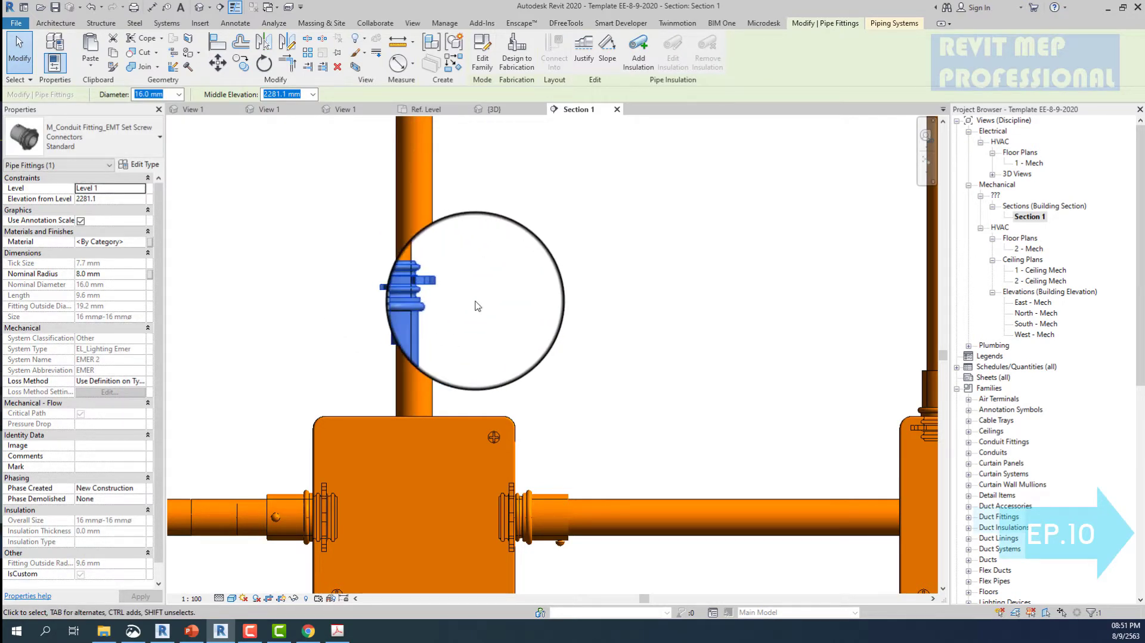
- Rotate the set-screw connector on the left riser
scroll(500, 306, "down", 3)
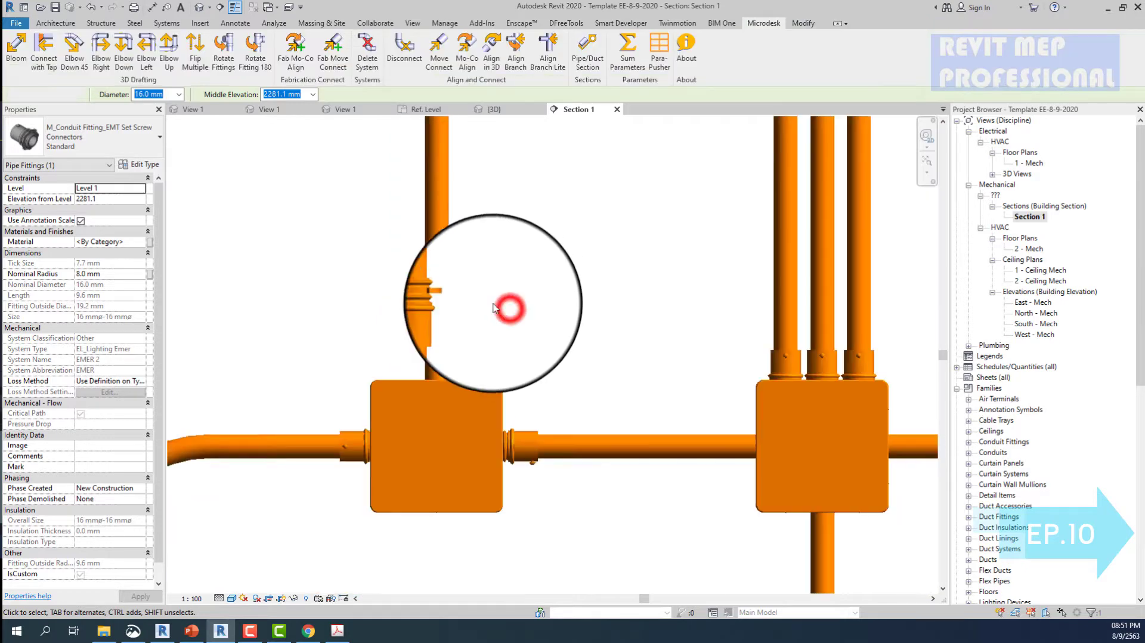
scroll(536, 334, "up", 4)
left_click(581, 349)
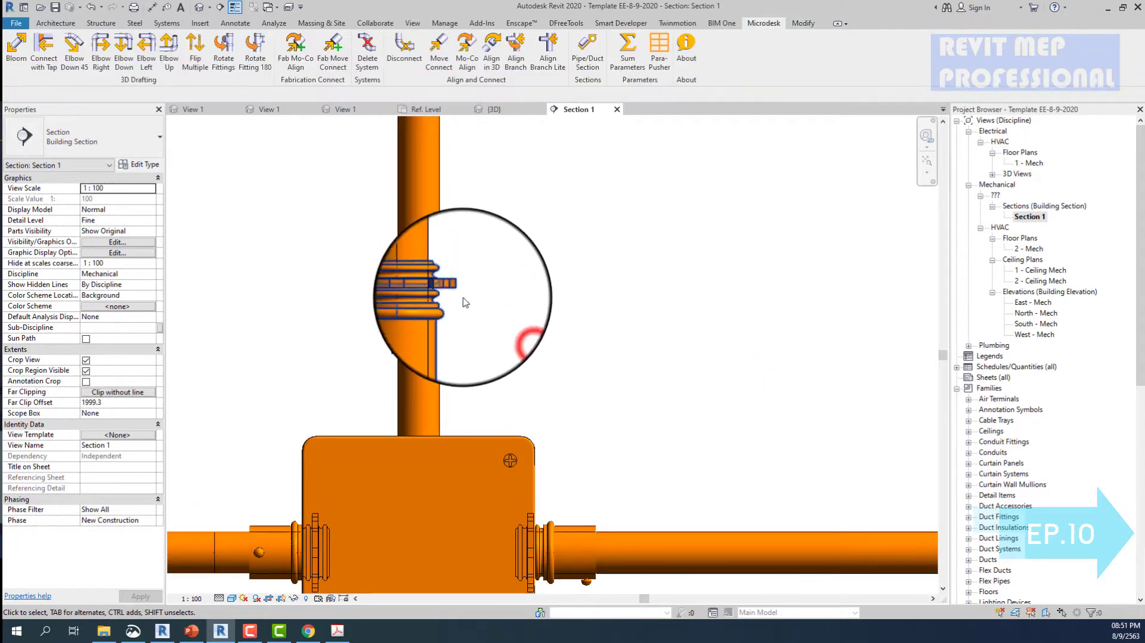
left_click(455, 294)
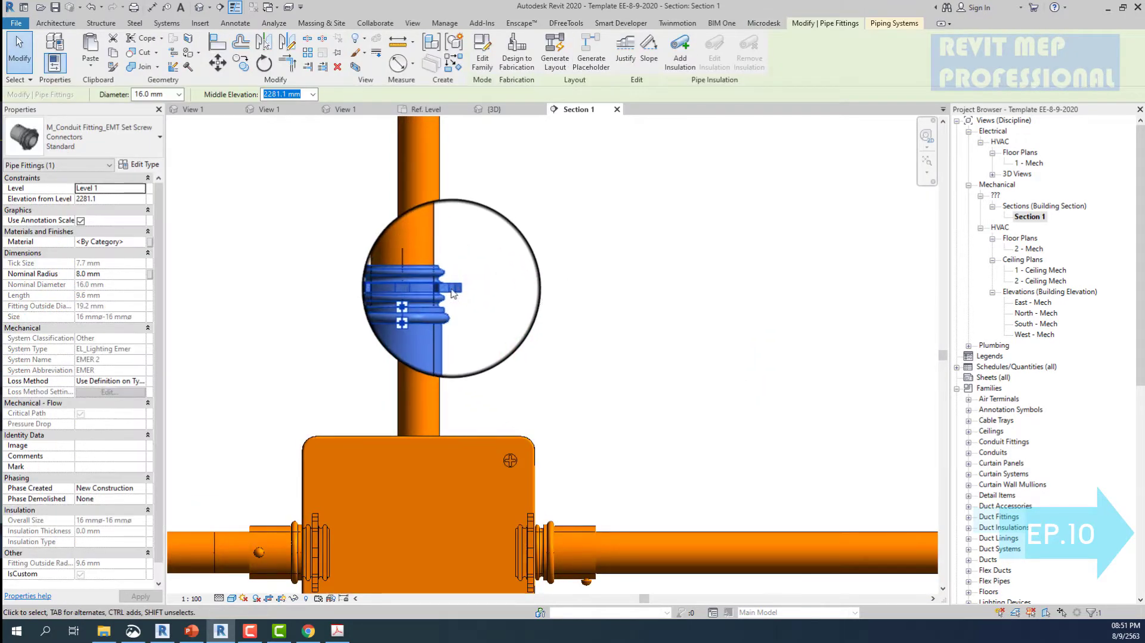
left_click(264, 63)
left_click(502, 181)
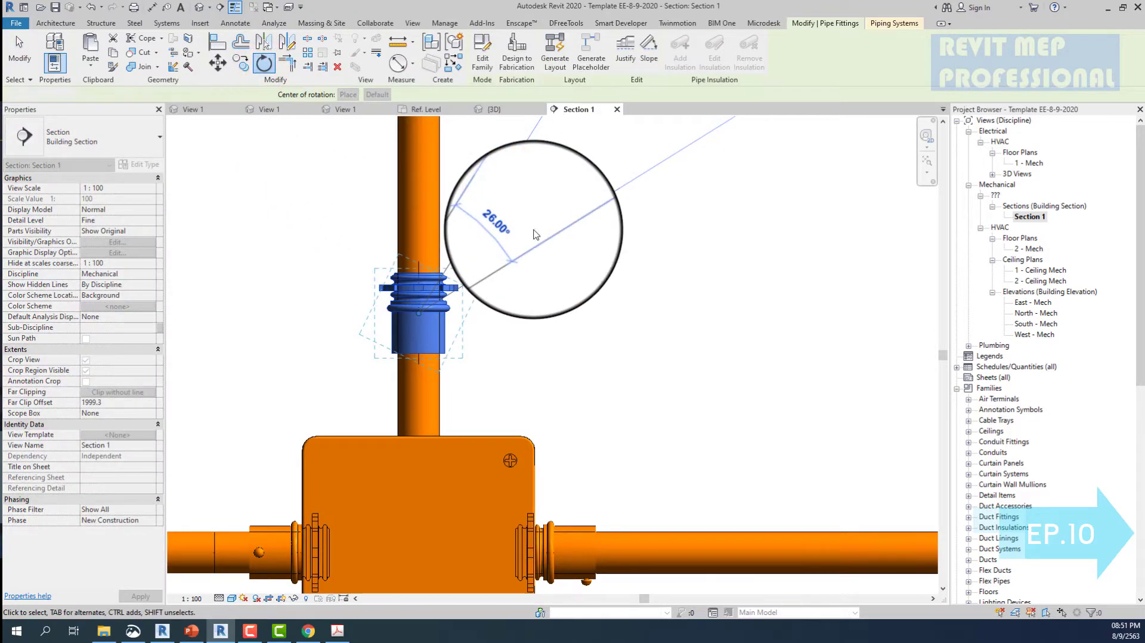
left_click(535, 234)
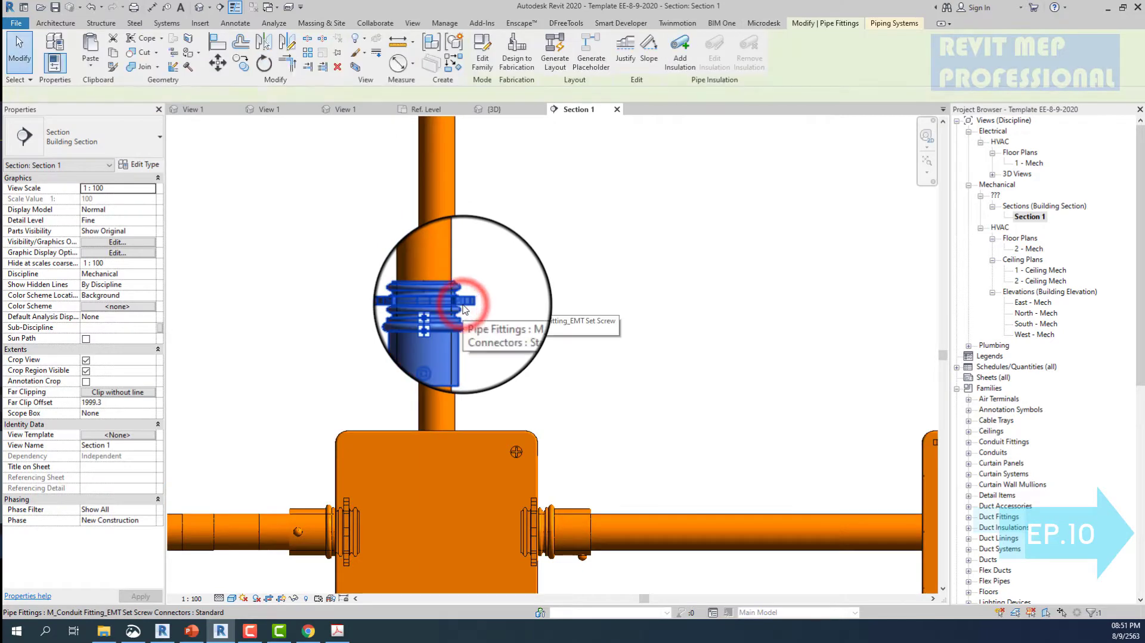
left_click(464, 309)
- Draw a short vertical conduit beside the riser using Create Similar (CS)
scroll(451, 299, "down", 3)
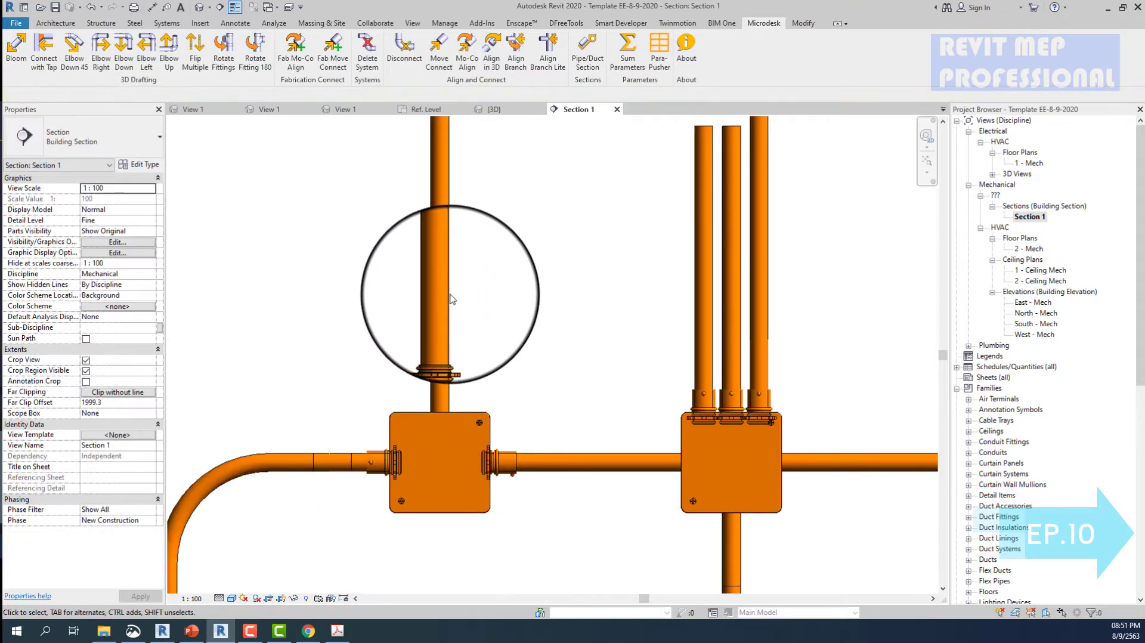
left_click(443, 288)
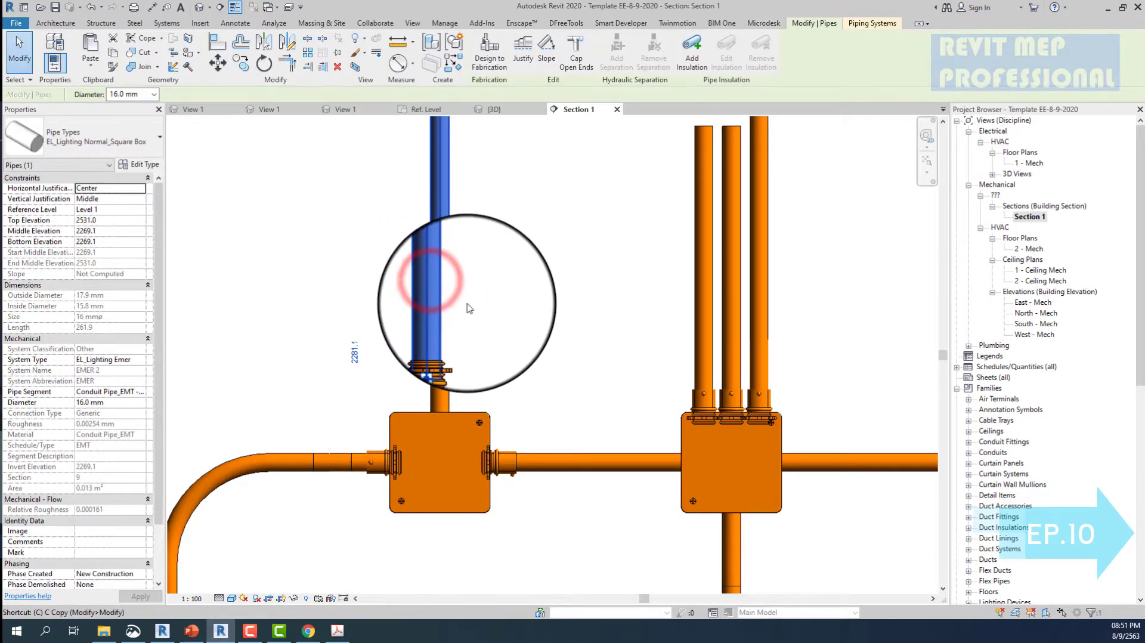
key("c")
key("s")
left_click(518, 333)
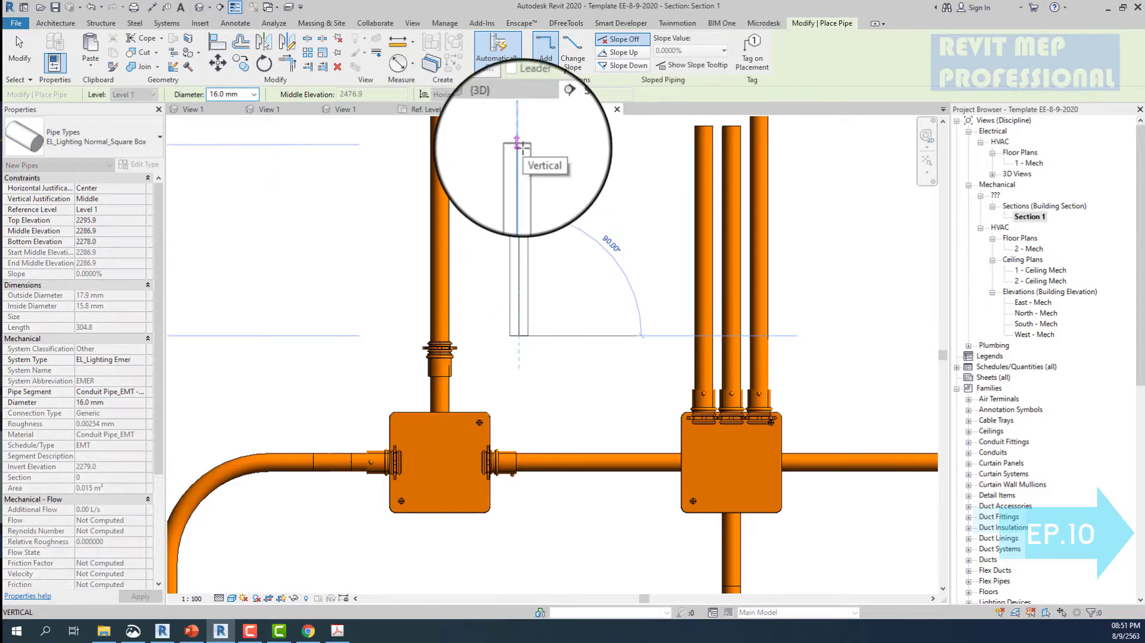
left_click(523, 151)
key("Escape")
key("Escape")
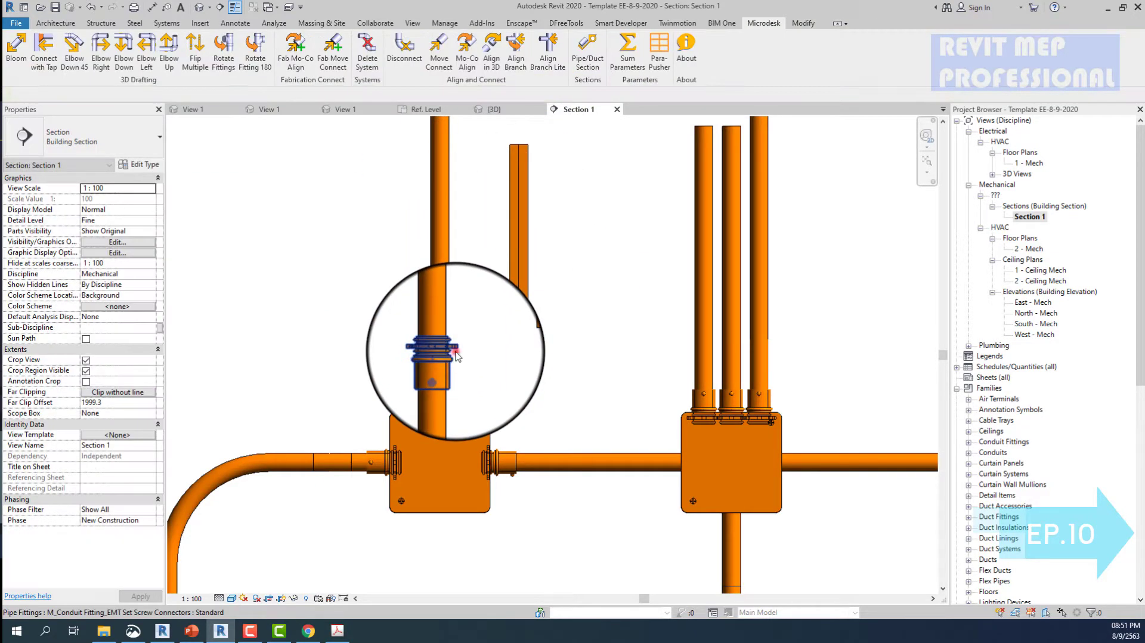
left_click(457, 356)
key("c")
key("s")
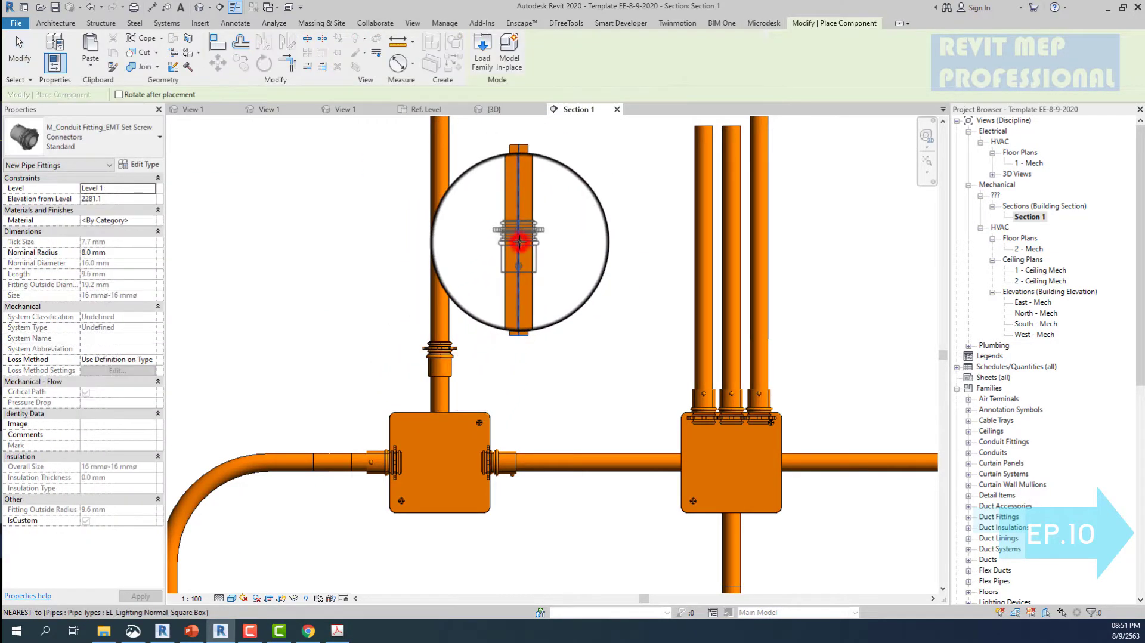
key("Escape")
- Draw a second vertical conduit further right and fit it with a set-screw connector
left_click(519, 286)
key("c")
key("s")
left_click(575, 133)
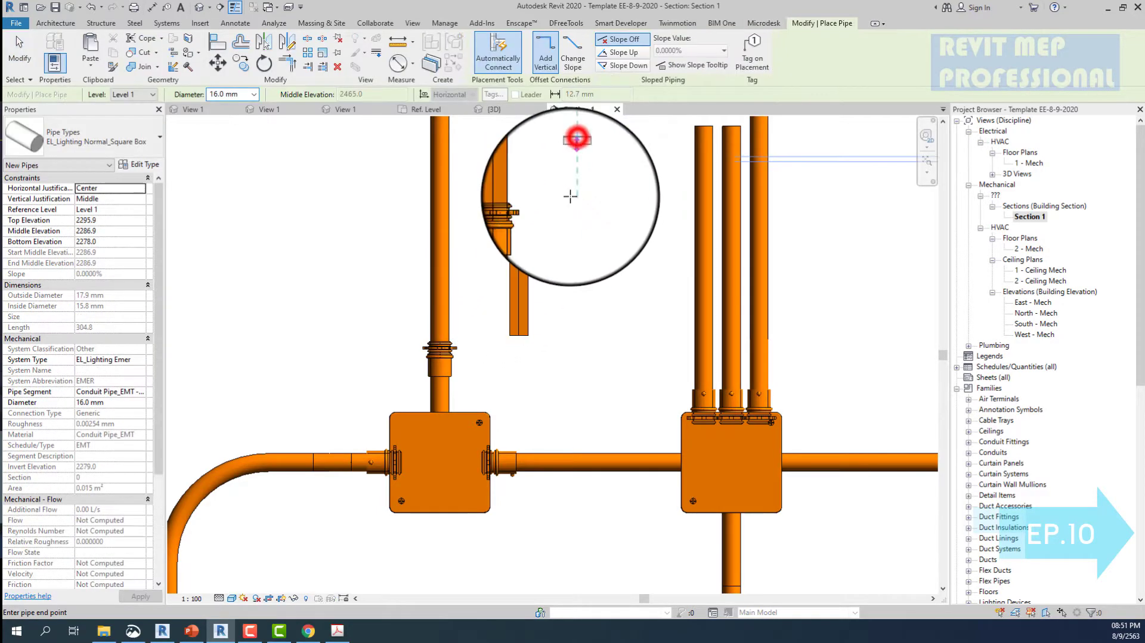
left_click(575, 342)
key("Escape")
key("Escape")
left_click(533, 210)
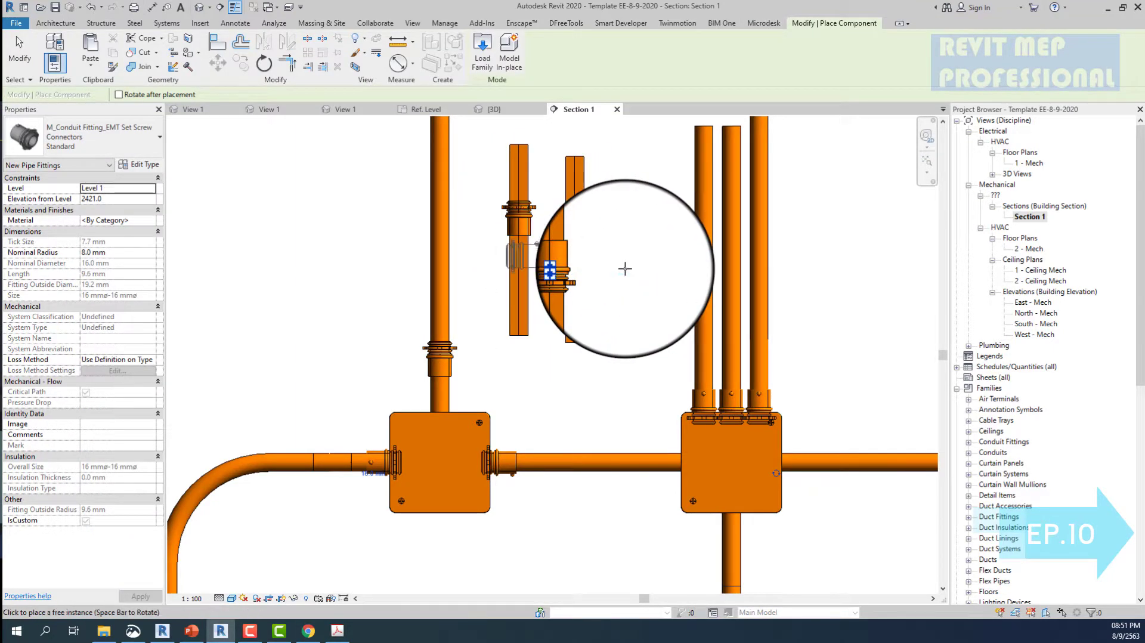
left_click(575, 277)
key("Escape")
key("Escape")
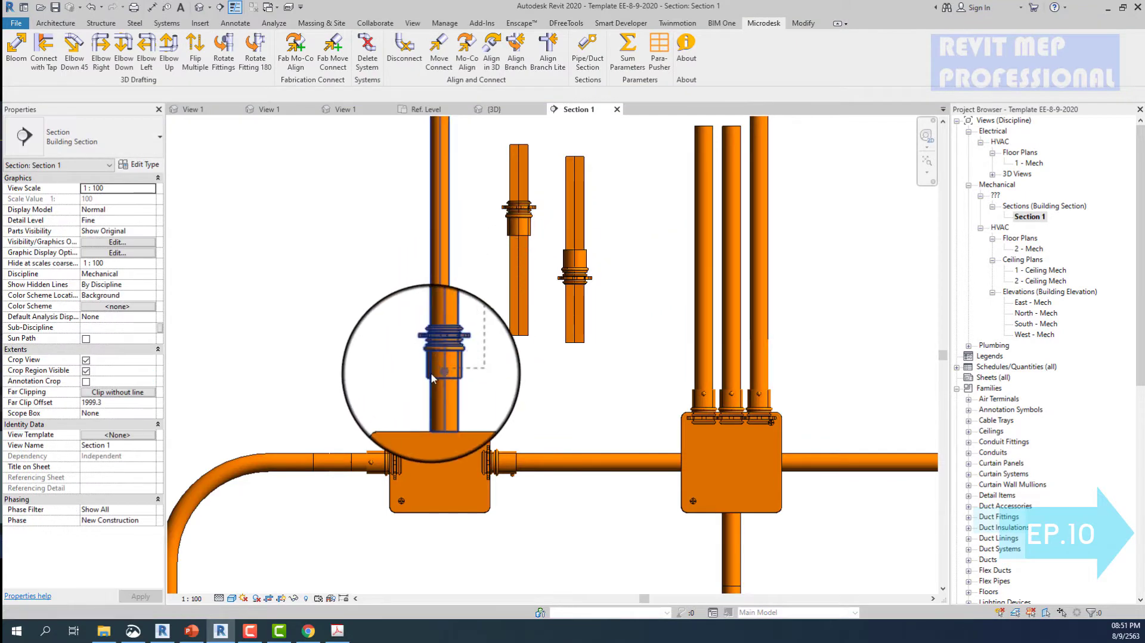
- Delete the conduit above the left junction box
left_click(430, 371)
left_click(467, 269)
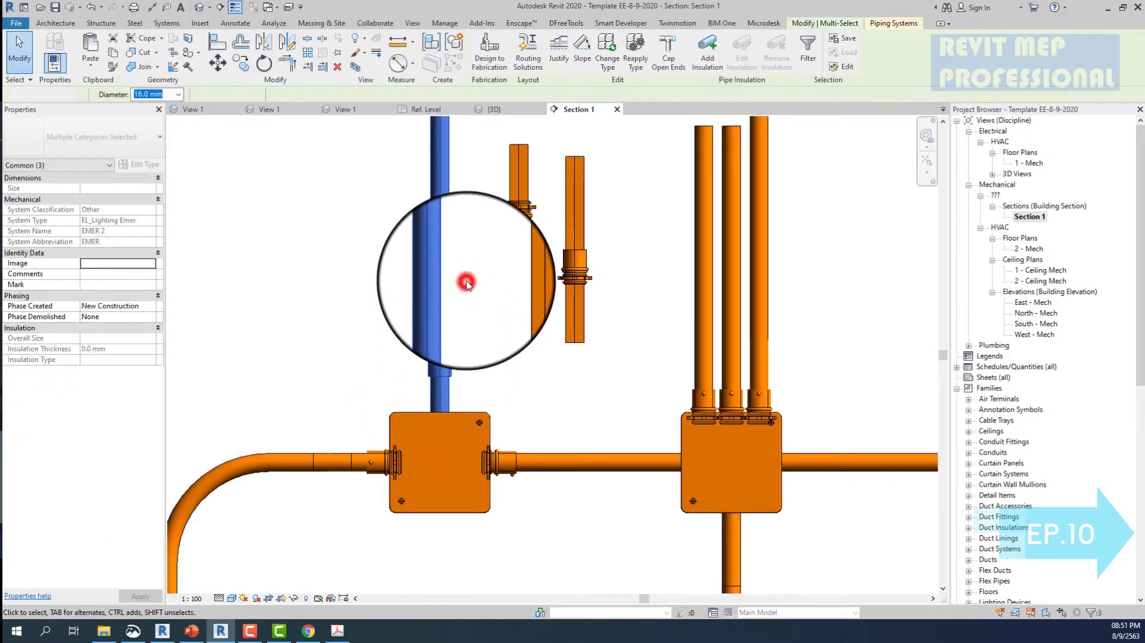
left_click(428, 369)
key("Delete")
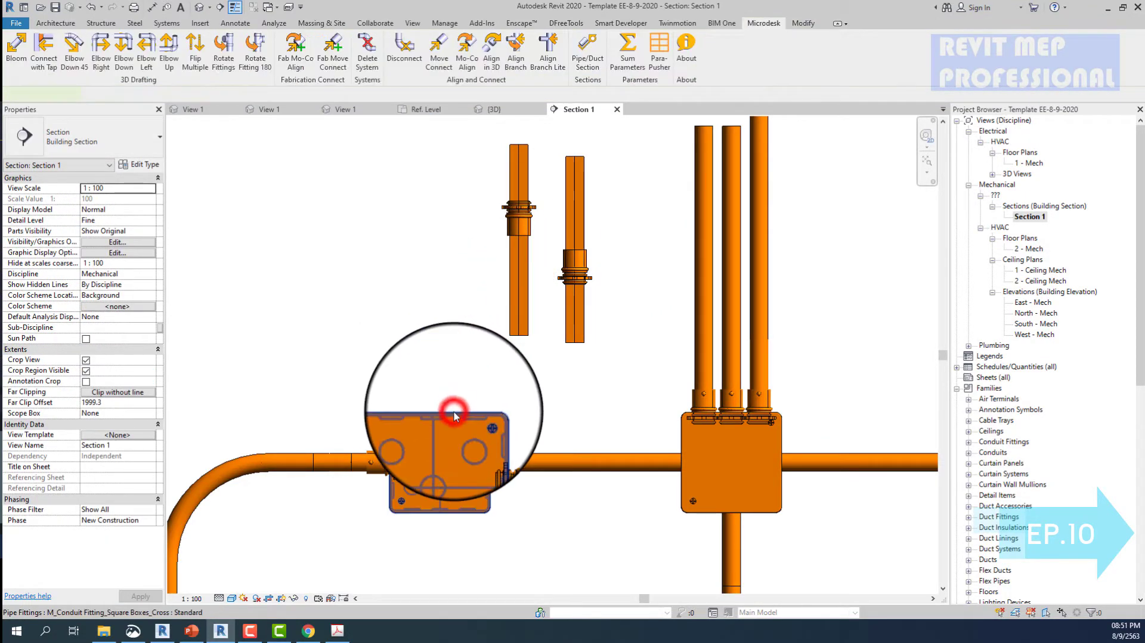
- Draw a new vertical conduit upward out of the left junction box
left_click(438, 415)
right_click(439, 413)
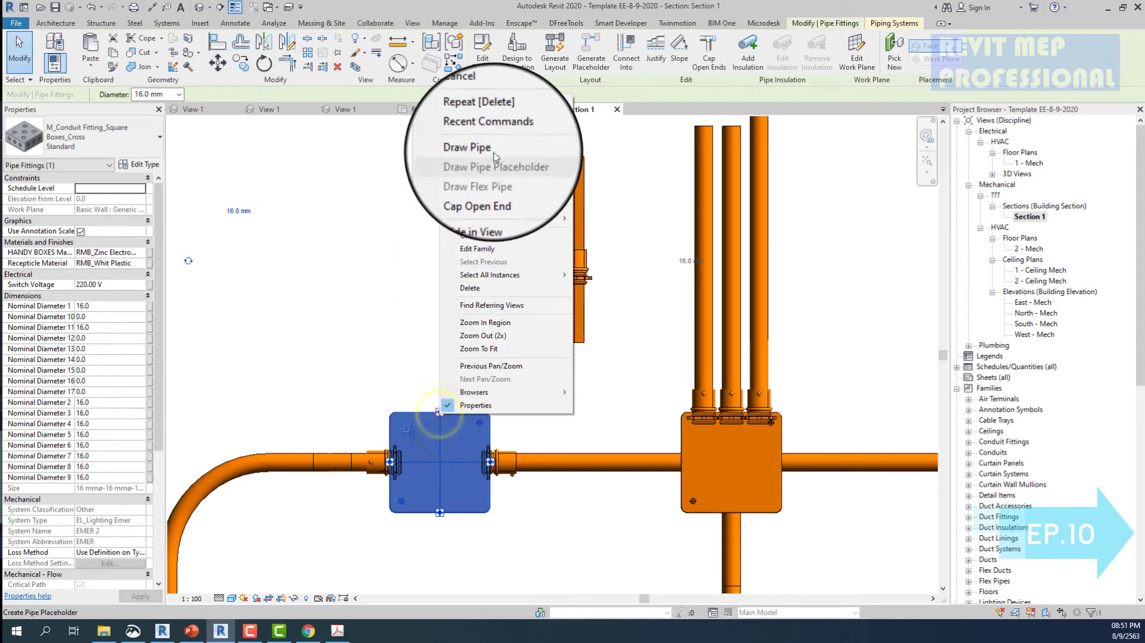
left_click(467, 147)
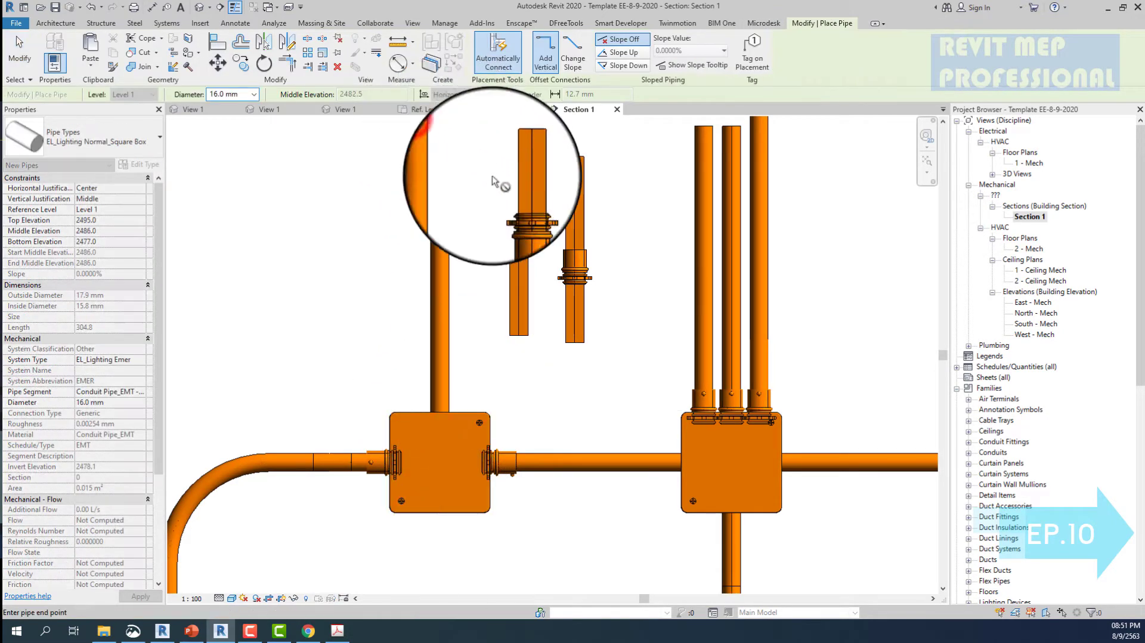
key("Escape")
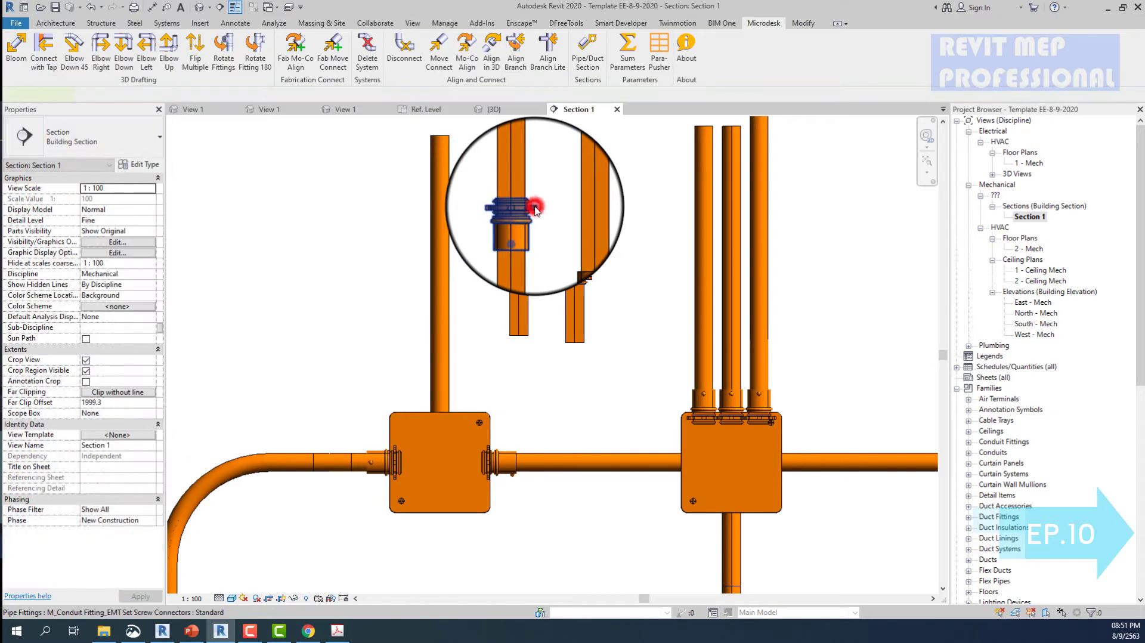
- Place a set-screw connector near the top of the new riser
left_click(532, 216)
key("c")
key("s")
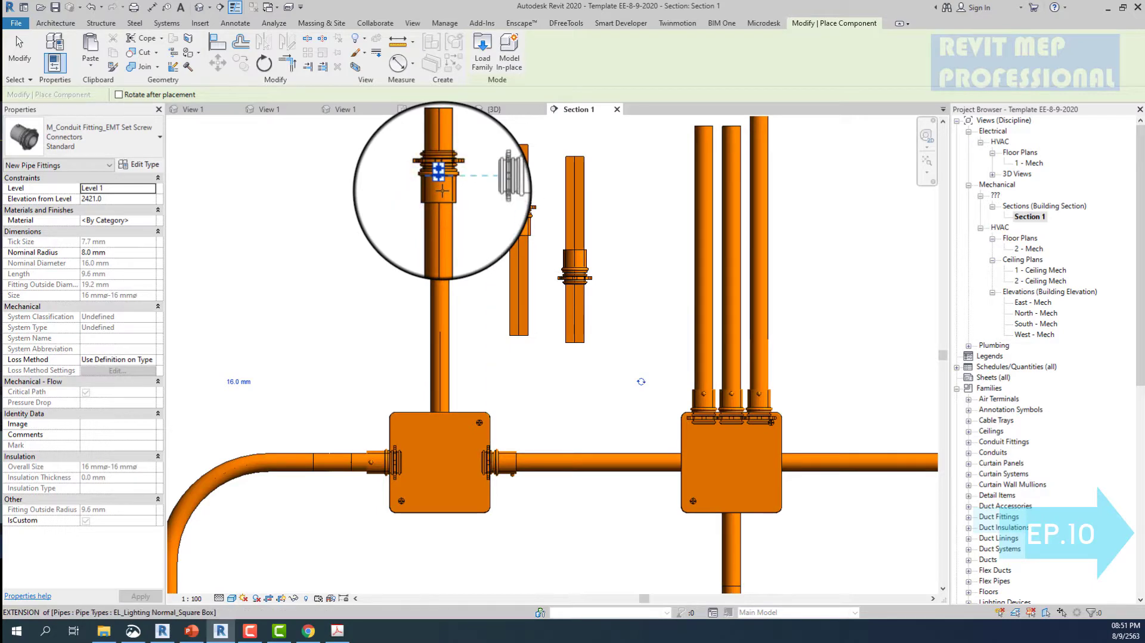
left_click(445, 186)
key("Escape")
- Draw a new vertical conduit ending just above the left junction box
scroll(446, 181, "up", 2)
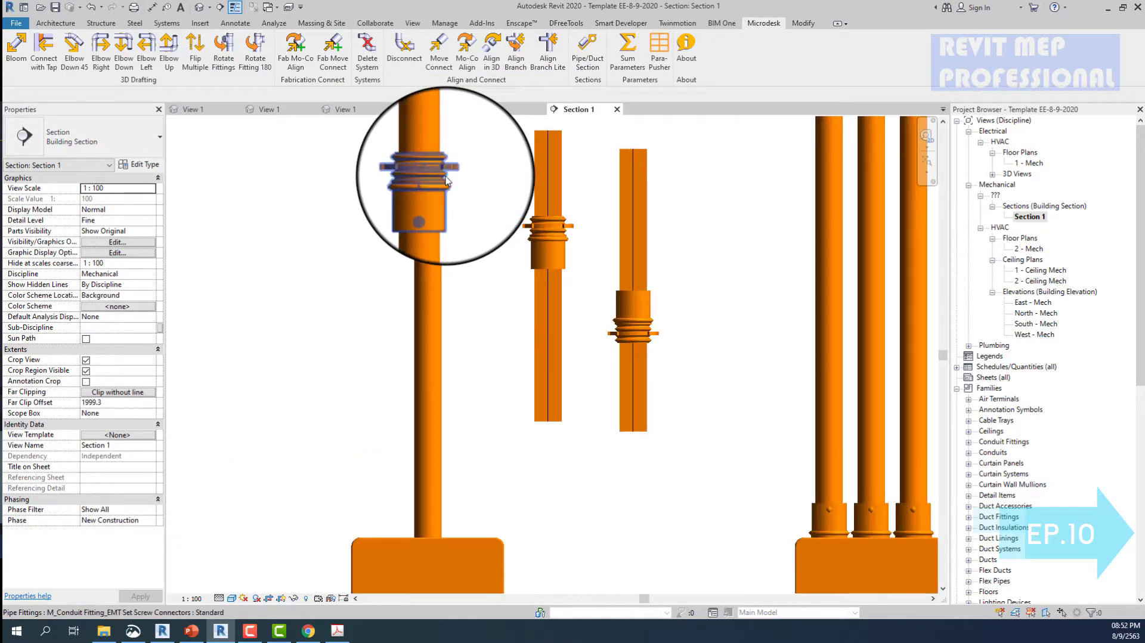
scroll(443, 181, "down", 3)
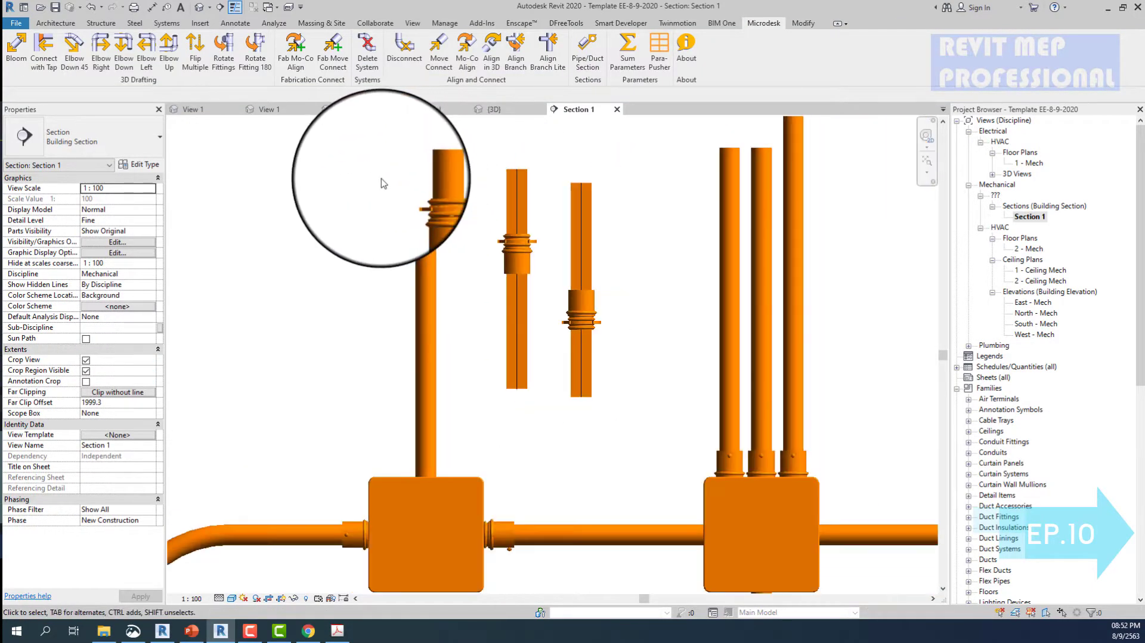
left_click(380, 177)
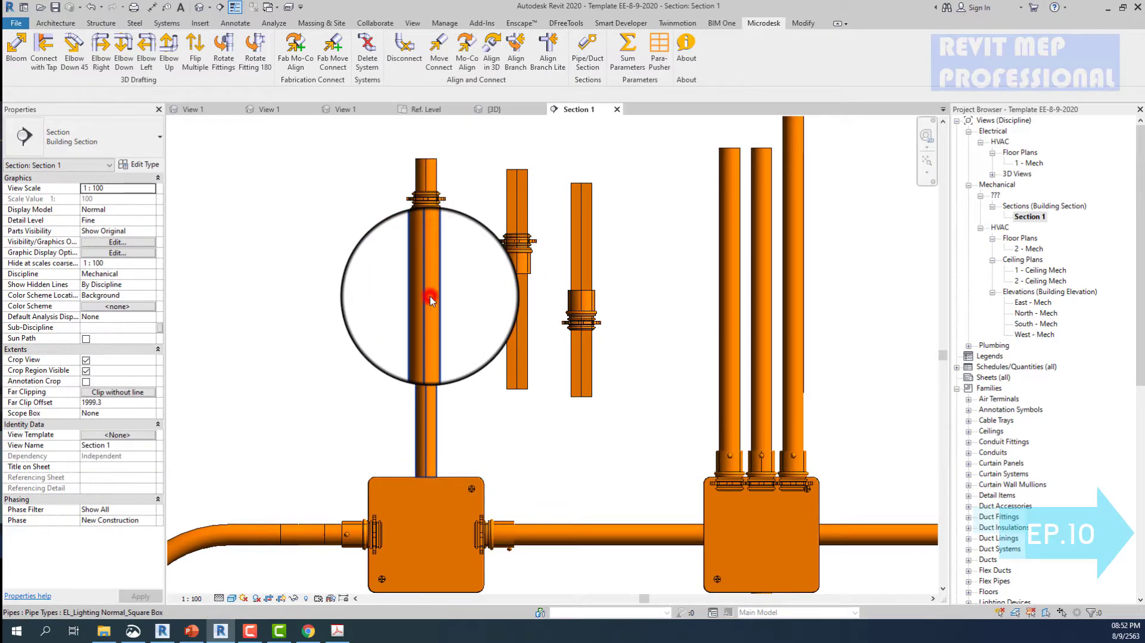
left_click(430, 296)
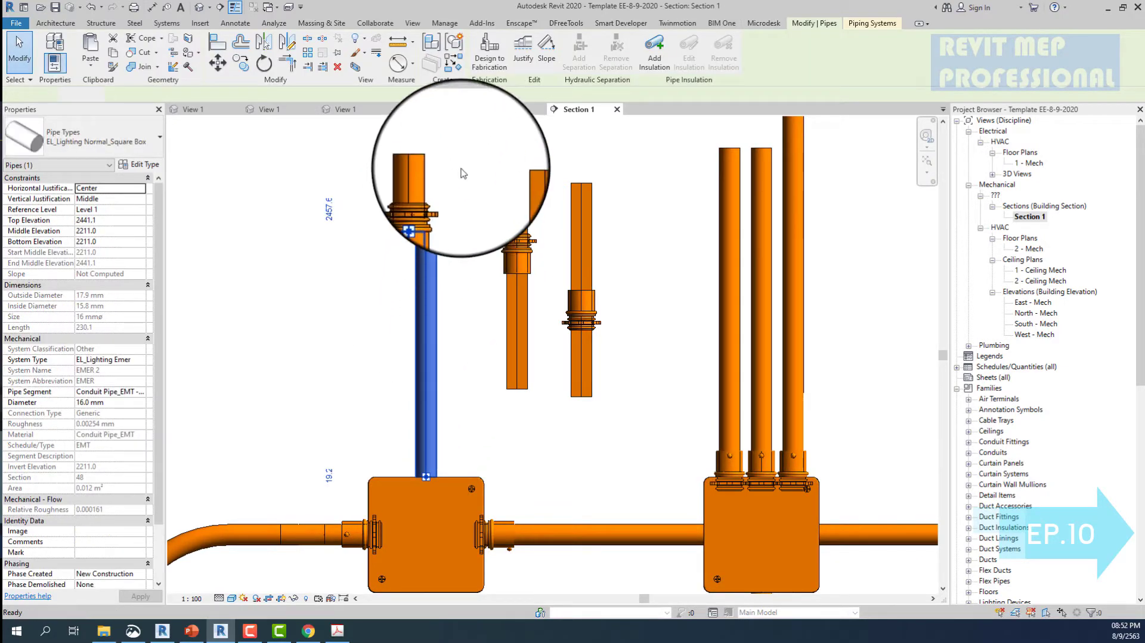
key("c")
key("s")
left_click(460, 169)
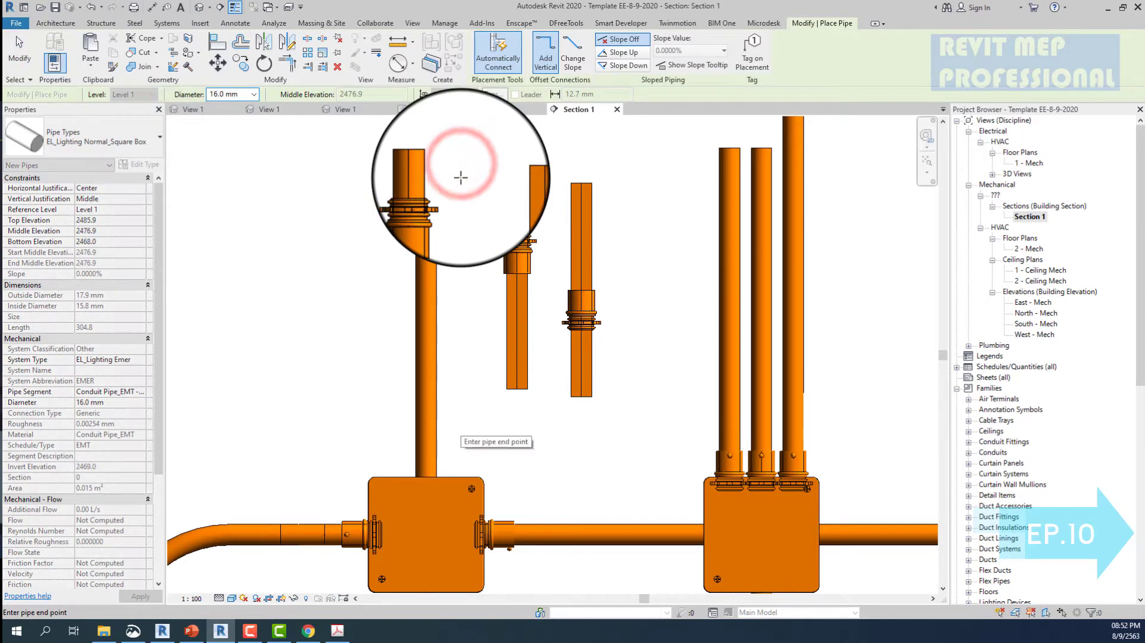
left_click(460, 435)
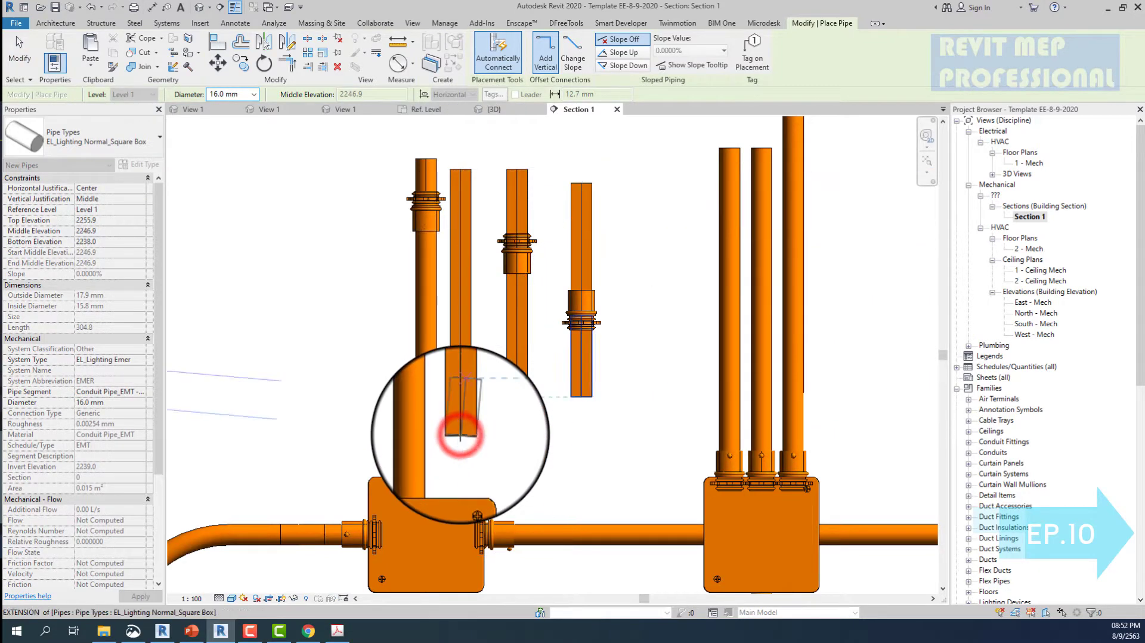
key("Escape")
key("Escape")
- Delete the old left conduit together with its fitting
left_click_drag(438, 139, 409, 238)
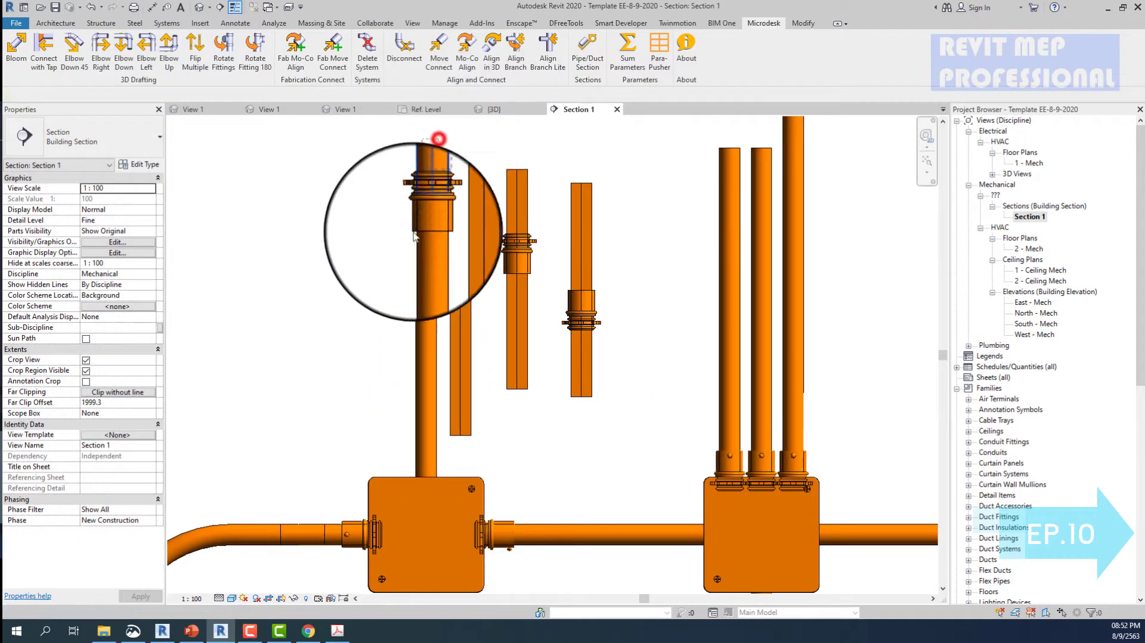
key("Delete")
left_click(371, 325)
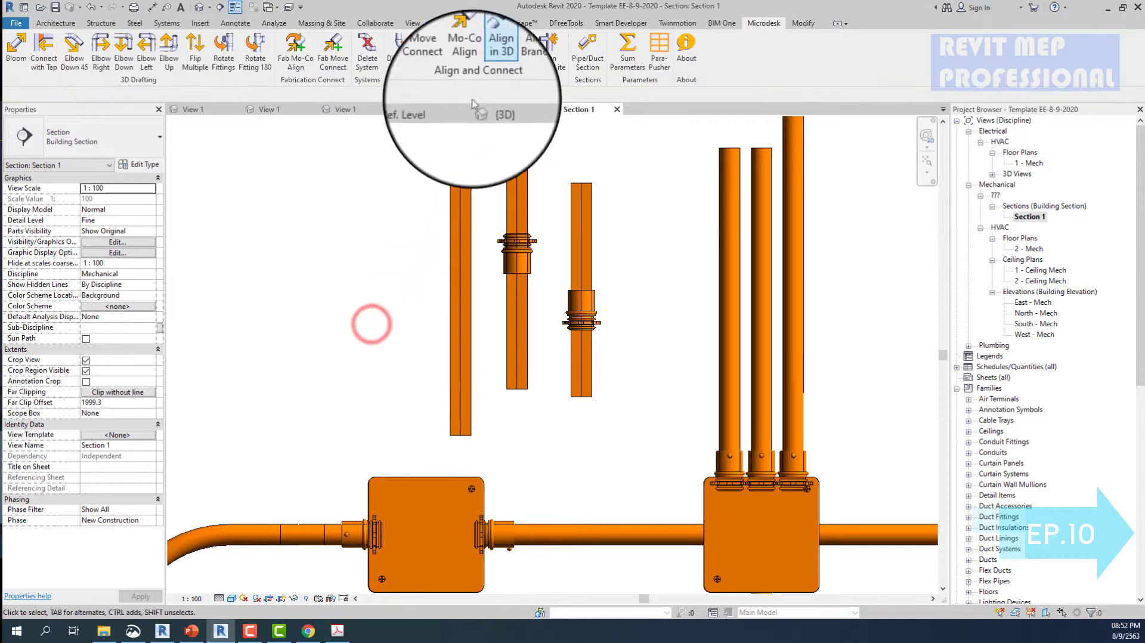
- Align the new conduit over the left junction box and add a set-screw fitting to it
left_click(492, 48)
left_click(442, 493)
left_click(457, 419)
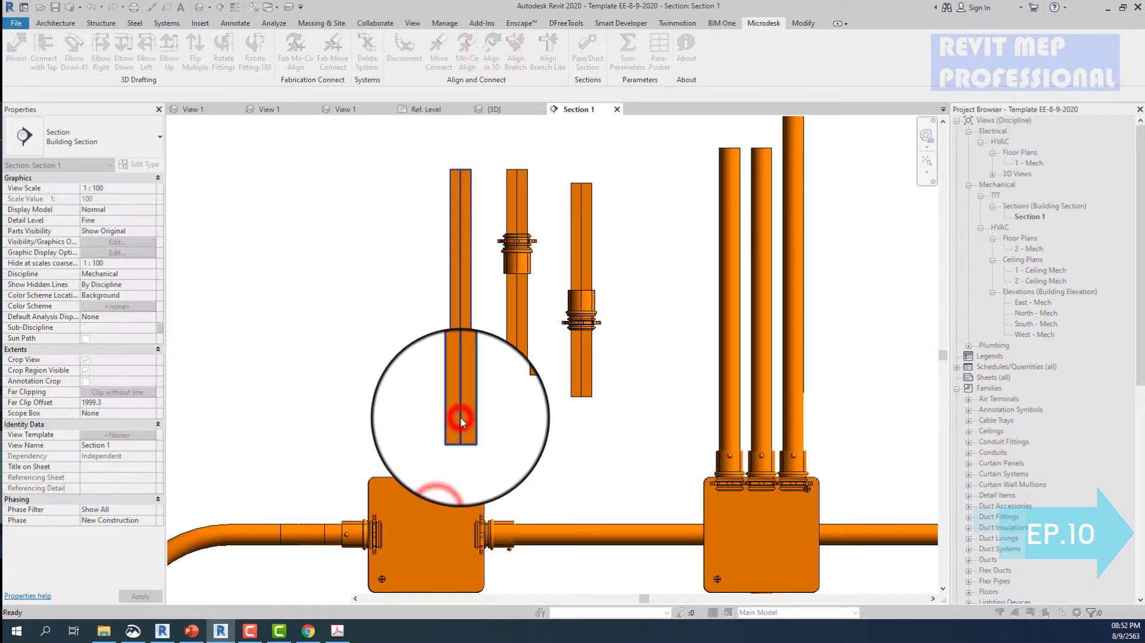
left_click(534, 245)
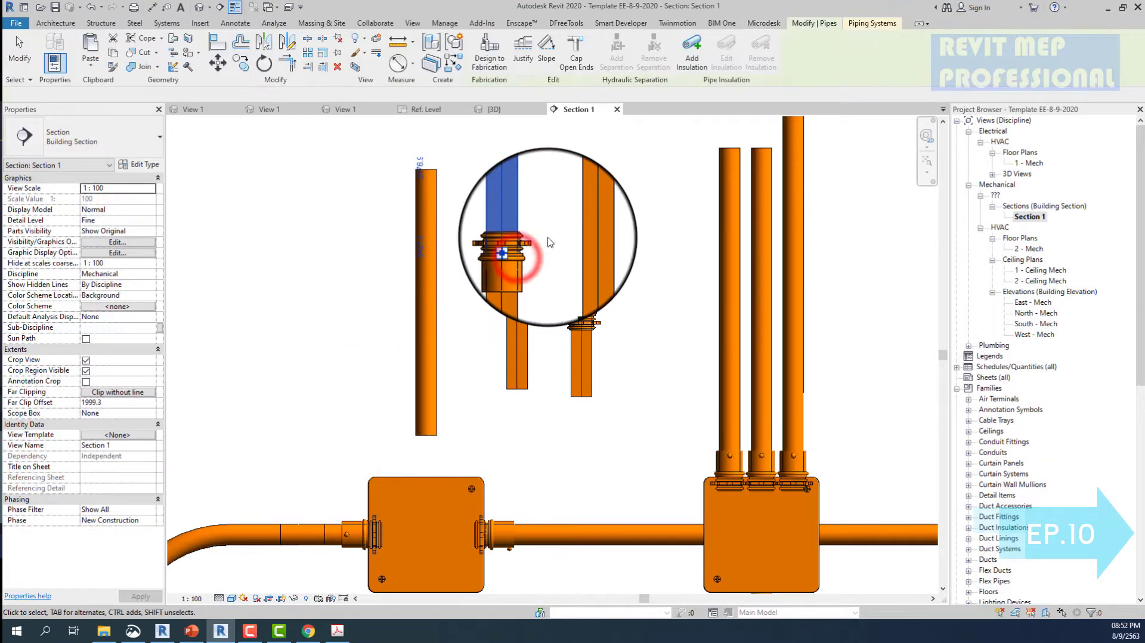
key("c")
key("s")
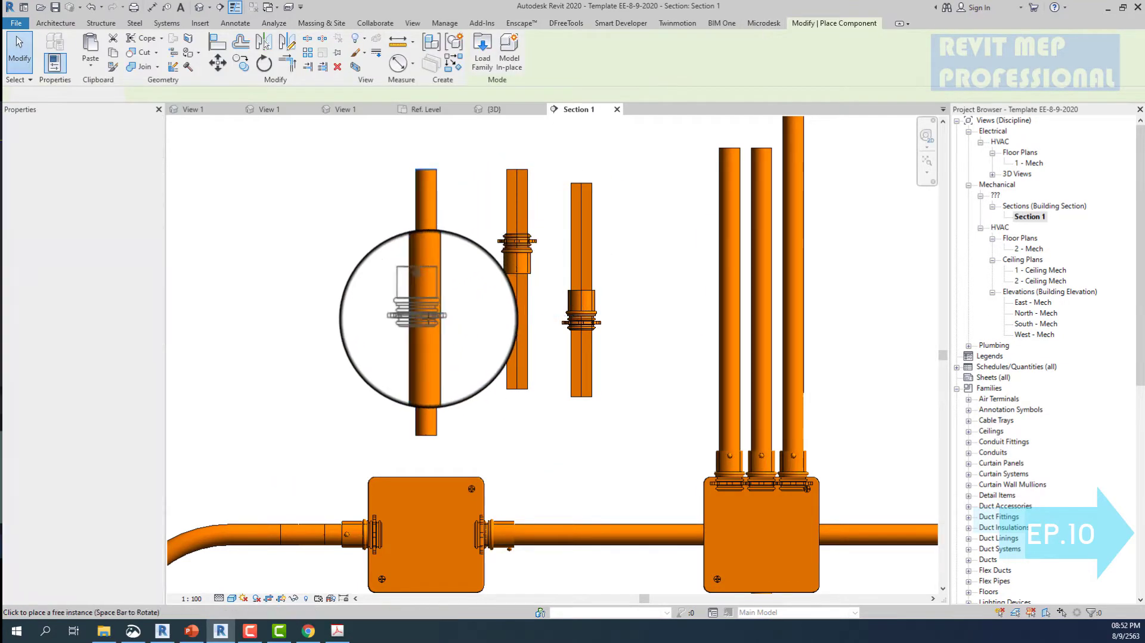
left_click(426, 320)
key("Escape")
- Move-connect the conduit and fitting down onto the junction box's top connector
scroll(465, 426, "up", 2)
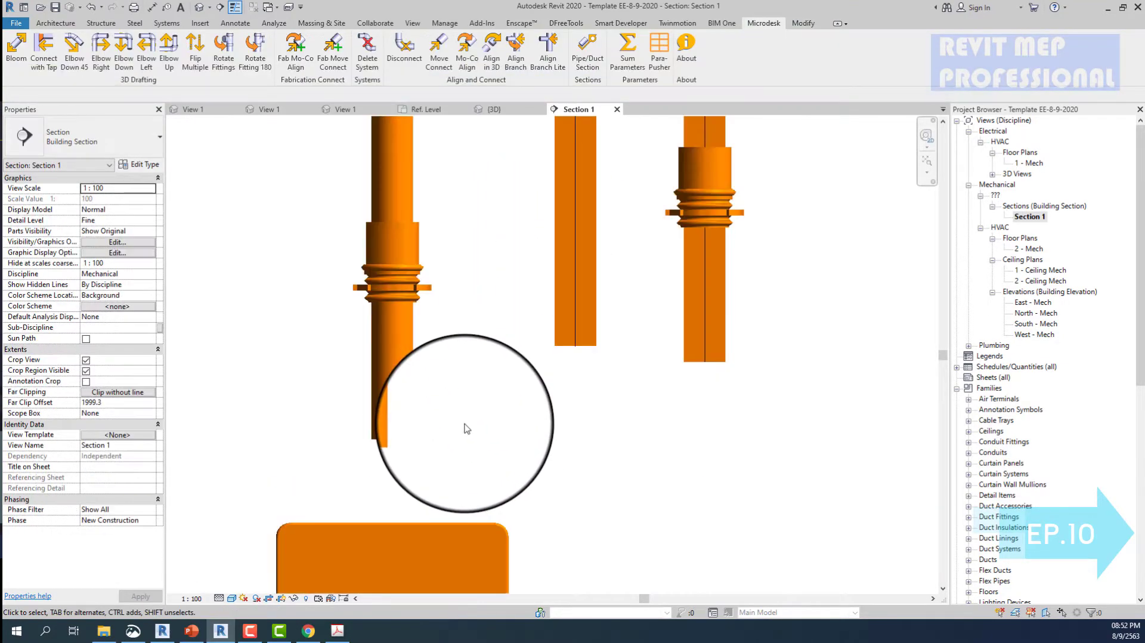
scroll(465, 424, "up", 1)
scroll(465, 427, "down", 2)
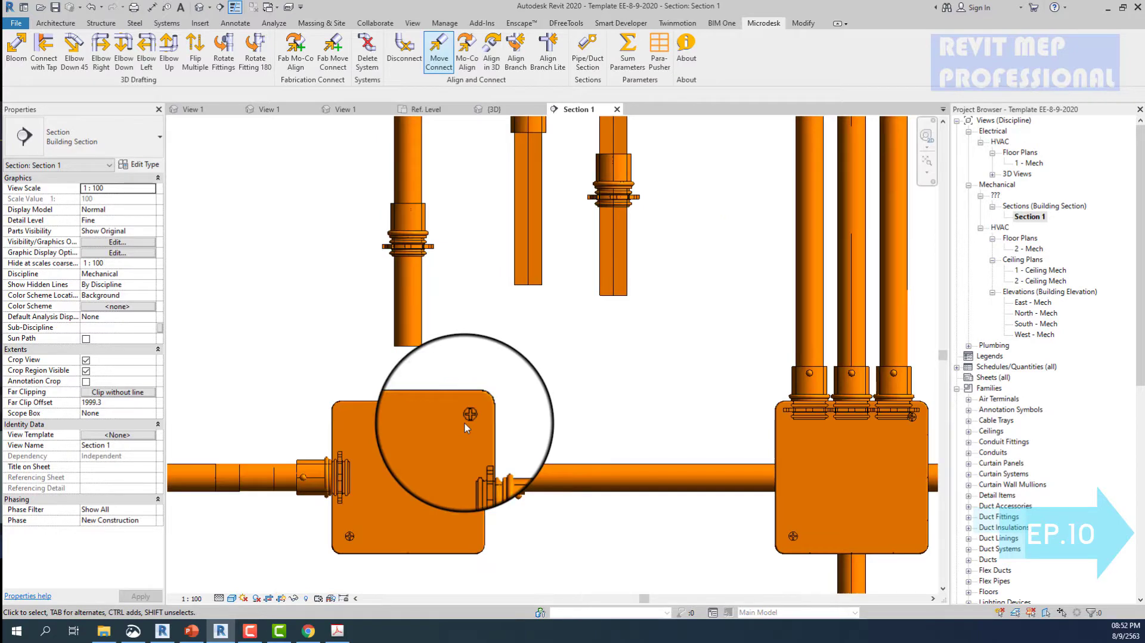
left_click(439, 50)
left_click(422, 401)
left_click(434, 248)
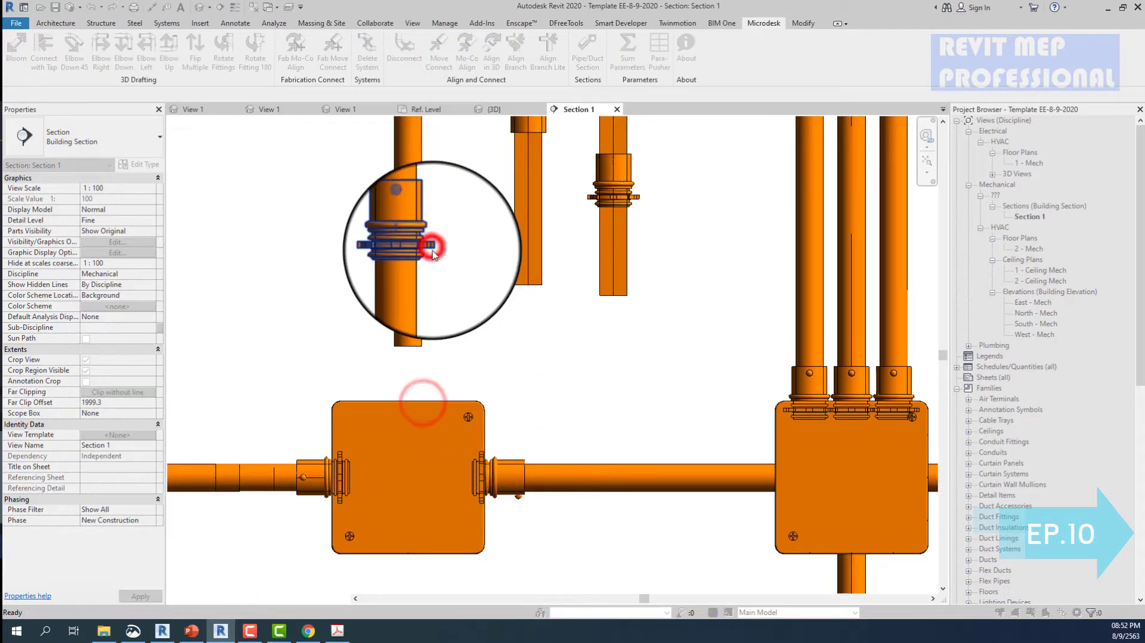
left_click(439, 50)
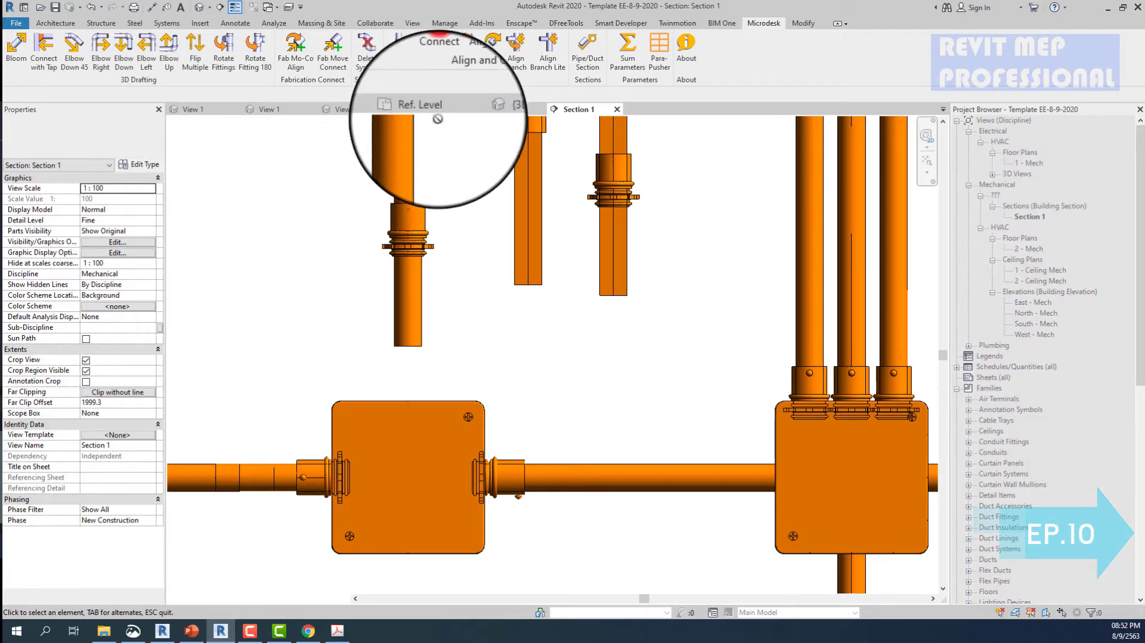
left_click(435, 399)
left_click(416, 294)
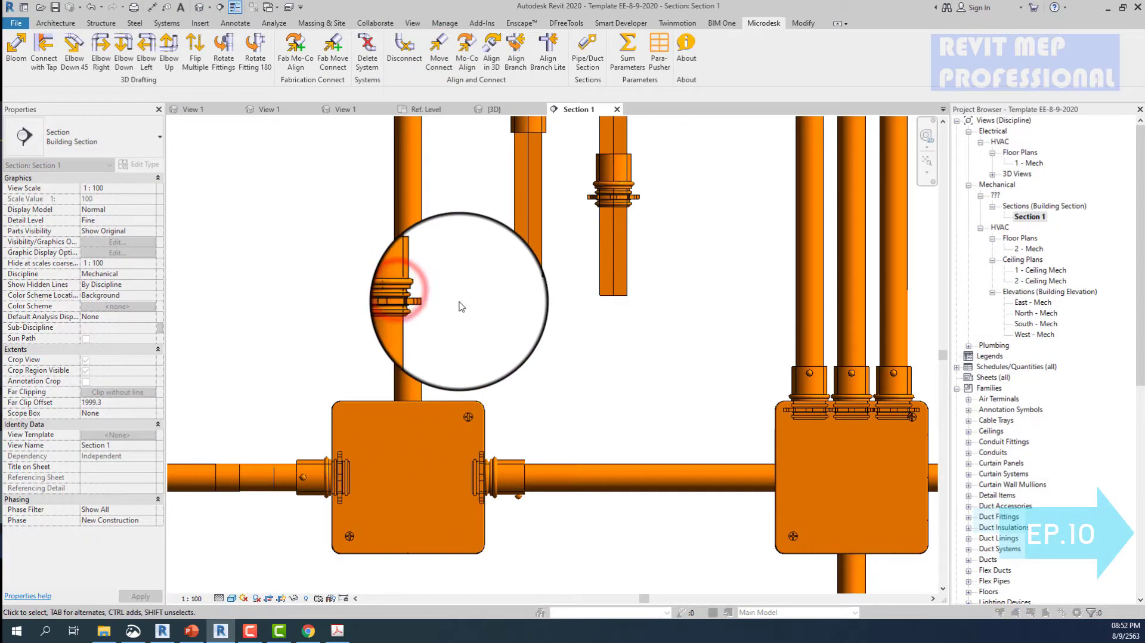
left_click_drag(434, 298, 428, 371)
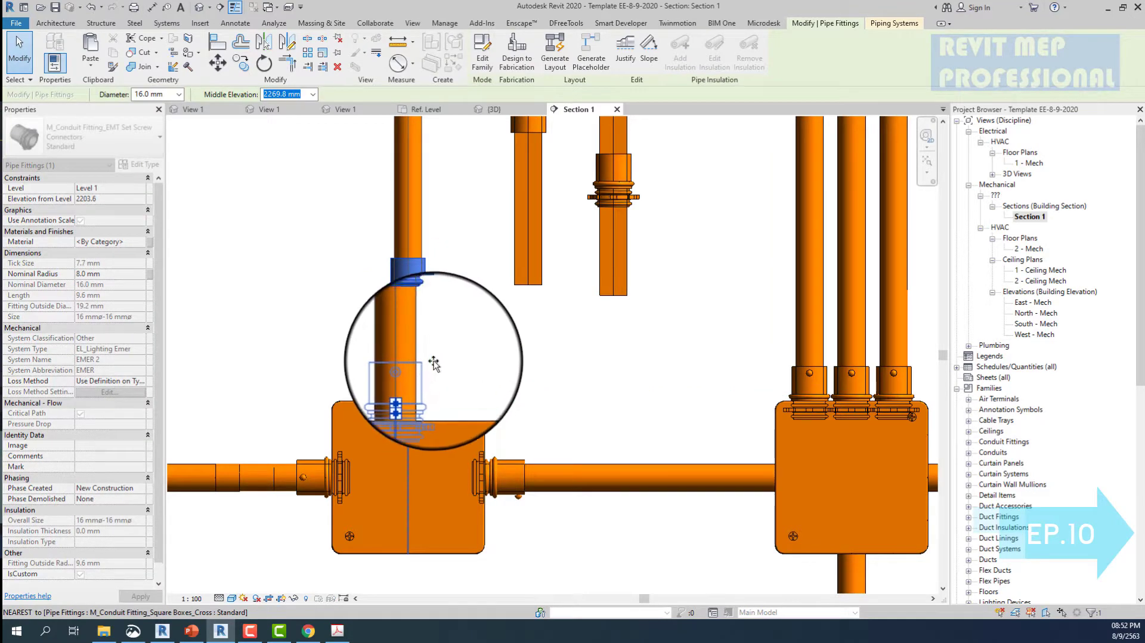
left_click(456, 310)
- Scroll through the layout and check the conduits near the top
scroll(474, 387, "down", 2)
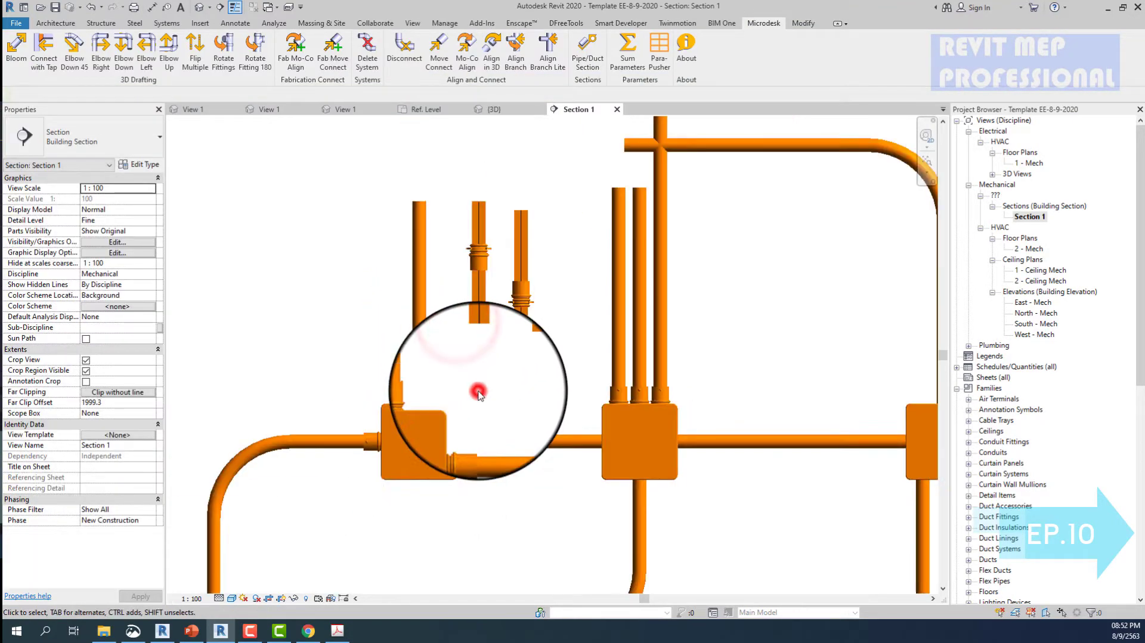
scroll(472, 417, "down", 2)
scroll(469, 385, "down", 2)
left_click(524, 226)
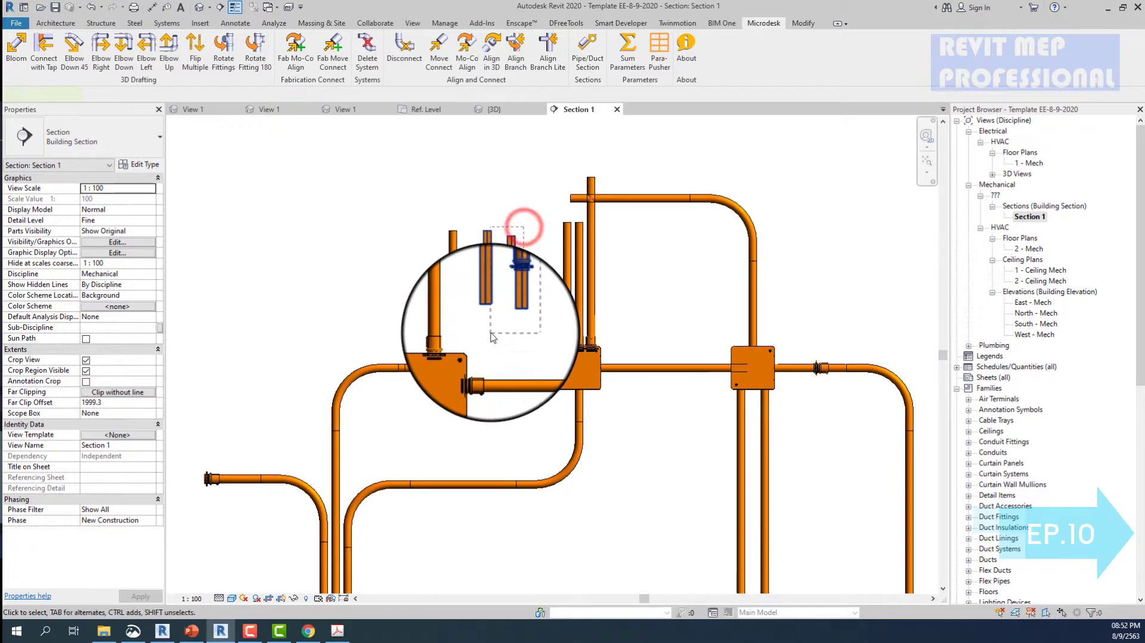
left_click(491, 281)
scroll(493, 280, "up", 3)
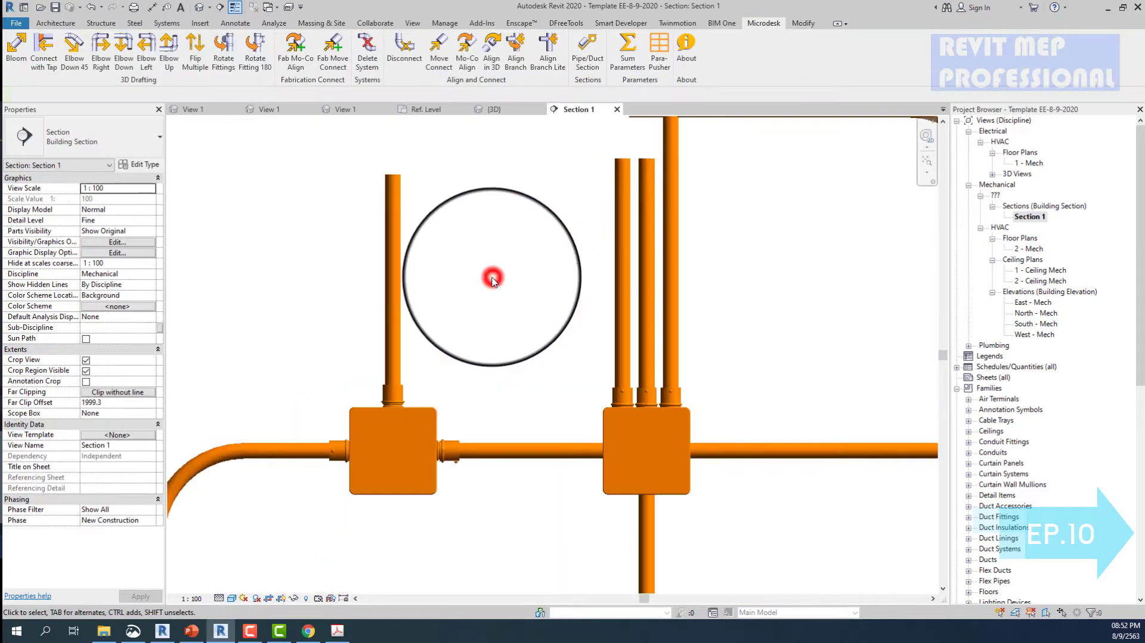
scroll(395, 429, "up", 2)
scroll(409, 421, "up", 2)
scroll(415, 435, "up", 2)
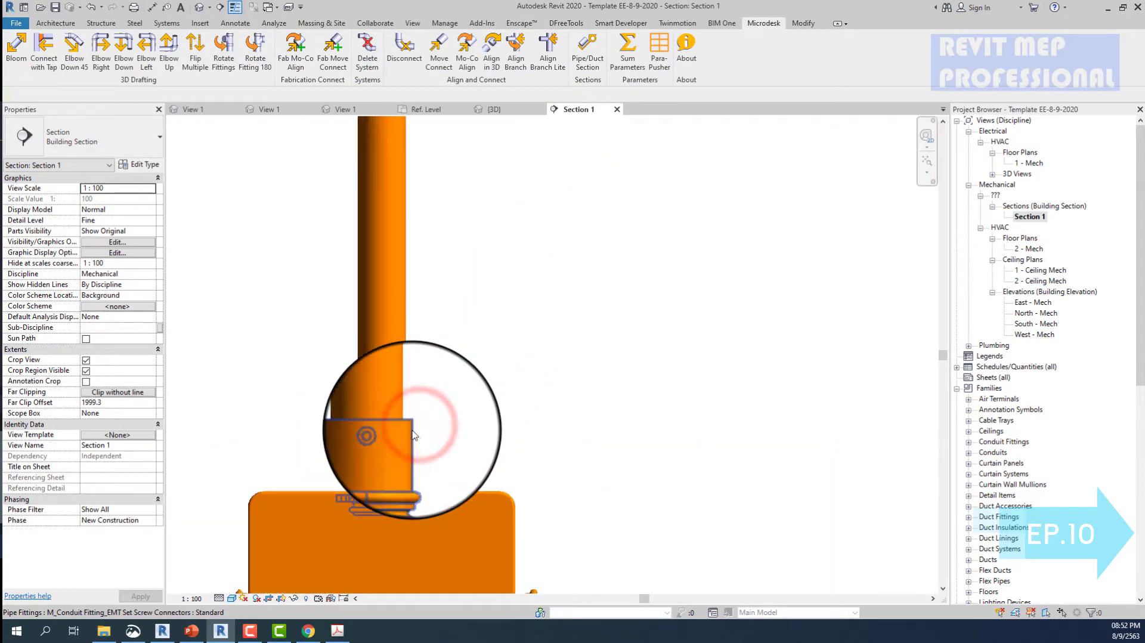
- Open the set-screw connector family, orbit its 3D view, and switch to the catalog PDF
double_click(413, 434)
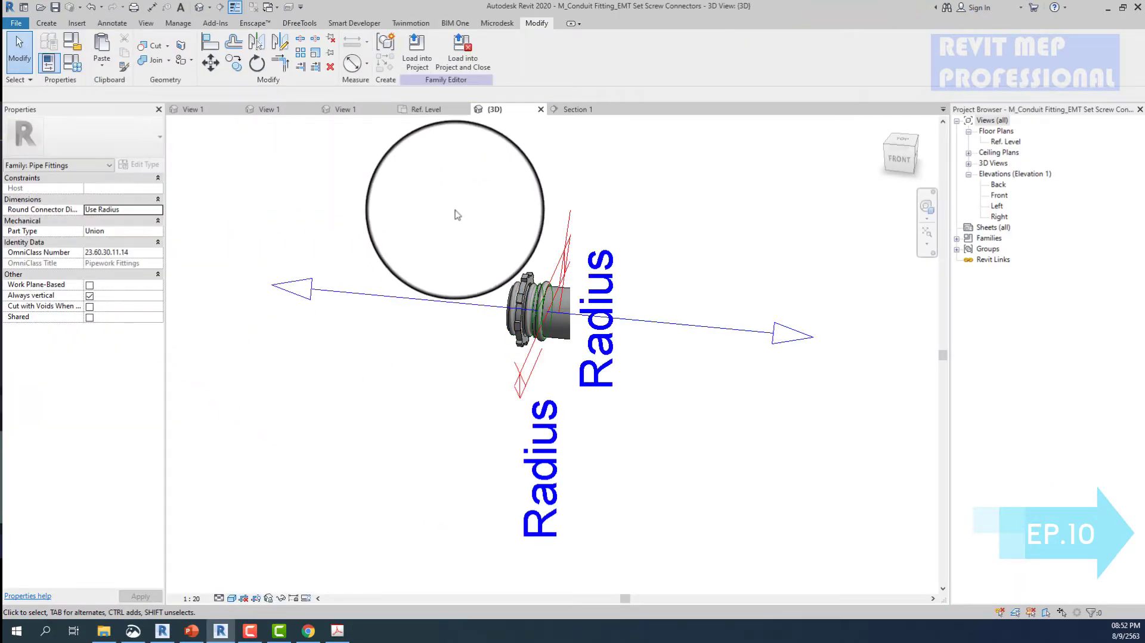
middle_click_drag(483, 217, 468, 227, "shift")
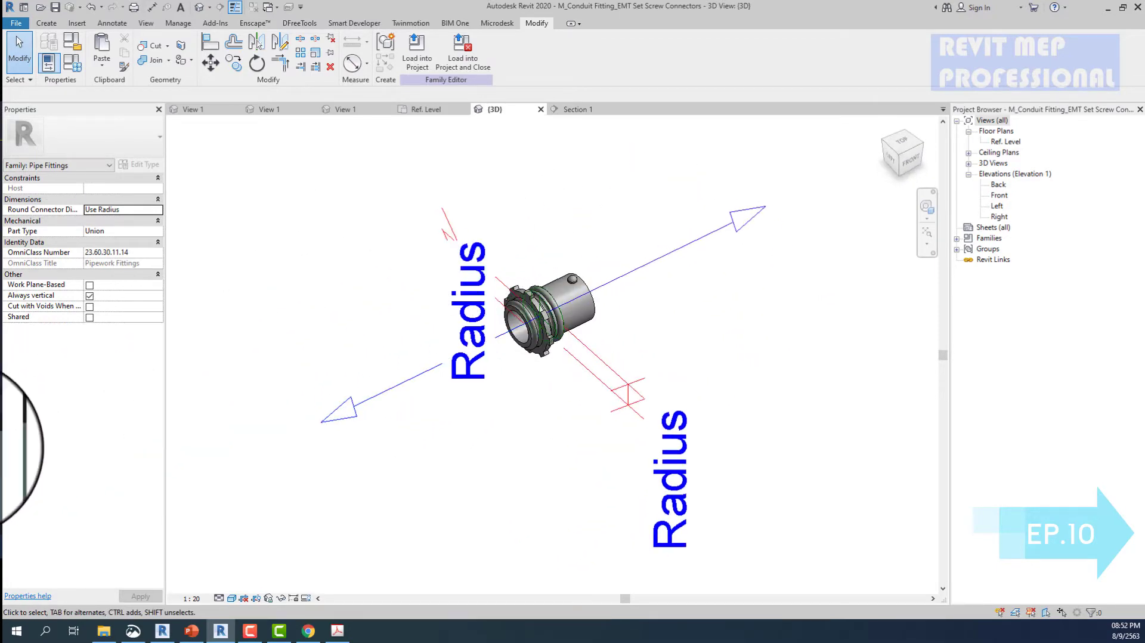
key("alt+Tab")
scroll(542, 344, "down", 3)
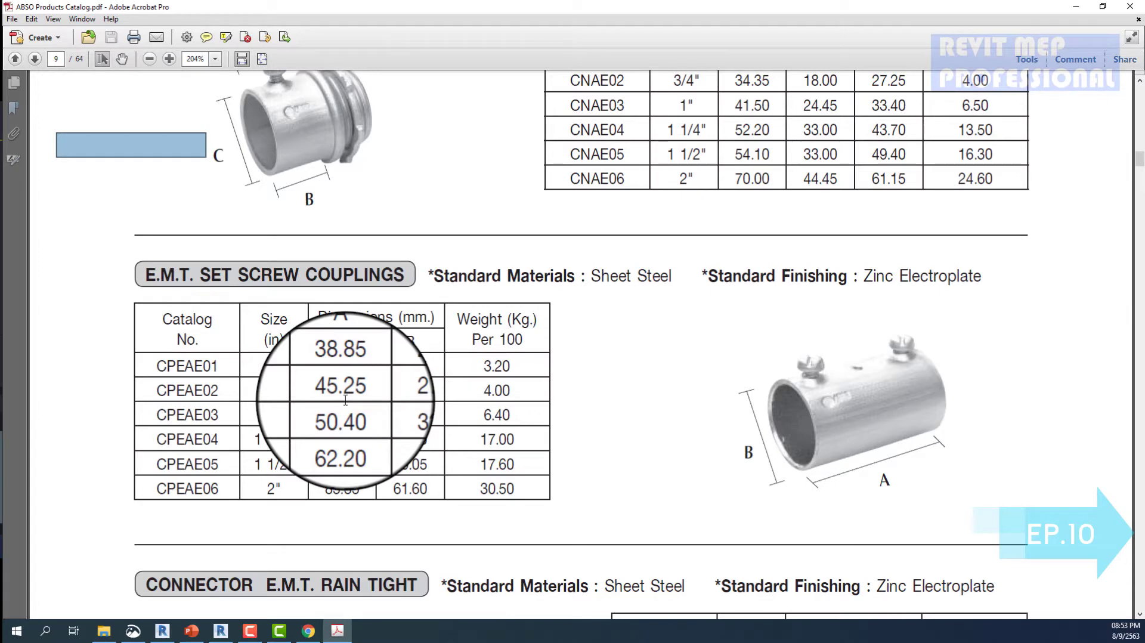
- Minimize Acrobat after reading the couplings' dimension A values to return to Revit
left_click(1077, 8)
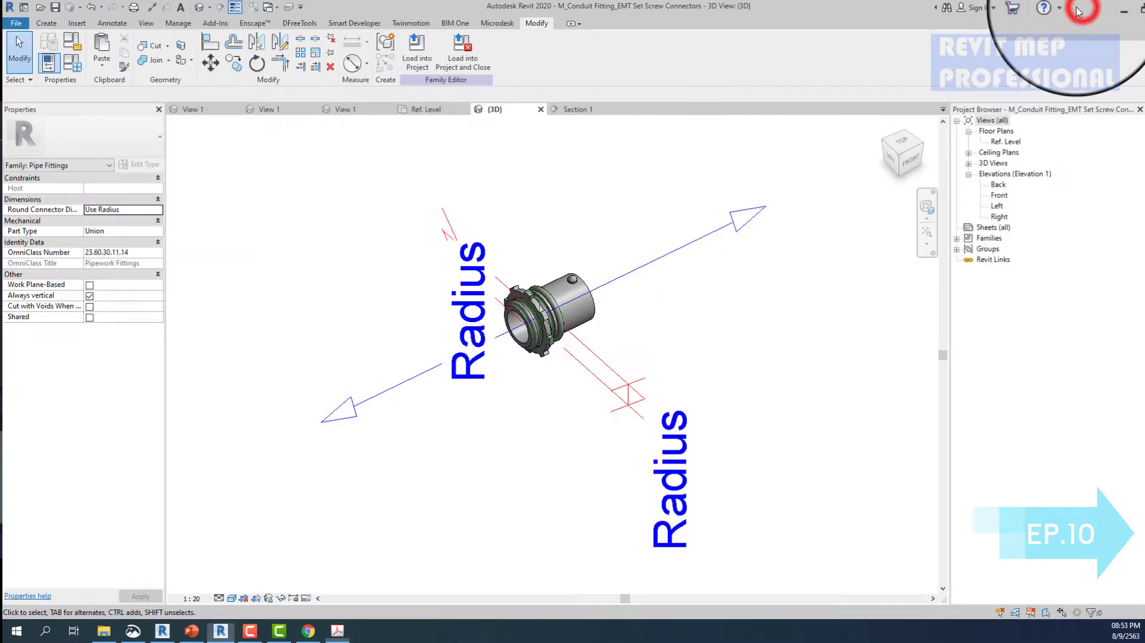
- Delete the extra extrusion parts in the Ref. Level plan
double_click(1005, 142)
scroll(623, 230, "up", 5)
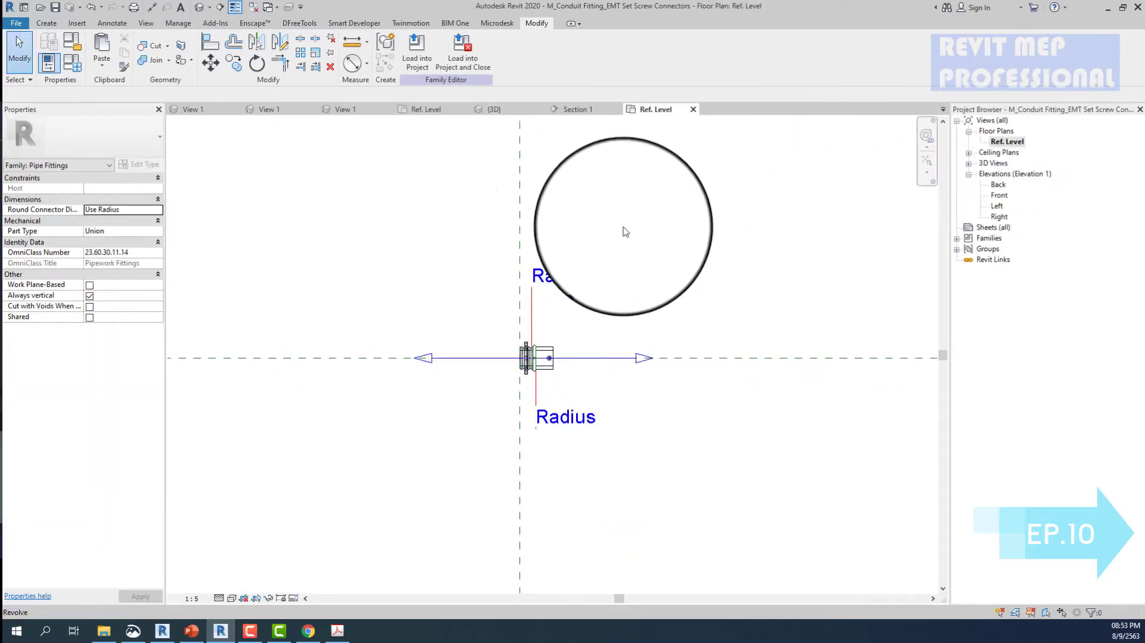
scroll(396, 280, "up", 3)
left_click_drag(396, 276, 524, 426)
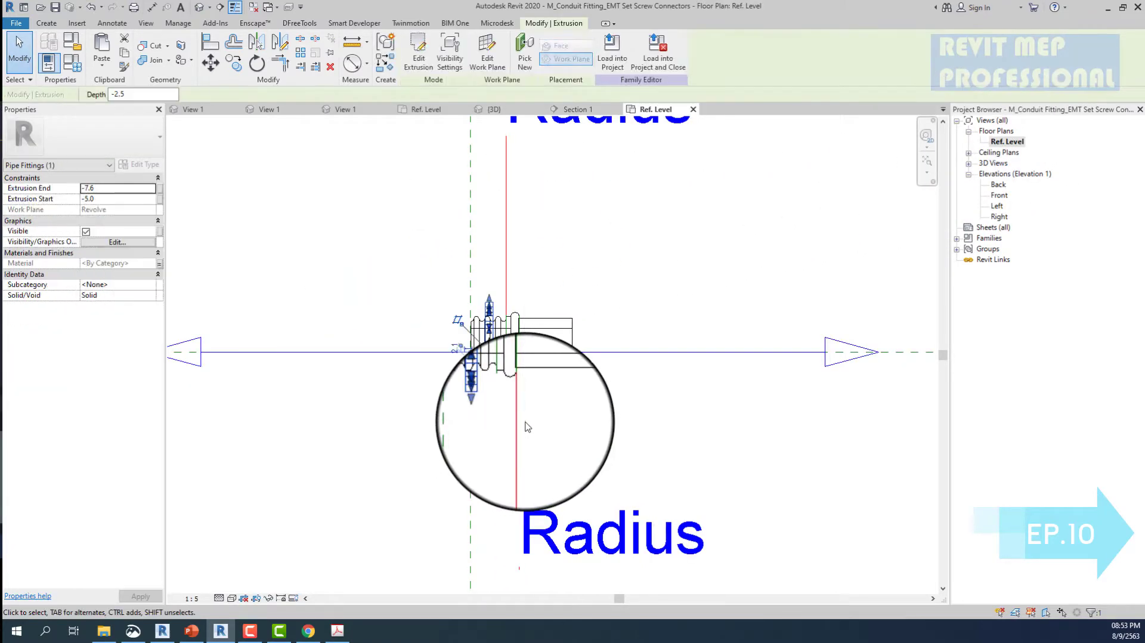
key("Delete")
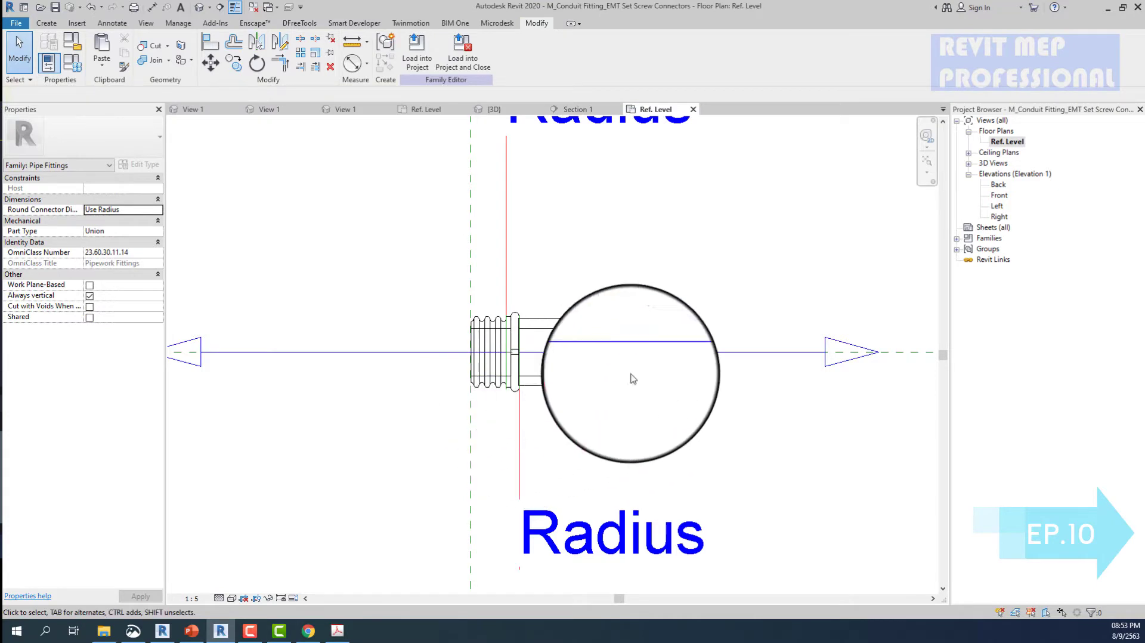
- Open the Left and then the Front elevation views
double_click(997, 206)
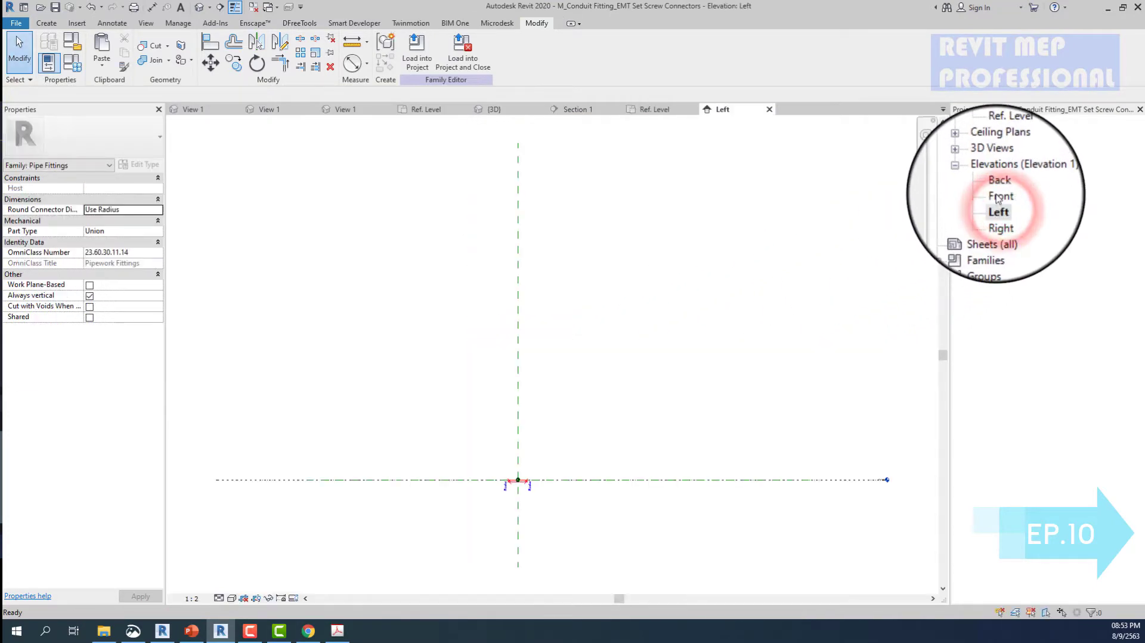
double_click(994, 194)
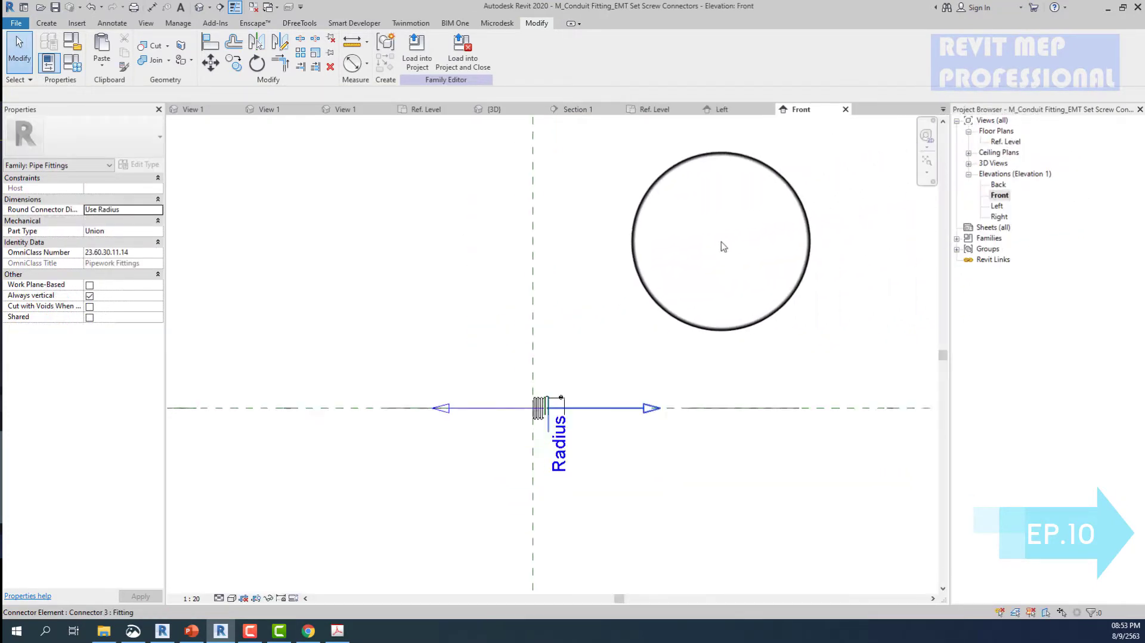
right_click(593, 268)
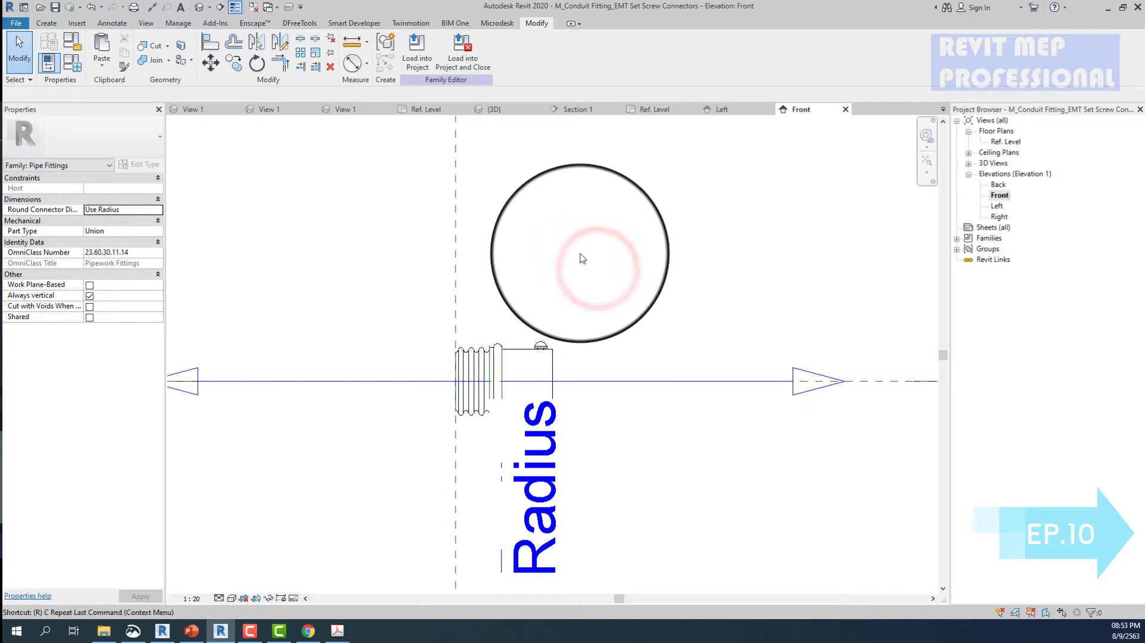
- Draw a vertical reference plane right of the fitting and dimension it from the centre plane
mouse_move(574, 248)
left_mouse_down()
mouse_move(575, 516)
mouse_move(664, 452)
left_mouse_up()
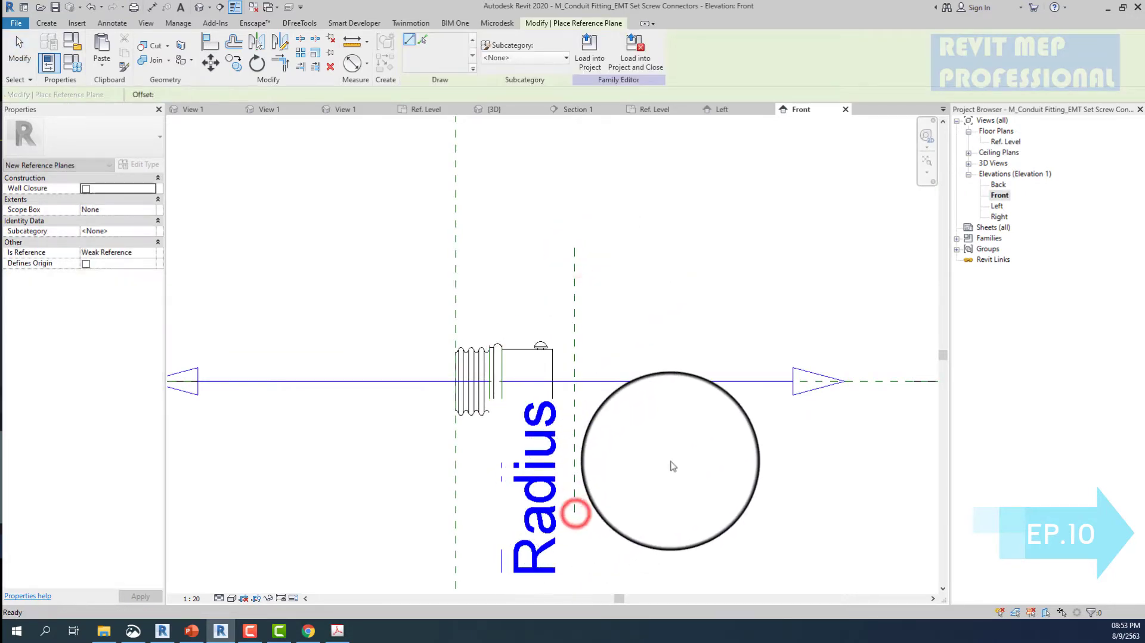
key("i")
left_click(574, 289)
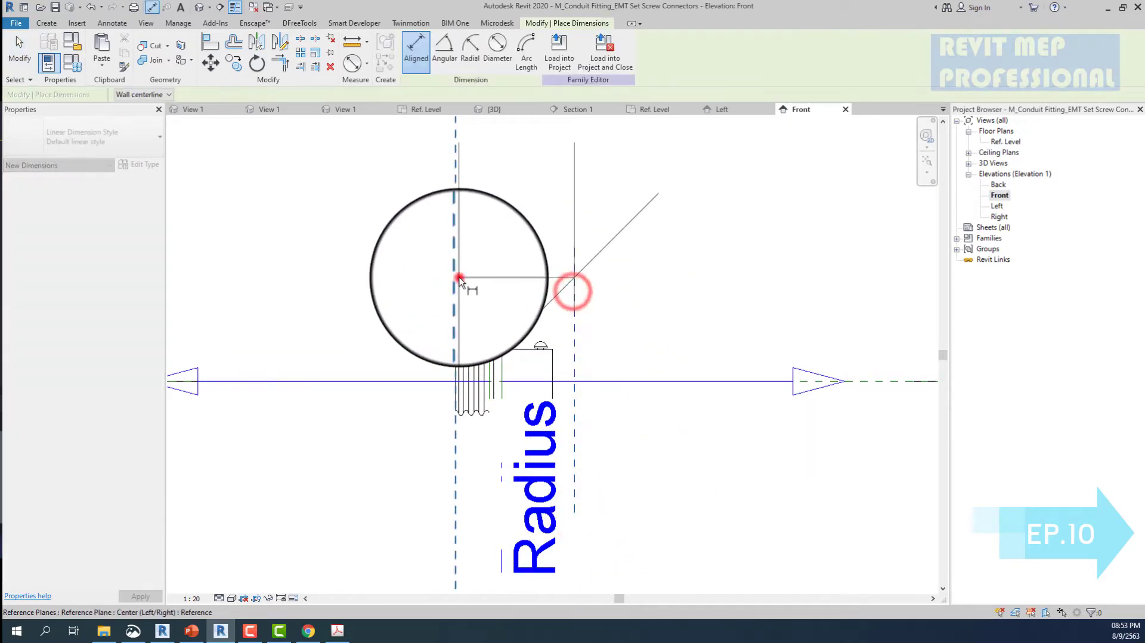
scroll(510, 249, "down", 2)
key("Escape")
left_click(547, 362)
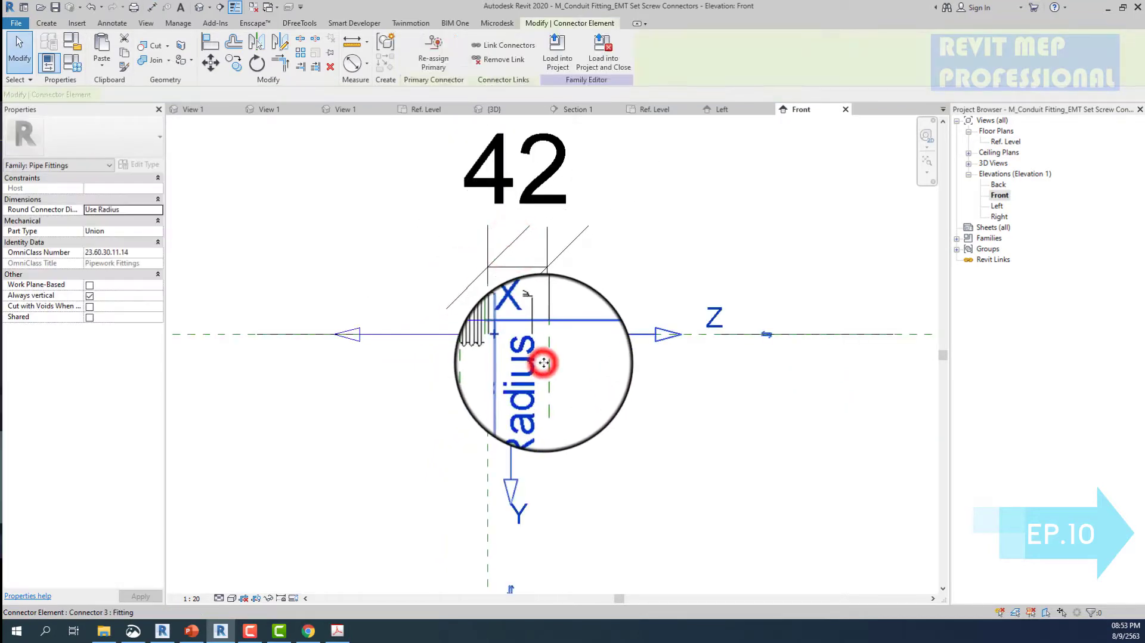
left_click(547, 362)
- Change the plane's distance from centre from 42.3 to 45
left_click(548, 364)
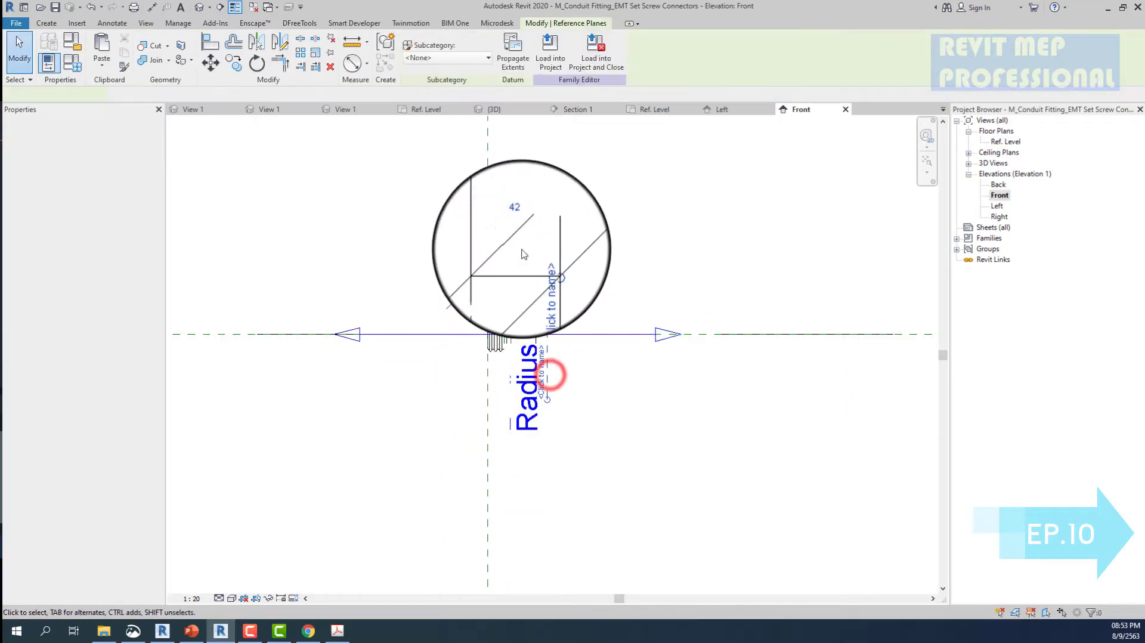
left_click(517, 232)
type("45")
key("Return")
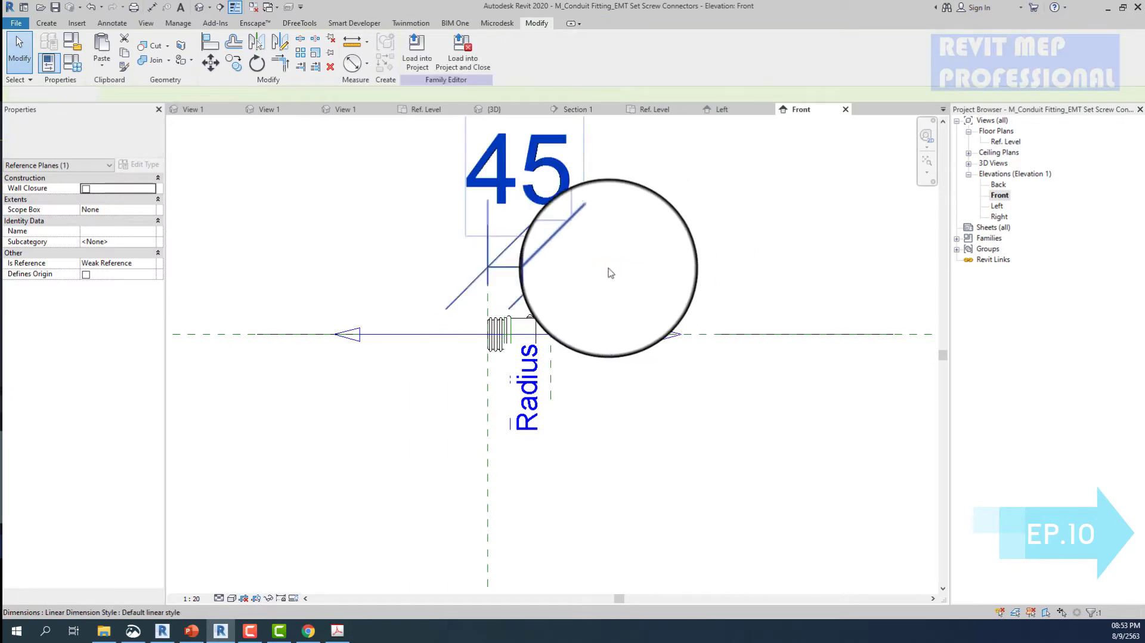
left_click(676, 267)
left_click(536, 260)
scroll(524, 340, "down", 2)
key("d")
key("i")
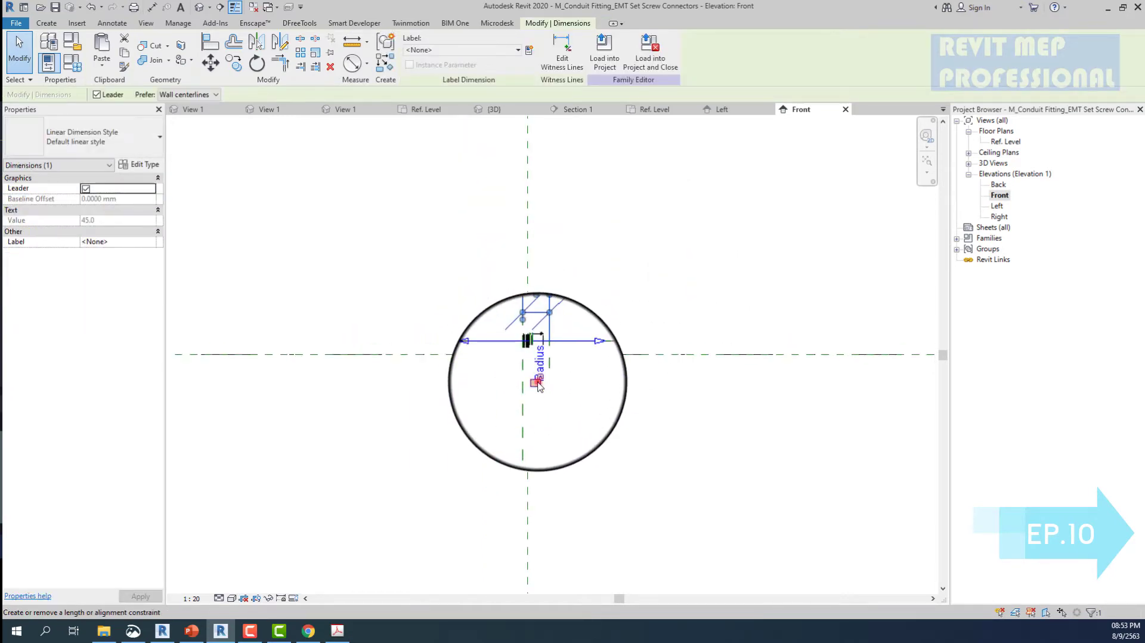
scroll(598, 429, "up", 4)
scroll(447, 294, "up", 2)
- Edit the revolve sketch in the Ref. Level plan and delete the old profile lines
scroll(378, 224, "up", 2)
key("Escape")
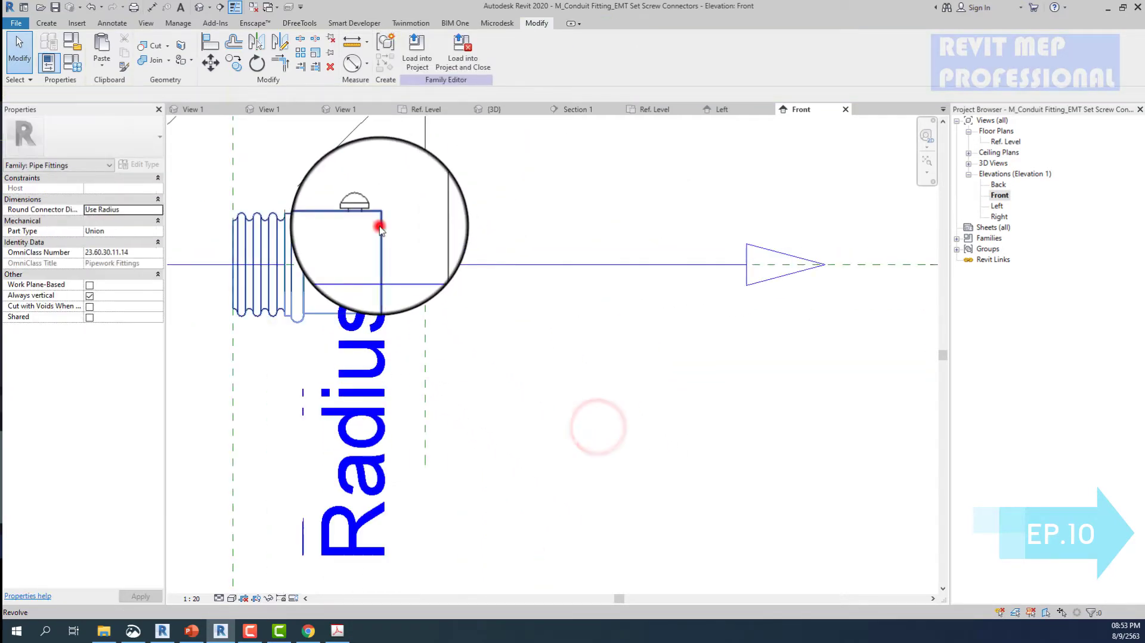
left_click(381, 224)
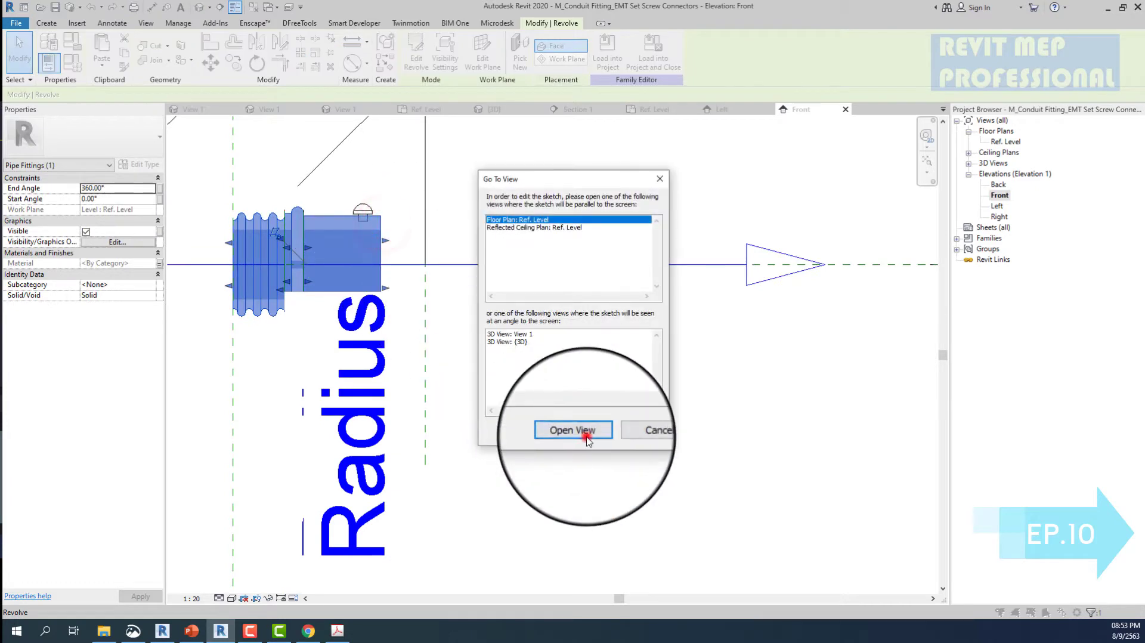
left_click(576, 426)
left_click(342, 243)
scroll(528, 421, "up", 2)
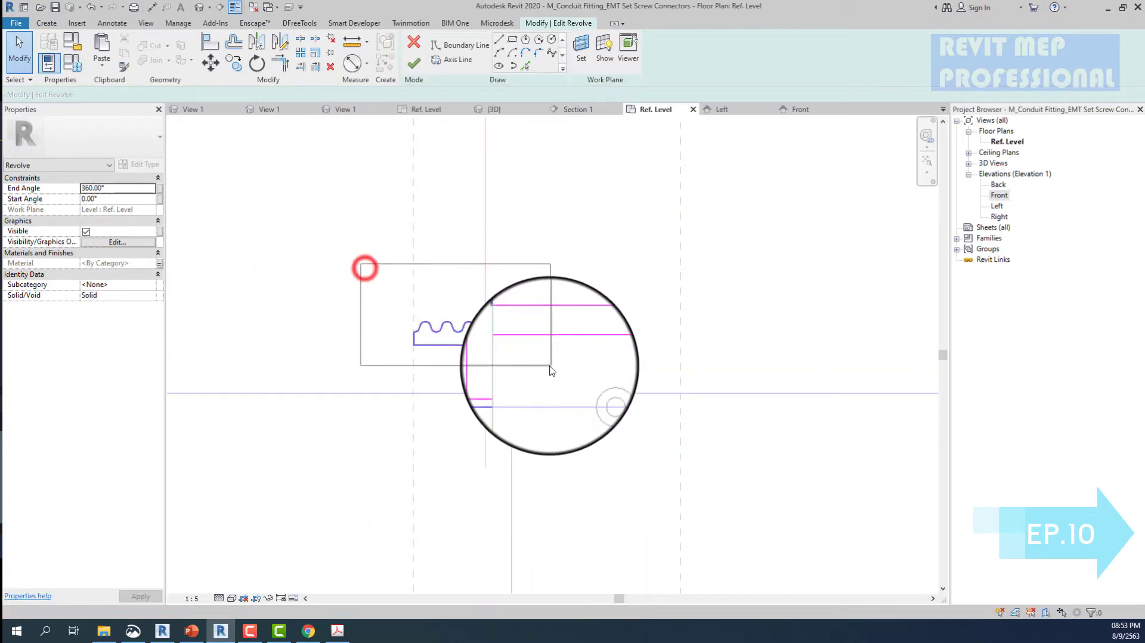
left_click_drag(502, 354, 521, 362)
key("Delete")
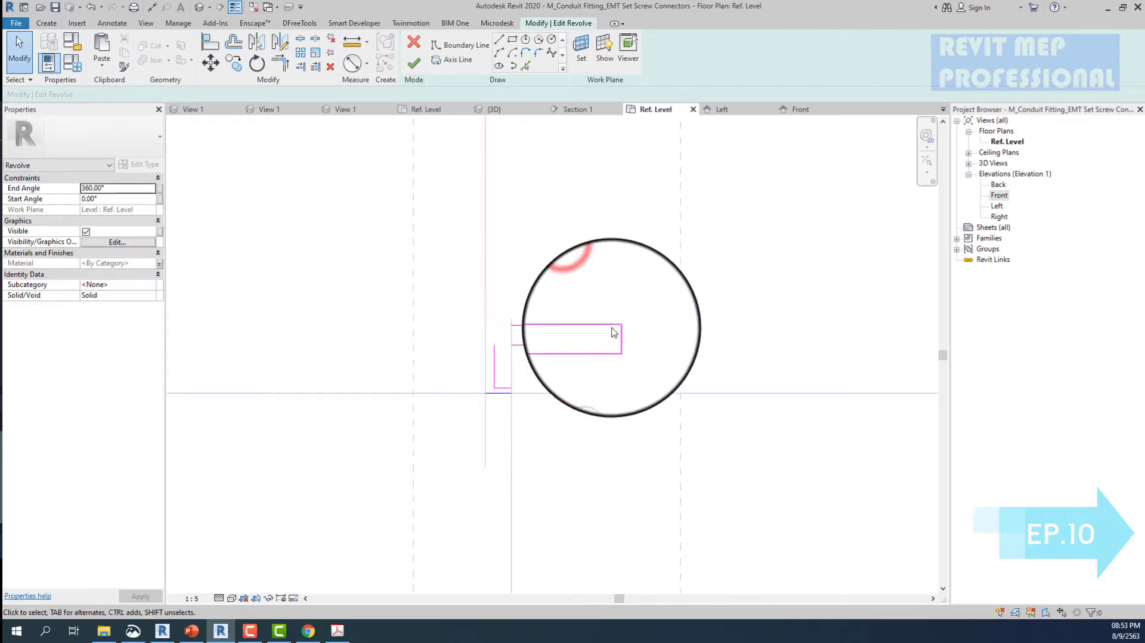
- Shift three rectangle lines and select the 21.4 line plus another for mirroring
left_click(617, 337)
scroll(616, 334, "up", 2)
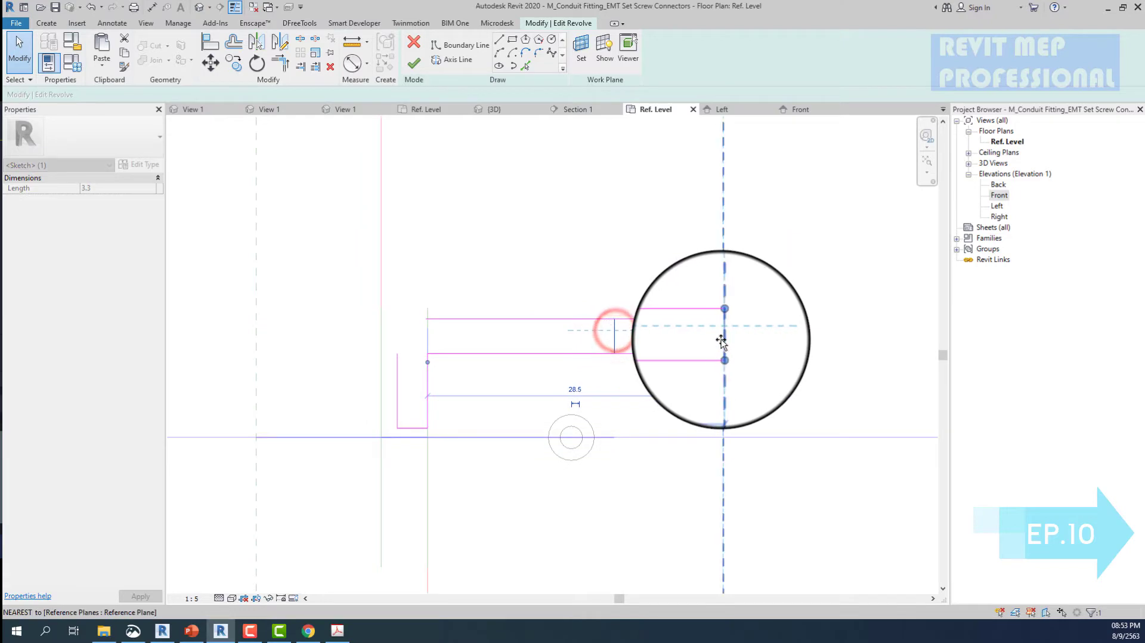
scroll(562, 250, "down", 2)
left_click_drag(378, 258, 476, 401)
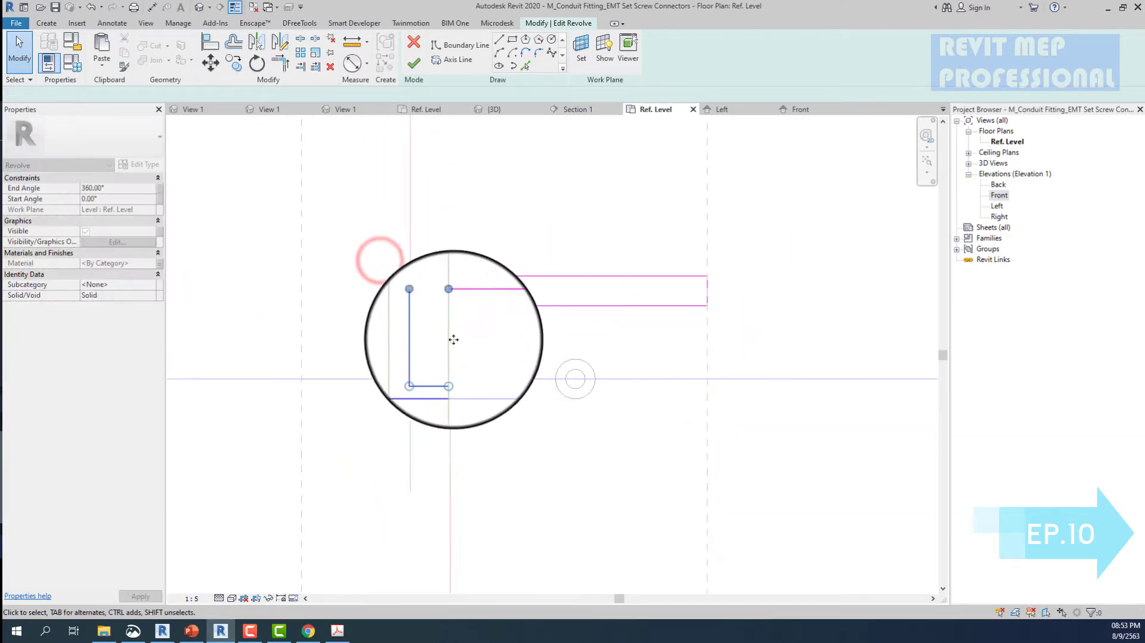
scroll(523, 335, "up", 3)
left_click_drag(523, 335, 508, 335)
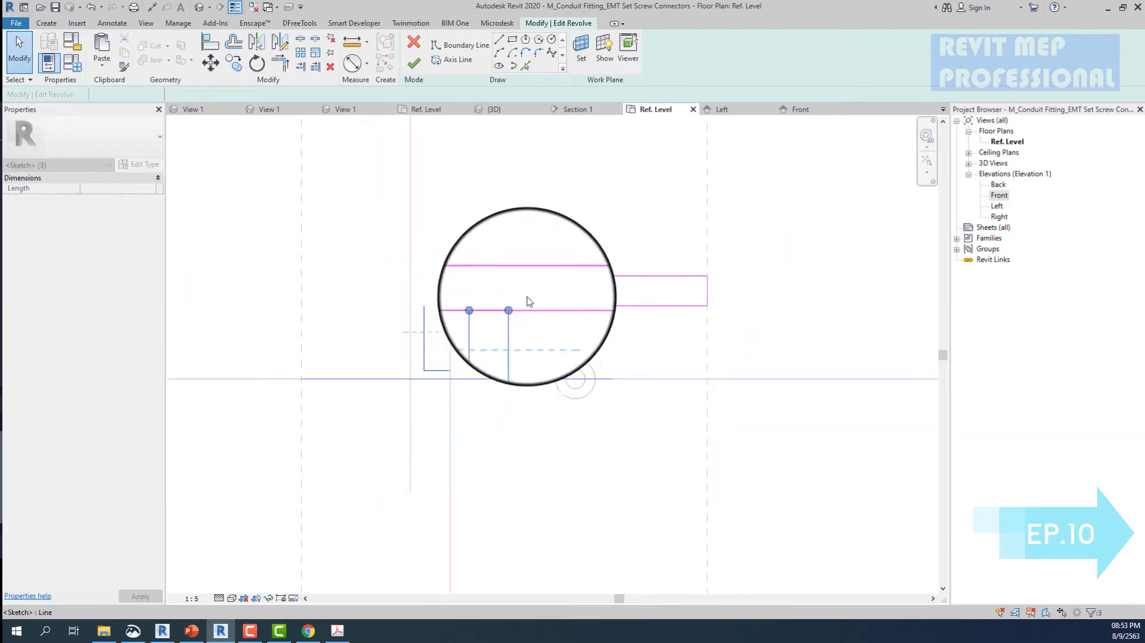
left_click(553, 220)
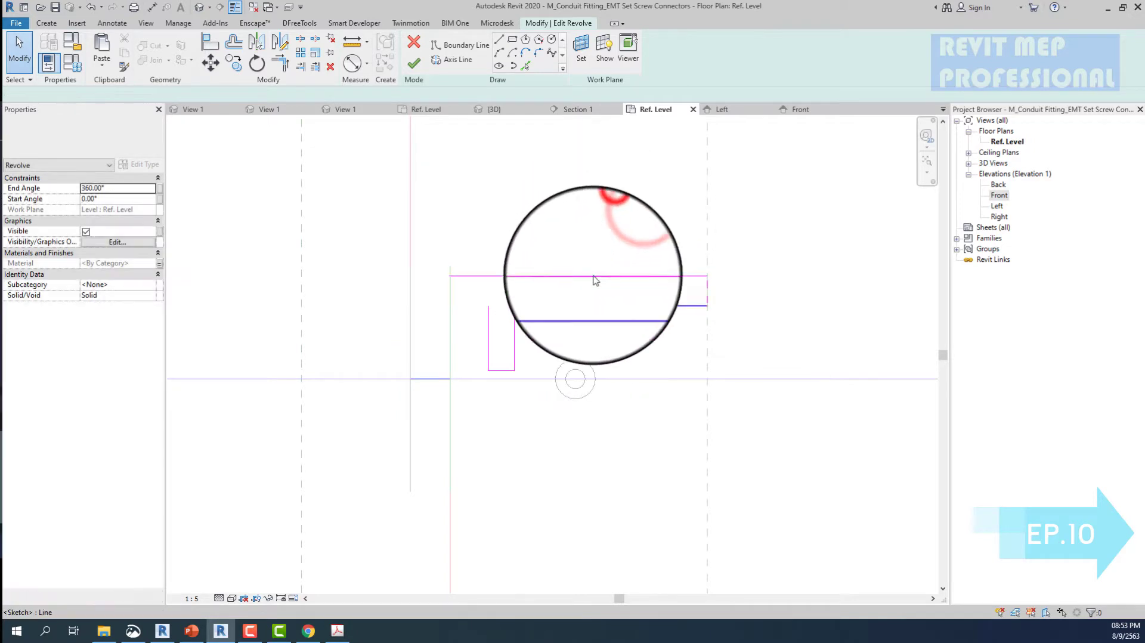
left_click(584, 310)
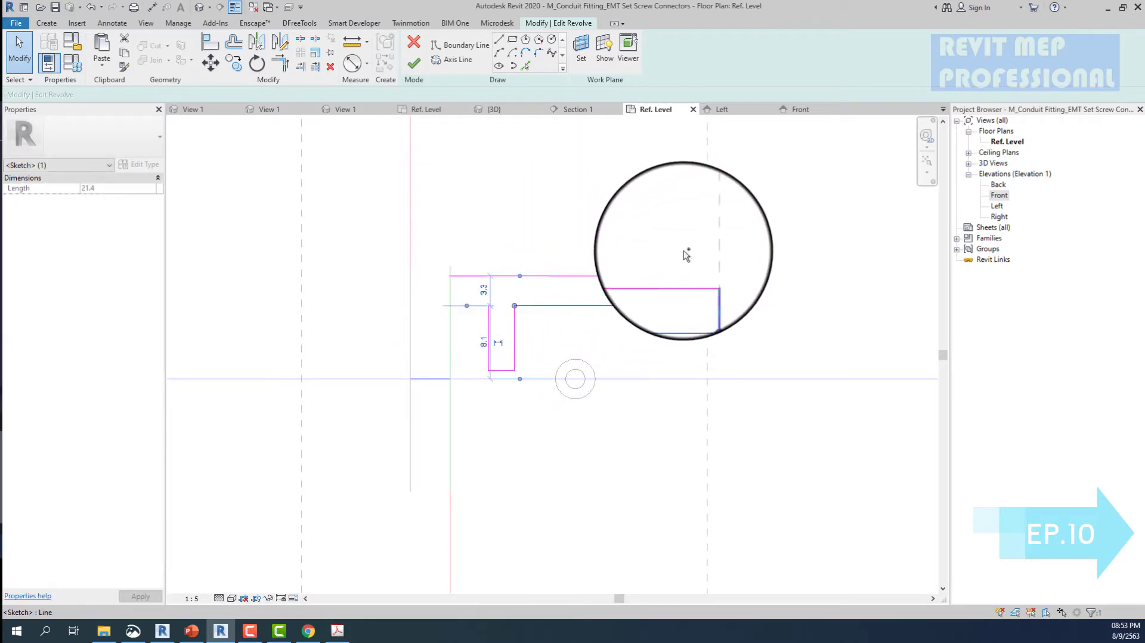
left_click(685, 255, "ctrl")
left_click(256, 43)
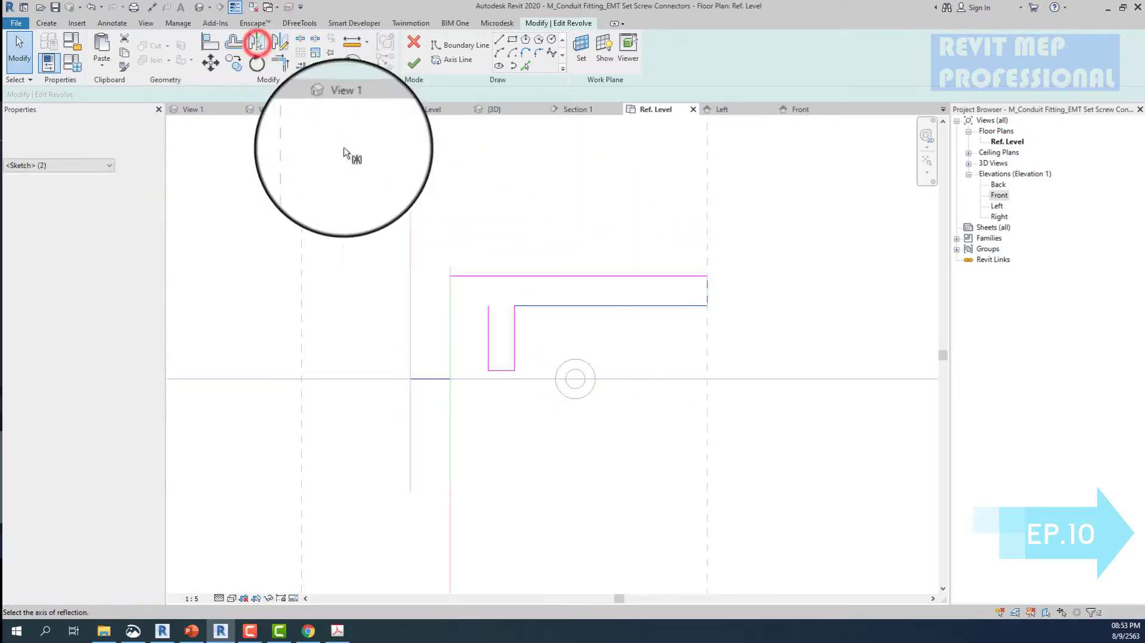
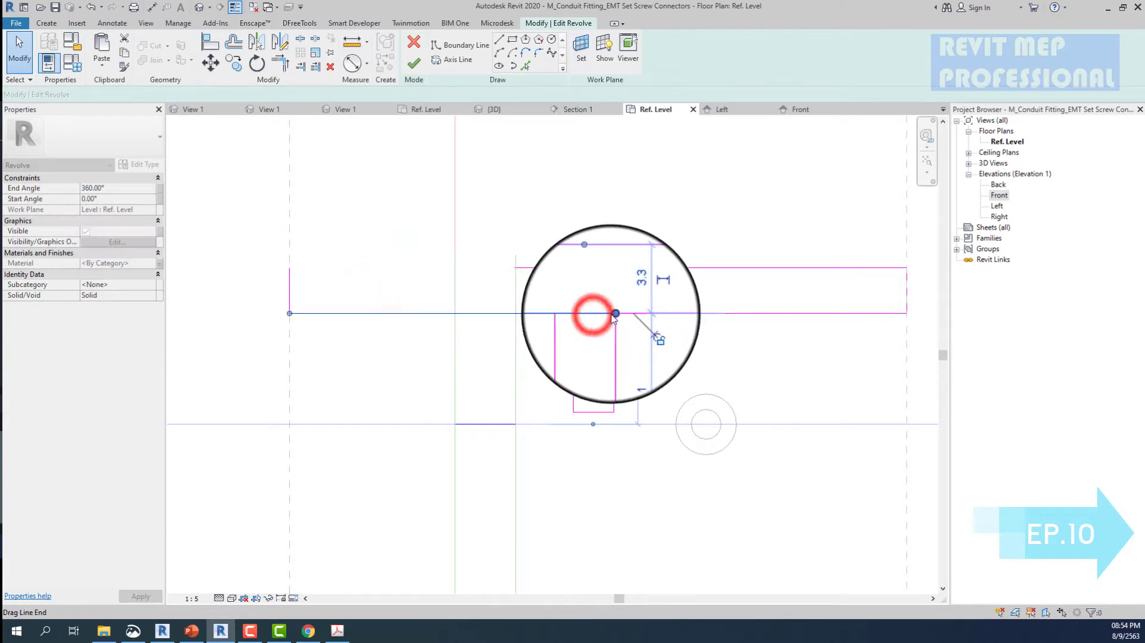
- Trim the short vertical profile line to meet the top line, then finish the 360° revolve
left_click(626, 311)
left_click(626, 323)
left_click(583, 289)
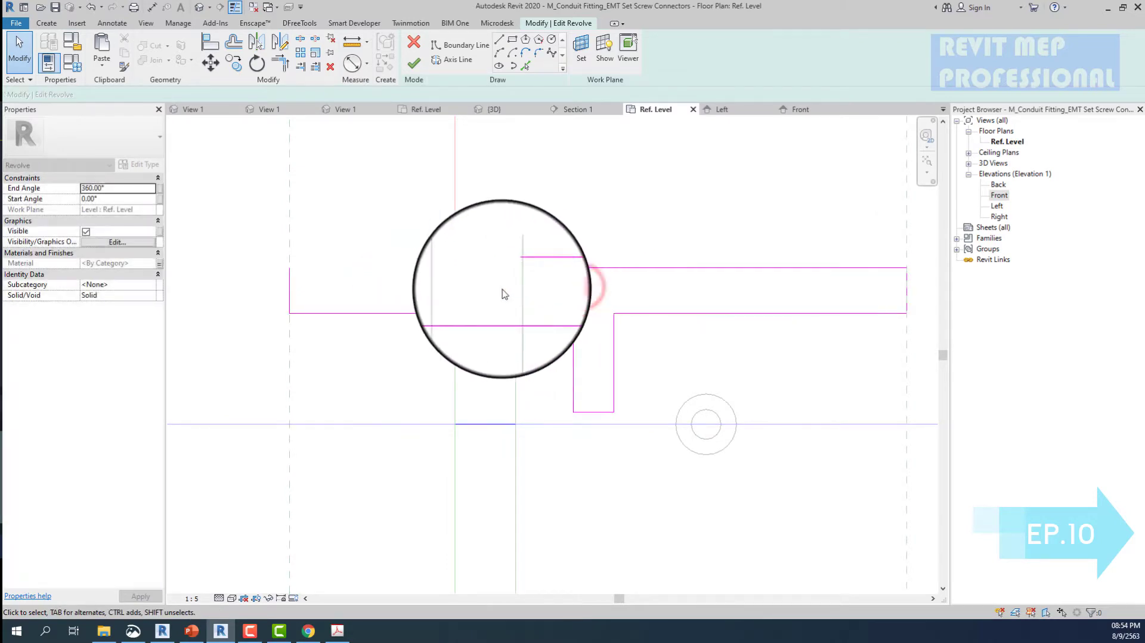
left_click(287, 297)
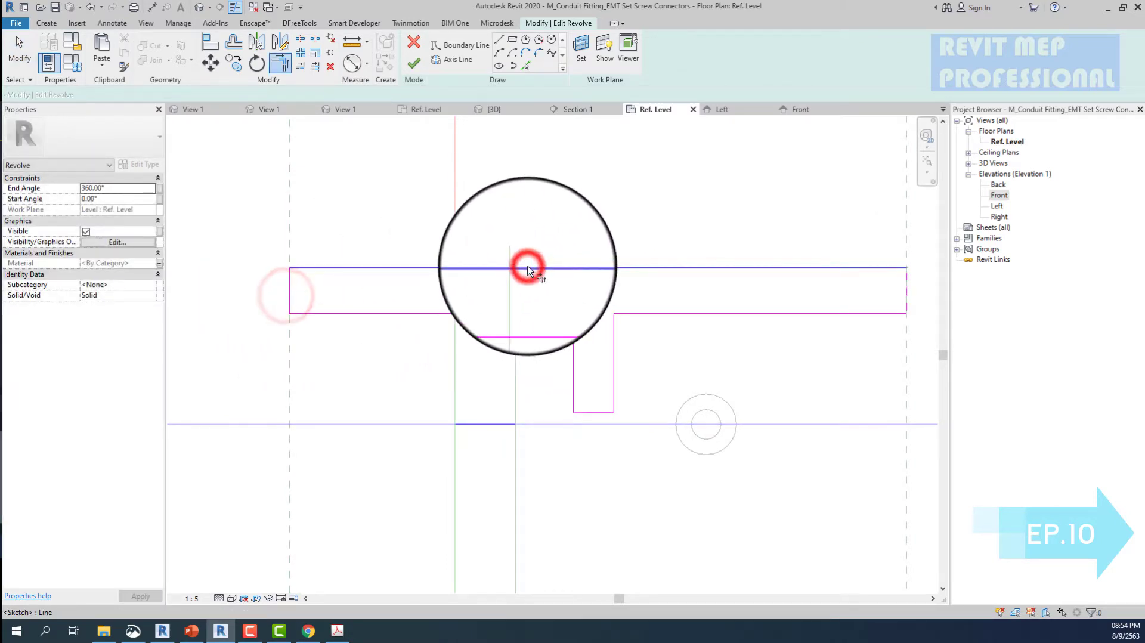
scroll(528, 269, "down", 3)
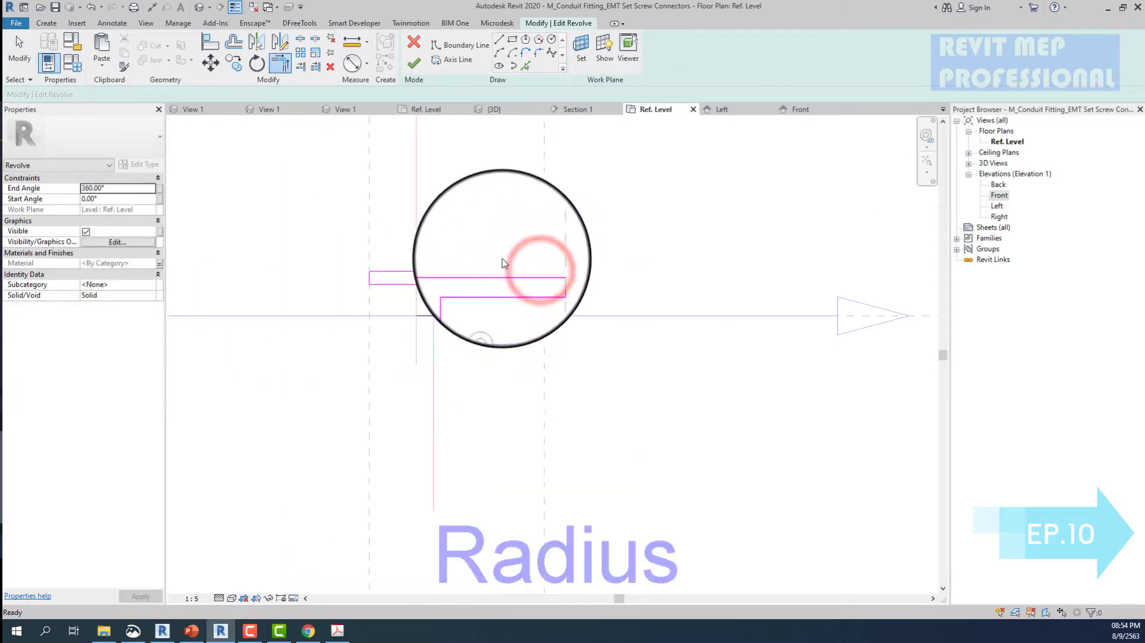
left_click(414, 63)
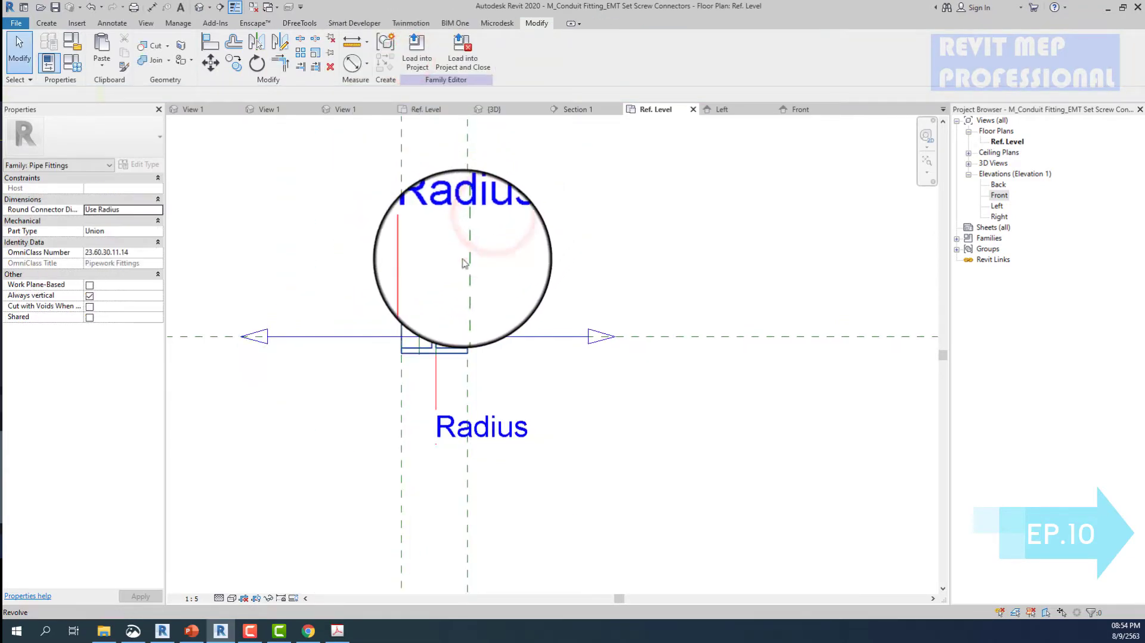
- Move the set-screw revolve further to the right
scroll(404, 336, "up", 2)
scroll(405, 344, "up", 2)
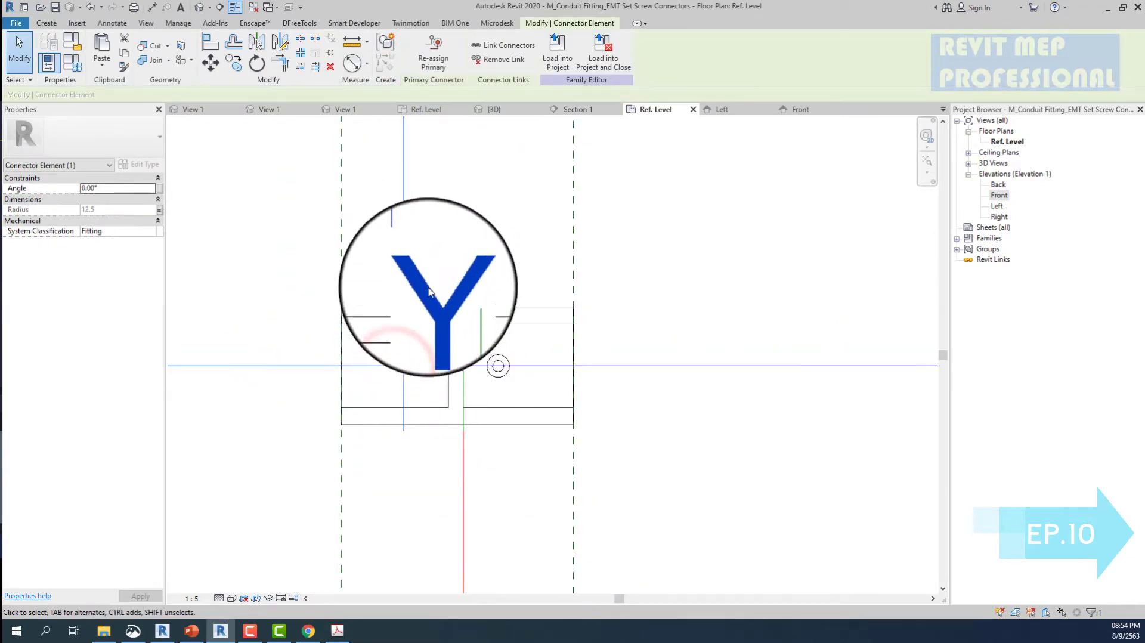
scroll(430, 286, "down", 2)
left_click(457, 219)
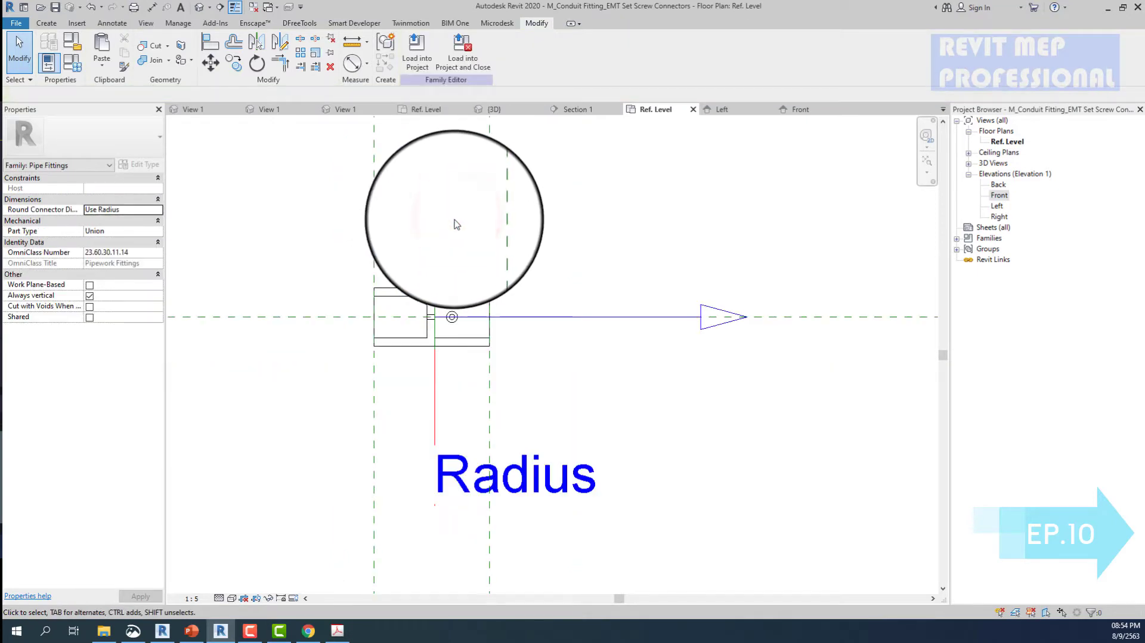
scroll(436, 245, "up", 2)
scroll(465, 326, "up", 2)
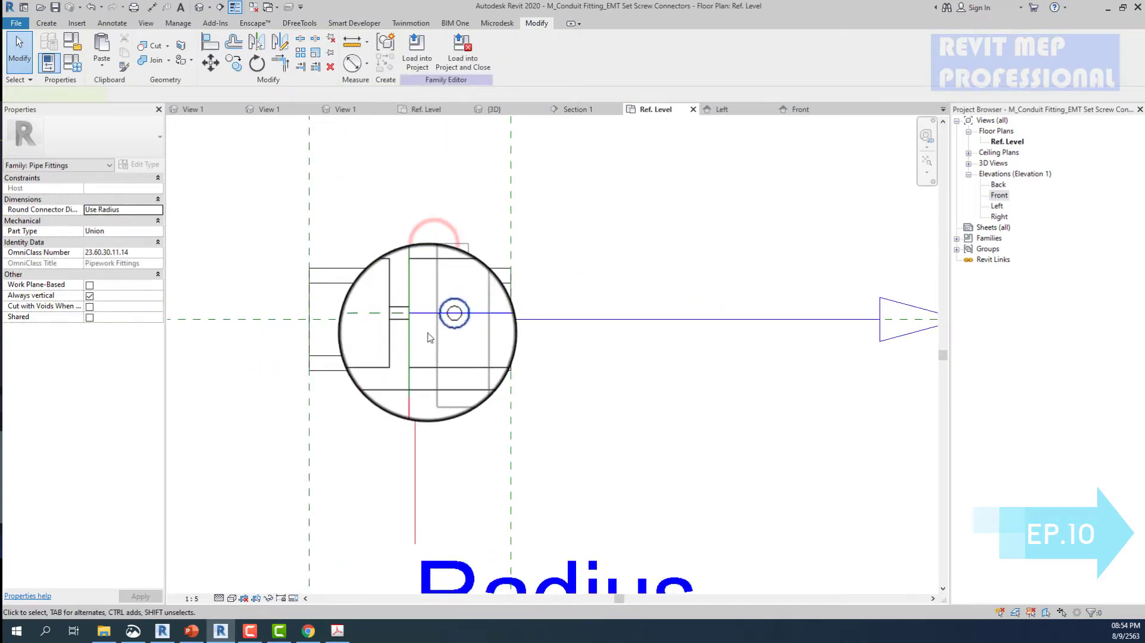
left_click(410, 328)
left_click(210, 62)
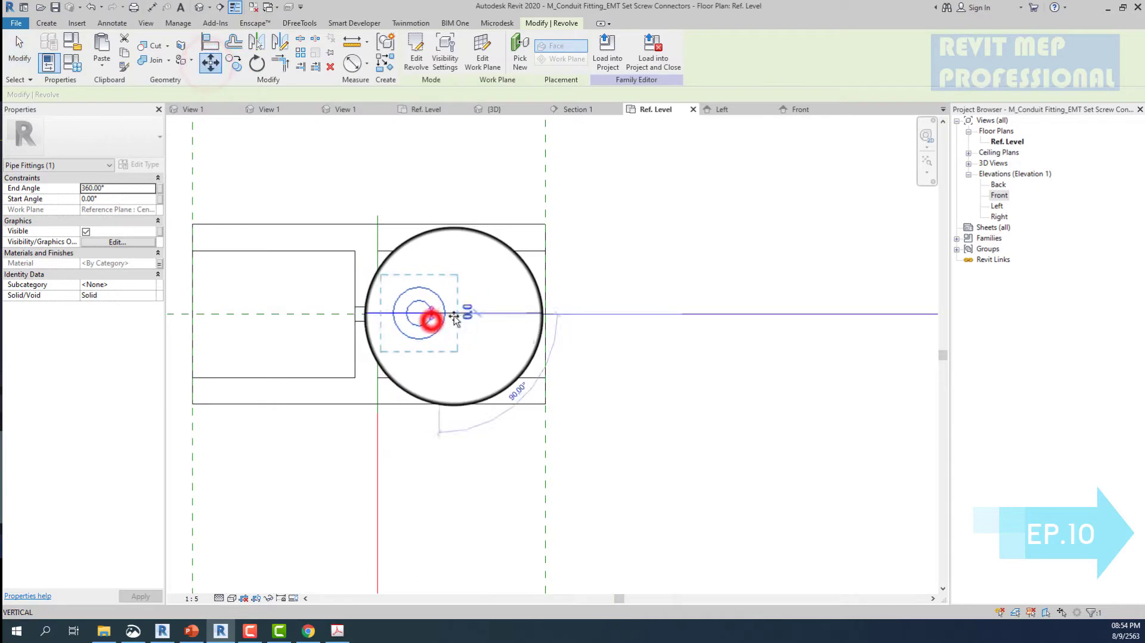
left_click(527, 320)
- Mirror a copy of the set-screw revolve across the vertical reference plane and view it in 3D
left_click(257, 45)
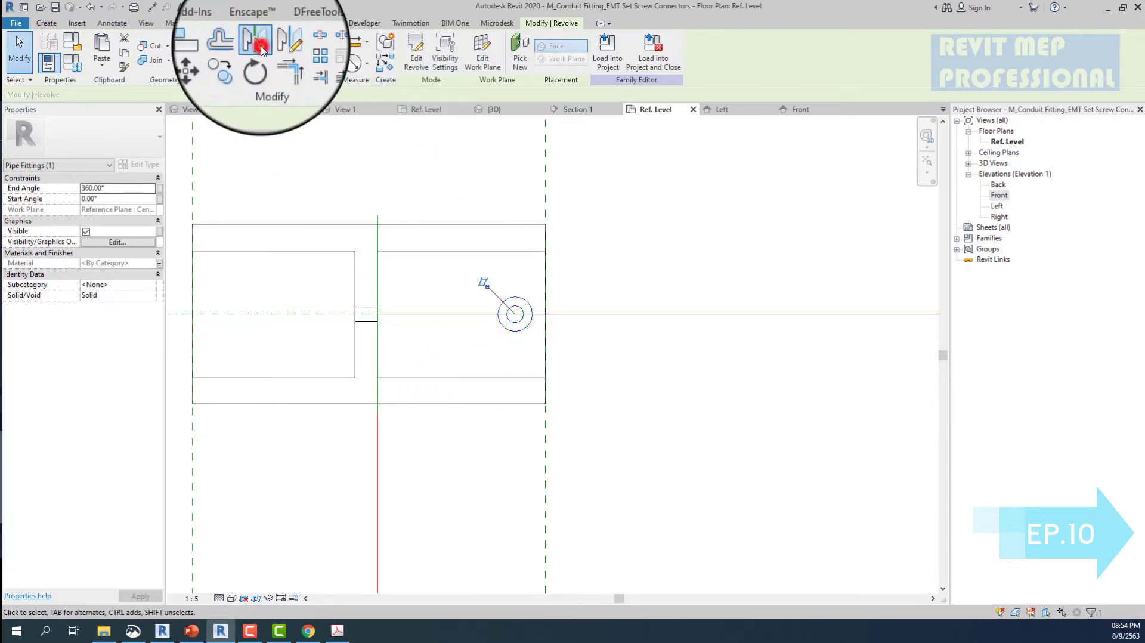
left_click(378, 285)
scroll(431, 179, "down", 2)
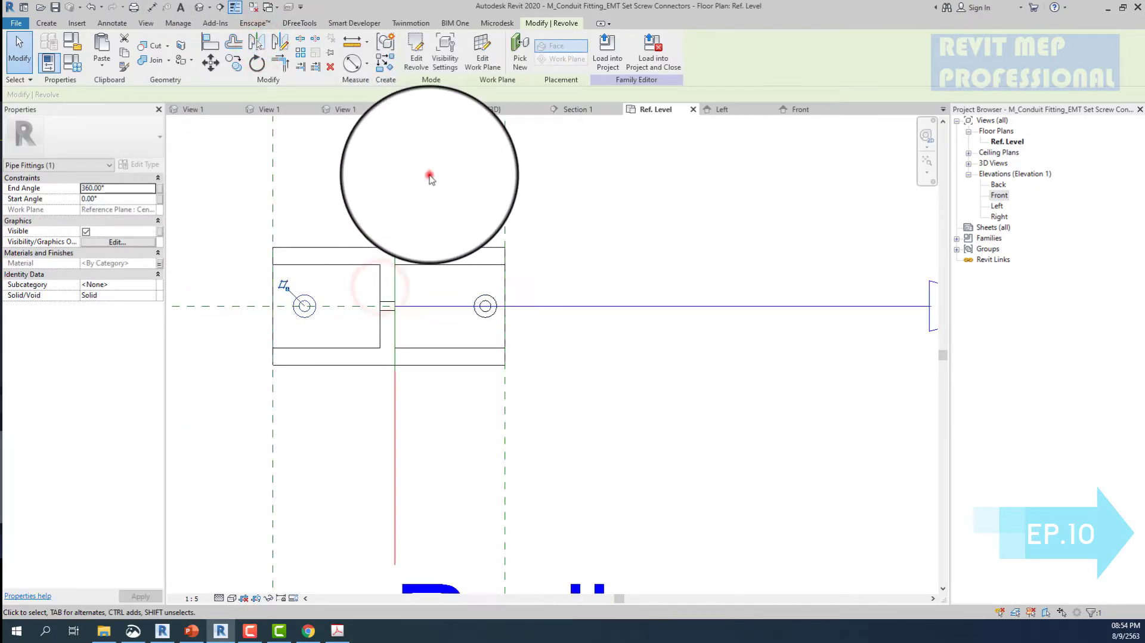
left_click(429, 177)
left_click(199, 9)
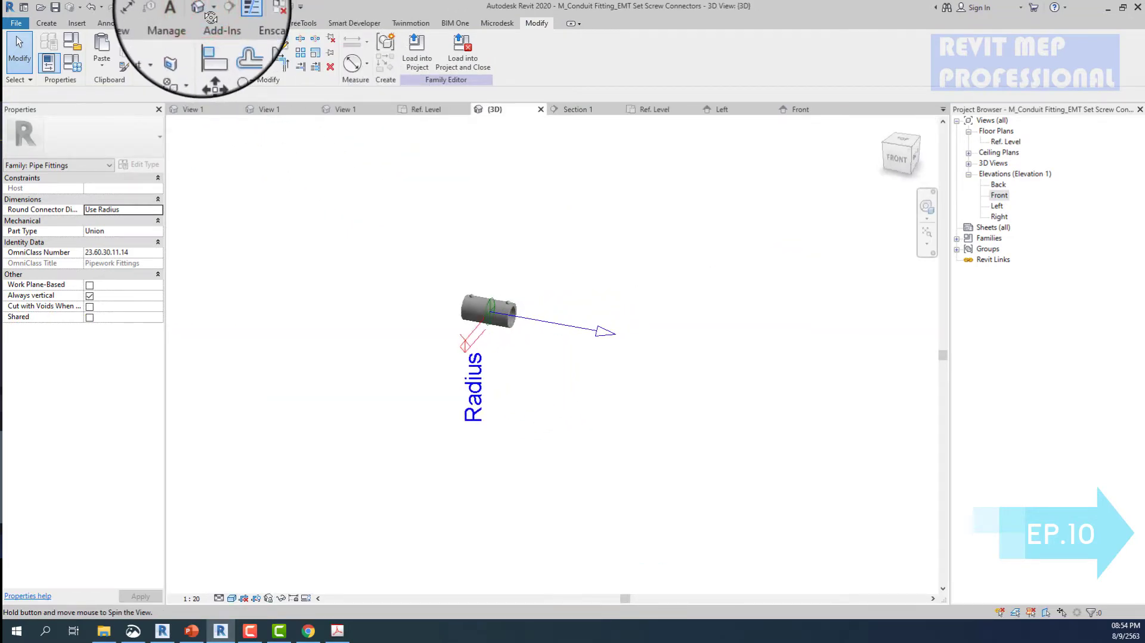
left_click(343, 631)
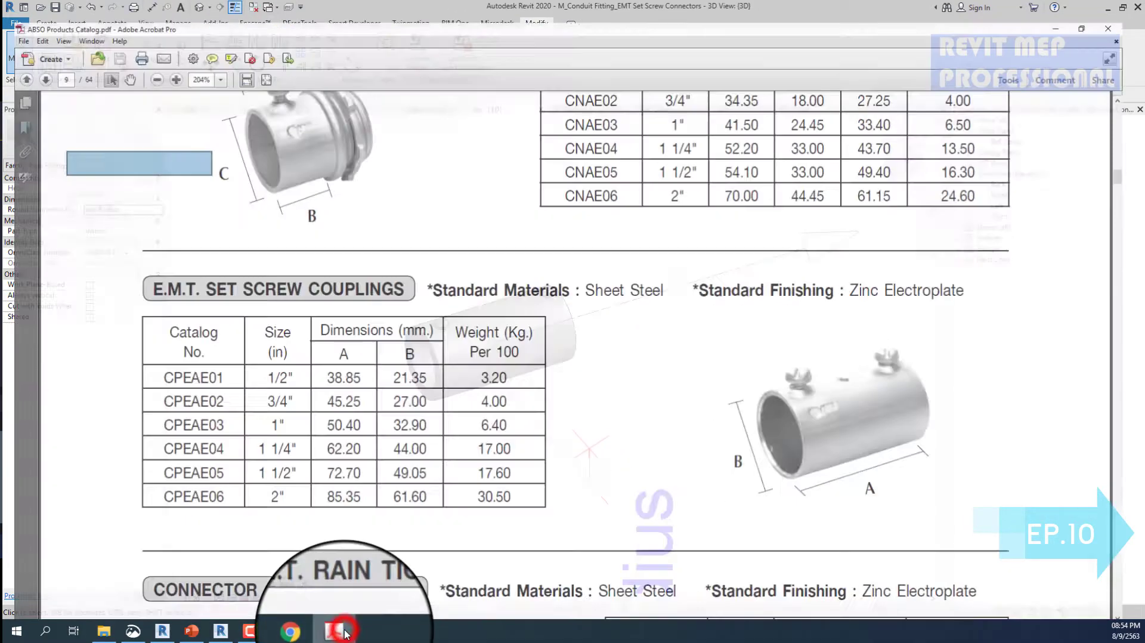
left_click(342, 631)
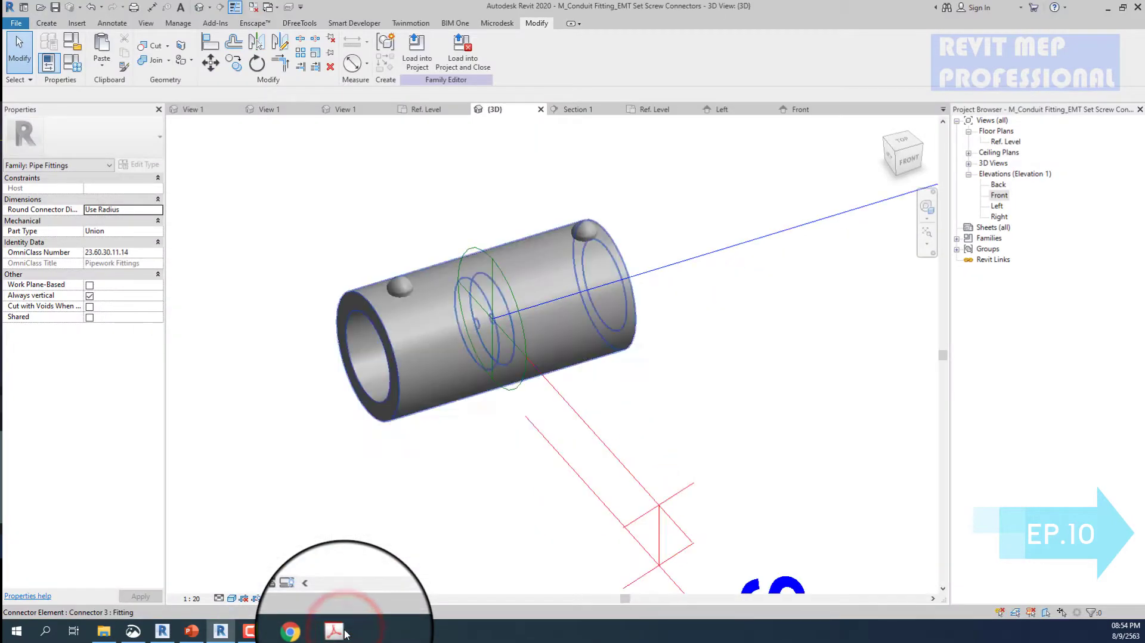
mouse_move(382, 584)
middle_mouse_down("shift")
mouse_move(421, 280)
mouse_move(459, 170)
mouse_move(399, 252)
middle_mouse_up("shift")
left_click(409, 278)
left_click(447, 163)
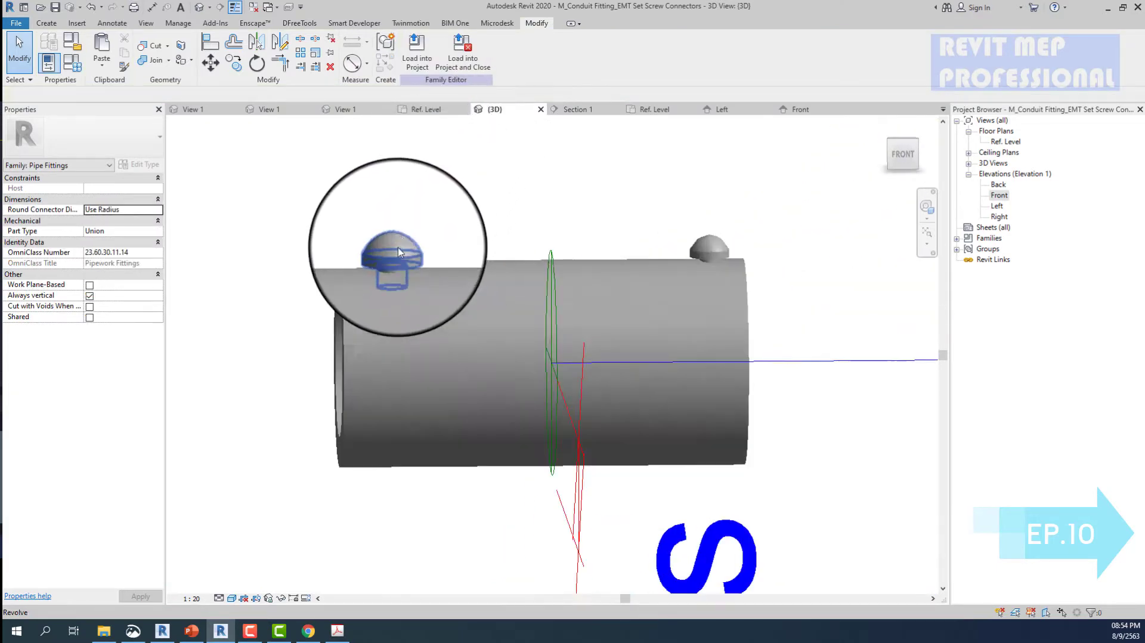
double_click(998, 195)
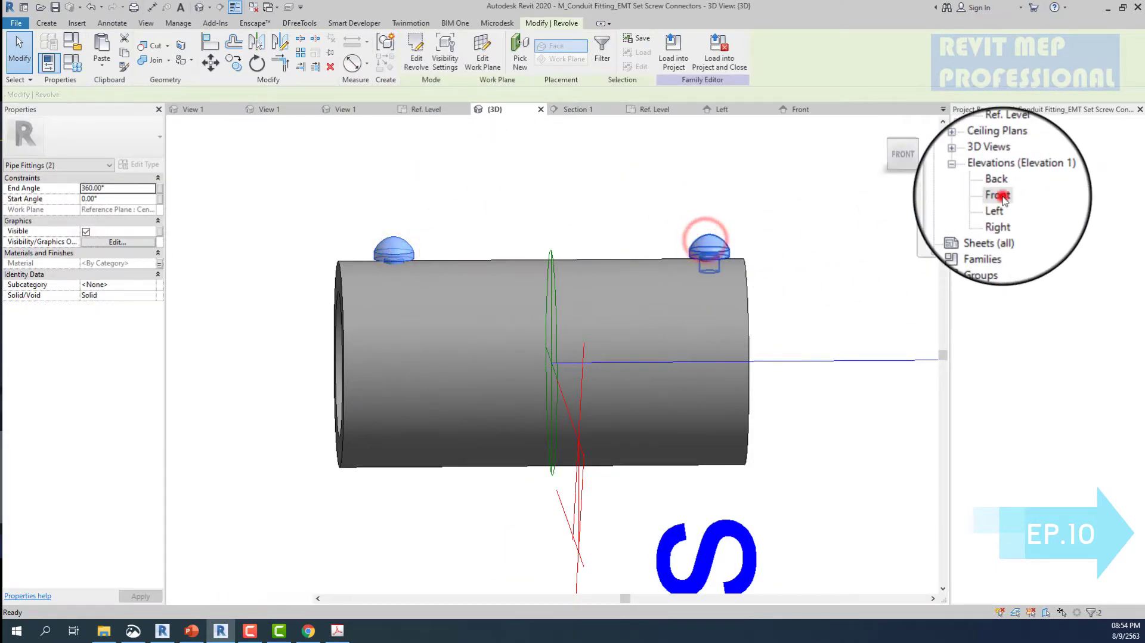
left_click(494, 230)
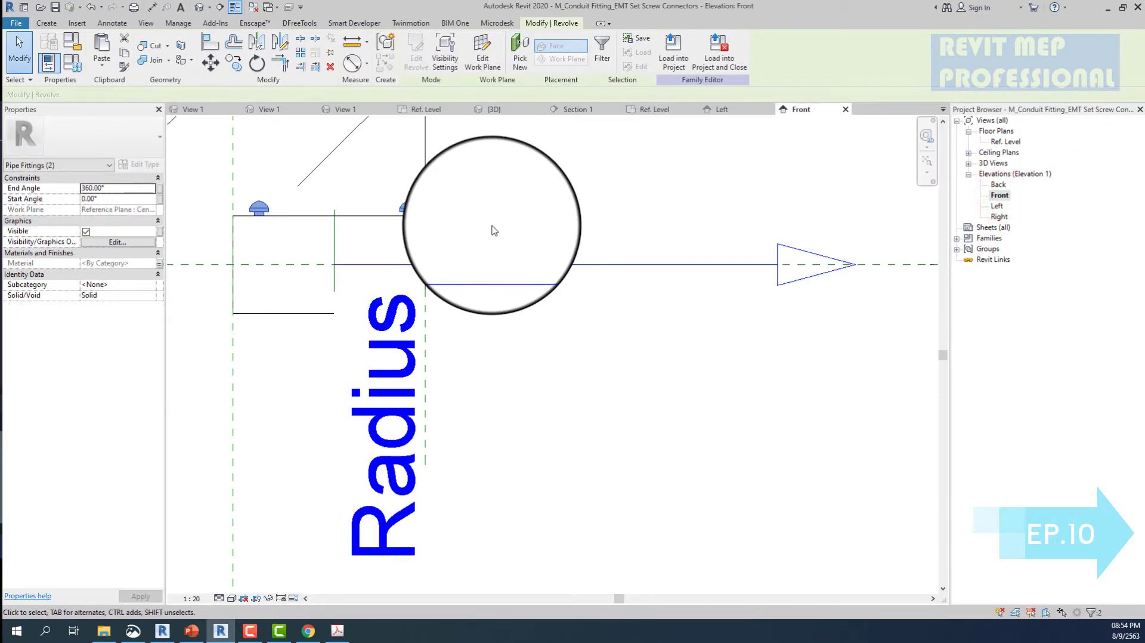
left_click(508, 177)
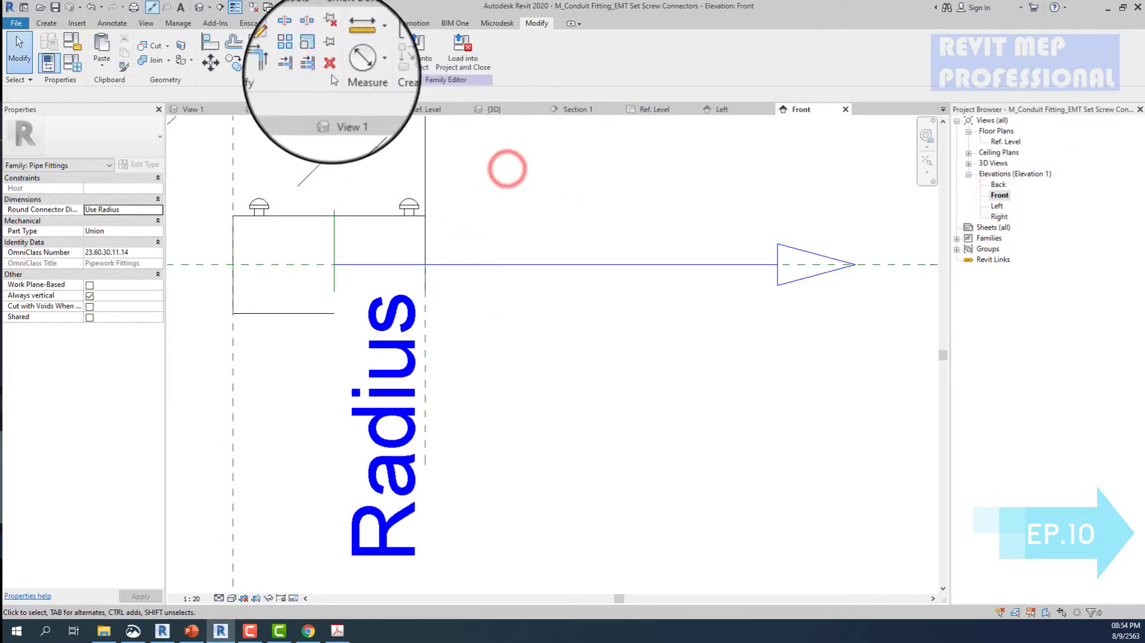
left_click(200, 7)
mouse_move(213, 13)
middle_mouse_down("shift")
mouse_move(423, 194)
mouse_move(439, 225)
middle_mouse_up("shift")
scroll(425, 194, "down", 3)
scroll(440, 225, "up", 3)
left_click(470, 273)
scroll(470, 273, "down", 2)
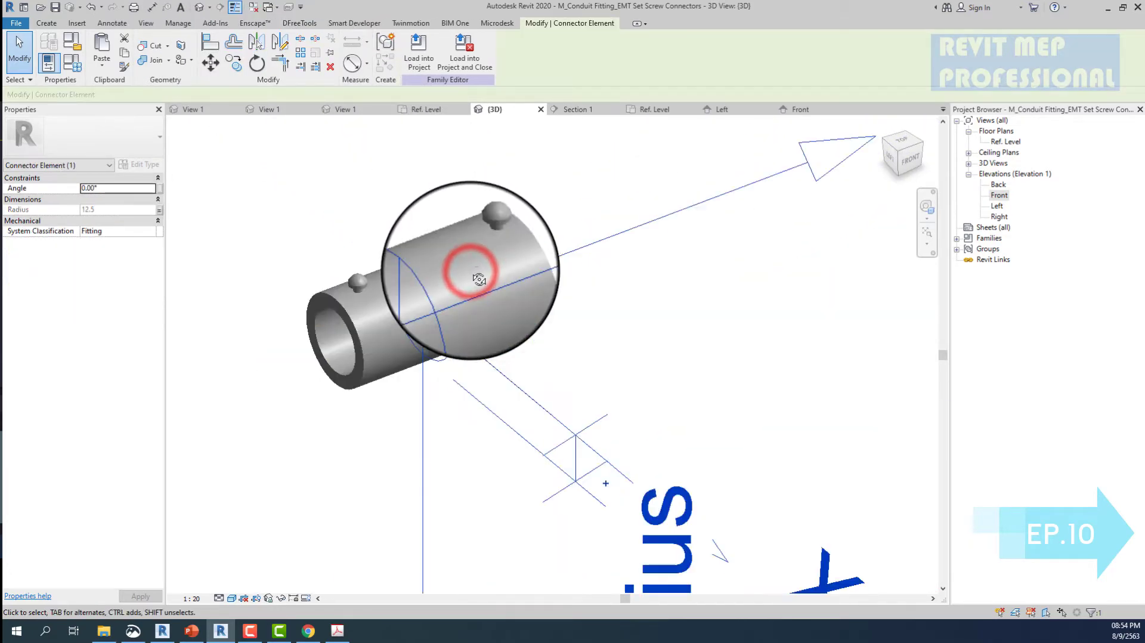
middle_click_drag(470, 273, 478, 279, "shift")
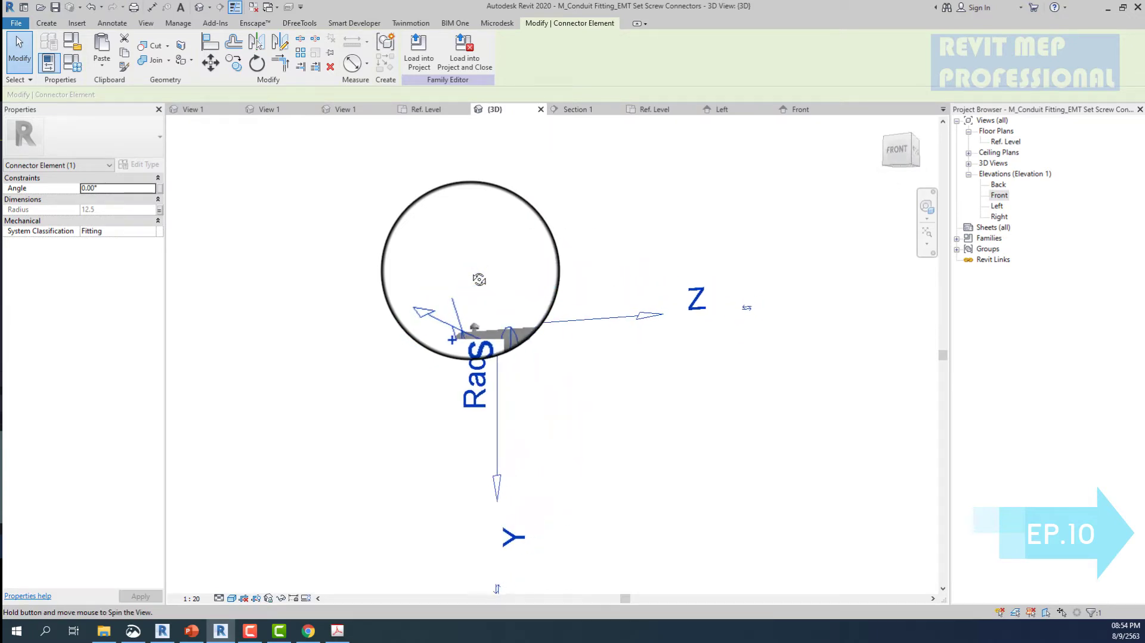
mouse_move(479, 279)
middle_mouse_down("shift")
mouse_move(519, 212)
mouse_move(514, 295)
middle_mouse_up("shift")
key("Escape")
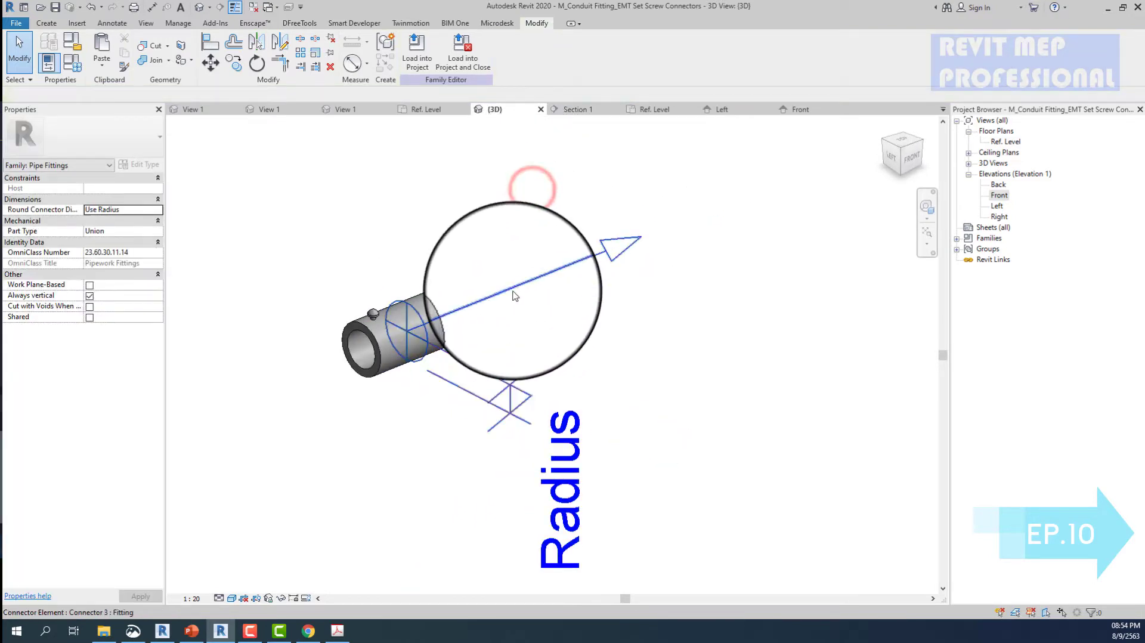
left_click(515, 295)
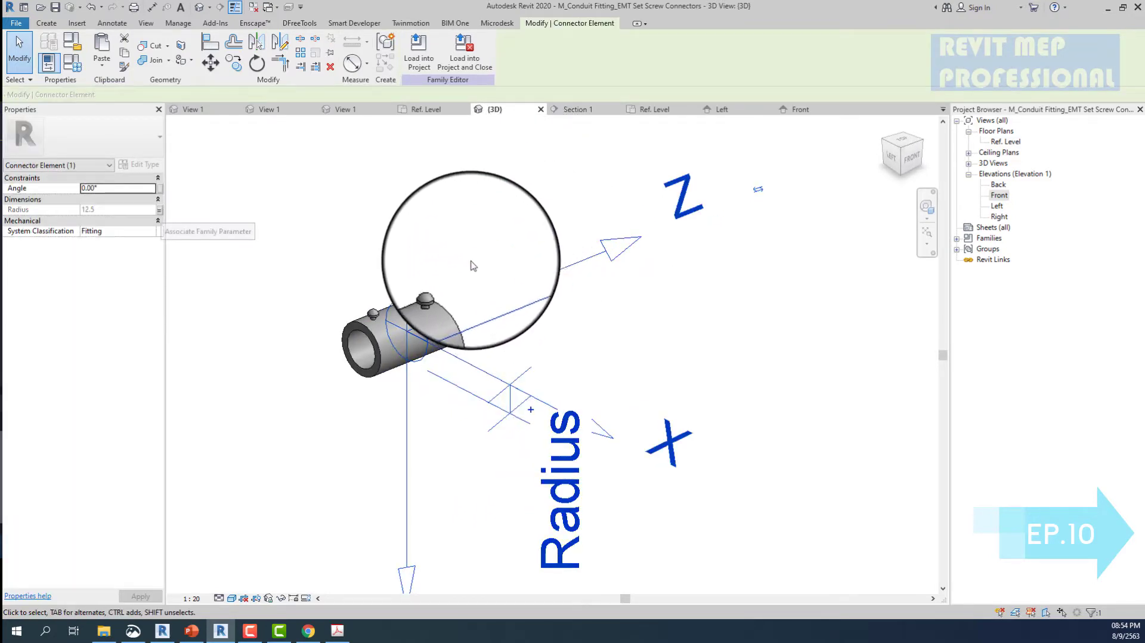
left_click(464, 257)
middle_click_drag(473, 243, 460, 255, "shift")
- Edit the coupling body revolve's profile and view it in the Front elevation, then the Ref. Level plan
left_click(365, 321)
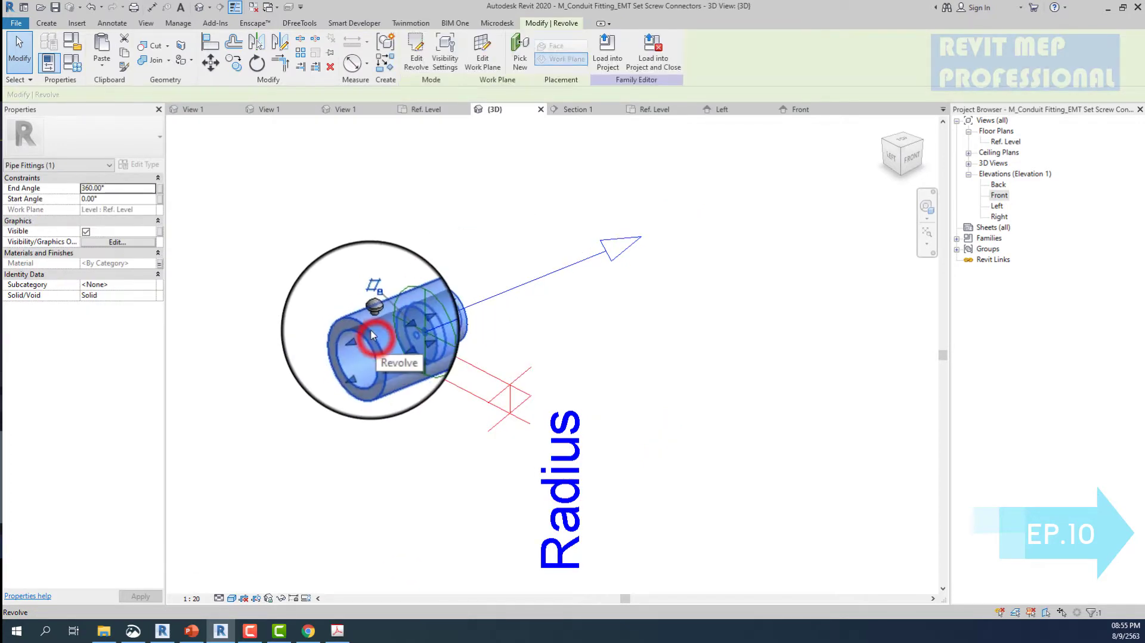
double_click(366, 323)
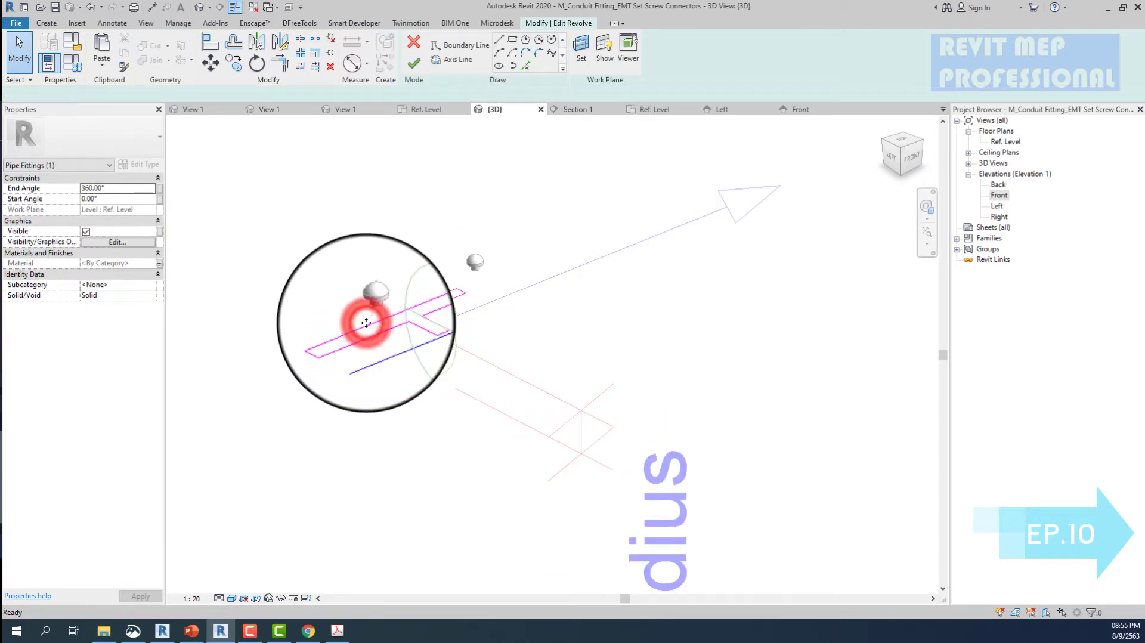
left_click(1006, 197)
double_click(1006, 196)
scroll(1008, 179, "up", 1)
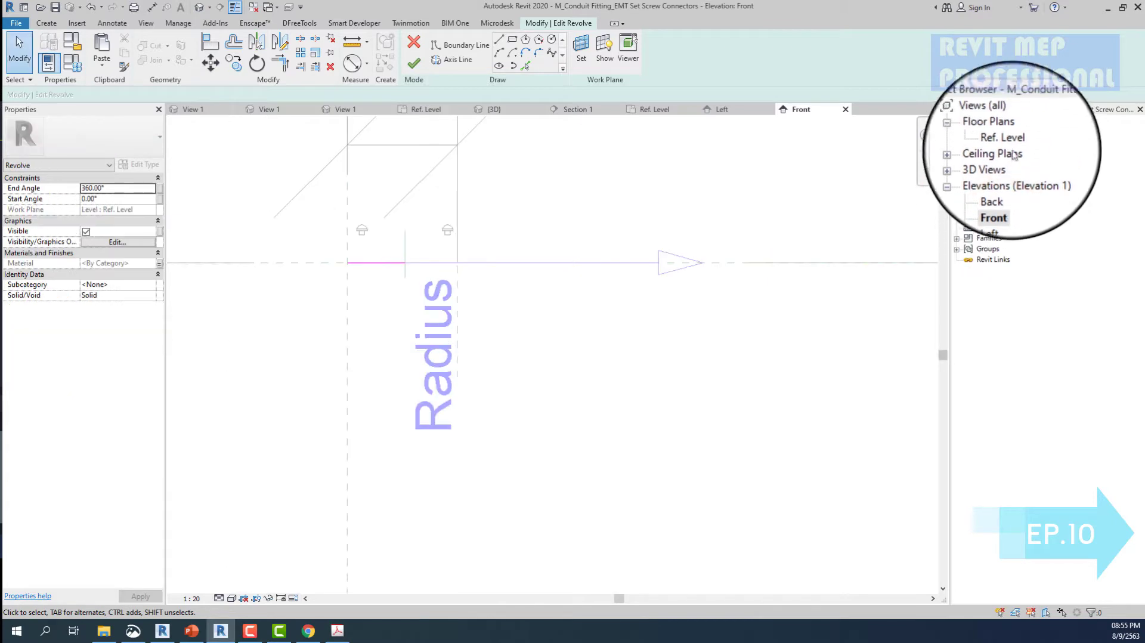
double_click(1008, 142)
- Add an aligned dimension from the top profile line to the centre line
left_click(617, 230)
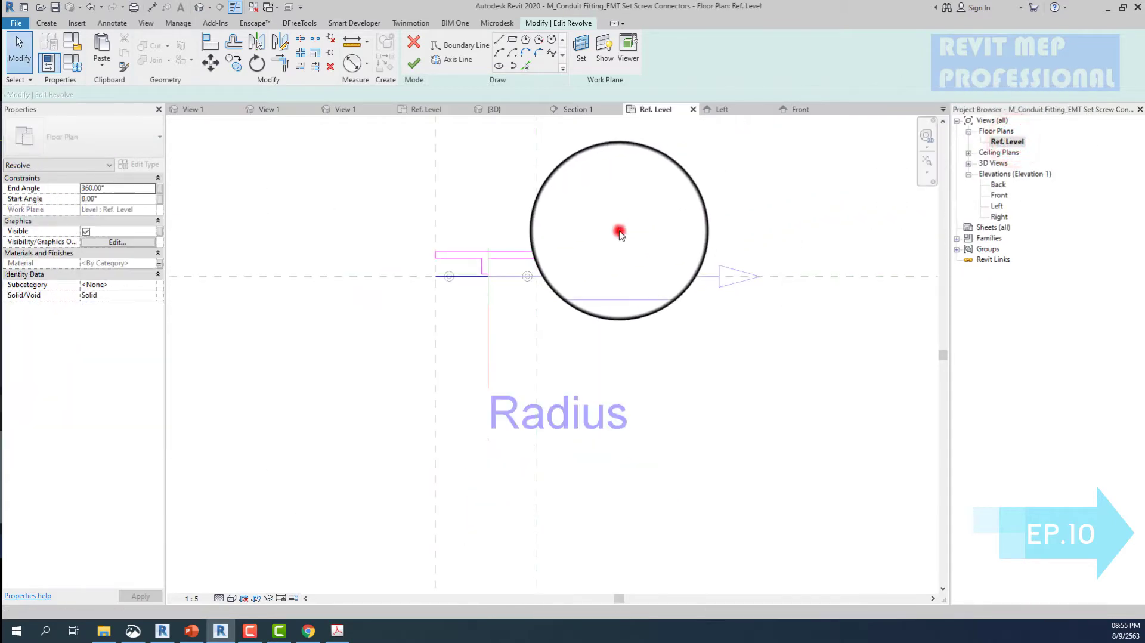
scroll(497, 197, "up", 2)
left_click(487, 190)
key("i")
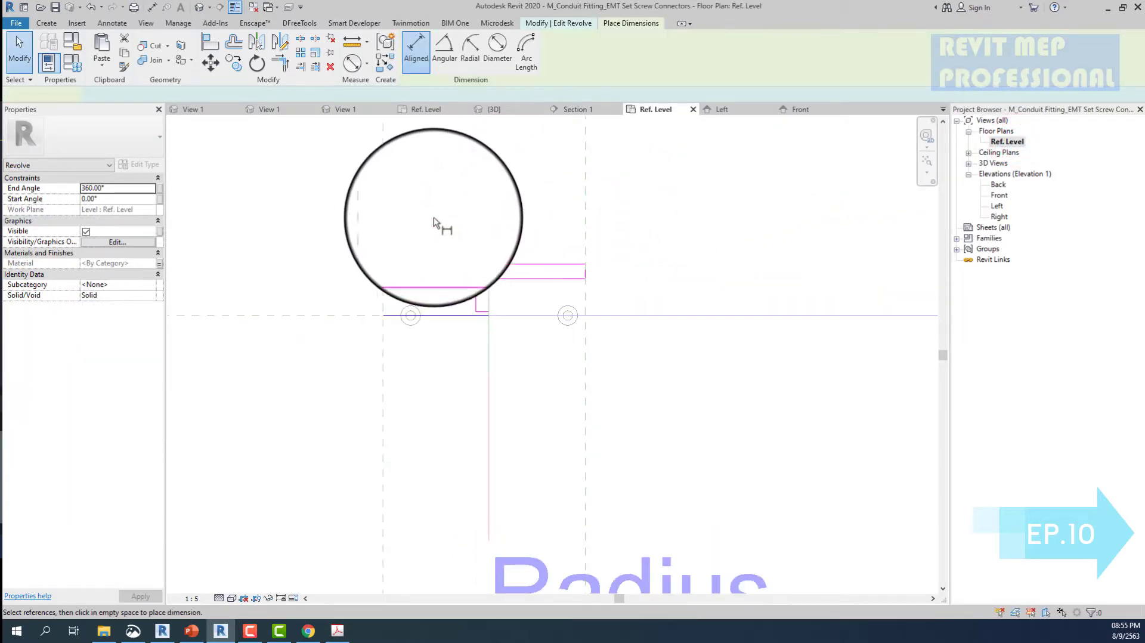
scroll(417, 236, "up", 2)
left_click(403, 232)
left_click(338, 335)
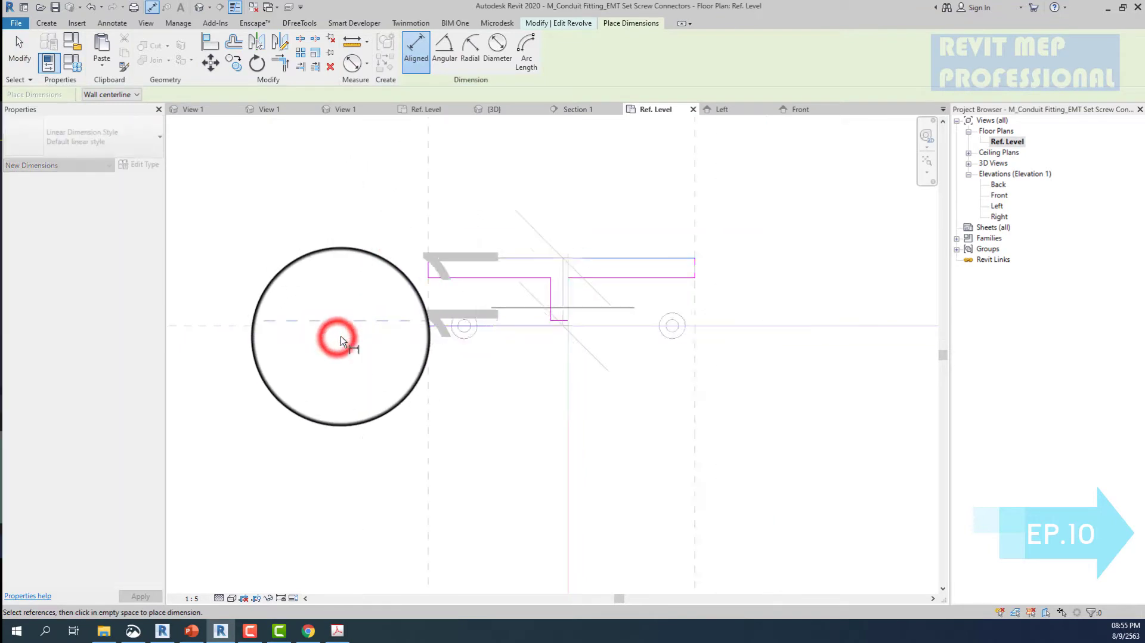
key("Escape")
key("Escape")
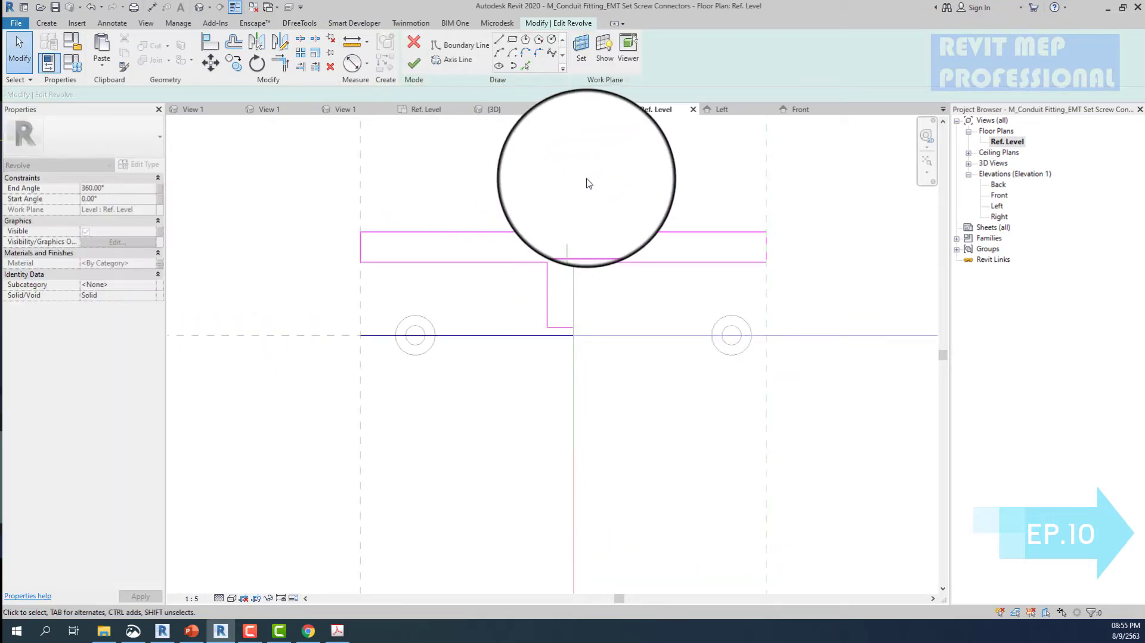
- Finish the revolve sketch so the hollow coupling body is rebuilt
left_click(413, 63)
left_click(491, 204)
scroll(486, 204, "down", 1)
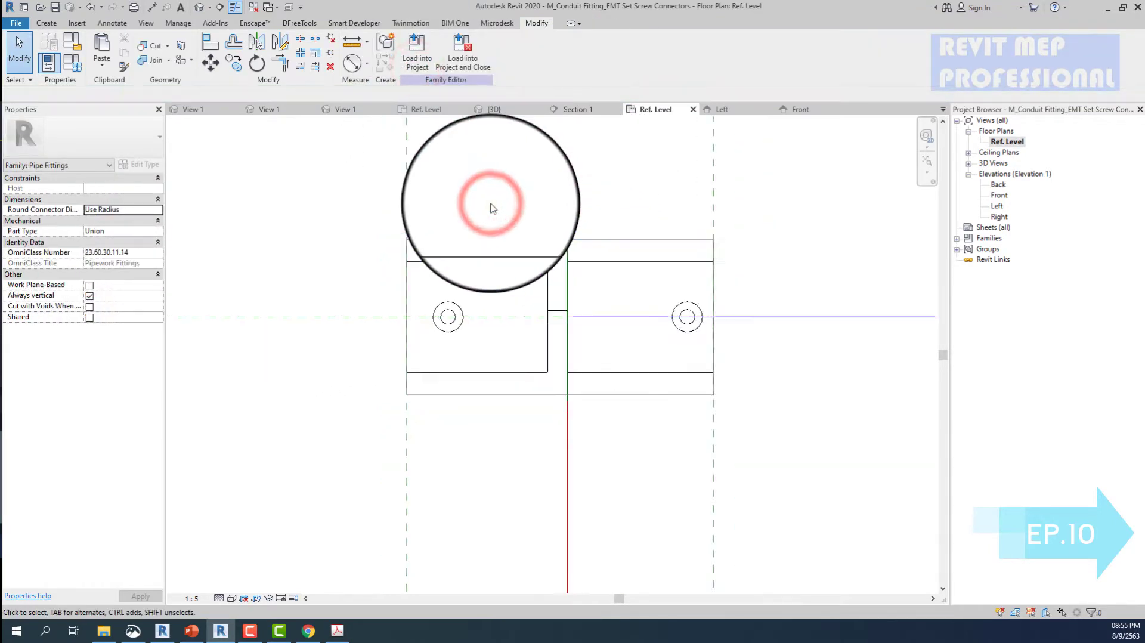
scroll(441, 178, "down", 1)
- In the 3D view, place a pipe connector on the coupling's end face
left_click(197, 9)
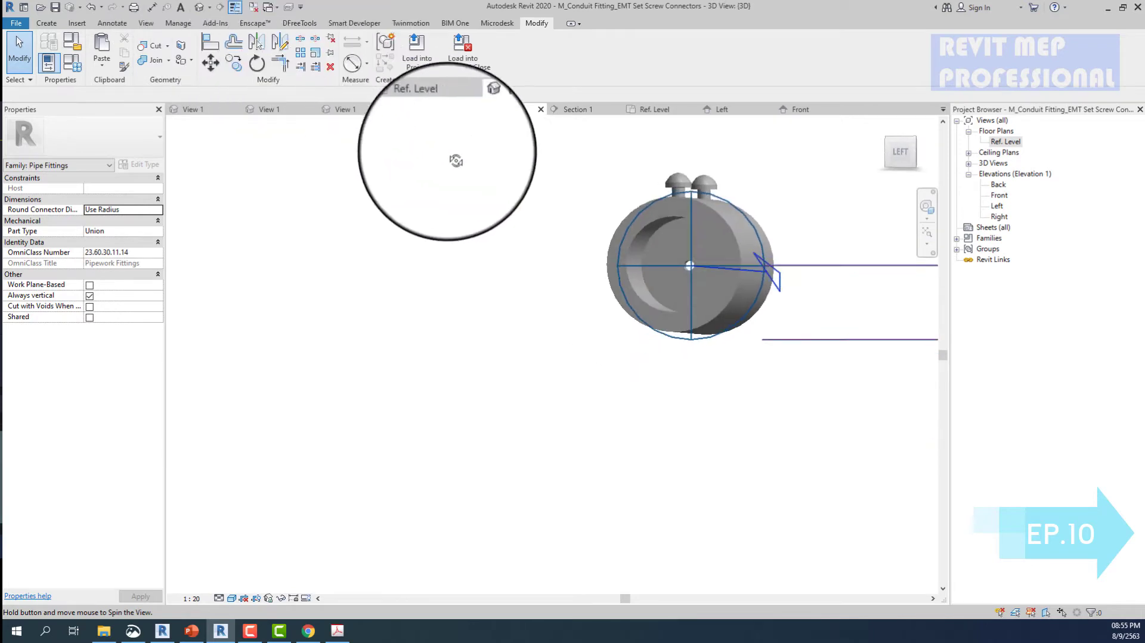
left_click(46, 23)
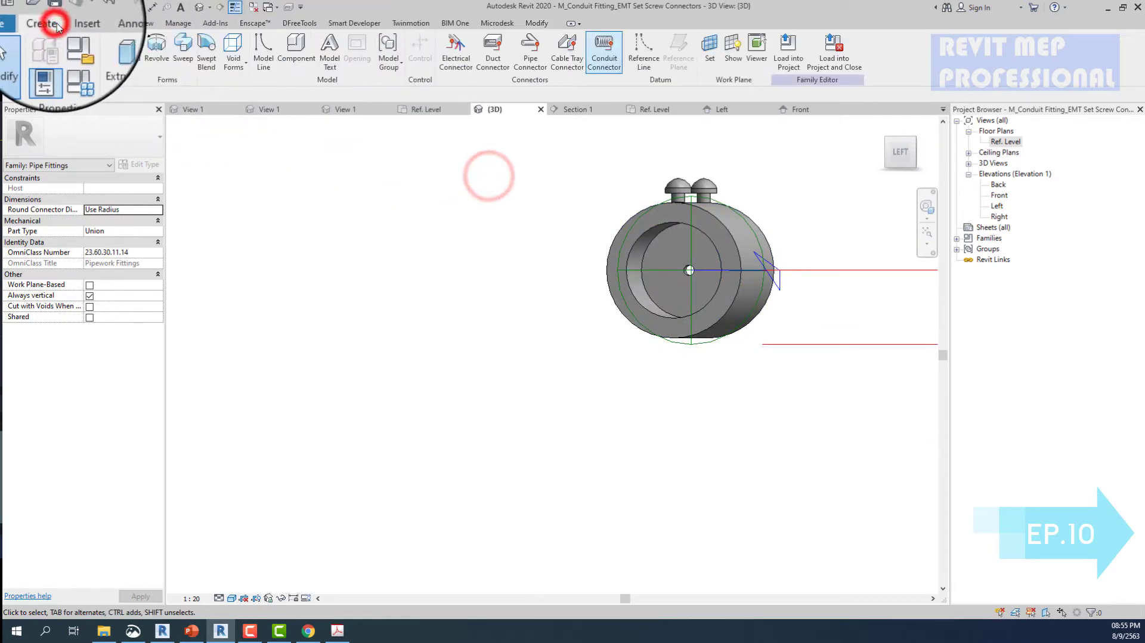
left_click(530, 60)
scroll(646, 246, "up", 5)
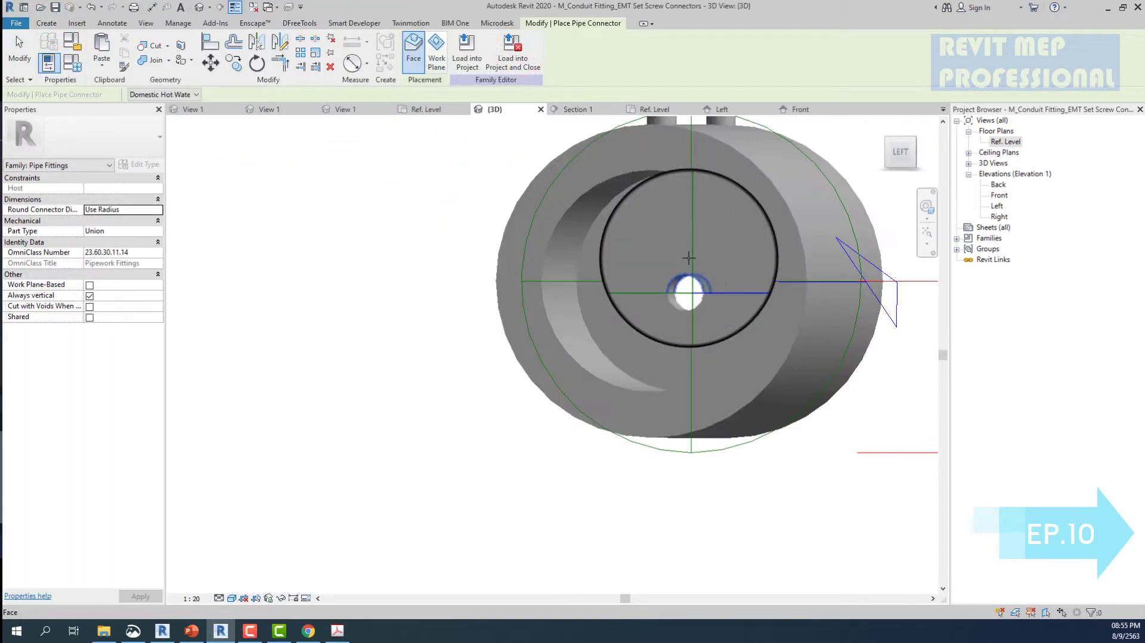
scroll(557, 224, "down", 5)
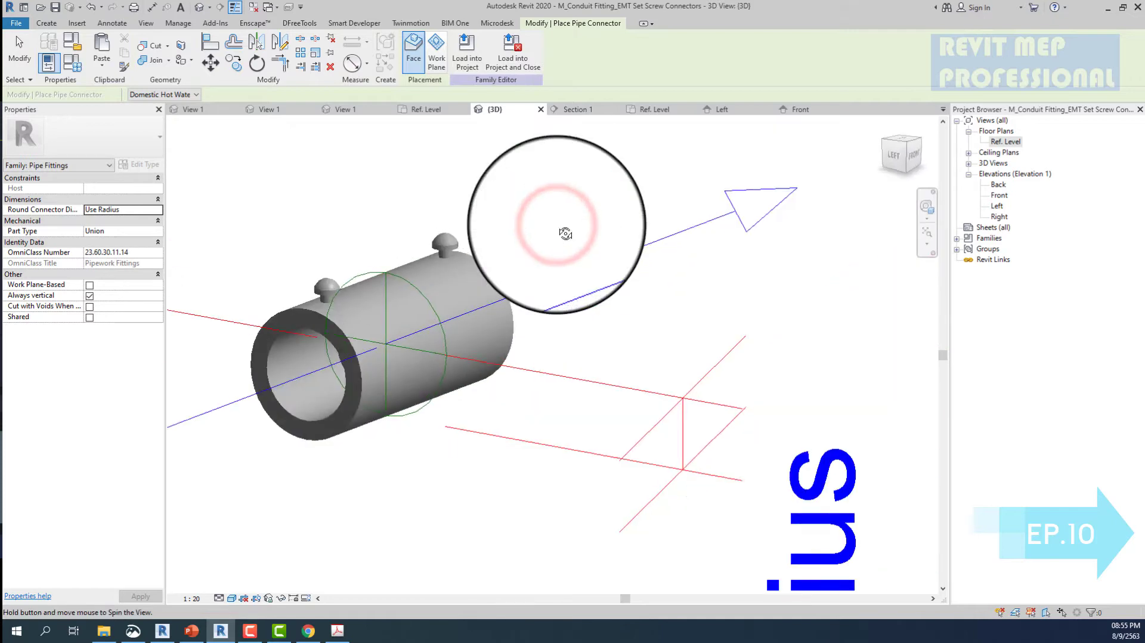
scroll(556, 224, "down", 3)
scroll(556, 224, "down", 3)
scroll(421, 185, "down", 1)
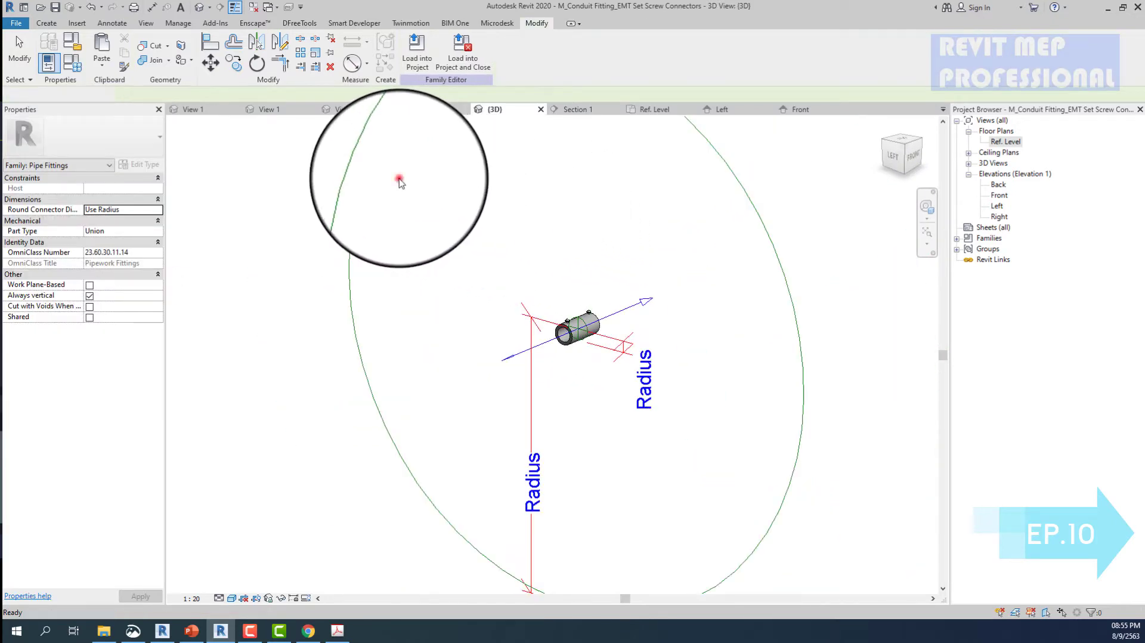
- Link the new connector's Radius to the Nominal Radius parameter
left_click(358, 224)
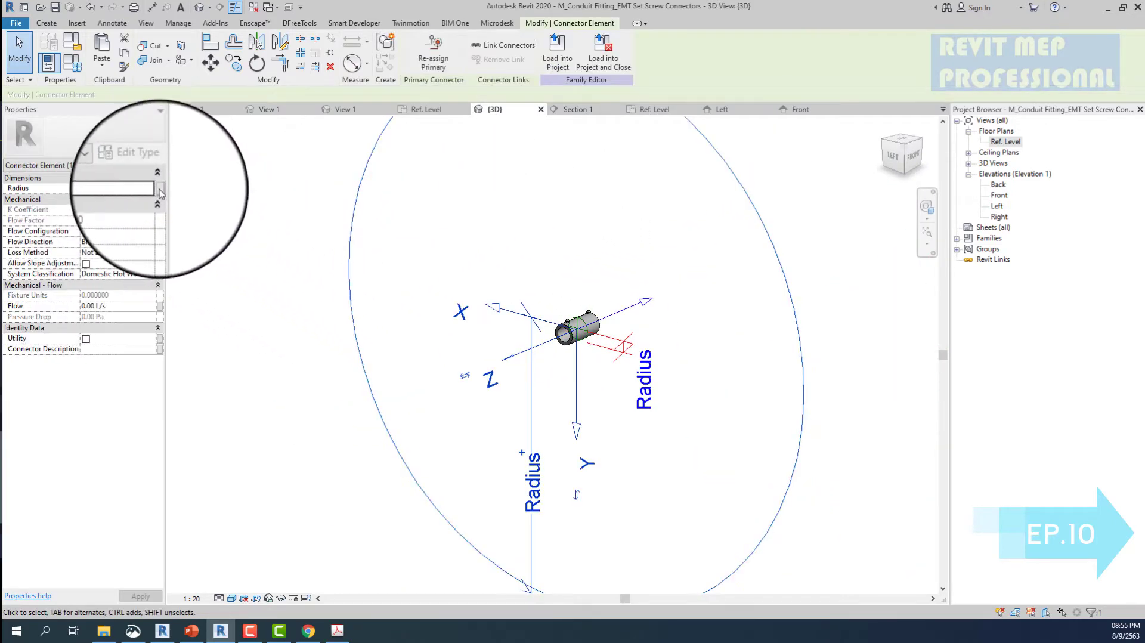
left_click(160, 189)
left_click(504, 316)
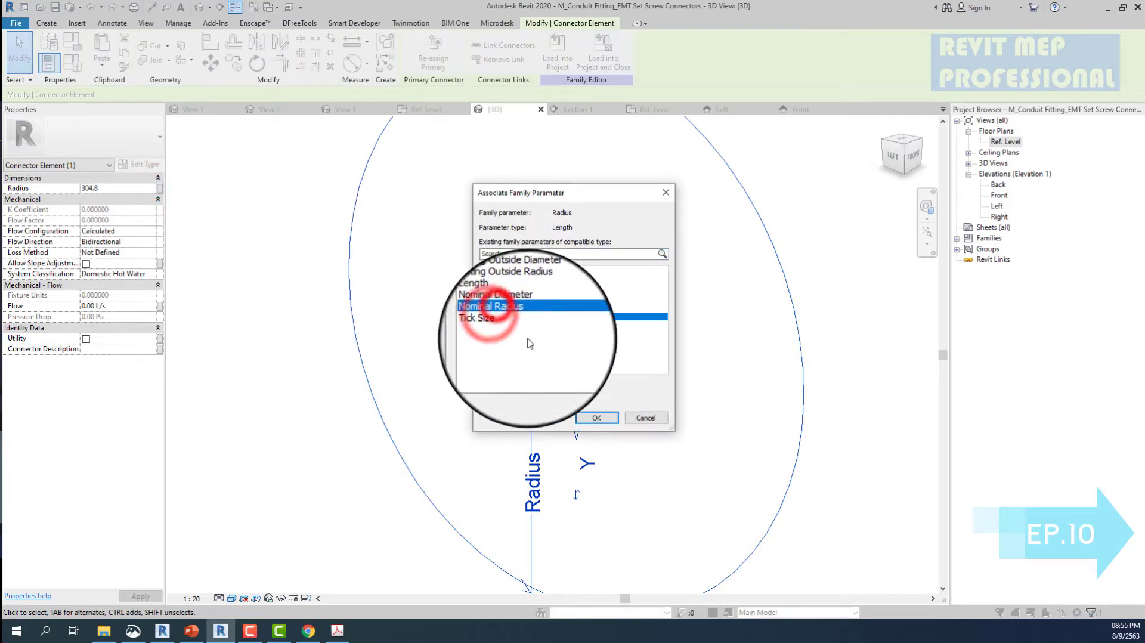
left_click(599, 417)
- Set the connector's System Classification to Fitting and open Family Category and Parameters
left_click(153, 273)
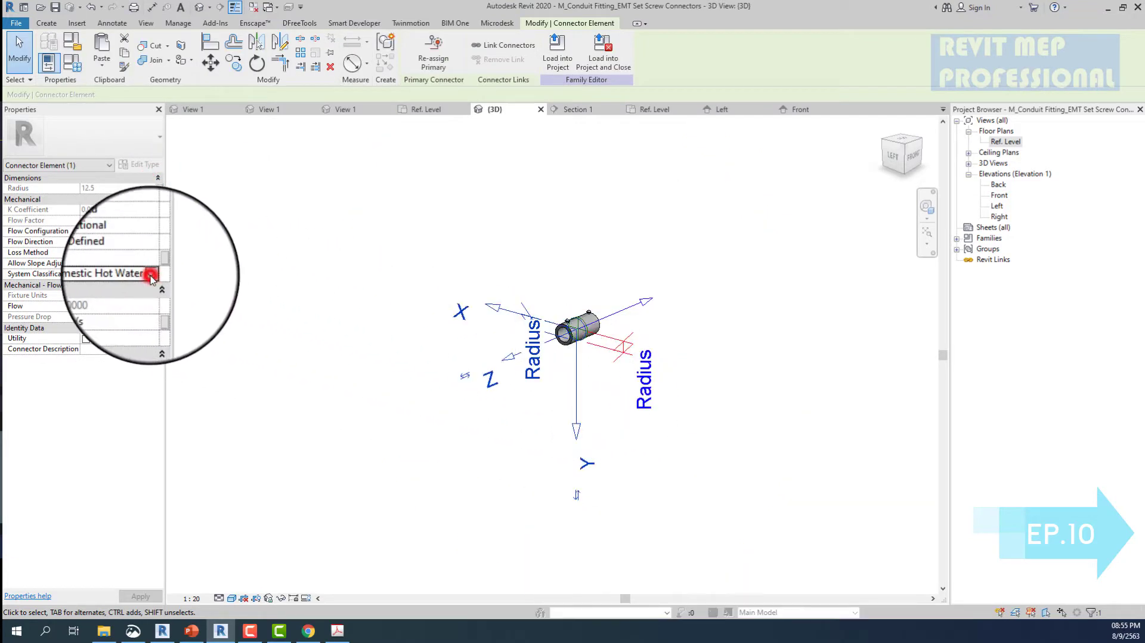
scroll(119, 310, "down", 3)
left_click(97, 319)
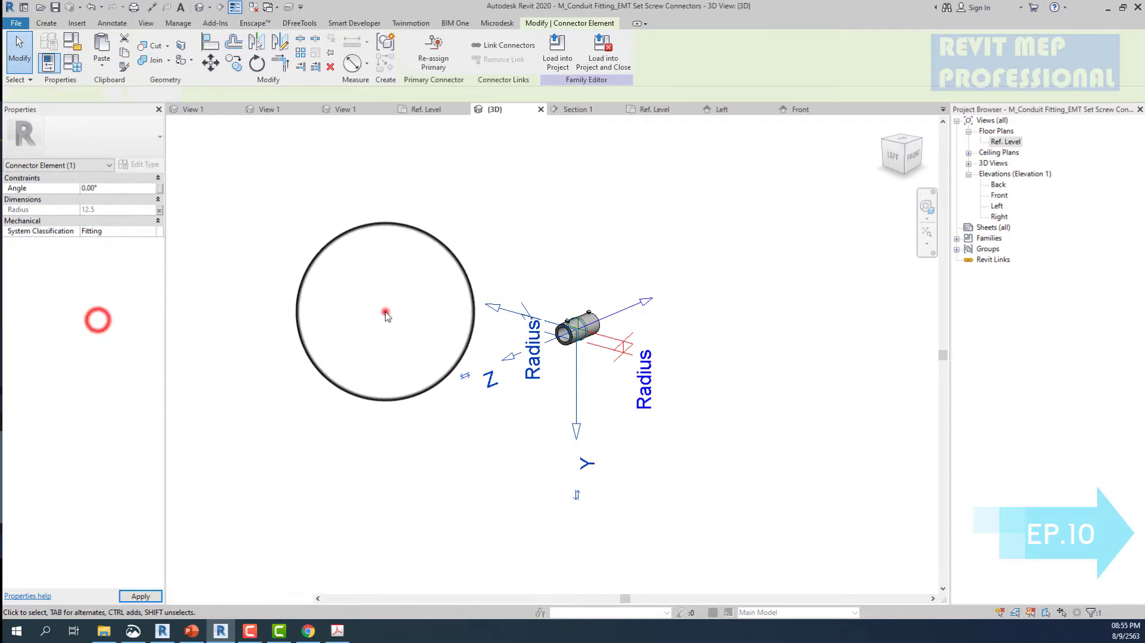
left_click(386, 313)
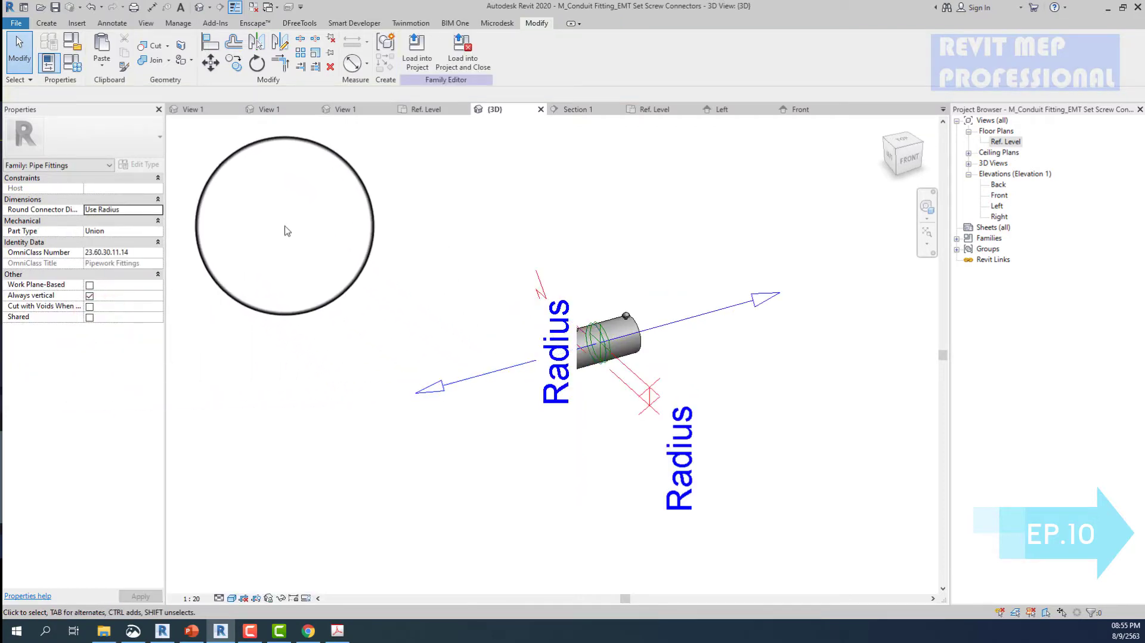
left_click(72, 42)
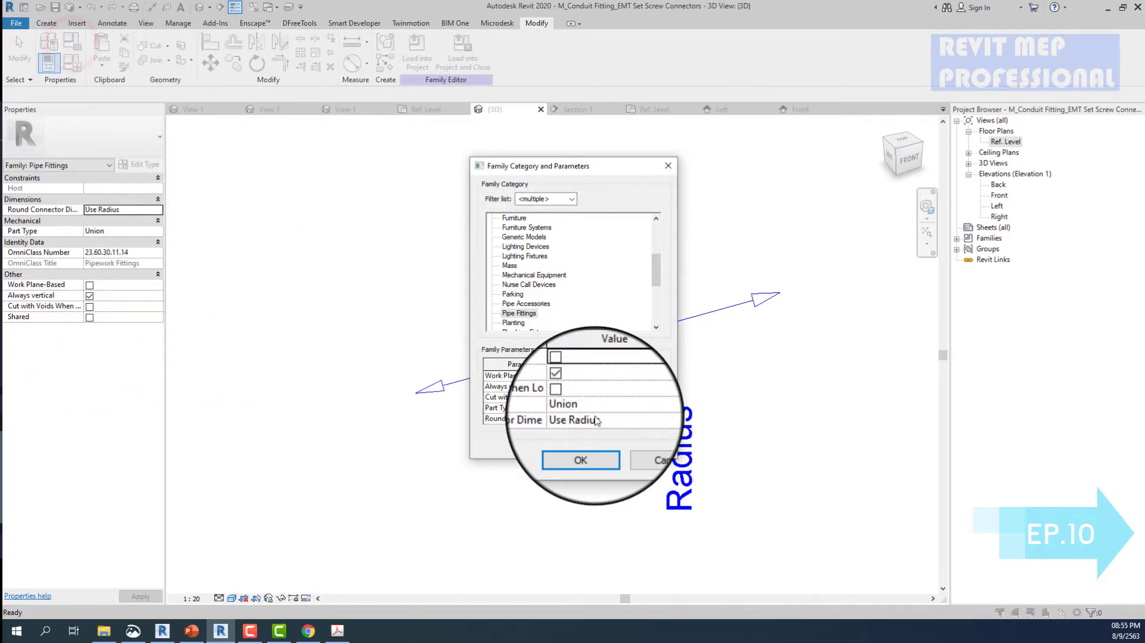
- Confirm the family category settings, start saving as a new family, and scroll the E.M.T. Set Screw catalog
left_click(587, 446)
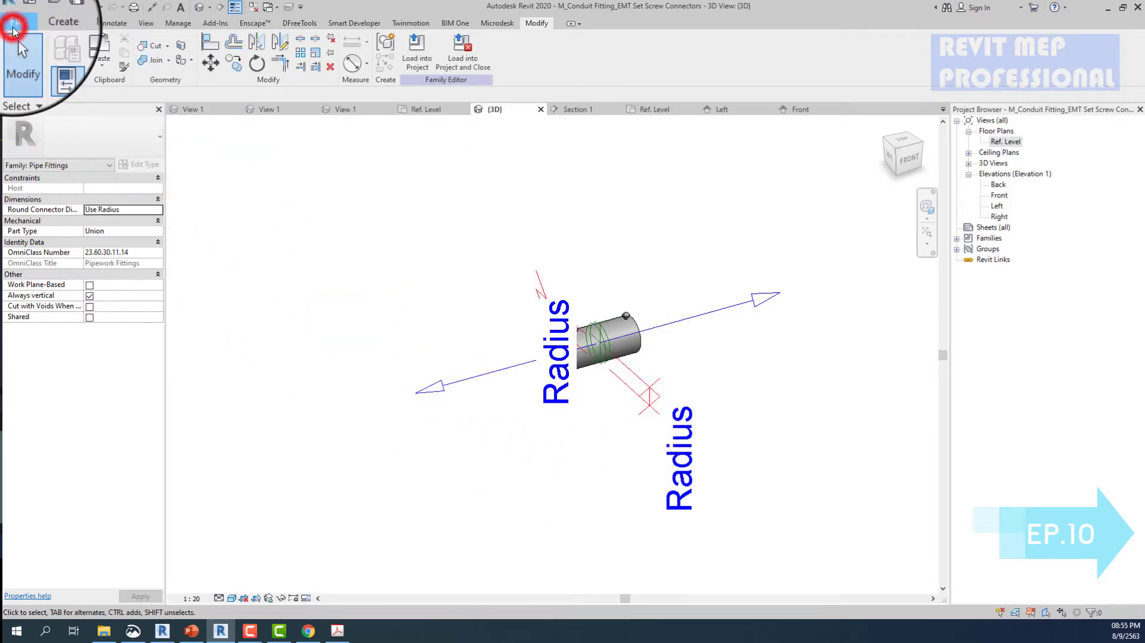
left_click(16, 23)
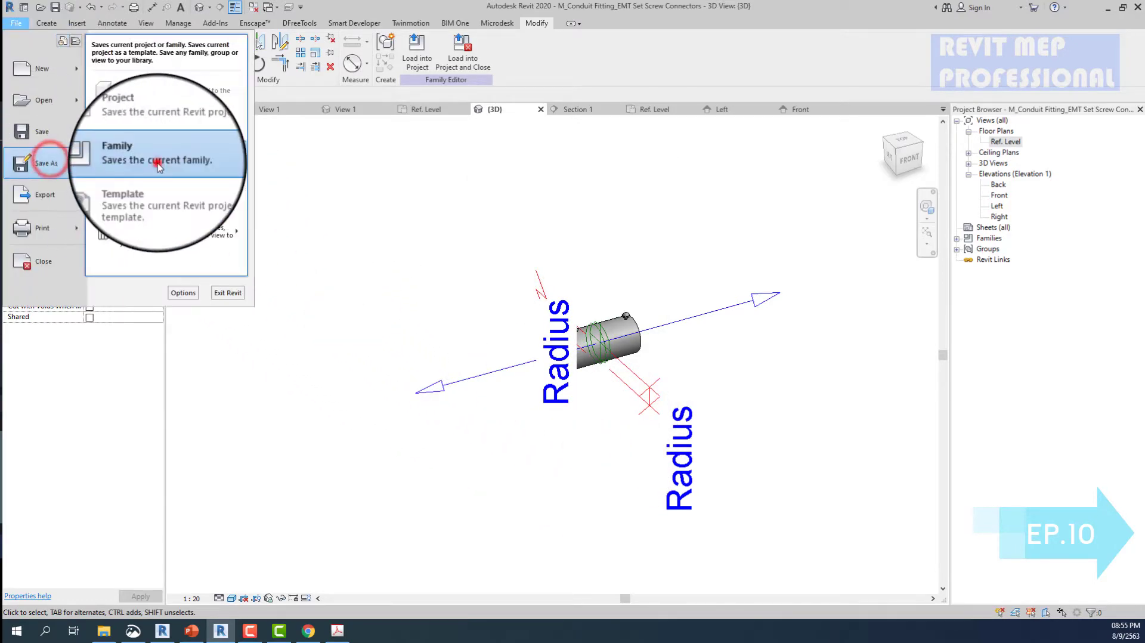
left_click(159, 167)
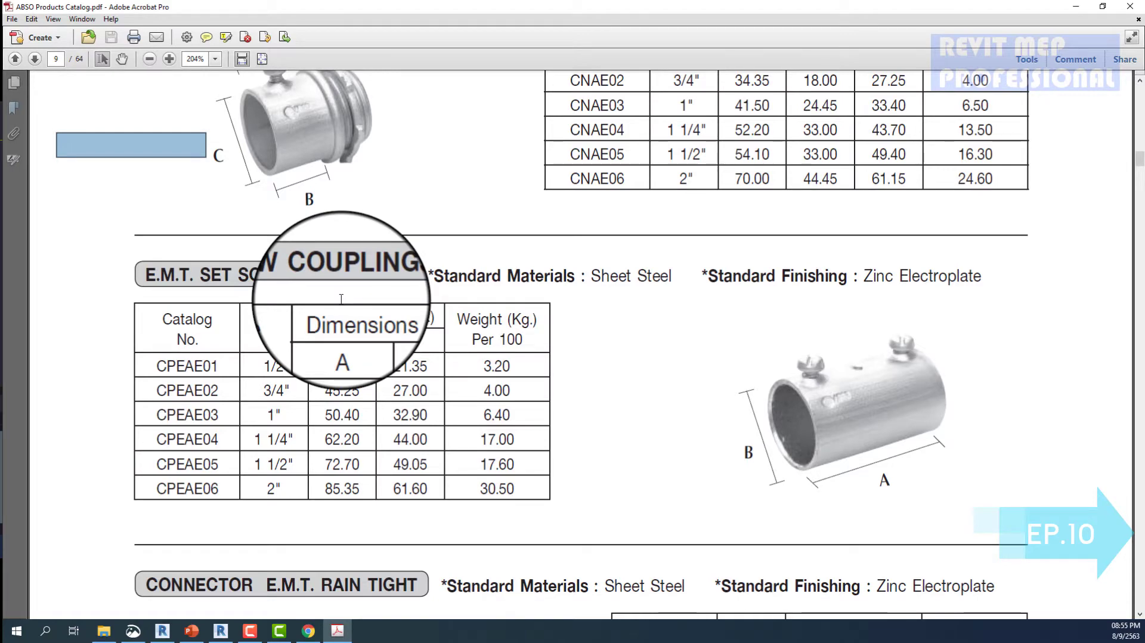
scroll(341, 298, "up", 3)
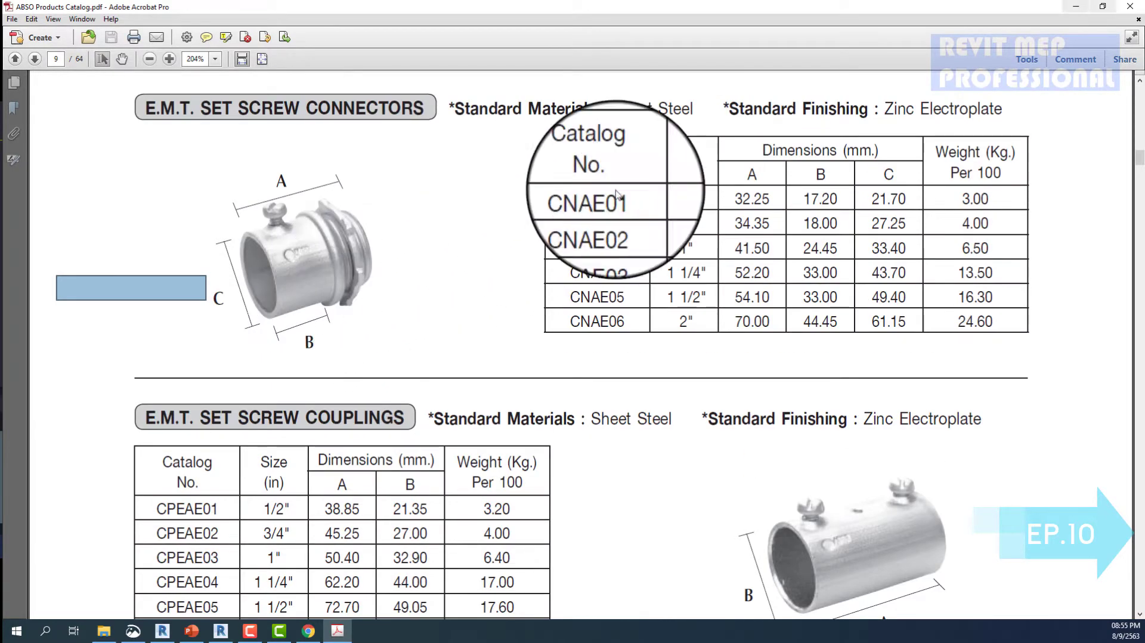
- Save the family as M_Conduit Fitting_EMT Set Screw Coupling.rfa
left_click(1075, 9)
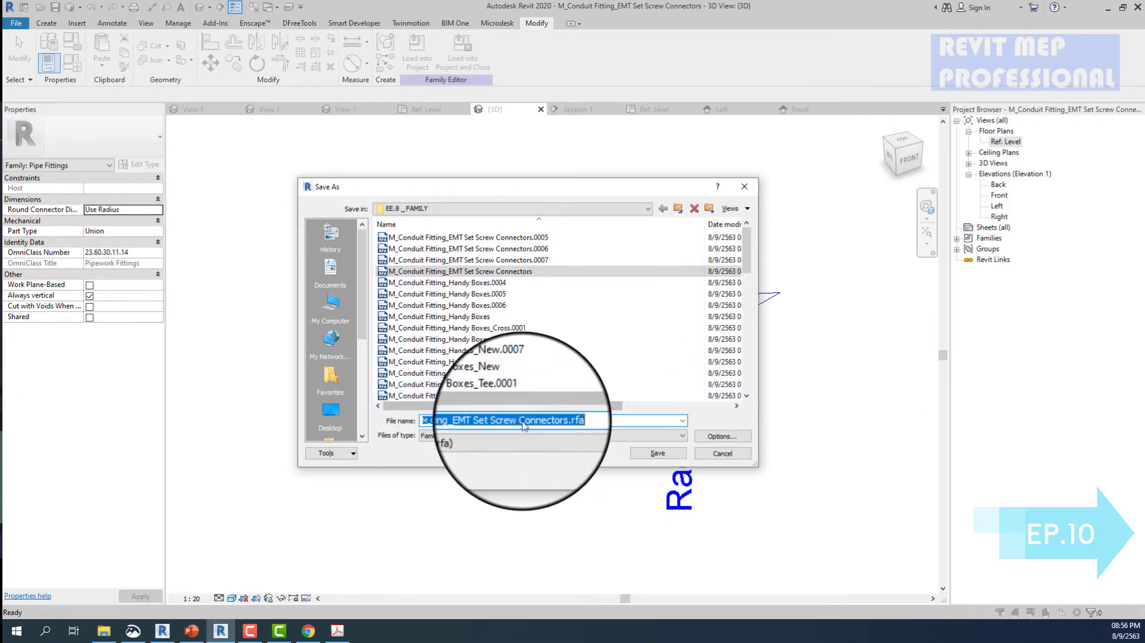
mouse_move(520, 420)
left_mouse_down()
mouse_move(549, 421)
mouse_move(532, 421)
left_mouse_up()
type("upling")
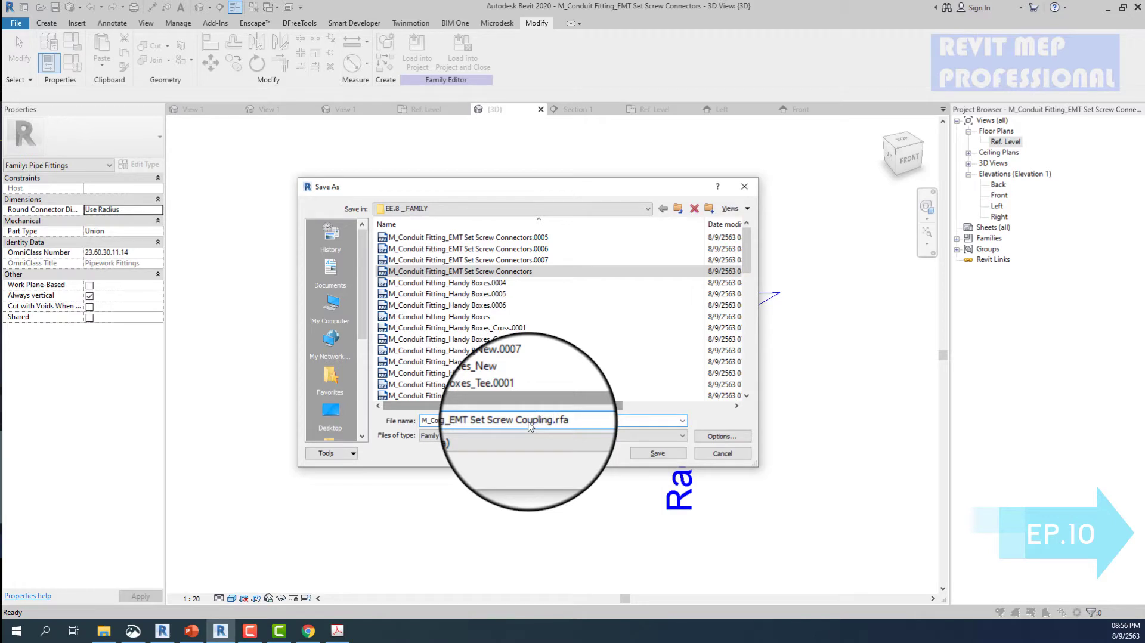
left_click(667, 458)
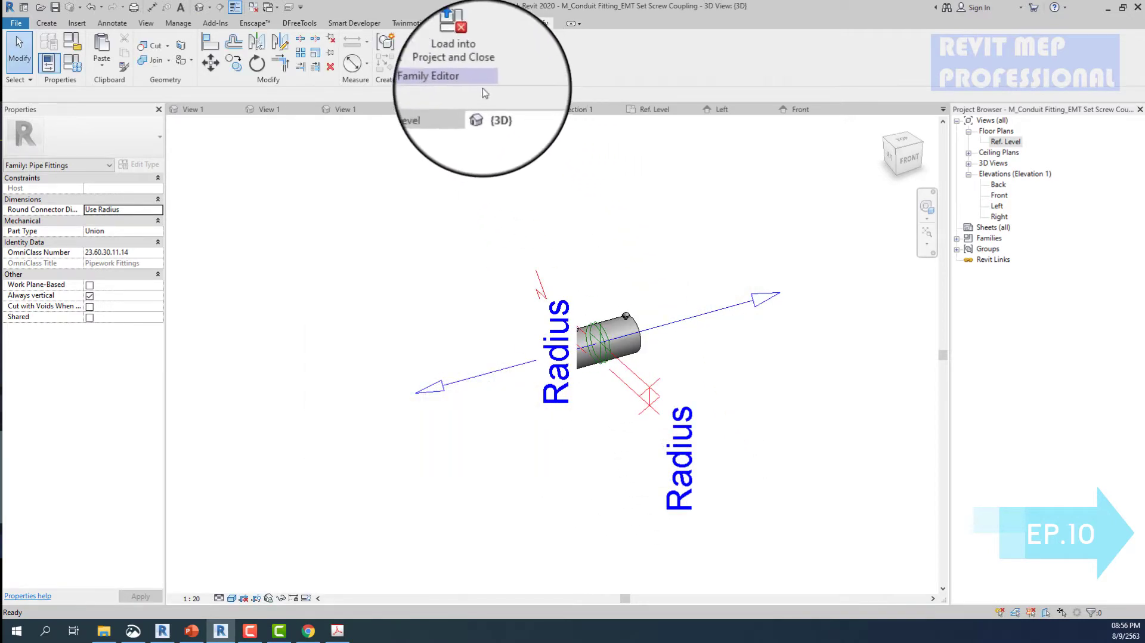
- Load the coupling into the Template EE project and place it on the vertical conduit
left_click(416, 58)
left_click(536, 405)
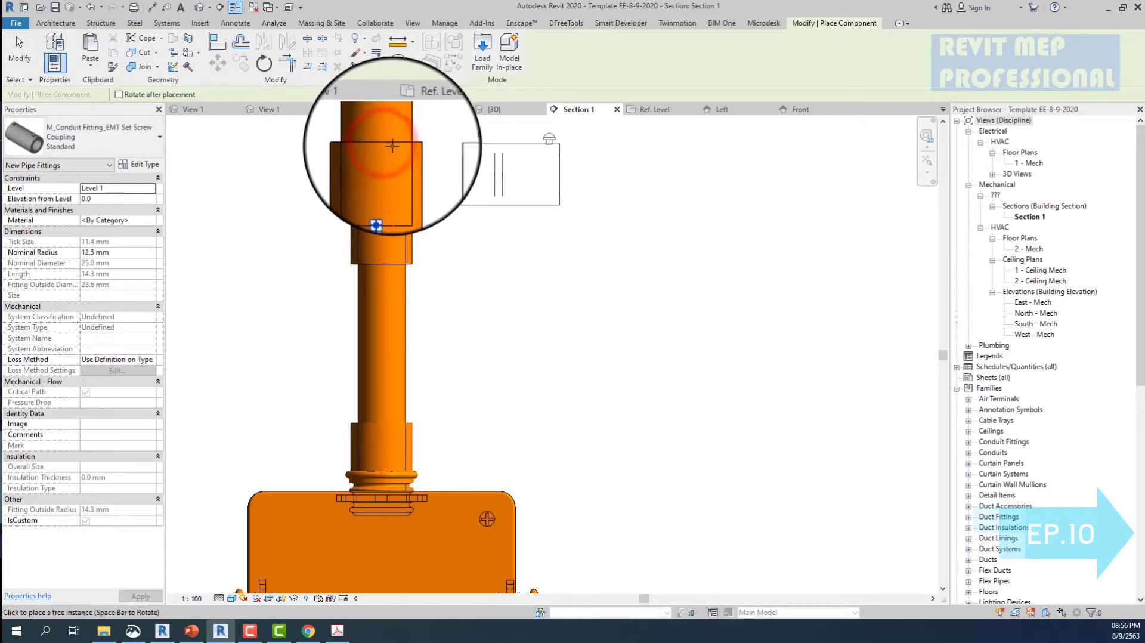
scroll(412, 152, "down", 5)
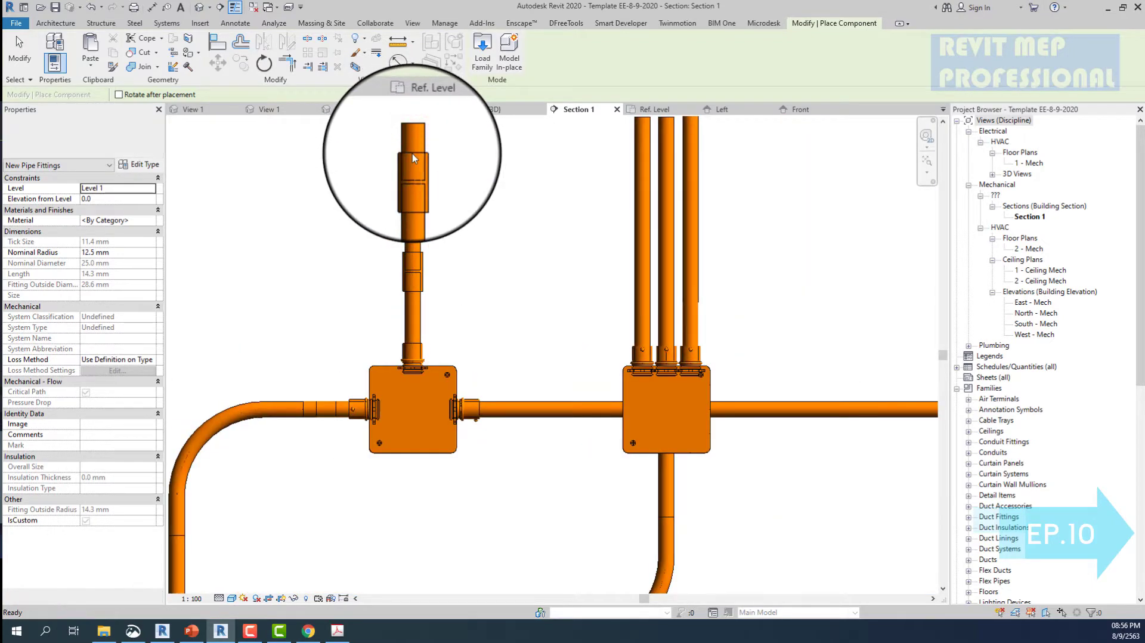
scroll(412, 158, "down", 3)
key("Escape")
key("Escape")
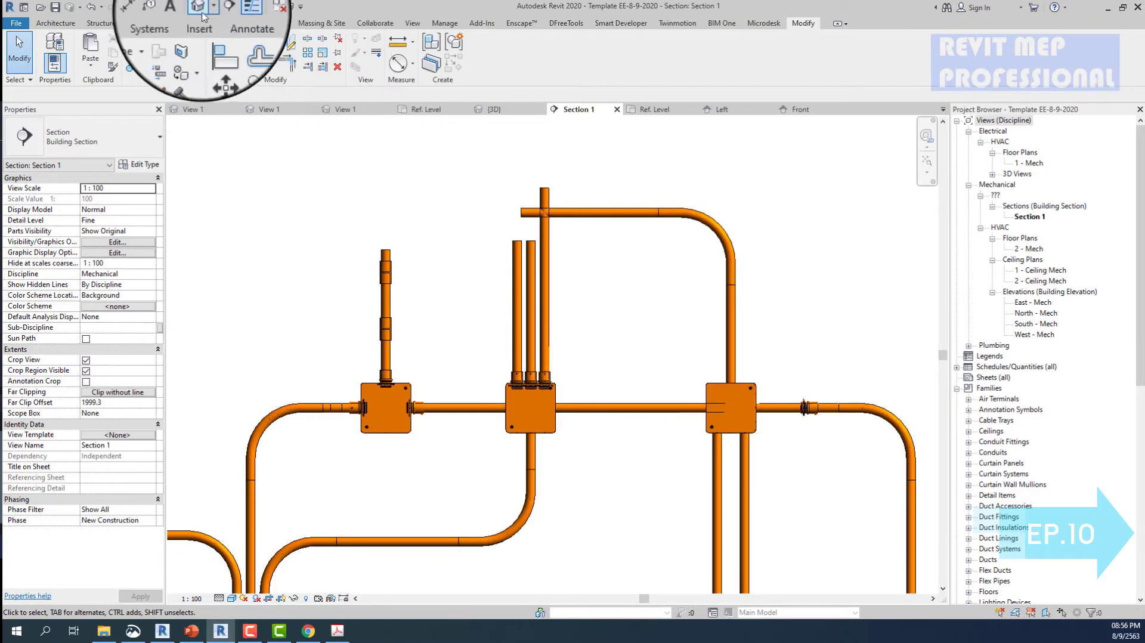
- Inspect the placed coupling and the upper conduit runs in the 3D view
left_click(199, 9)
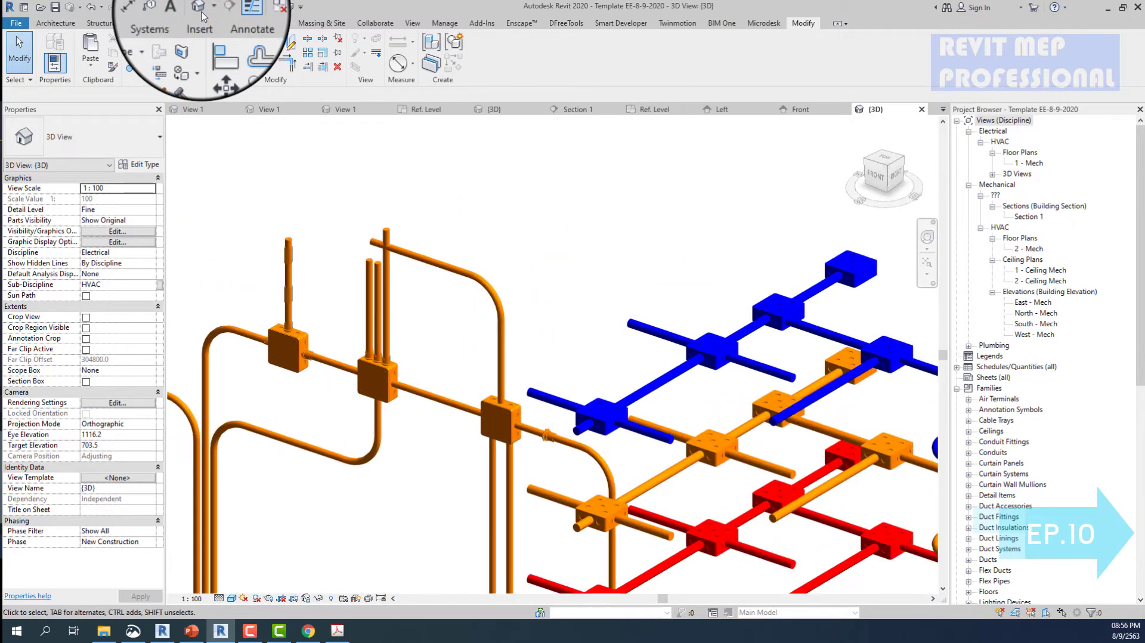
left_click(371, 257)
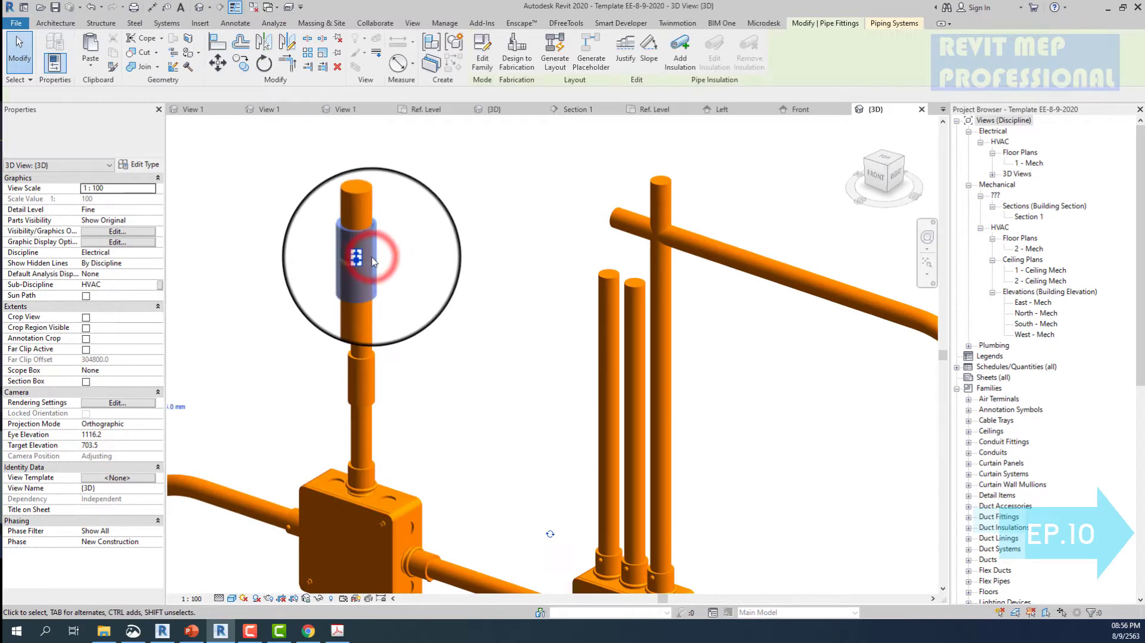
left_click(548, 533)
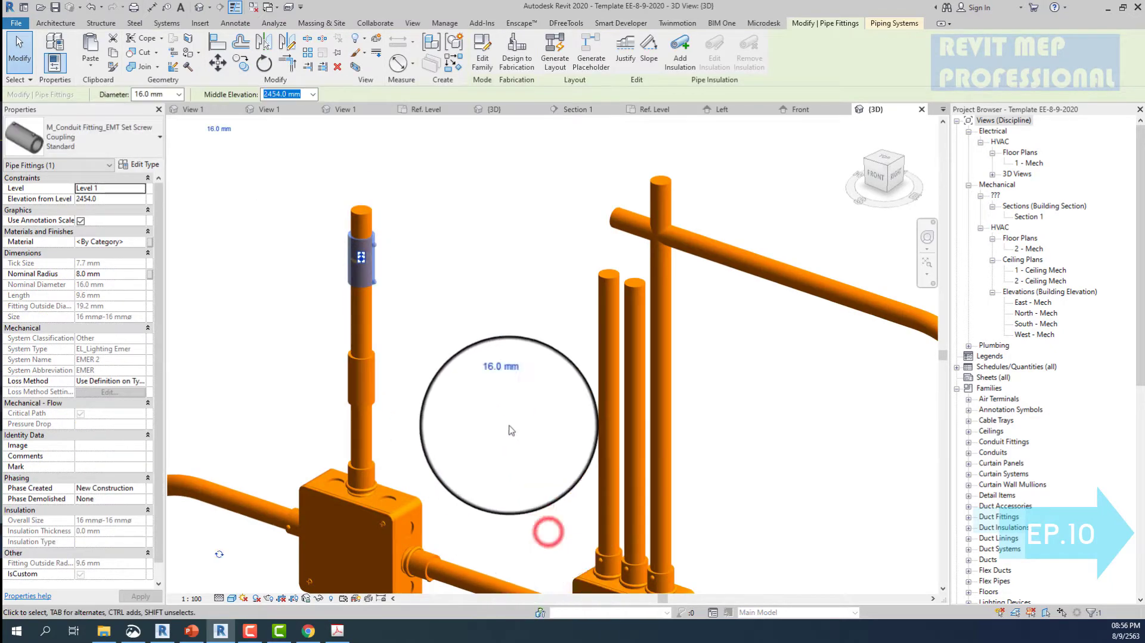
scroll(454, 286, "down", 3)
left_click(440, 238)
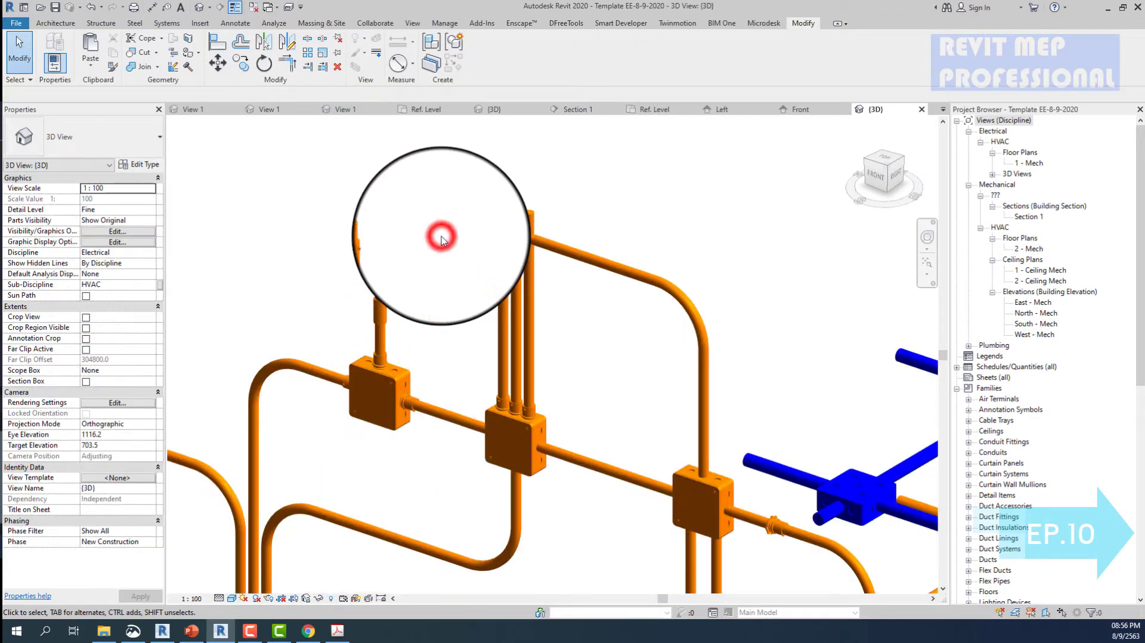
scroll(404, 192, "up", 3)
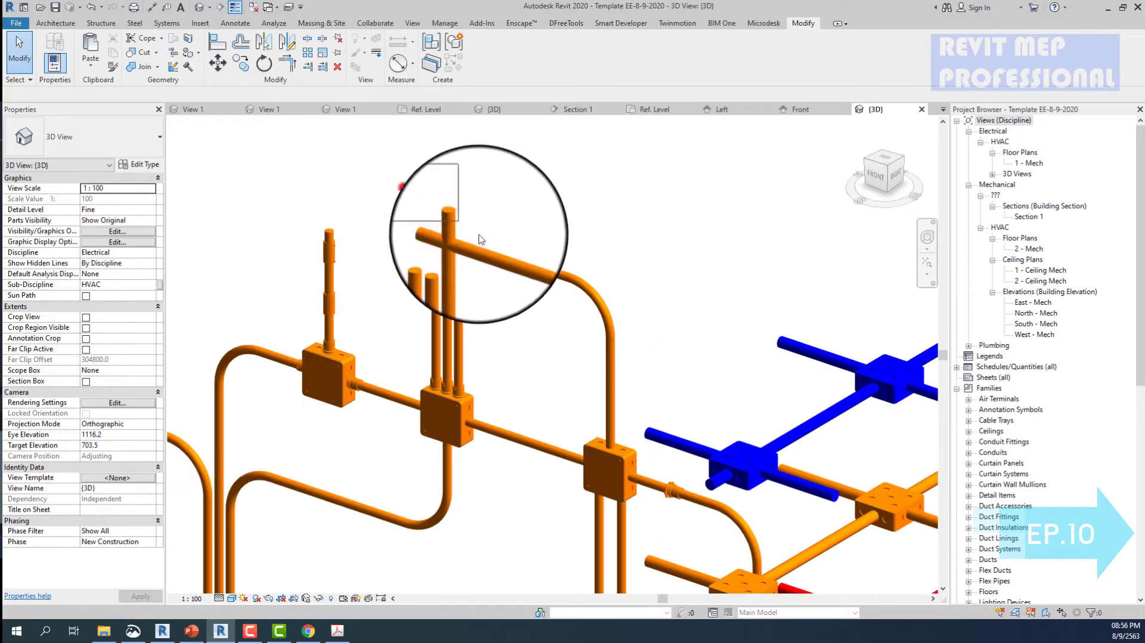
mouse_move(404, 187)
left_mouse_down()
mouse_move(493, 273)
mouse_move(450, 255)
left_mouse_up()
key("Escape")
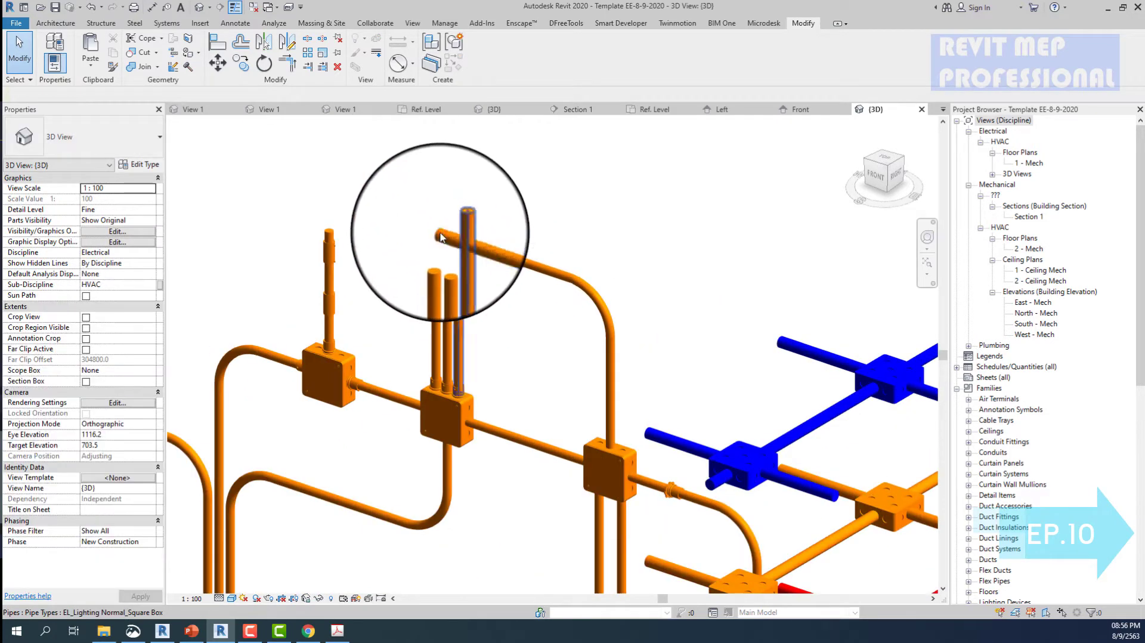
- Orbit to a lower angle and pan across the conduit network
scroll(577, 203, "down", 3)
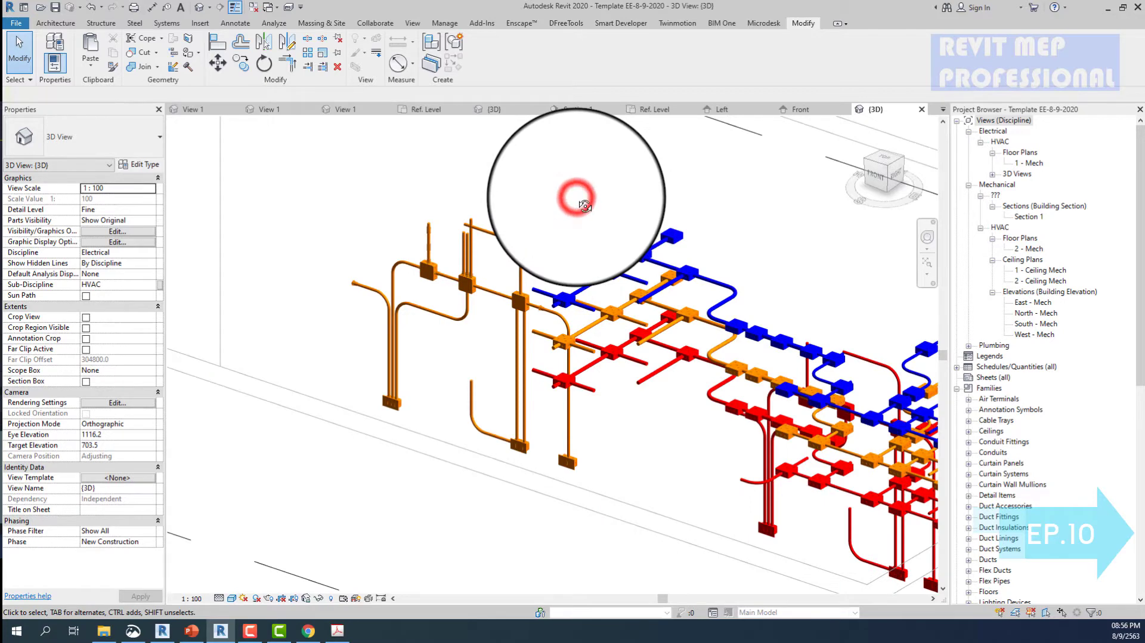
middle_click_drag(585, 205, 576, 203, "shift")
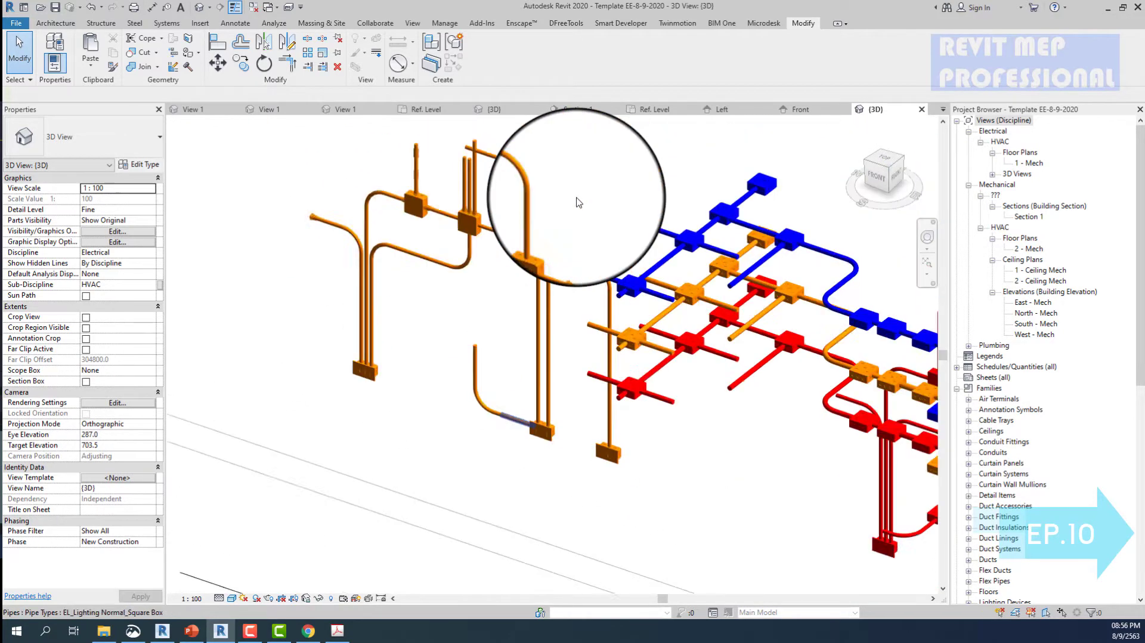
scroll(576, 203, "down", 1)
scroll(576, 202, "down", 2)
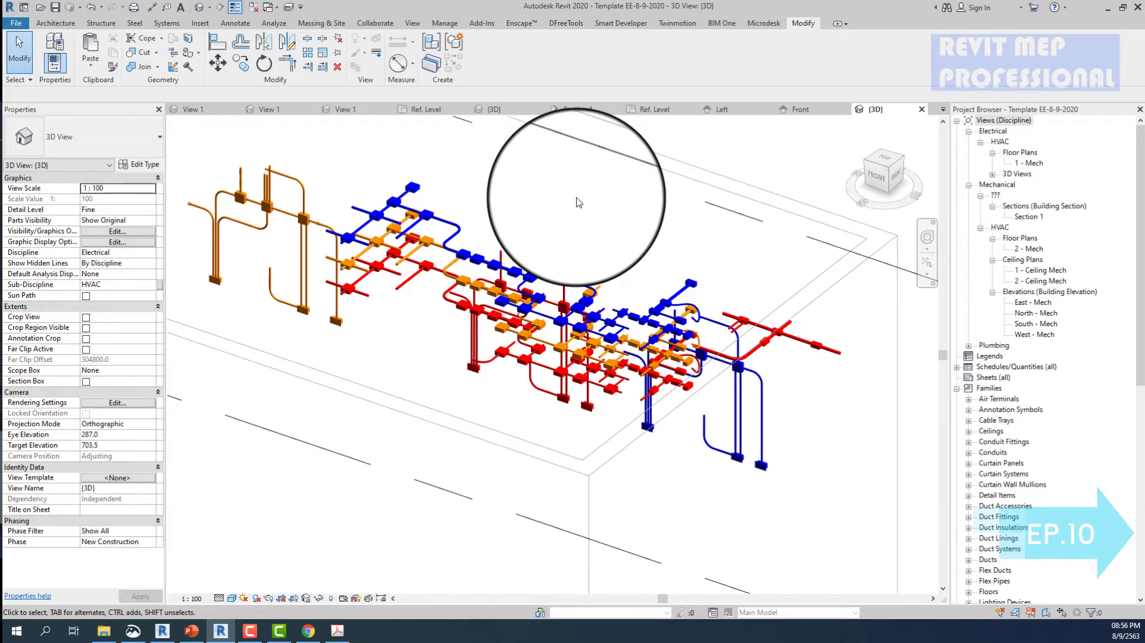
middle_click_drag(577, 203, 391, 165)
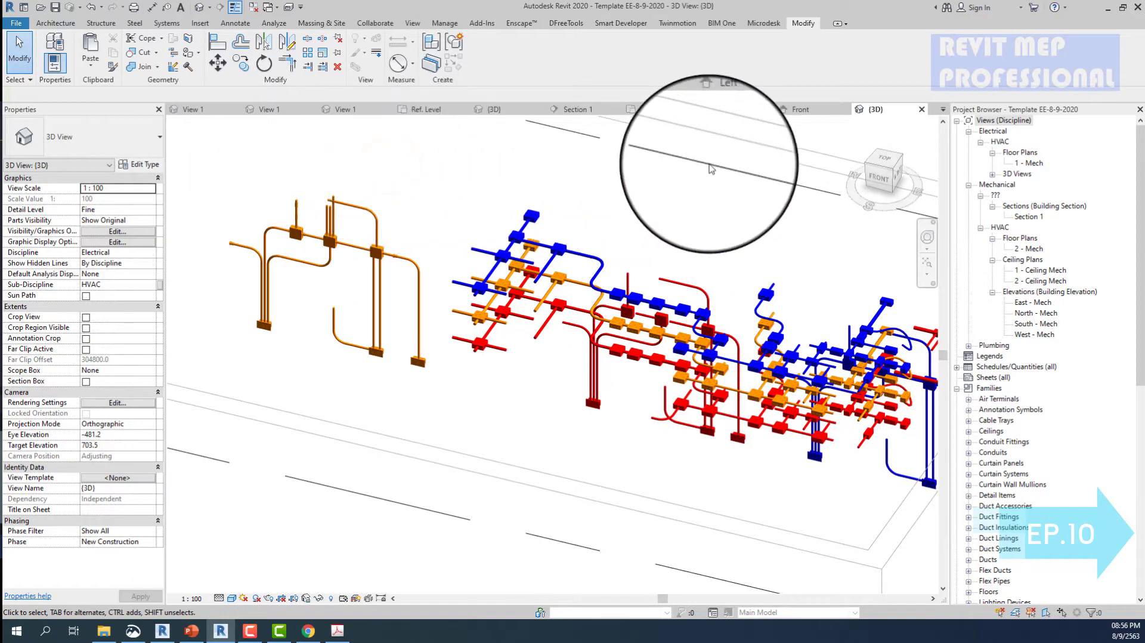
- Open M_Duplex Receptacle_New.rfa from the EE.8 _FAMILY folder for editing
double_click(1030, 163)
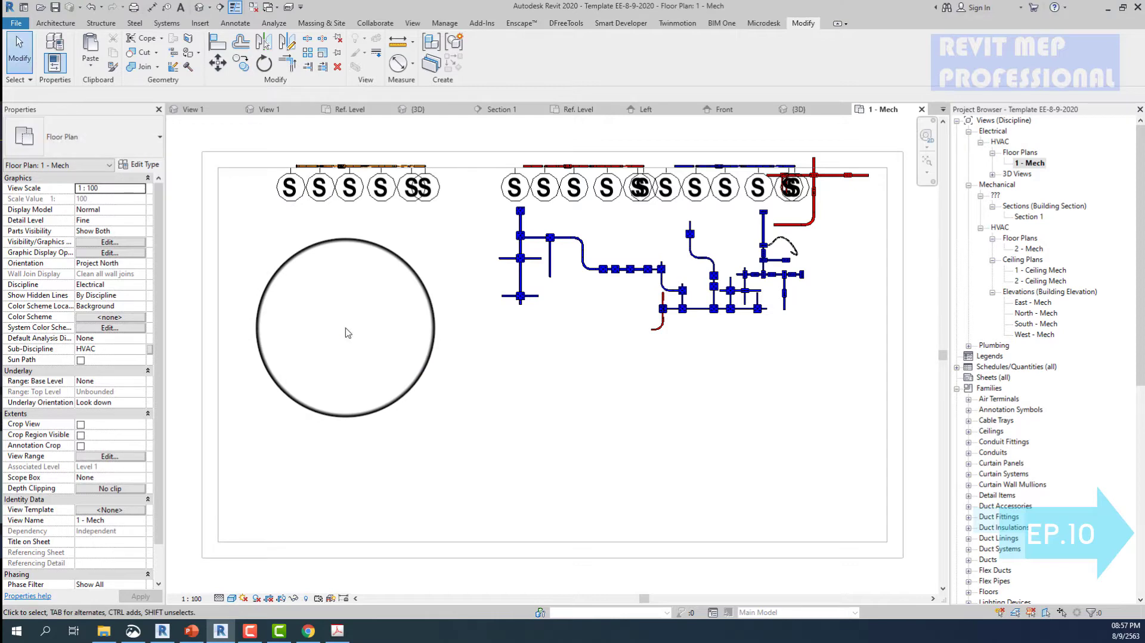
left_click(40, 8)
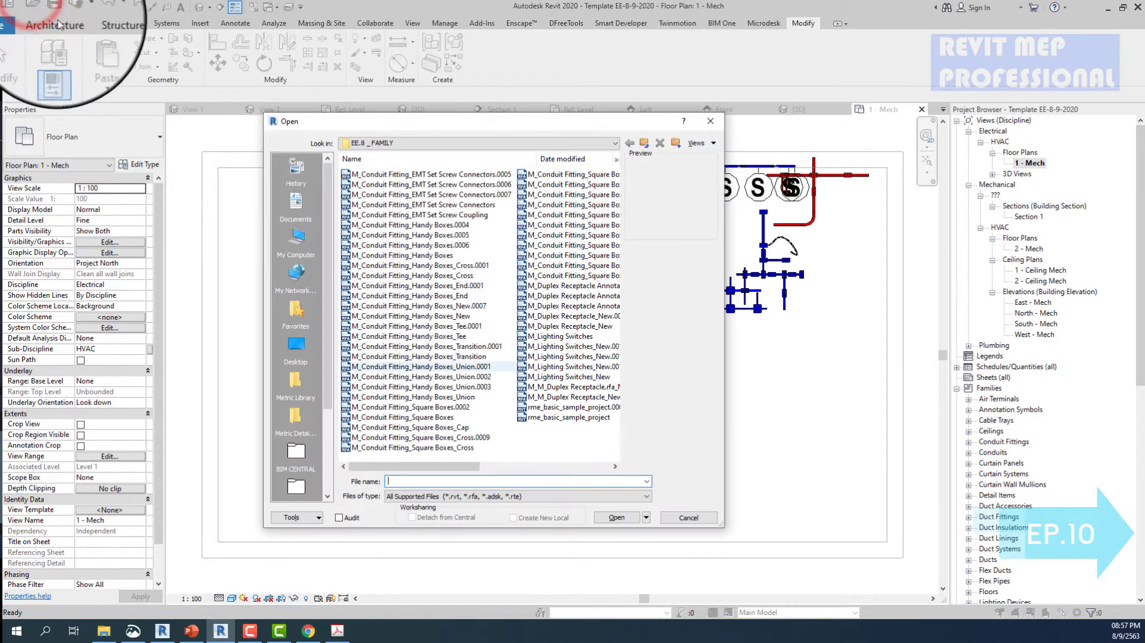
scroll(536, 451, "down", 3)
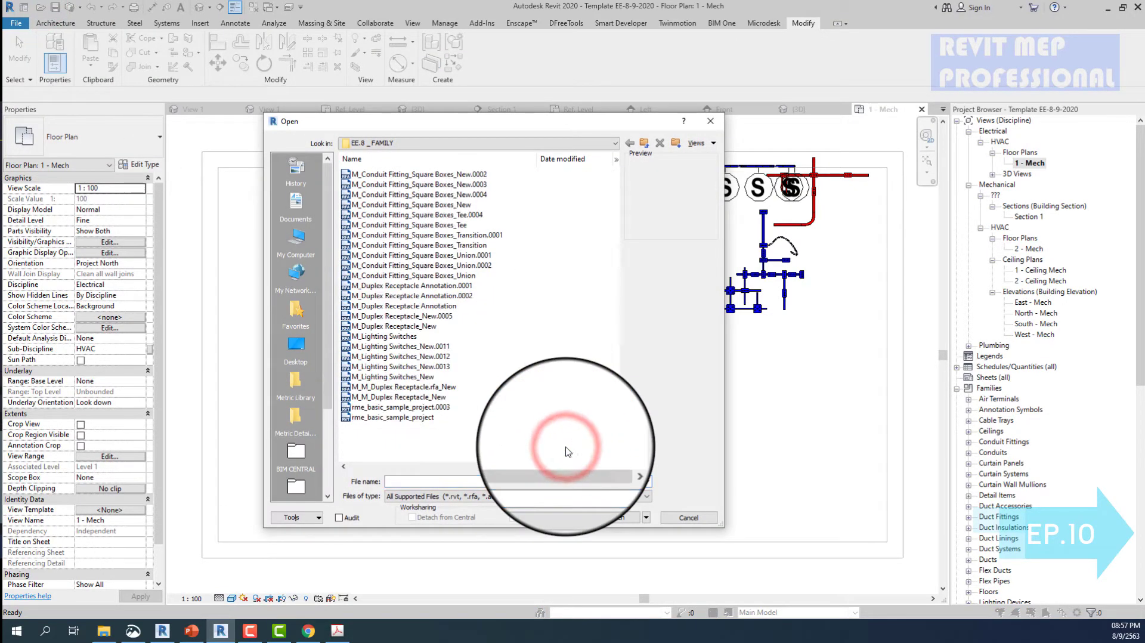
left_click(432, 326)
double_click(431, 326)
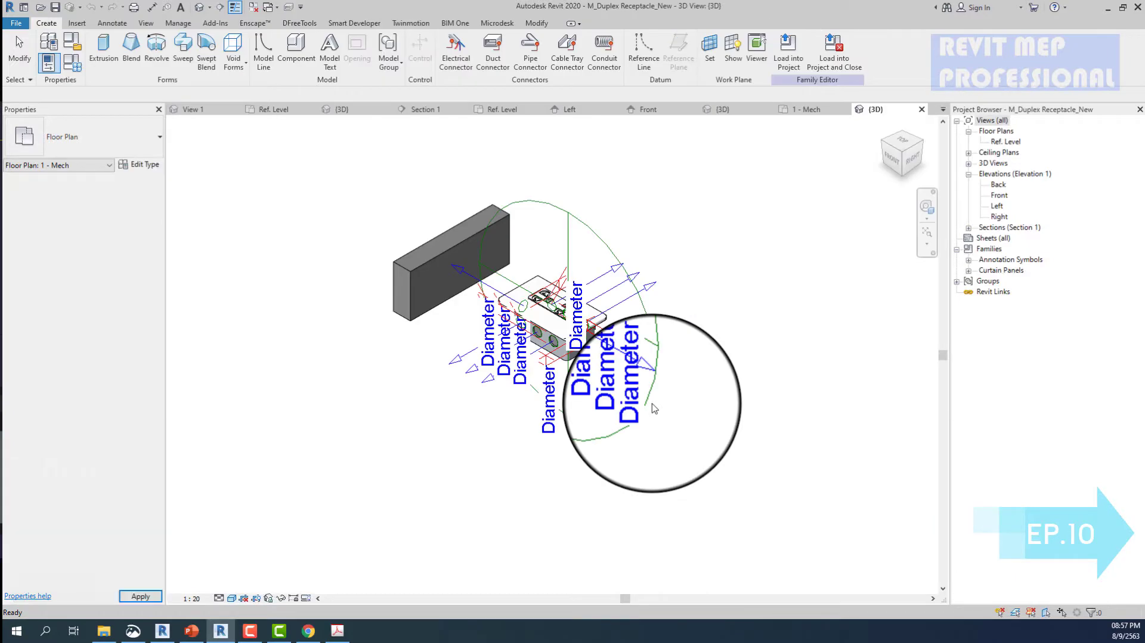
middle_click_drag(654, 408, 660, 411, "shift")
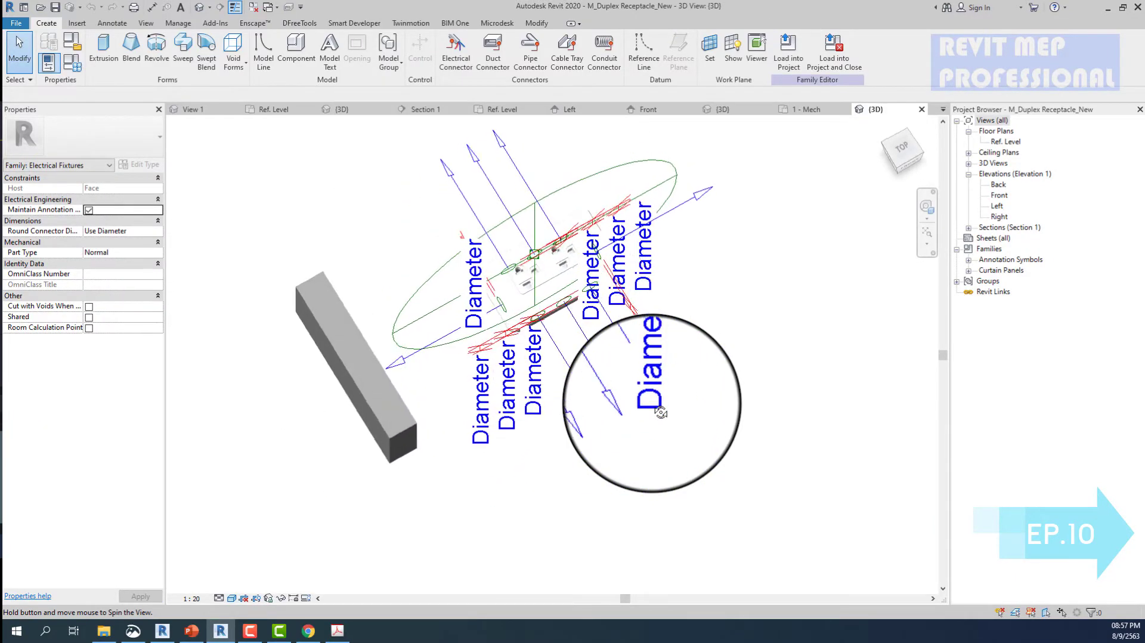
middle_click_drag(660, 412, 657, 409, "shift")
scroll(637, 357, "up", 3)
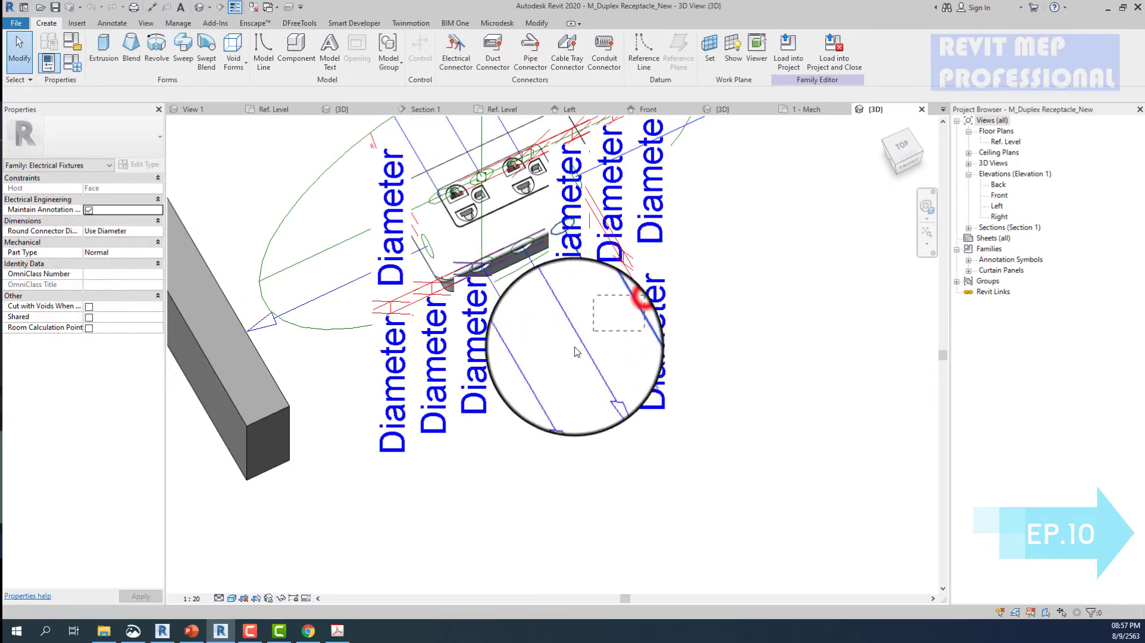
left_click_drag(621, 313, 541, 382)
key("Escape")
scroll(536, 383, "down", 3)
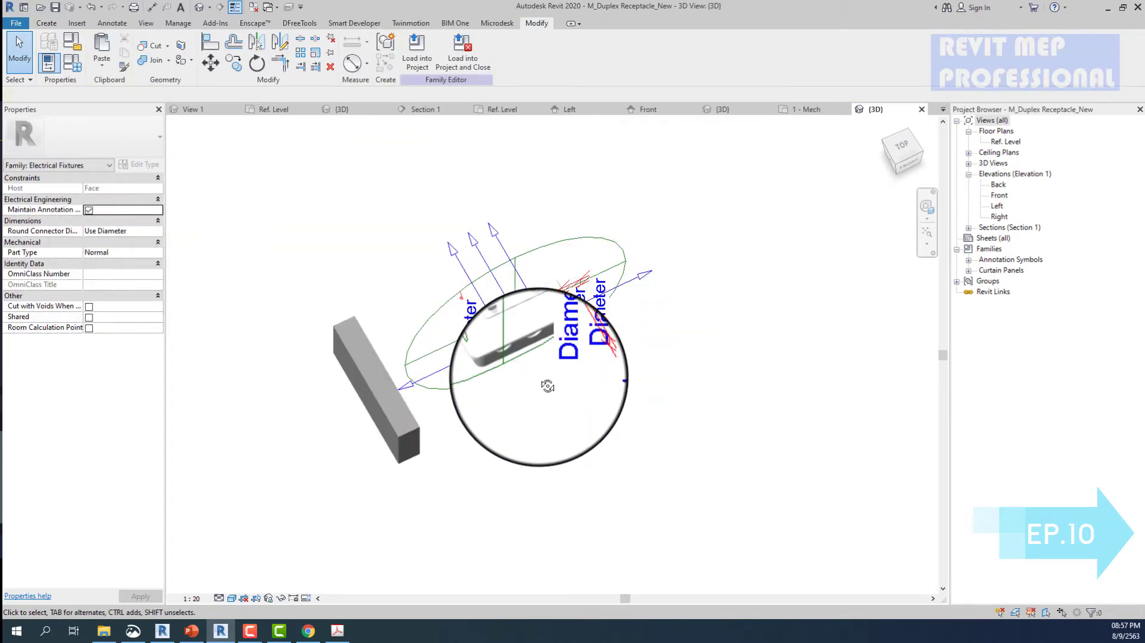
middle_click_drag(544, 403, 619, 300, "shift")
left_click(633, 276)
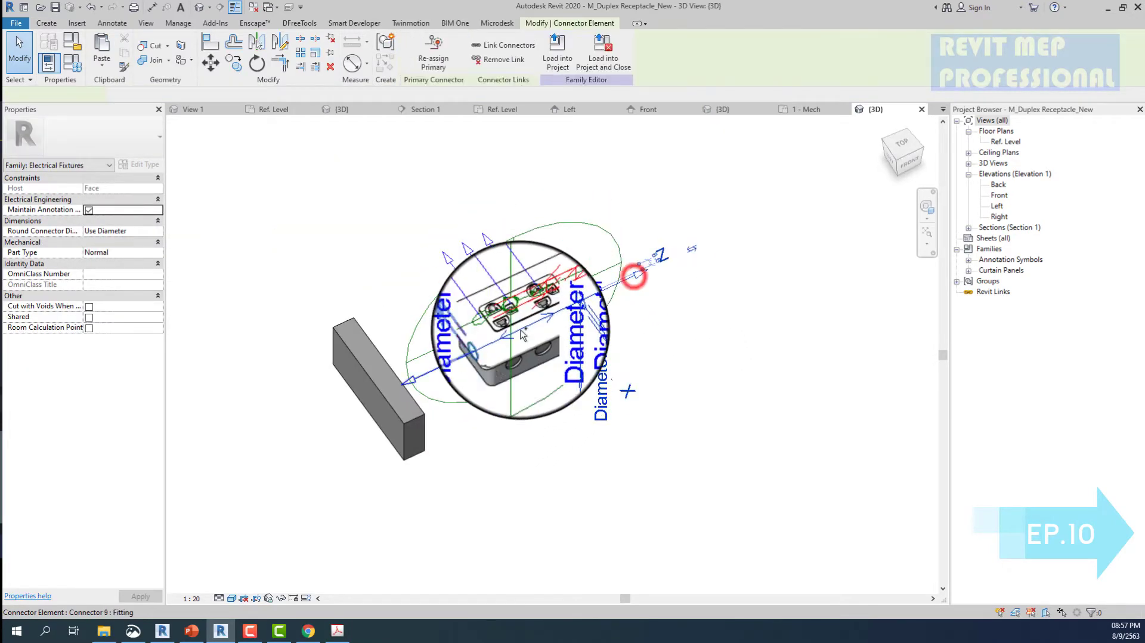
left_click(432, 371, "ctrl")
left_click(600, 490)
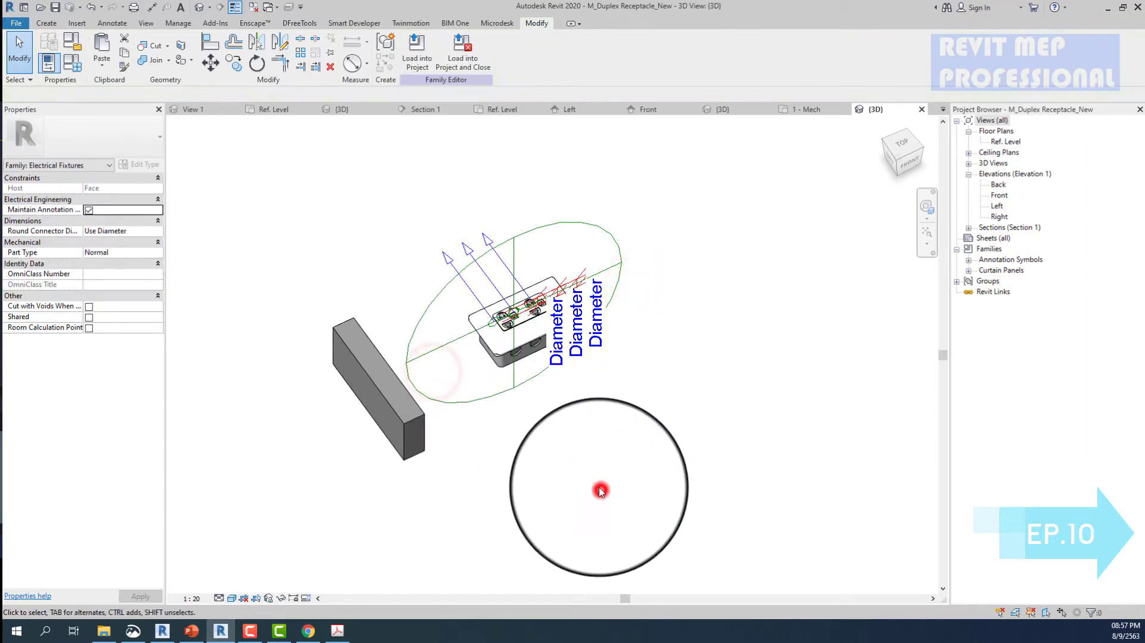
left_click(528, 232)
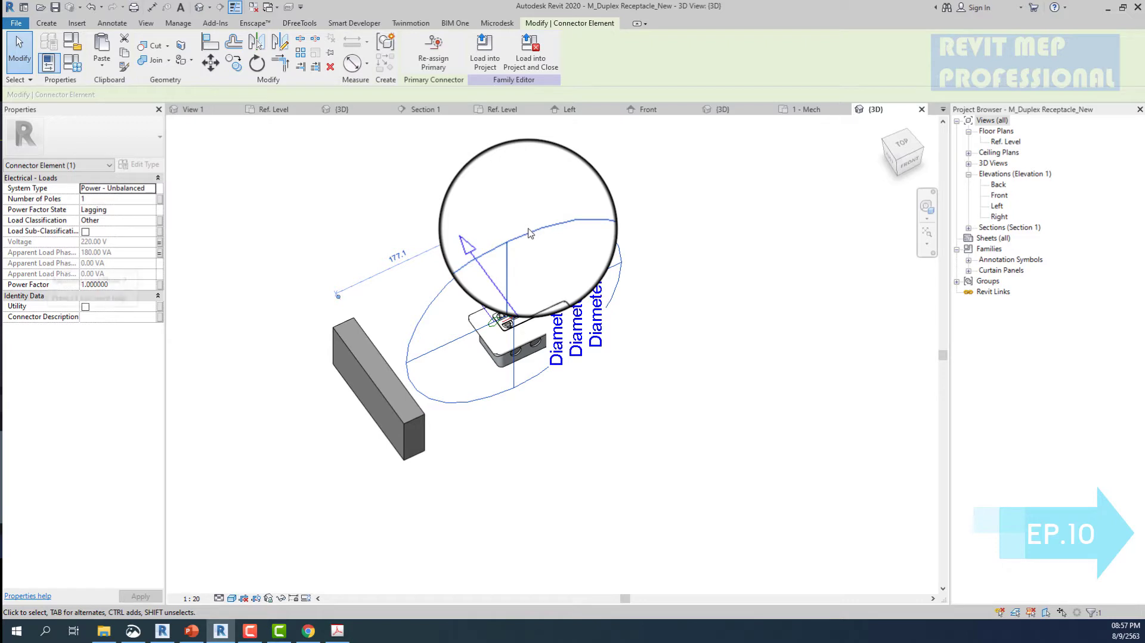
left_click(295, 240)
mouse_move(688, 438)
middle_mouse_down("shift")
mouse_move(695, 445)
mouse_move(536, 102)
mouse_move(534, 209)
mouse_move(518, 269)
middle_mouse_up("shift")
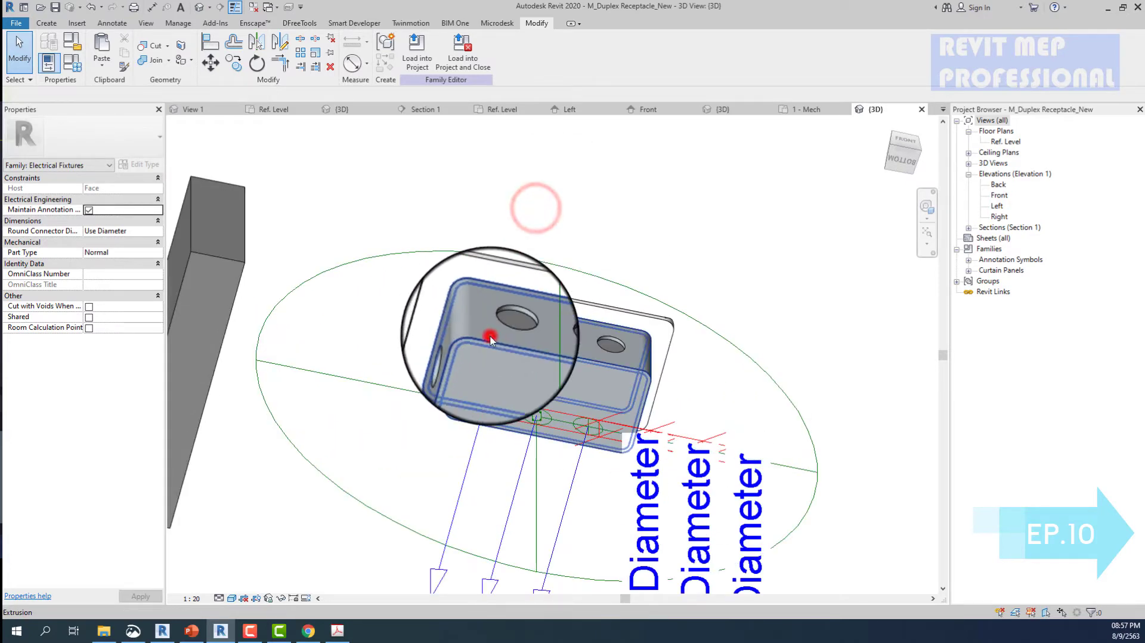
- Select the box extrusion and faceplate and turn off their Coarse detail-level visibility
left_click(477, 331)
middle_click_drag(477, 331, 482, 332, "shift")
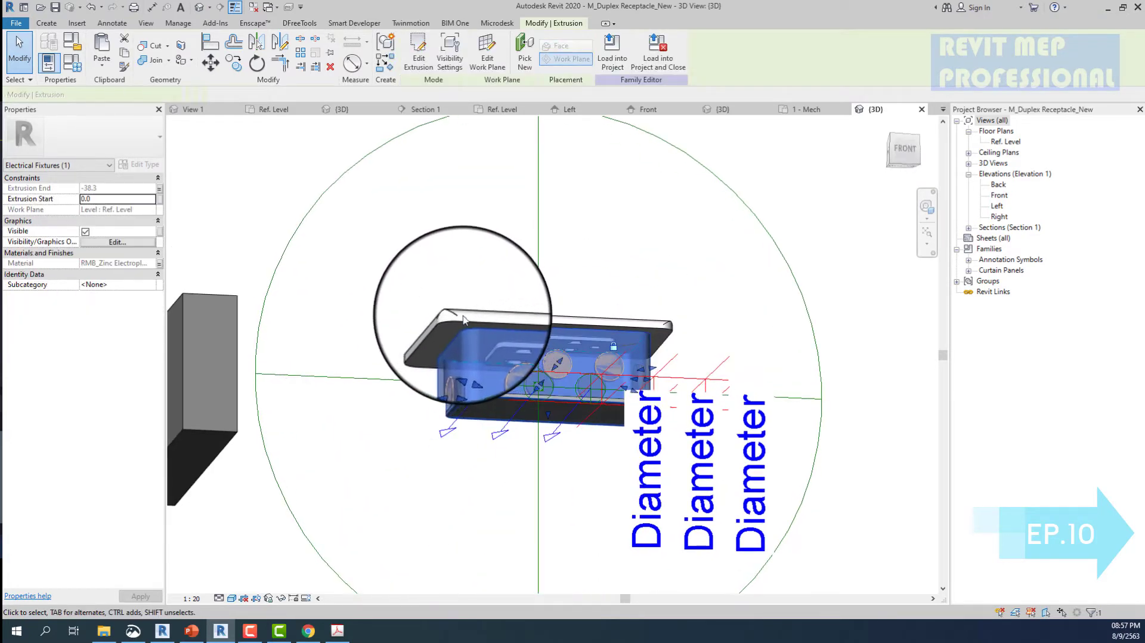
left_click(439, 330, "ctrl")
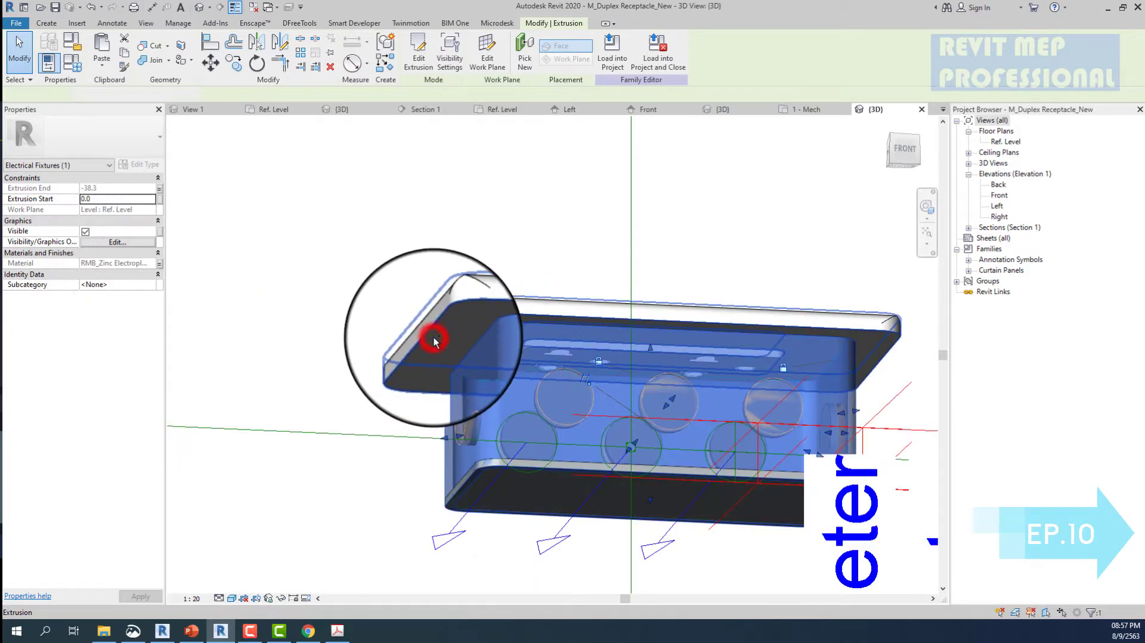
mouse_move(439, 330)
middle_mouse_down("shift")
mouse_move(442, 346)
mouse_move(197, 250)
mouse_move(205, 263)
middle_mouse_up("shift")
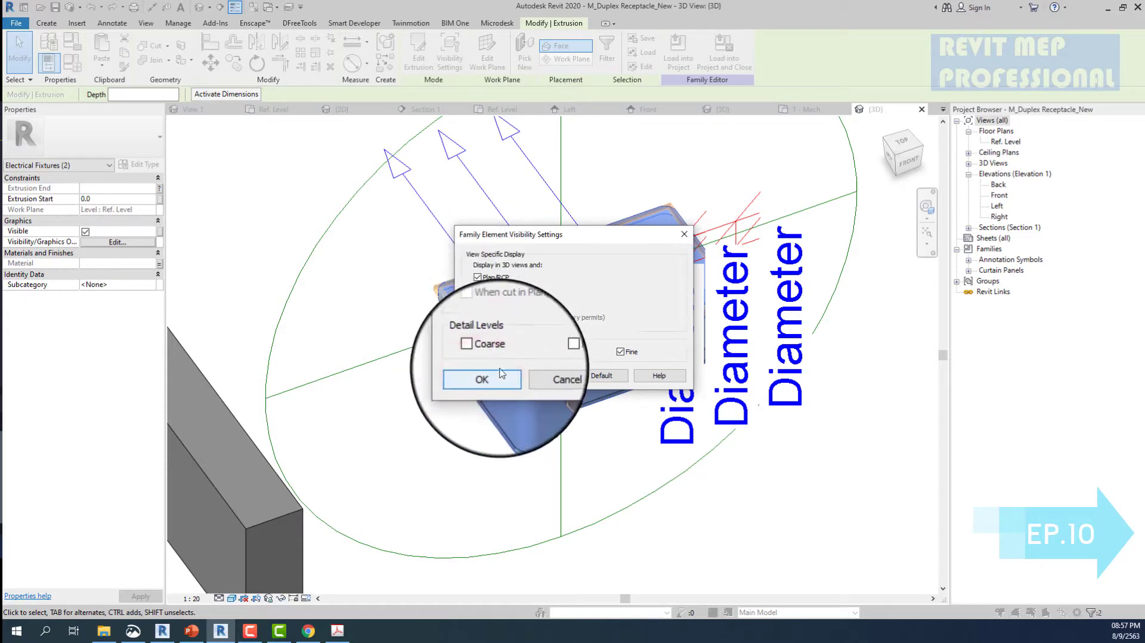
left_click(488, 374)
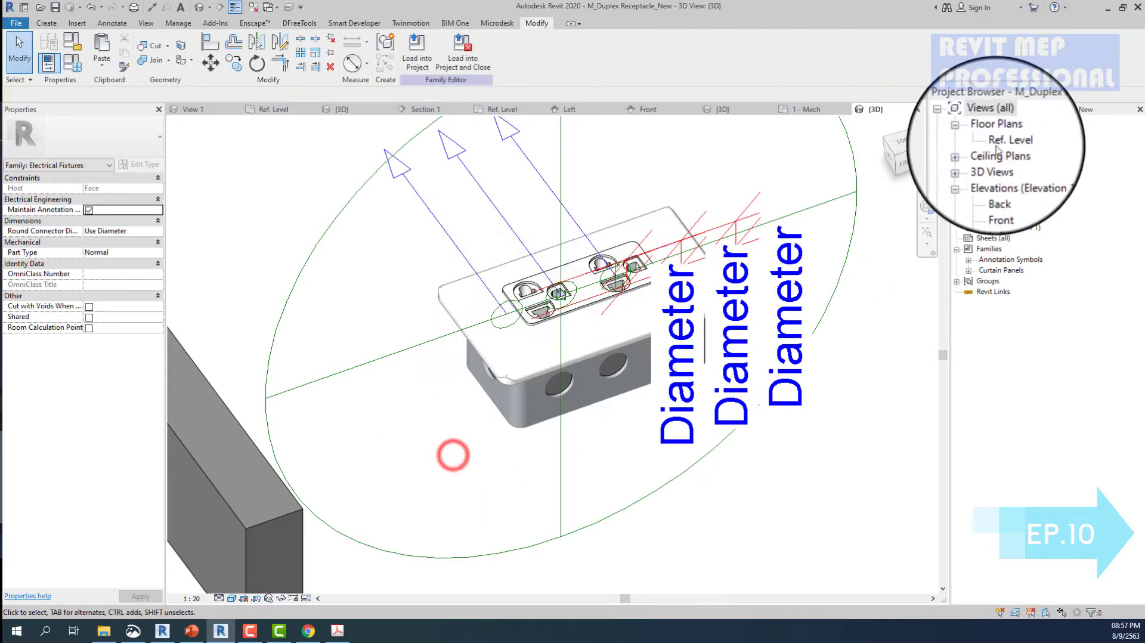
- Open the Ref. Level floor plan and set its view scale to 1:2
double_click(1005, 142)
scroll(553, 341, "up", 6)
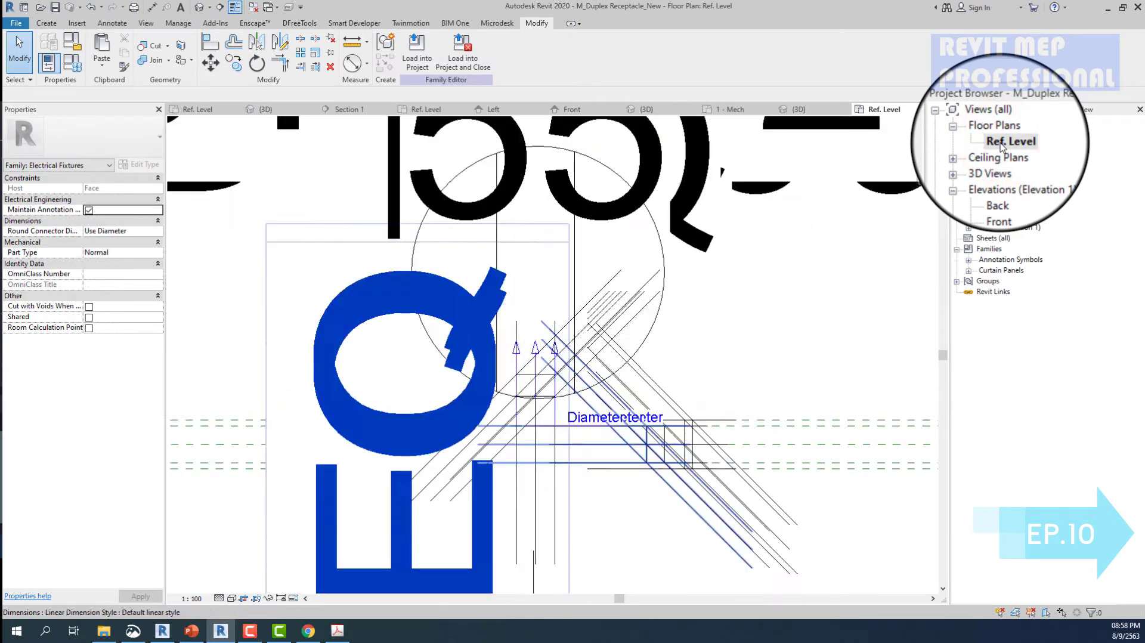
scroll(553, 341, "up", 3)
left_click(191, 598)
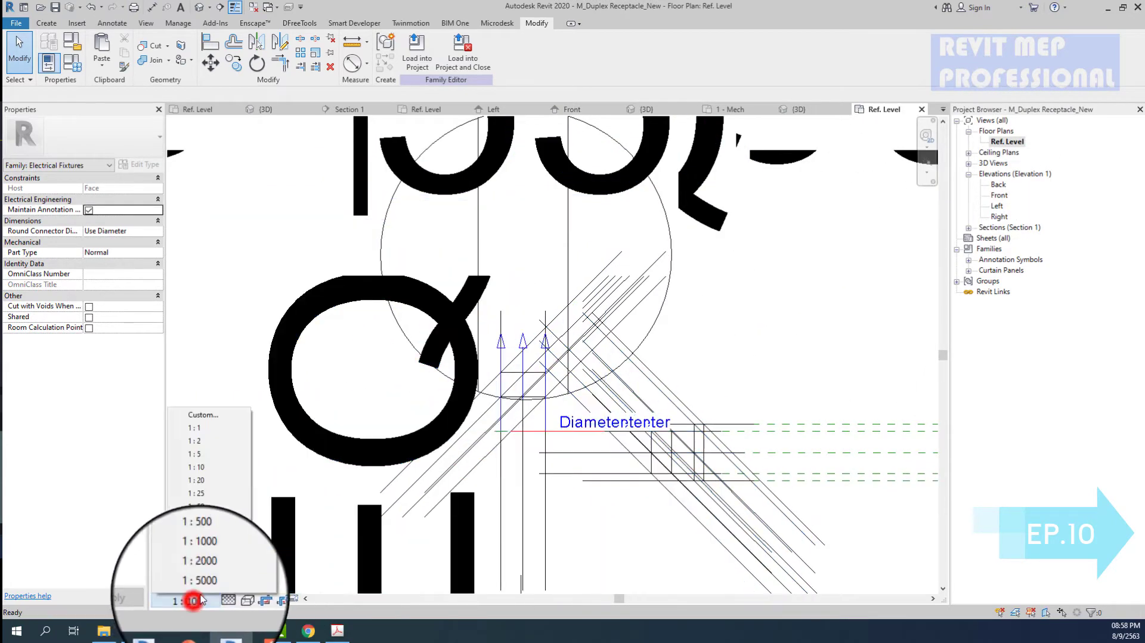
left_click(210, 442)
left_click(743, 285)
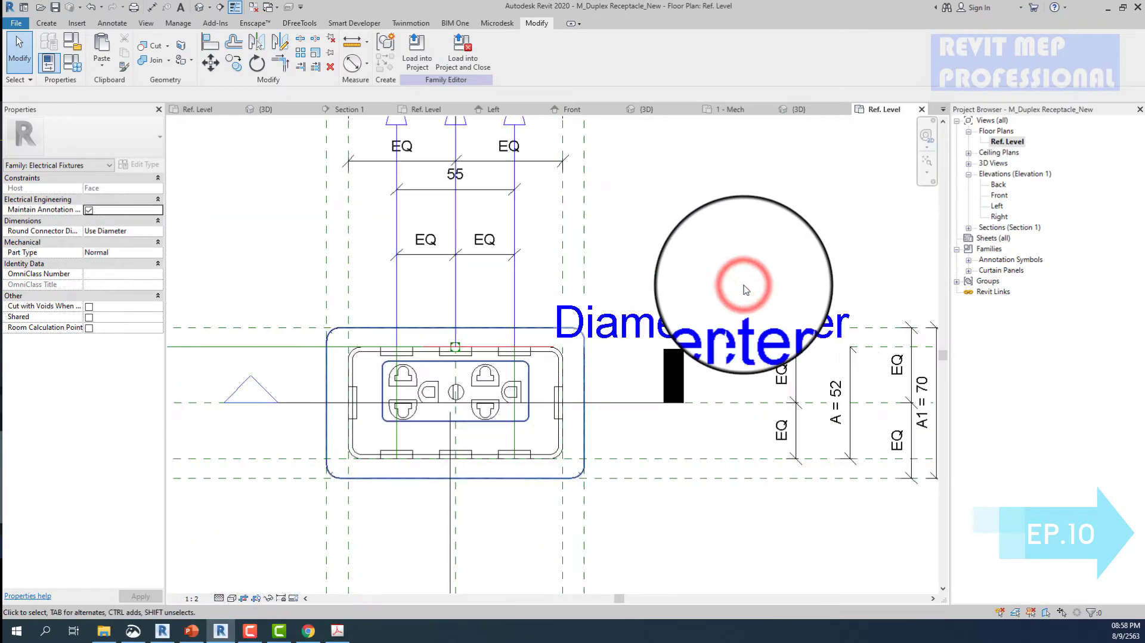
- Create a rectangular extrusion, -60 deep, with material linked to HANDY BOXES Material
left_click(45, 23)
left_click(110, 50)
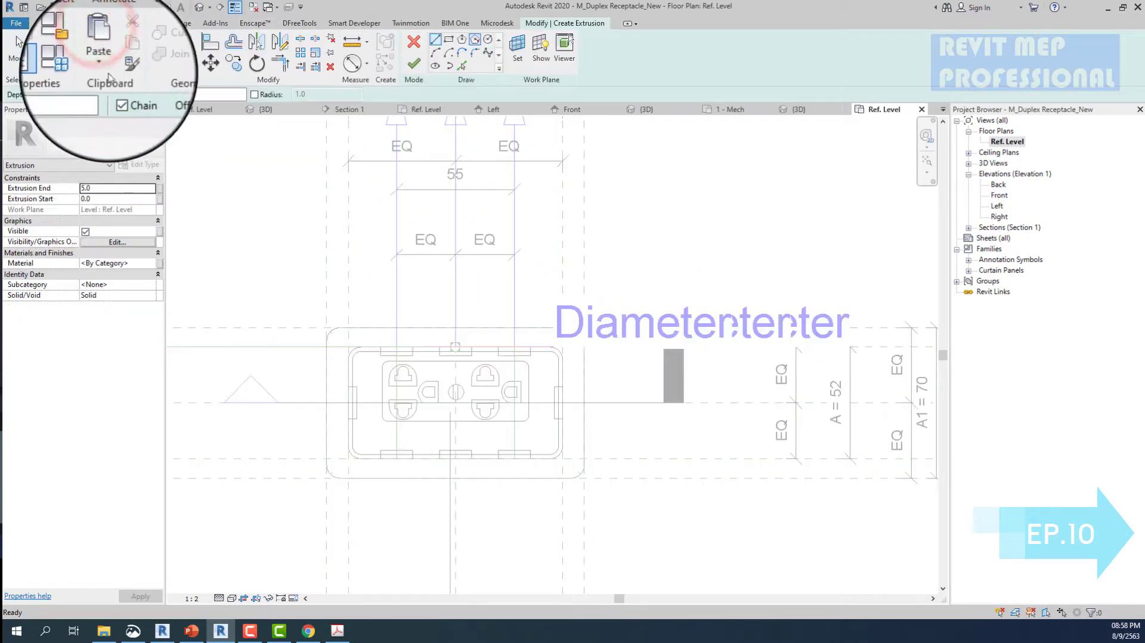
left_click(159, 263)
left_click(528, 278)
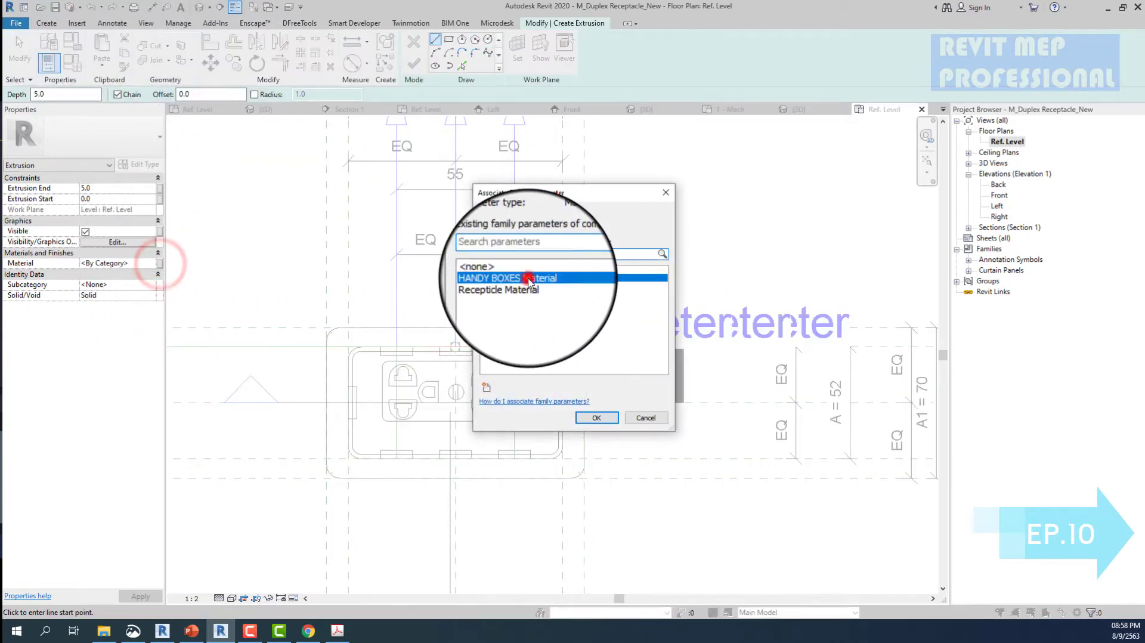
left_click(593, 417)
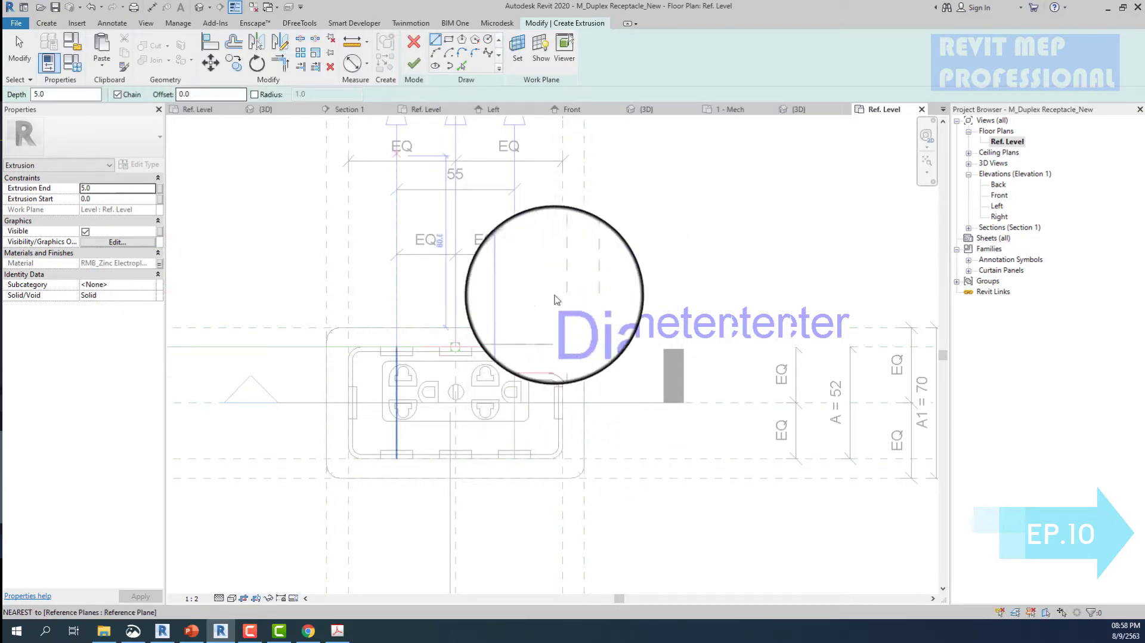
left_click(449, 39)
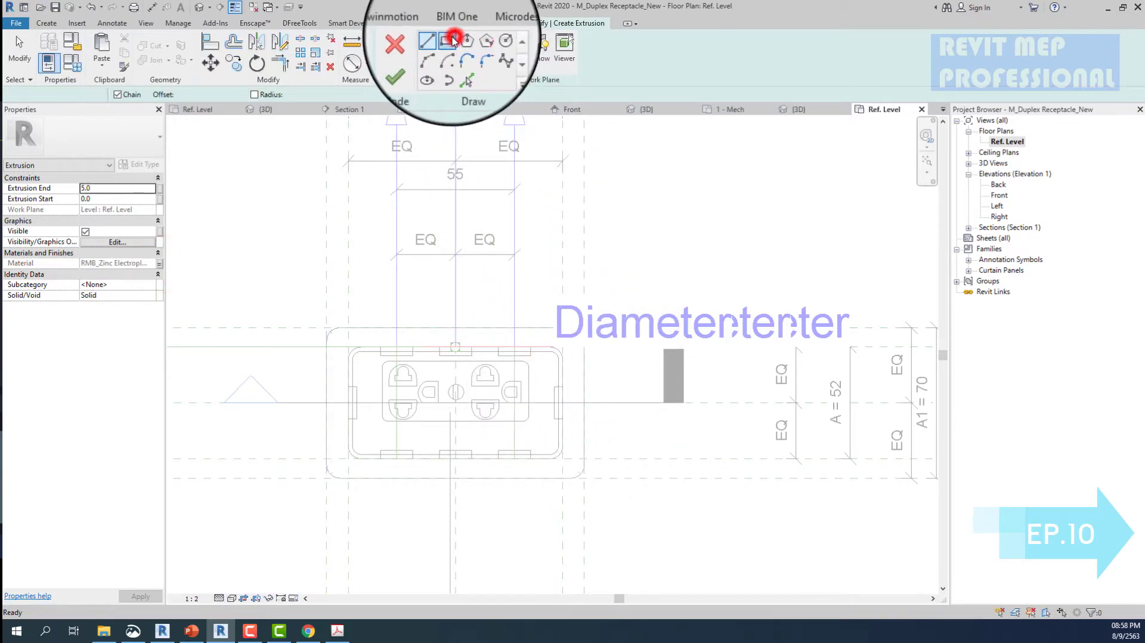
left_click(335, 342)
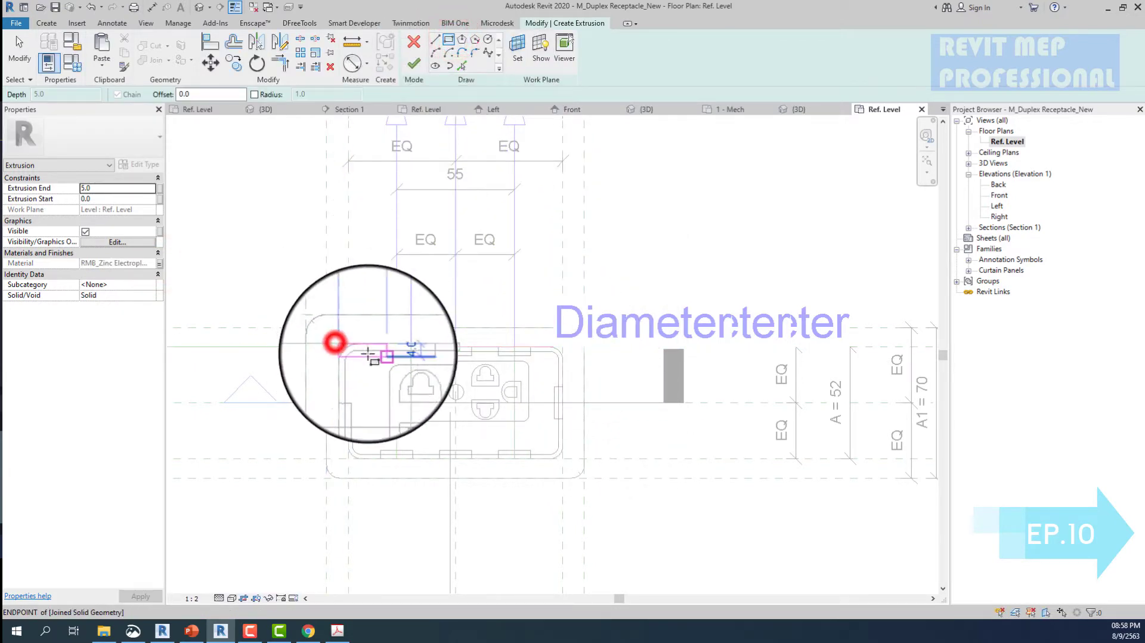
left_click(563, 462)
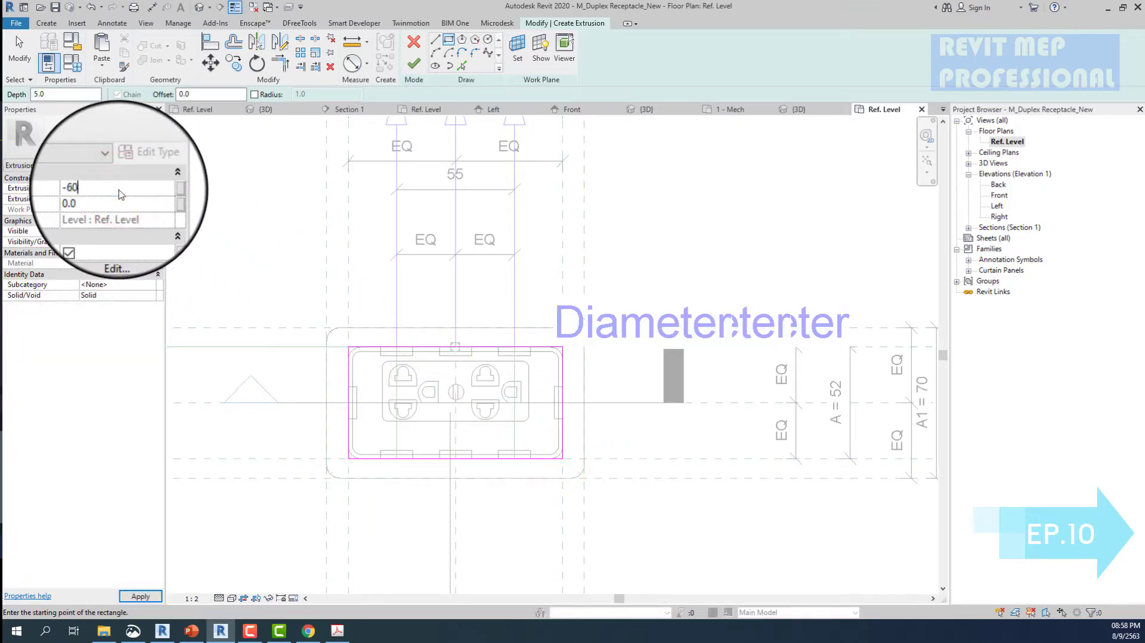
left_click(141, 596)
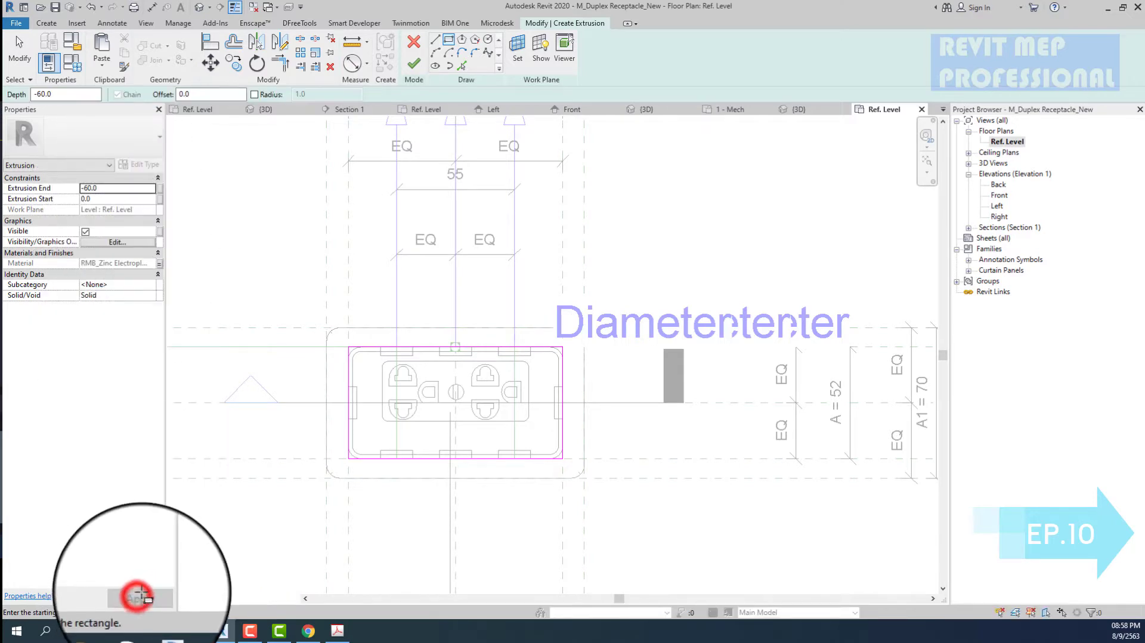
left_click(414, 63)
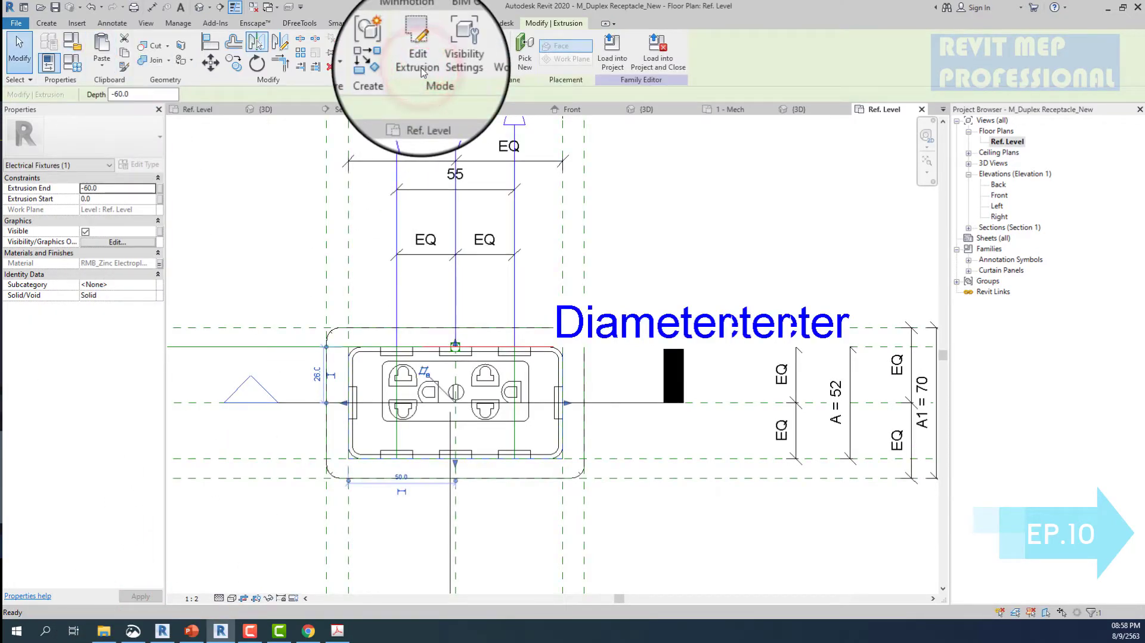
- Sketch a 120 × 70 rectangular extrusion ending at -10, with material linked to Recepticle Material
left_click(46, 23)
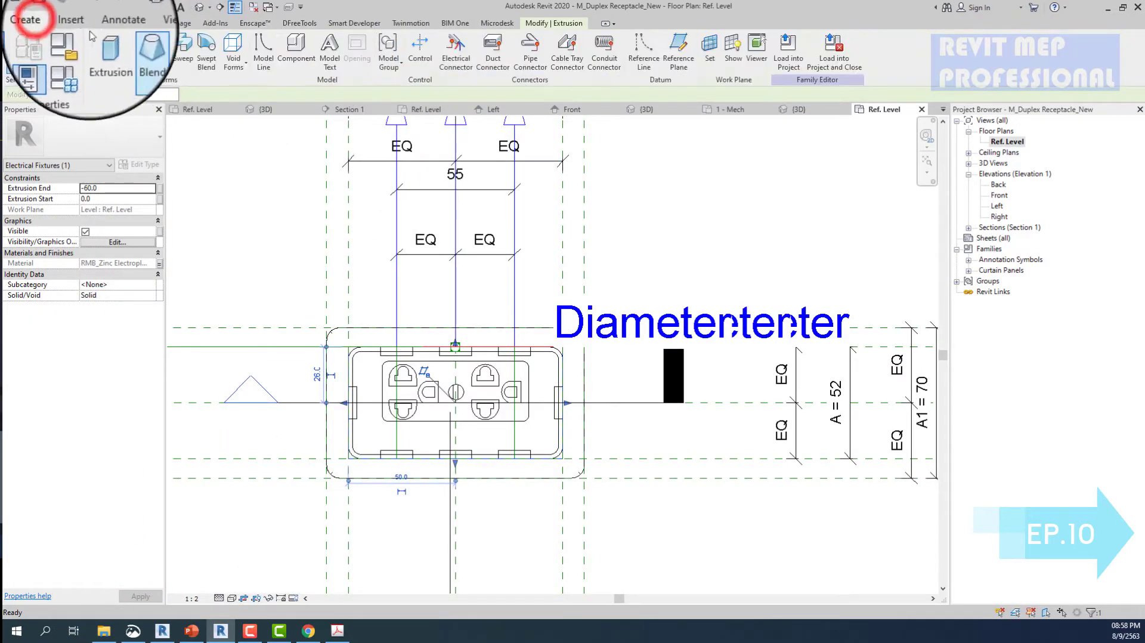
left_click(97, 54)
left_click(449, 42)
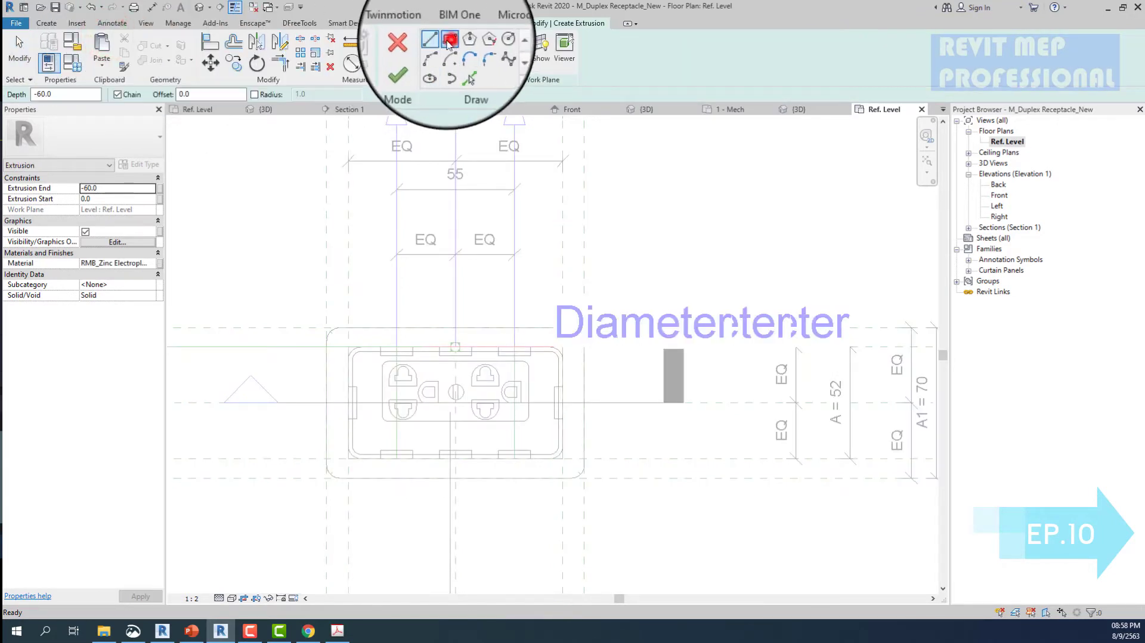
left_click(139, 188)
type("-")
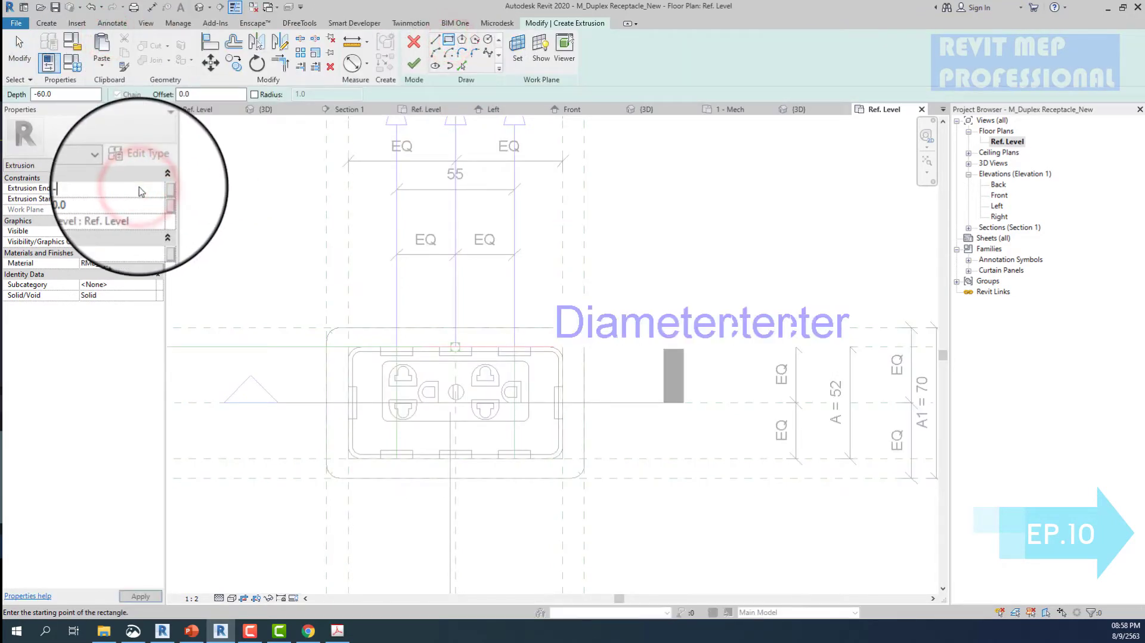
type("10")
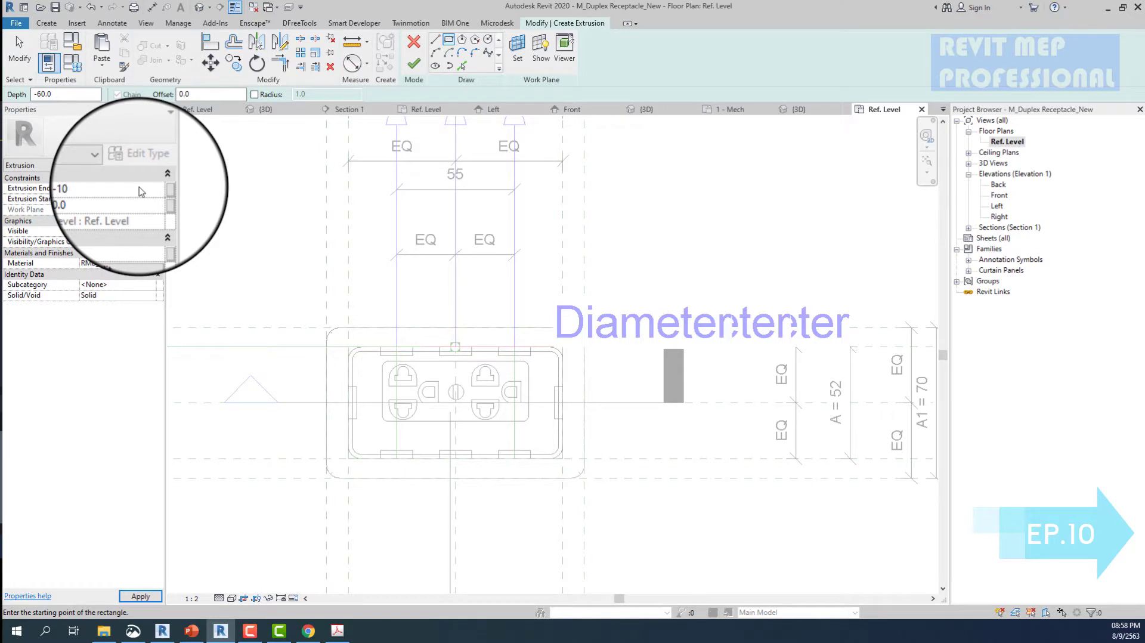
left_click(159, 266)
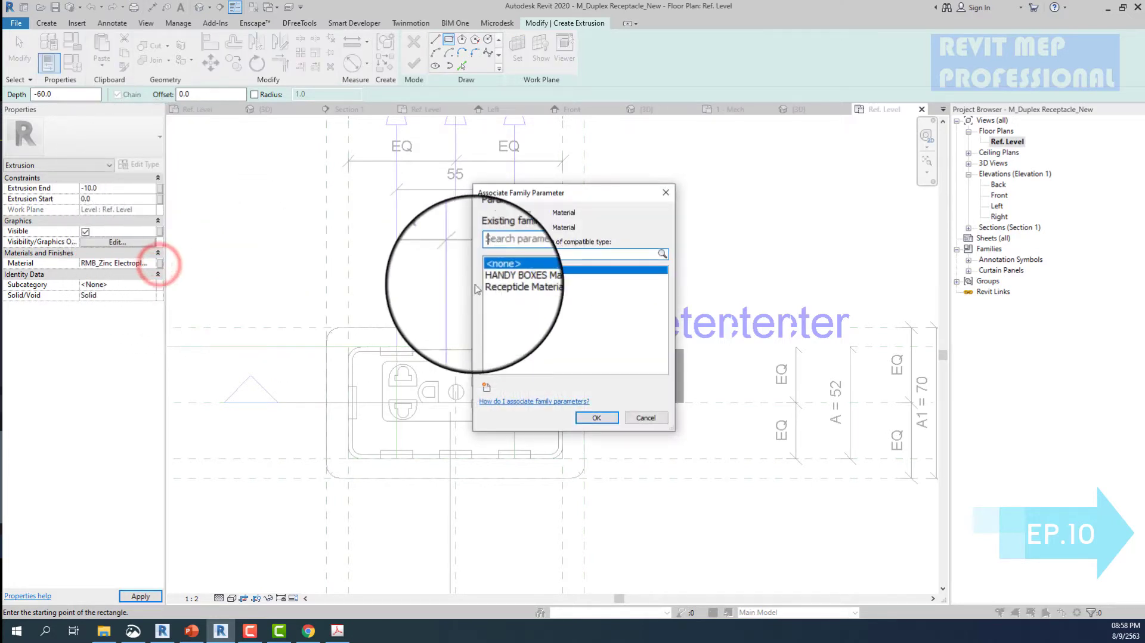
left_click(507, 287)
left_click(596, 412)
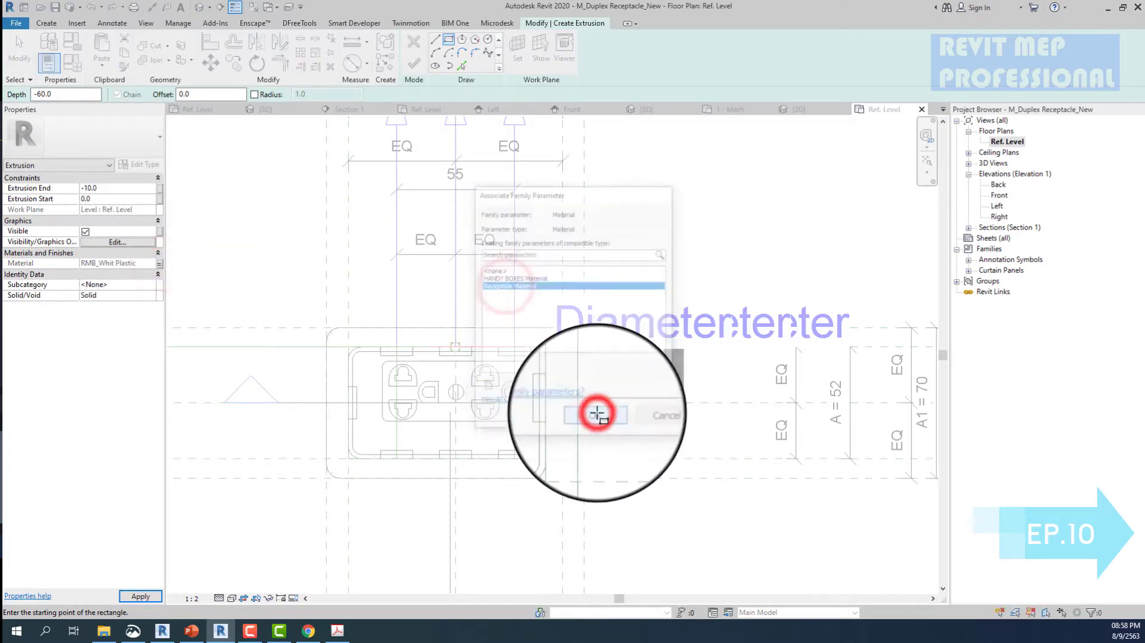
left_click(326, 327)
left_click(583, 477)
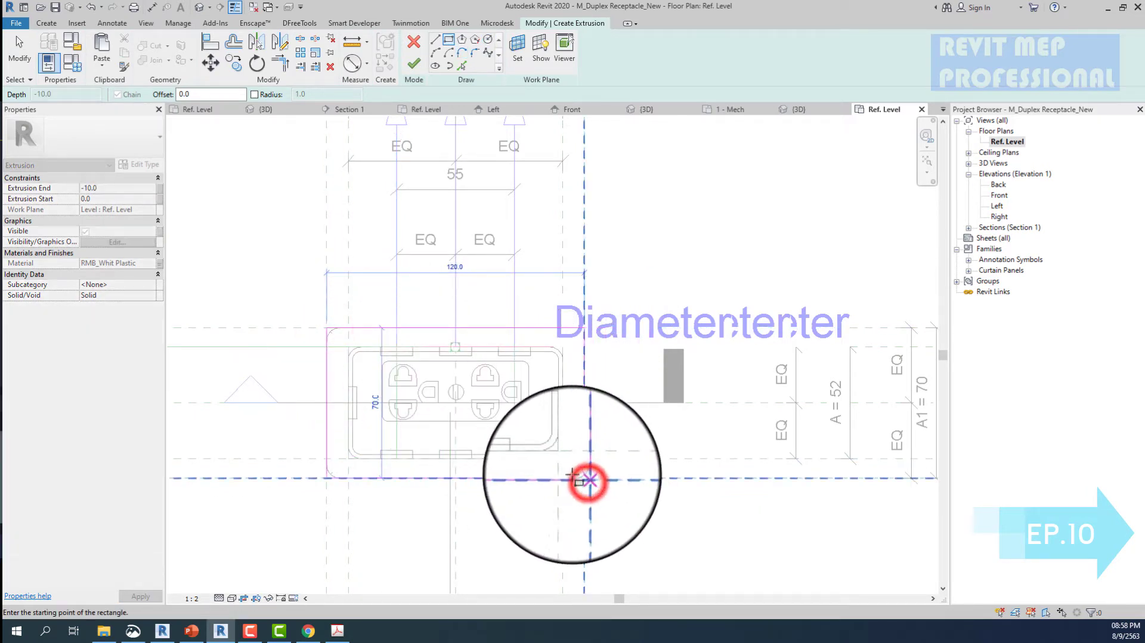
- Hide the new extrusion at Fine detail level and finish it
left_click(119, 242)
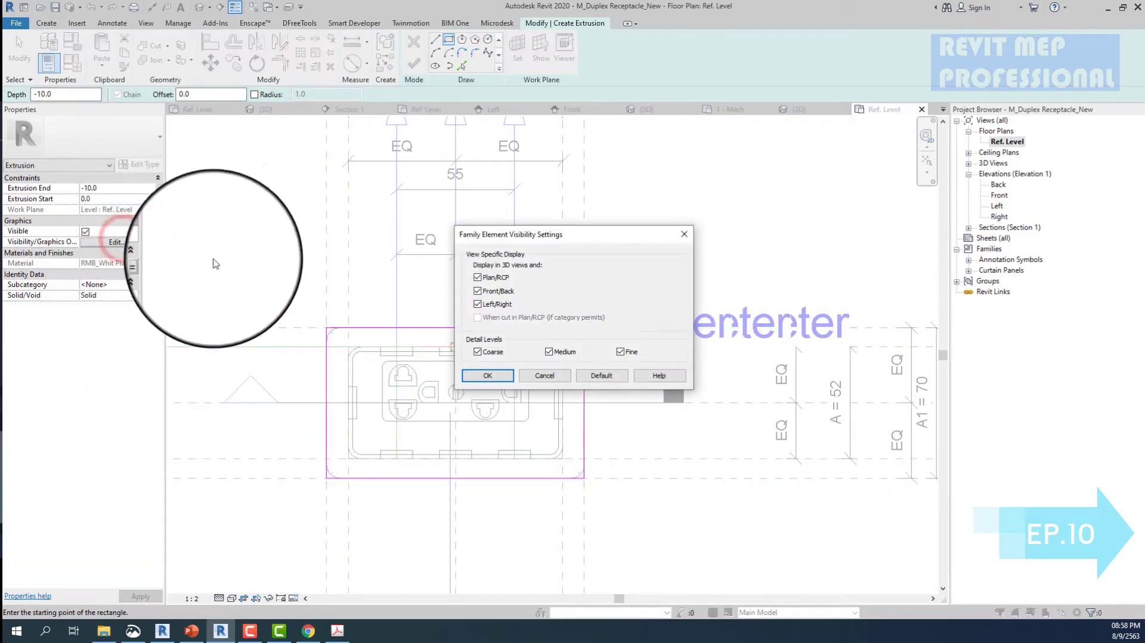
left_click(620, 353)
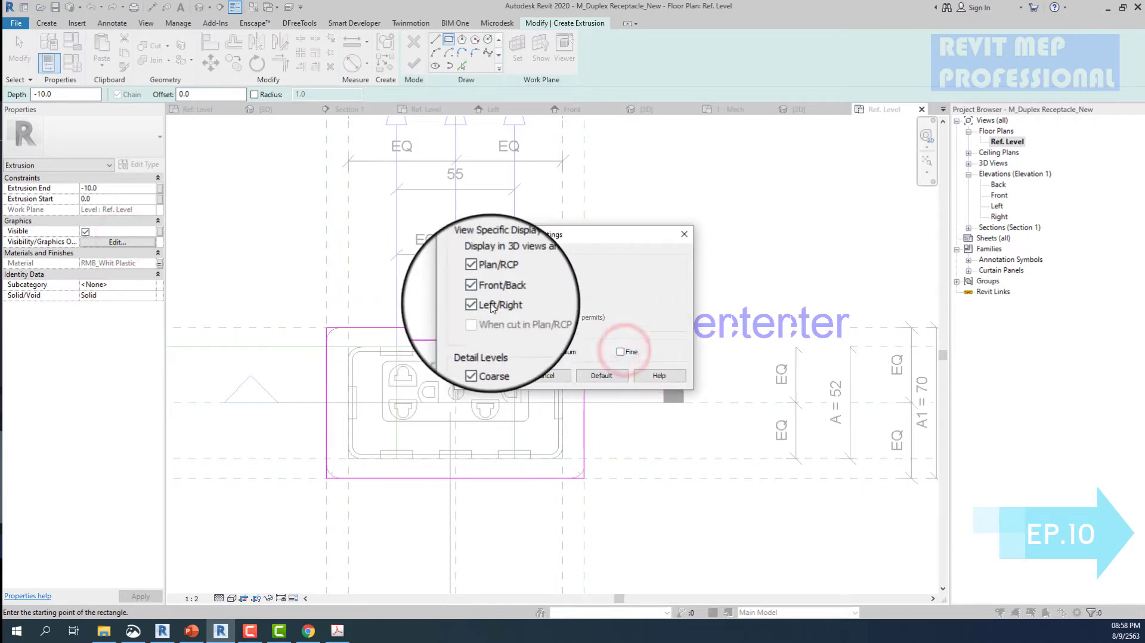
left_click(494, 375)
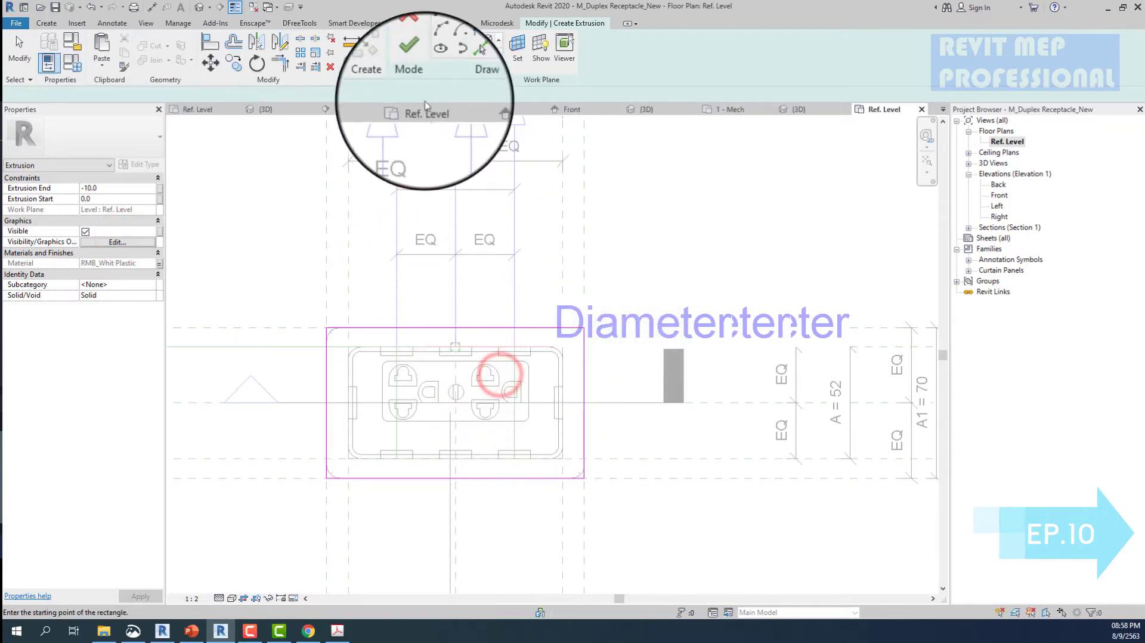
left_click(413, 63)
left_click(638, 217)
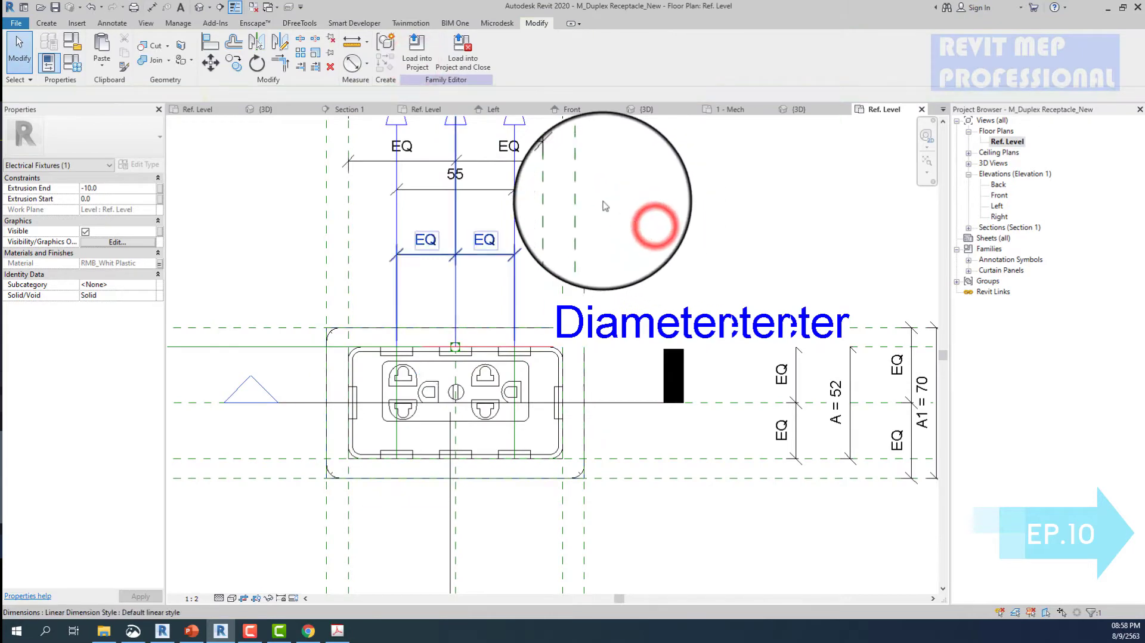
- From the front view, shorten the zinc box extrusion so its end sits at -38.3
left_click(199, 8)
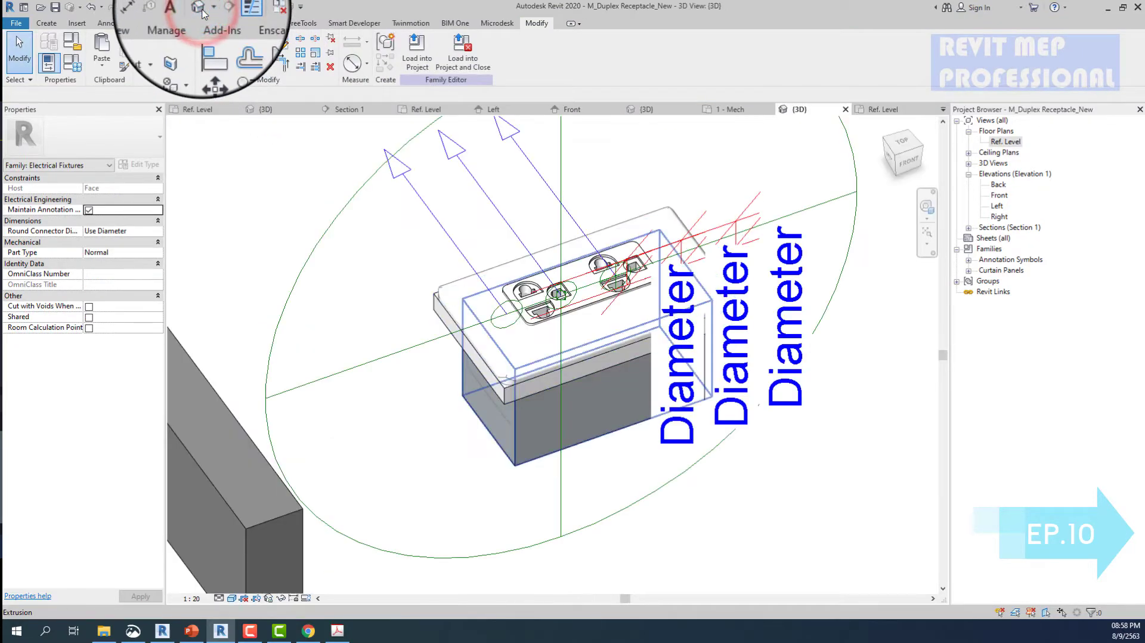
scroll(435, 357, "up", 2)
scroll(552, 522, "up", 2)
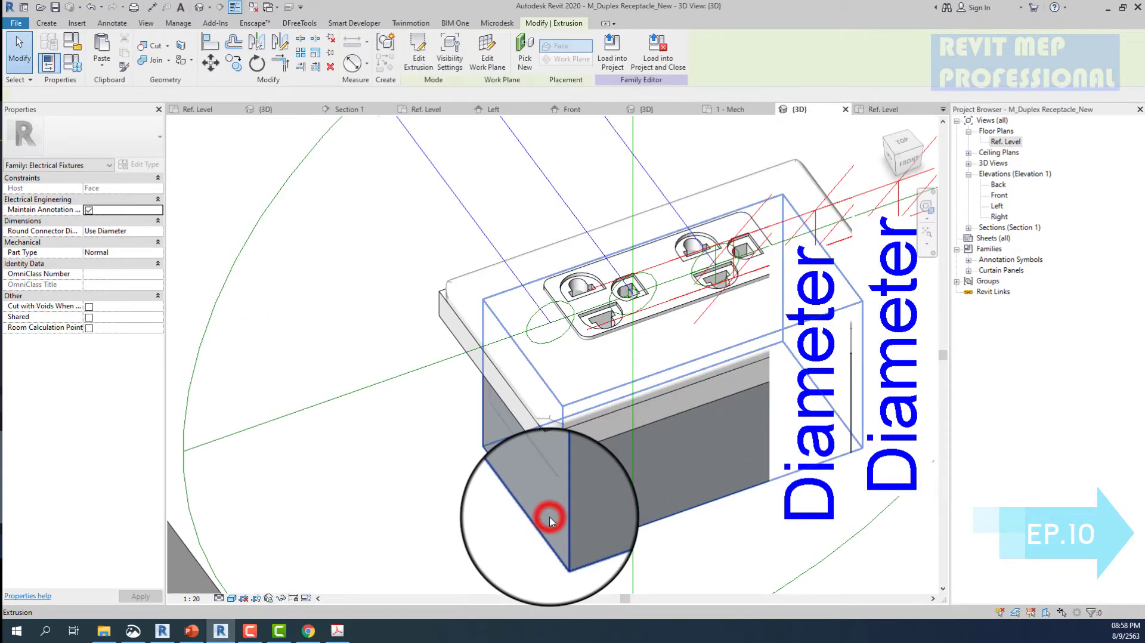
left_click(549, 520)
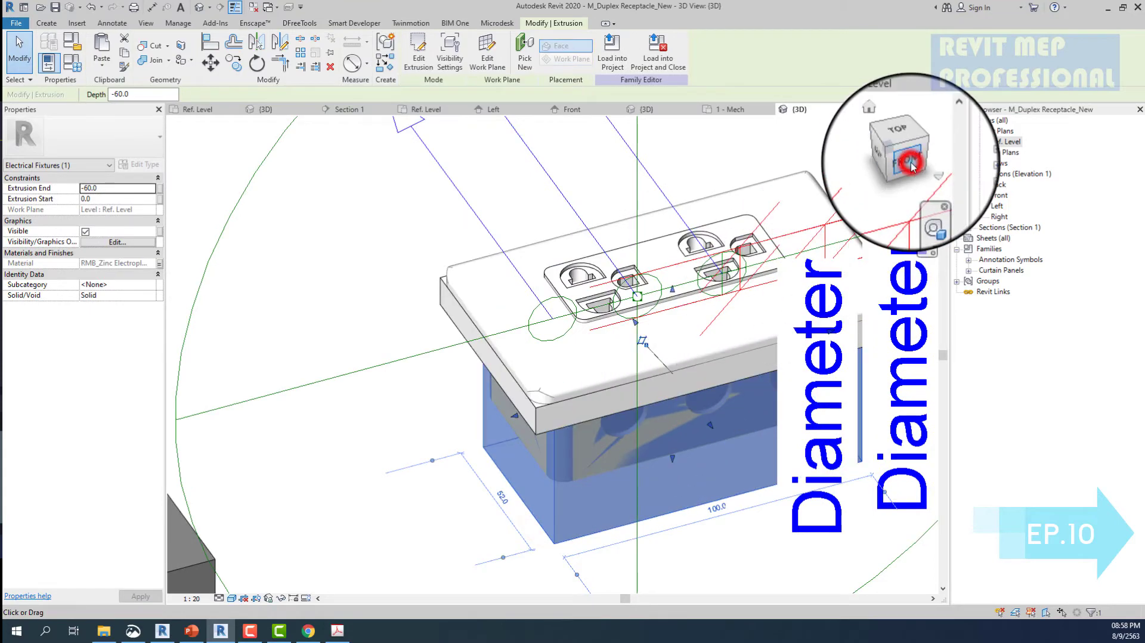
left_click(911, 162)
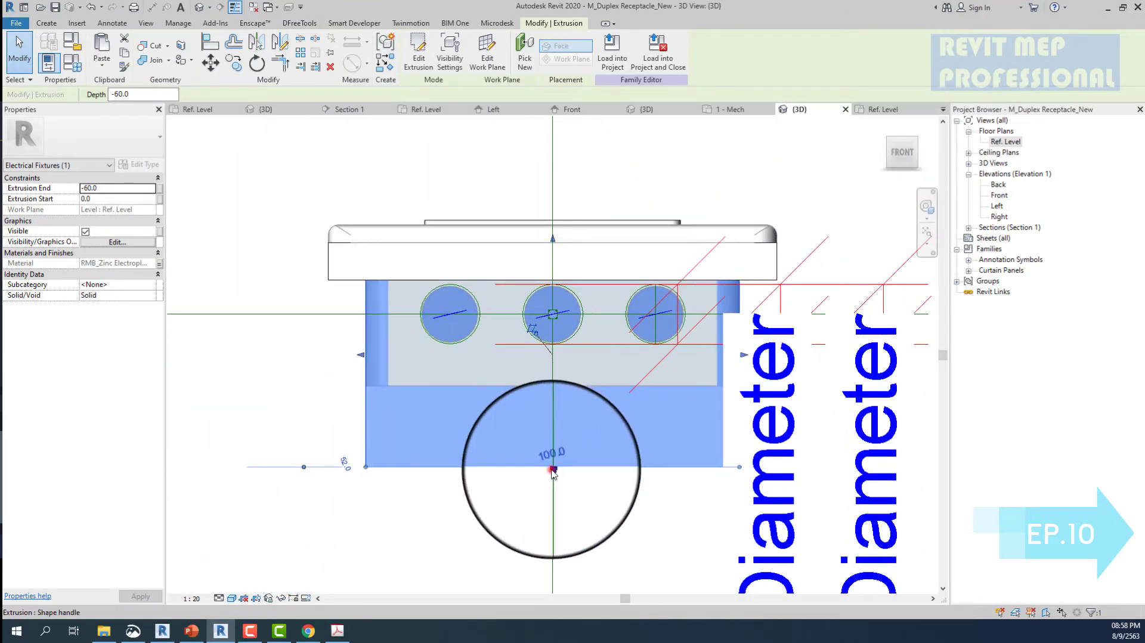
left_click_drag(553, 472, 556, 384)
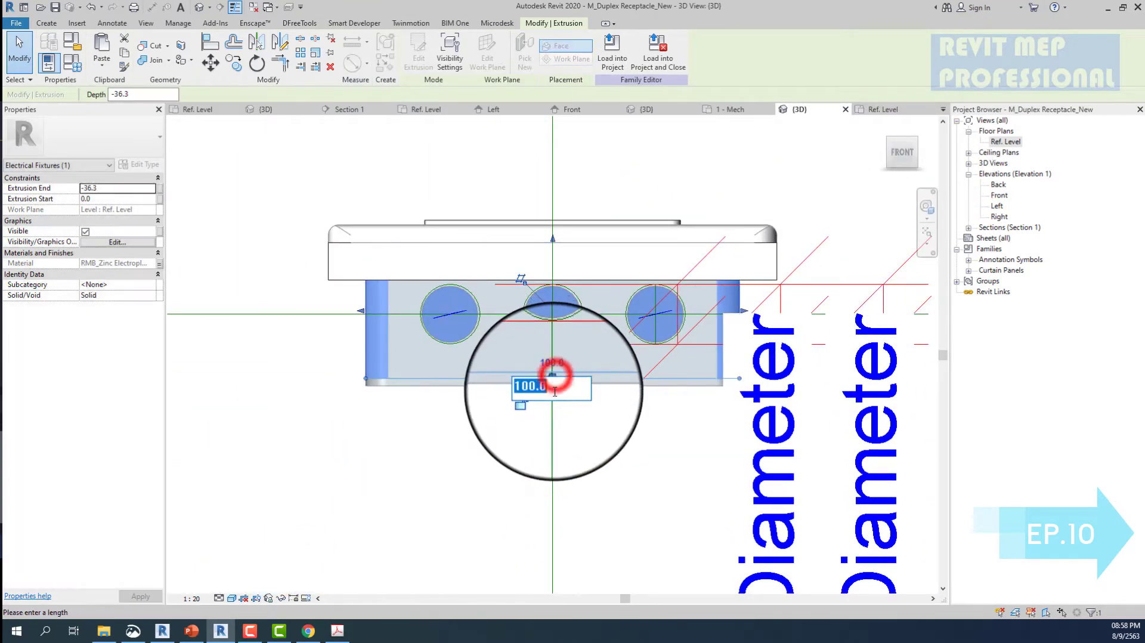
left_click_drag(552, 378, 554, 388)
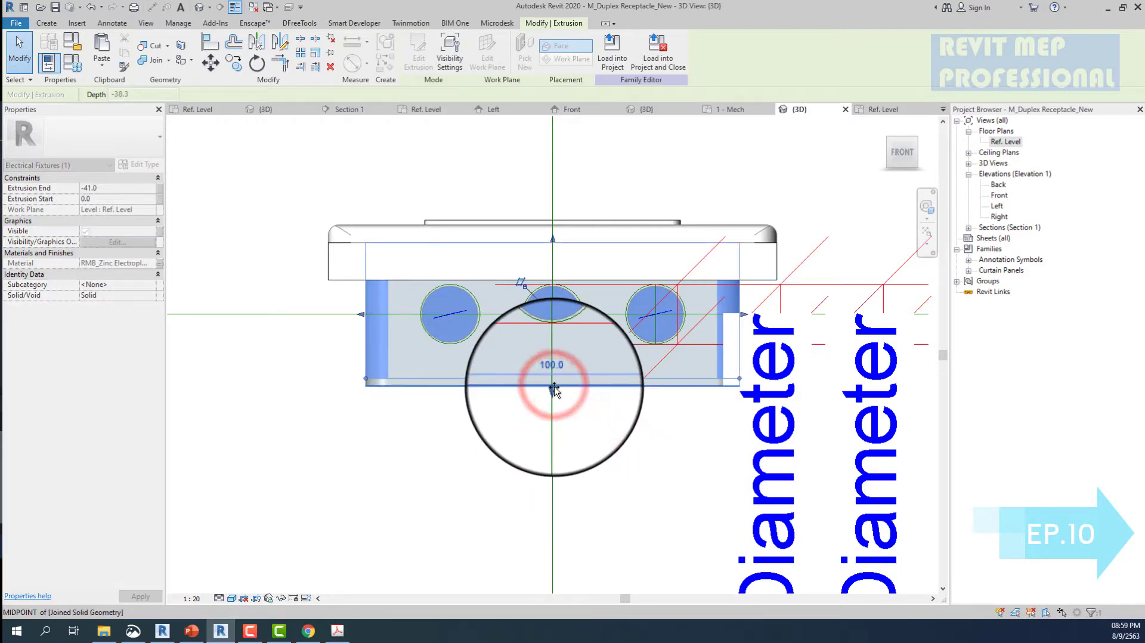
left_click(529, 405)
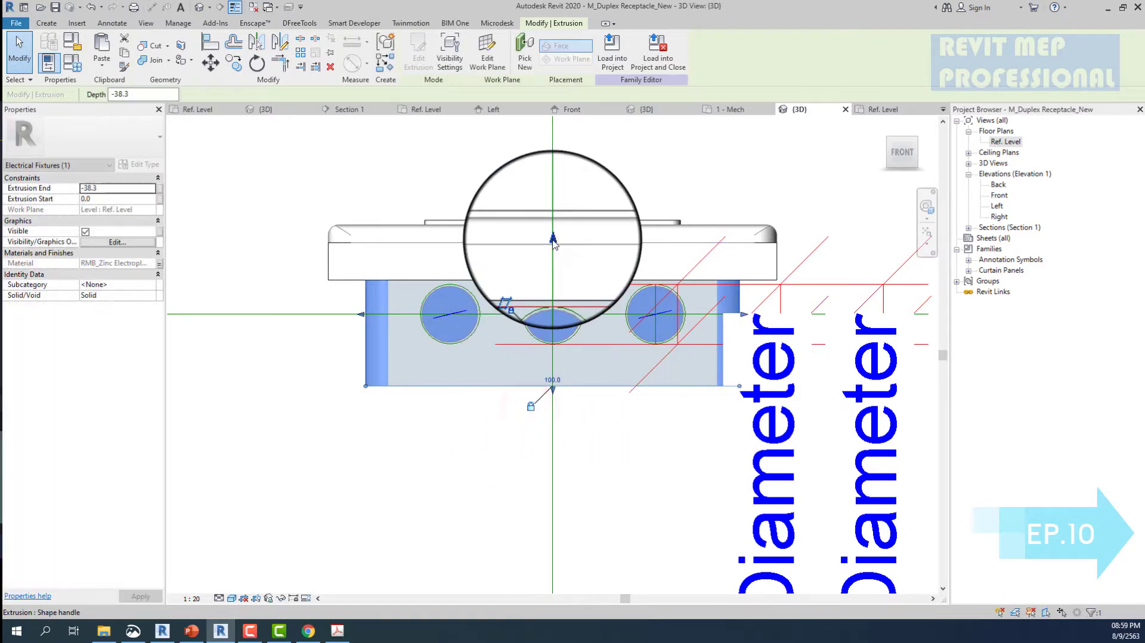
left_click_drag(553, 239, 550, 260)
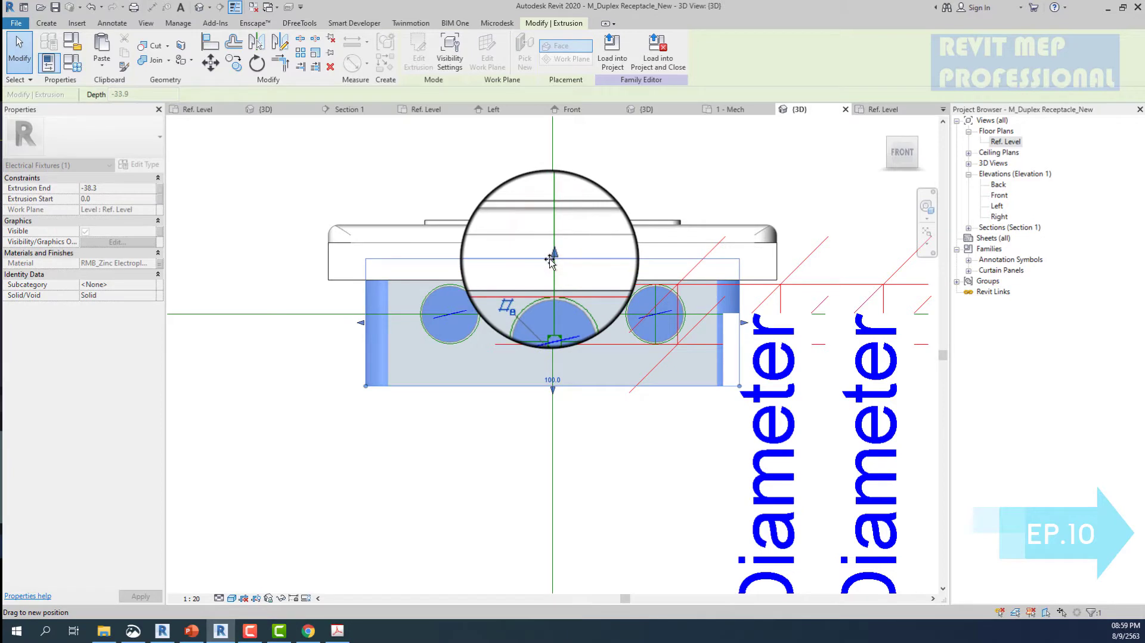
- Raise the top face of the white plastic cover extrusion
left_click(429, 174)
left_click(335, 270)
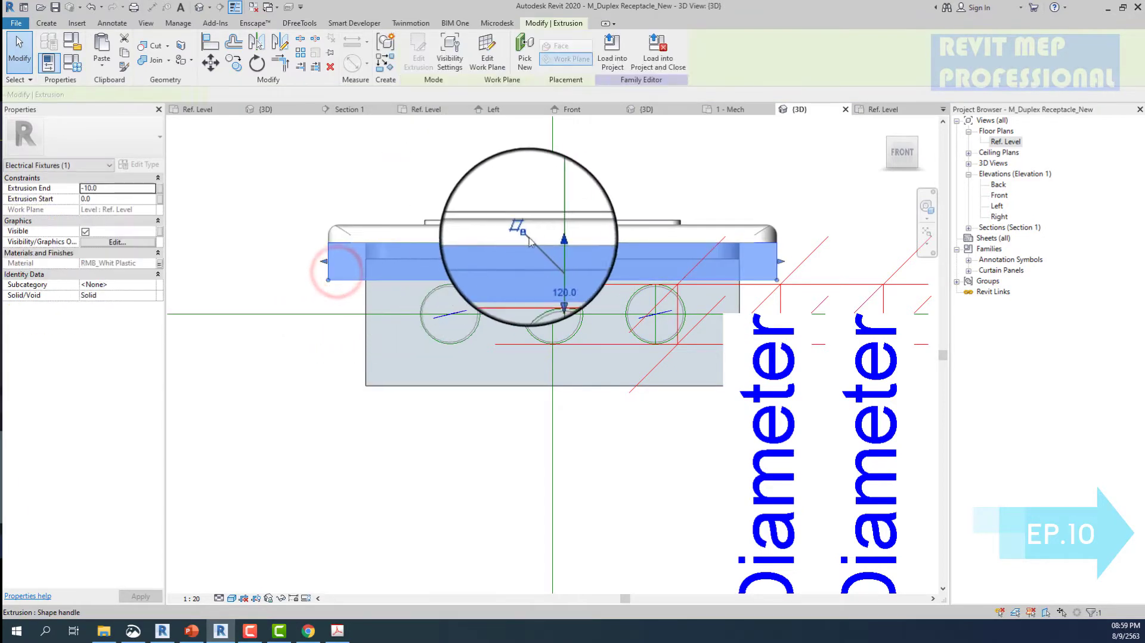
left_click_drag(547, 243, 552, 250)
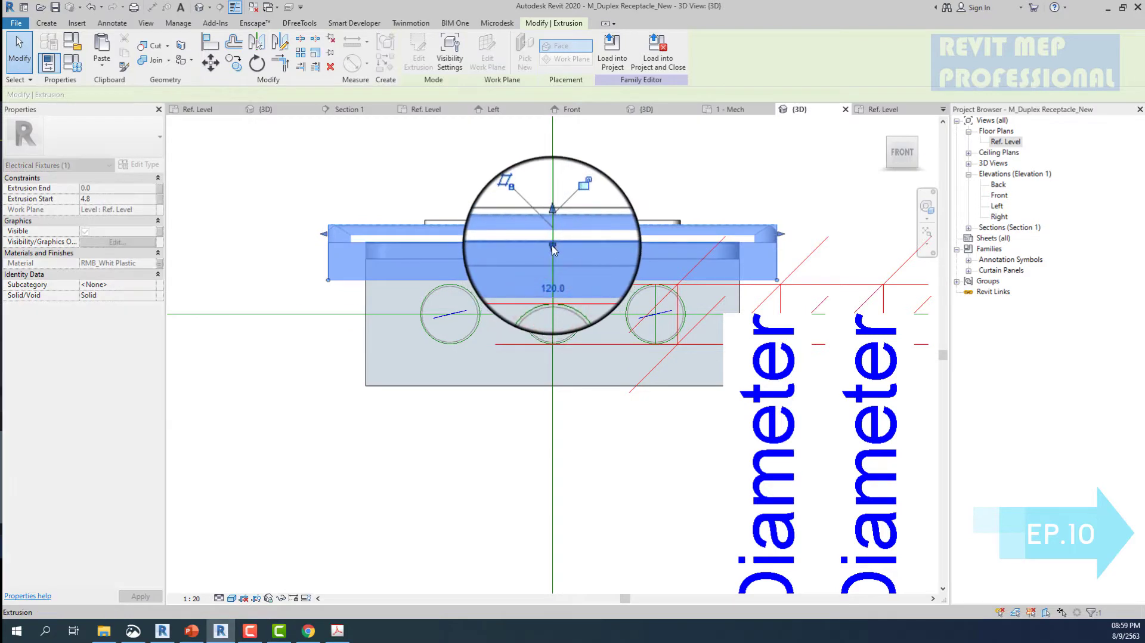
key("Escape")
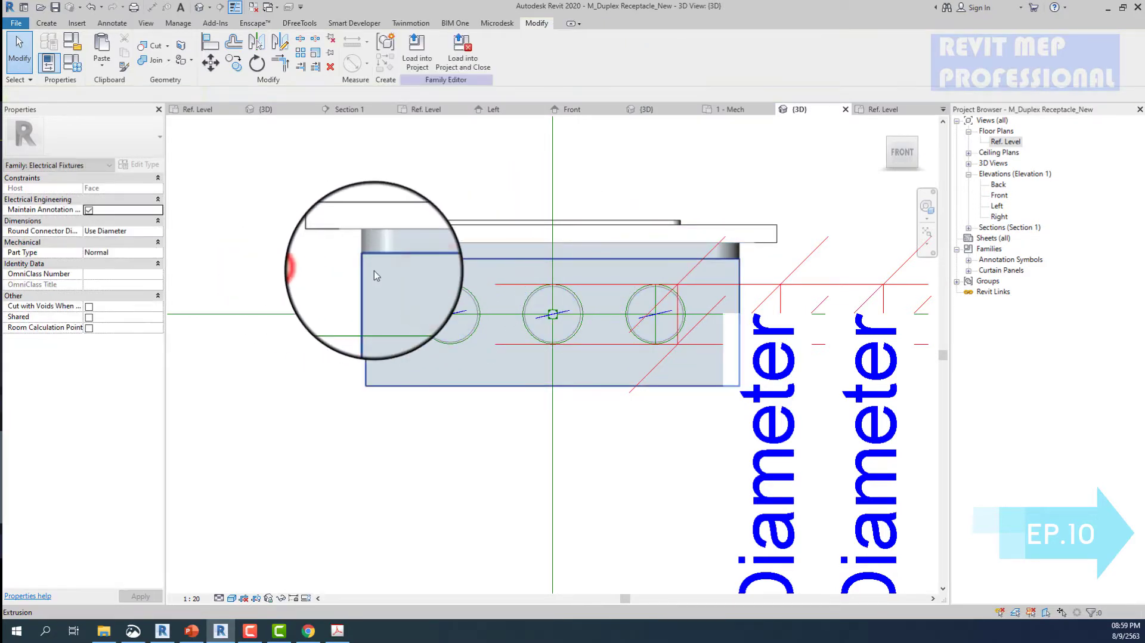
left_click(374, 271)
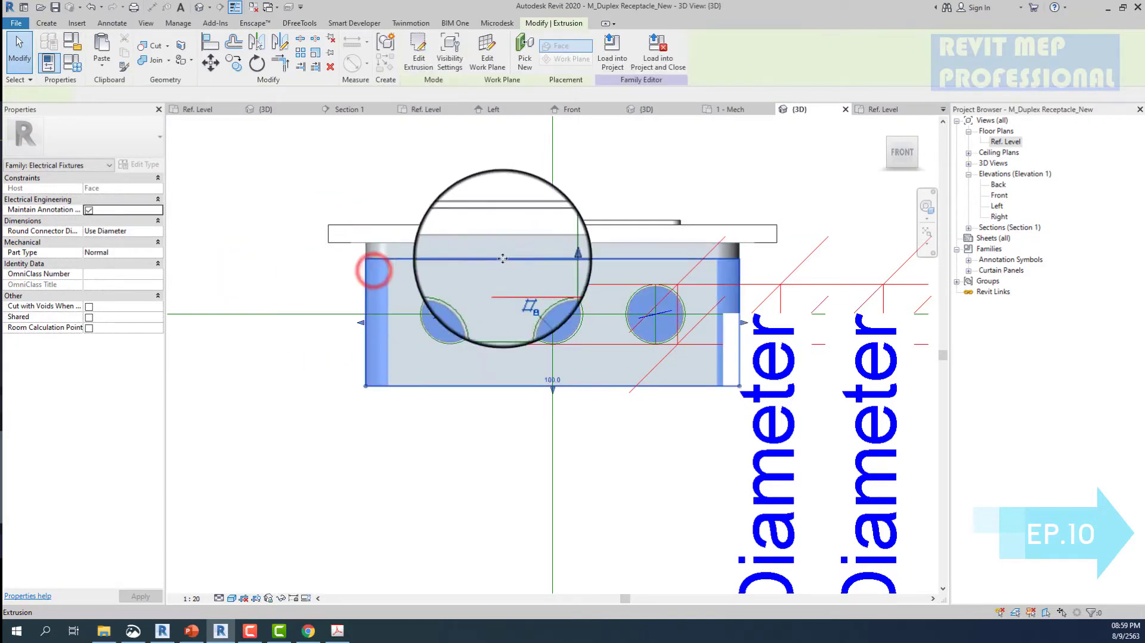
left_click(544, 255)
left_click(416, 181)
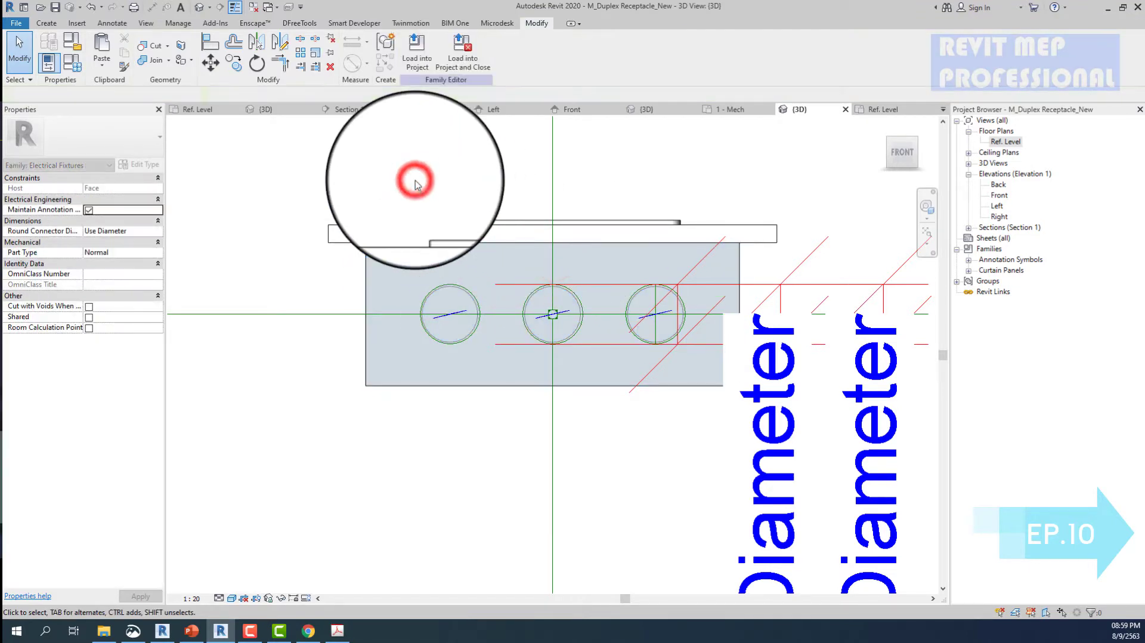
- Change a detail-level option in the zinc box's visibility settings, then view it isometrically
left_click(373, 278)
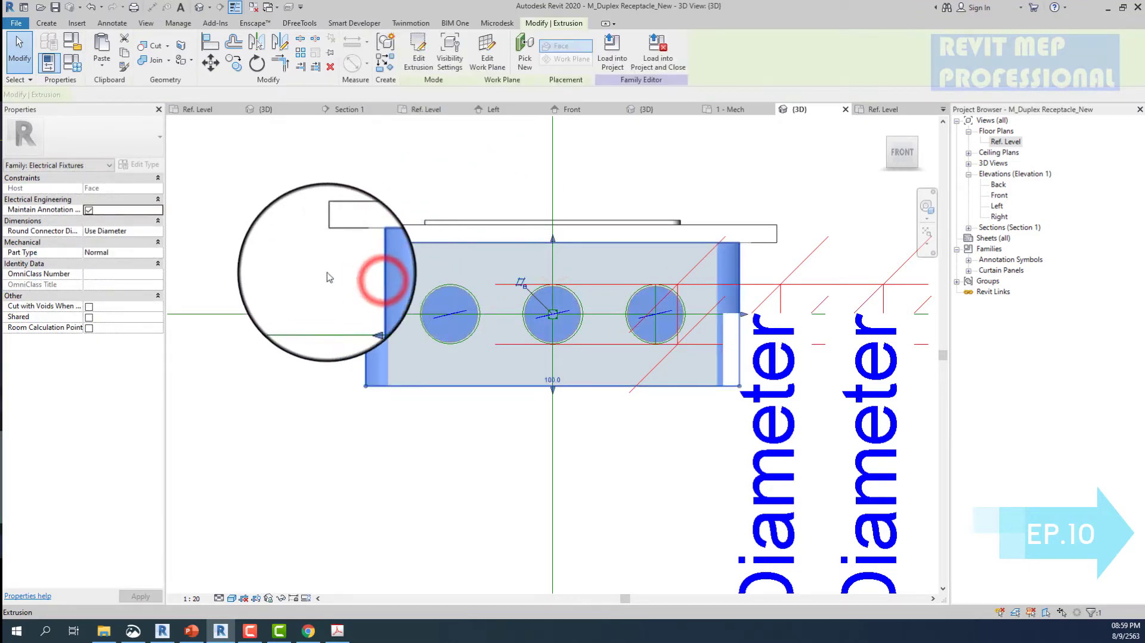
left_click(132, 242)
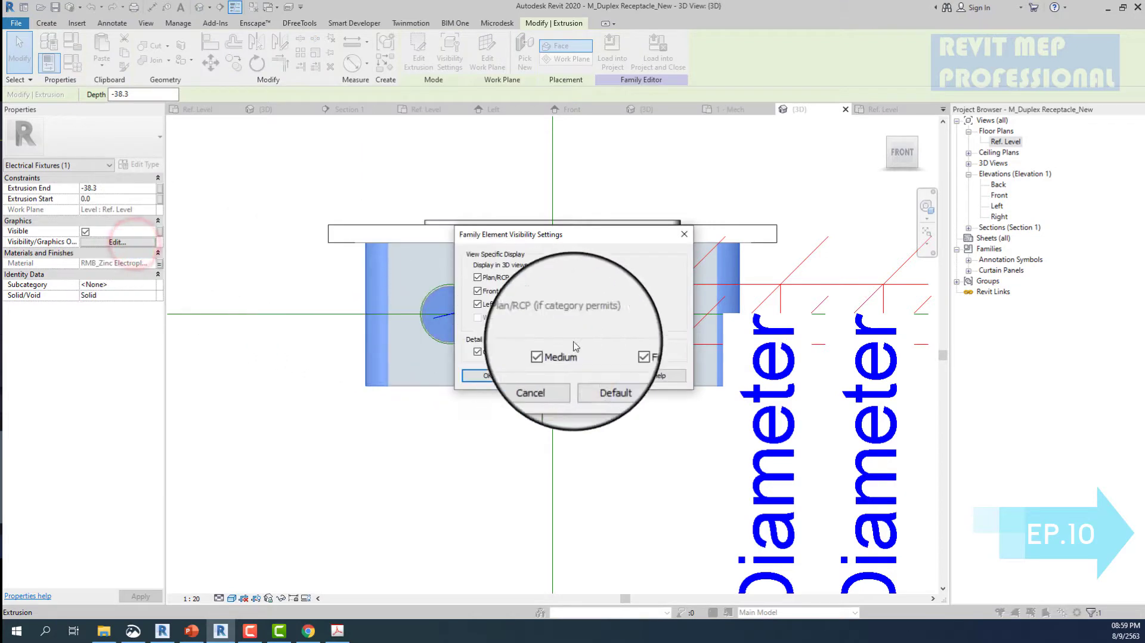
left_click(609, 351)
left_click(486, 375)
left_click(417, 474)
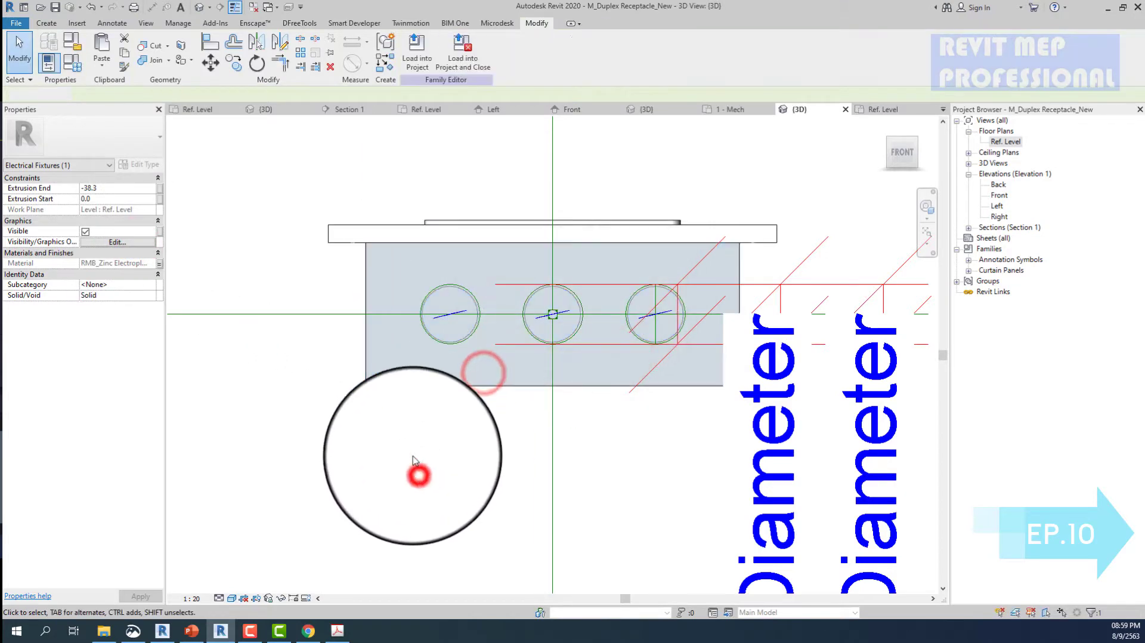
scroll(416, 465, "down", 3)
middle_click_drag(416, 468, 811, 436, "shift")
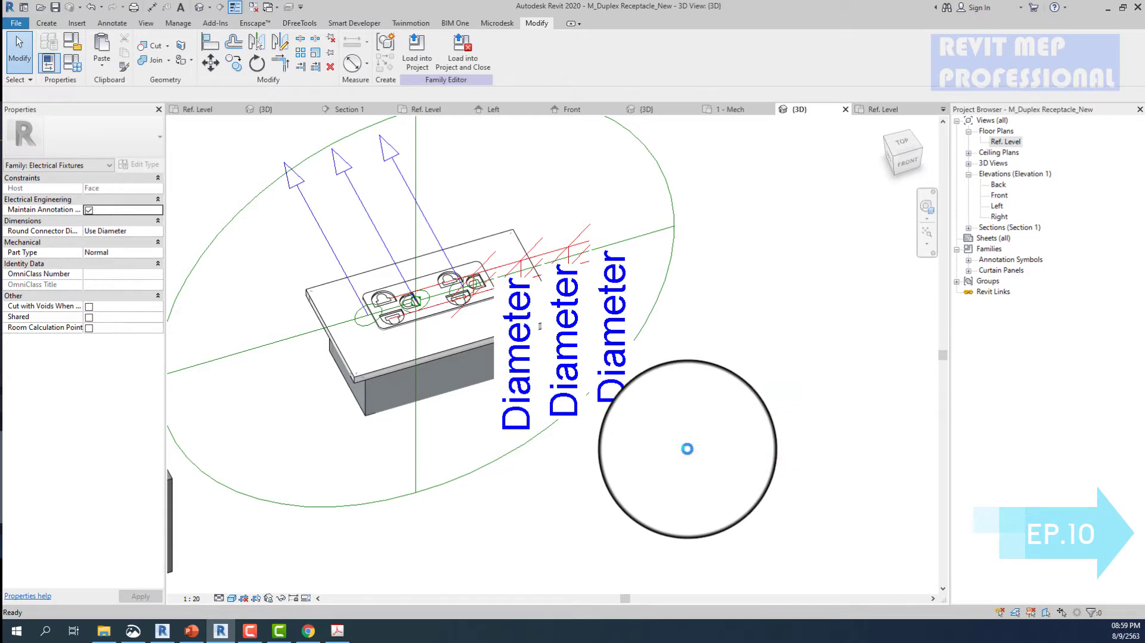
- Load the edited receptacle family into the open project
scroll(651, 395, "down", 4)
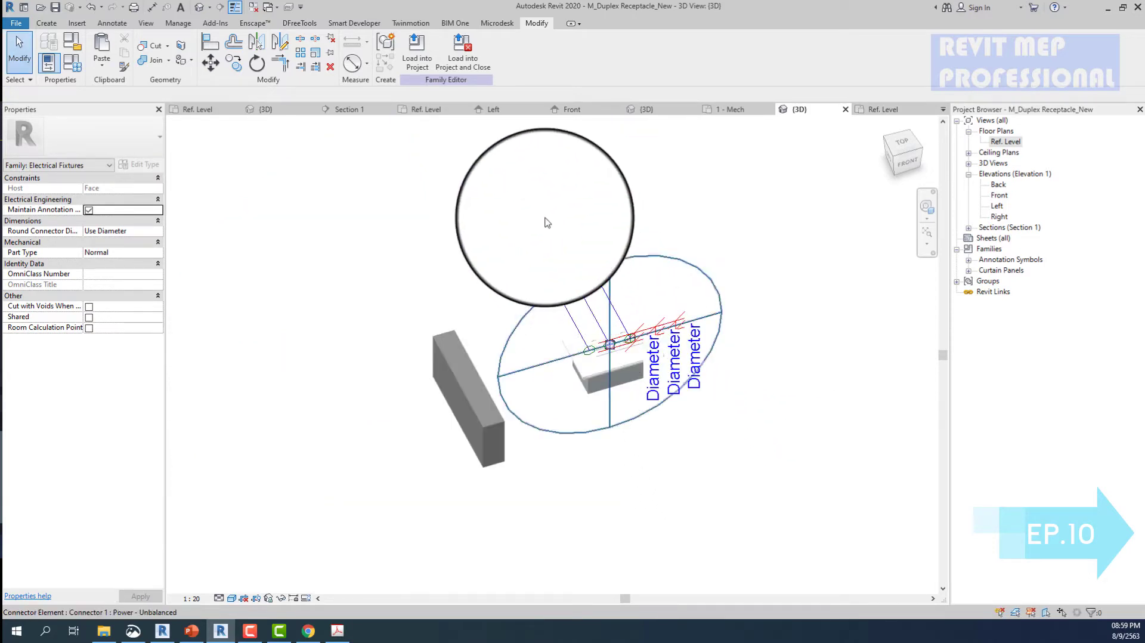
left_click(537, 202)
left_click(416, 54)
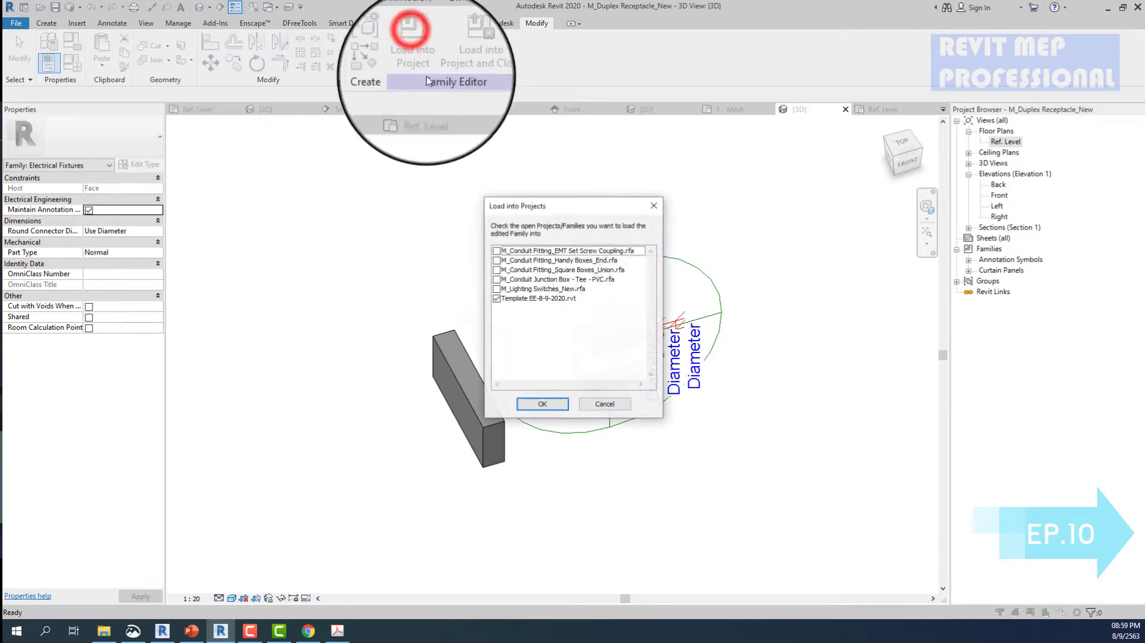
left_click(544, 405)
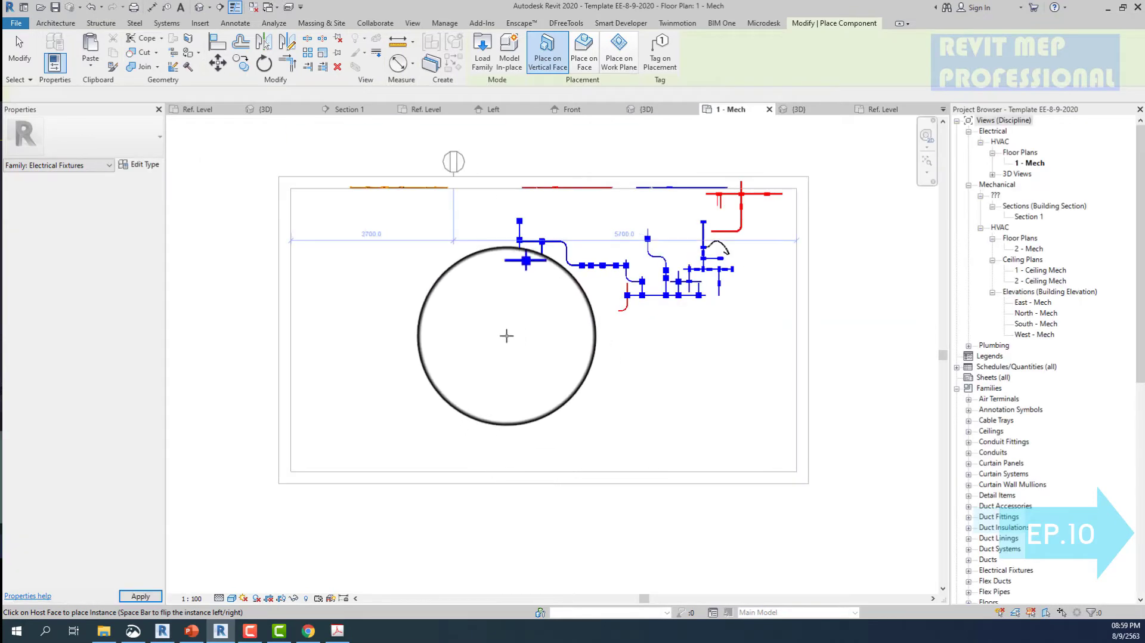
scroll(457, 248, "up", 3)
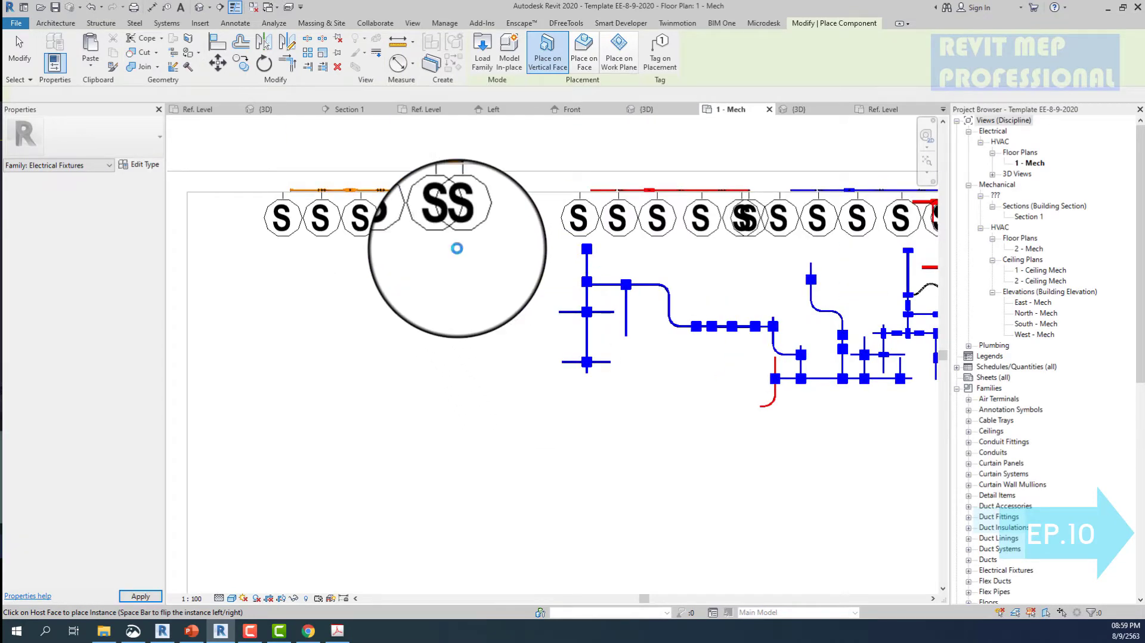
scroll(457, 248, "down", 6)
scroll(461, 378, "up", 4)
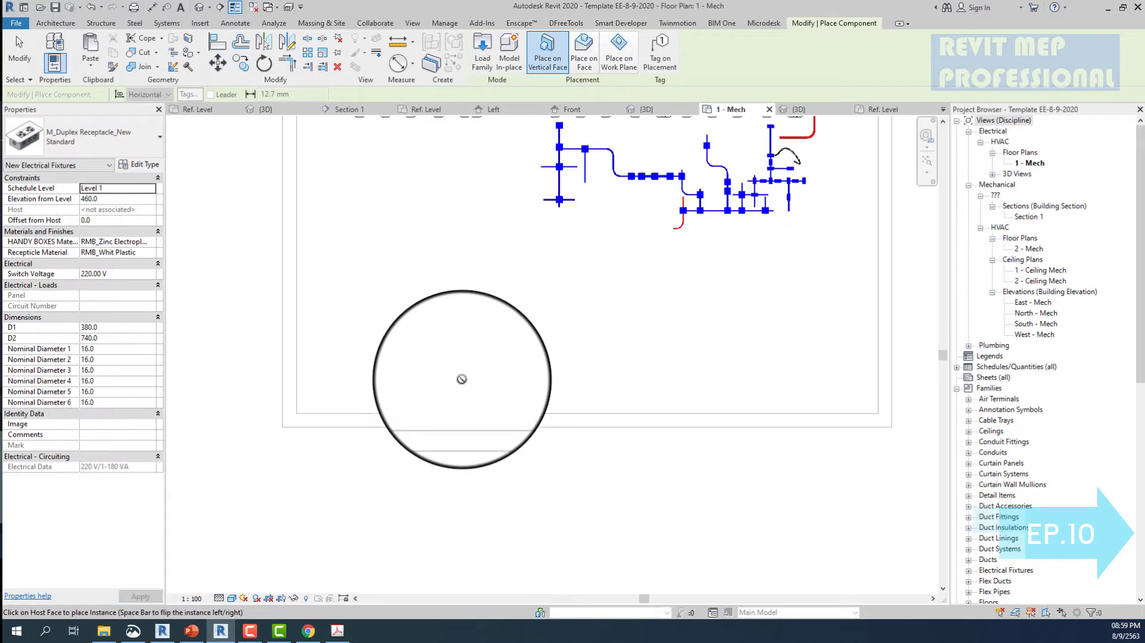
scroll(461, 379, "up", 2)
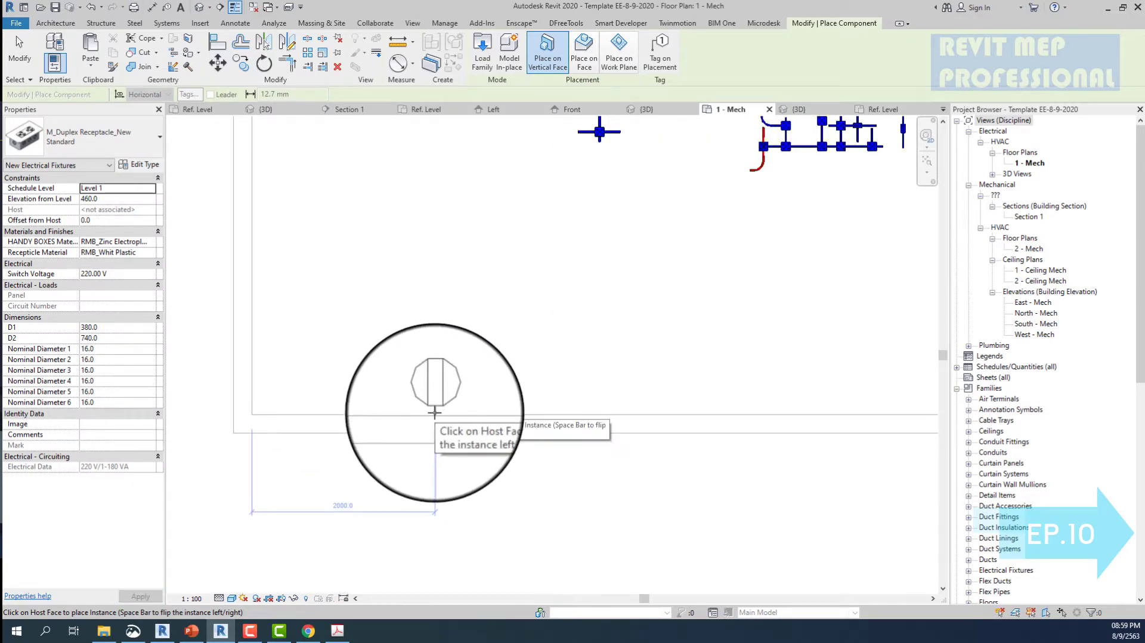
- Place six duplex receptacles along the bottom and left walls
left_click(438, 412)
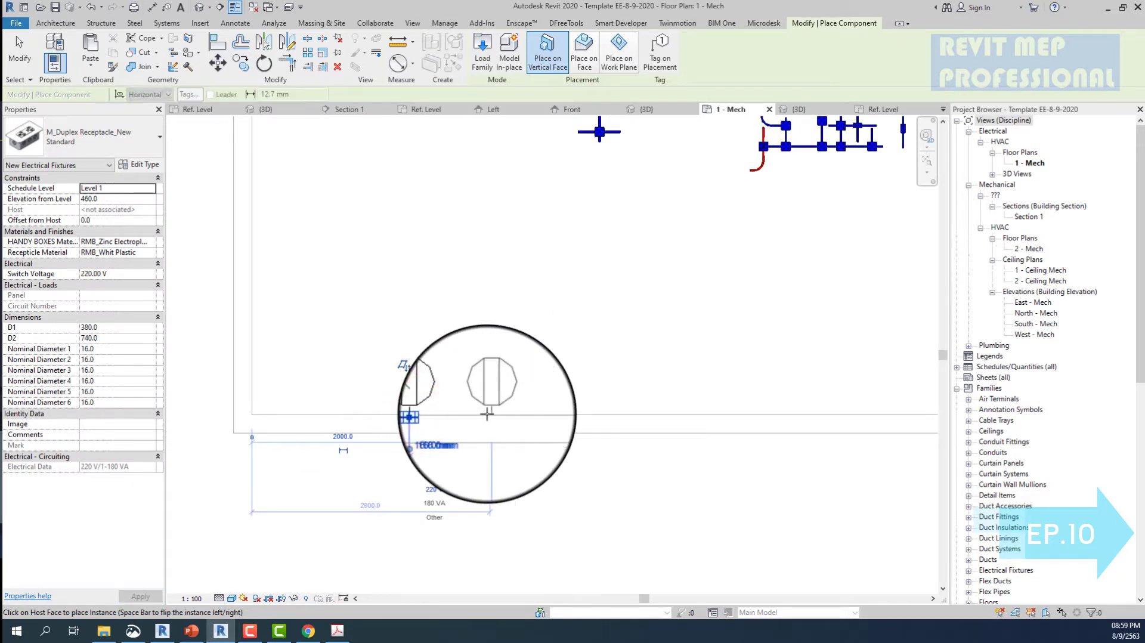
left_click(487, 413)
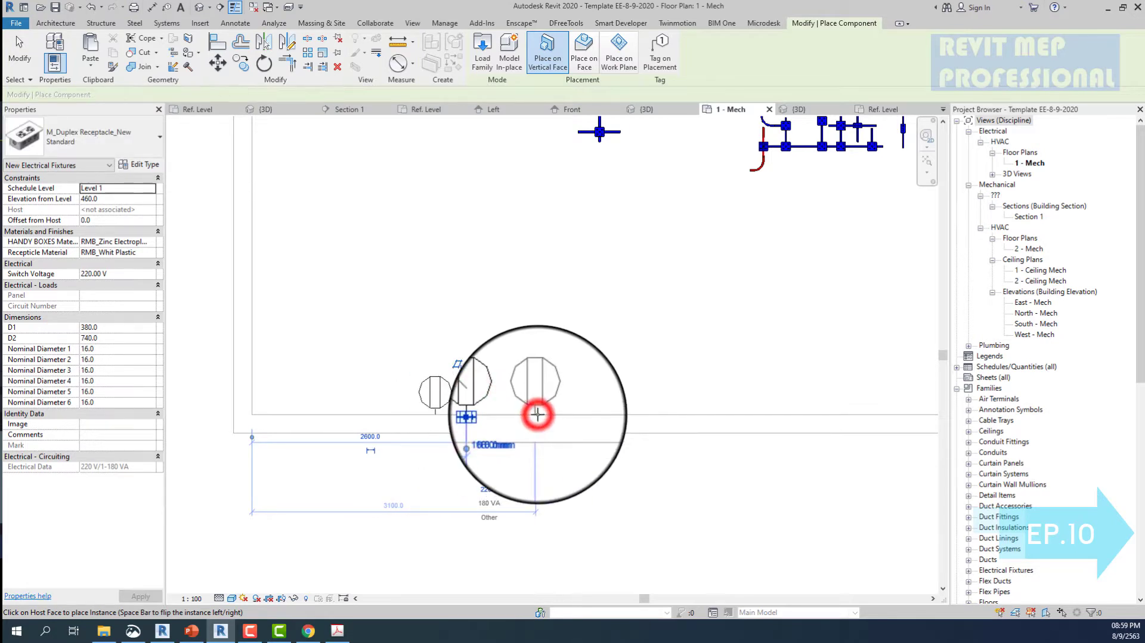
left_click(537, 413)
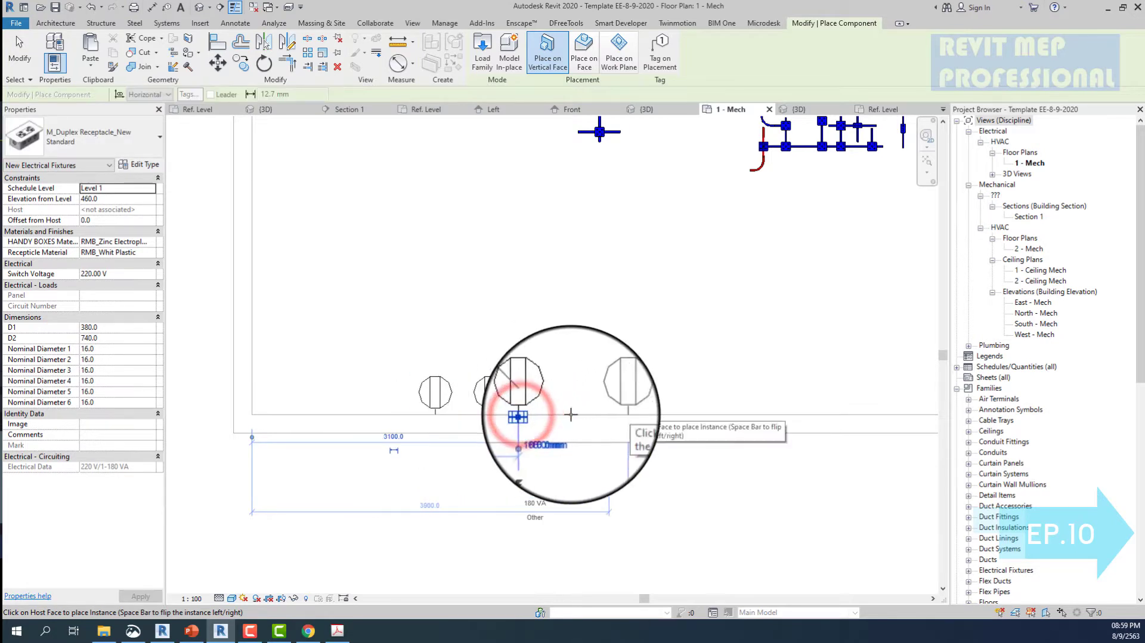
left_click(636, 415)
left_click(253, 283)
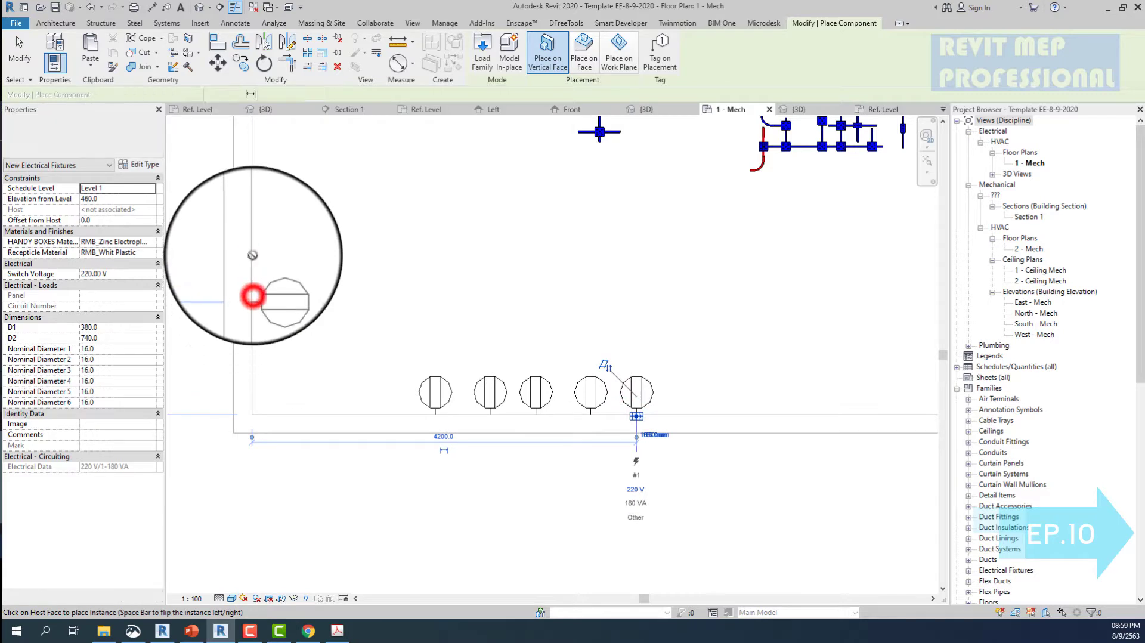
left_click(250, 167)
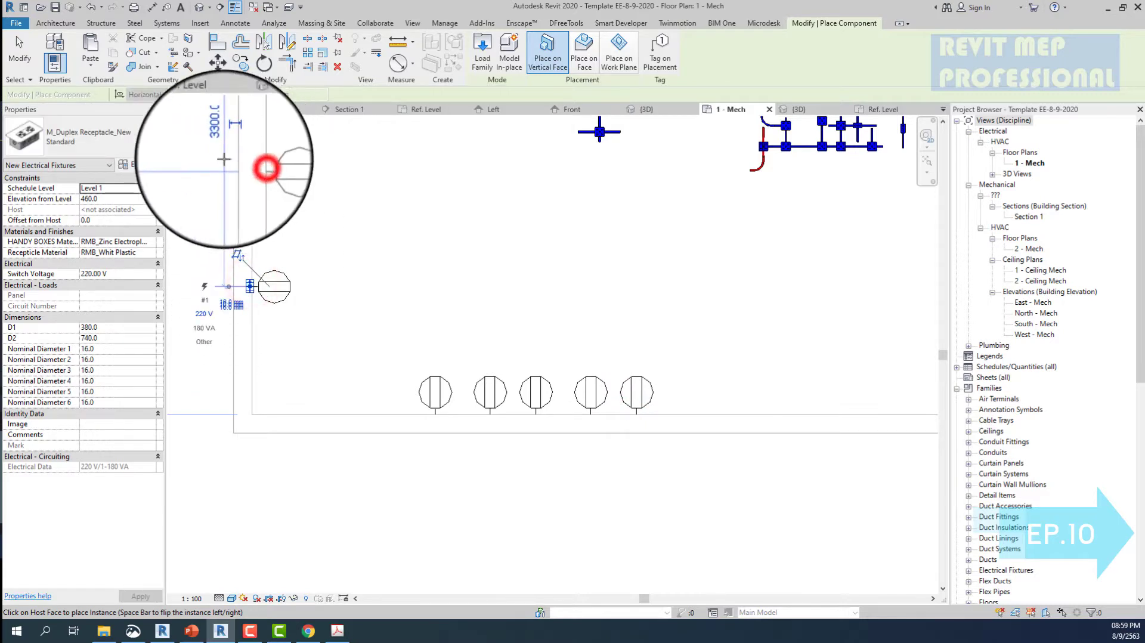
- Place four M_Duplex Receptacle_New GFCI receptacles along the bottom wall and check them in 3D
left_click(124, 138)
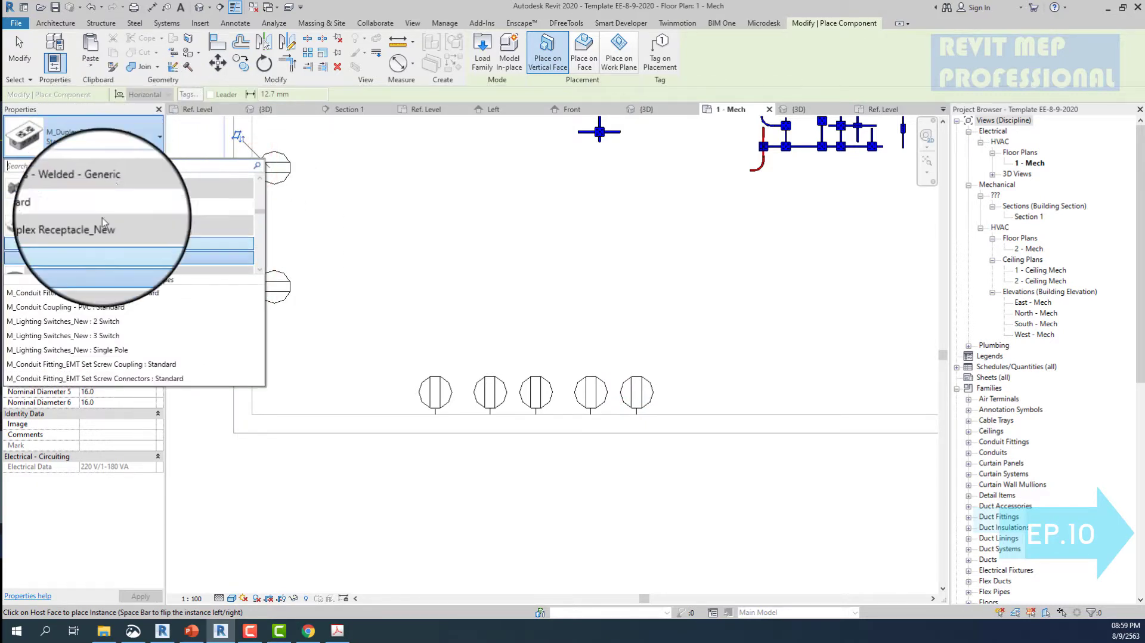
left_click(94, 249)
scroll(351, 388, "down", 1)
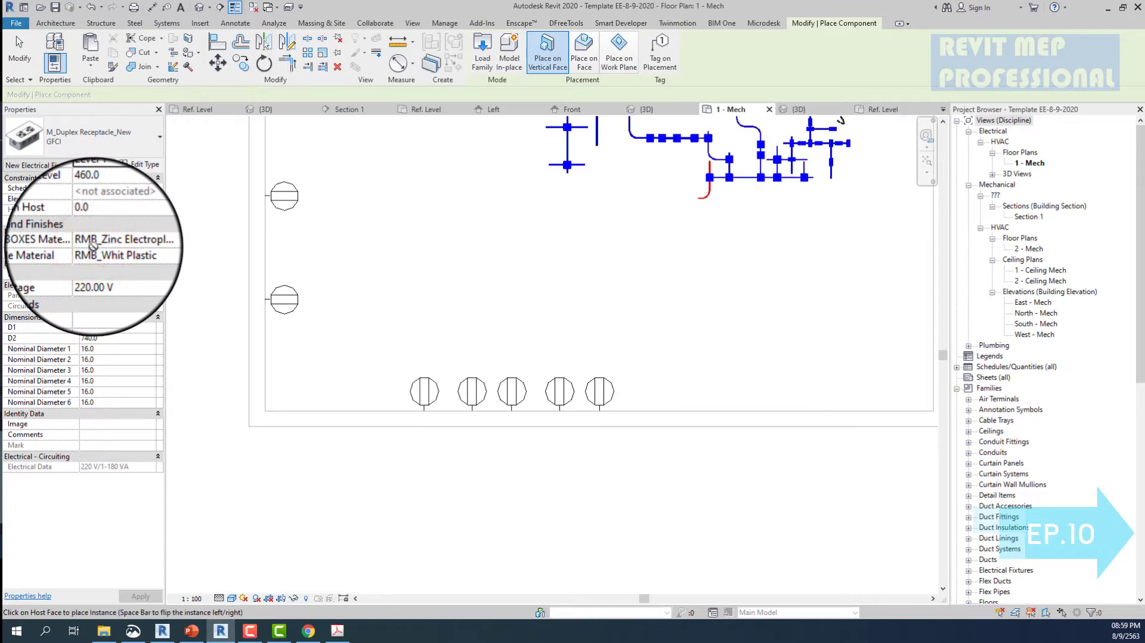
scroll(763, 406, "up", 2)
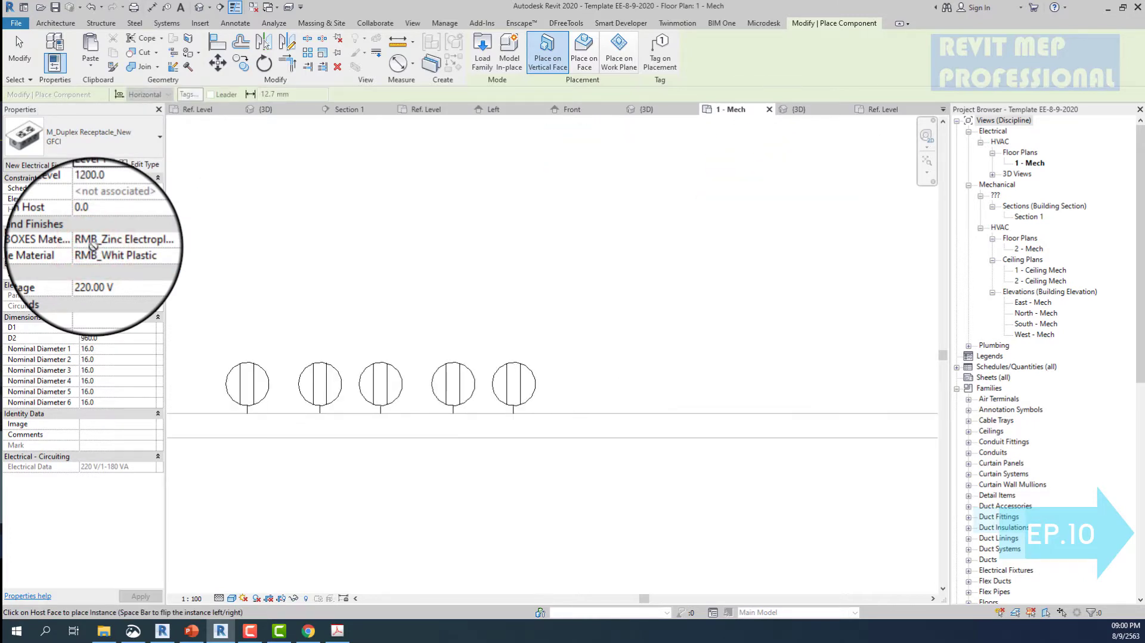
left_click(647, 413)
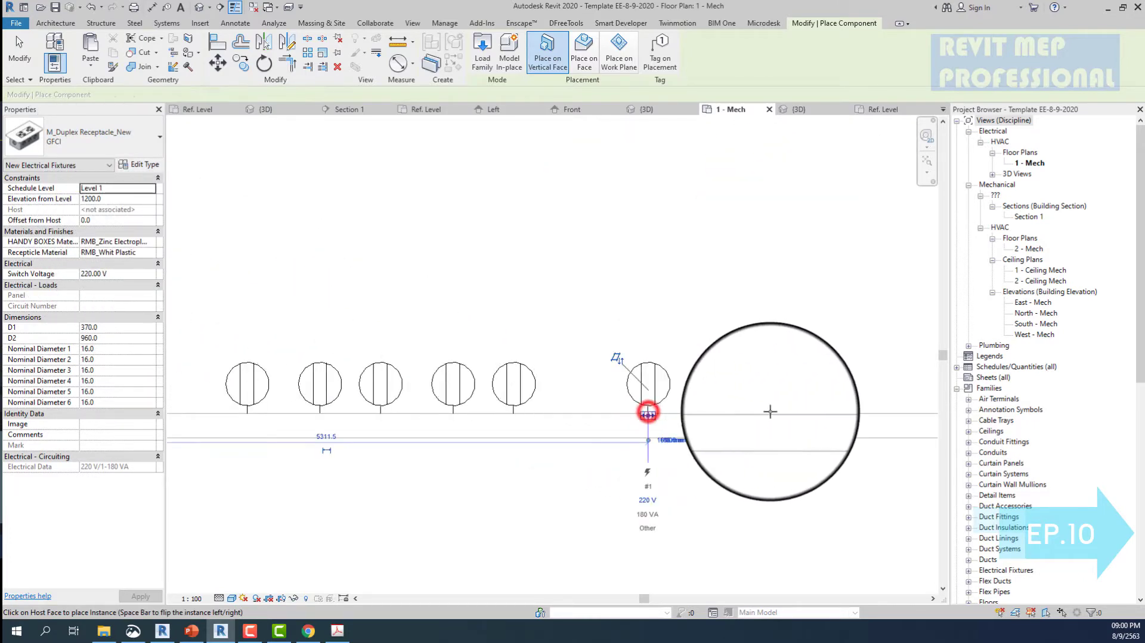
left_click(694, 413)
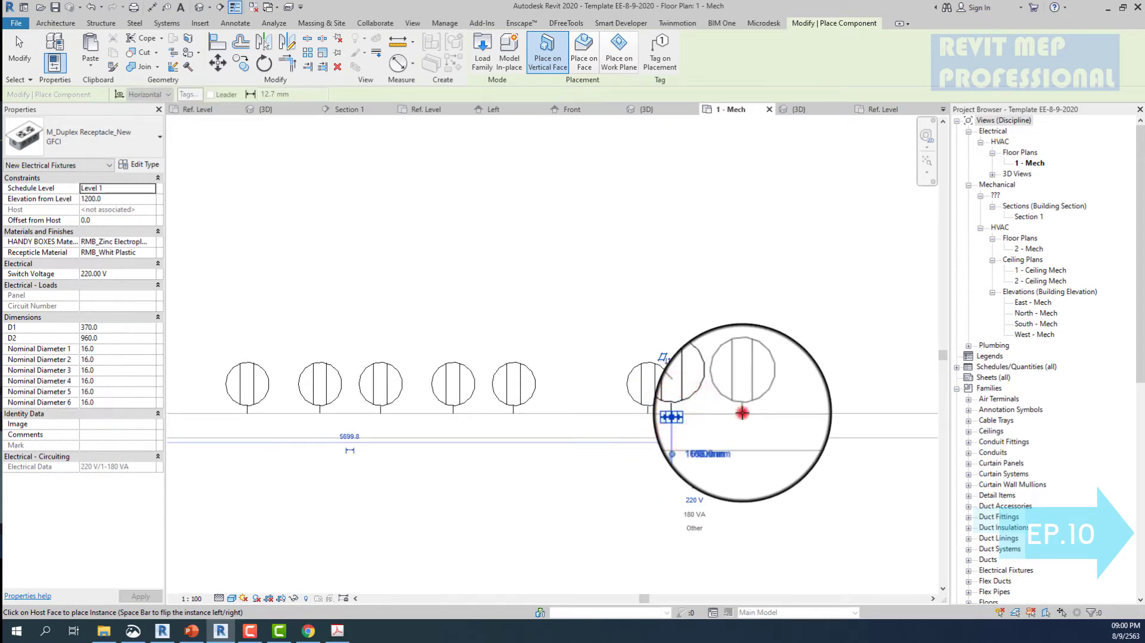
left_click(742, 413)
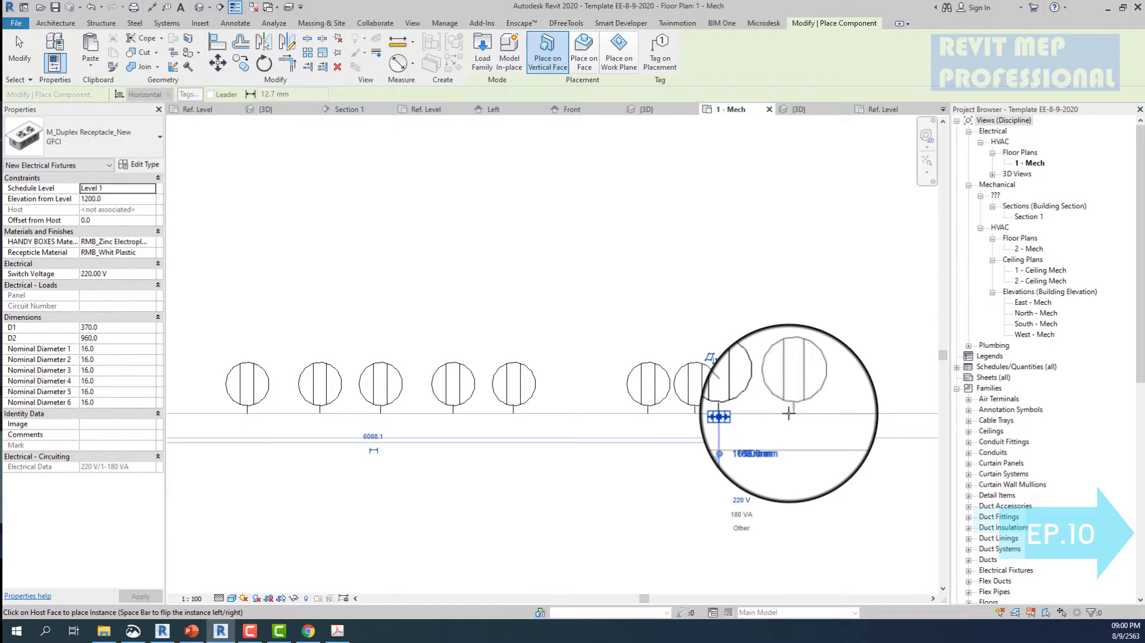
left_click(788, 412)
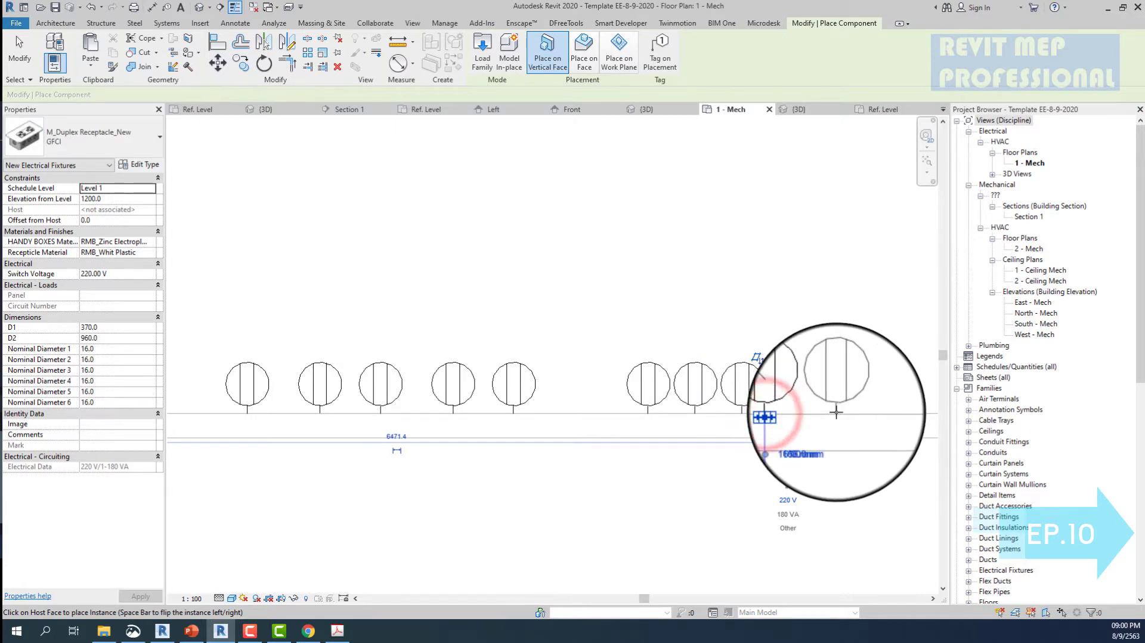
left_click(200, 7)
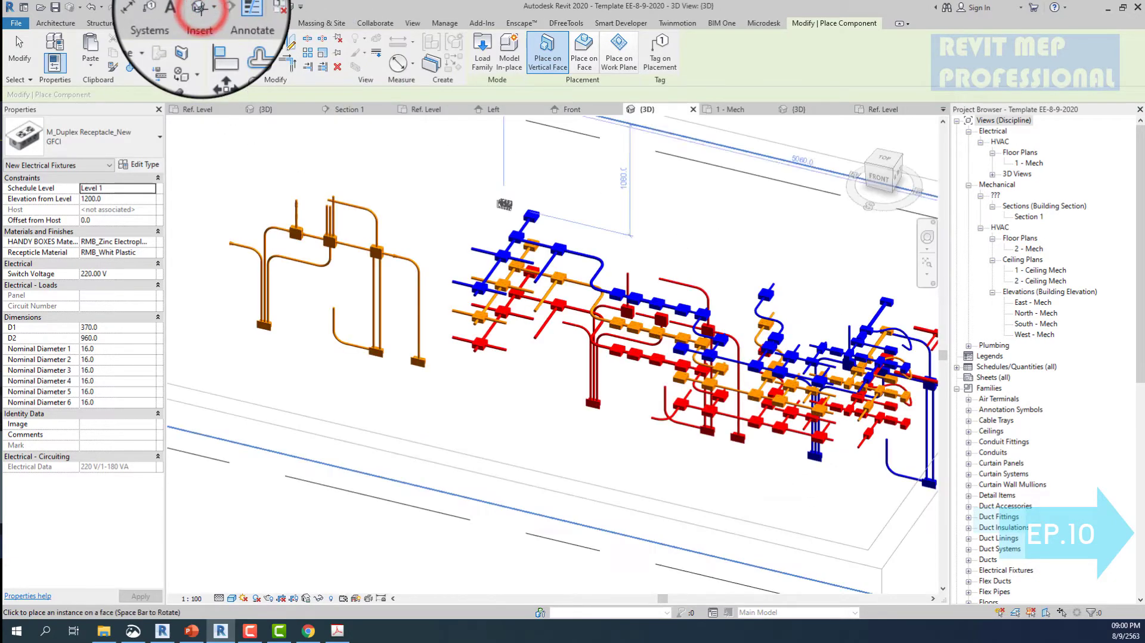
- Stop placing receptacles and close the lighting switches family document
middle_click_drag(197, 415, 358, 388, "shift")
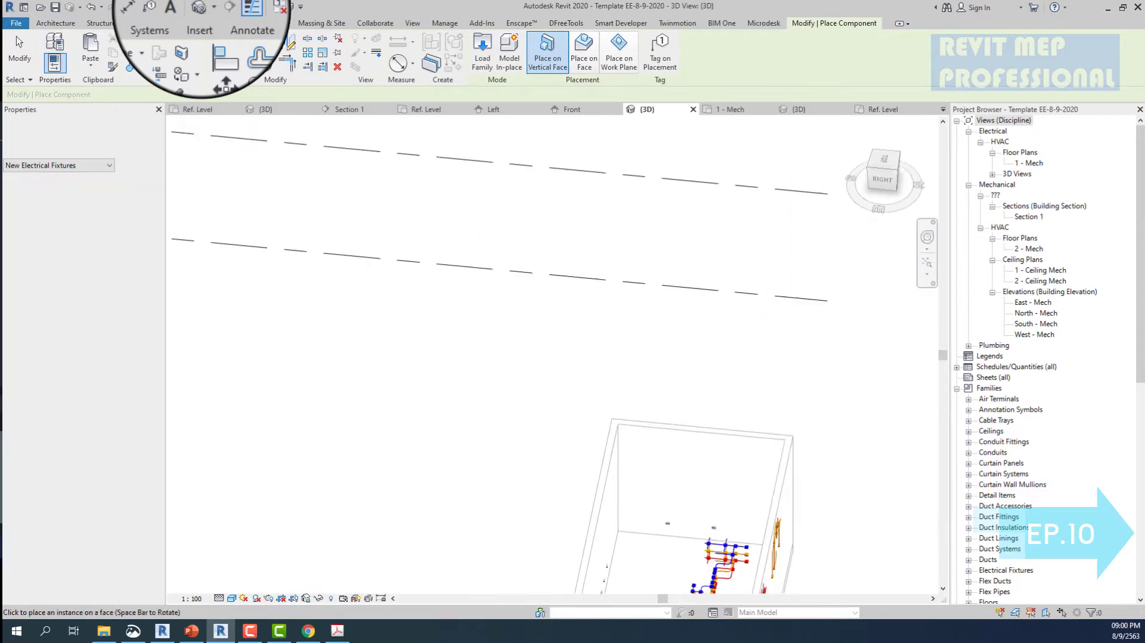
scroll(620, 453, "up", 5)
key("Escape")
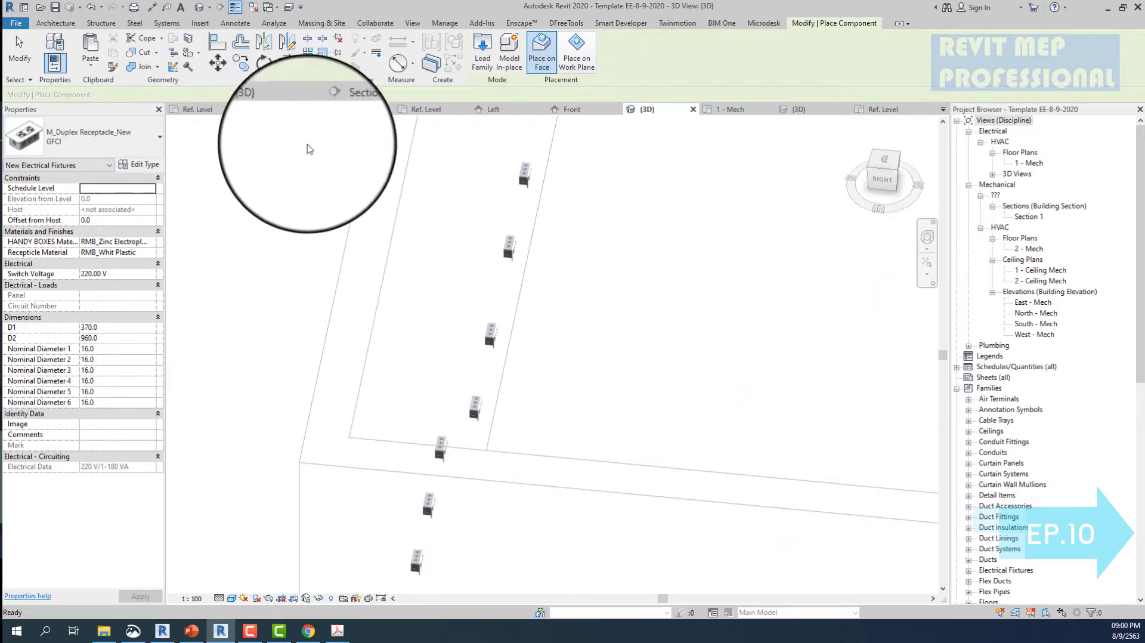
scroll(482, 370, "up", 5)
left_click(482, 369)
scroll(393, 288, "down", 3)
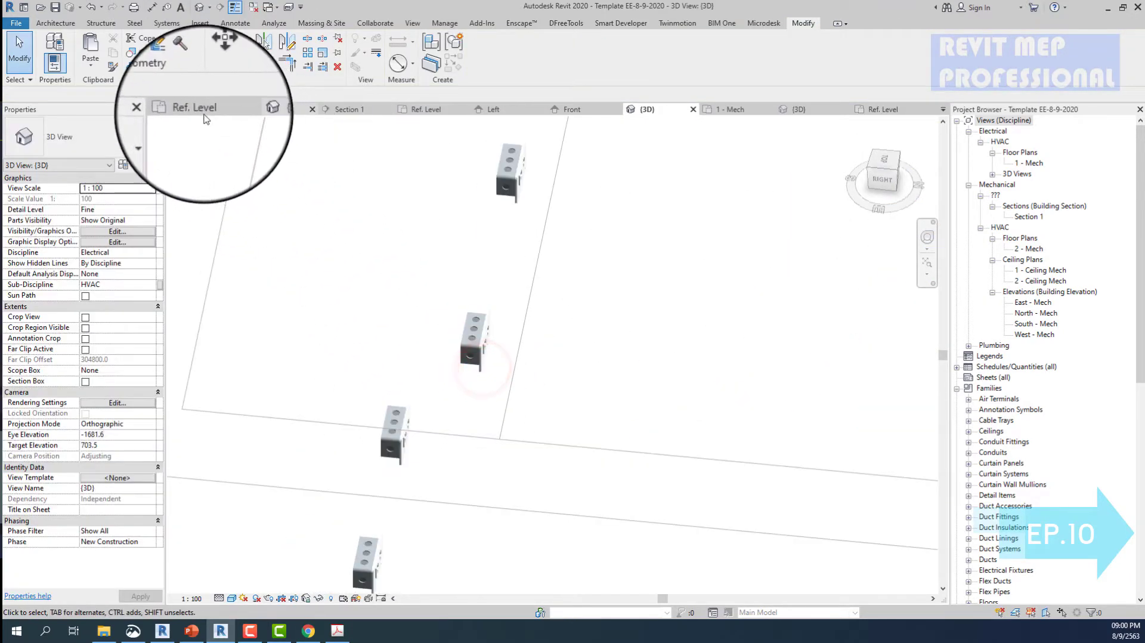
left_click(204, 114)
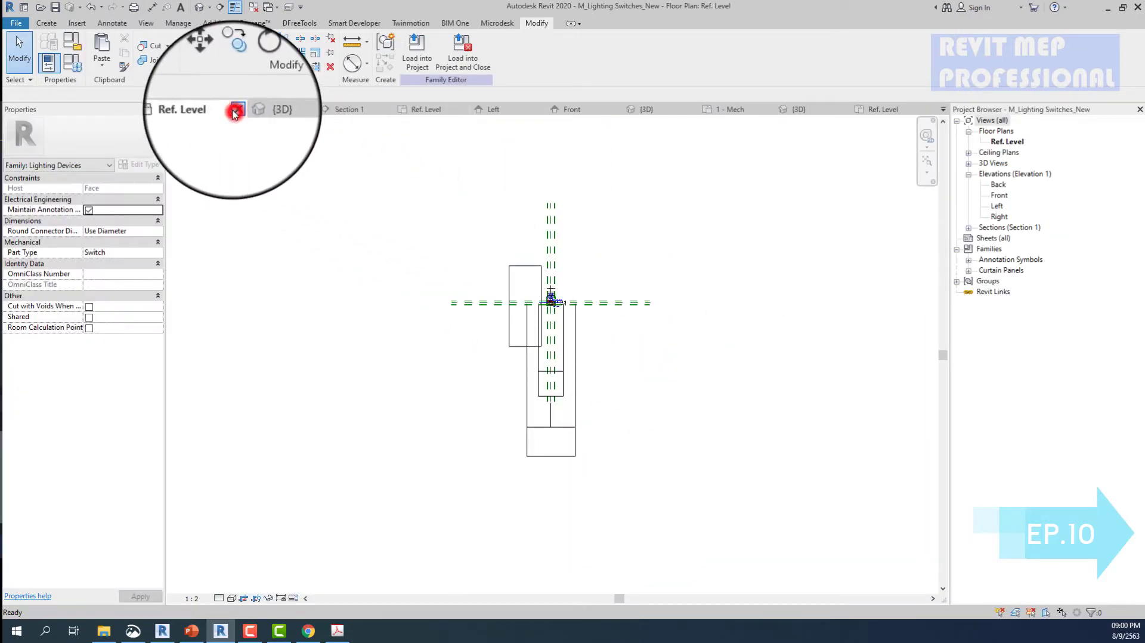
left_click(233, 112)
left_click(709, 309)
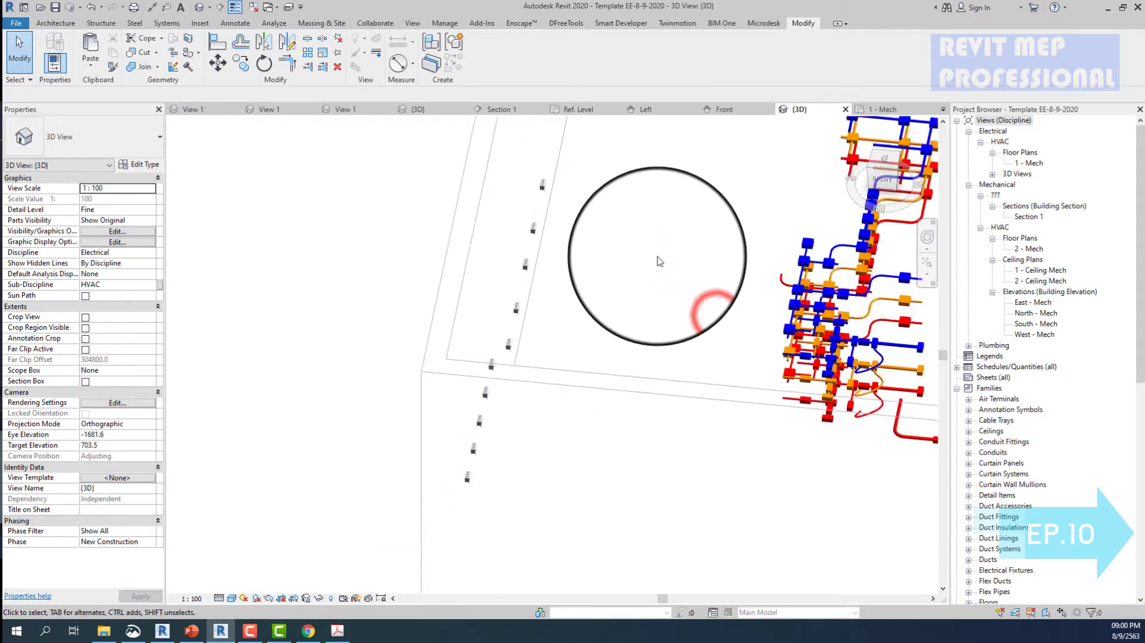
- Review the Section 1 and 1 - Mech views zoomed to fit
left_click(514, 111)
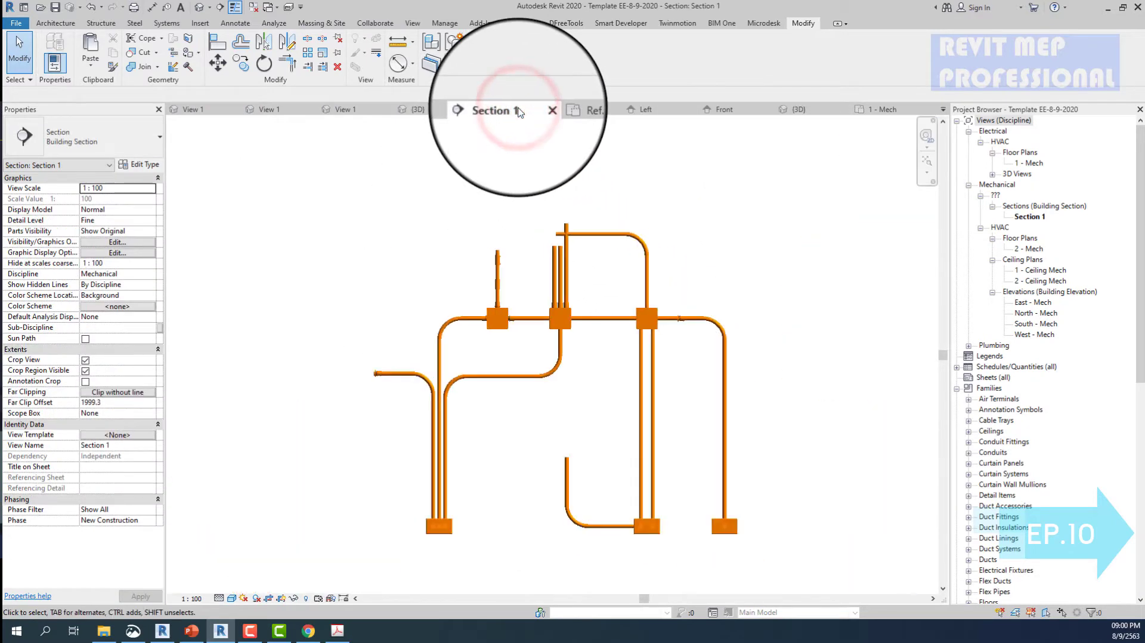
key("z")
key("f")
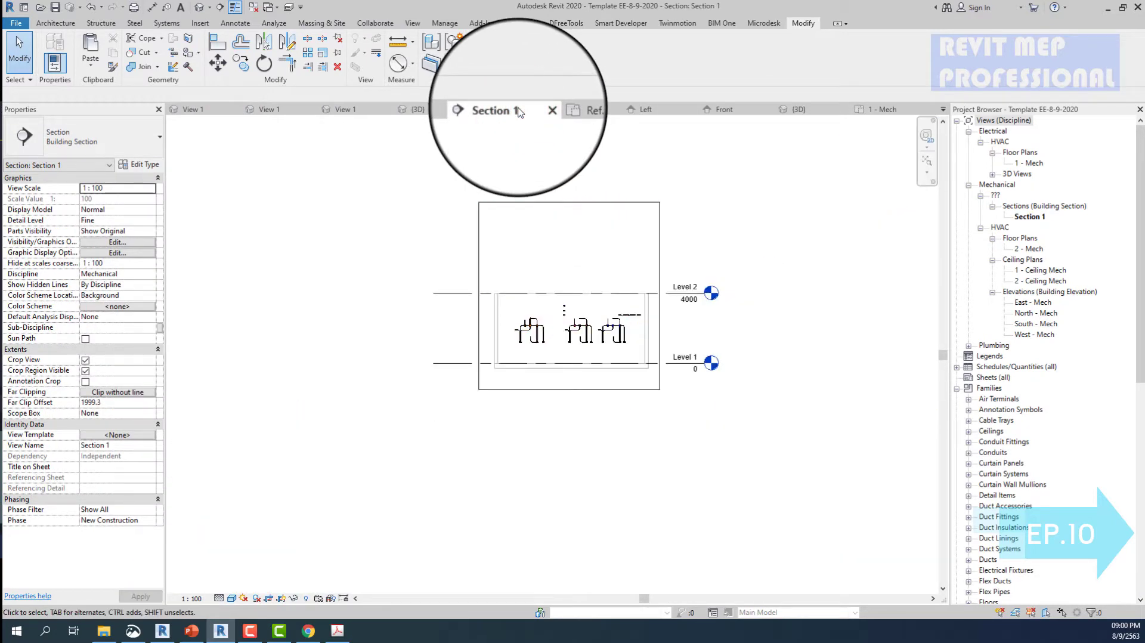
left_click(885, 112)
key("z")
key("f")
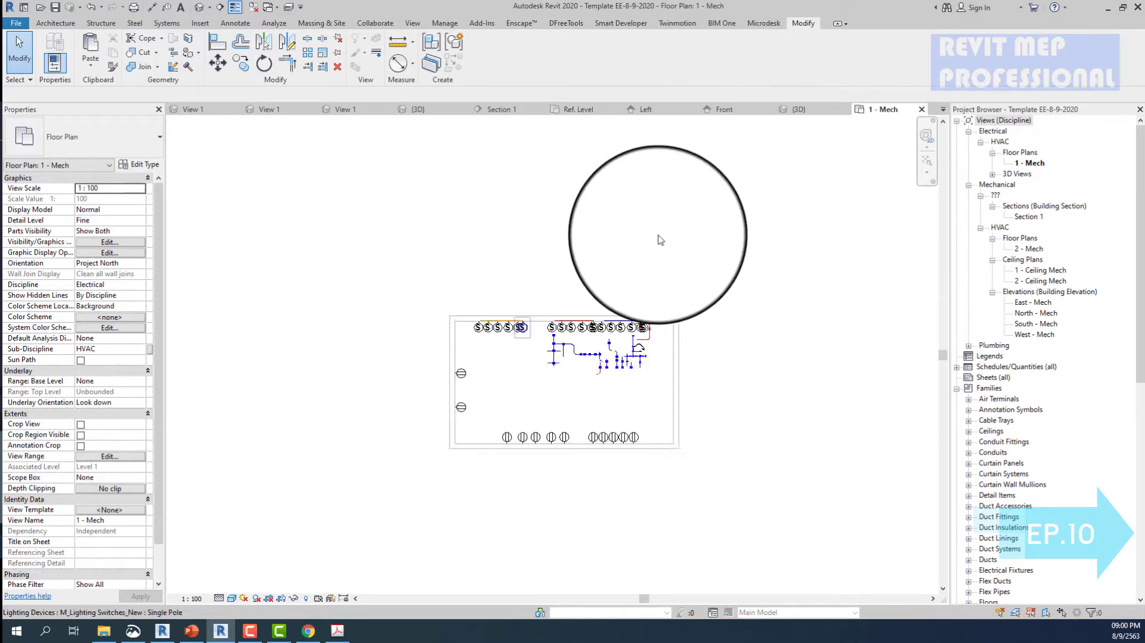
left_click(627, 250)
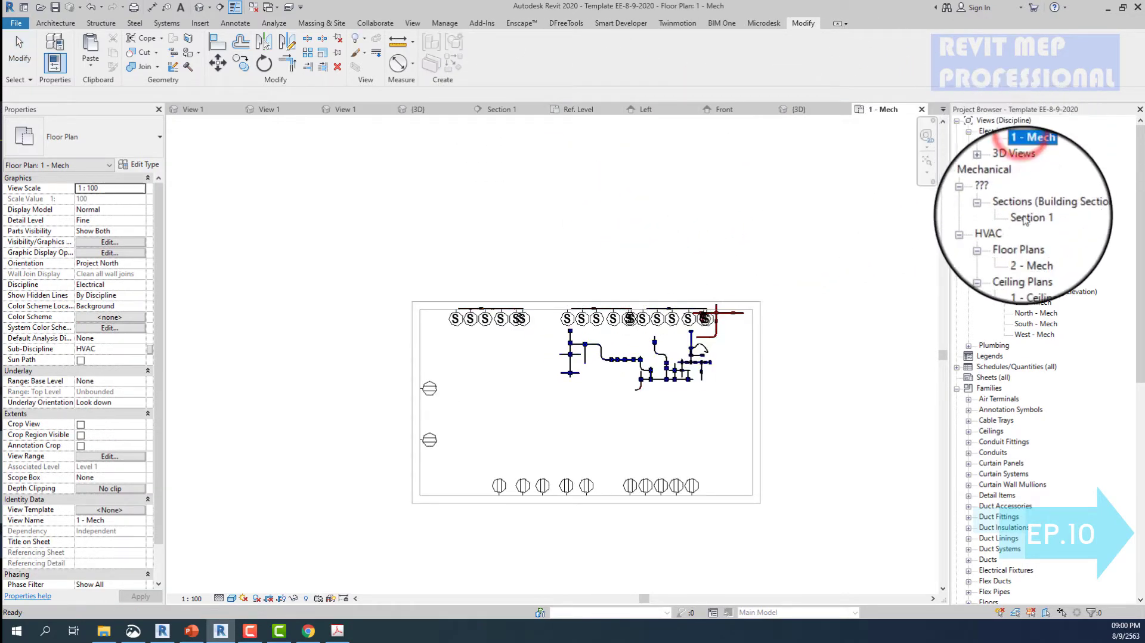
- Check the 2 - Mech, Ceiling and Section views, then open the 1 - Mech floor plan
left_click(1028, 216)
left_click(1031, 249)
double_click(1031, 250)
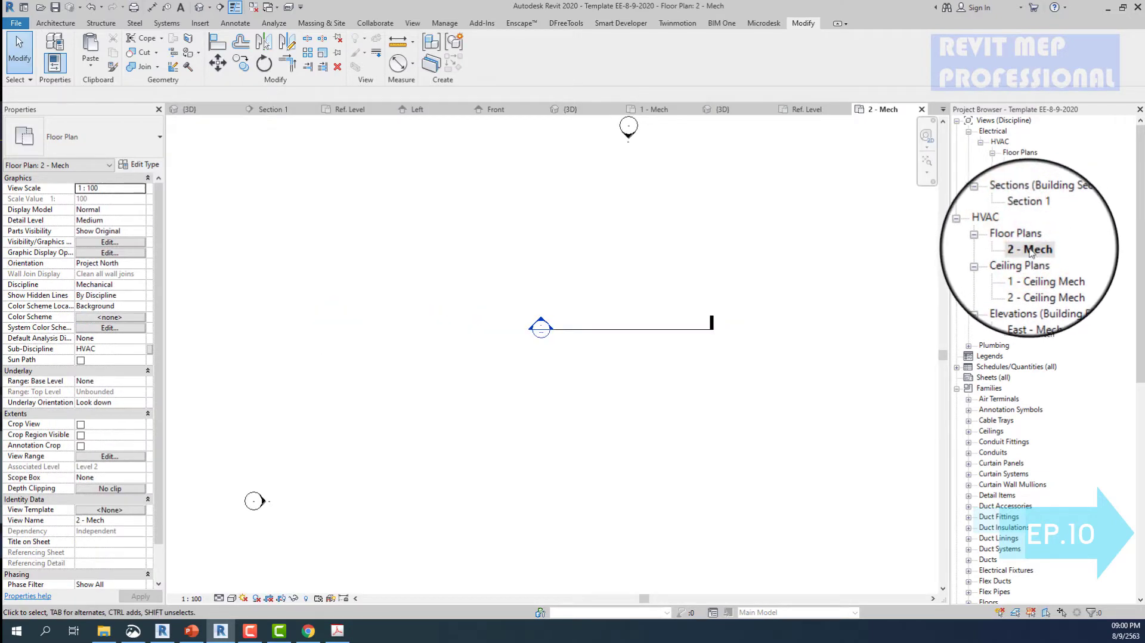
left_click(1025, 271)
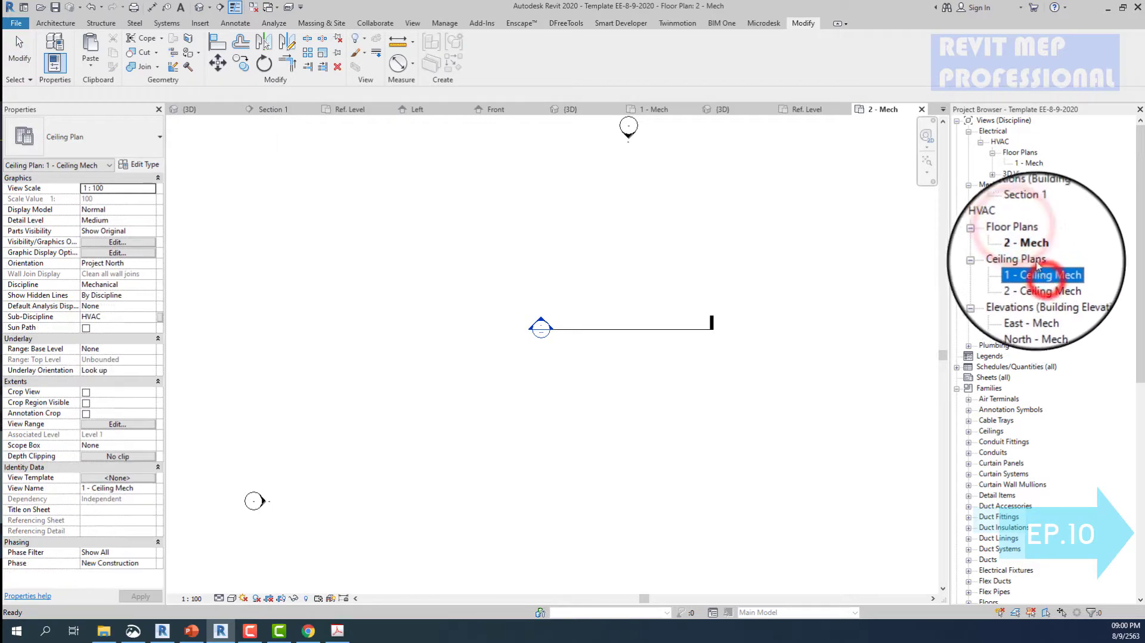
left_click(1017, 205)
left_click(992, 173)
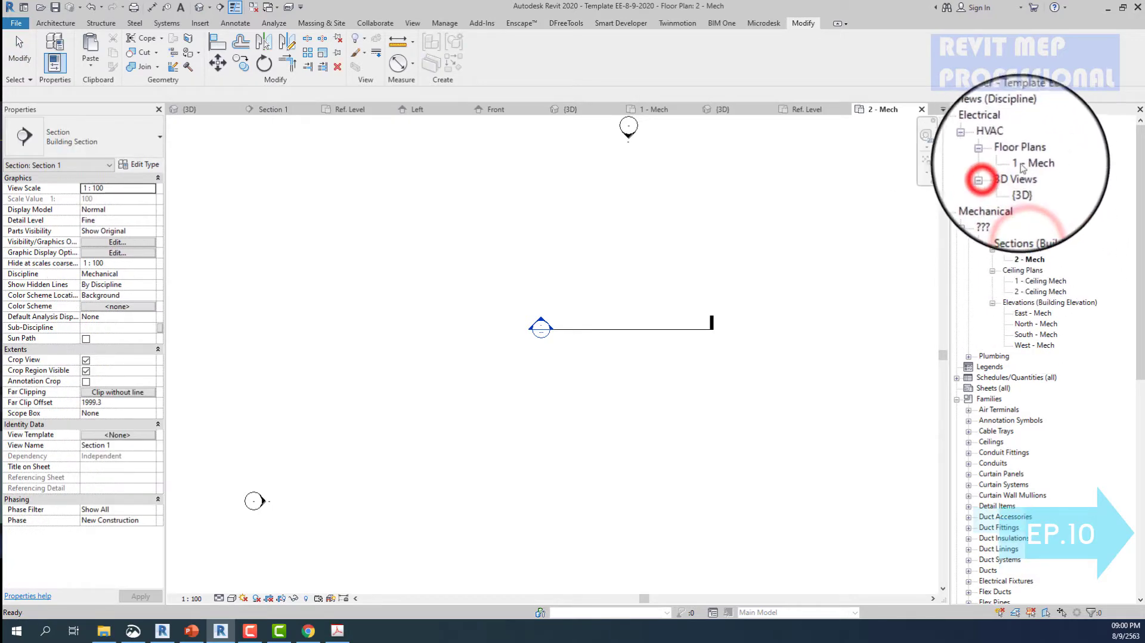
double_click(1030, 163)
scroll(592, 256, "up", 3)
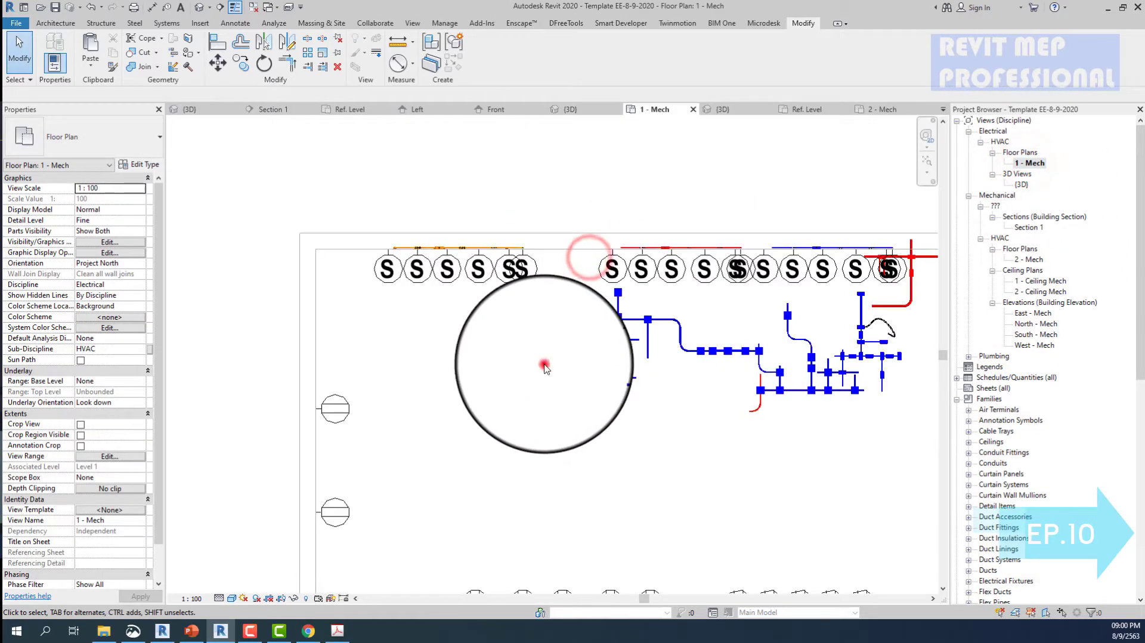
left_click(197, 598)
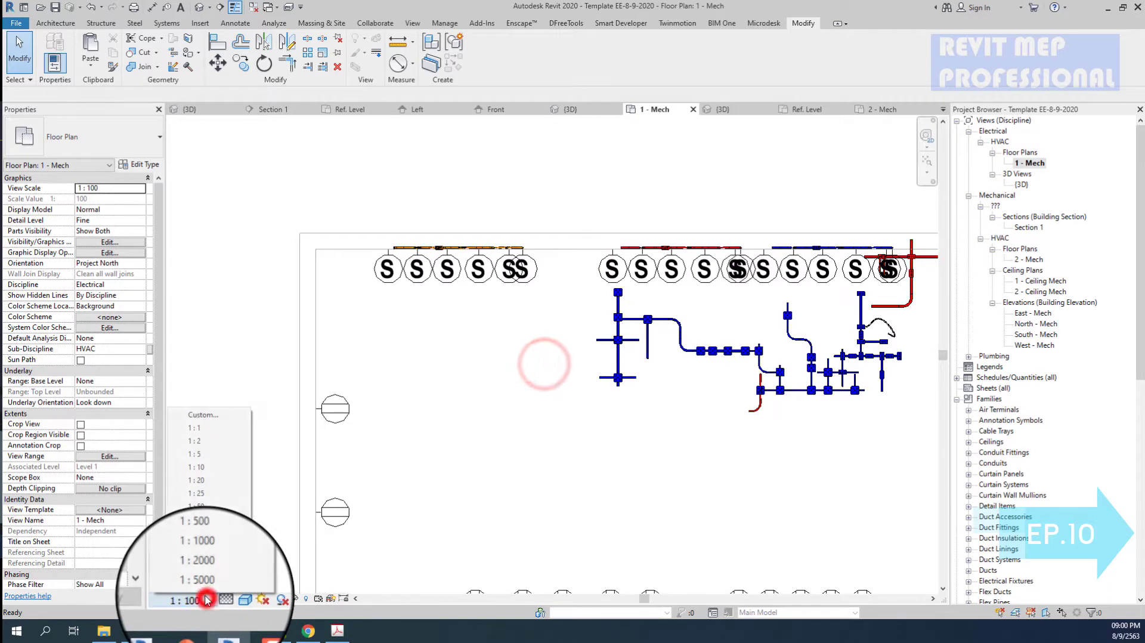
left_click(213, 506)
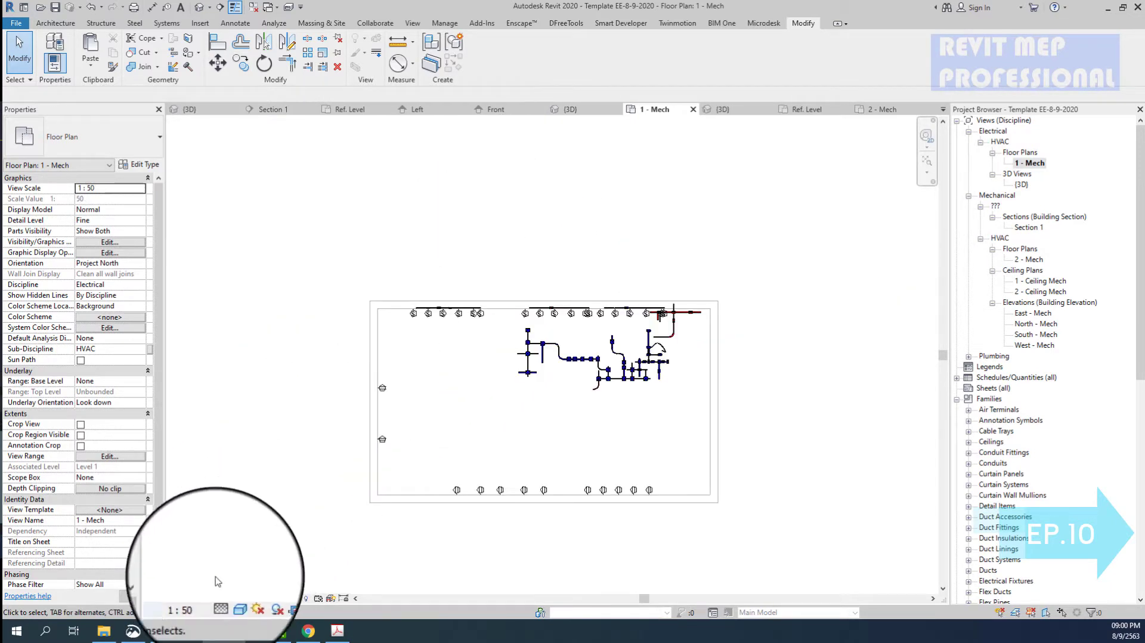
left_click(191, 598)
left_click(204, 518)
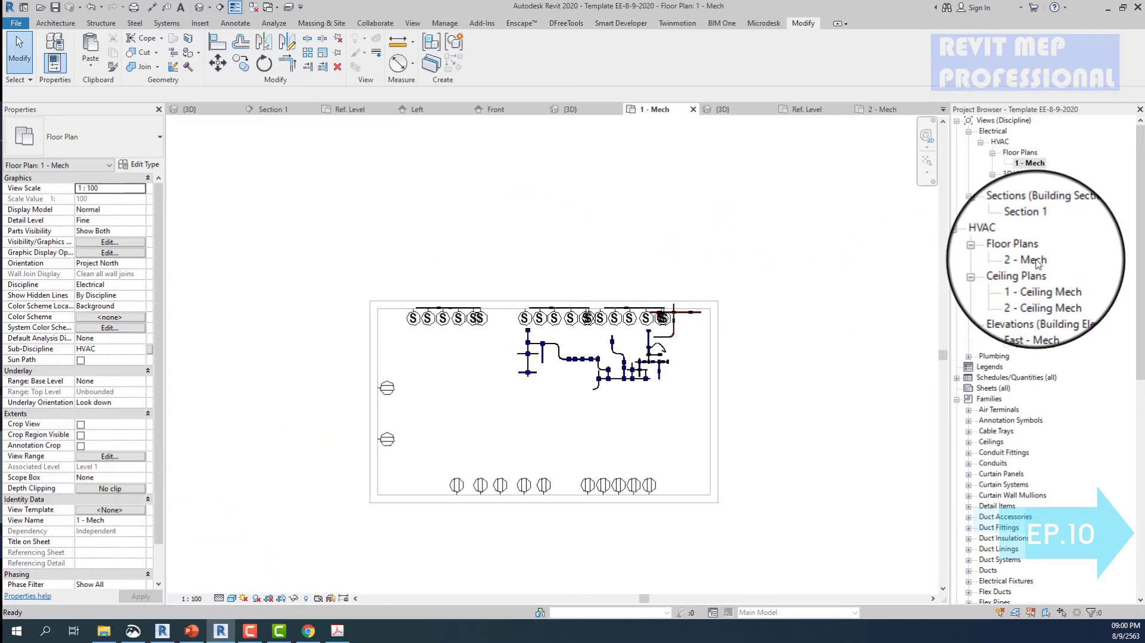
double_click(1034, 260)
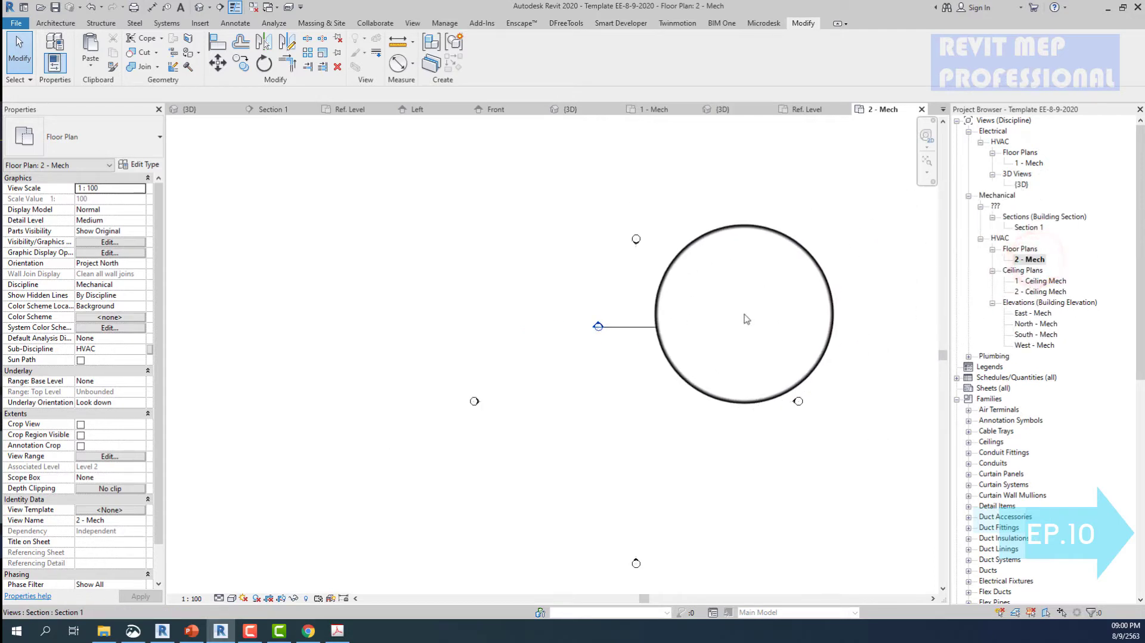
left_click(660, 333)
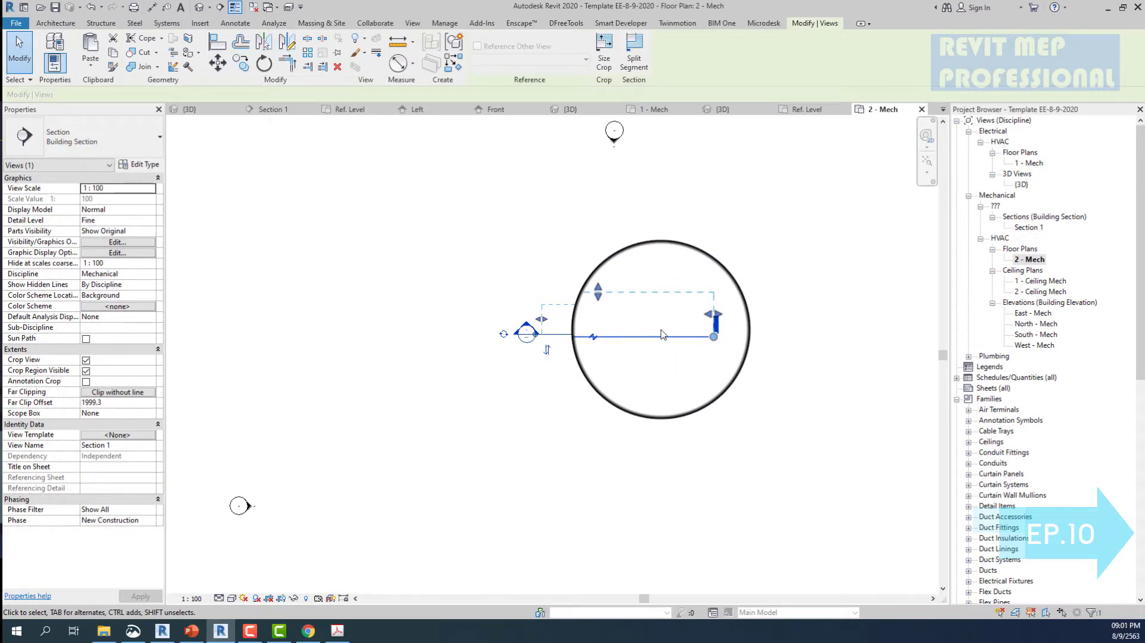
double_click(1031, 164)
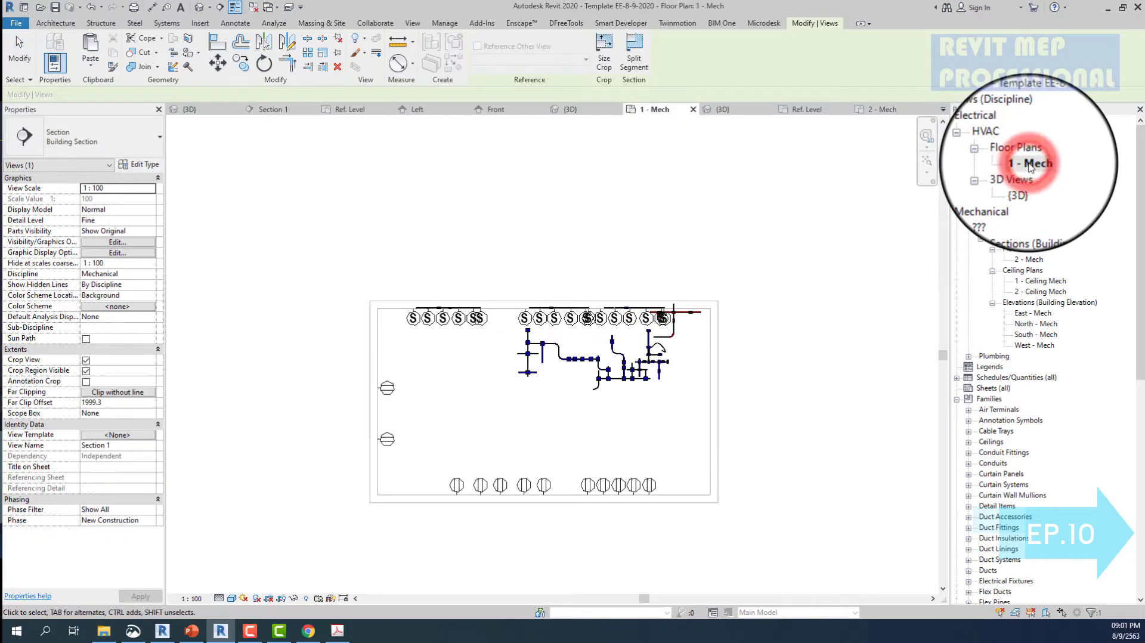
left_click(474, 263)
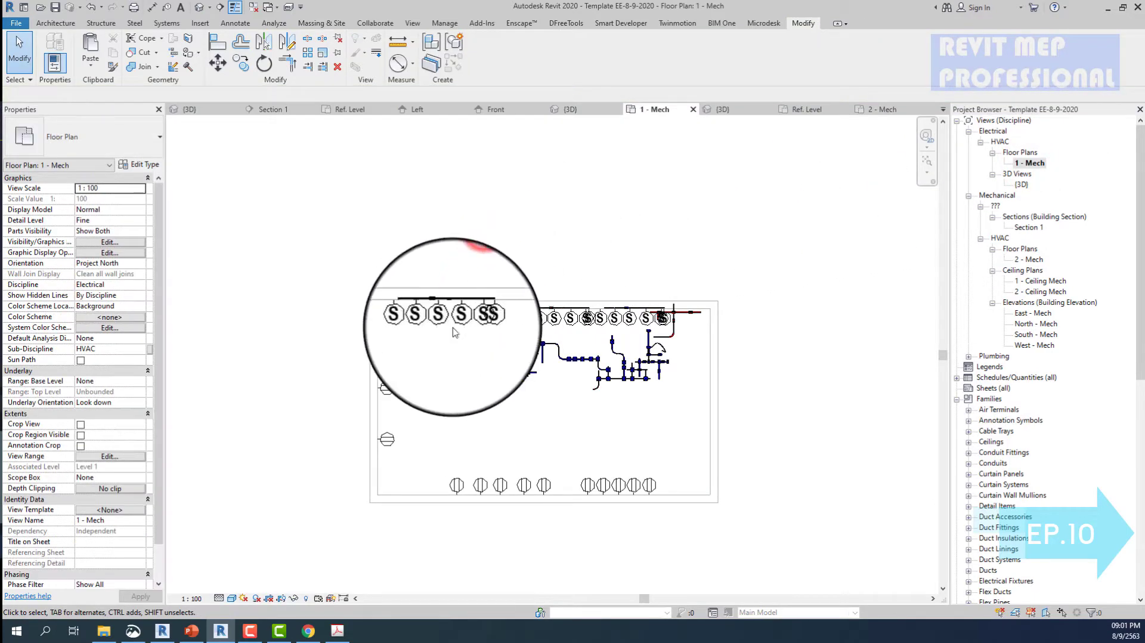
left_click(444, 353)
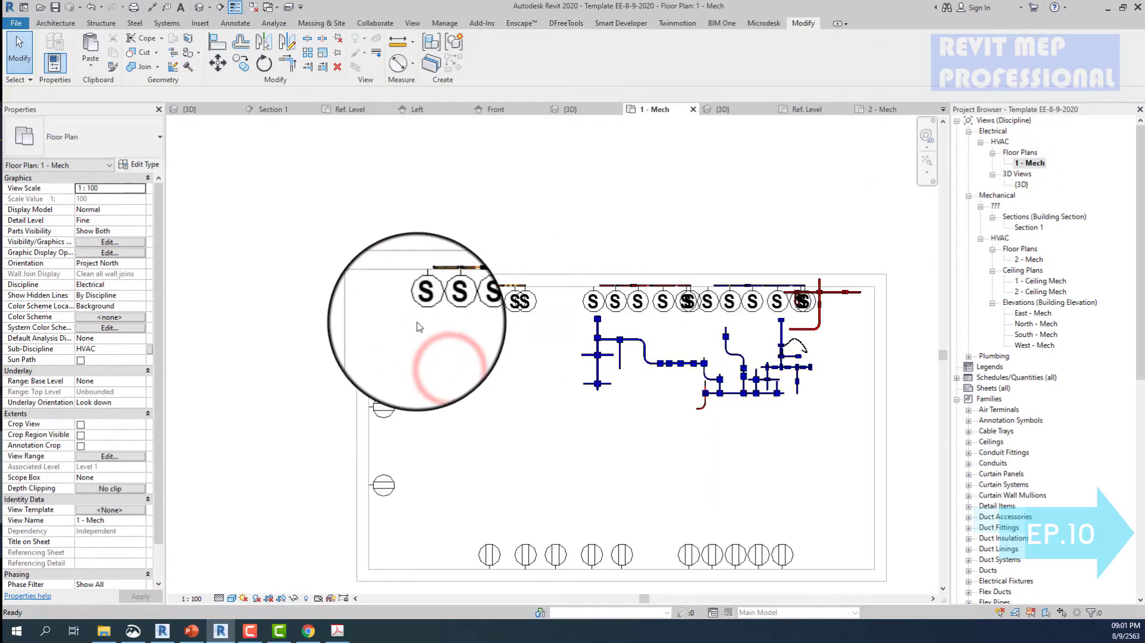
key("v")
key("v")
- Review the annotation categories in Visibility/Graphics, including Schedule Graphics, and accept
left_click(280, 135)
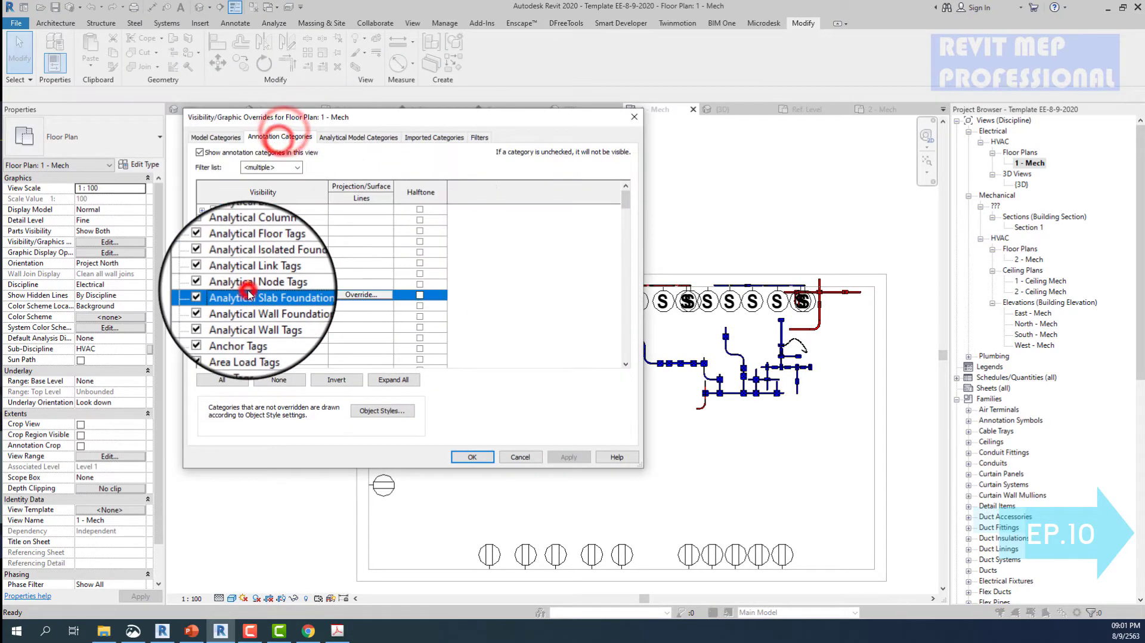
scroll(257, 281, "down", 10)
left_click(256, 295)
left_click(555, 449)
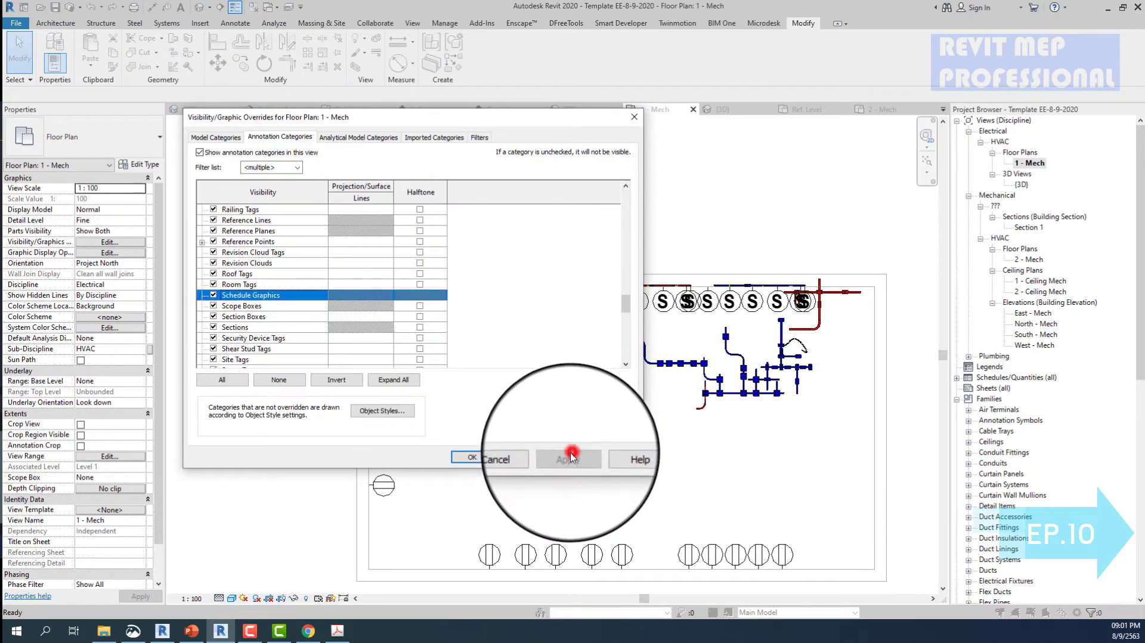
- Toggle Reveal Hidden Elements on and off twice to inspect the plan's hidden items
scroll(484, 435, "down", 1)
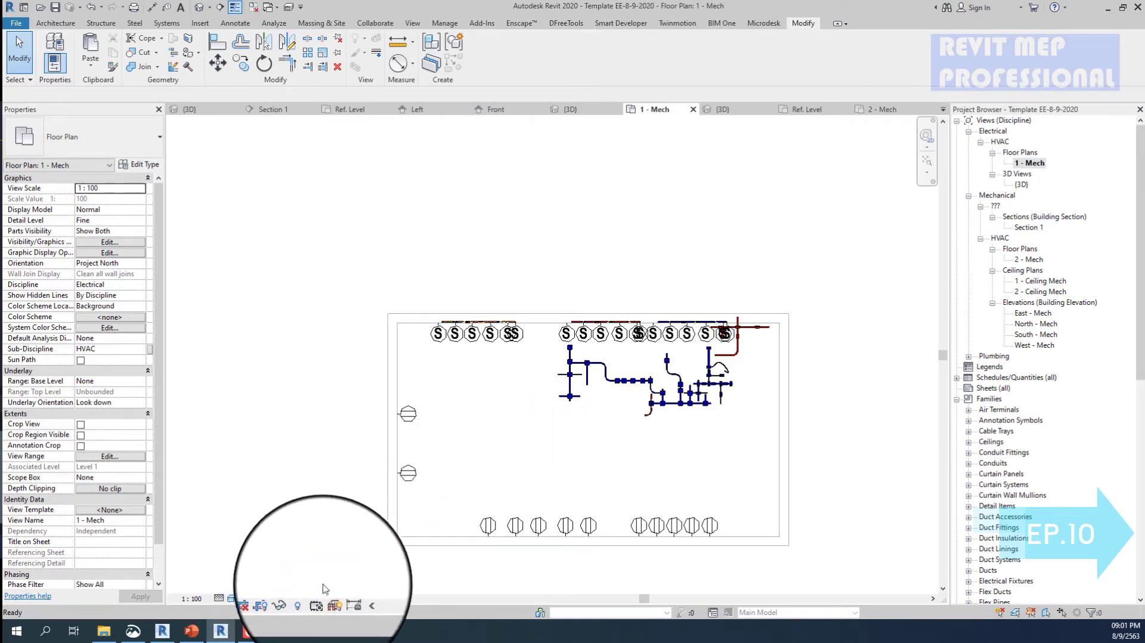
key("r")
key("h")
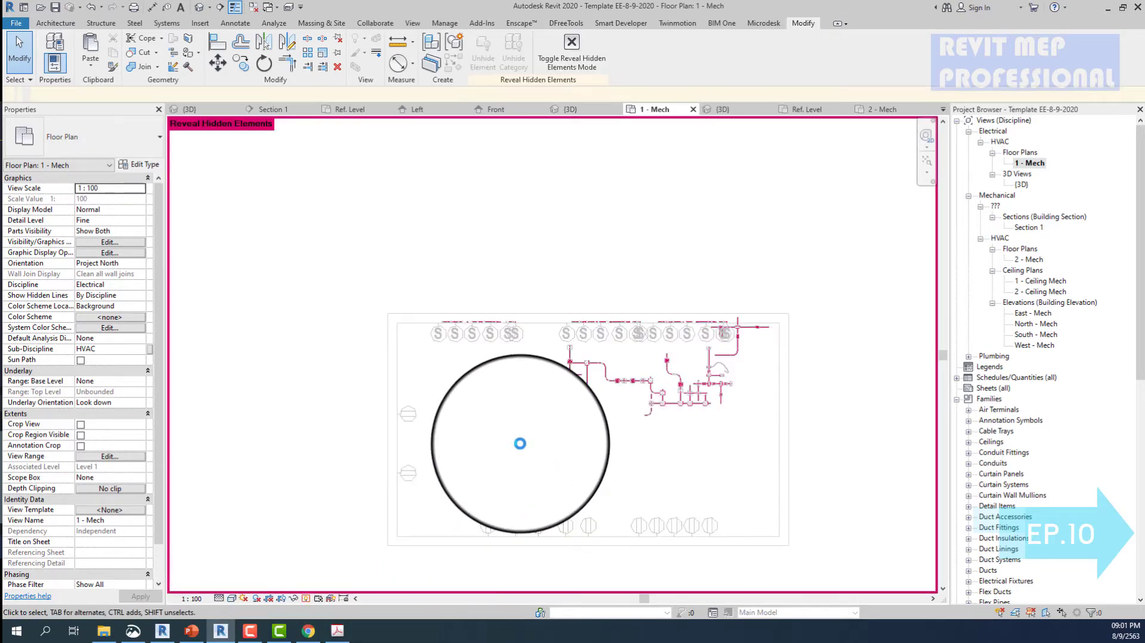
left_click(571, 45)
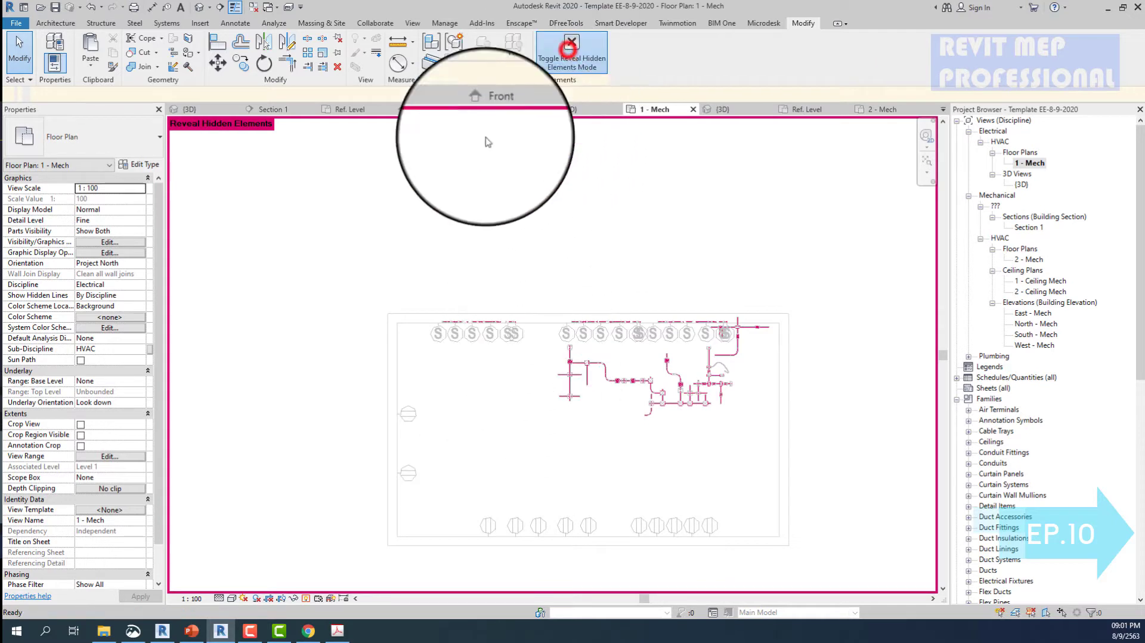
left_click(349, 285)
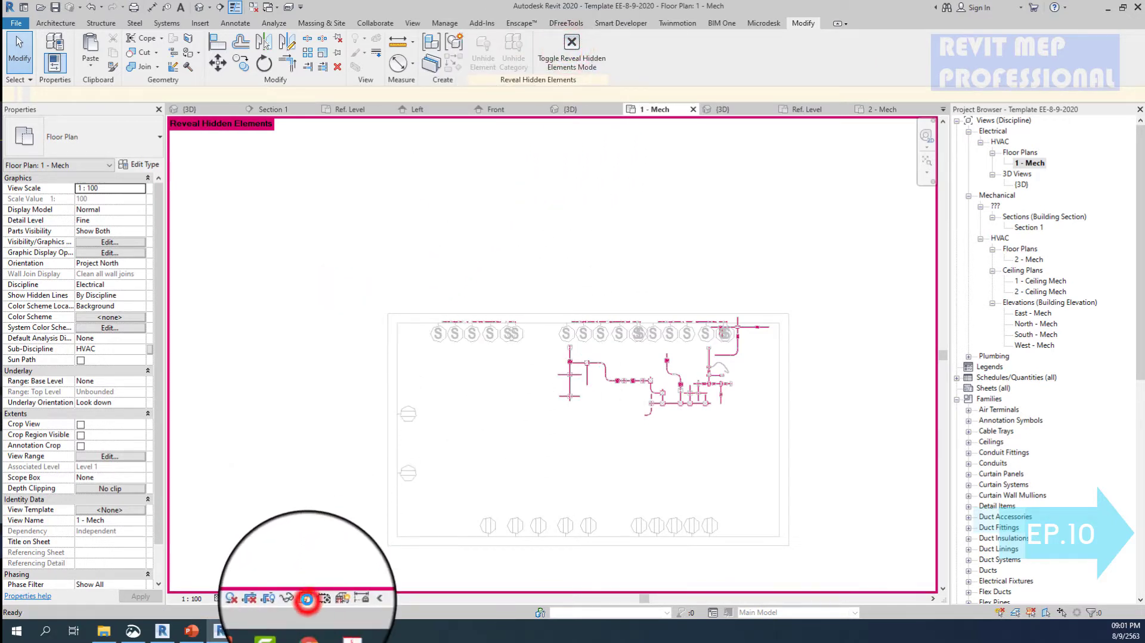
left_click(307, 599)
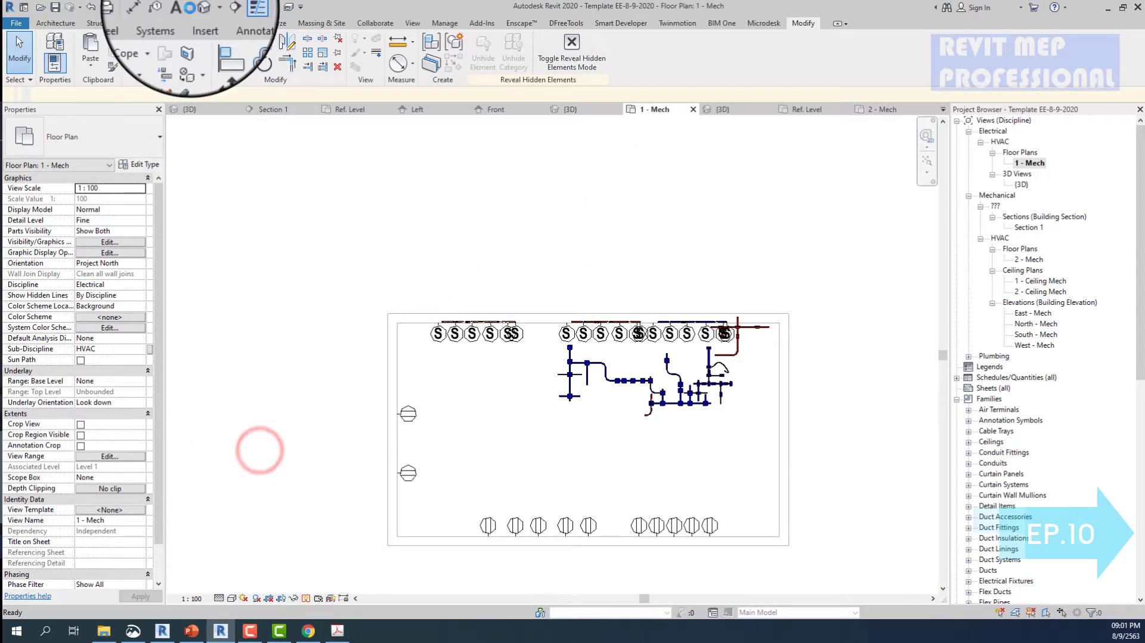
key("r")
key("h")
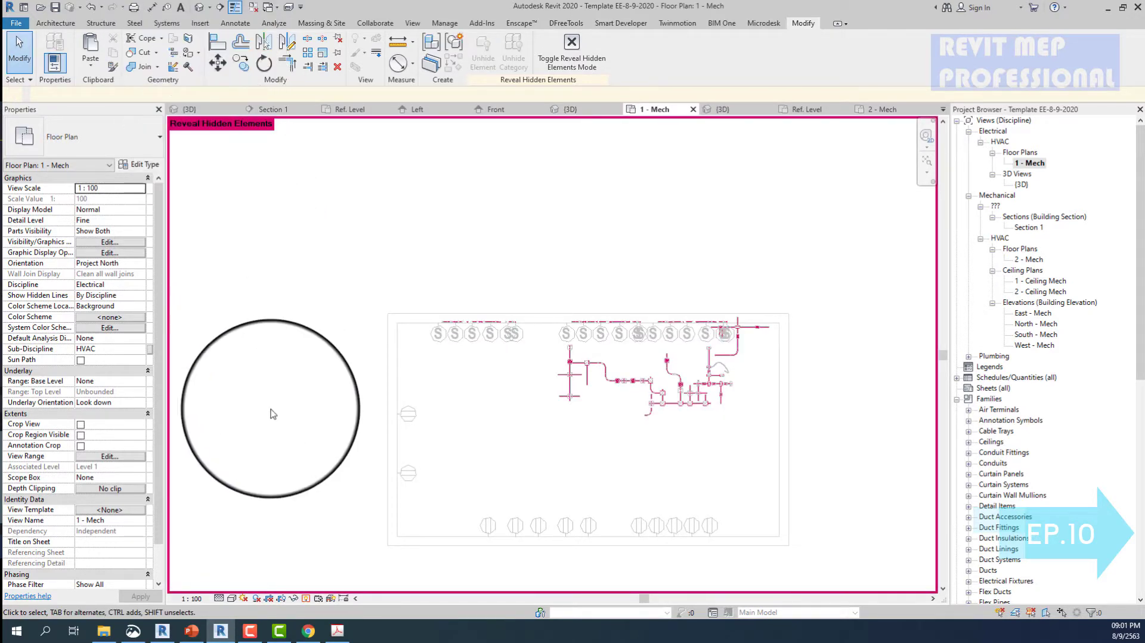
left_click(307, 599)
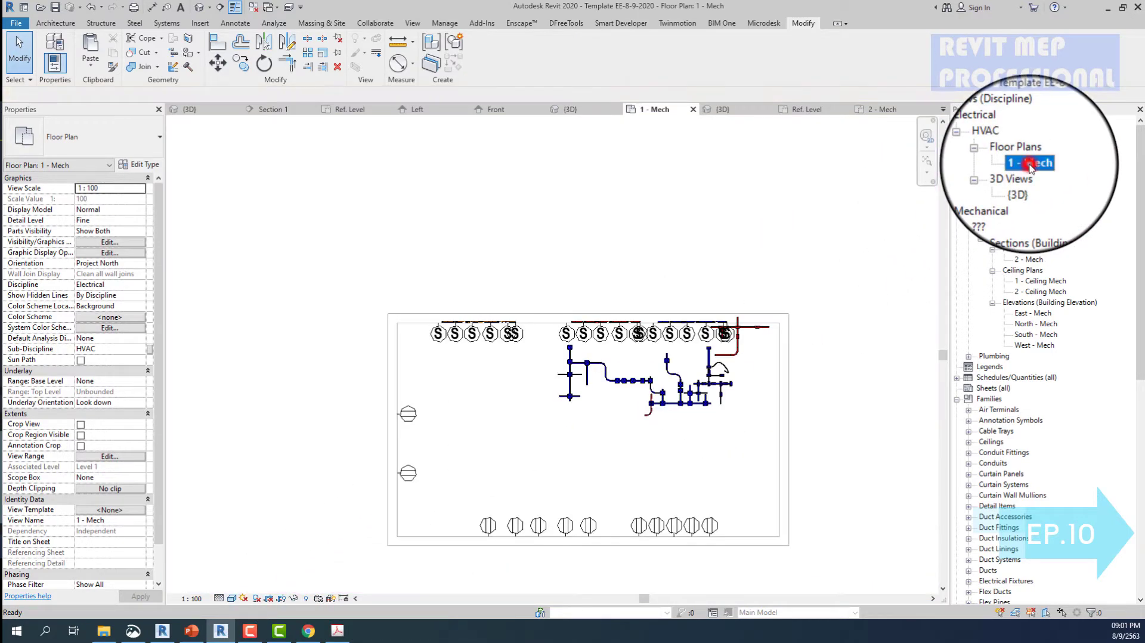
- Draw Section 2 across the bottom receptacles with far clip offset 1369.2 and open it
double_click(1027, 230)
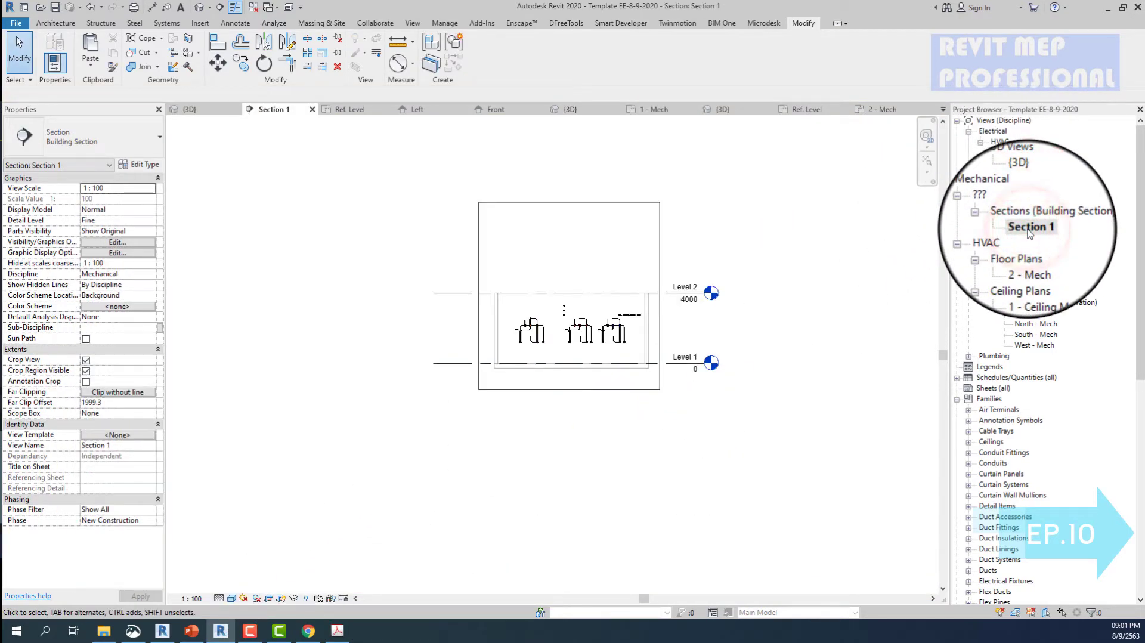
double_click(1035, 166)
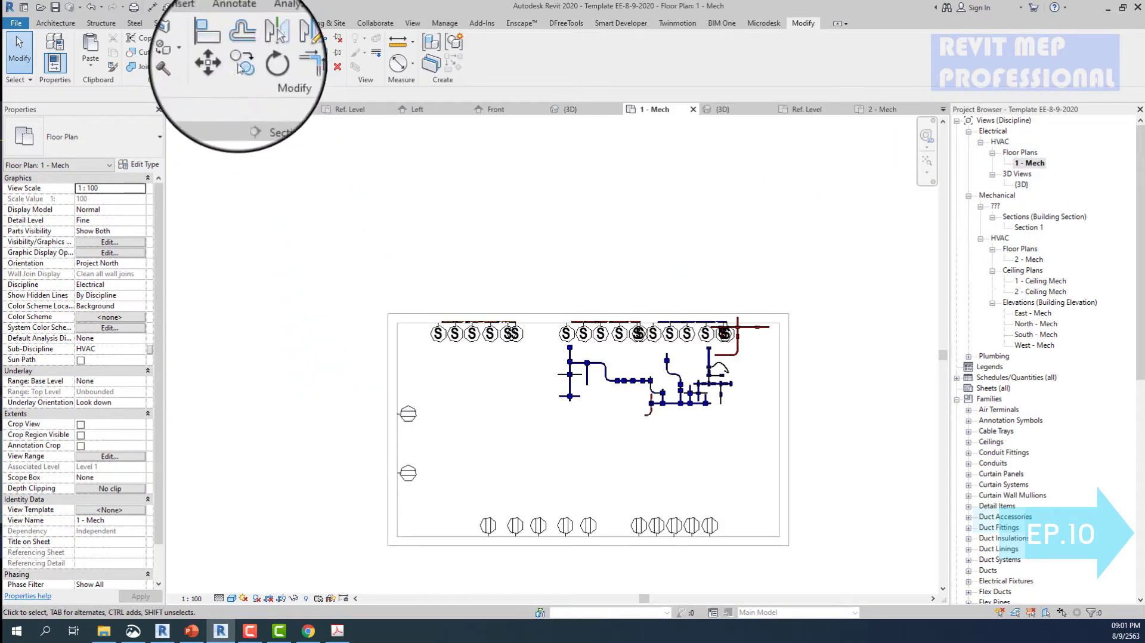
left_click(220, 7)
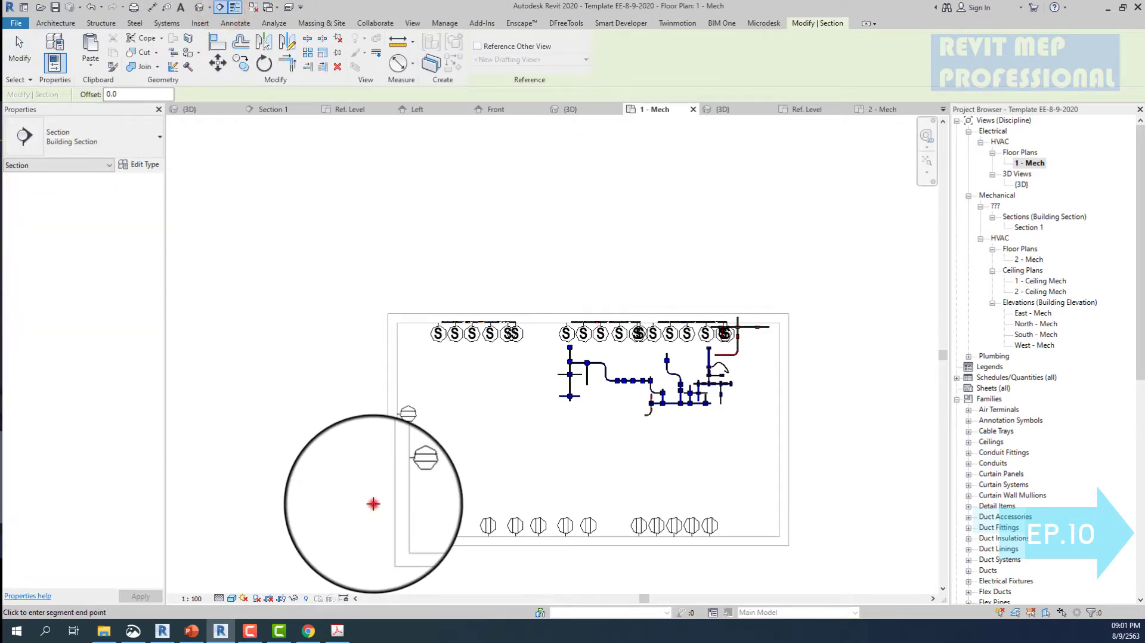
left_click(372, 503)
left_click(821, 496)
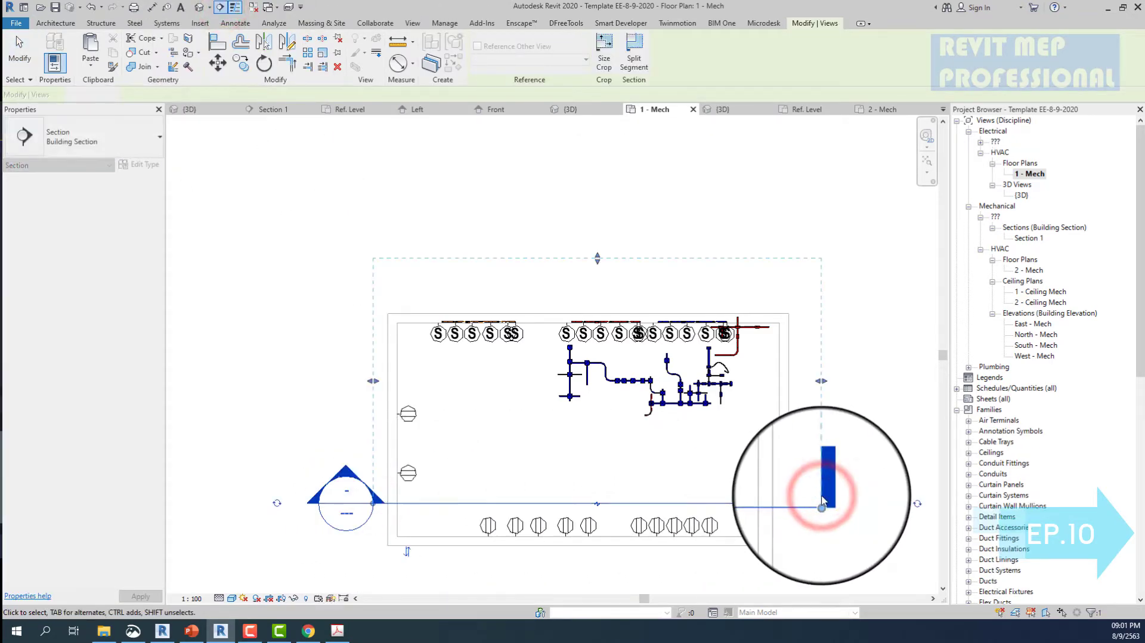
key("Escape")
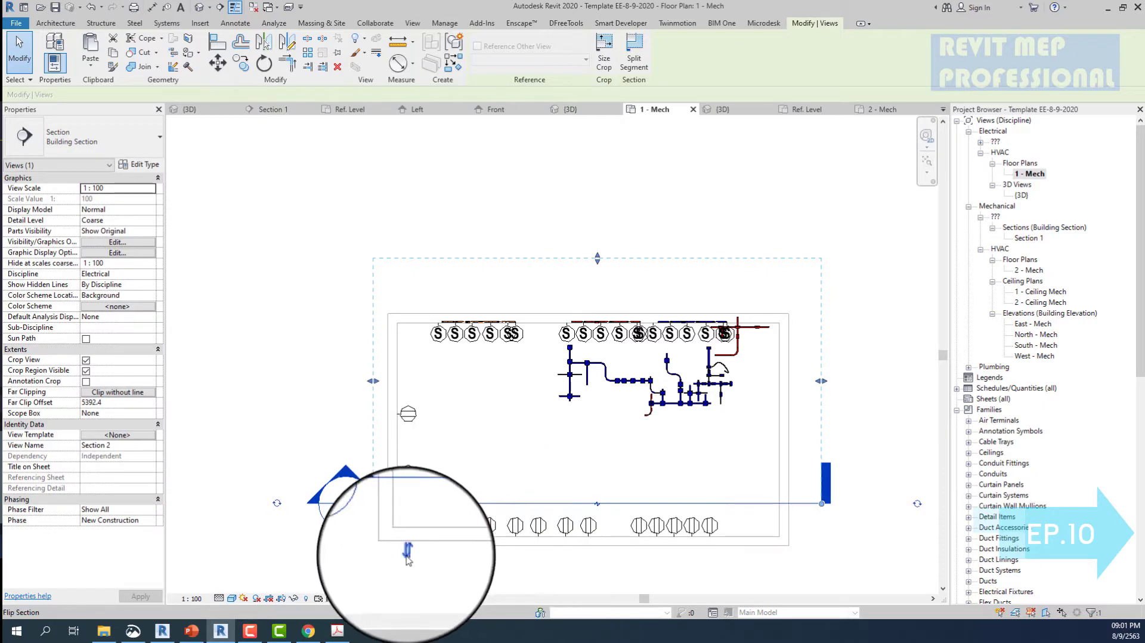
scroll(406, 557, "down", 3)
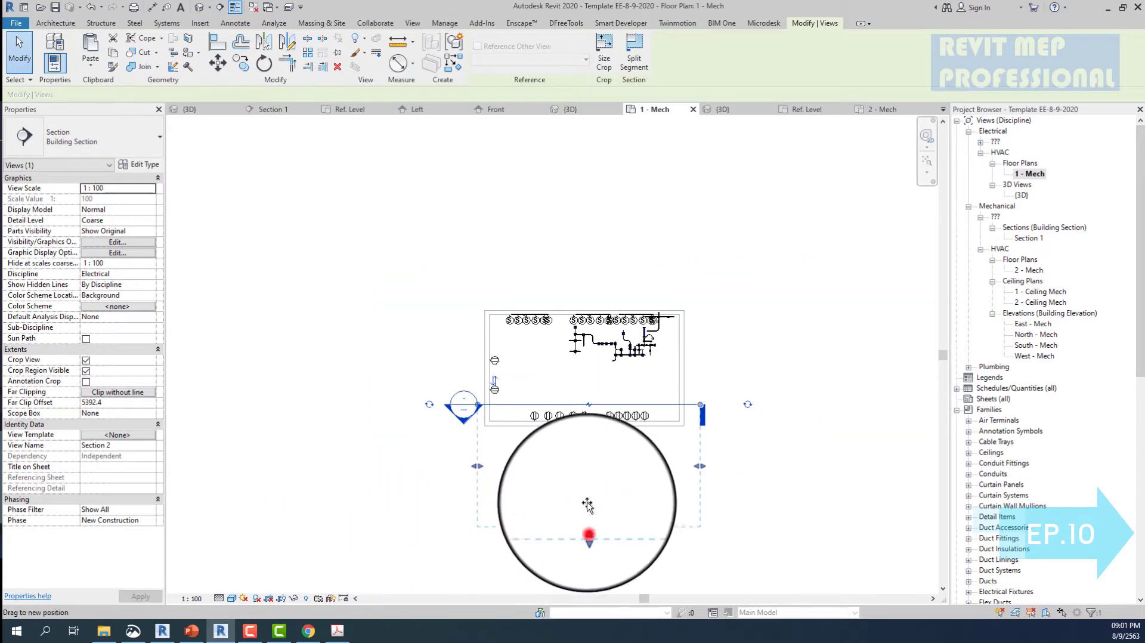
left_click_drag(587, 505, 557, 406)
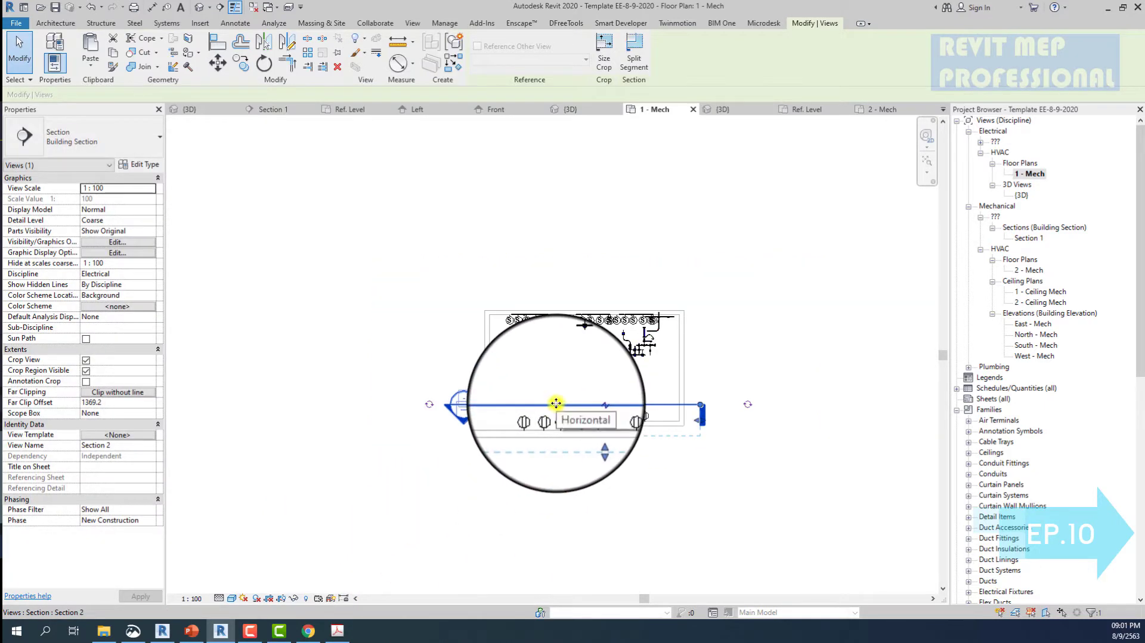
right_click(556, 403)
left_click(608, 165)
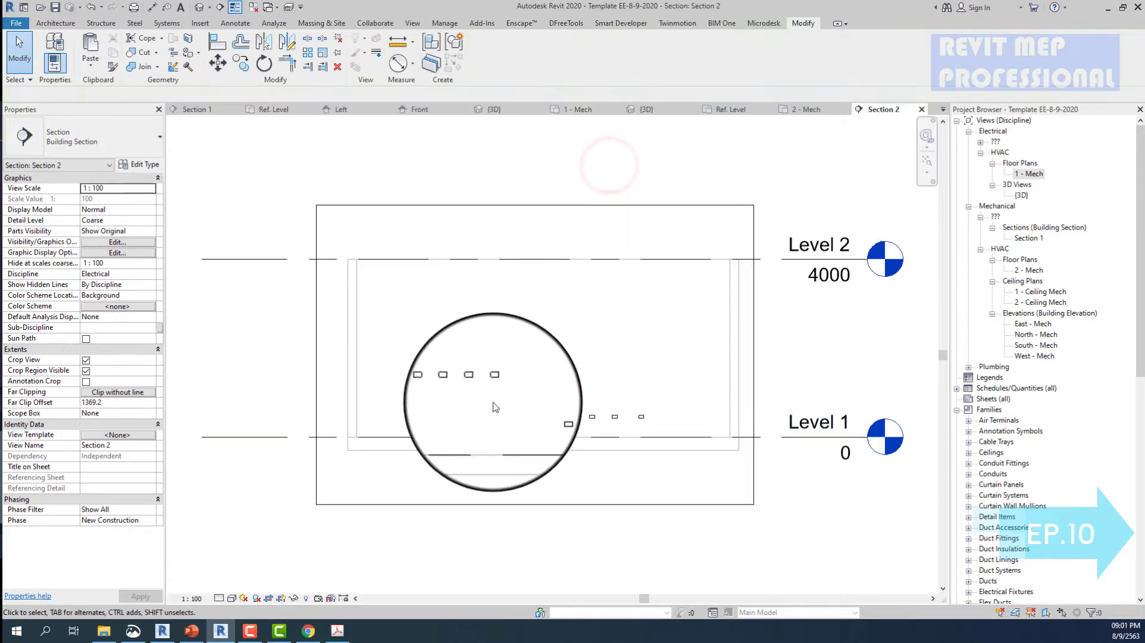
- Set Section 2's detail level to Medium and select the GFCI duplex receptacle
scroll(492, 407, "up", 2)
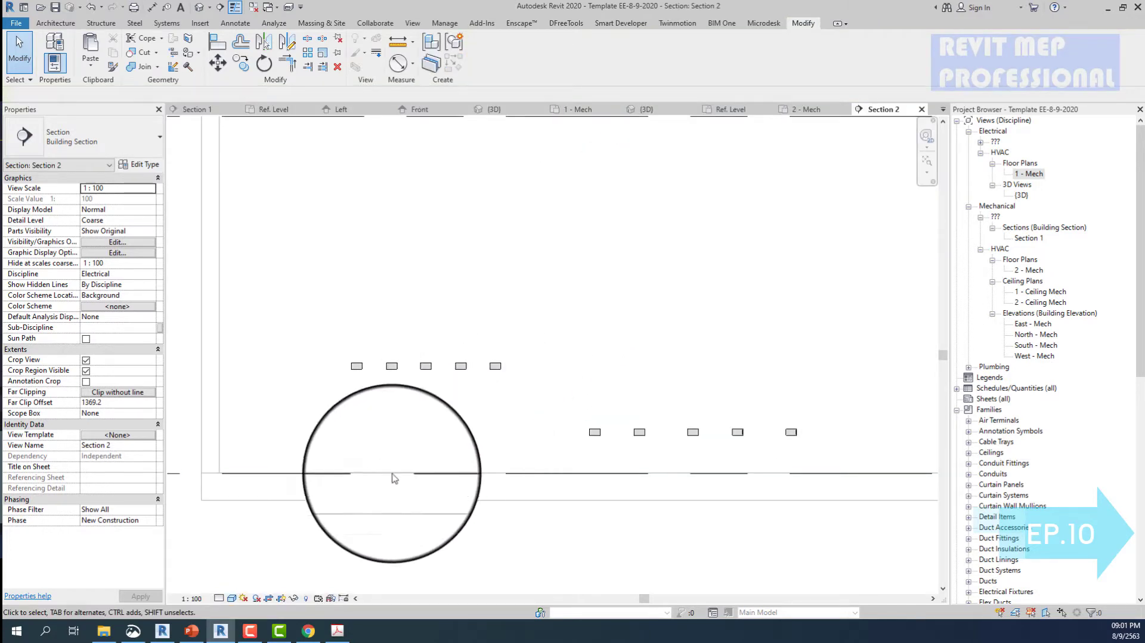
left_click(219, 598)
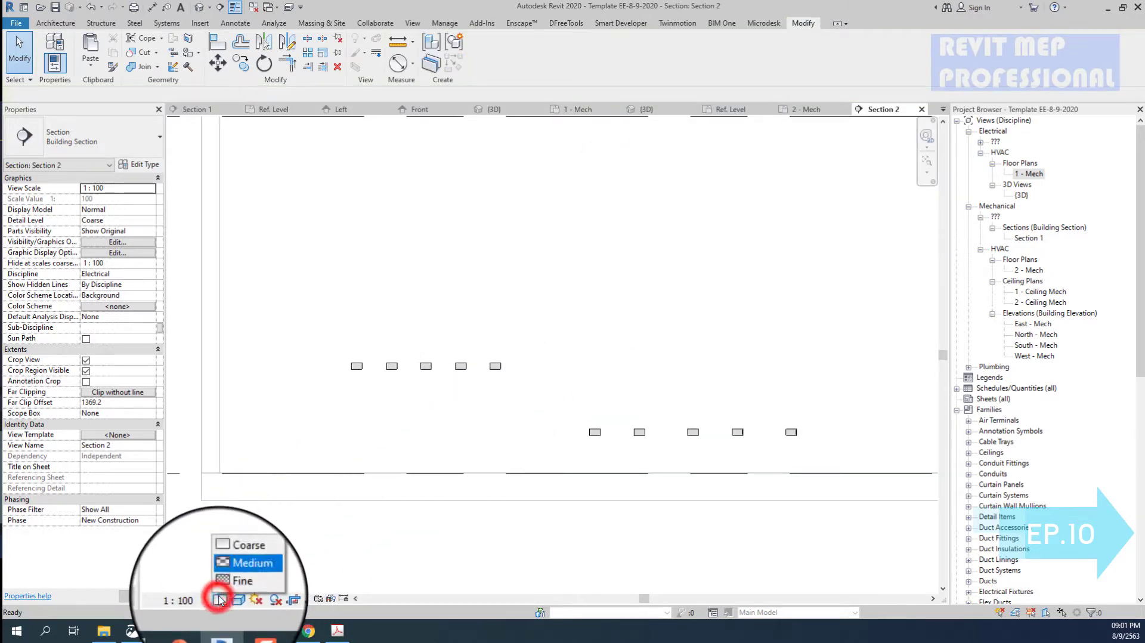
left_click(248, 575)
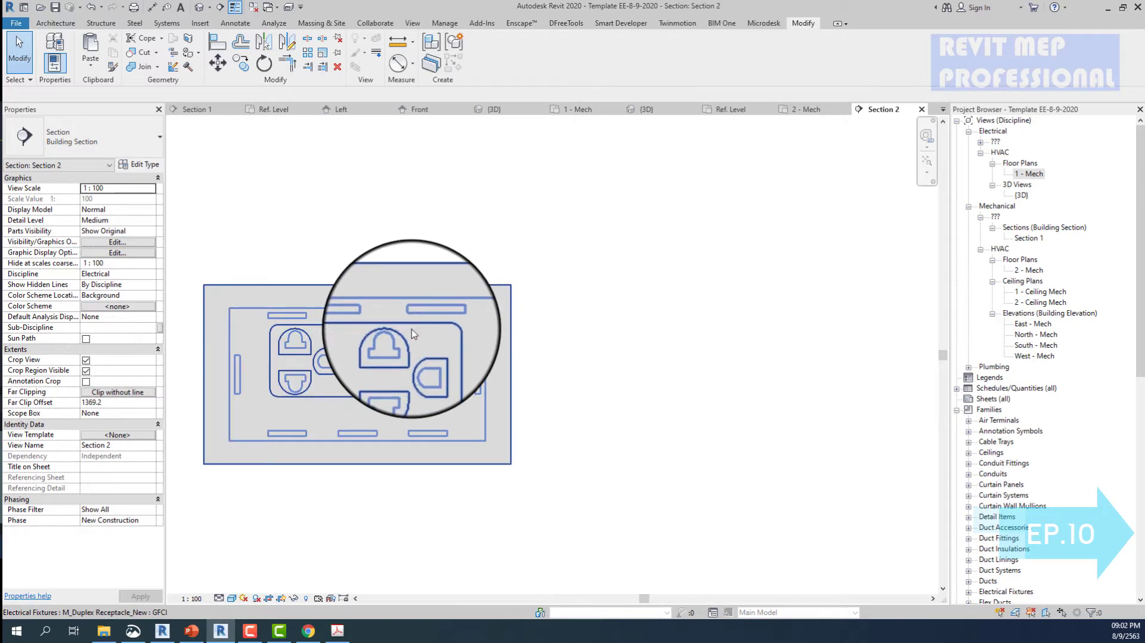
left_click(524, 233)
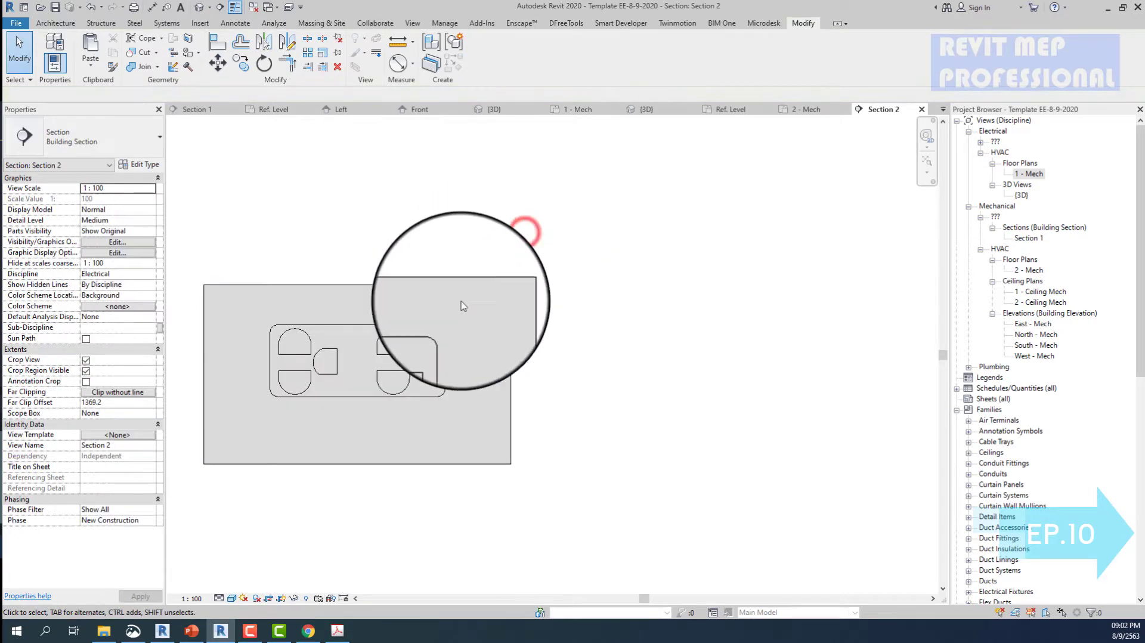
left_click(422, 343)
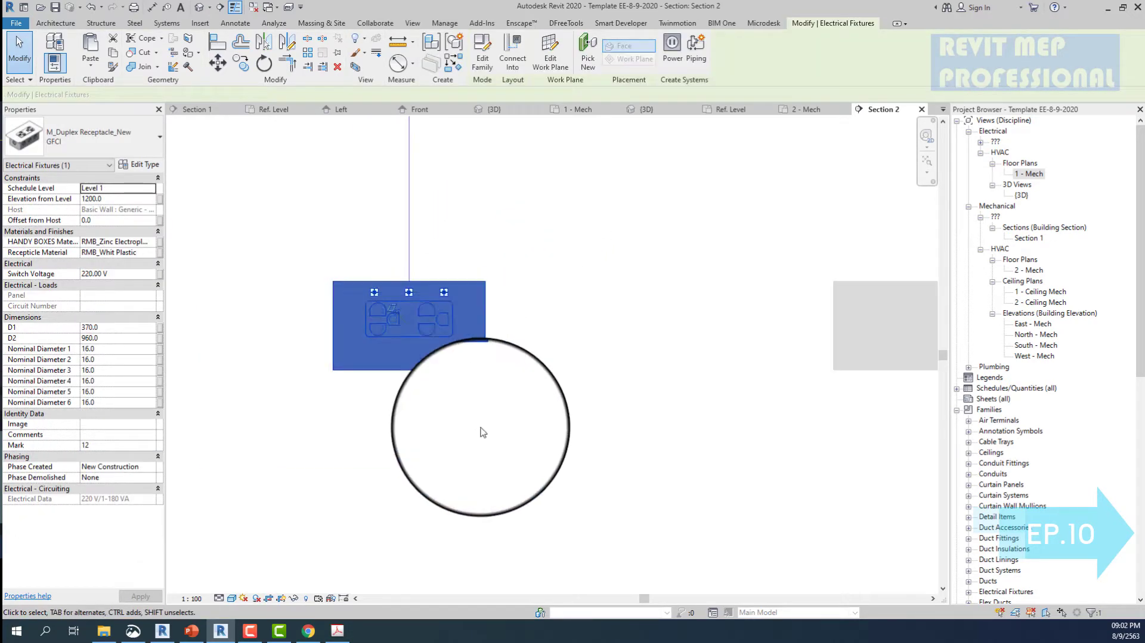
left_click(478, 420)
left_click(426, 323)
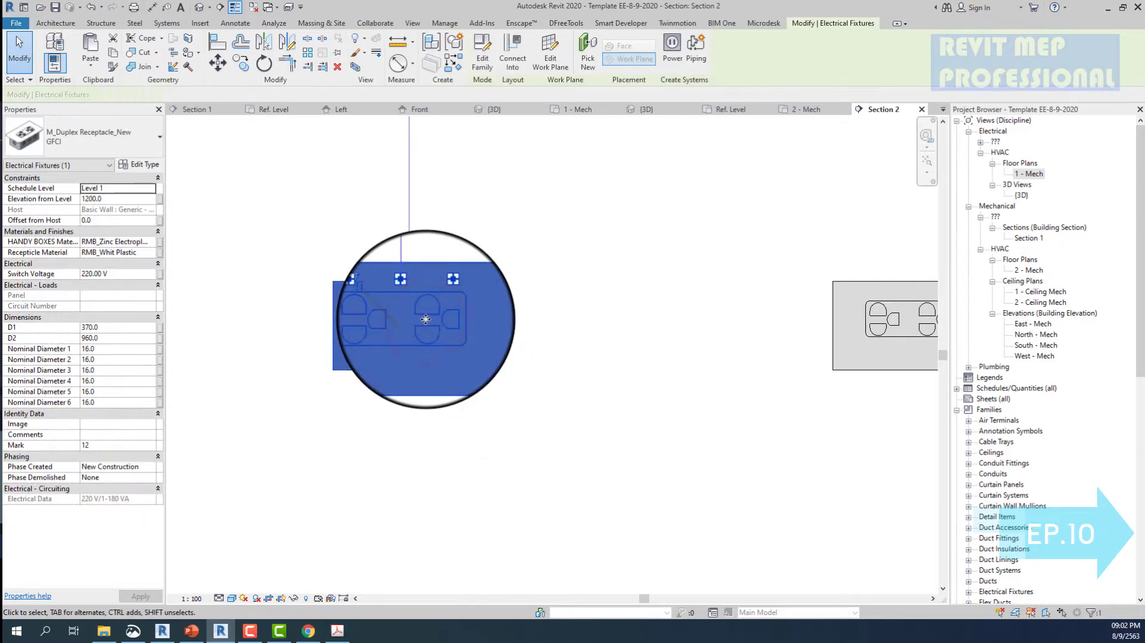
- Open the receptacle family and nudge the inner plate extrusion down slightly
double_click(375, 320)
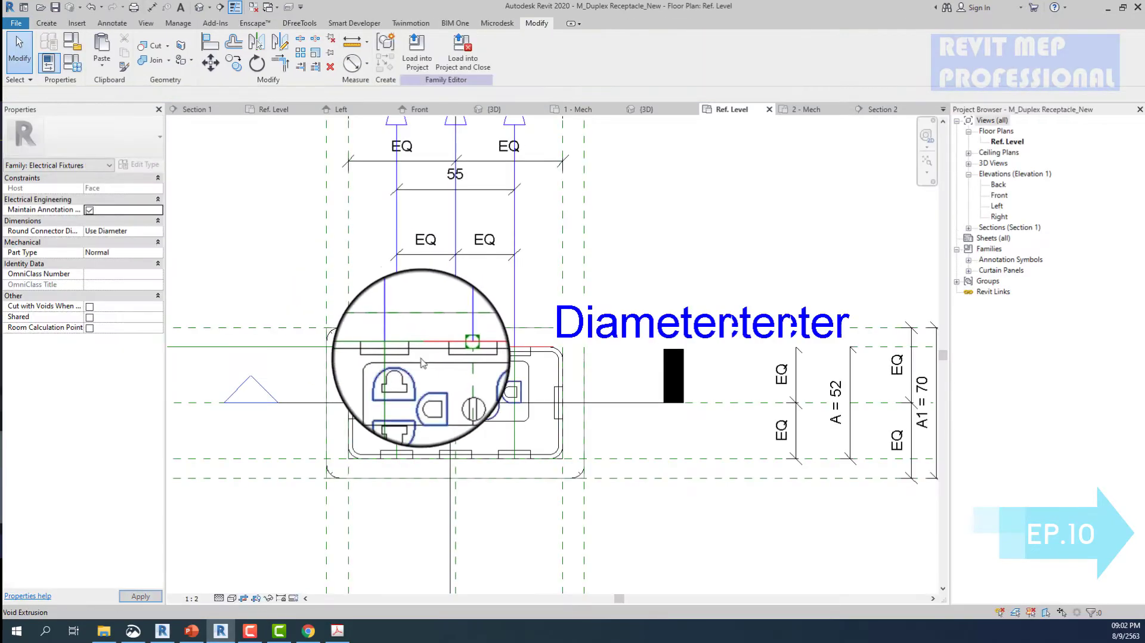
left_click(424, 366)
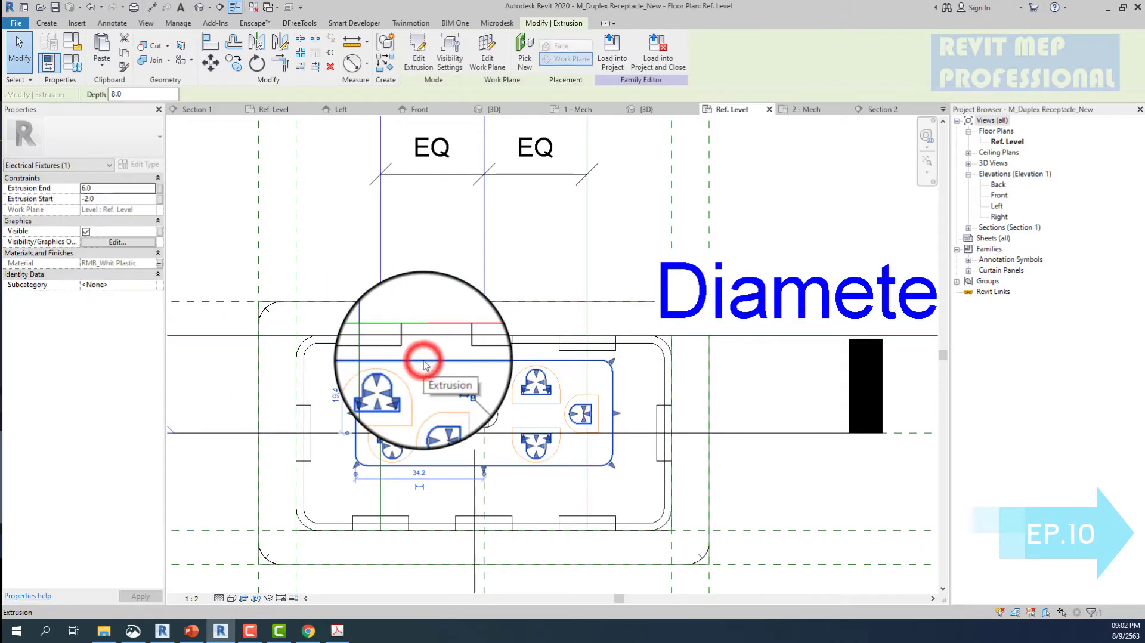
scroll(425, 365, "down", 3)
scroll(423, 365, "up", 2)
scroll(417, 361, "up", 3)
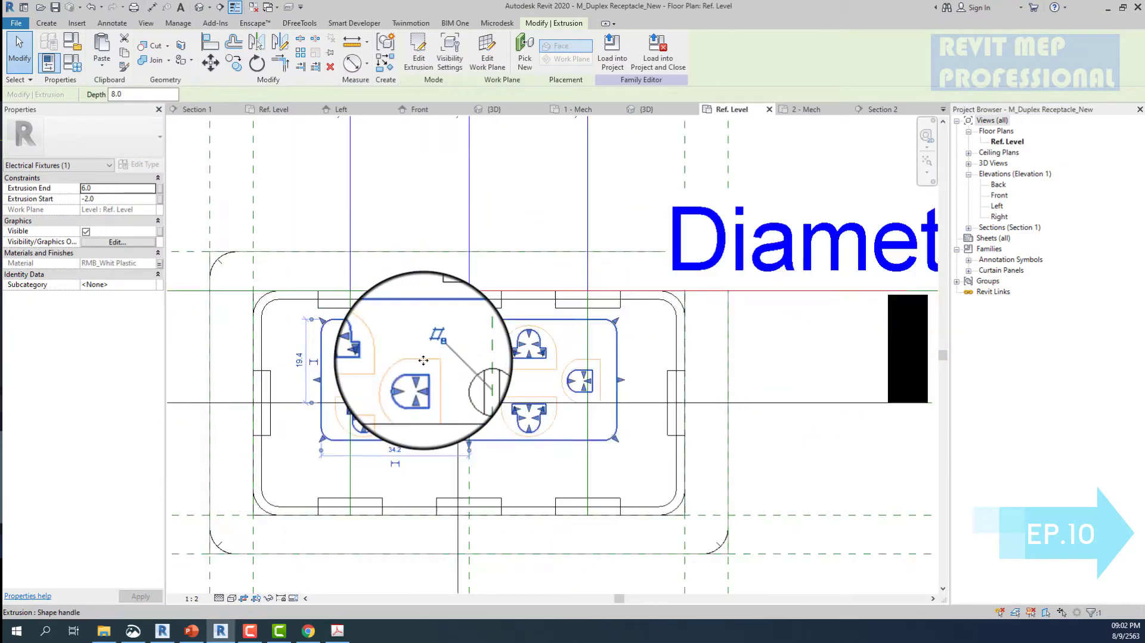
left_click(321, 338)
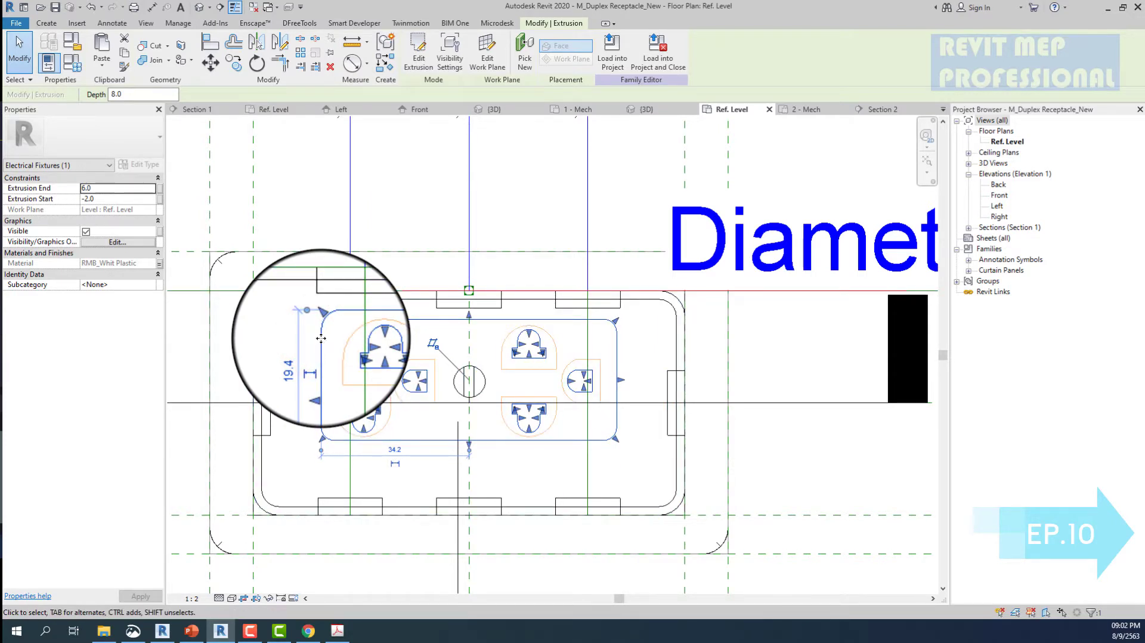
left_click(527, 316)
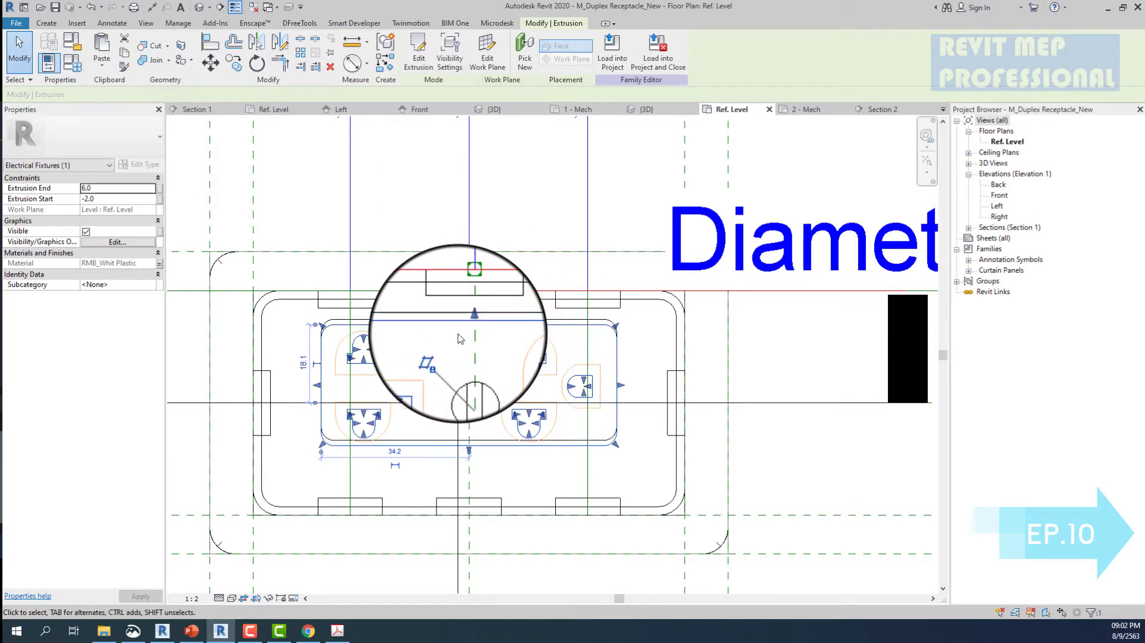
key("Down")
key("Escape")
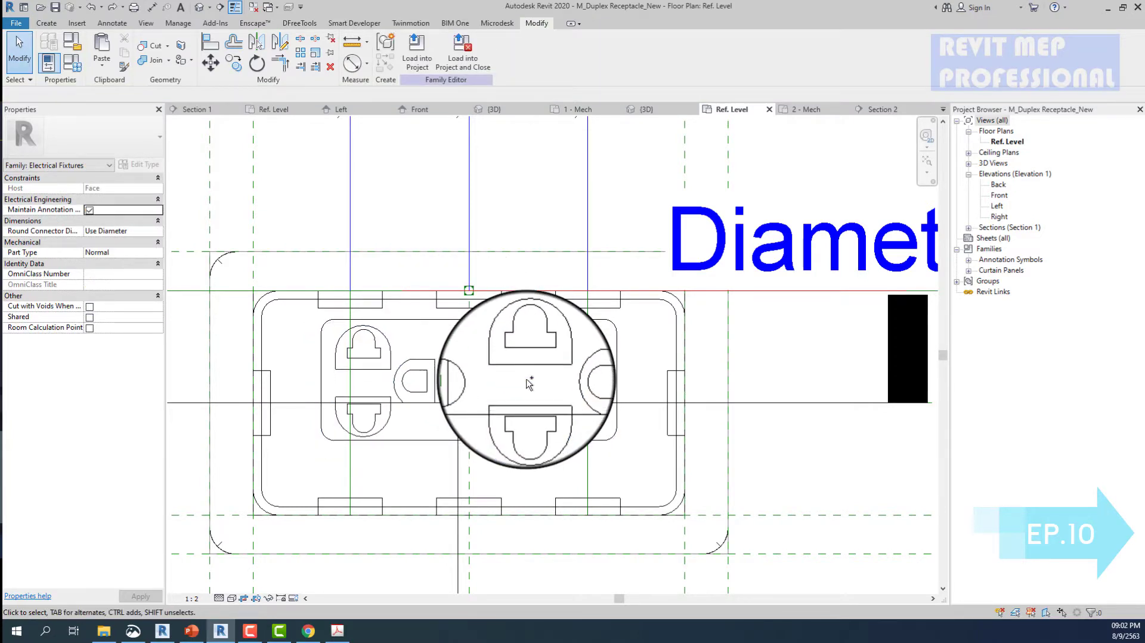
- Move the two outlet geometry elements lower on the faceplate
left_click(526, 313)
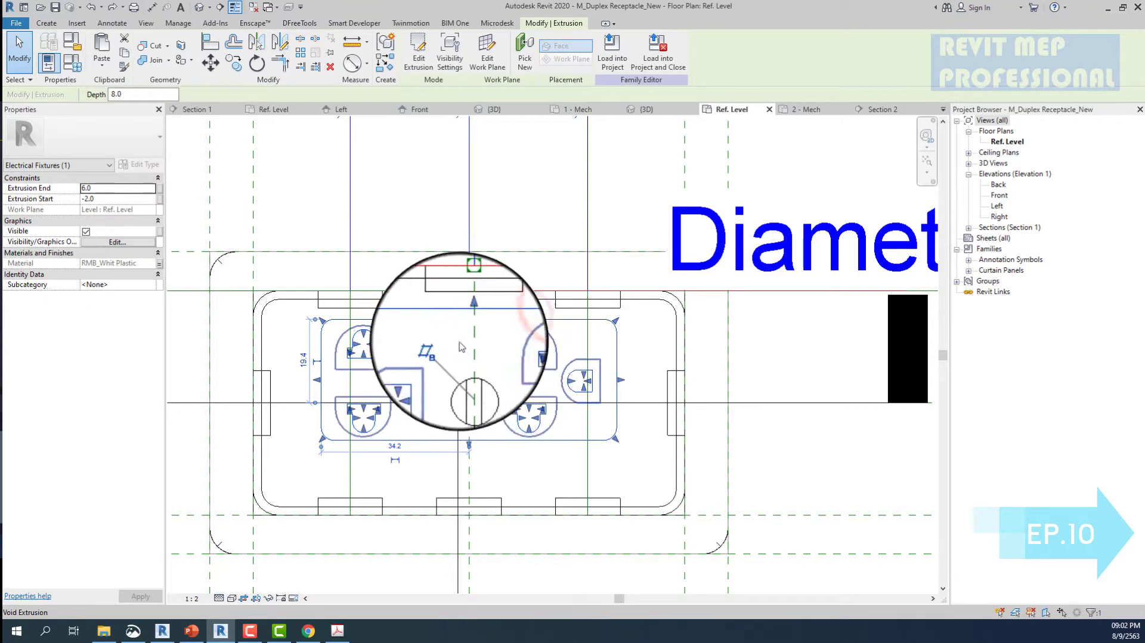
left_click(419, 358, "ctrl")
left_click(210, 62)
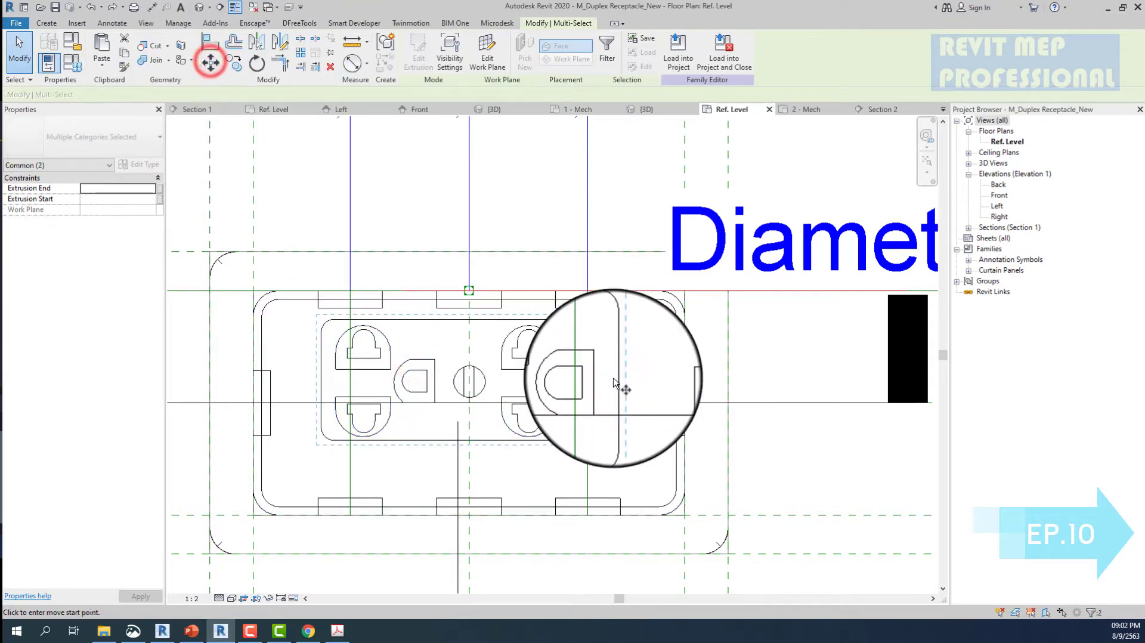
left_click(616, 380)
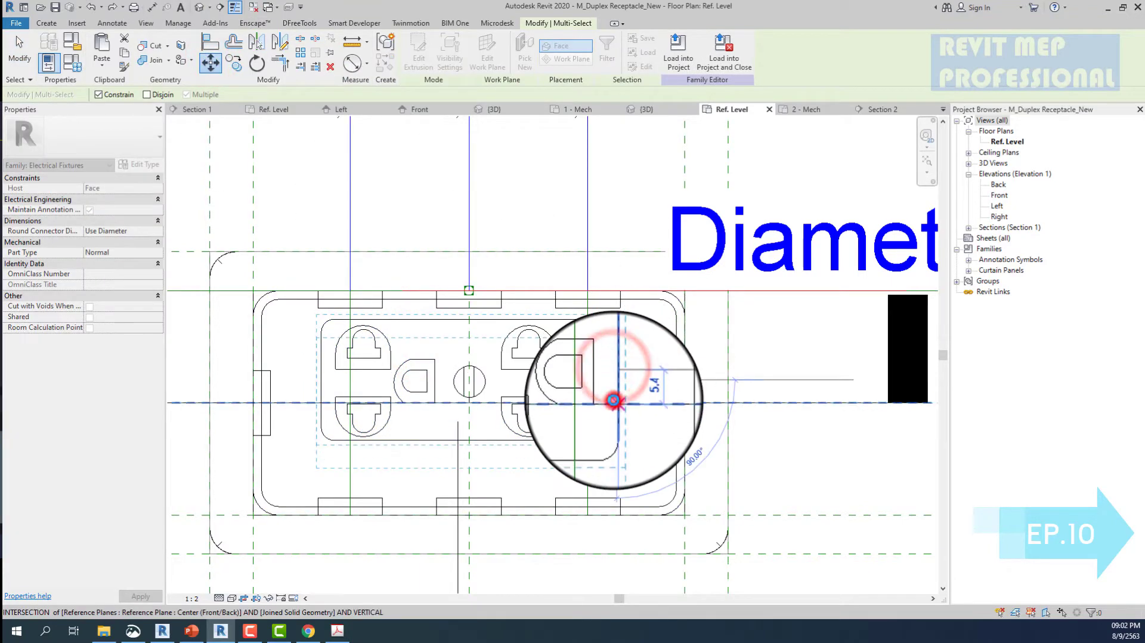
left_click(613, 401)
left_click(521, 235)
- Drag the inner plate sketch's top and bottom edges lower and finish the extrusion edit
left_click(482, 316)
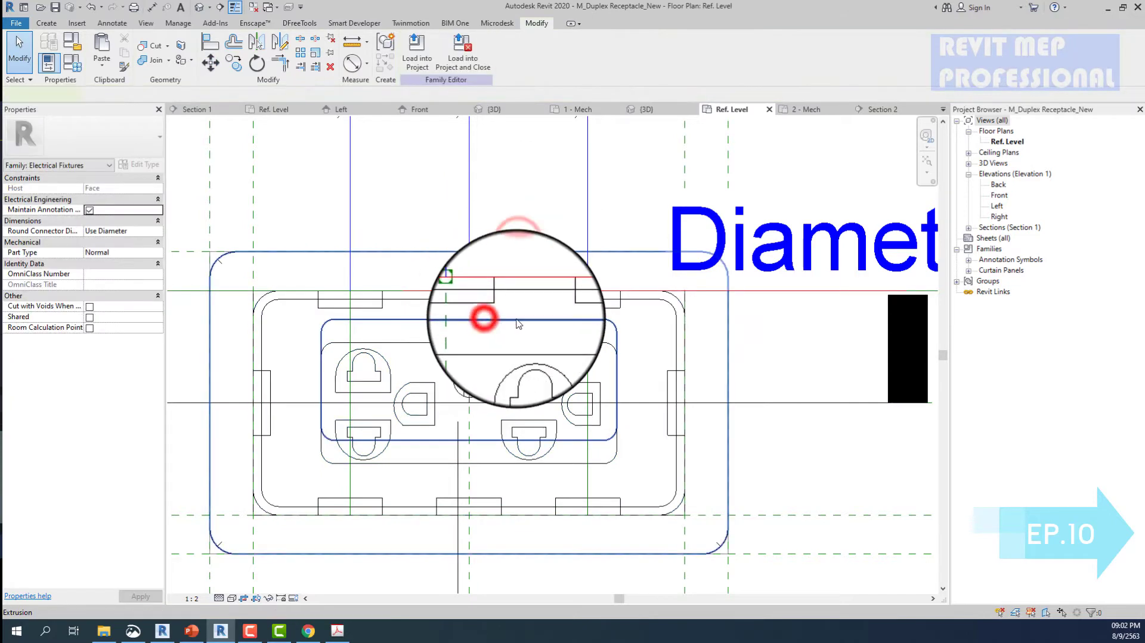
double_click(515, 319)
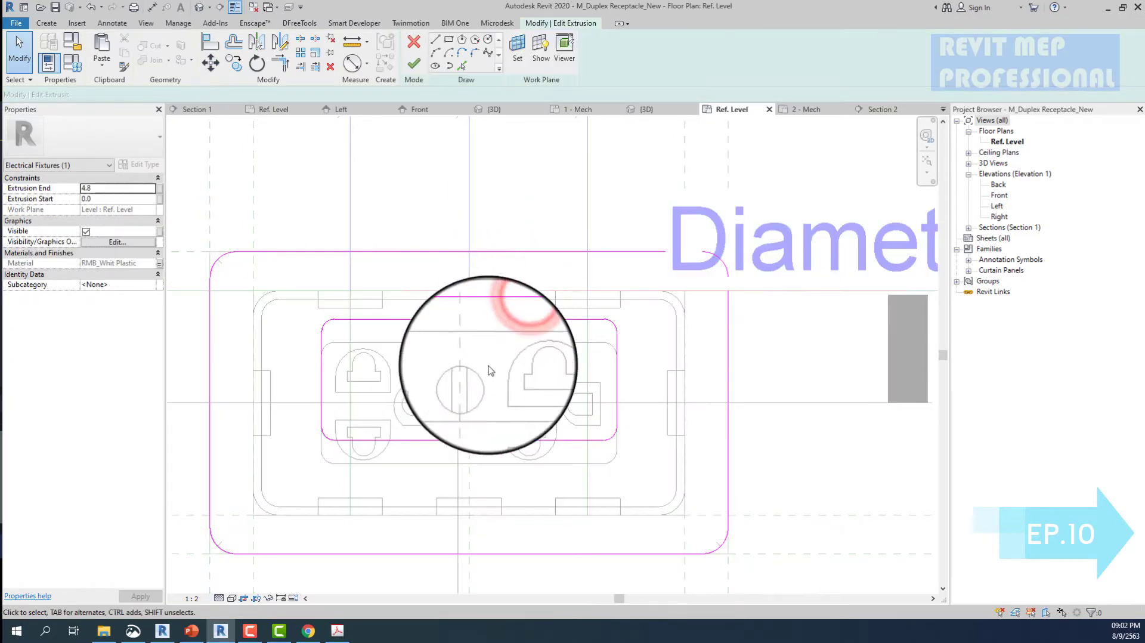
left_click(442, 444)
left_click_drag(442, 442, 438, 463)
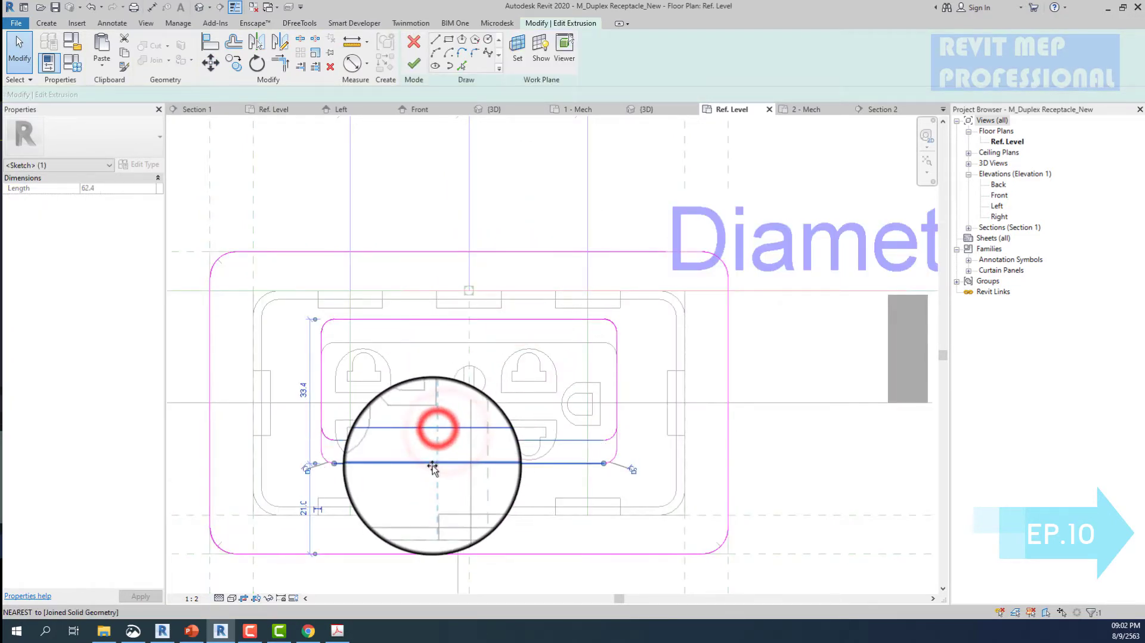
left_click_drag(453, 322, 453, 343)
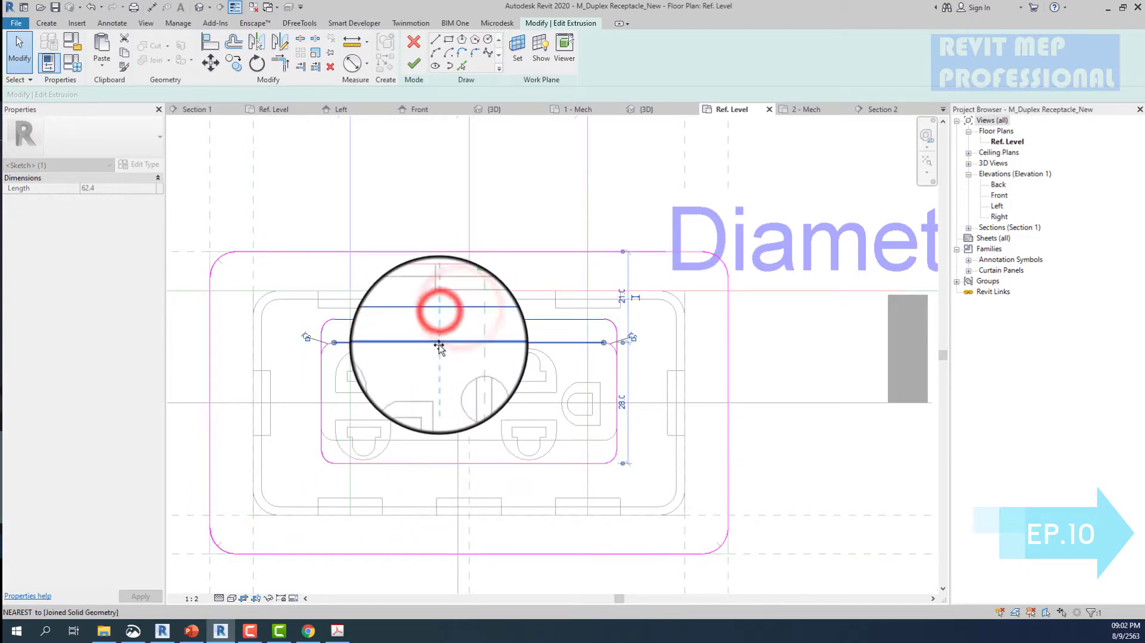
left_click(417, 227)
left_click(413, 48)
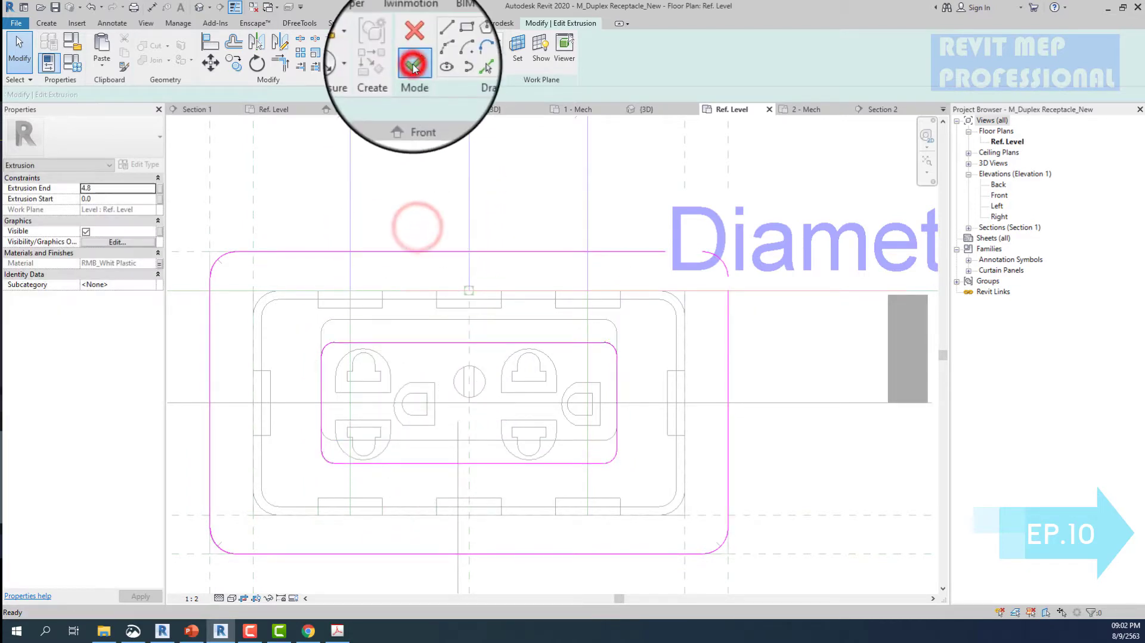
left_click(411, 179)
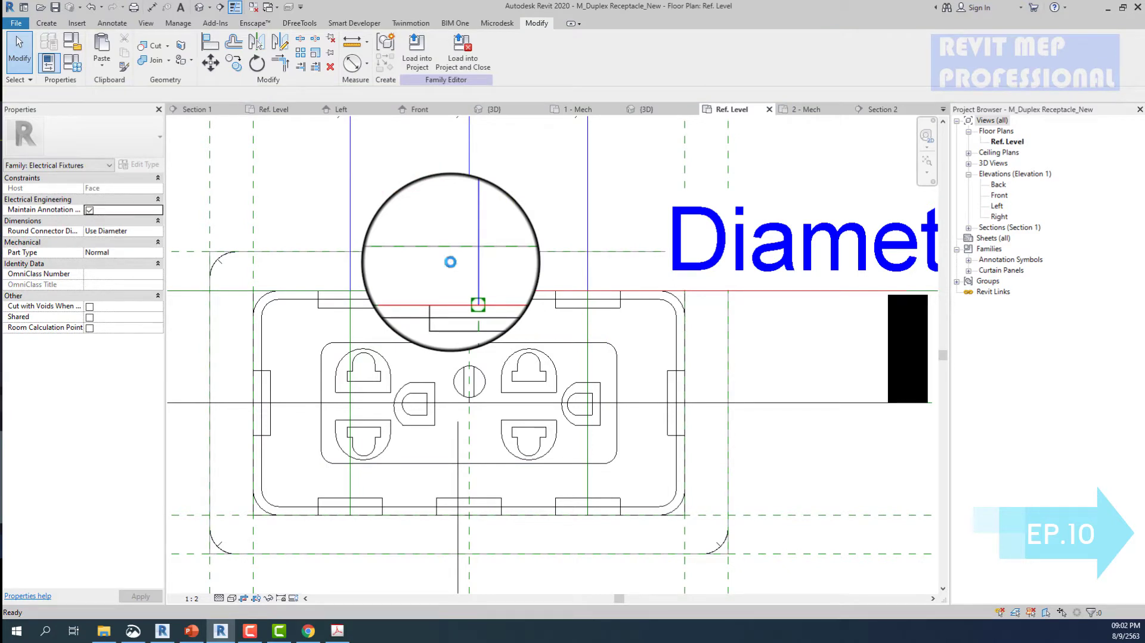
- Delete the left ground-slot cutout loop from the void extrusion sketch
scroll(419, 430, "up", 3)
double_click(417, 424)
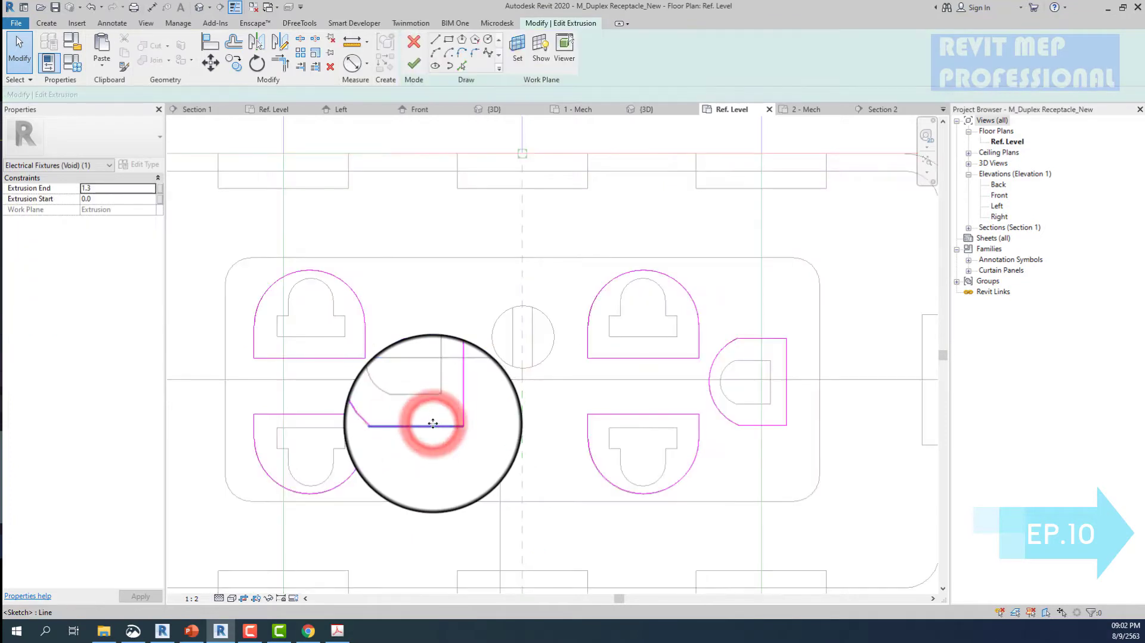
scroll(433, 424, "up", 2)
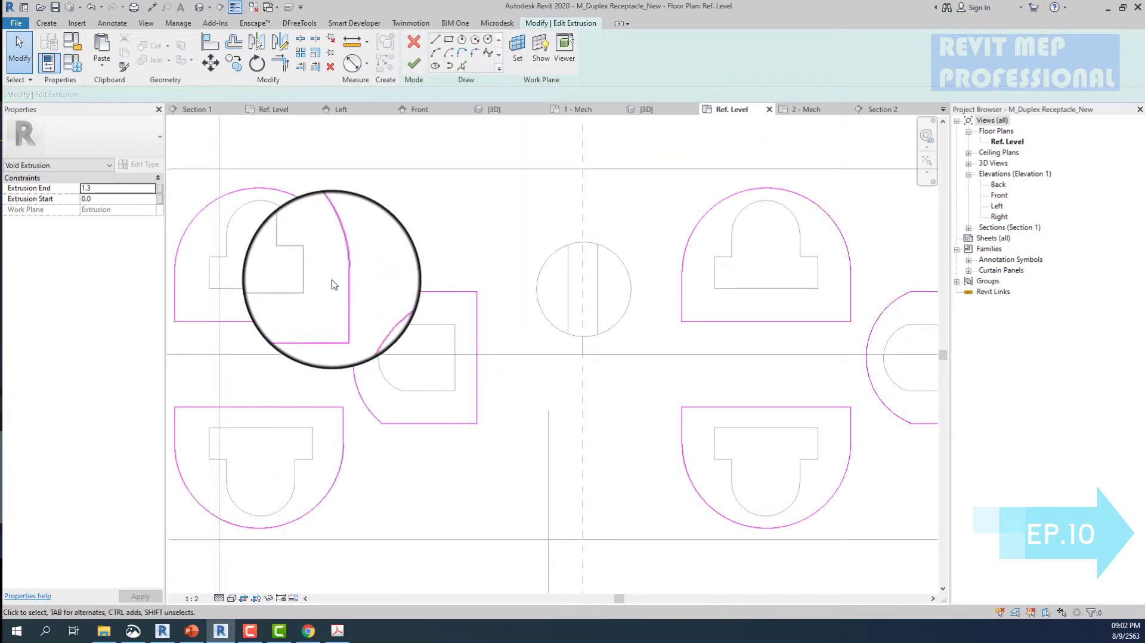
mouse_move(331, 278)
left_mouse_down()
mouse_move(539, 459)
mouse_move(526, 438)
left_mouse_up()
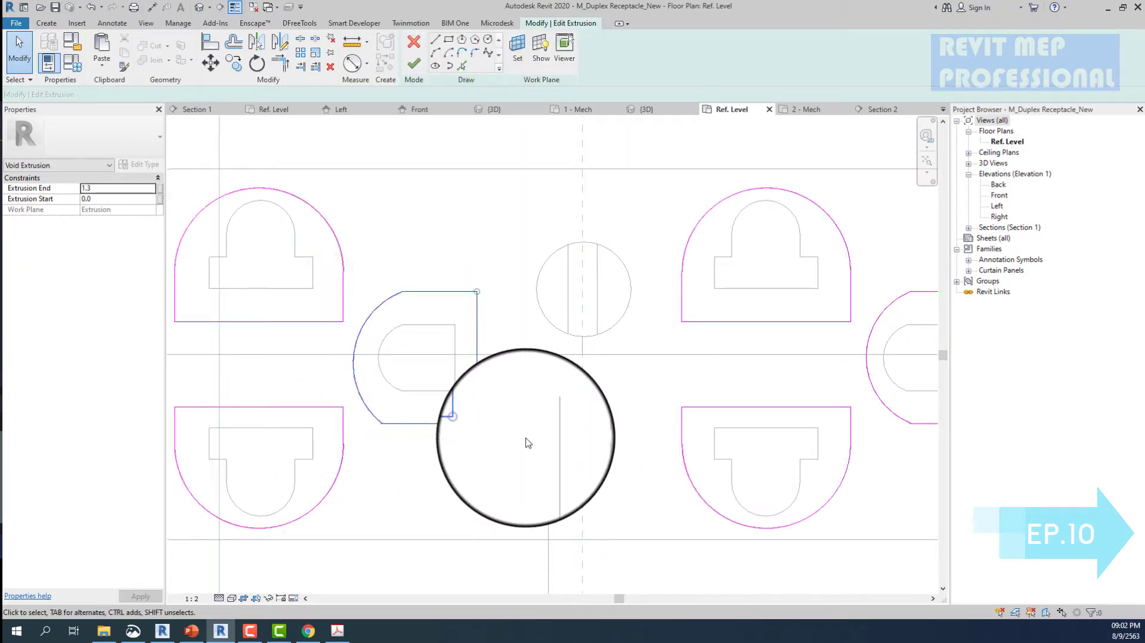
scroll(528, 443, "down", 3)
key("Delete")
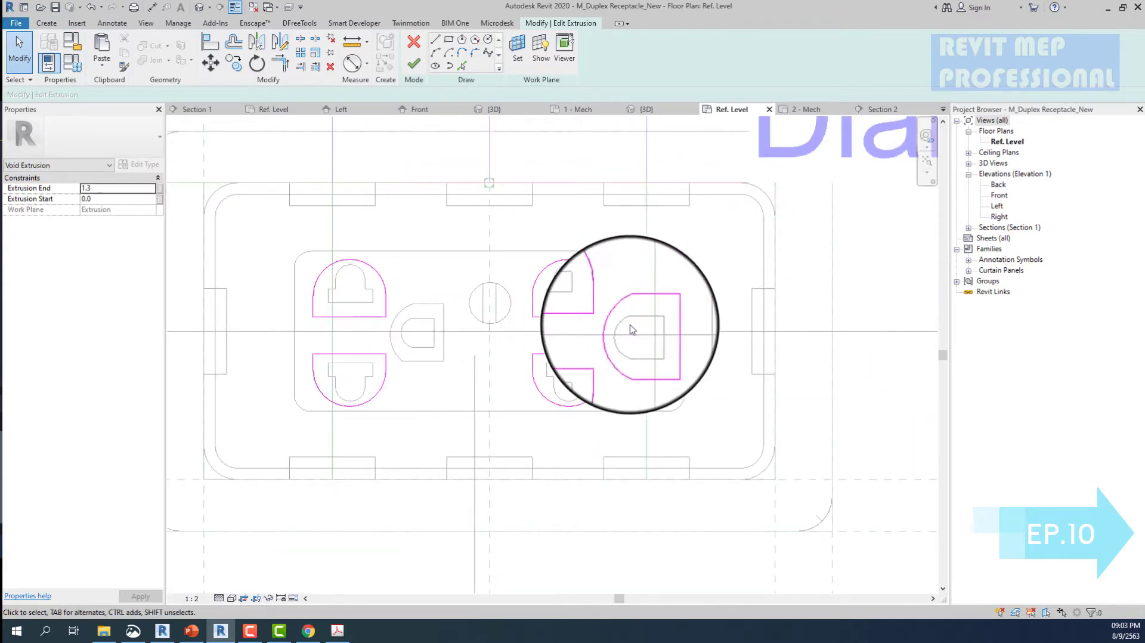
- Copy the right ground-slot loop onto the left slot and finish the sketch
left_click(648, 309)
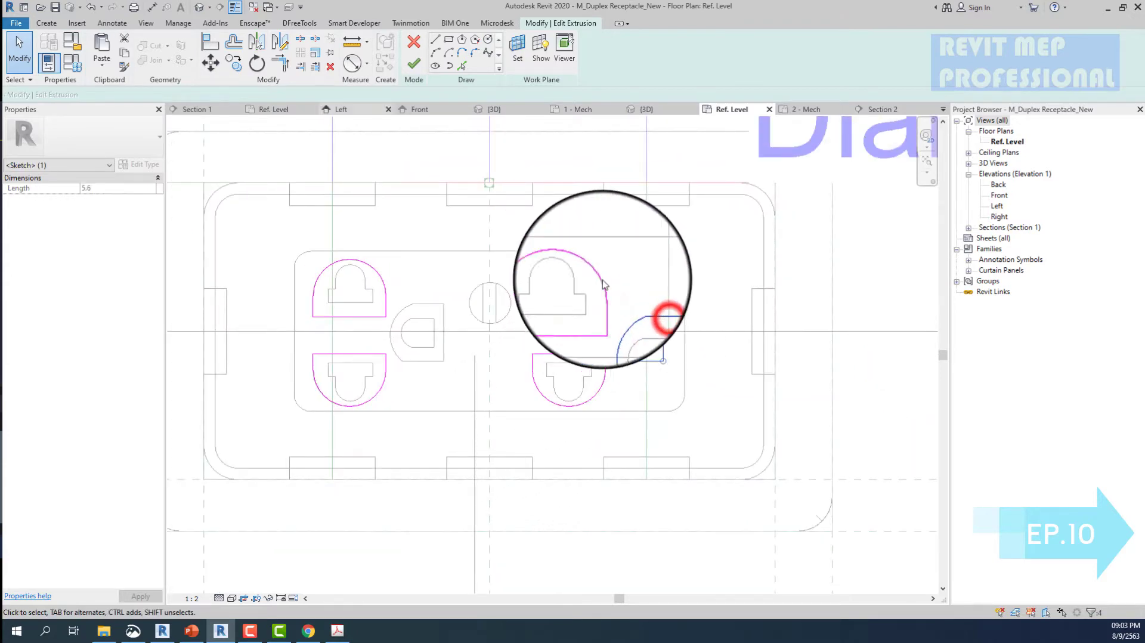
left_click(233, 63)
left_click(651, 334)
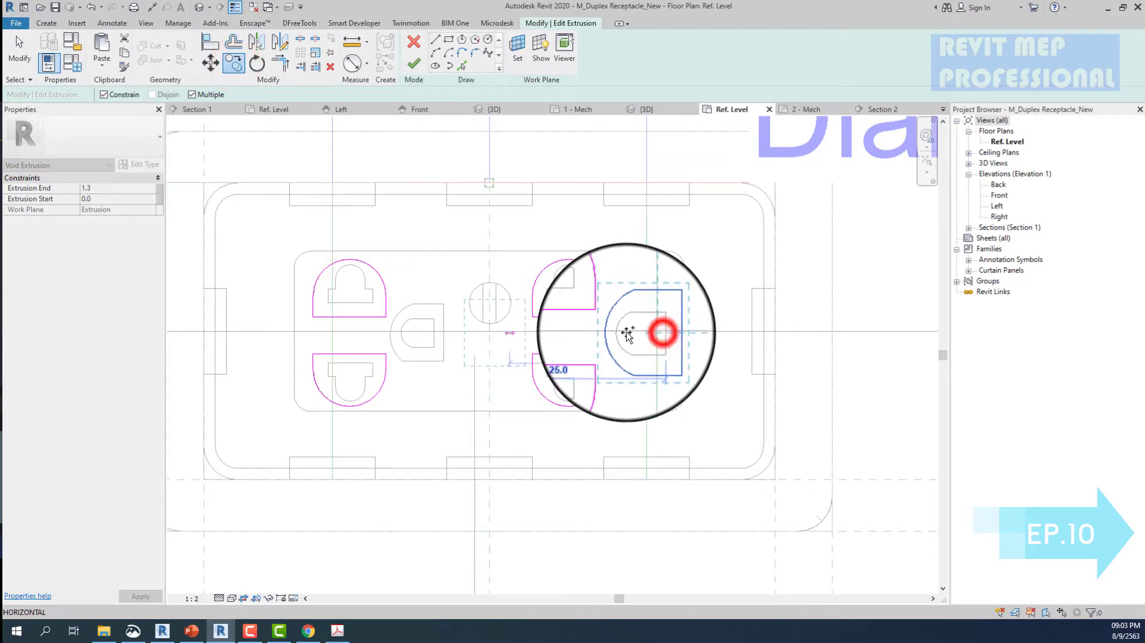
left_click(435, 332)
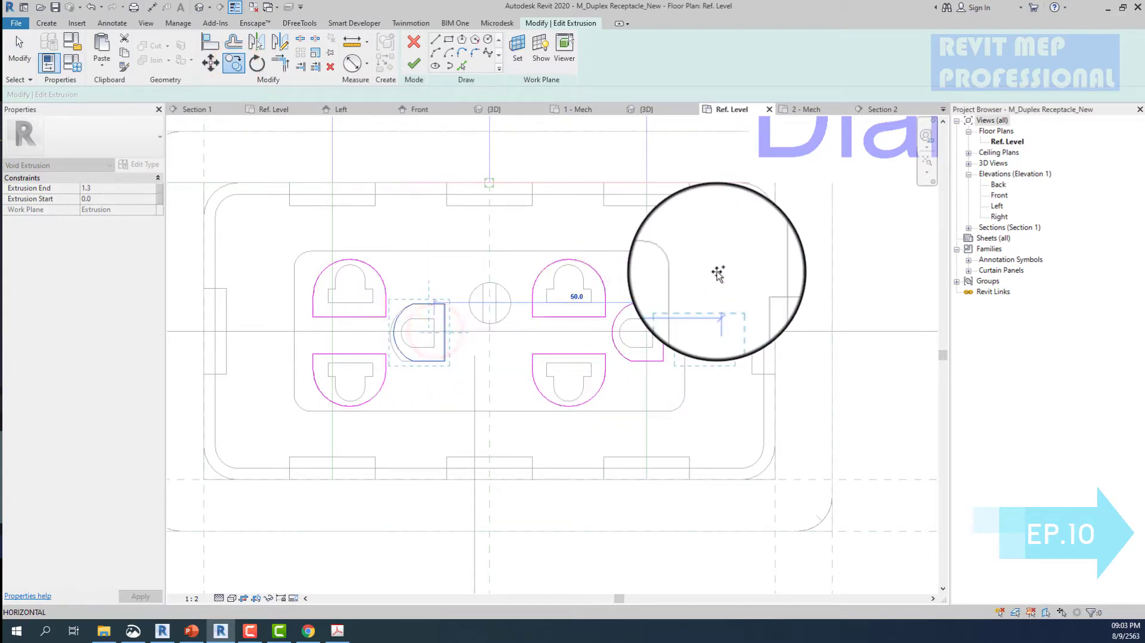
left_click(413, 63)
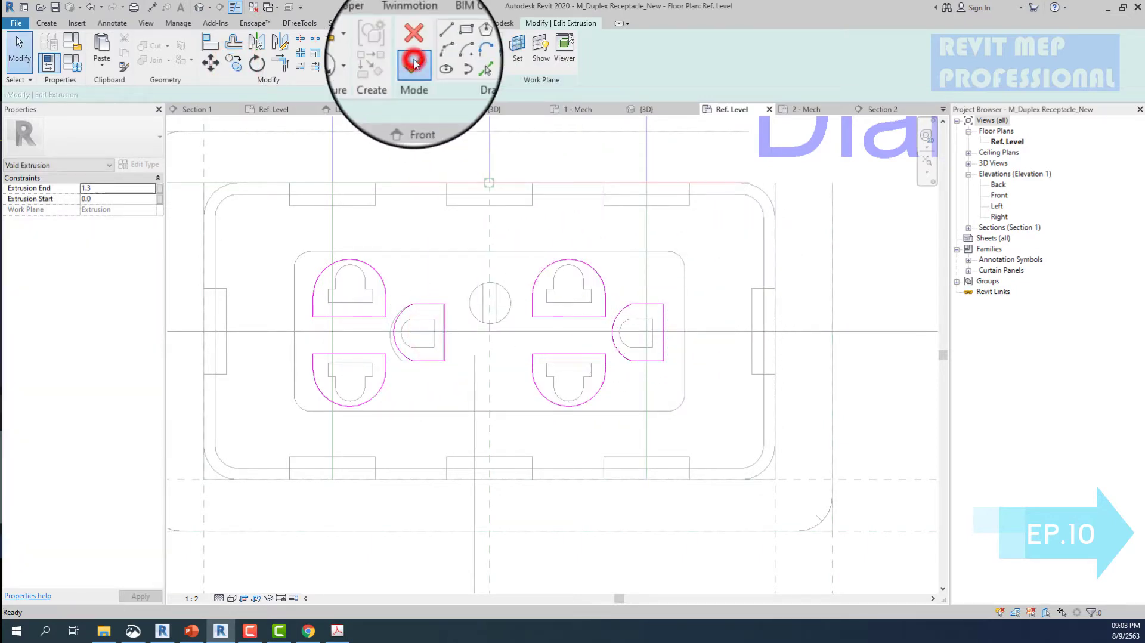
scroll(404, 352, "down", 3)
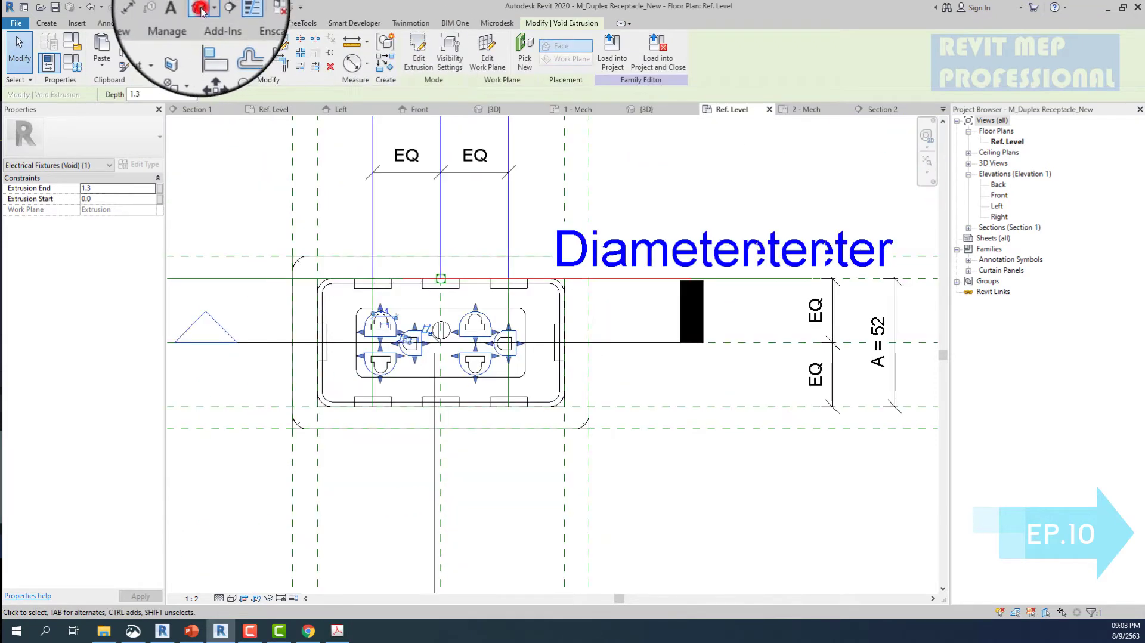
- Load the edited receptacle family into the project, overwriting the existing version
left_click(199, 8)
scroll(655, 387, "up", 2)
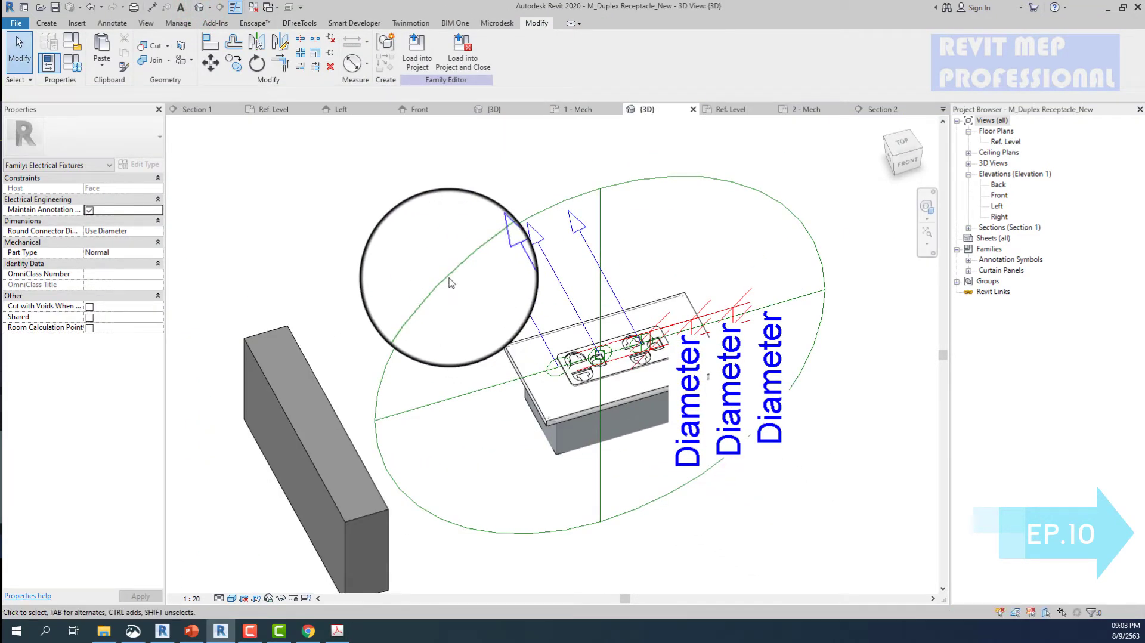
left_click(416, 46)
left_click(547, 400)
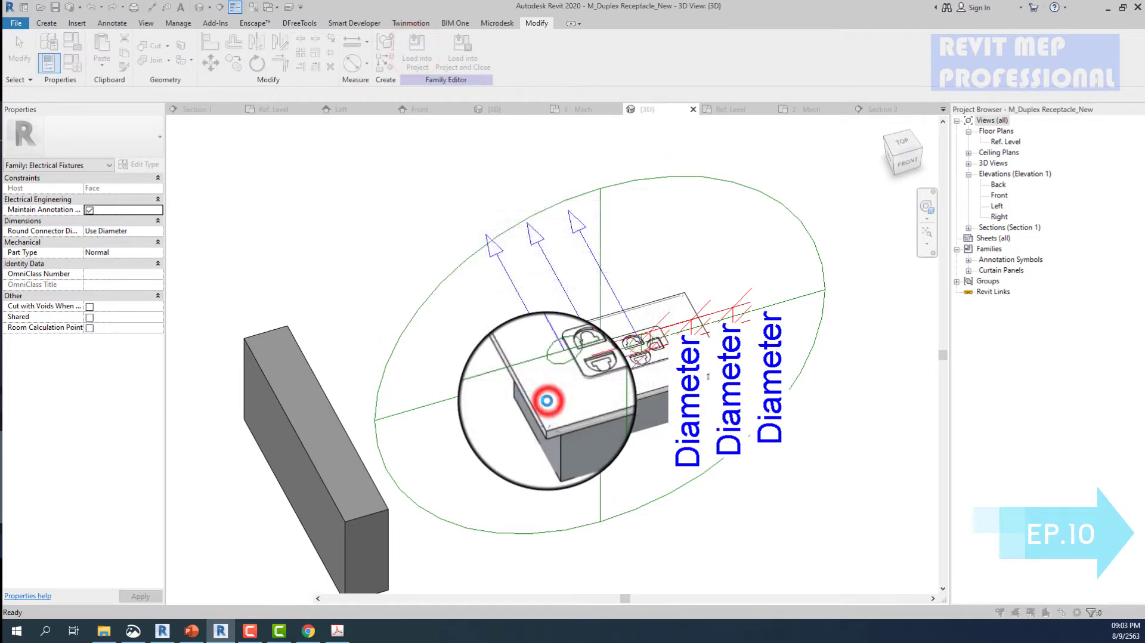
left_click(553, 316)
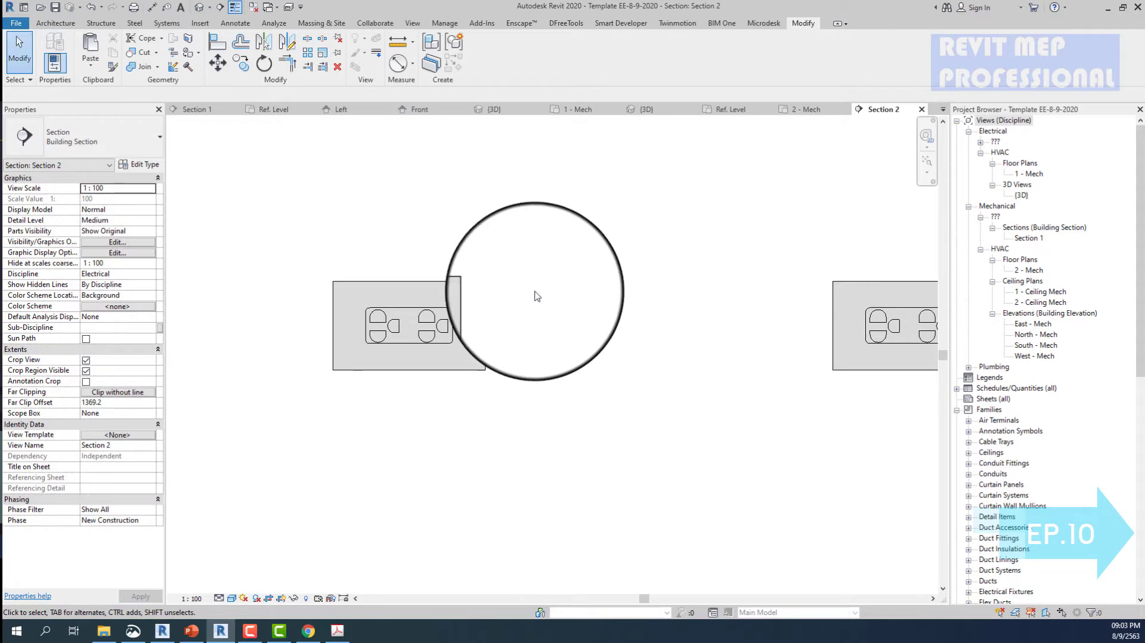
- Set Section 2's detail level to Fine
scroll(514, 263, "down", 3)
scroll(515, 392, "down", 3)
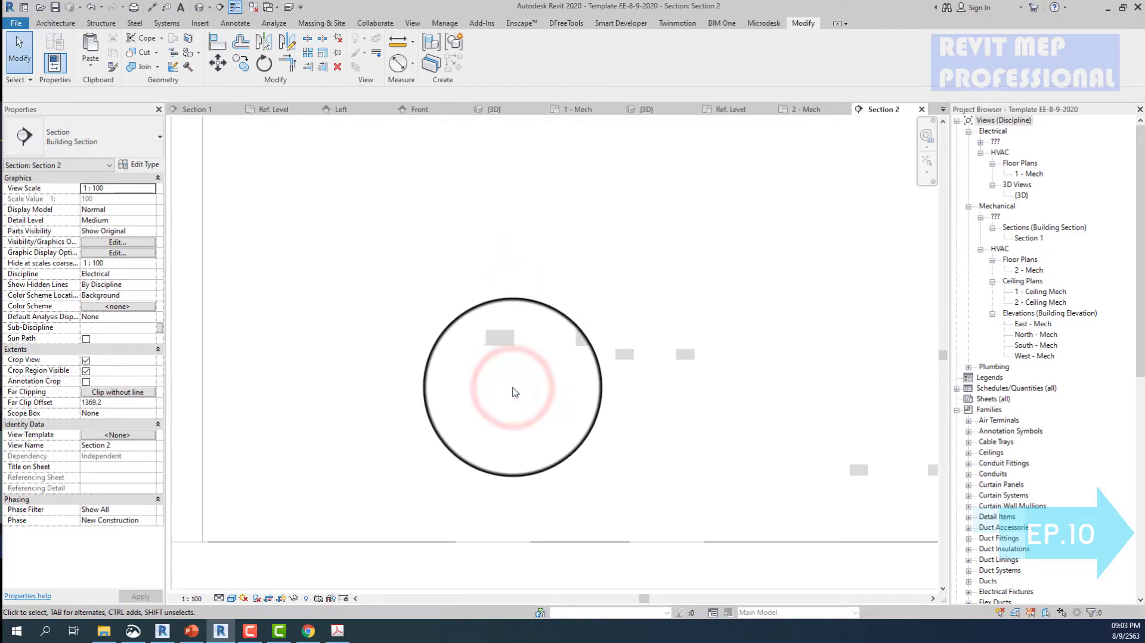
left_click(219, 598)
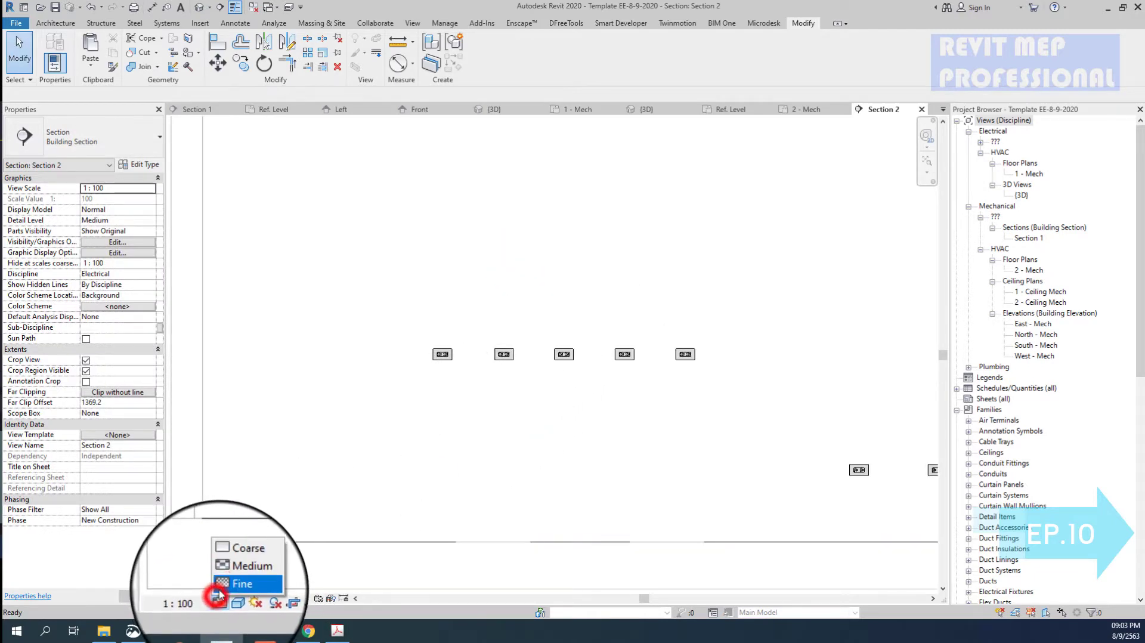
left_click(225, 582)
- Zoom around Section 2 and check a receptacle by selecting and deselecting it
scroll(633, 434, "up", 5)
scroll(708, 434, "up", 3)
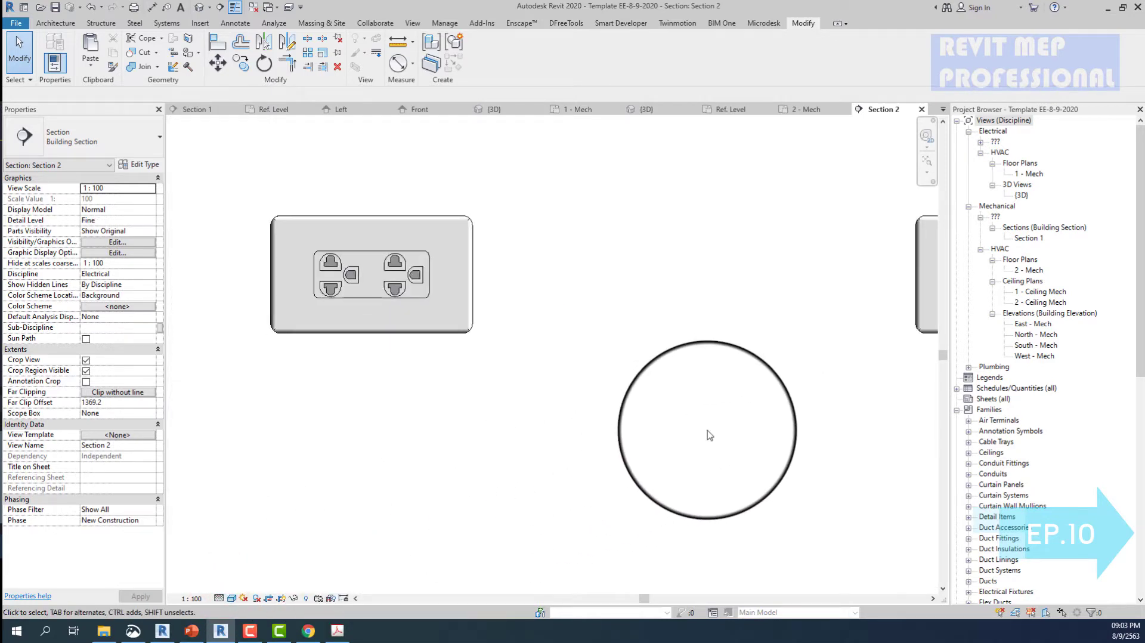
scroll(501, 310, "down", 5)
scroll(427, 319, "down", 3)
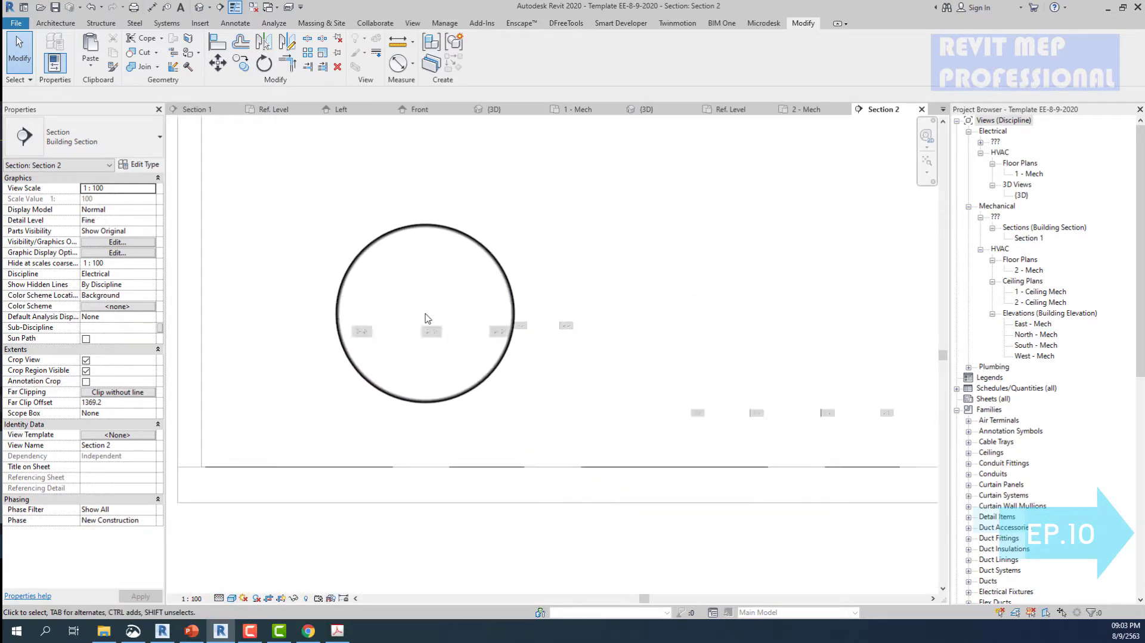
scroll(493, 352, "up", 2)
scroll(534, 380, "up", 2)
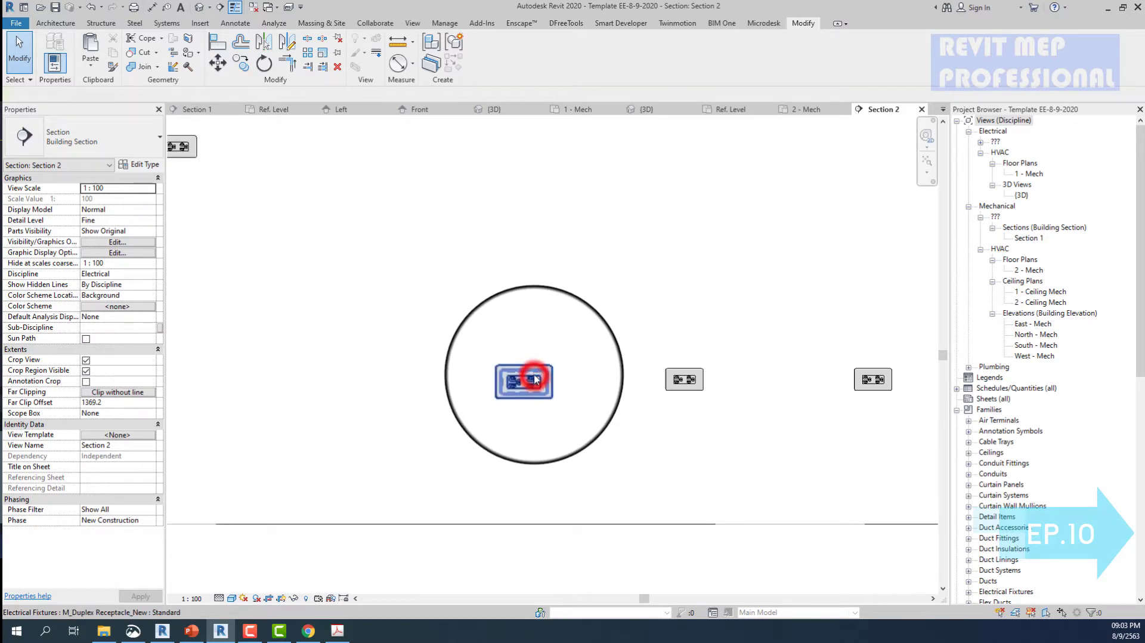
left_click(535, 378)
scroll(535, 379, "up", 3)
scroll(504, 315, "down", 2)
scroll(577, 359, "up", 2)
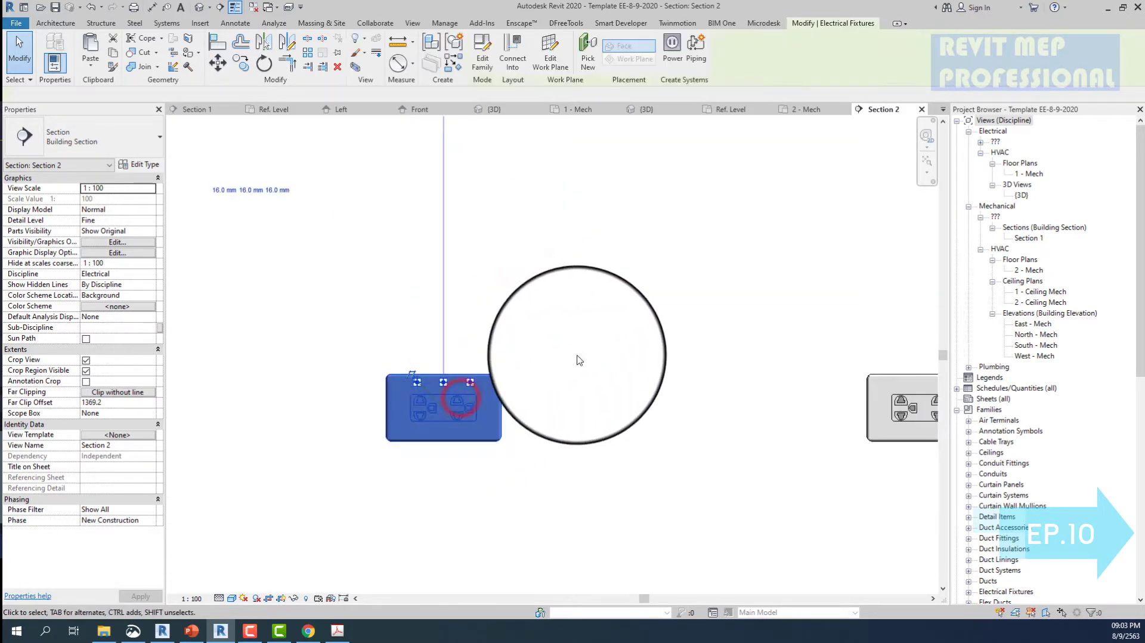
left_click(576, 360)
- Select the leftmost receptacle and bring up its connector's options
scroll(577, 360, "down", 2)
scroll(577, 360, "down", 2)
scroll(577, 359, "up", 1)
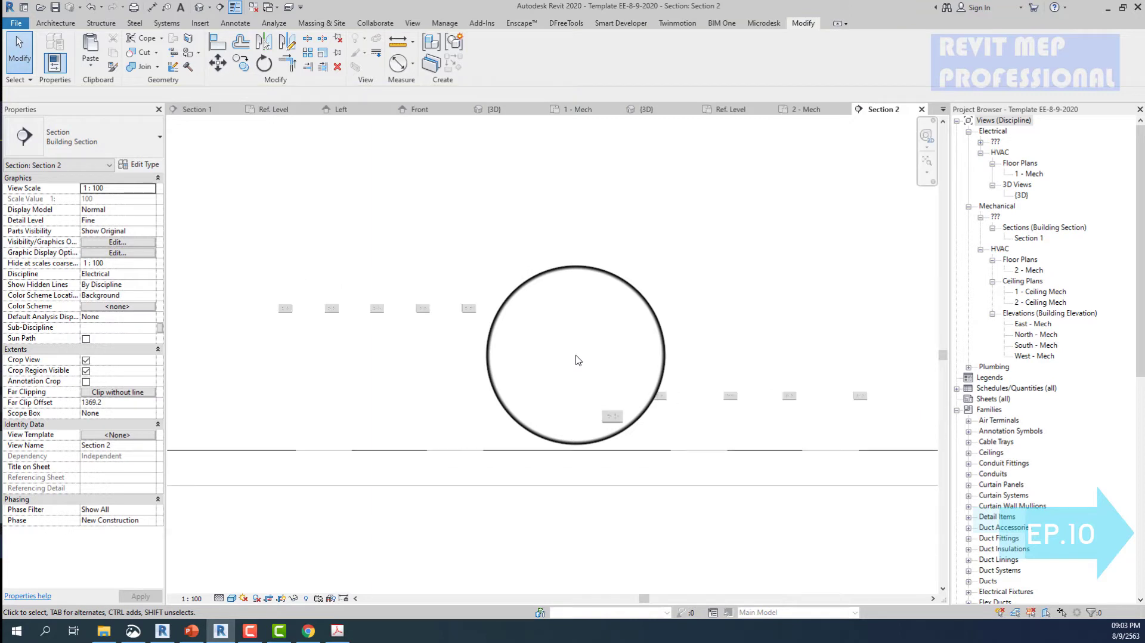
scroll(576, 360, "up", 1)
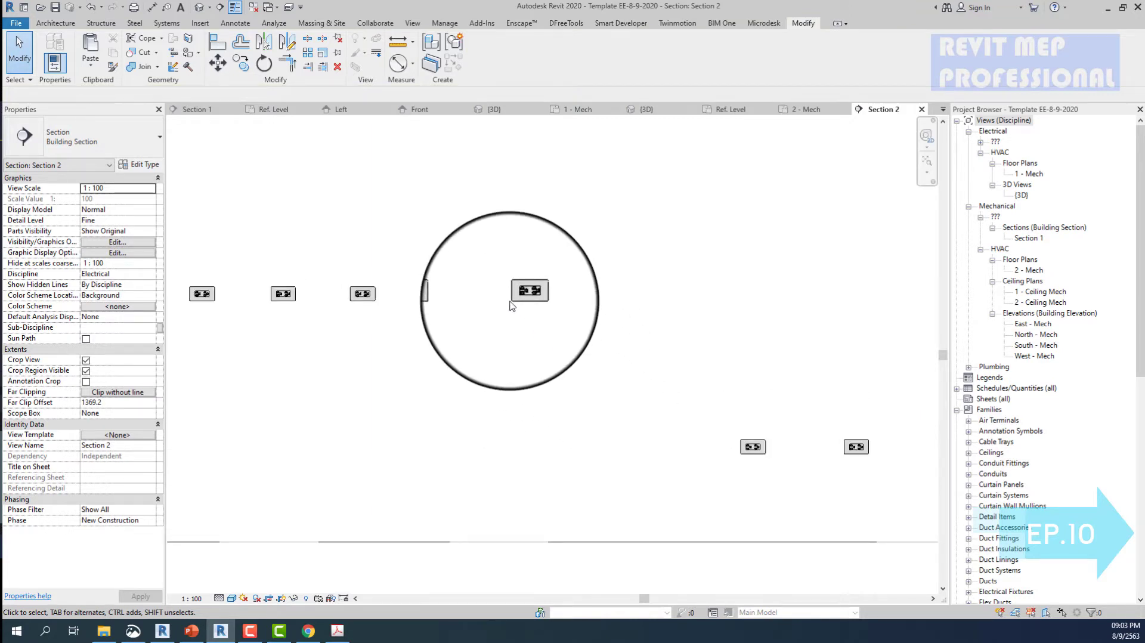
left_click(510, 305)
left_click(417, 384)
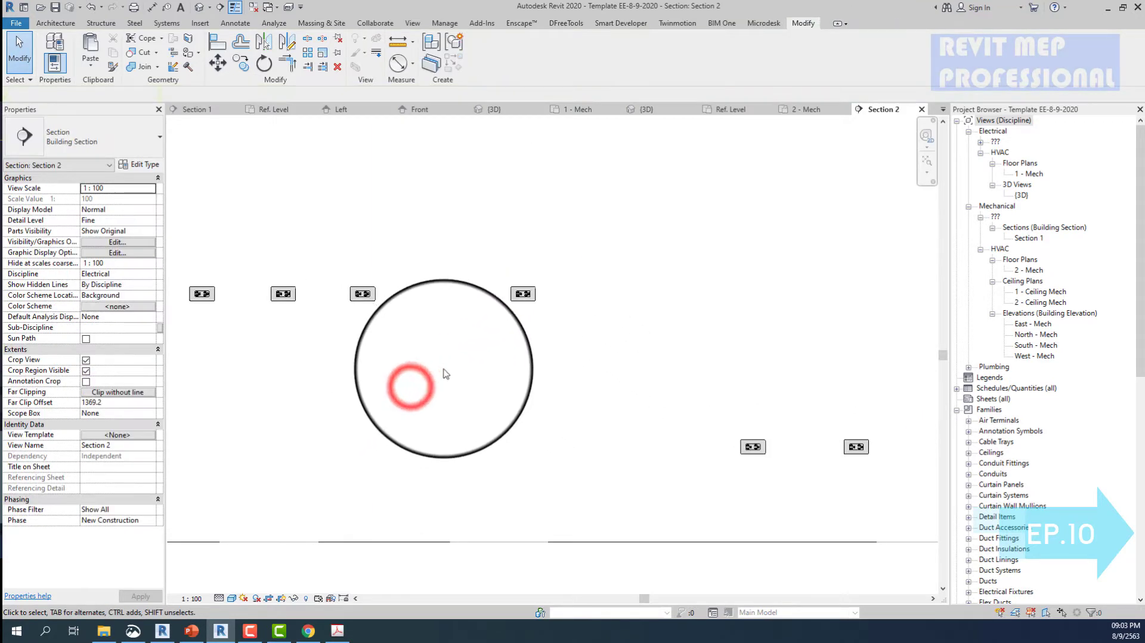
scroll(513, 335, "down", 3)
scroll(295, 349, "up", 3)
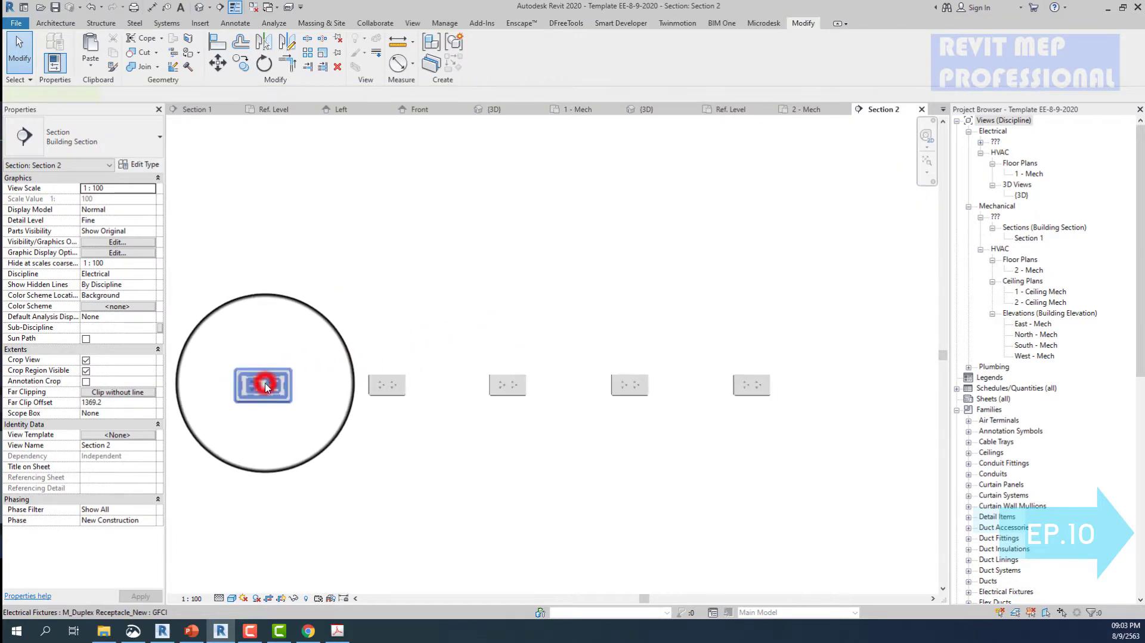
left_click(253, 379)
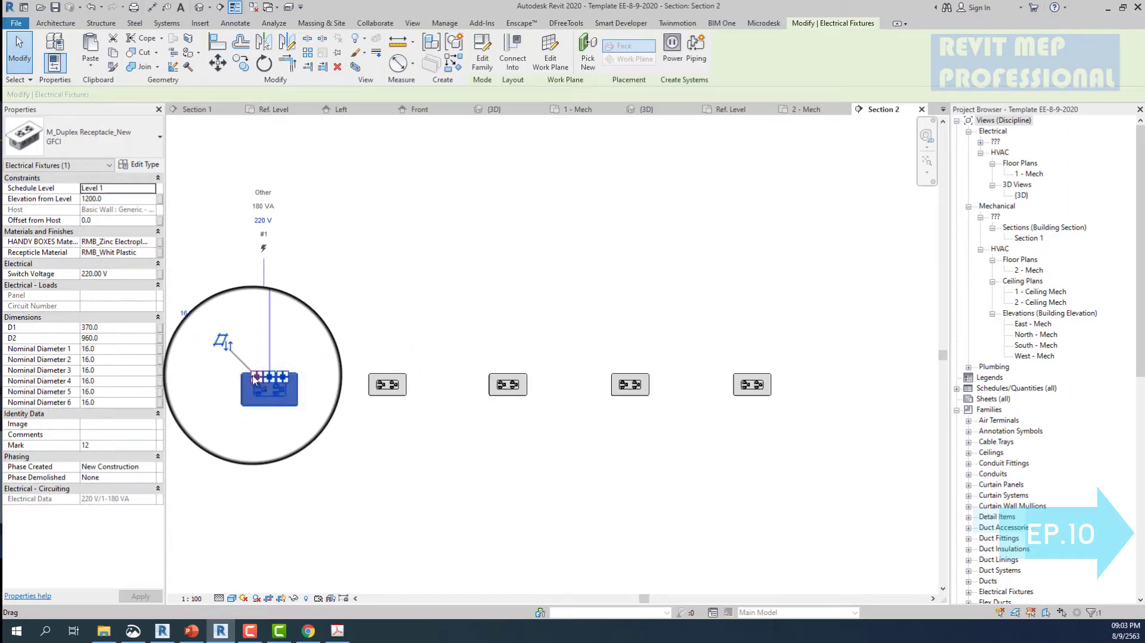
right_click(253, 380)
- Draw an elbowed conduit left from the first receptacle and a vertical one from the second
left_click(298, 68)
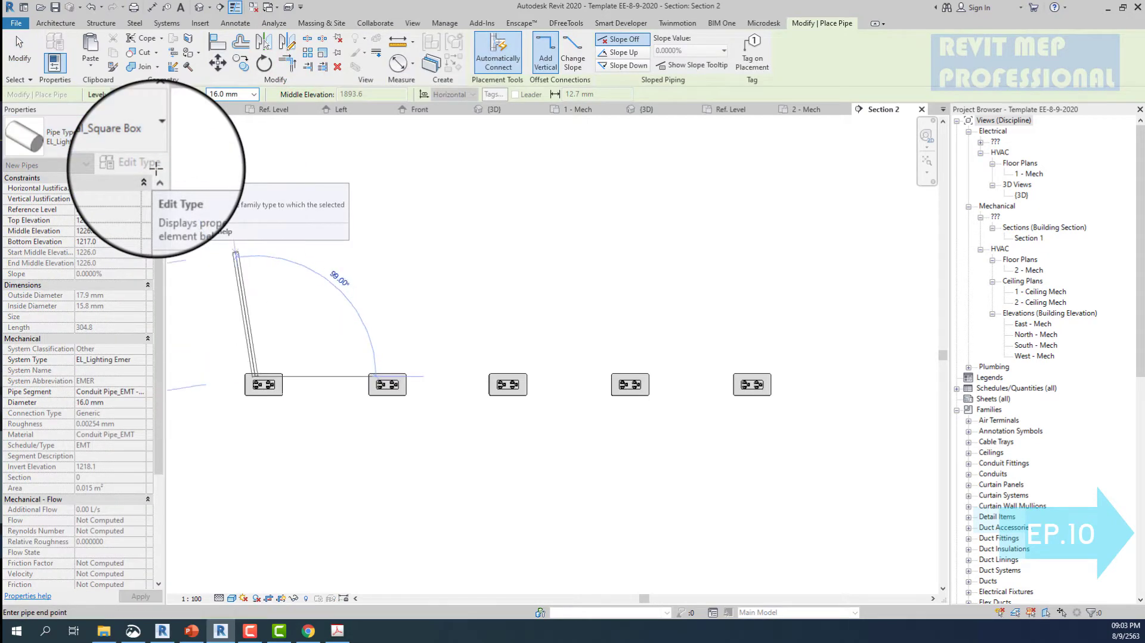
scroll(256, 316, "down", 3)
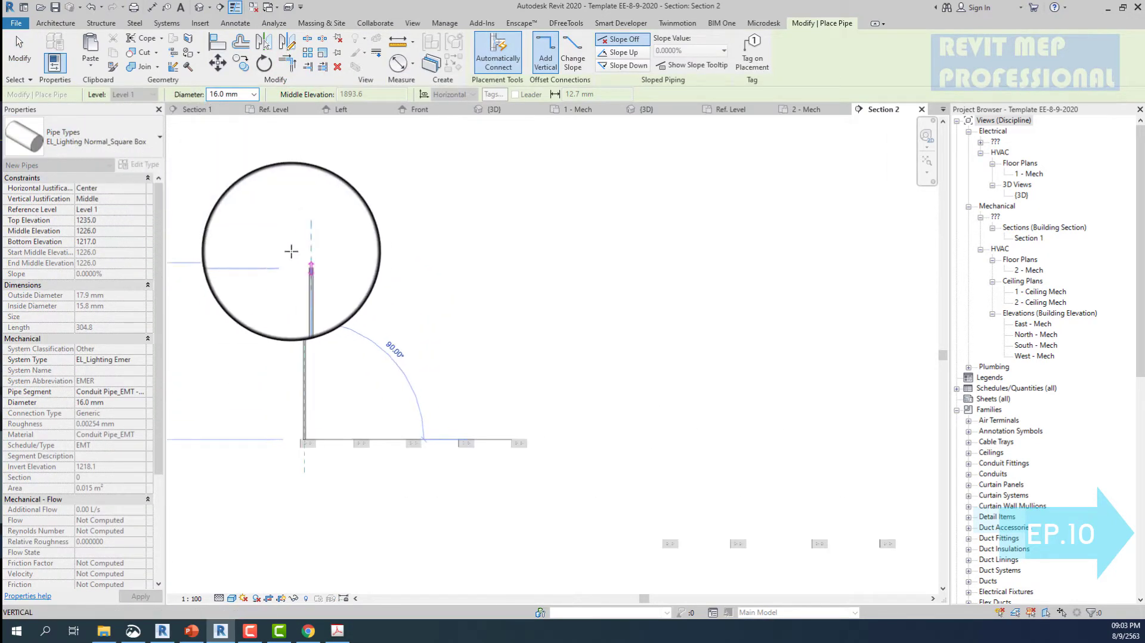
left_click(304, 257)
left_click(209, 258)
key("Escape")
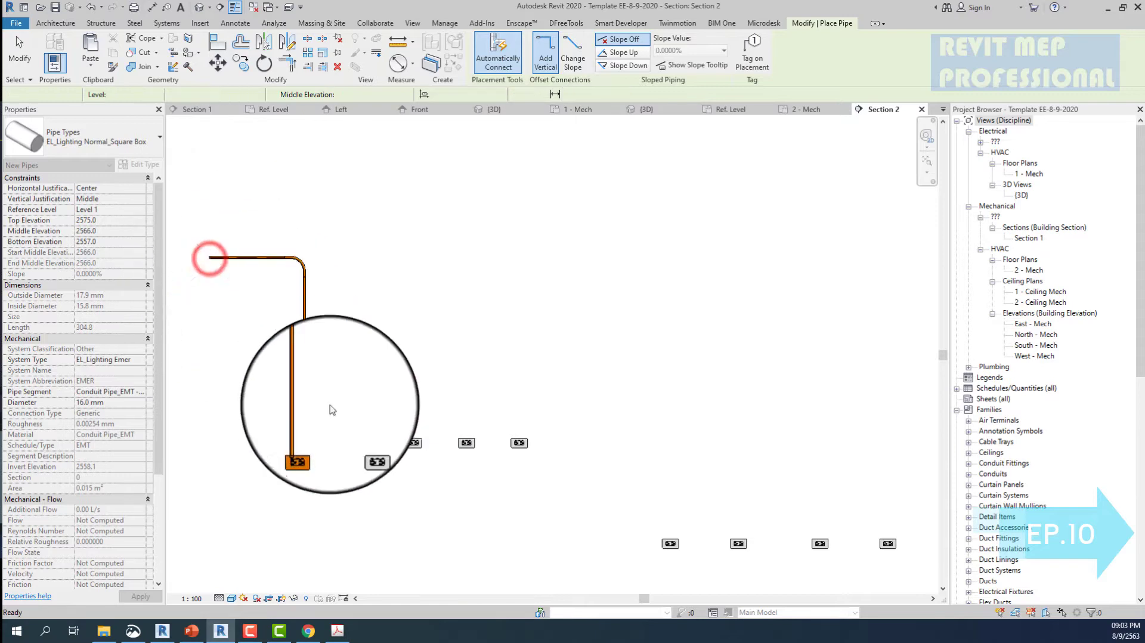
left_click(358, 443)
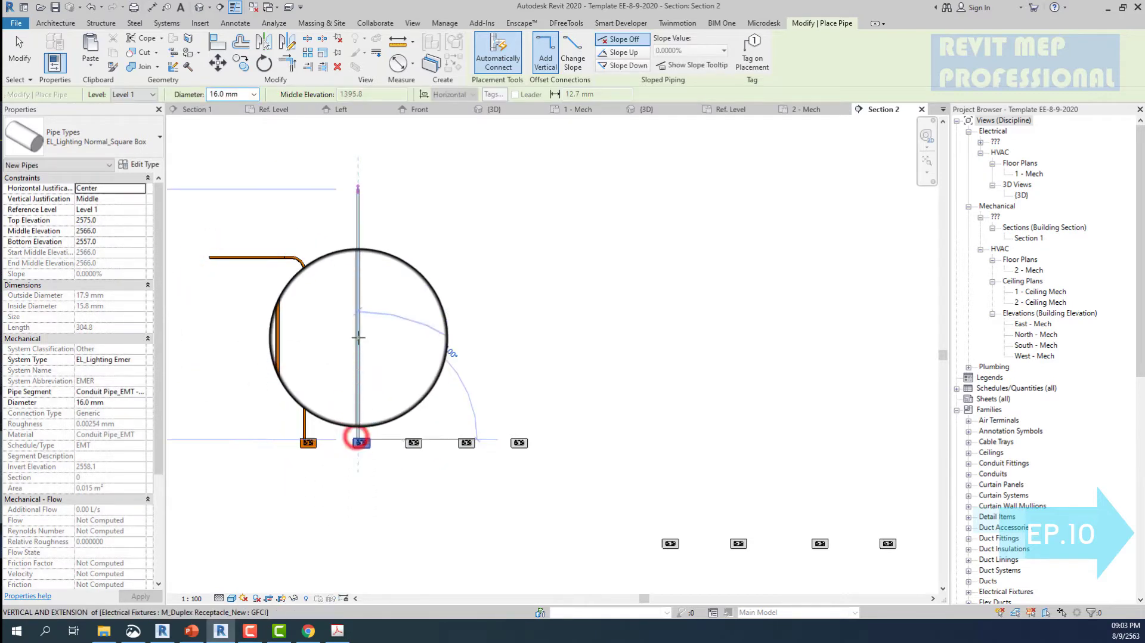
left_click(359, 157)
key("Escape")
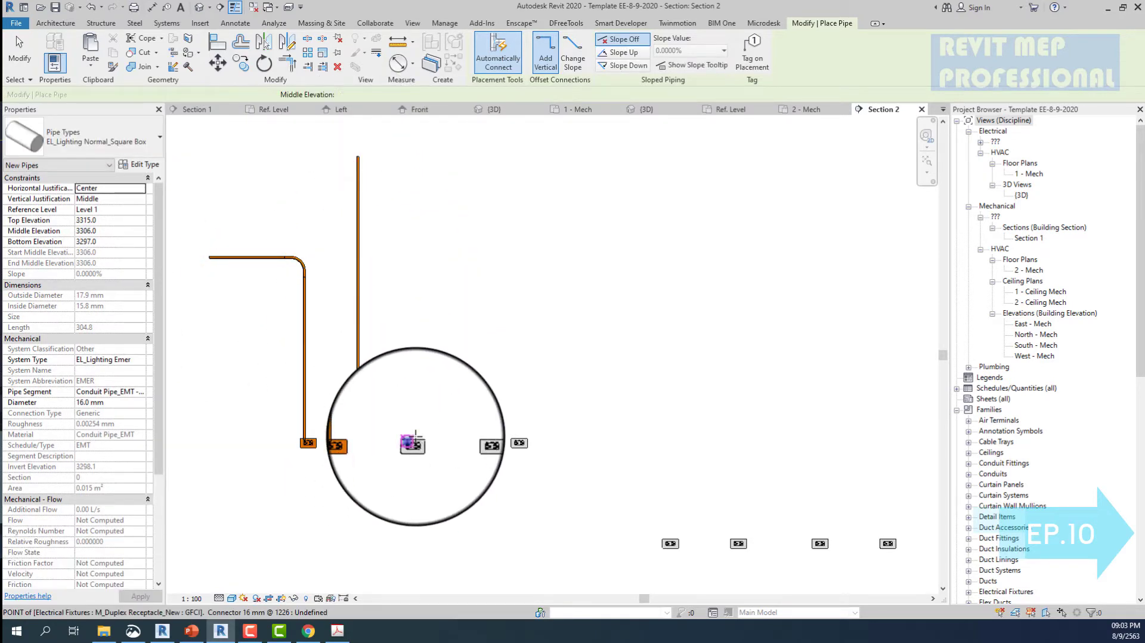
- Run vertical conduits up from the third and fourth receptacles, and turn the fifth's horizontally
left_click(412, 442)
left_click(416, 149)
key("Escape")
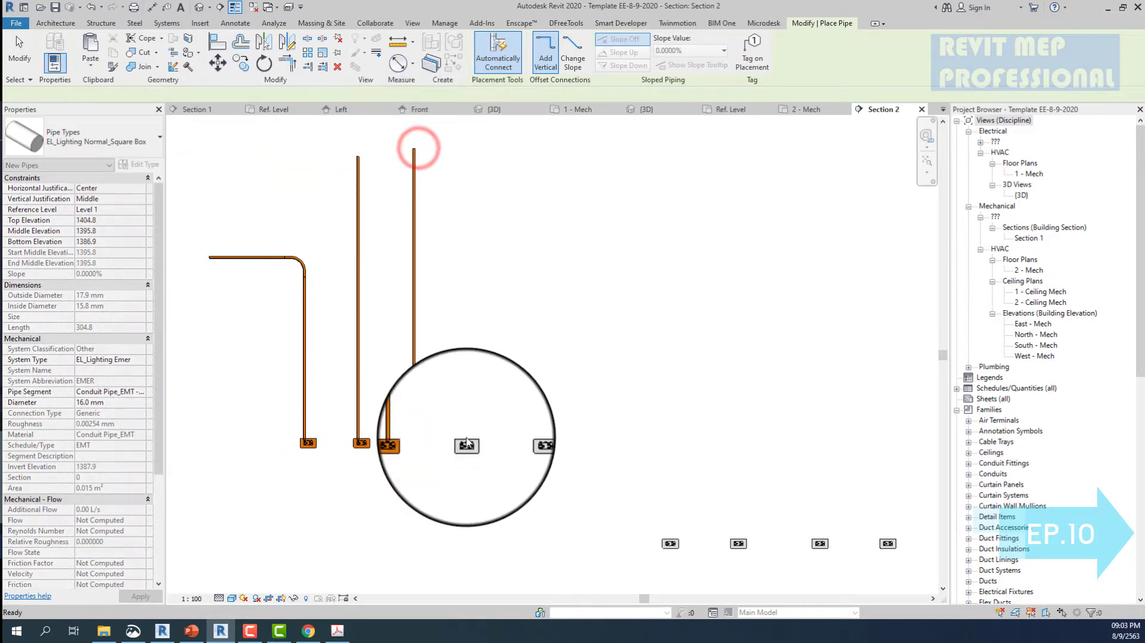
left_click(466, 443)
left_click(466, 156)
key("Escape")
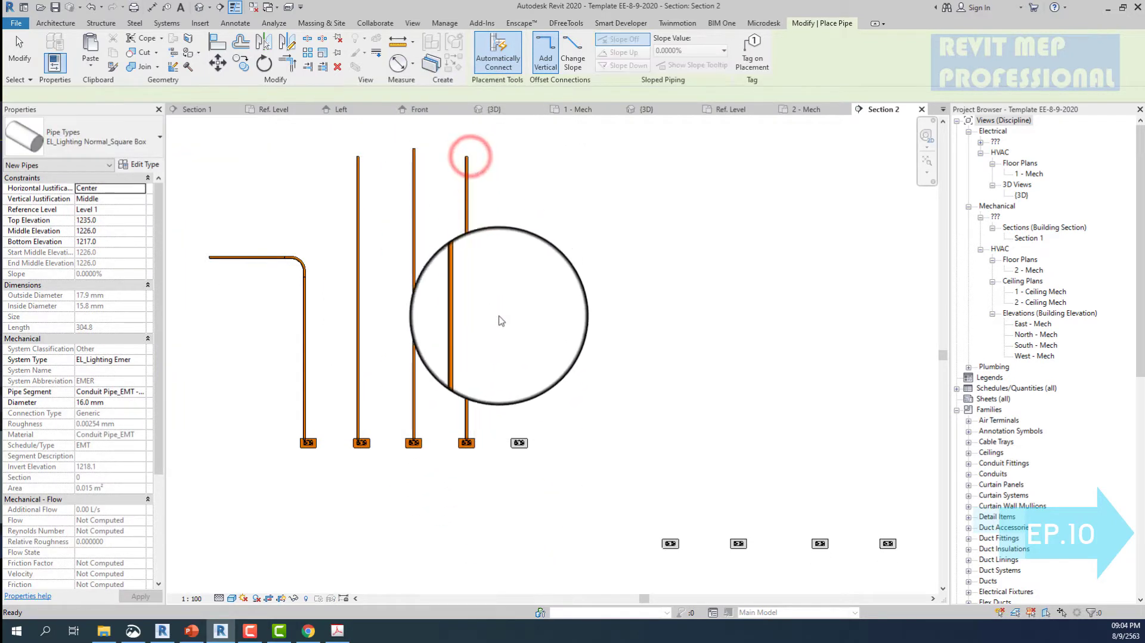
left_click(518, 442)
left_click(518, 171)
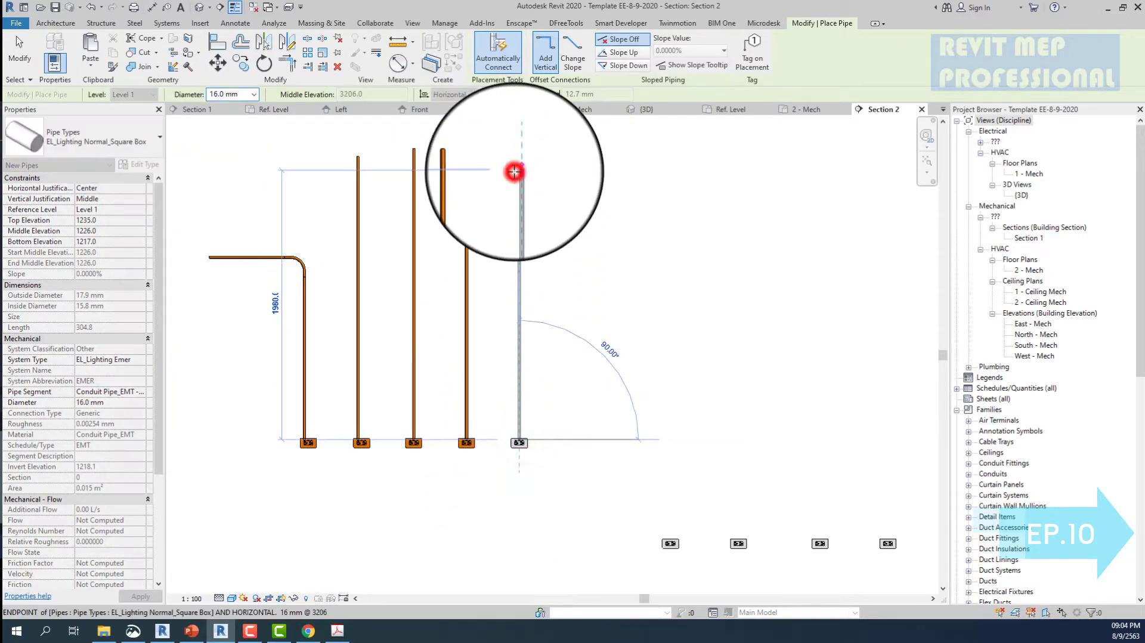
left_click(859, 170)
key("Escape")
- Add a vertical conduit at the next receptacle and one that runs right, then rises
scroll(859, 170, "down", 5)
scroll(554, 483, "up", 2)
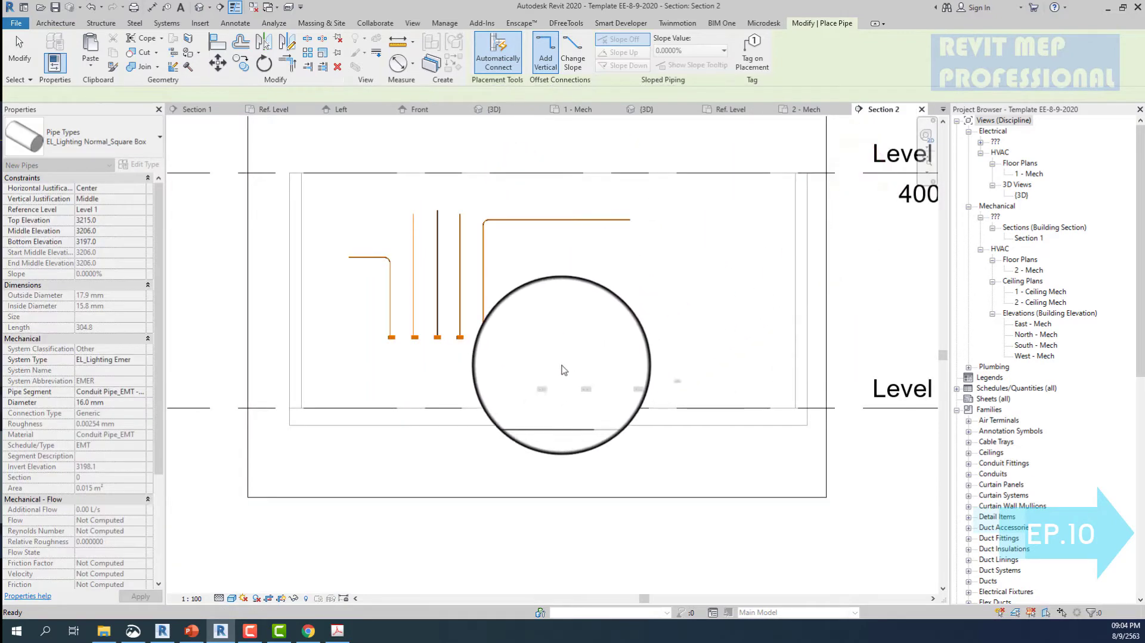
scroll(543, 384, "up", 2)
left_click(544, 380)
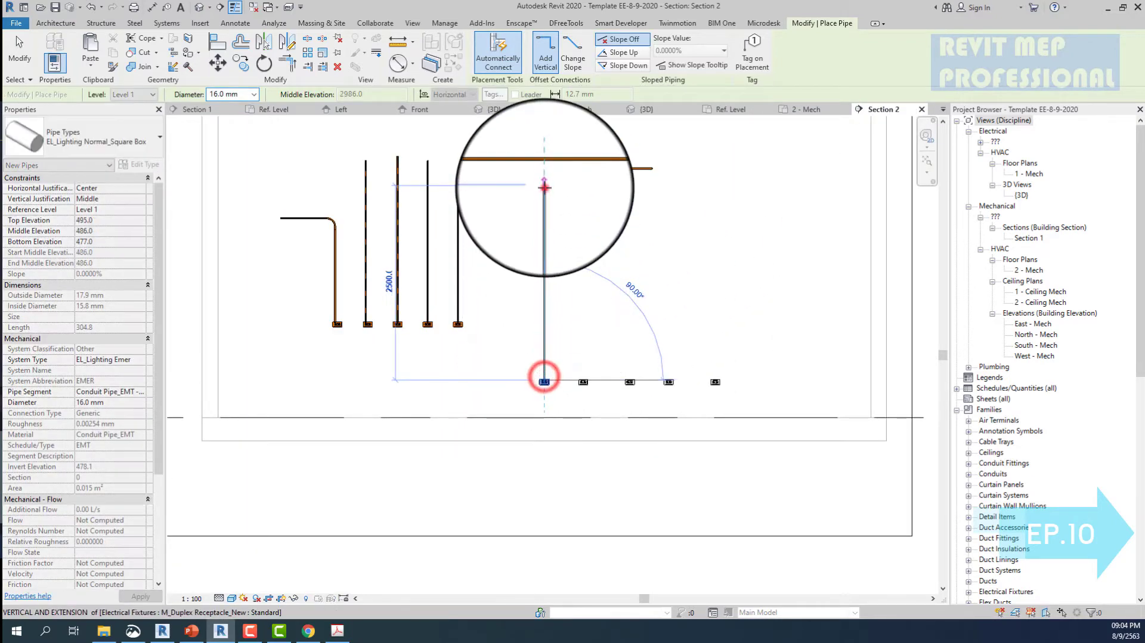
left_click(543, 186)
key("Escape")
left_click(583, 382)
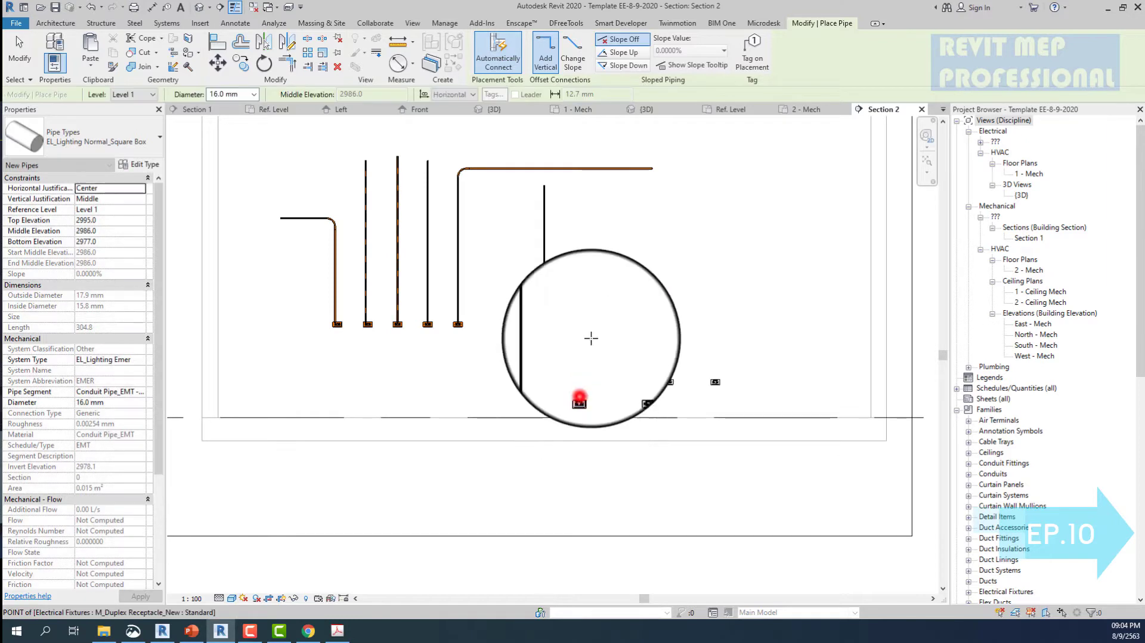
left_click(583, 186)
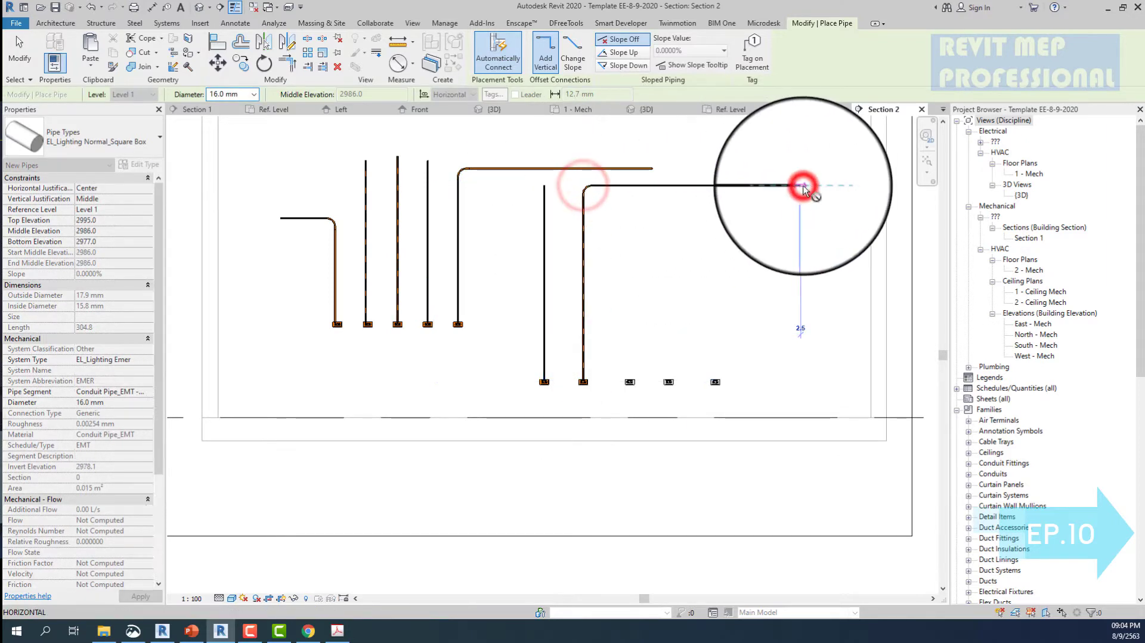
left_click(803, 188)
left_click(803, 125)
key("Escape")
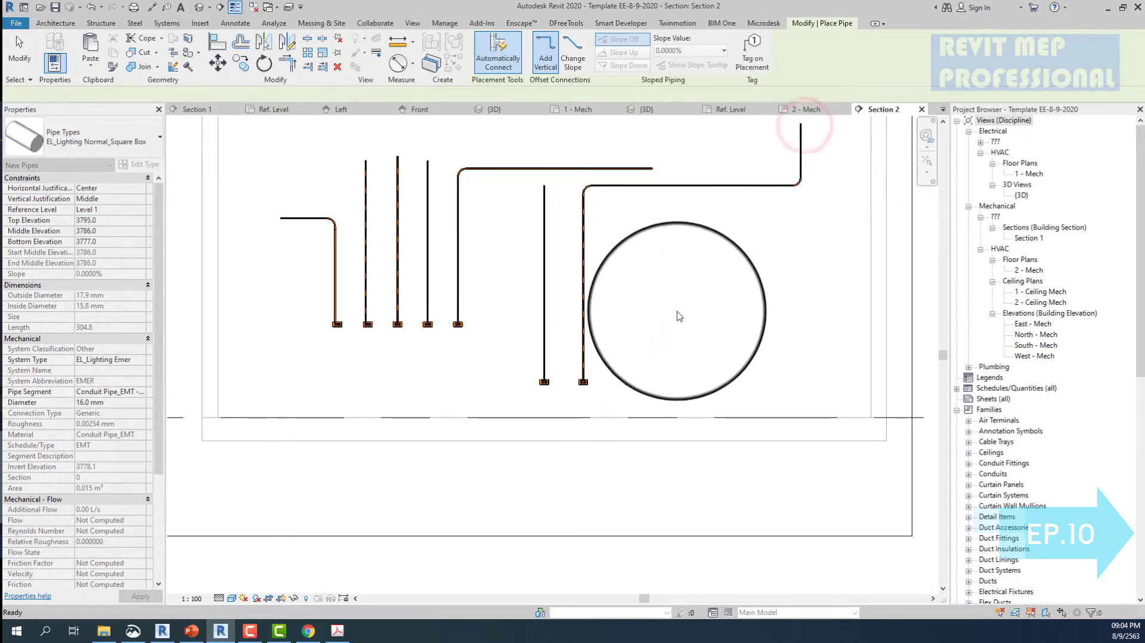
- Draw the last two receptacles' conduits up and to the right, one rising again
left_click(629, 382)
left_click(630, 215)
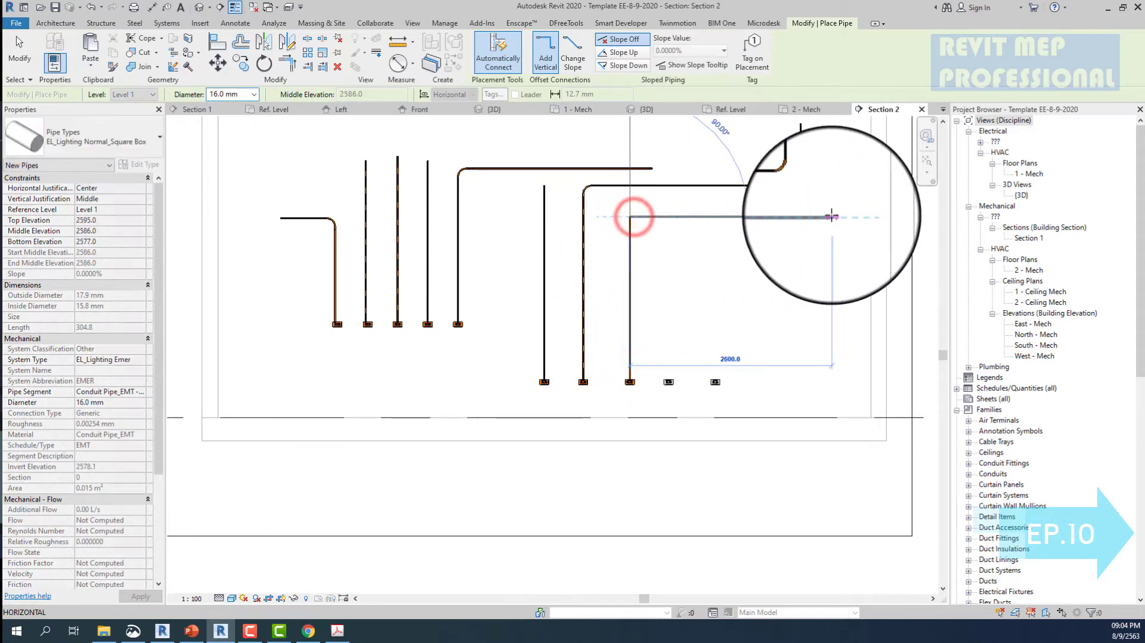
left_click(827, 217)
left_click(832, 136)
key("Escape")
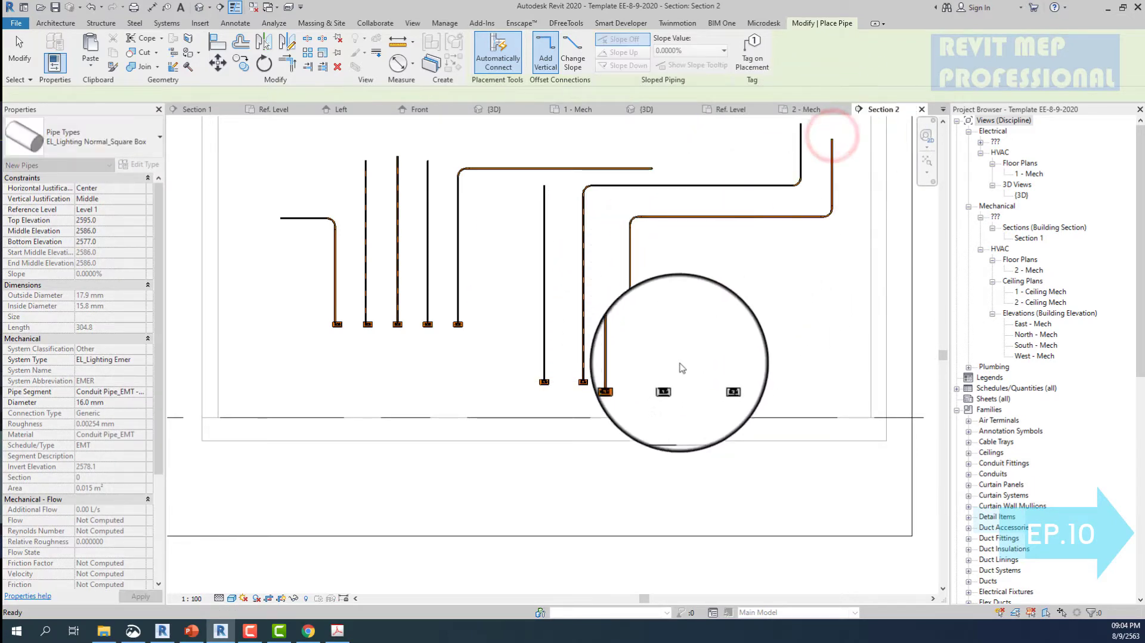
left_click(668, 381)
left_click(668, 247)
left_click(754, 248)
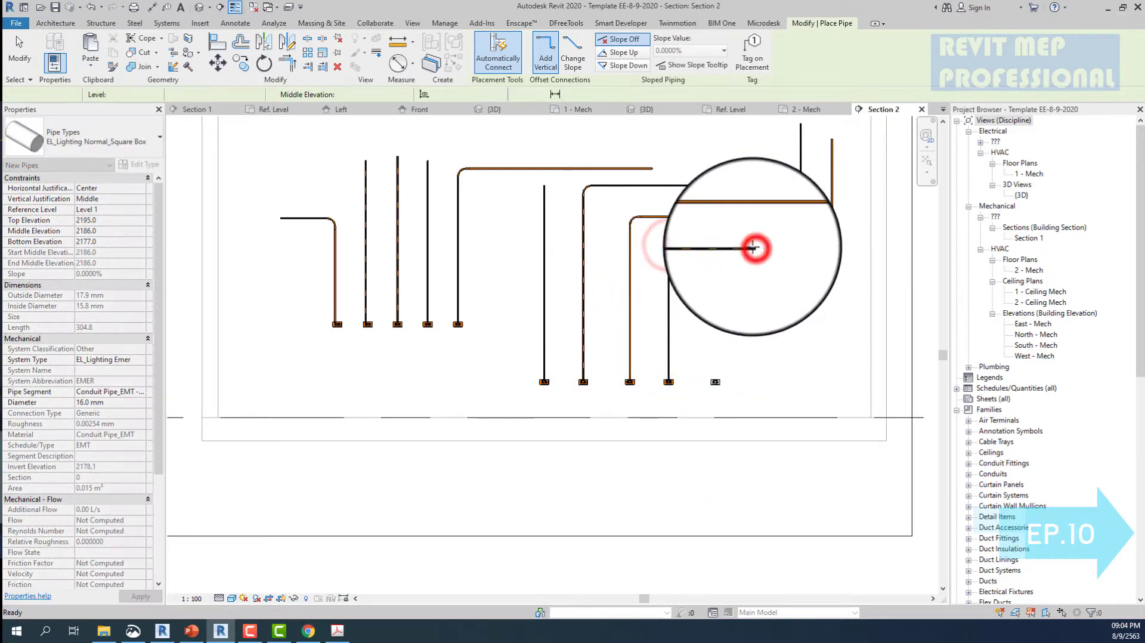
left_click(201, 10)
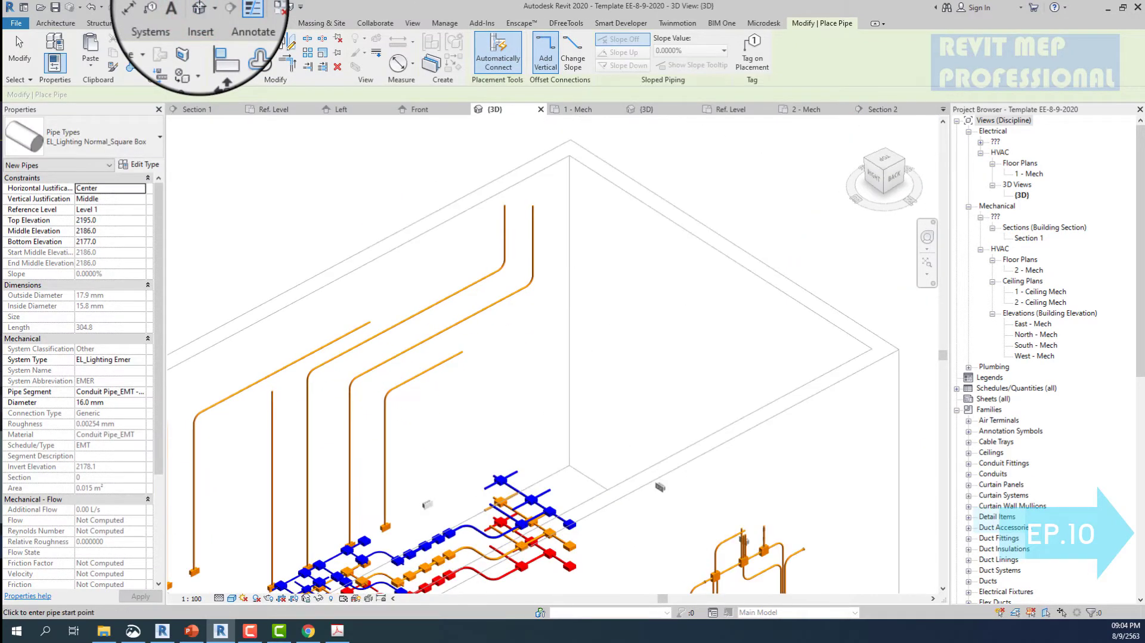
- Split a vertical conduit just above its receptacle in the 3D view
scroll(442, 440, "down", 3)
scroll(442, 440, "up", 5)
key("Escape")
key("Escape")
scroll(384, 174, "up", 3)
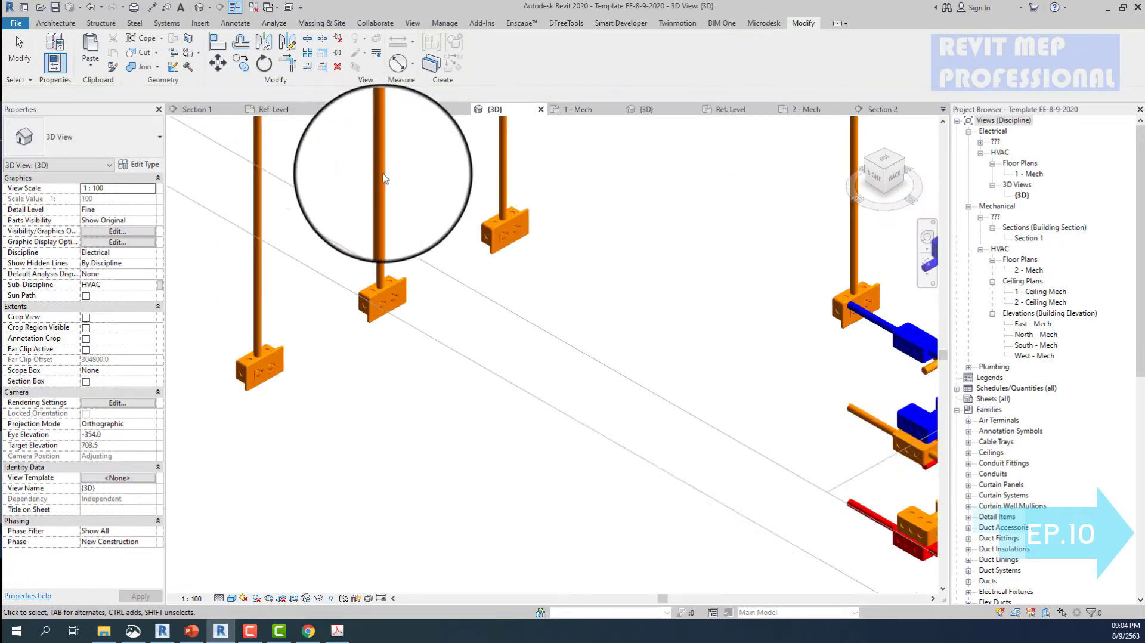
scroll(435, 224, "up", 2)
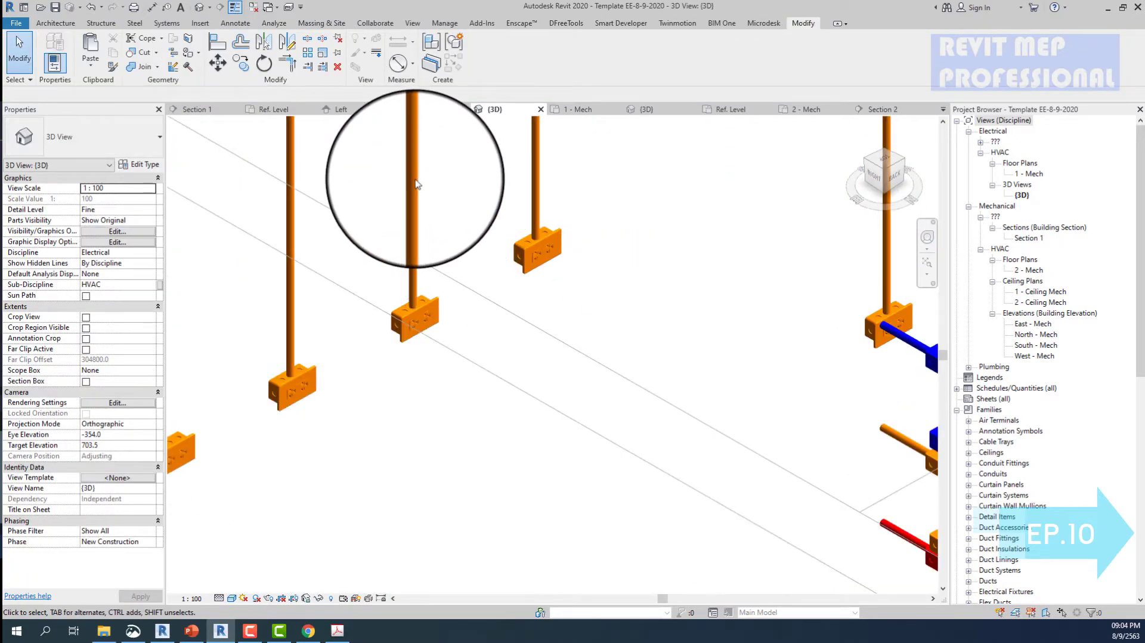
left_click(415, 182)
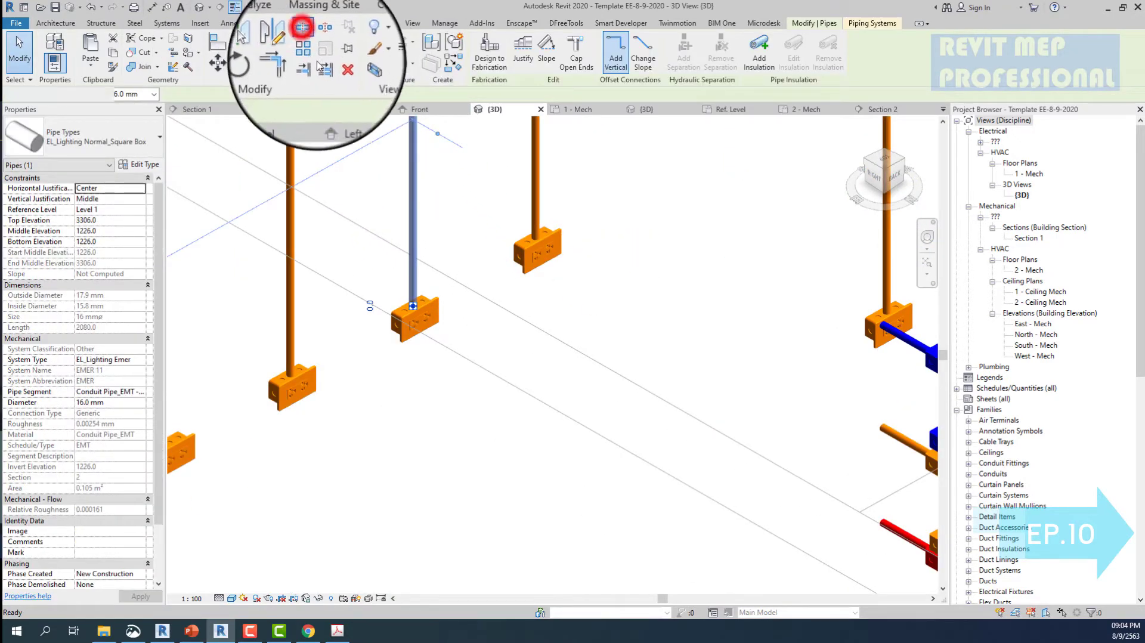
left_click(418, 230)
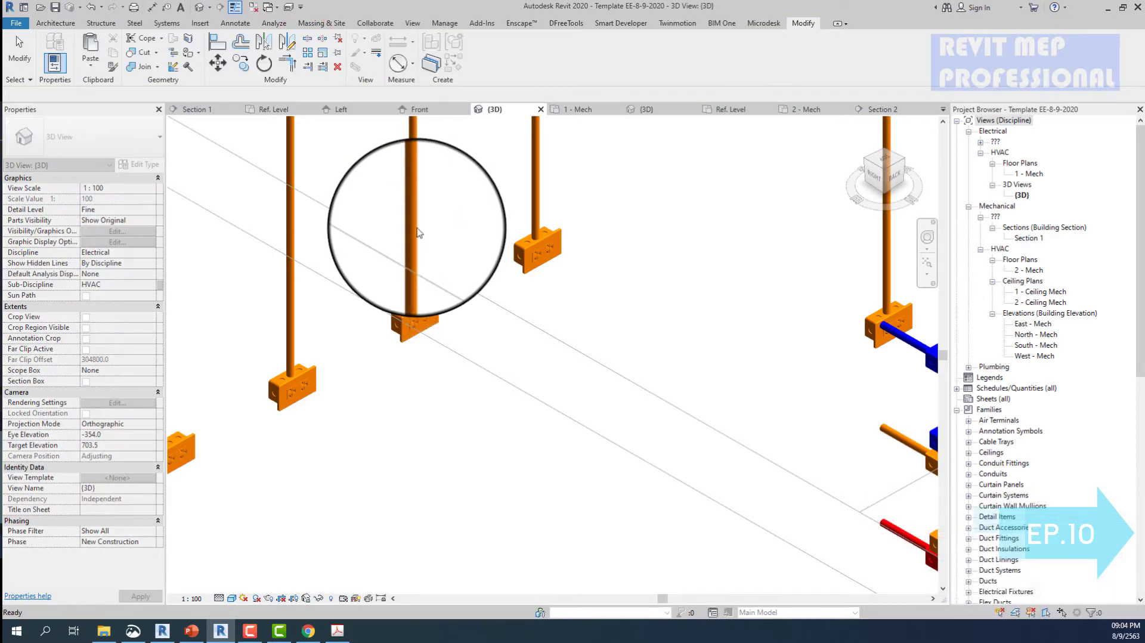
- Cancel the split command, select then deselect the conduit, and cancel component placement
scroll(412, 188, "up", 2)
key("Escape")
left_click(410, 173)
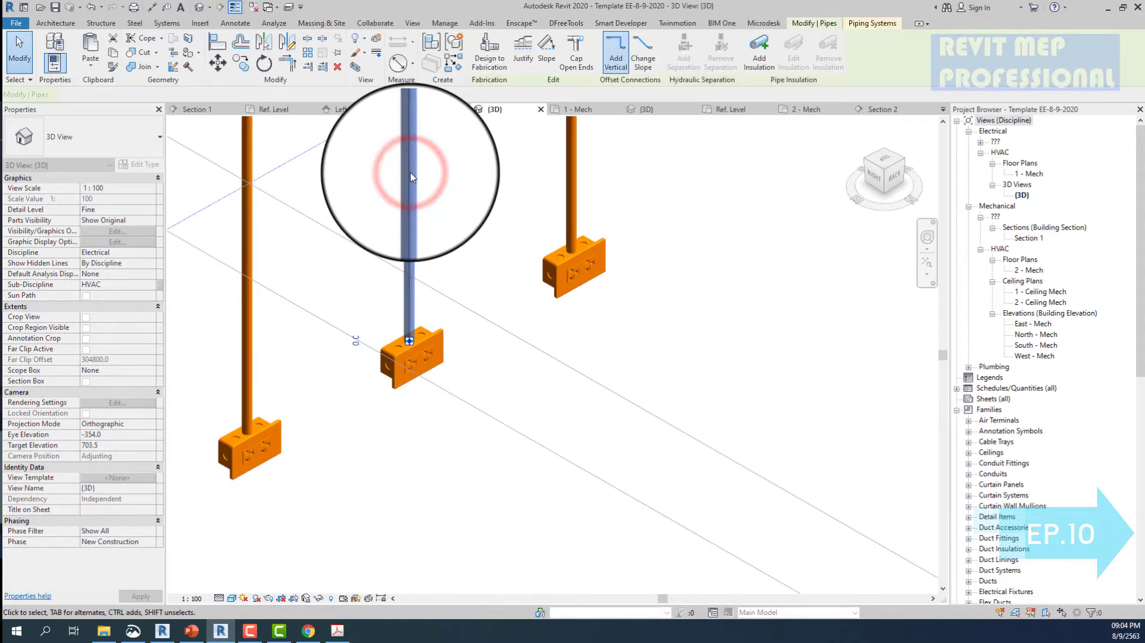
left_click(470, 192)
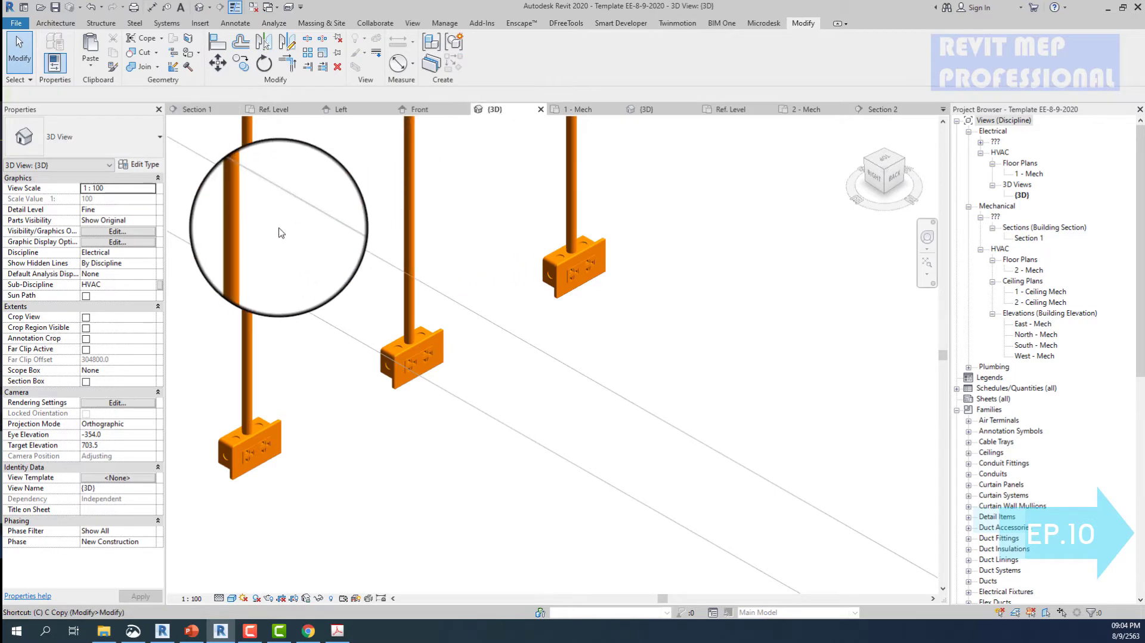
key("m")
key("Escape")
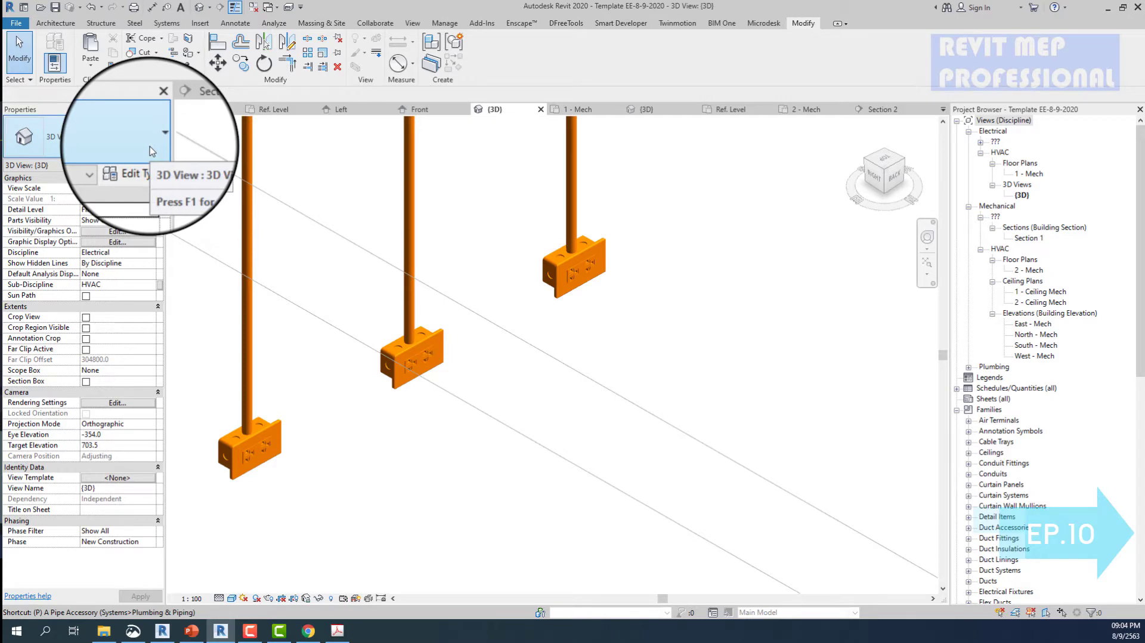
- Start placing an EMT Set Screw Connectors fitting and cycle its base point
key("f")
left_click(76, 133)
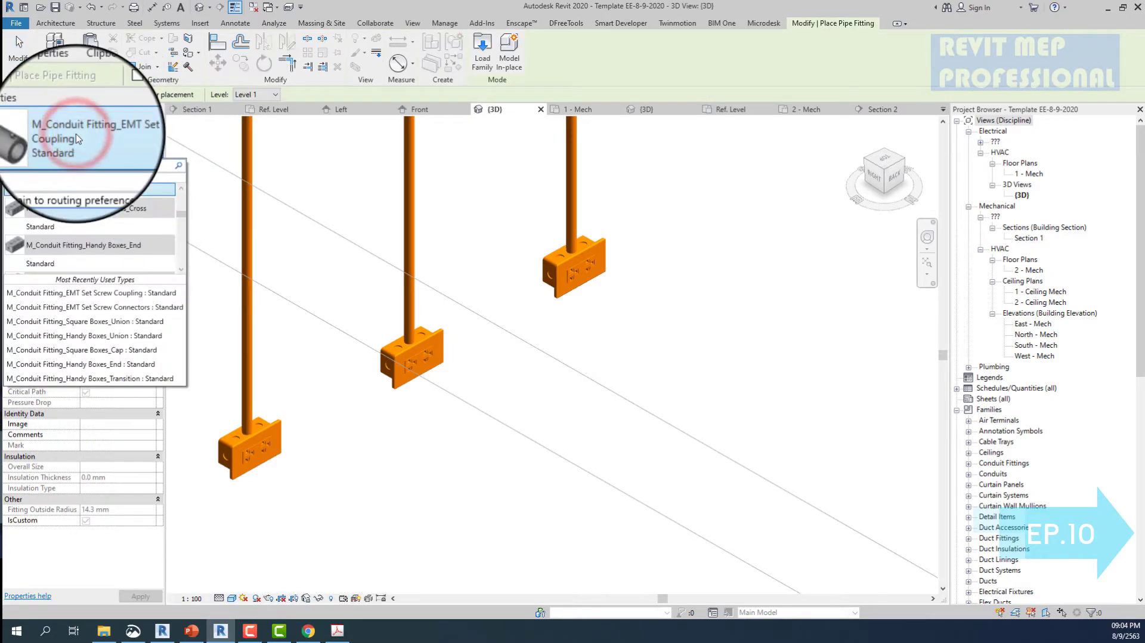
scroll(64, 242, "down", 2)
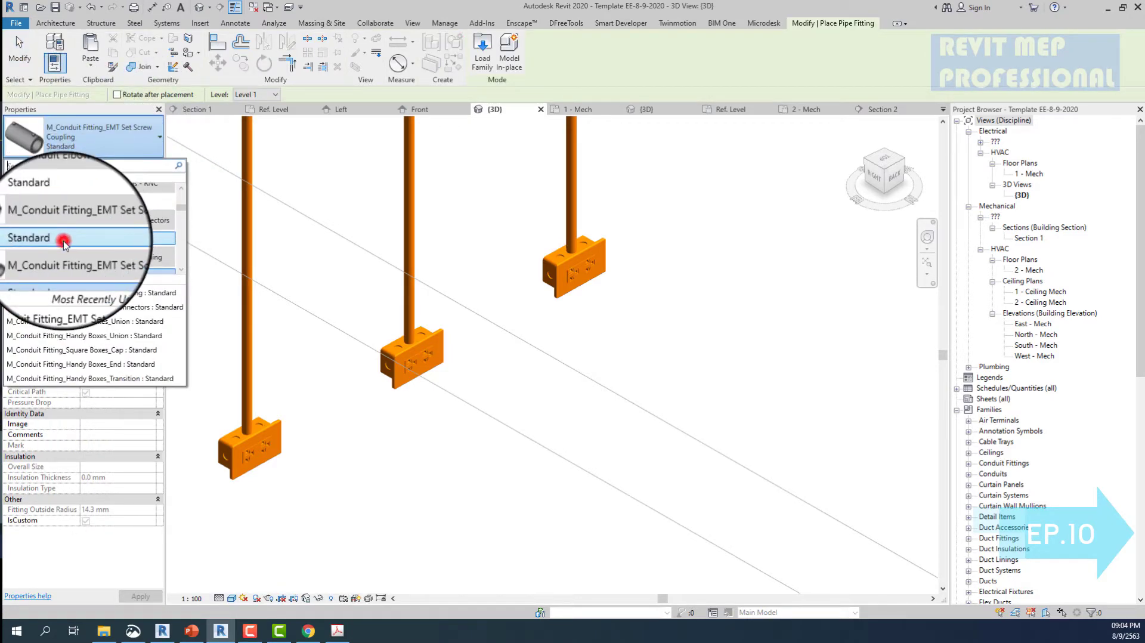
left_click(64, 238)
scroll(407, 280, "up", 2)
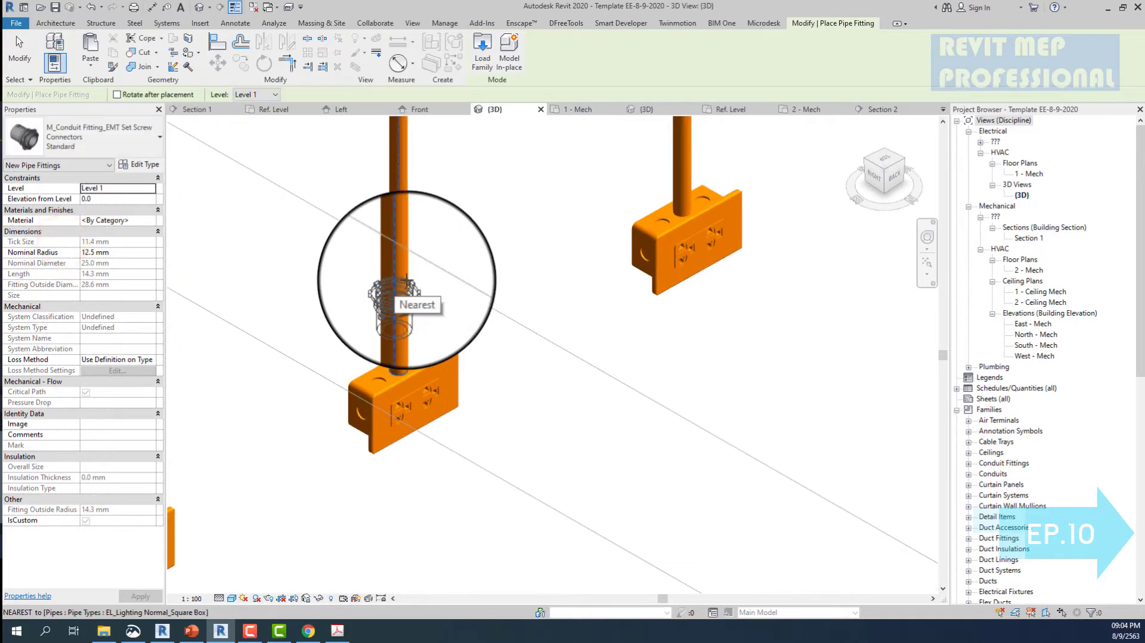
scroll(407, 280, "up", 2)
scroll(406, 279, "up", 1)
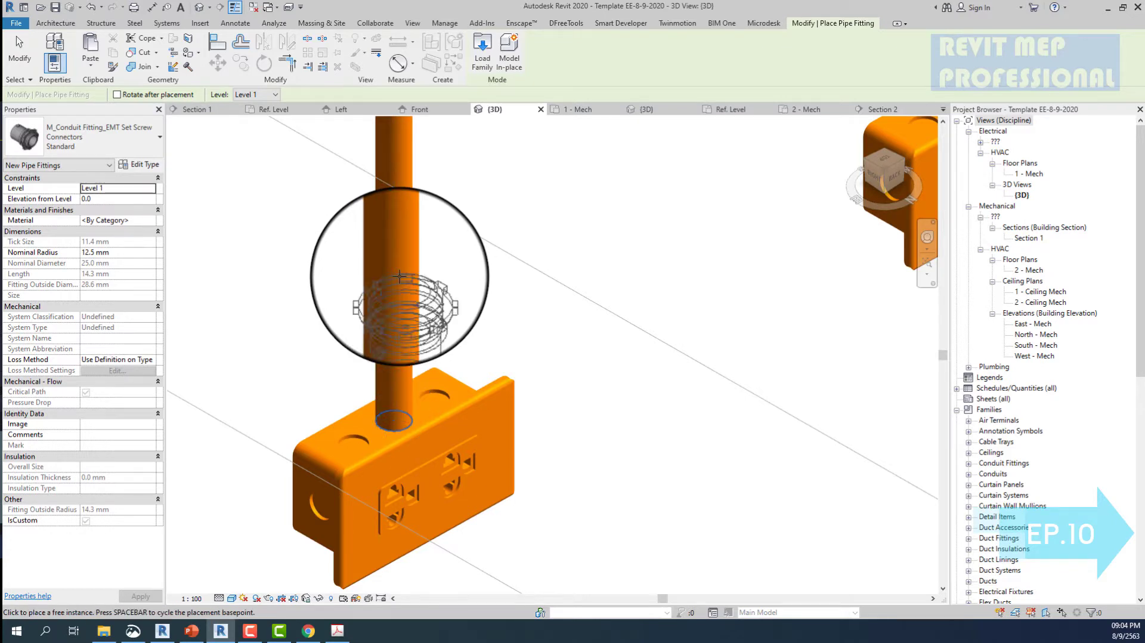
key("space")
- Zoom in and out to preview the EMT connector on a receptacle box
scroll(399, 276, "down", 1)
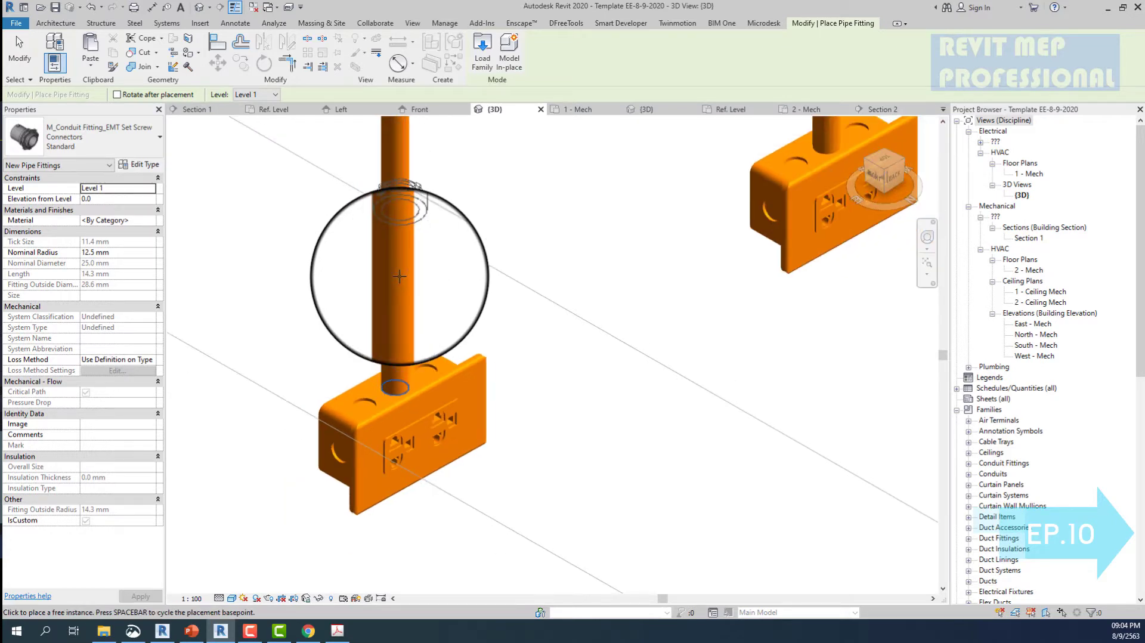
scroll(395, 194, "down", 1)
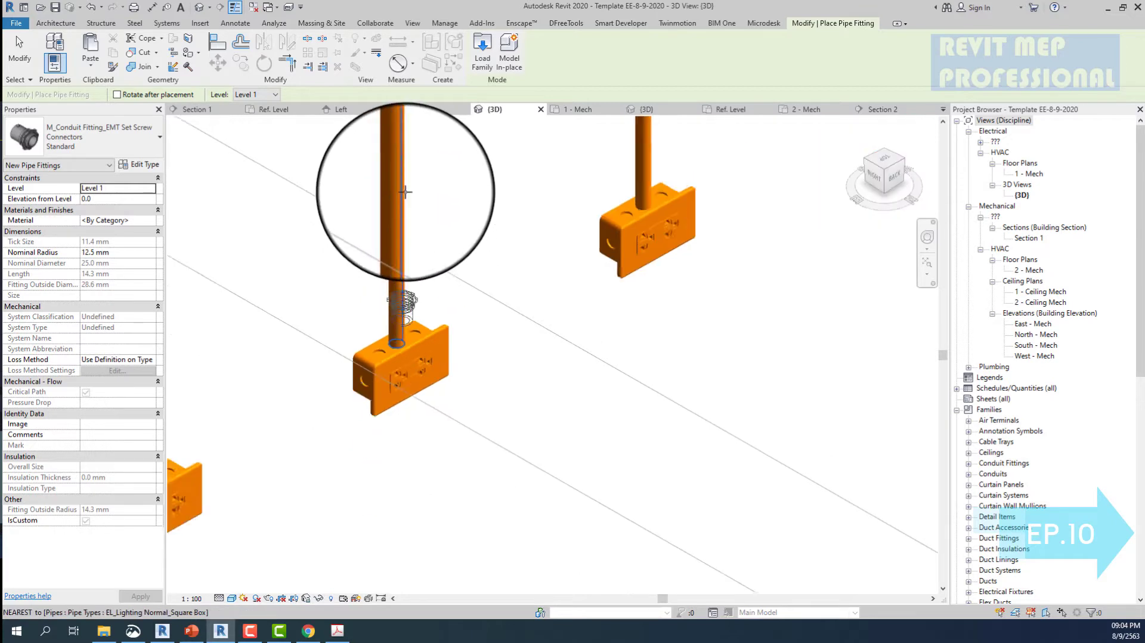
scroll(406, 191, "up", 2)
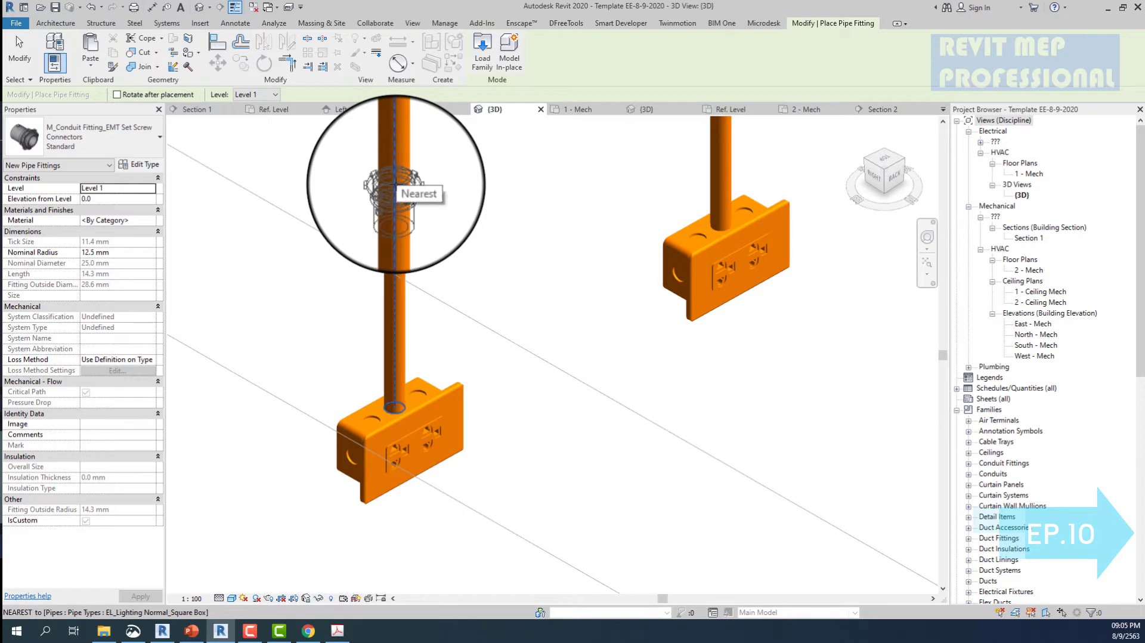
scroll(394, 185, "down", 2)
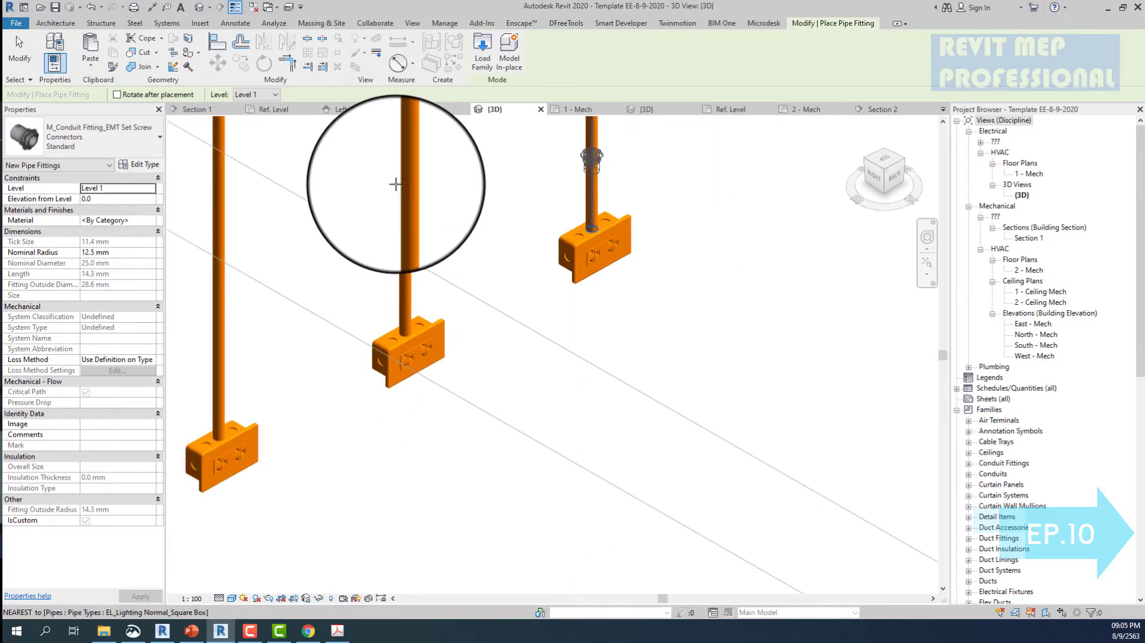
scroll(395, 184, "down", 2)
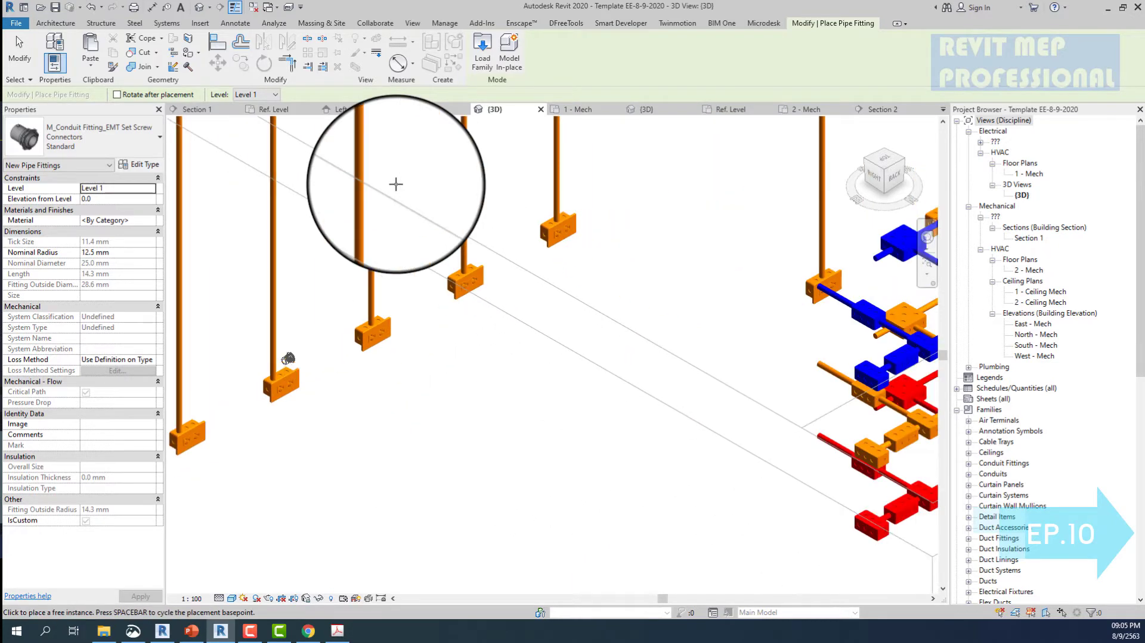
scroll(396, 184, "down", 1)
scroll(395, 184, "down", 1)
scroll(395, 184, "down", 1)
scroll(395, 184, "down", 2)
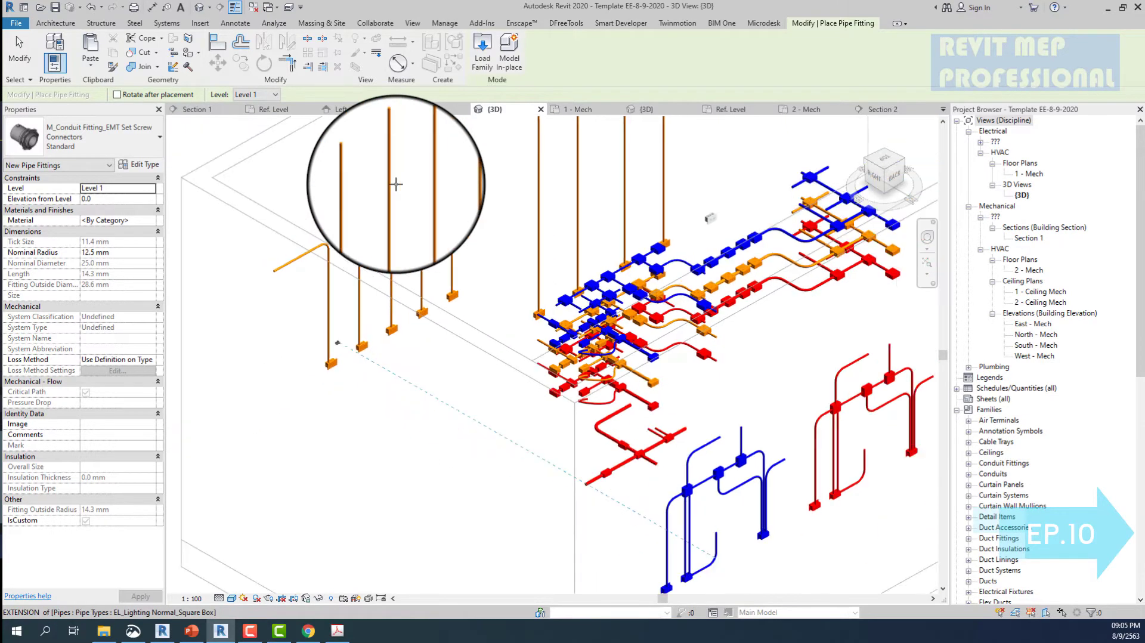
scroll(395, 184, "up", 3)
scroll(396, 184, "up", 3)
scroll(380, 190, "up", 1)
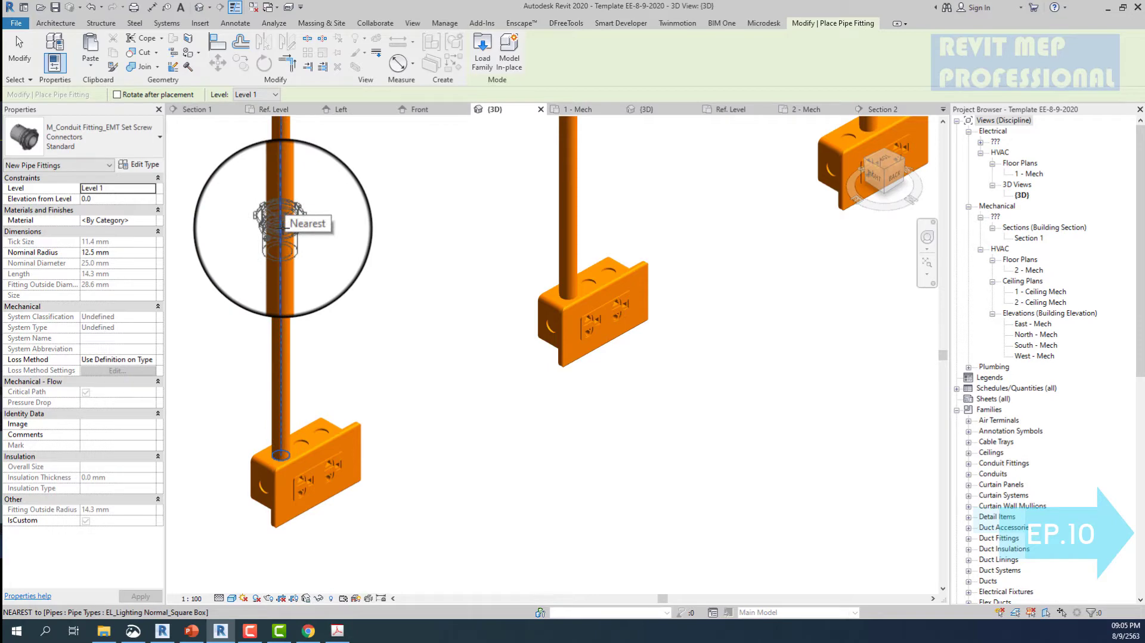
scroll(283, 228, "up", 2)
scroll(282, 227, "up", 2)
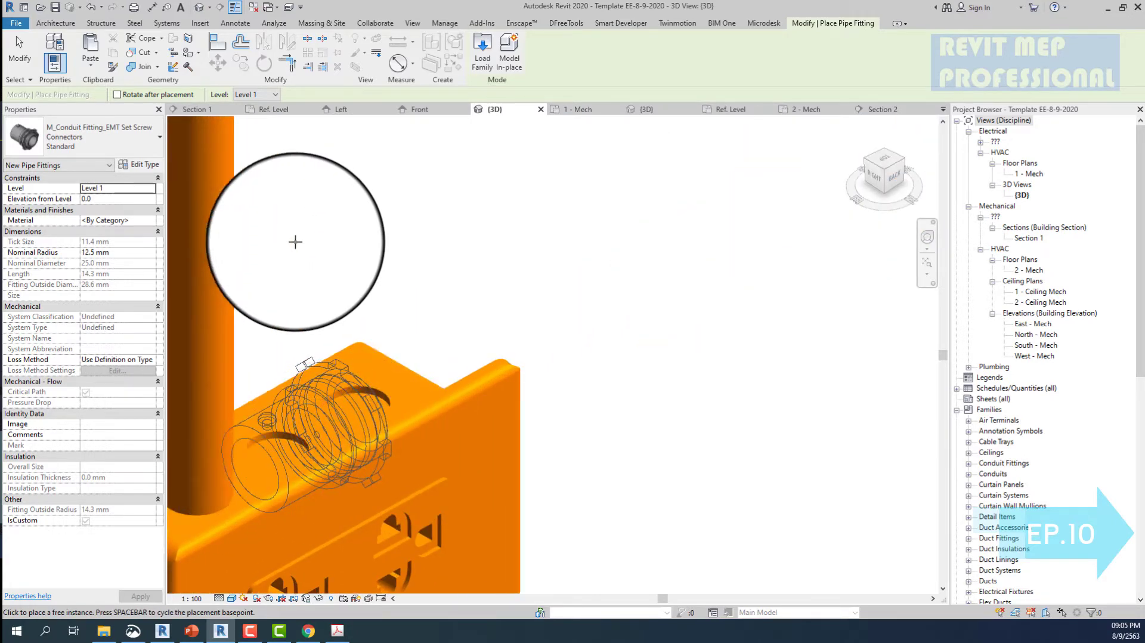
scroll(438, 398, "down", 3)
scroll(438, 398, "down", 1)
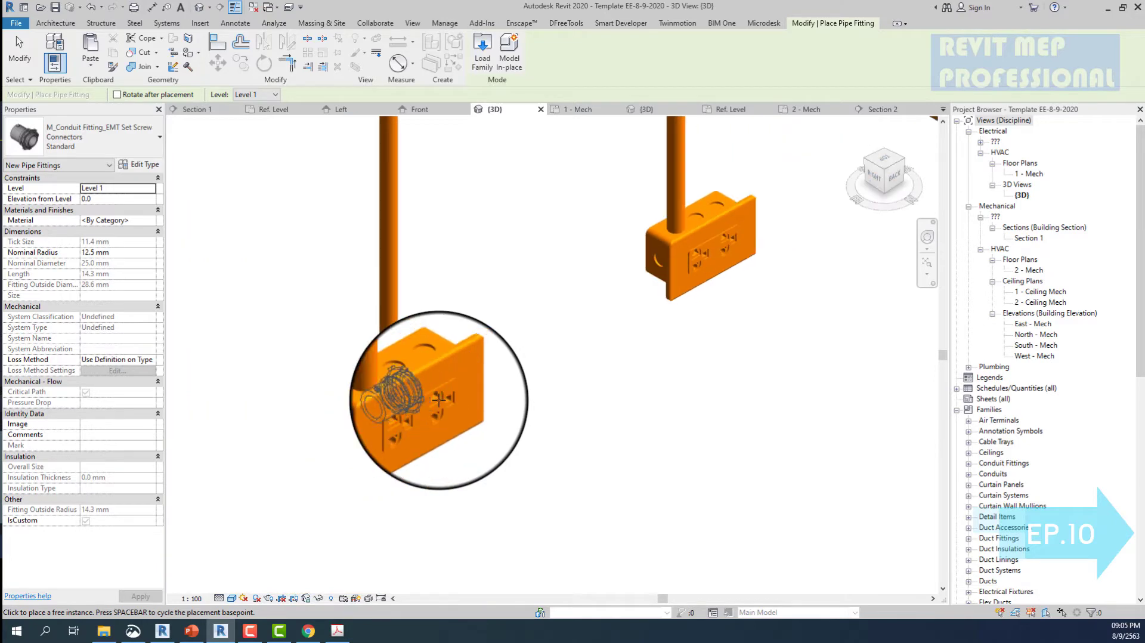
scroll(417, 378, "up", 4)
scroll(388, 358, "up", 1)
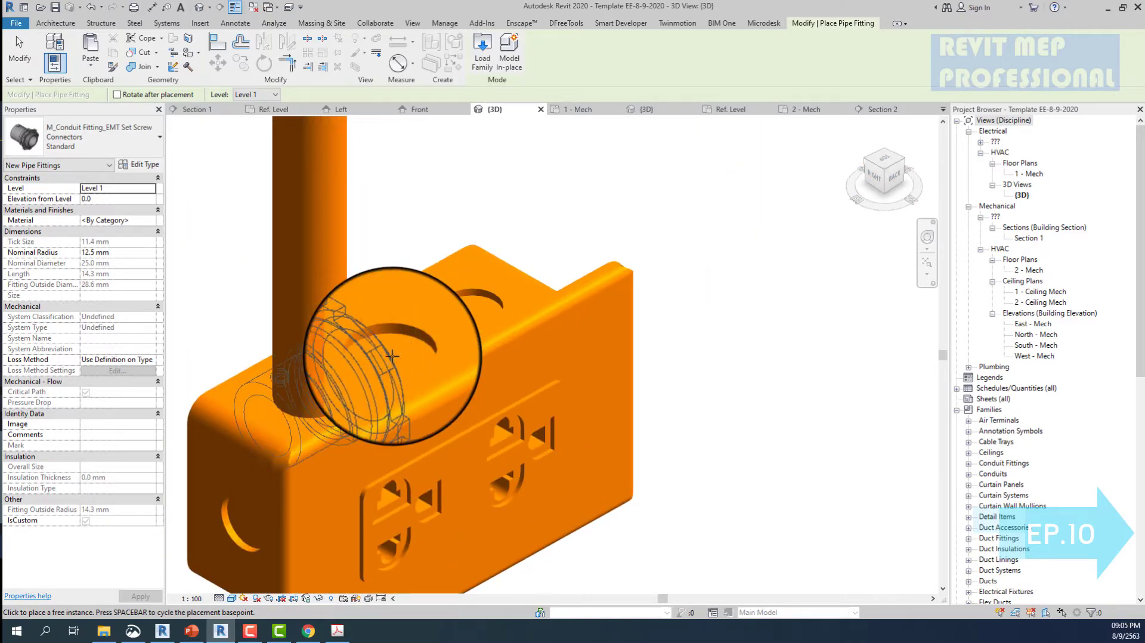
scroll(393, 356, "down", 3)
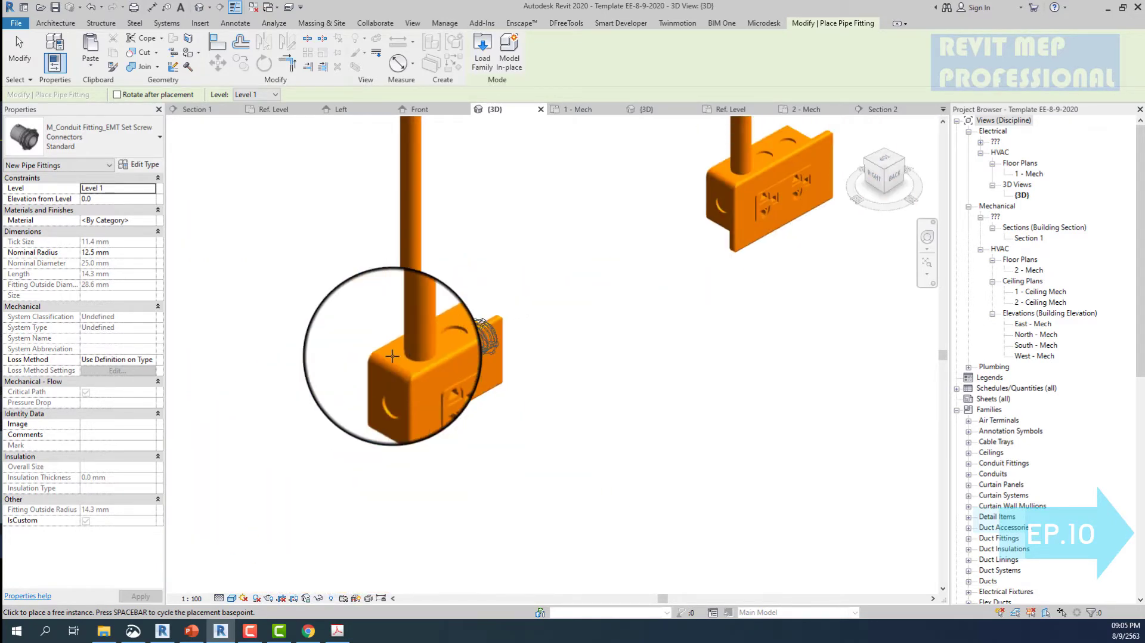
- Preview the connector on another receptacle box, then cancel the fitting placement
middle_click_drag(393, 356, 392, 356)
scroll(429, 387, "down", 2)
scroll(477, 429, "up", 2)
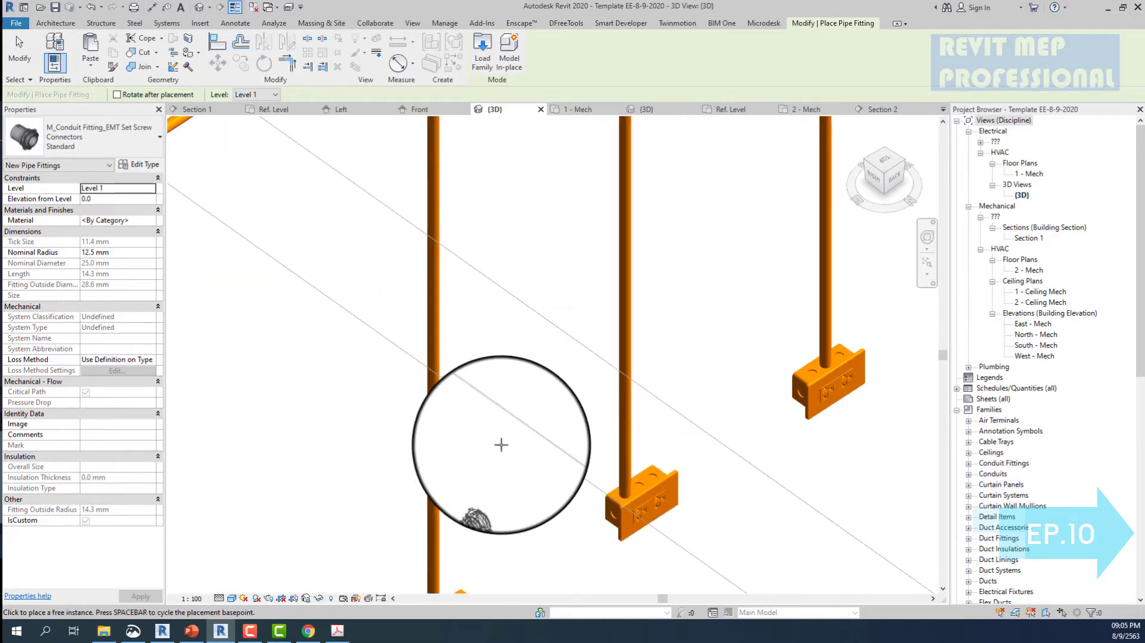
scroll(475, 485, "up", 2)
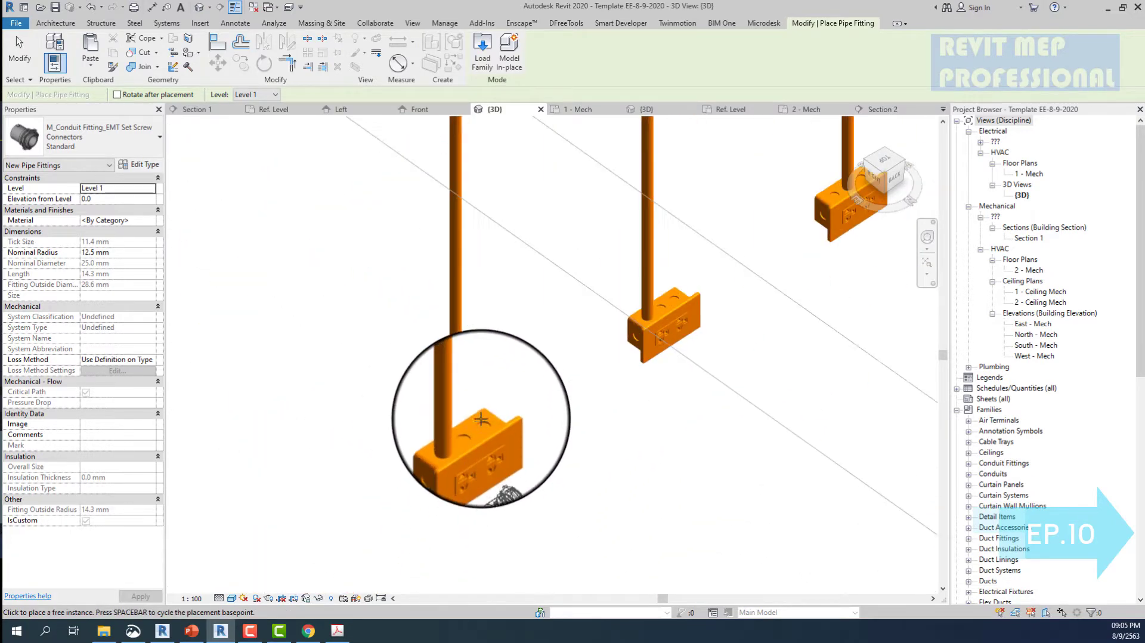
scroll(494, 418, "up", 2)
scroll(481, 416, "up", 2)
scroll(481, 416, "up", 1)
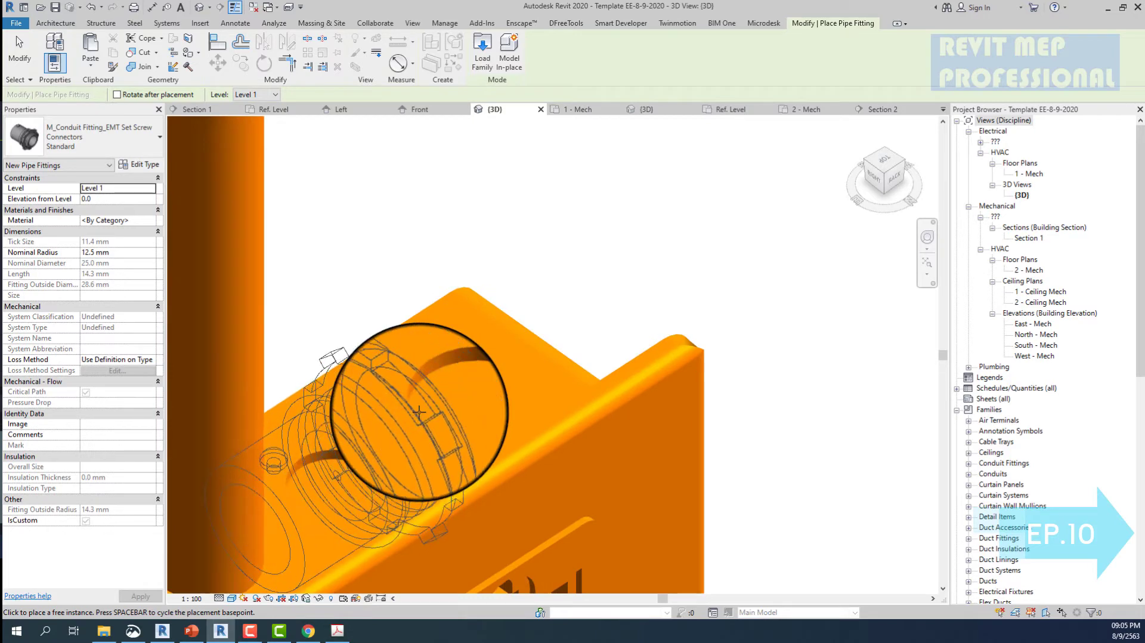
scroll(419, 411, "down", 2)
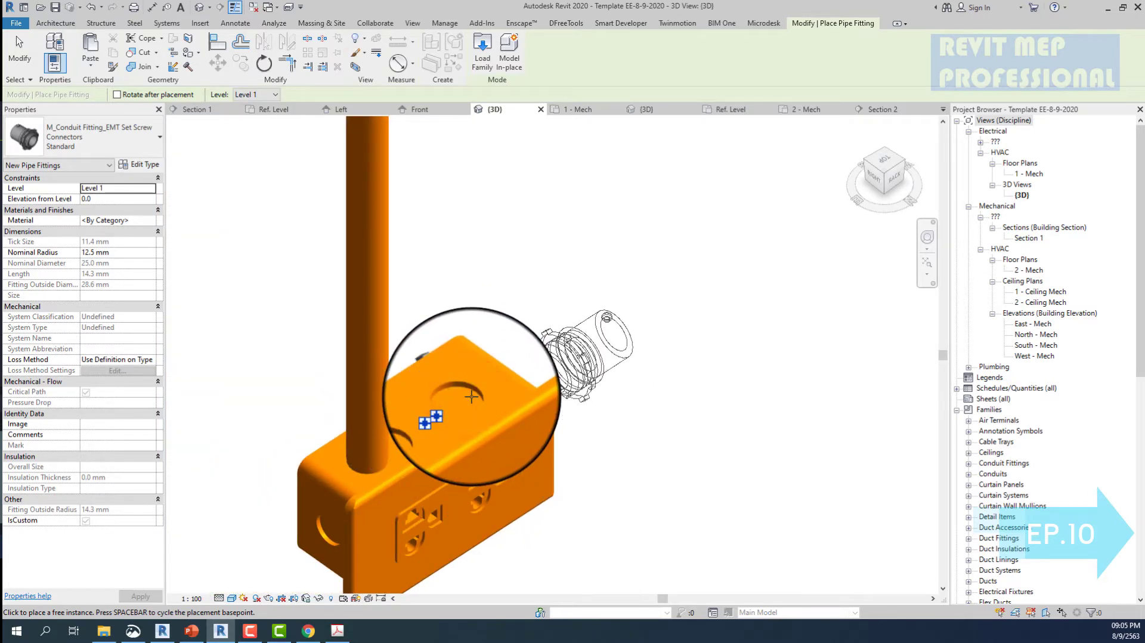
scroll(472, 401, "down", 2)
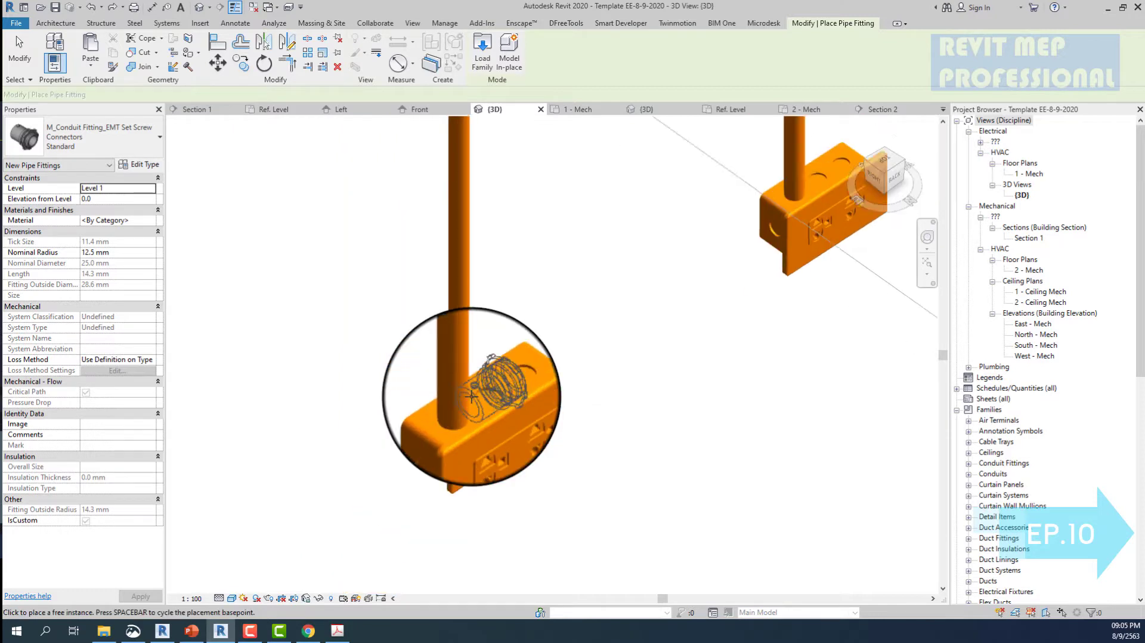
scroll(473, 396, "up", 2)
scroll(493, 347, "down", 2)
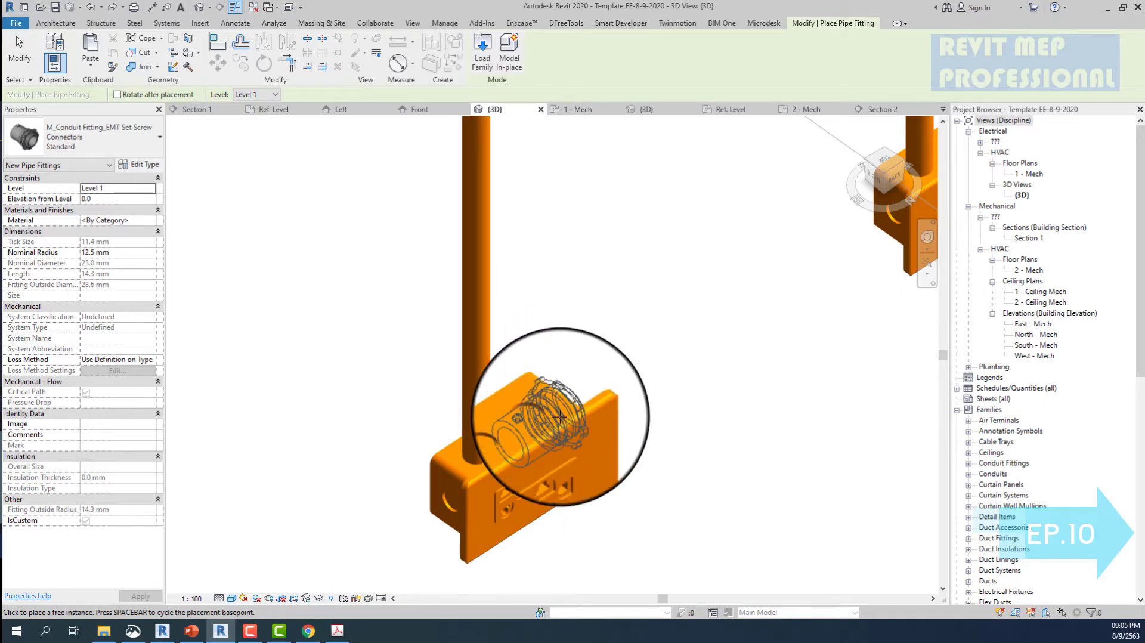
key("Escape")
scroll(545, 369, "down", 2)
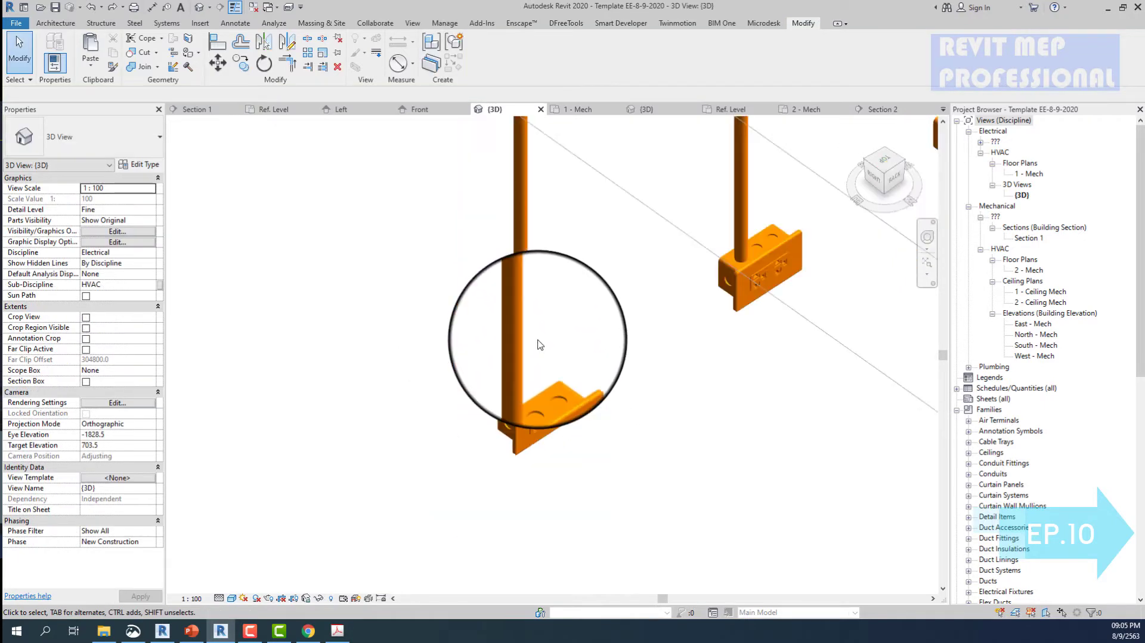
- Try the PF and PA shortcuts, cancelling each and dismissing the load-family prompt
key("p")
key("f")
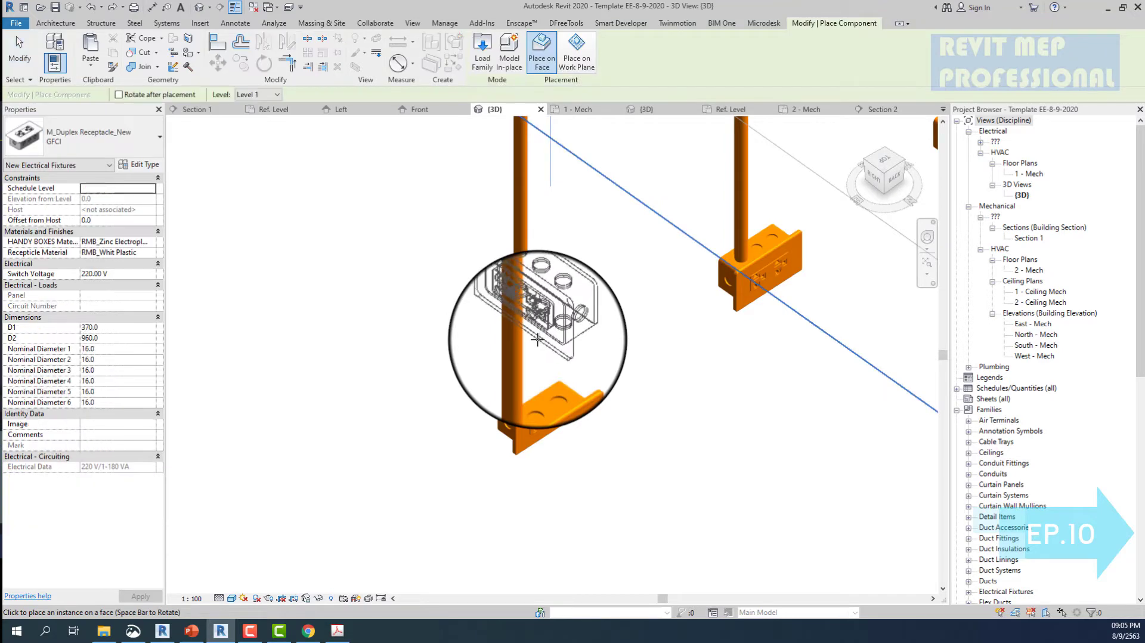
key("Escape")
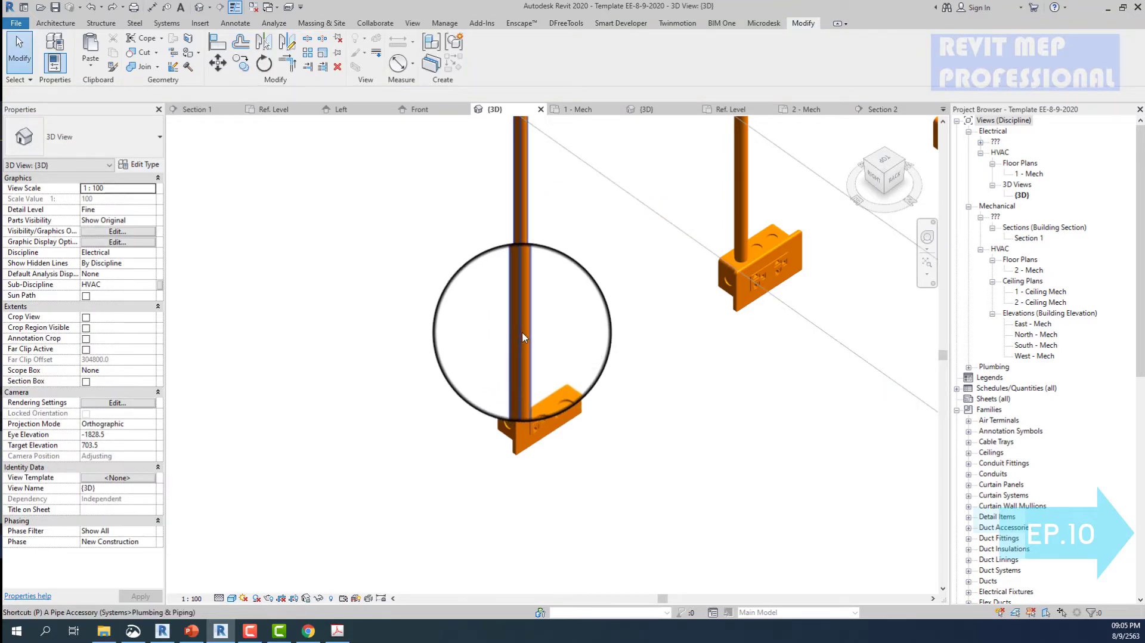
key("a")
key("Escape")
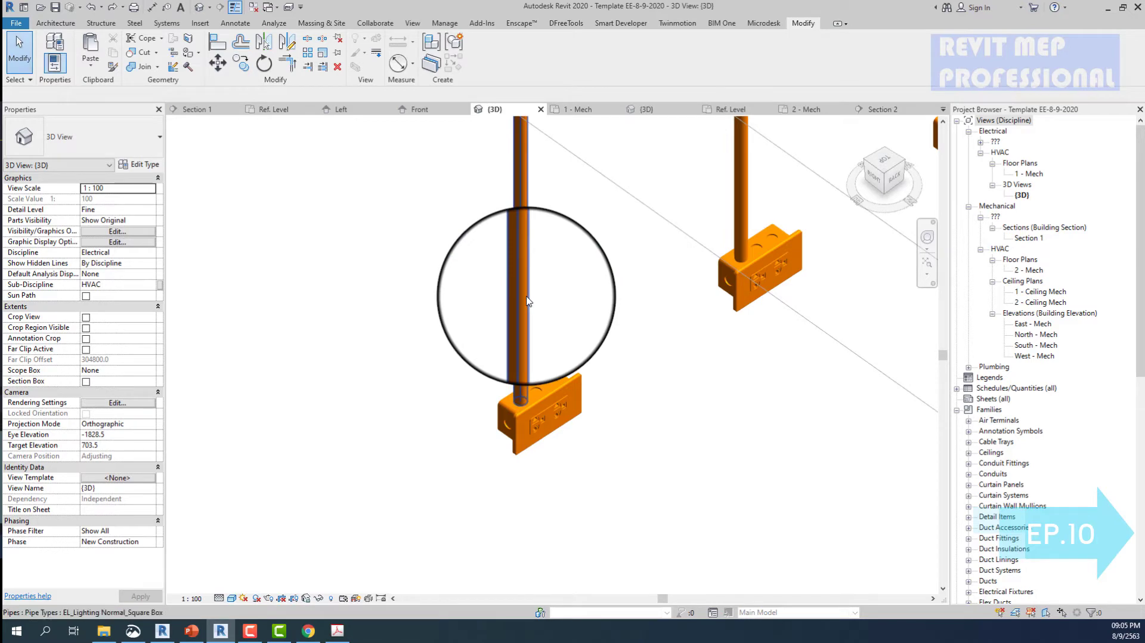
- Place the EMT set-screw connector on the vertical conduit above the box and select it
key("p")
key("f")
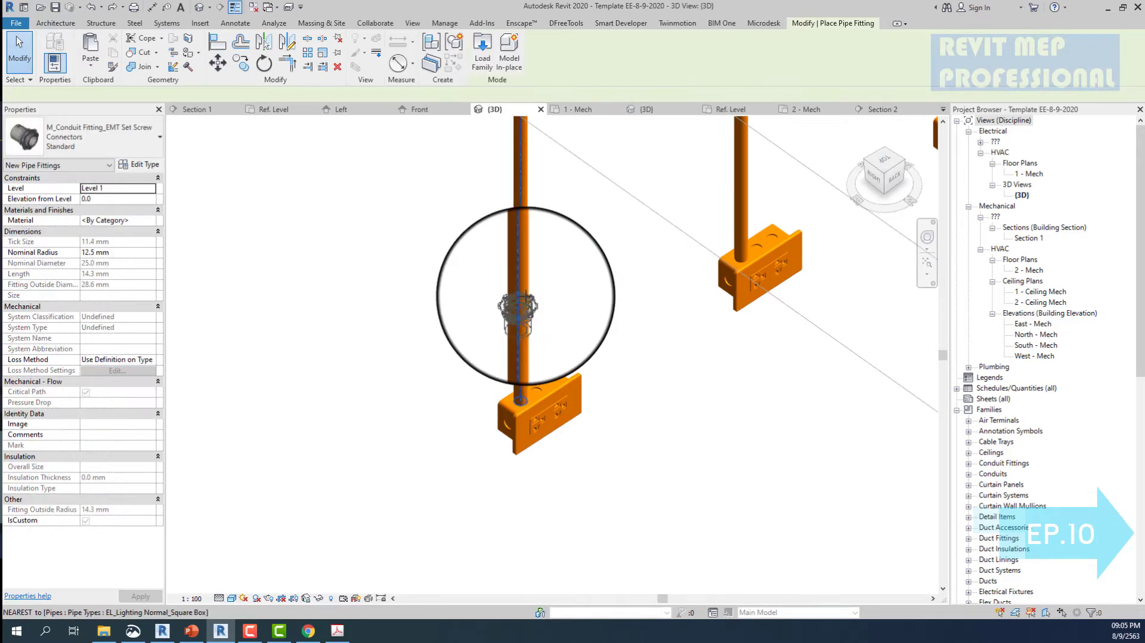
scroll(527, 301, "up", 3)
scroll(539, 292, "up", 2)
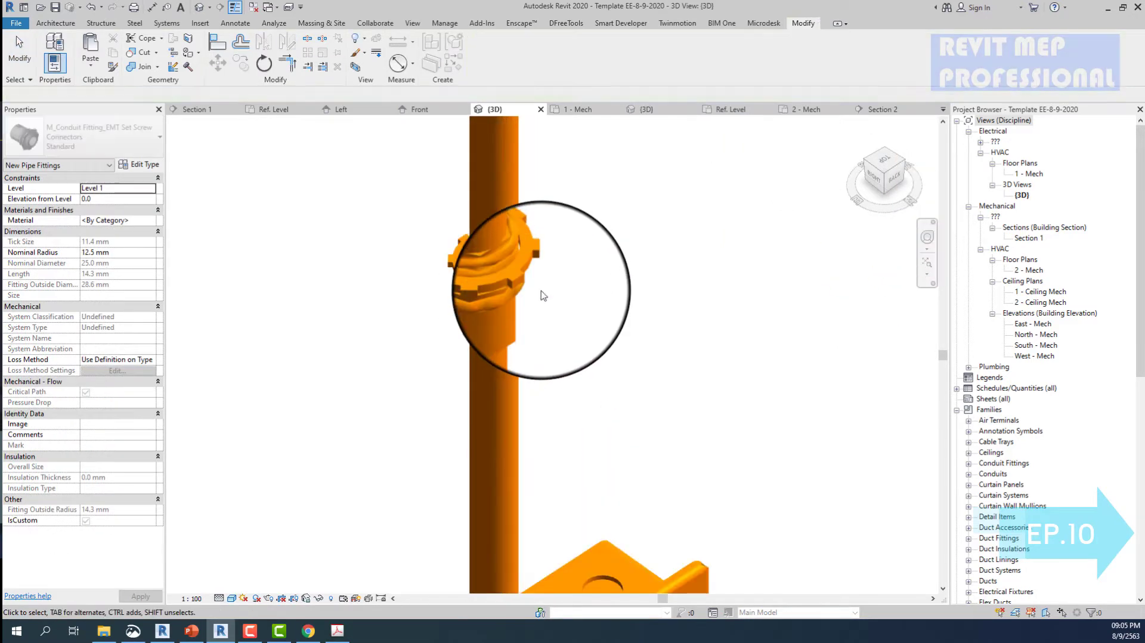
left_click(539, 260)
key("Escape")
left_click(539, 262)
scroll(538, 262, "up", 2)
scroll(535, 261, "up", 2)
- Open the placed EMT set-screw connector fitting in the Family Editor and inspect its connectors
double_click(535, 261)
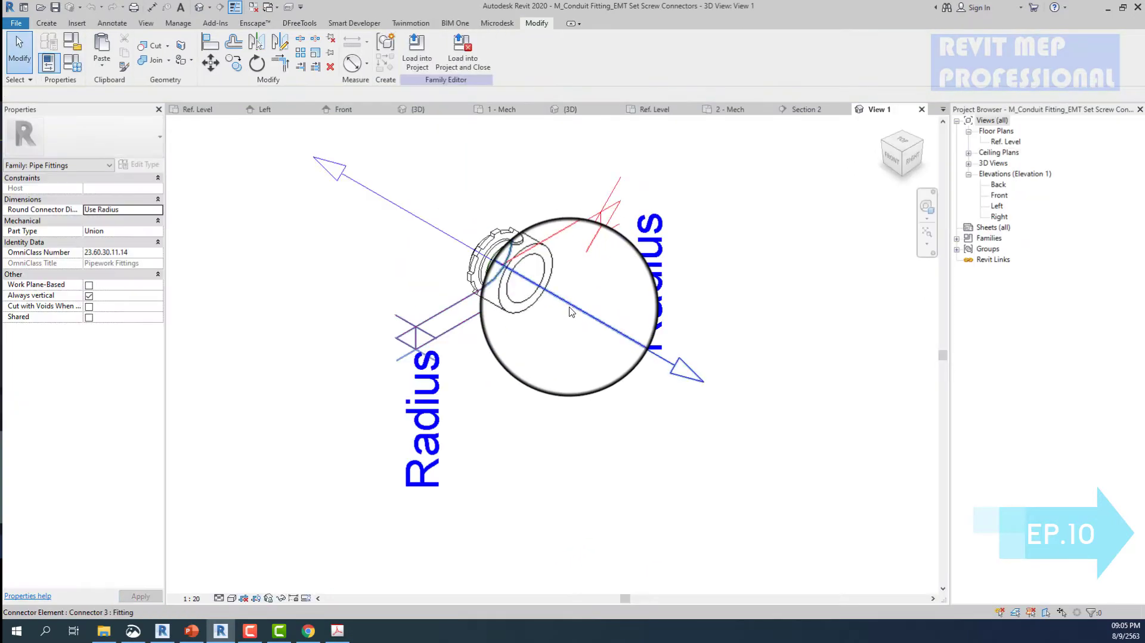
left_click(570, 321)
left_click(491, 50)
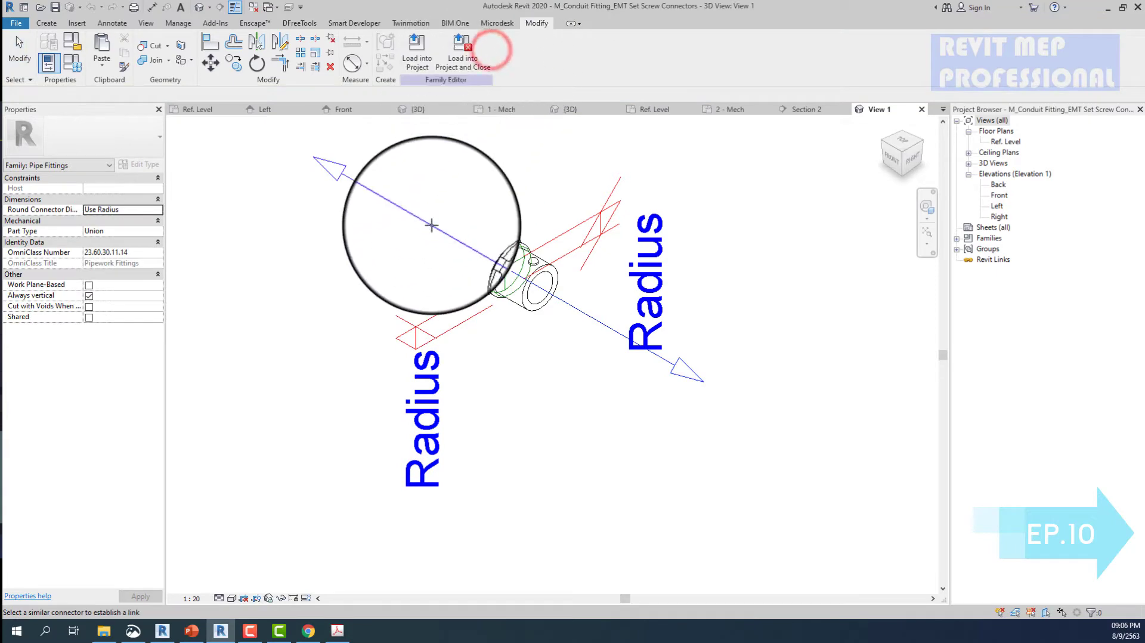
left_click(428, 227)
scroll(429, 230, "up", 2)
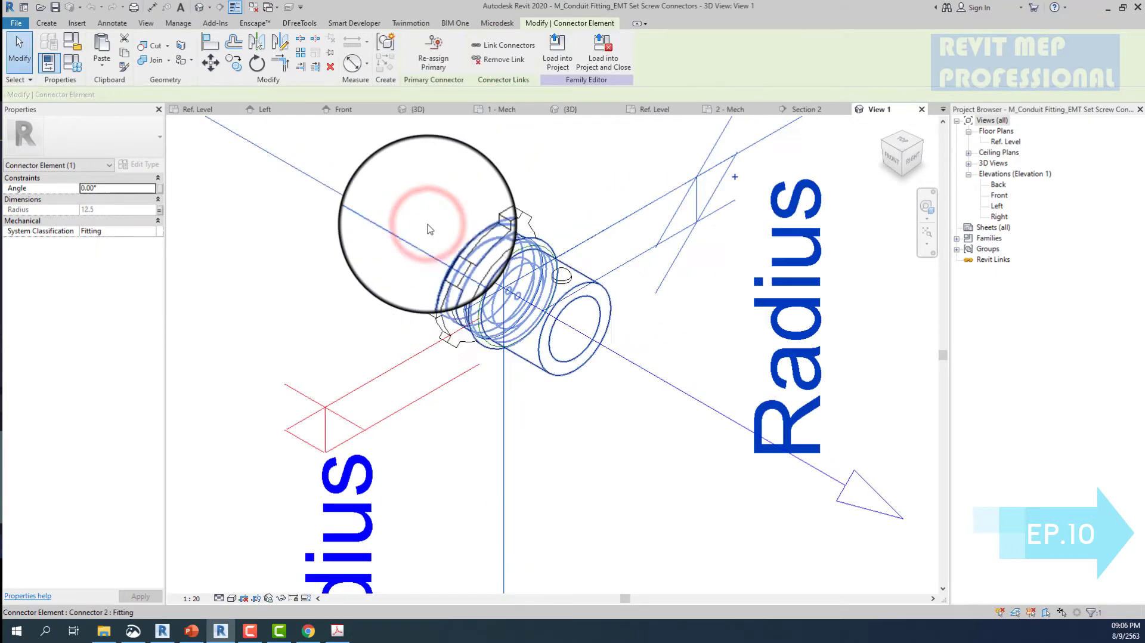
scroll(417, 214, "up", 3)
scroll(498, 162, "up", 2)
scroll(507, 152, "down", 3)
- Confirm Yes to replace the existing family file, then select the fitting's connector
left_click(518, 143)
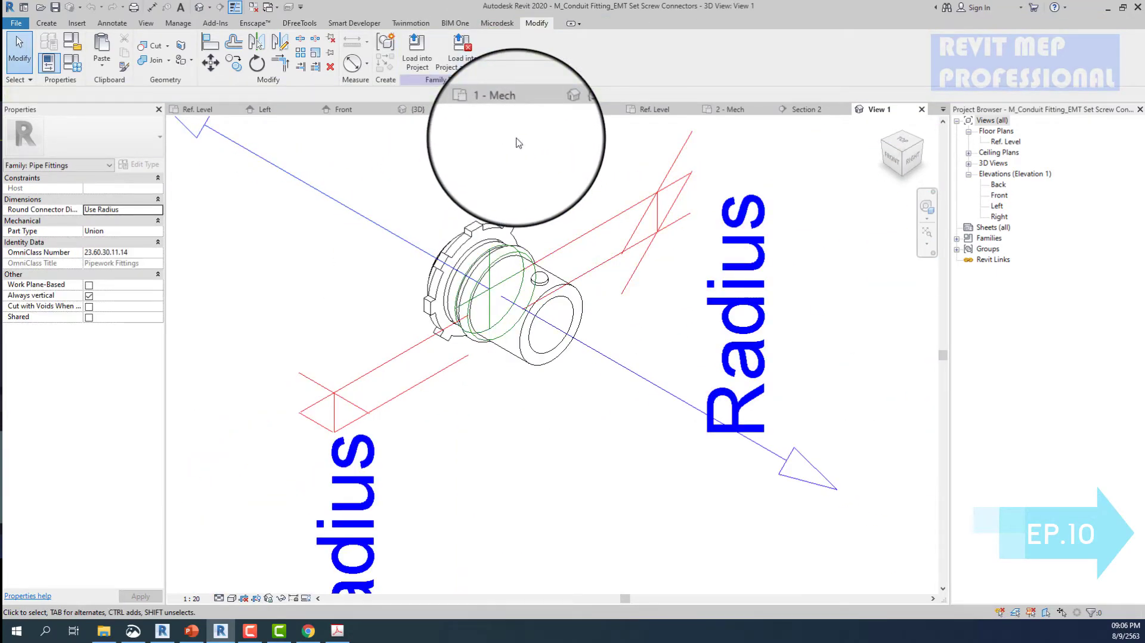
left_click(562, 330)
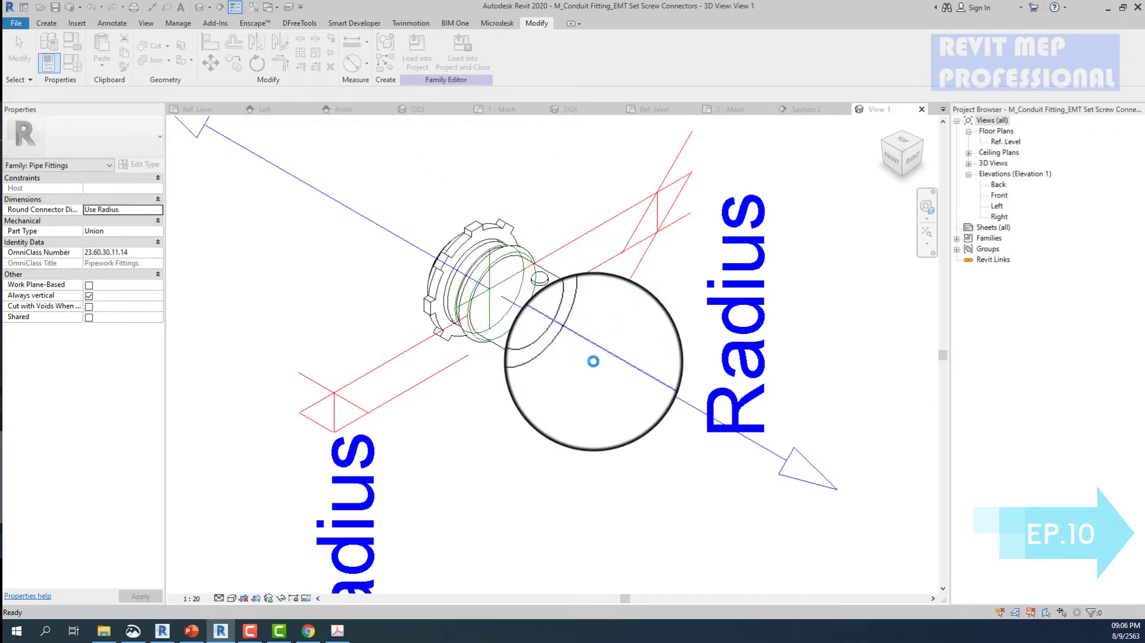
scroll(584, 354, "down", 3)
left_click(486, 290)
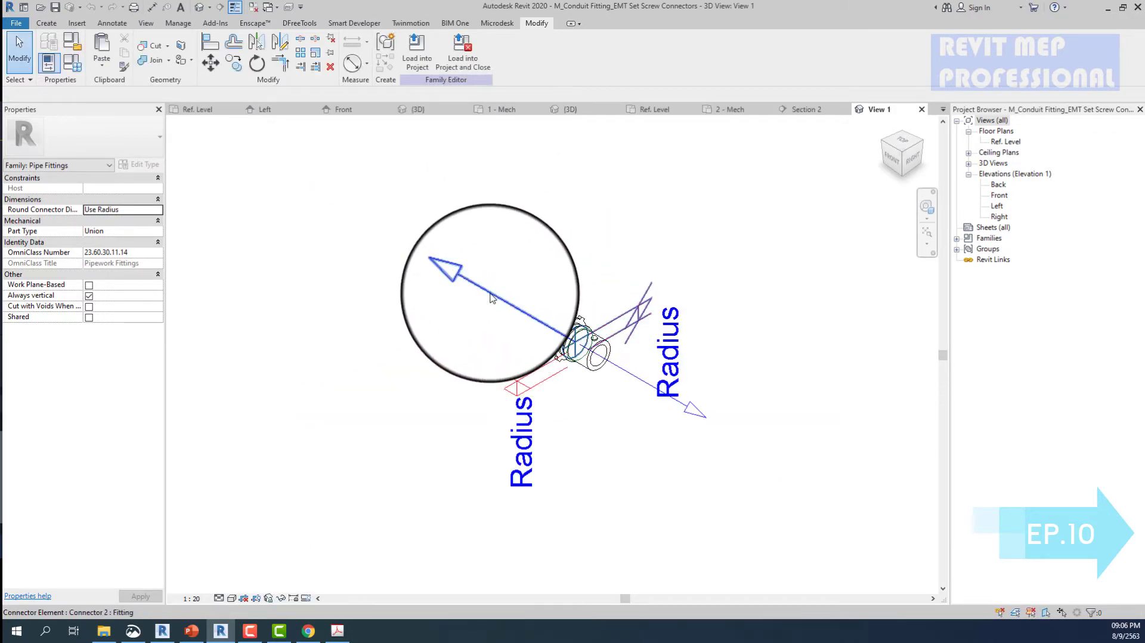
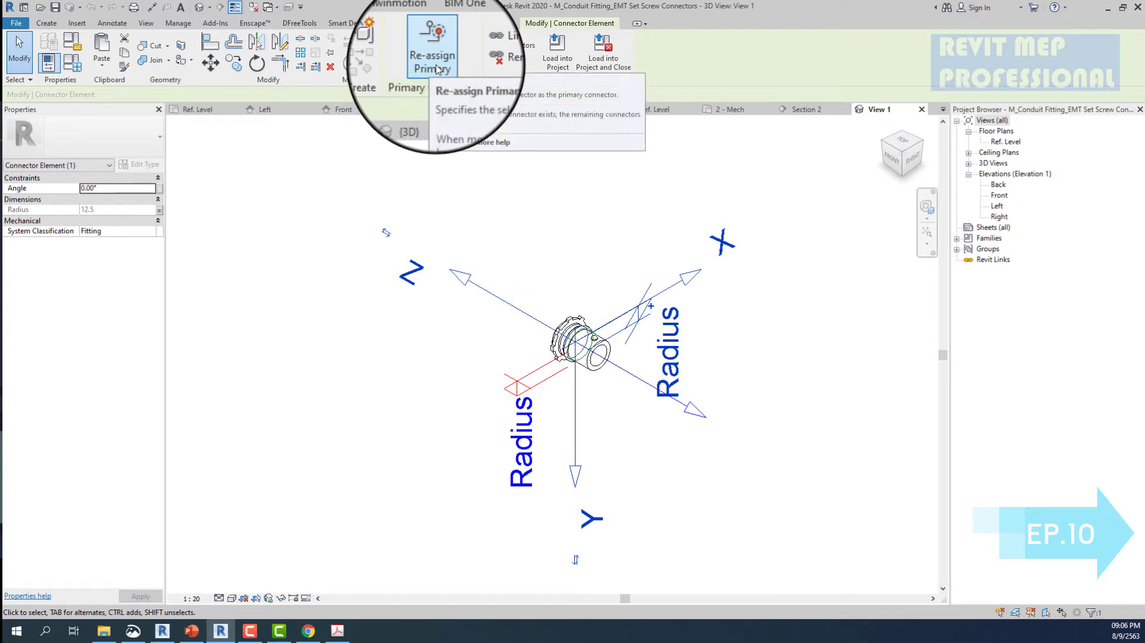
- Review the connector element's type list in Properties, then deselect it
right_click(741, 201)
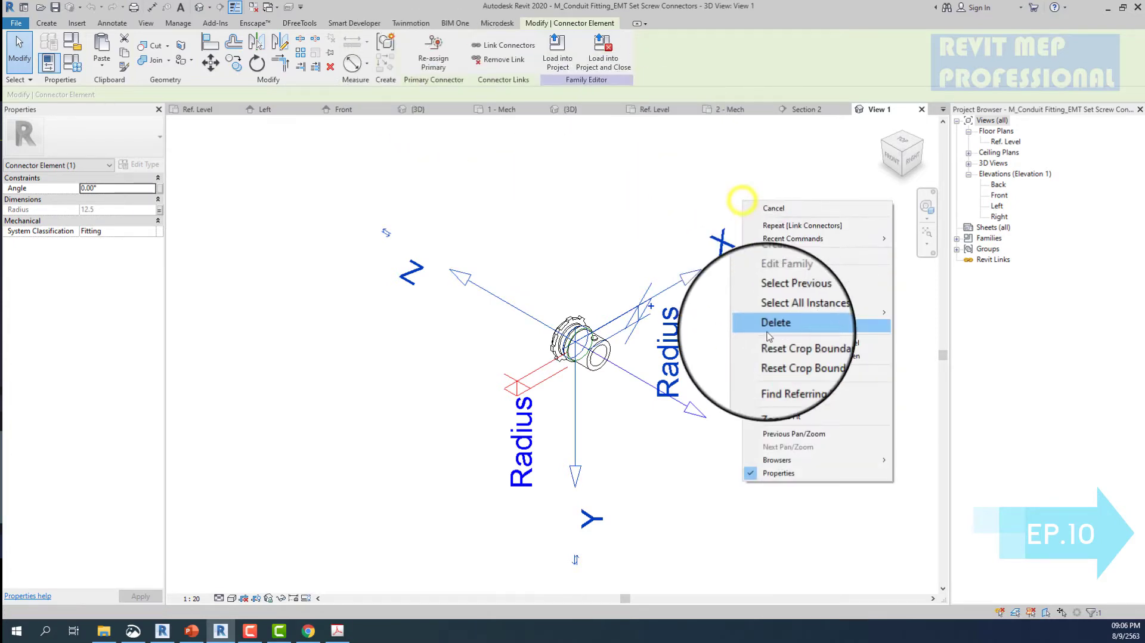
left_click(792, 468)
left_click(596, 220)
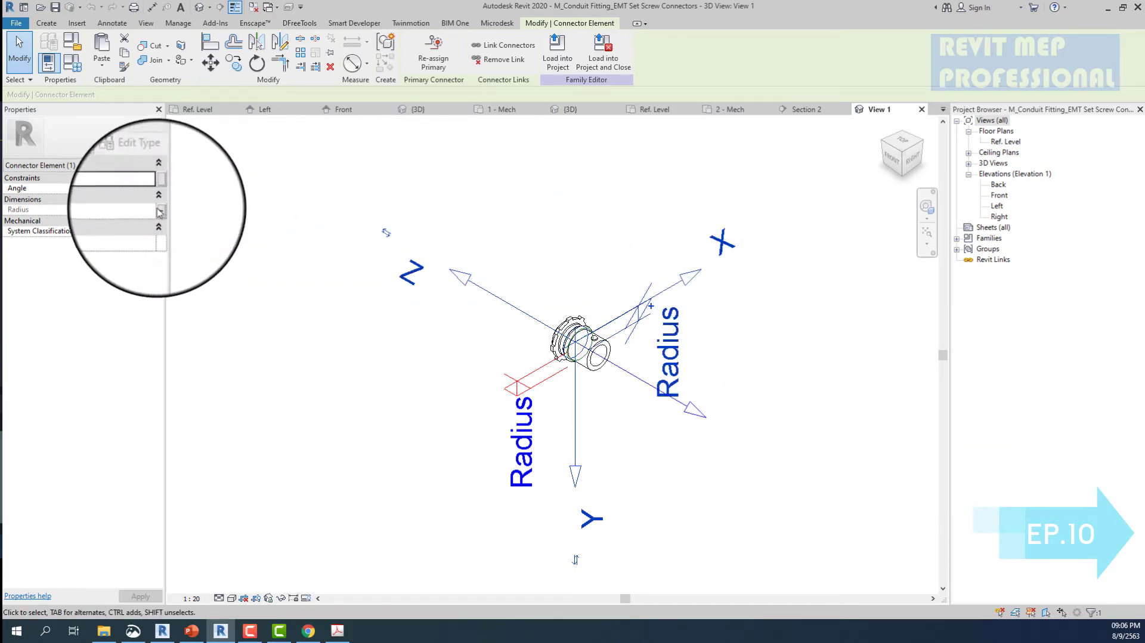
left_click(95, 165)
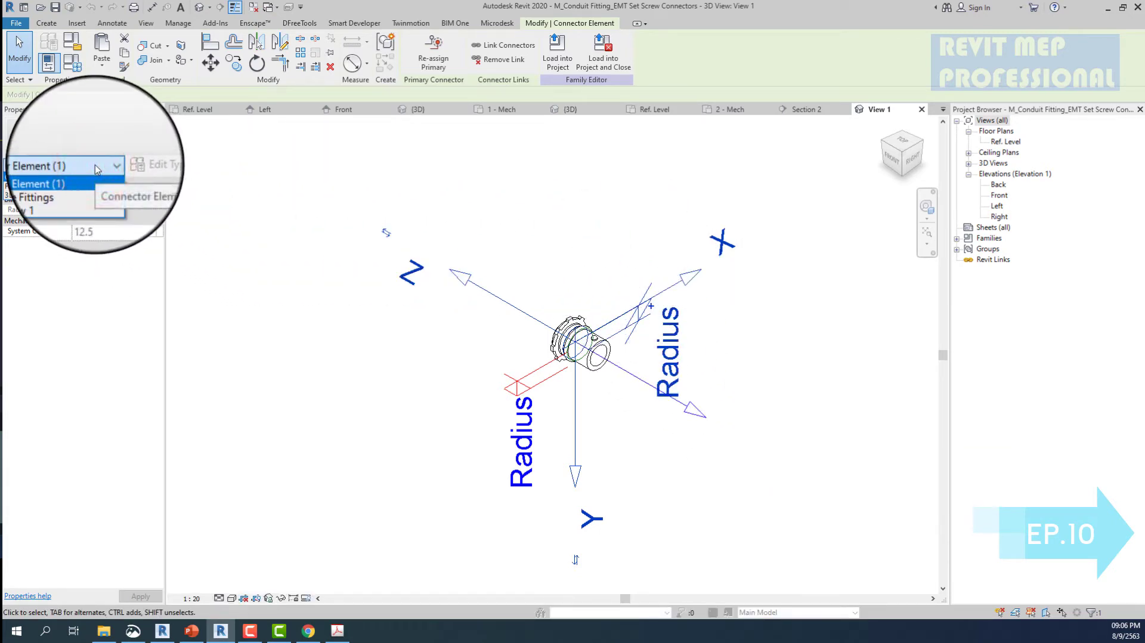
left_click(116, 182)
left_click(386, 169)
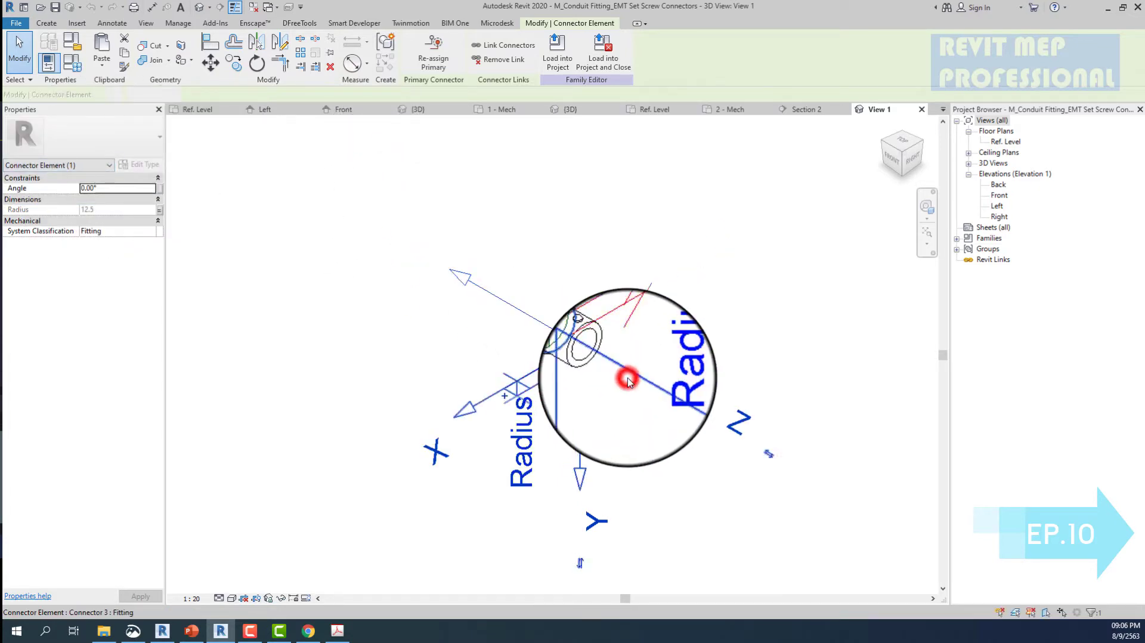
left_click(90, 165)
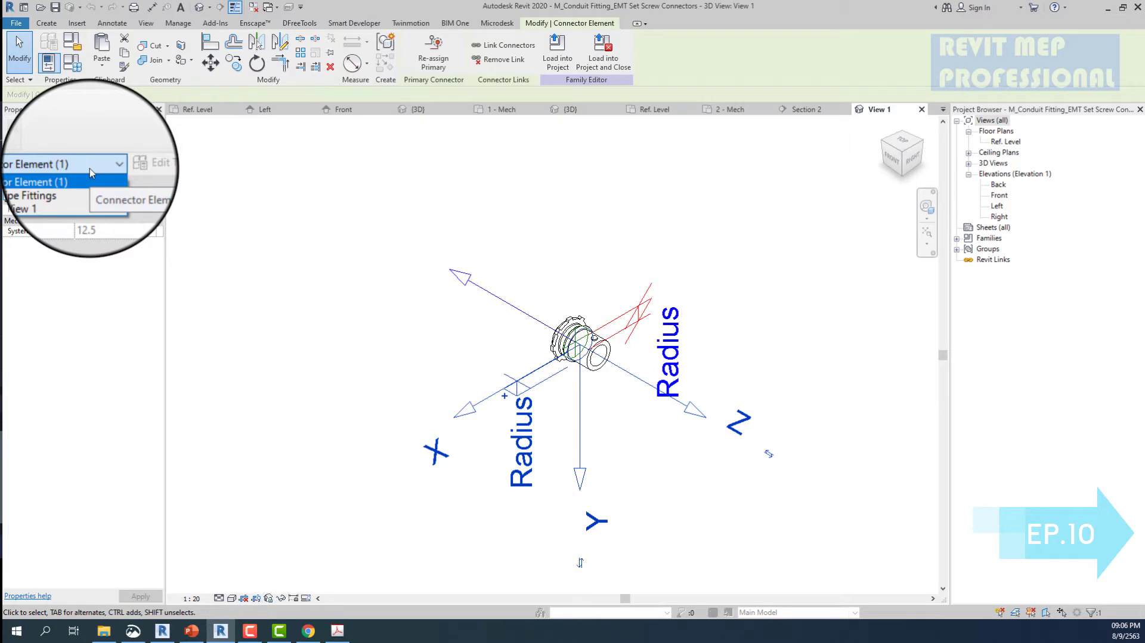
left_click(376, 153)
left_click(472, 197)
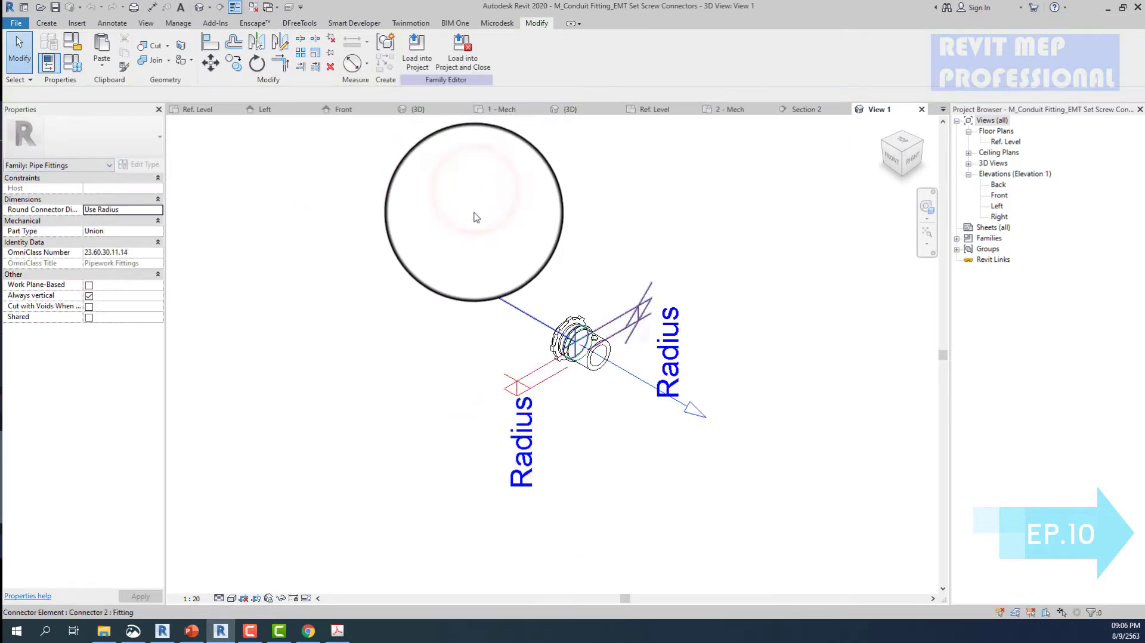
left_click(468, 279)
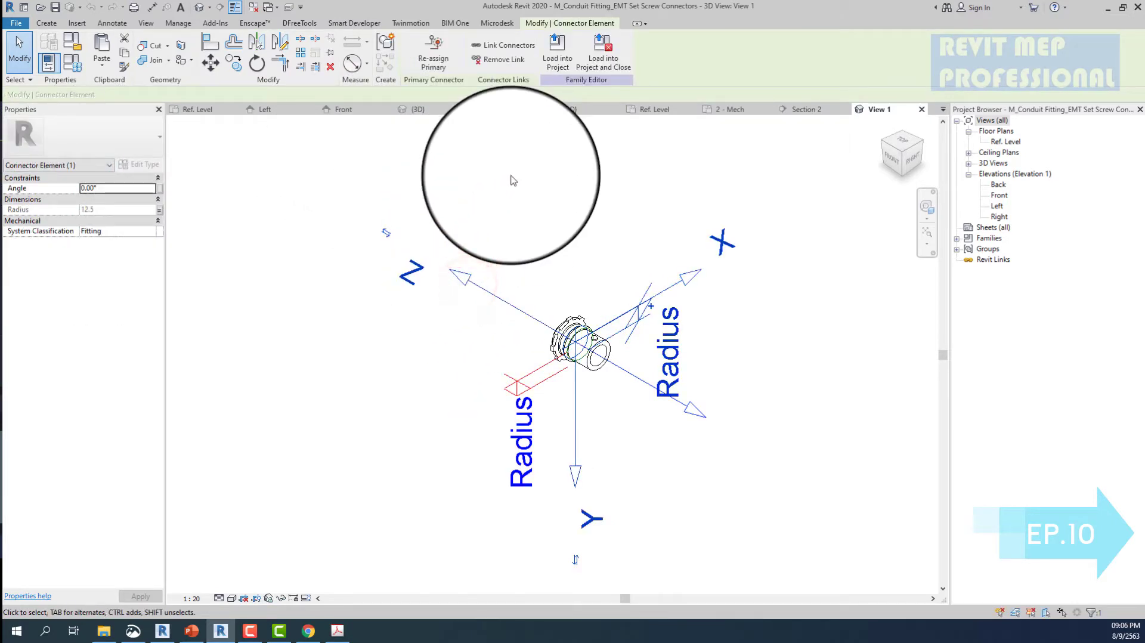
left_click(448, 181)
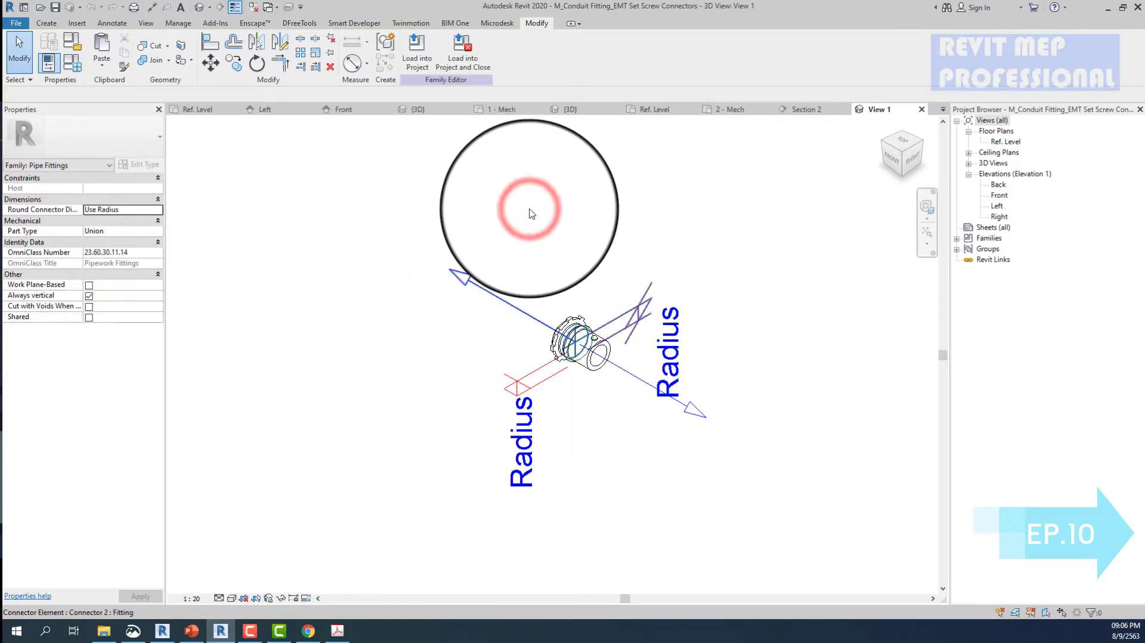
- Load the EMT Set Screw Connectors family into the Template project
left_click(420, 44)
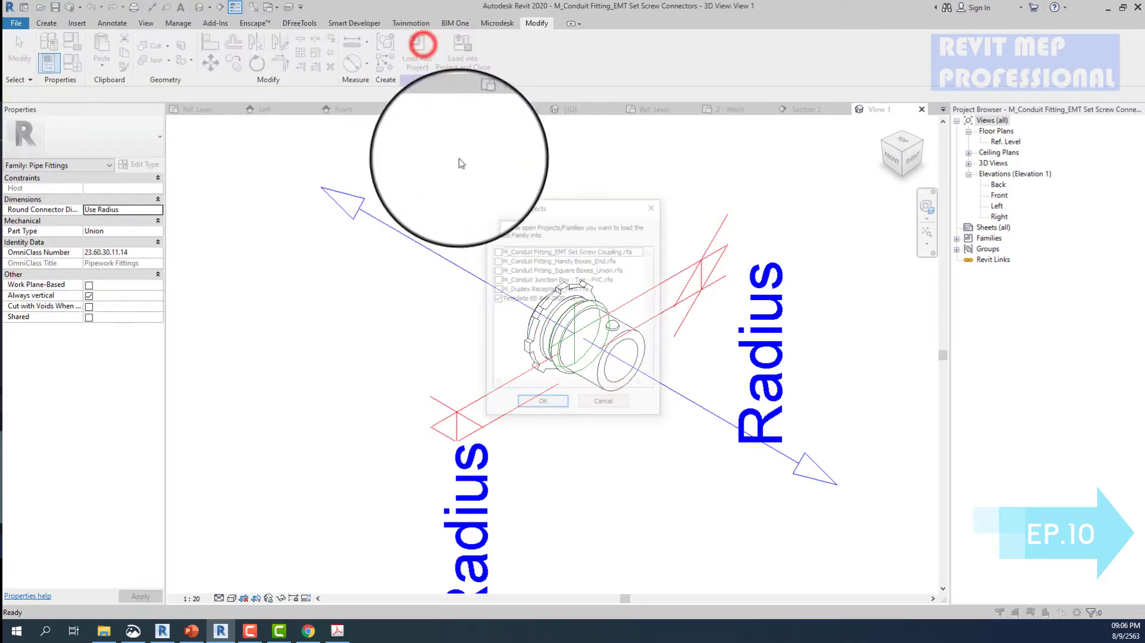
left_click(543, 401)
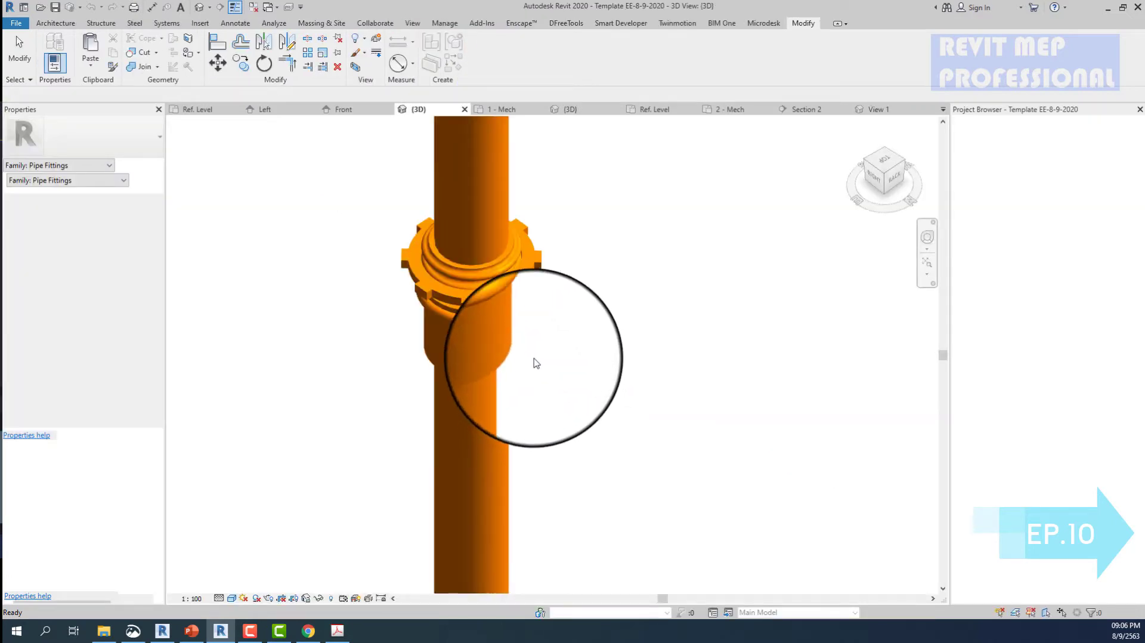
scroll(536, 363, "down", 3)
left_click(506, 285)
scroll(454, 294, "up", 3)
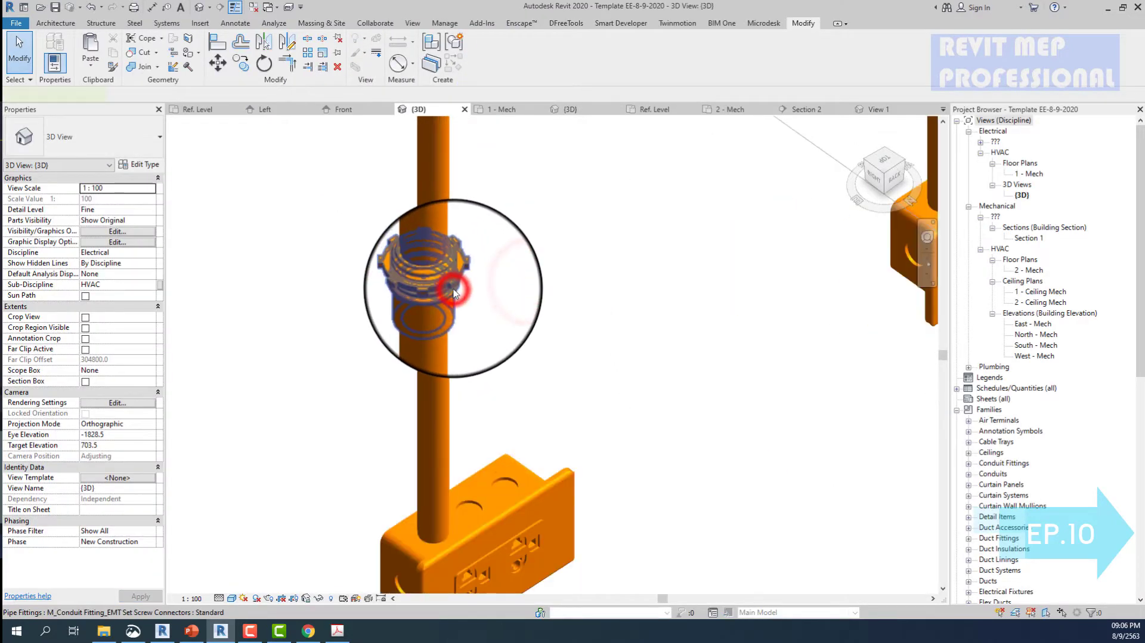
- Place an EMT Set Screw Connectors fitting at the top of the conduit using CS
left_click(453, 292)
key("c")
key("s")
left_click(433, 135)
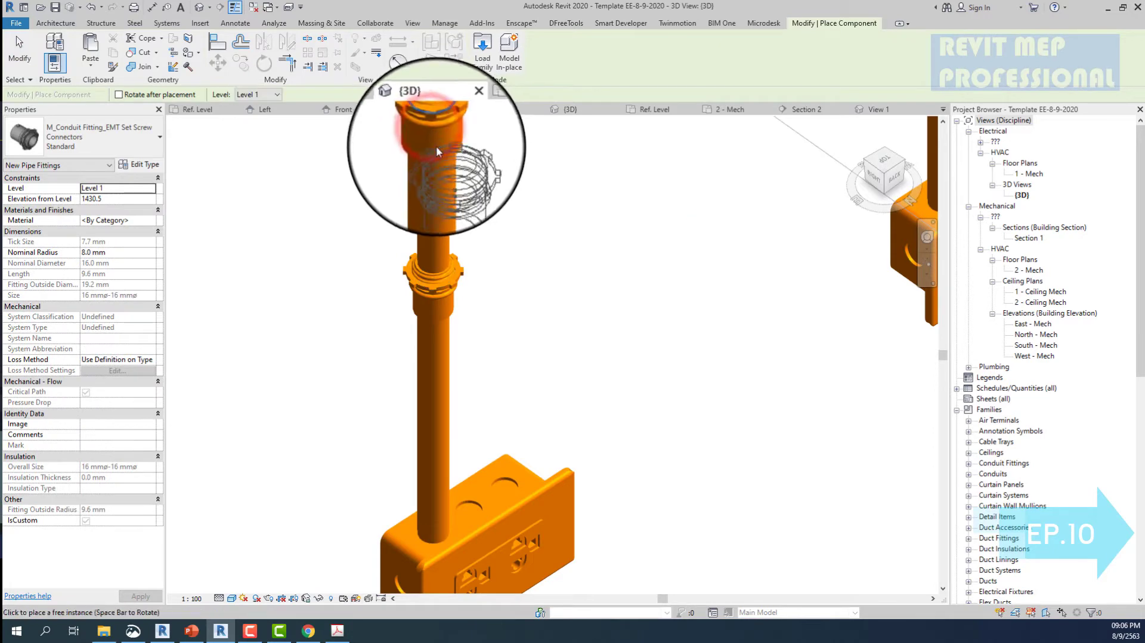
scroll(441, 179, "down", 2)
scroll(441, 179, "up", 2)
key("Escape")
- Check the placed fitting's type list, keep the Standard type, and deselect it
left_click(453, 193)
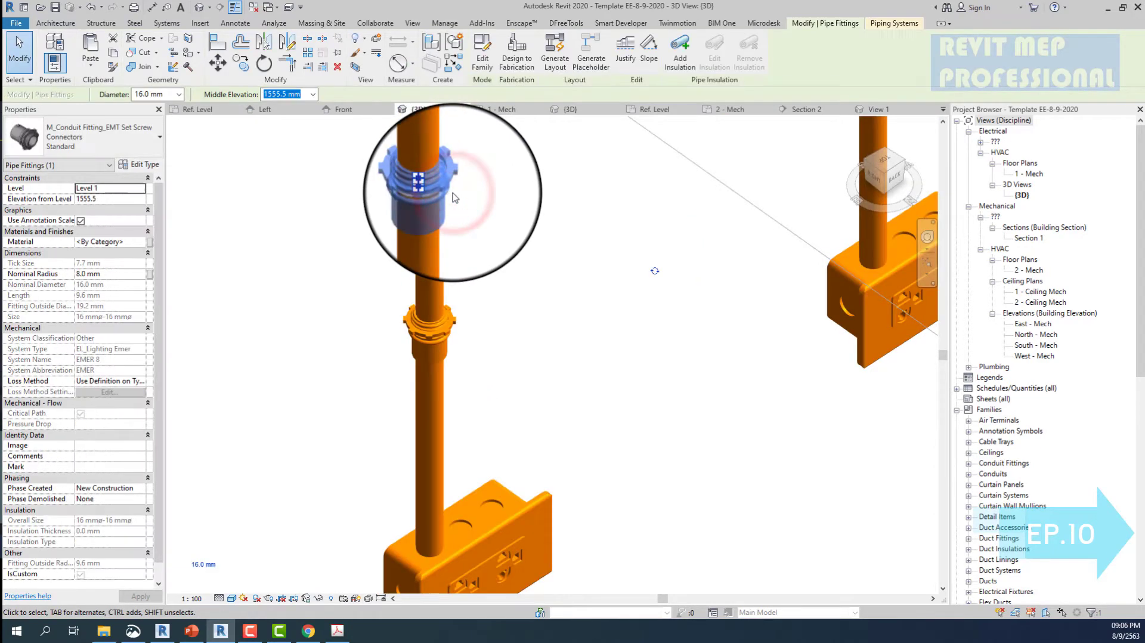
scroll(453, 197, "down", 2)
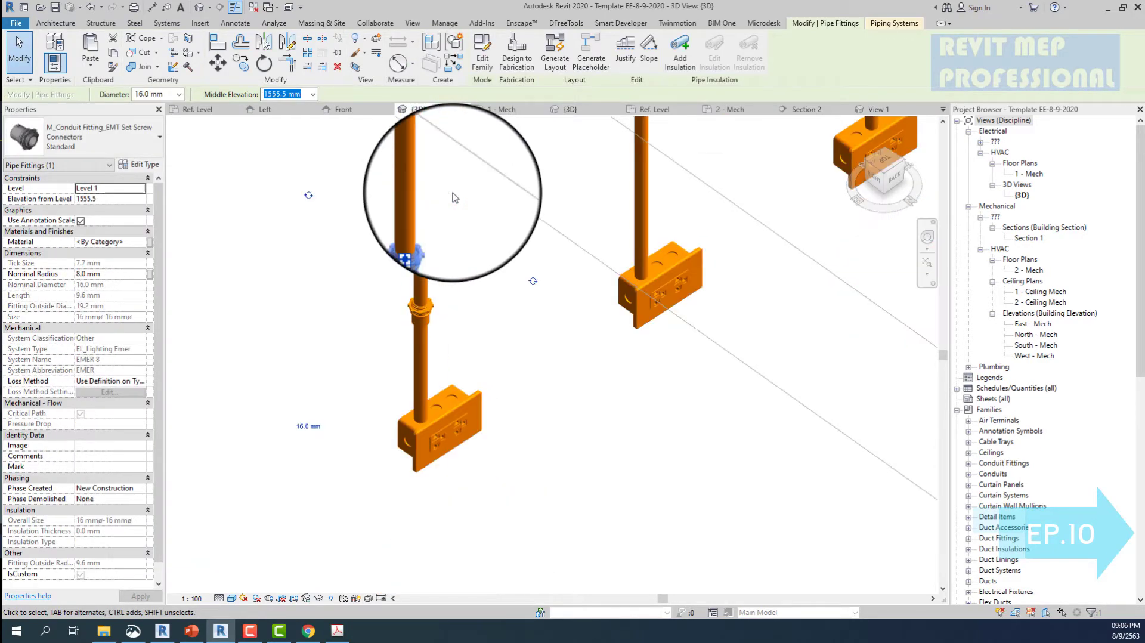
left_click(128, 138)
left_click(66, 224)
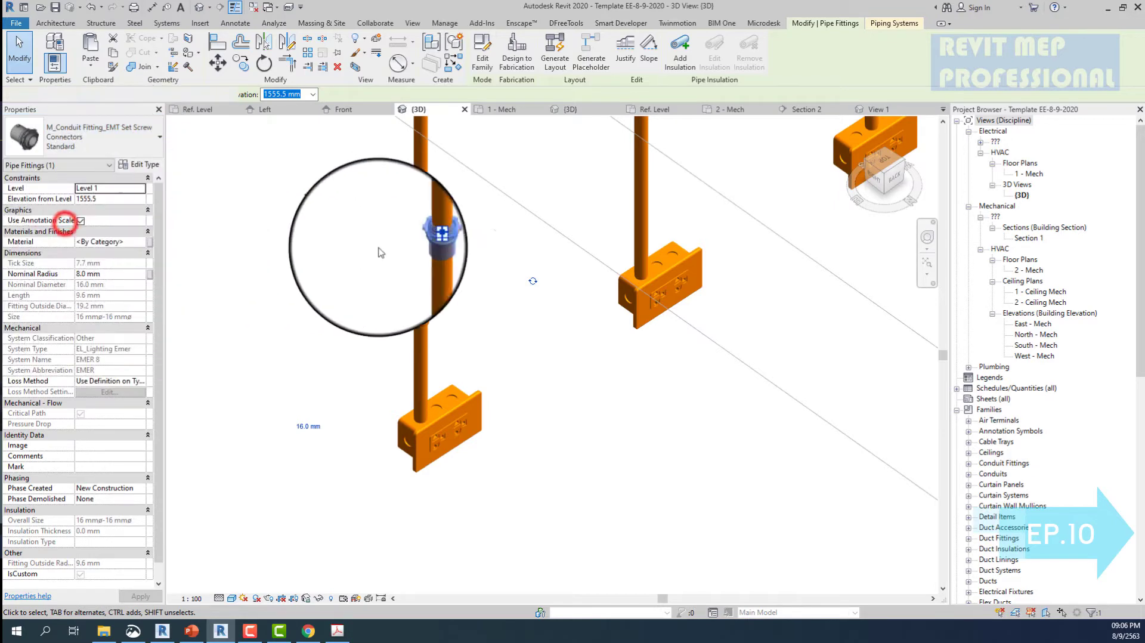
scroll(450, 258, "up", 2)
left_click(460, 237)
- Edit the coupling family and reload it into the Template project, overwriting the existing version
scroll(403, 239, "up", 2)
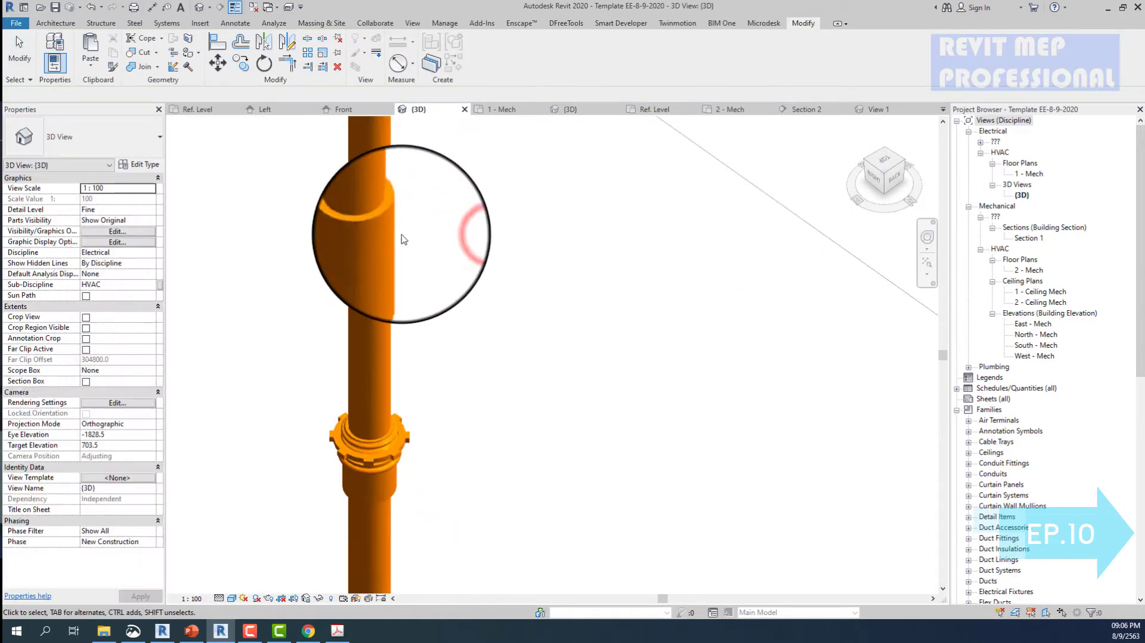
double_click(401, 236)
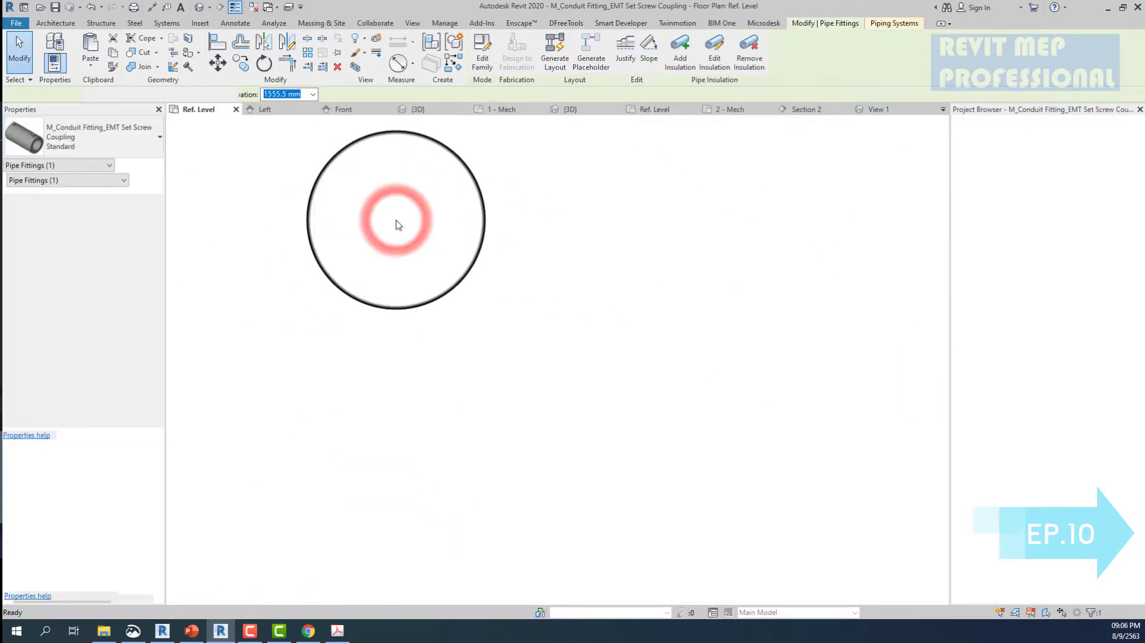
scroll(453, 251, "down", 2)
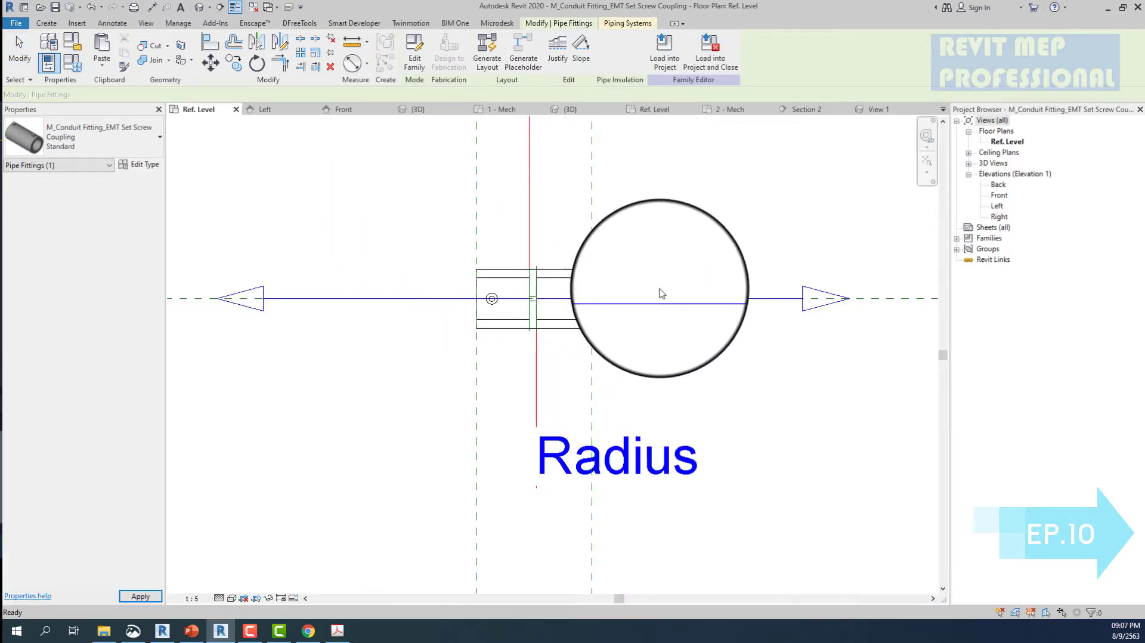
left_click(687, 283)
left_click(493, 47)
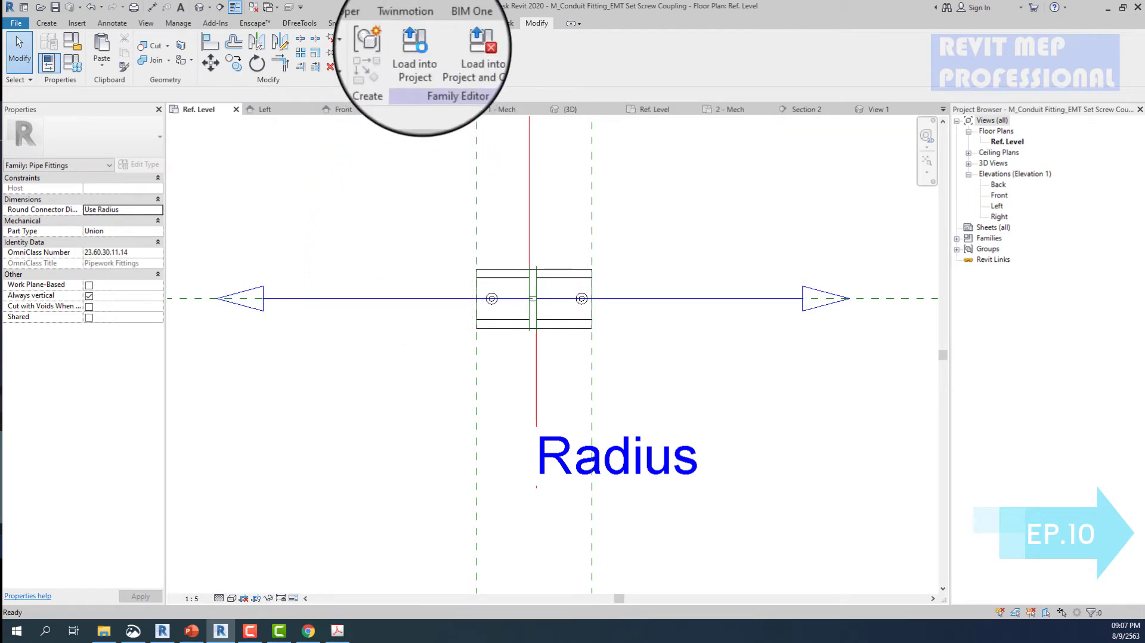
left_click(417, 55)
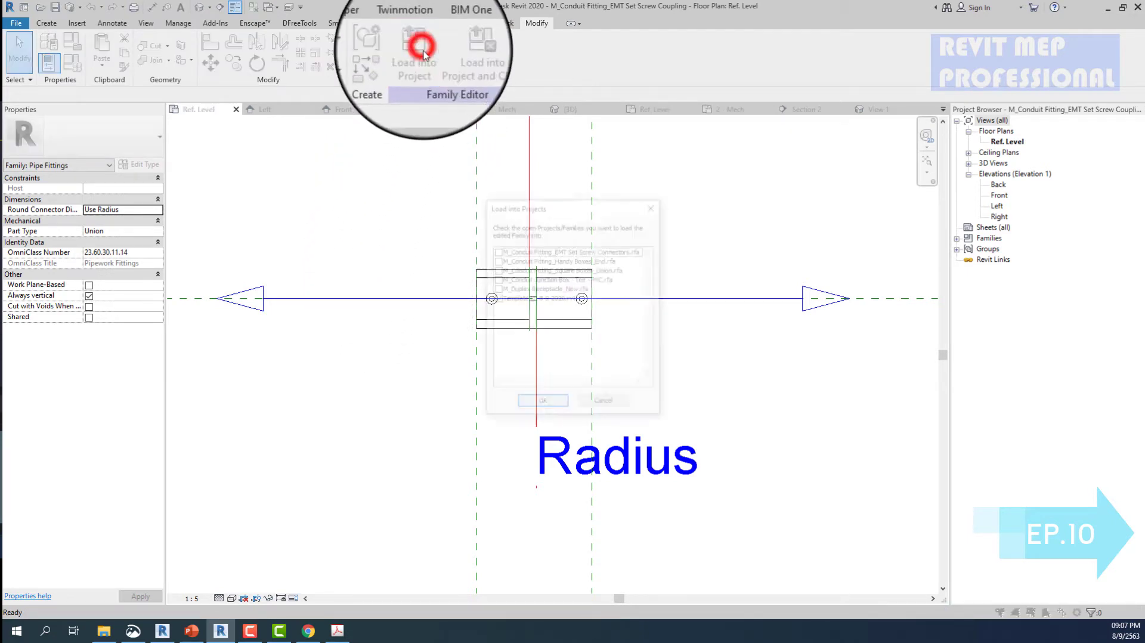
left_click(541, 404)
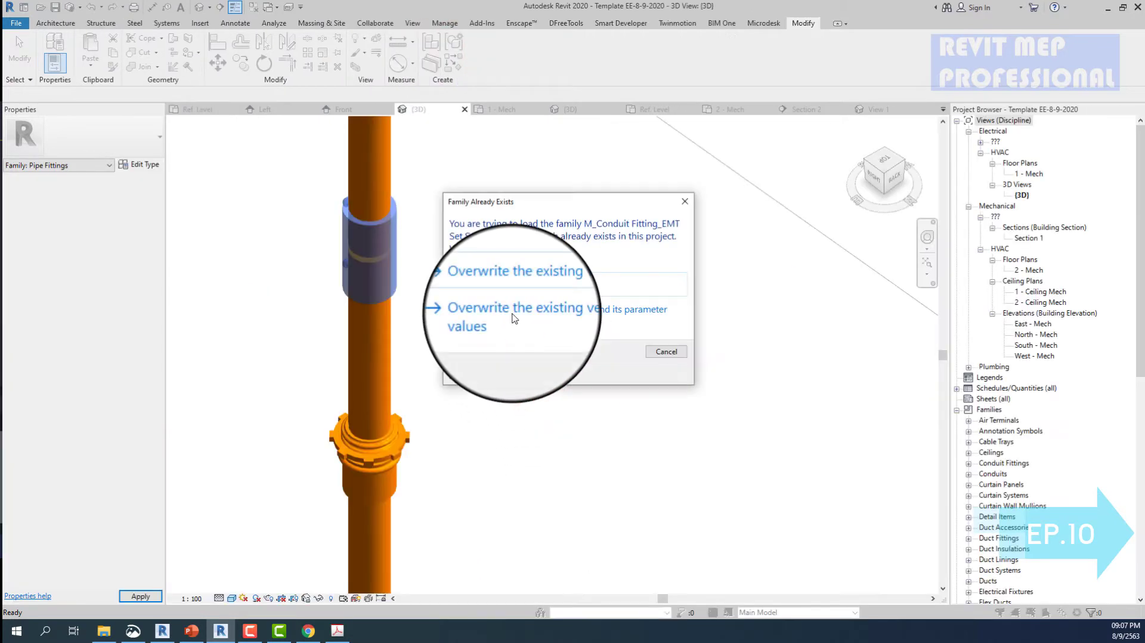
left_click(511, 314)
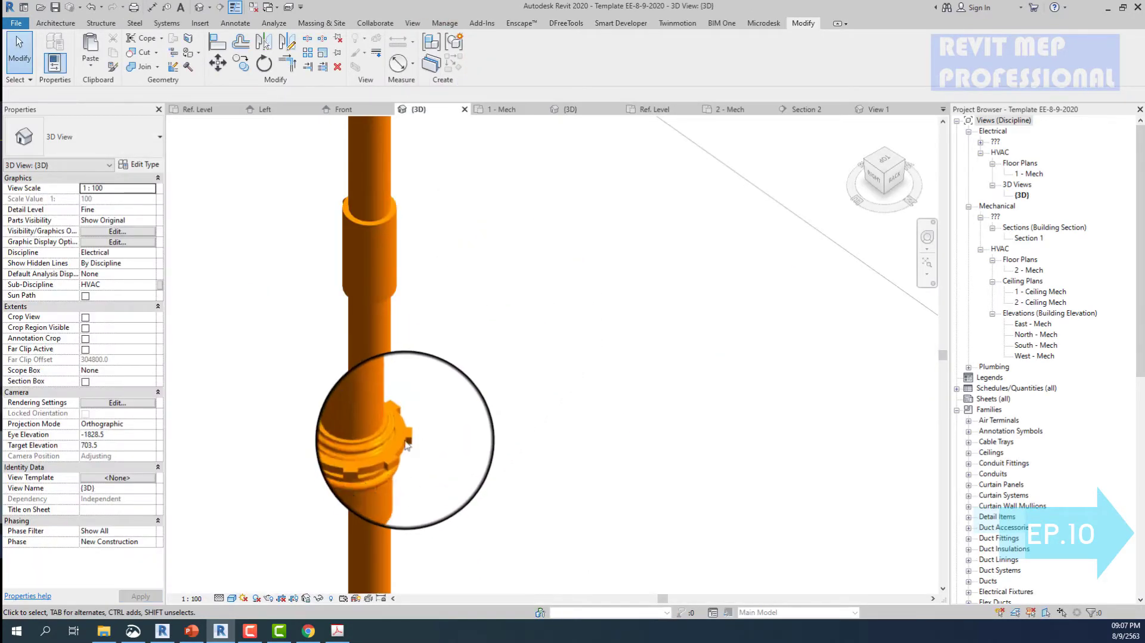
- Open the lower connector fitting's family for editing
scroll(388, 418, "up", 2)
left_click(387, 419)
double_click(387, 419)
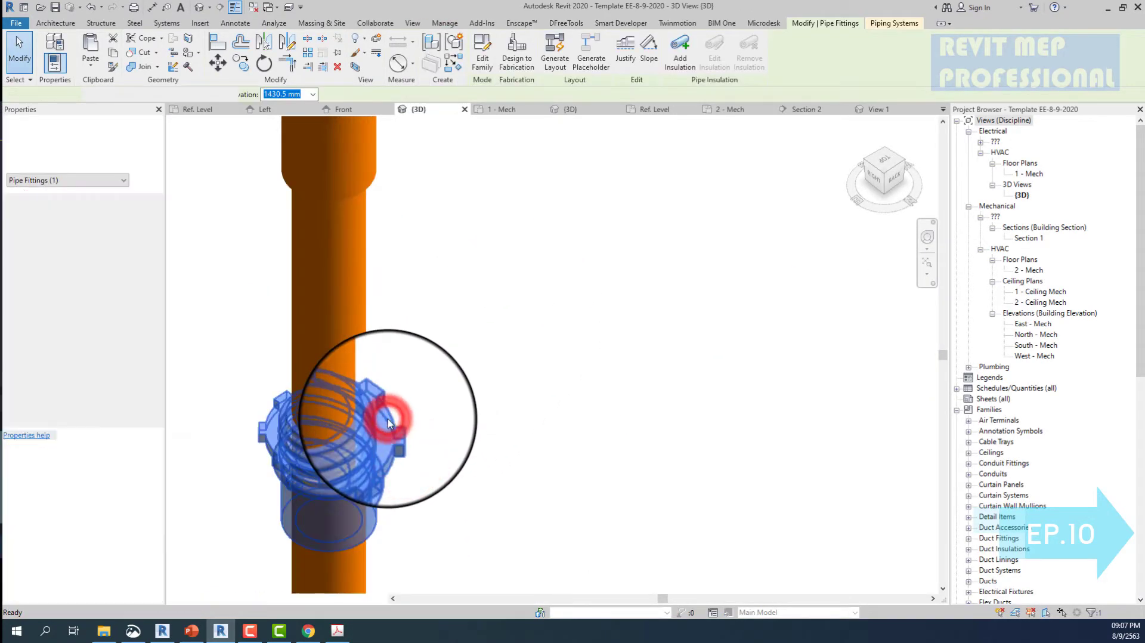
- Window-select all of the fitting's elements in the Ref. Level floor plan
left_click(577, 220)
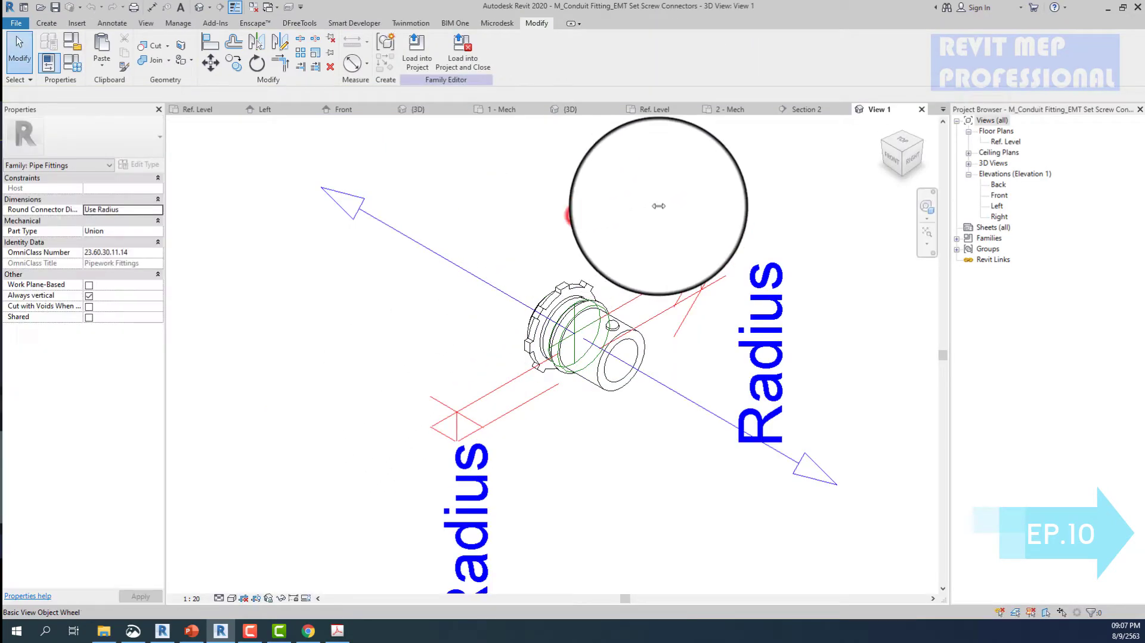
double_click(1006, 141)
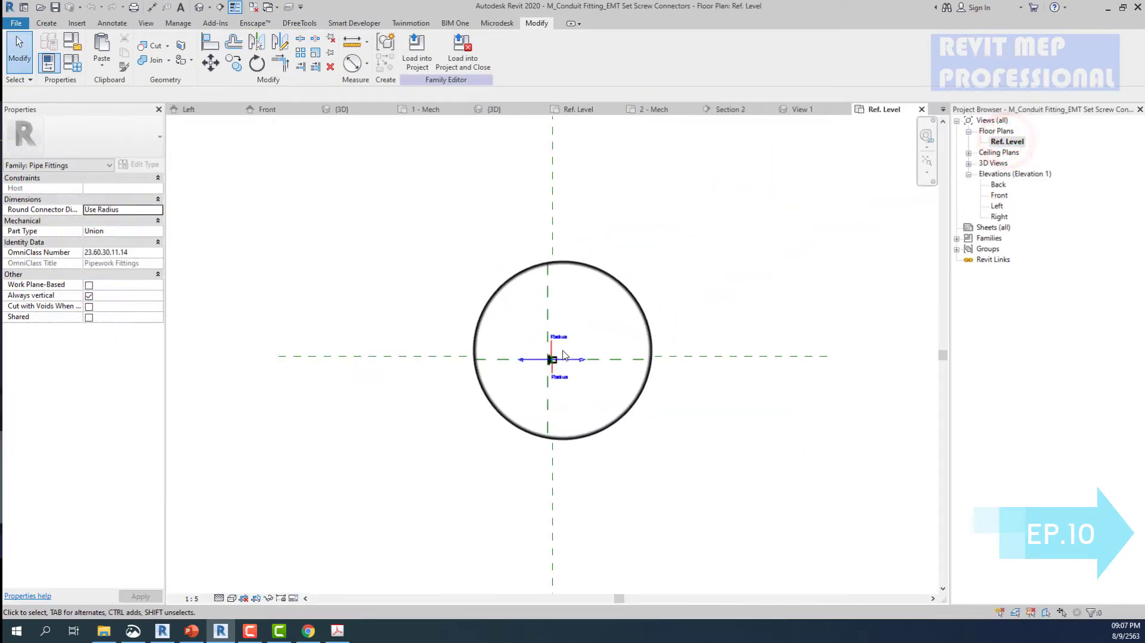
scroll(563, 355, "up", 2)
scroll(559, 334, "up", 2)
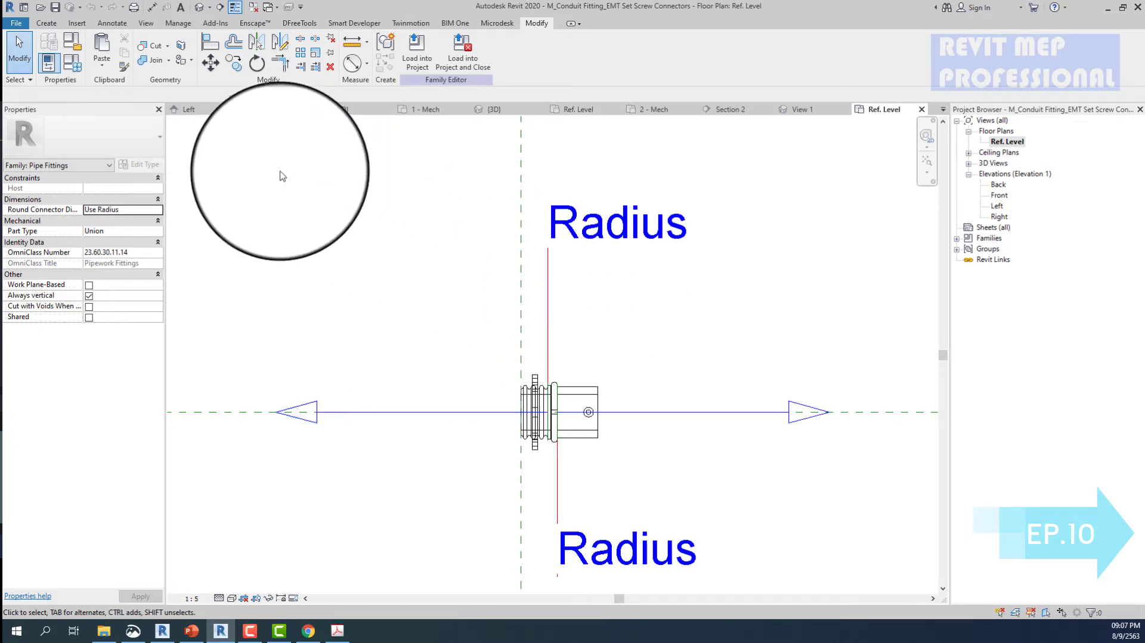
left_click_drag(249, 157, 784, 533)
scroll(537, 387, "down", 1)
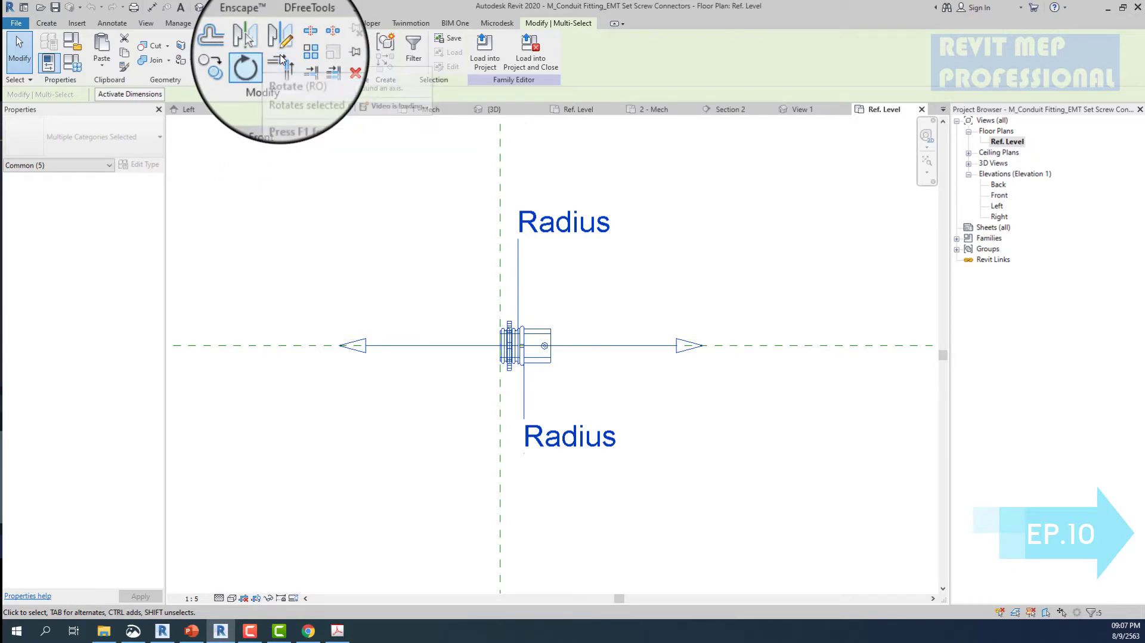
- Rotate the selected fitting 180° about its centre, then begin saving the family as a new file
left_click(258, 64)
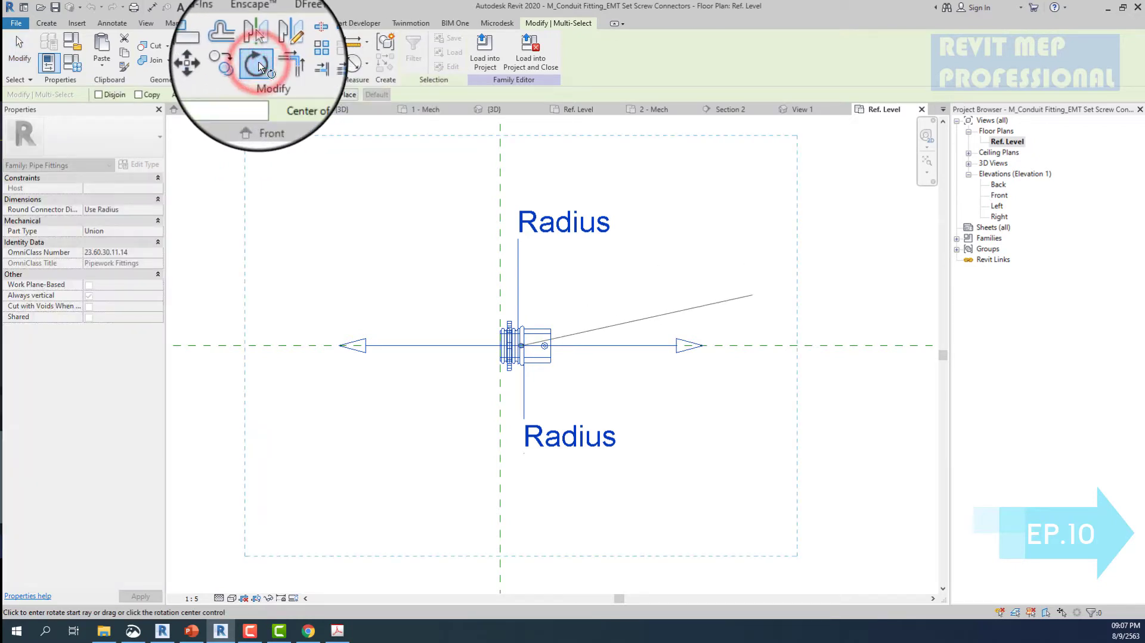
left_click(740, 345)
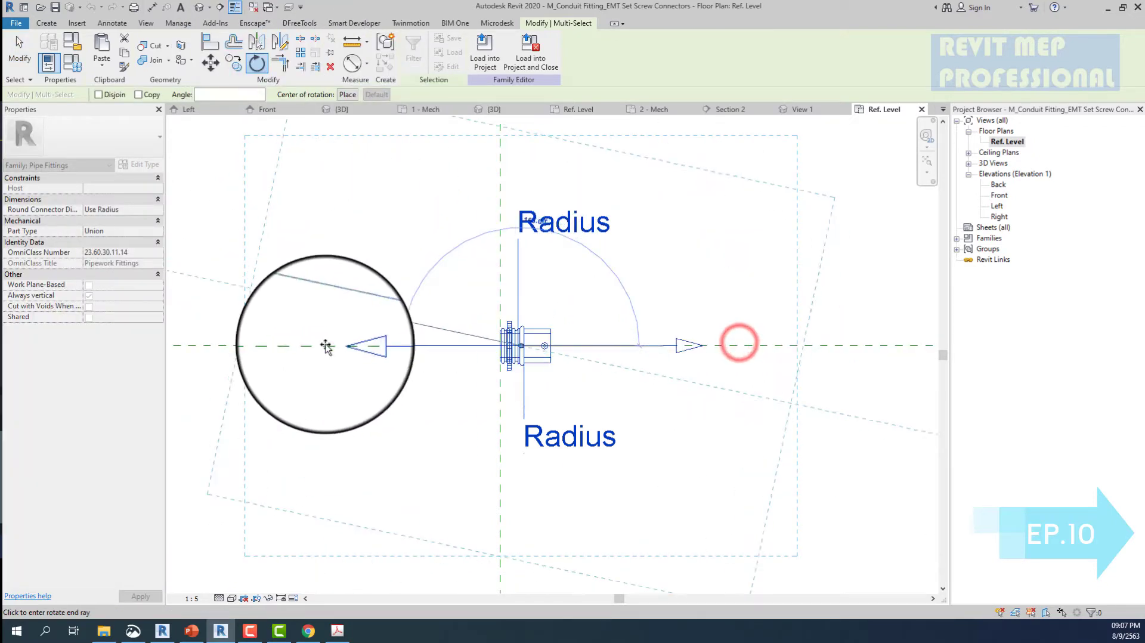
left_click(301, 346)
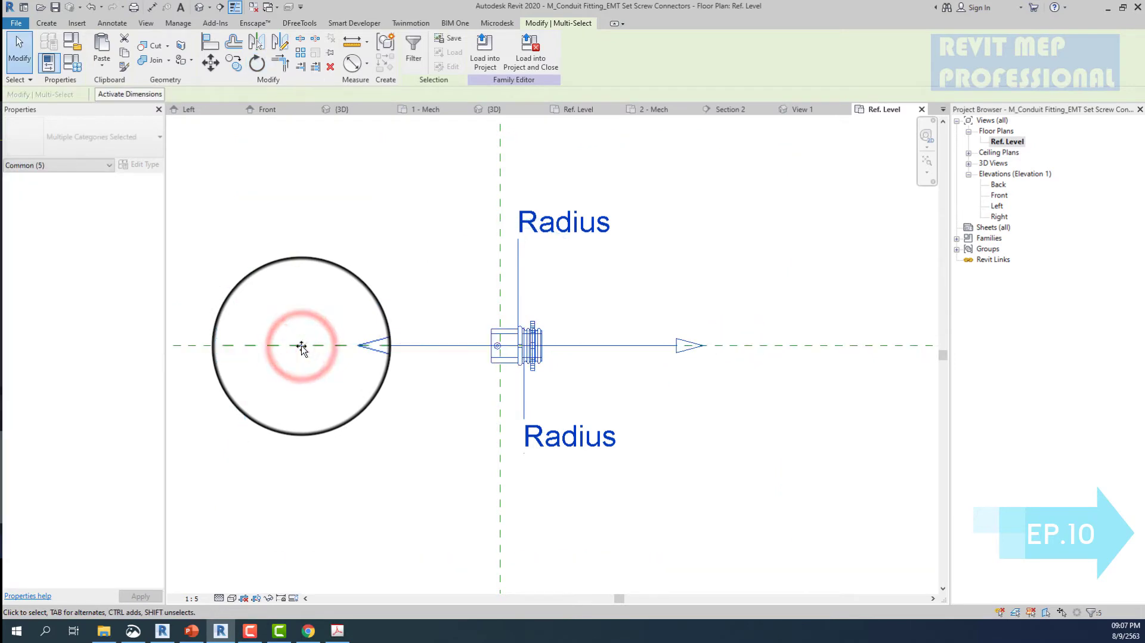
left_click(334, 237)
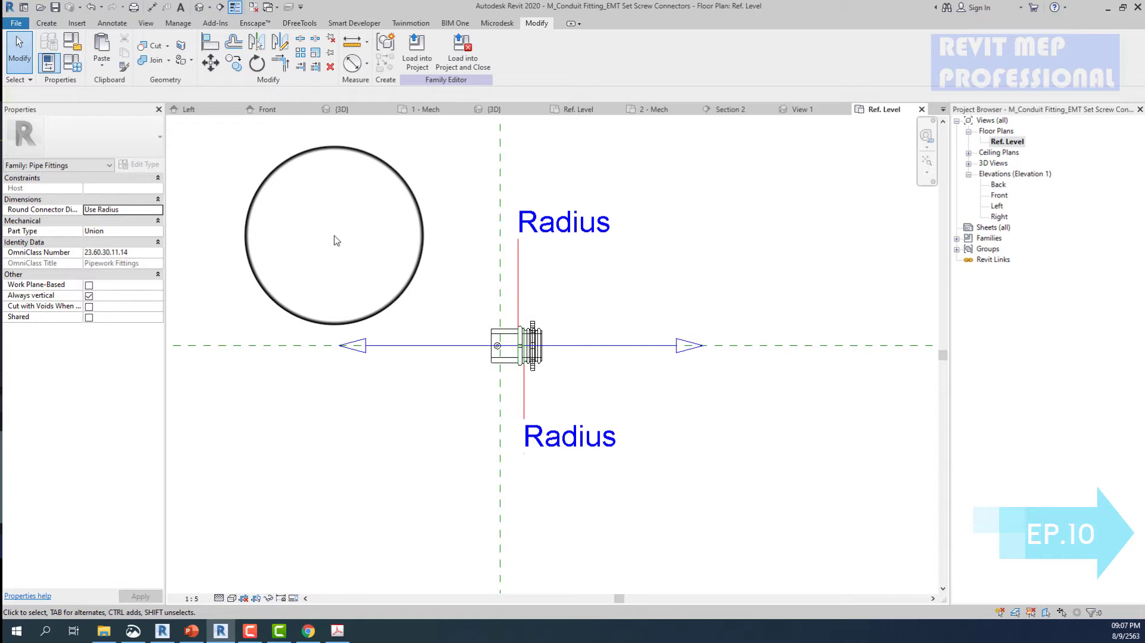
left_click(15, 25)
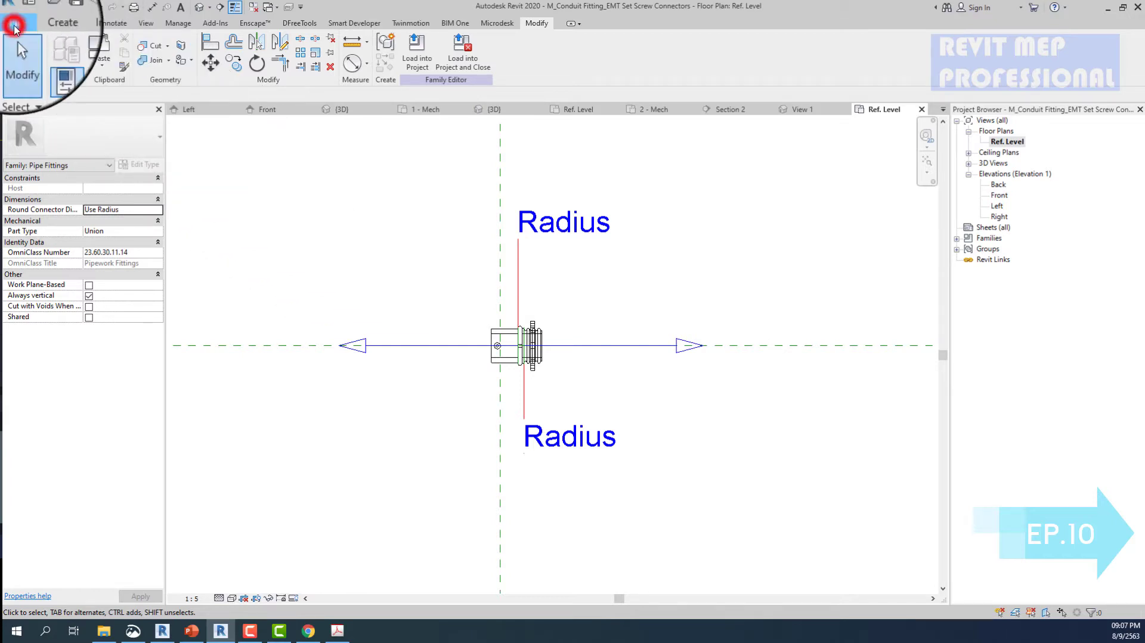
left_click(51, 160)
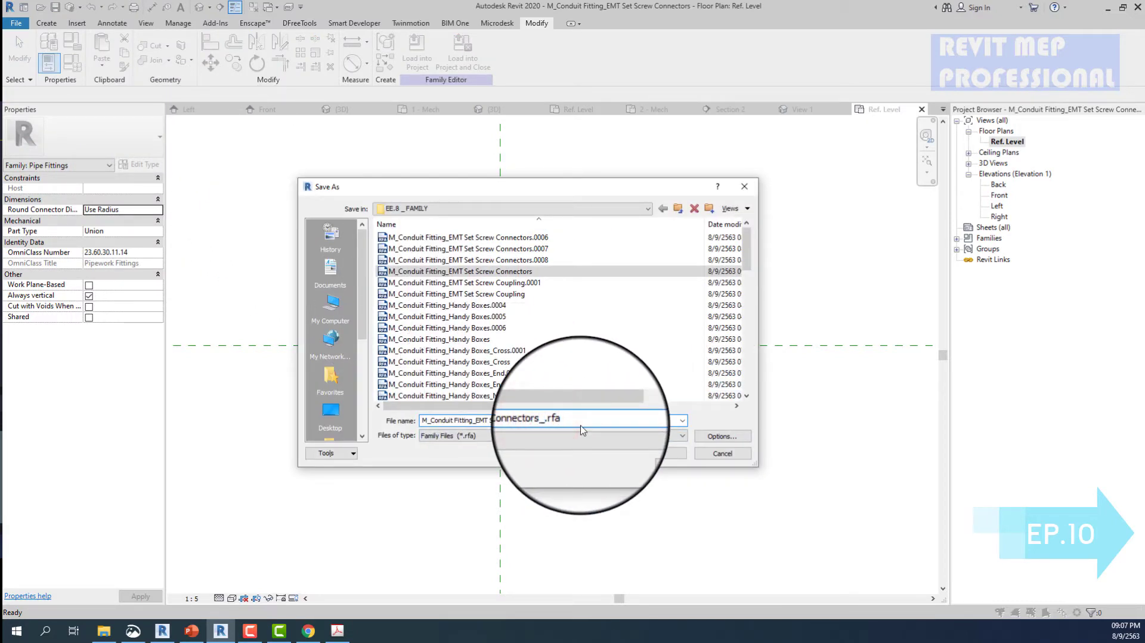
- Save the family under the new name and move its geometry from the connector centre to the revolve endpoint
key("Return")
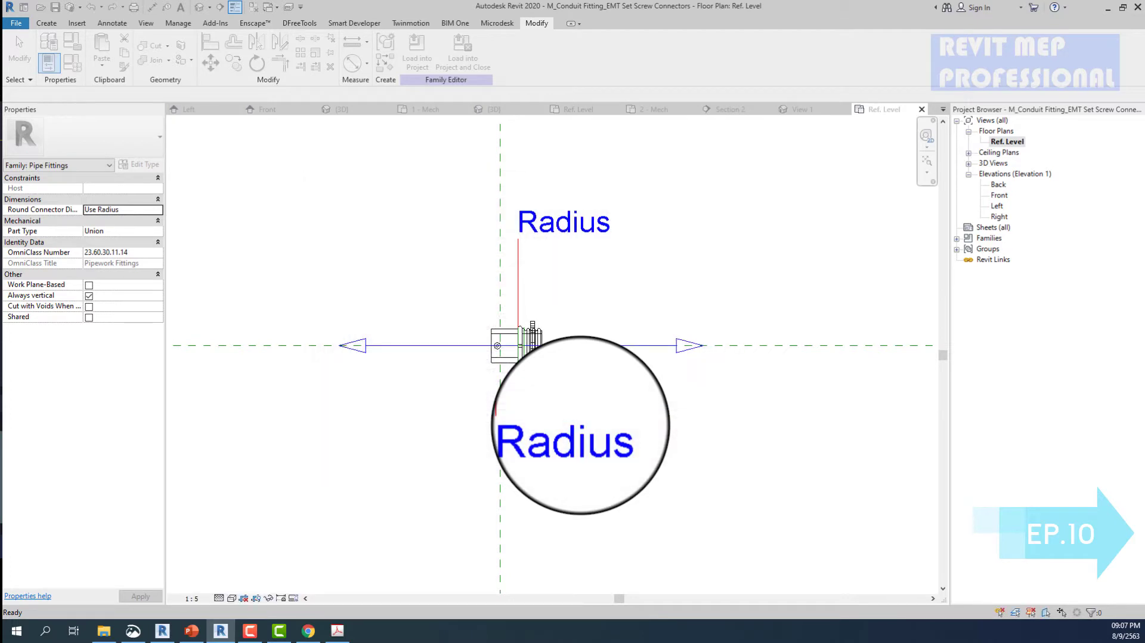
mouse_move(267, 177)
left_mouse_down()
mouse_move(748, 490)
mouse_move(756, 522)
left_mouse_up()
left_click(211, 62)
scroll(538, 356, "up", 2)
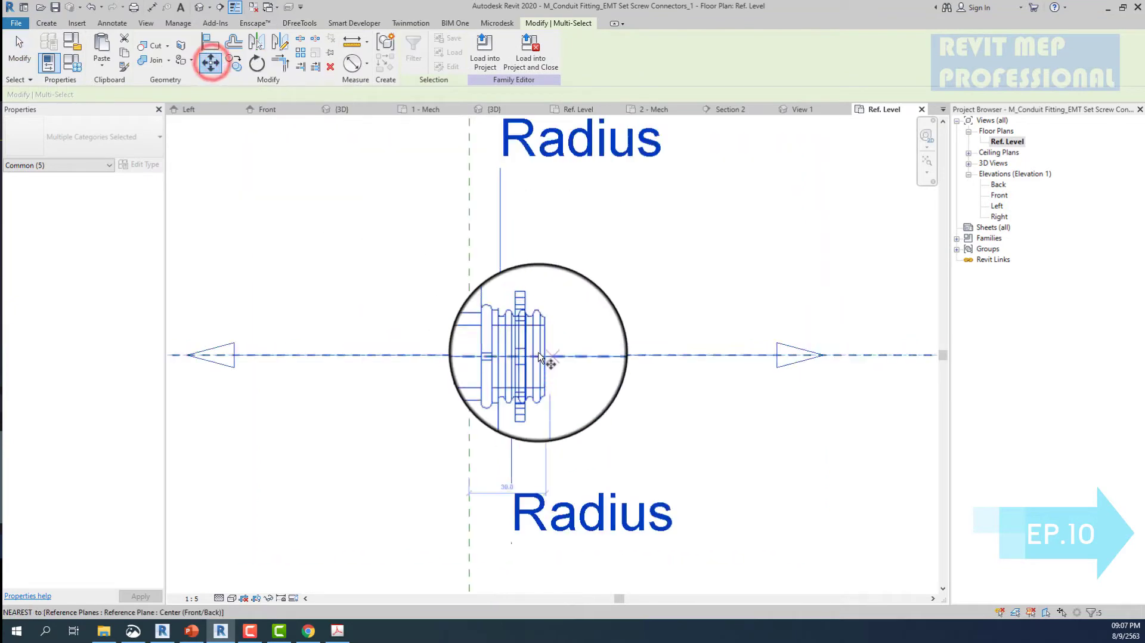
left_click(539, 355)
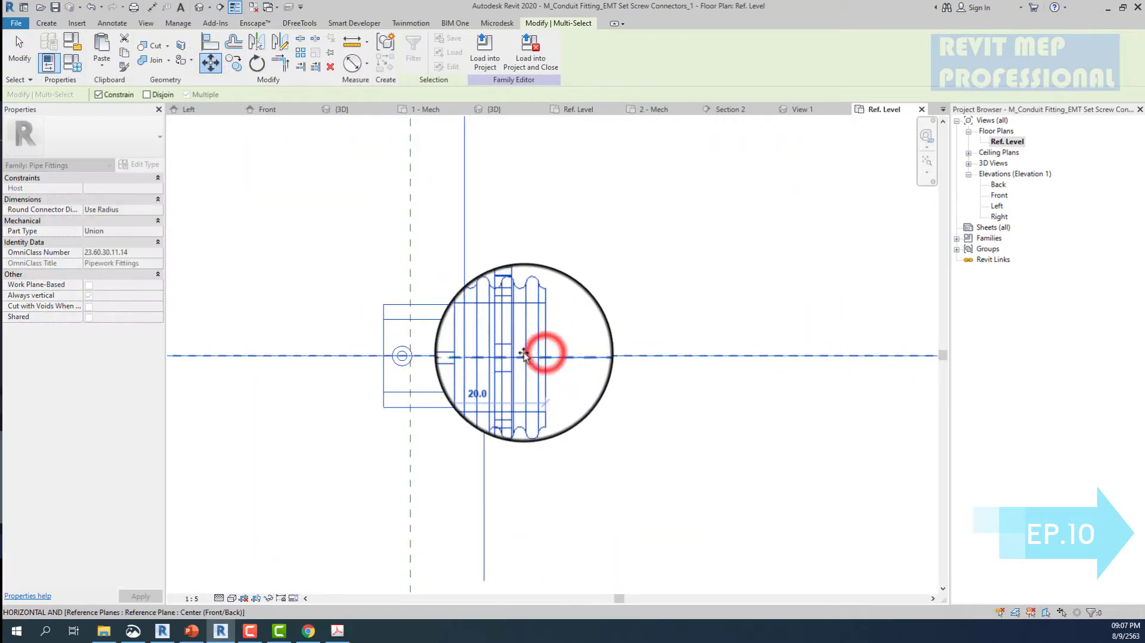
left_click(412, 356)
left_click(524, 285)
- Load the revised family into the Template EE-8-9-2020 project
scroll(523, 369, "up", 3)
left_click(519, 404)
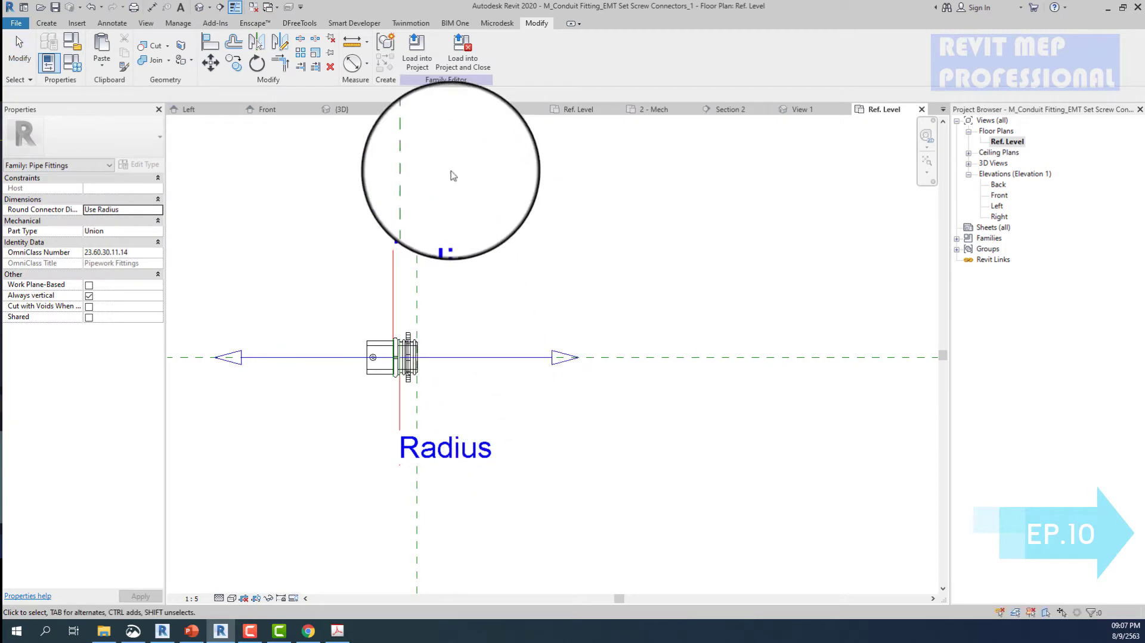
left_click(417, 50)
left_click(545, 405)
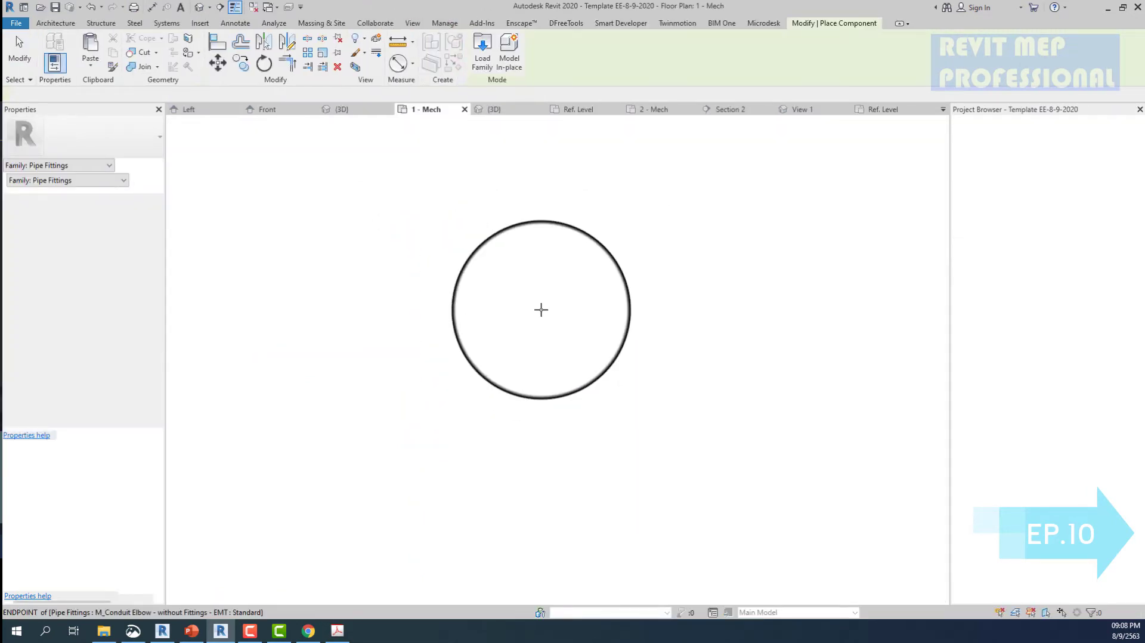
- Place a set screw connector on the vertical conduit in the project's 3D view
left_click(342, 109)
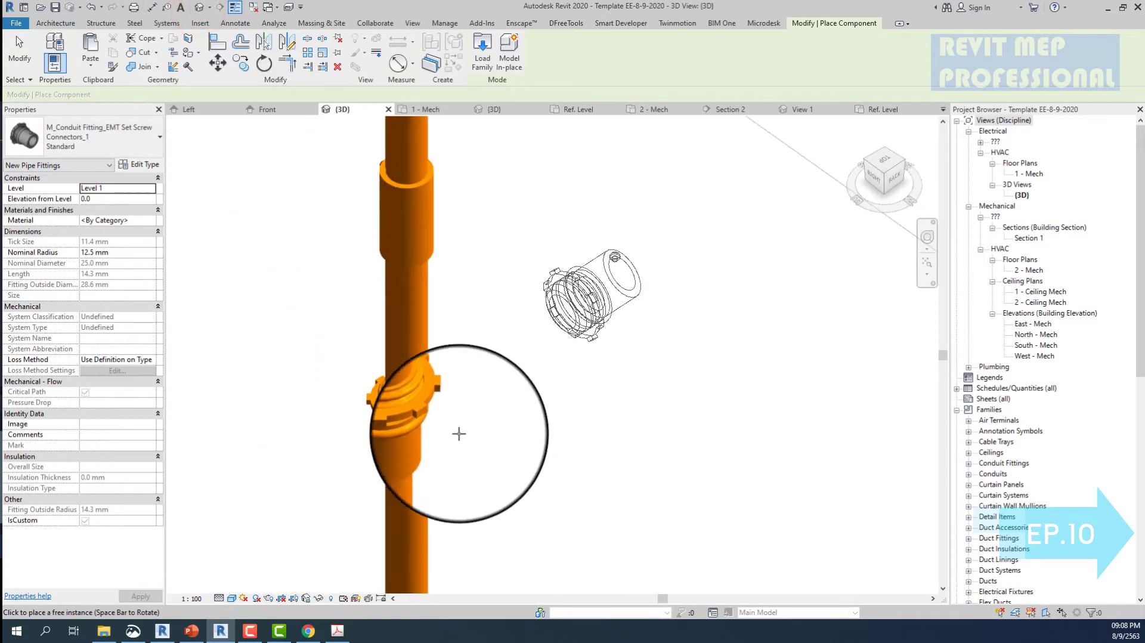
scroll(483, 465, "down", 3)
left_click(482, 471)
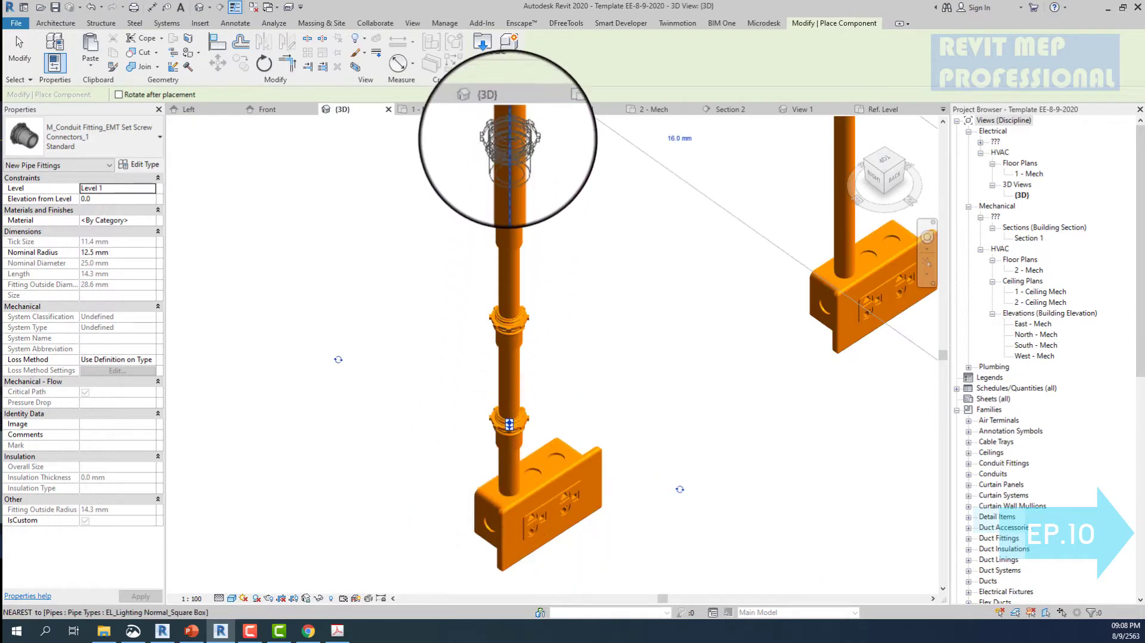
- Place another set screw connector on the conduit above the receptacle box
scroll(508, 132, "down", 3)
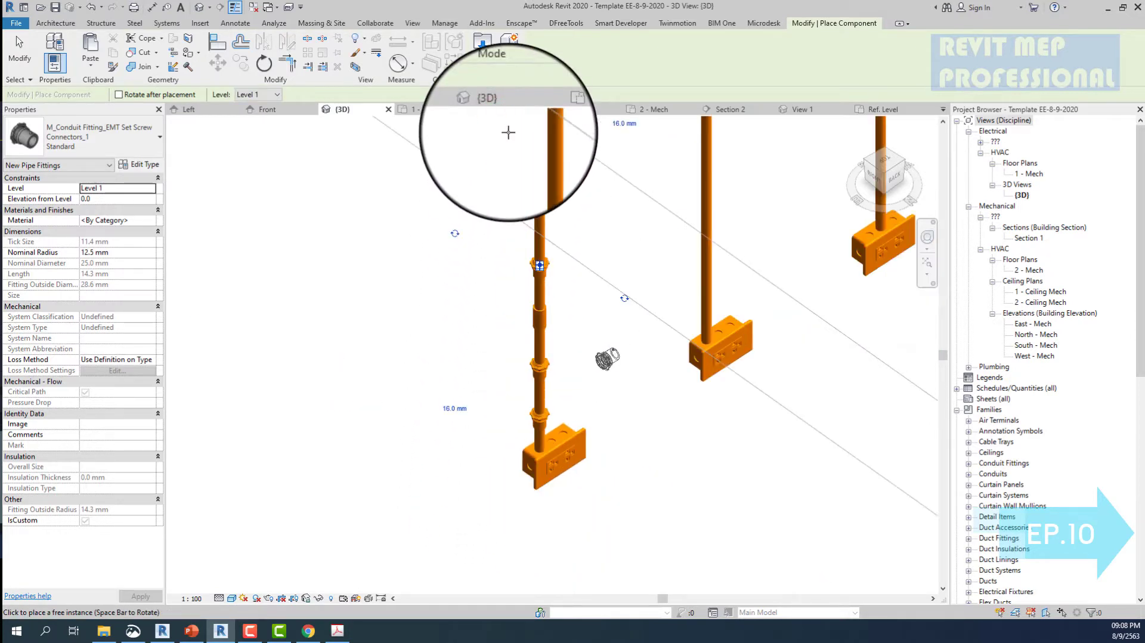
scroll(507, 130, "up", 2)
scroll(507, 132, "up", 2)
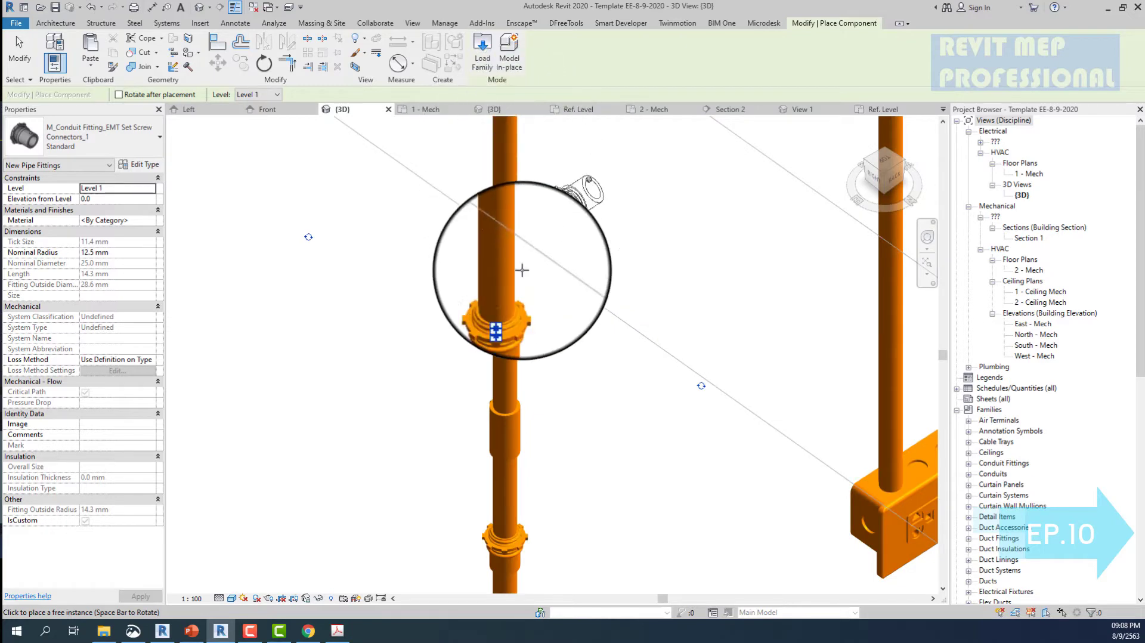
scroll(537, 408, "down", 2)
scroll(504, 477, "down", 2)
scroll(535, 407, "up", 4)
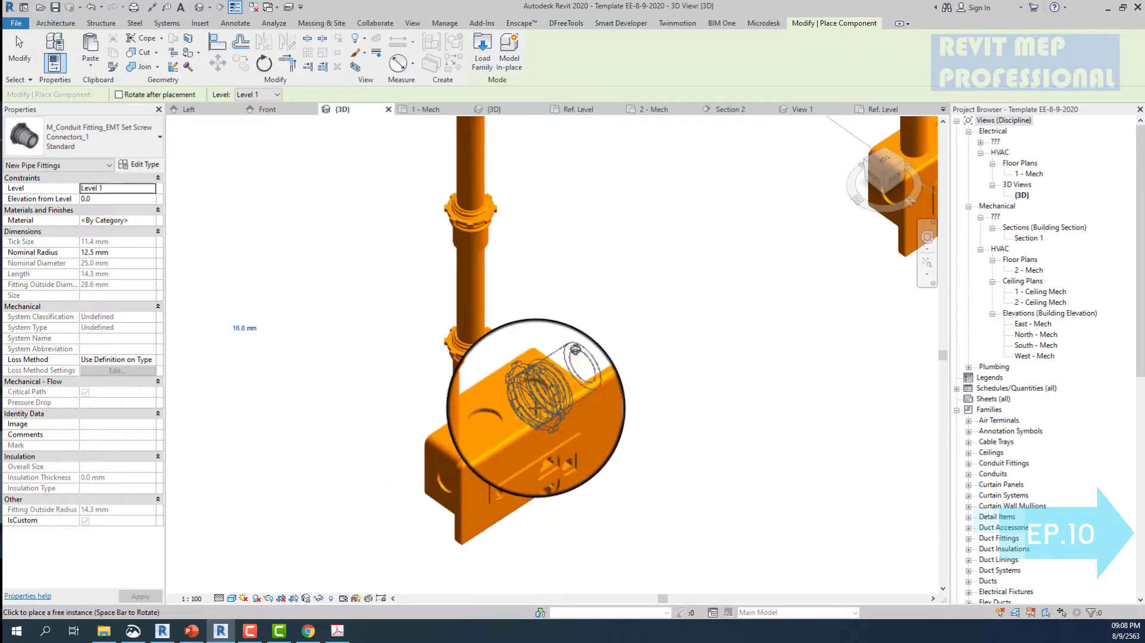
scroll(455, 329, "down", 2)
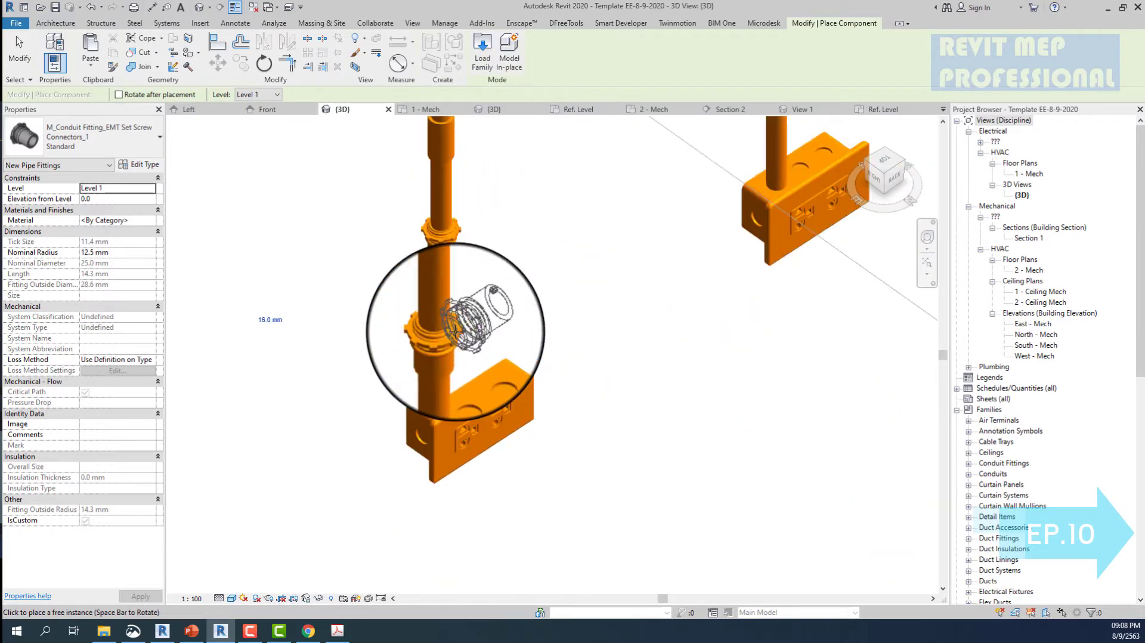
scroll(455, 331, "down", 2)
scroll(542, 223, "up", 1)
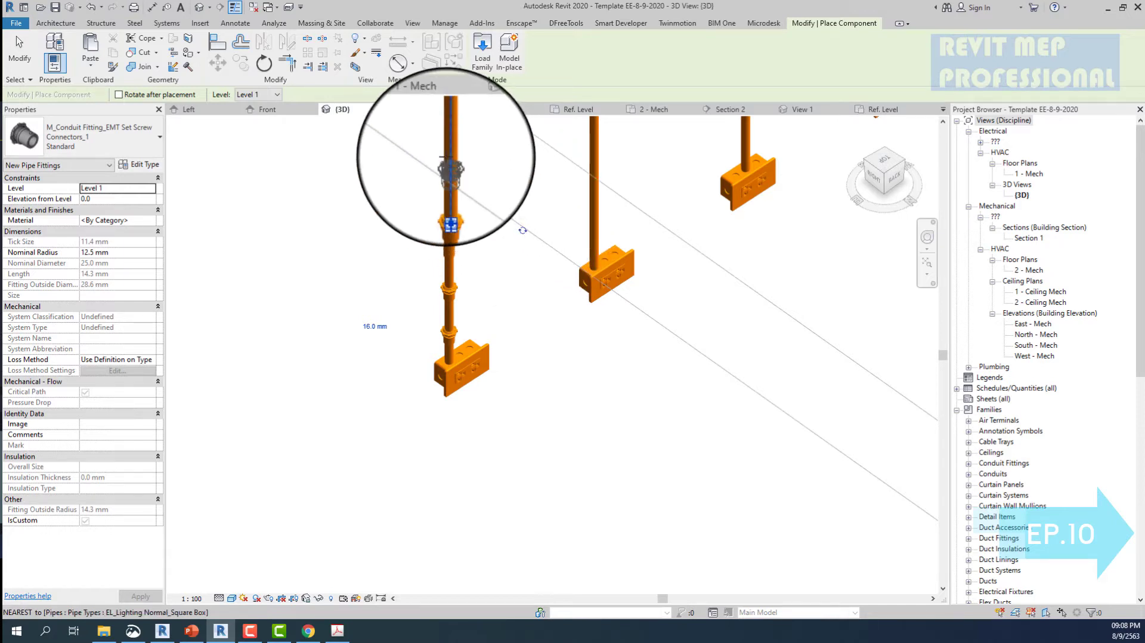
scroll(446, 156, "up", 2)
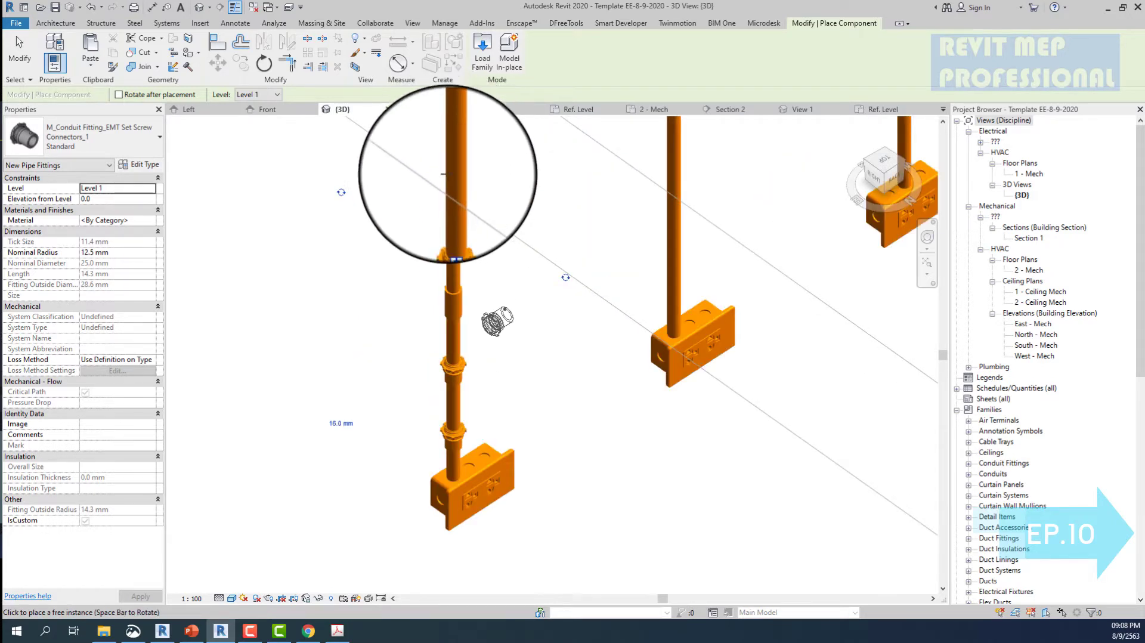
scroll(452, 233, "up", 1)
scroll(455, 234, "up", 1)
scroll(454, 233, "up", 1)
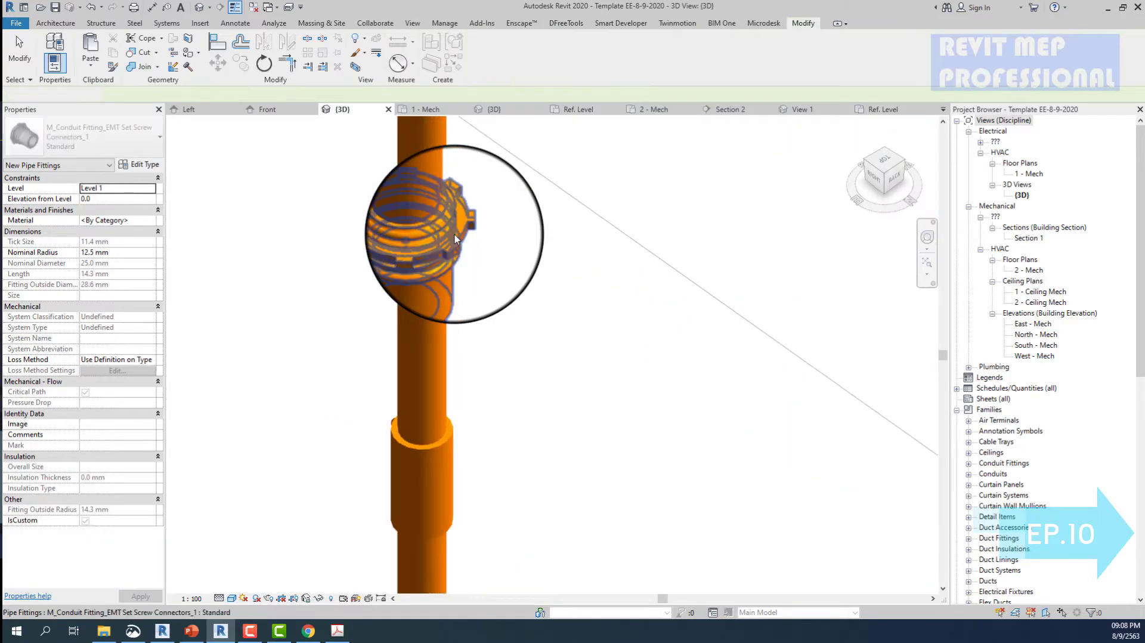
left_click(455, 232)
scroll(460, 212, "up", 1)
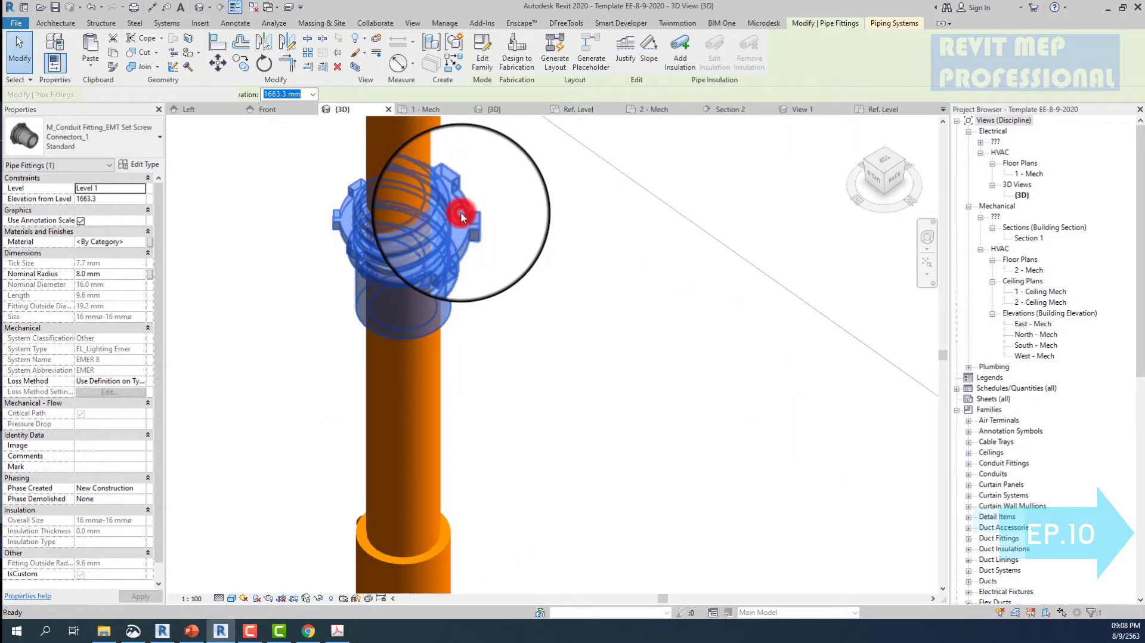
- Open the 'M_Conduit Fitting_EMT Set Screw Connectors_1' family, inspect its connector, and orbit it in 3D
double_click(462, 215)
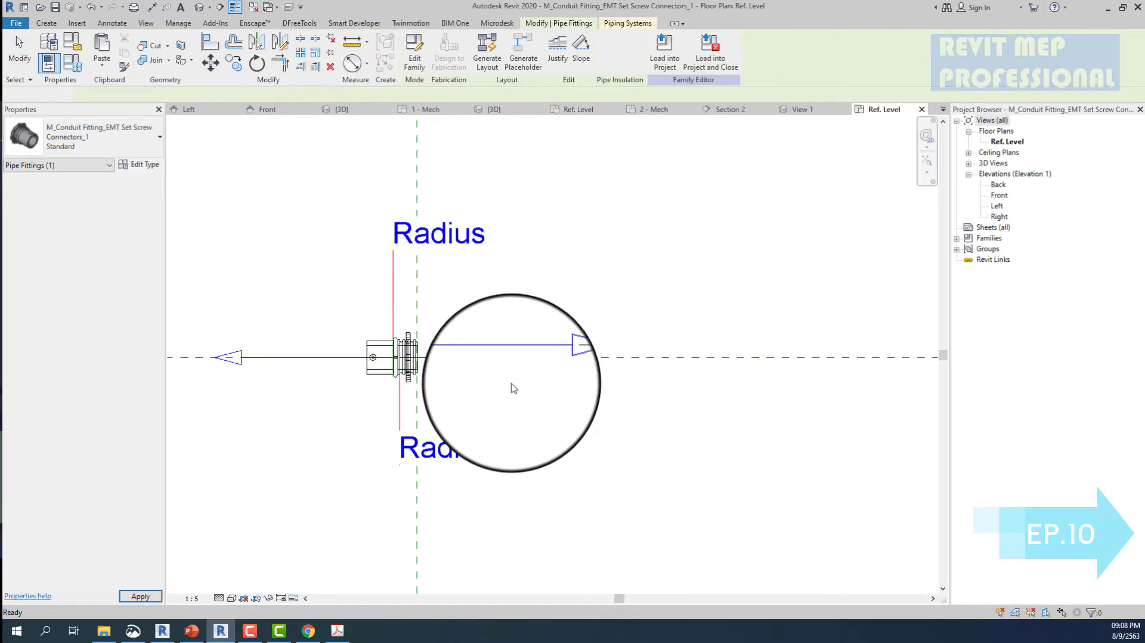
left_click(517, 405)
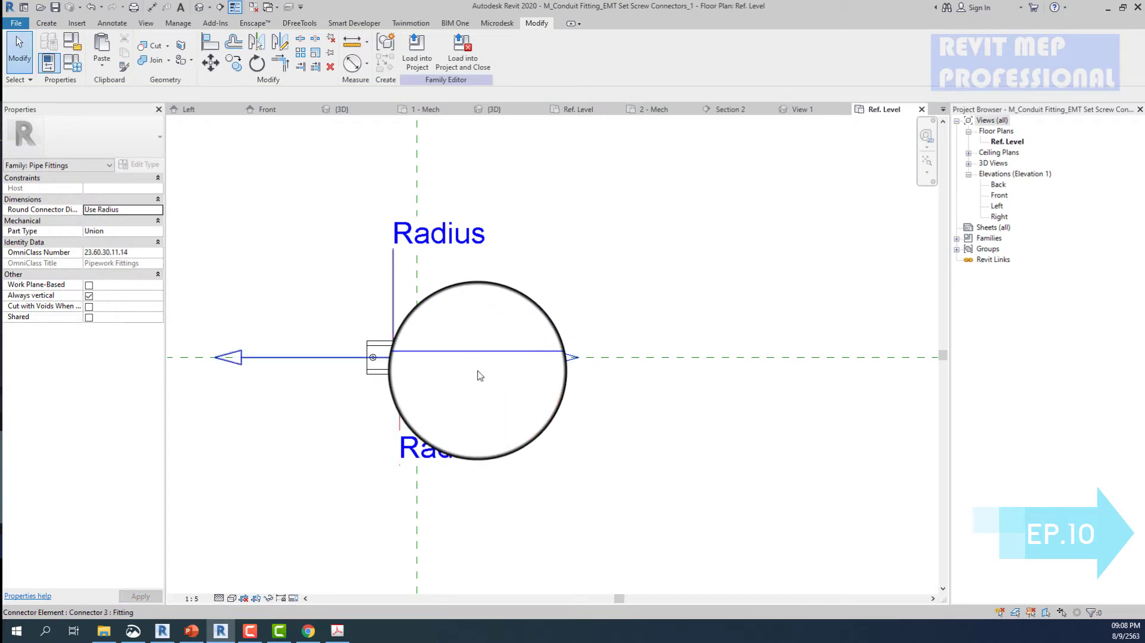
scroll(479, 375, "up", 2)
left_click(537, 357)
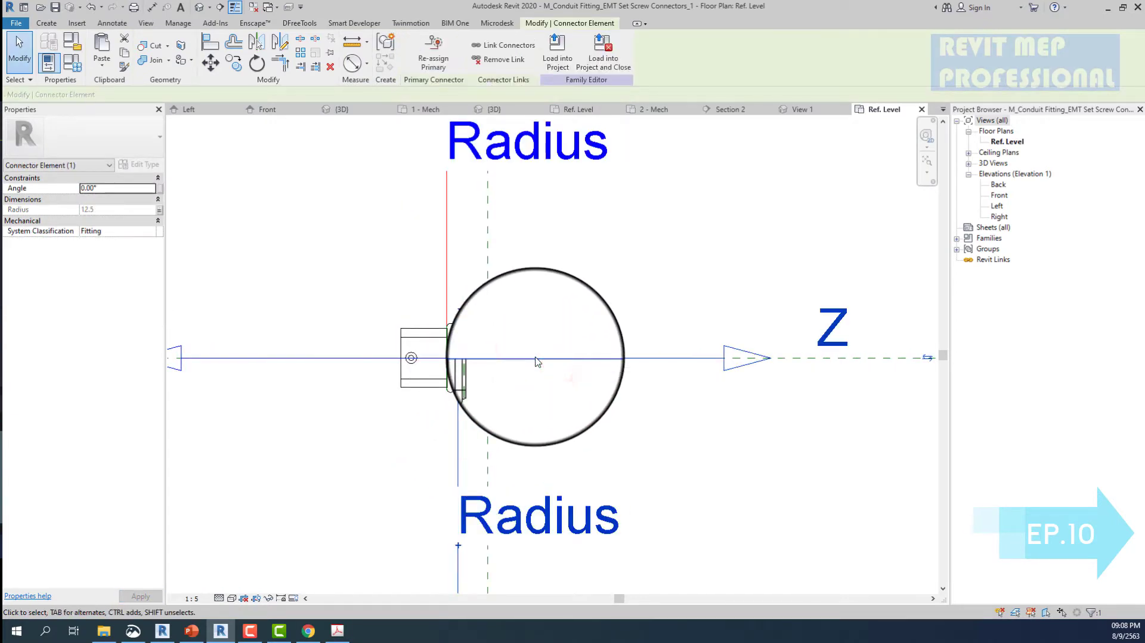
middle_click_drag(536, 361, 363, 365)
left_click(362, 365)
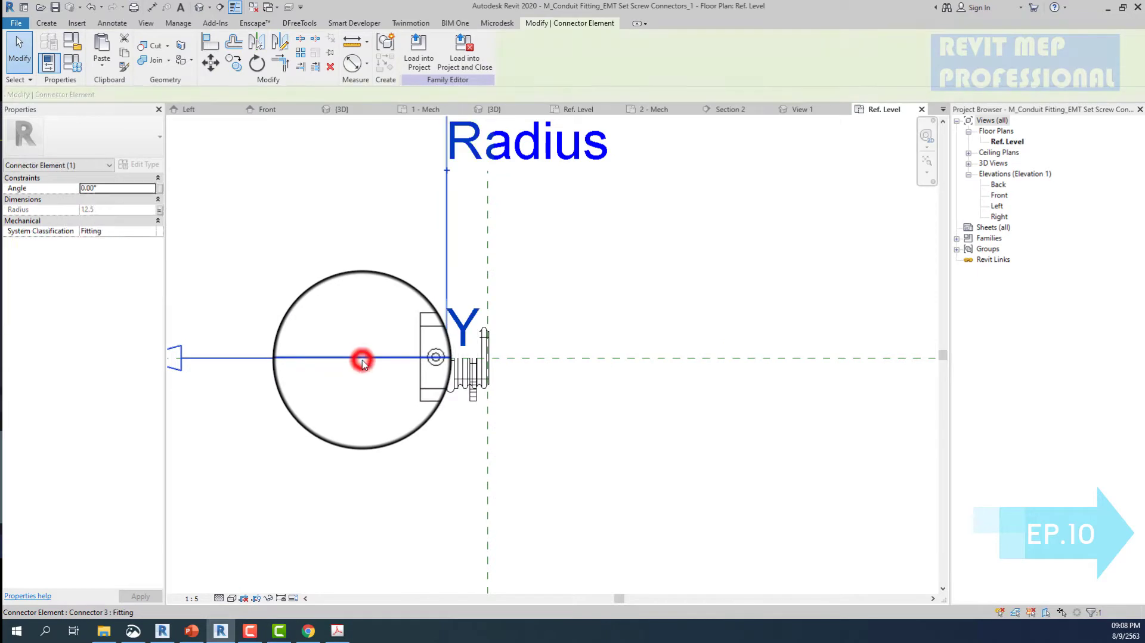
left_click(199, 7)
middle_click_drag(200, 13, 89, 30, "shift")
- Start a pipe connector, orbit to the fitting's open end, then cancel and select the existing connector
left_click(47, 23)
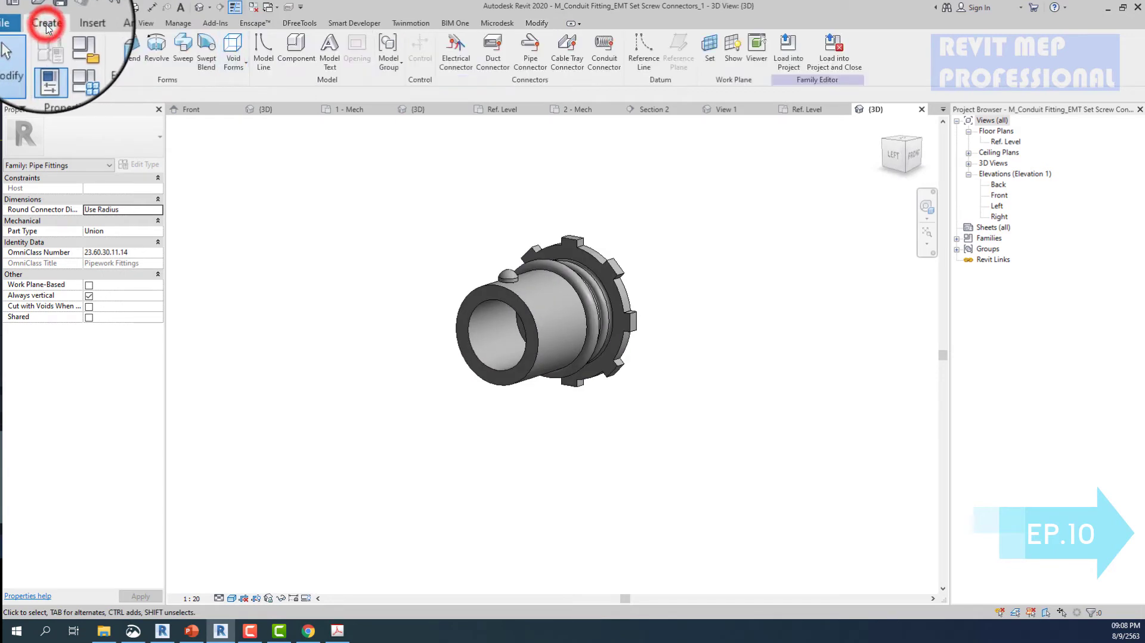
left_click(530, 45)
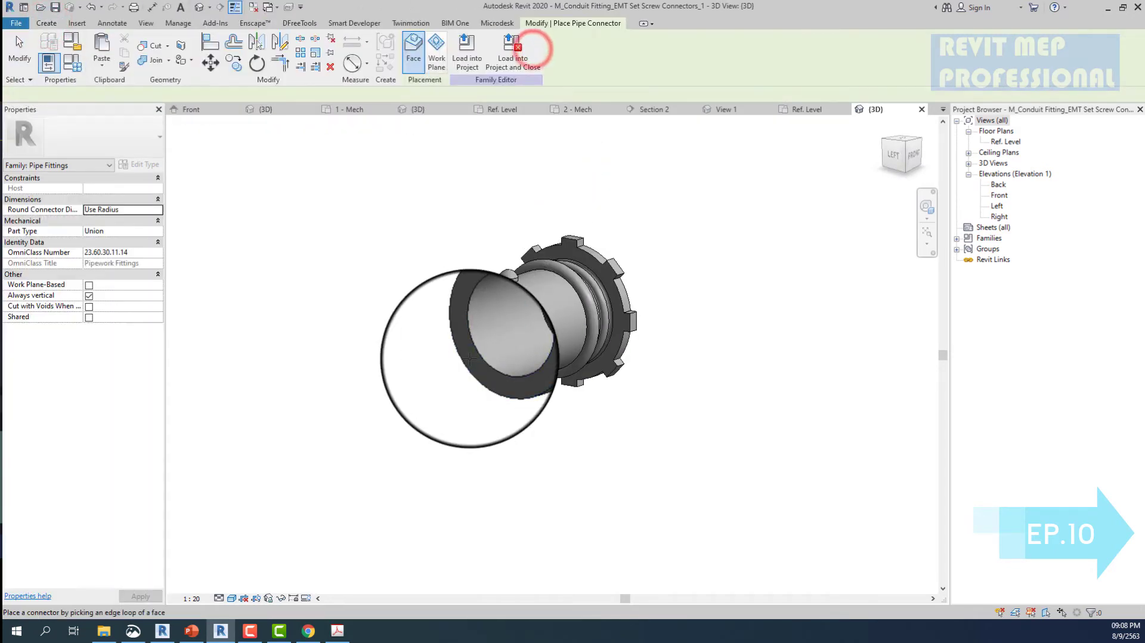
mouse_move(474, 356)
middle_mouse_down("shift")
mouse_move(509, 331)
mouse_move(515, 298)
middle_mouse_up("shift")
scroll(515, 286, "up", 2)
scroll(517, 265, "up", 2)
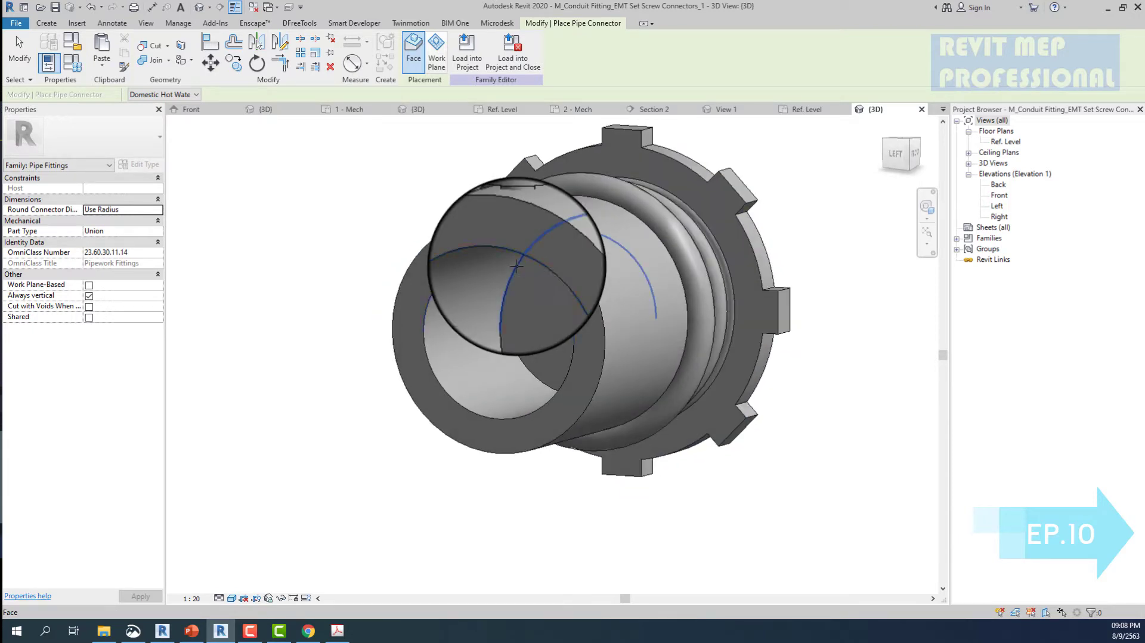
scroll(517, 266, "down", 3)
middle_click_drag(516, 266, 519, 301, "shift")
scroll(591, 274, "up", 3)
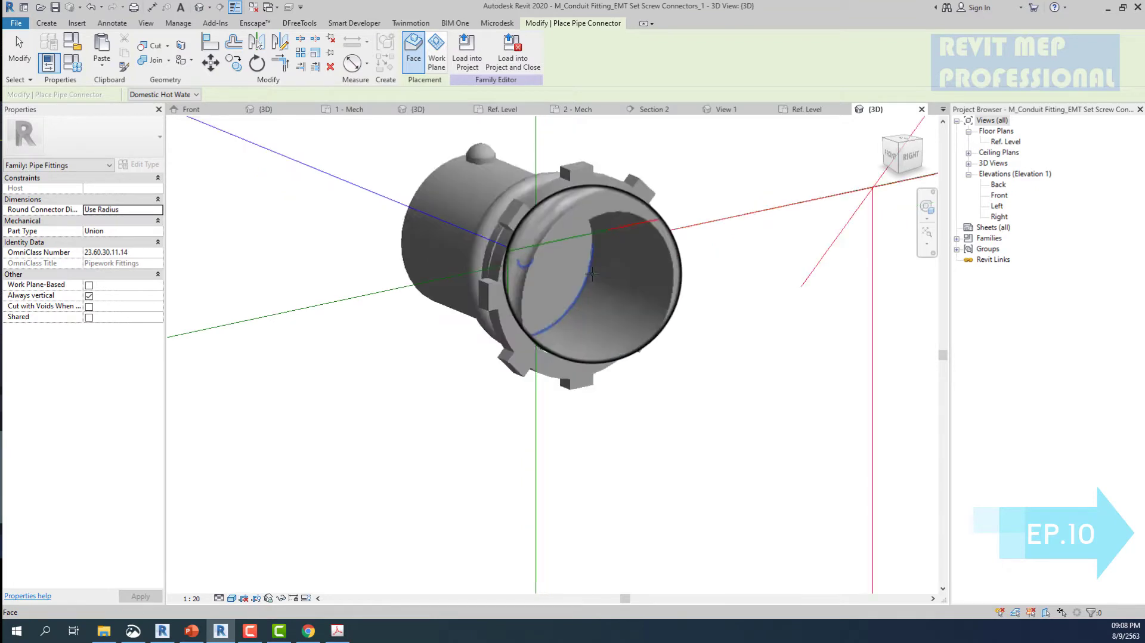
scroll(591, 275, "up", 2)
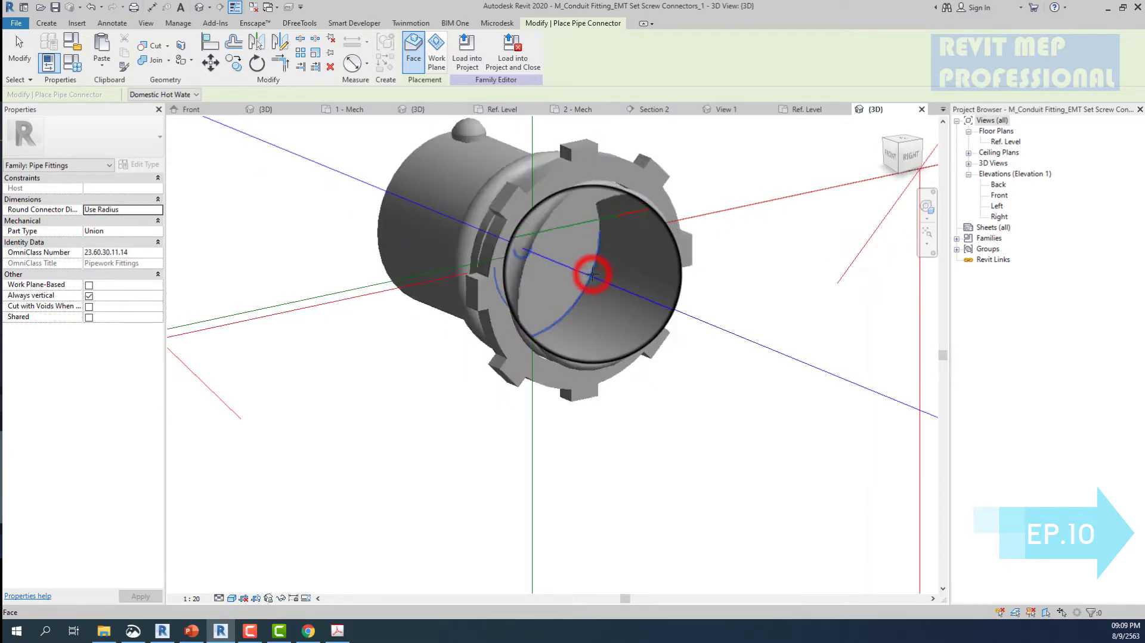
scroll(592, 275, "down", 3)
mouse_move(591, 274)
middle_mouse_down("shift")
mouse_move(609, 316)
mouse_move(447, 330)
mouse_move(587, 237)
middle_mouse_up("shift")
key("Escape")
left_click(444, 328)
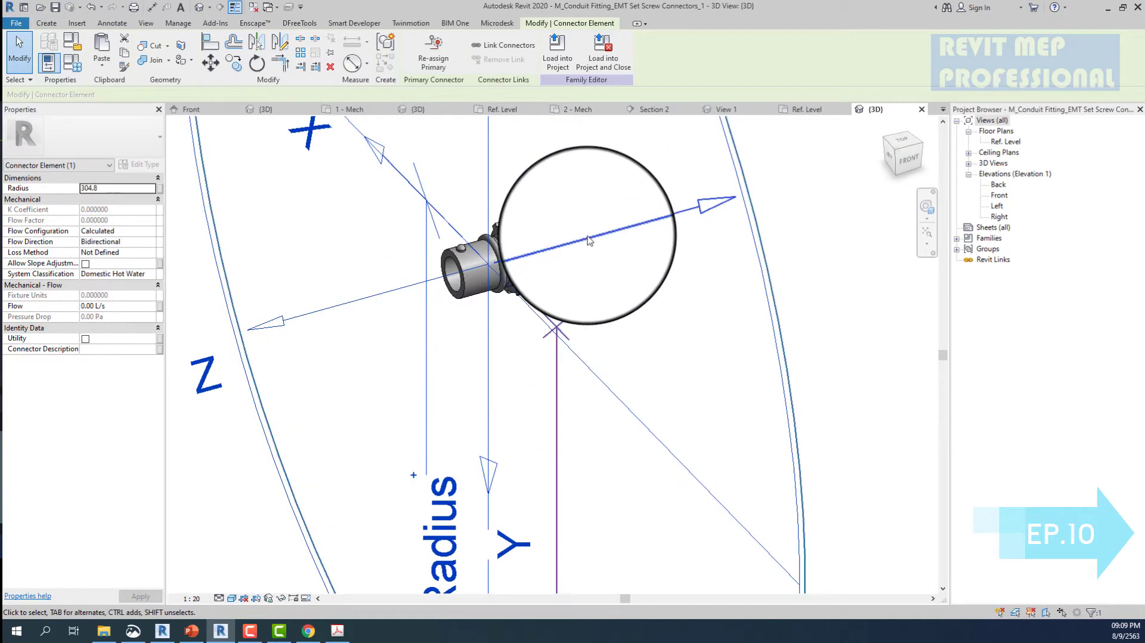
- Associate both connectors' radius with the Nominal Radius parameter (12.5)
left_click(159, 188)
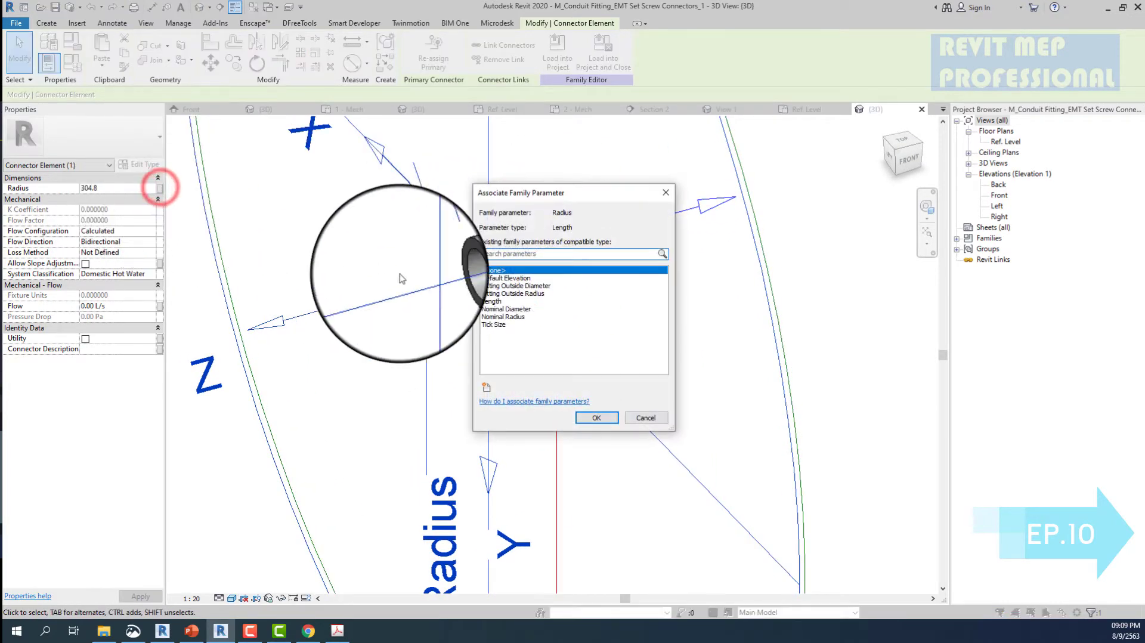
left_click(513, 317)
left_click(596, 417)
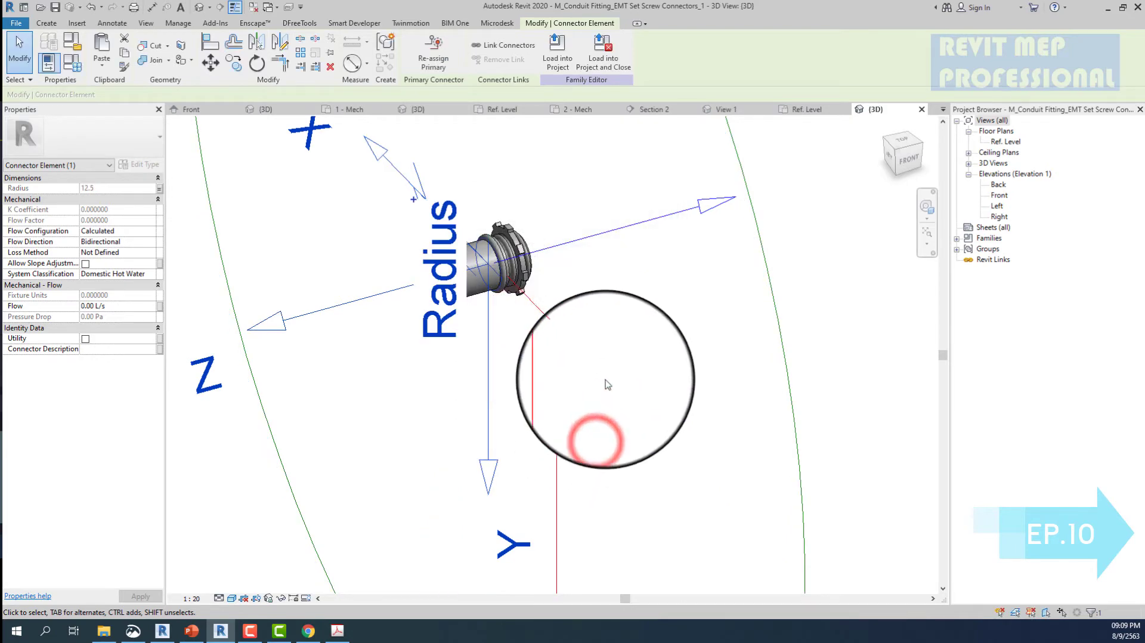
left_click(651, 255)
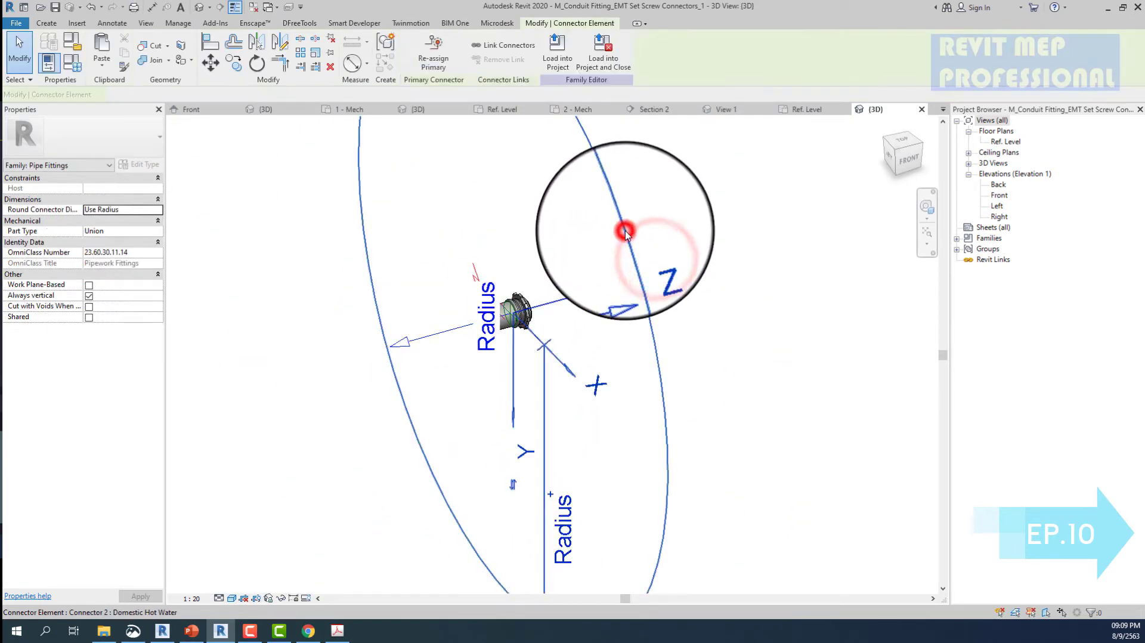
left_click(625, 236)
key("Escape")
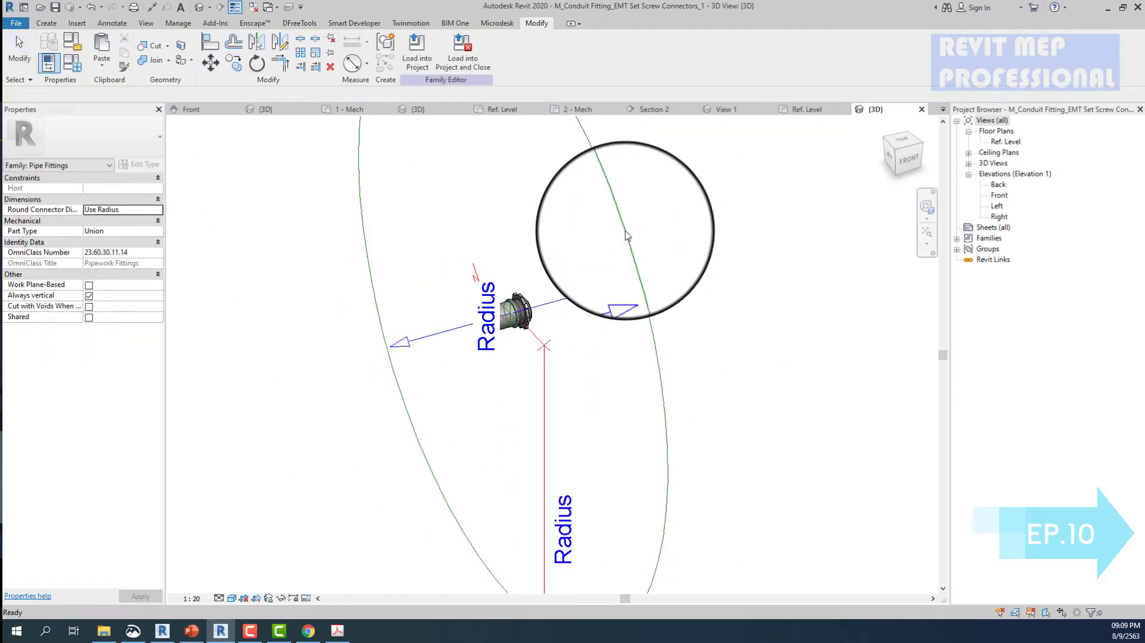
left_click(626, 233)
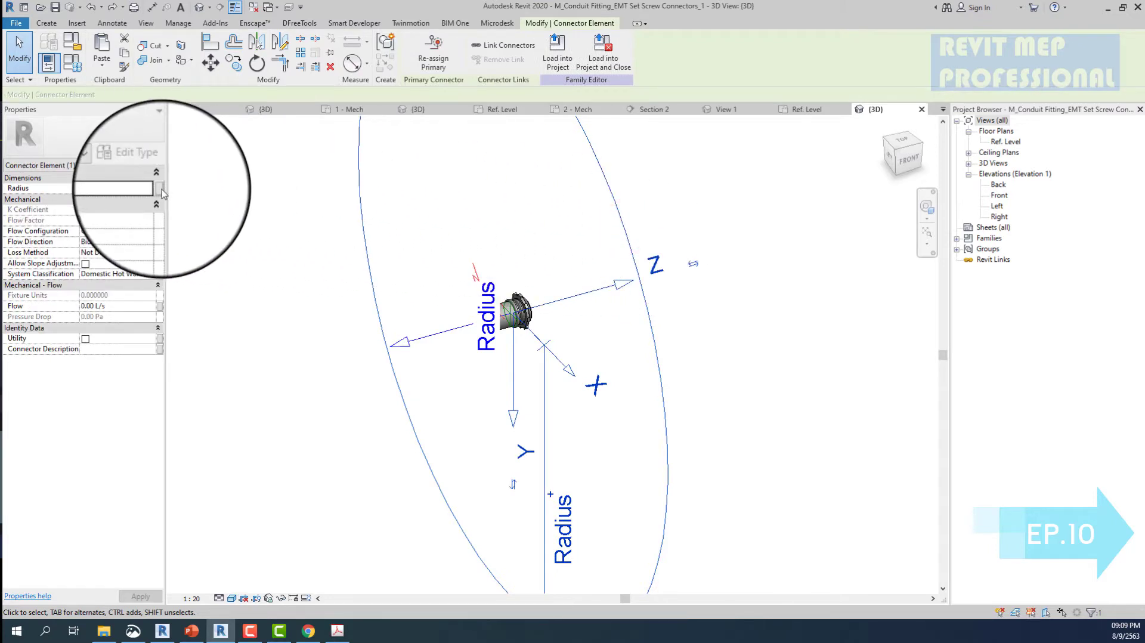
left_click(160, 190)
left_click(503, 316)
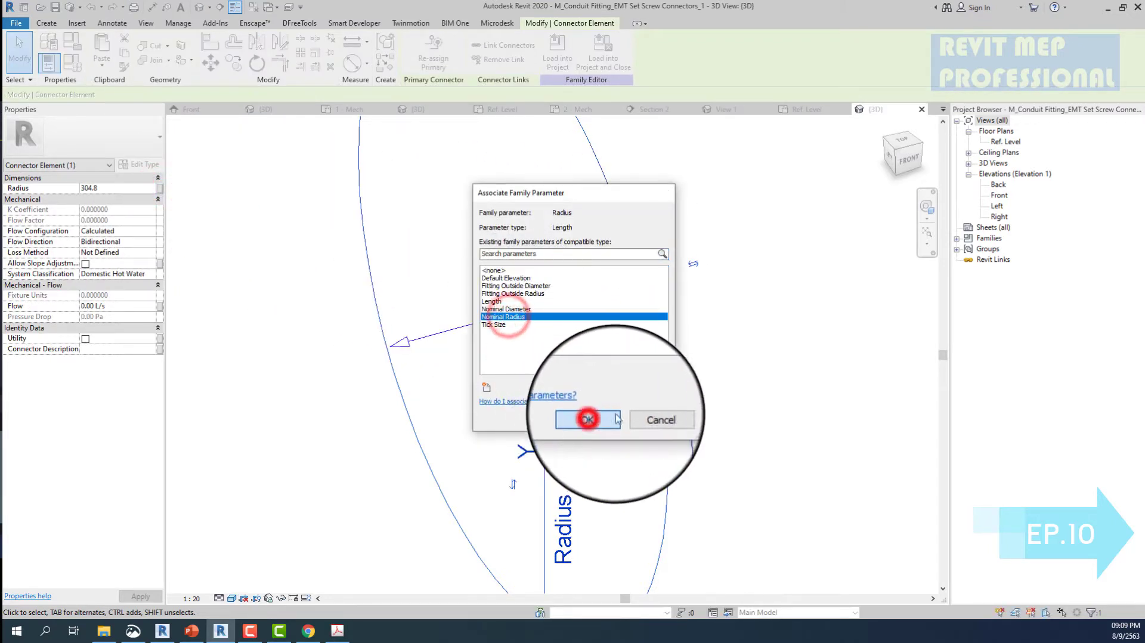
left_click(599, 417)
- Set both connectors' System Classification to Fitting and load the family into the project
left_click(766, 389)
left_click(587, 292)
left_click(435, 333)
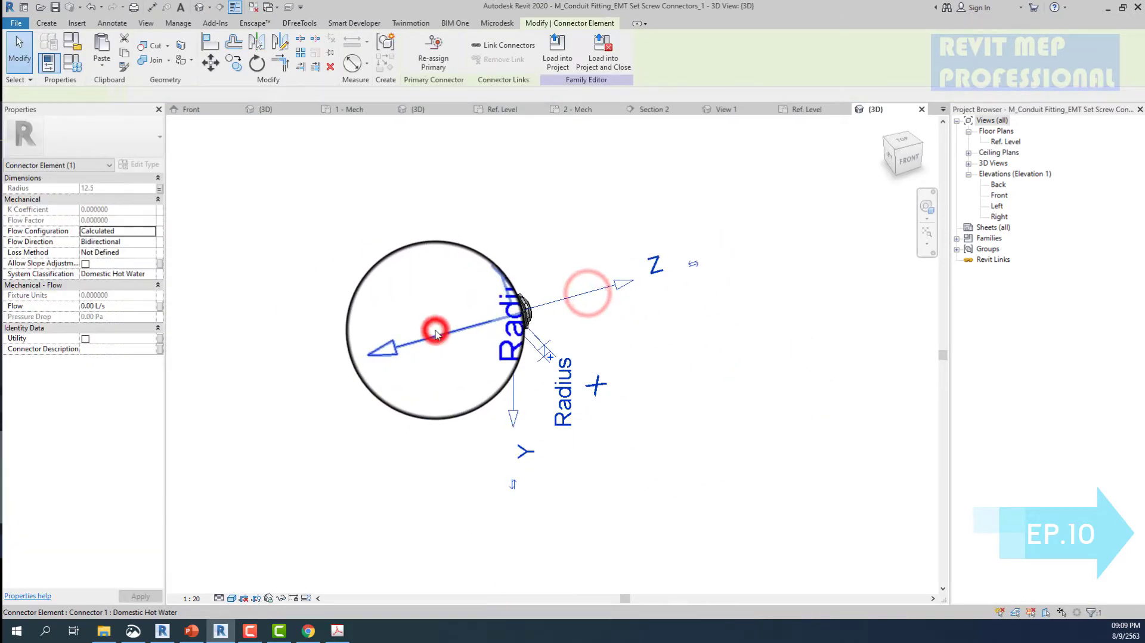
left_click(159, 273)
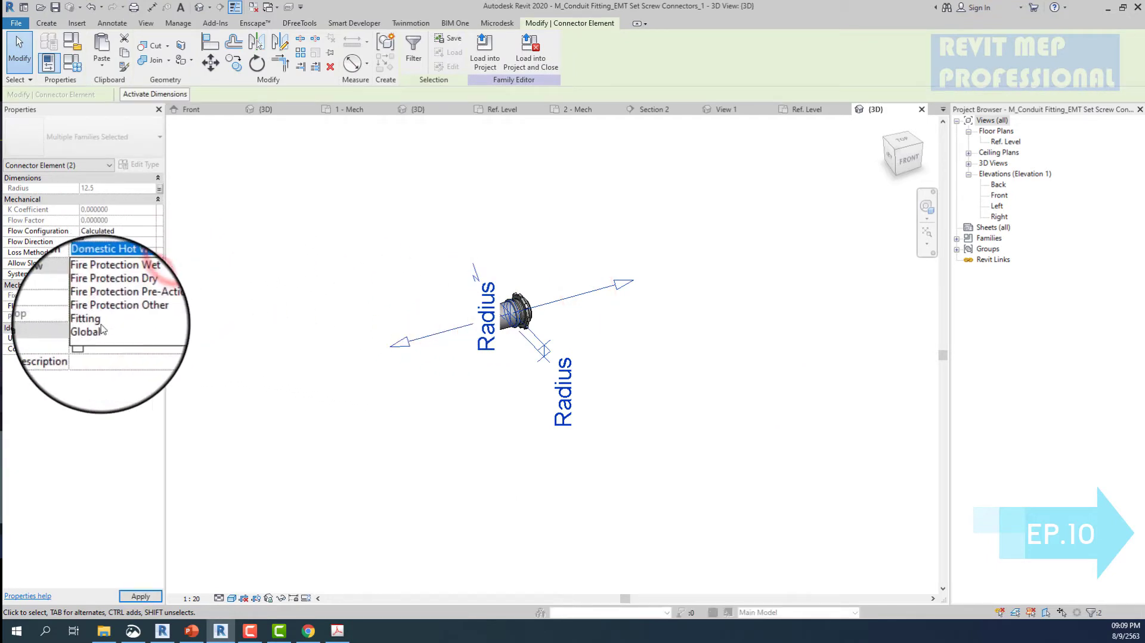
left_click(102, 322)
left_click(410, 204)
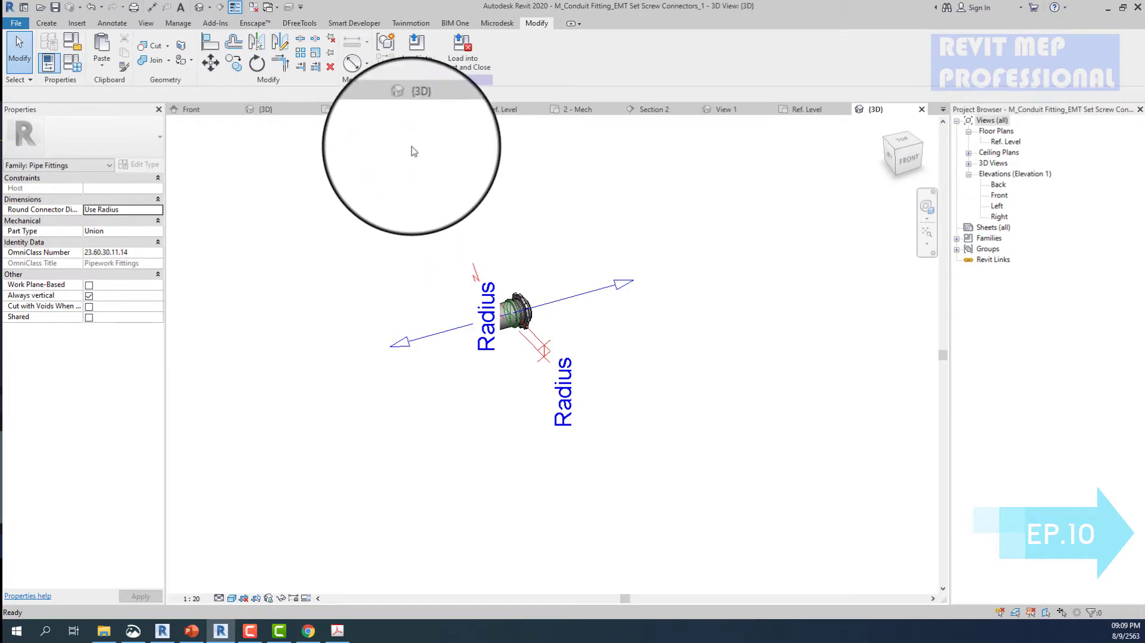
left_click(416, 48)
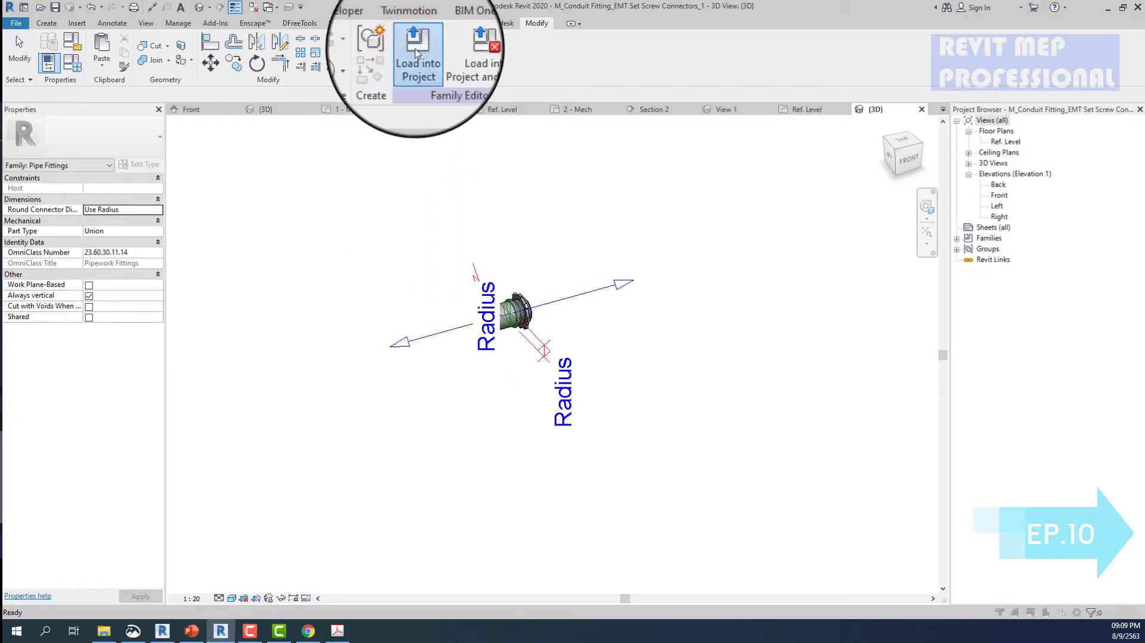
- Reload the edited fitting family into the project, overwriting existing parameter values and deleting the conflicting instance
left_click(559, 400)
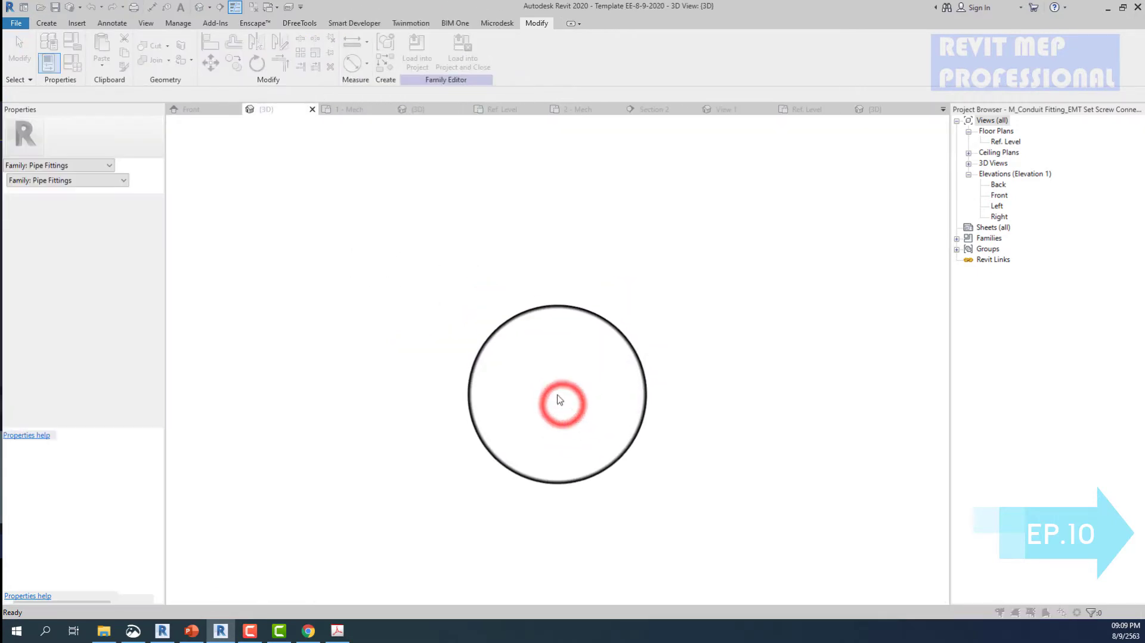
left_click(516, 313)
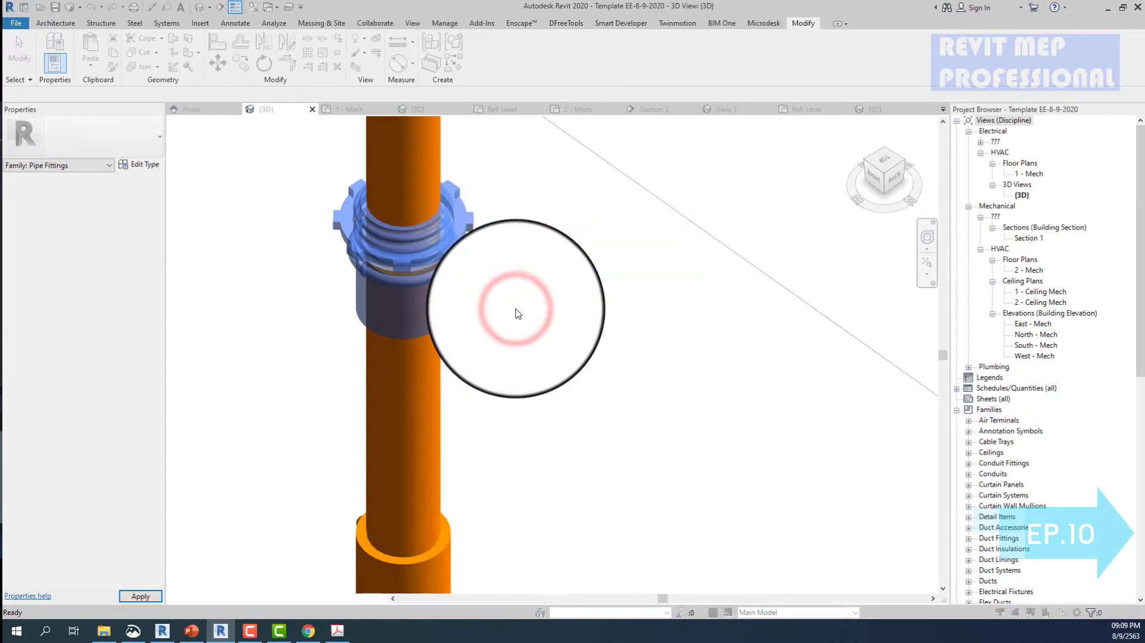
left_click(517, 358)
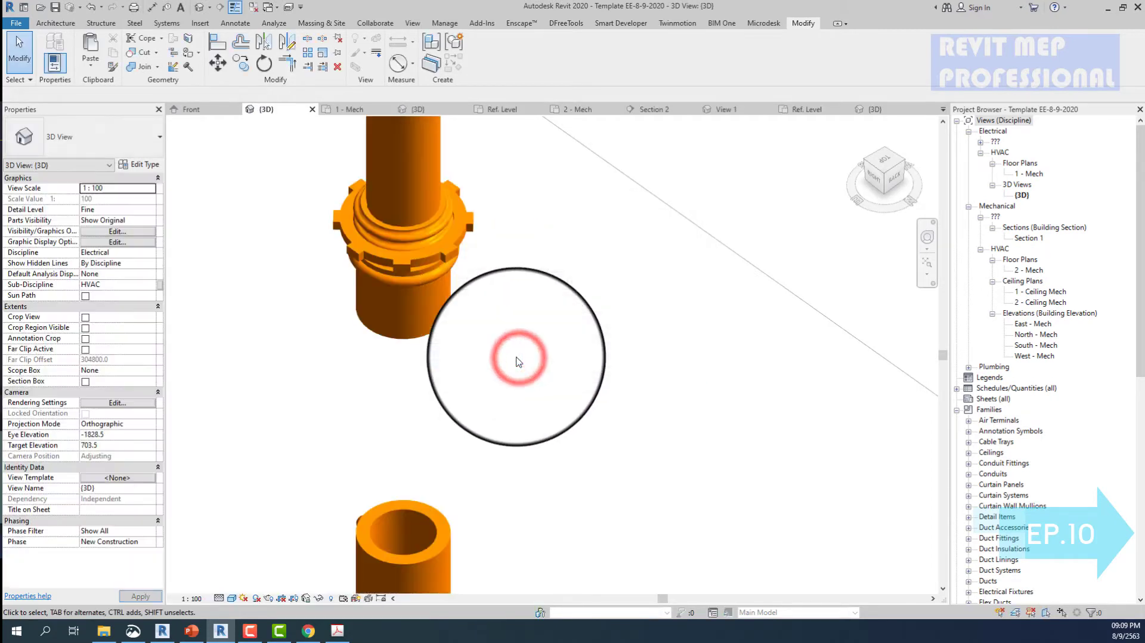
scroll(517, 358, "down", 3)
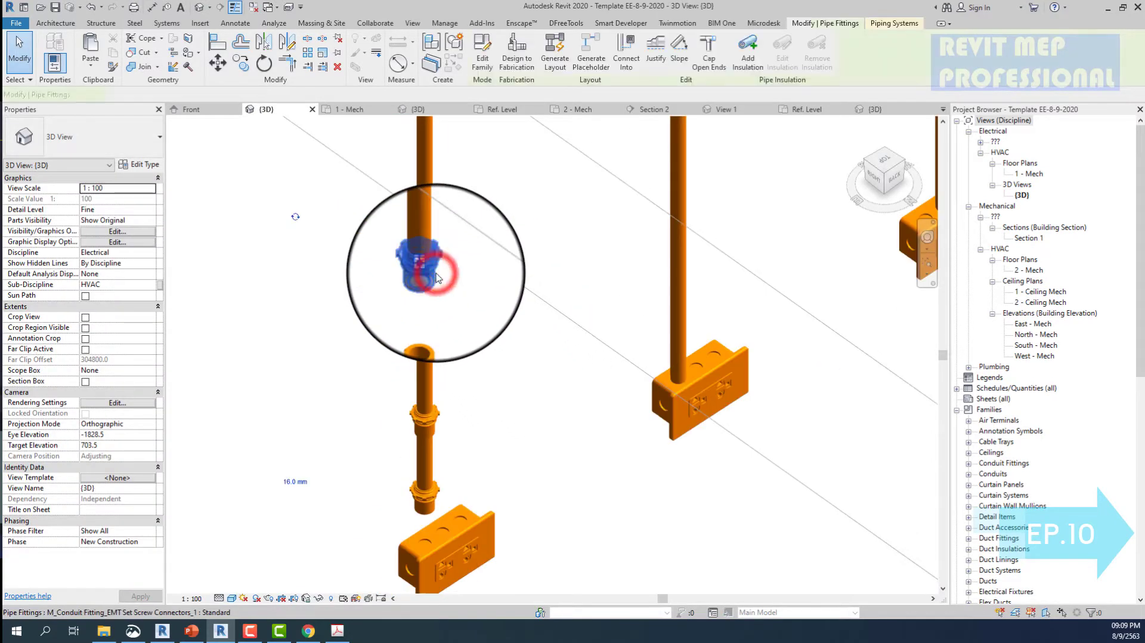
- Select the placed conduit fitting, try placing a copy with CS, then cancel and check both fittings
left_click(436, 278)
key("c")
key("s")
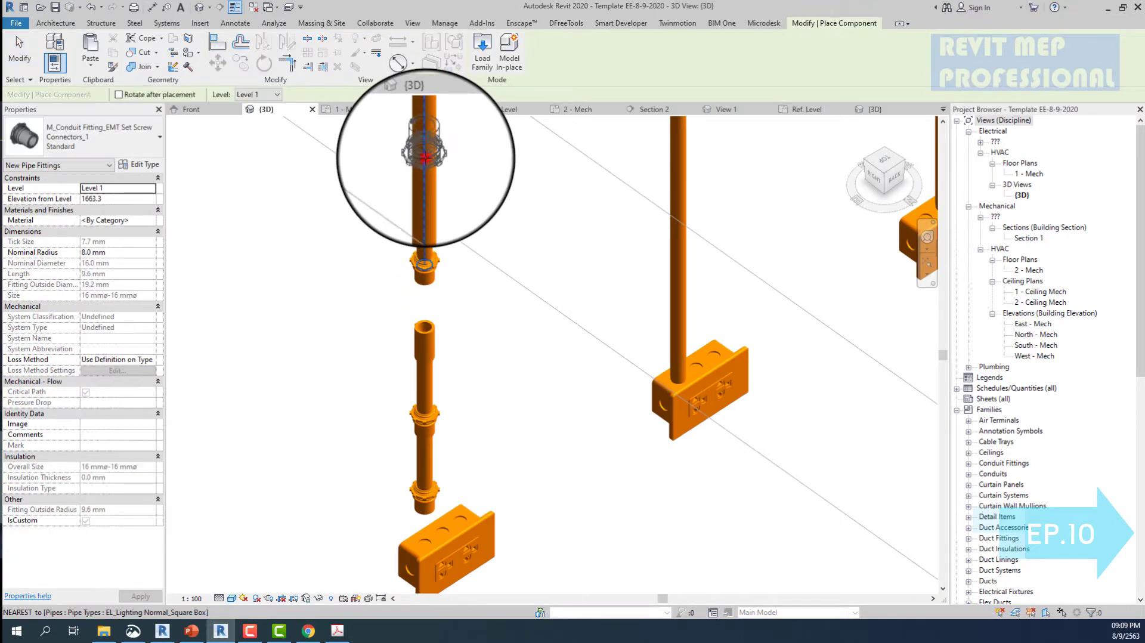
key("Escape")
left_click(500, 208)
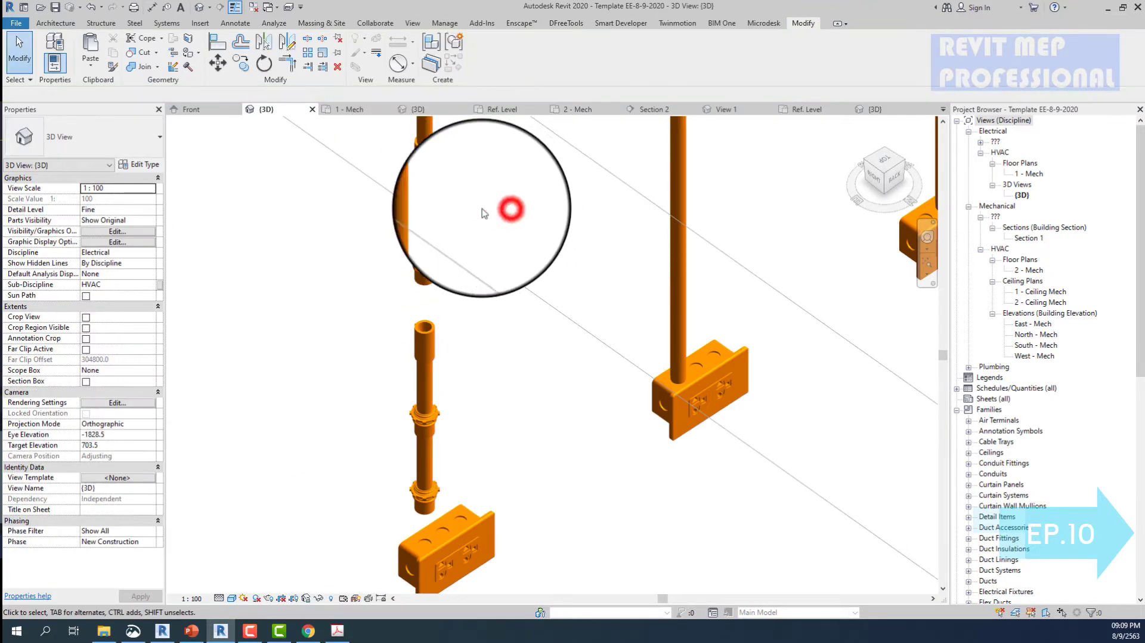
left_click_drag(320, 204, 499, 395)
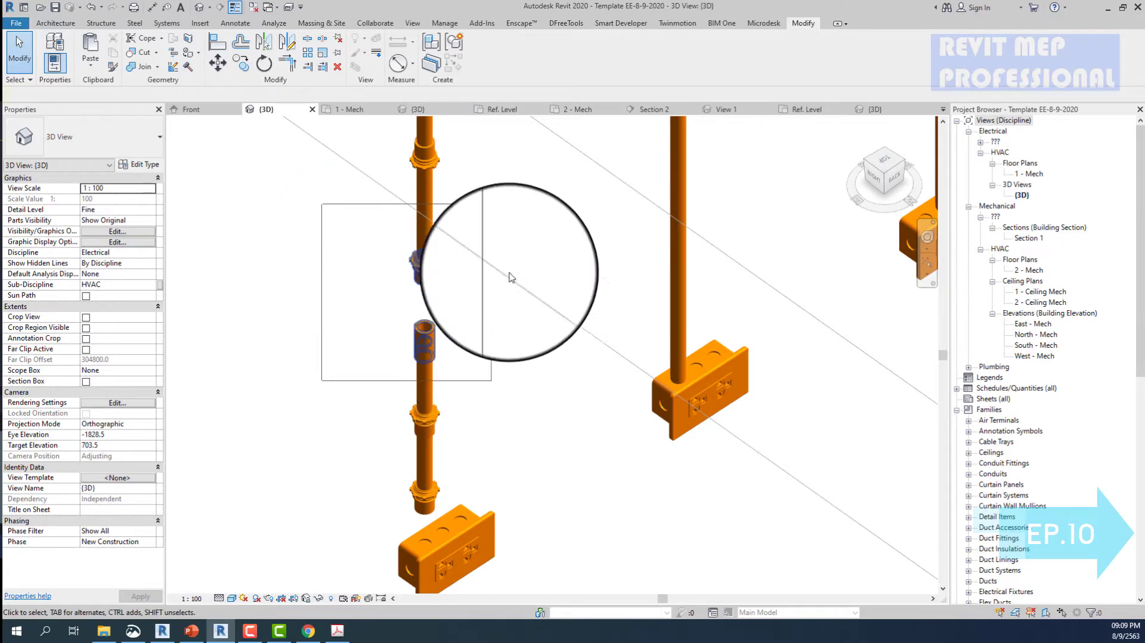
left_click(517, 222)
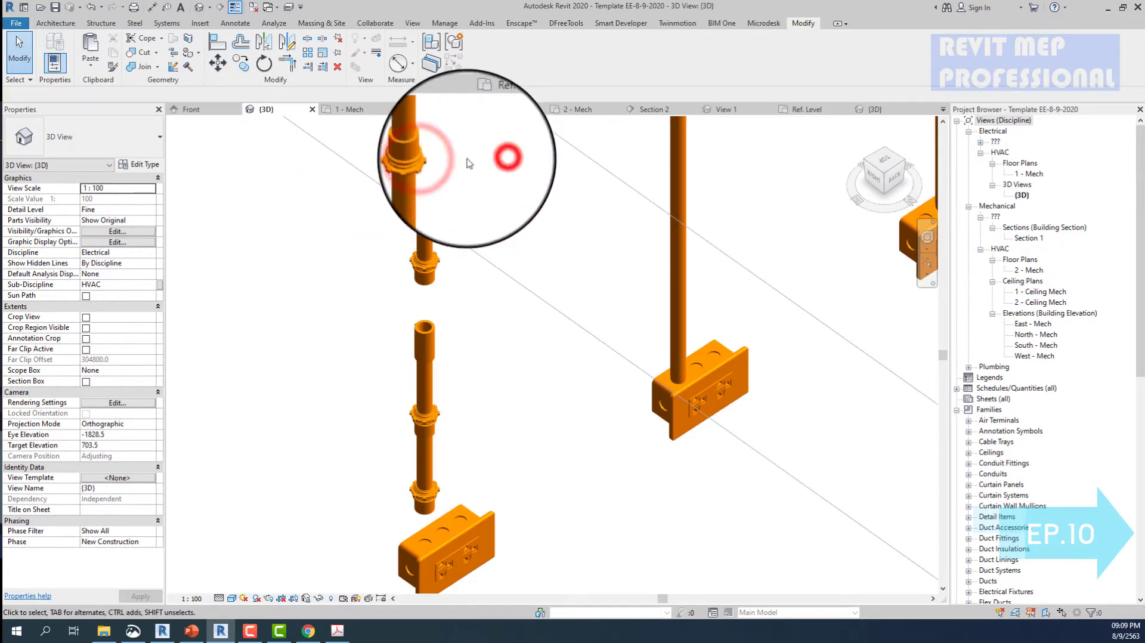
- Start another CS placement from the top conduit fitting, then cancel it
left_click(438, 161)
key("c")
key("s")
scroll(676, 350, "up", 2)
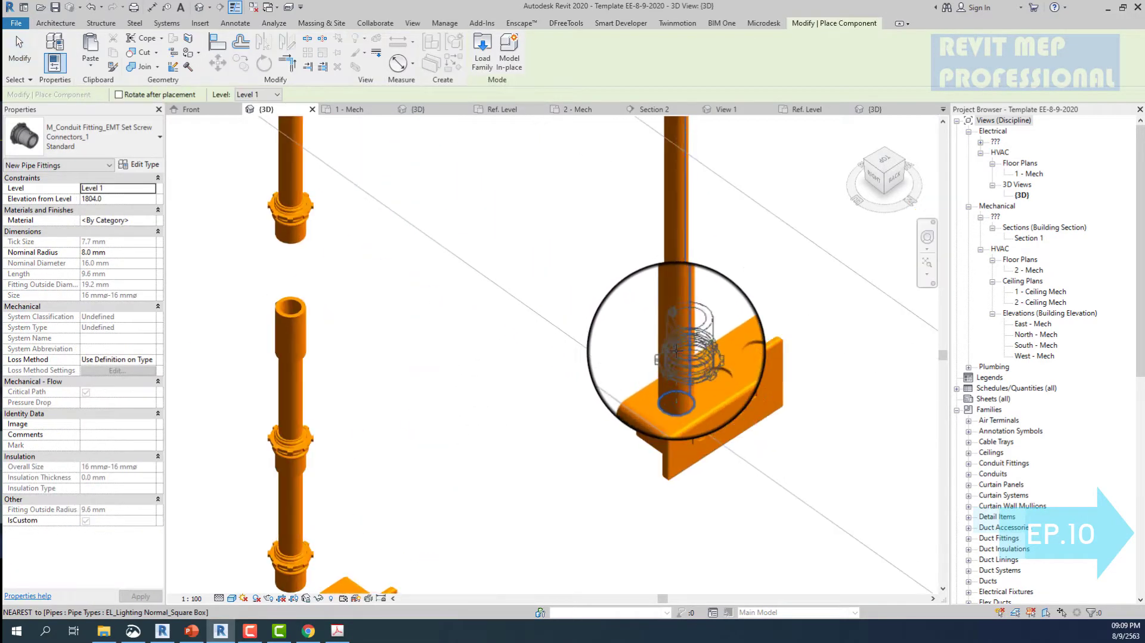
scroll(675, 350, "down", 2)
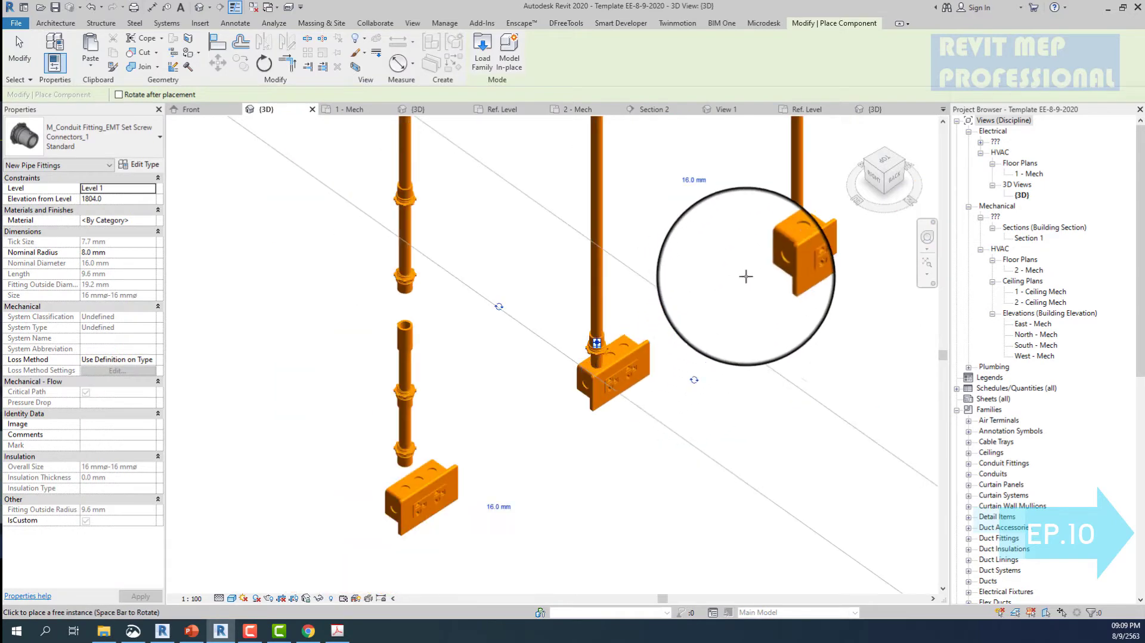
scroll(775, 250, "up", 3)
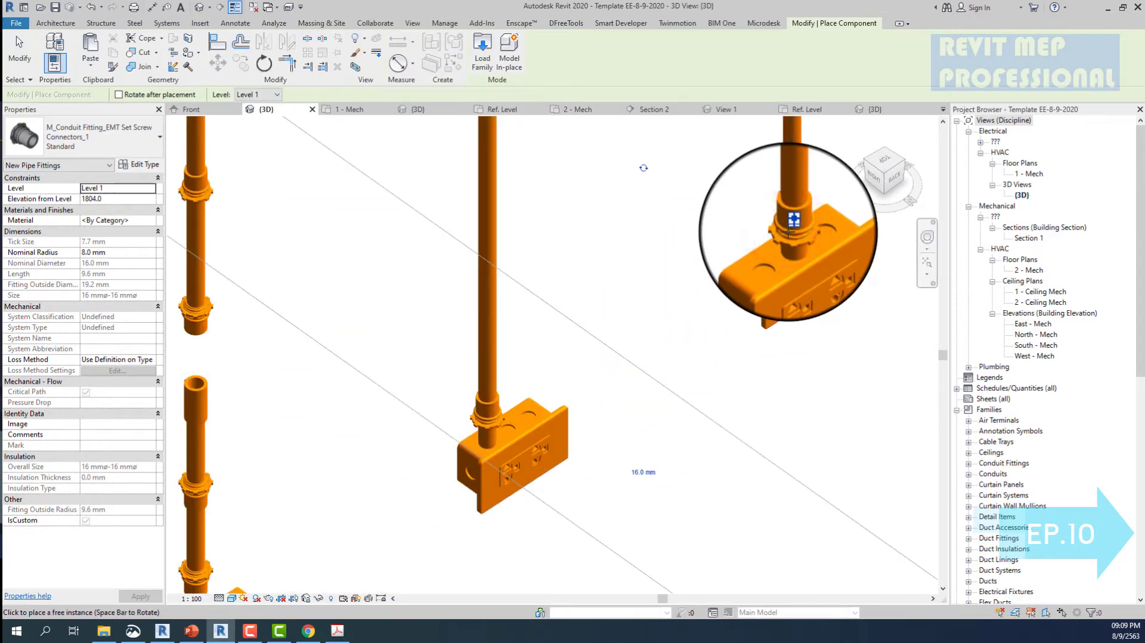
scroll(787, 232, "up", 2)
scroll(787, 232, "down", 3)
scroll(788, 232, "down", 2)
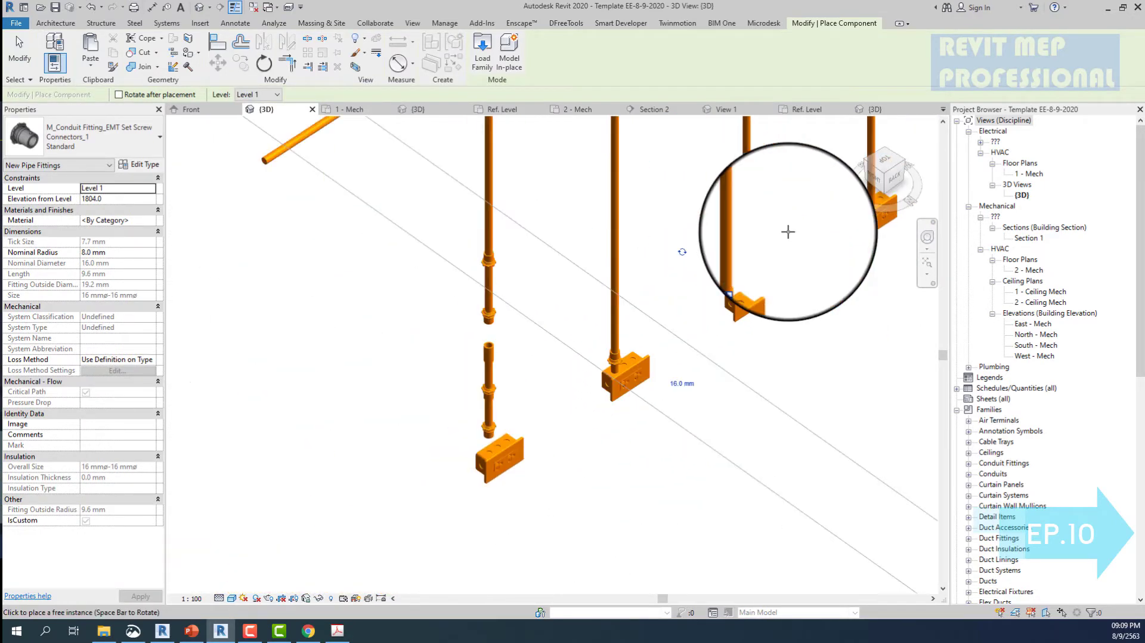
key("Escape")
key("Escape")
scroll(745, 220, "up", 3)
scroll(440, 149, "down", 4)
scroll(432, 181, "up", 1)
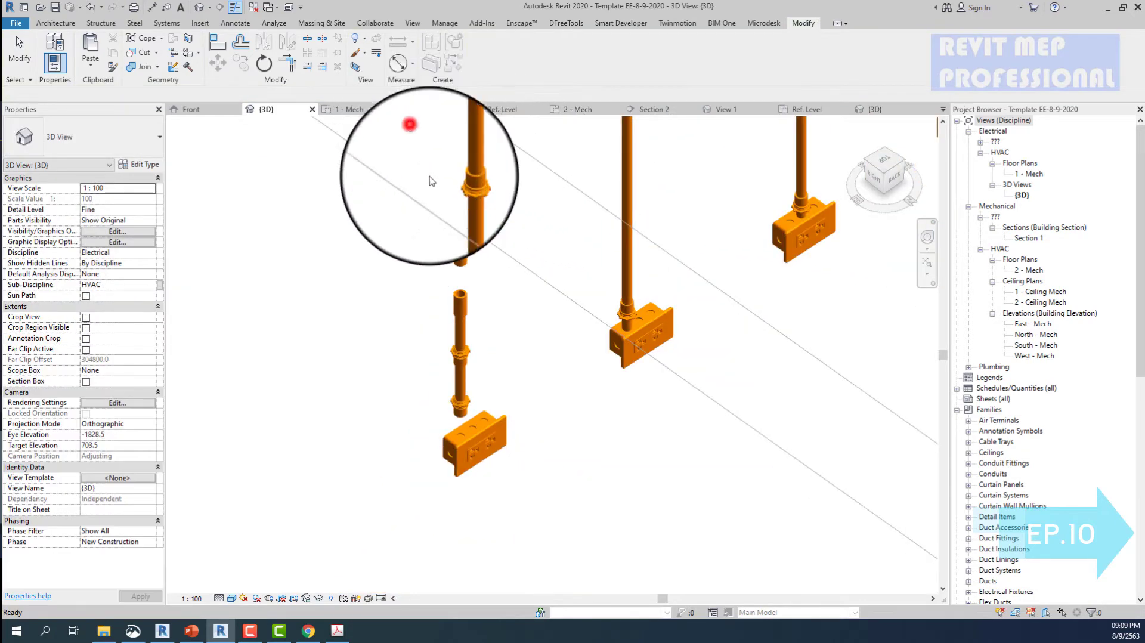
- Delete the stray conduit pieces and fittings above the receptacle box
left_click(432, 181)
scroll(519, 410, "down", 2)
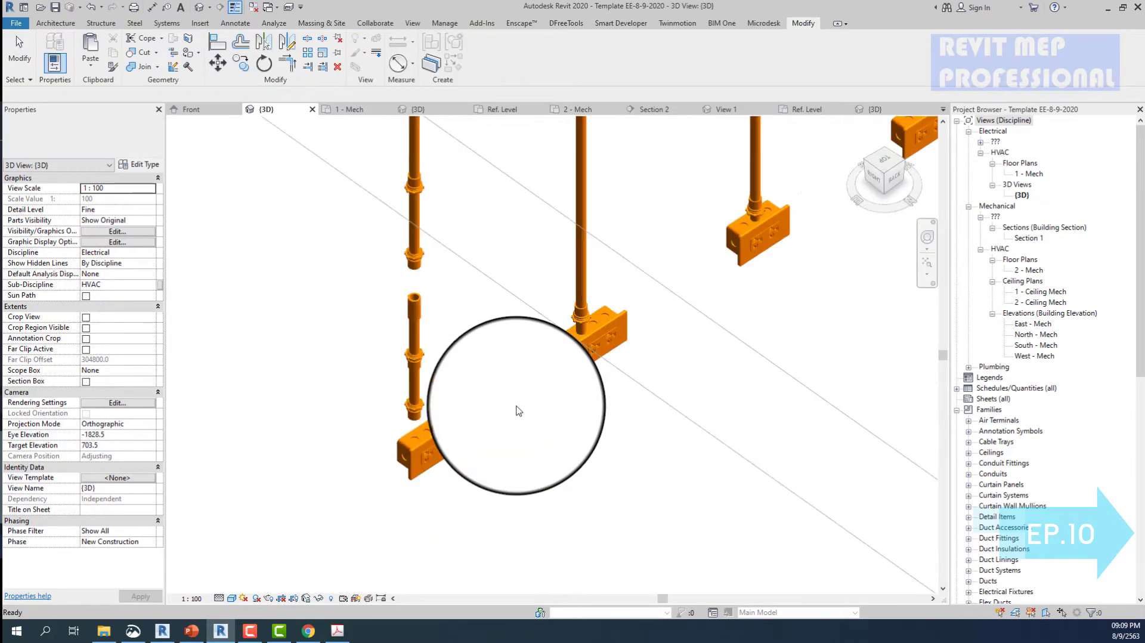
scroll(519, 410, "up", 1)
scroll(519, 411, "up", 3)
scroll(519, 411, "up", 1)
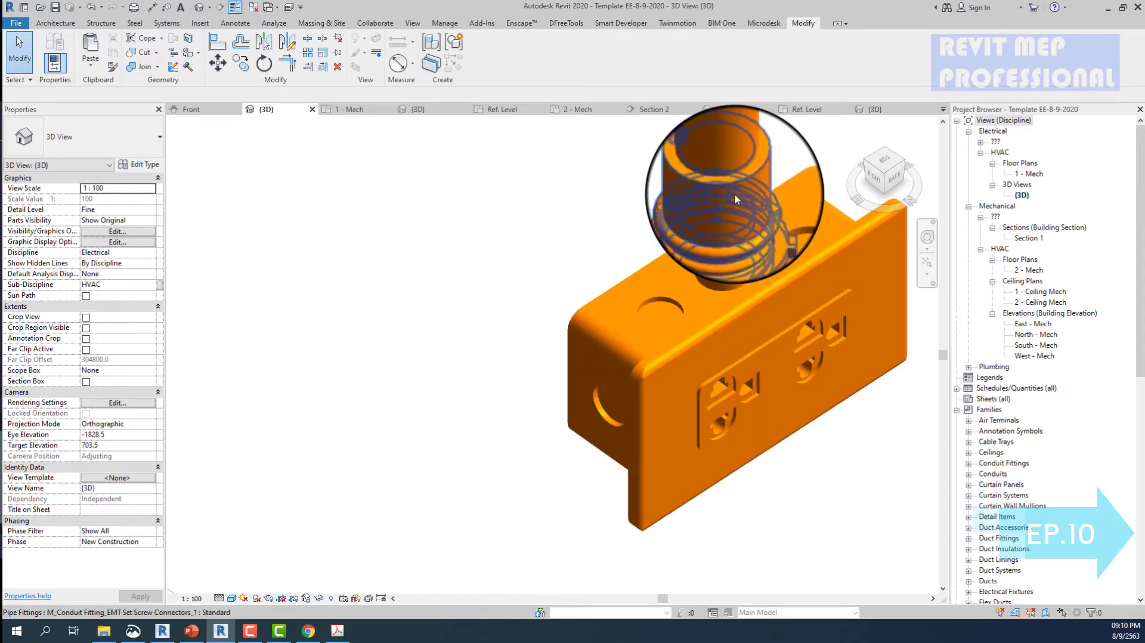
scroll(731, 195, "down", 2)
scroll(686, 235, "down", 2)
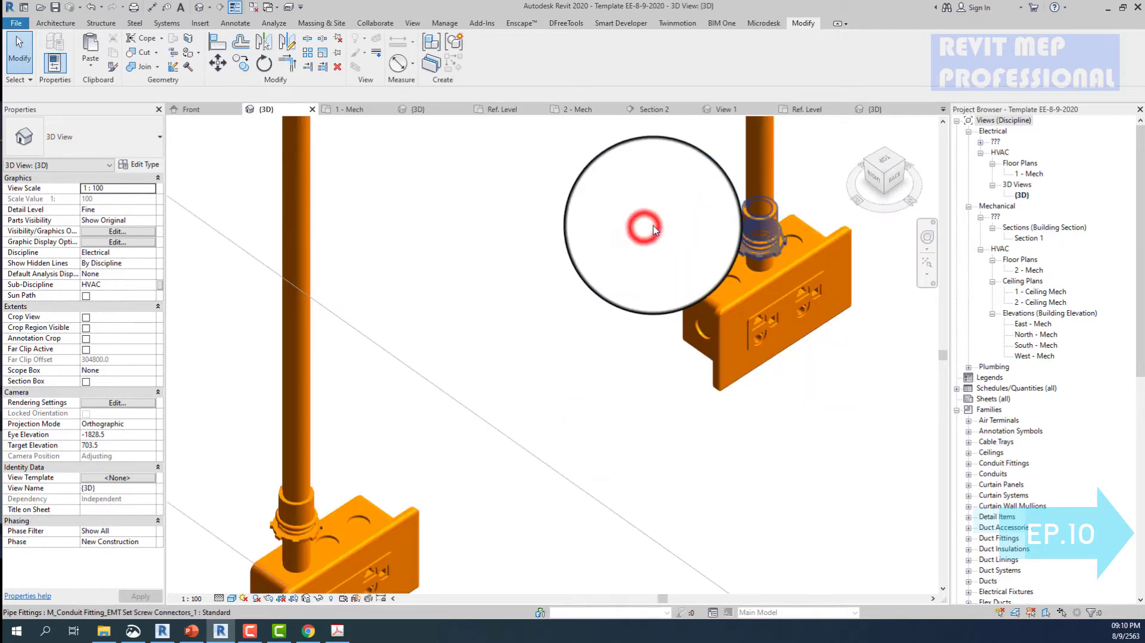
scroll(655, 230, "down", 2)
scroll(653, 209, "up", 2)
scroll(641, 251, "down", 3)
scroll(545, 225, "down", 2)
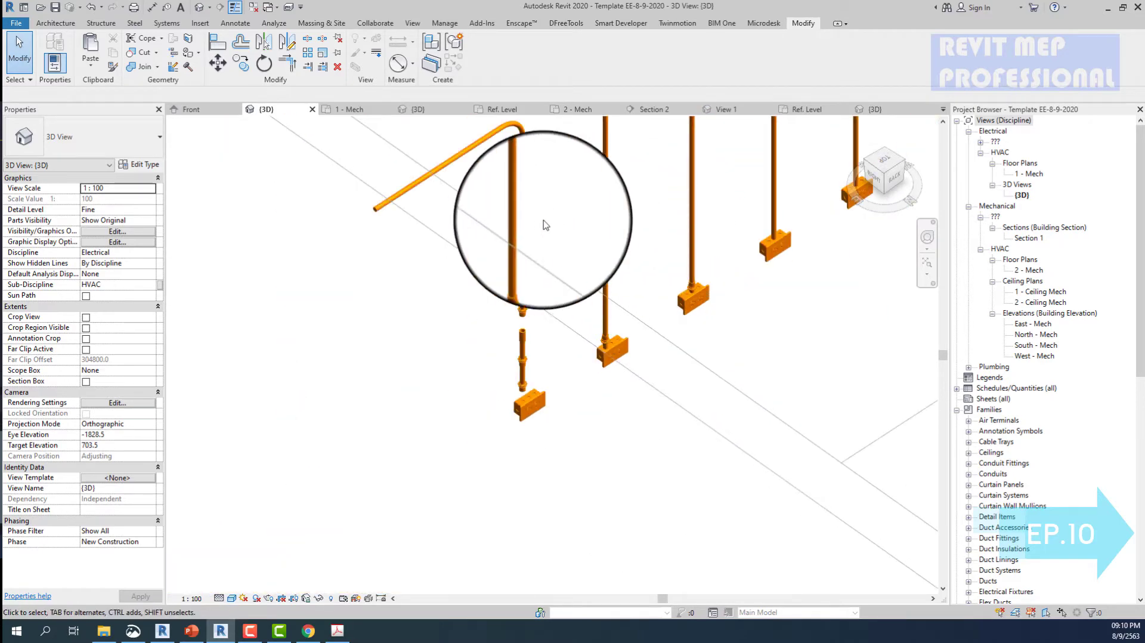
scroll(477, 220, "up", 2)
left_click_drag(457, 209, 551, 477)
key("Delete")
left_click(584, 222)
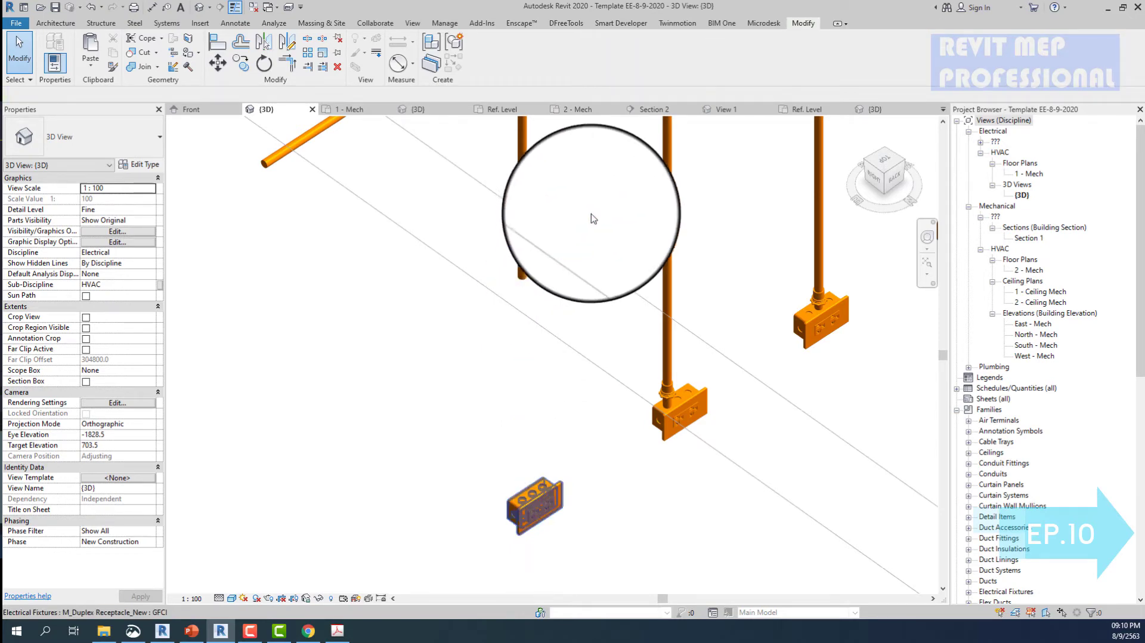
left_click(593, 219)
- Extend the vertical conduit's end down onto the receptacle box
left_click(763, 24)
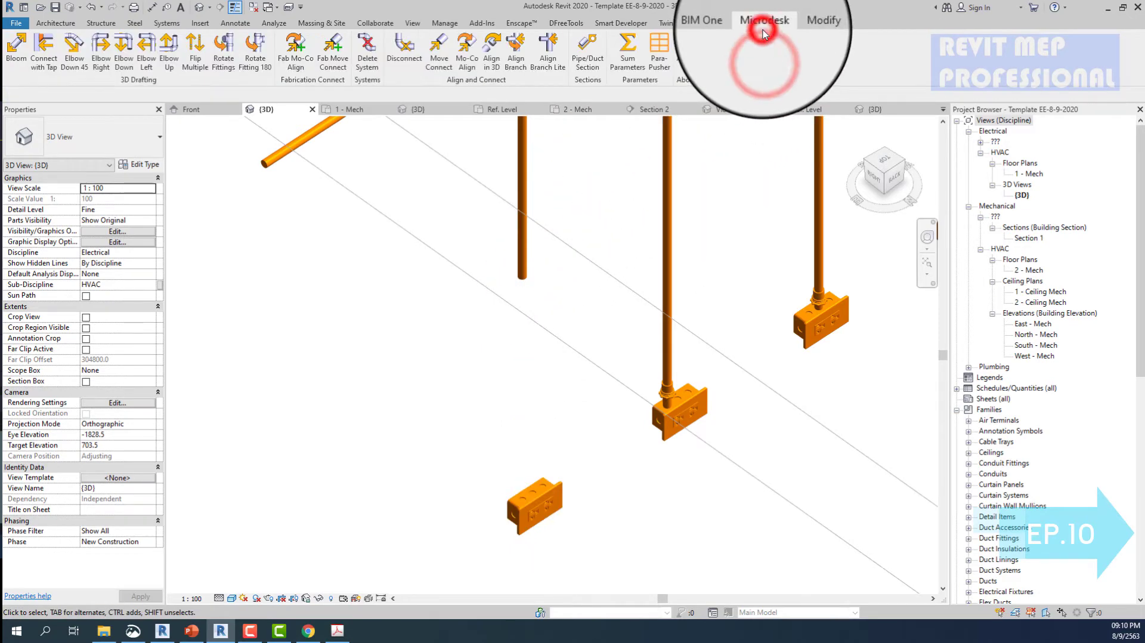
left_click(434, 52)
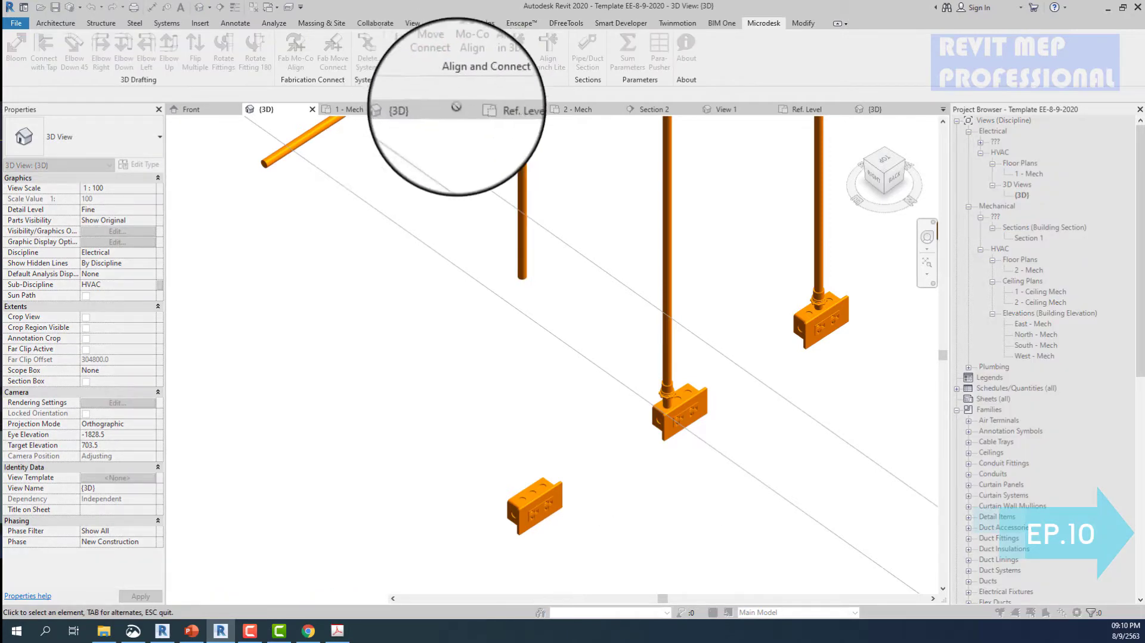
left_click(520, 263)
key("Escape")
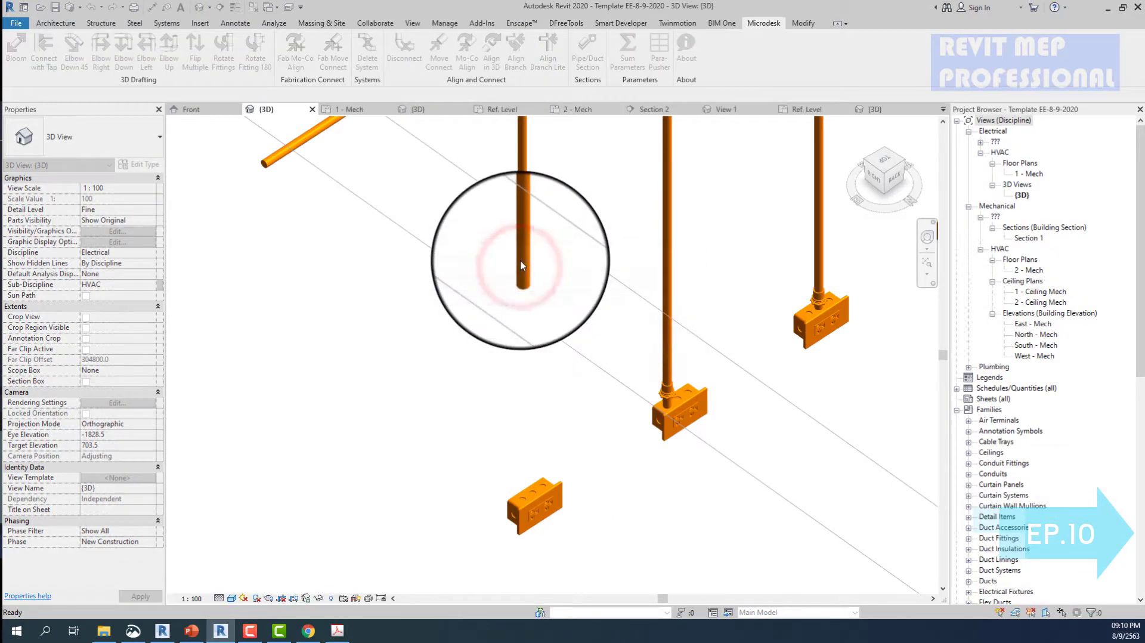
left_click(521, 265)
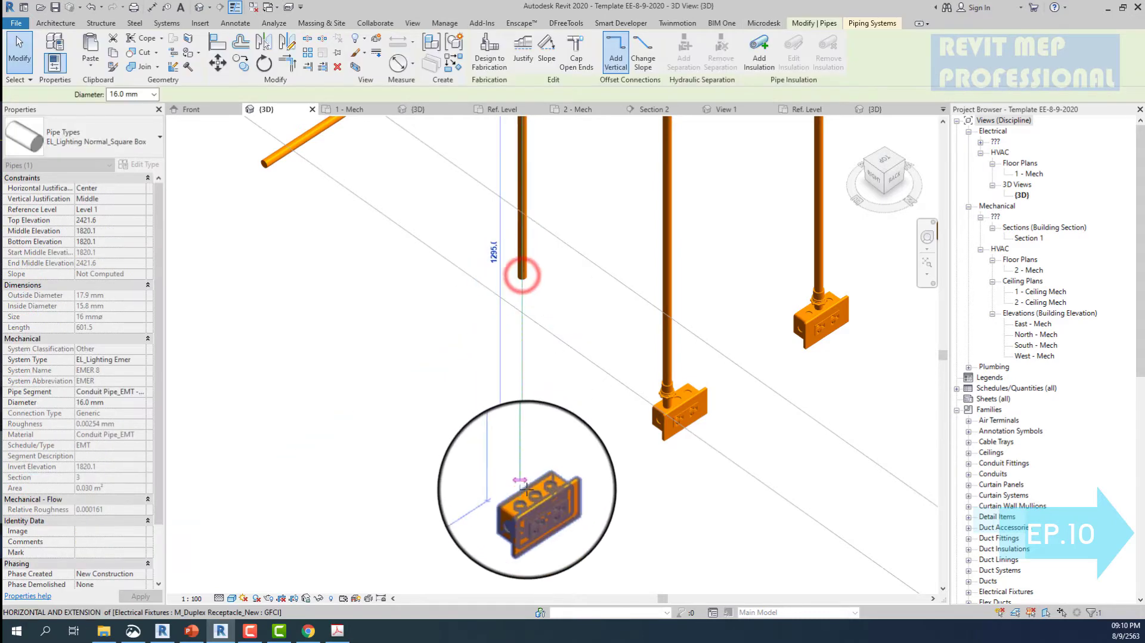
left_click_drag(522, 274, 532, 492)
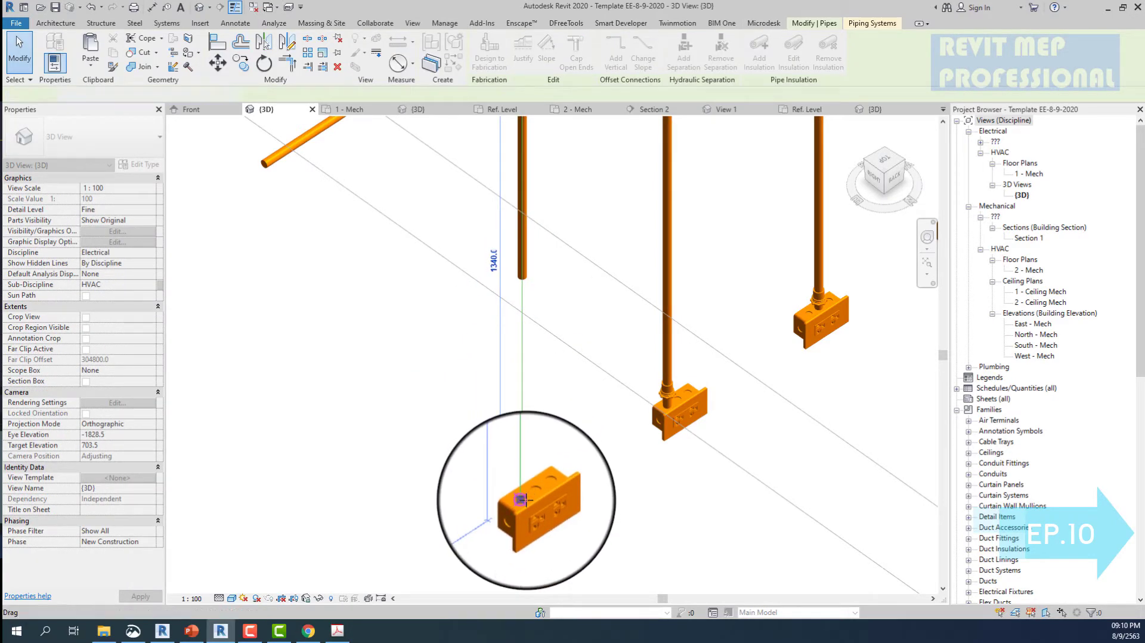
left_click_drag(521, 499, 522, 500)
key("Escape")
- Place another EMT set screw connector on the conduit via CS from the existing fitting
scroll(531, 495, "down", 2)
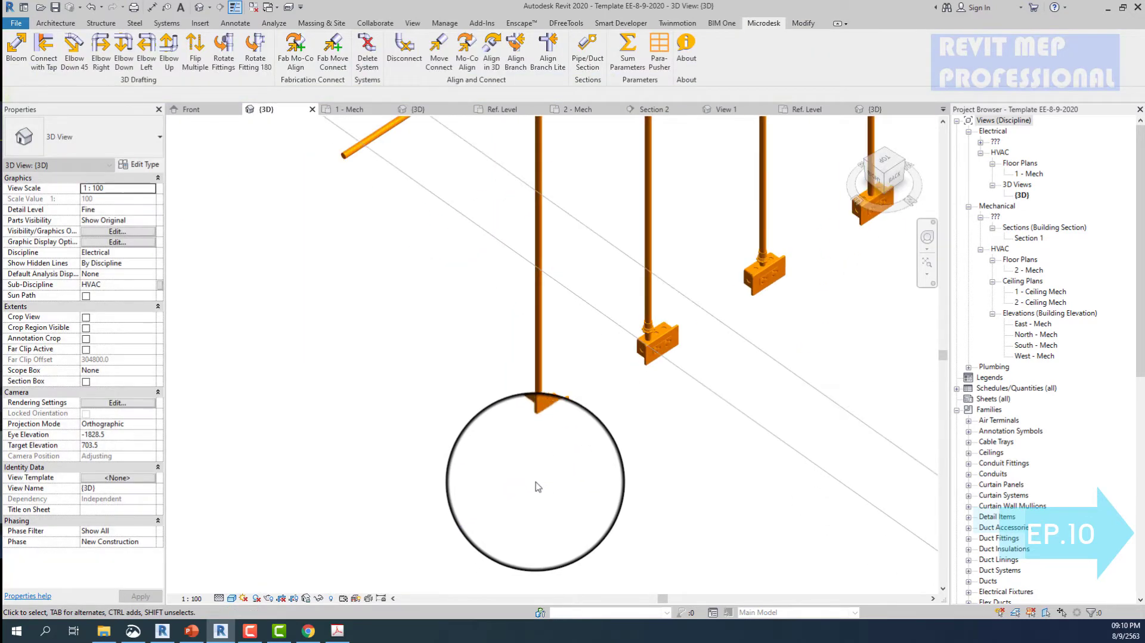
scroll(601, 358, "up", 2)
scroll(613, 333, "up", 1)
left_click(610, 329)
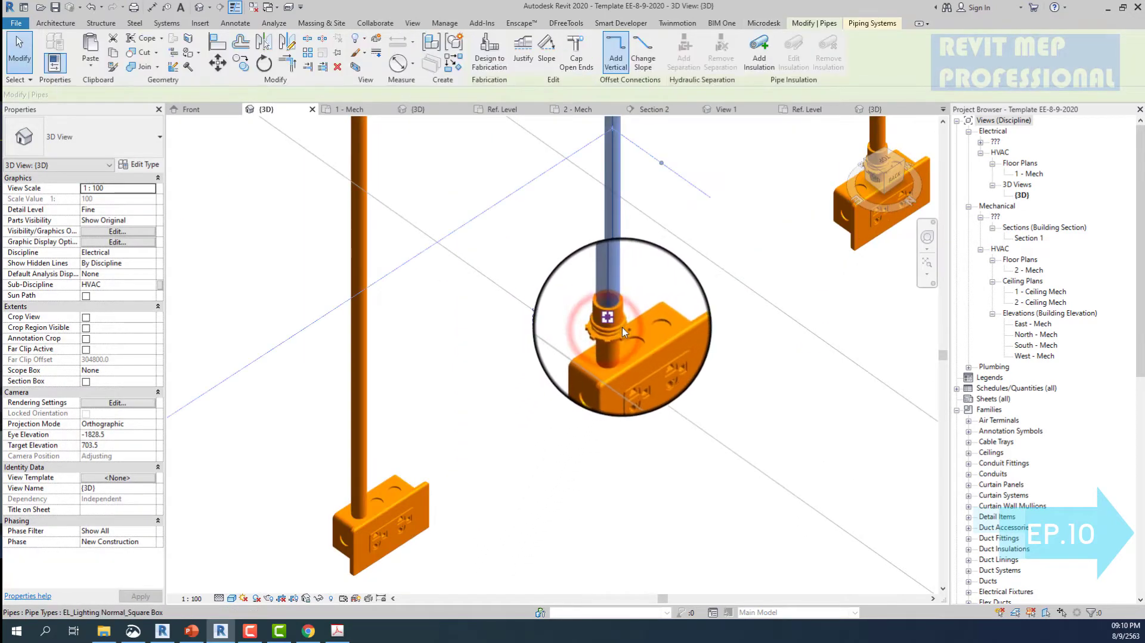
key("Escape")
left_click(627, 329)
key("c")
key("s")
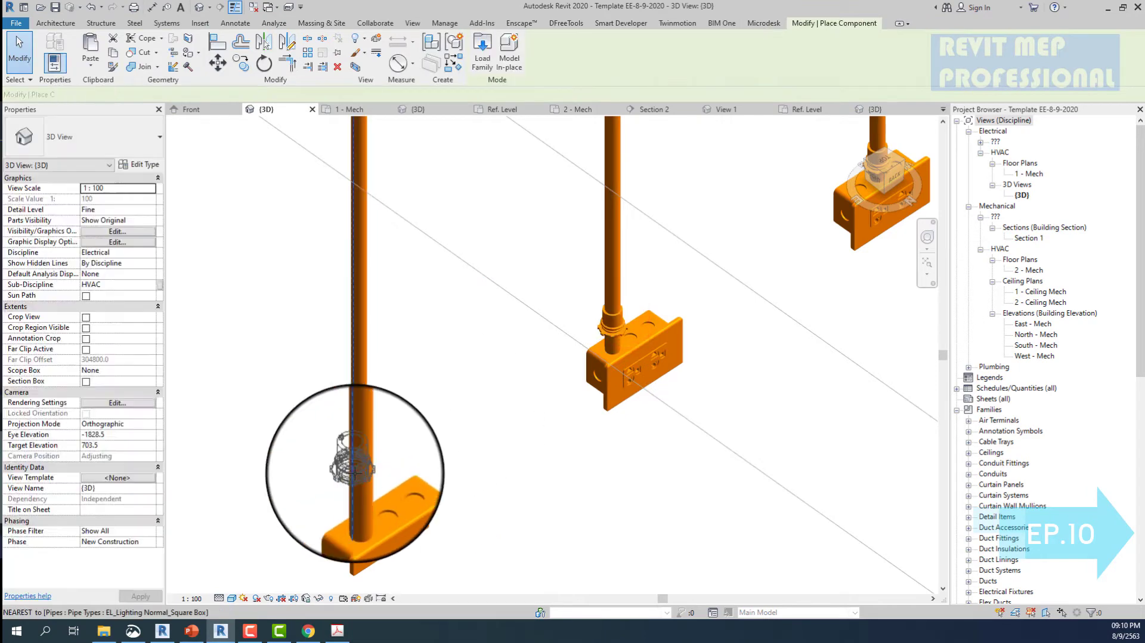
key("Escape")
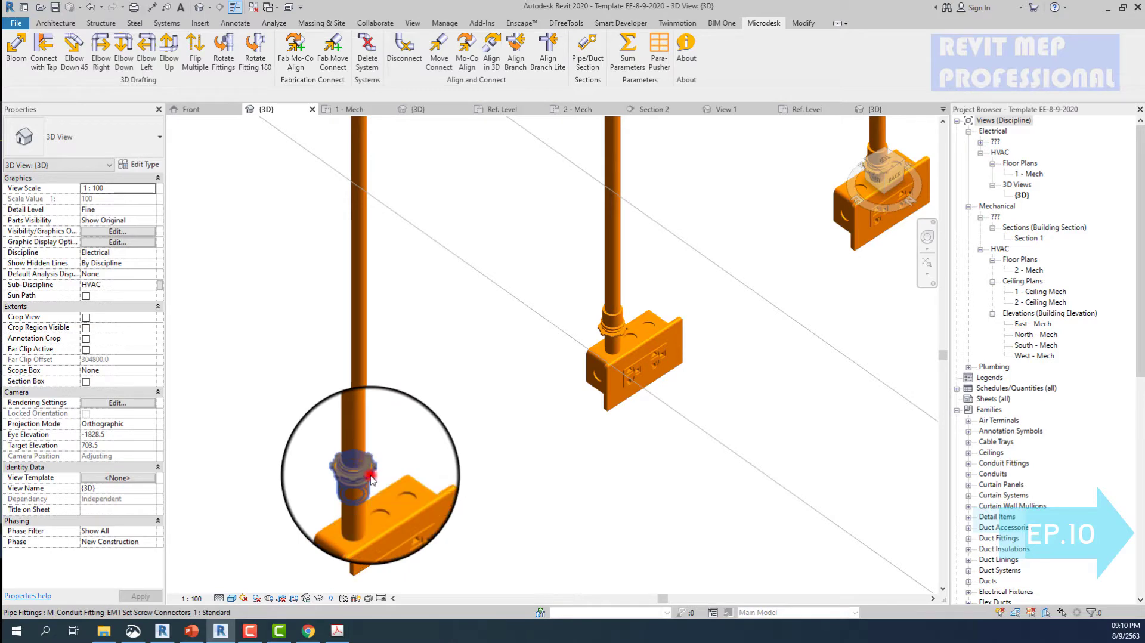
- Set the new fitting to the 'M_Conduit Fitting_EMT Set Screw Connectors' Standard type
left_click(371, 480)
left_click(106, 128)
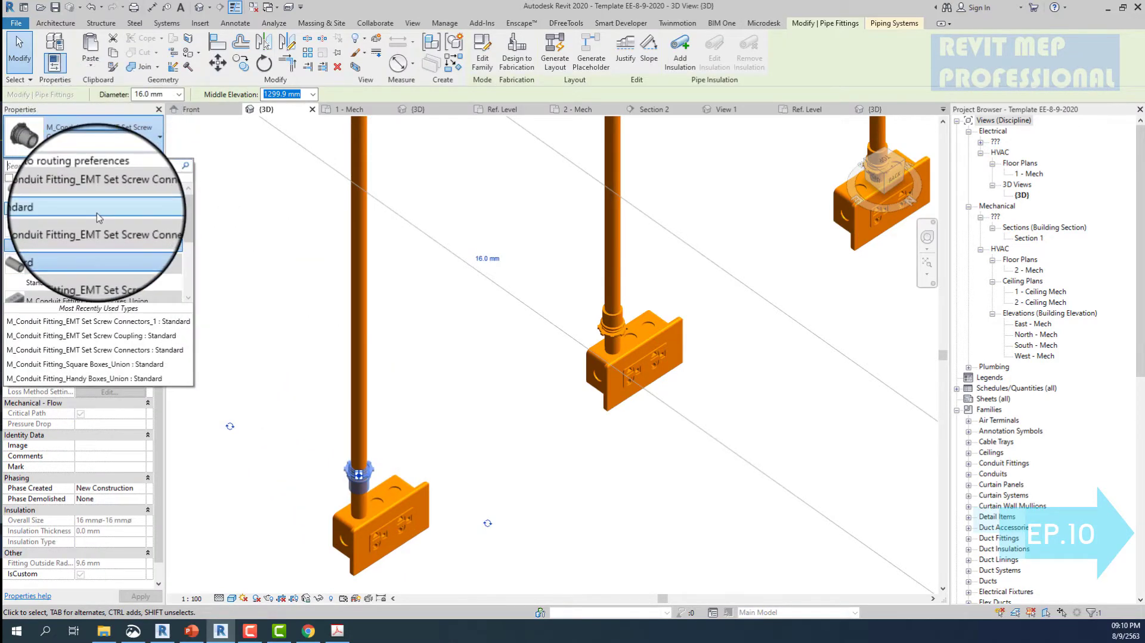
left_click(96, 213)
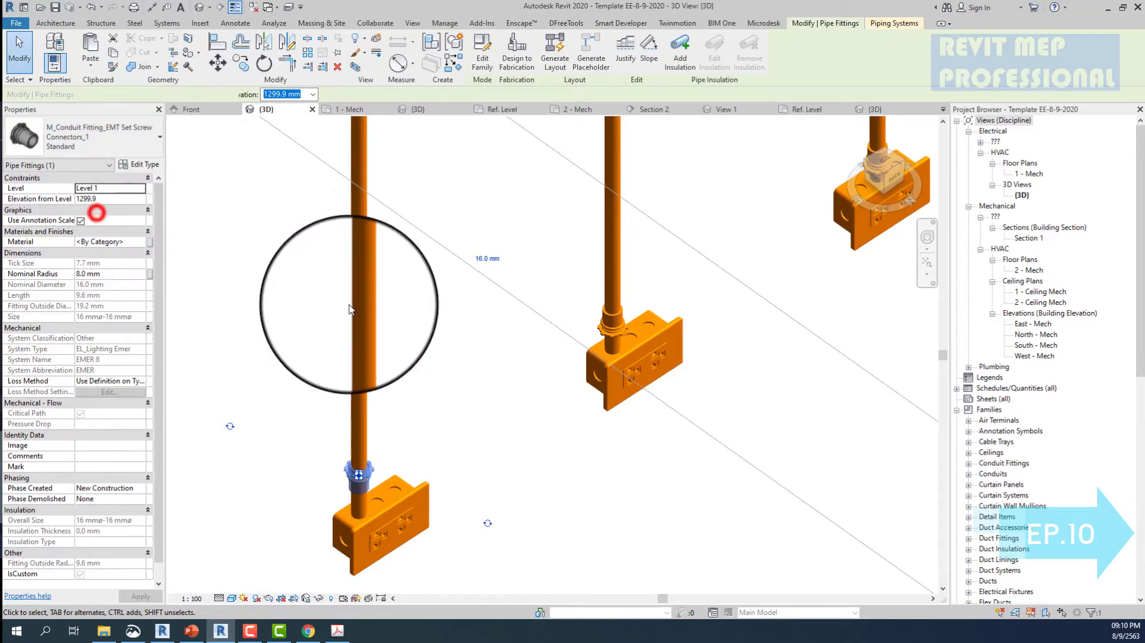
left_click(420, 331)
scroll(365, 458, "up", 3)
left_click(366, 457)
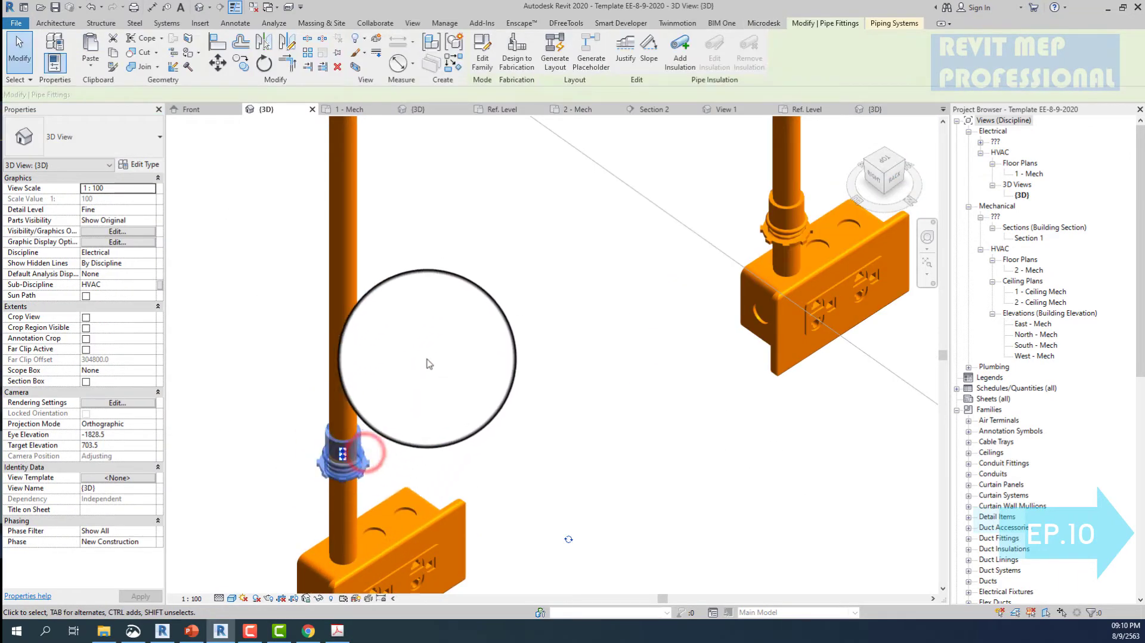
left_click(429, 357)
scroll(429, 358, "down", 3)
scroll(458, 280, "up", 3)
- Start Align and pick the fitting edge, dismissing the 'line too short' error
left_click(456, 279)
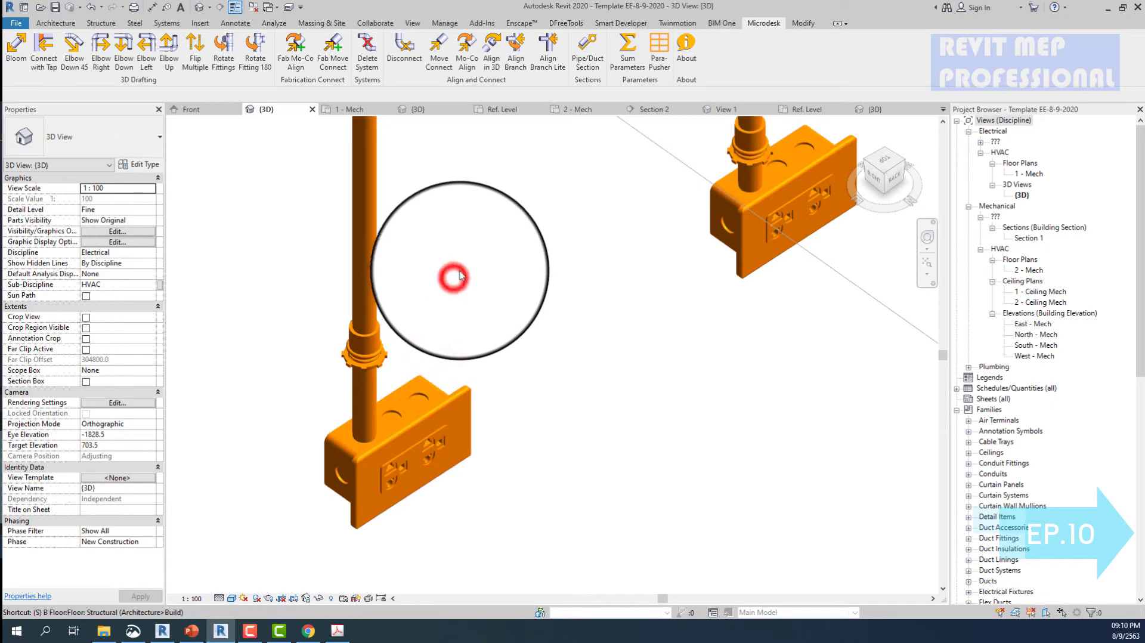
key("l")
scroll(341, 388, "up", 3)
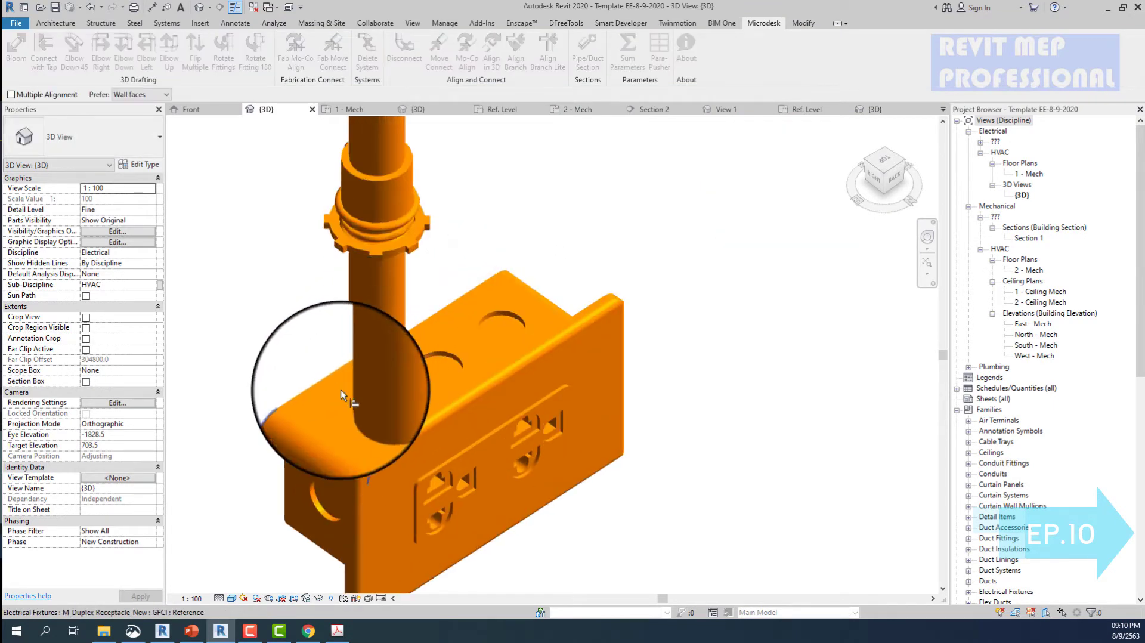
scroll(333, 398, "up", 2)
scroll(332, 399, "down", 3)
scroll(382, 363, "up", 4)
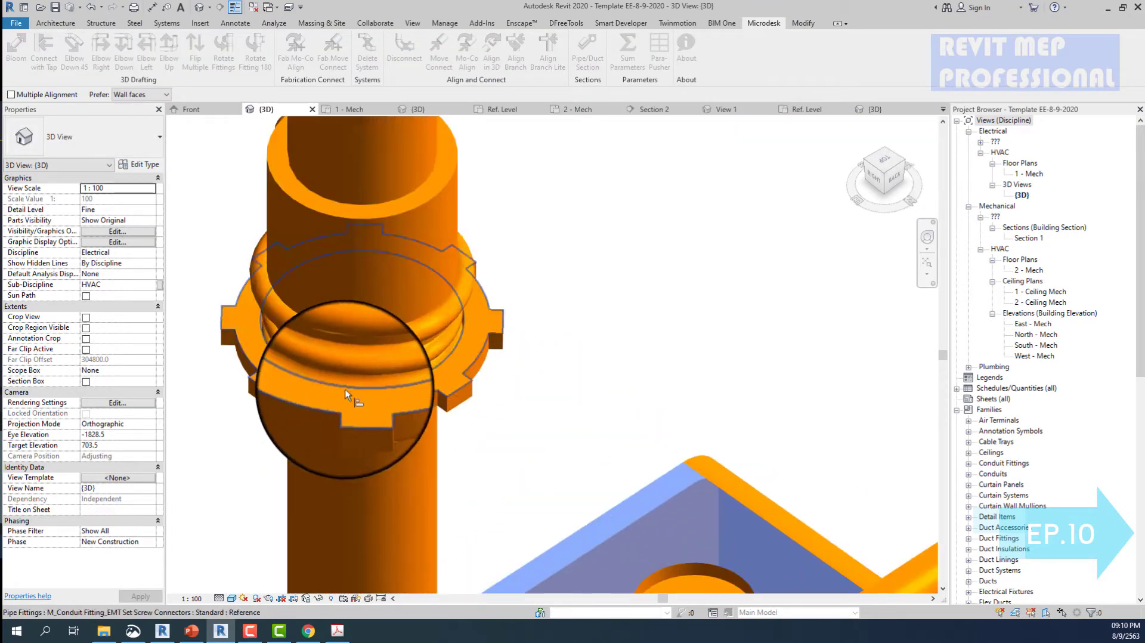
left_click(399, 349)
scroll(552, 312, "down", 3)
scroll(597, 302, "down", 2)
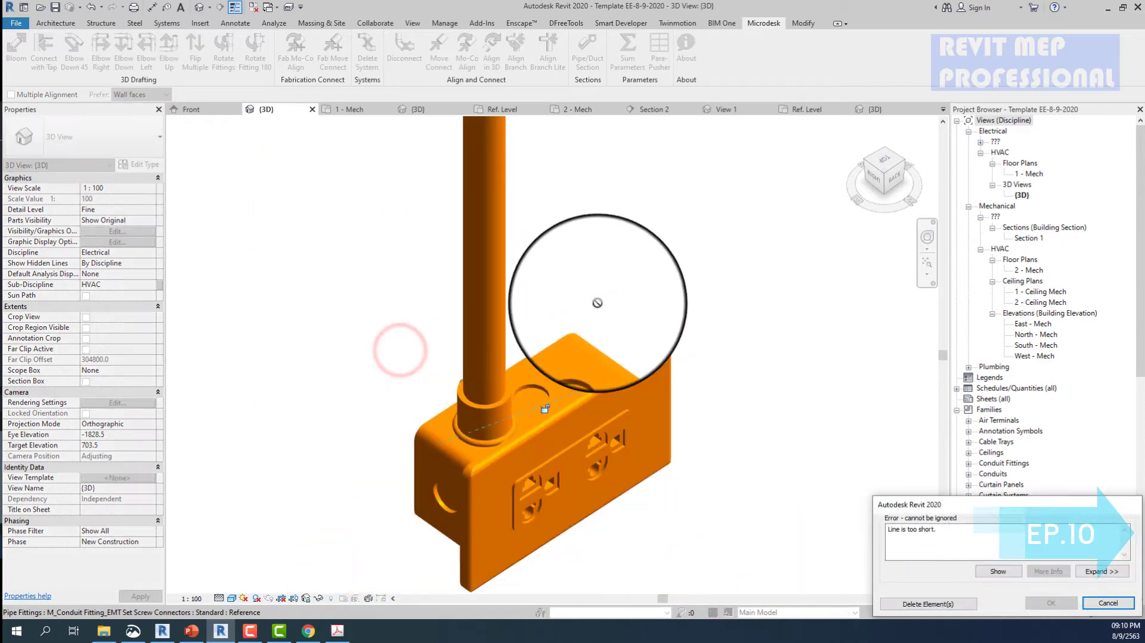
key("Escape")
scroll(597, 303, "up", 3)
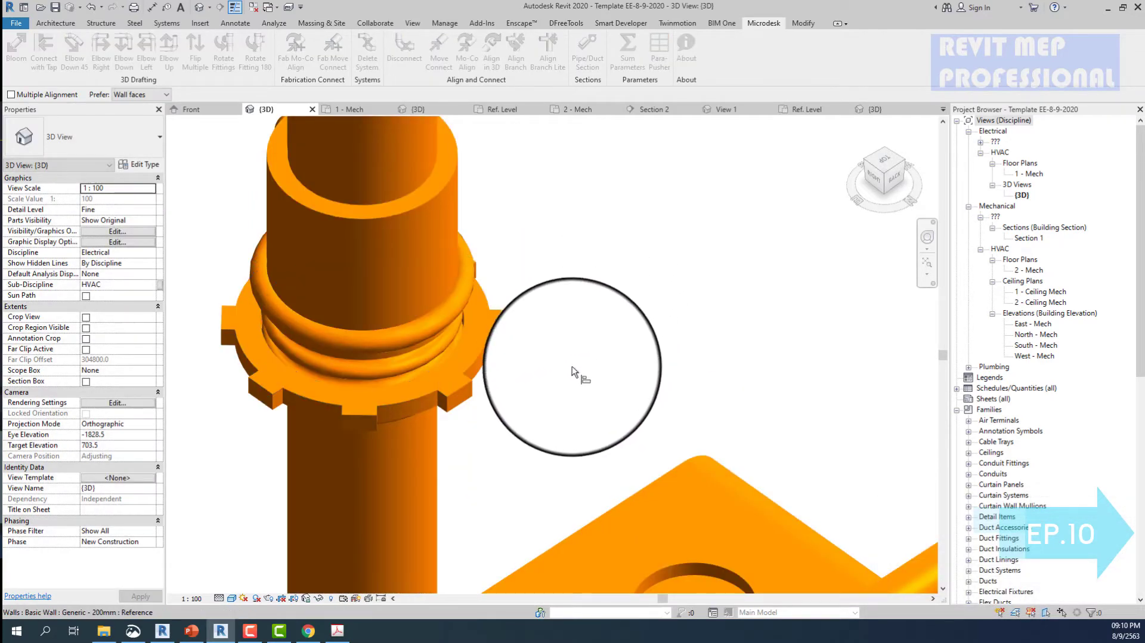
scroll(571, 372, "down", 2)
- Align the fitting to the box top, deleting the elements that trigger the error
left_click(523, 485)
scroll(431, 368, "up", 3)
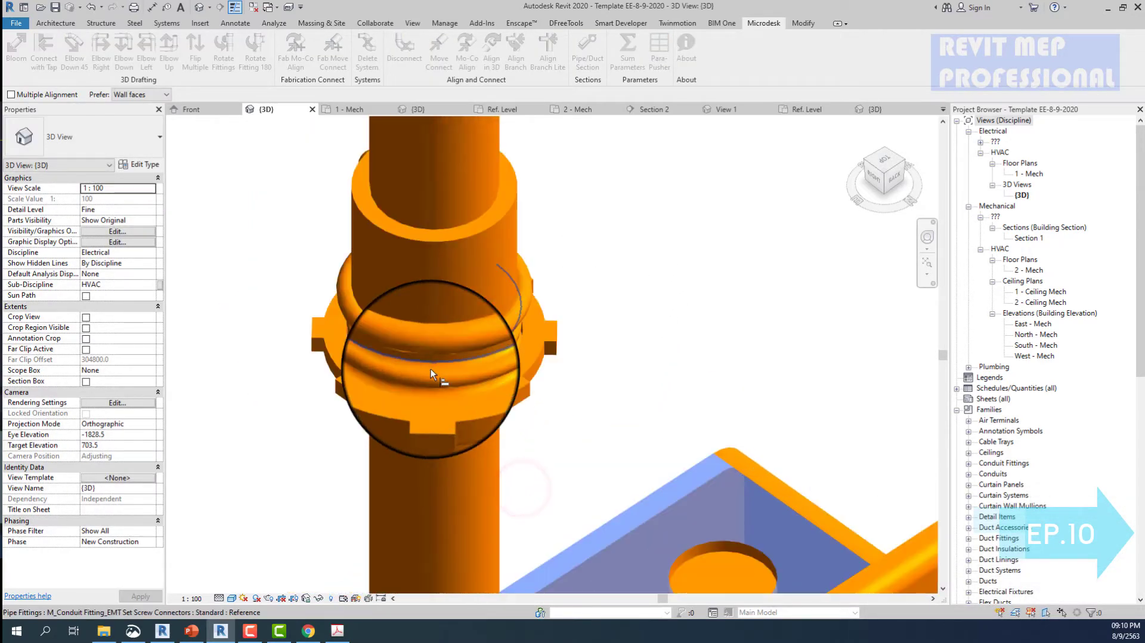
left_click(431, 369)
scroll(431, 368, "down", 3)
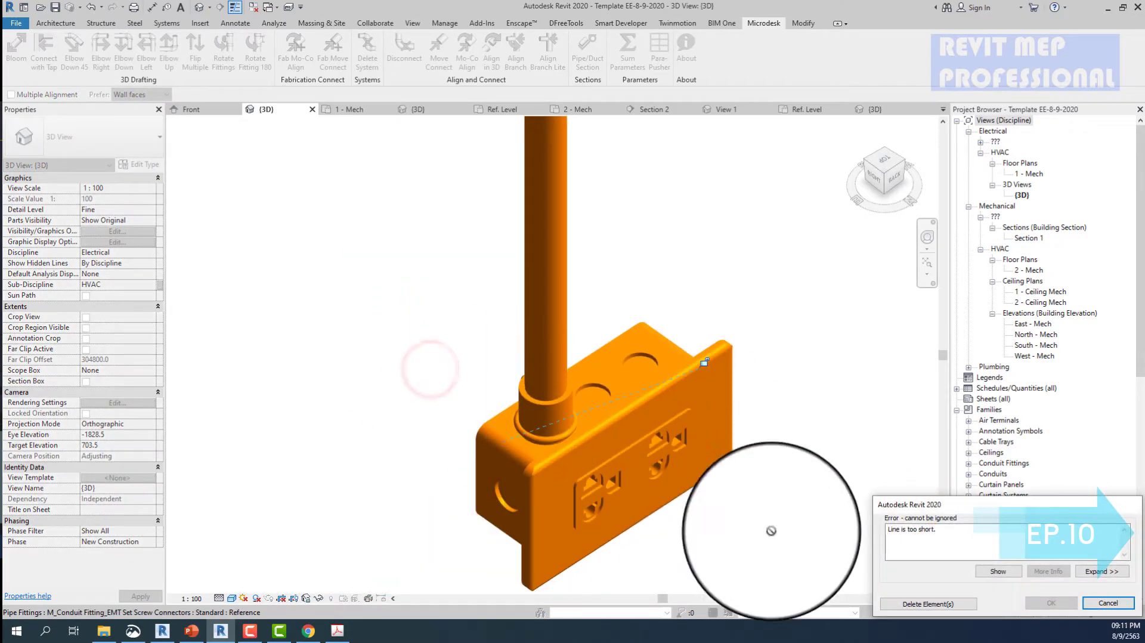
left_click(930, 604)
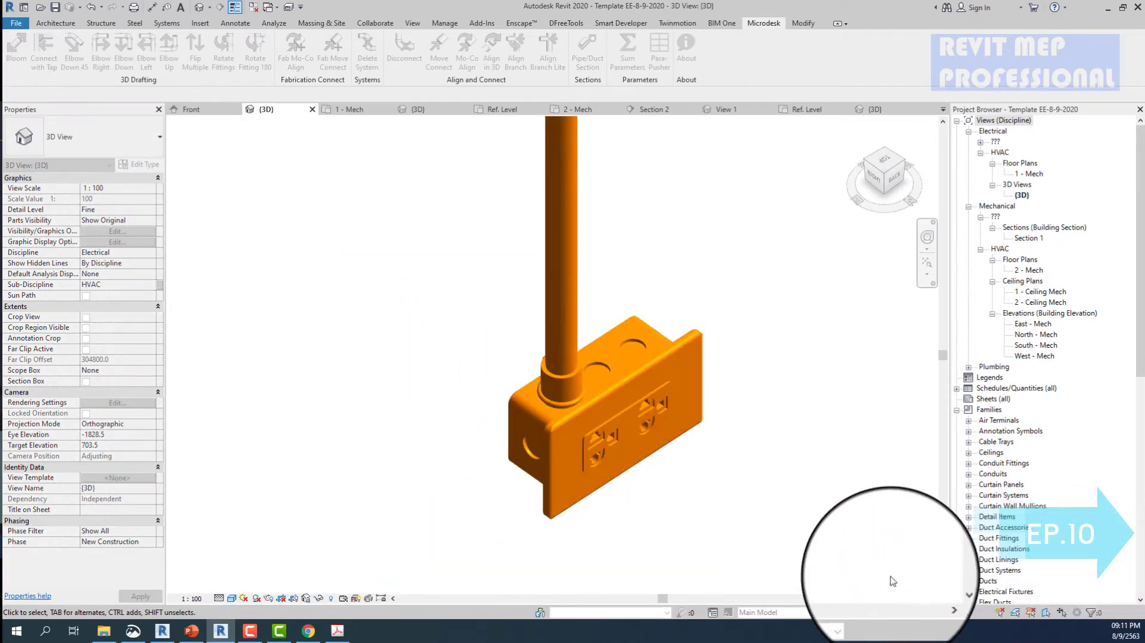
scroll(672, 422, "down", 3)
scroll(641, 394, "down", 2)
scroll(538, 236, "up", 5)
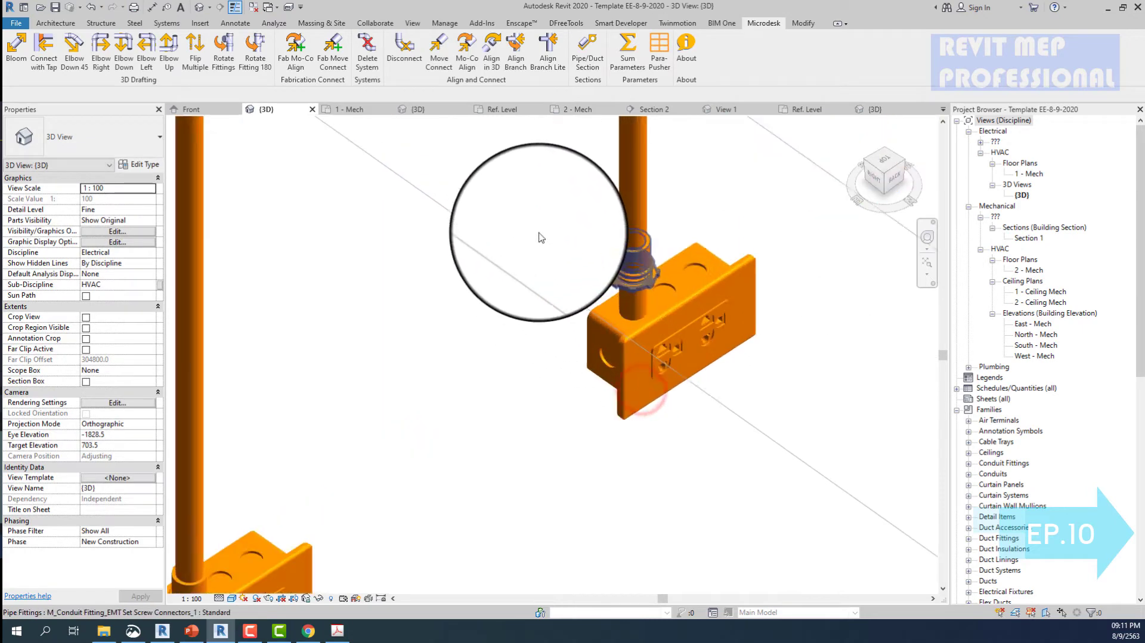
scroll(538, 235, "up", 3)
- Retry aligning the fitting with AL, delete the error elements, then cancel and reselect
key("a")
key("l")
scroll(566, 269, "up", 2)
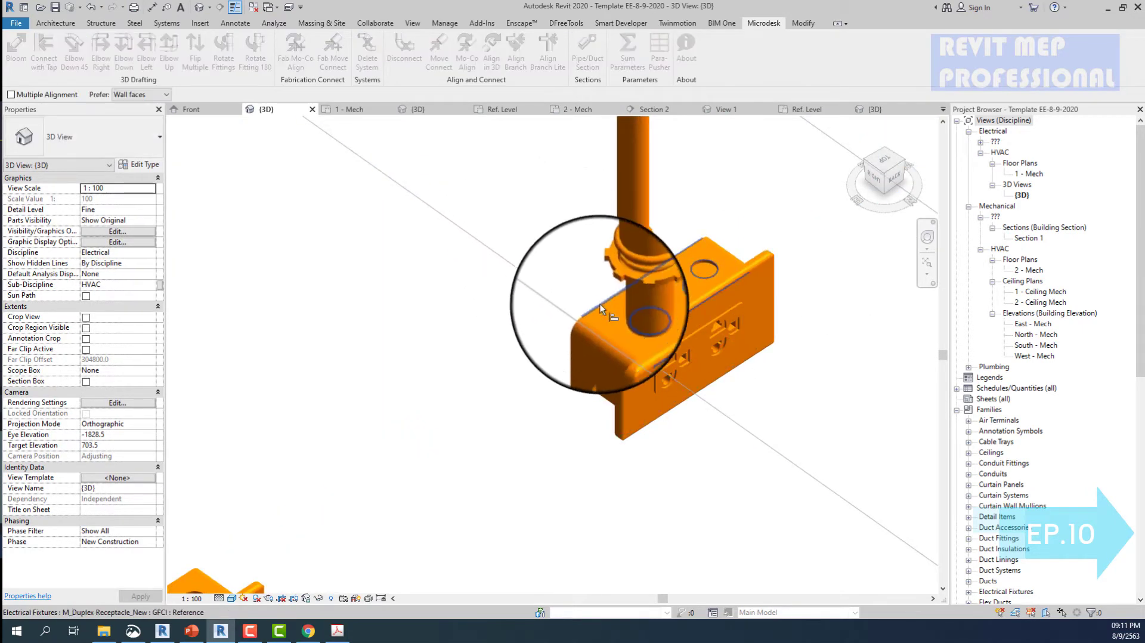
scroll(599, 303, "up", 2)
left_click(638, 248)
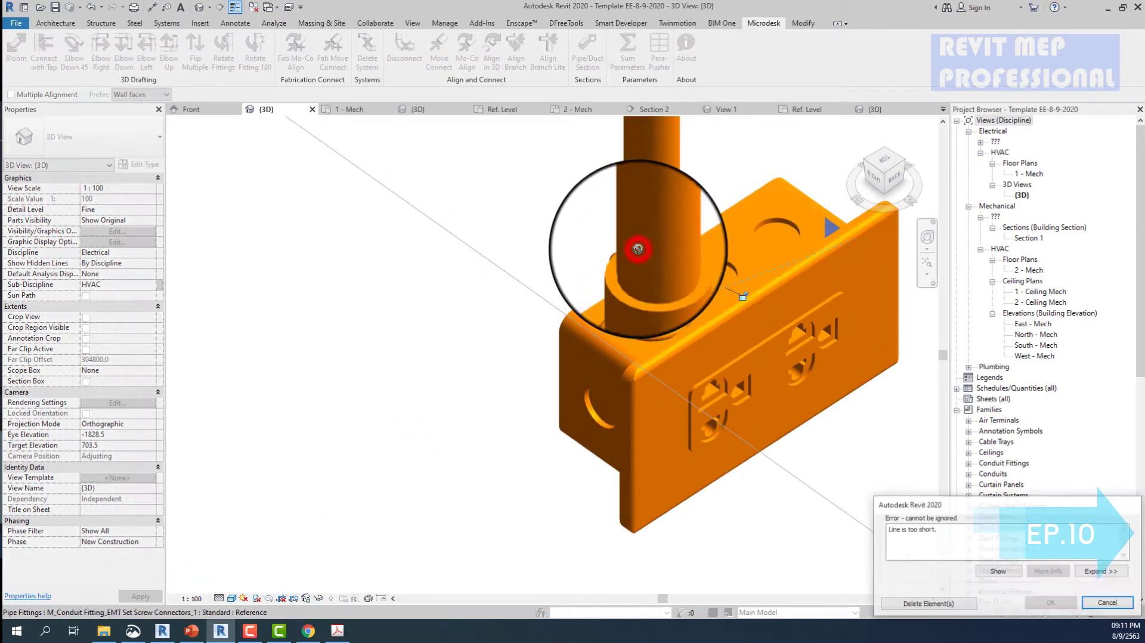
left_click(921, 600)
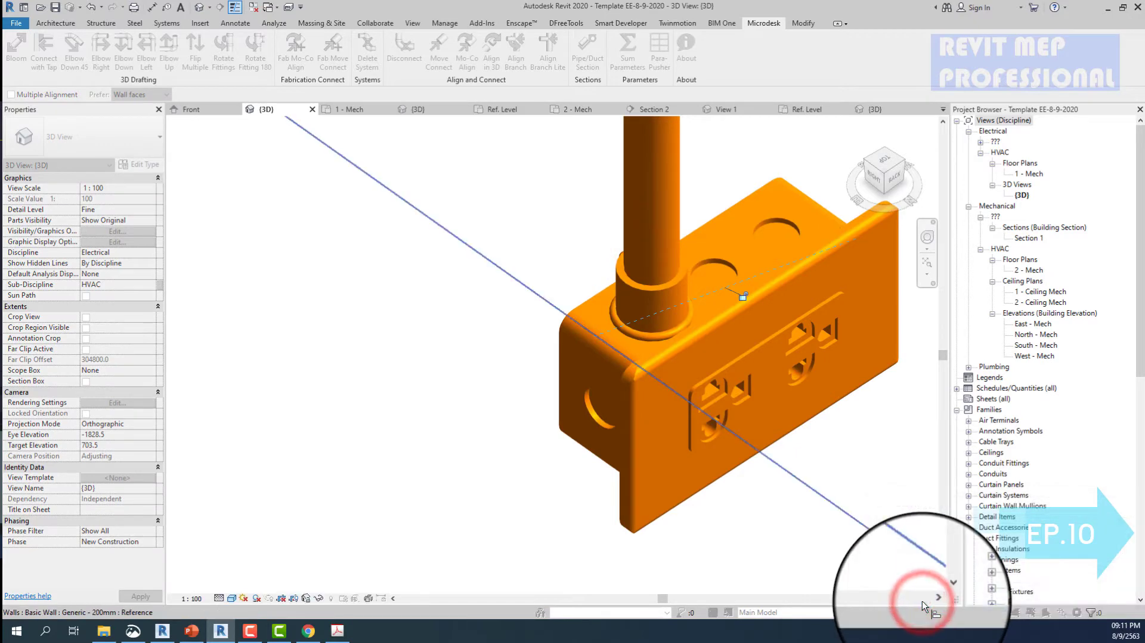
key("Escape")
scroll(921, 600, "down", 5)
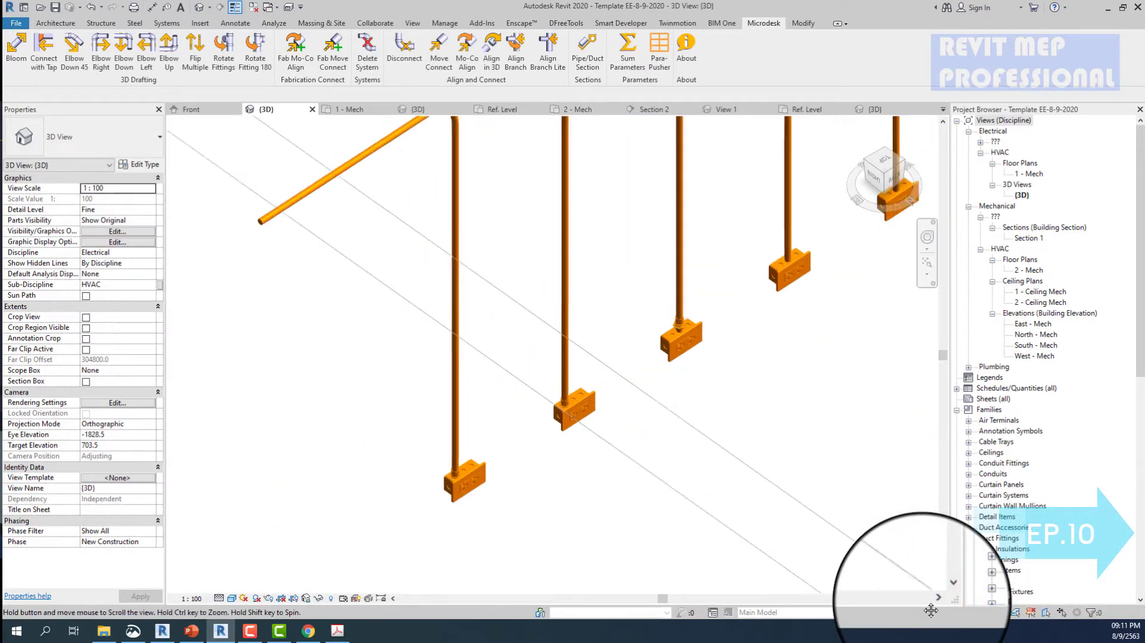
scroll(895, 605, "up", 2)
scroll(549, 502, "up", 2)
scroll(417, 465, "up", 3)
scroll(417, 461, "up", 1)
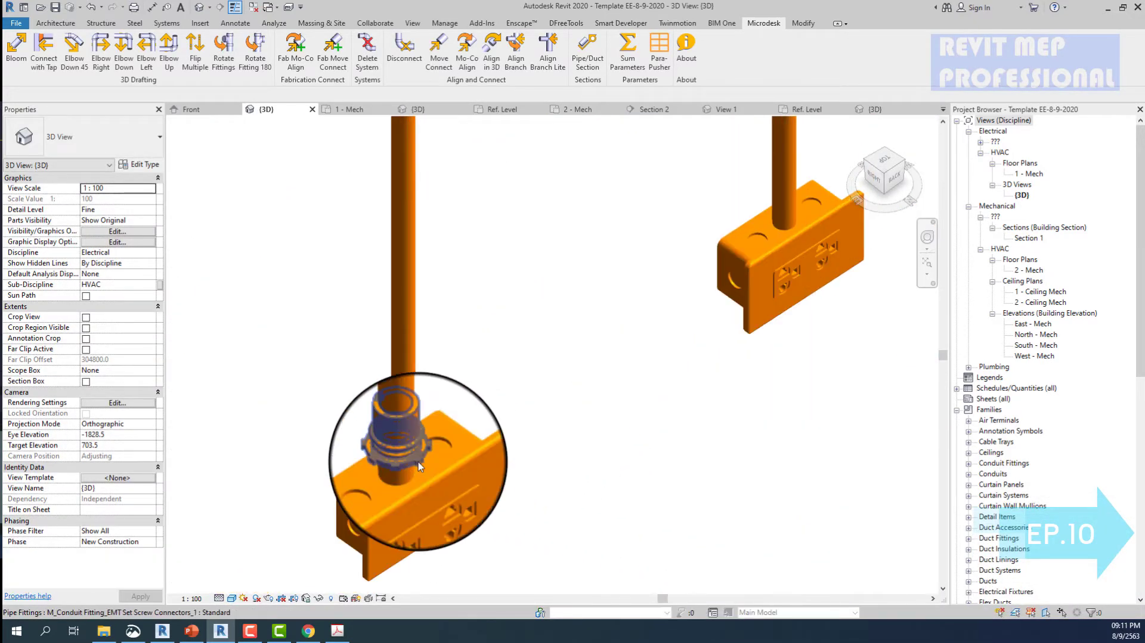
left_click(417, 461)
scroll(276, 307, "up", 2)
left_click(256, 313)
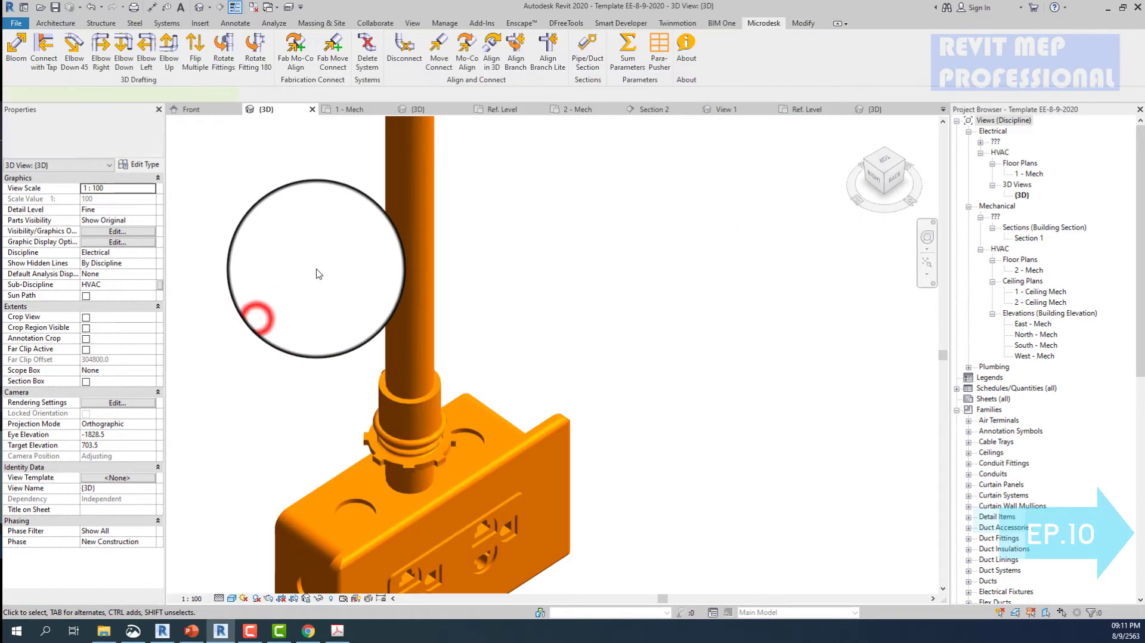
scroll(318, 273, "down", 2)
- Seat the EMT set screw connector flush on the receptacle box top and exit Align
key("l")
scroll(327, 284, "up", 2)
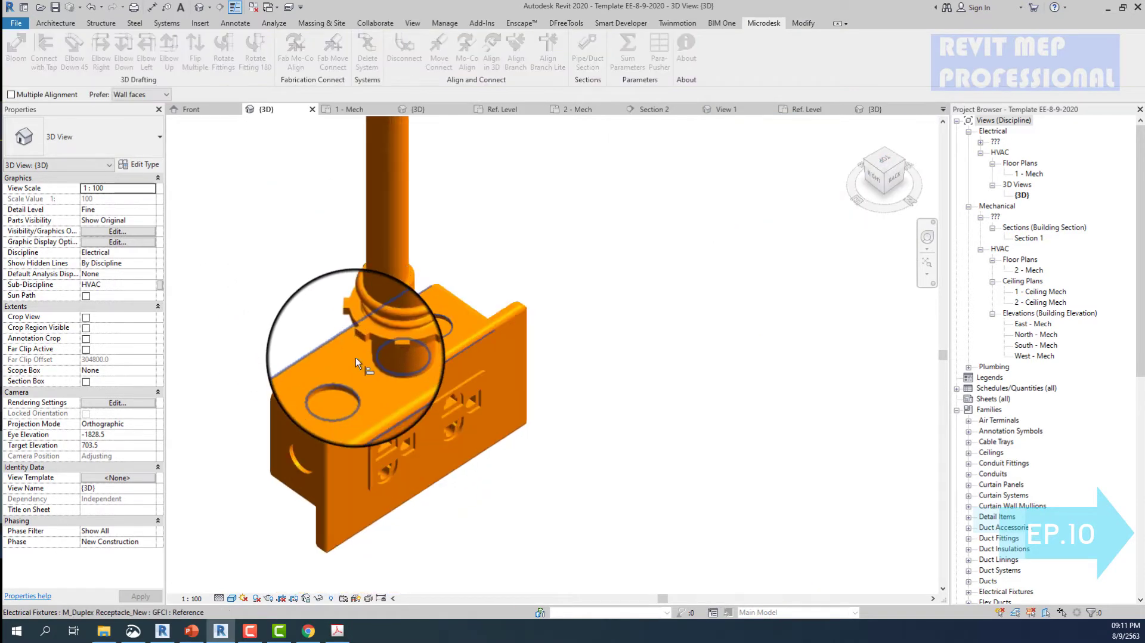
scroll(355, 356, "up", 2)
left_click(366, 348)
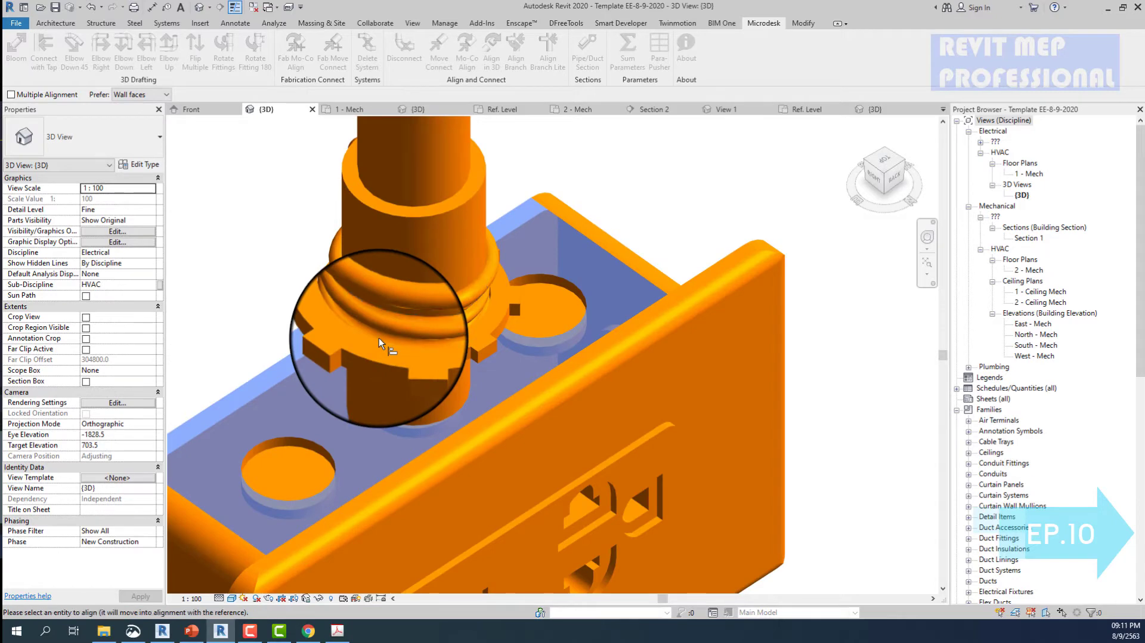
scroll(383, 341, "down", 3)
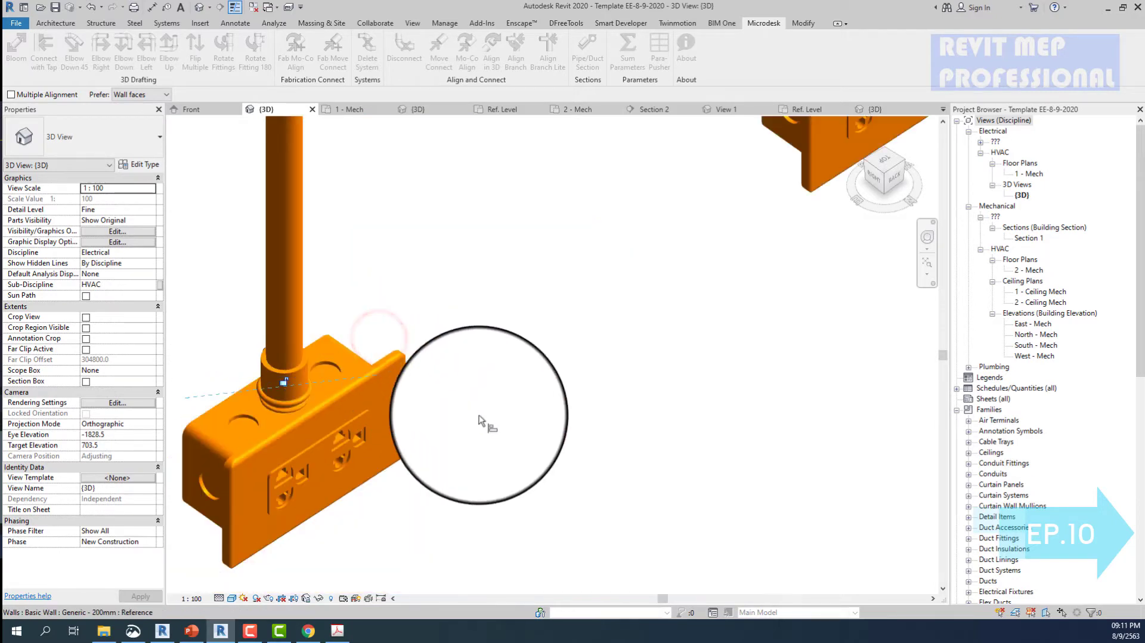
scroll(486, 421, "down", 2)
key("Escape")
scroll(516, 449, "up", 2)
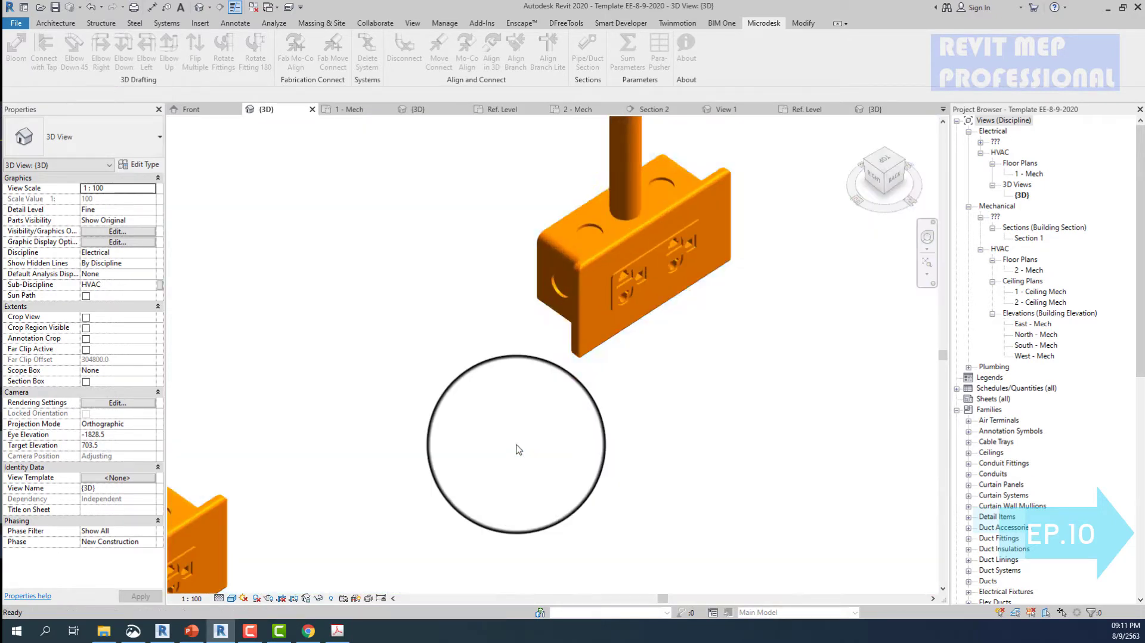
scroll(499, 435, "down", 4)
scroll(422, 397, "up", 4)
scroll(408, 375, "up", 2)
- Start a Create Similar conduit from the conduit rising out of the box, then cancel it
left_click(409, 376)
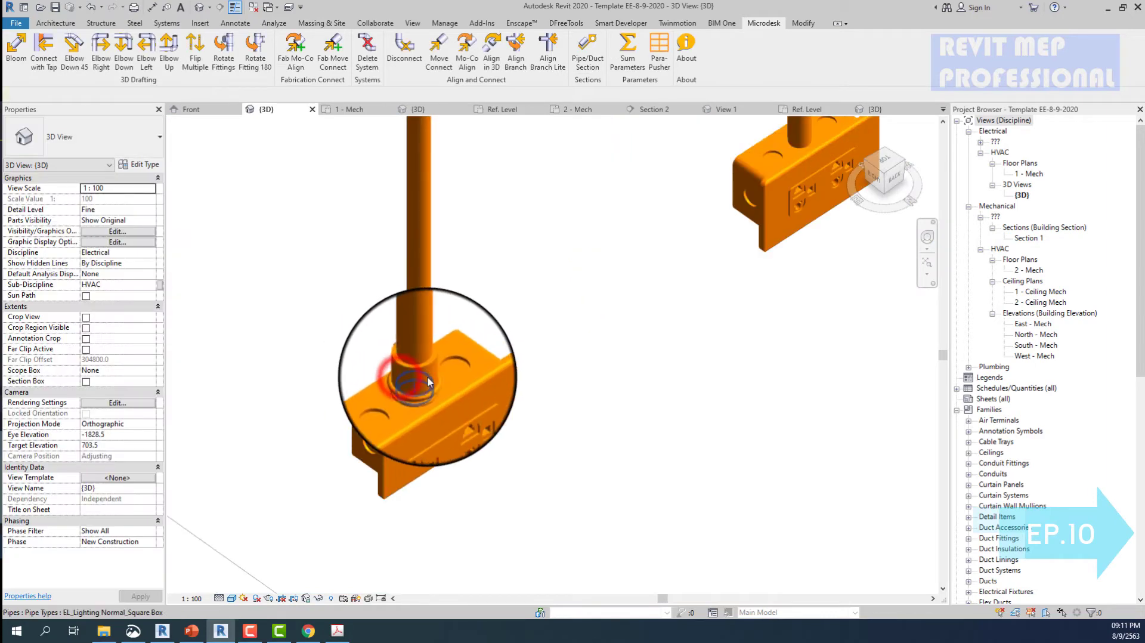
scroll(417, 379, "up", 3)
key("c")
key("s")
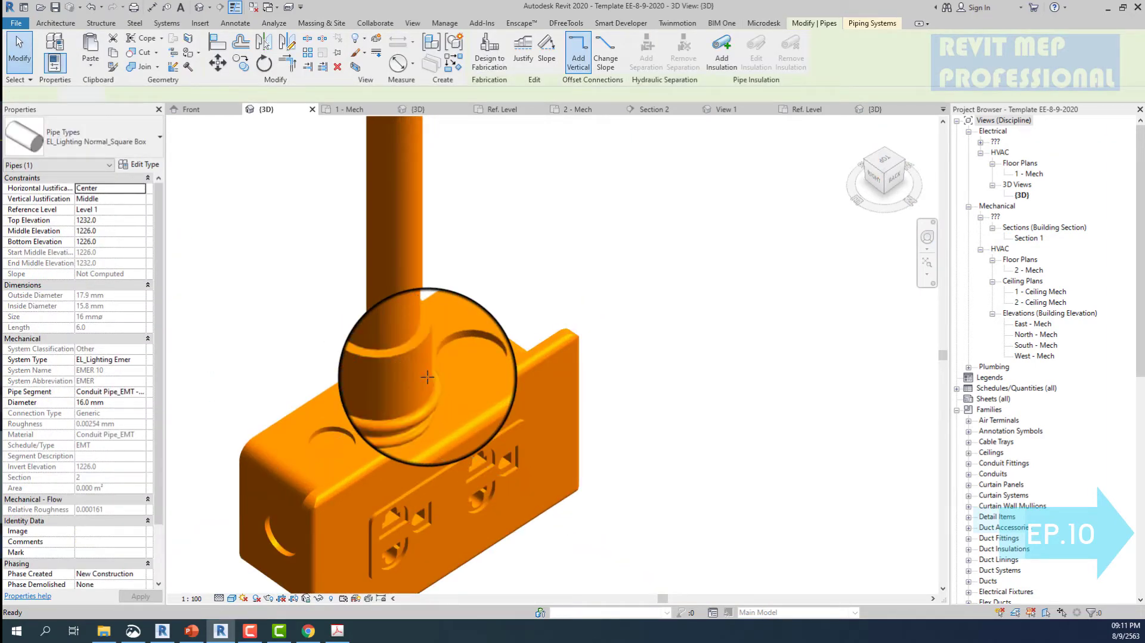
scroll(460, 358, "down", 3)
scroll(741, 179, "up", 2)
scroll(747, 205, "up", 2)
scroll(747, 206, "up", 2)
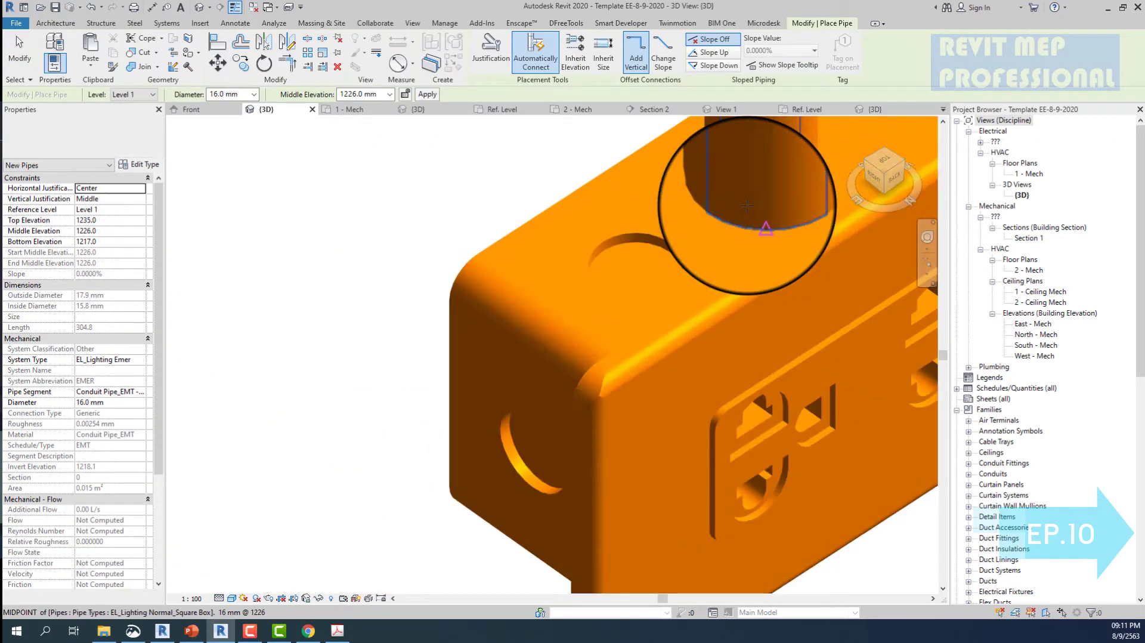
scroll(747, 205, "down", 4)
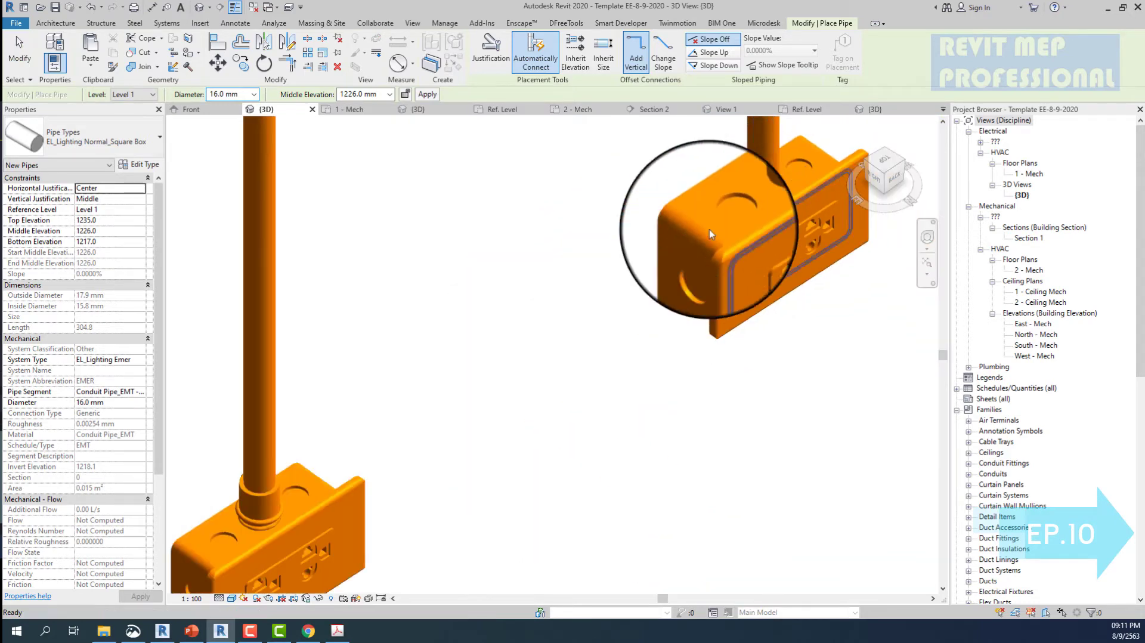
key("Escape")
key("Escape")
- Create Similar from the existing EMT connector, placing two on the conduit above one box
left_click(274, 504)
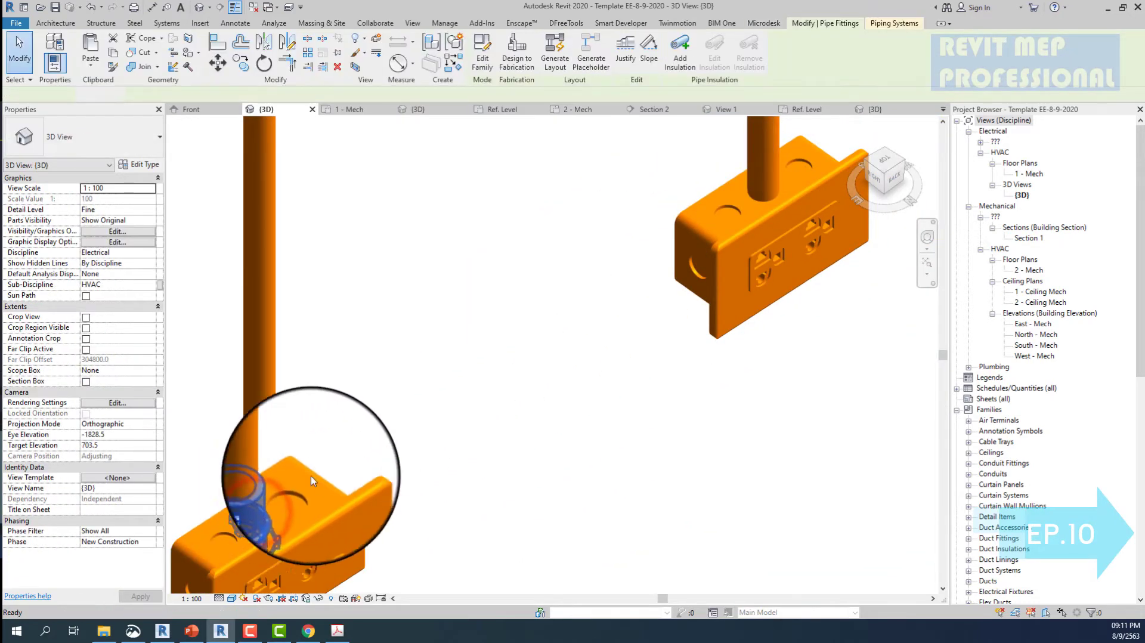
key("c")
key("s")
scroll(656, 248, "up", 2)
scroll(735, 193, "up", 2)
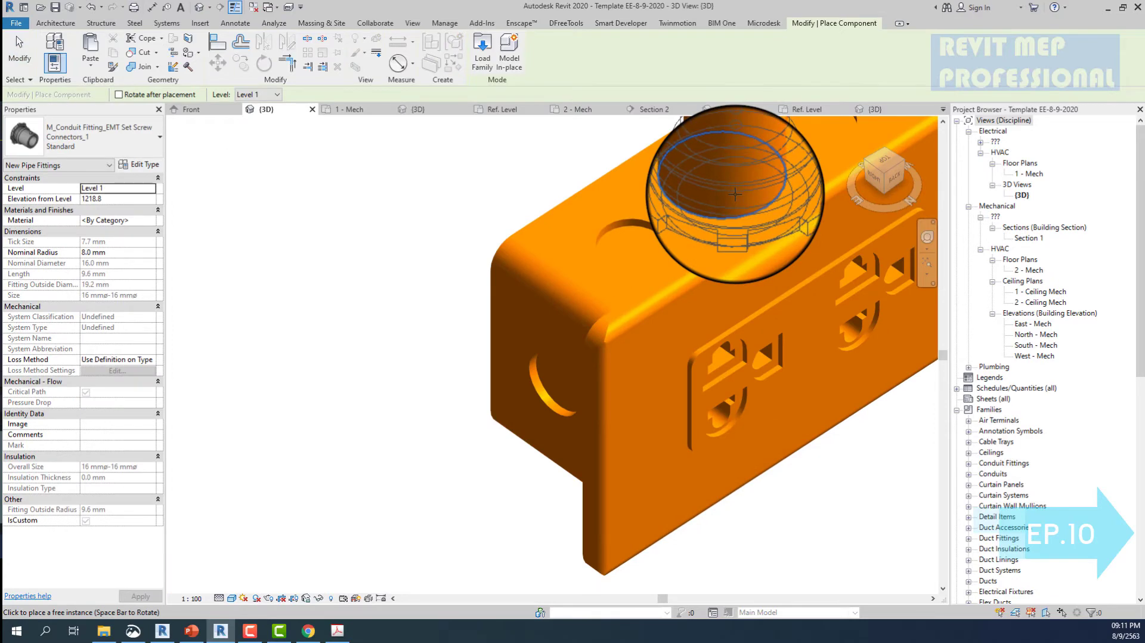
scroll(649, 256, "down", 2)
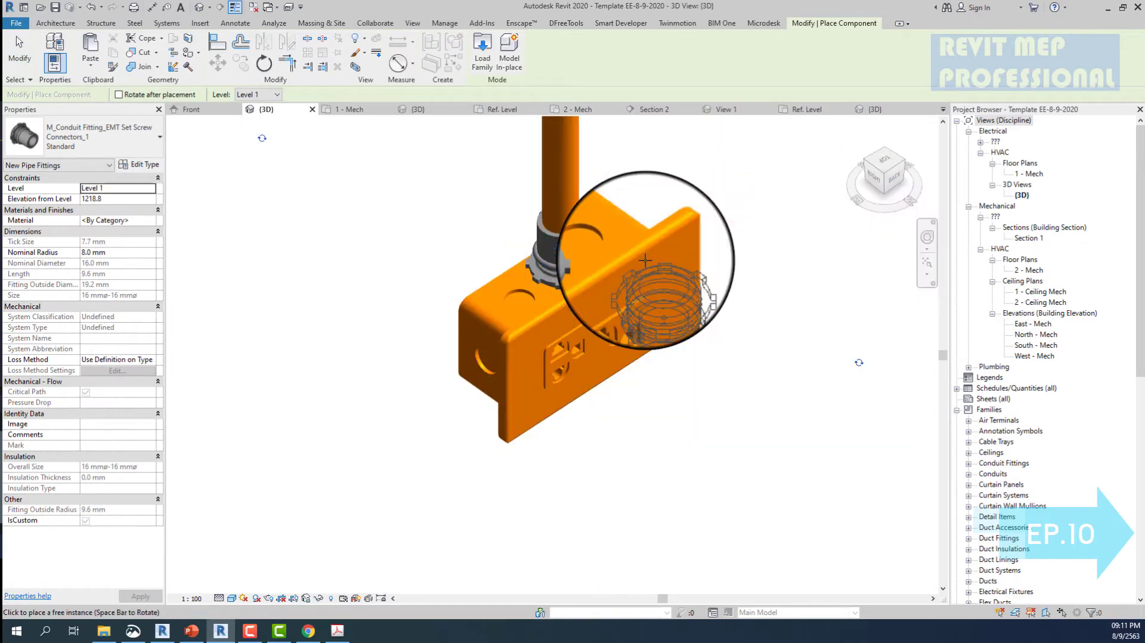
scroll(645, 259, "up", 3)
scroll(645, 260, "up", 2)
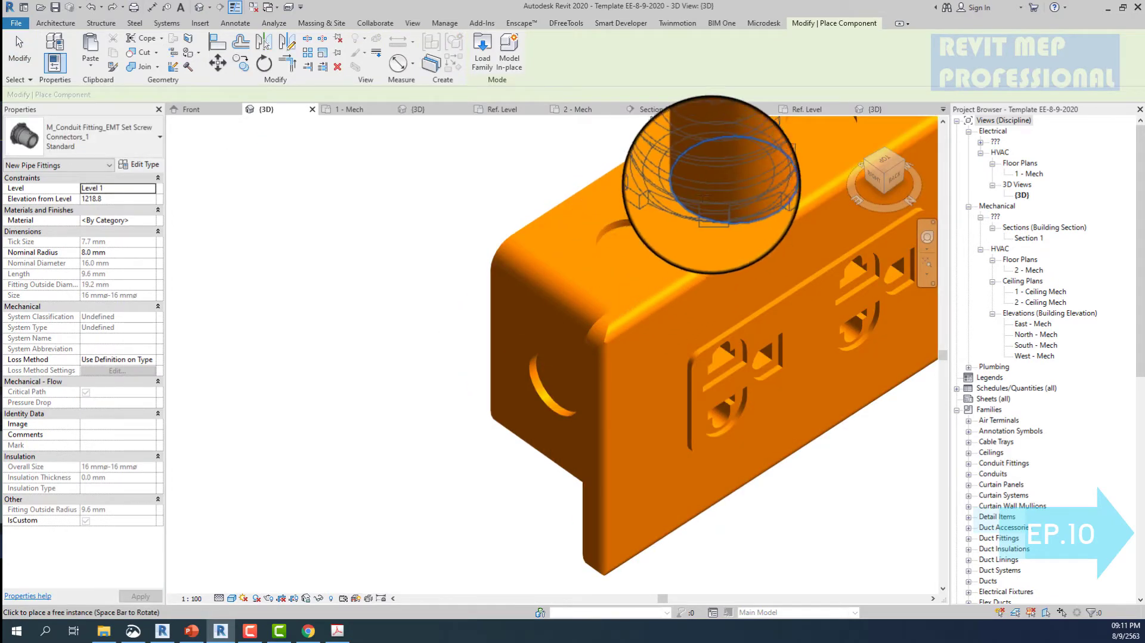
scroll(714, 182, "down", 2)
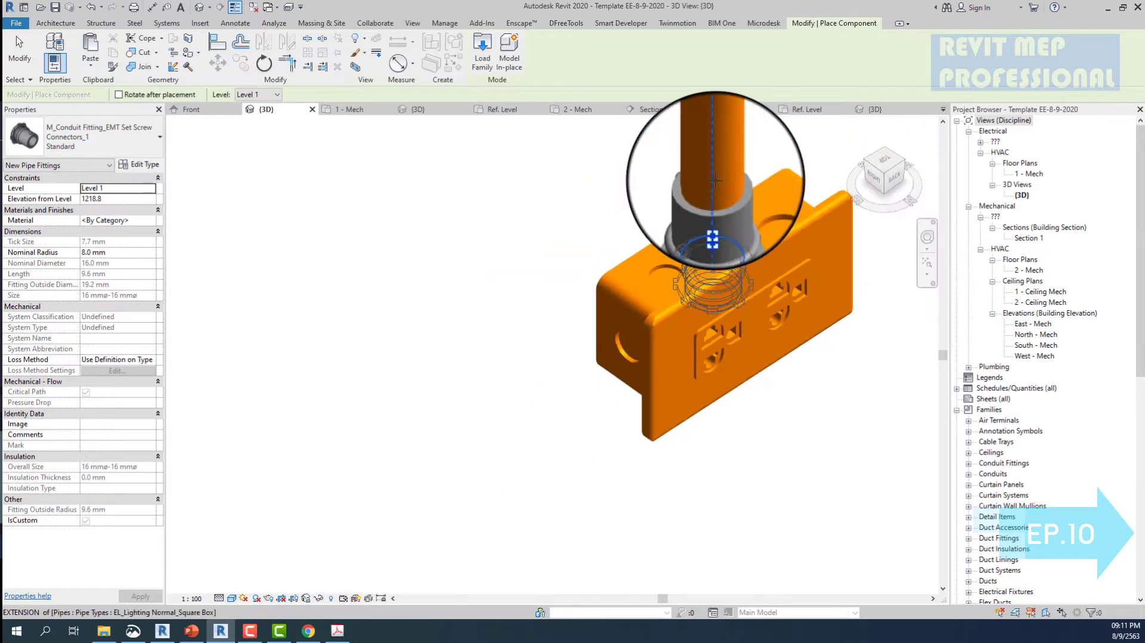
left_click(715, 180)
left_click(713, 134)
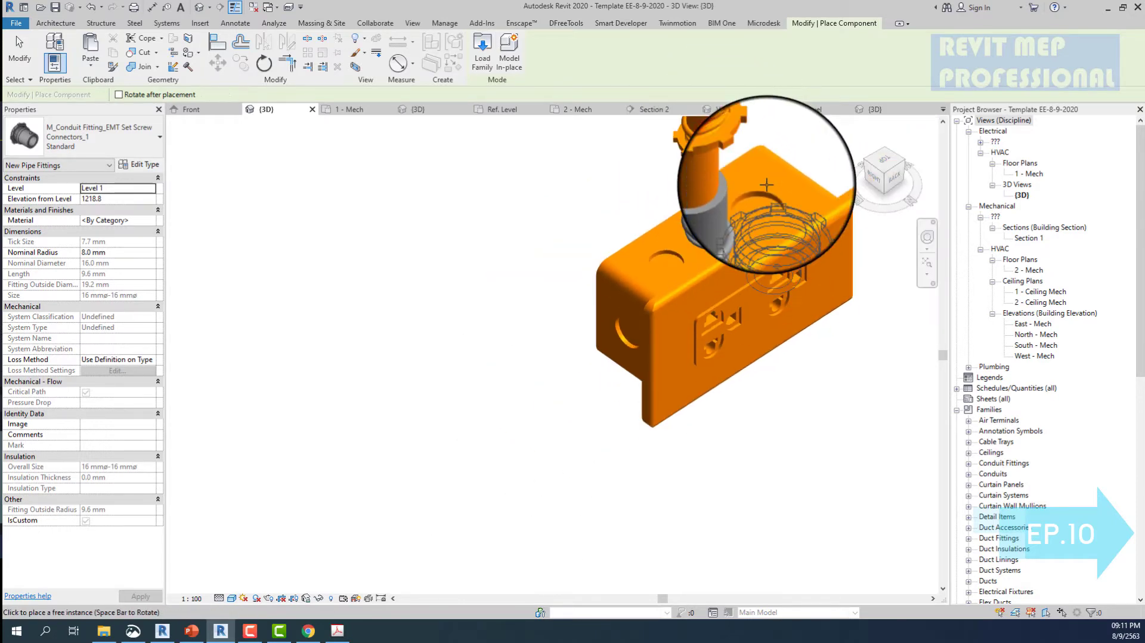
key("Escape")
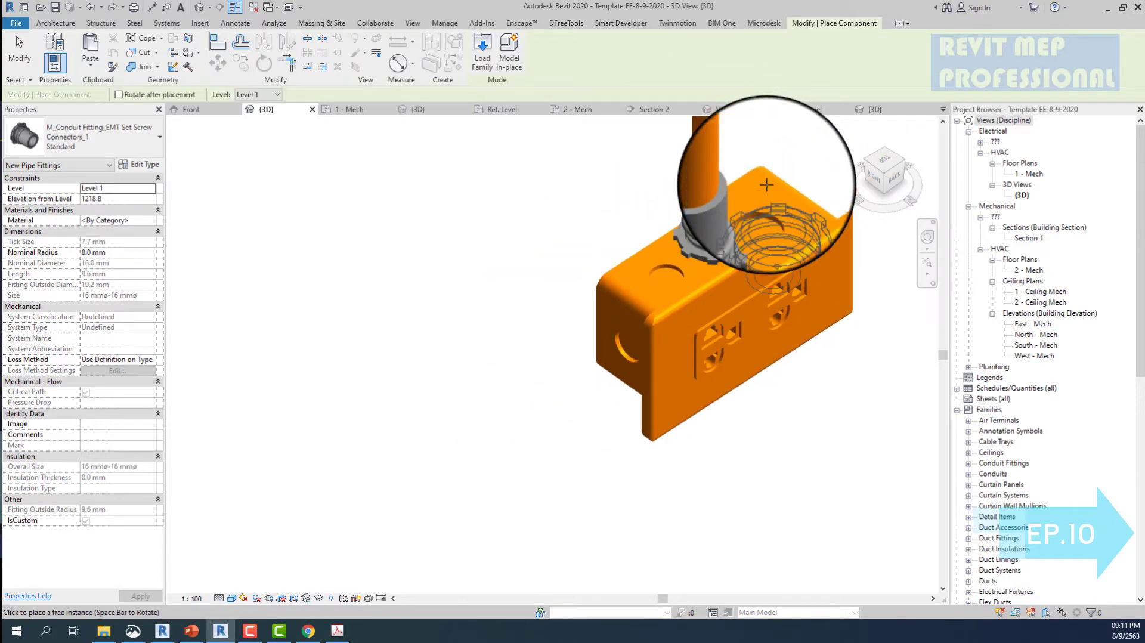
- Place connectors on further vertical conduits, including the middle one, turning the view to reach them
scroll(766, 185, "up", 2)
scroll(655, 209, "down", 4)
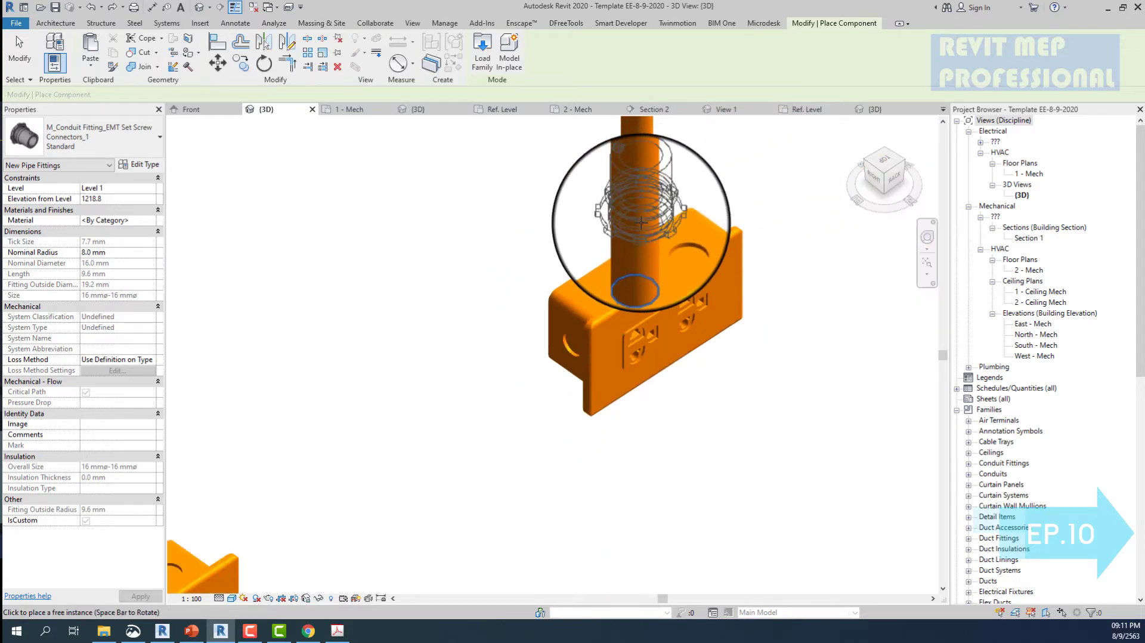
left_click(640, 221)
scroll(644, 221, "down", 3)
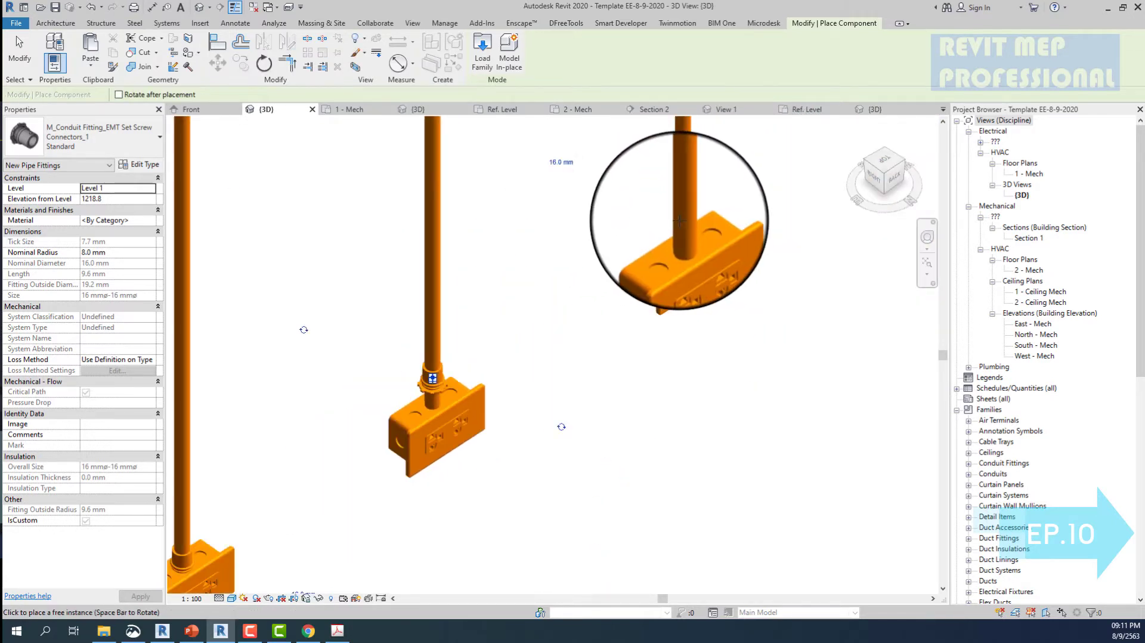
left_click(681, 220)
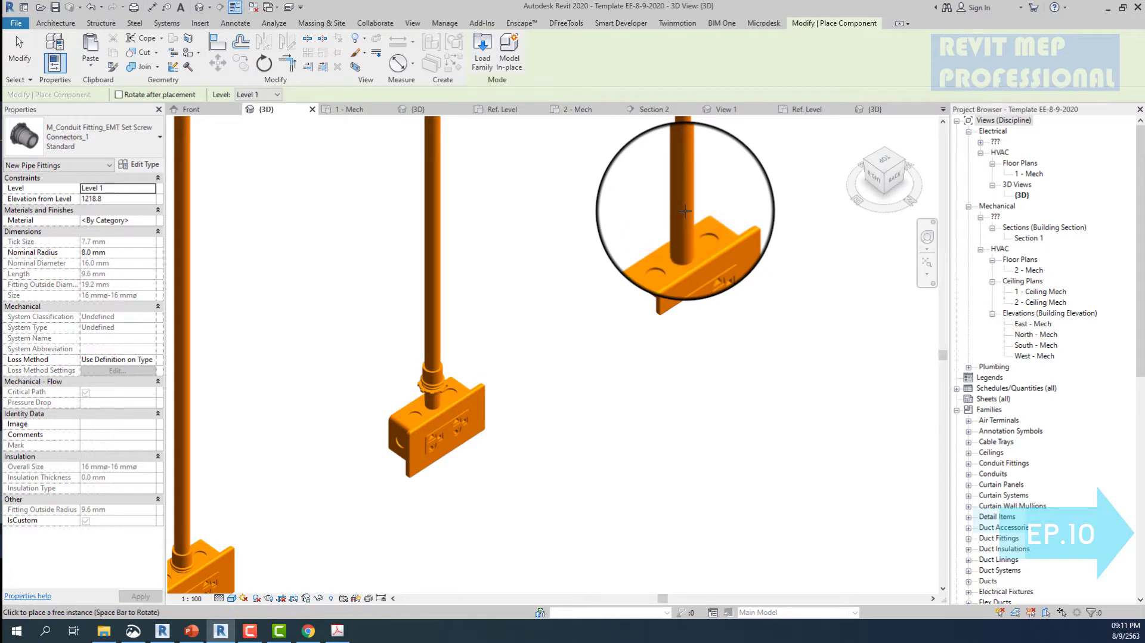
middle_click_drag(683, 211, 681, 325, "shift")
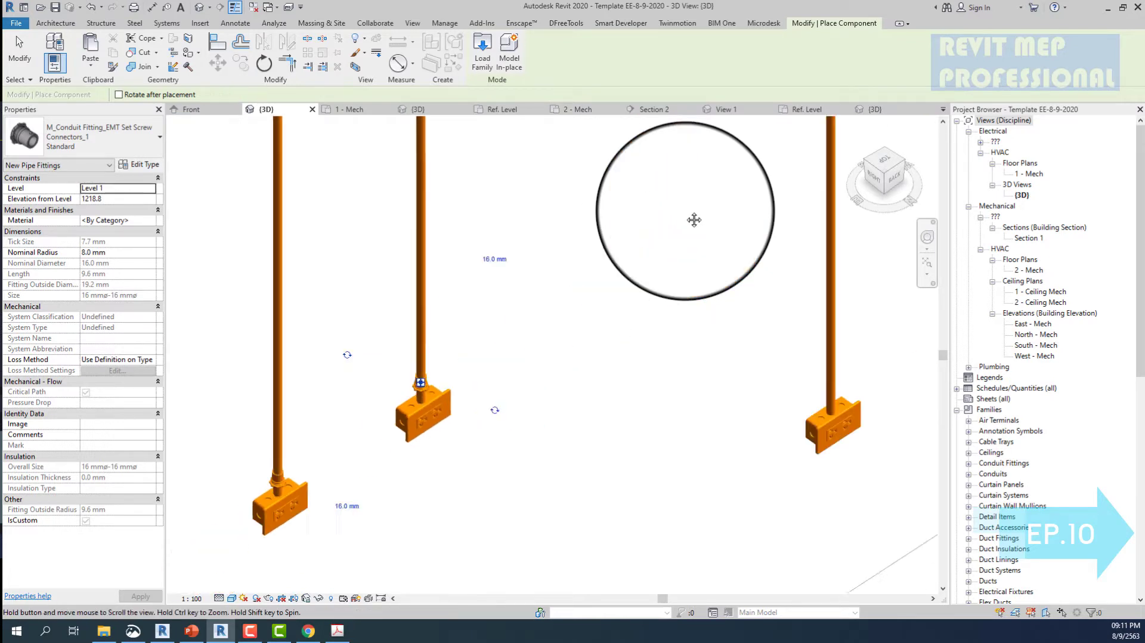
left_click(678, 439)
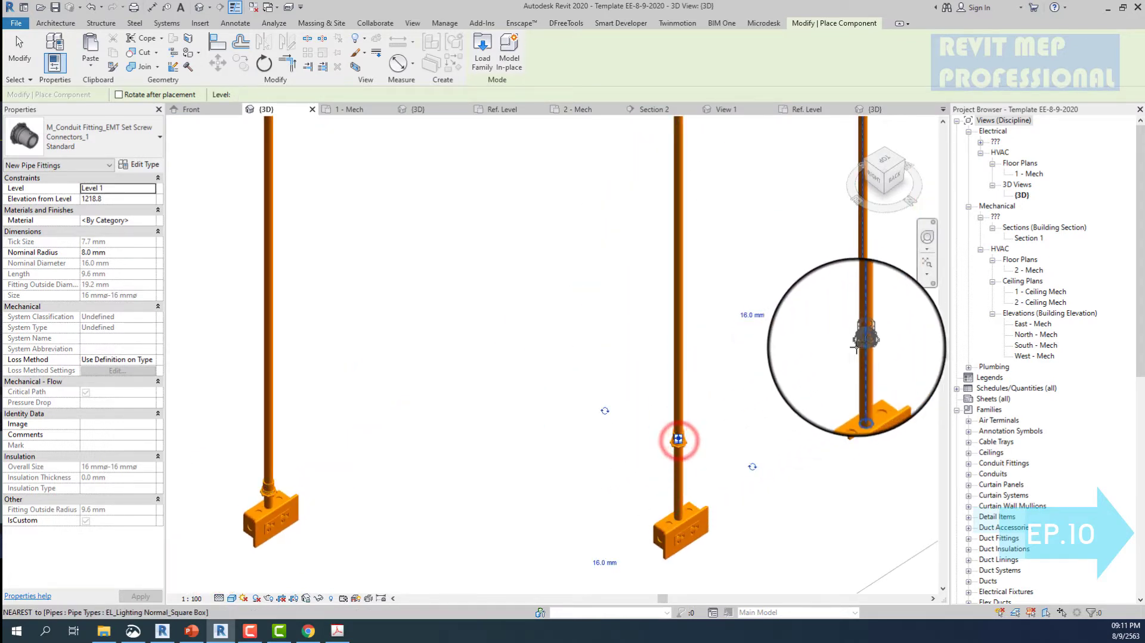
middle_click_drag(867, 337, 779, 283)
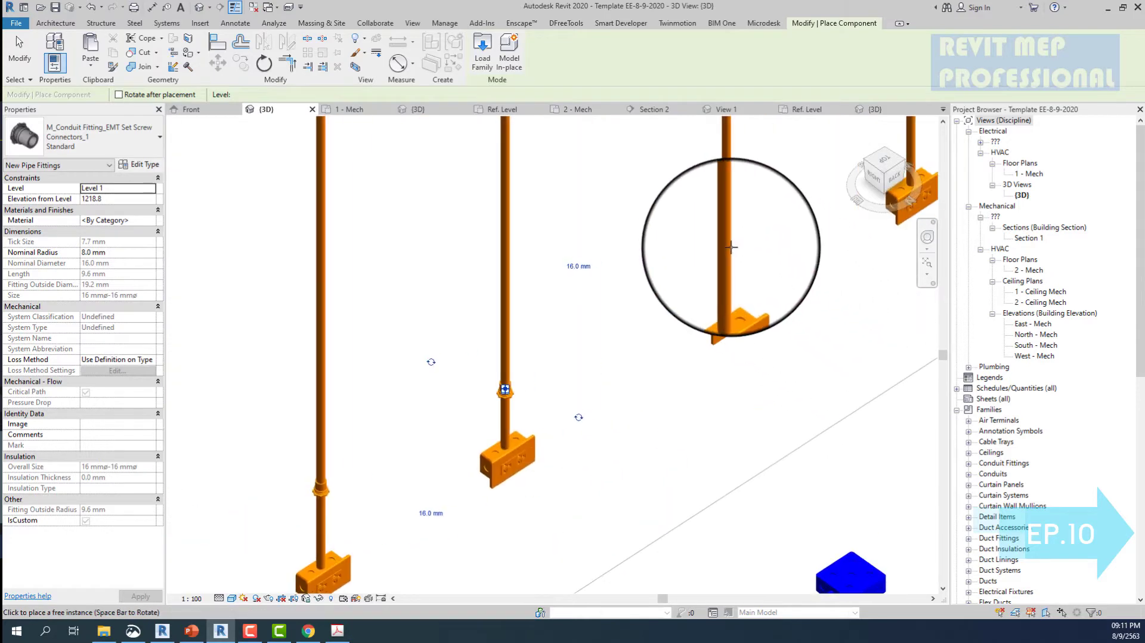
middle_click_drag(730, 245, 647, 274)
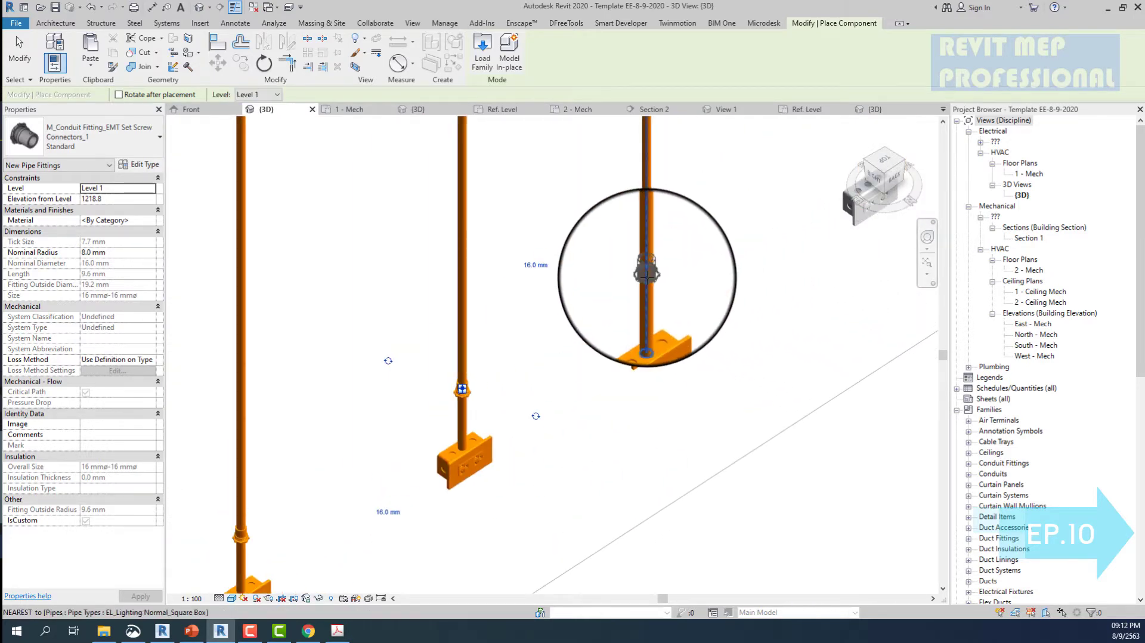
scroll(647, 275, "down", 2)
scroll(639, 269, "up", 2)
- Align the connector down flush onto the receptacle box's top face
key("Escape")
scroll(583, 218, "up", 3)
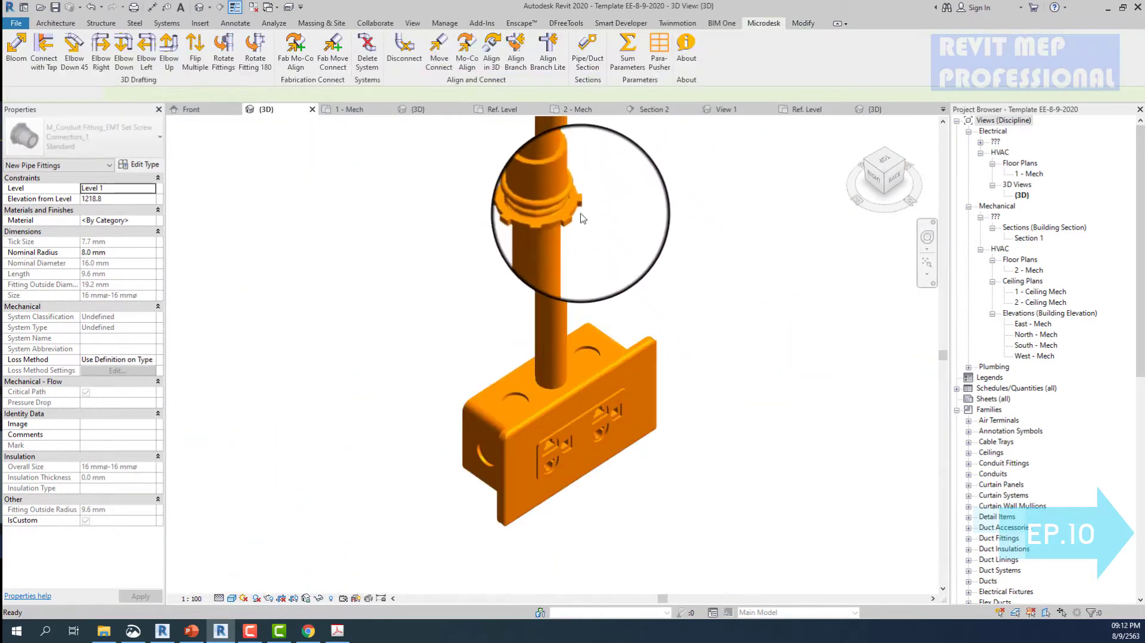
scroll(574, 209, "up", 2)
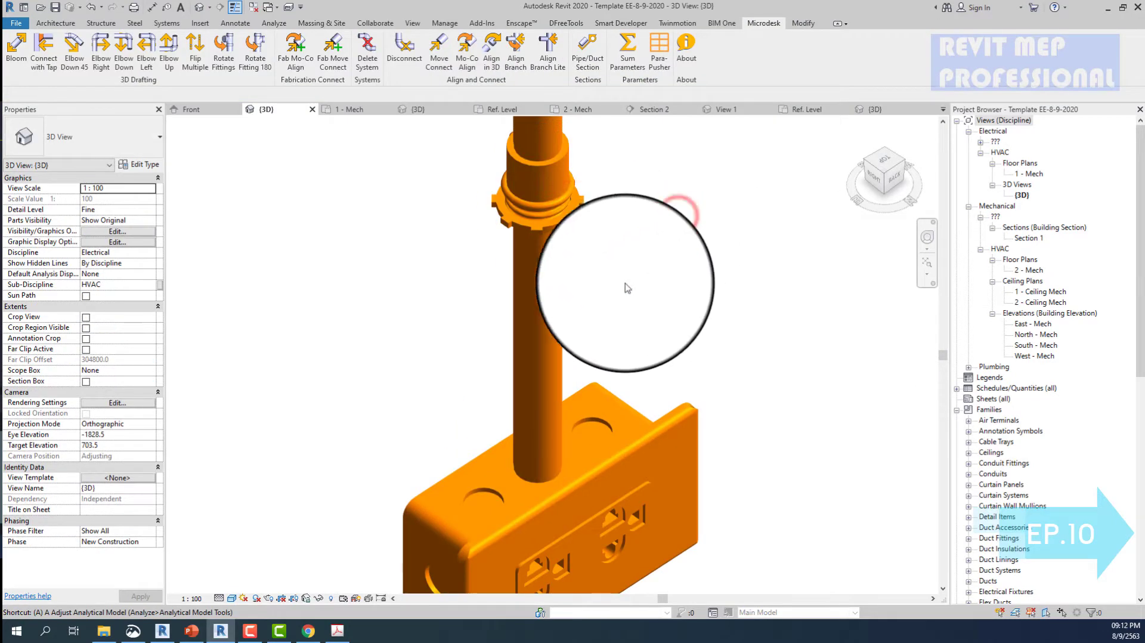
key("a")
key("l")
left_click(482, 465)
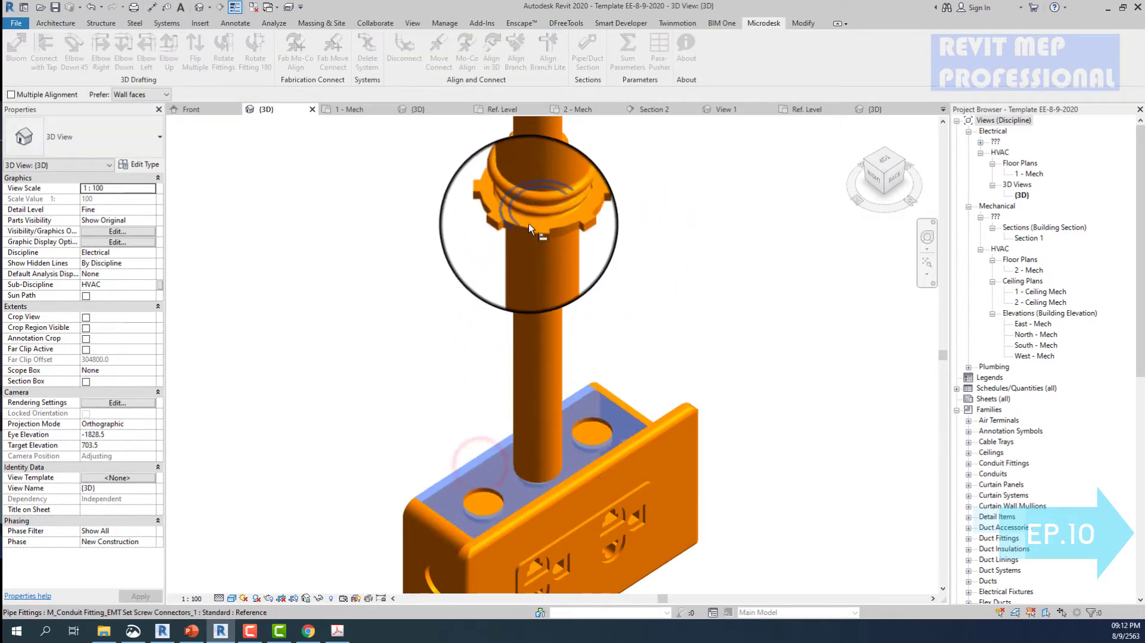
left_click(528, 223)
scroll(715, 255, "down", 2)
scroll(715, 254, "up", 2)
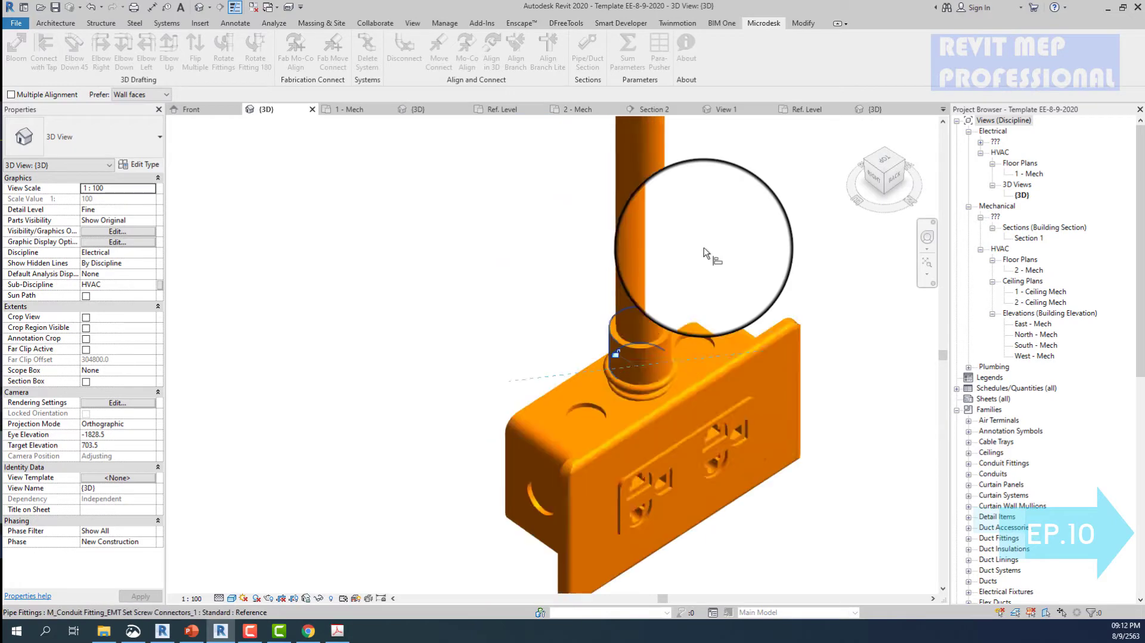
scroll(698, 262, "up", 2)
key("Escape")
- Select the aligned connector and window-select the connectors on three other conduits
left_click(633, 361)
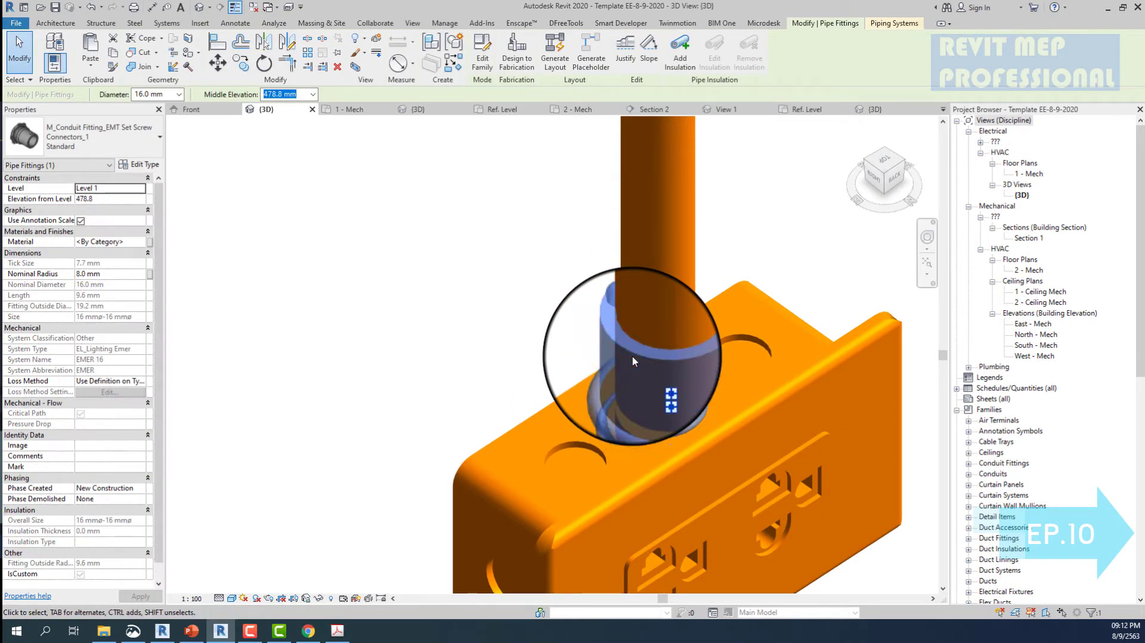
scroll(633, 361, "down", 3)
scroll(633, 360, "down", 3)
scroll(638, 375, "down", 2)
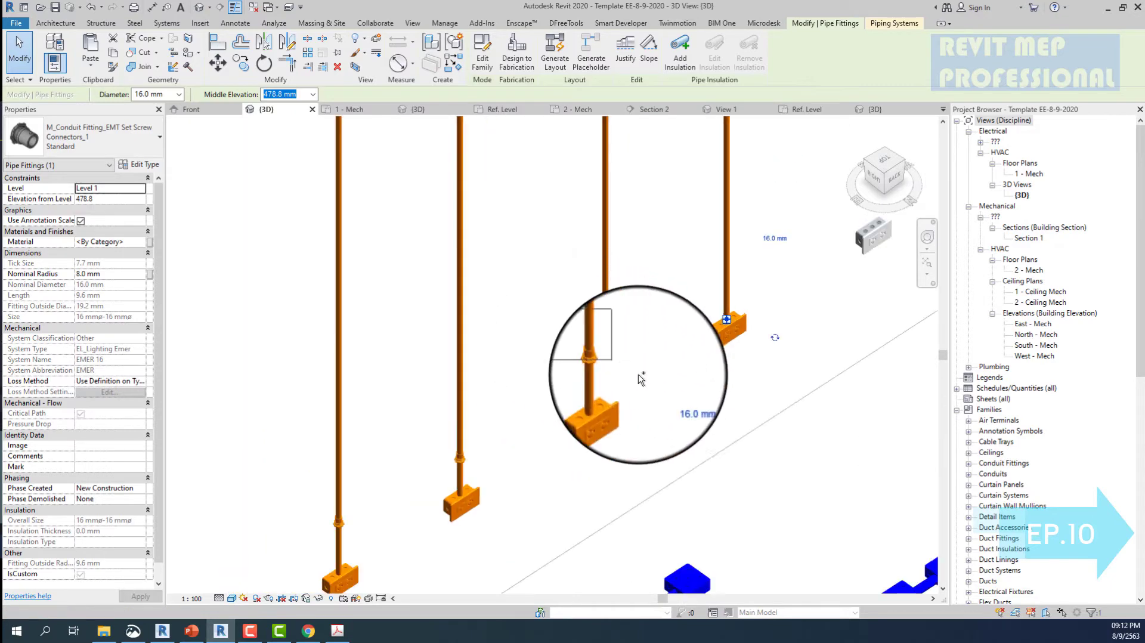
left_click_drag(576, 332, 614, 381)
left_click_drag(401, 401, 503, 467, "ctrl")
left_click_drag(299, 472, 374, 541, "ctrl")
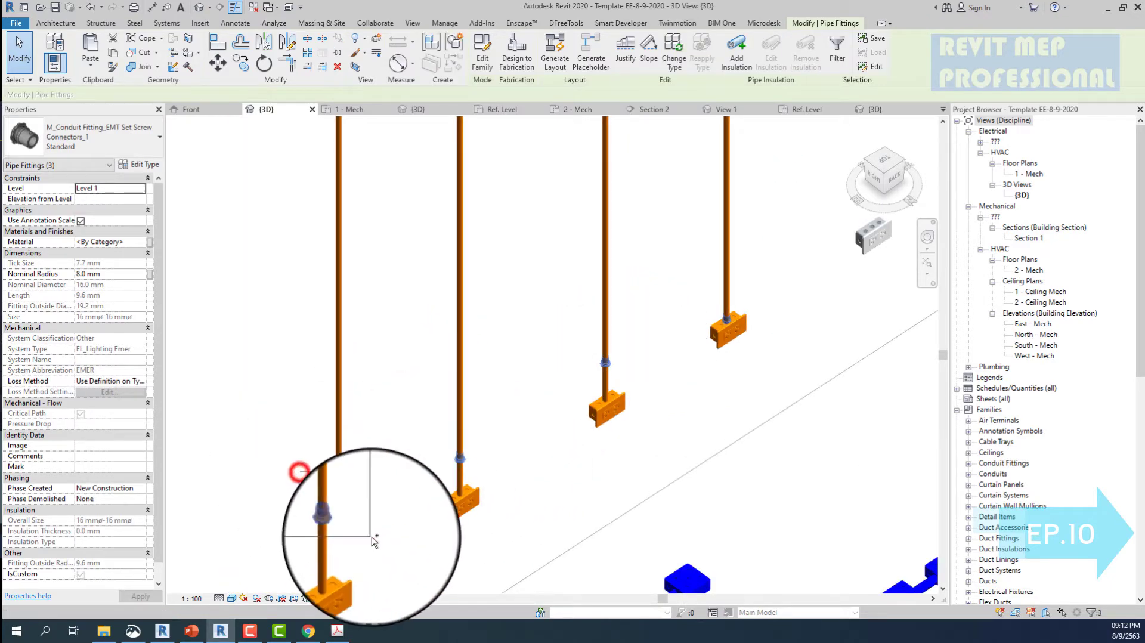
scroll(374, 540, "down", 3)
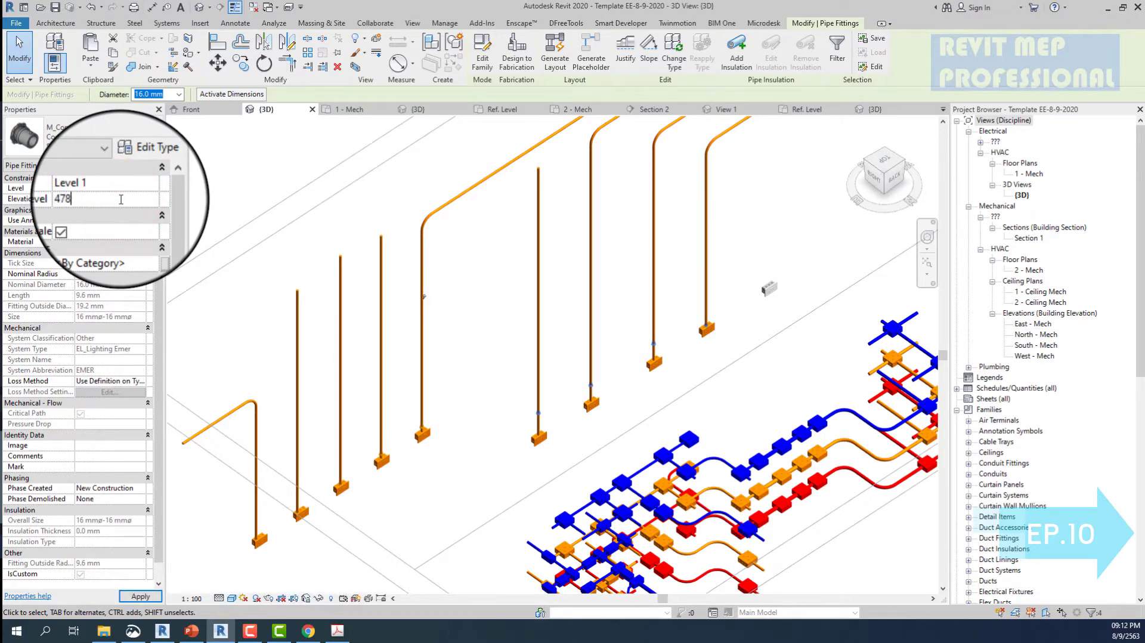
- Deselect the connectors and zoom to fit to review the whole conduit model
left_click(490, 336)
scroll(626, 268, "up", 5)
scroll(626, 268, "up", 2)
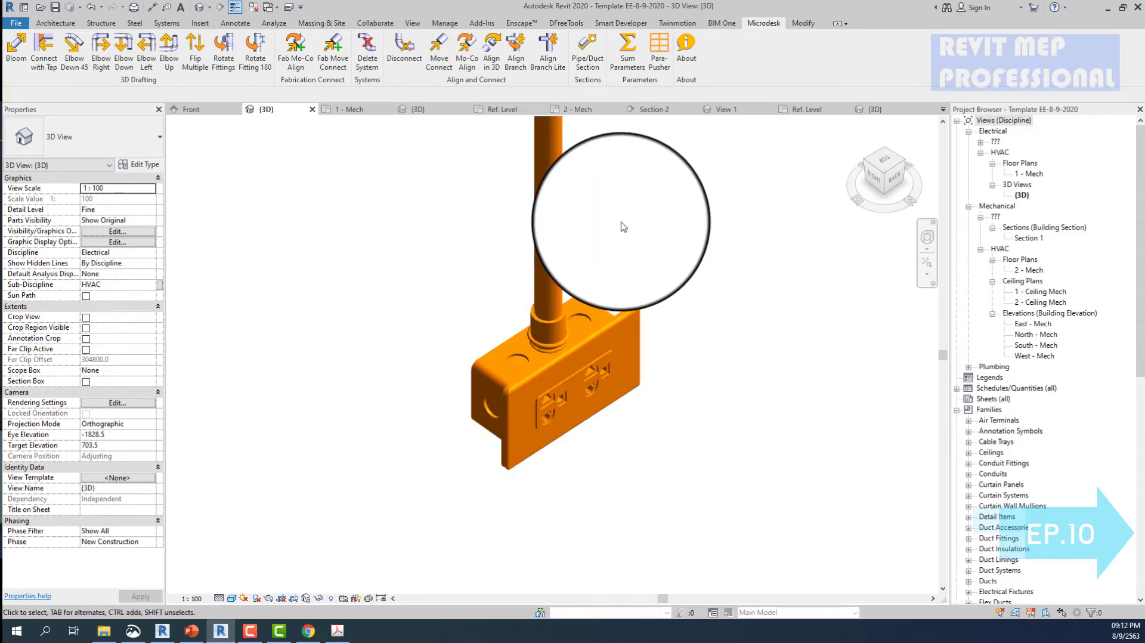
left_click(613, 245)
scroll(601, 253, "down", 3)
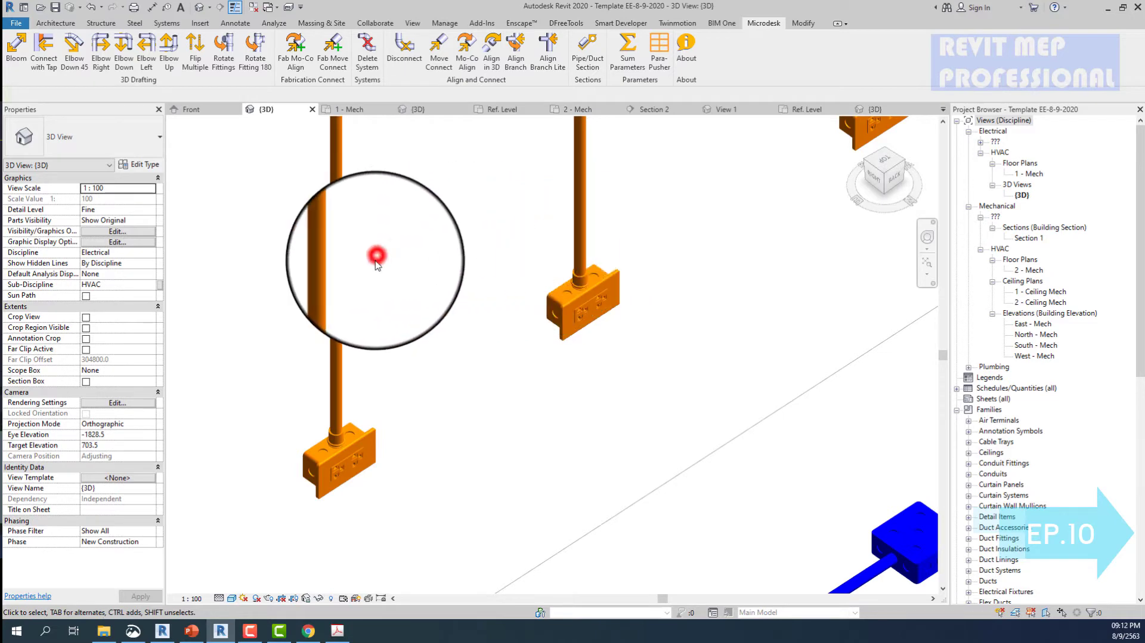
scroll(376, 264, "down", 3)
scroll(377, 264, "down", 3)
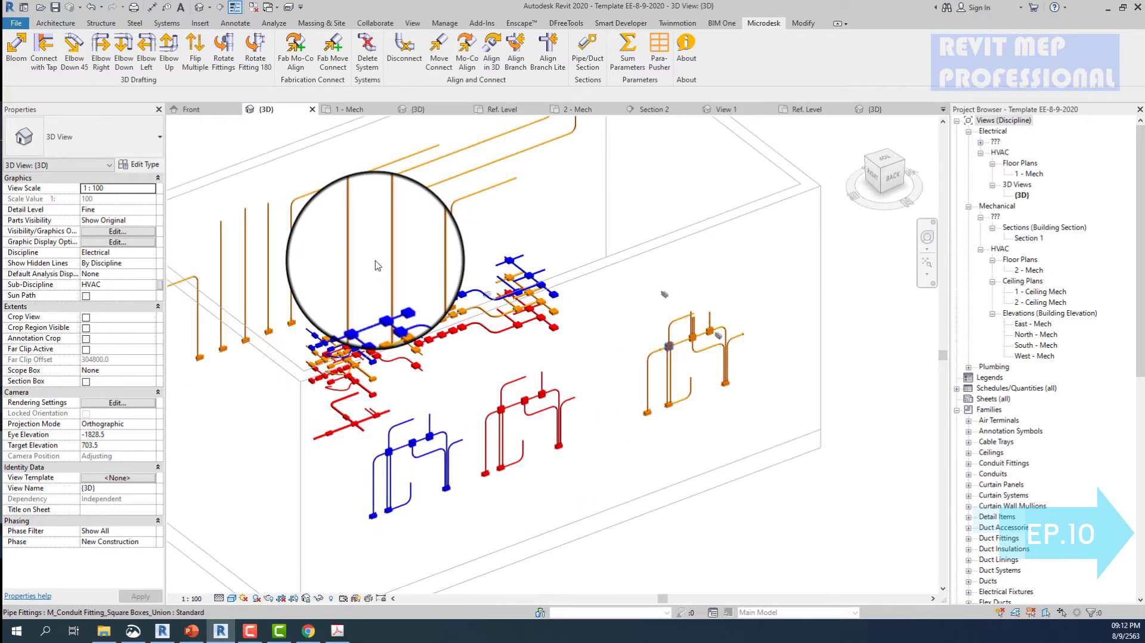
key("z")
key("f")
scroll(377, 264, "up", 3)
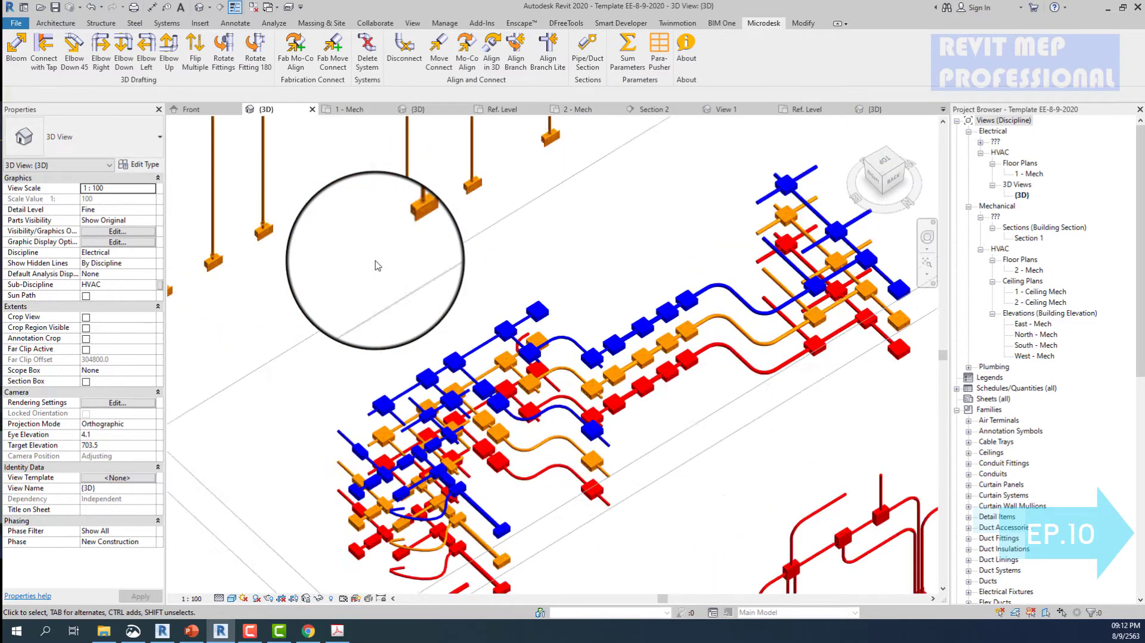
scroll(376, 264, "up", 3)
scroll(377, 264, "down", 2)
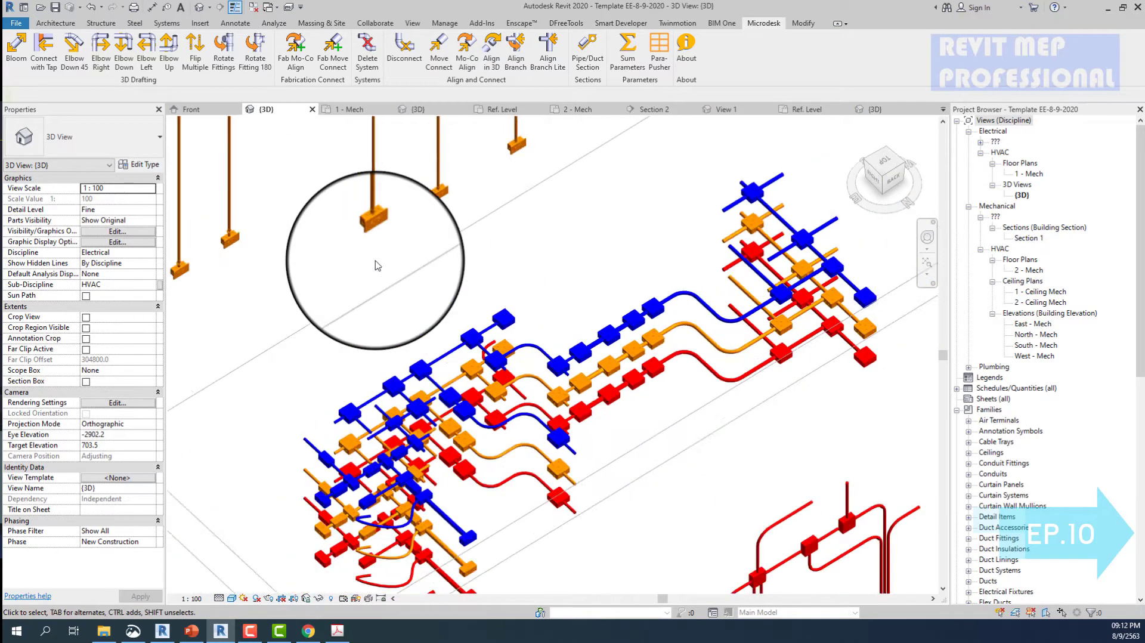
scroll(377, 264, "down", 2)
scroll(377, 264, "down", 2)
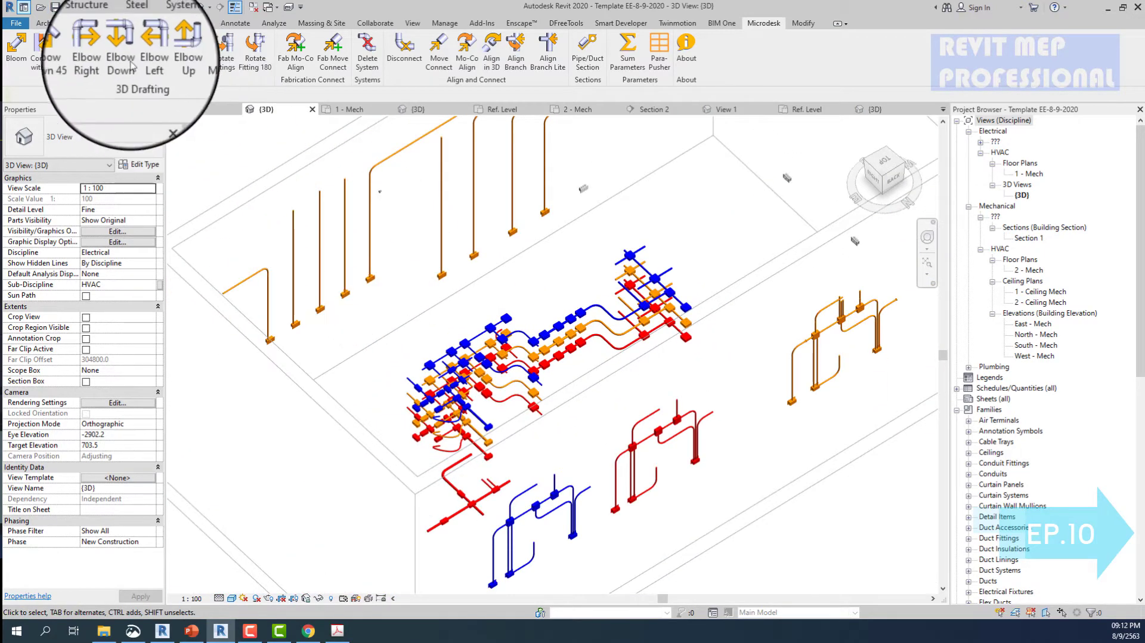
- Save the project from the Quick Access Toolbar
left_click(55, 7)
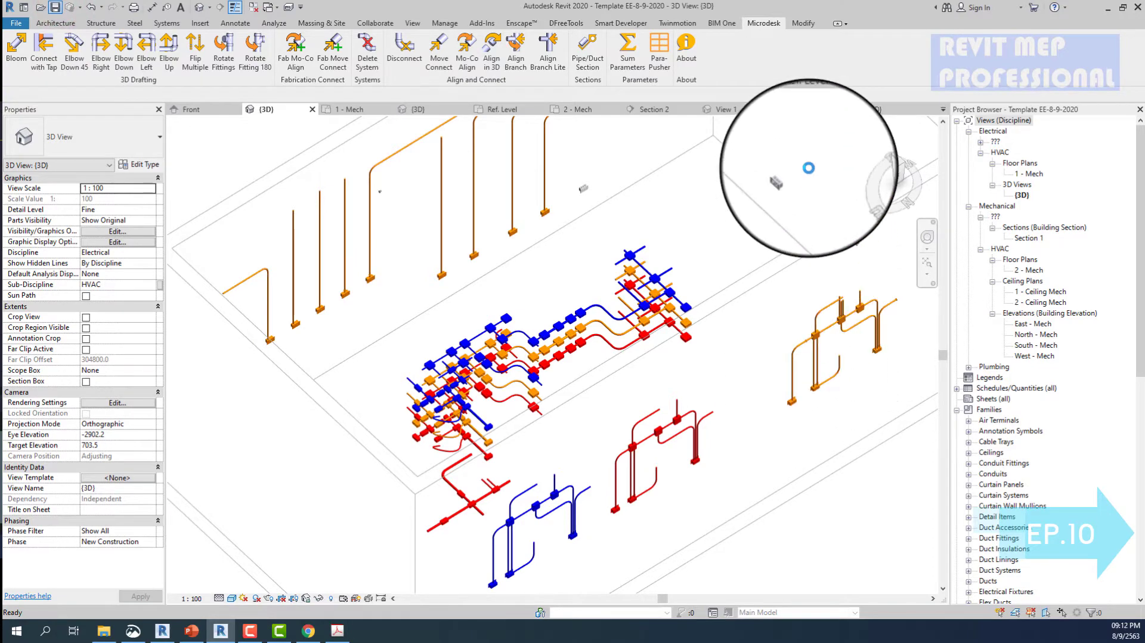
scroll(808, 167, "up", 5)
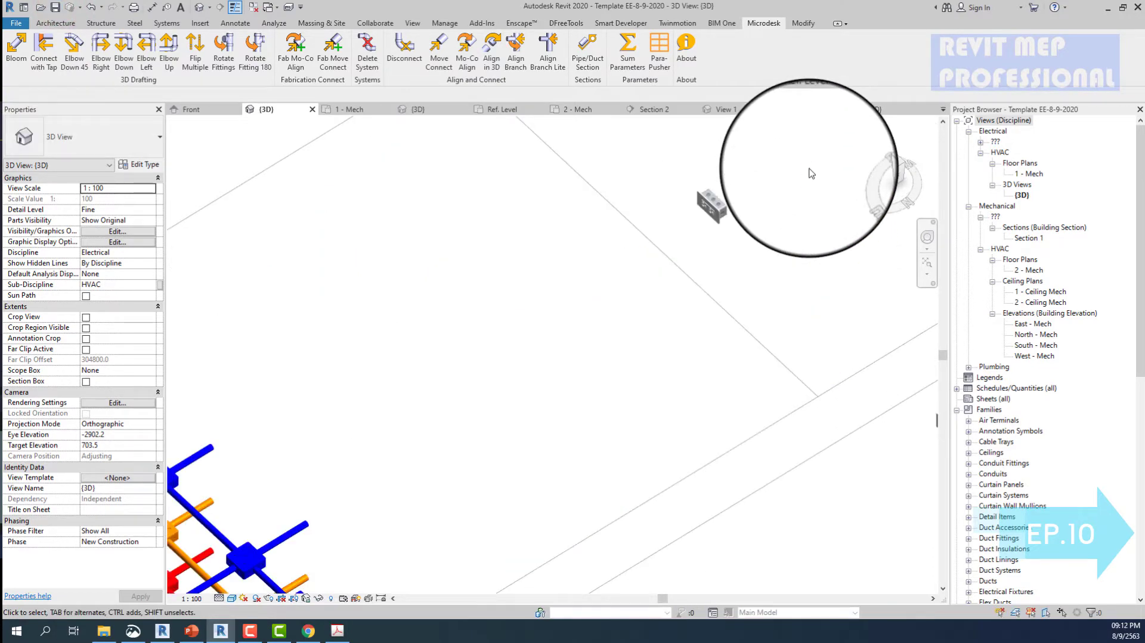
scroll(810, 172, "up", 5)
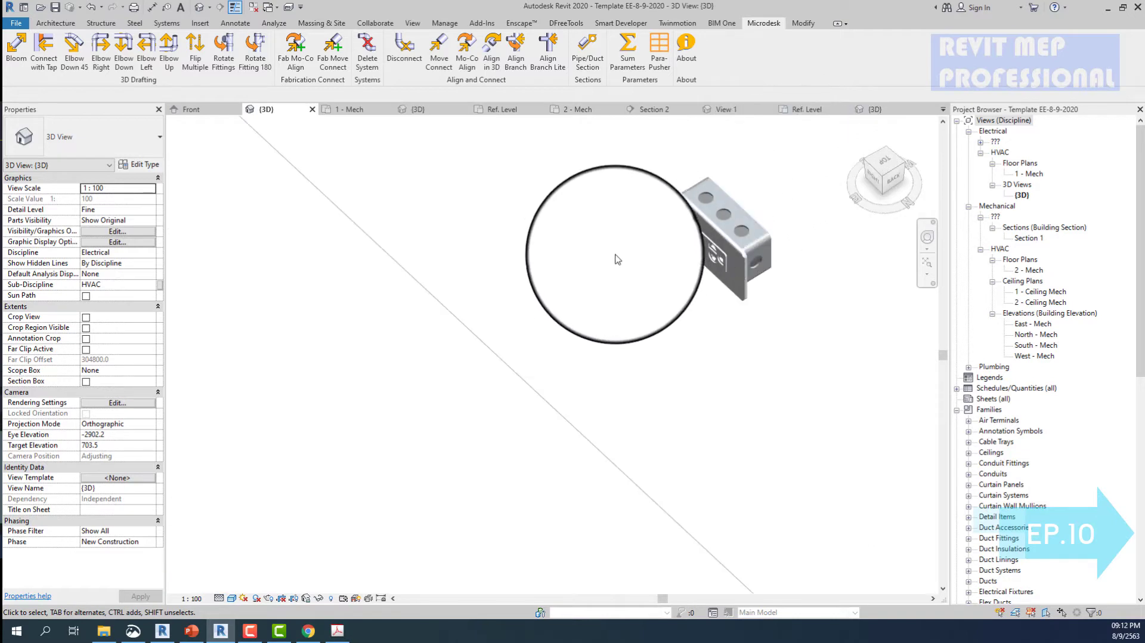
scroll(554, 303, "down", 3)
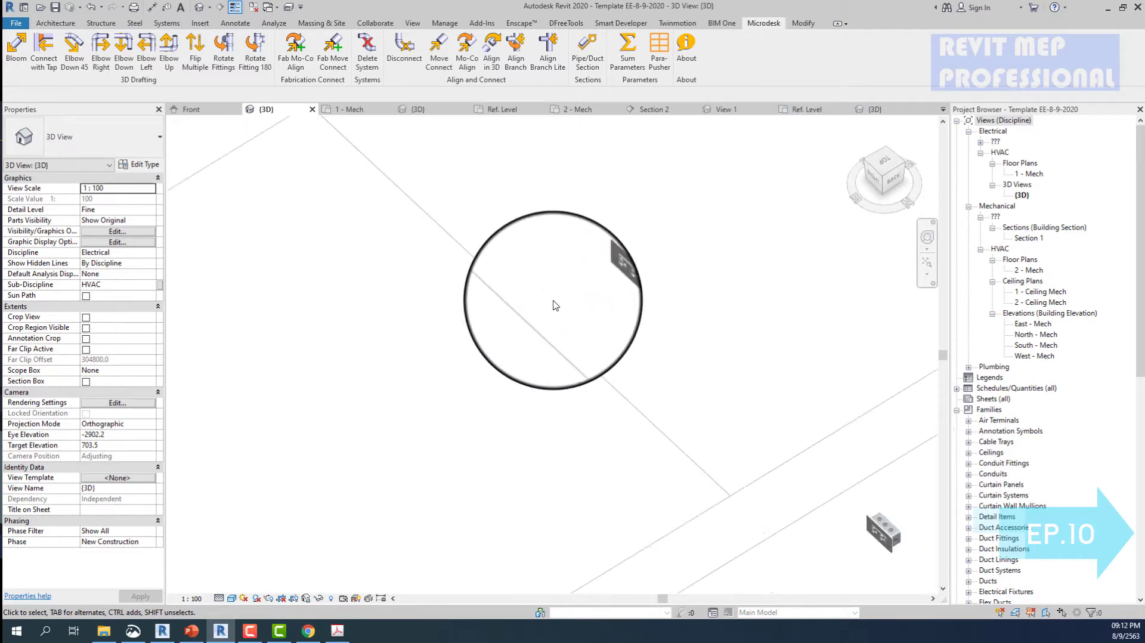
scroll(554, 305, "down", 3)
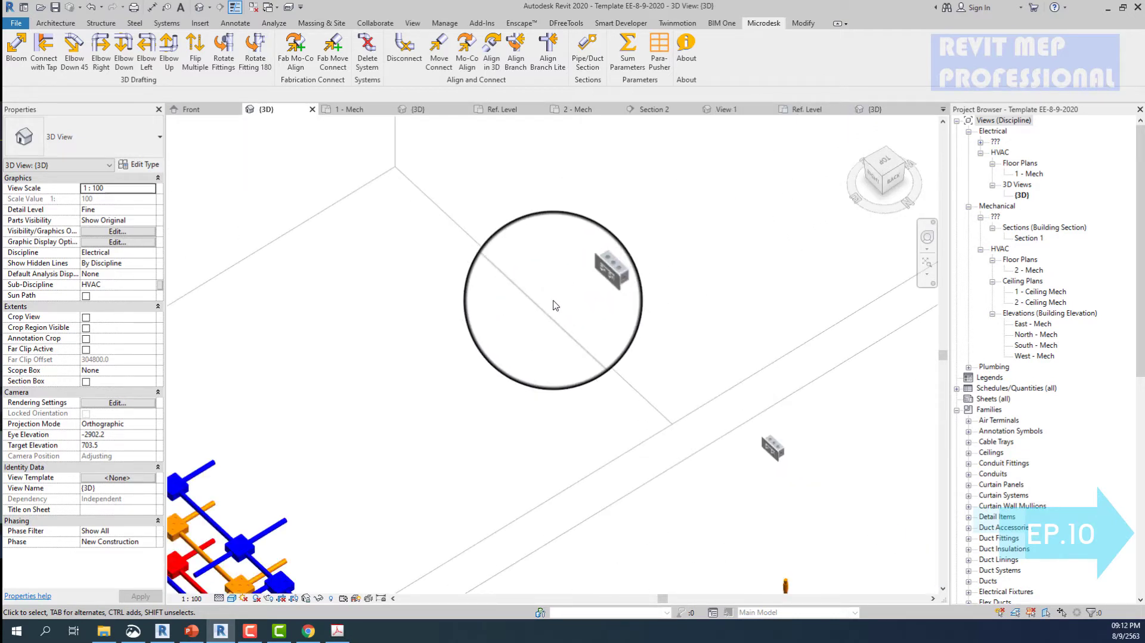
scroll(554, 304, "down", 3)
left_click_drag(550, 244, 712, 375)
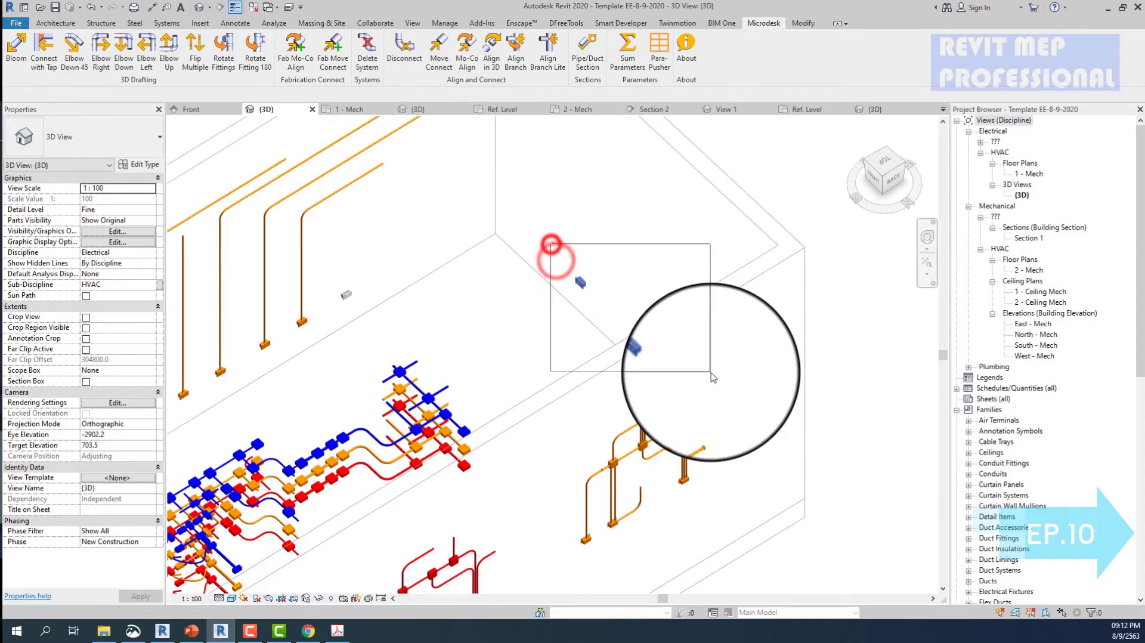
left_click(697, 355)
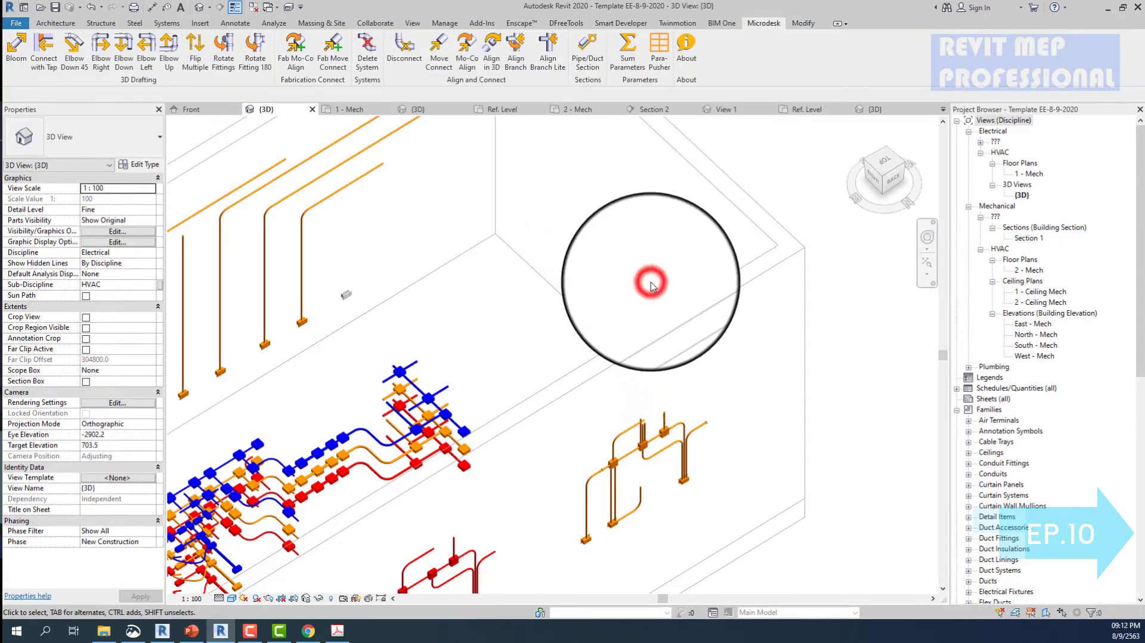
scroll(659, 291, "down", 3)
middle_click_drag(659, 290, 511, 153, "shift")
scroll(434, 327, "up", 3)
scroll(473, 388, "up", 2)
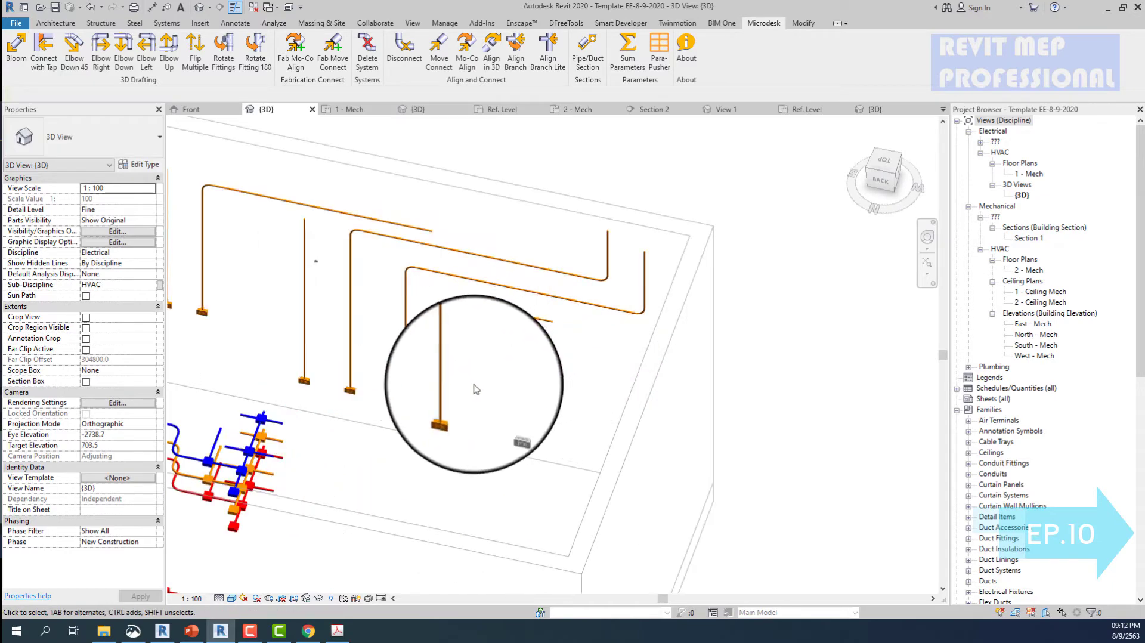
mouse_move(472, 384)
left_mouse_down()
mouse_move(598, 504)
mouse_move(582, 439)
left_mouse_up()
left_click(571, 388)
scroll(572, 397, "down", 3)
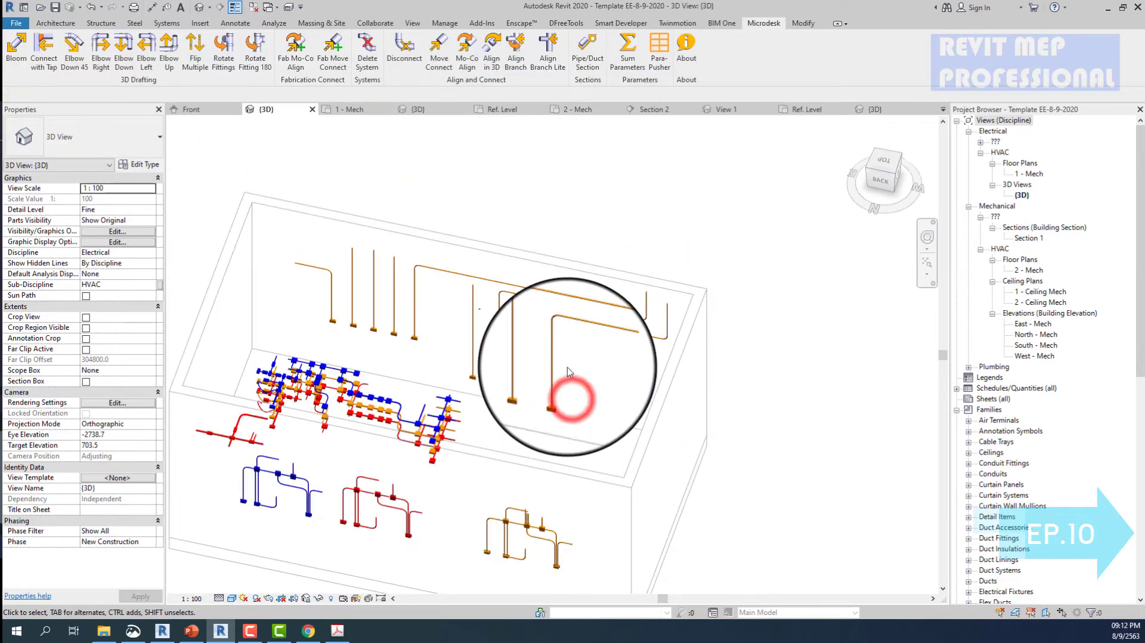
scroll(552, 275, "up", 5)
left_click_drag(550, 266, 592, 326)
scroll(670, 330, "up", 3)
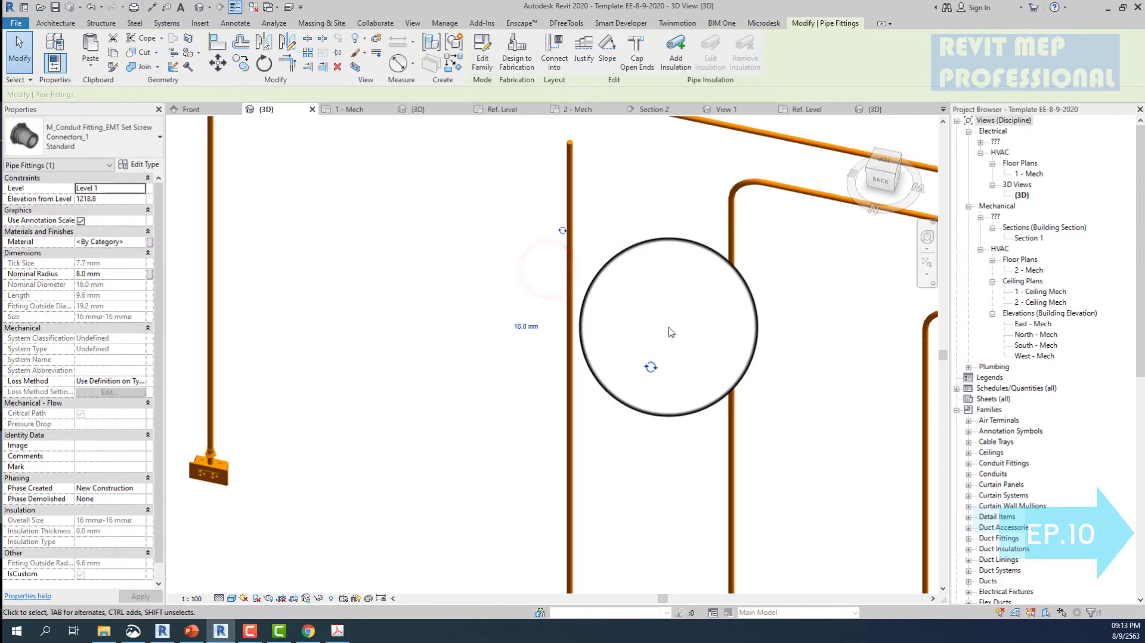
scroll(669, 332, "down", 2)
key("Escape")
scroll(669, 332, "down", 2)
scroll(460, 328, "up", 3)
scroll(360, 286, "up", 3)
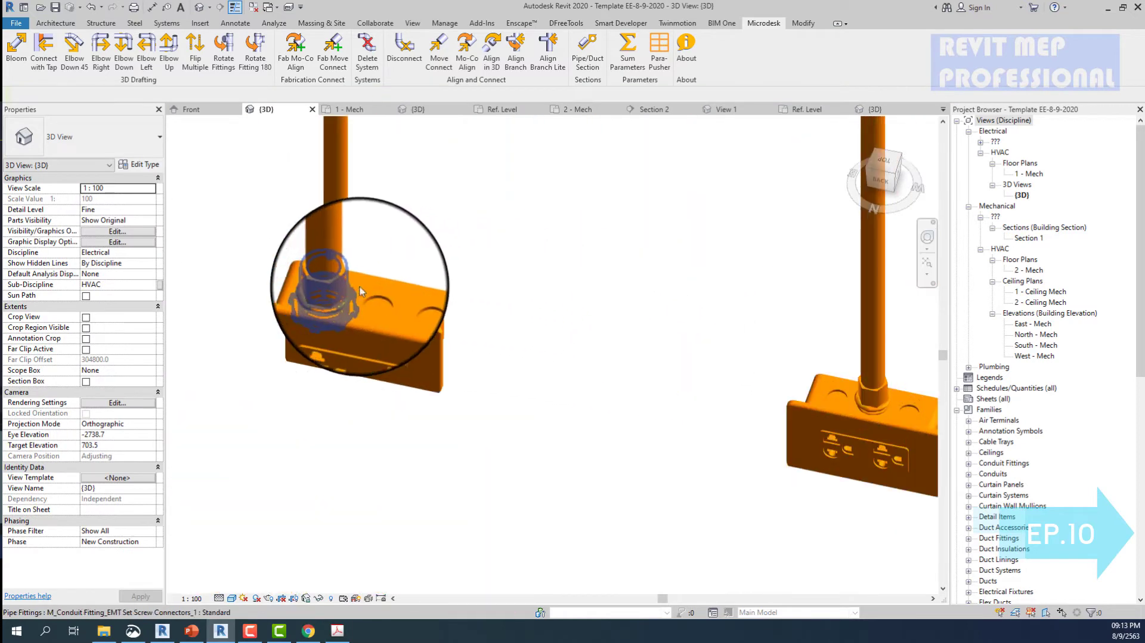
left_click(358, 290)
left_click(121, 134)
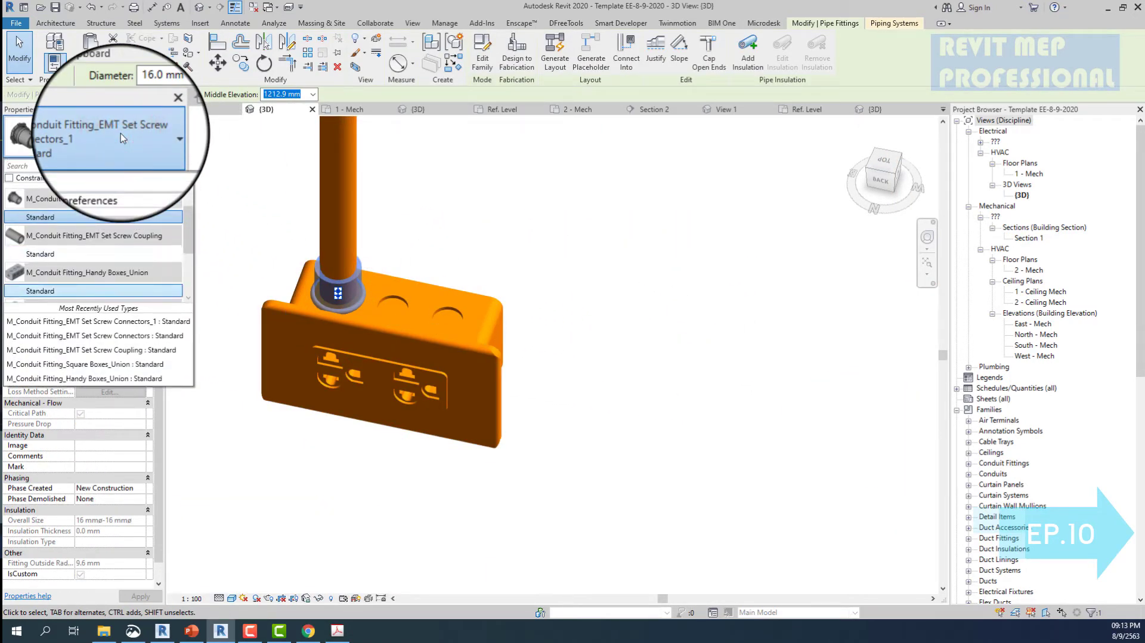
scroll(326, 273, "down", 1)
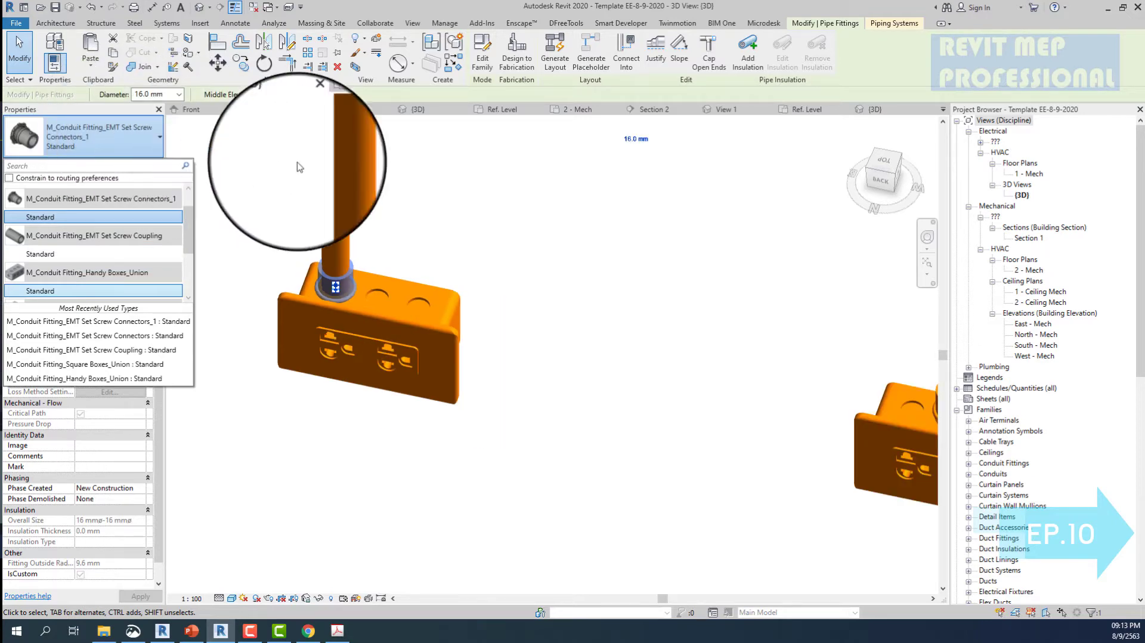
left_click(590, 212)
scroll(590, 212, "down", 3)
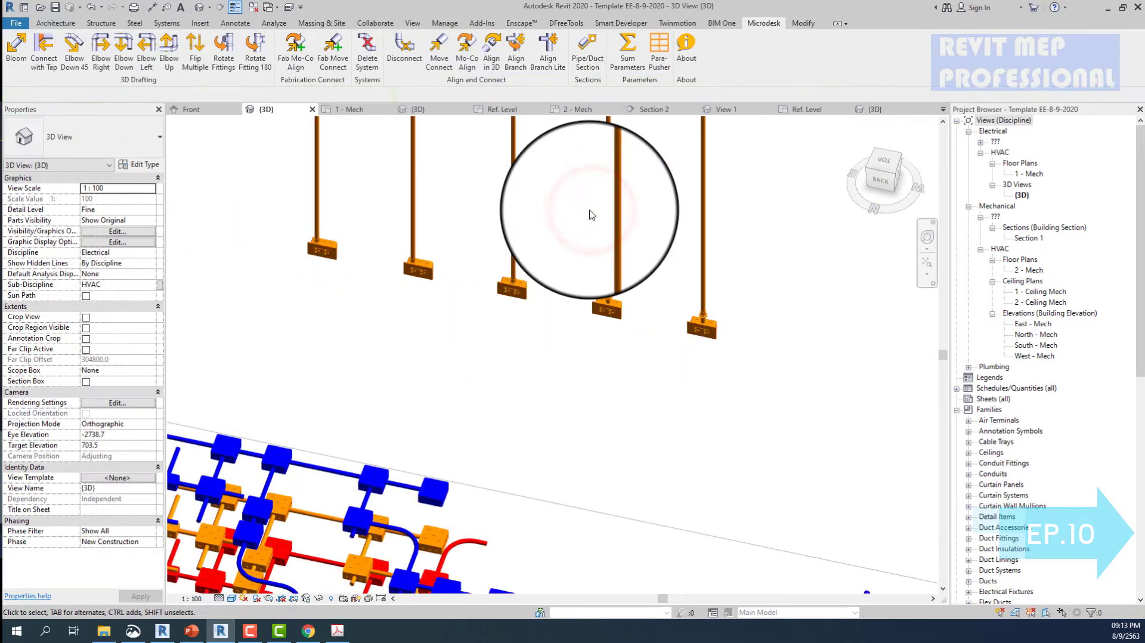
scroll(590, 213, "up", 2)
scroll(590, 214, "up", 1)
scroll(590, 213, "up", 2)
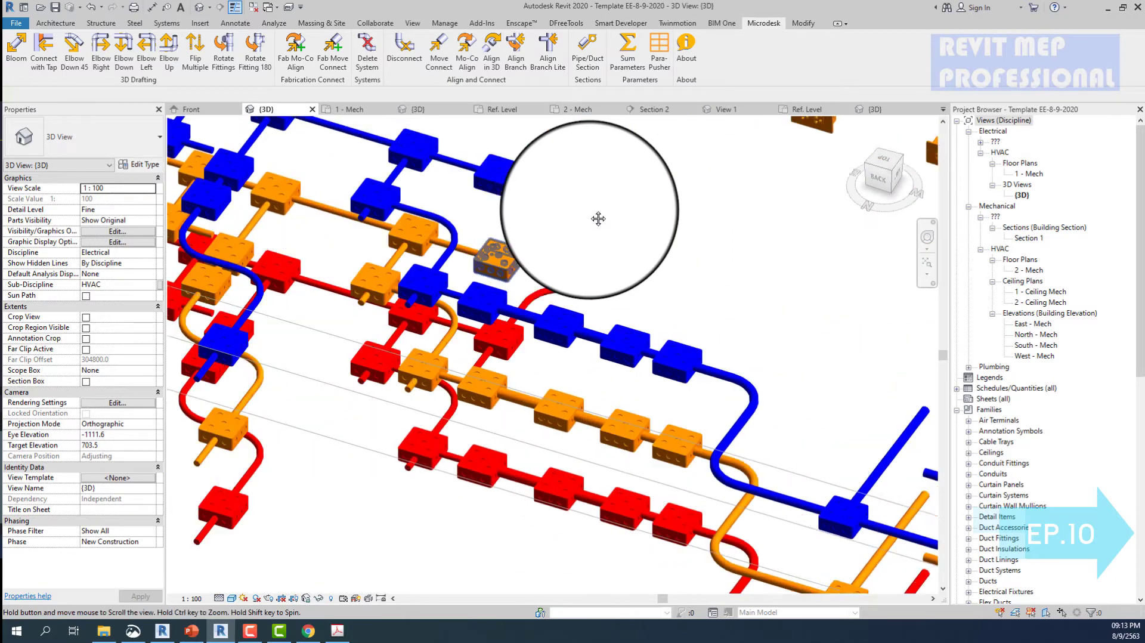
scroll(590, 213, "up", 2)
scroll(590, 215, "down", 3)
scroll(590, 214, "down", 2)
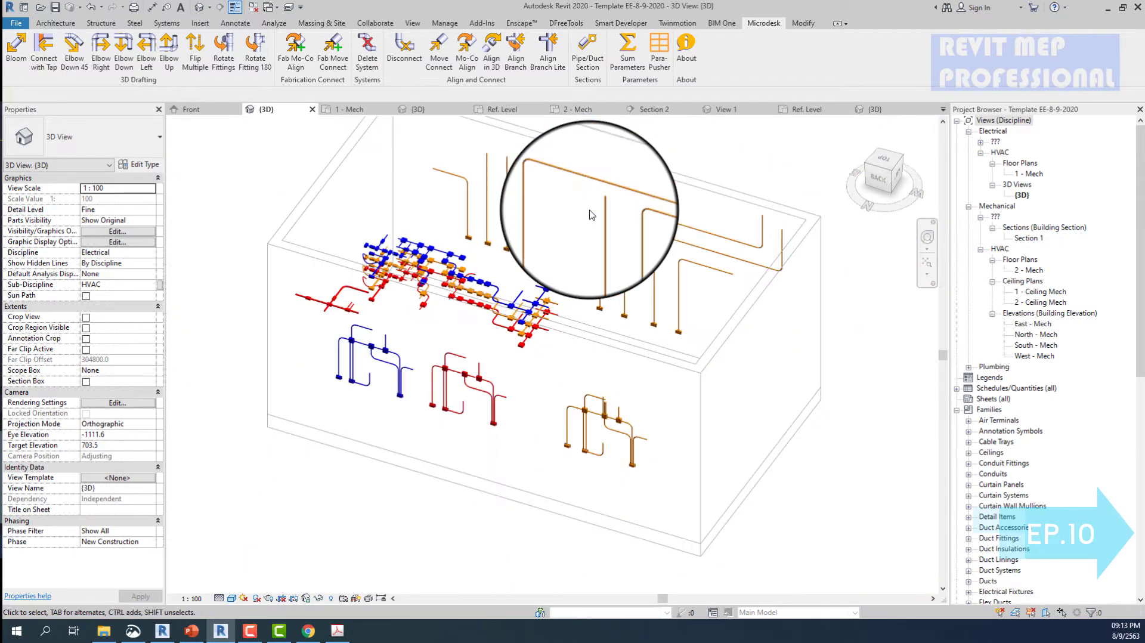
mouse_move(590, 214)
middle_mouse_down("shift")
mouse_move(562, 205)
mouse_move(592, 316)
middle_mouse_up("shift")
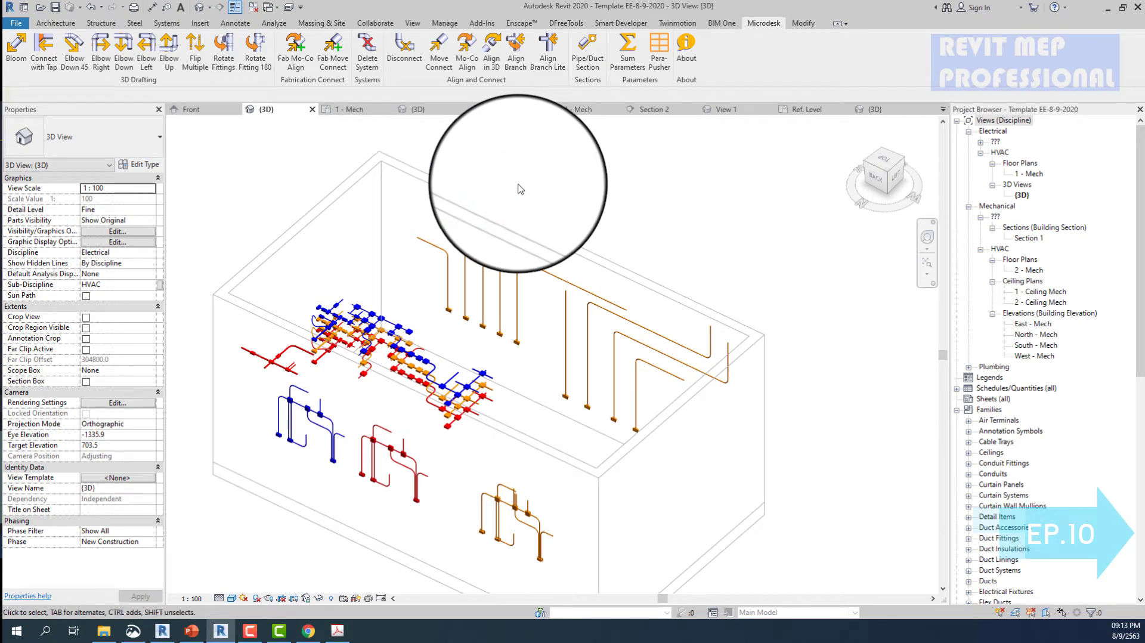
left_click(740, 240)
scroll(665, 368, "up", 3)
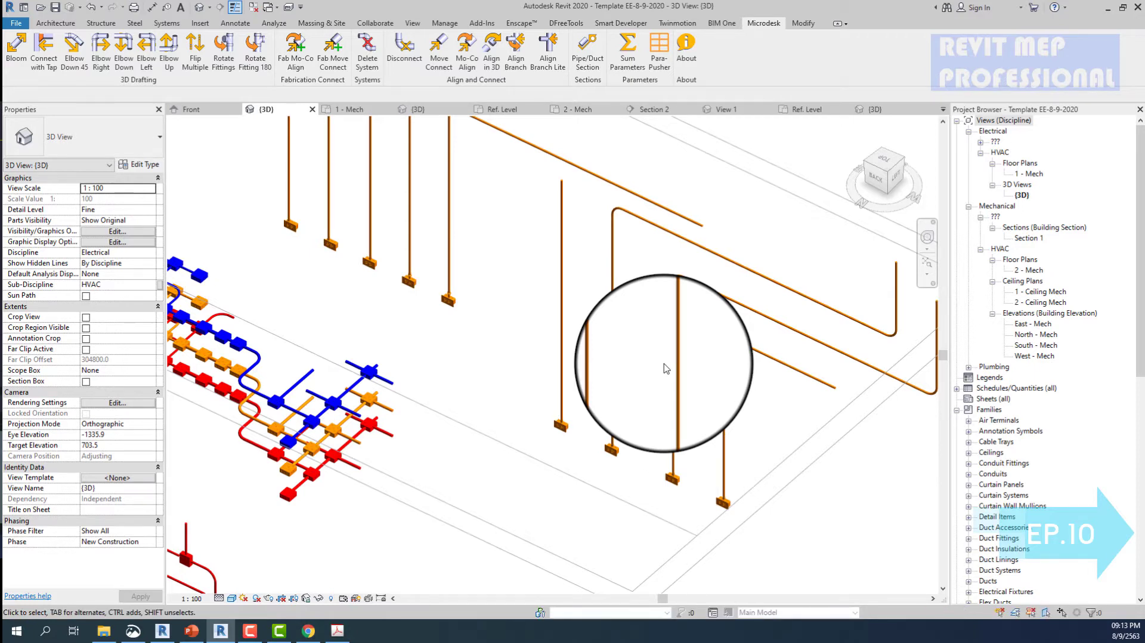
left_click(450, 301)
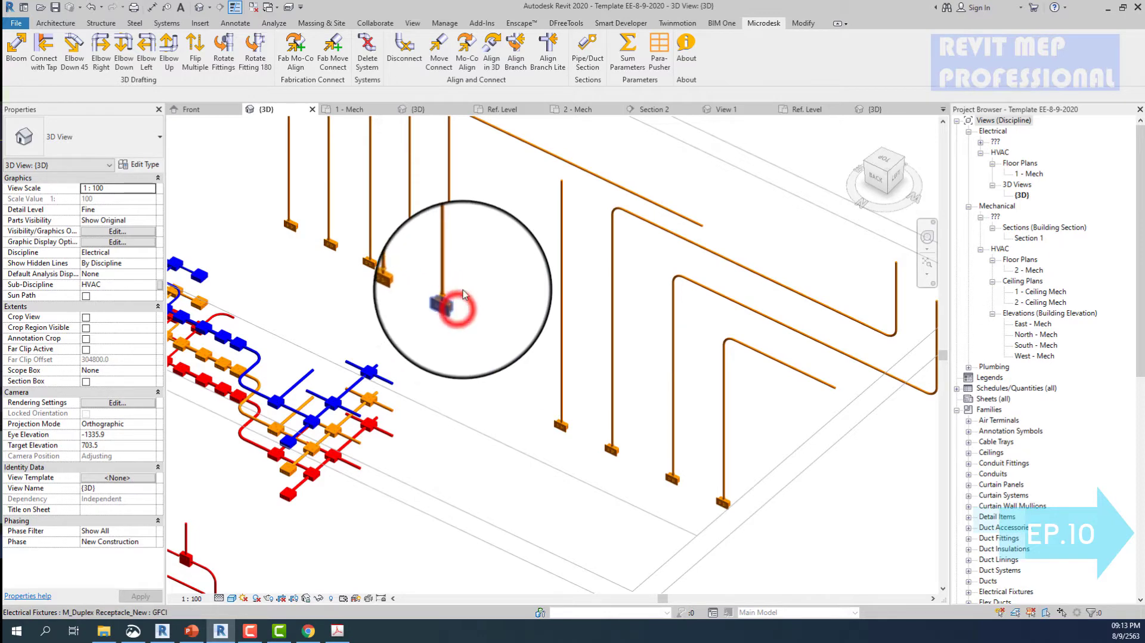
scroll(453, 304, "up", 3)
left_click(561, 331)
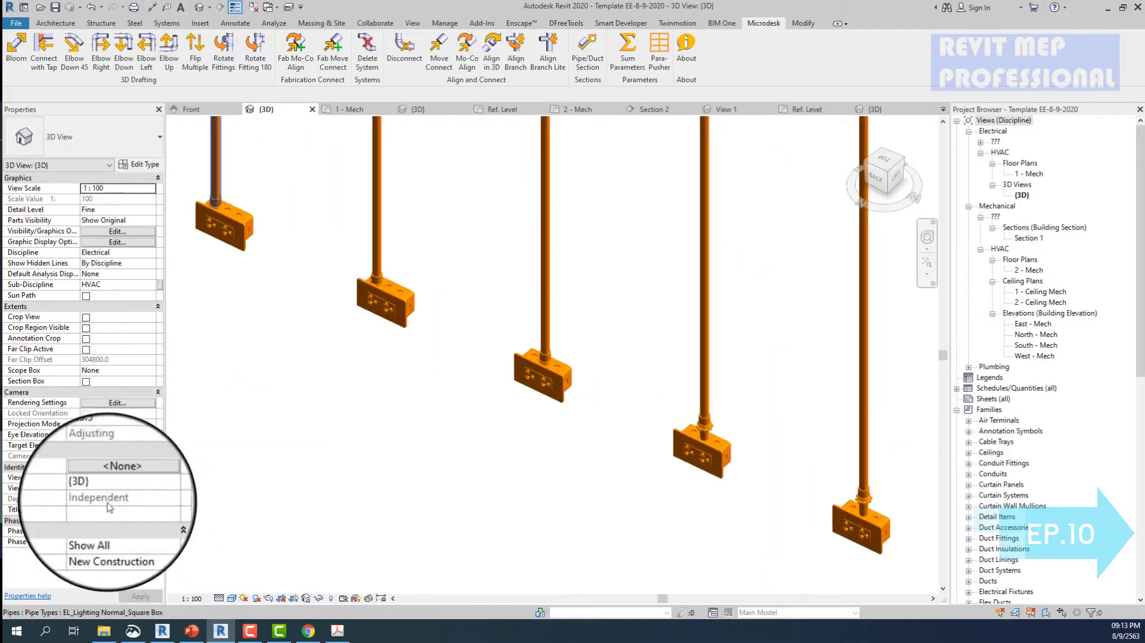
left_click(494, 343)
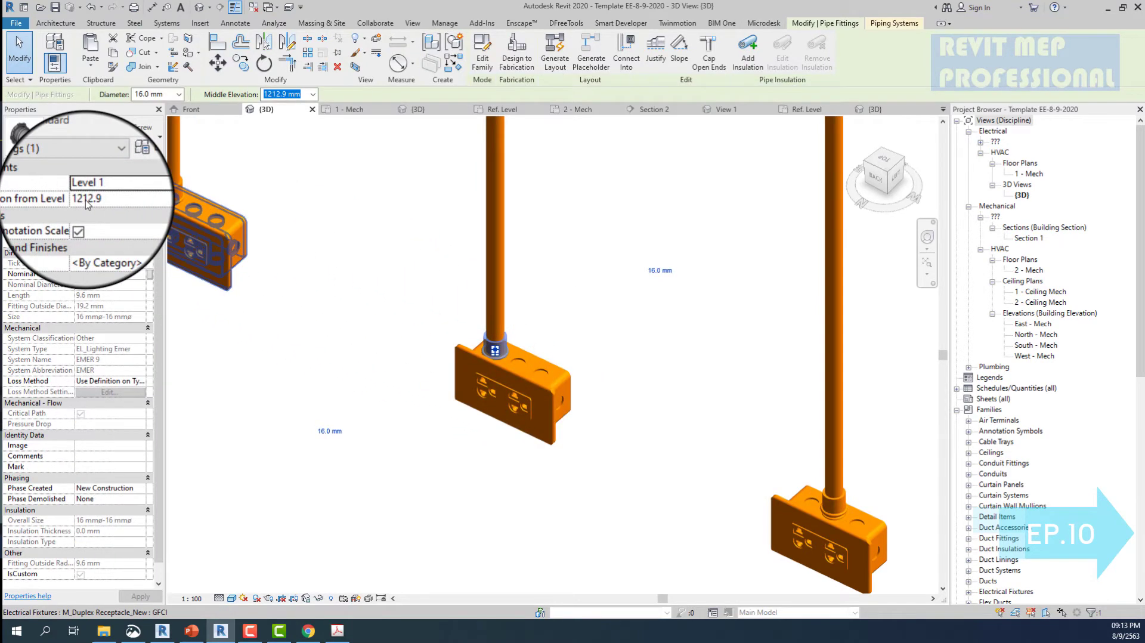
left_click(626, 256)
scroll(632, 262, "down", 5)
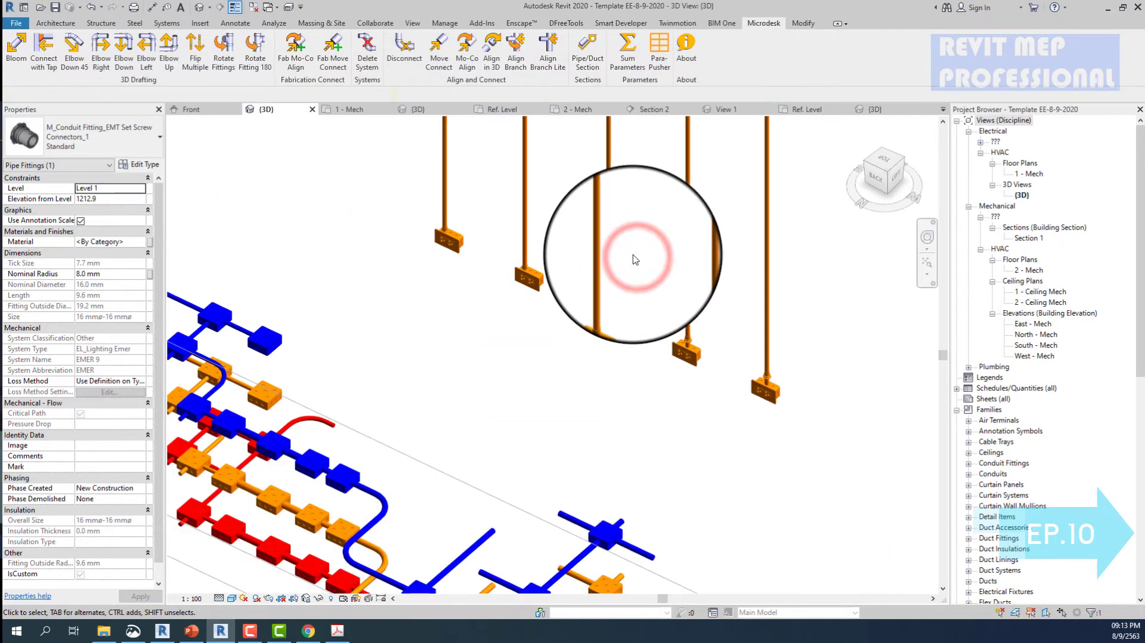
- Set the fittings on the third, fourth and fifth conduits to 1212.0, deleting too-short elements
left_click(707, 352)
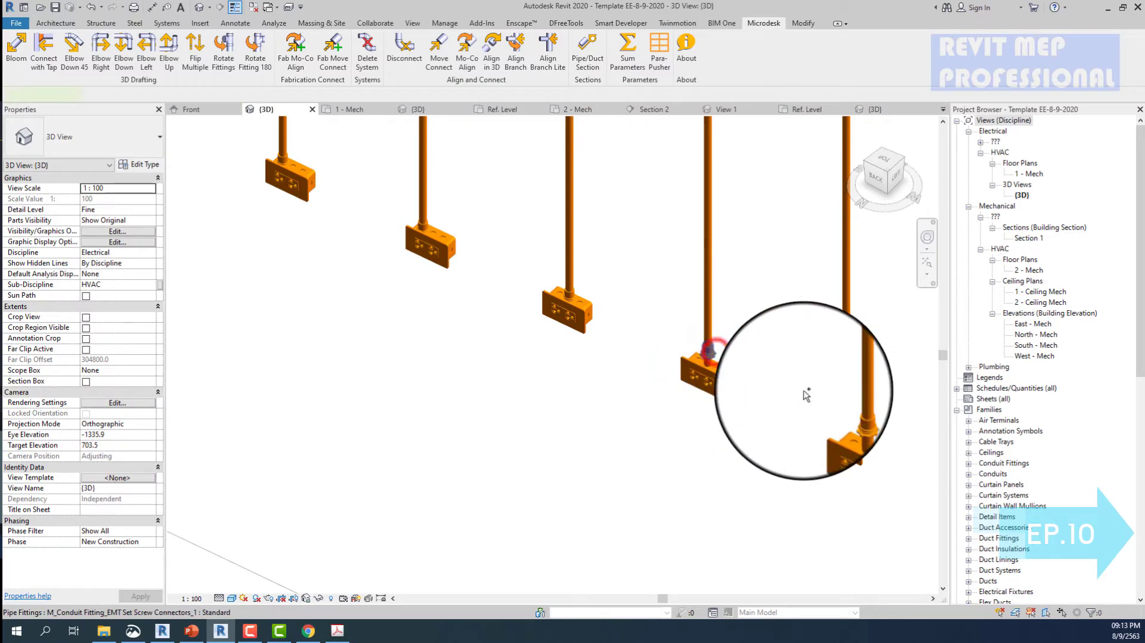
left_click(844, 412, "ctrl")
left_click(569, 294, "ctrl")
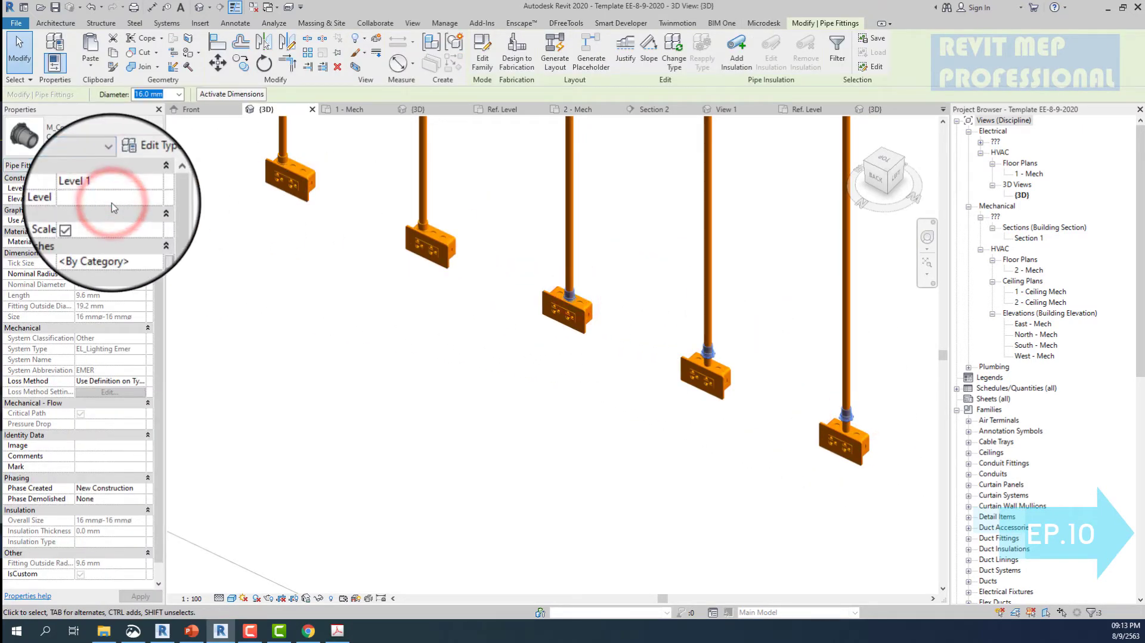
type("1212")
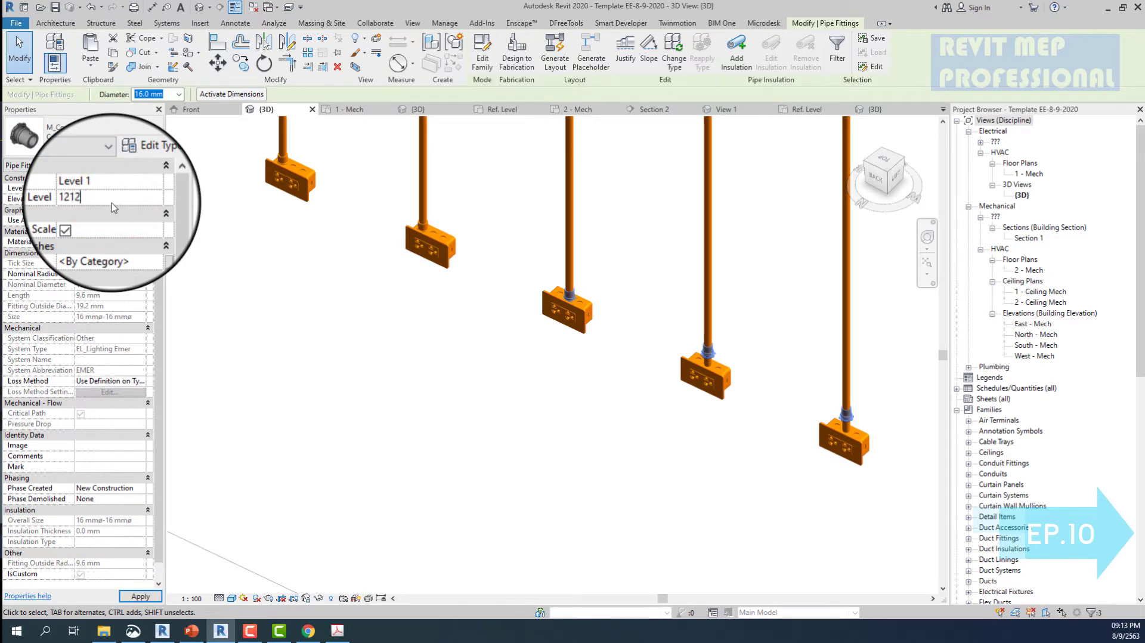
key("Return")
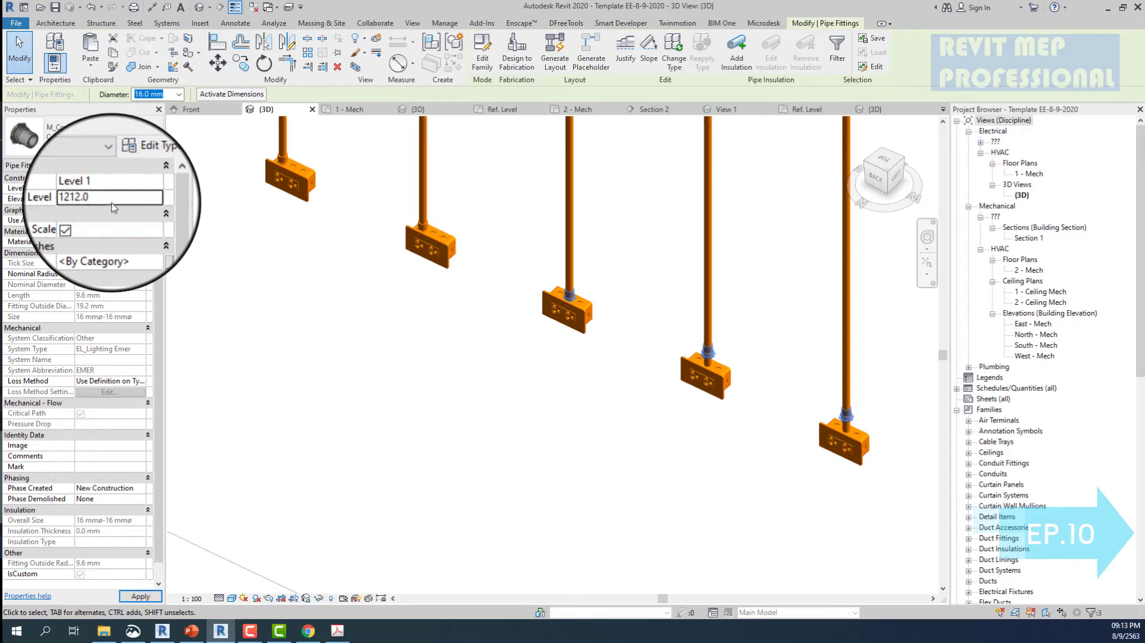
left_click(498, 356)
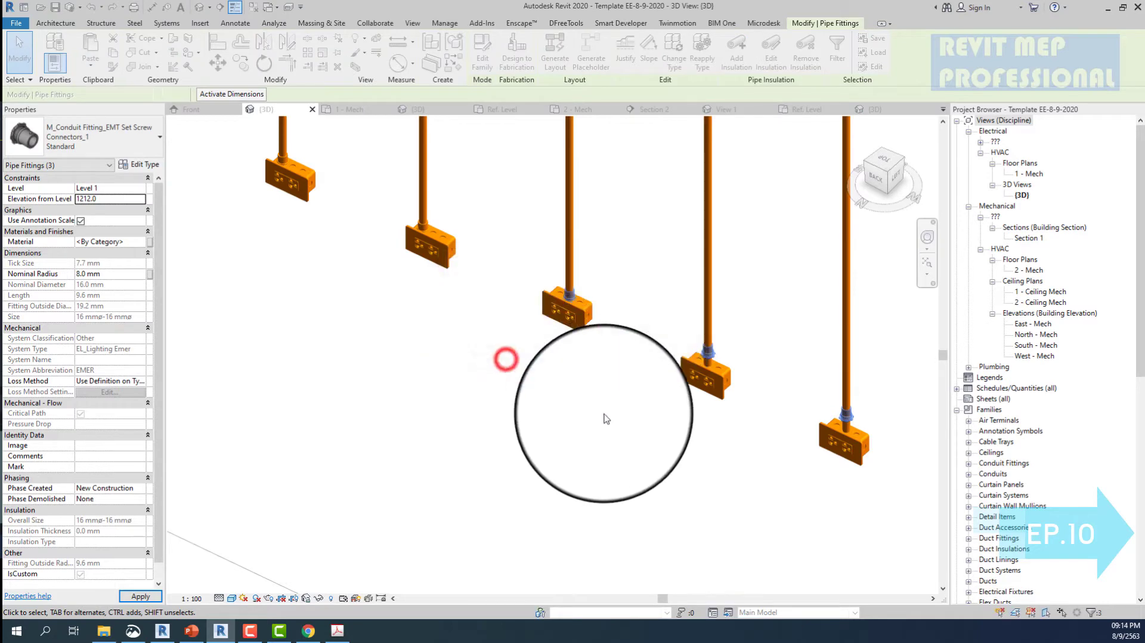
left_click(609, 418)
- Zoom to one outlet box's fitting and orbit between front and angled views to inspect it
scroll(689, 320, "down", 4)
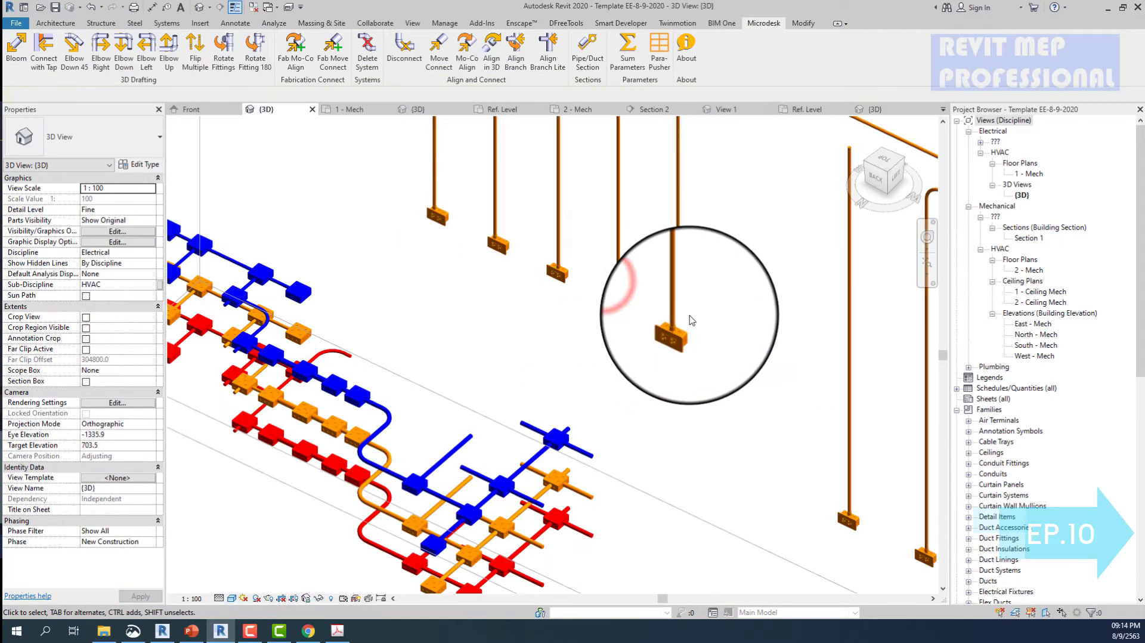
scroll(685, 319, "up", 5)
scroll(686, 319, "up", 3)
scroll(691, 320, "up", 2)
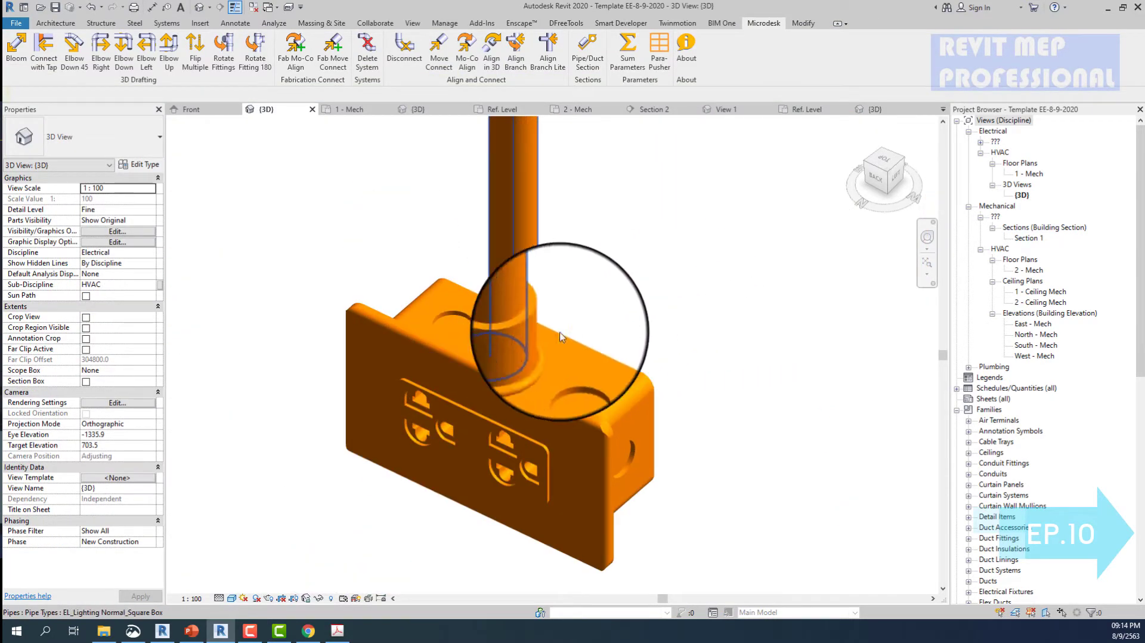
left_click(539, 332)
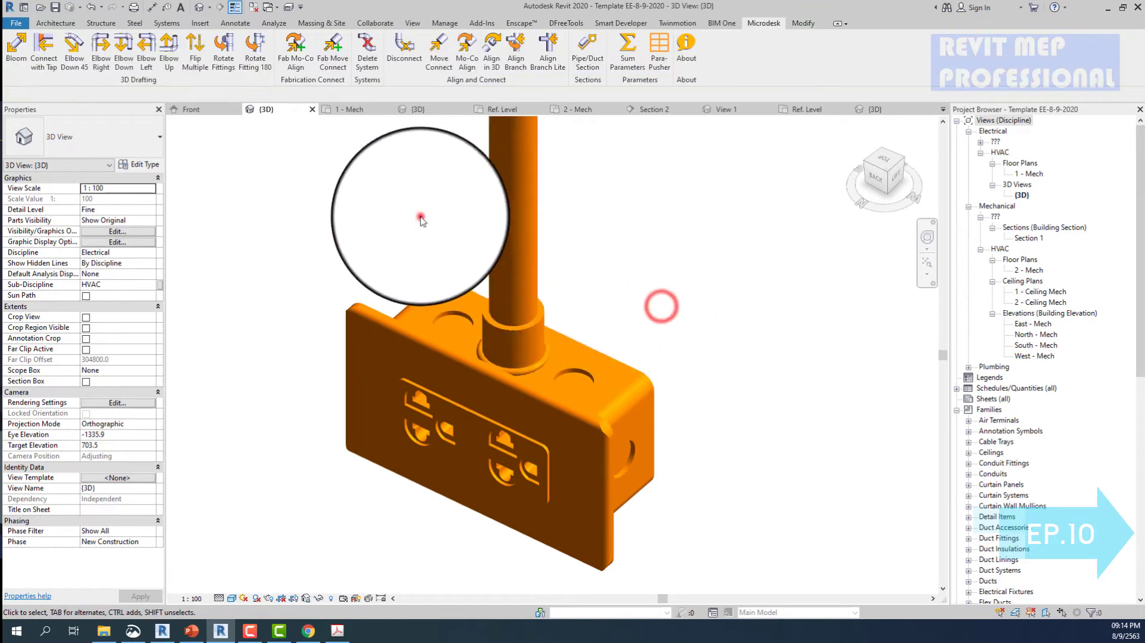
middle_click_drag(638, 402, 628, 218, "shift")
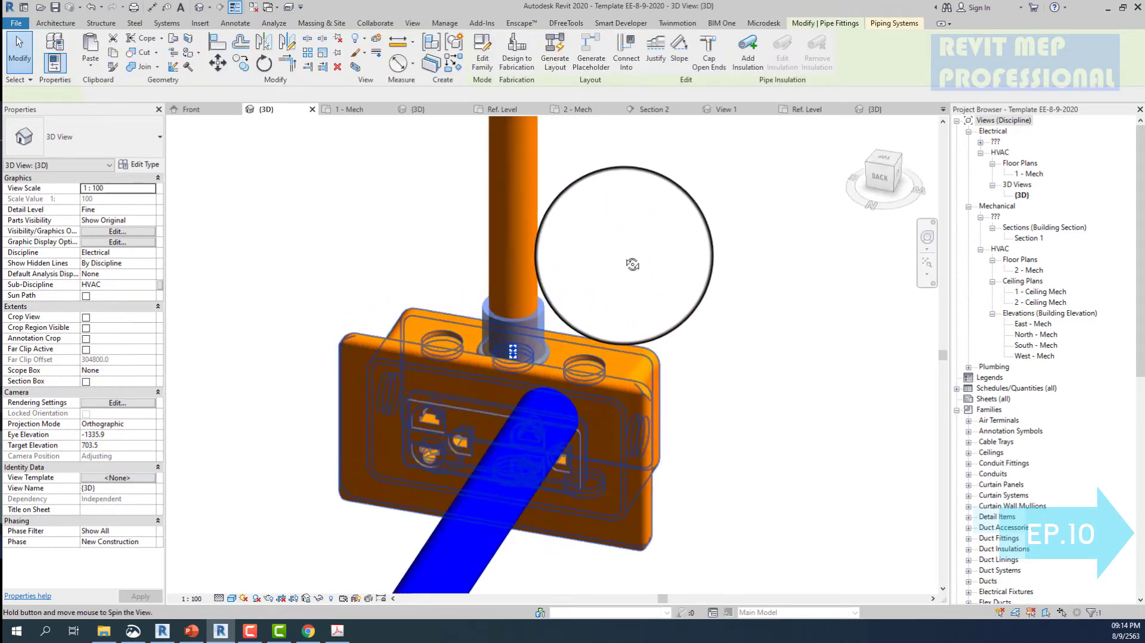
scroll(626, 218, "up", 1)
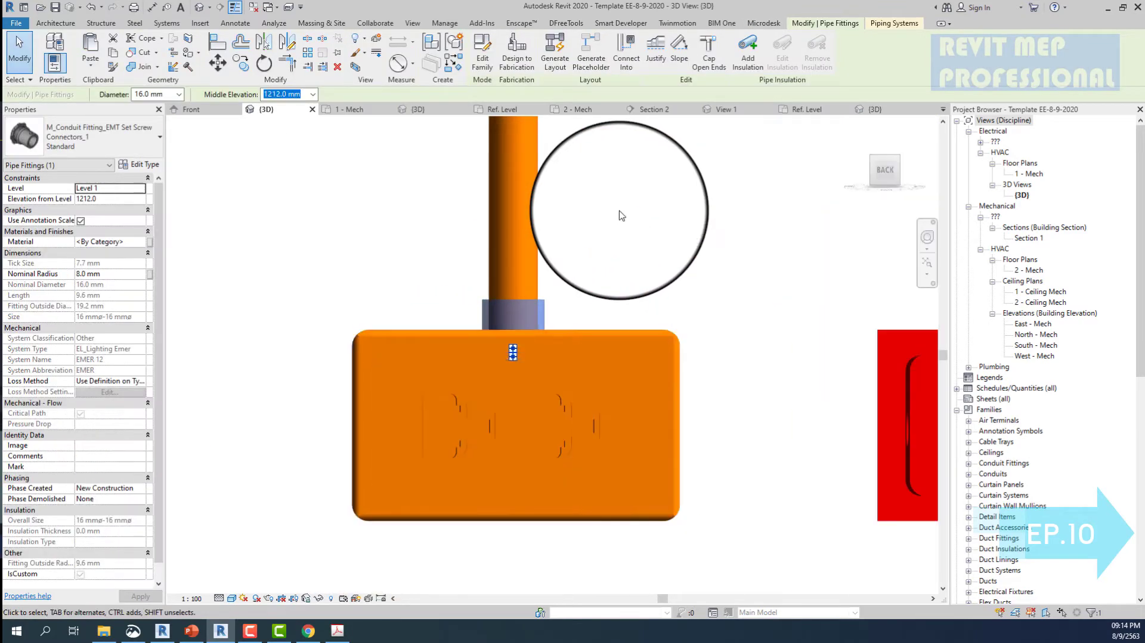
scroll(621, 216, "up", 2)
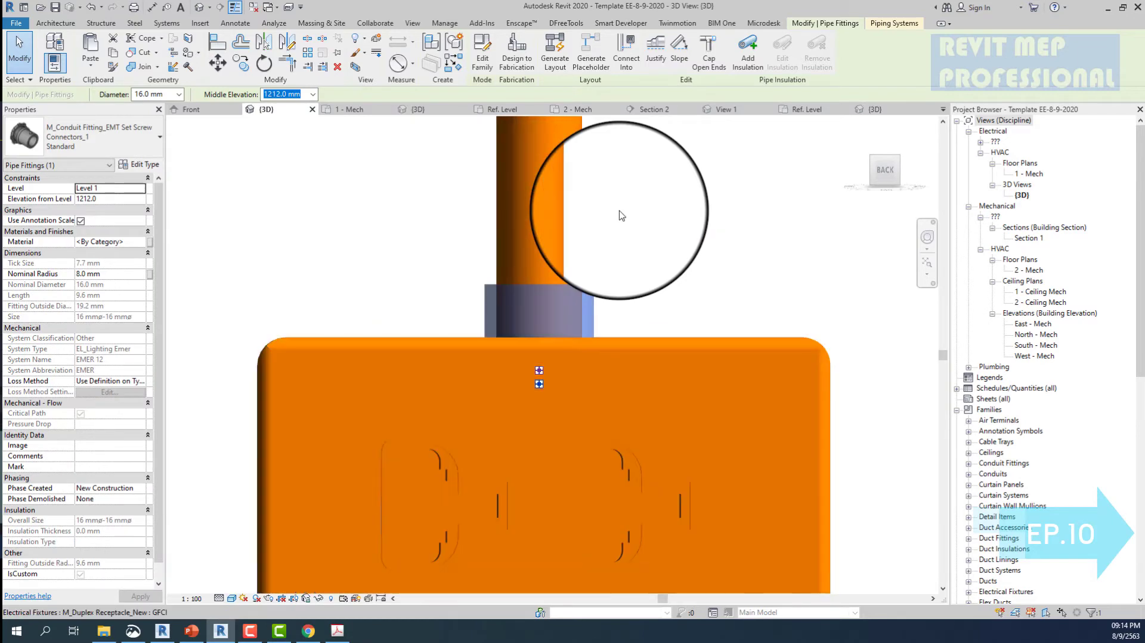
mouse_move(620, 215)
middle_mouse_down("shift")
mouse_move(697, 294)
mouse_move(599, 310)
middle_mouse_up("shift")
left_click(599, 313)
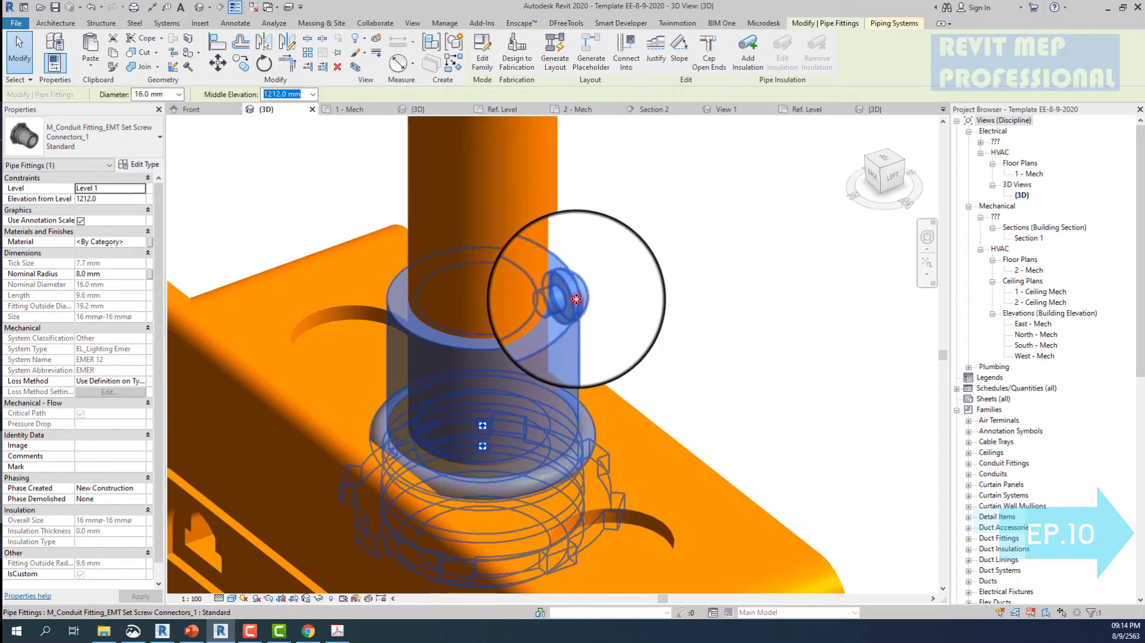
- Open the EMT Set Screw Connectors family from the placed fitting
double_click(567, 291)
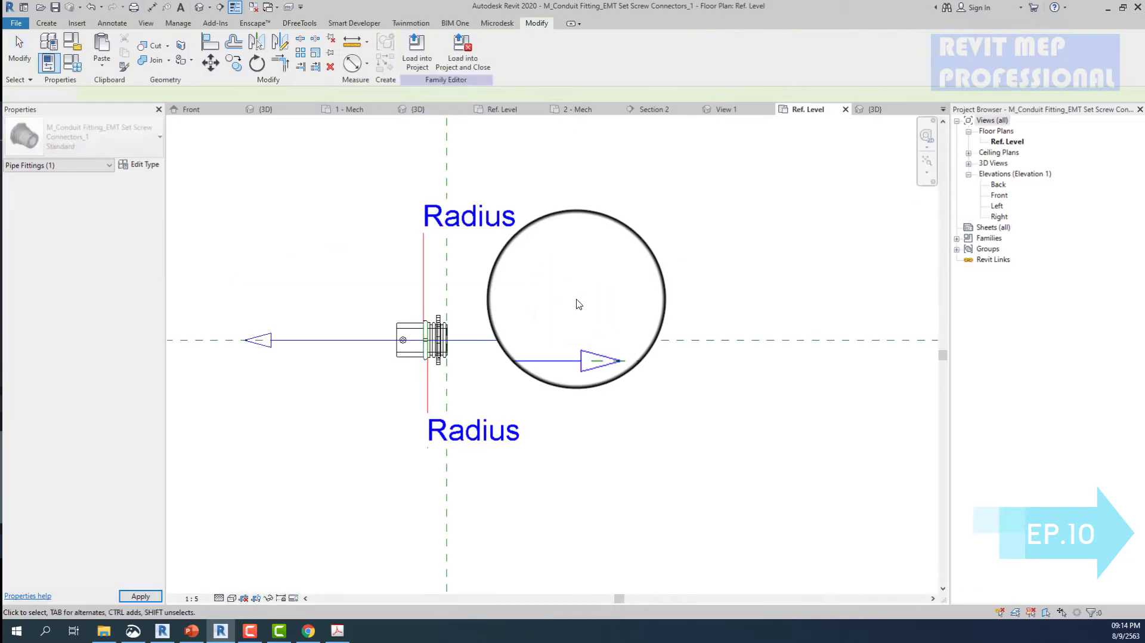
left_click(576, 304)
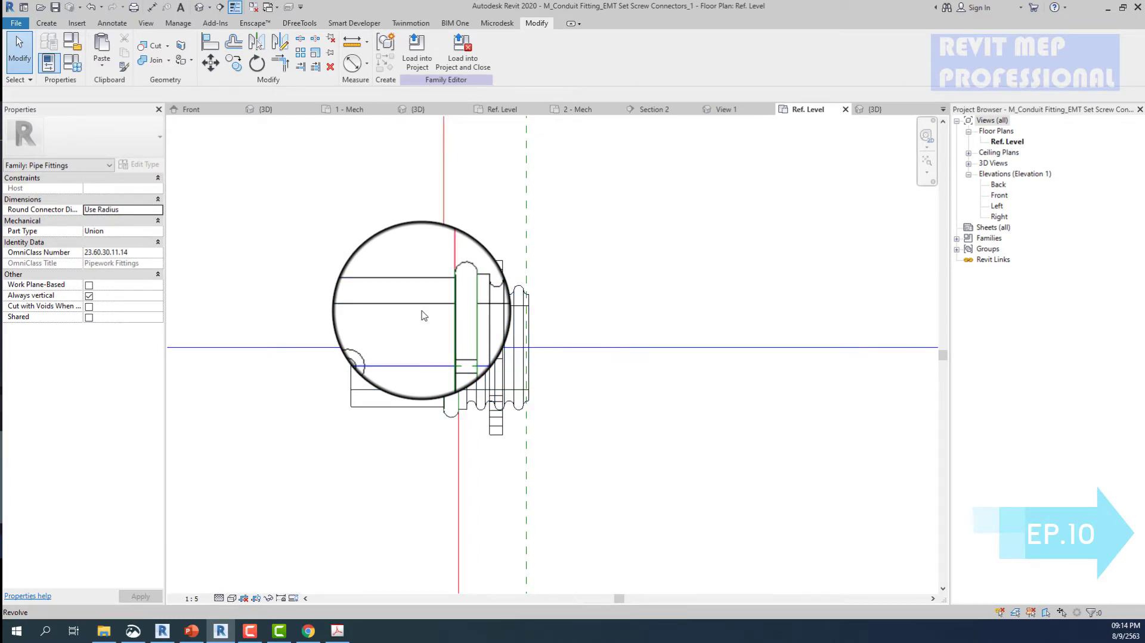
scroll(423, 316, "down", 3)
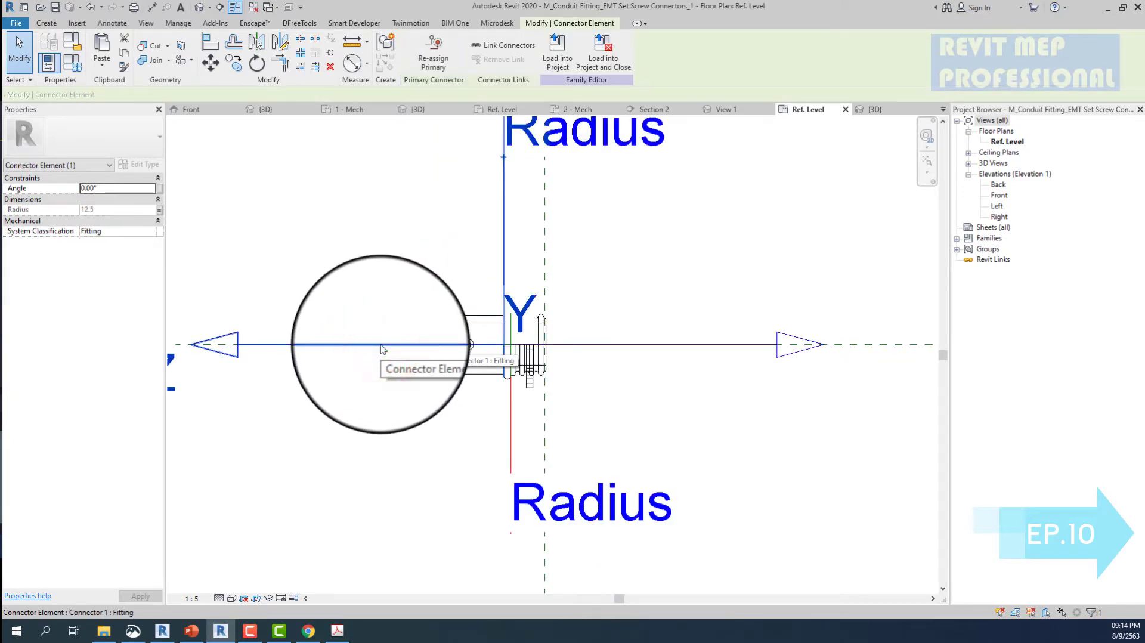
scroll(461, 325, "up", 2)
- Enter the revolve's profile sketch, select its small-rectangle lines, and finish the sketch
left_click(484, 322)
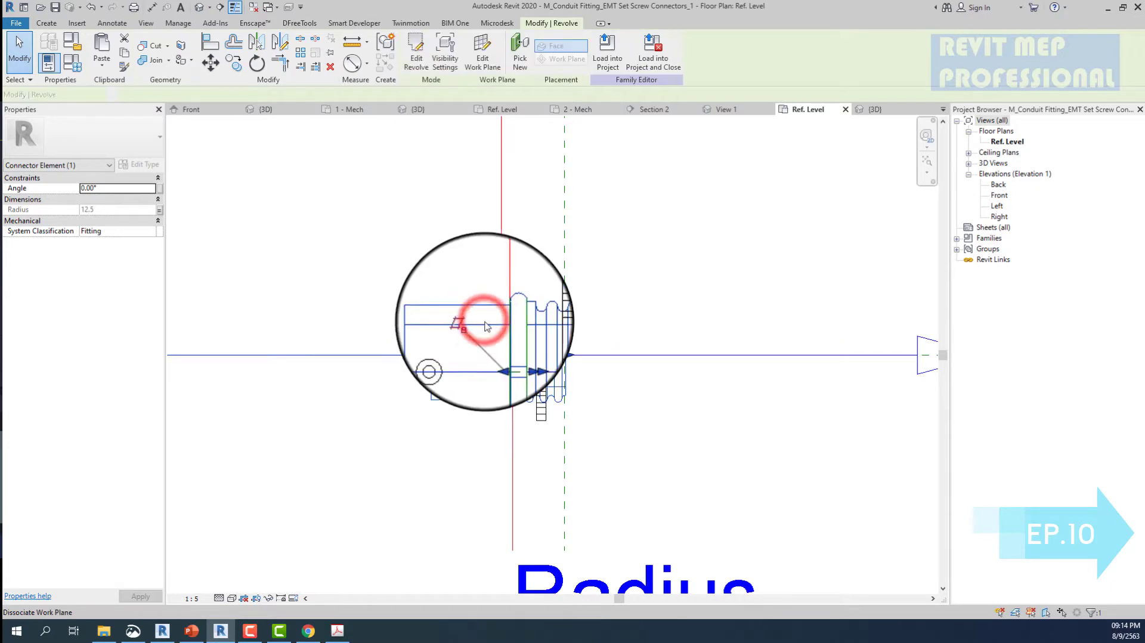
double_click(486, 324)
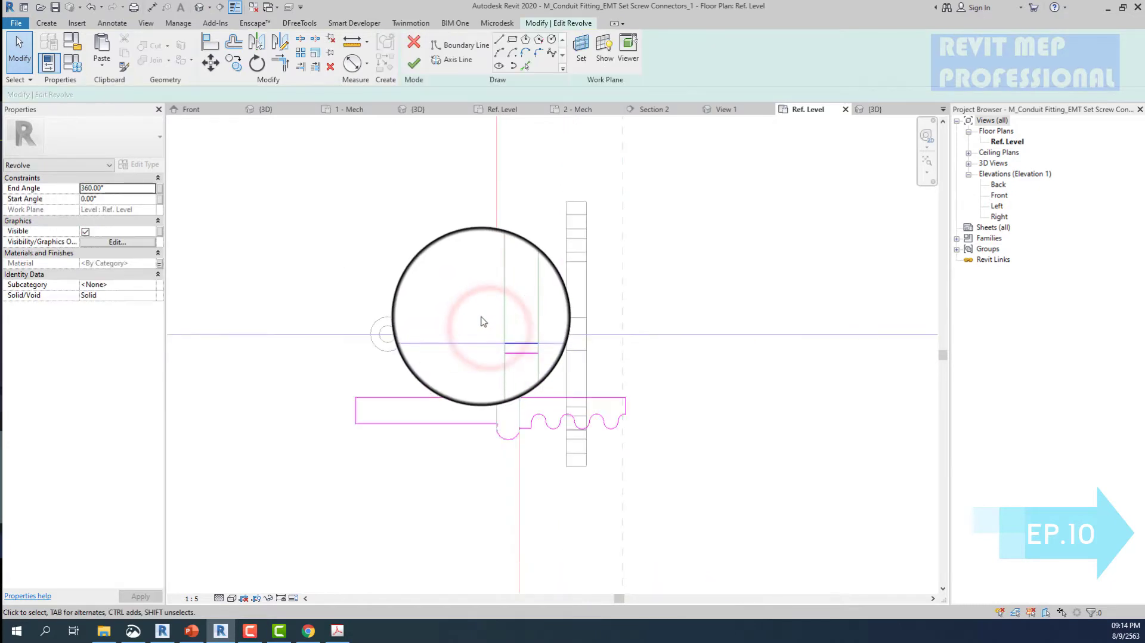
left_click_drag(525, 366, 435, 366)
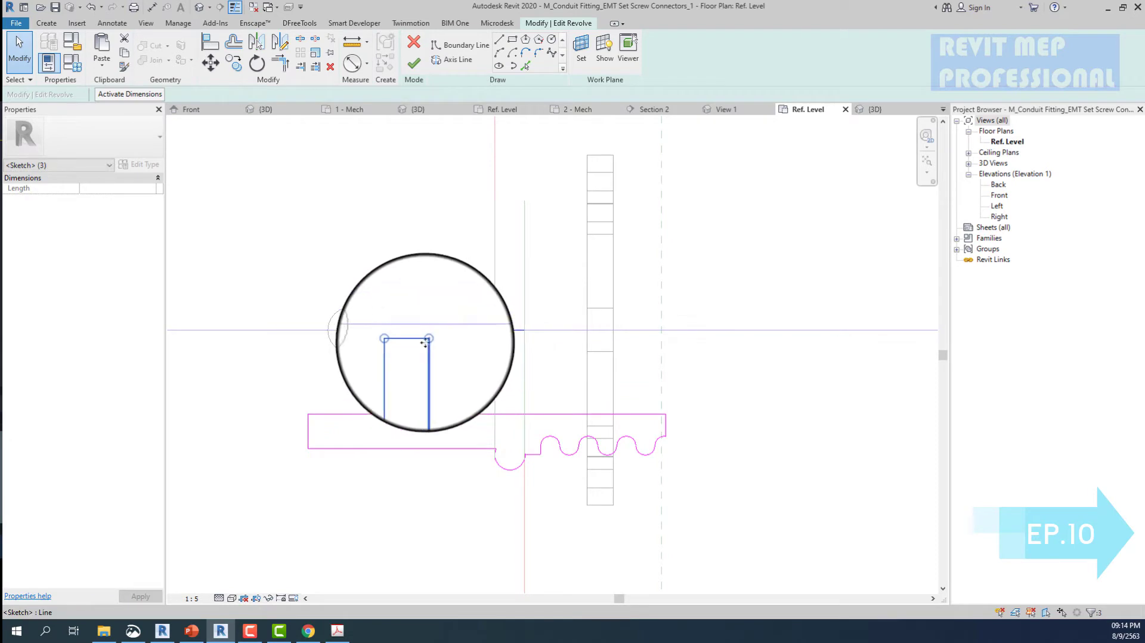
left_click(411, 348)
scroll(414, 358, "up", 2)
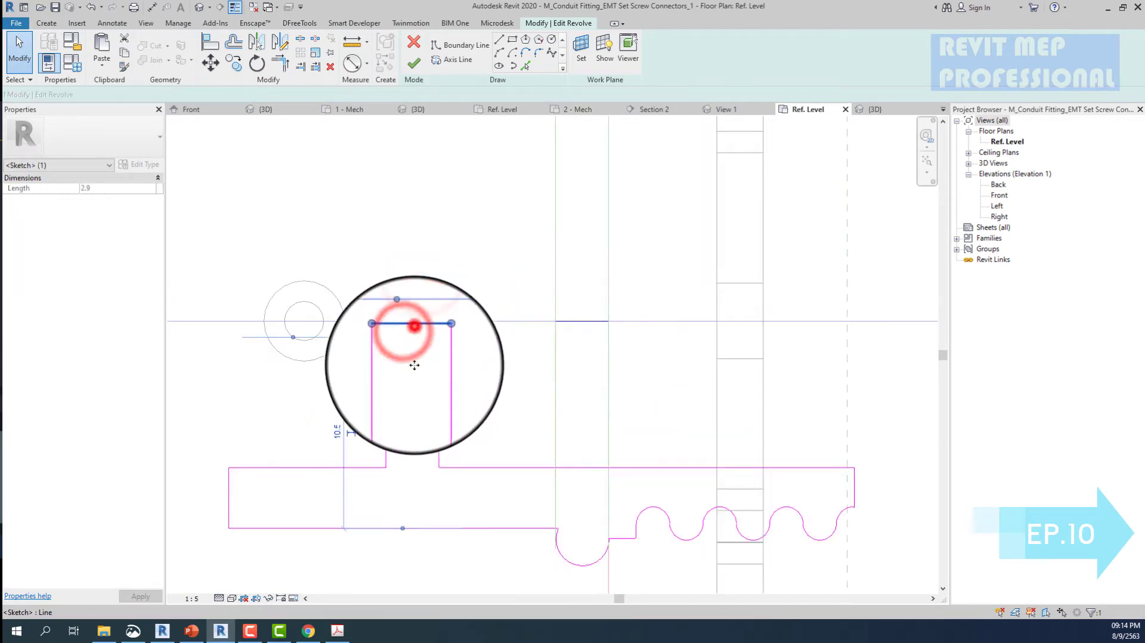
left_click(414, 62)
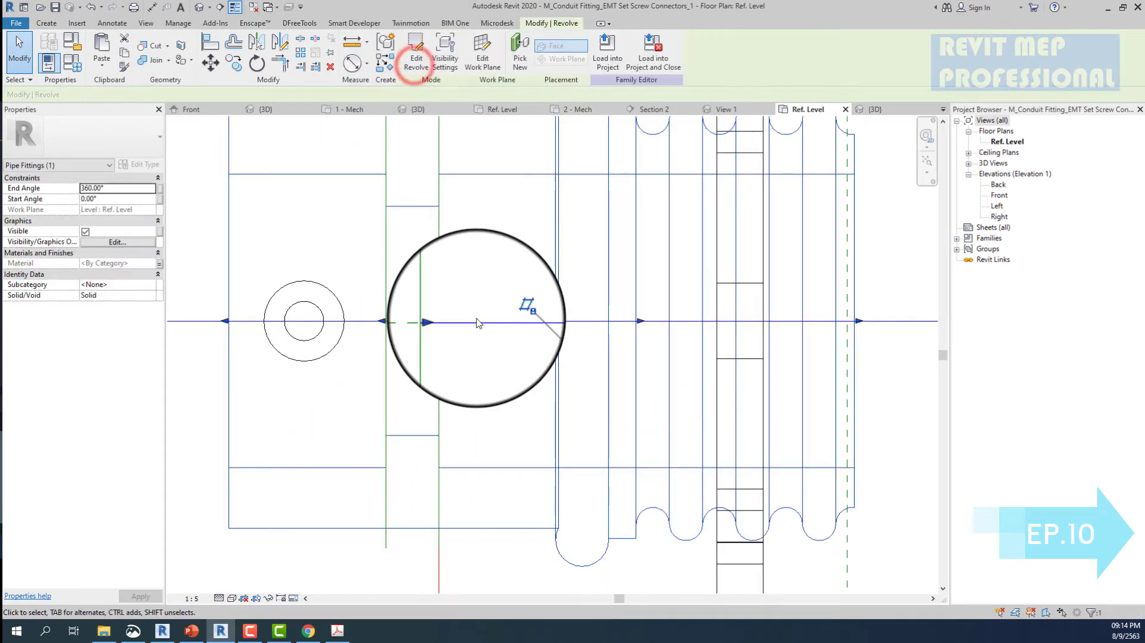
scroll(477, 322, "down", 2)
scroll(477, 323, "up", 2)
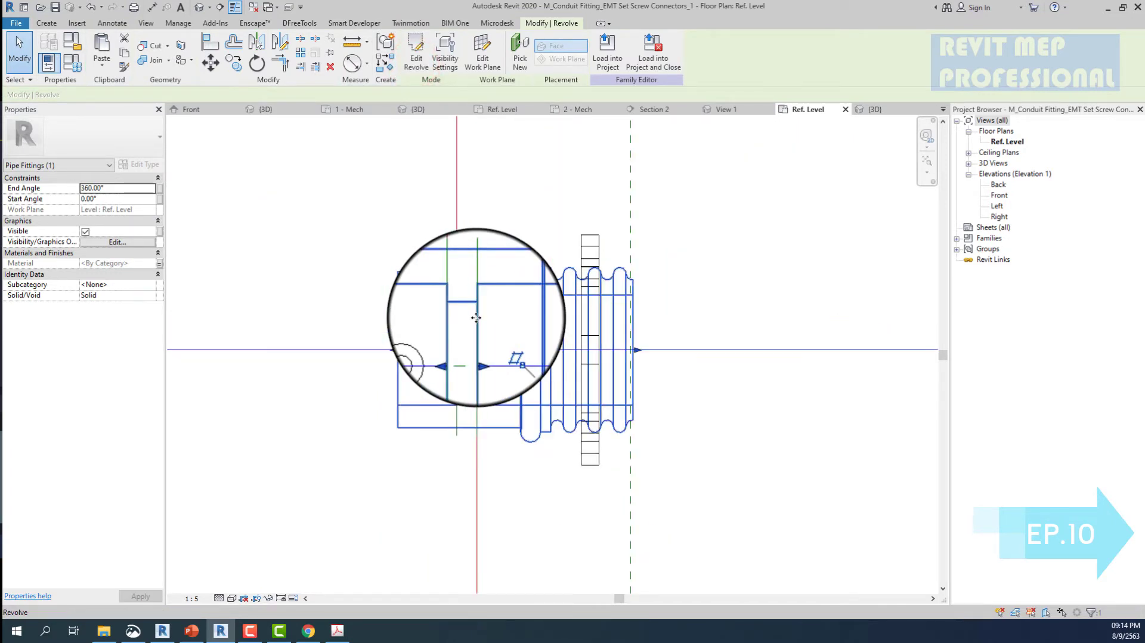
- Shift three profile lines and one vertical line left to form a stepped notch, then finish the revolve
double_click(470, 307)
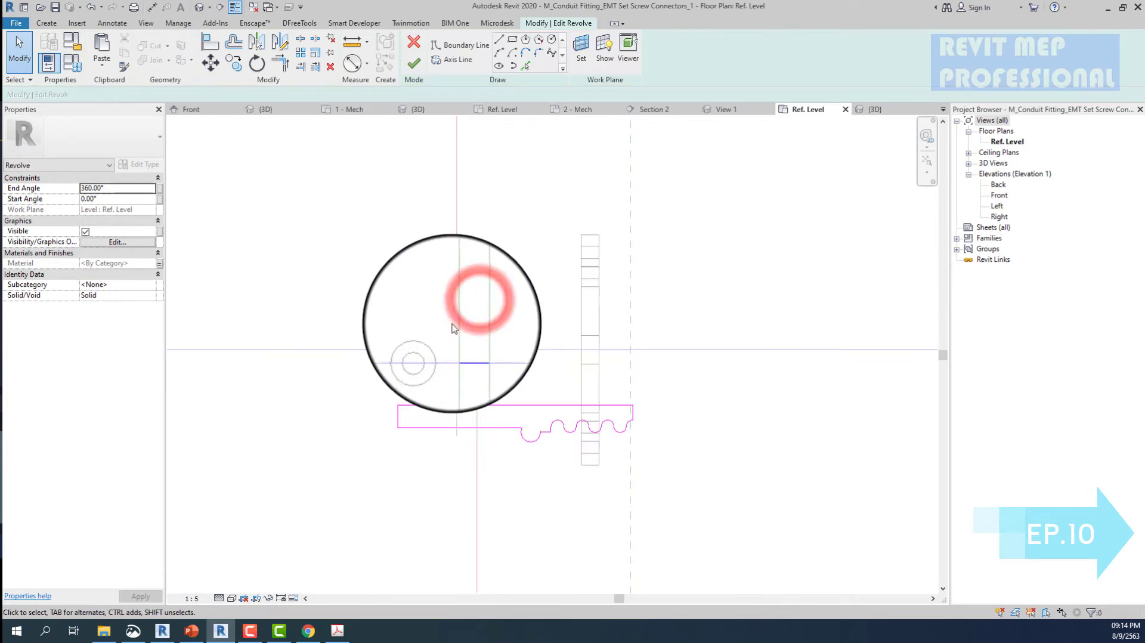
scroll(422, 350, "up", 2)
scroll(510, 382, "up", 2)
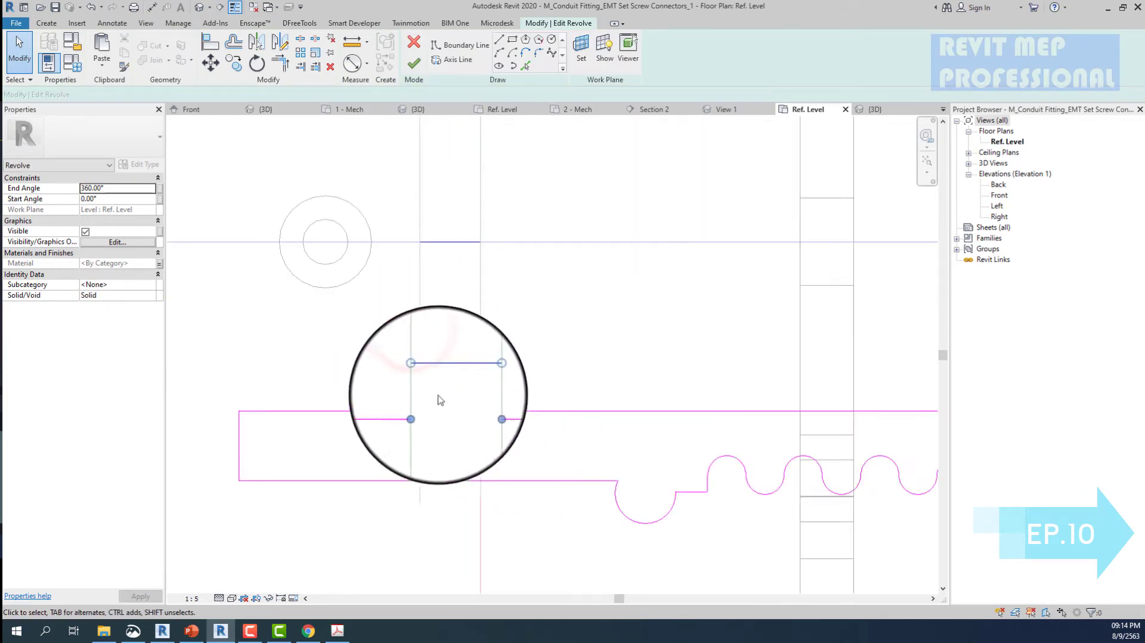
left_click_drag(409, 383, 346, 383)
left_click(400, 390)
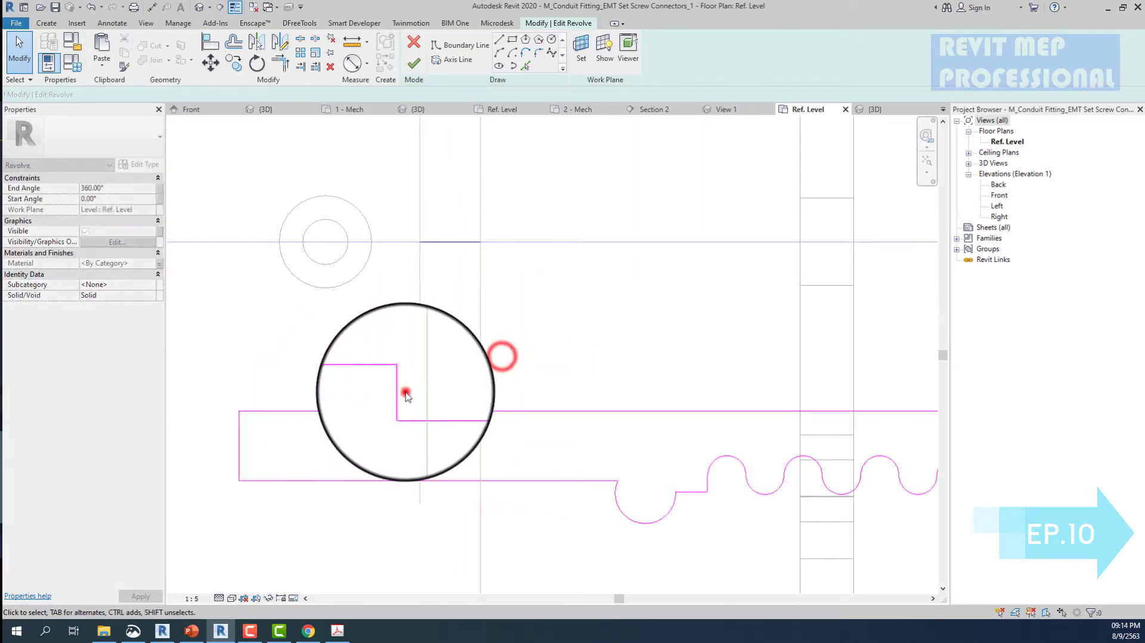
scroll(400, 391, "up", 2)
scroll(400, 390, "up", 2)
left_click_drag(323, 393, 321, 394)
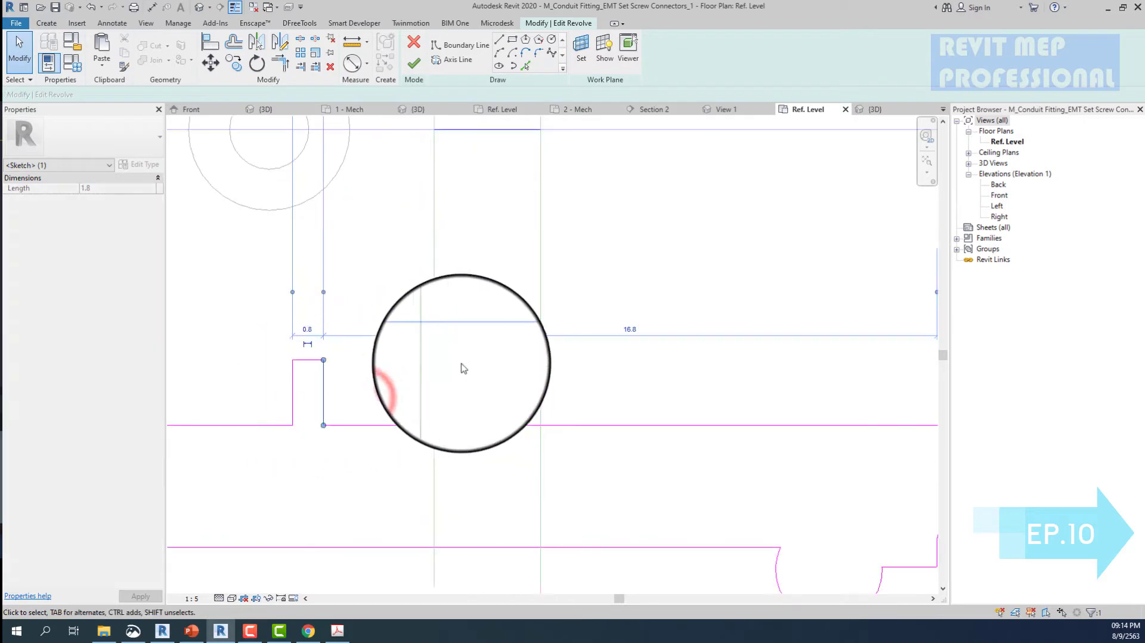
scroll(463, 343, "down", 4)
left_click(460, 357)
left_click(413, 63)
scroll(472, 473, "up", 3)
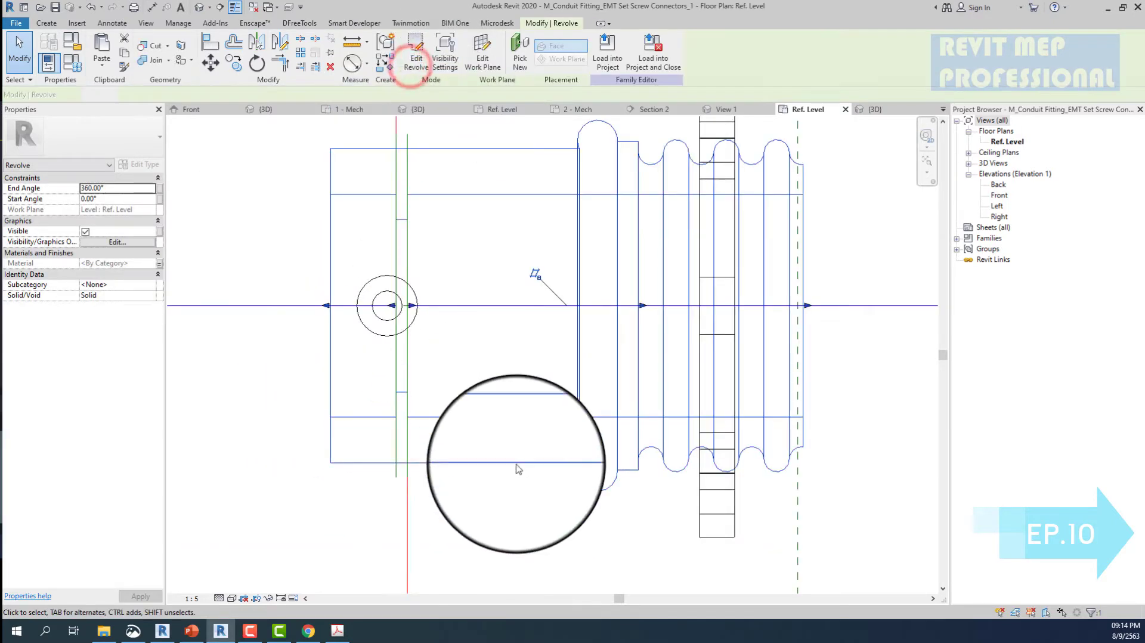
scroll(522, 486, "up", 2)
left_click(523, 486)
scroll(559, 358, "down", 3)
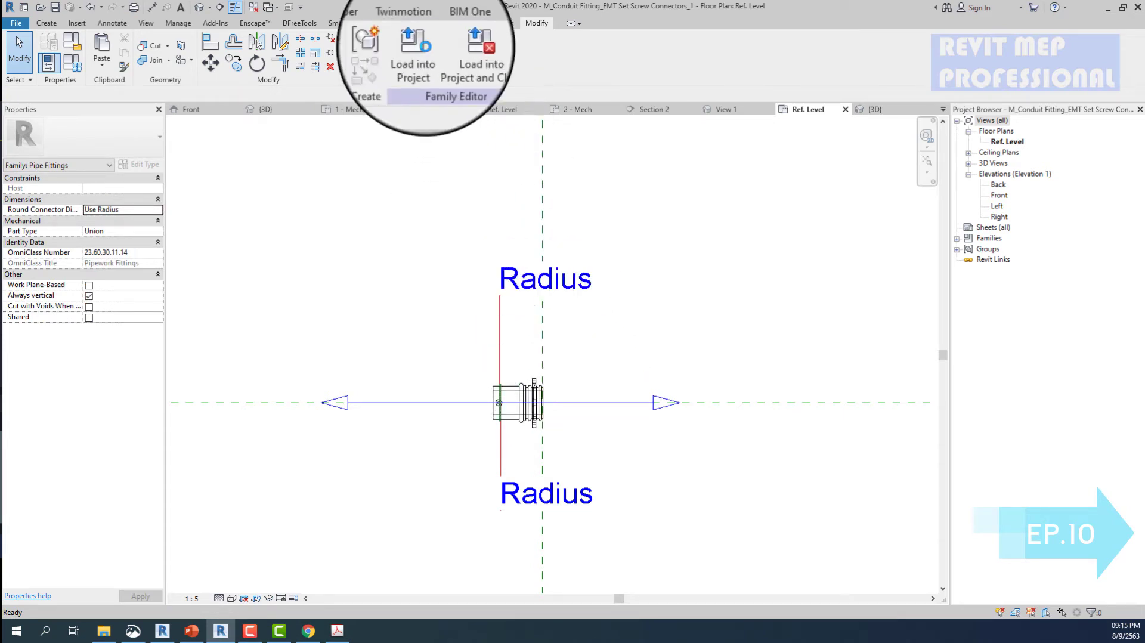
left_click(413, 60)
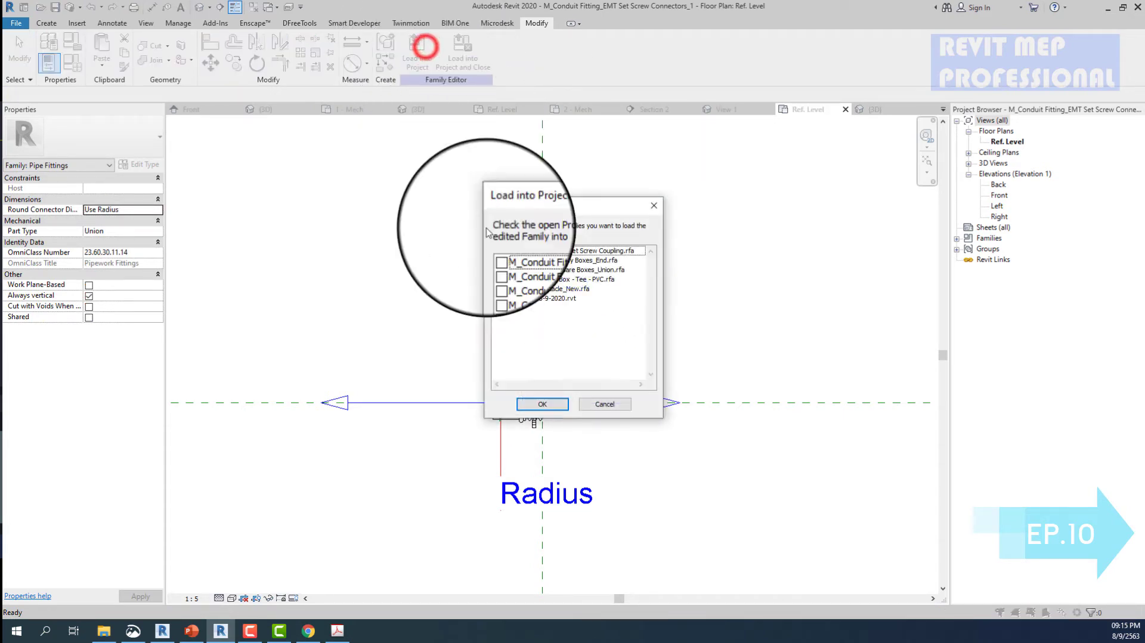
left_click(538, 401)
left_click(545, 322)
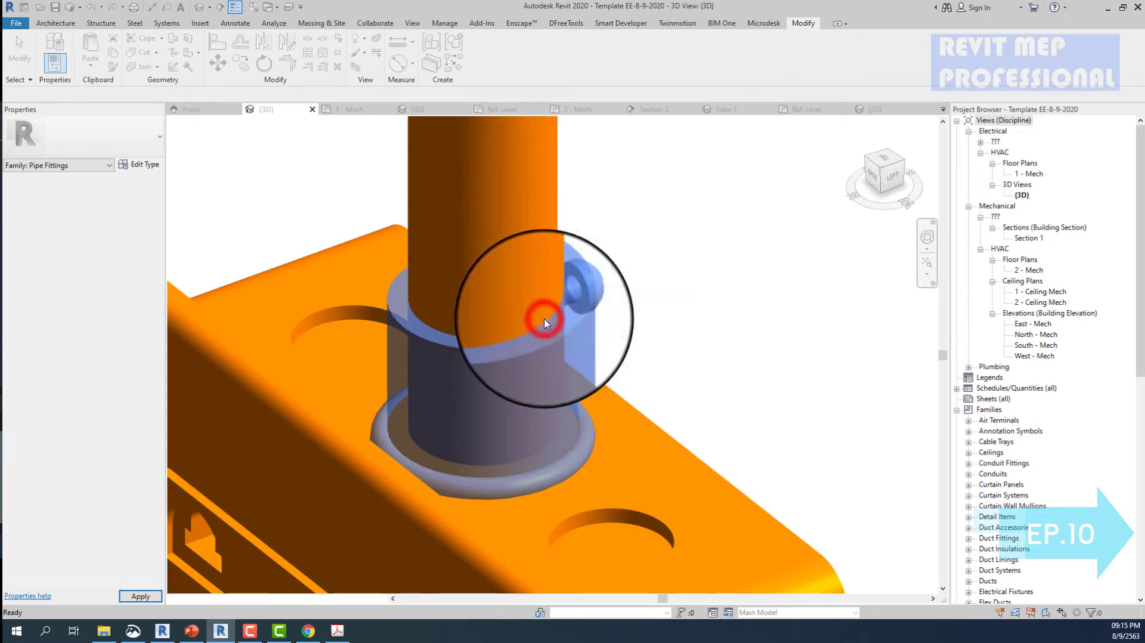
scroll(567, 322, "down", 3)
left_click(667, 301)
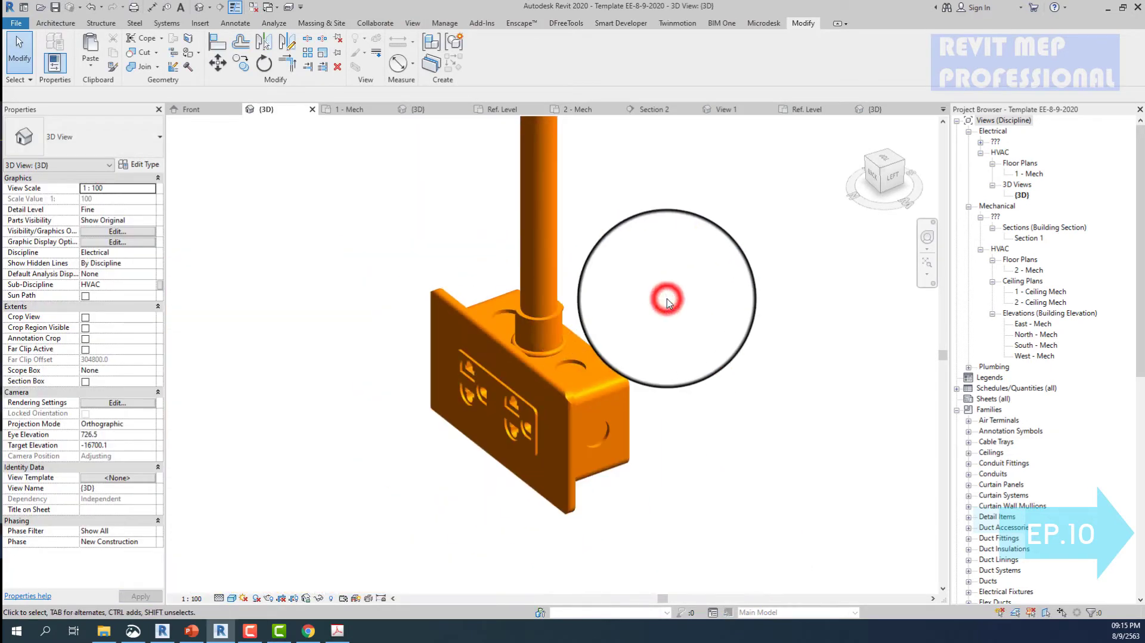
scroll(668, 303, "down", 2)
middle_click_drag(668, 303, 603, 305)
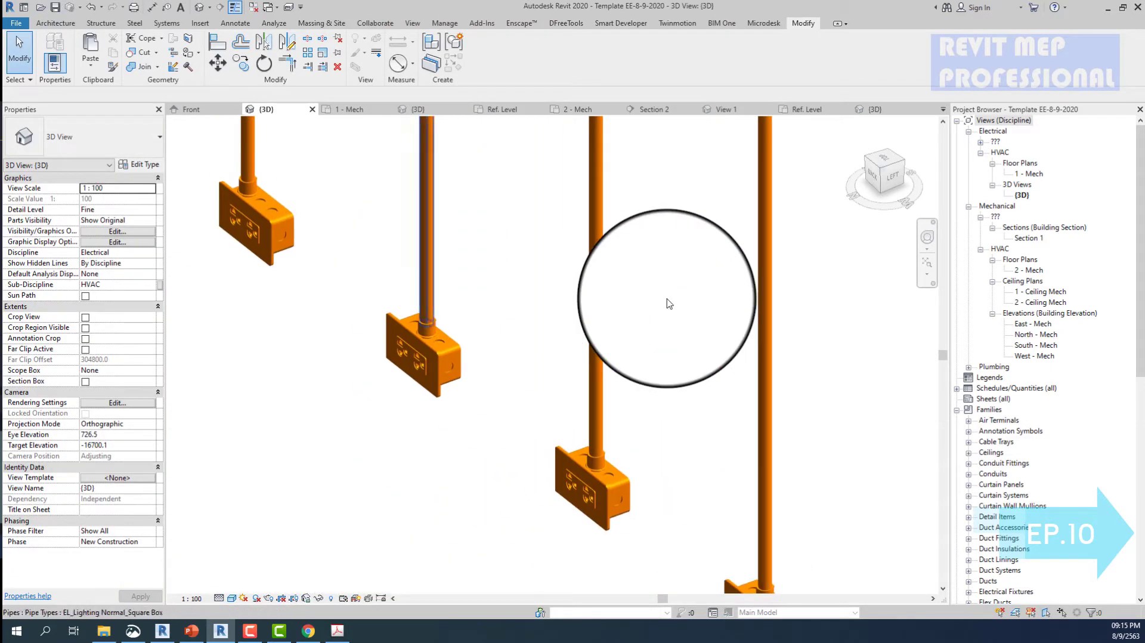
scroll(667, 303, "down", 2)
scroll(665, 301, "down", 1)
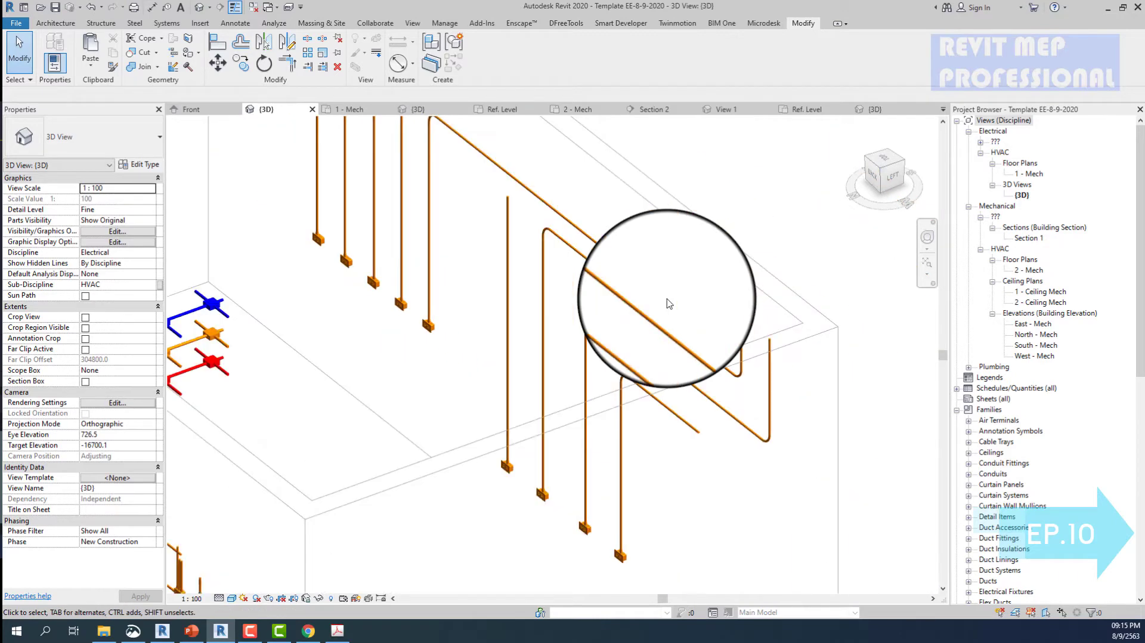
scroll(511, 414, "up", 4)
scroll(364, 527, "up", 2)
left_click(364, 526)
scroll(358, 519, "up", 1)
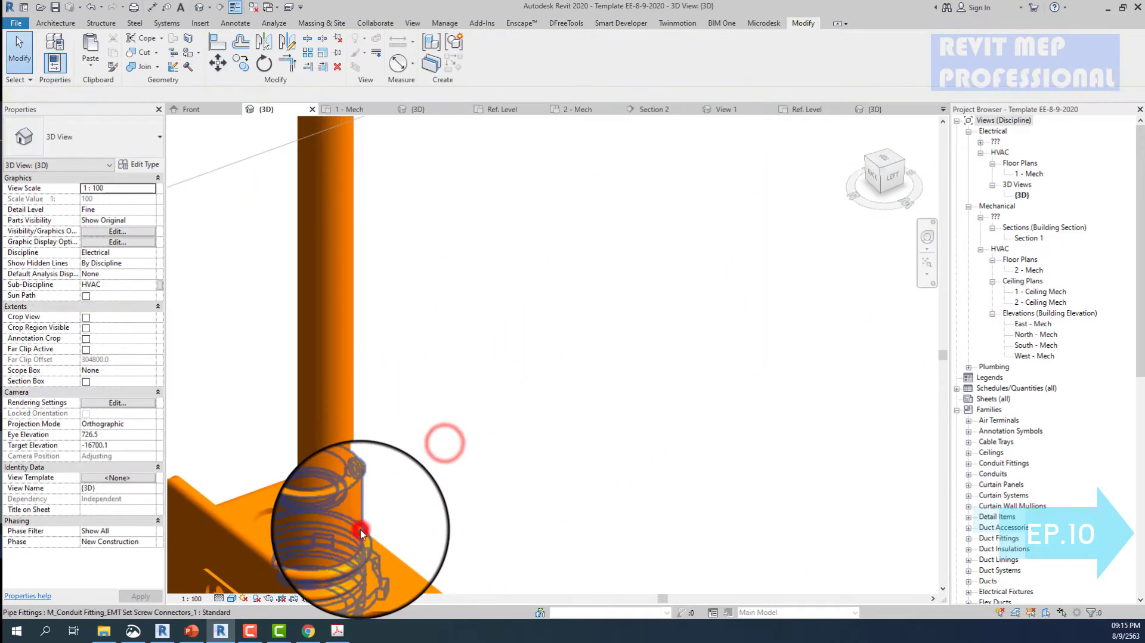
left_click(360, 525)
double_click(359, 525)
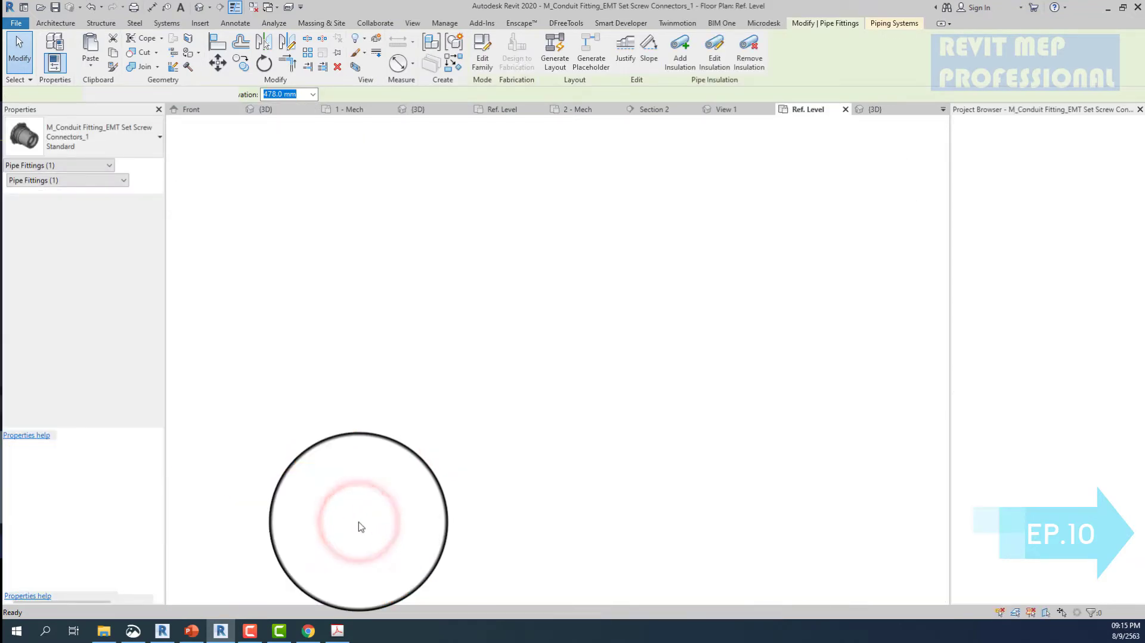
left_click(845, 109)
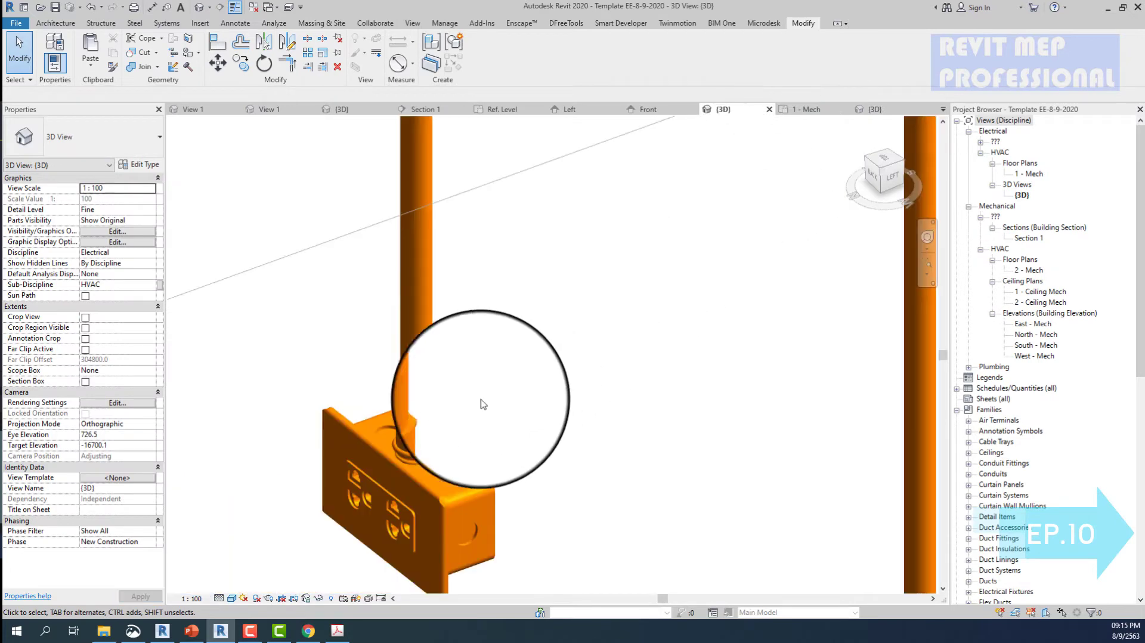
- Create Similar from the fitting to place another one higher up the conduit
left_click(437, 439)
scroll(483, 380, "down", 1)
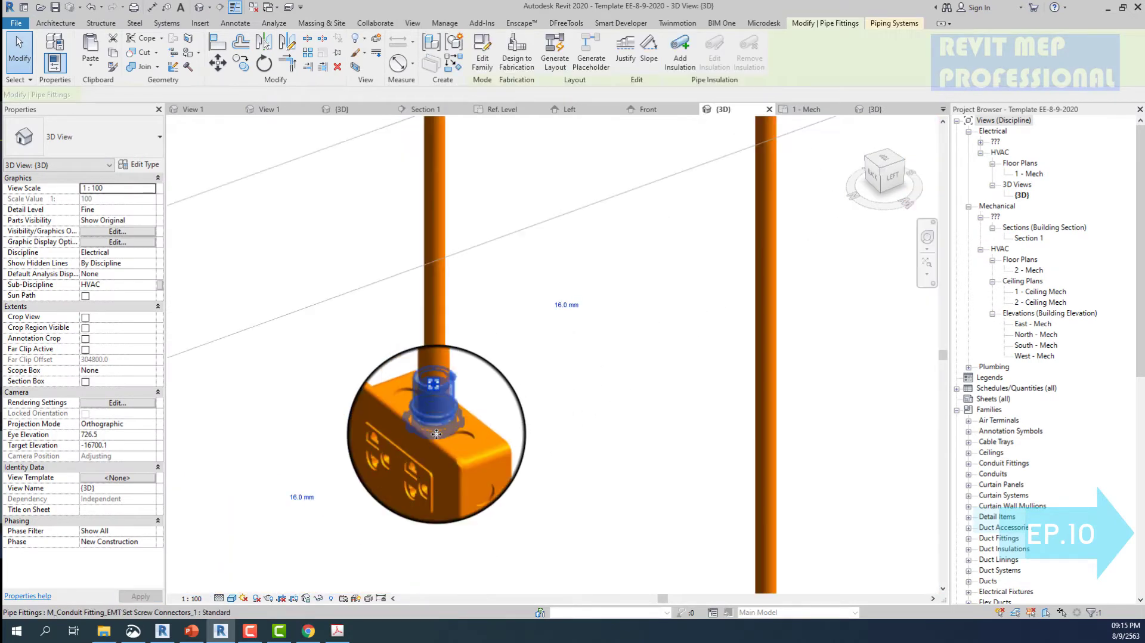
key("c")
key("s")
left_click(440, 225)
key("Escape")
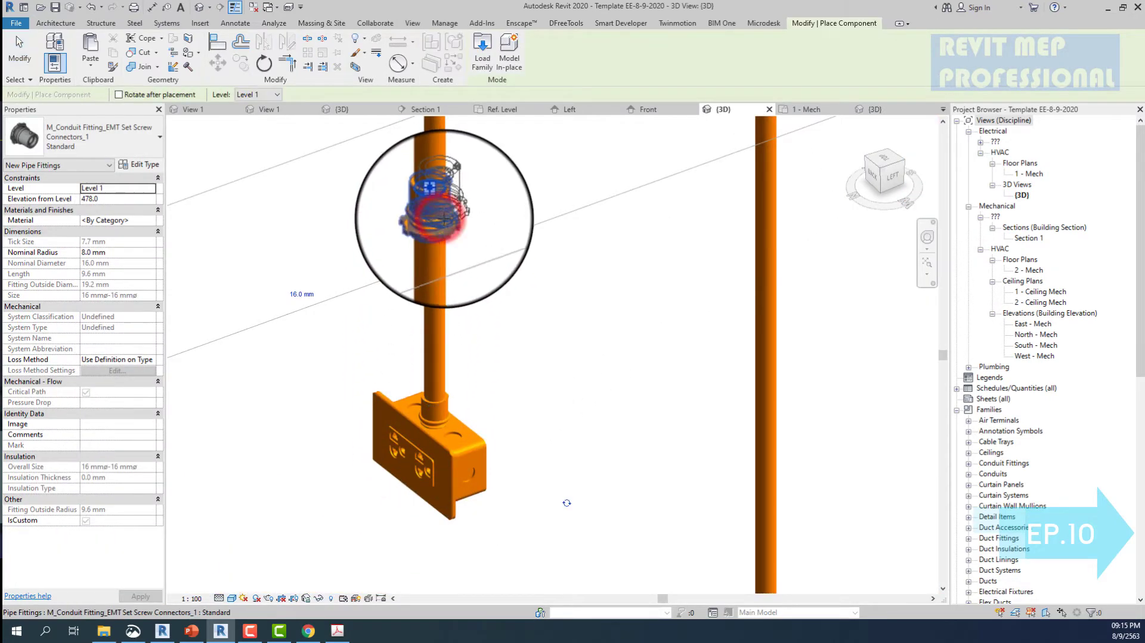
- Confirm the new fitting keeps its current type and open its family for editing
left_click(451, 224)
left_click(113, 138)
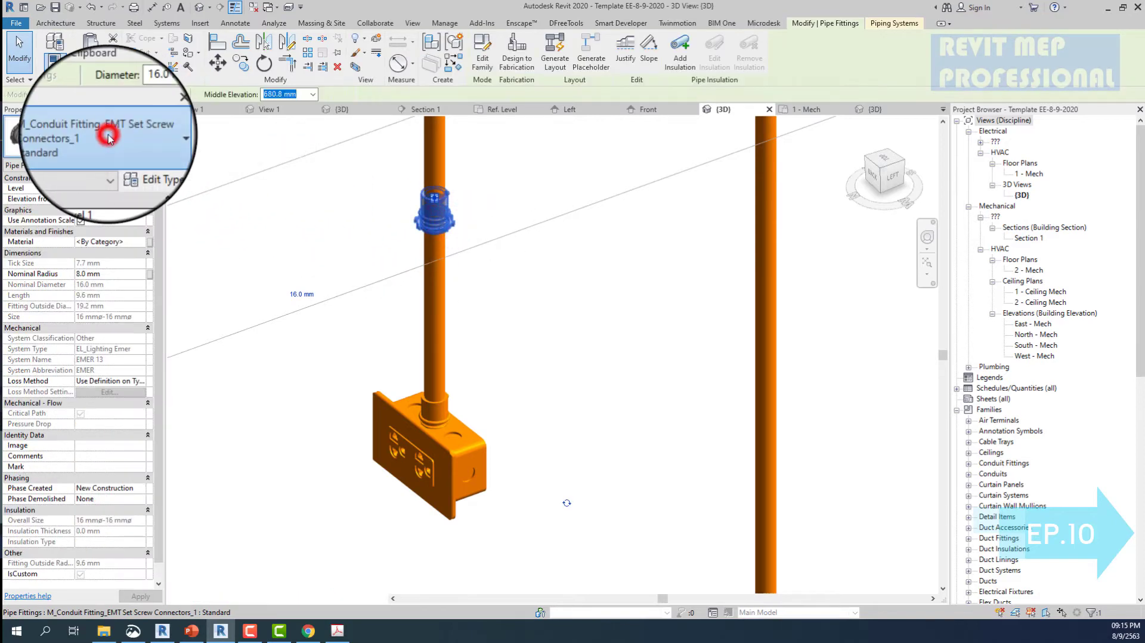
left_click(104, 188)
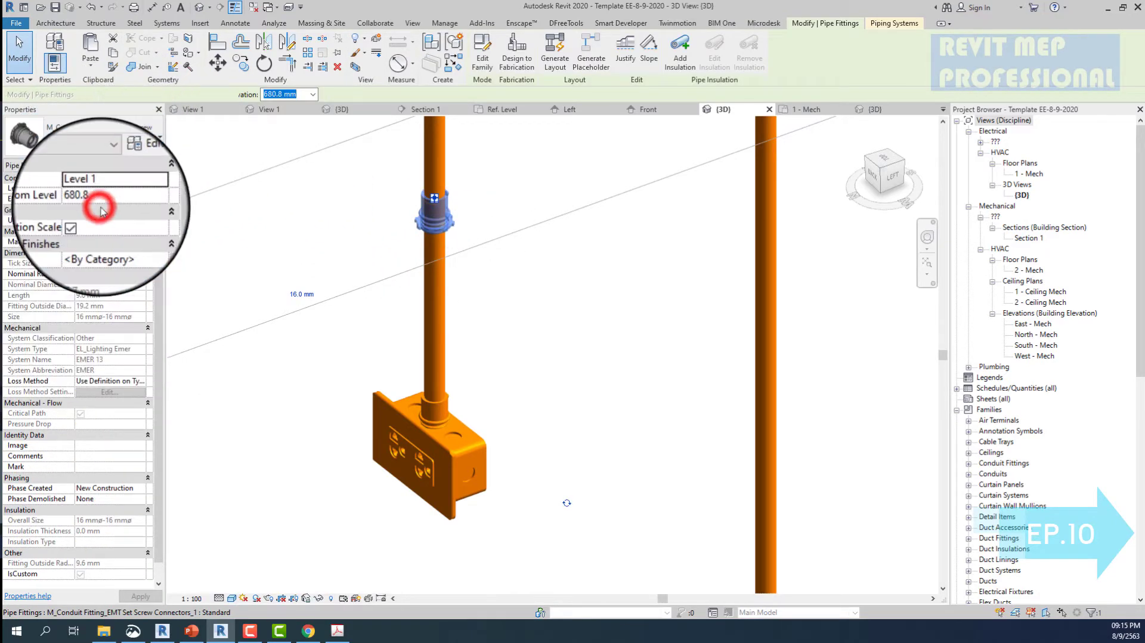
scroll(451, 244, "up", 3)
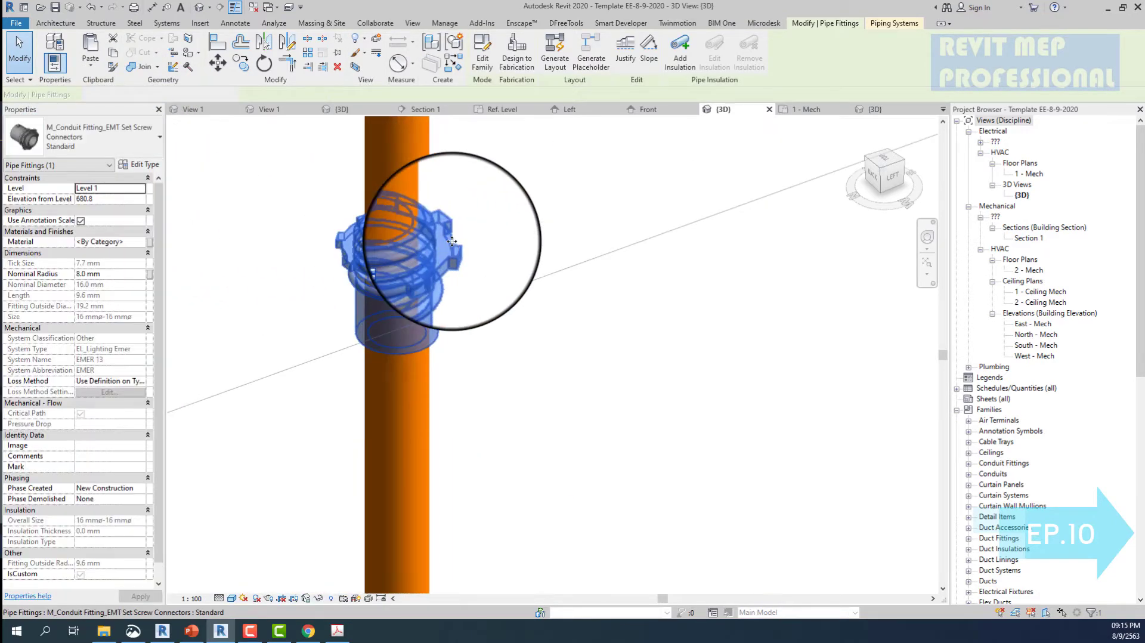
double_click(453, 245)
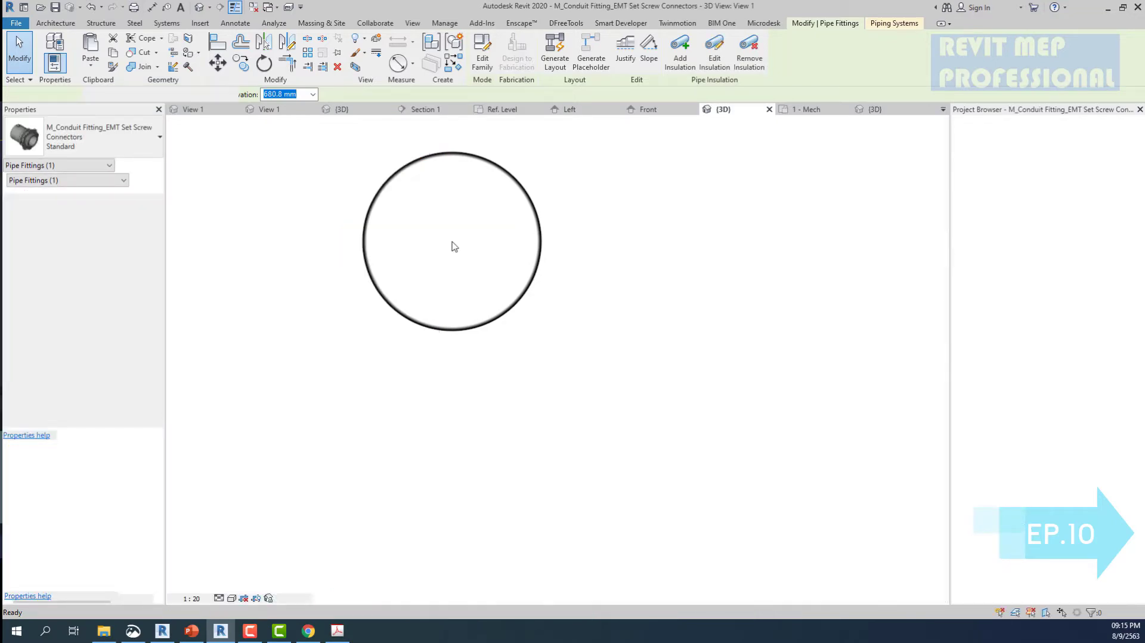
scroll(555, 316, "up", 2)
- Open the fitting's revolve sketch in the Ref. Level floor plan
double_click(553, 291)
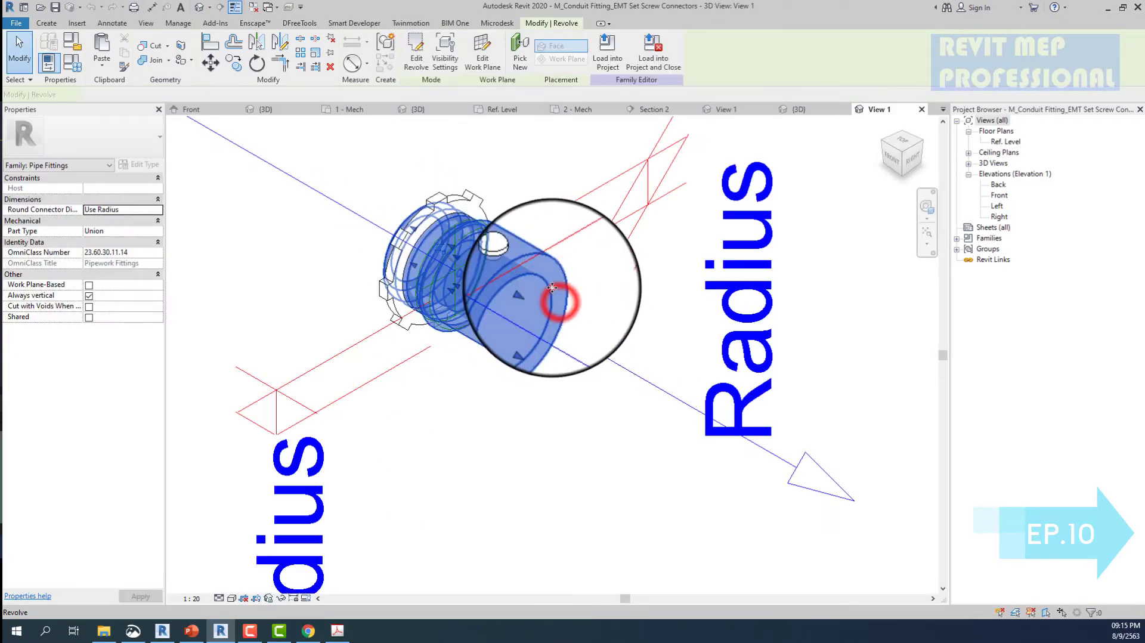
scroll(537, 271, "up", 2)
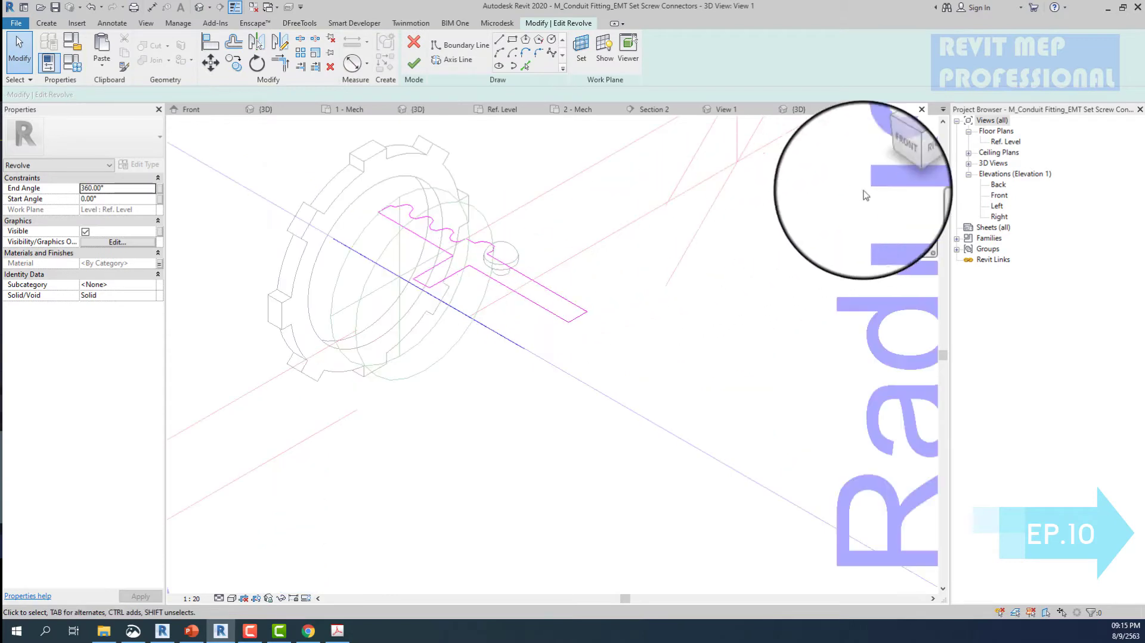
left_click(1007, 142)
double_click(1010, 148)
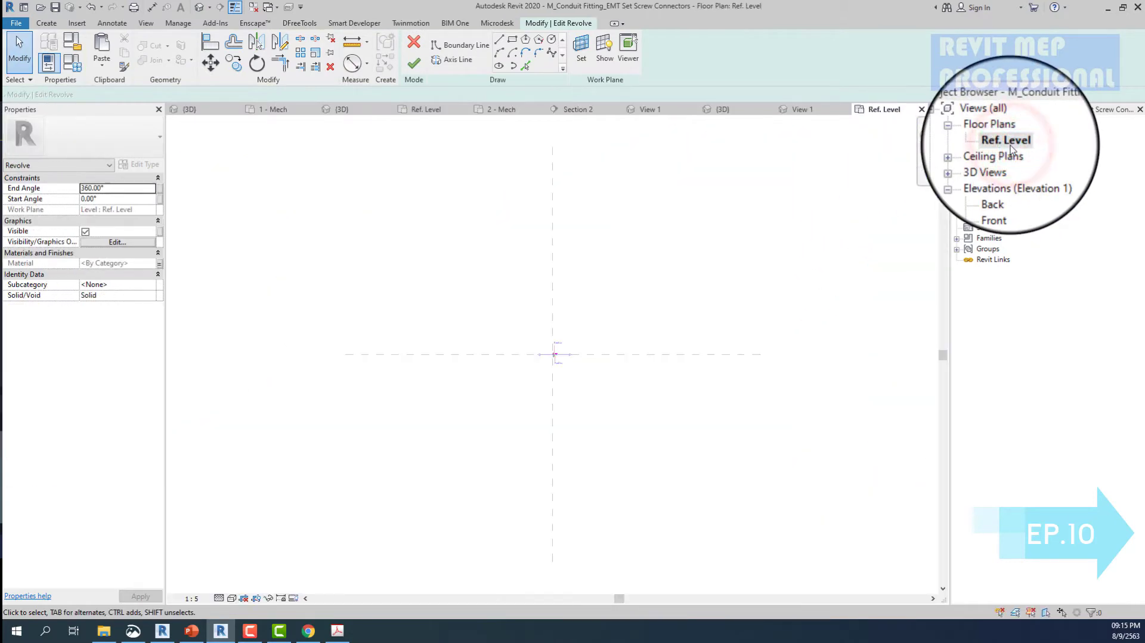
scroll(519, 343, "up", 2)
scroll(644, 352, "up", 3)
- Shift the profile's downward tab toward the right end and narrow it
left_click_drag(600, 371, 505, 425)
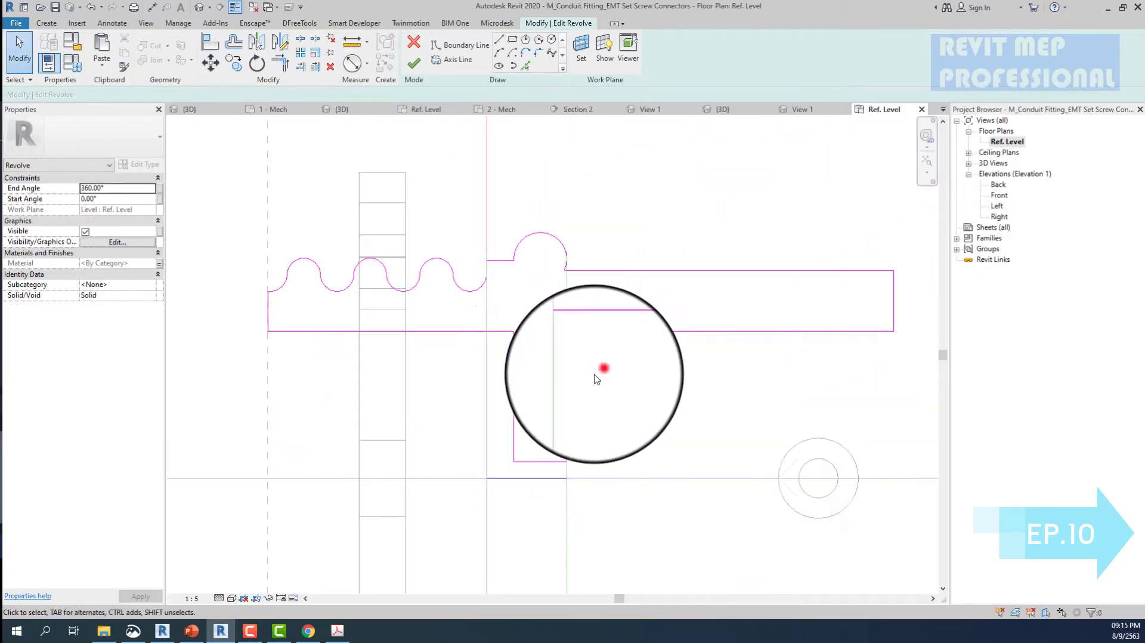
mouse_move(567, 378)
left_mouse_down()
mouse_move(767, 378)
mouse_move(738, 424)
left_mouse_up()
left_click(738, 396)
left_click(747, 460)
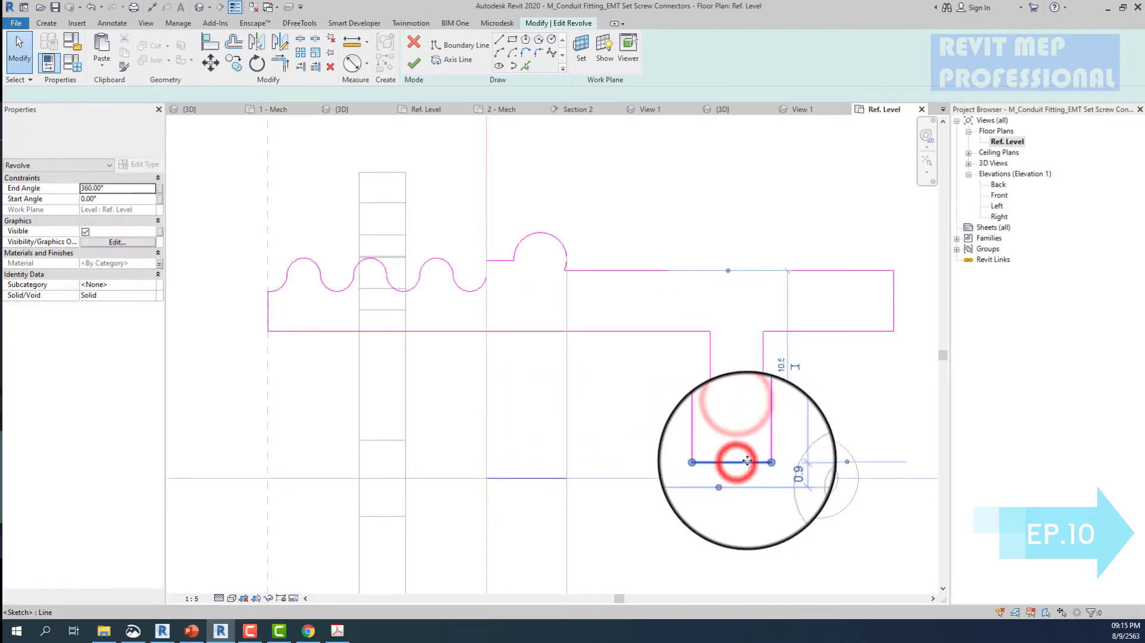
left_click(710, 346)
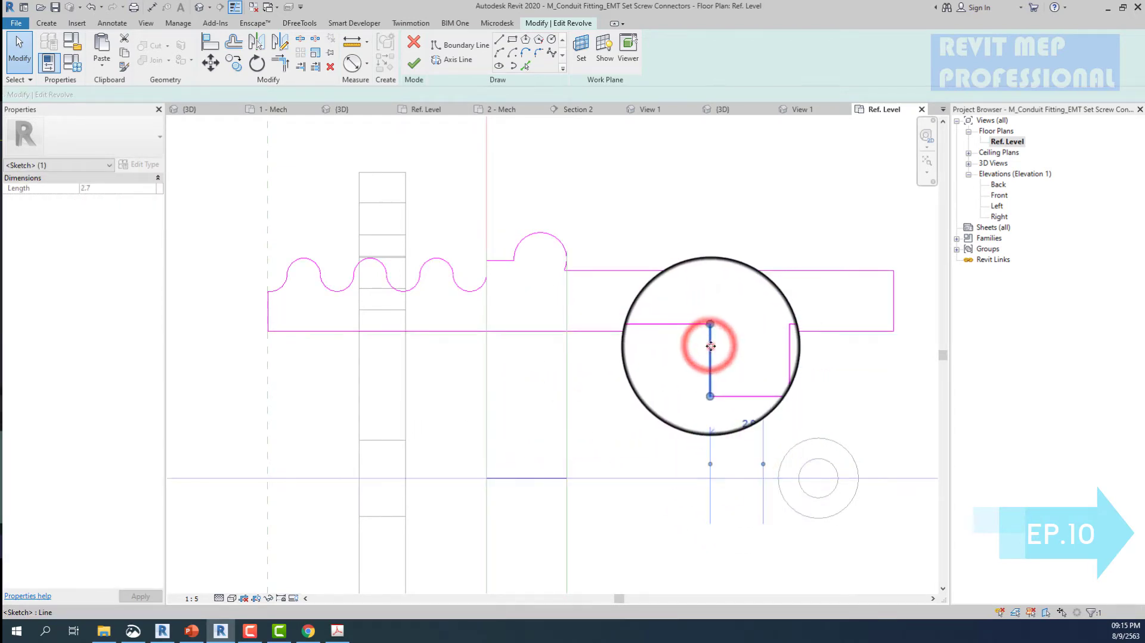
left_click_drag(710, 345, 745, 346)
left_click(602, 205)
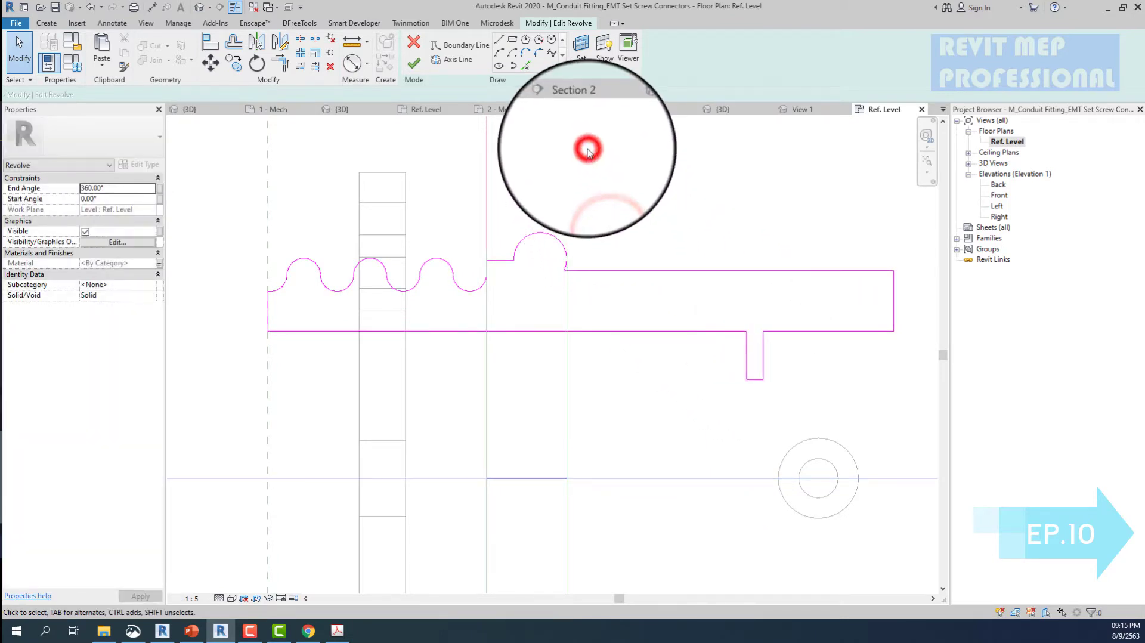
- Save the family, replacing the file, and finish the revolve
left_click(553, 327)
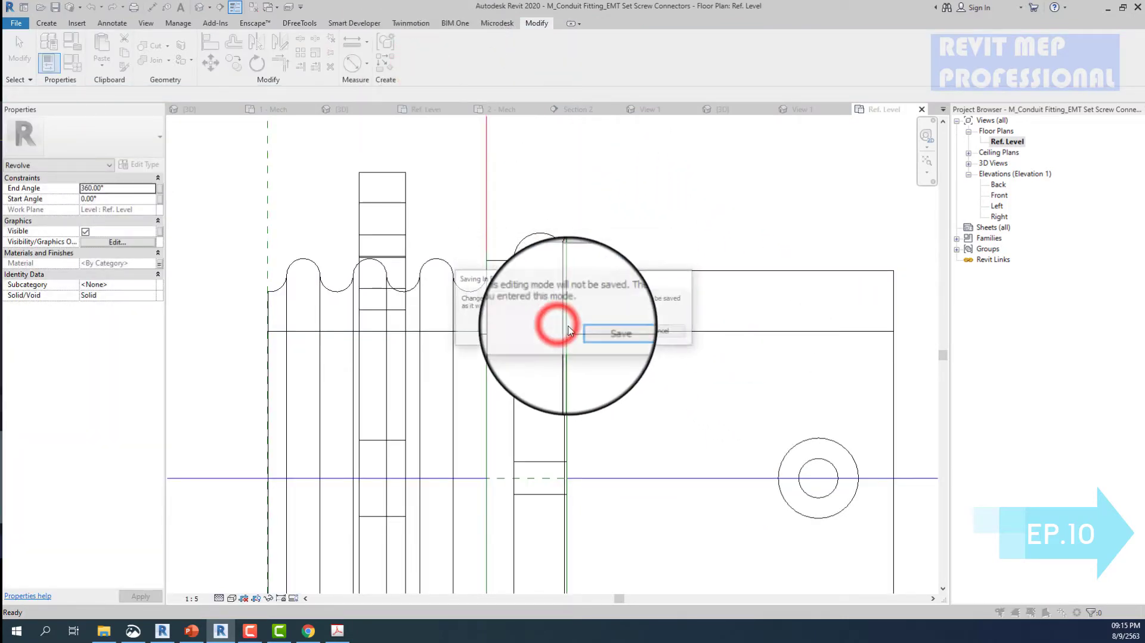
left_click(614, 332)
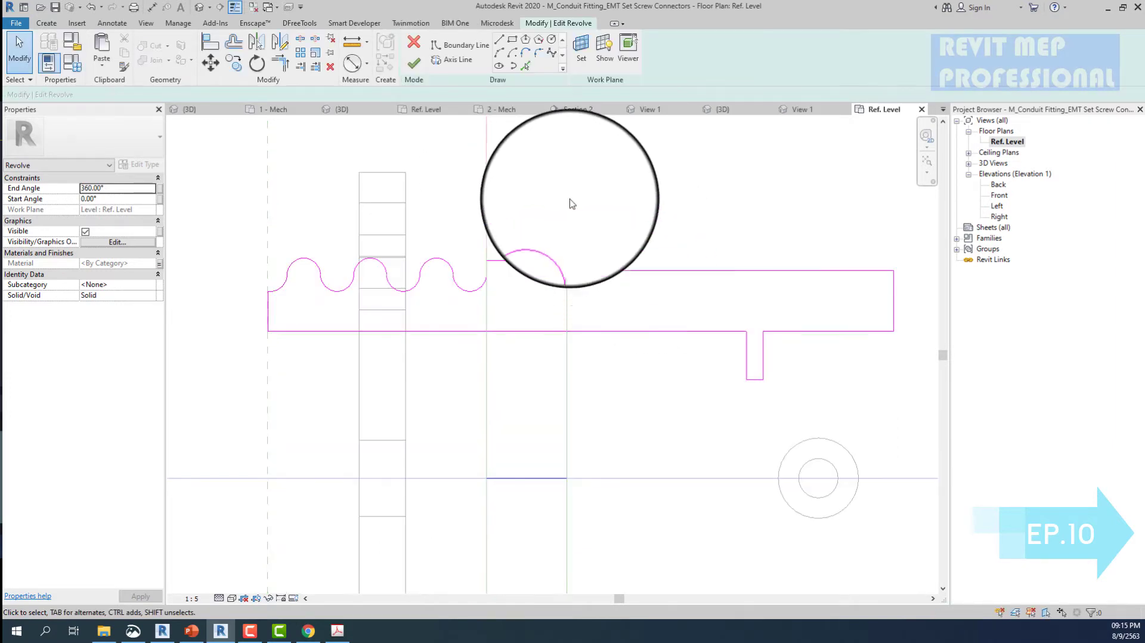
left_click(413, 63)
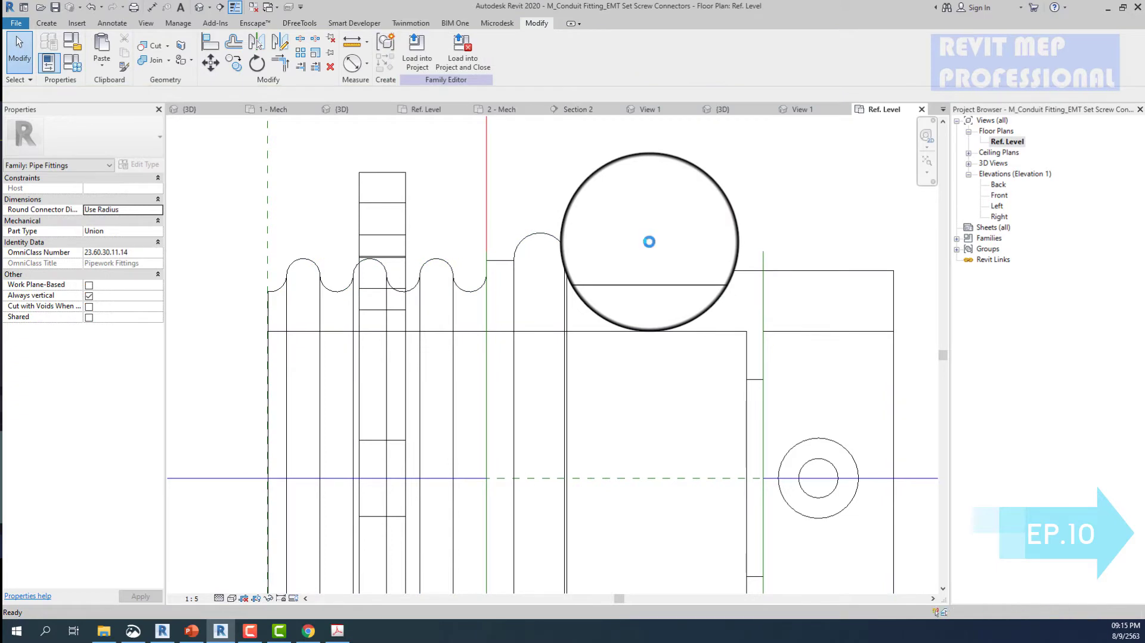
- Check the existing connector, then orbit a 3D view of the fitting's open end
scroll(528, 206, "down", 4)
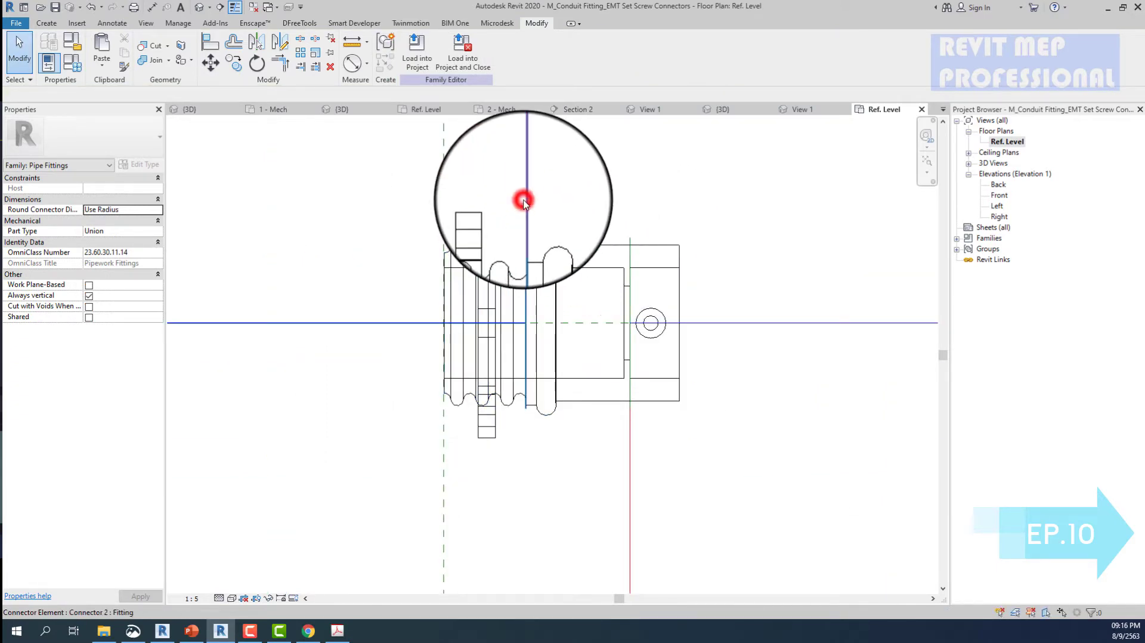
left_click(523, 203)
scroll(524, 203, "down", 2)
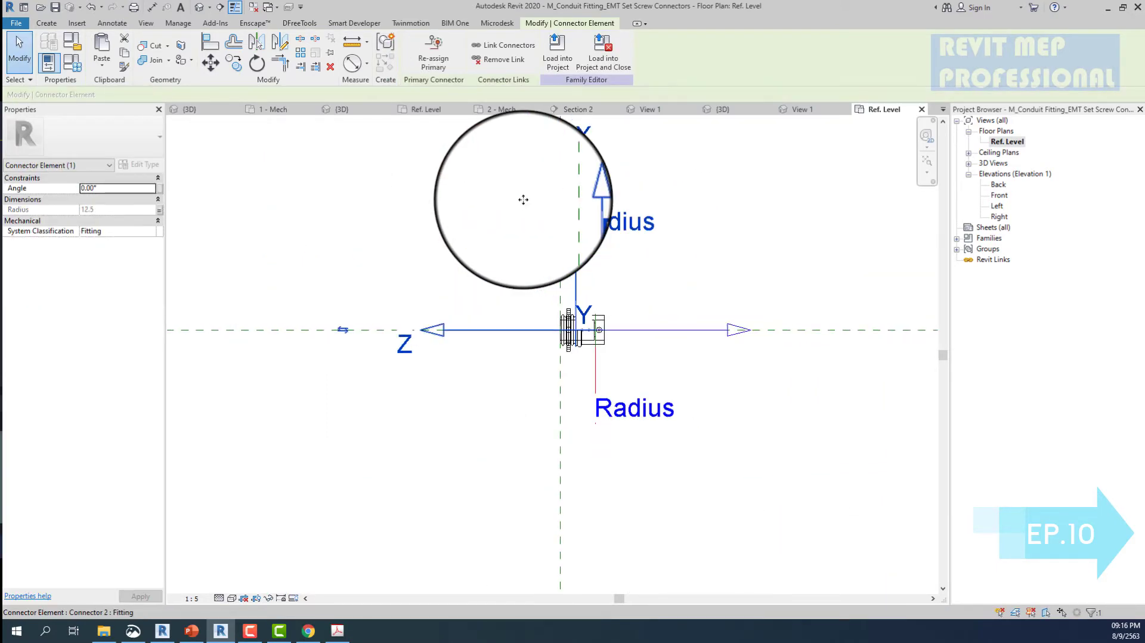
left_click(525, 204)
scroll(525, 205, "up", 4)
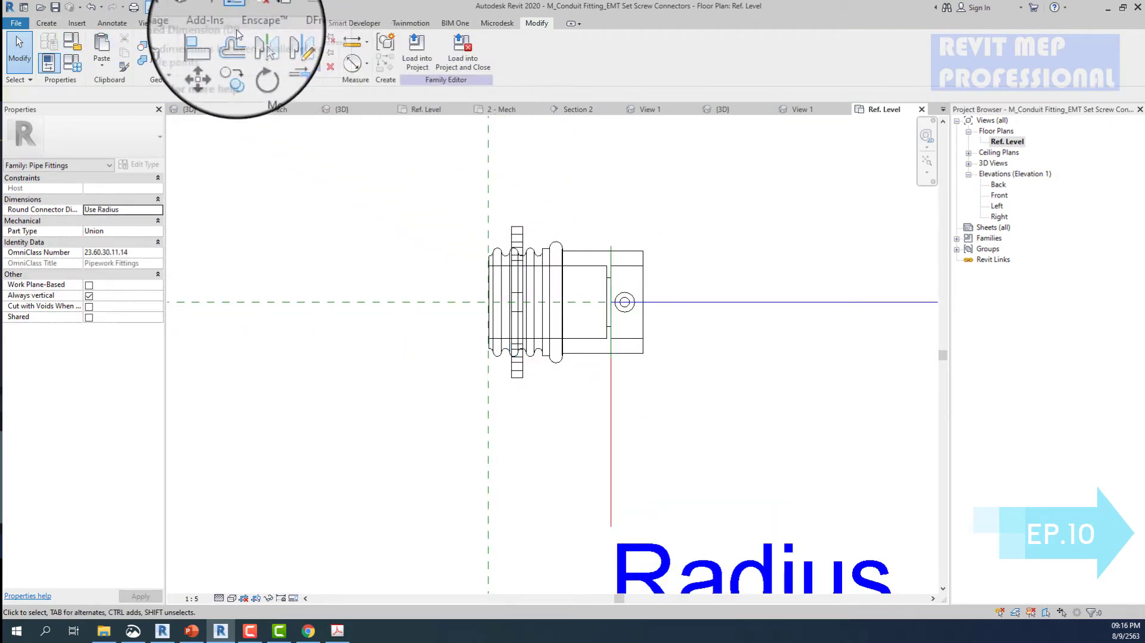
left_click(199, 7)
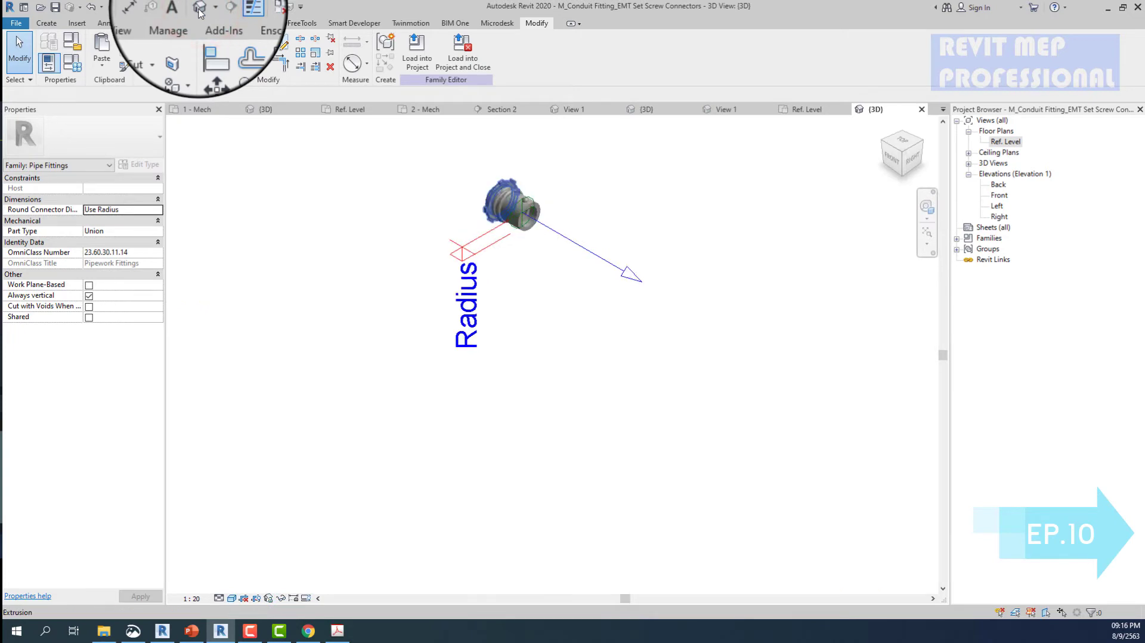
middle_click_drag(200, 8, 203, 15, "shift")
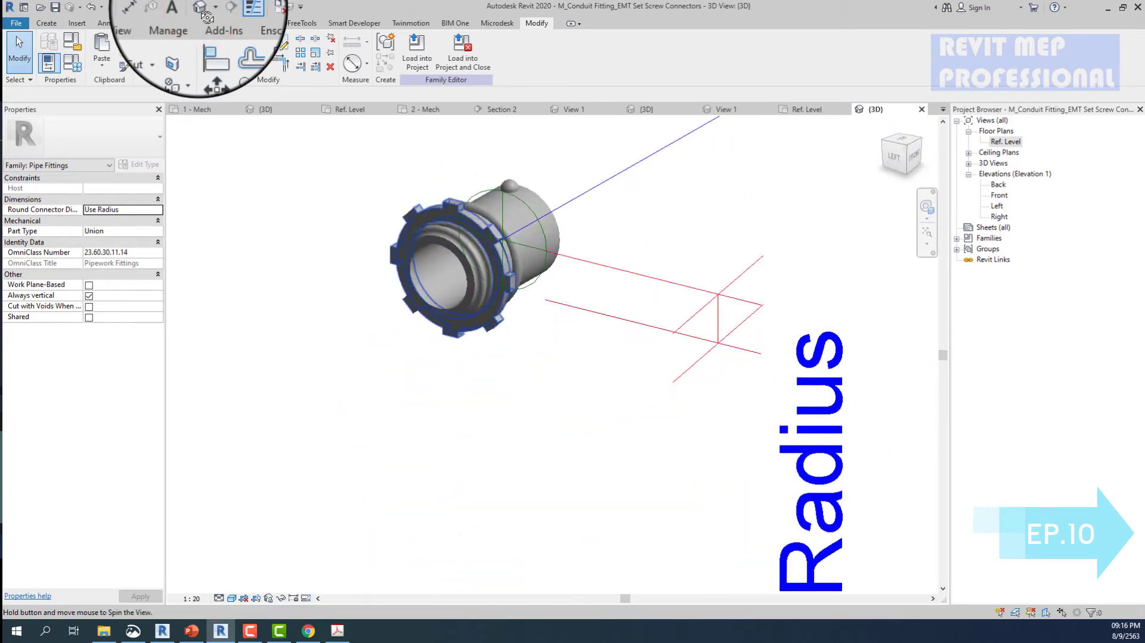
- Place a new pipe connector on the edge of the fitting's other end
left_click(47, 23)
left_click(532, 45)
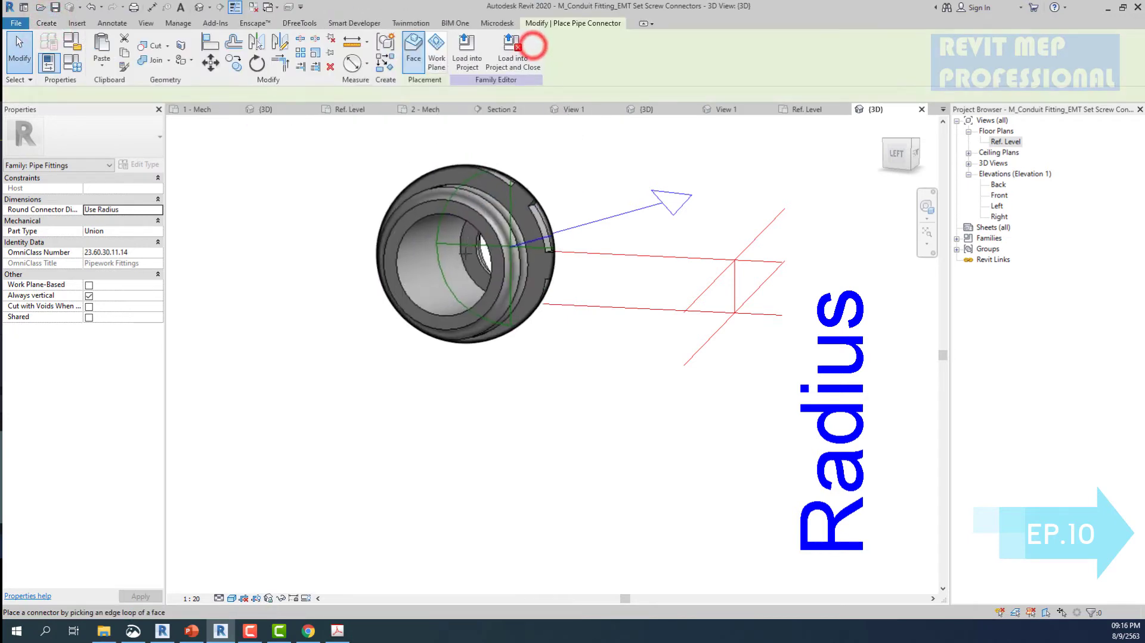
scroll(465, 253, "up", 4)
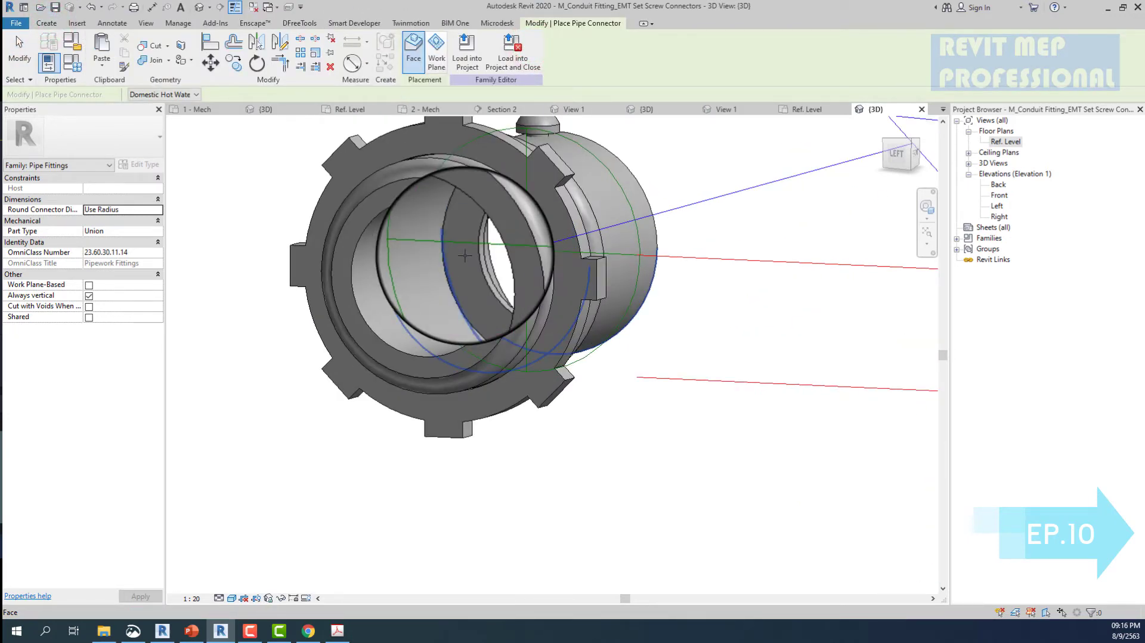
scroll(463, 251, "down", 5)
middle_click_drag(448, 222, 446, 285, "shift")
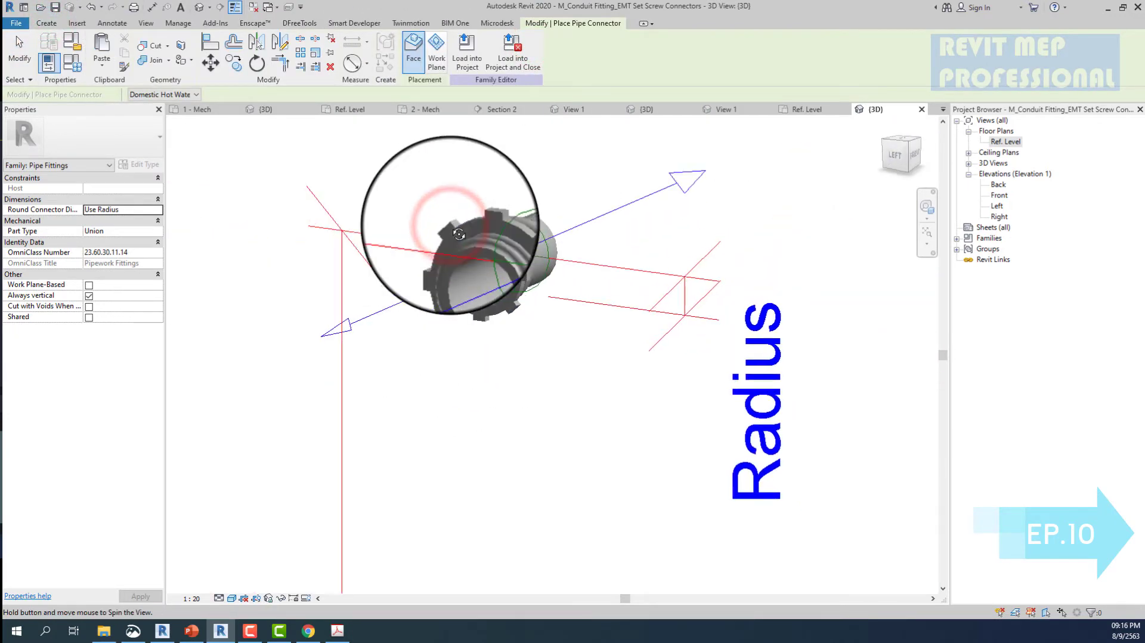
left_click(444, 370)
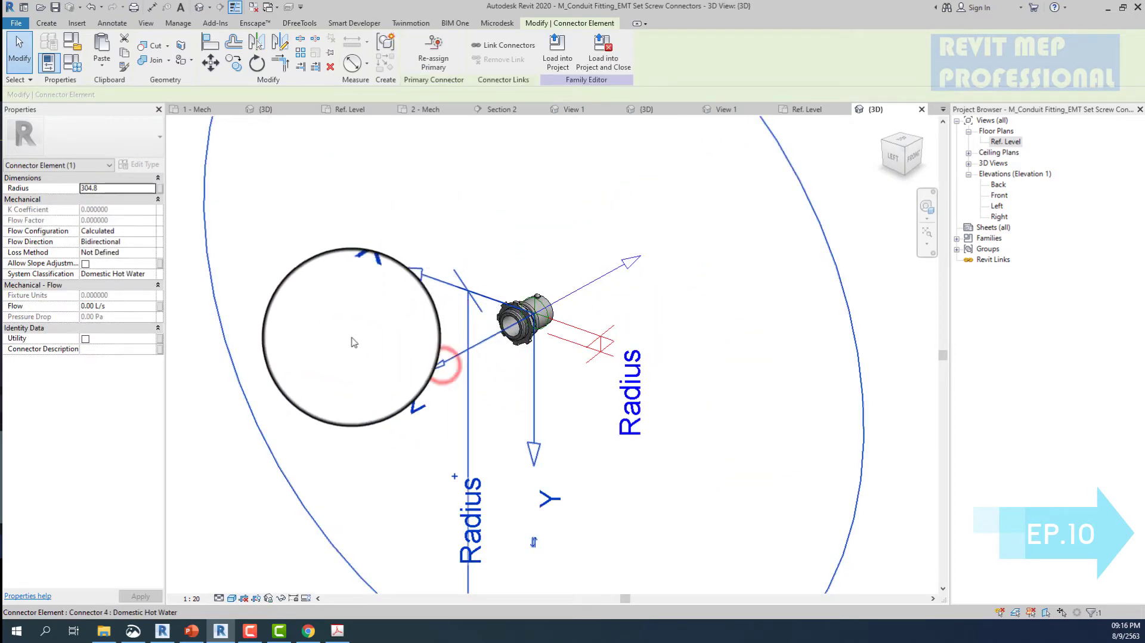
- Classify the connector as Fitting and drive its radius by Nominal Radius
left_click(159, 273)
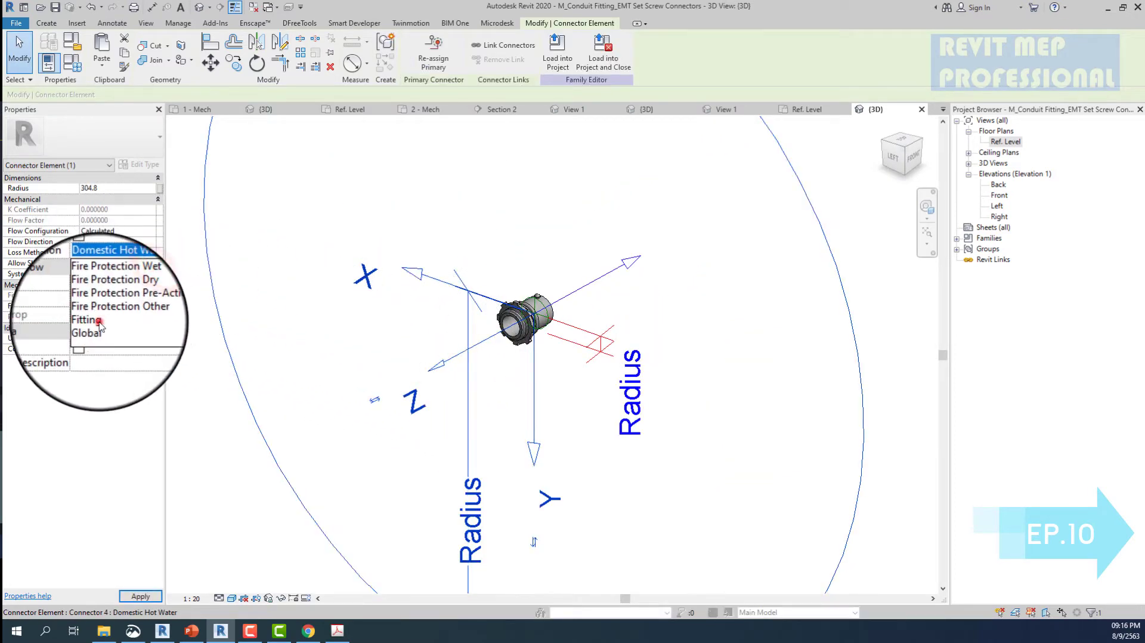
left_click(98, 322)
left_click(160, 189)
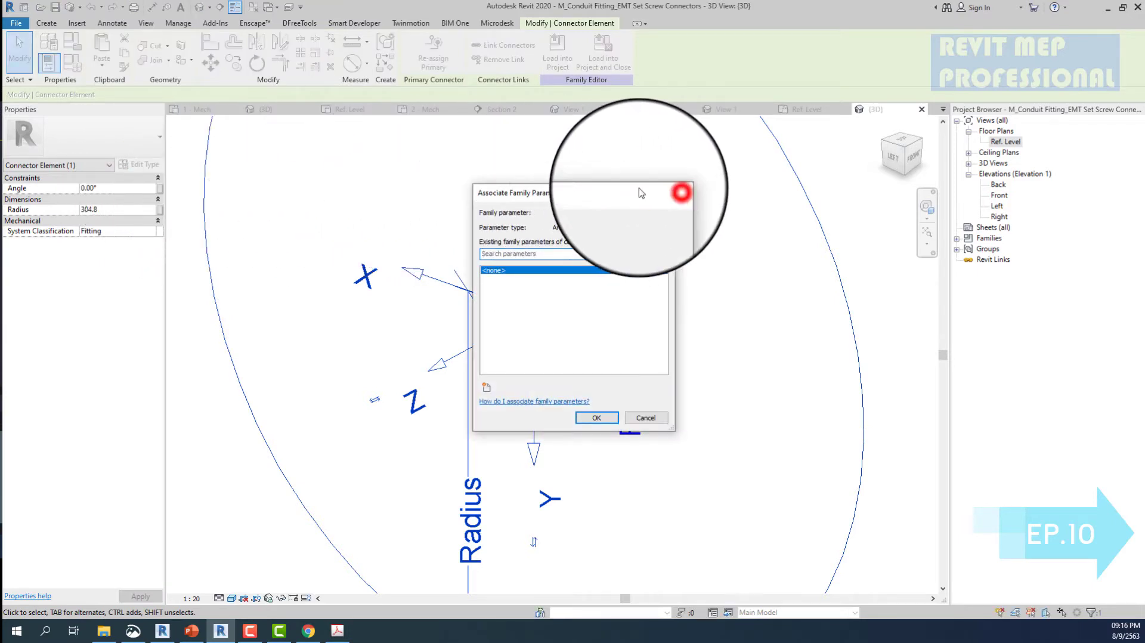
left_click(666, 192)
left_click(160, 211)
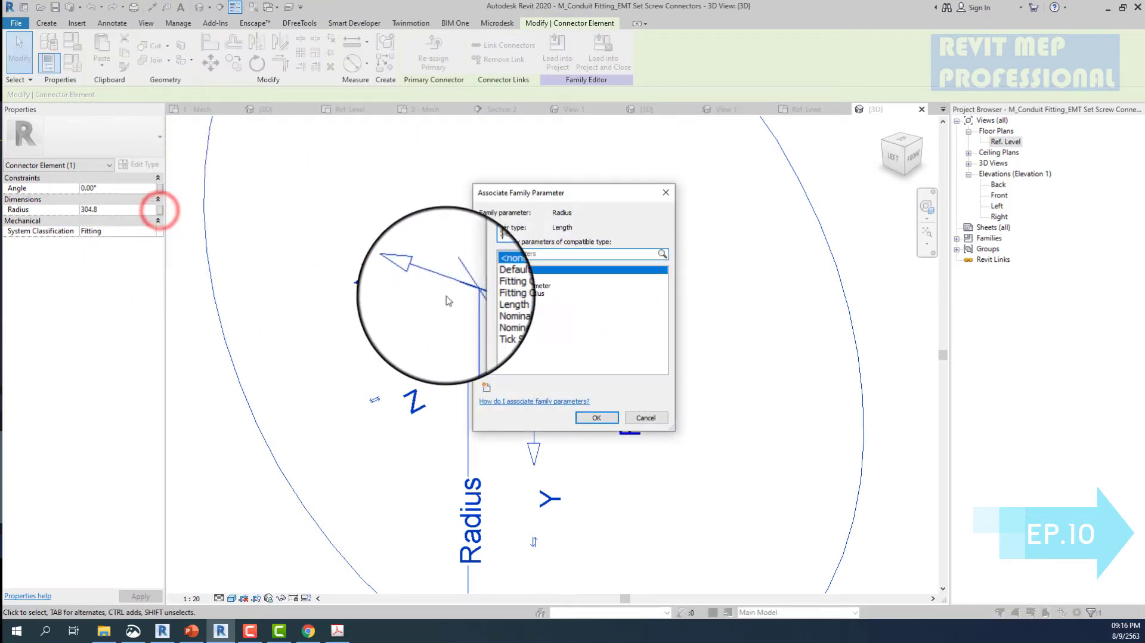
left_click(512, 317)
left_click(597, 421)
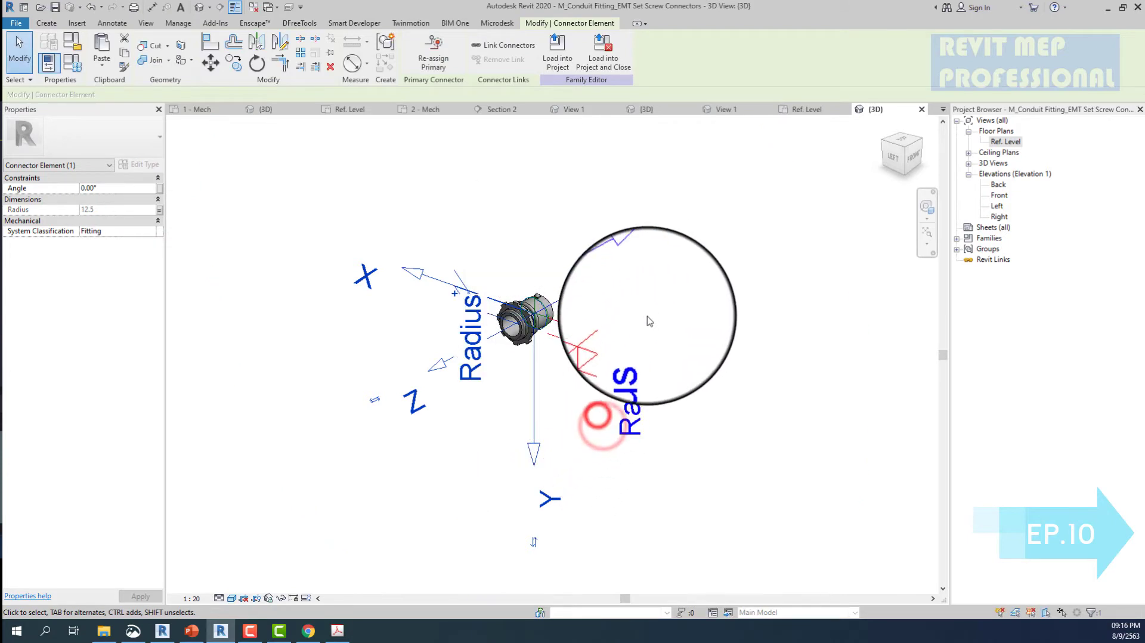
left_click(650, 304)
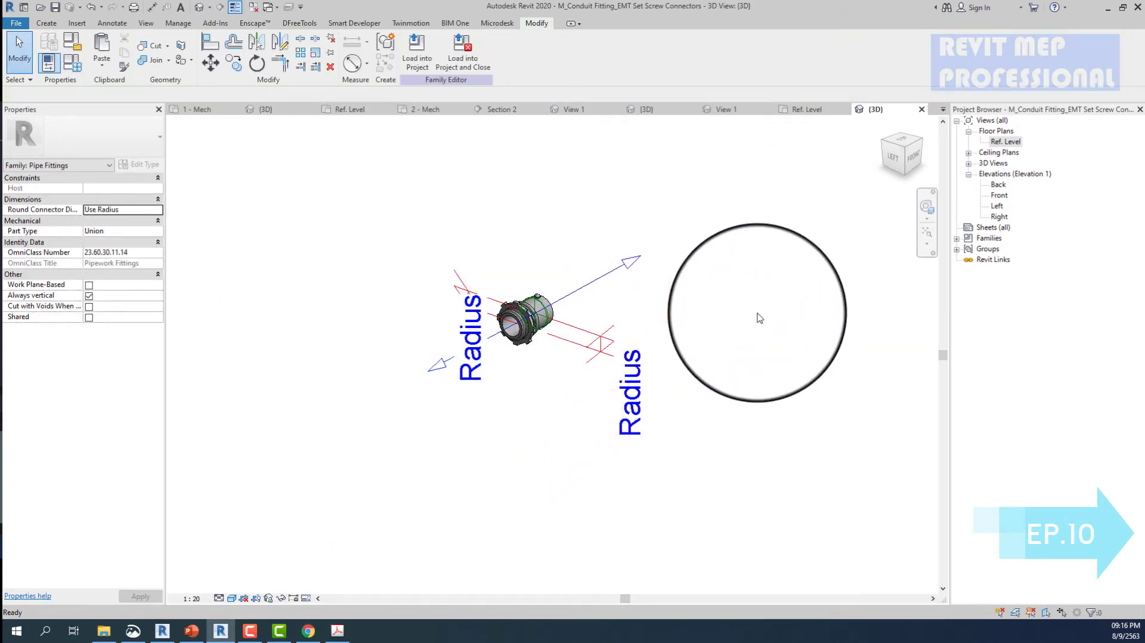
- Load the family into the Template project, overwrite the existing version, and dismiss the warnings
left_click(416, 49)
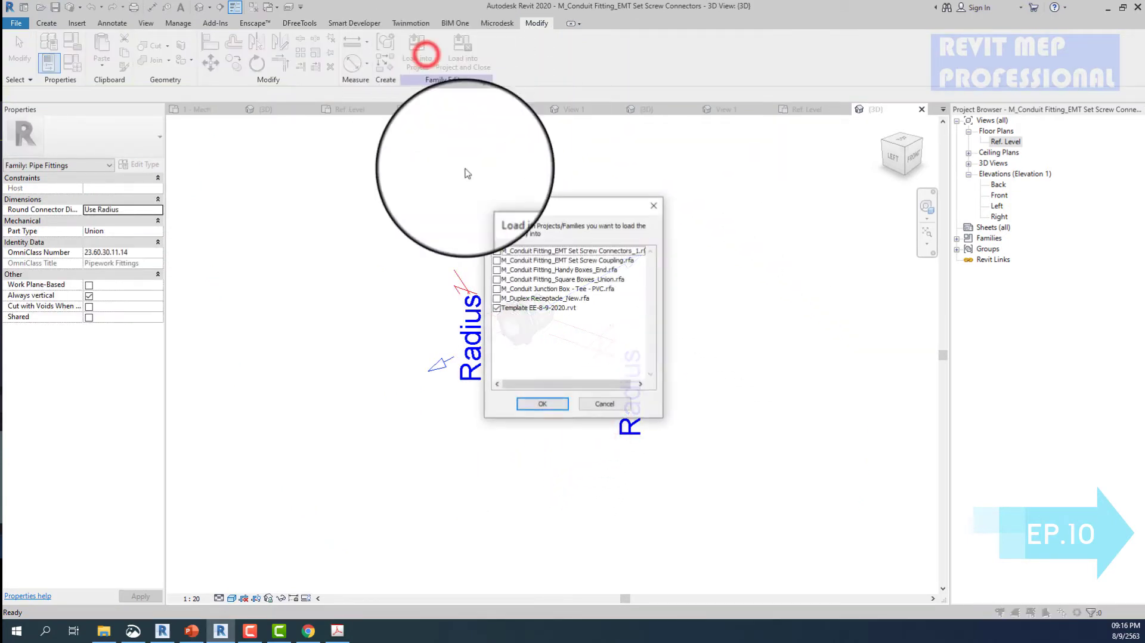
left_click(549, 412)
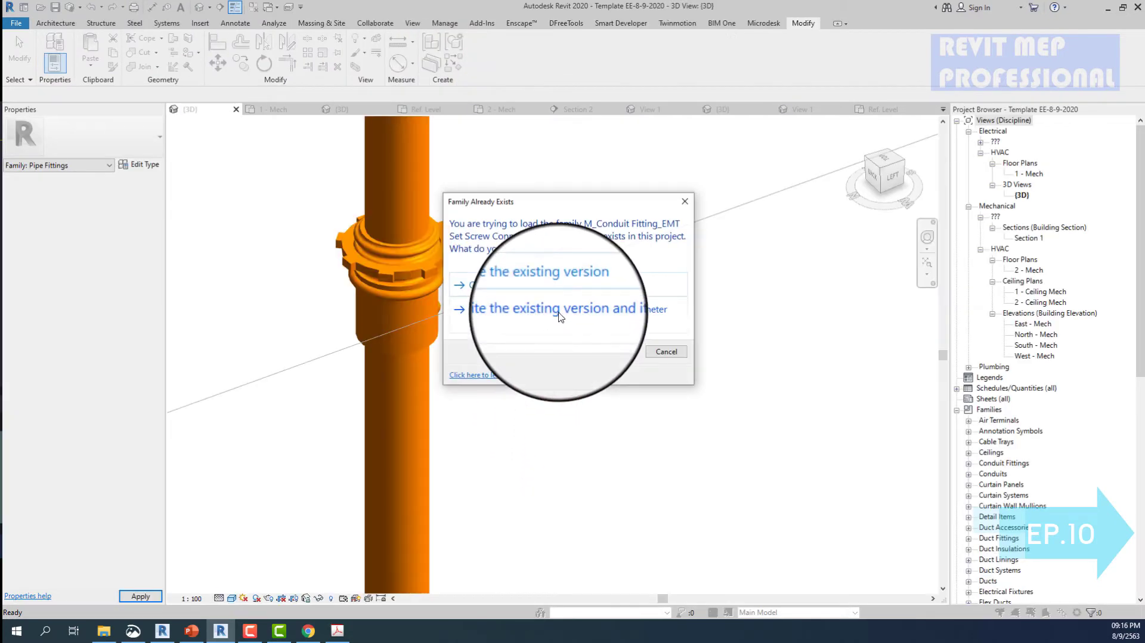
left_click(559, 314)
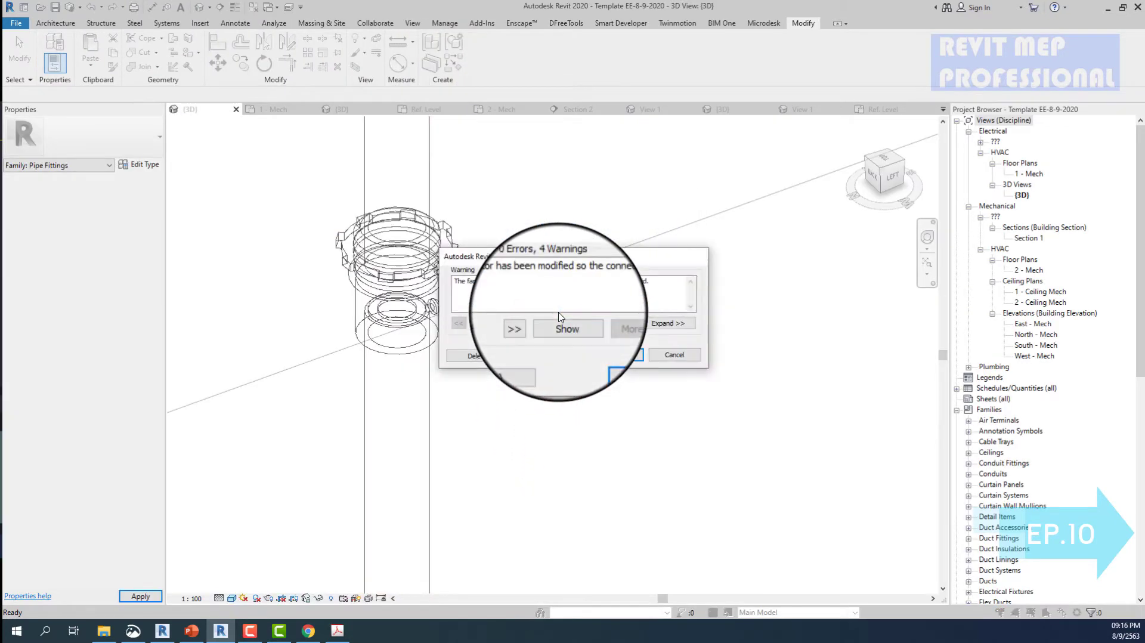
left_click(512, 356)
scroll(487, 268, "down", 3)
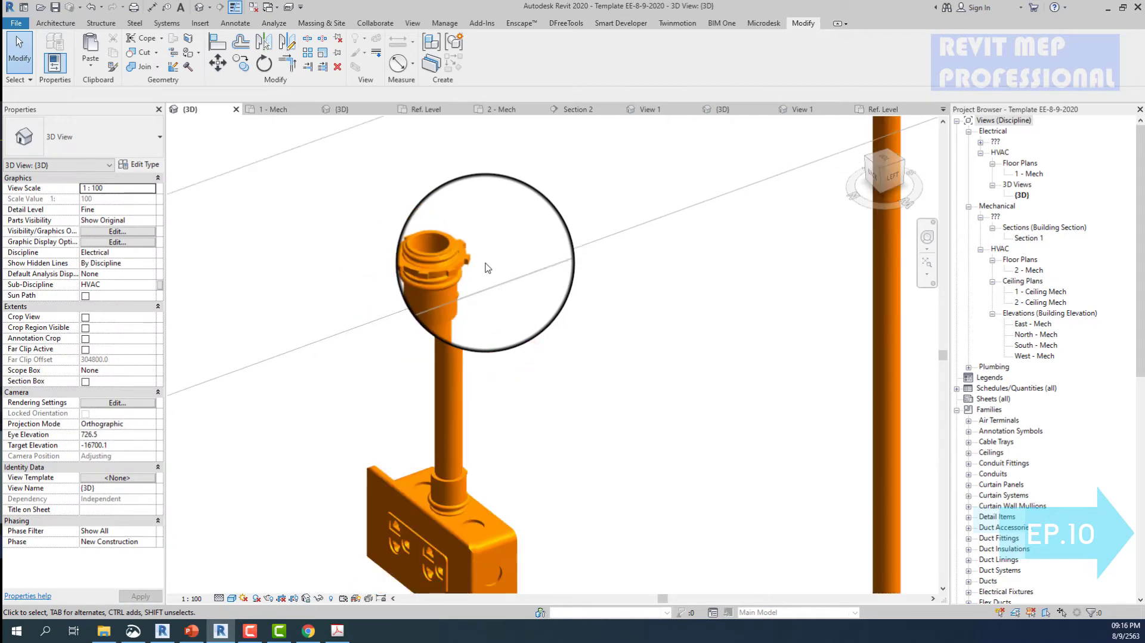
scroll(453, 263, "down", 2)
- Use Create Similar (CS) to cap the vertical conduit's top end with a copy of the fitting
scroll(453, 263, "up", 2)
left_click(459, 266)
key("c")
key("s")
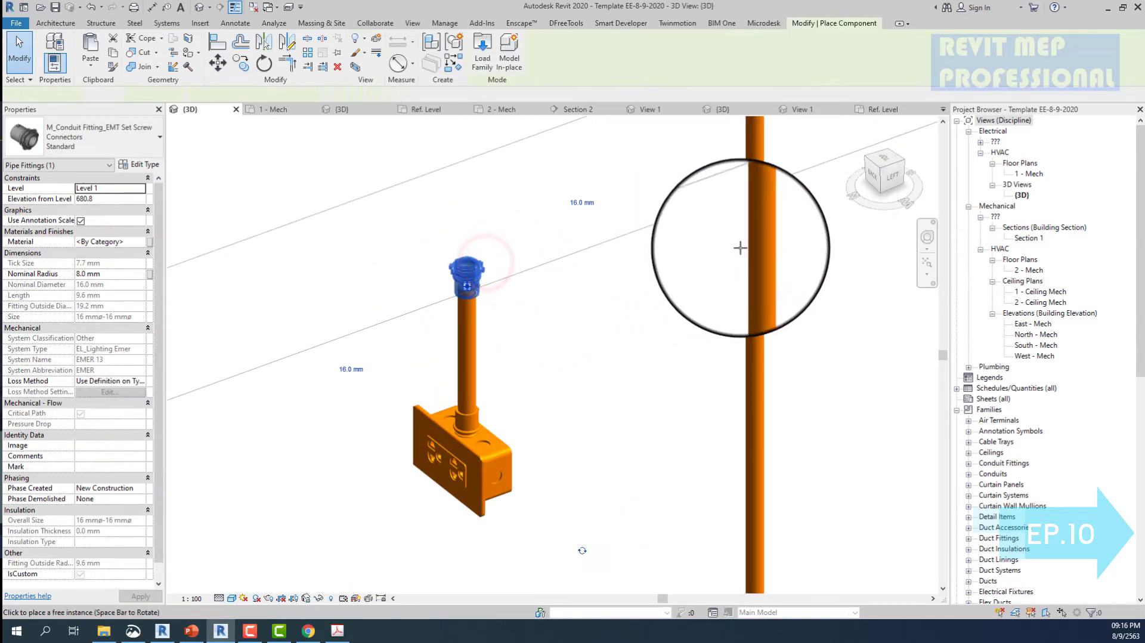
scroll(751, 247, "down", 2)
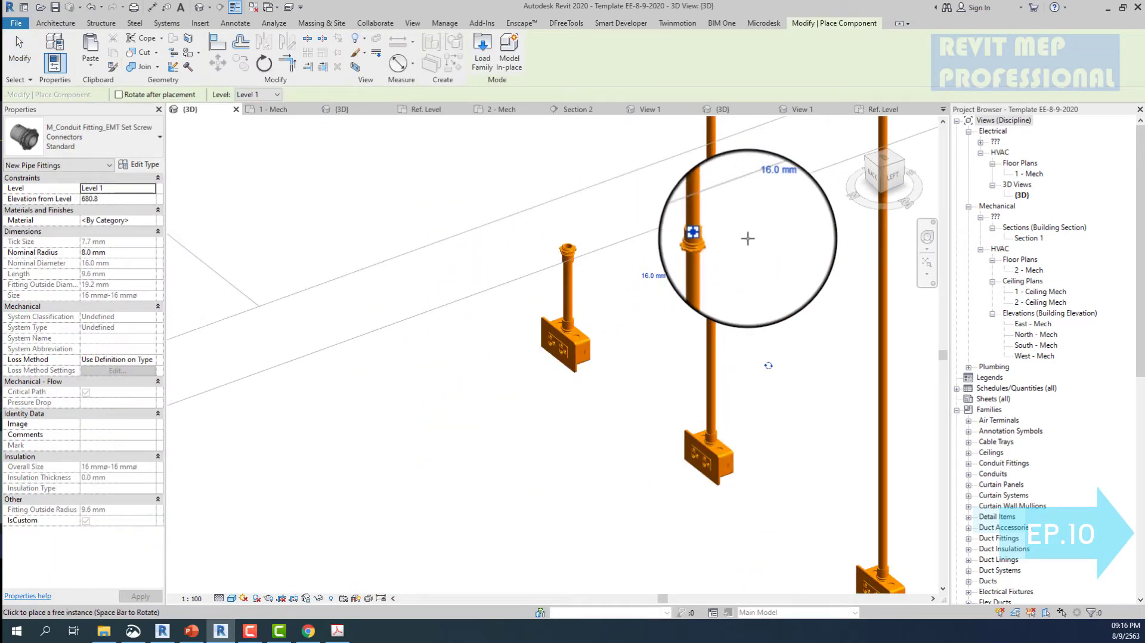
scroll(731, 192, "up", 2)
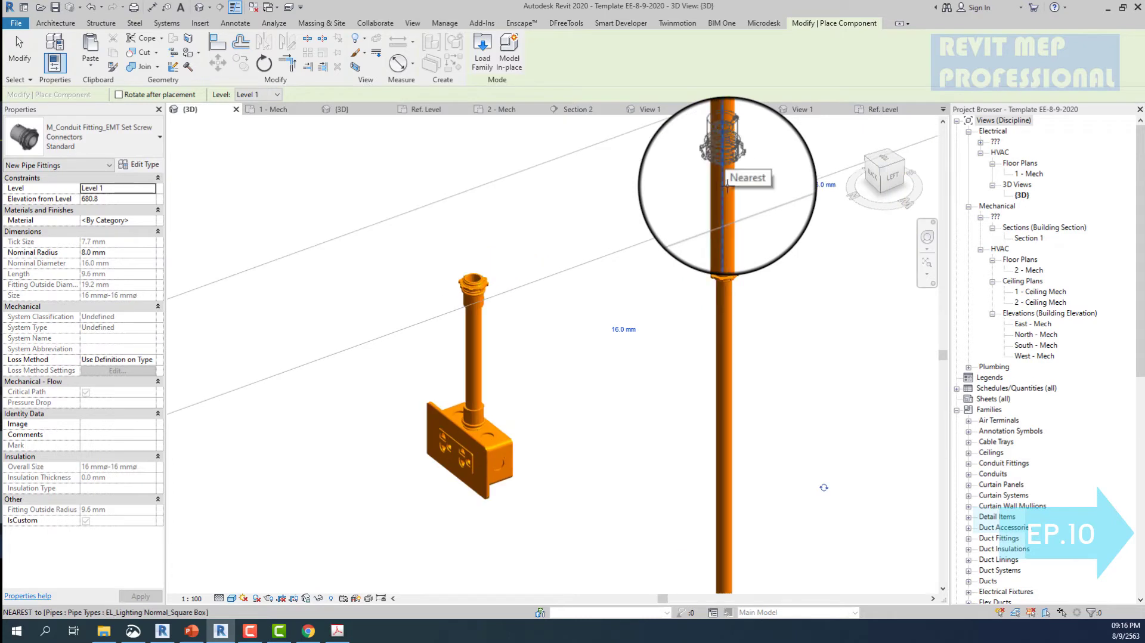
scroll(727, 186, "down", 2)
scroll(634, 266, "up", 1)
scroll(580, 313, "up", 2)
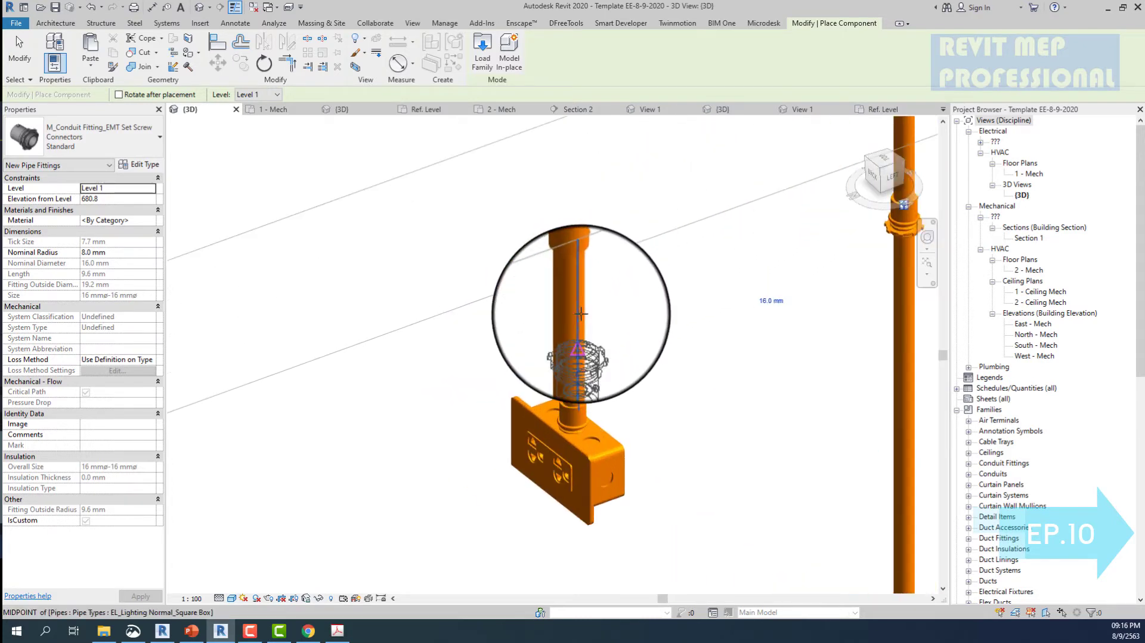
left_click(580, 313)
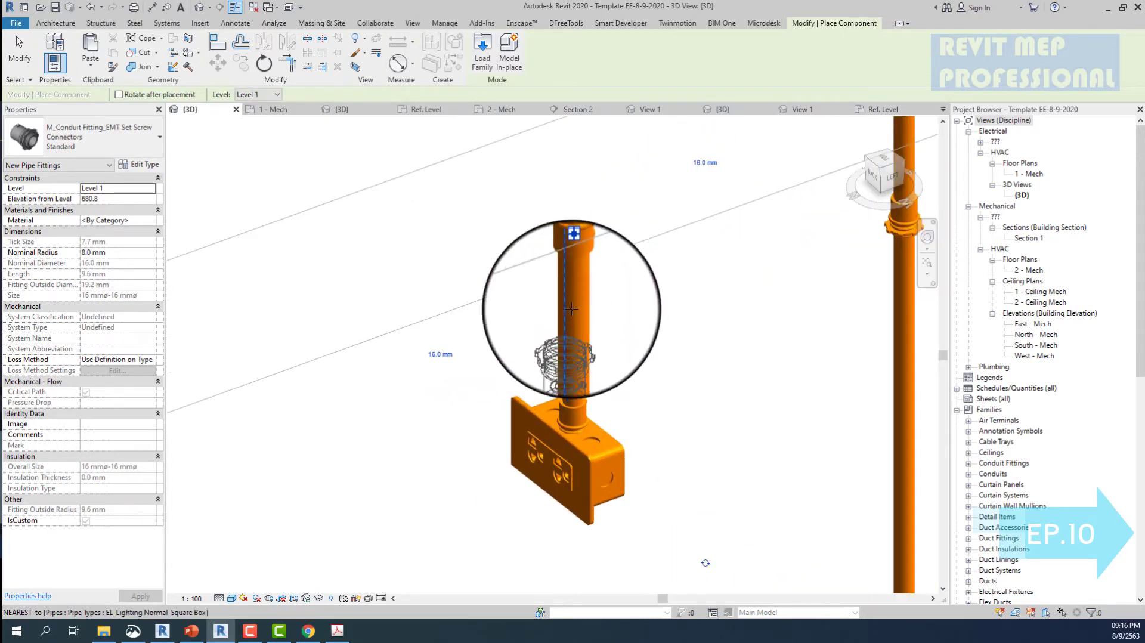
left_click(576, 230)
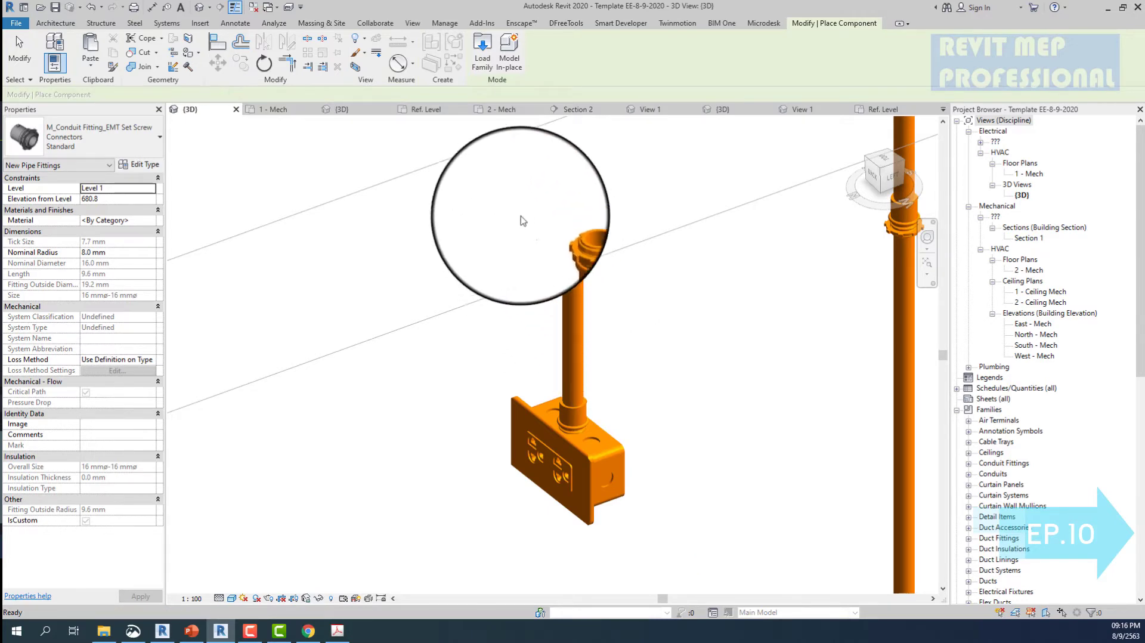
key("Escape")
key("Escape")
left_click_drag(505, 188, 662, 356)
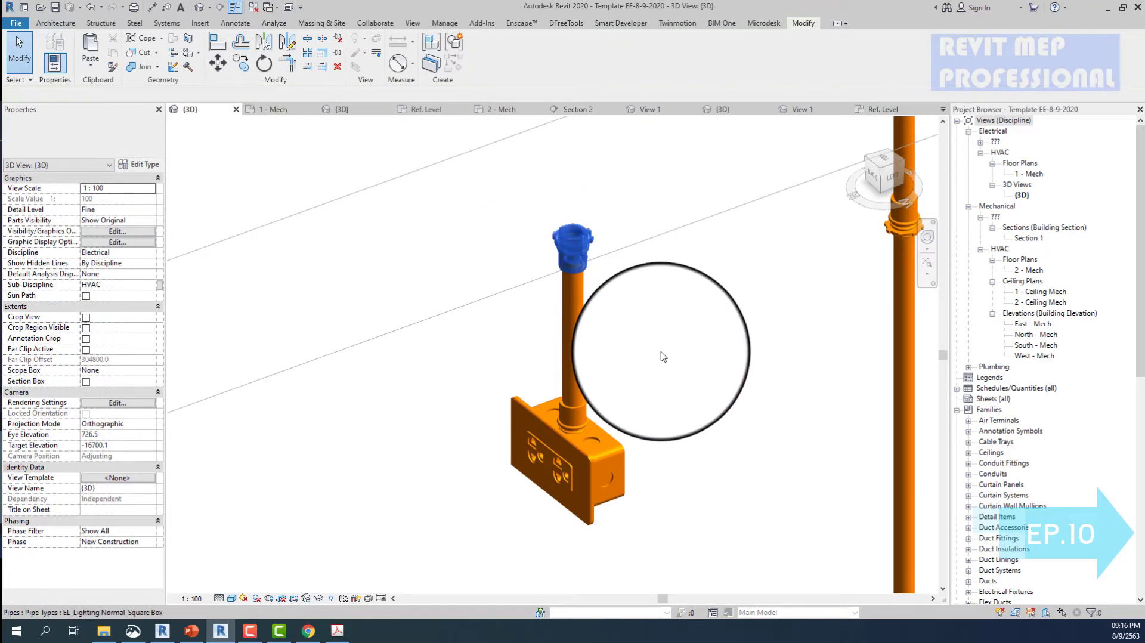
- Raise the short conduit above the receptacle box to a top elevation of 3200
scroll(663, 356, "down", 2)
scroll(663, 357, "down", 1)
scroll(663, 356, "up", 2)
scroll(663, 356, "down", 2)
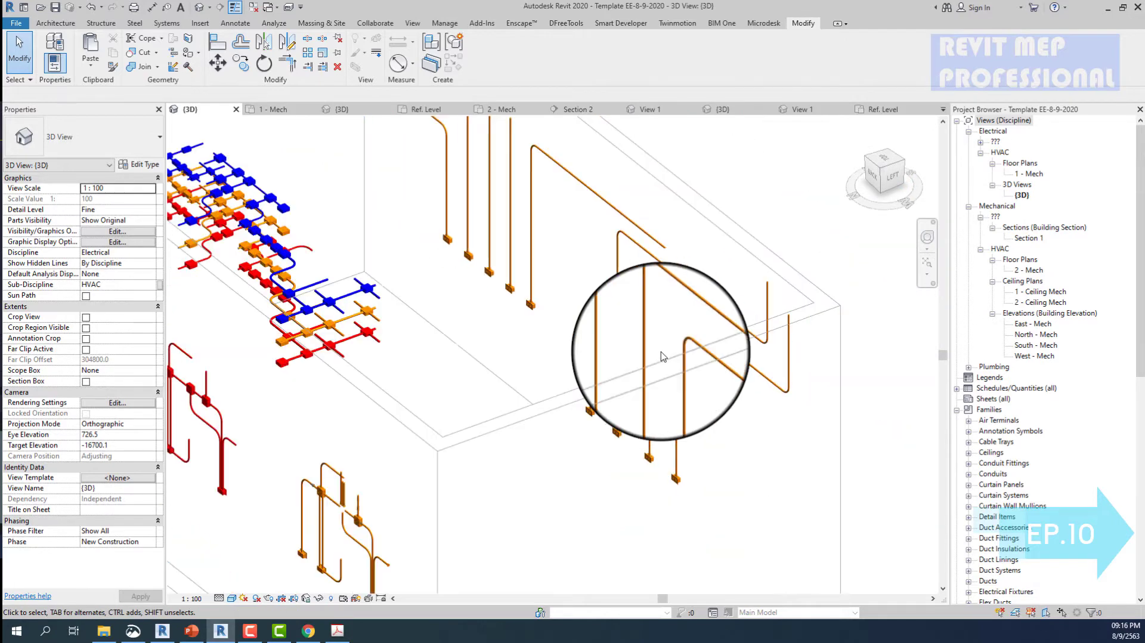
scroll(663, 357, "up", 2)
scroll(575, 396, "down", 2)
scroll(580, 403, "up", 2)
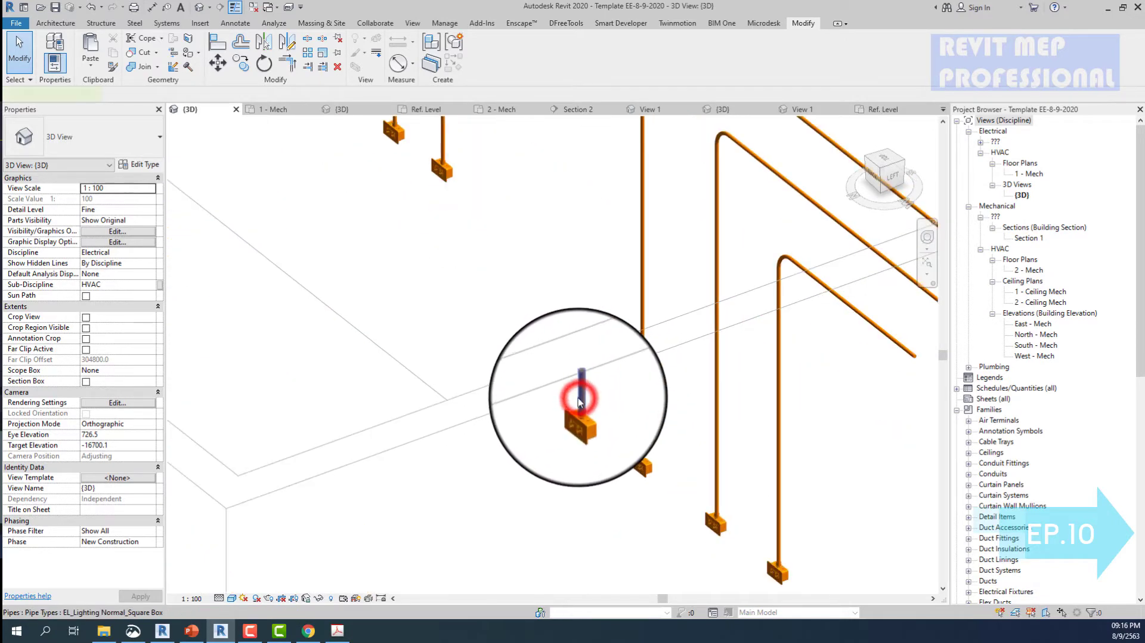
left_click(580, 403)
scroll(572, 387, "up", 2)
left_click(514, 369)
type("3200")
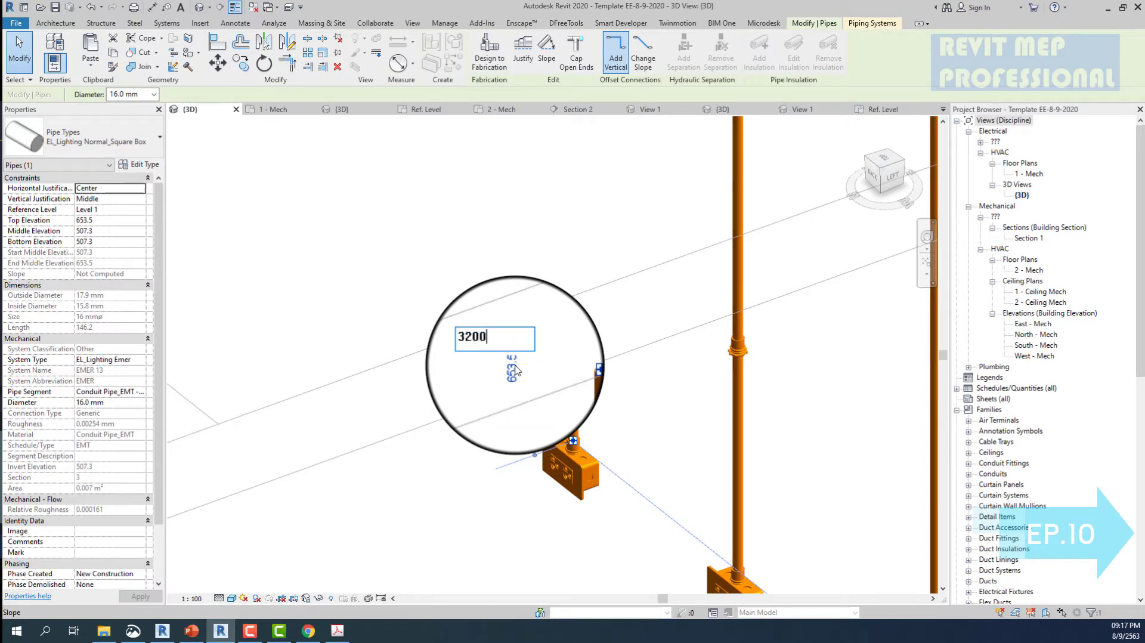
key("Return")
key("Escape")
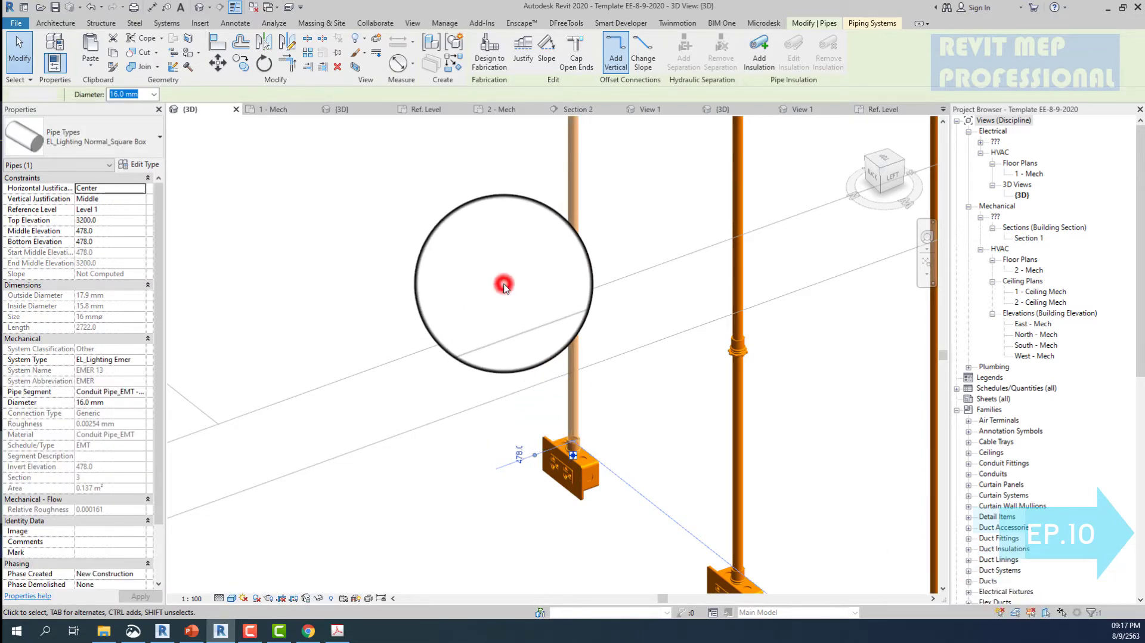
key("Escape")
scroll(507, 287, "up", 3)
scroll(536, 370, "up", 2)
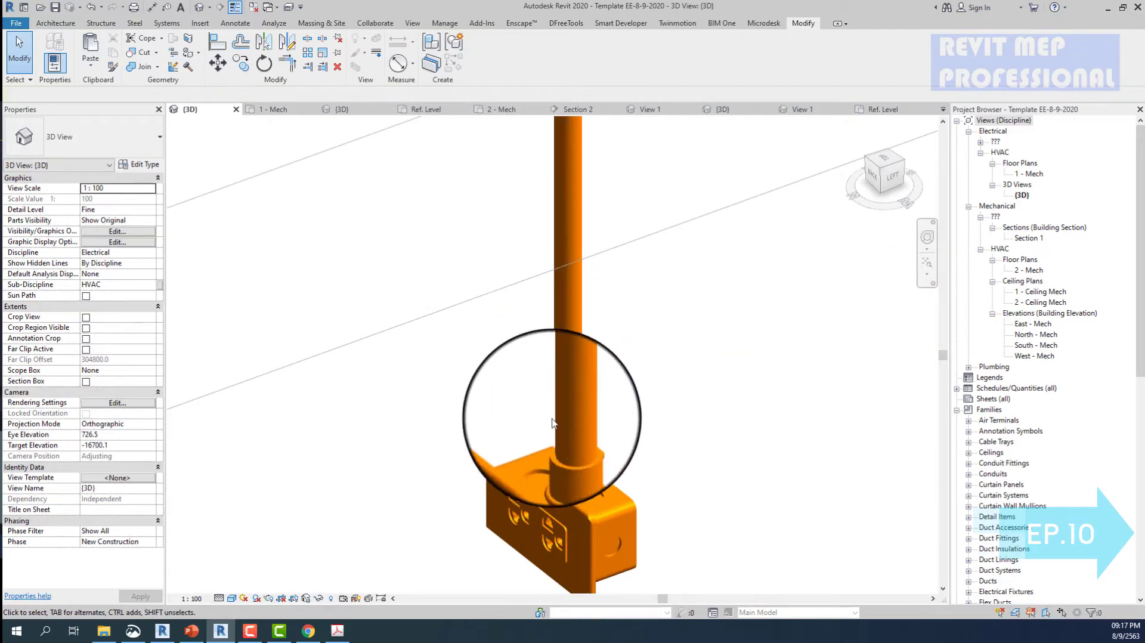
- Place connector fitting copies on the vertical conduit with CS, deleting the invalid one
left_click(565, 454)
key("c")
key("s")
left_click(573, 339)
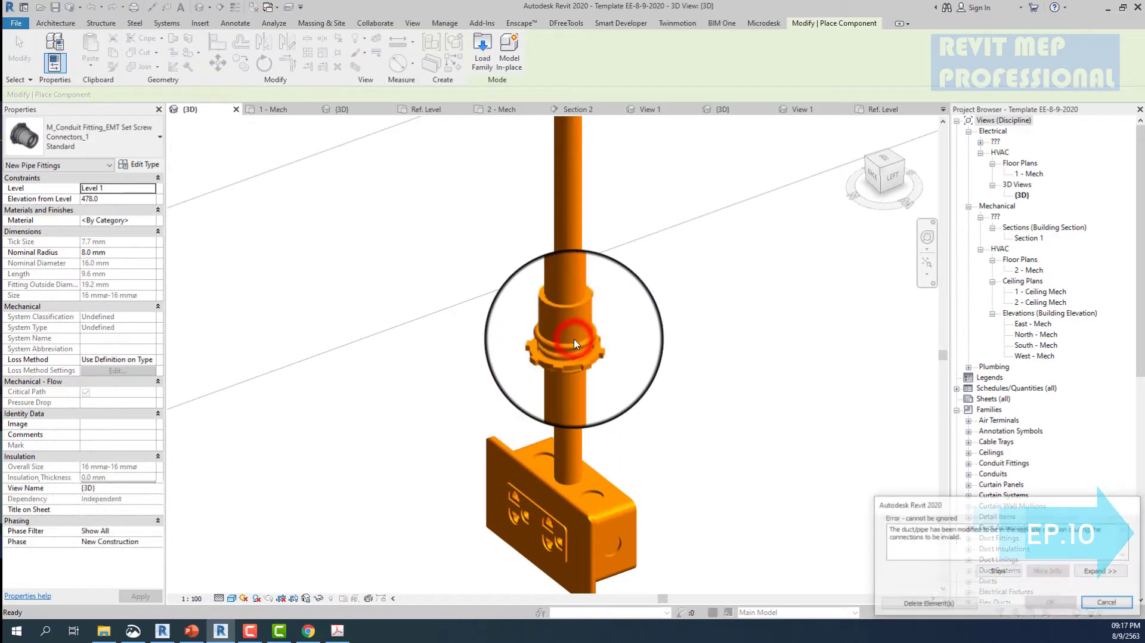
key("Escape")
left_click(578, 464)
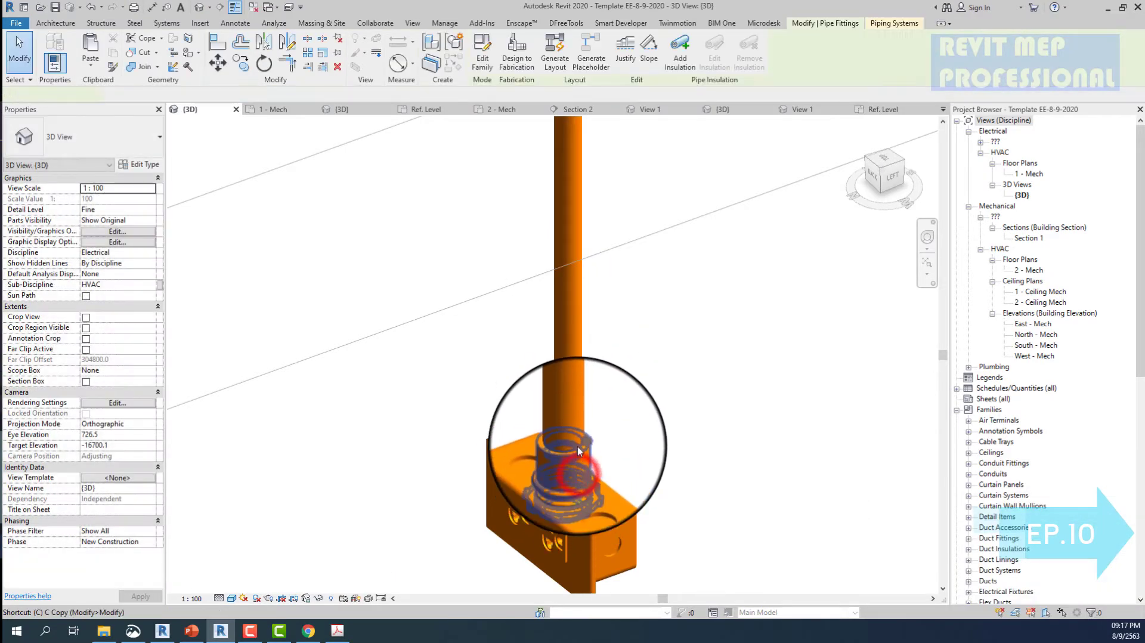
key("c")
key("s")
left_click(567, 209)
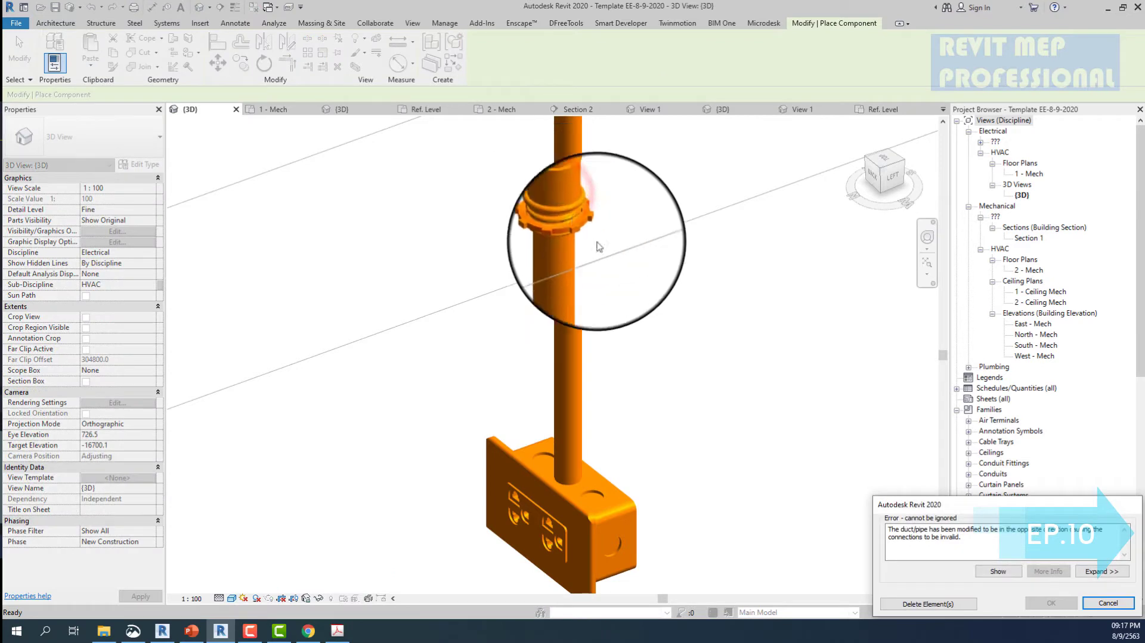
left_click(927, 603)
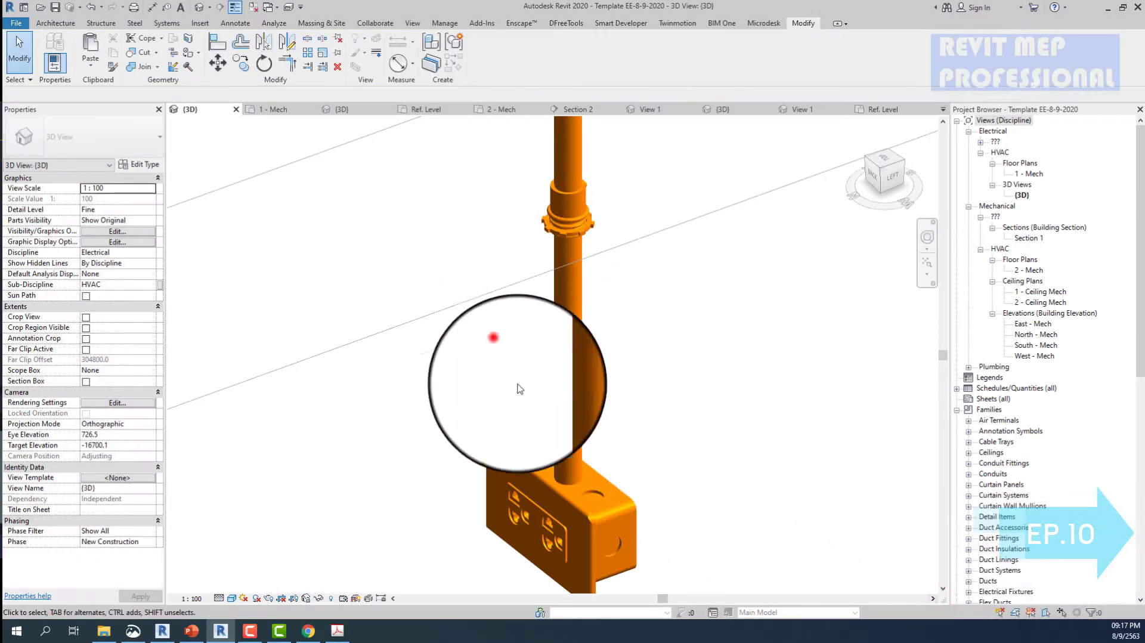
- Check the remaining fitting on the conduit, 673.4 above Level 1
left_click_drag(498, 349, 687, 474)
left_click(680, 468)
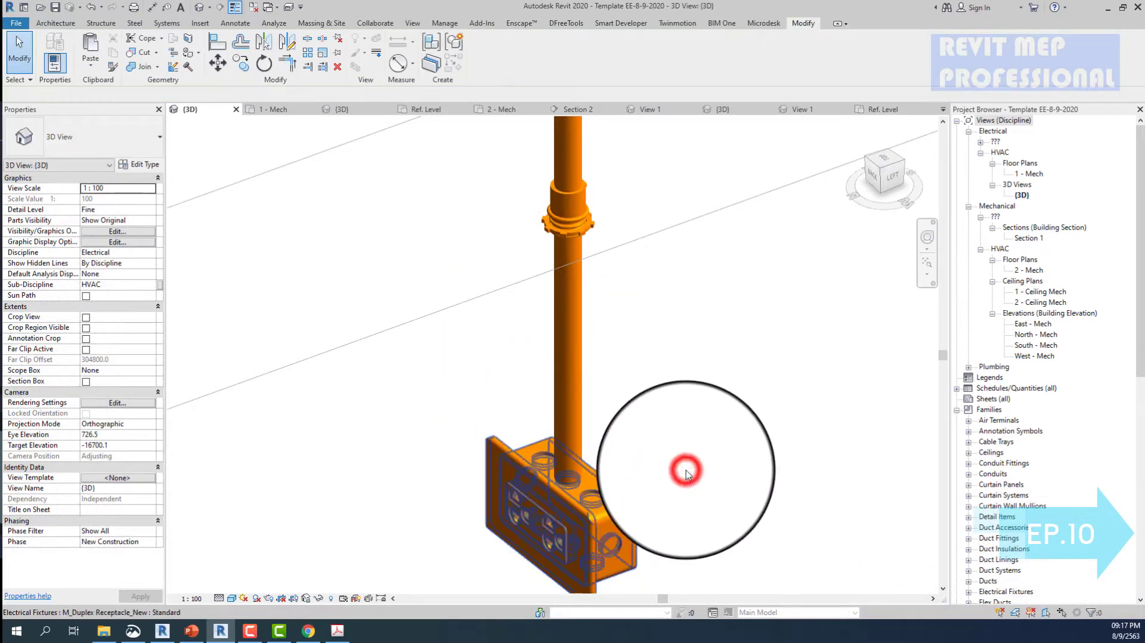
scroll(682, 525, "down", 2)
scroll(562, 346, "up", 3)
left_click(561, 343)
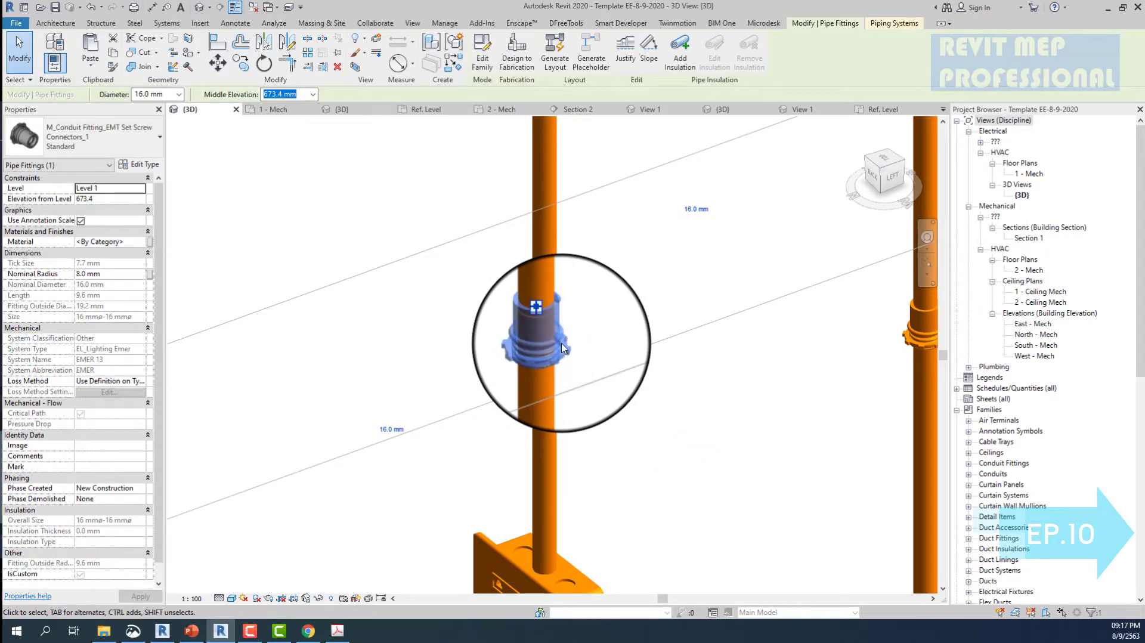
left_click(629, 460)
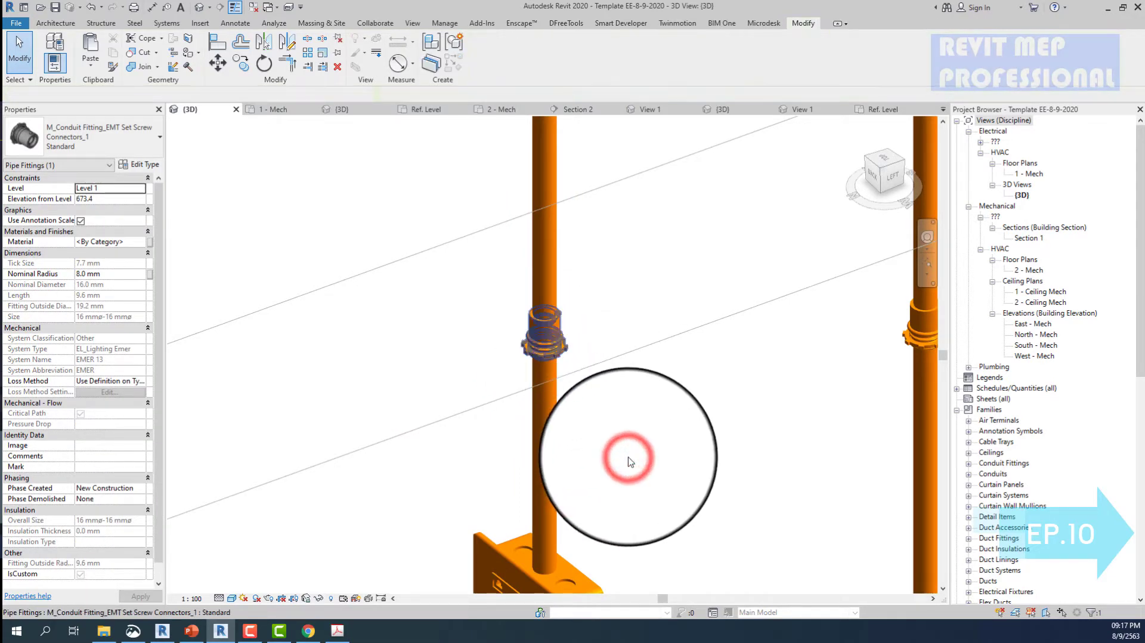
scroll(626, 461, "down", 3)
scroll(531, 388, "up", 2)
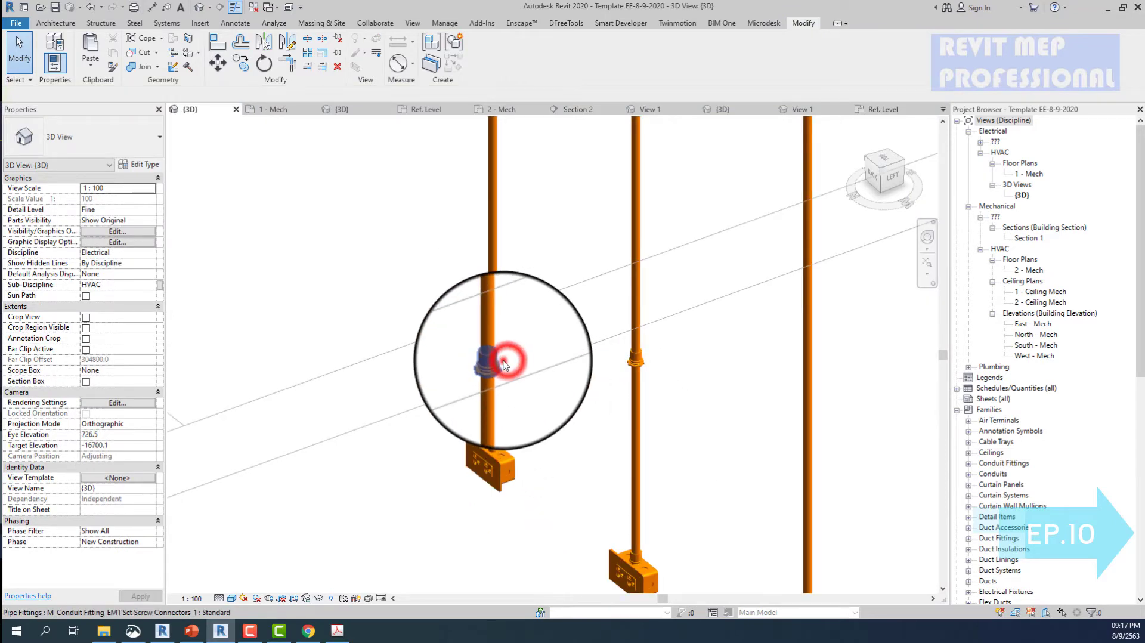
- Change the conduit fitting's type to M_Conduit Fitting_EMT Set Screw Connectors : Standard
left_click(501, 363)
left_click(101, 136)
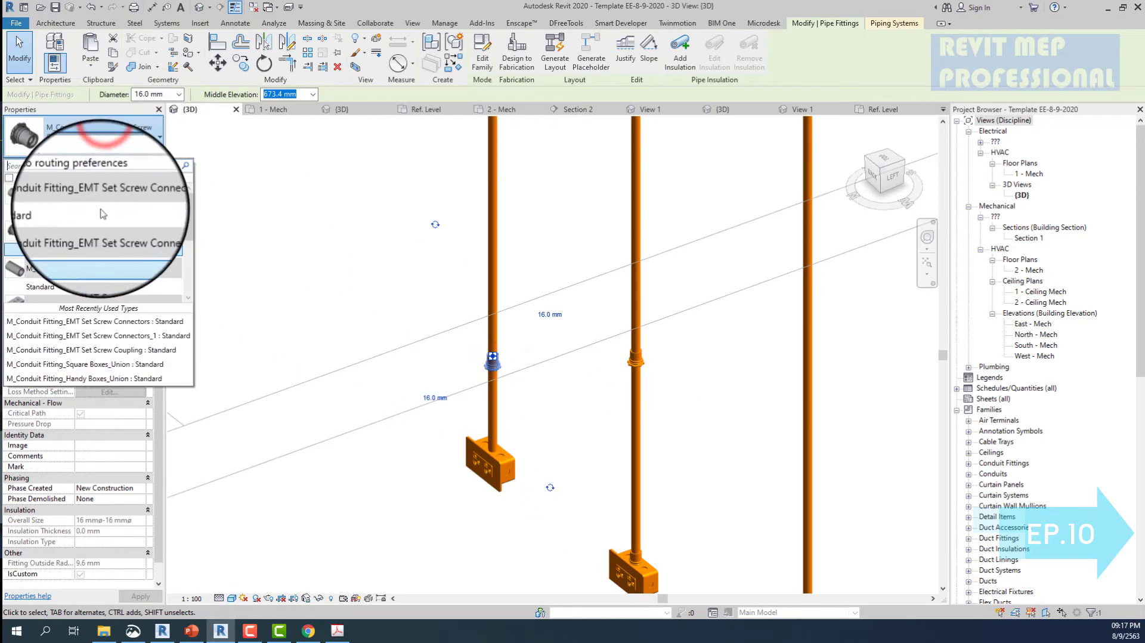
left_click(103, 213)
scroll(523, 402, "up", 3)
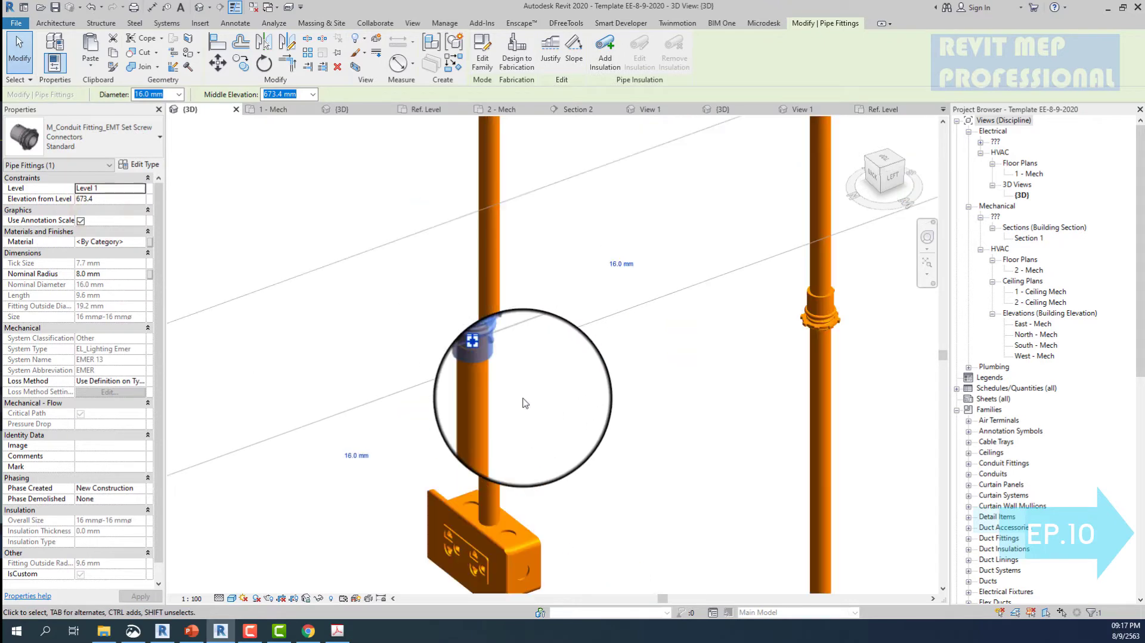
left_click(524, 403)
- Place another connector fitting on the conduit just above the receptacle box
left_click(483, 287)
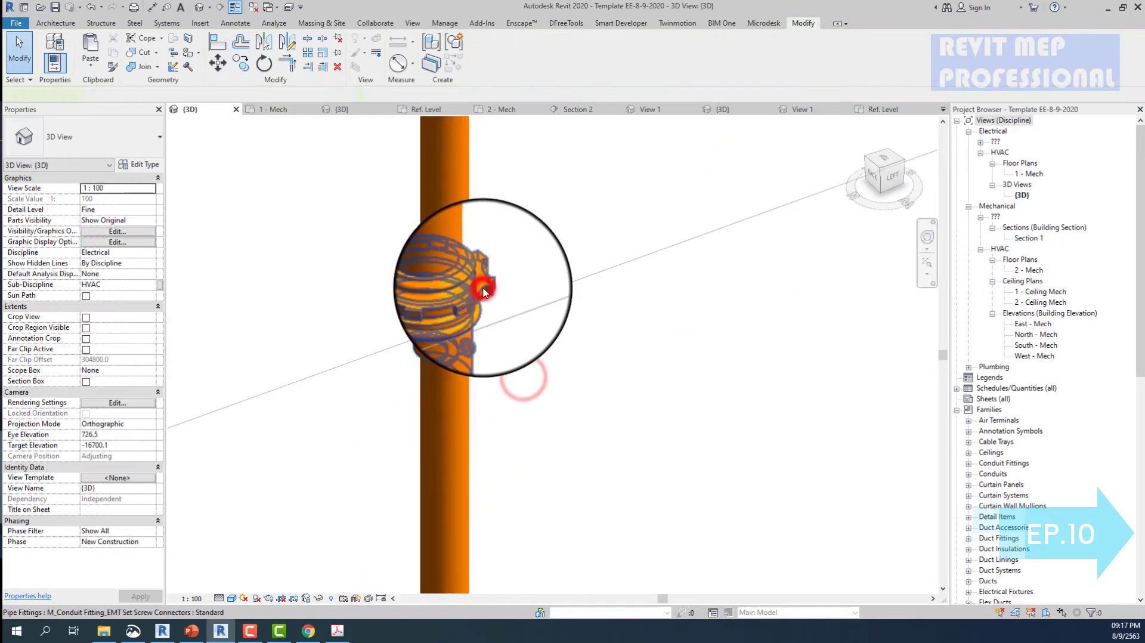
key("s")
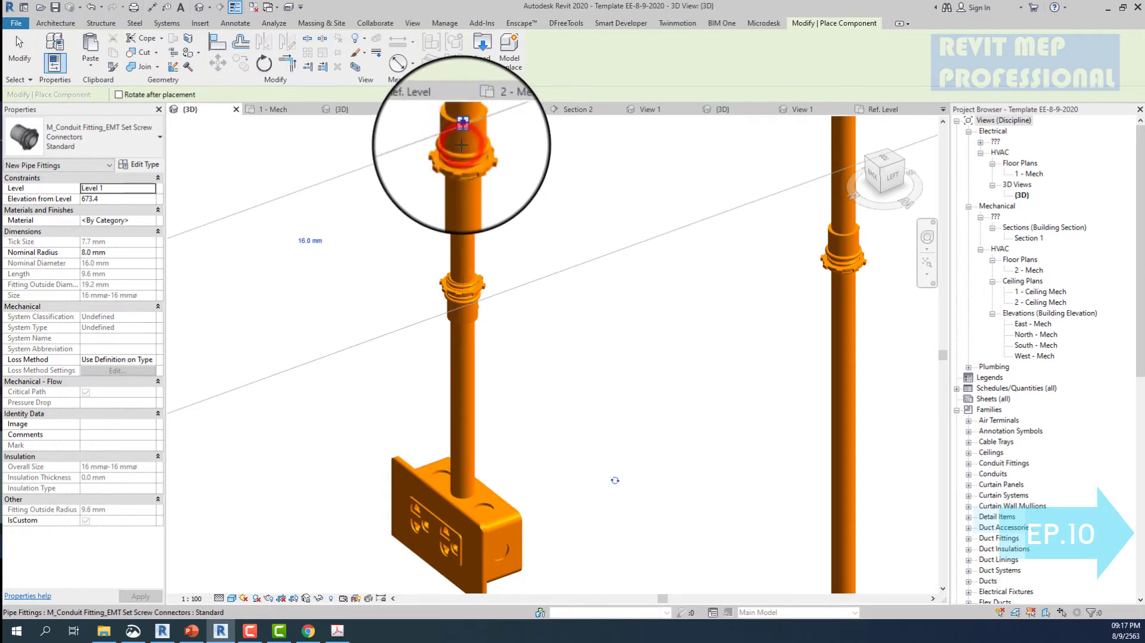
scroll(462, 145, "down", 2)
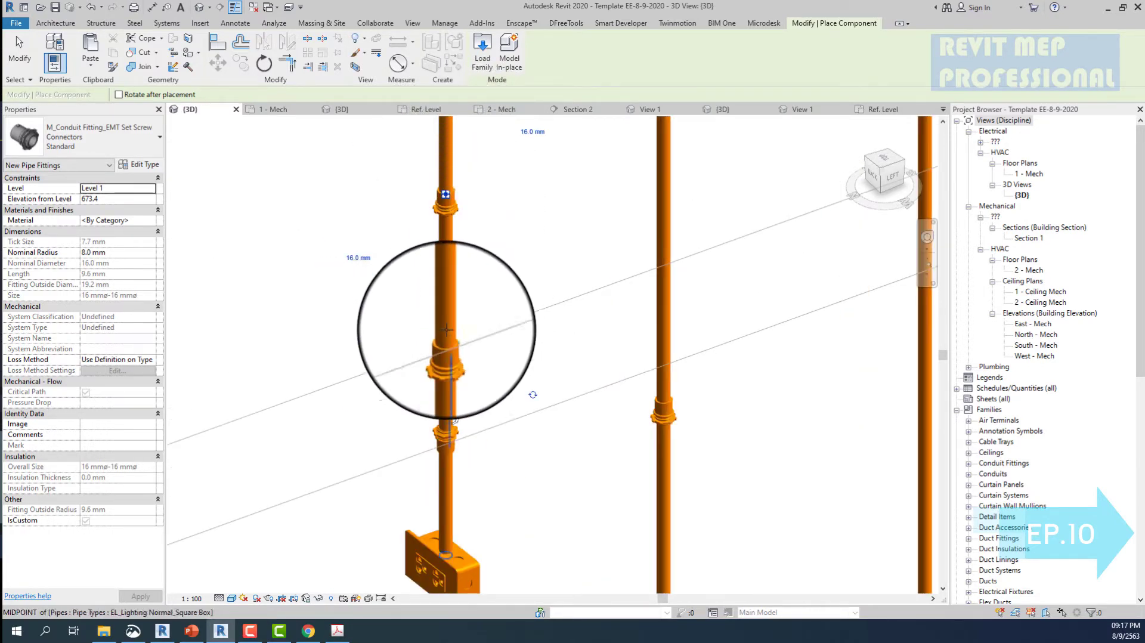
left_click(446, 479)
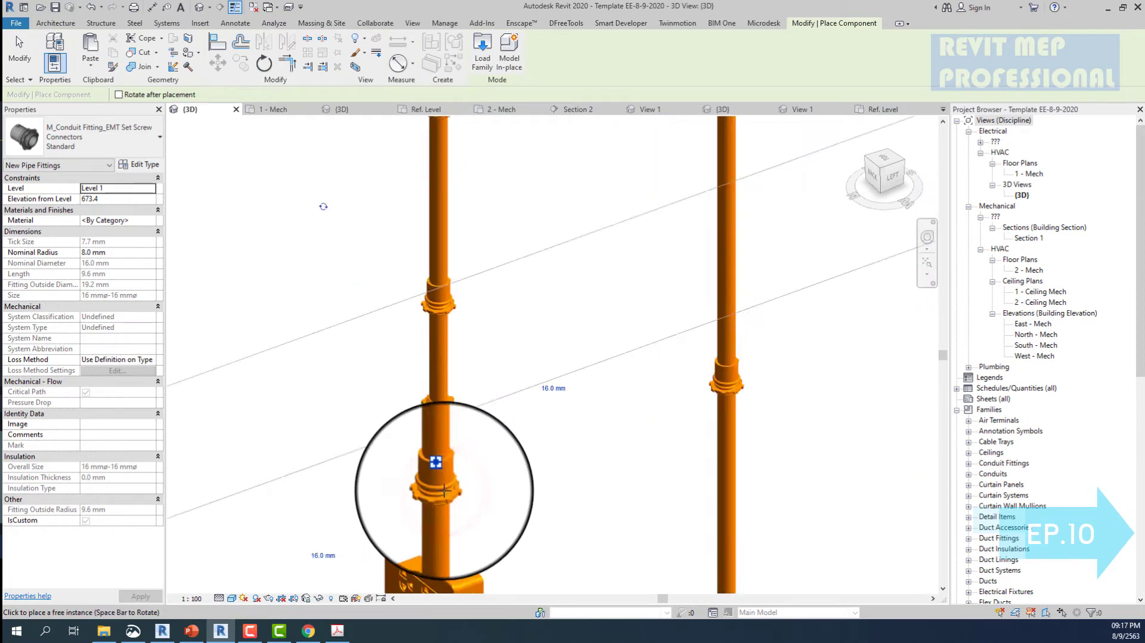
key("Escape")
scroll(462, 442, "up", 2)
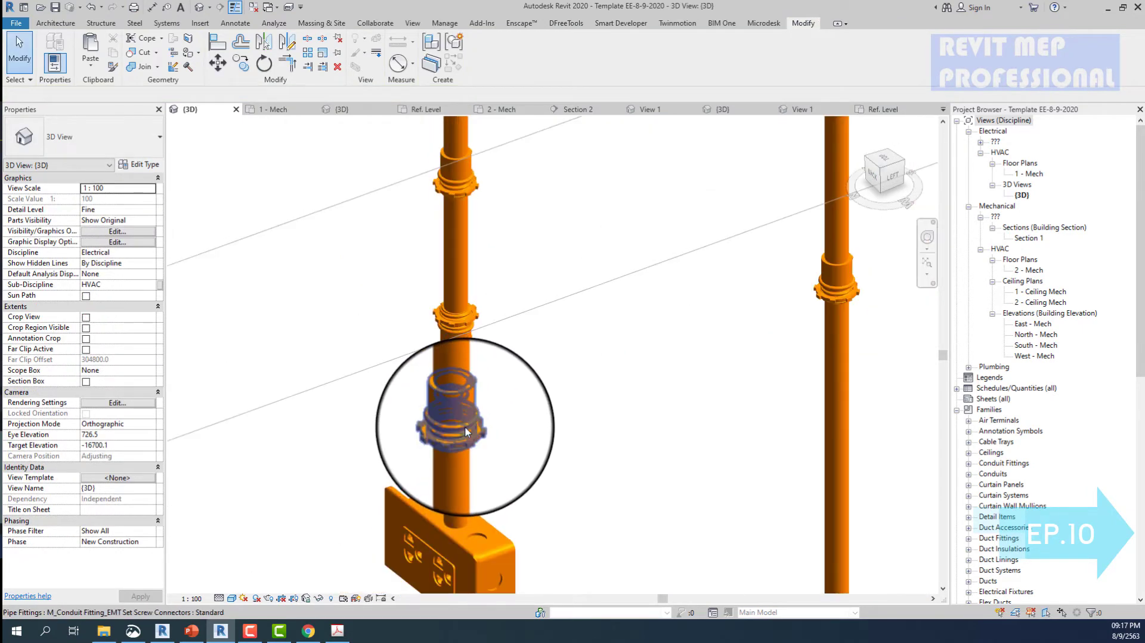
- Switch the new fitting to Connectors_1 and back to Connectors Standard, then check it
left_click(466, 431)
left_click(111, 148)
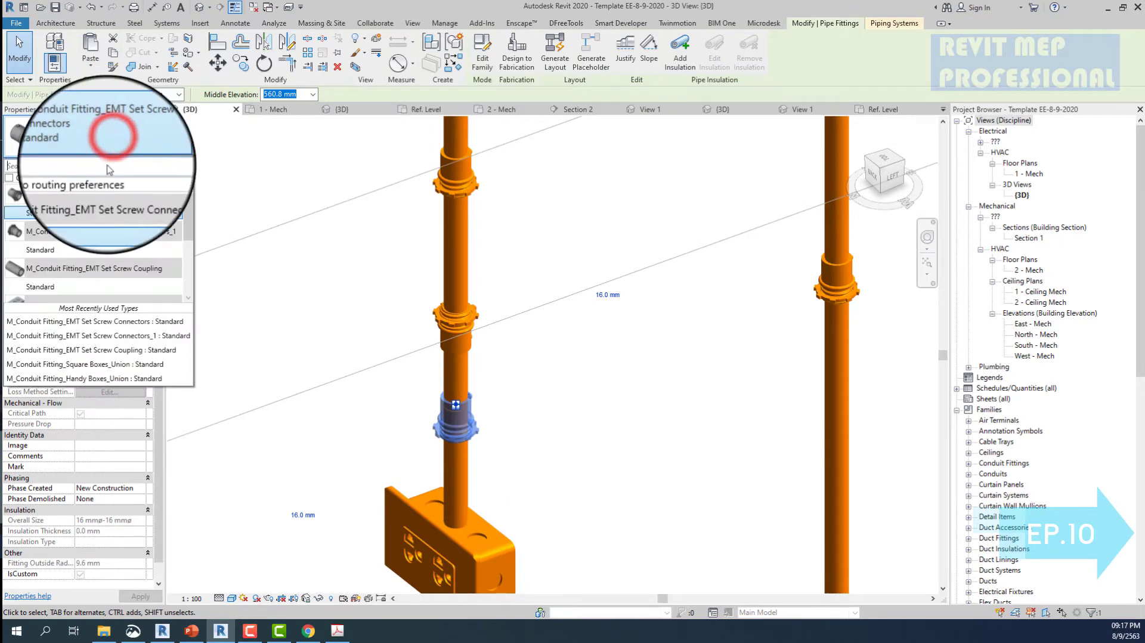
left_click(93, 253)
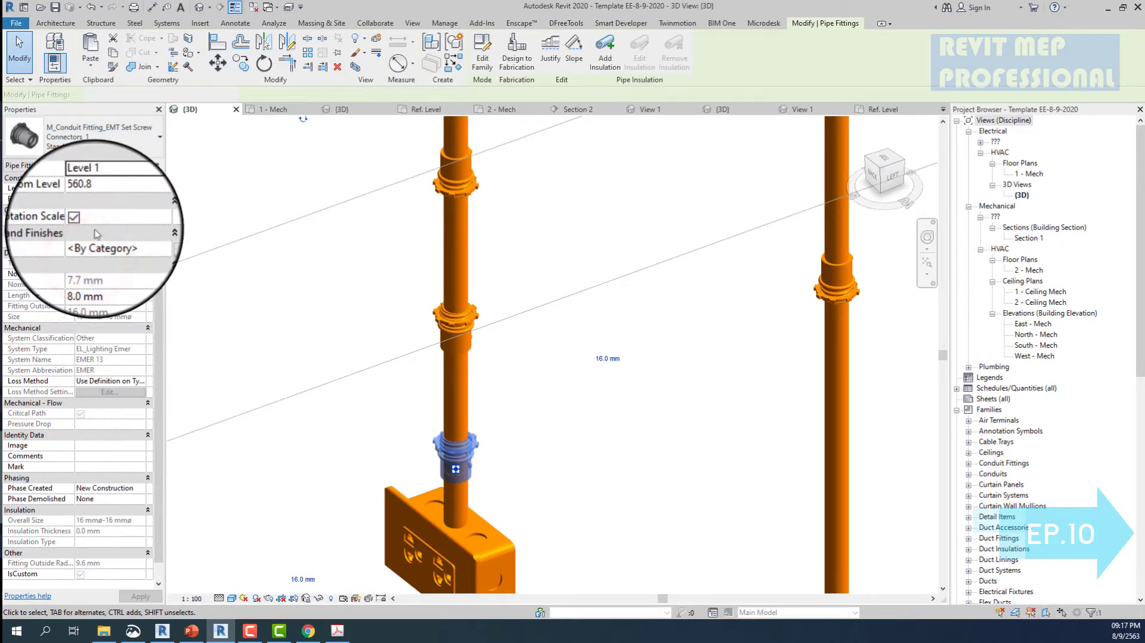
left_click(101, 143)
left_click(42, 250)
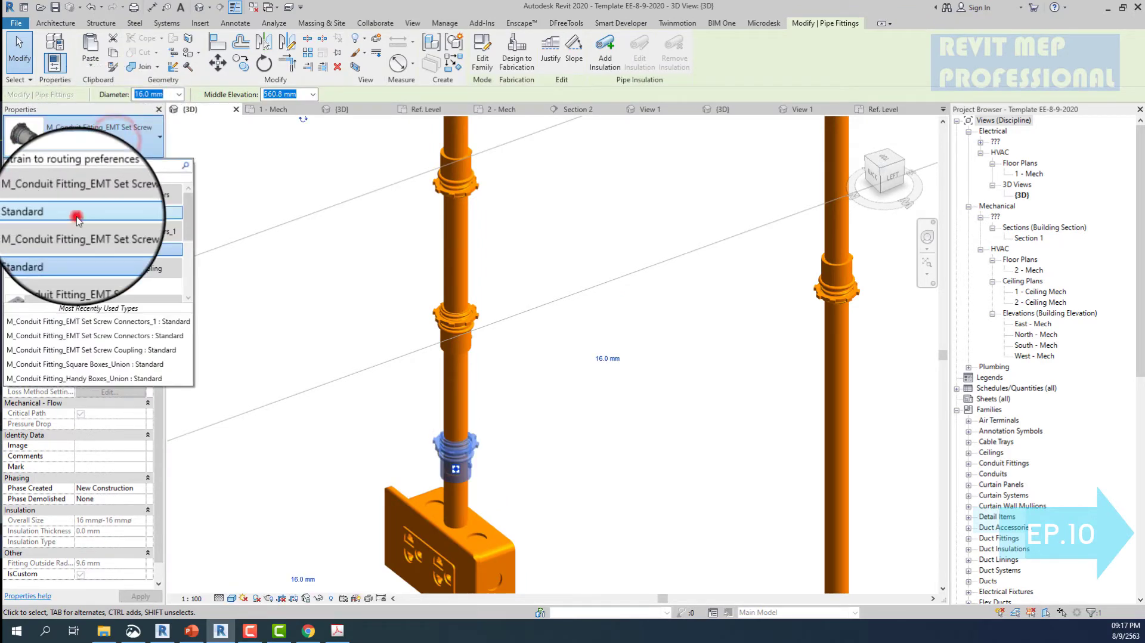
left_click(579, 450)
scroll(532, 436, "up", 2)
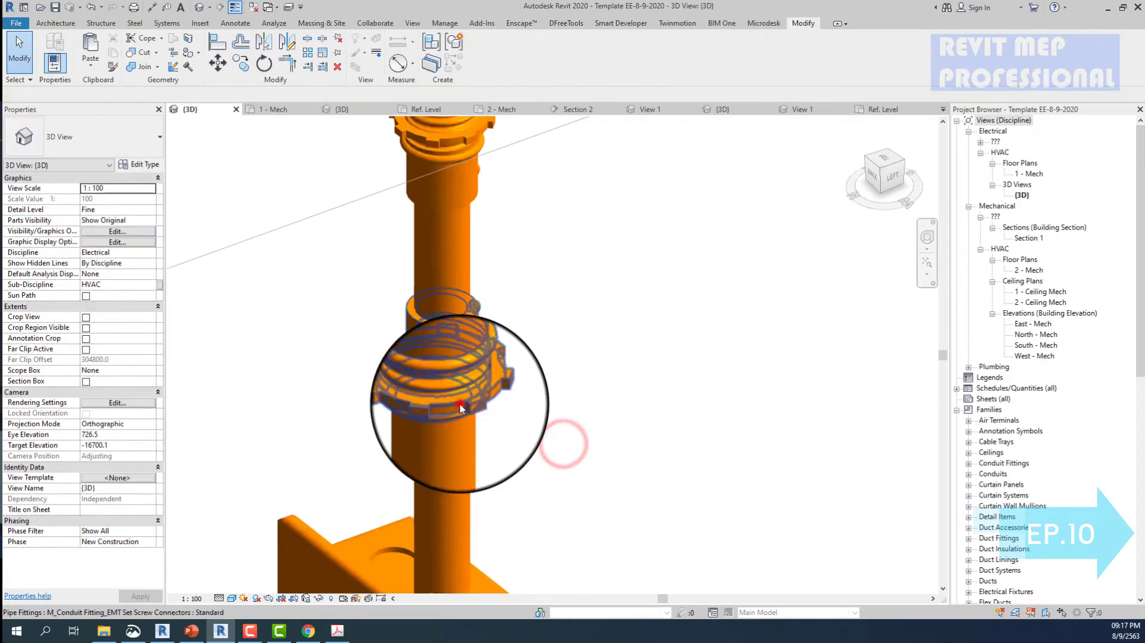
left_click(459, 385)
scroll(572, 368, "down", 1)
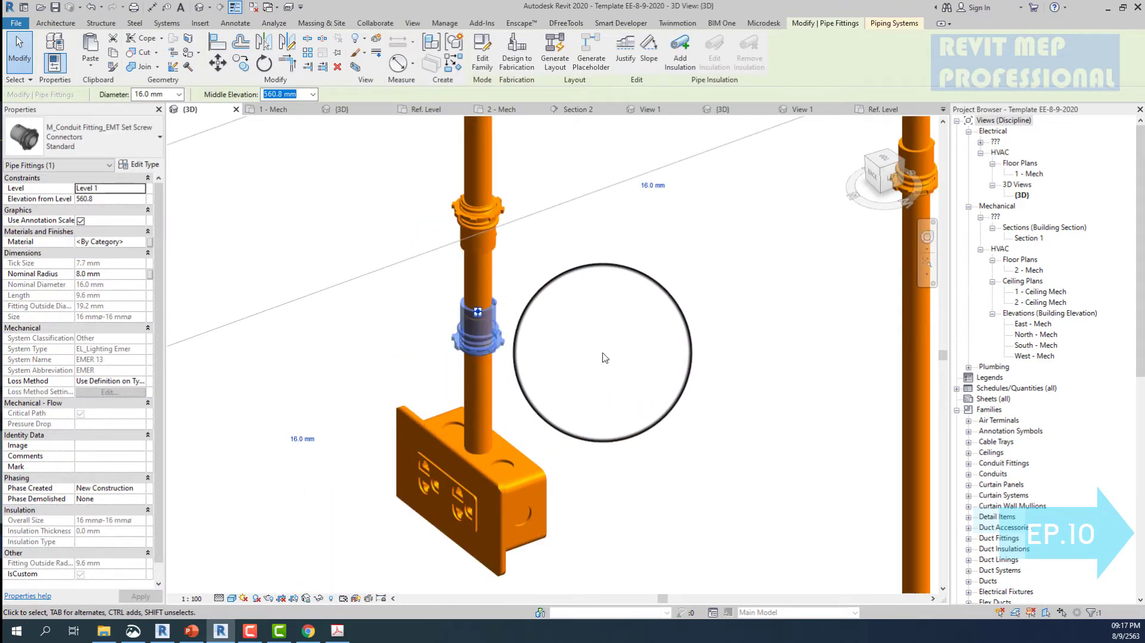
left_click(602, 356)
- Align the lower connector fitting to the receptacle box's top face
scroll(512, 525, "up", 3)
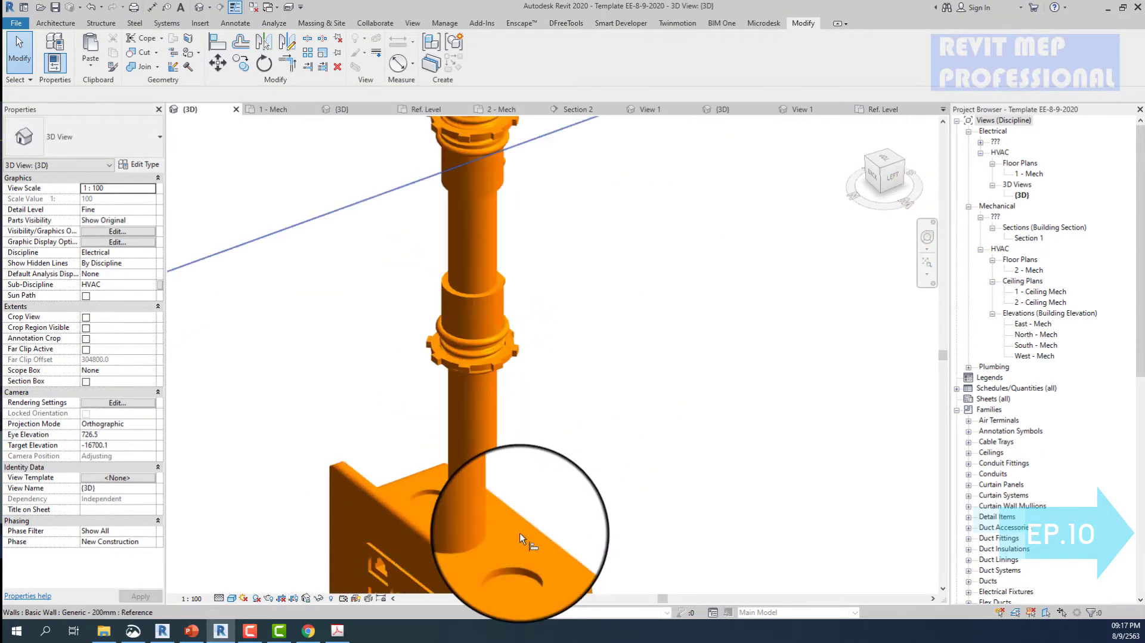
key("a")
key("l")
left_click(520, 532)
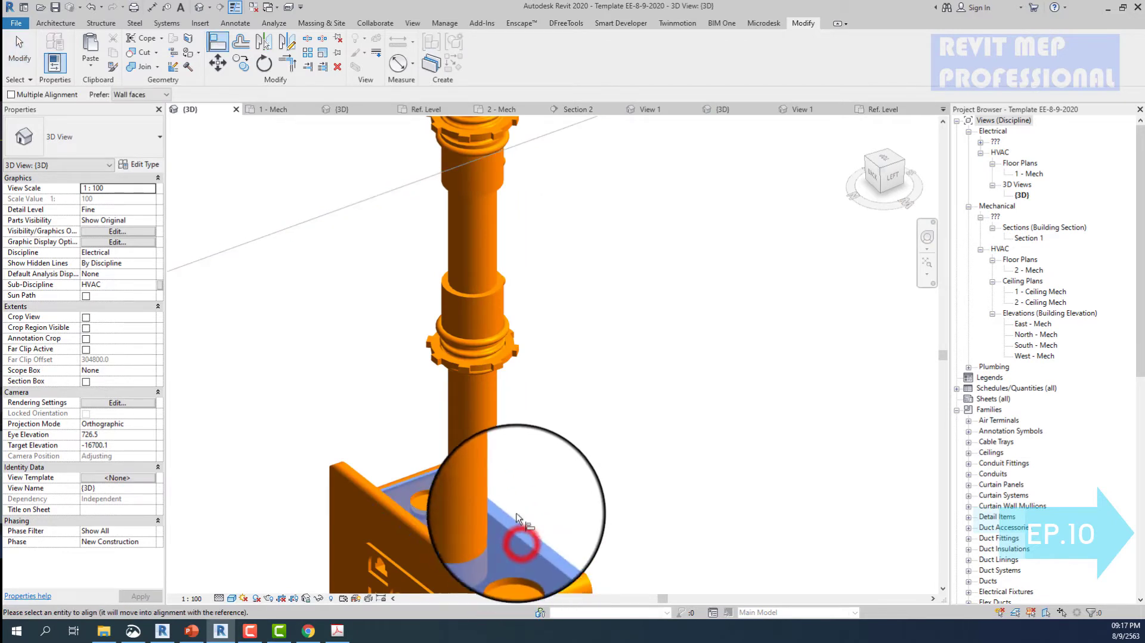
left_click(486, 352)
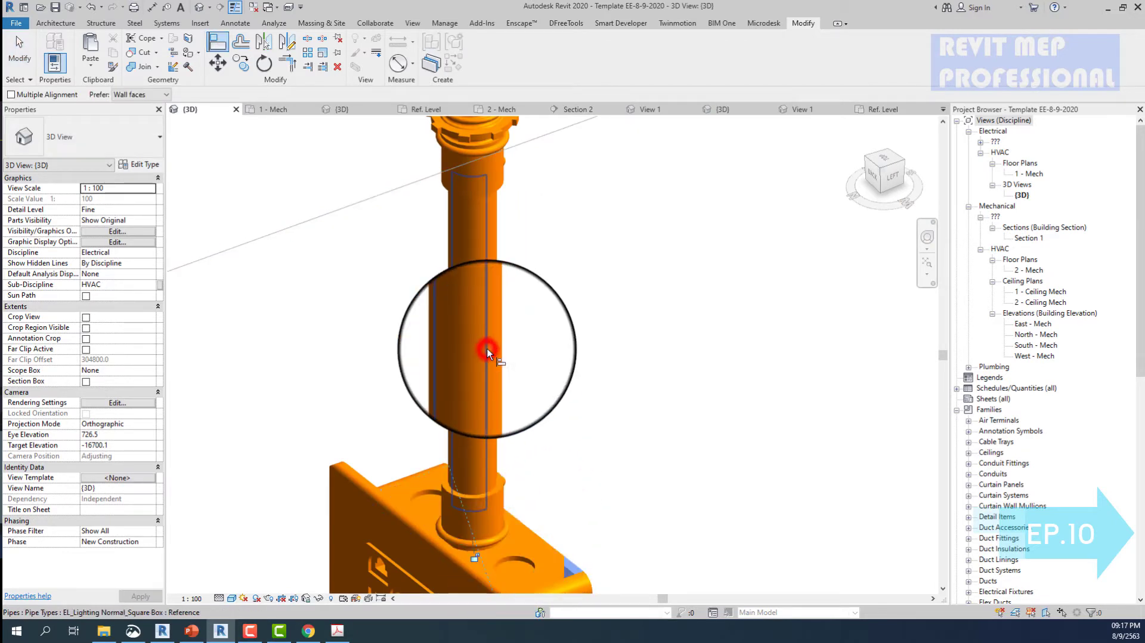
scroll(483, 343, "down", 3)
key("Escape")
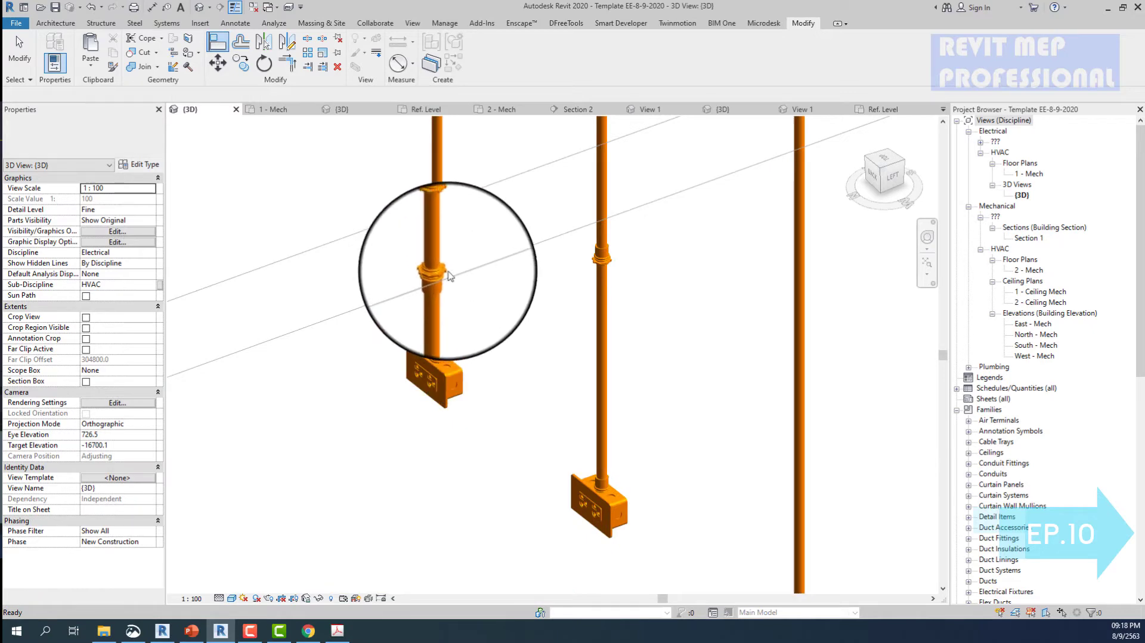
scroll(455, 283, "up", 2)
key("Escape")
- Inspect the connector fittings placed along the conduits
left_click(450, 272)
key("Escape")
left_click(453, 189)
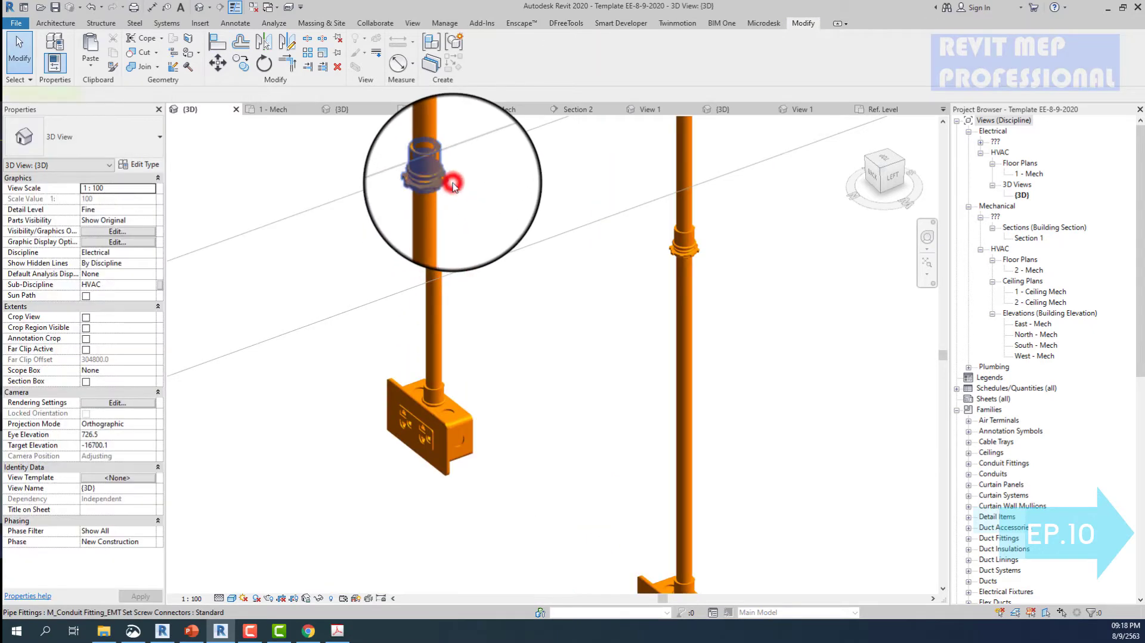
scroll(495, 209, "down", 2)
left_click(553, 270)
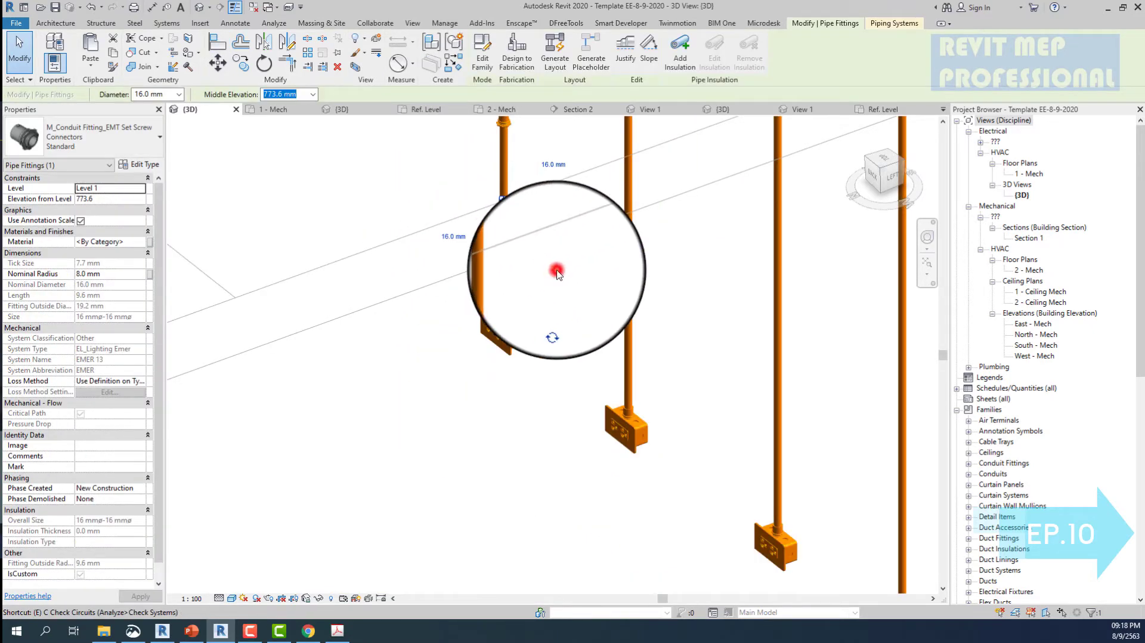
scroll(525, 269, "down", 2)
scroll(486, 197, "up", 2)
mouse_move(467, 193)
left_mouse_down()
mouse_move(550, 331)
mouse_move(603, 262)
left_mouse_up()
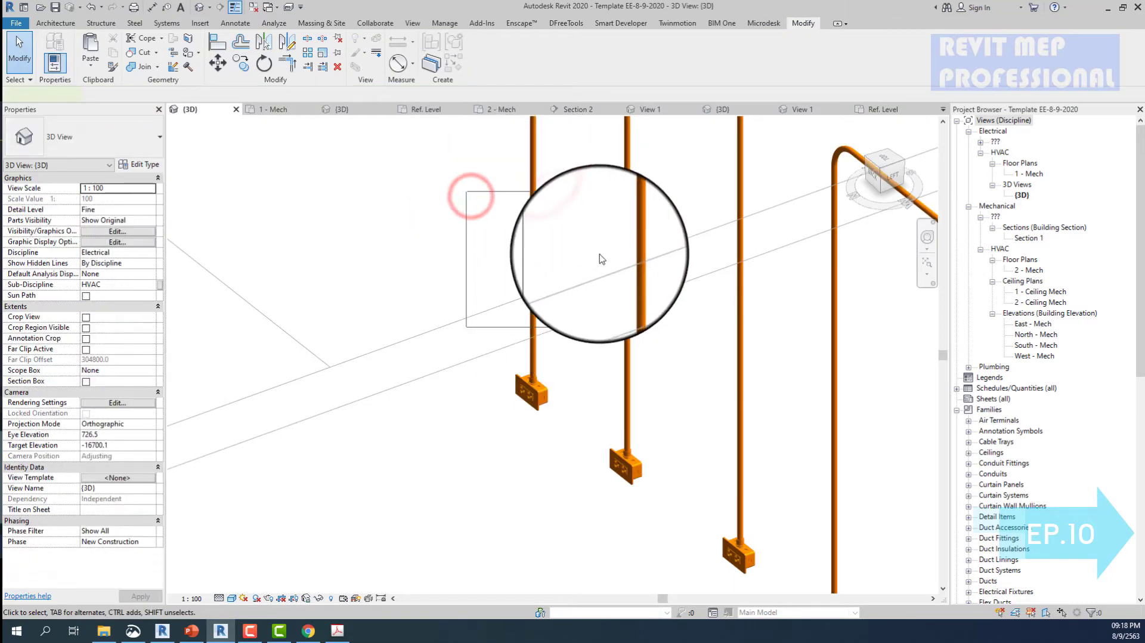
left_click_drag(497, 161, 596, 223)
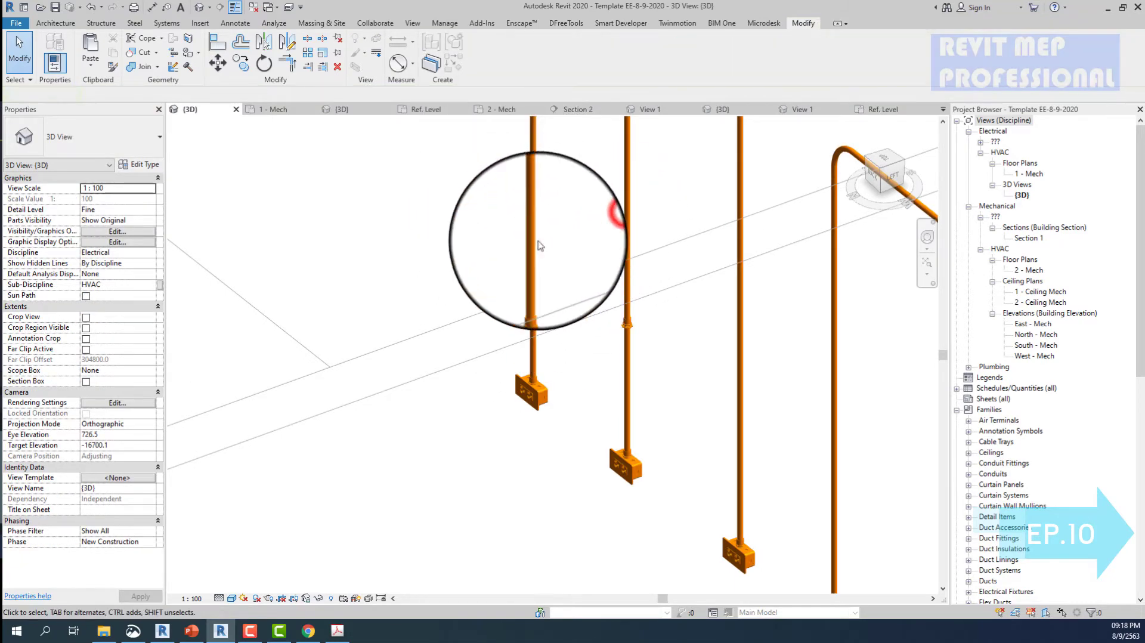
left_click_drag(476, 260, 586, 367)
scroll(590, 387, "up", 2)
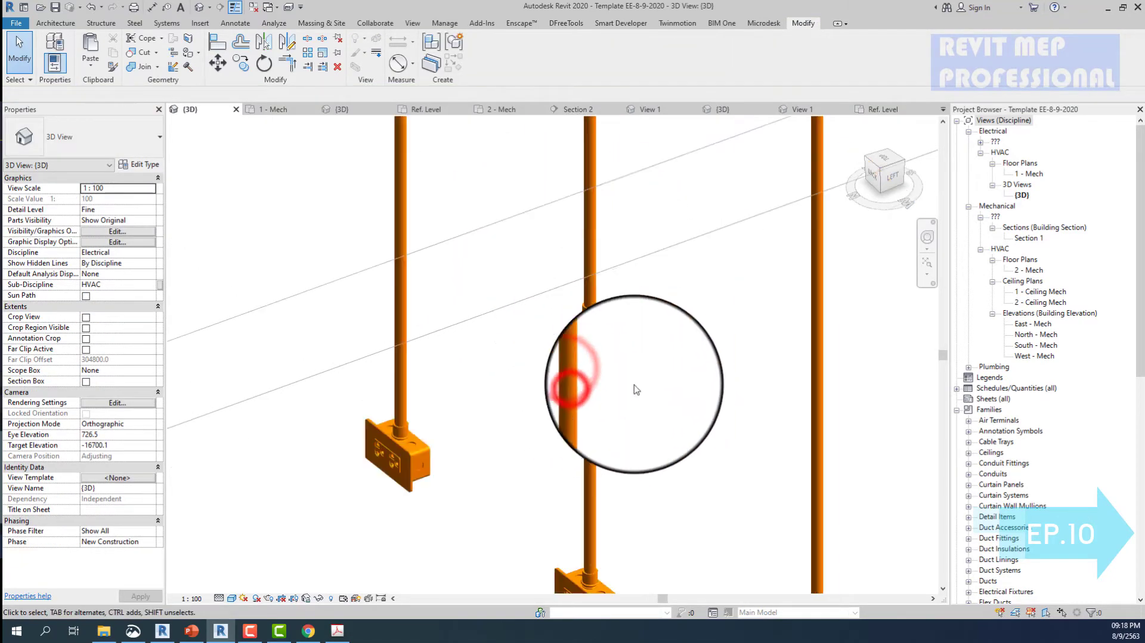
scroll(596, 385, "up", 2)
left_click(654, 385)
- Start and cancel another Align, then select the fitting on the middle conduit
key("a")
key("l")
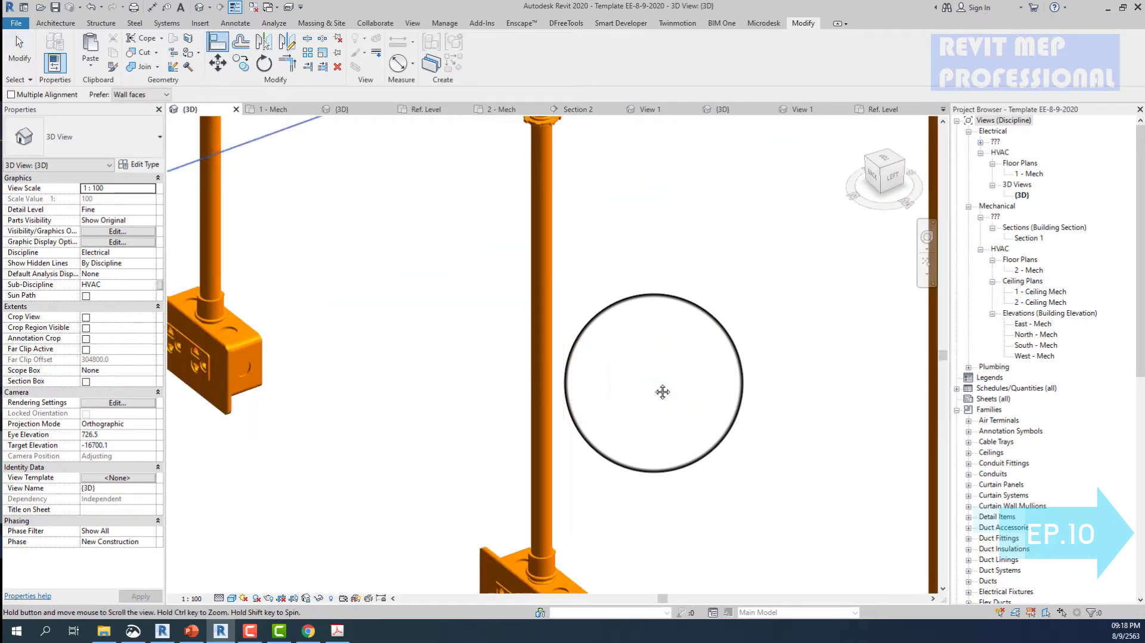
scroll(653, 387, "down", 2)
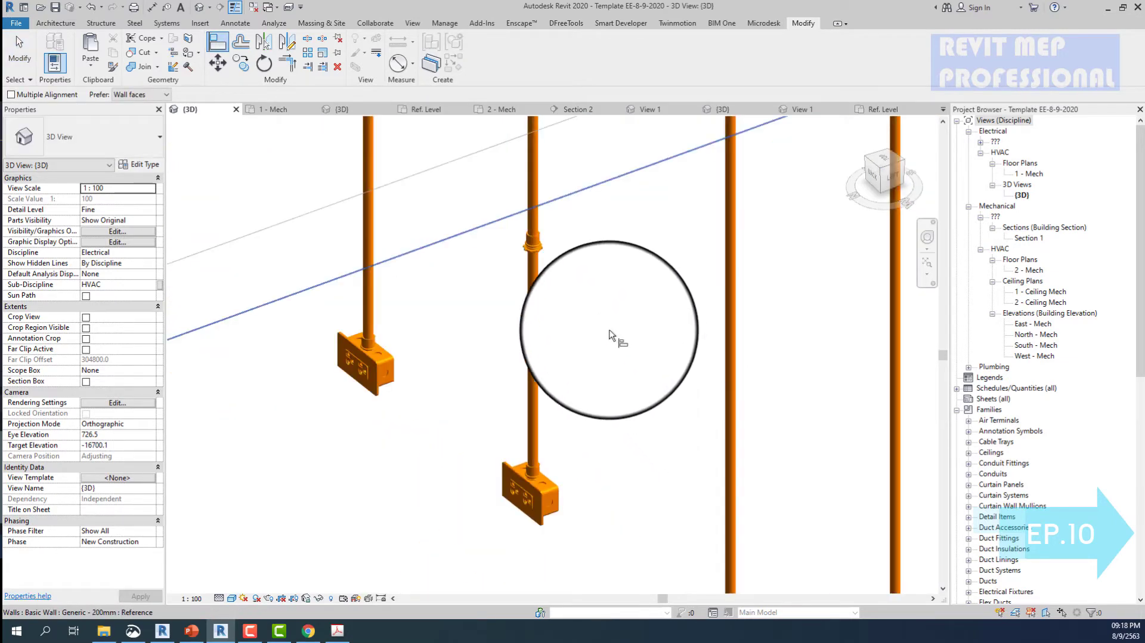
key("Escape")
scroll(523, 257, "up", 3)
key("Escape")
left_click(523, 235)
left_click(608, 270)
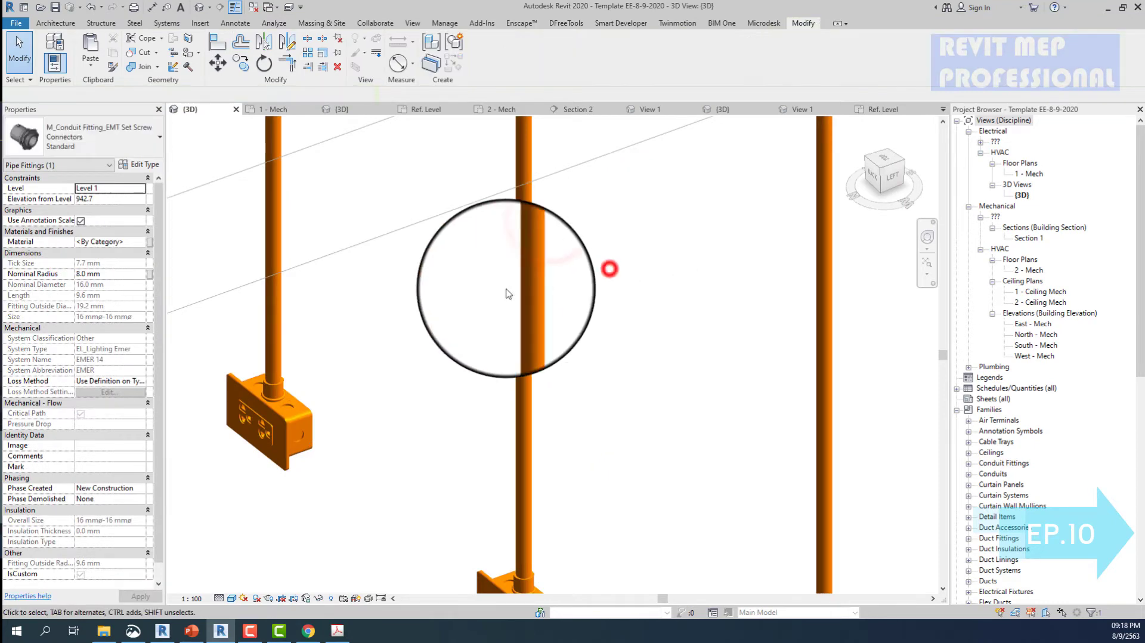
scroll(488, 298, "down", 3)
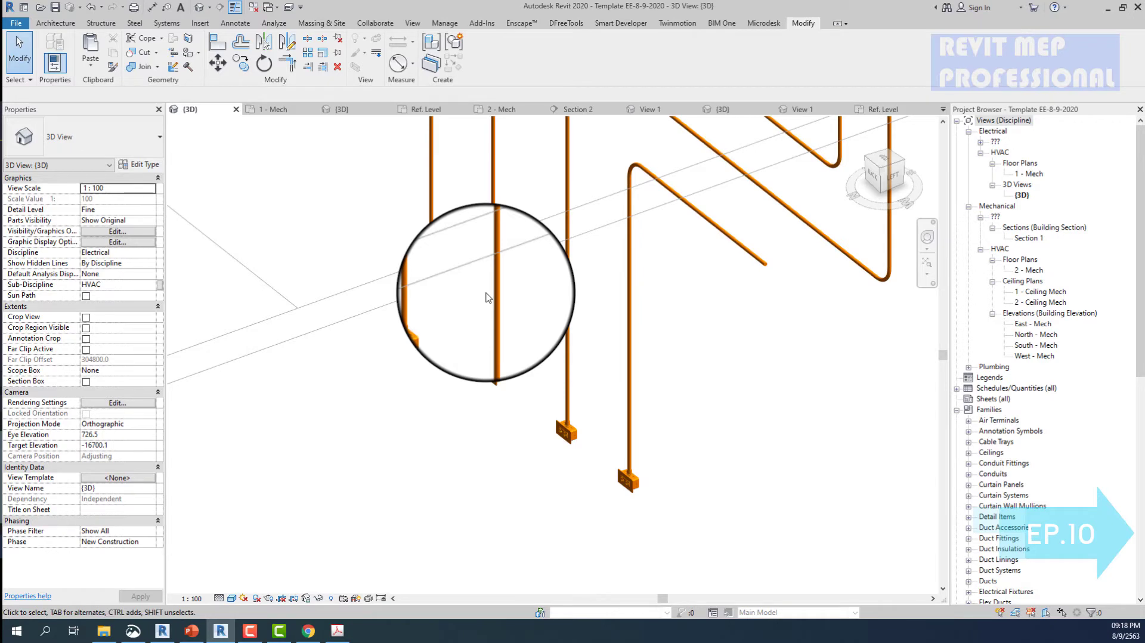
scroll(487, 298, "down", 3)
scroll(511, 286, "down", 2)
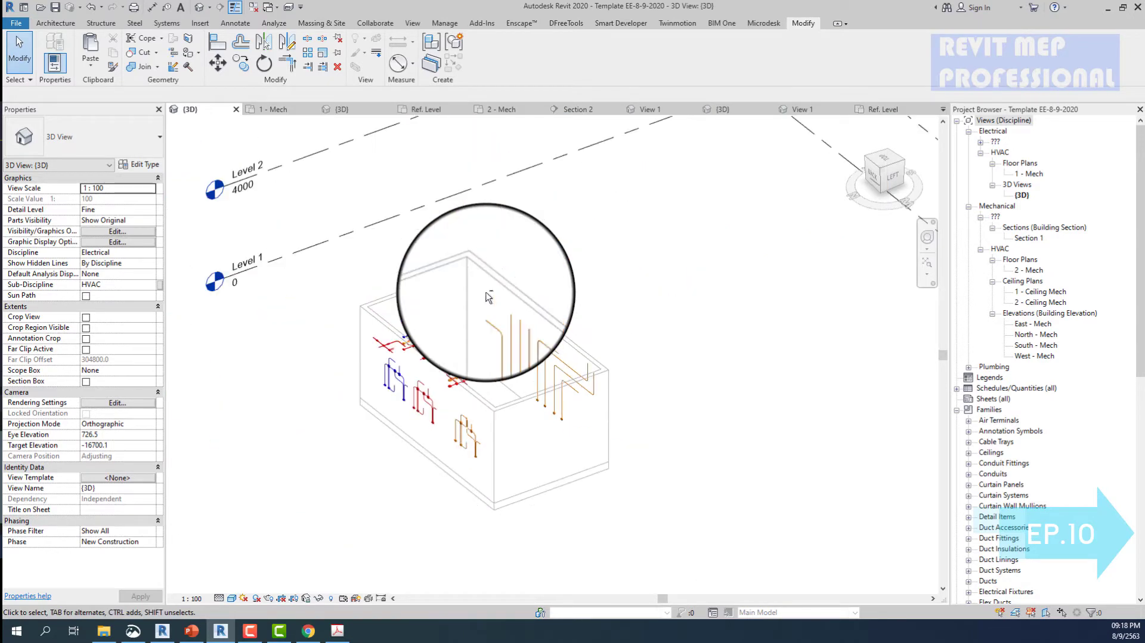
scroll(537, 268, "up", 1)
scroll(506, 371, "up", 4)
scroll(507, 374, "up", 2)
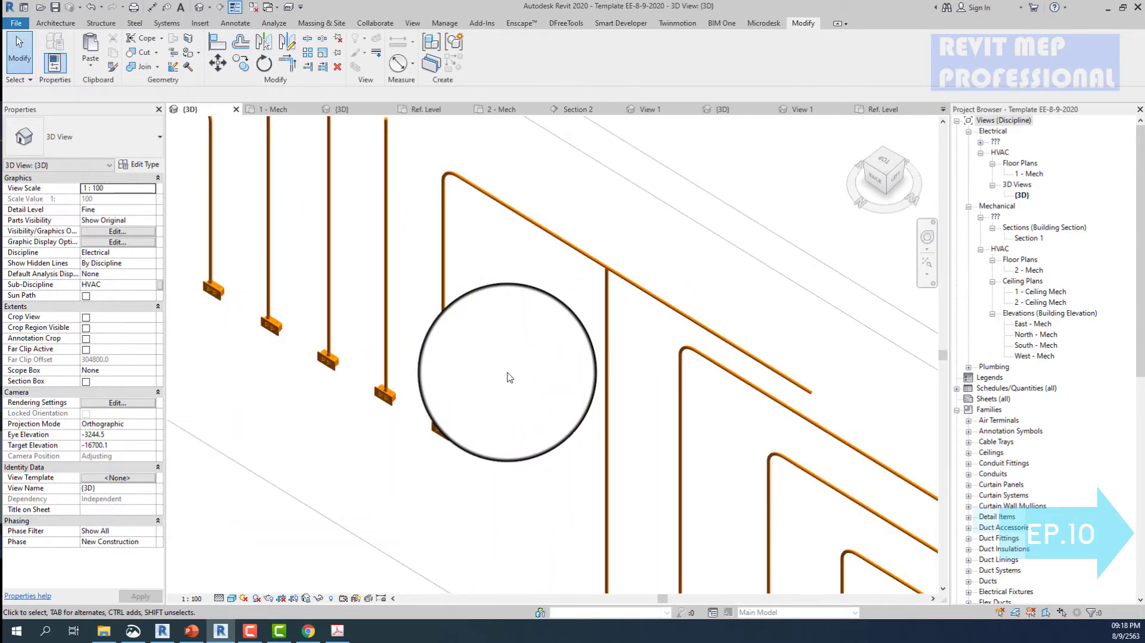
scroll(495, 381, "up", 2)
scroll(423, 391, "up", 2)
scroll(420, 392, "up", 2)
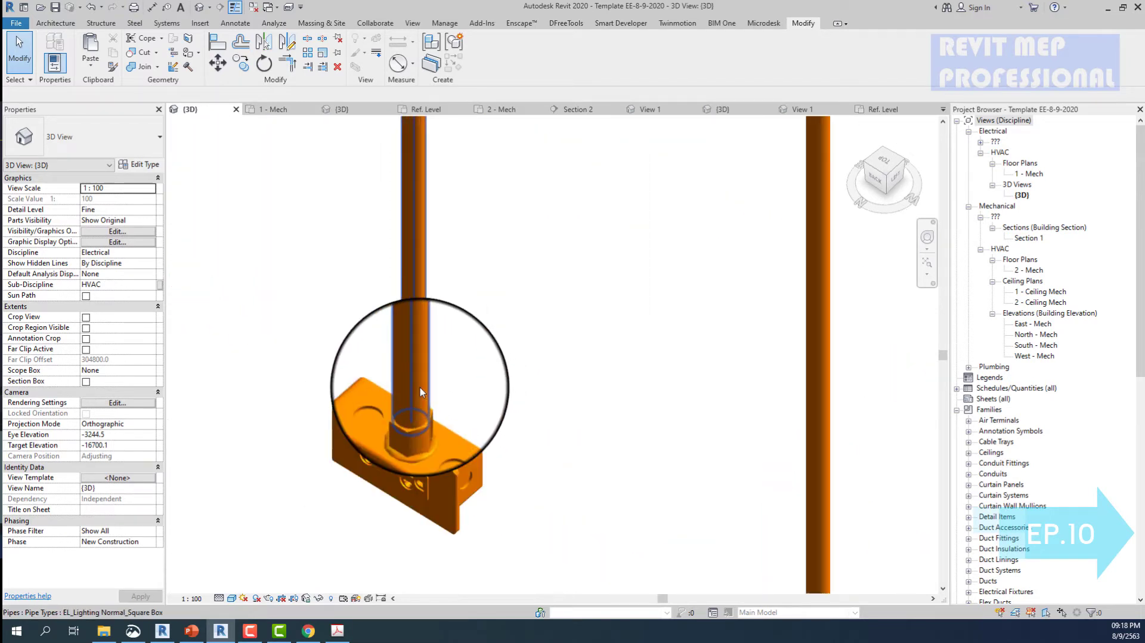
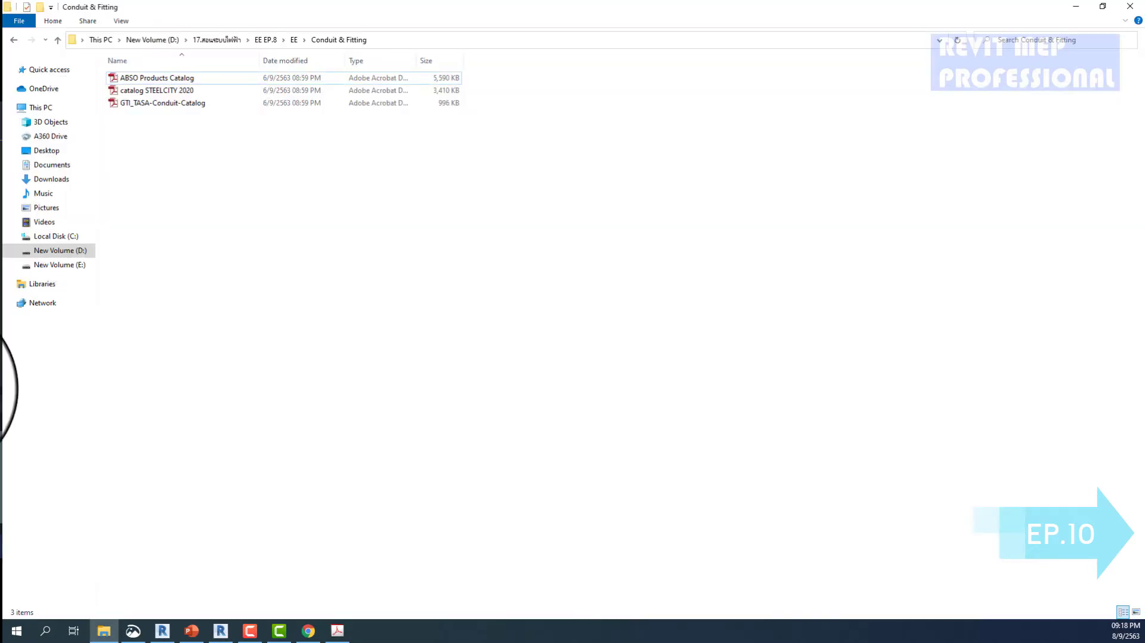
- Minimize the Conduit & Fitting Explorer window to reveal Revit's 3D conduit model
left_click(1076, 6)
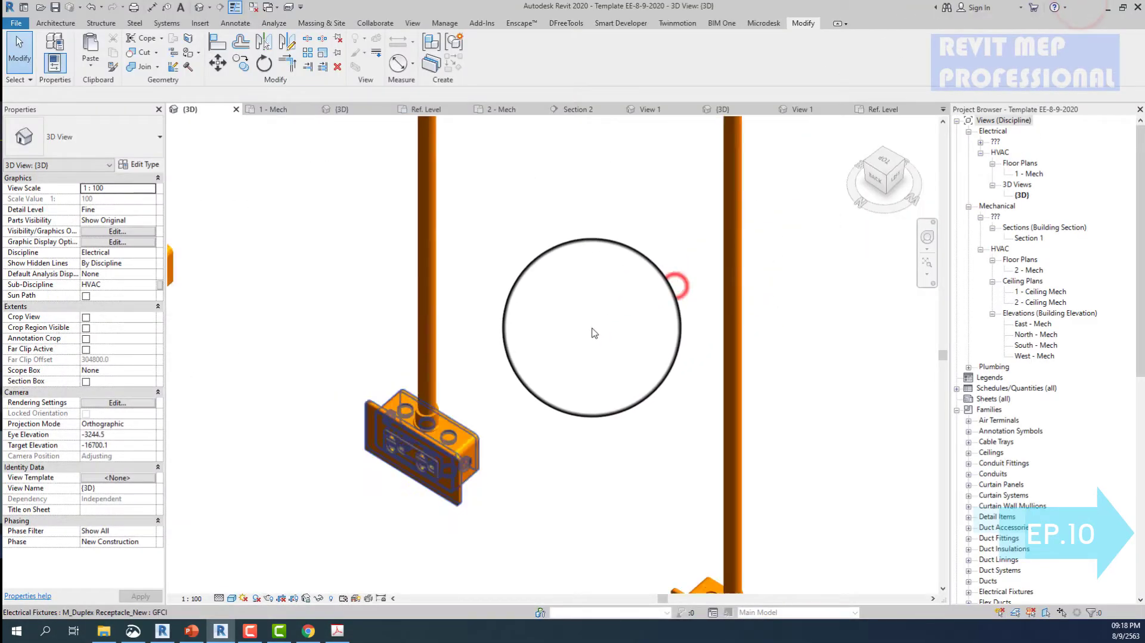
- Draw a short 16 mm Rigid Metal Conduit (RMC) run without fittings with the CN tool
scroll(595, 333, "down", 5)
scroll(524, 326, "up", 3)
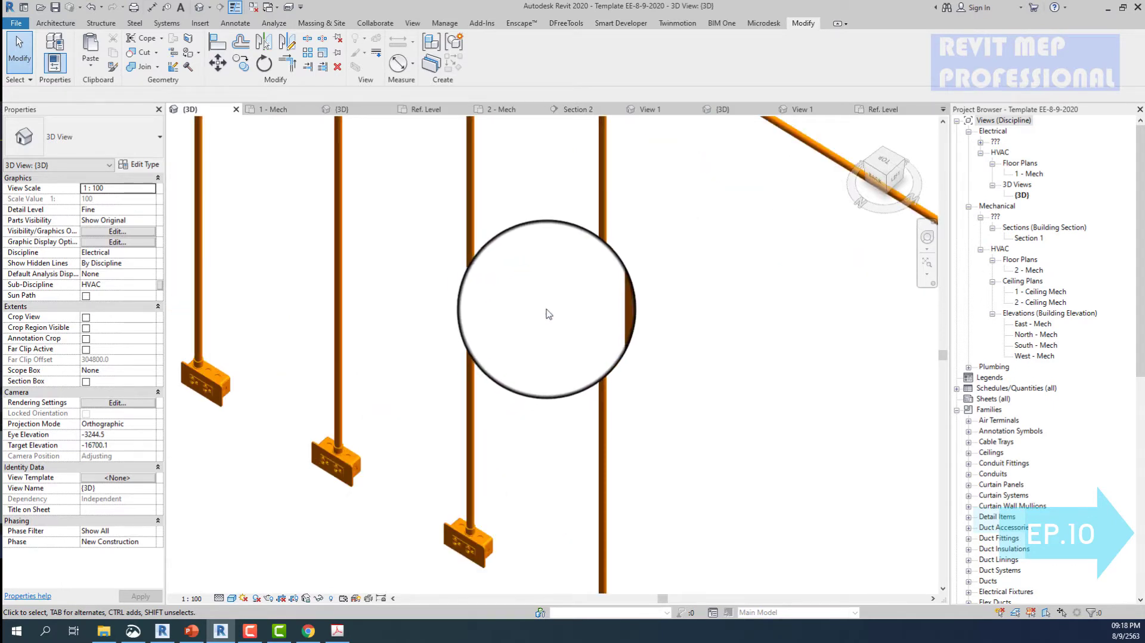
left_click(572, 291)
scroll(527, 311, "down", 3)
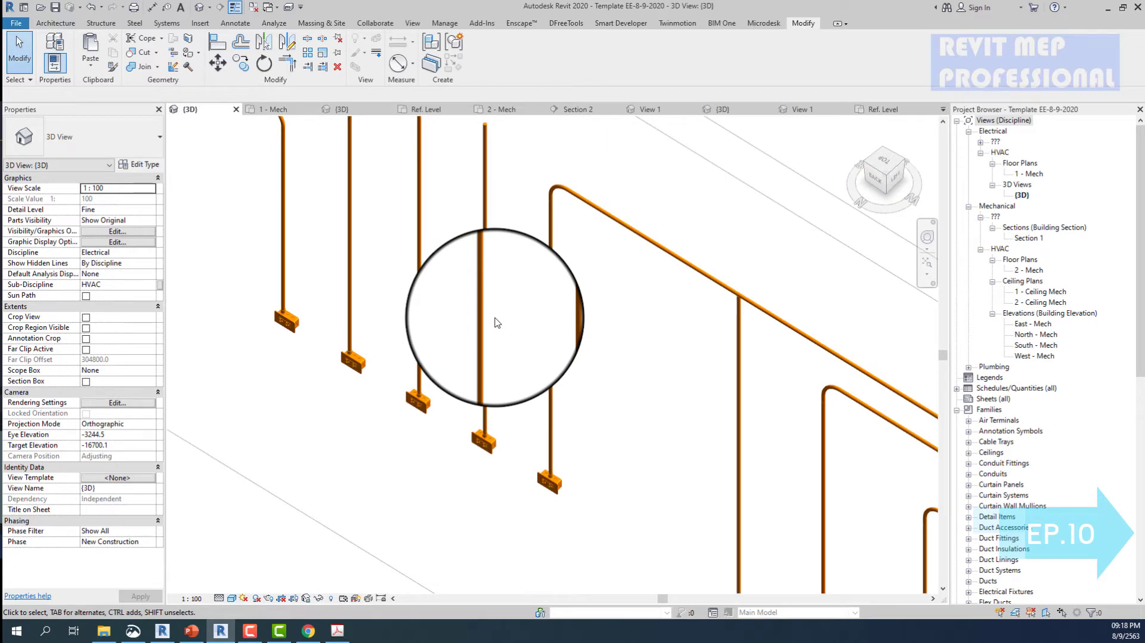
key("c")
key("n")
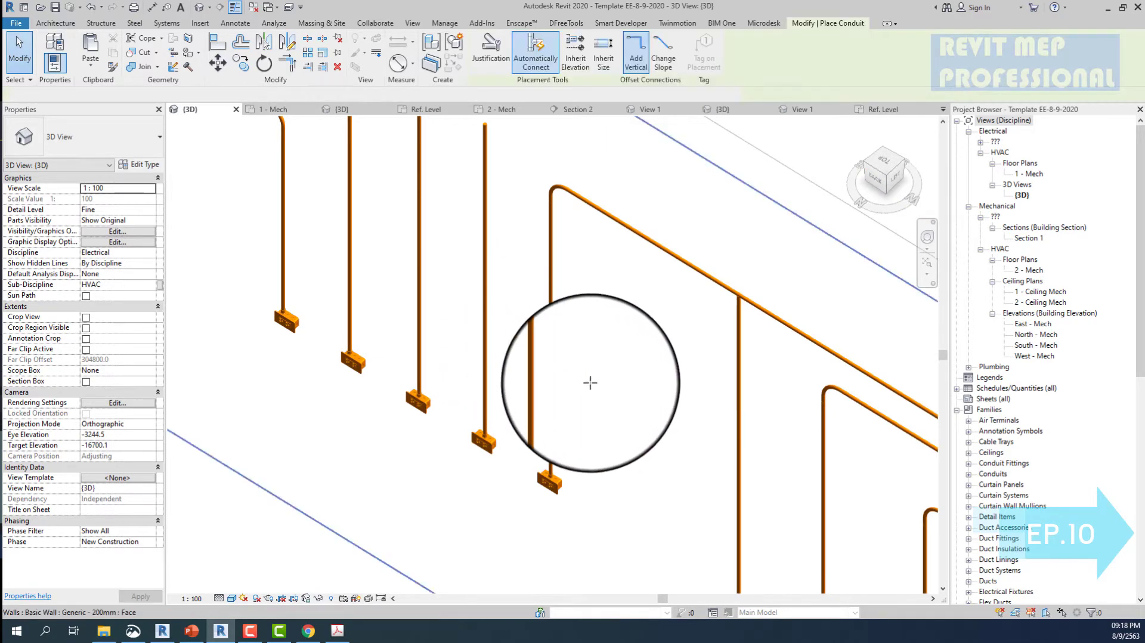
left_click(593, 385)
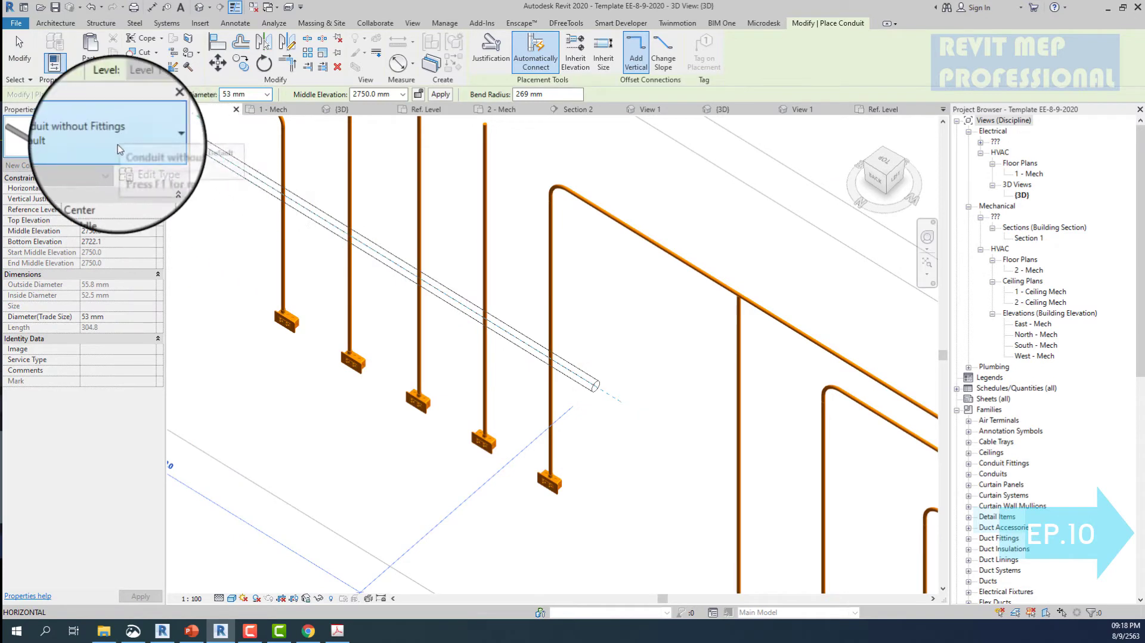
left_click(117, 144)
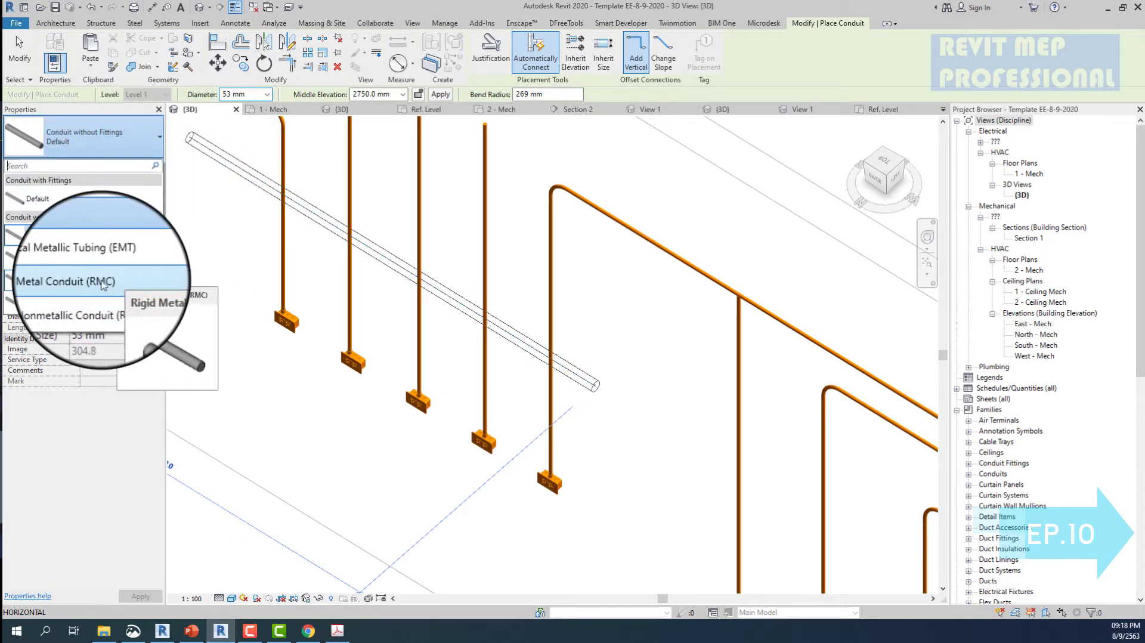
left_click(120, 280)
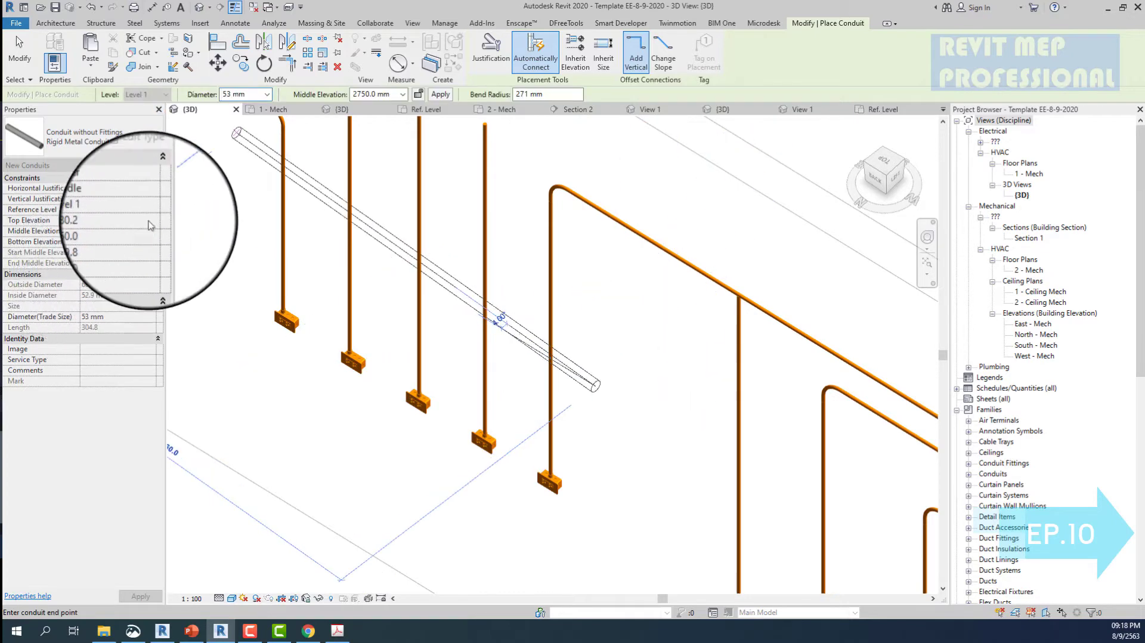
left_click(266, 96)
left_click(238, 103)
scroll(657, 402, "up", 3)
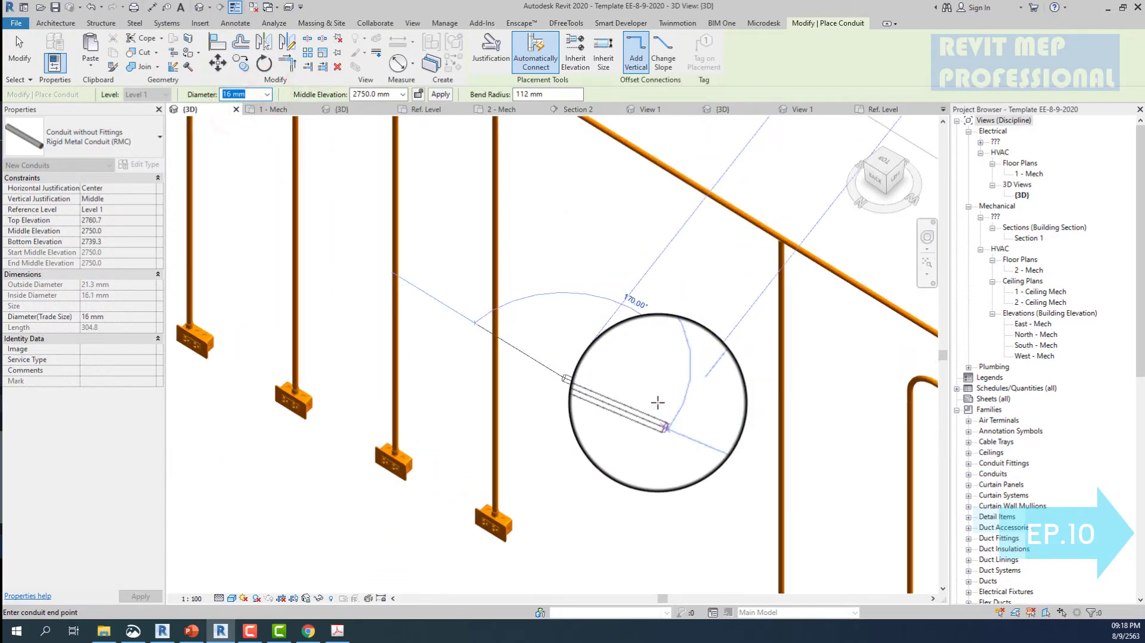
left_click(676, 446)
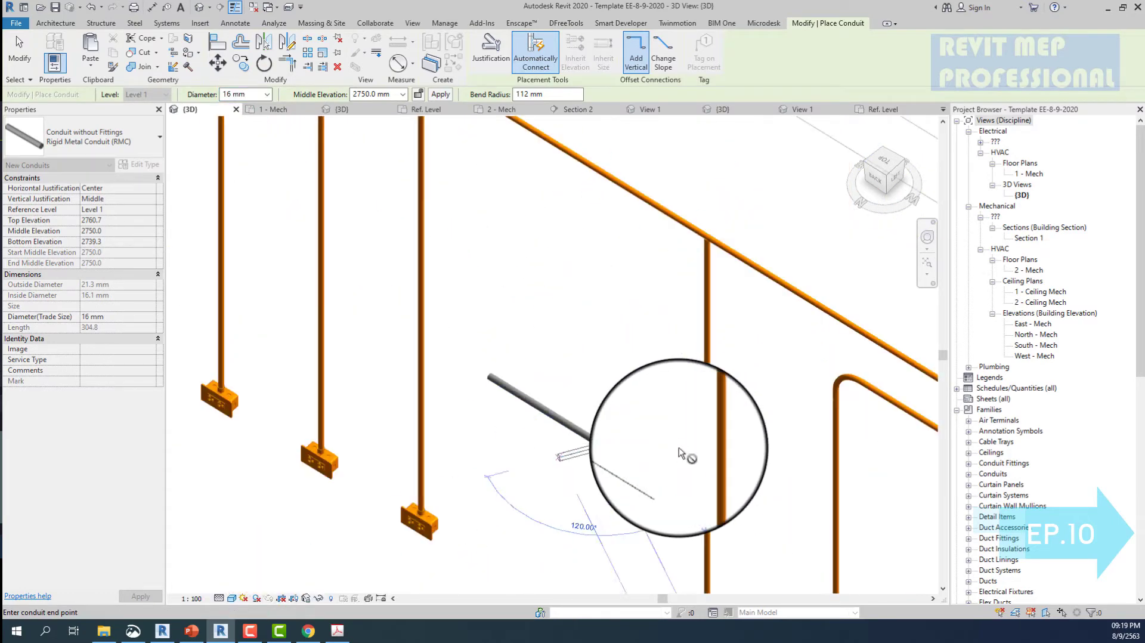
key("Escape")
key("Escape")
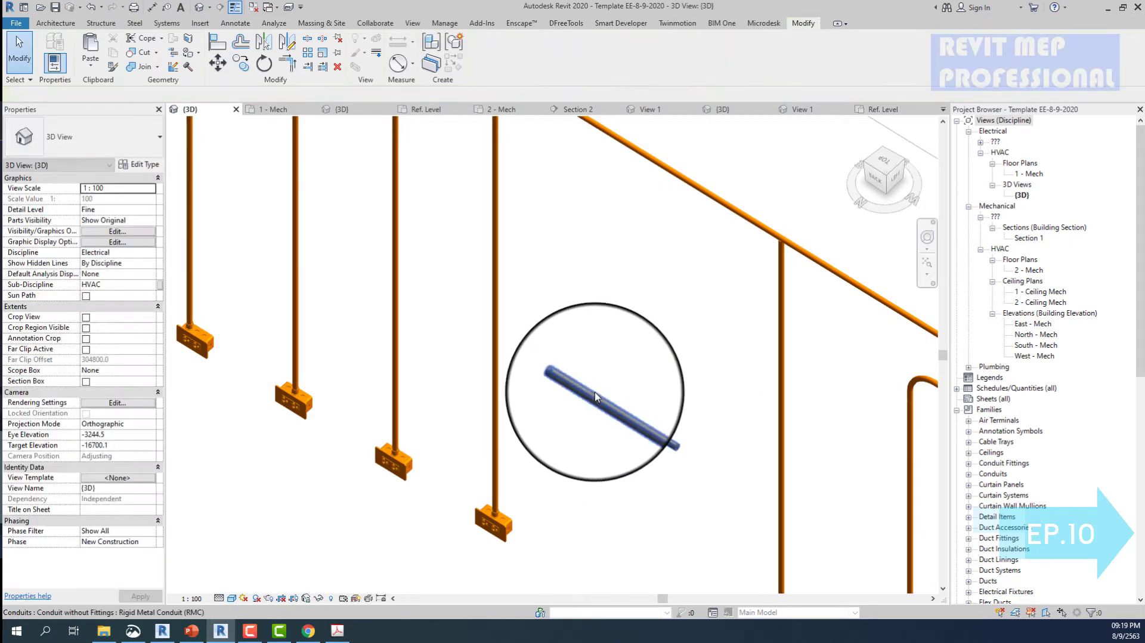
- Select the new conduit and inspect its type properties without making changes
left_click(595, 392)
left_click(141, 164)
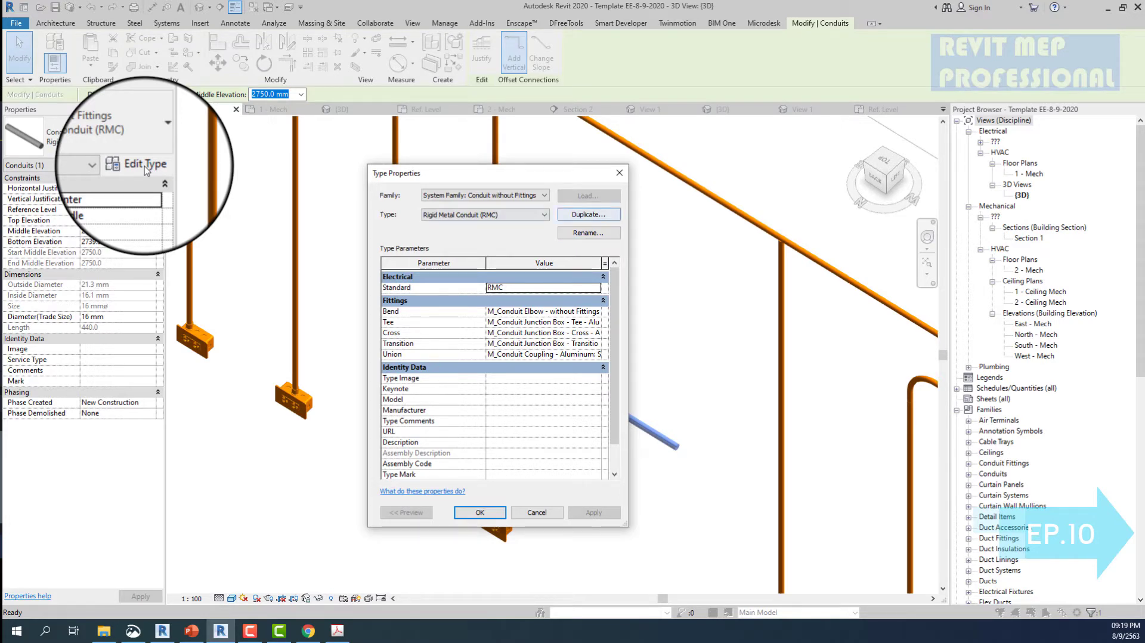
key("Escape")
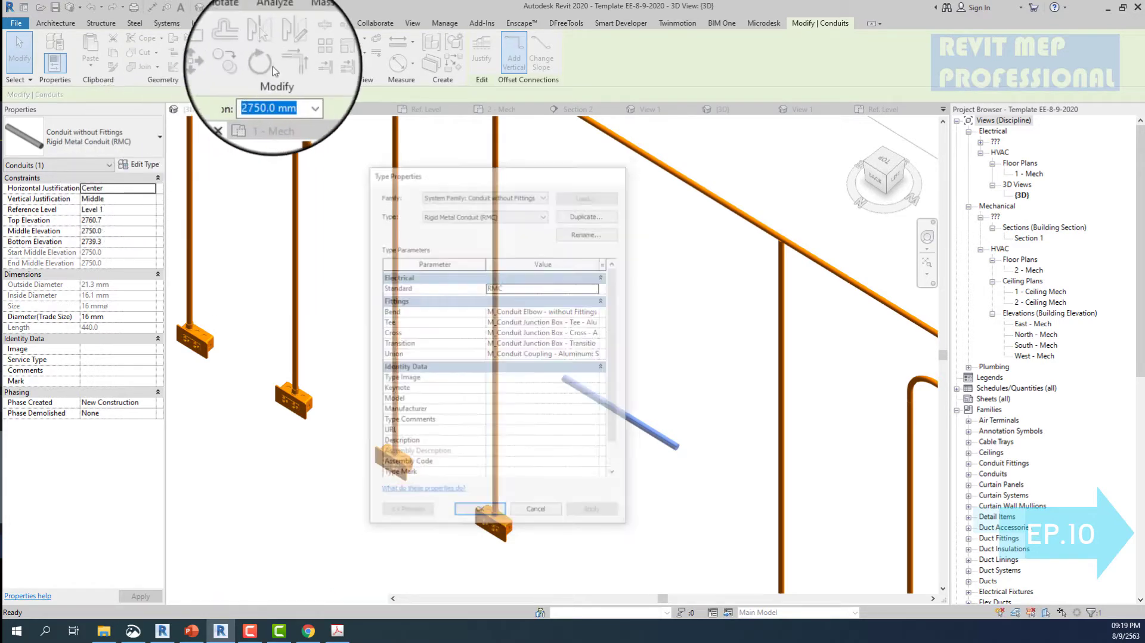
key("Escape")
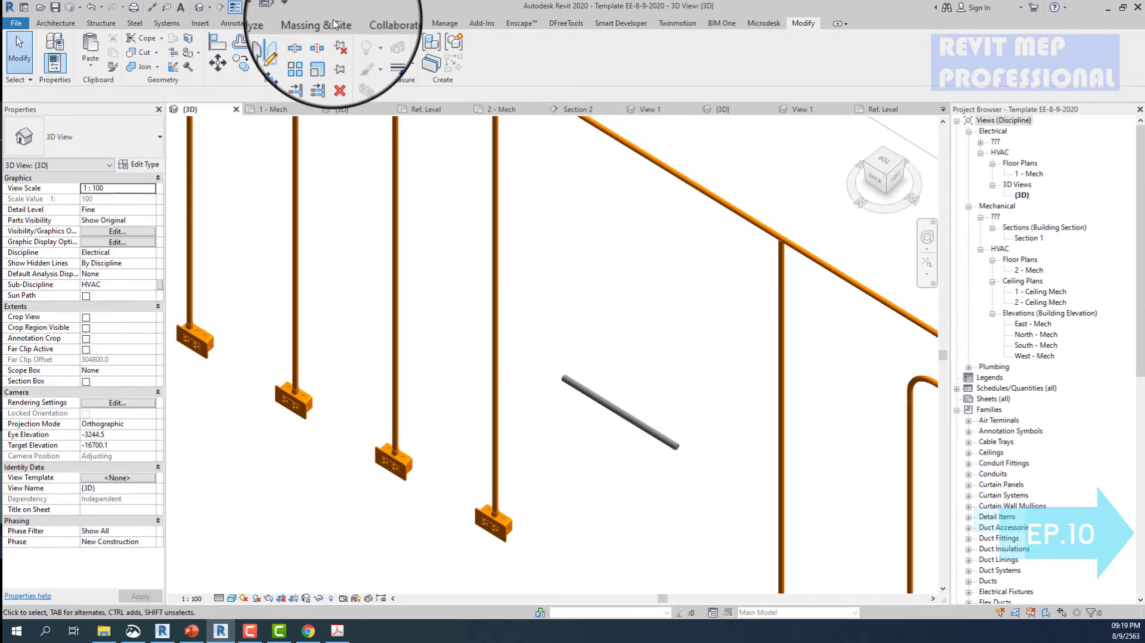
- Open the GTI_TASA-Conduit-Catalog PDF from the Conduit & Fitting folder
left_click(103, 630)
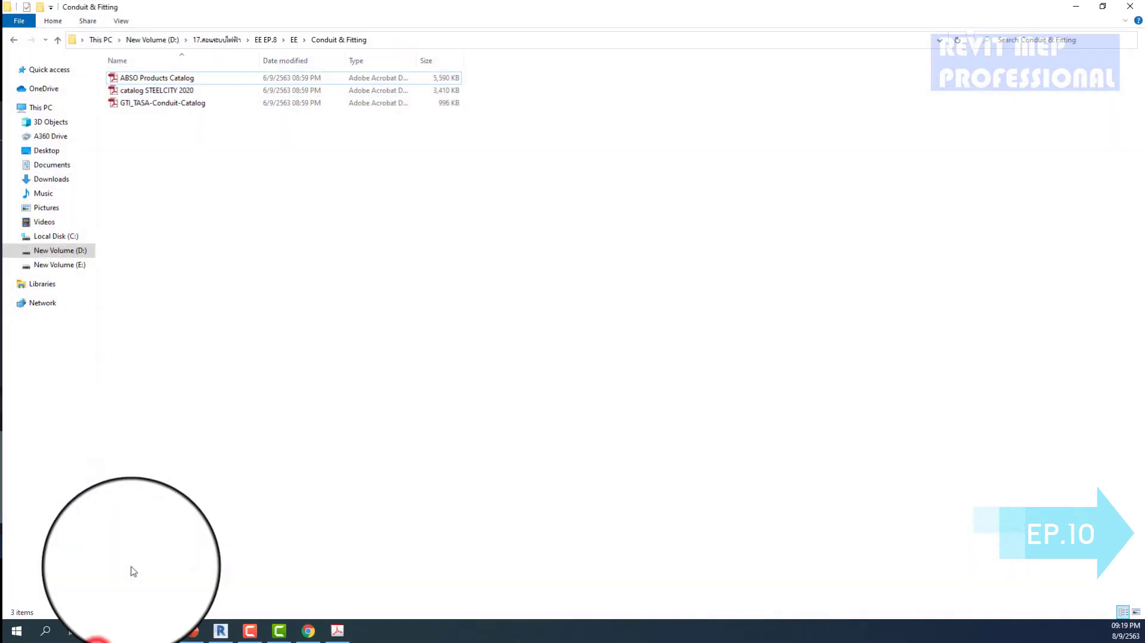
left_click(168, 105)
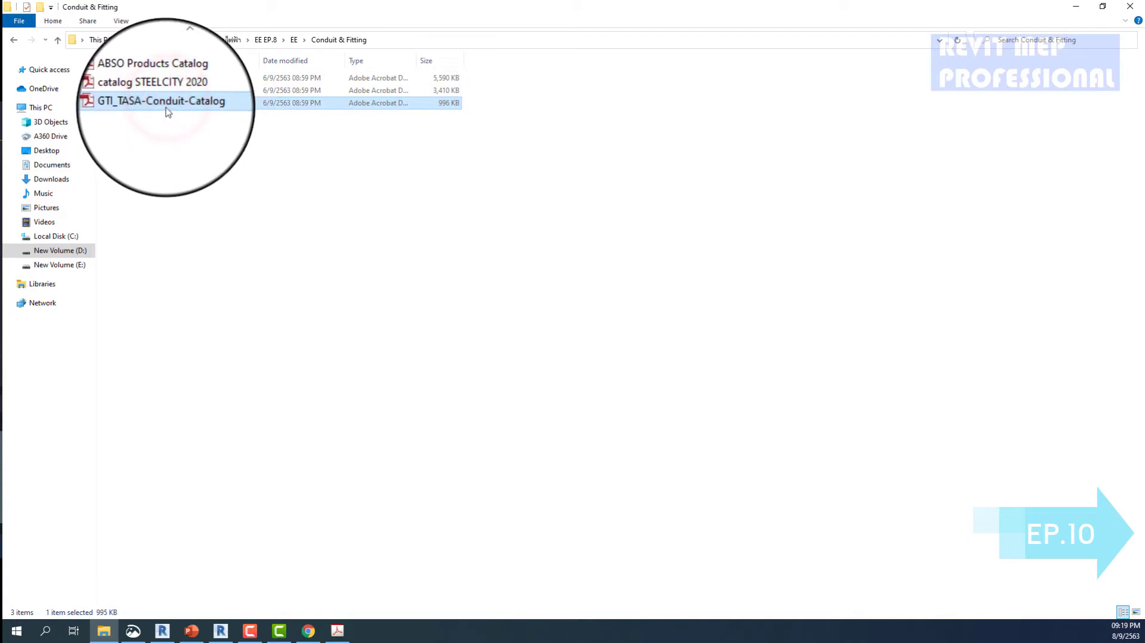
double_click(167, 109)
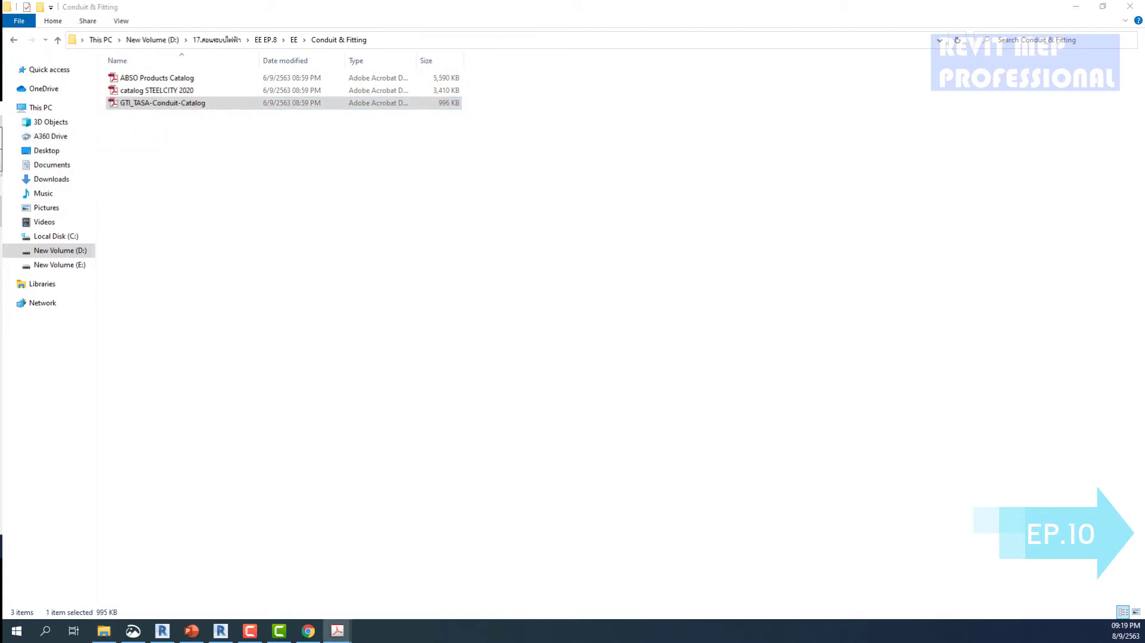
- Scroll the conduit catalog to page 3 with the EMT and IMC tables
scroll(763, 369, "down", 2)
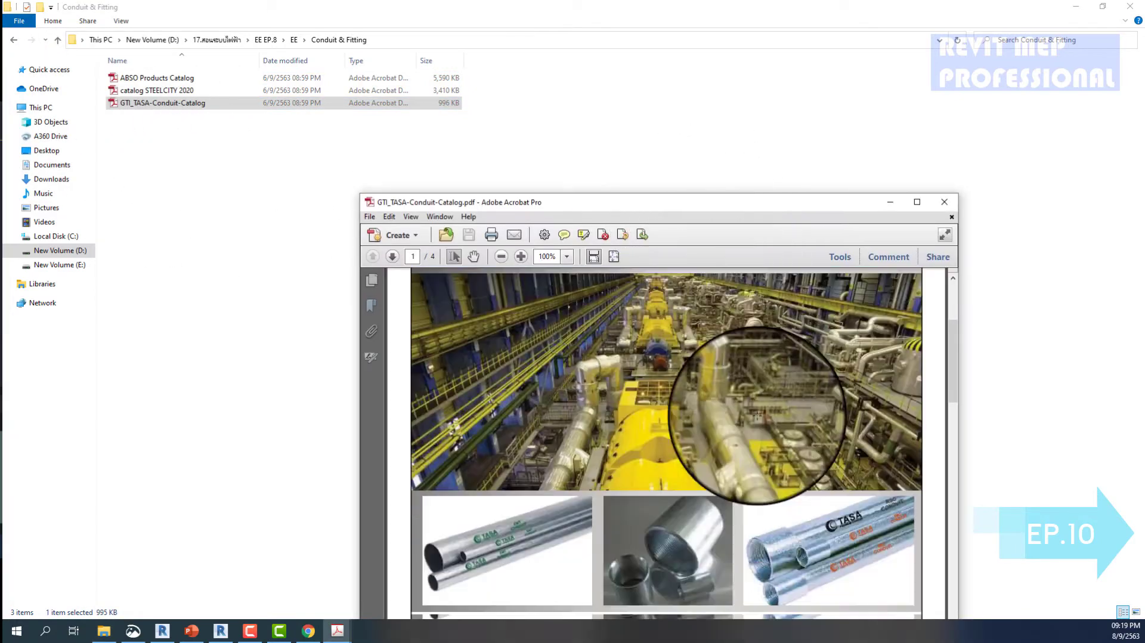
scroll(759, 421, "down", 5)
scroll(759, 421, "down", 3)
scroll(758, 421, "down", 8)
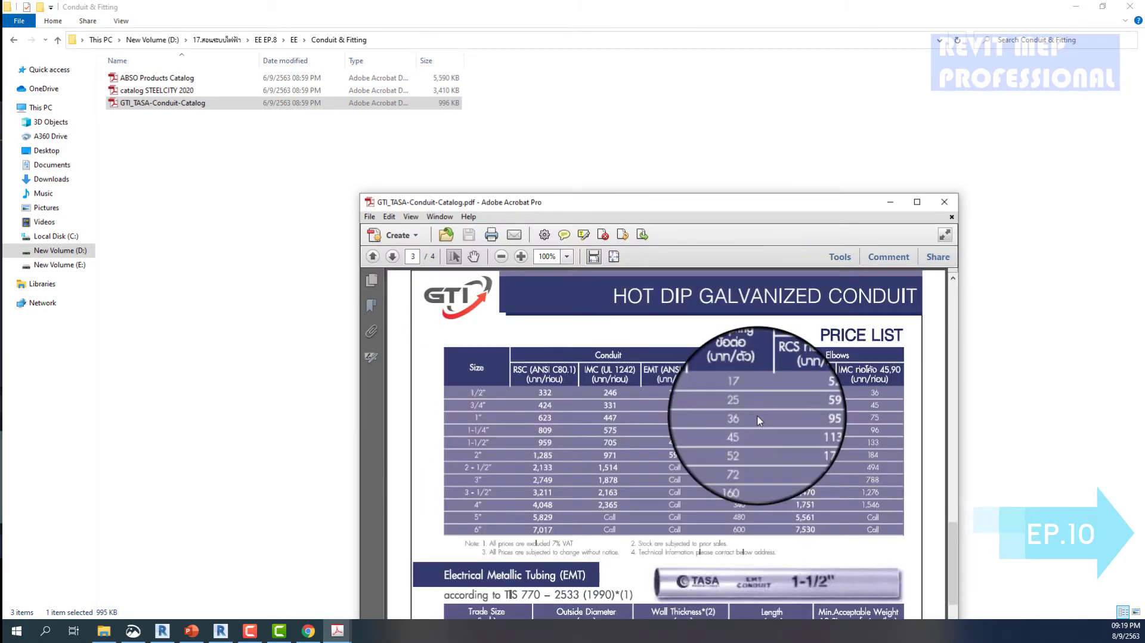
scroll(758, 420, "down", 3)
scroll(759, 421, "up", 2)
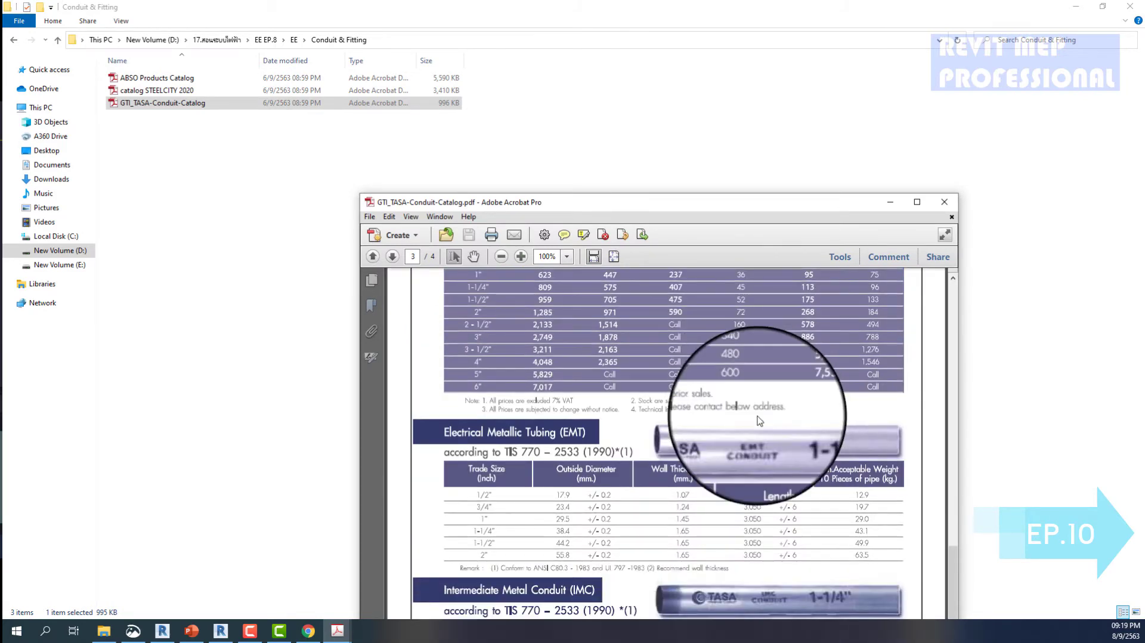
scroll(758, 421, "down", 5)
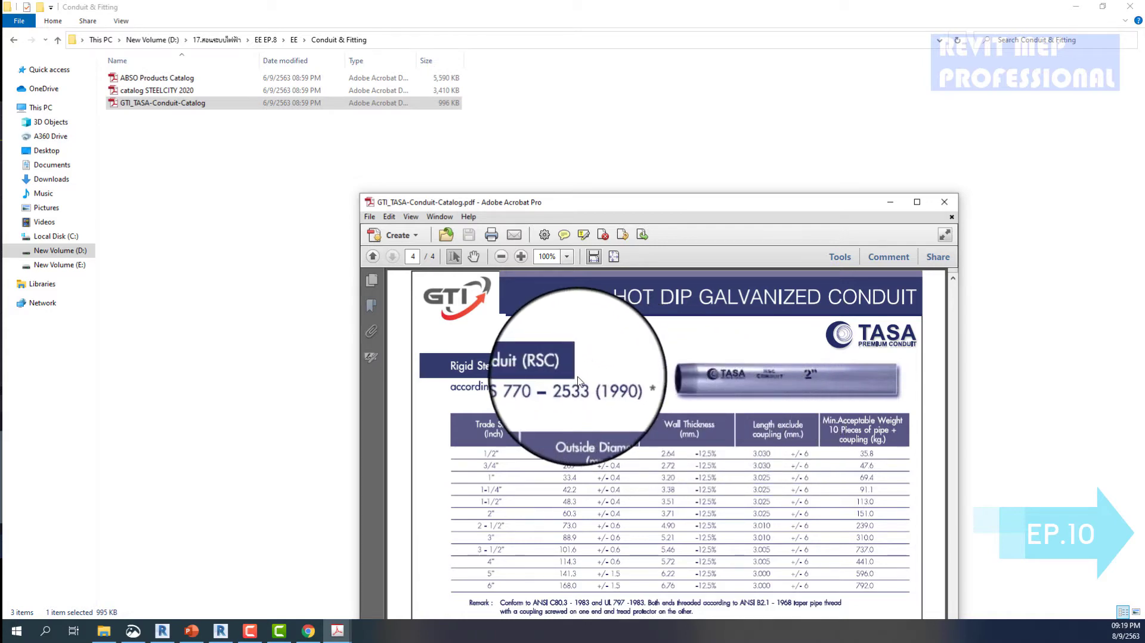
scroll(578, 380, "up", 5)
scroll(578, 380, "up", 3)
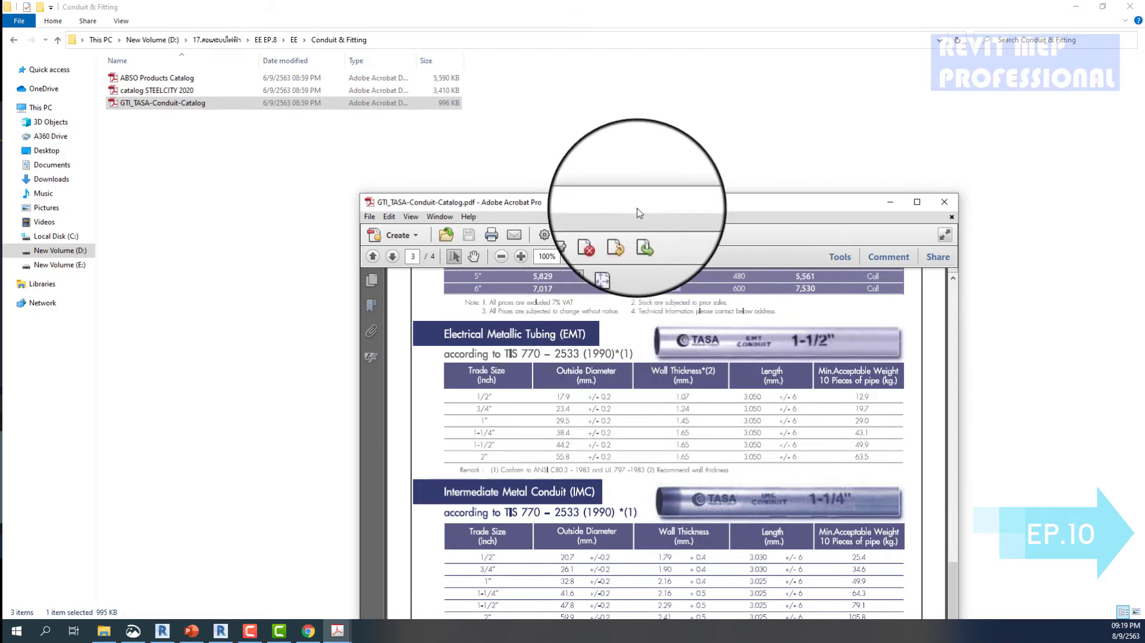
- Move the Acrobat window to the top-right and bring the IMC size table into view
mouse_move(636, 206)
left_mouse_down()
mouse_move(888, 32)
mouse_move(852, 43)
left_mouse_up()
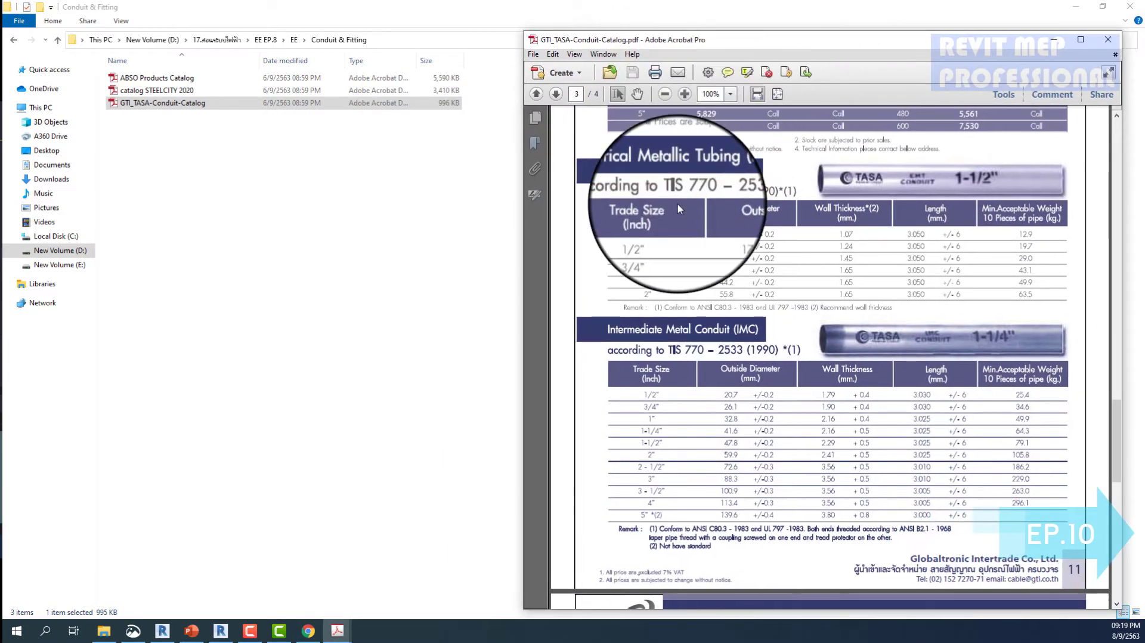
scroll(679, 206, "up", 2, "ctrl")
scroll(679, 206, "up", 1, "ctrl")
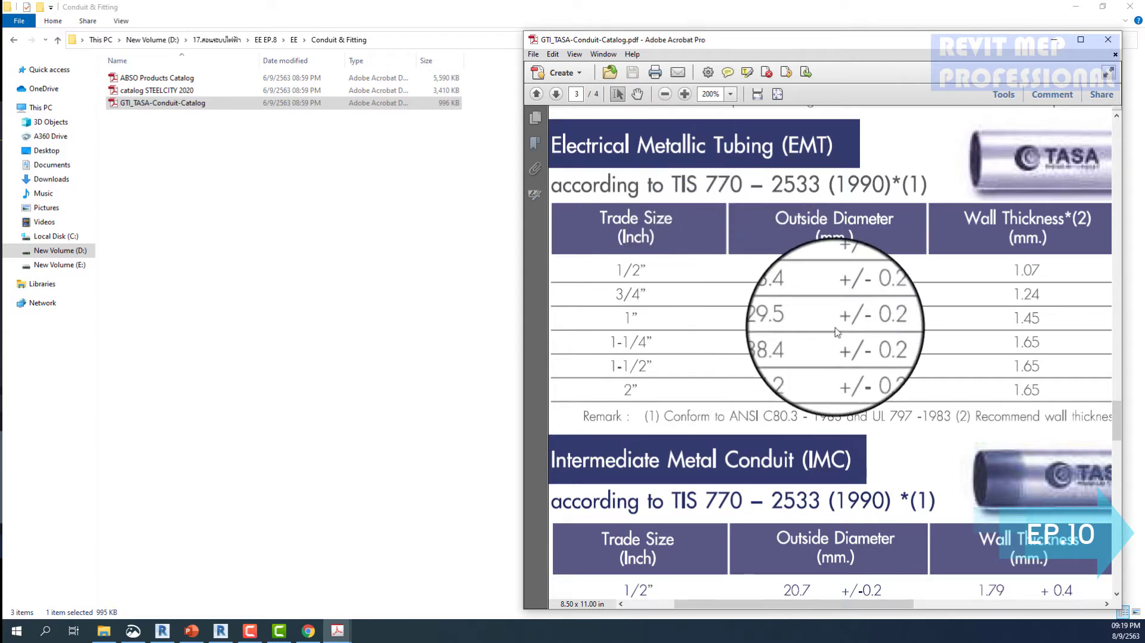
scroll(894, 374, "down", 1, "ctrl")
scroll(775, 393, "down", 1)
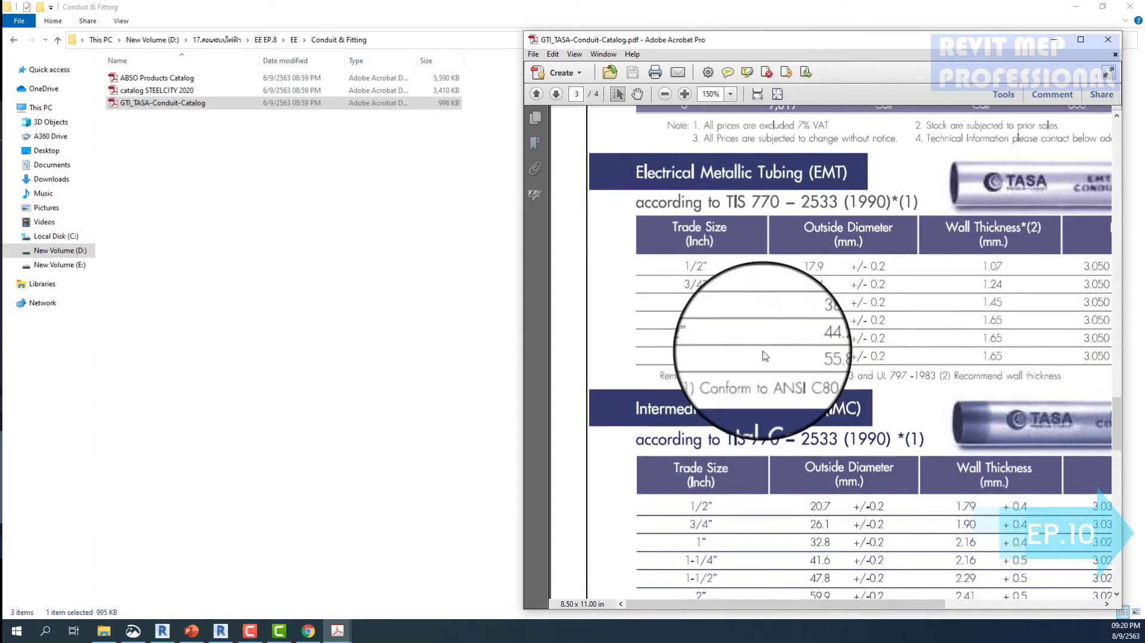
scroll(745, 376, "down", 4)
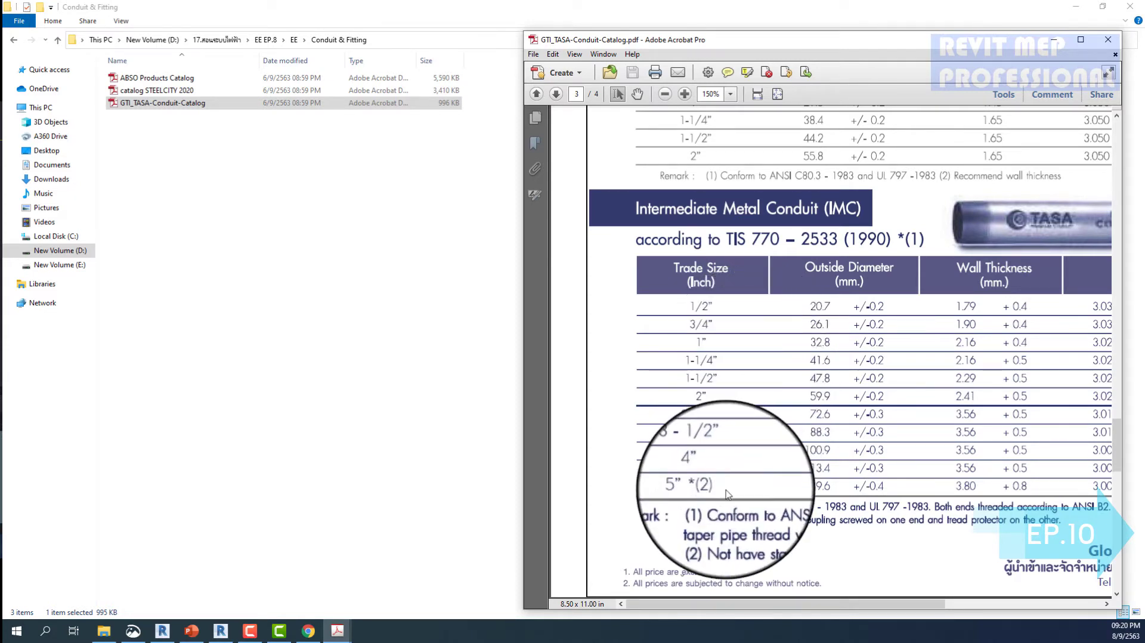
scroll(727, 494, "up", 2)
scroll(727, 494, "down", 1)
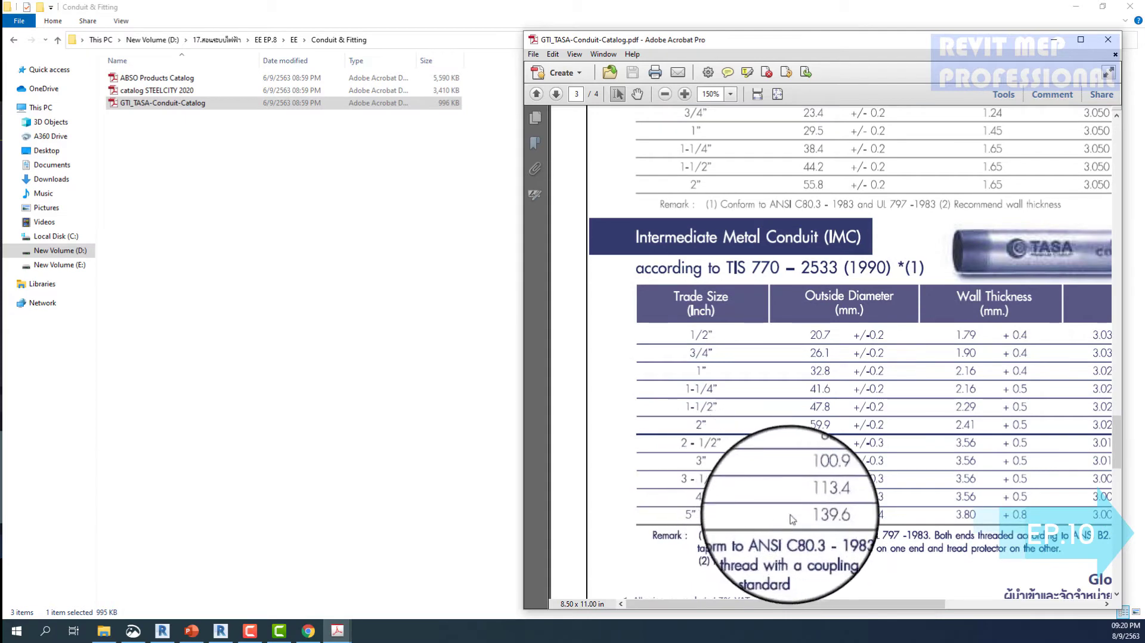
left_click(256, 246)
left_click(1074, 6)
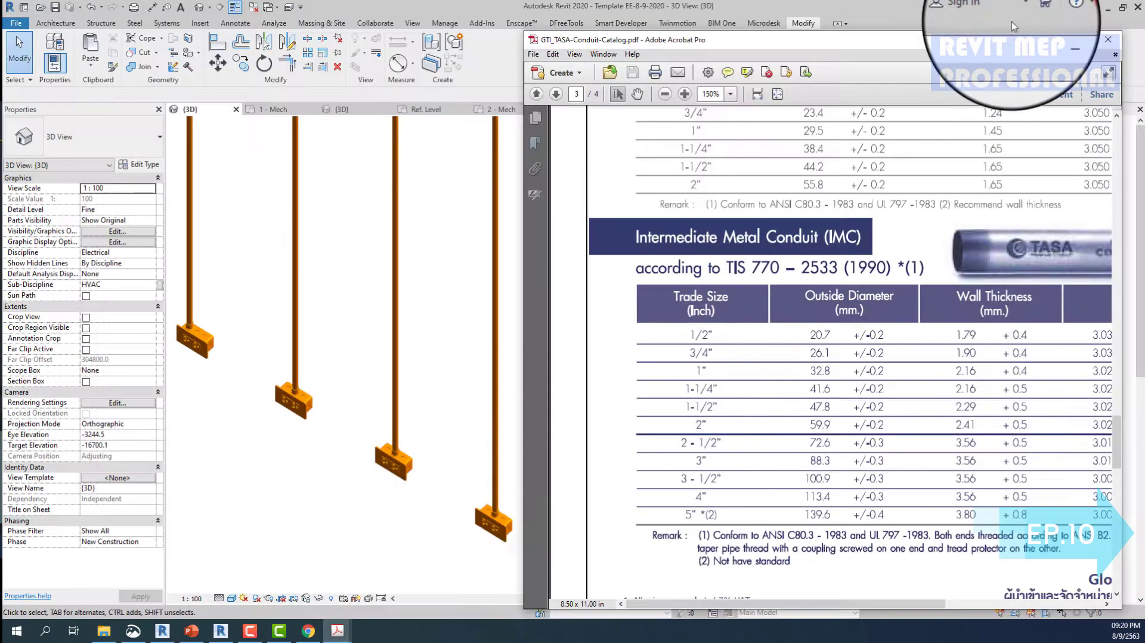
left_click(429, 187)
scroll(429, 302, "up", 3)
scroll(432, 377, "up", 2)
left_click(433, 376)
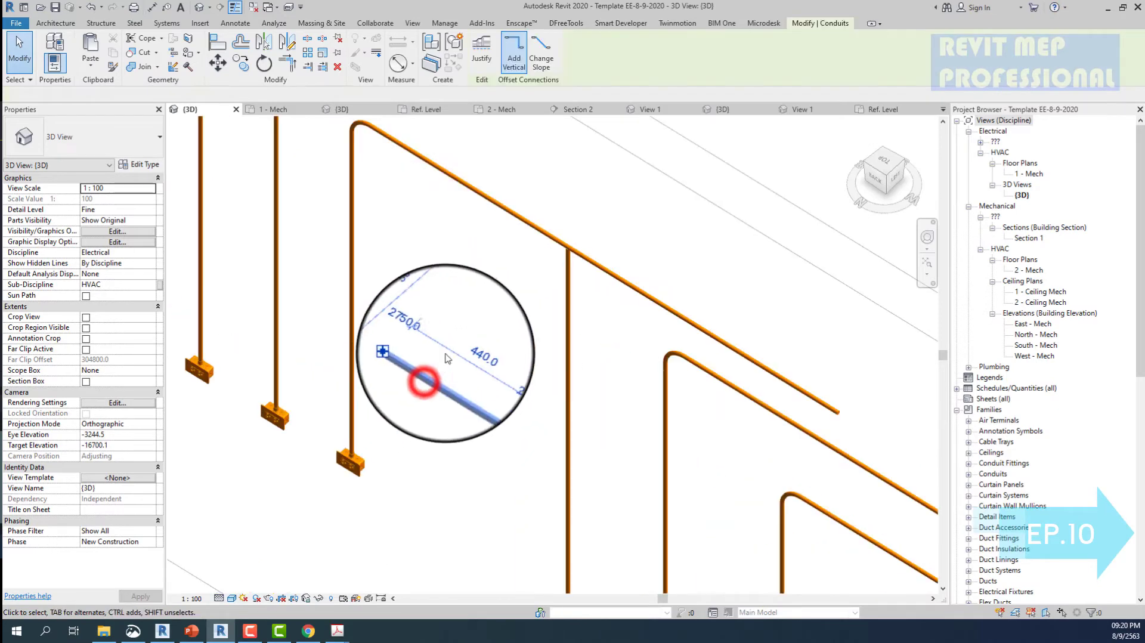
left_click(470, 327)
left_click(464, 284)
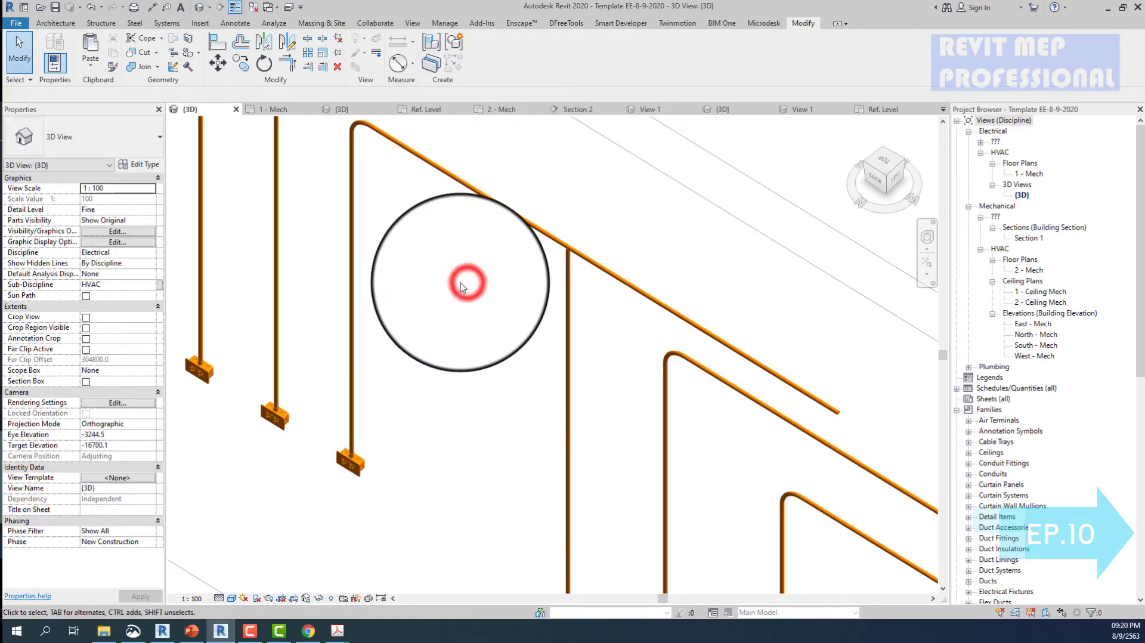
scroll(462, 288, "down", 3)
scroll(409, 204, "down", 2)
scroll(268, 141, "up", 3)
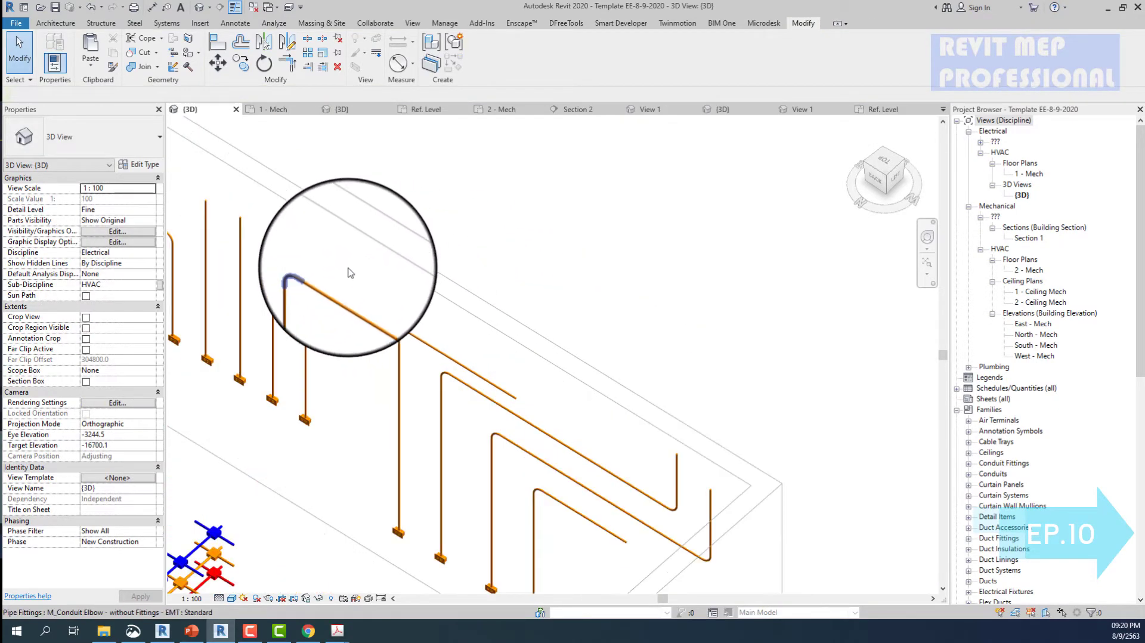
scroll(324, 270, "up", 3)
left_click(324, 270)
left_click(90, 134)
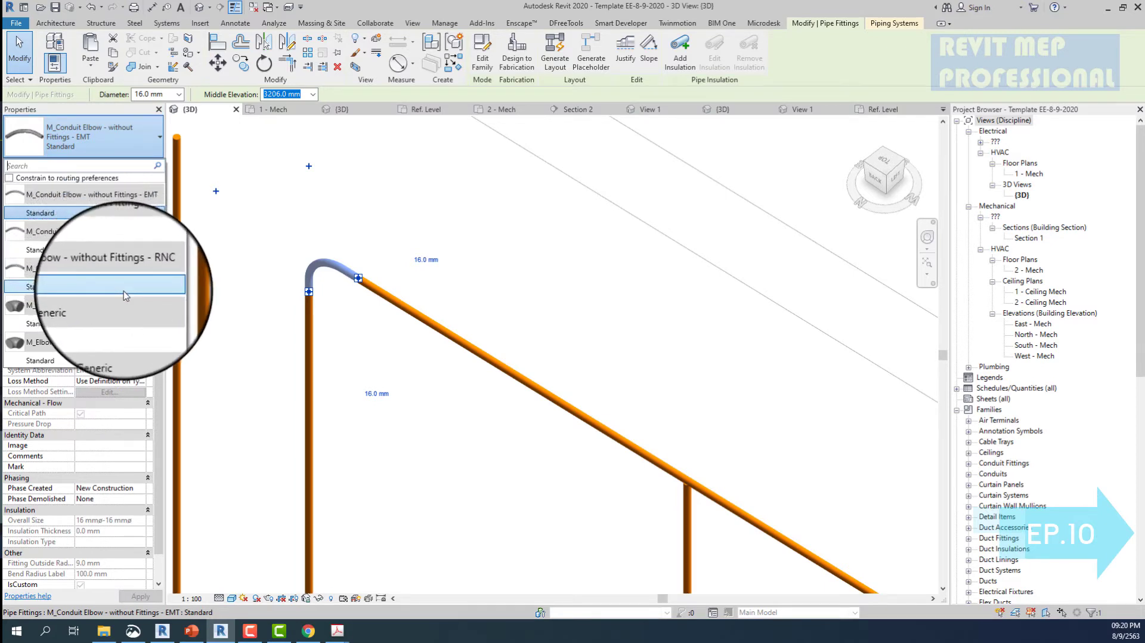
left_click(326, 207)
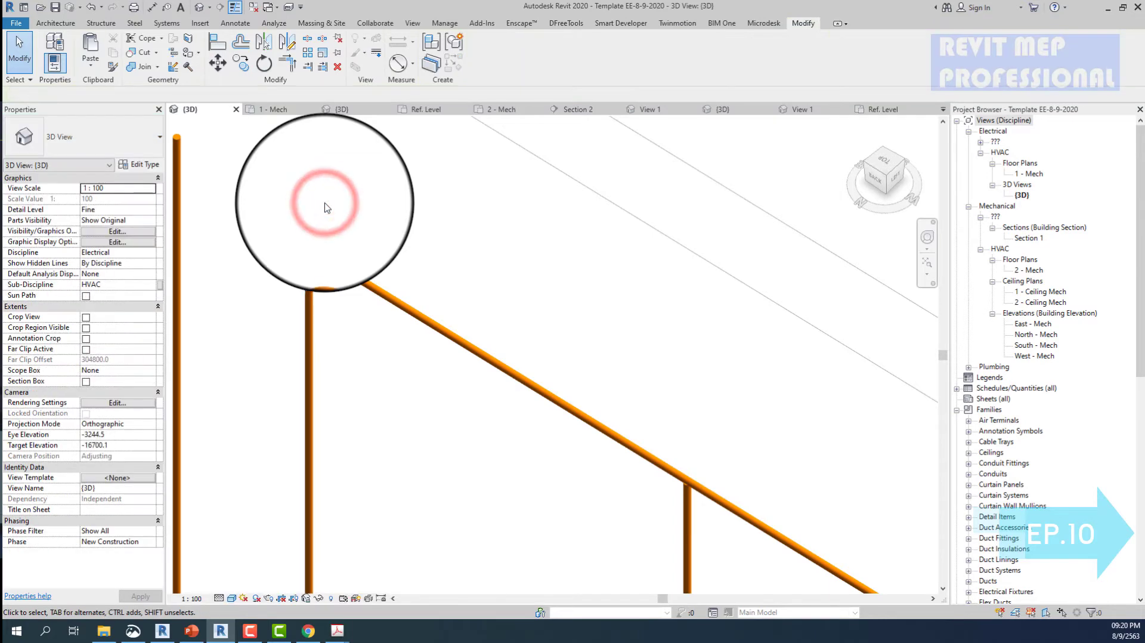
mouse_move(337, 630)
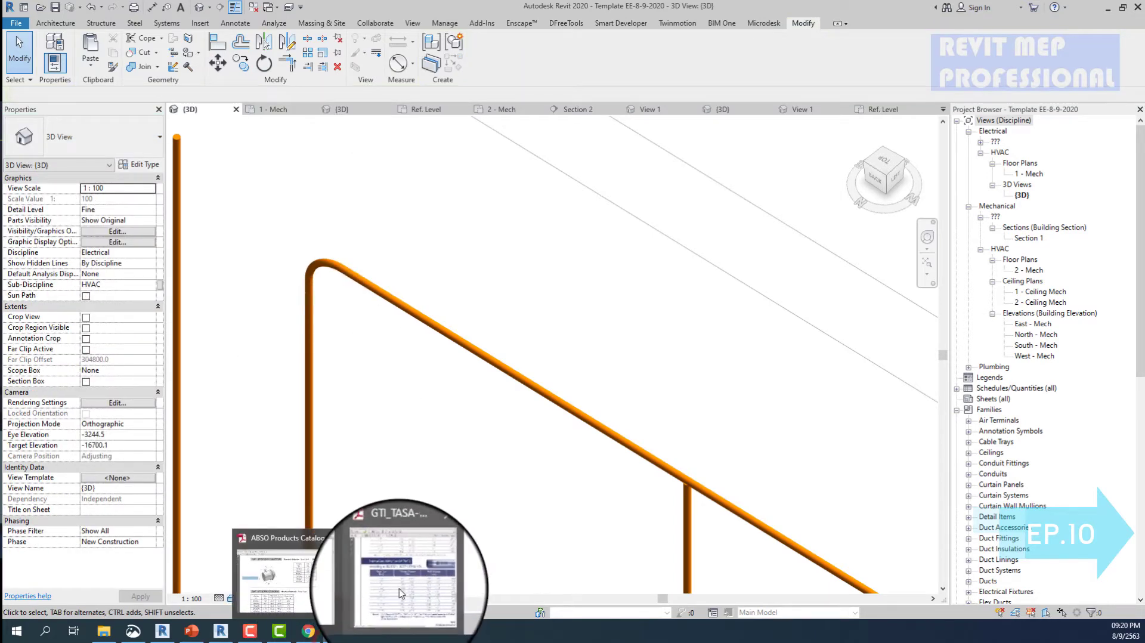
left_click(400, 593)
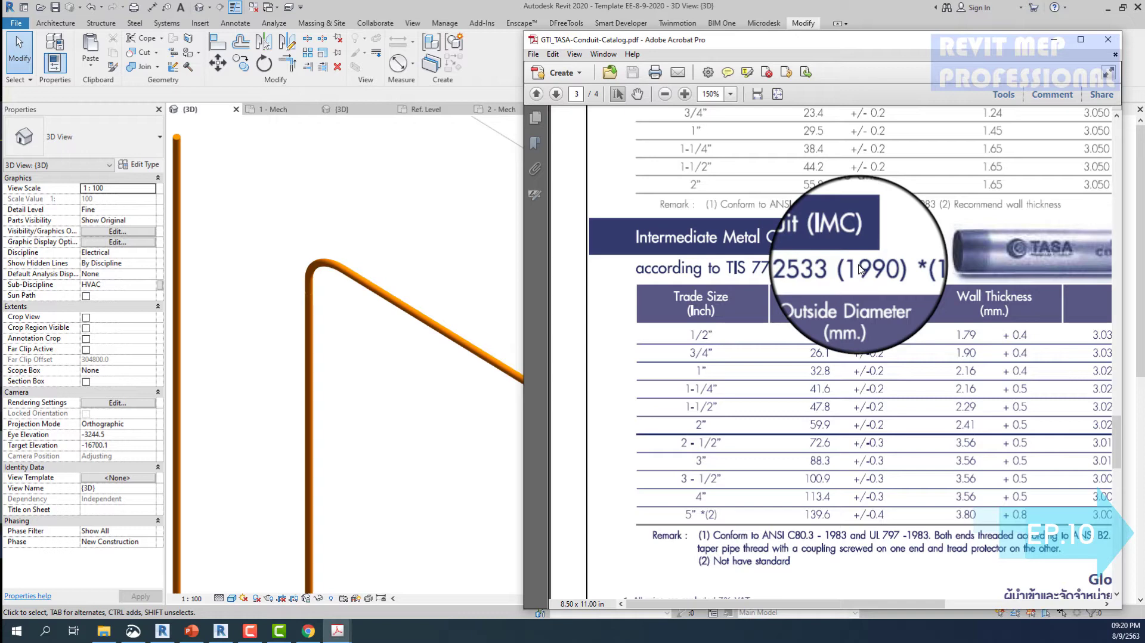
scroll(860, 266, "down", 1, "ctrl")
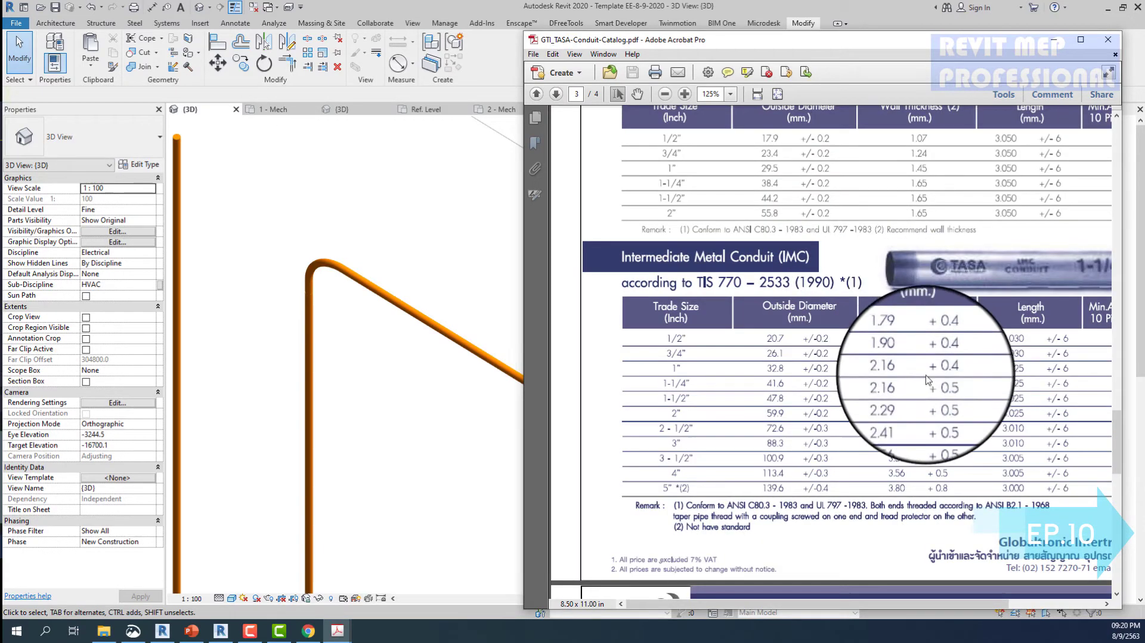
left_click_drag(888, 367, 1010, 374)
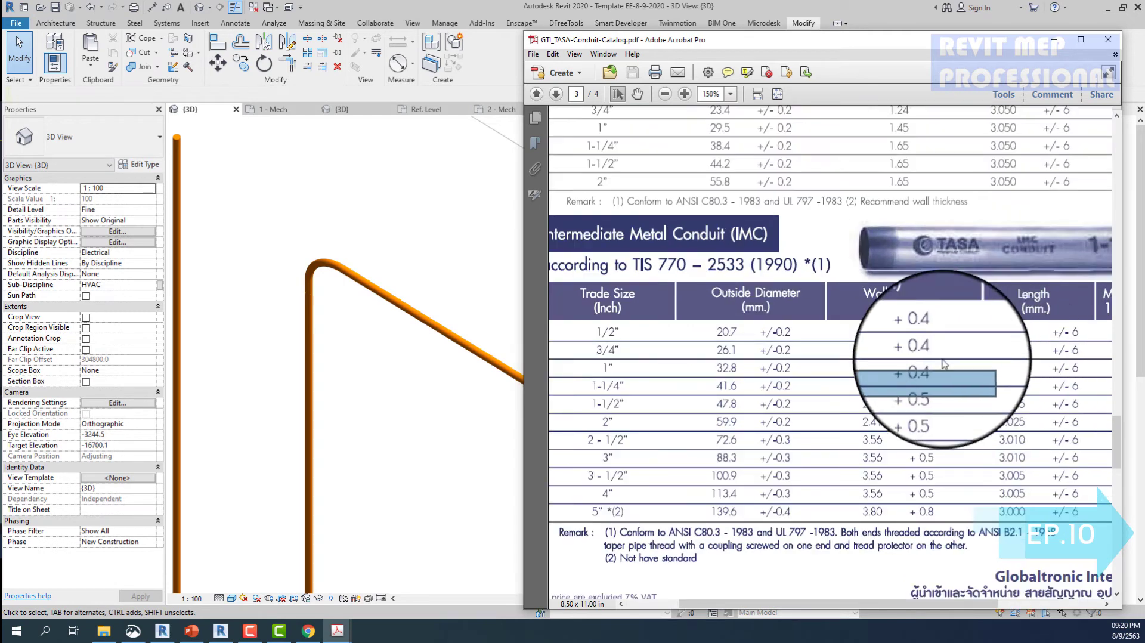
left_click(394, 258)
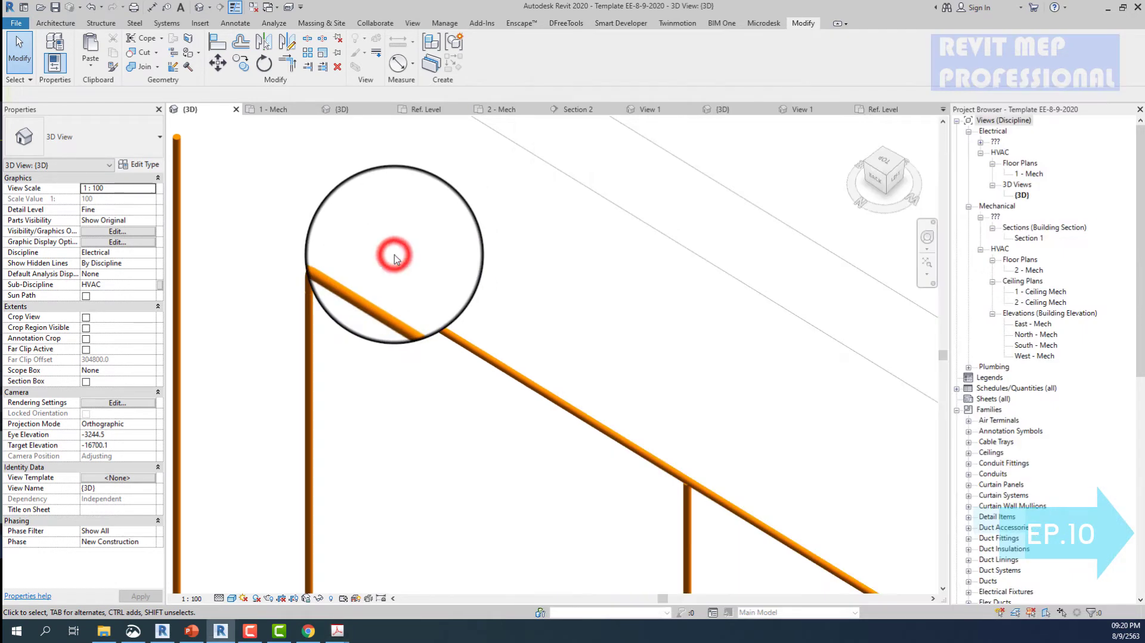
- Open Electrical Settings from Manage > MEP Settings
left_click(325, 23)
left_click(451, 27)
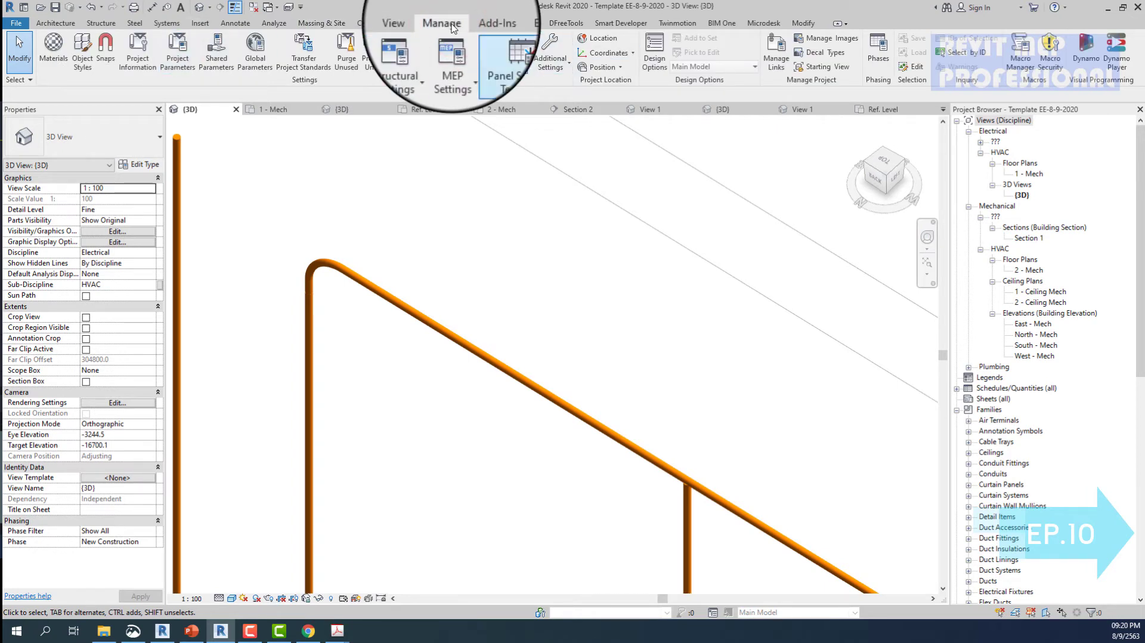
left_click(445, 70)
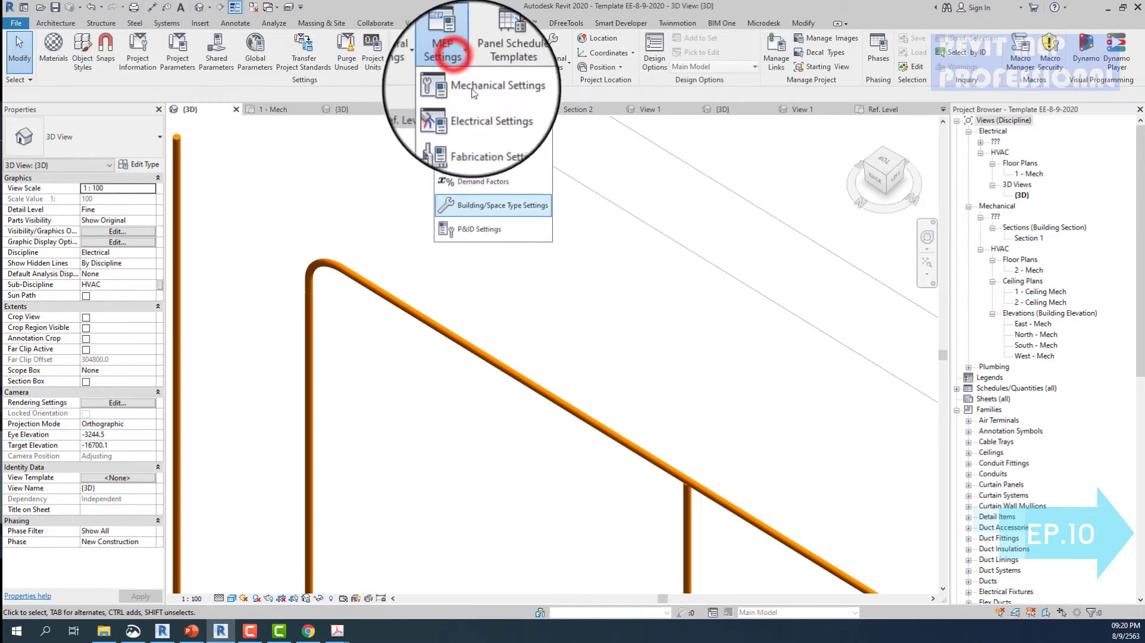
left_click(477, 110)
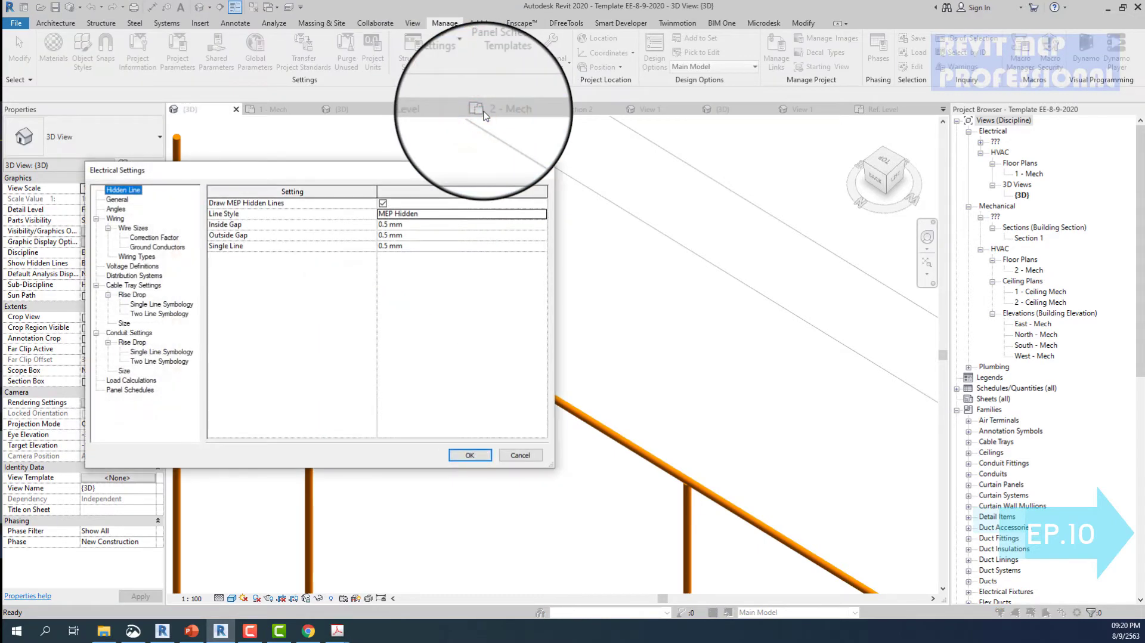
- Show the Conduit Settings size table for the IMC standard, with the catalog's IMC table alongside
left_click(128, 332)
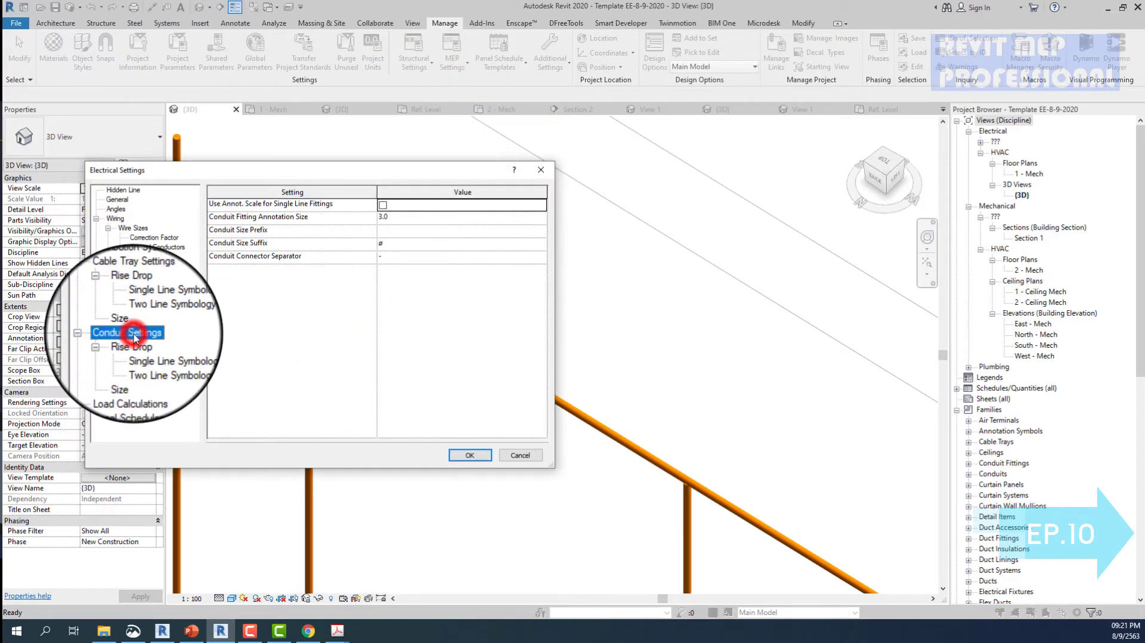
left_click(130, 342)
left_click(147, 304)
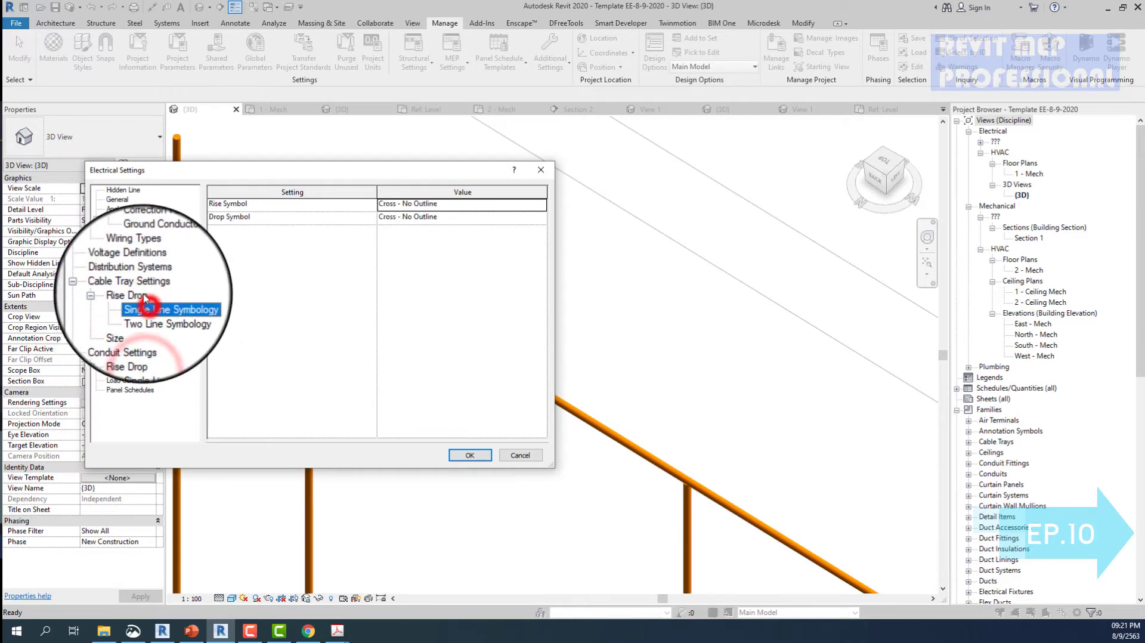
left_click(134, 285)
left_click(138, 272)
left_click(124, 370)
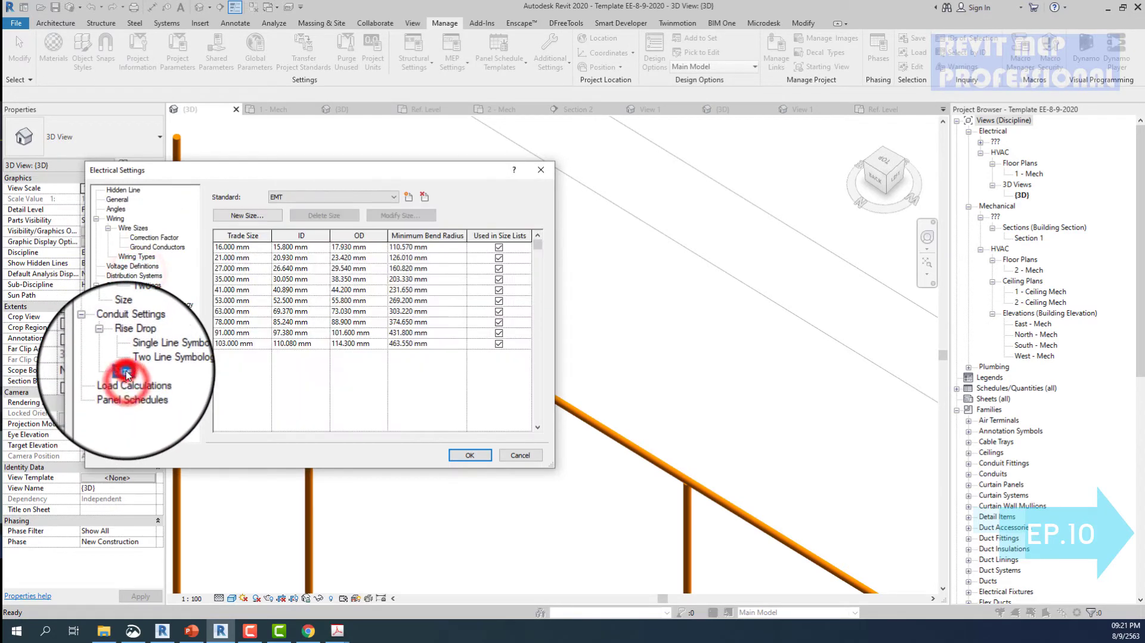
left_click(306, 198)
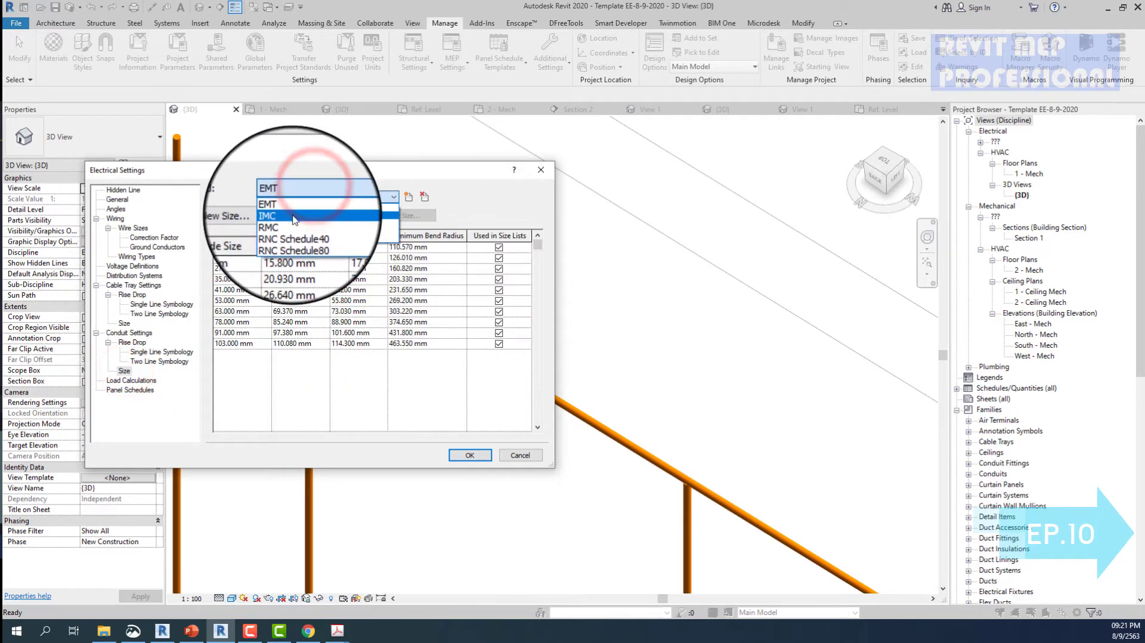
left_click(292, 218)
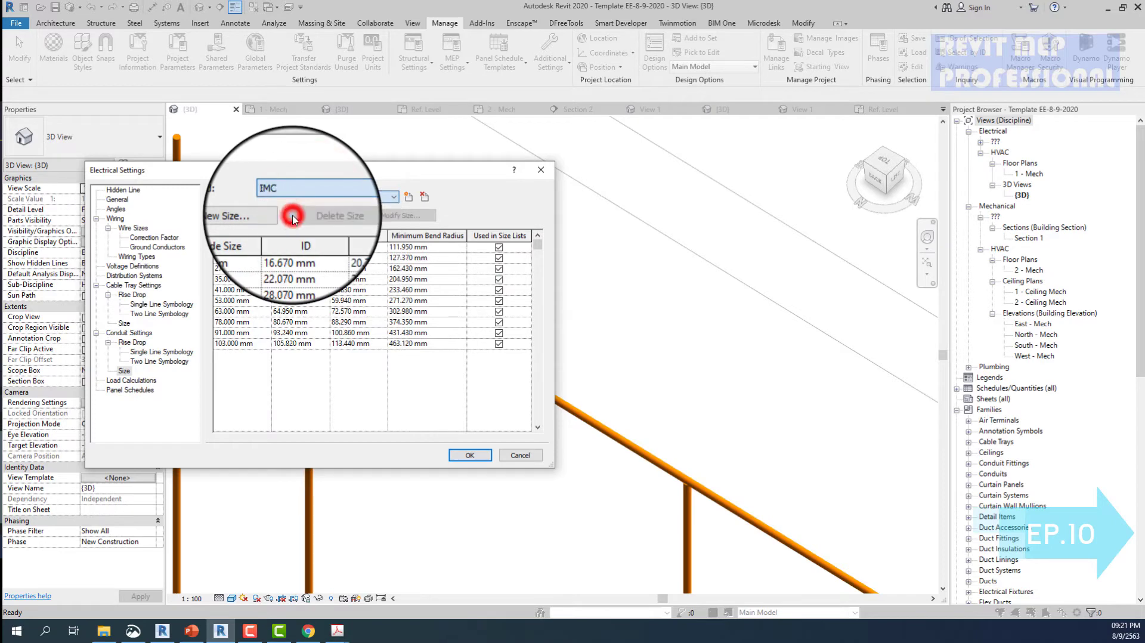
left_click(337, 630)
left_click(405, 537)
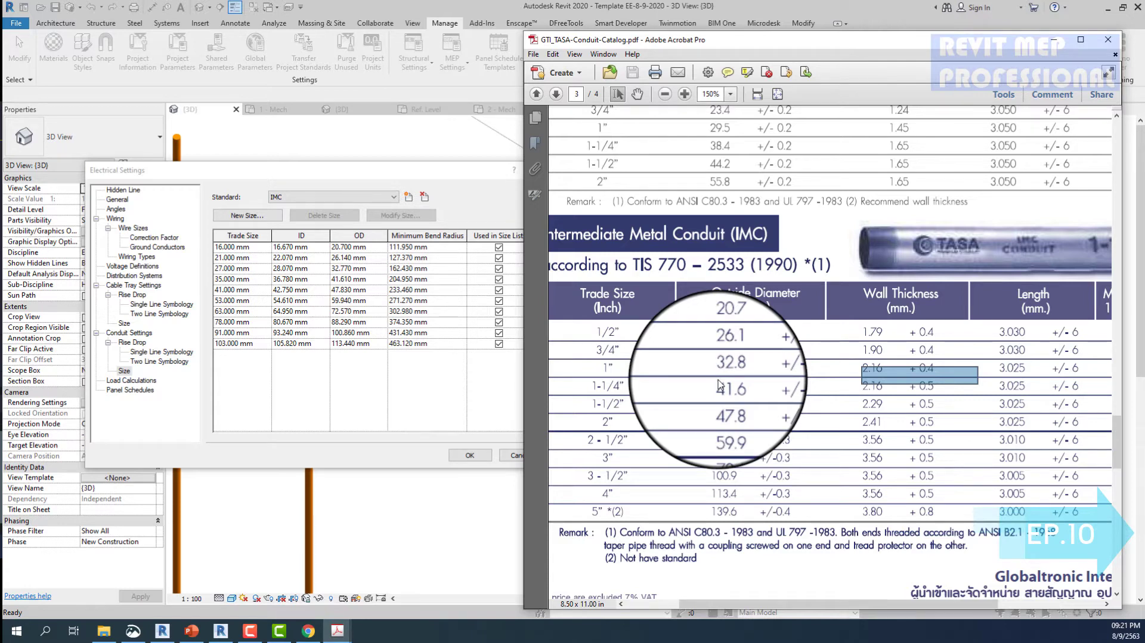
- Switch Revit's conduit size table to RMC and bring the catalog back up
left_click(320, 197)
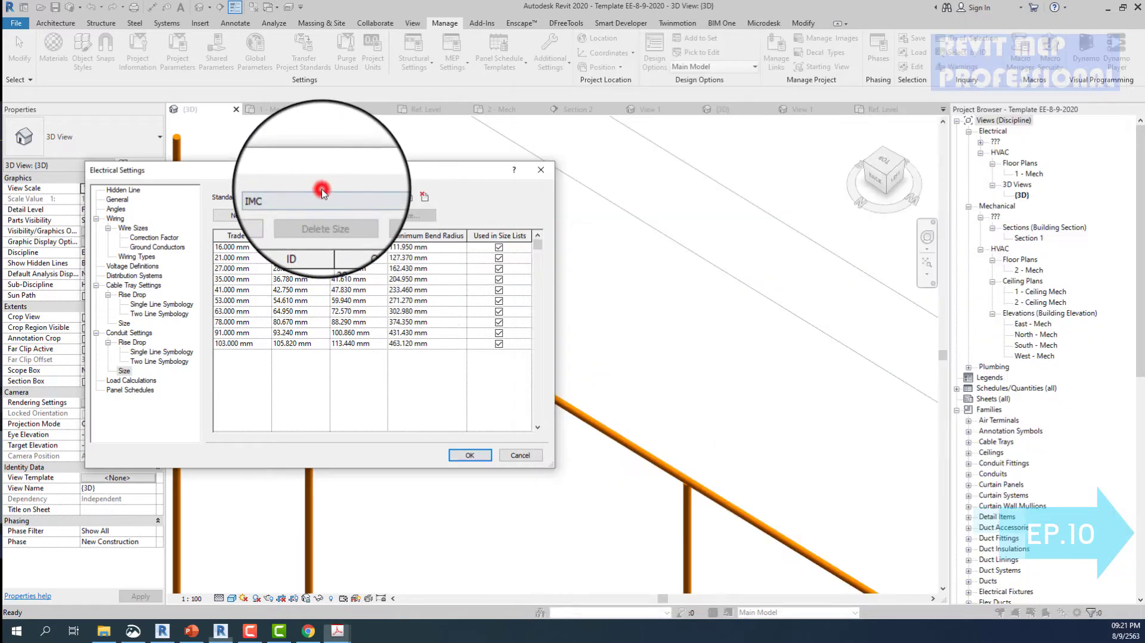
left_click(309, 225)
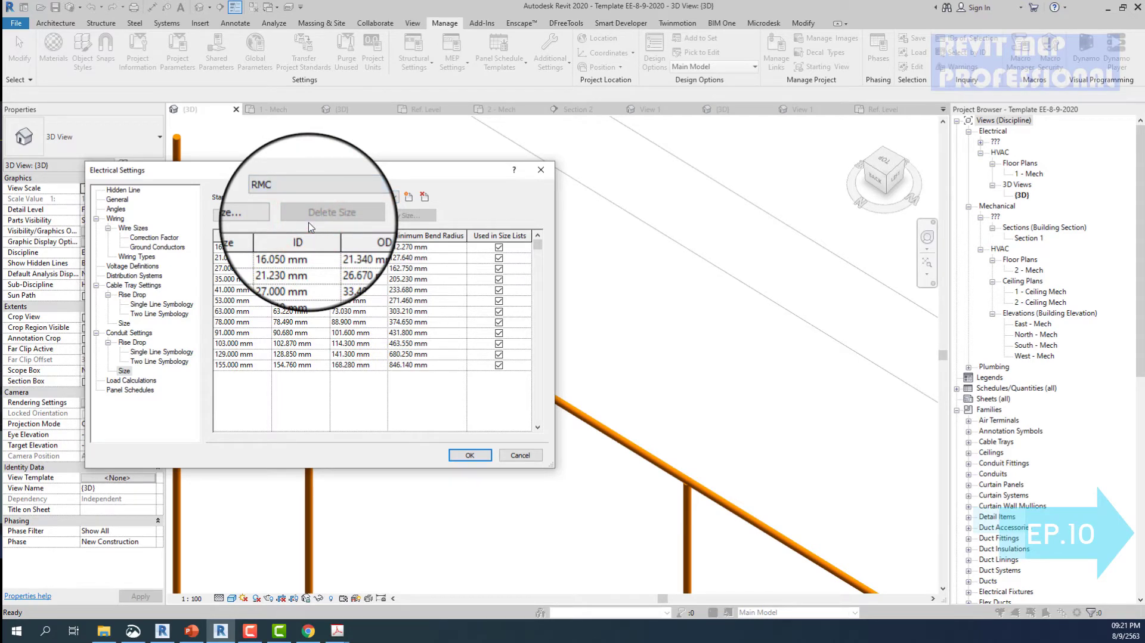
left_click(337, 630)
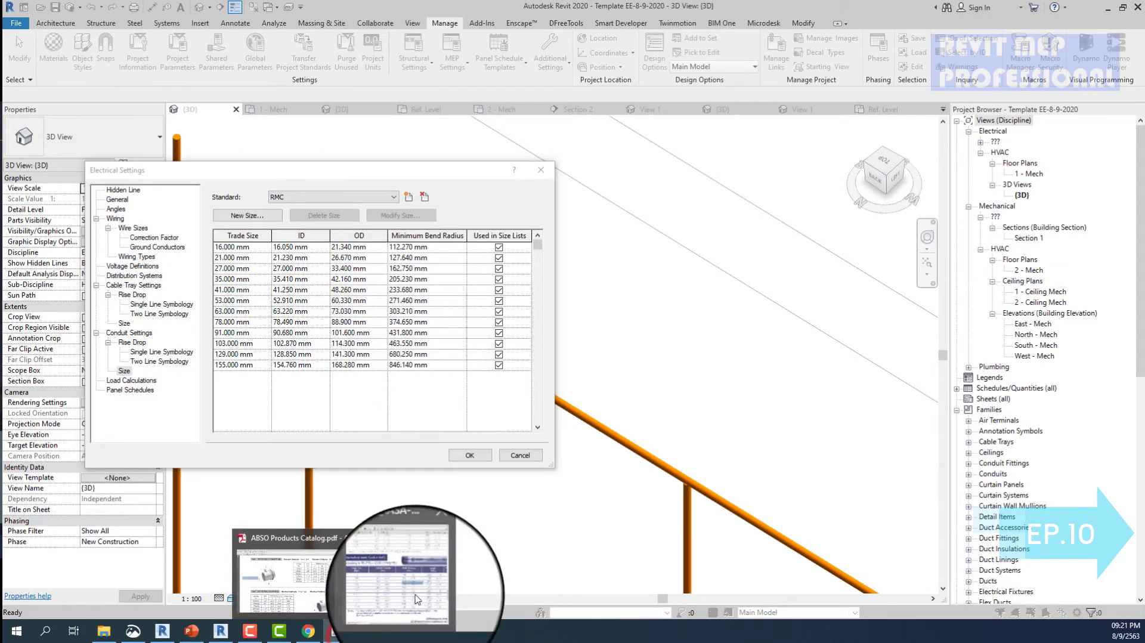
left_click(416, 599)
- Compare the catalog's RSC and IMC diameters, then set Revit's Standard back to IMC
scroll(765, 368, "down", 2)
scroll(765, 368, "down", 5)
scroll(765, 368, "down", 3)
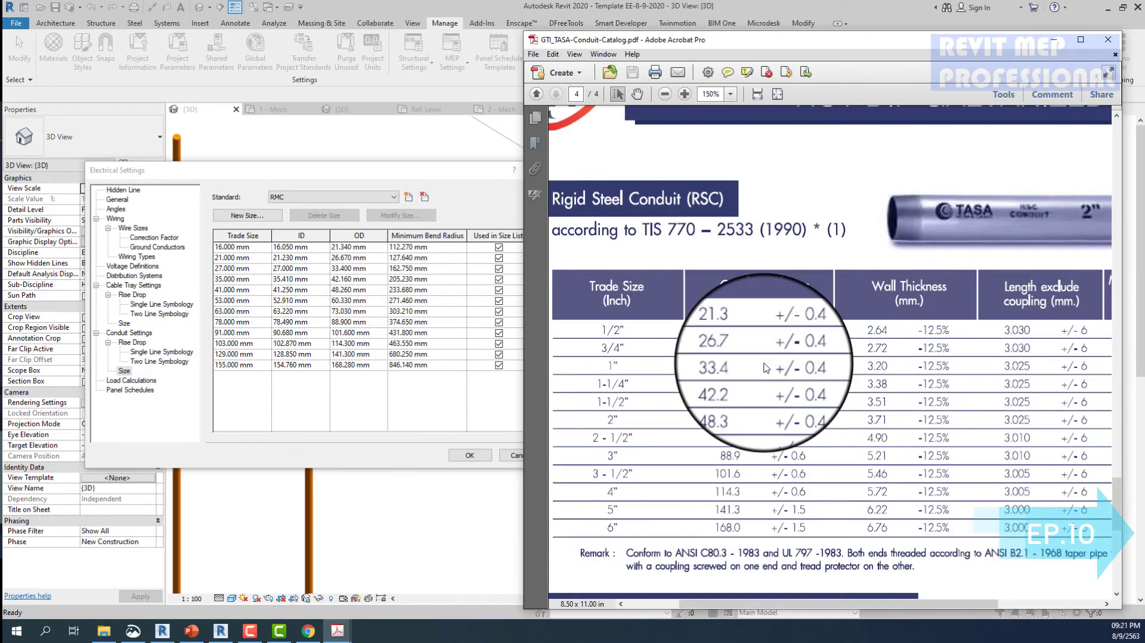
scroll(766, 368, "up", 1)
scroll(765, 368, "up", 5)
scroll(765, 367, "up", 4)
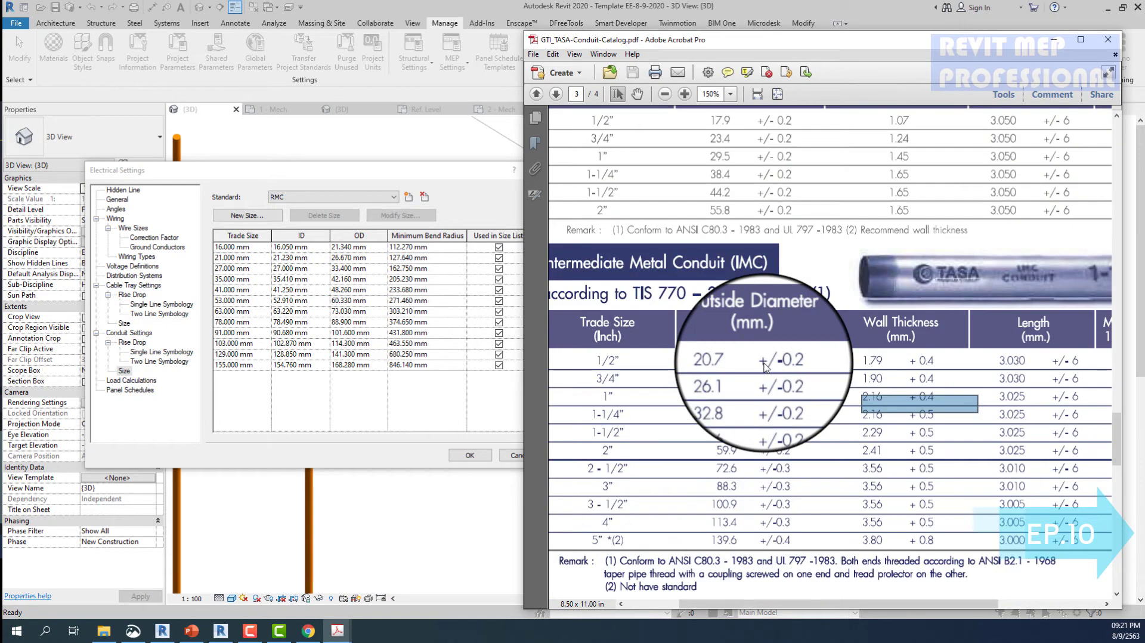
scroll(765, 368, "down", 3)
scroll(765, 368, "down", 5)
scroll(766, 368, "down", 1)
scroll(765, 368, "up", 1)
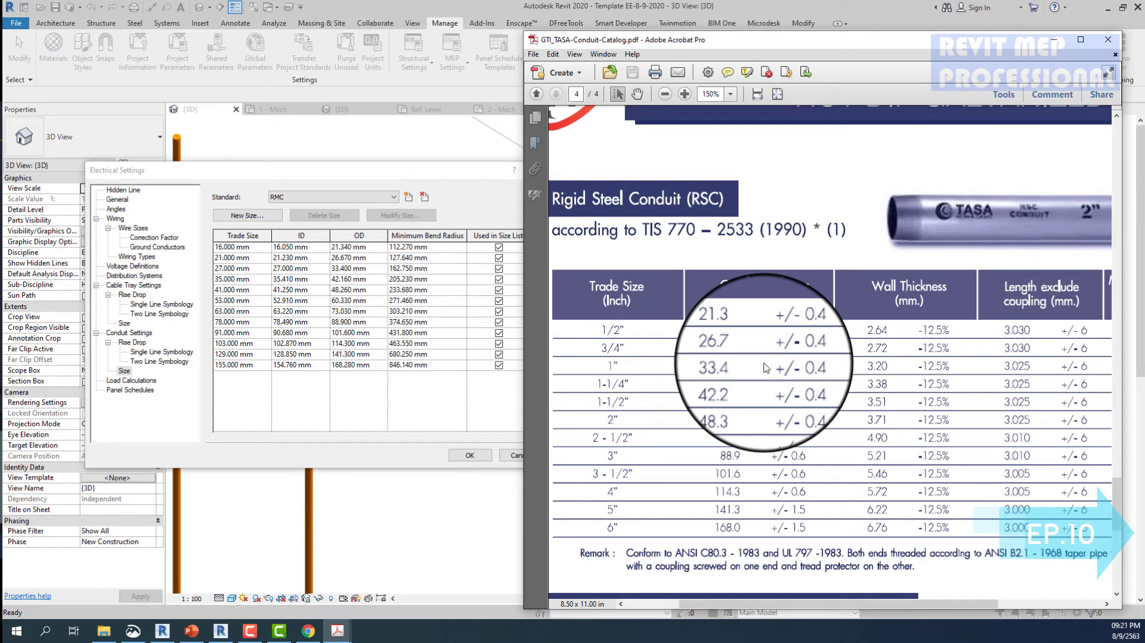
scroll(766, 368, "down", 3)
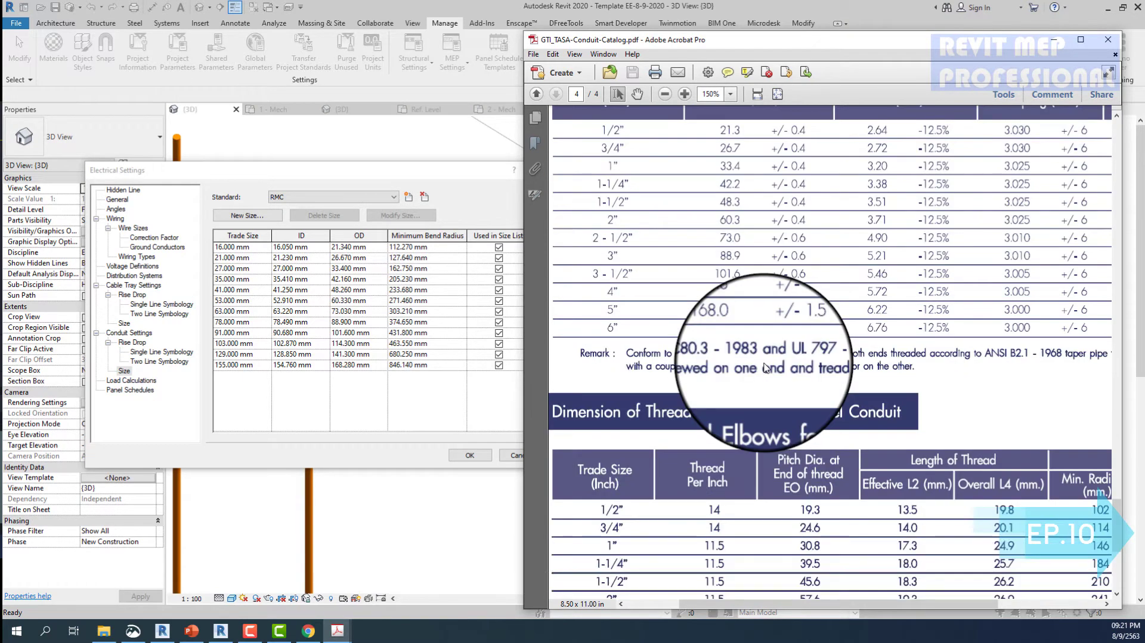
scroll(765, 368, "down", 3)
scroll(765, 368, "down", 3)
scroll(766, 368, "up", 3)
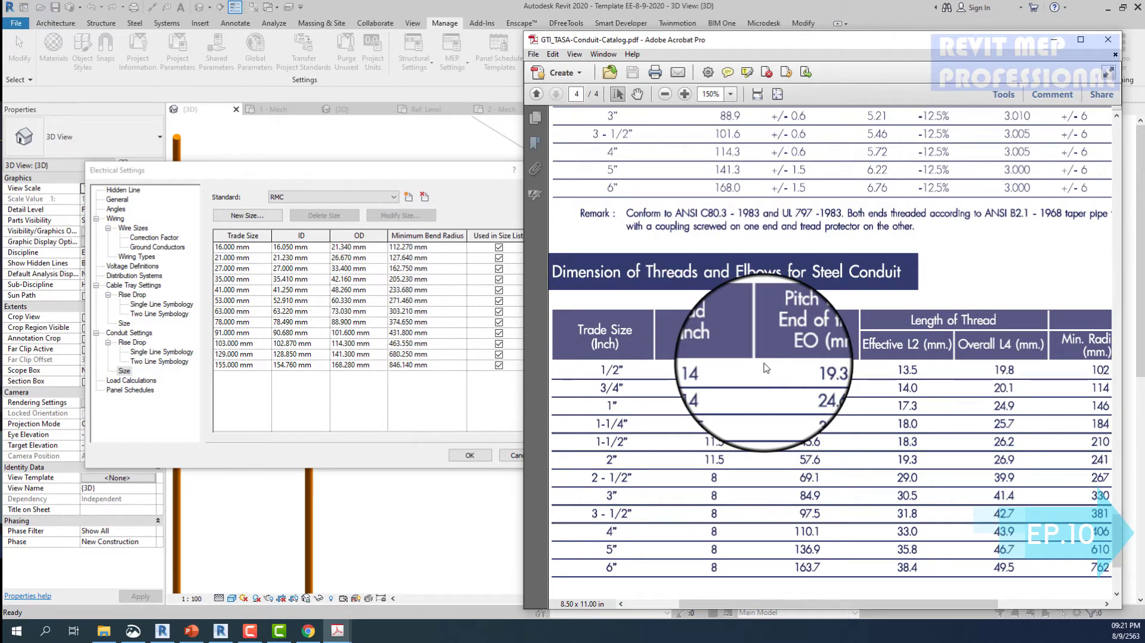
scroll(765, 368, "up", 3)
scroll(766, 368, "up", 2)
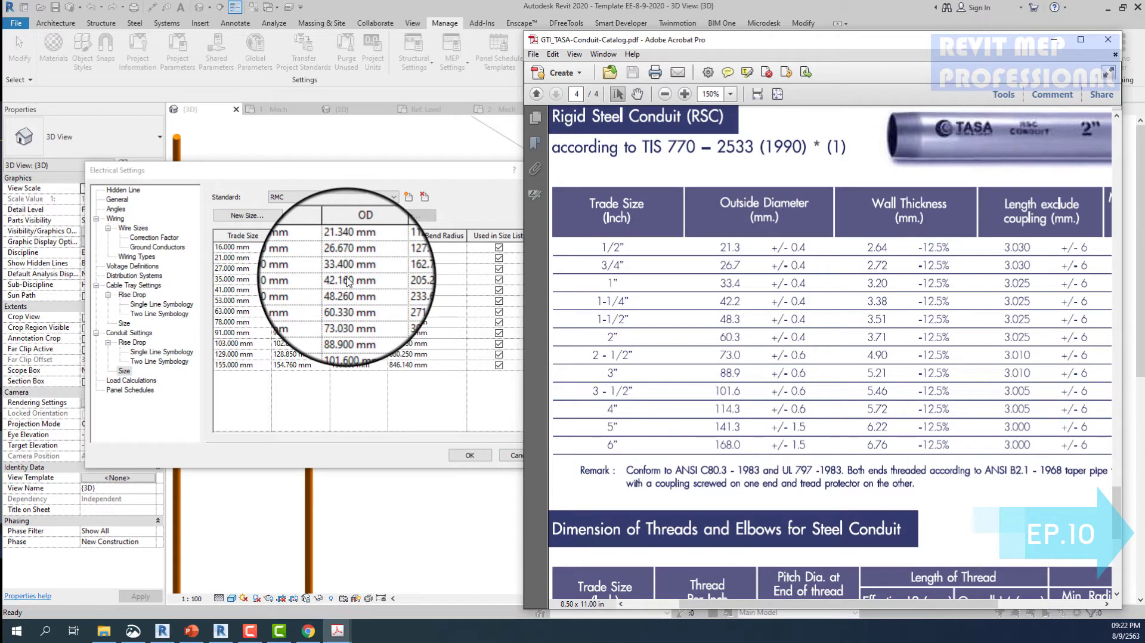
left_click(358, 197)
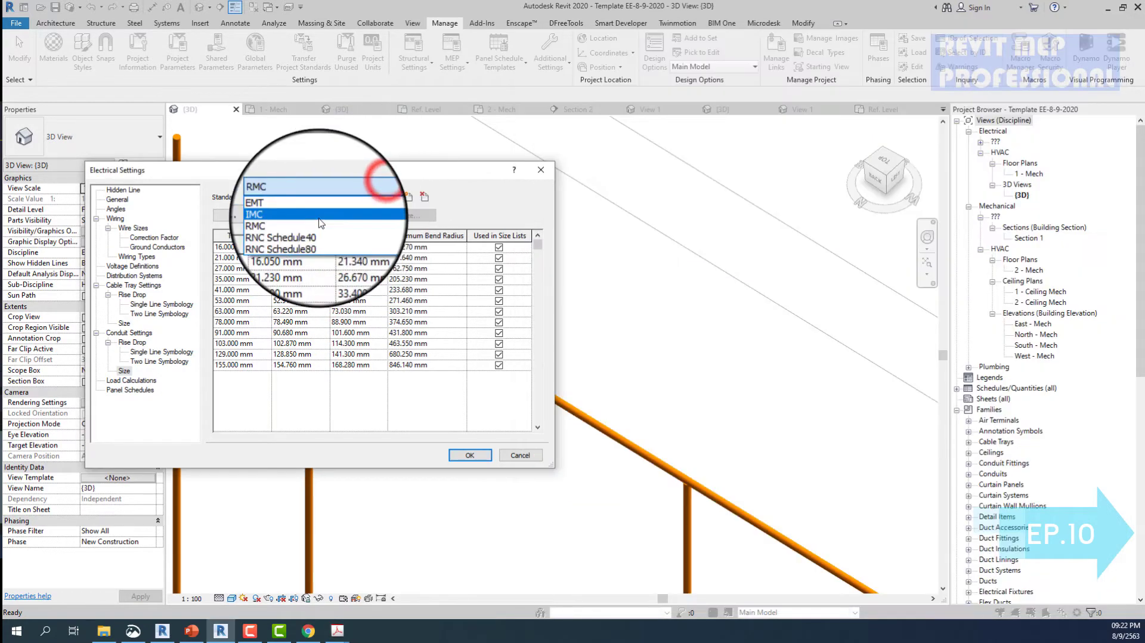
left_click(319, 205)
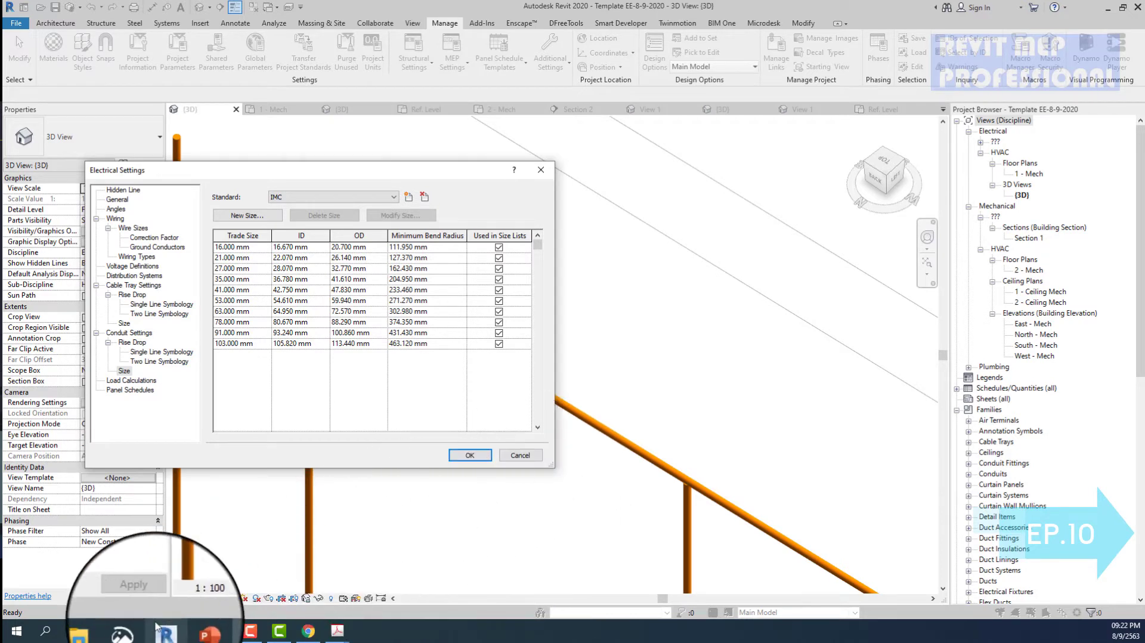
- Capture a screenshot of the IMC size table and close Electrical Settings
left_click(132, 630)
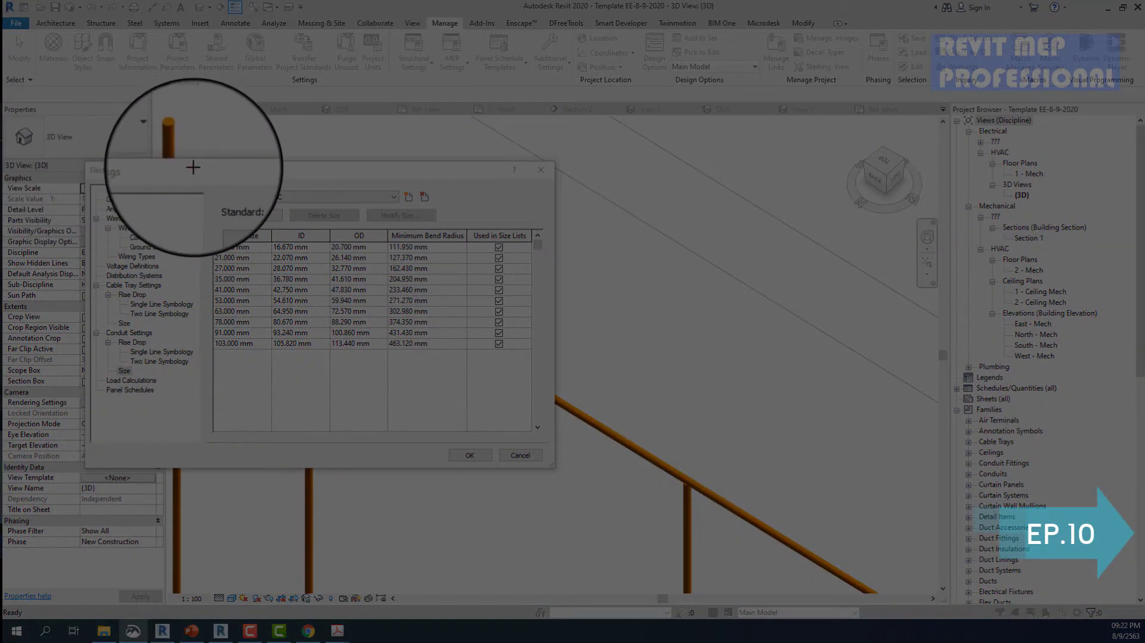
left_click_drag(194, 165, 544, 475)
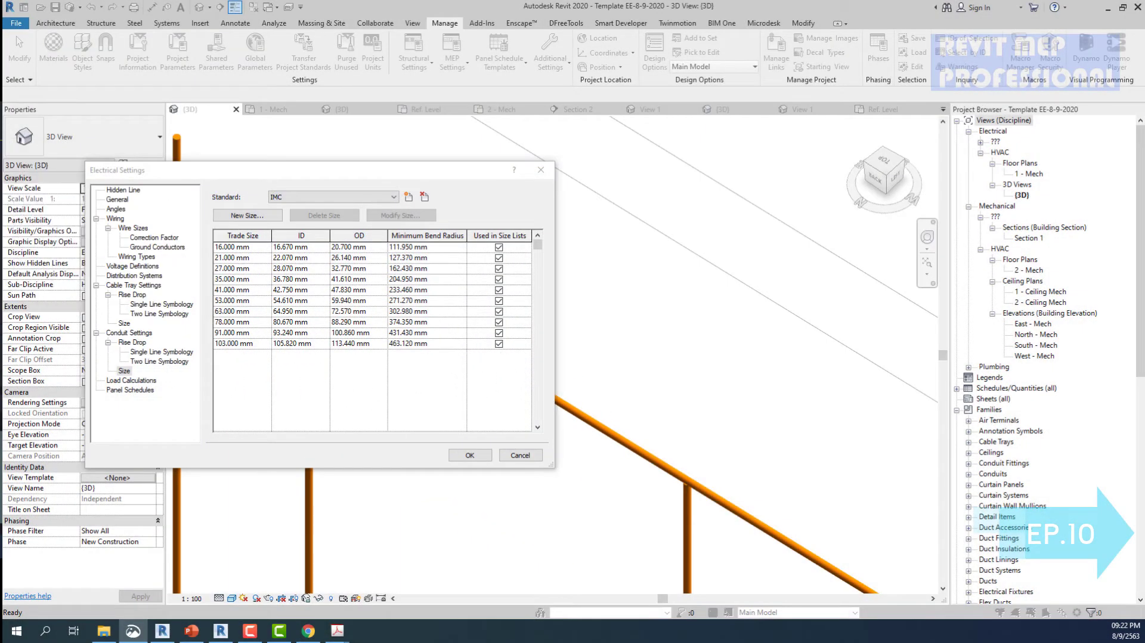
left_click(540, 173)
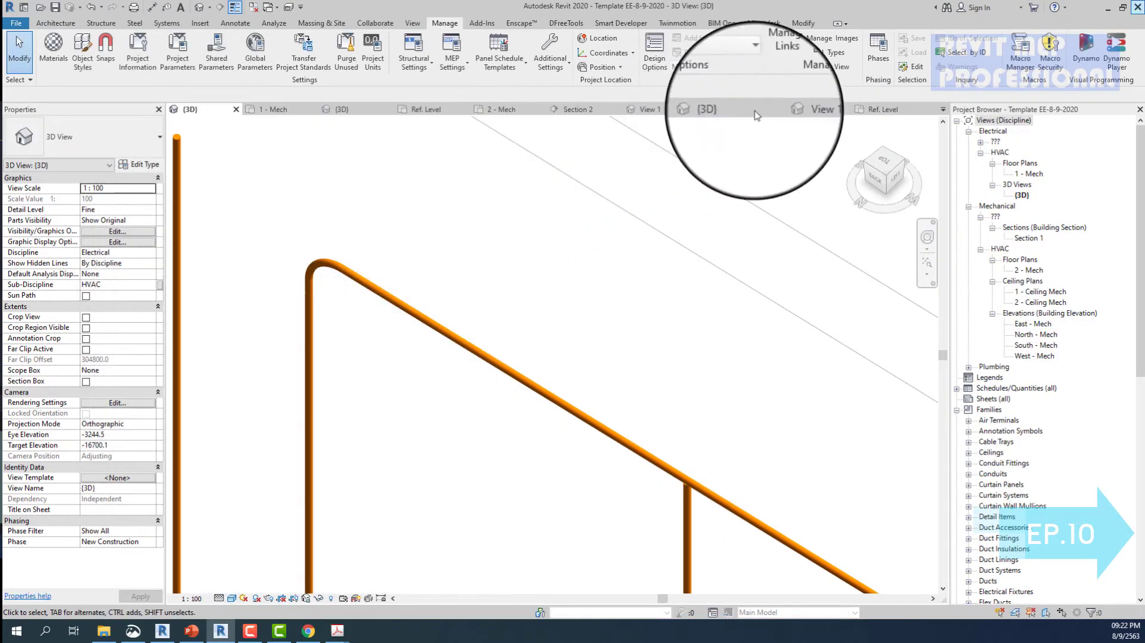
- Resize the Revit window to the upper left and select the sloped conduit run
left_click(1122, 8)
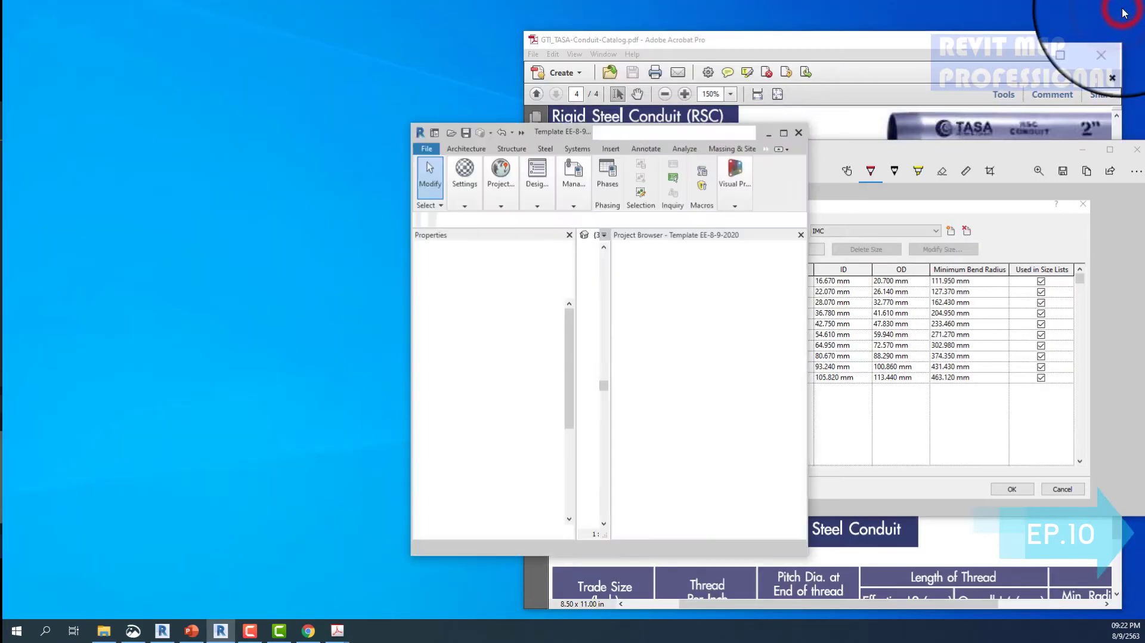
mouse_move(536, 132)
left_mouse_down()
mouse_move(216, 57)
mouse_move(156, 27)
left_mouse_up()
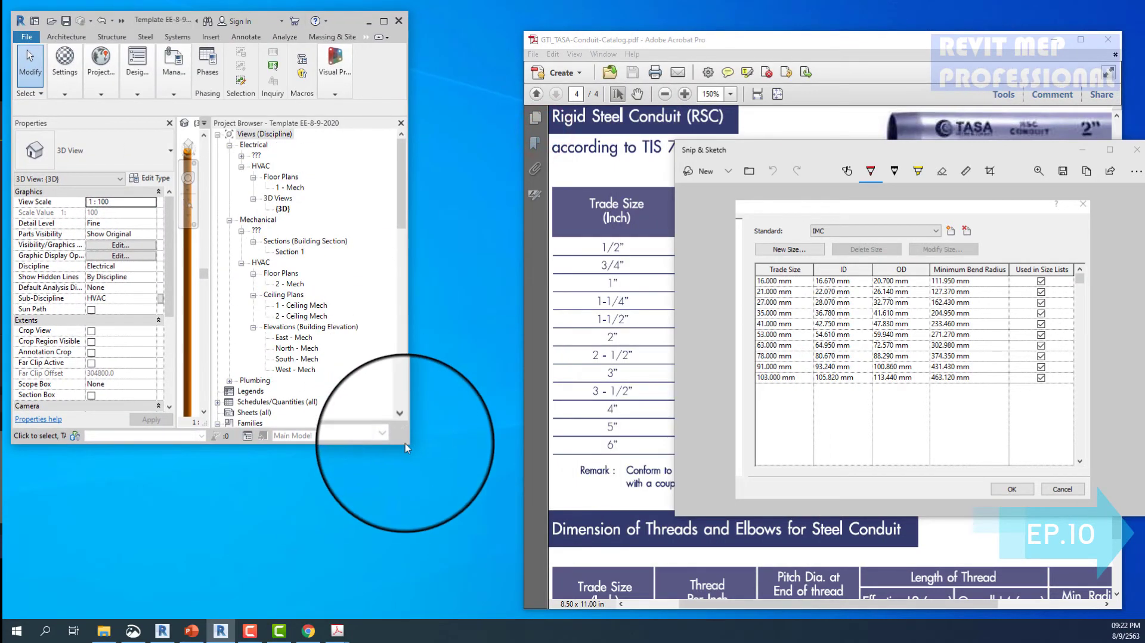
left_click_drag(404, 443, 696, 619)
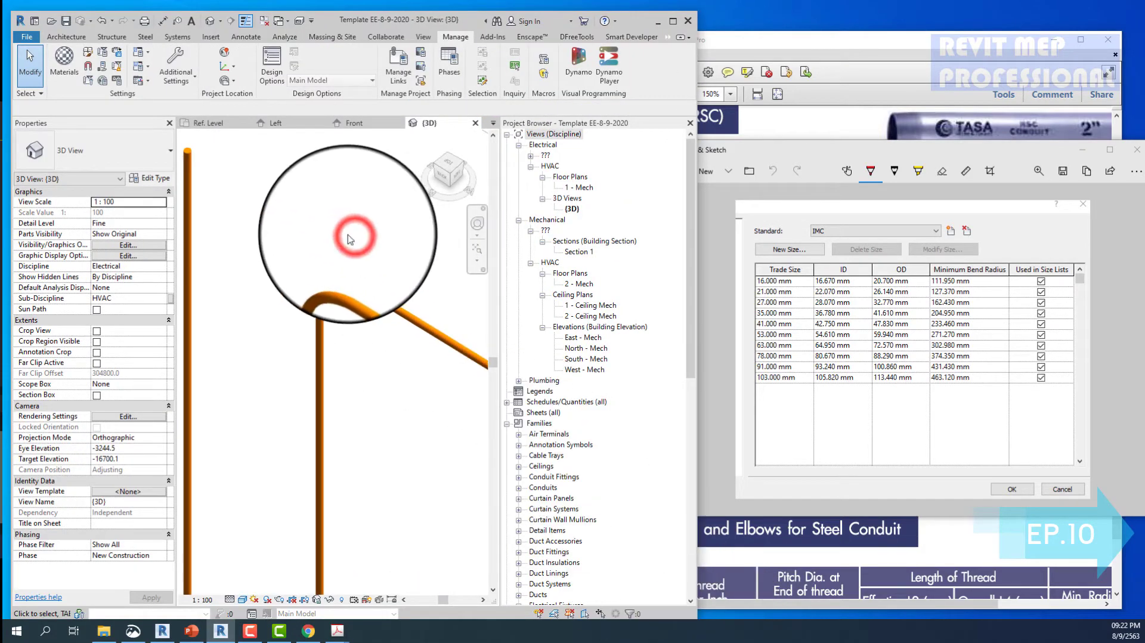
scroll(358, 237, "down", 3)
scroll(336, 292, "up", 4)
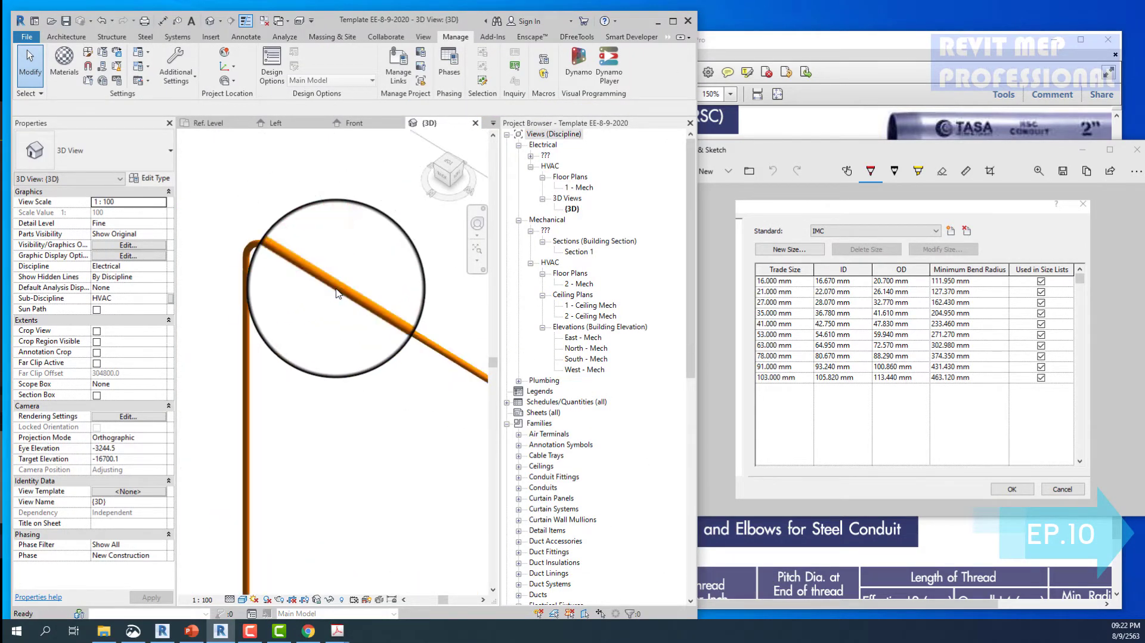
left_click(336, 292)
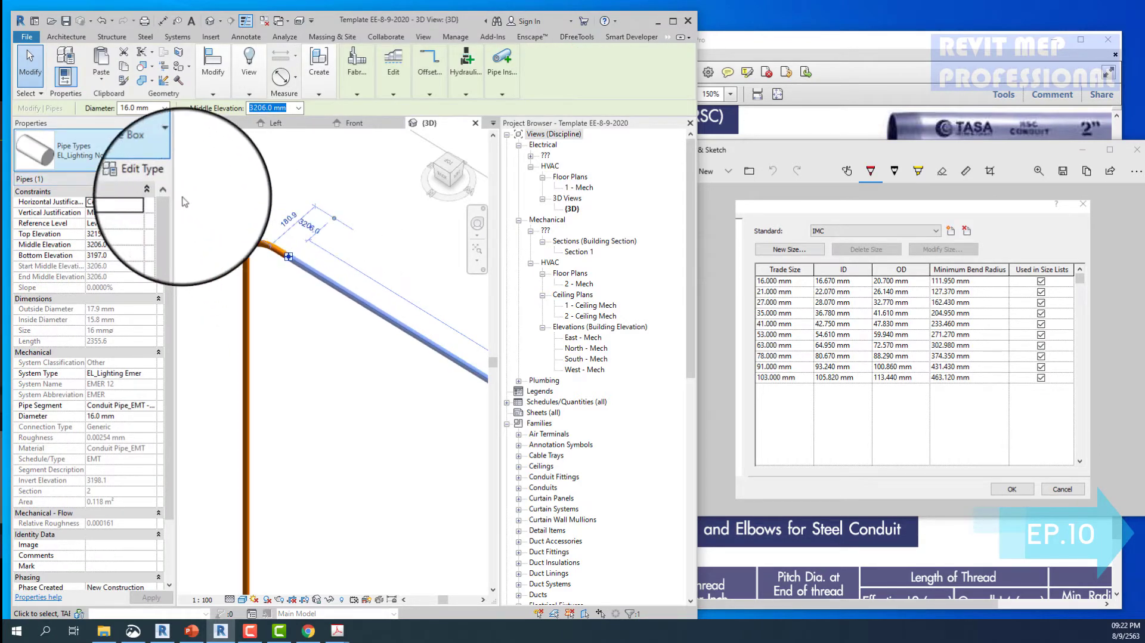
- Duplicate the run's pipe type as EL_Lighting Normal_Square Box_IMC and edit its Routing Preferences
left_click(150, 181)
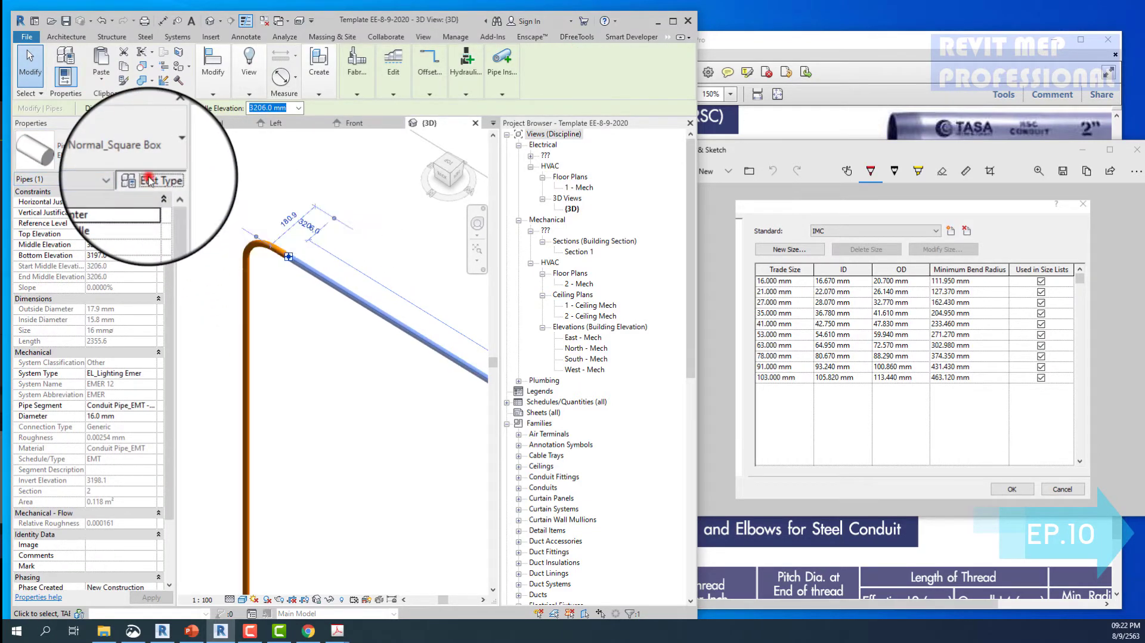
left_click_drag(509, 177, 223, 143)
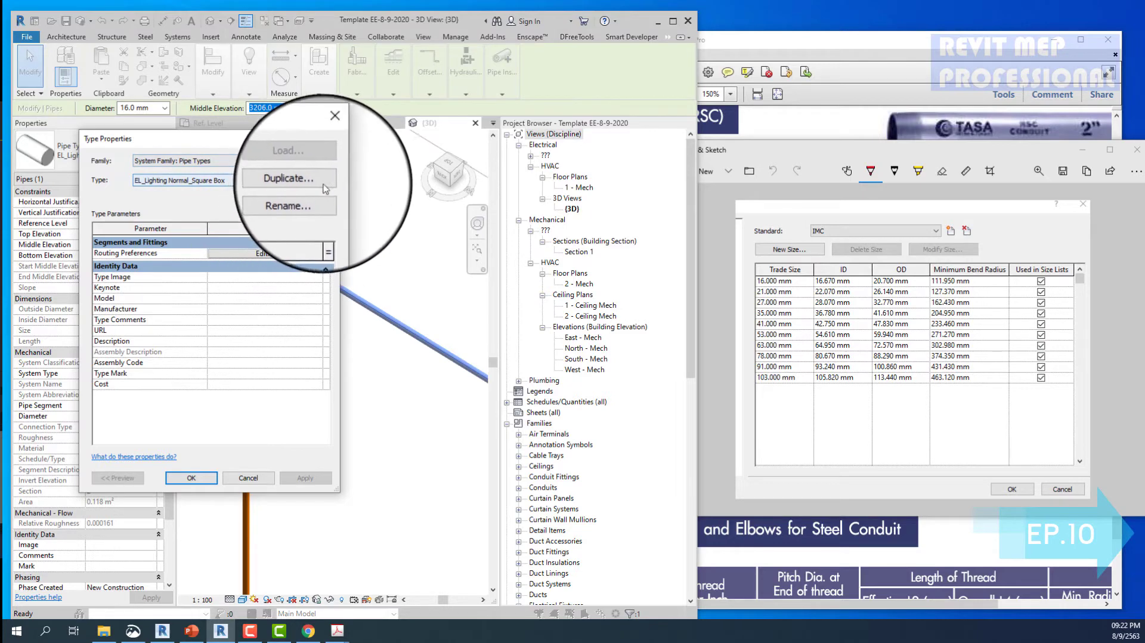
left_click(322, 180)
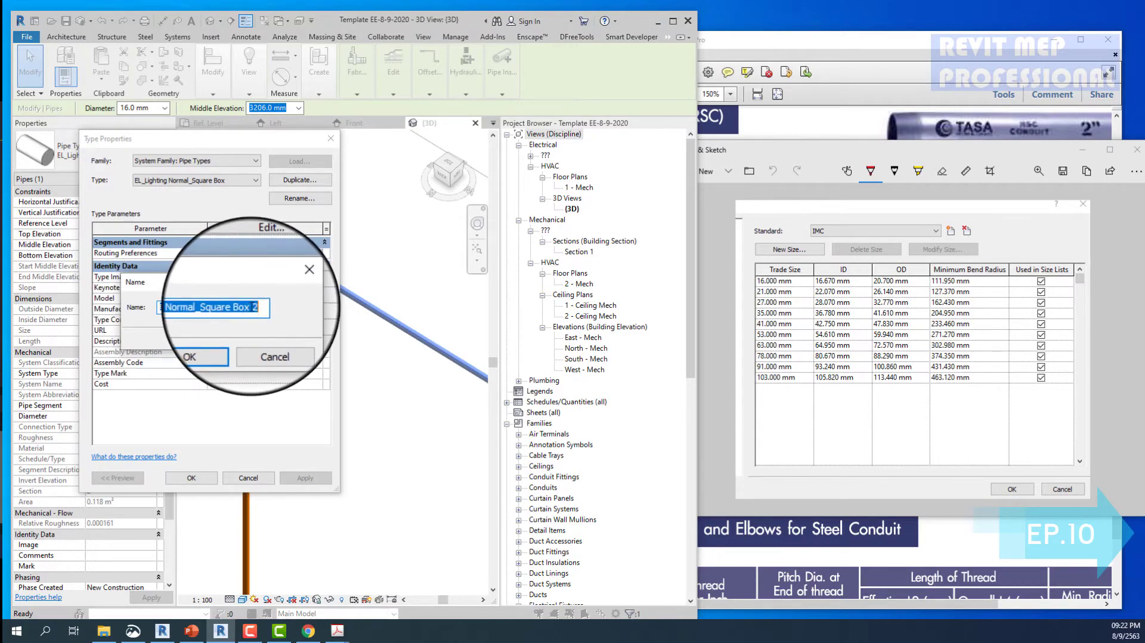
double_click(256, 307)
type("_IMC")
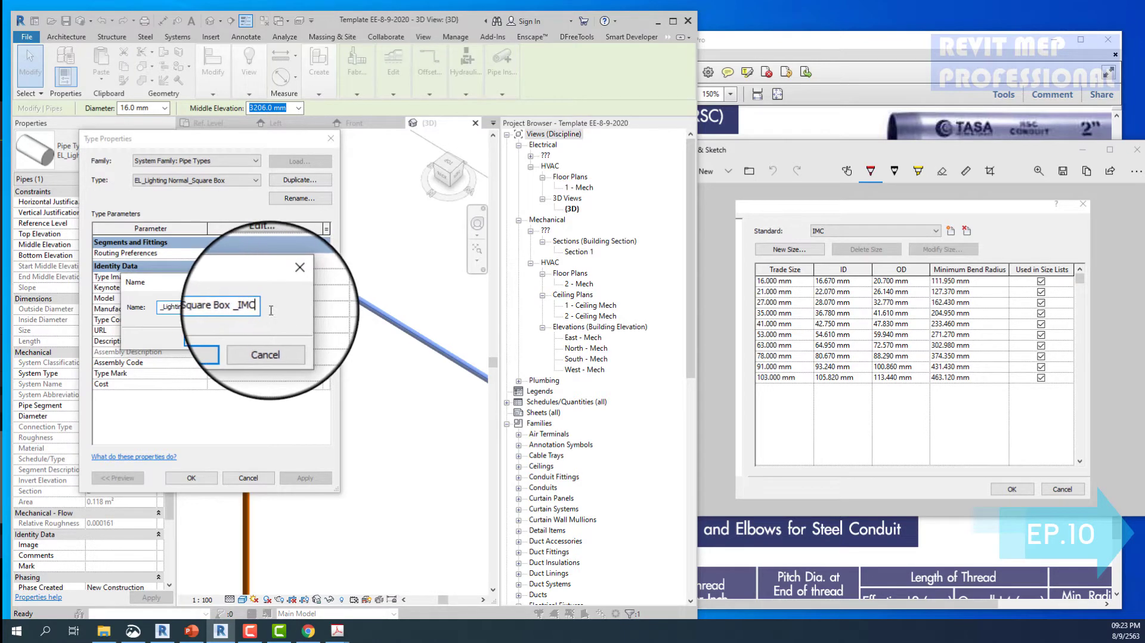
left_click(246, 304)
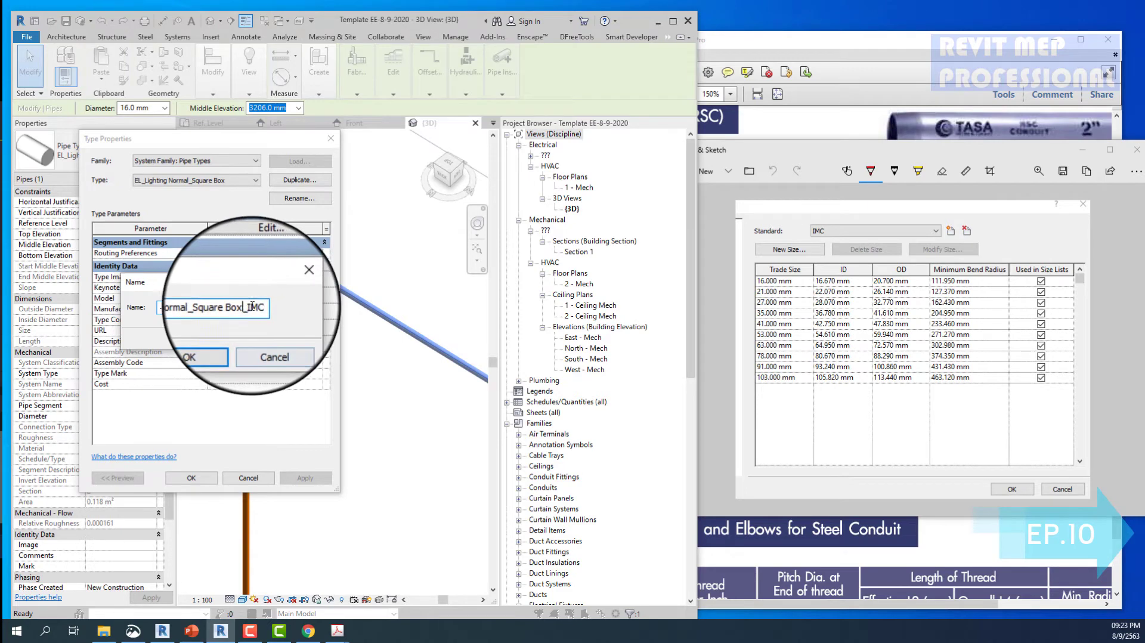
left_click_drag(260, 307, 64, 307)
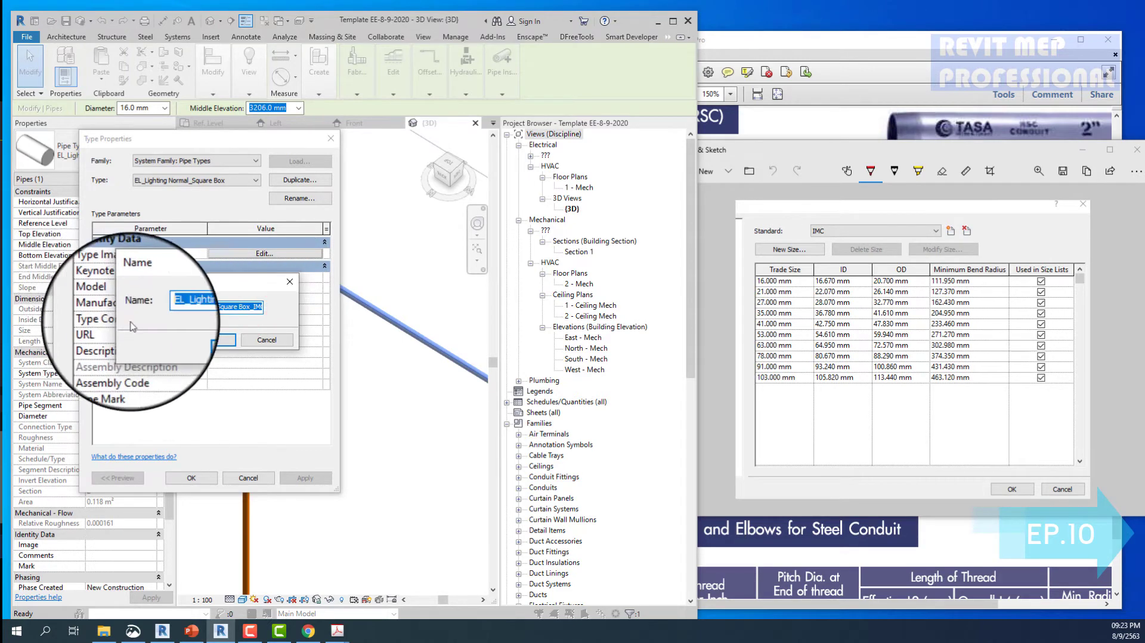
left_click(212, 340)
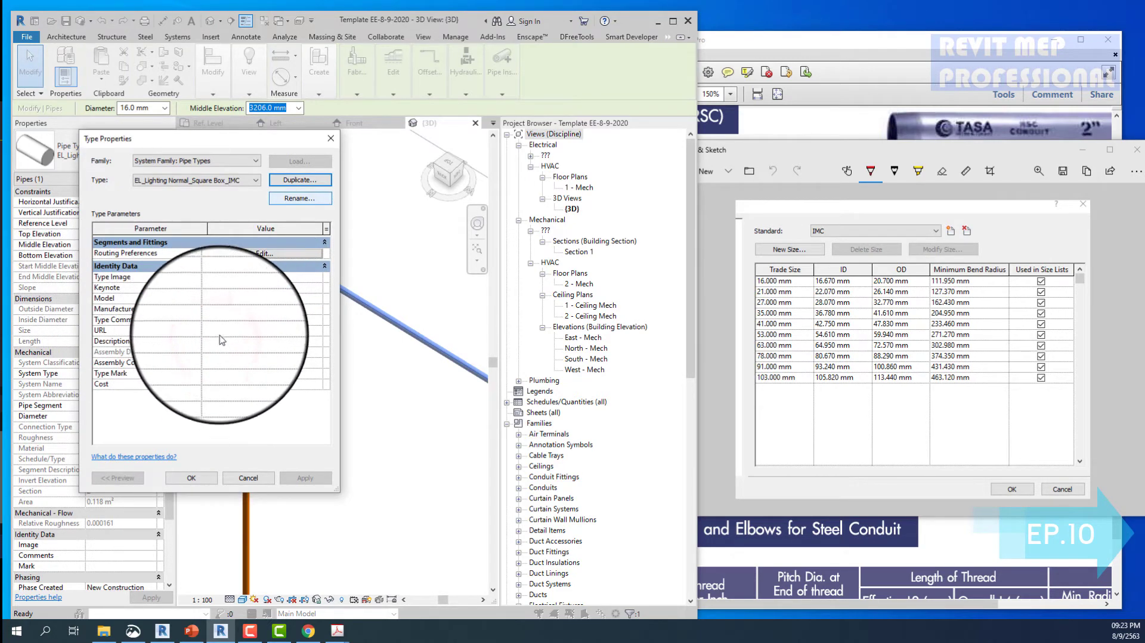
left_click(274, 253)
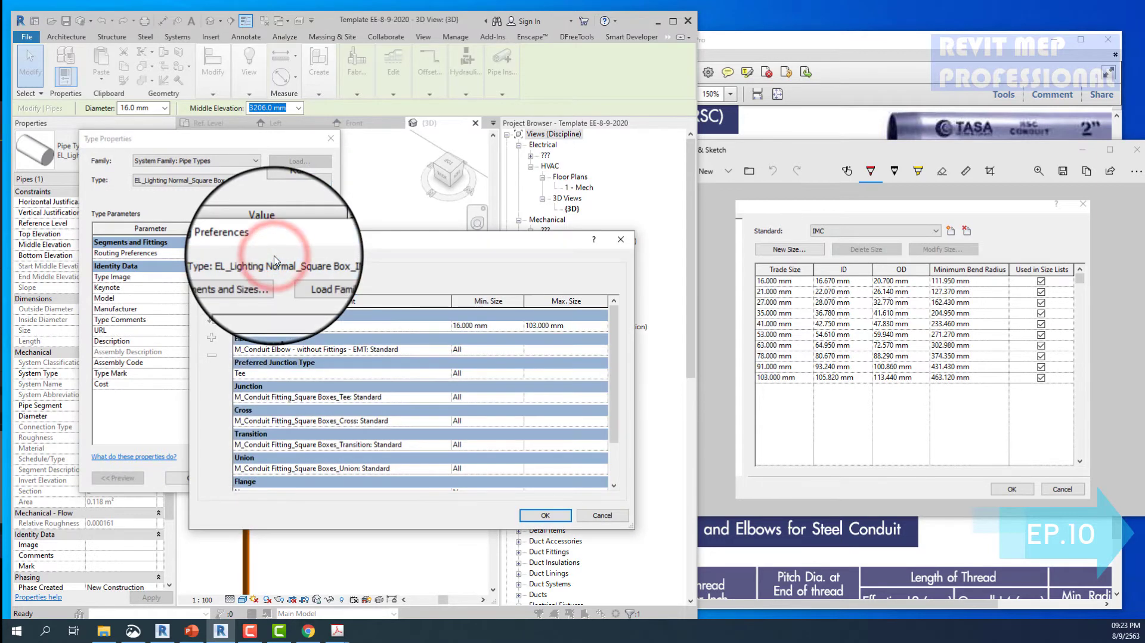
- Keep the EMT segment, set Elbow to M_Conduit Elbow - without Fittings - RMC1: Standard, and apply the type
left_click(444, 327)
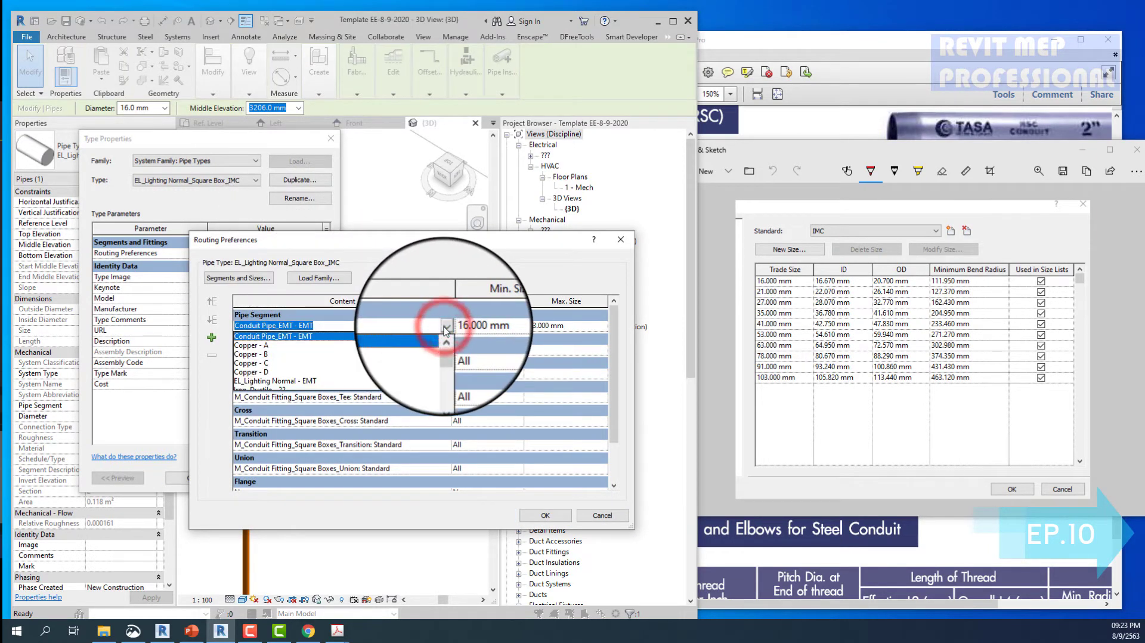
left_click(444, 327)
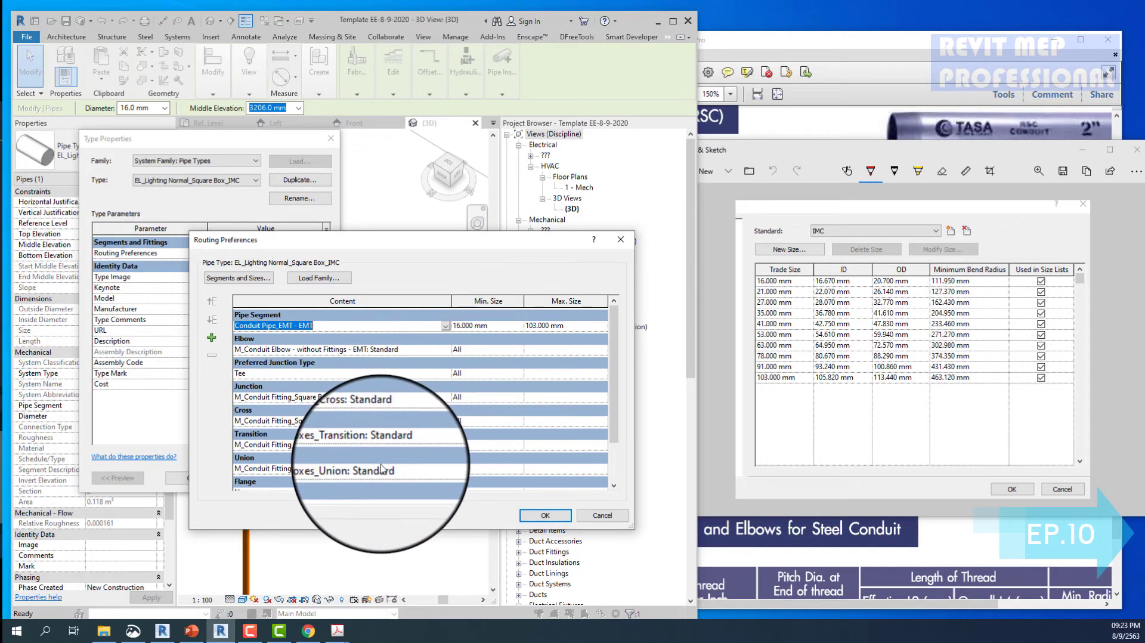
scroll(381, 469, "down", 2)
scroll(381, 469, "up", 2)
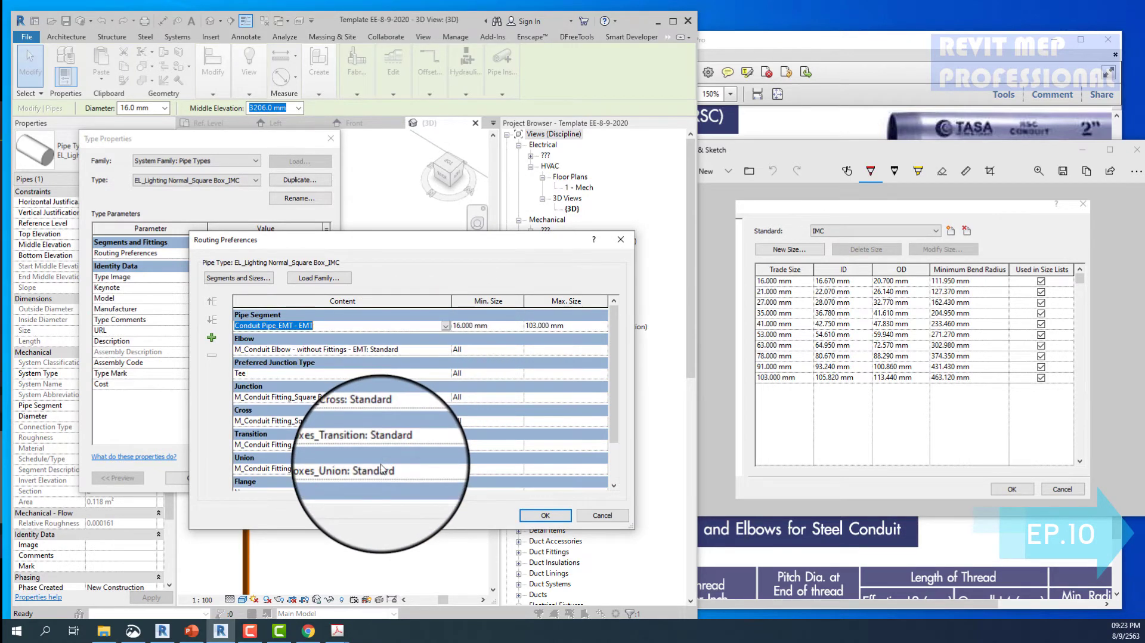
left_click(444, 350)
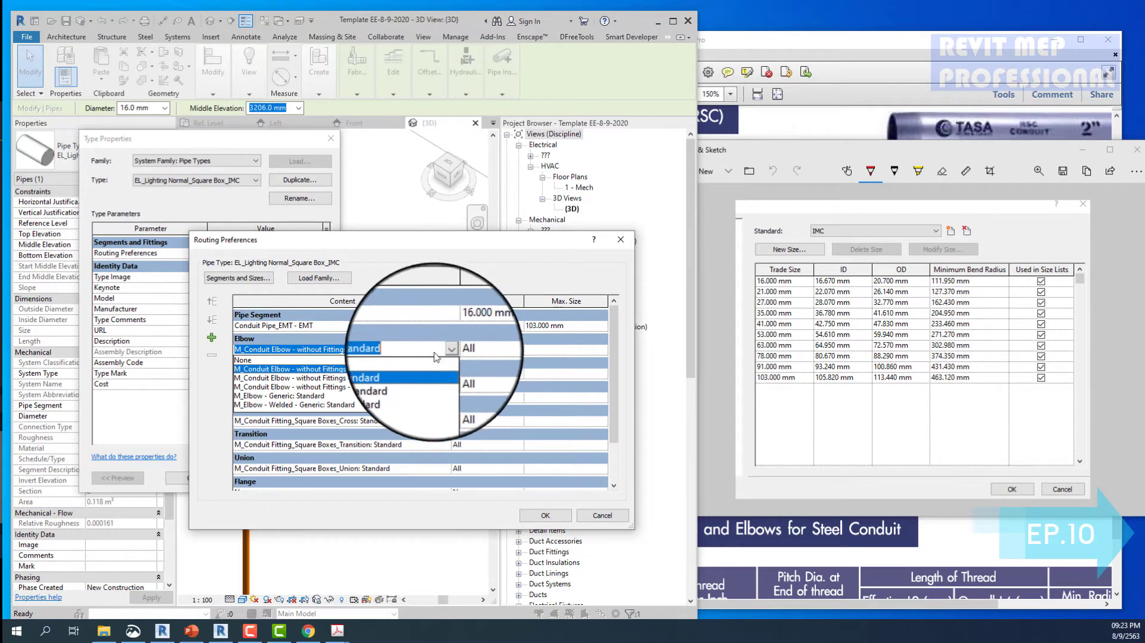
left_click(373, 377)
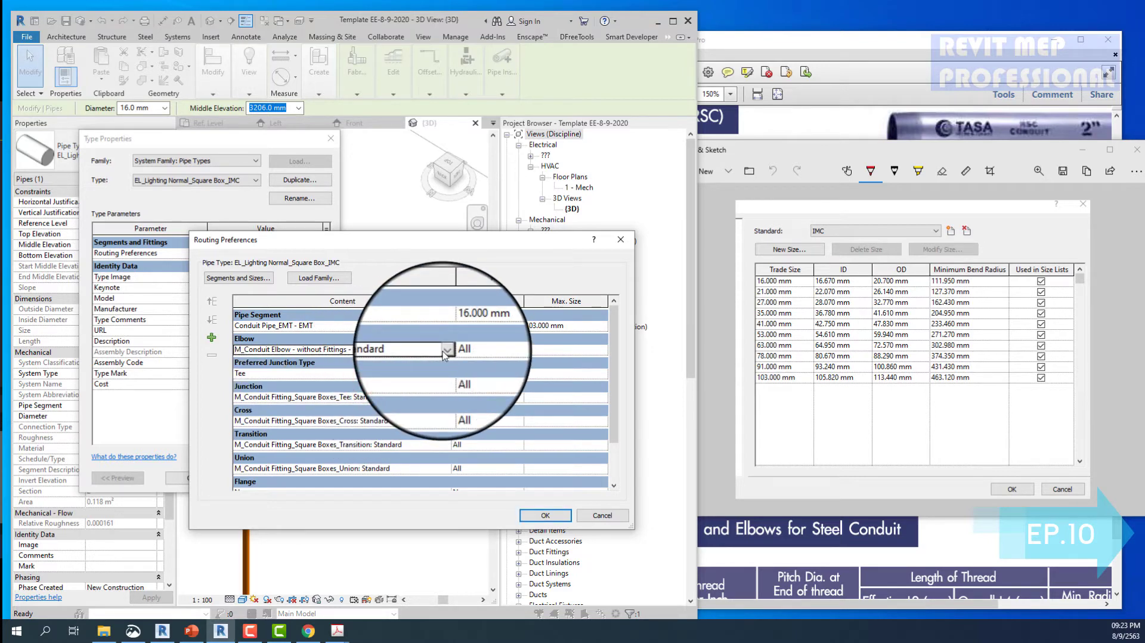
left_click(446, 350)
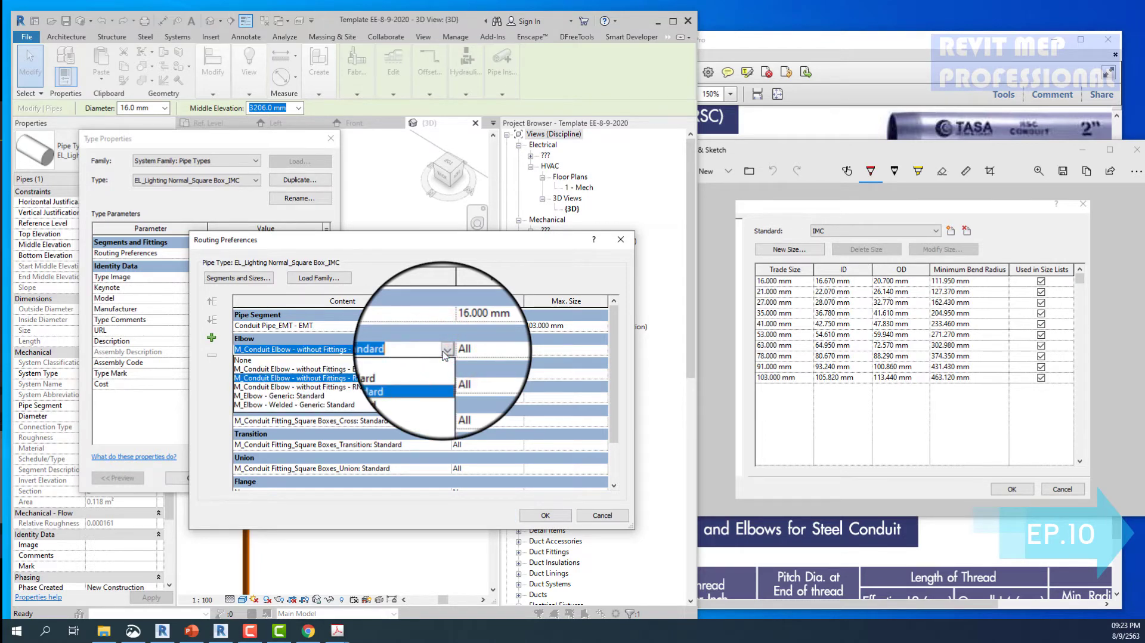
left_click(546, 516)
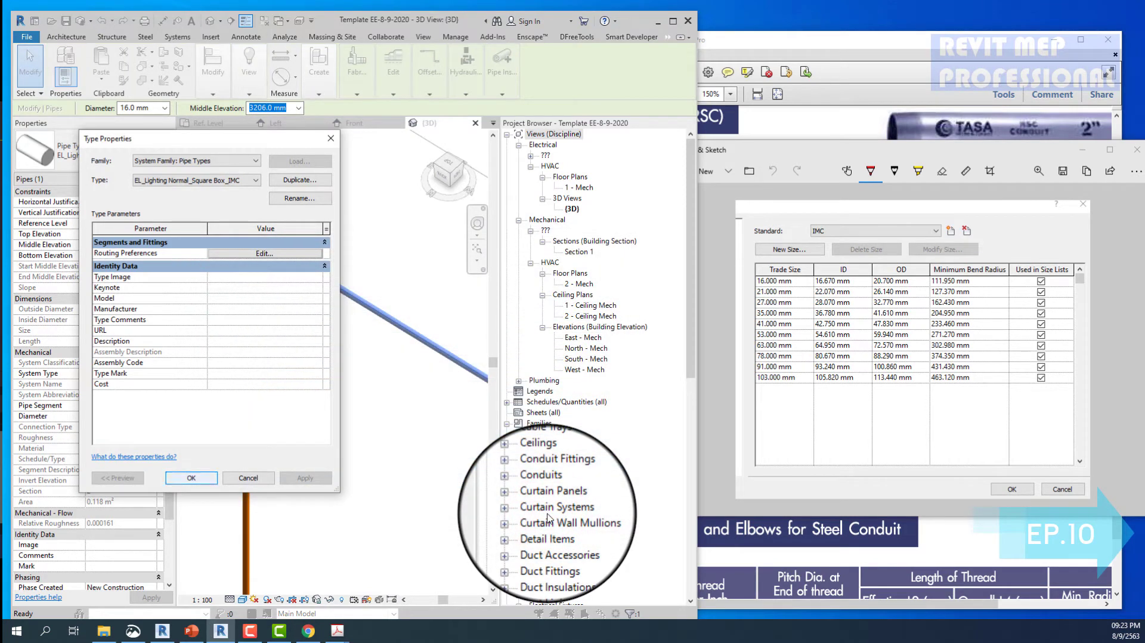
left_click(190, 477)
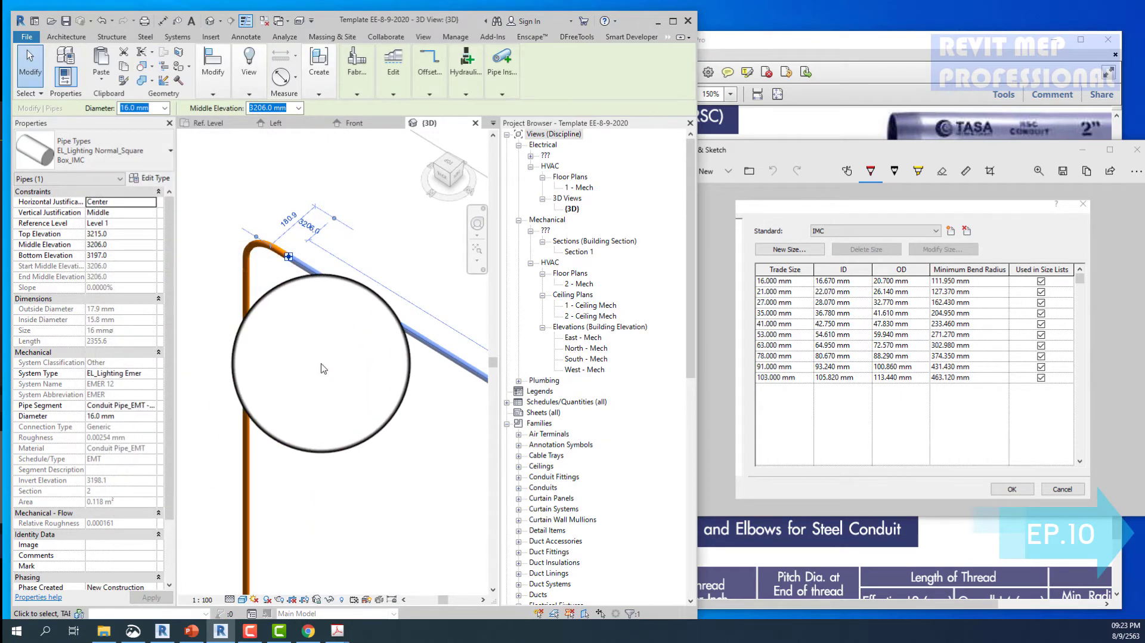
left_click(321, 368)
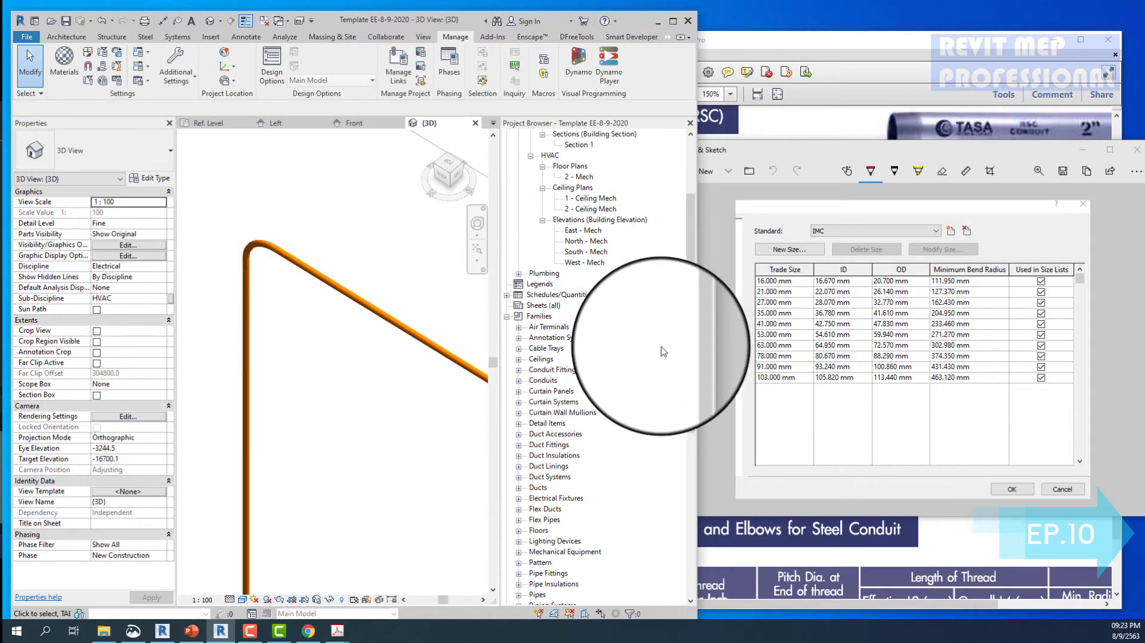
left_click_drag(690, 386, 688, 511)
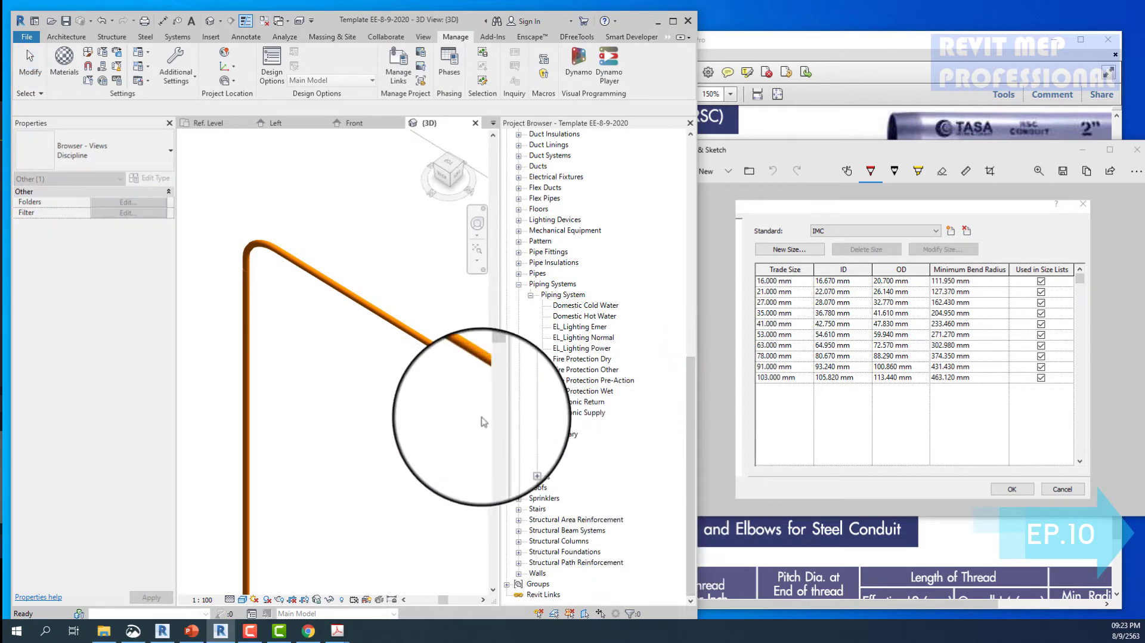
- Swap the bend's elbow fitting to the RMC1 conduit elbow type
left_click(287, 331)
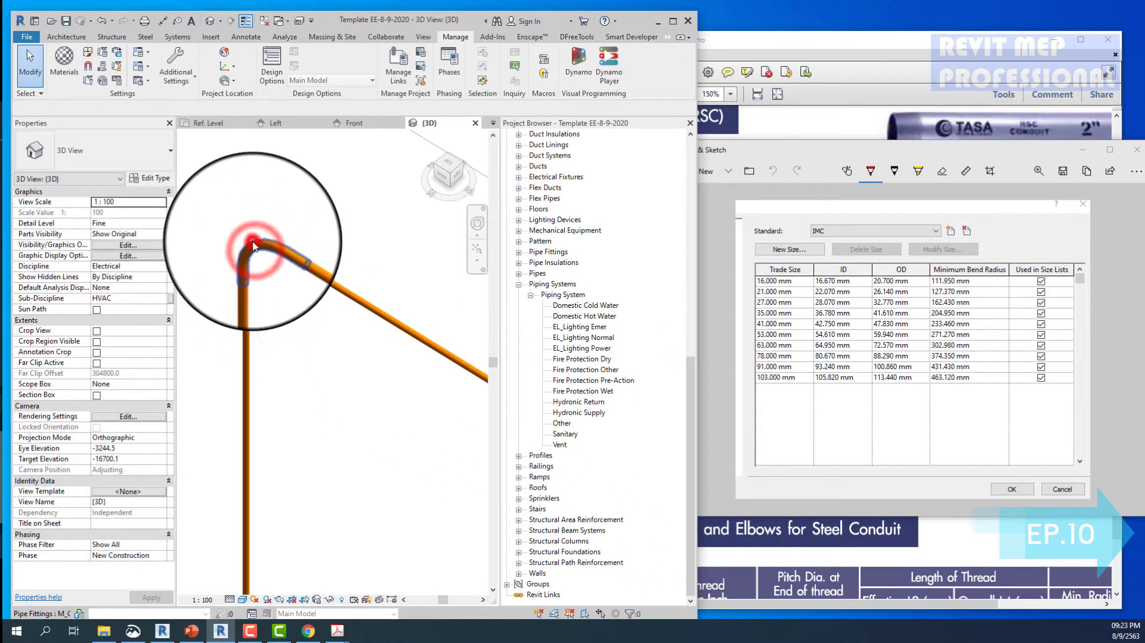
left_click(262, 246)
left_click(95, 150)
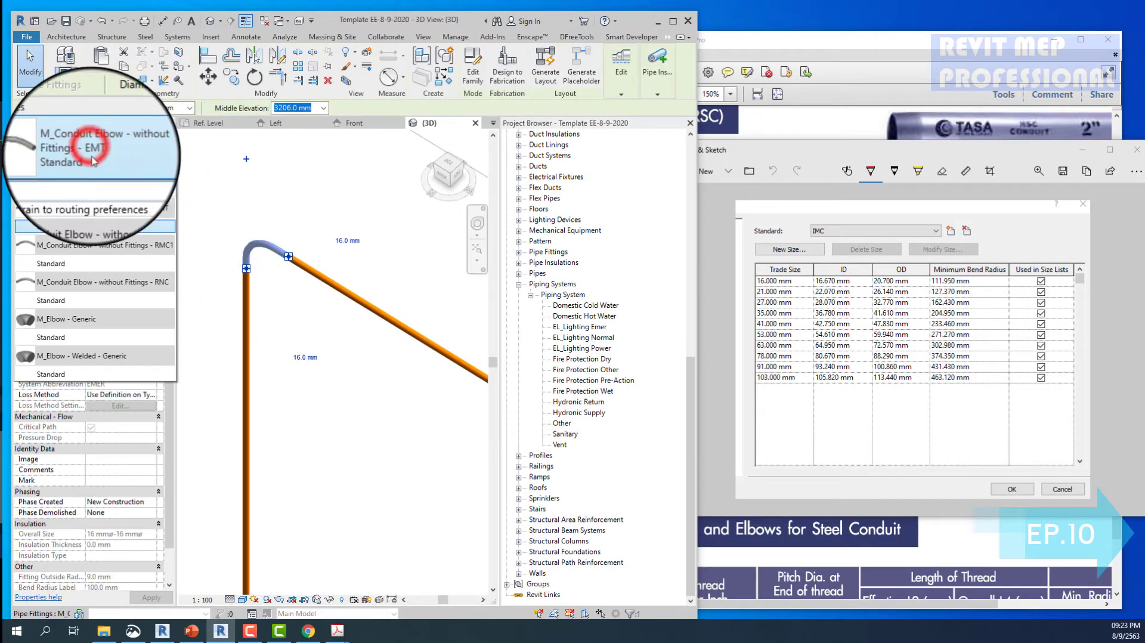
left_click(104, 266)
left_click(286, 198)
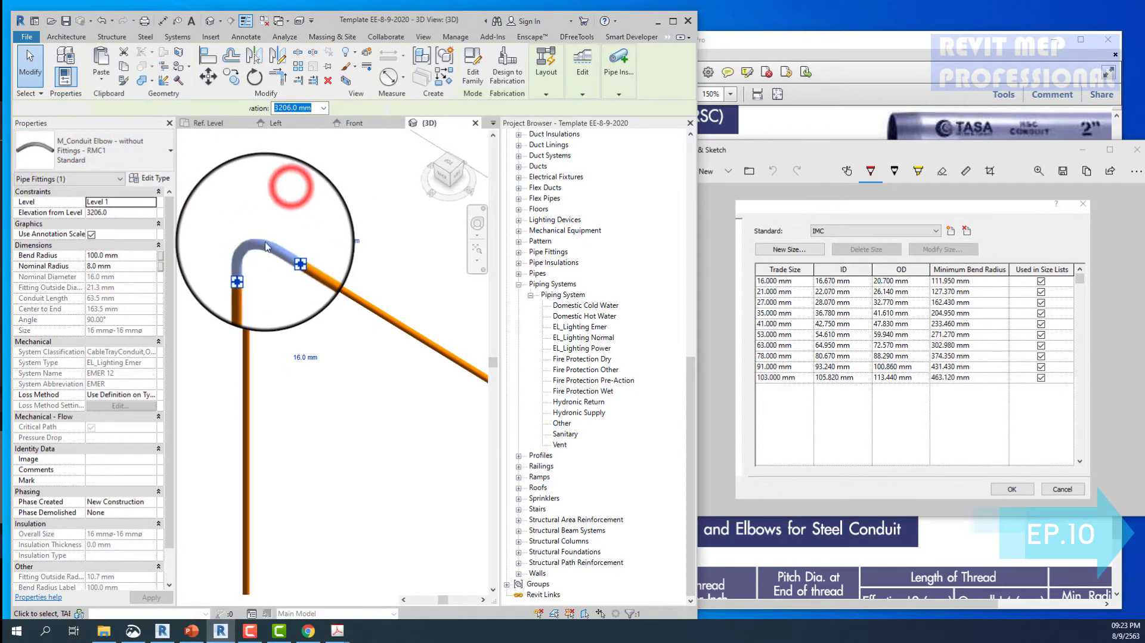
- Save the elbow family as M_Conduit Elbow - without Fittings - IMC.rfa and load it into the project
left_click(265, 247)
scroll(274, 244, "up", 1)
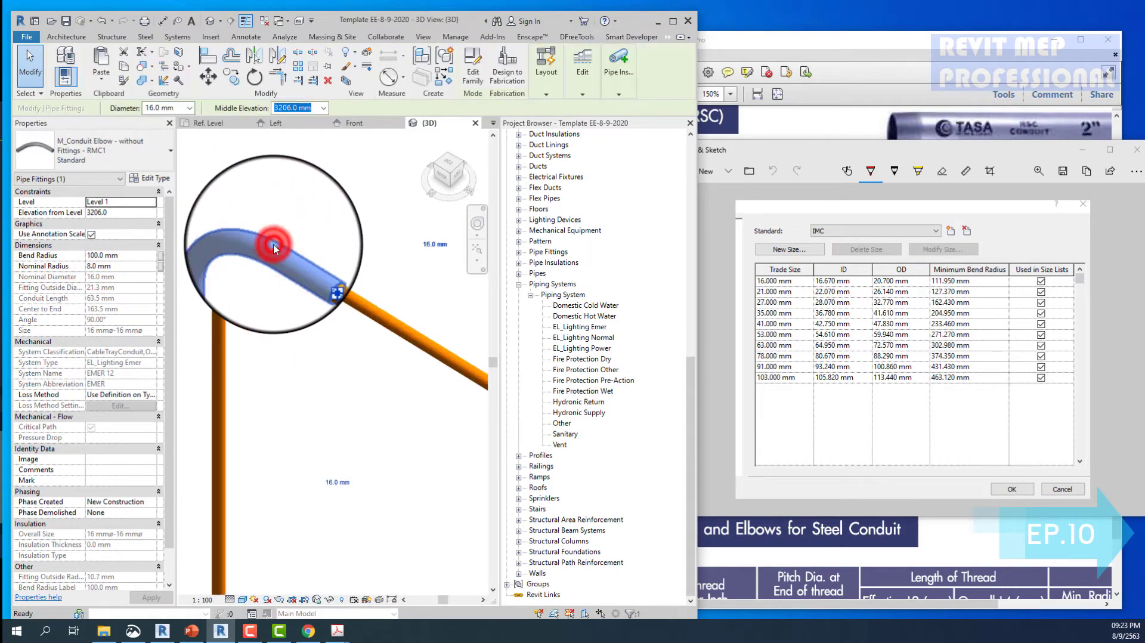
double_click(274, 246)
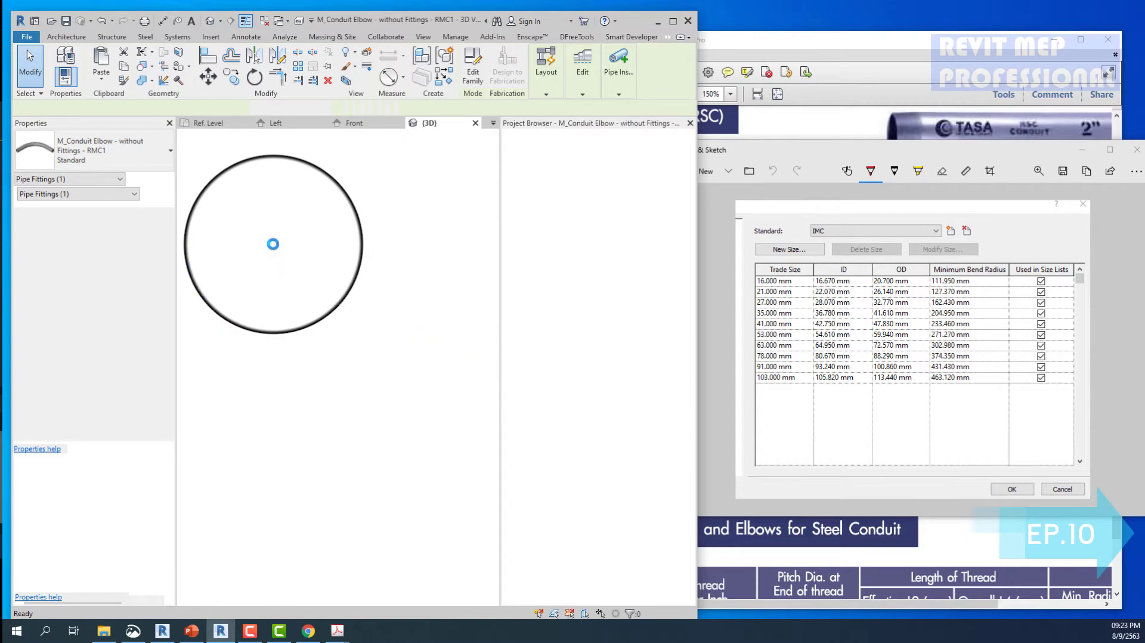
left_click(26, 40)
mouse_move(53, 177)
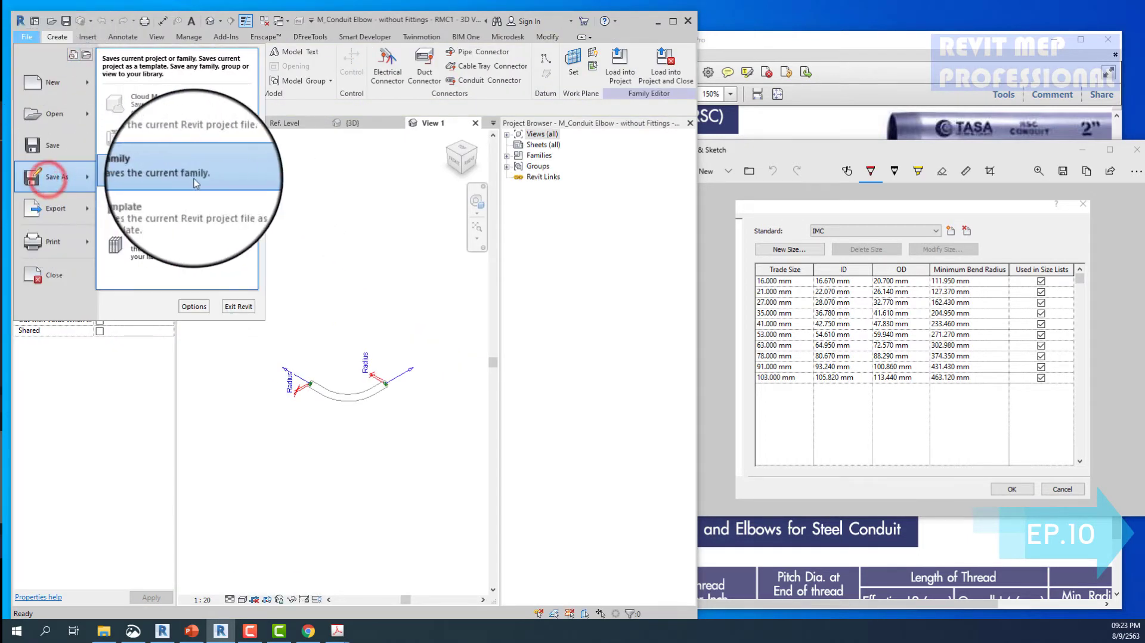
left_click(182, 173)
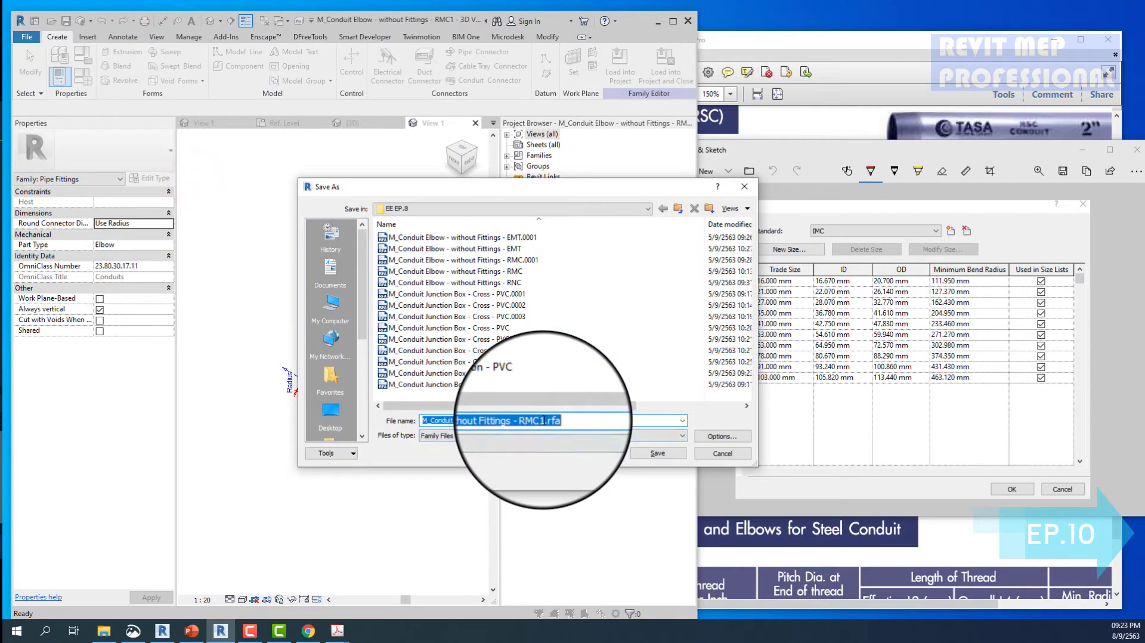
double_click(541, 420)
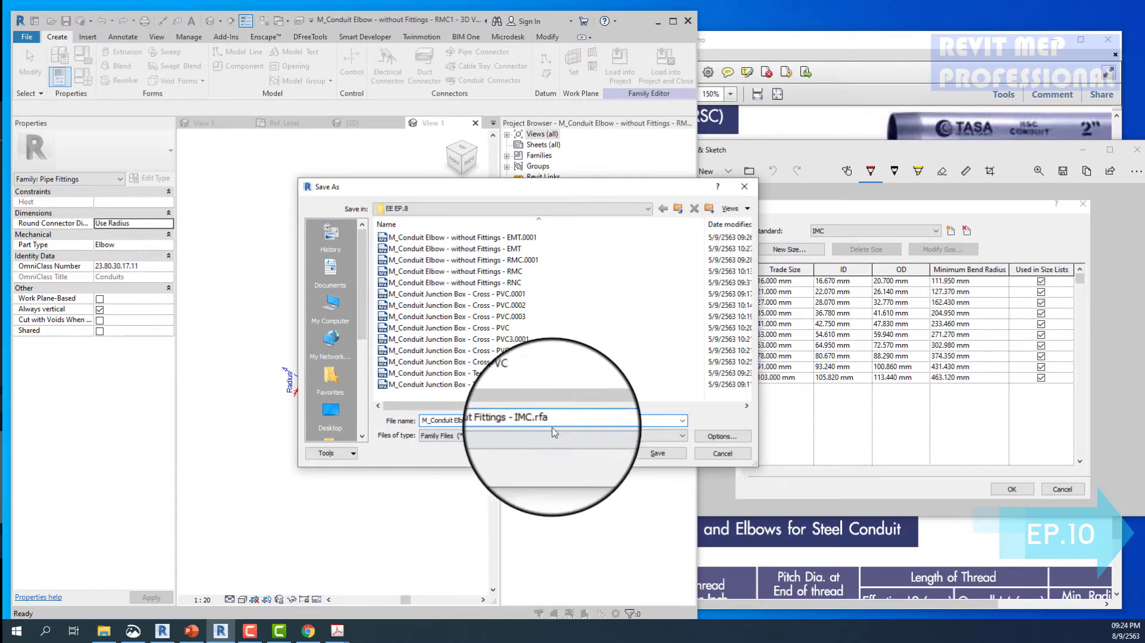
left_click(657, 453)
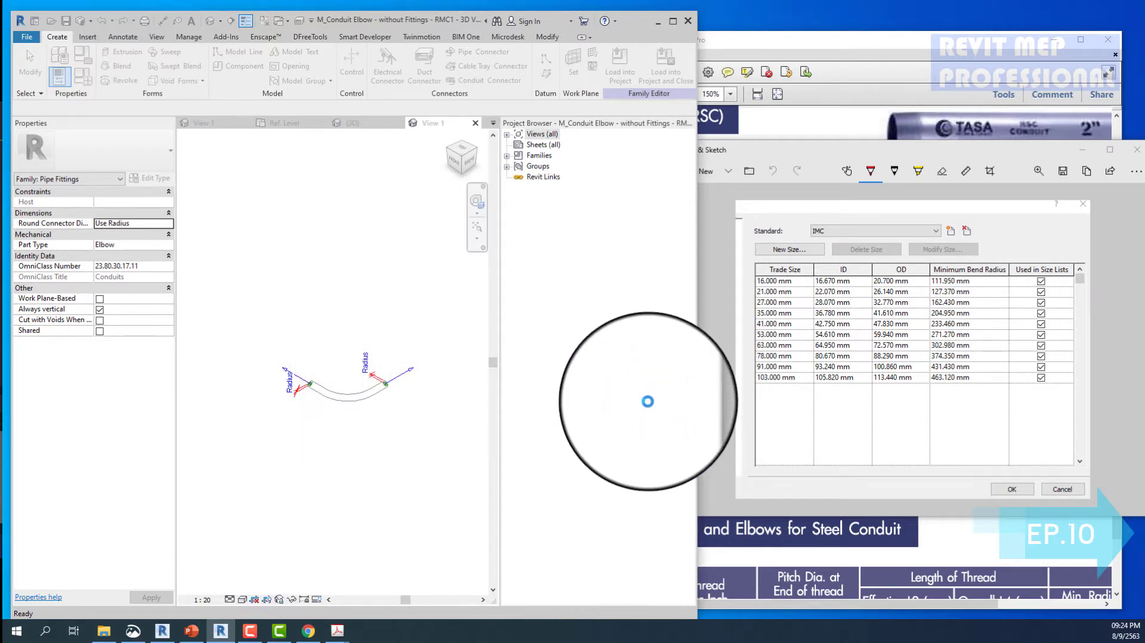
left_click(620, 60)
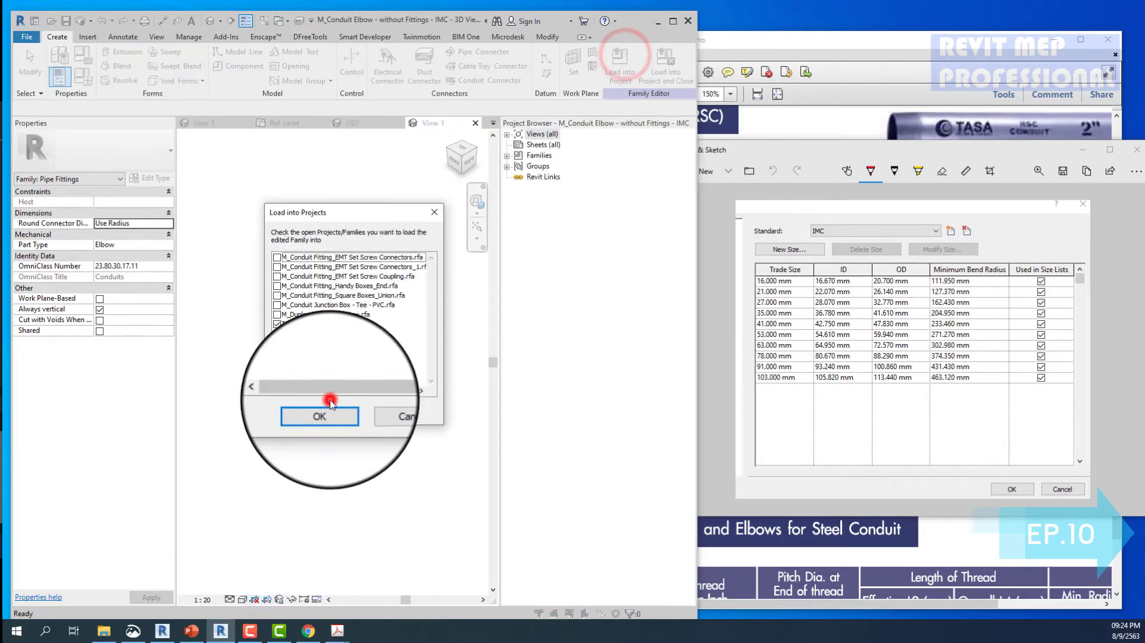
left_click(323, 410)
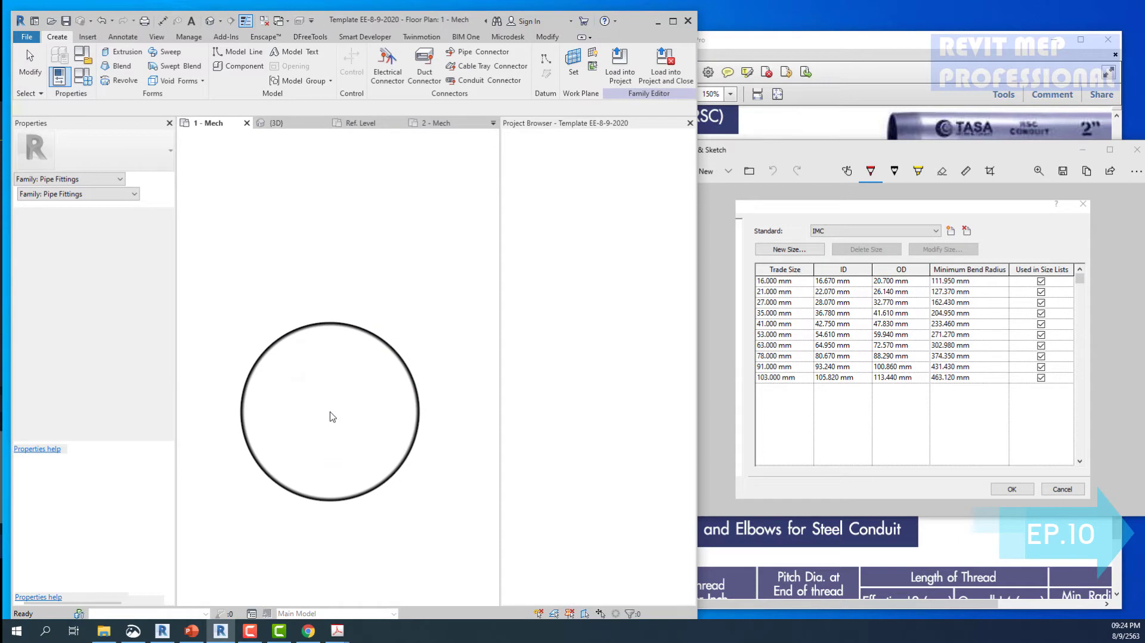
- Place the IMC conduit elbow, then select the conduit run in the default 3D view
left_click(345, 293)
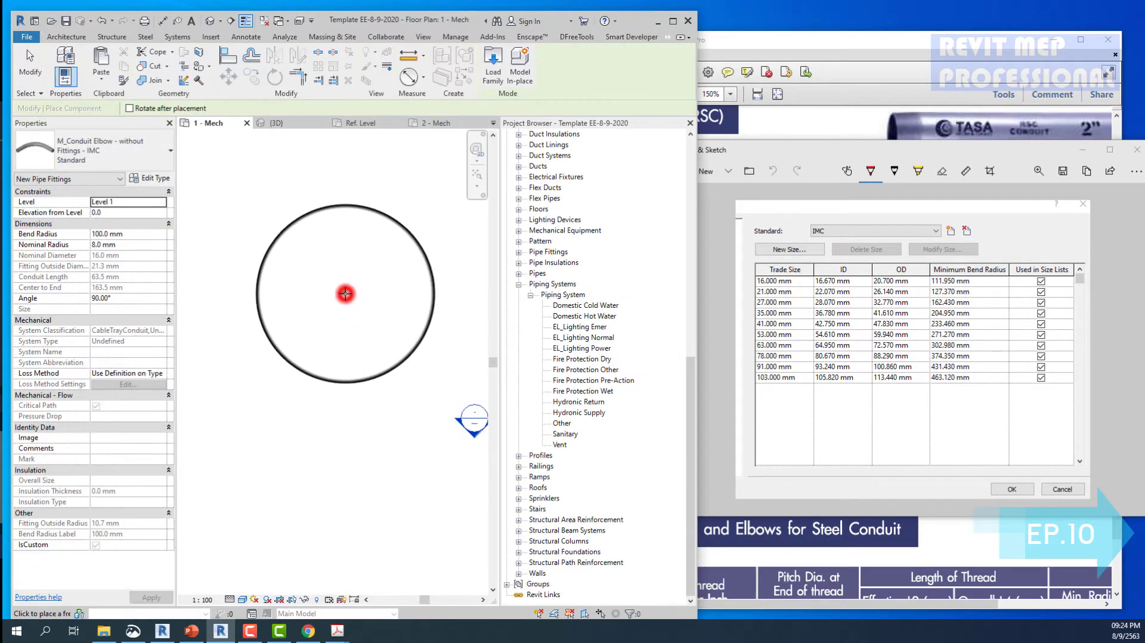
key("Escape")
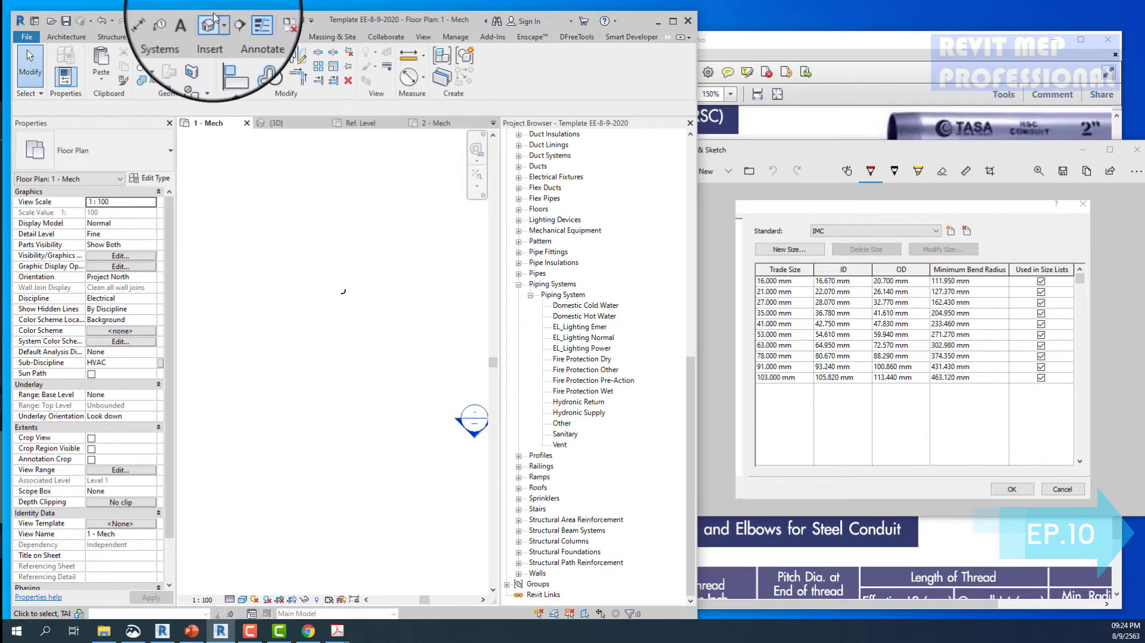
left_click(213, 22)
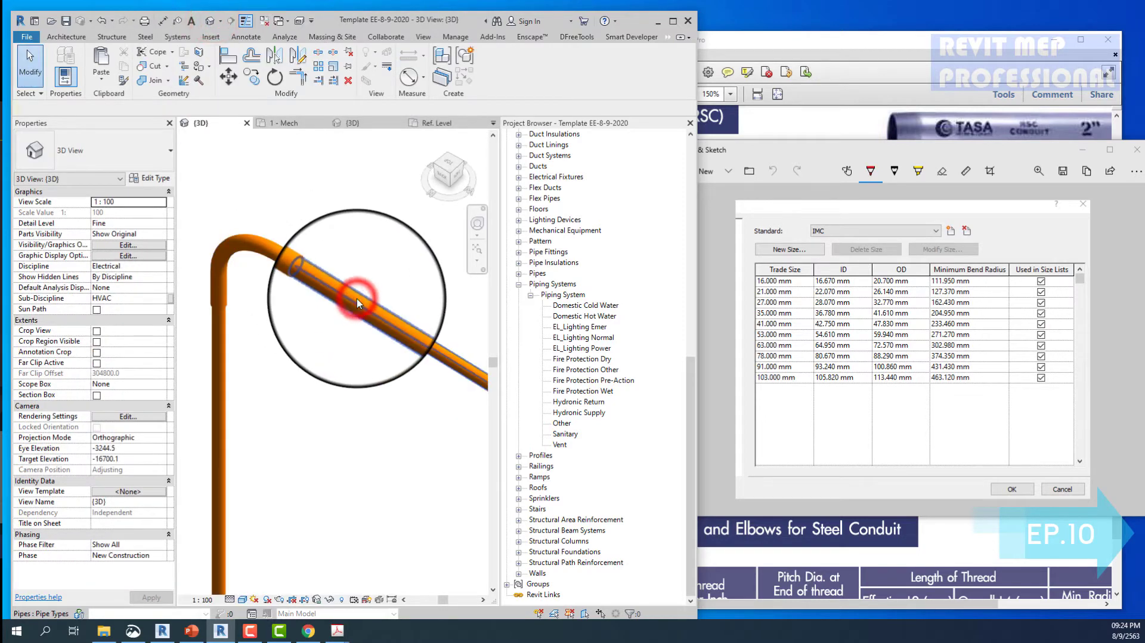
left_click(358, 303)
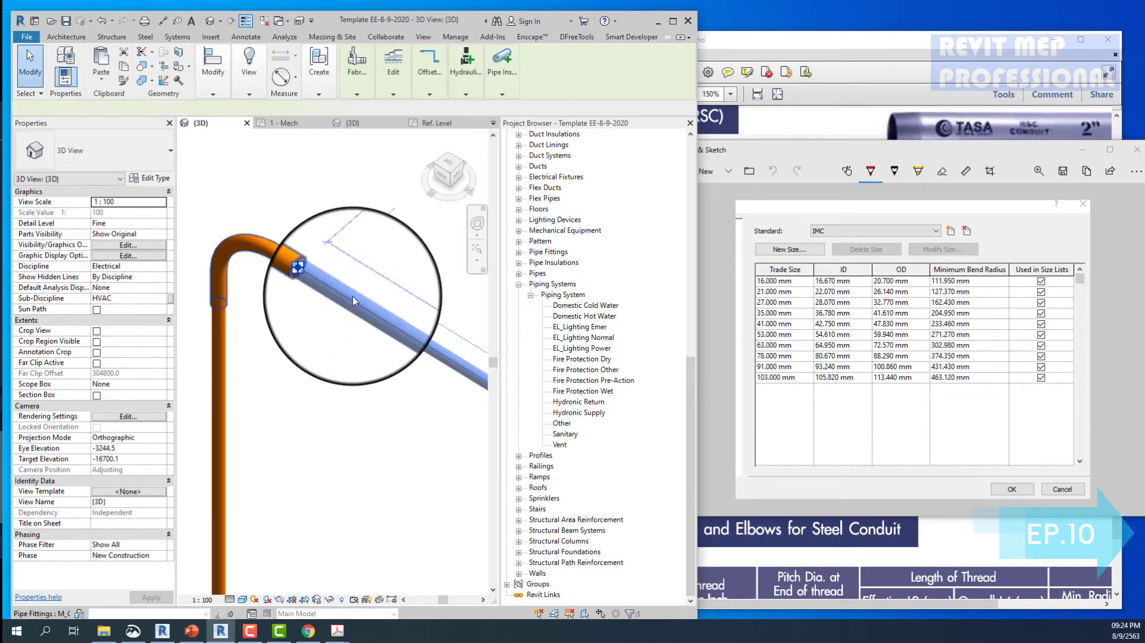
- Set the pipe type's routing-preference elbow to M_Conduit Elbow - without Fittings - IMC
left_click(150, 182)
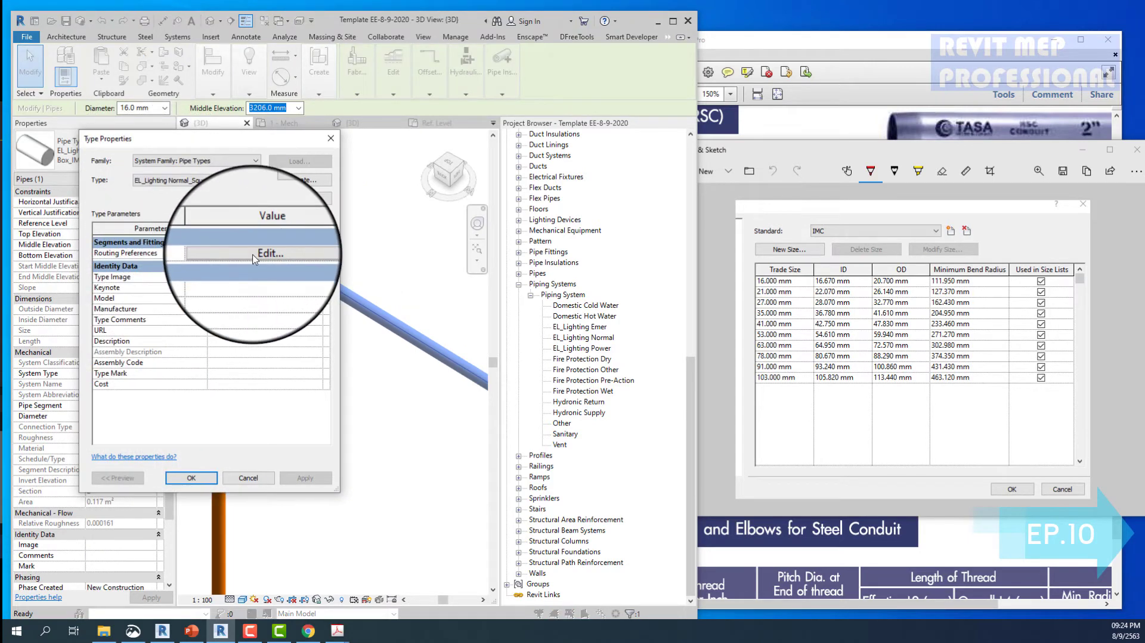
left_click(254, 253)
left_click(373, 348)
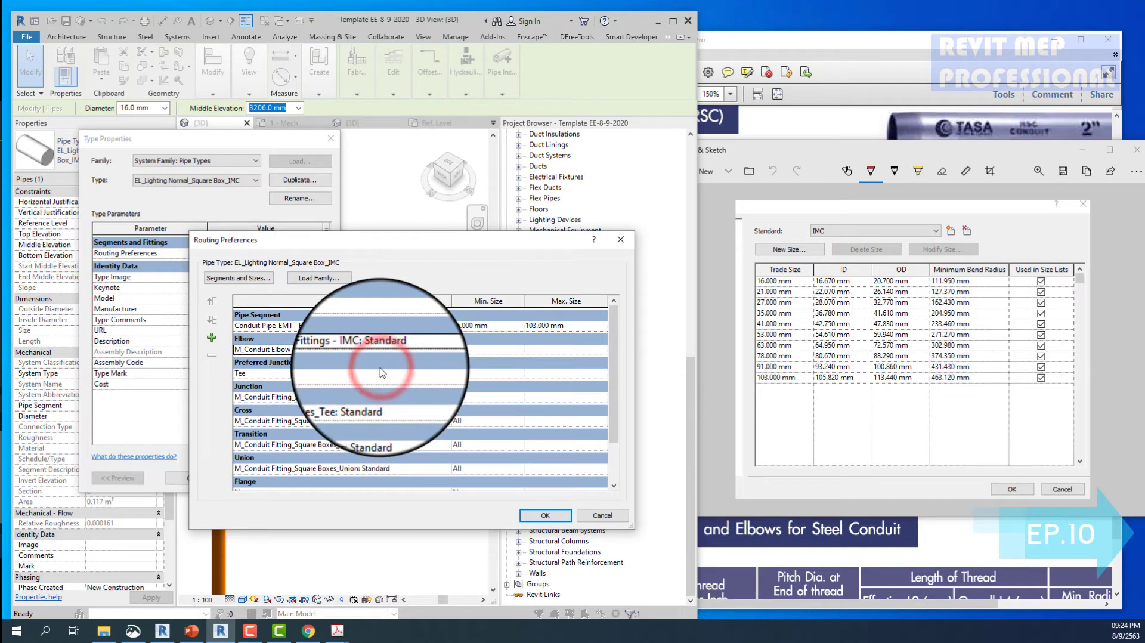
left_click(441, 326)
- Start a new pipe segment from Conduit Pipe_EMT - EMT with new material and schedule/type, browsing materials
left_click(211, 276)
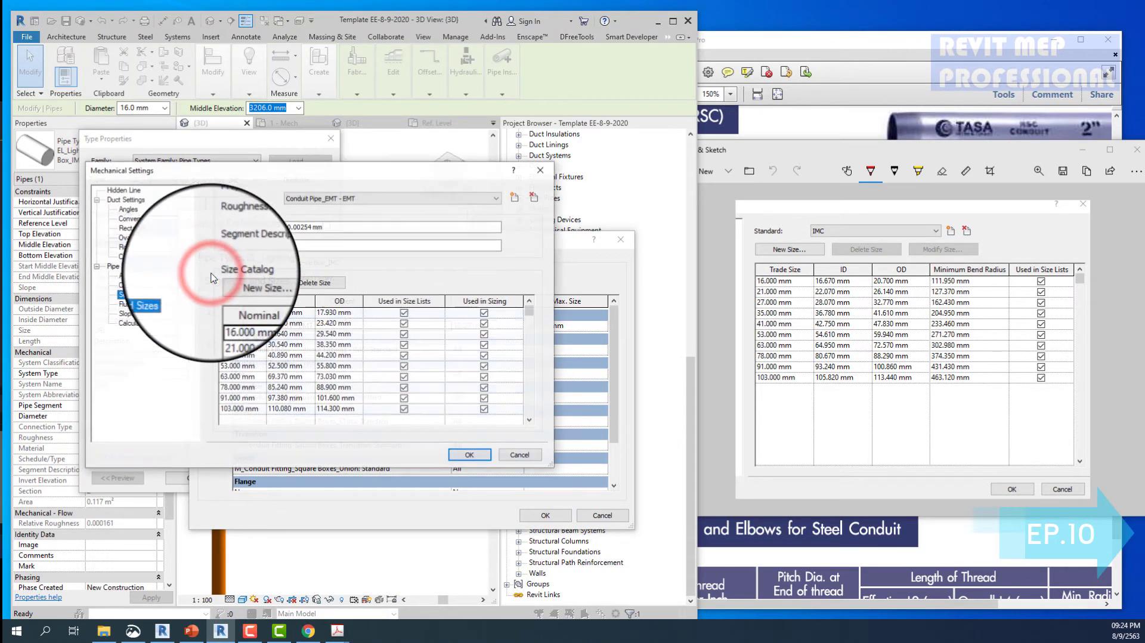
left_click(398, 199)
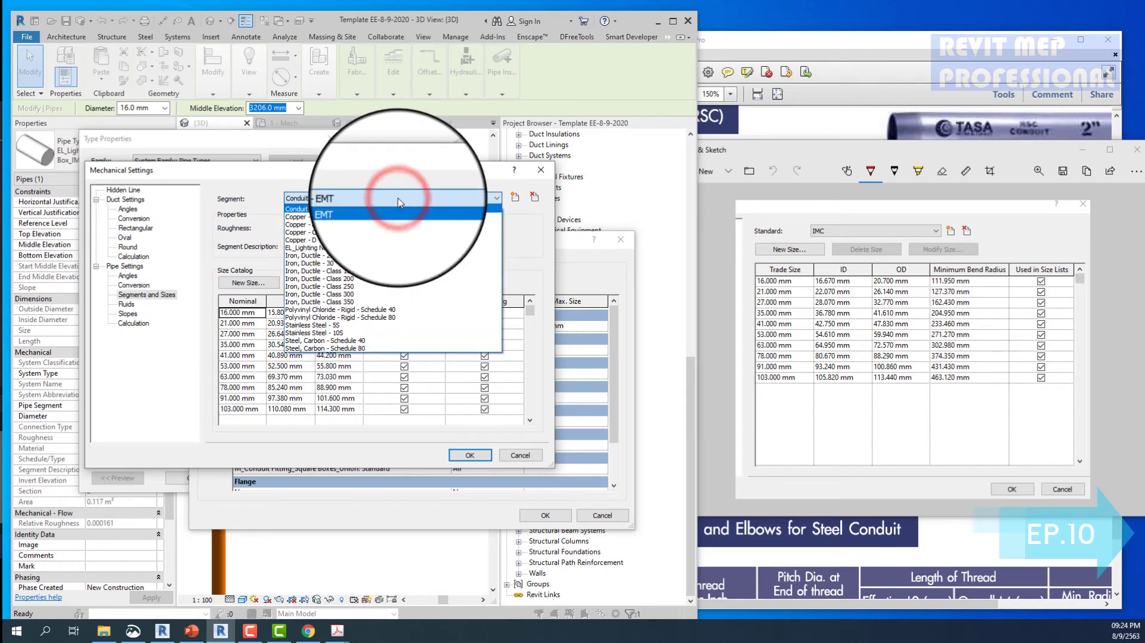
left_click(398, 198)
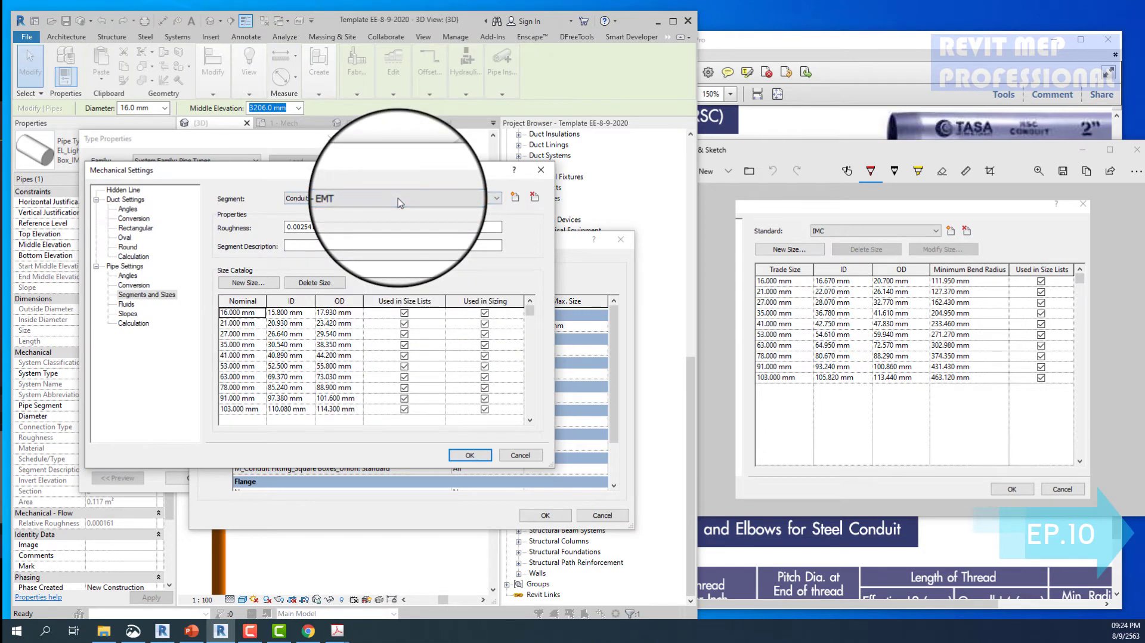
left_click(515, 199)
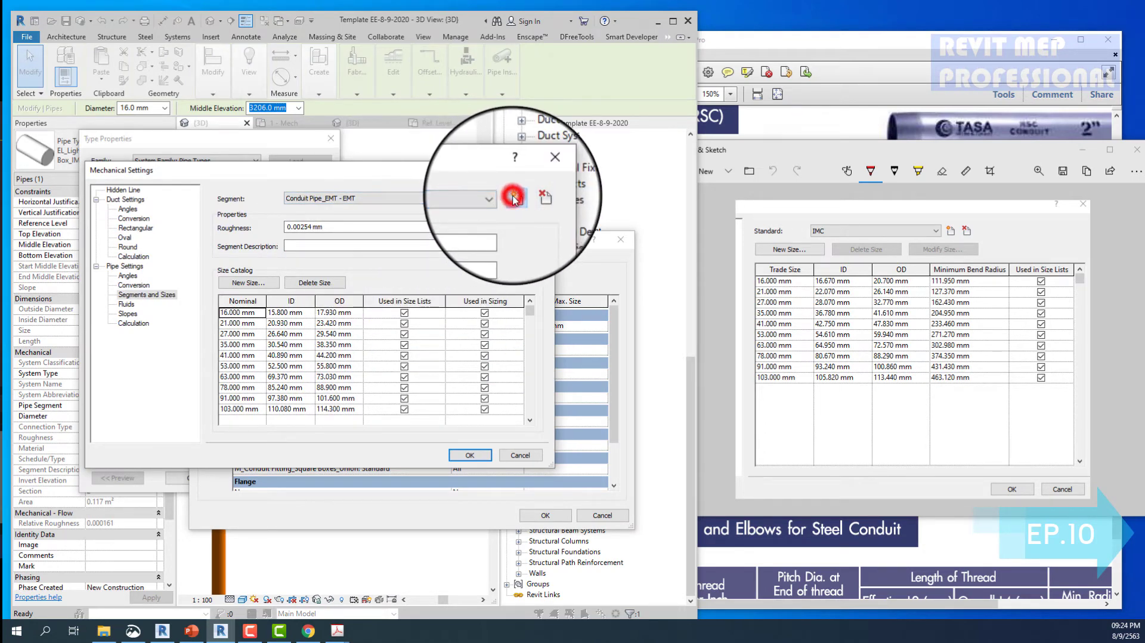
left_click(480, 365)
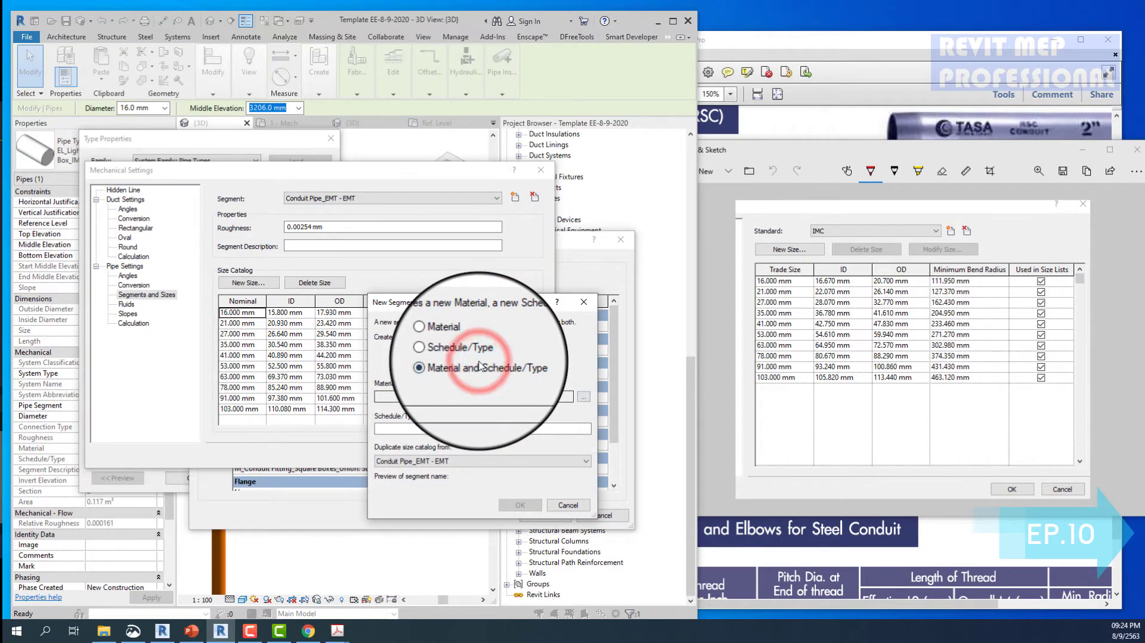
left_click(584, 399)
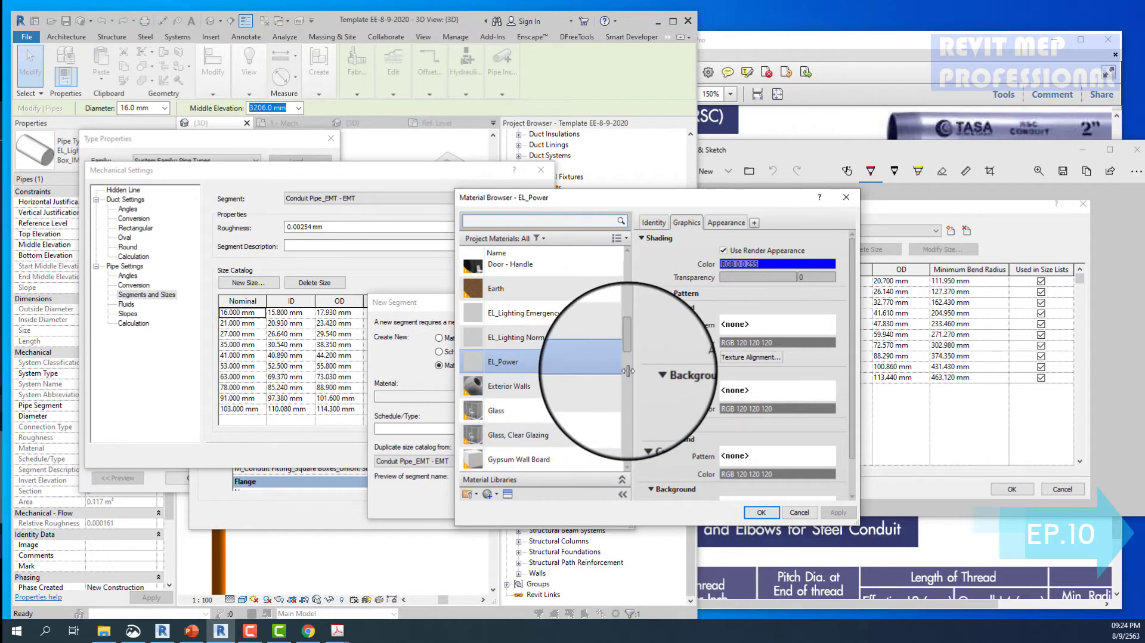
- Find the Conduit Pipe_EMT material in the Material Browser and duplicate it
scroll(577, 387, "up", 2)
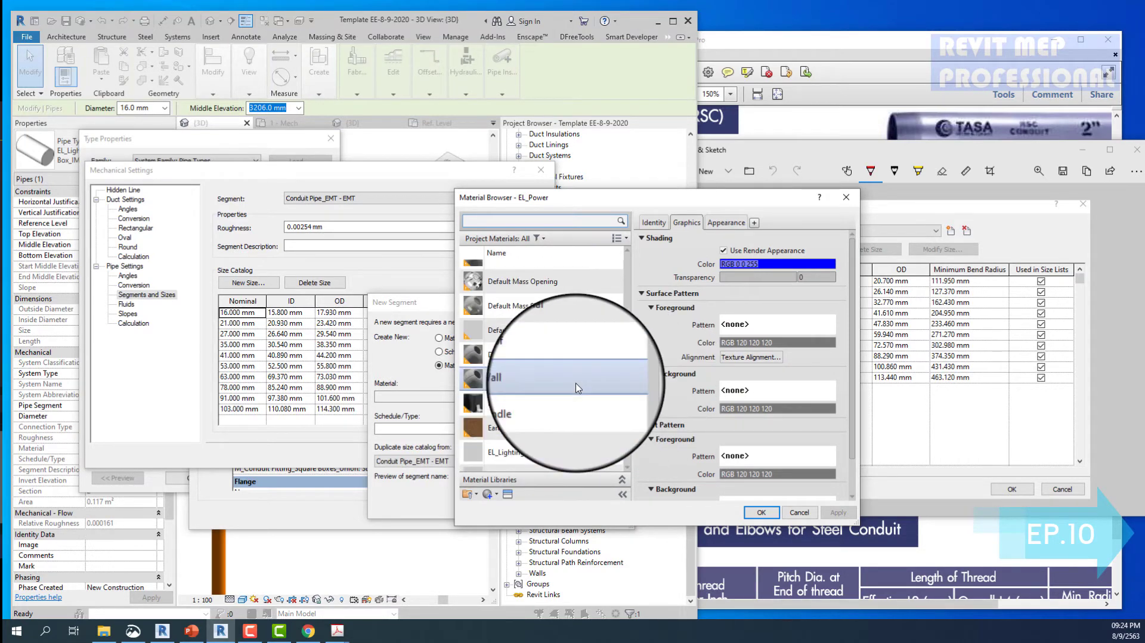
scroll(577, 388, "up", 3)
scroll(577, 387, "down", 3)
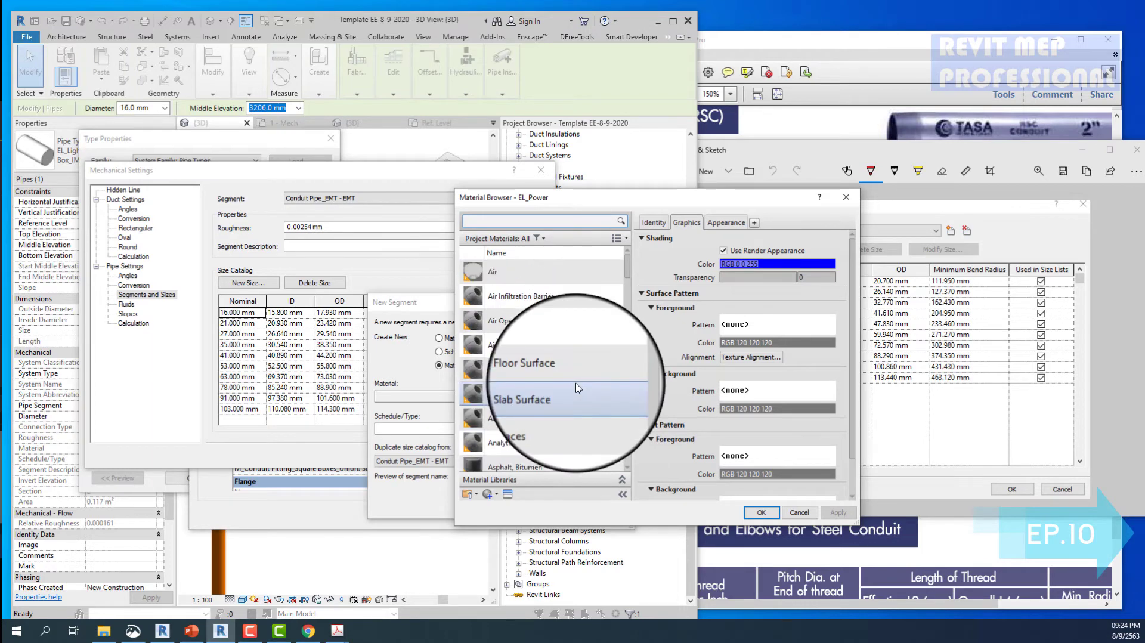
scroll(577, 387, "down", 3)
scroll(577, 387, "up", 2)
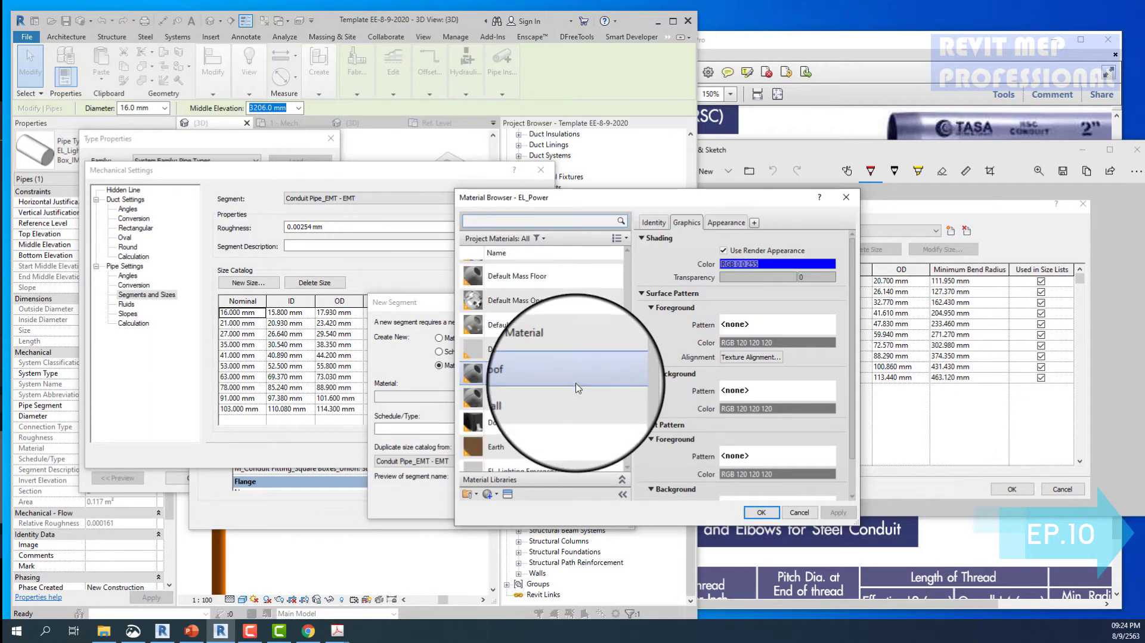
scroll(577, 388, "down", 2)
scroll(577, 388, "up", 3)
scroll(577, 388, "down", 2)
scroll(577, 388, "up", 2)
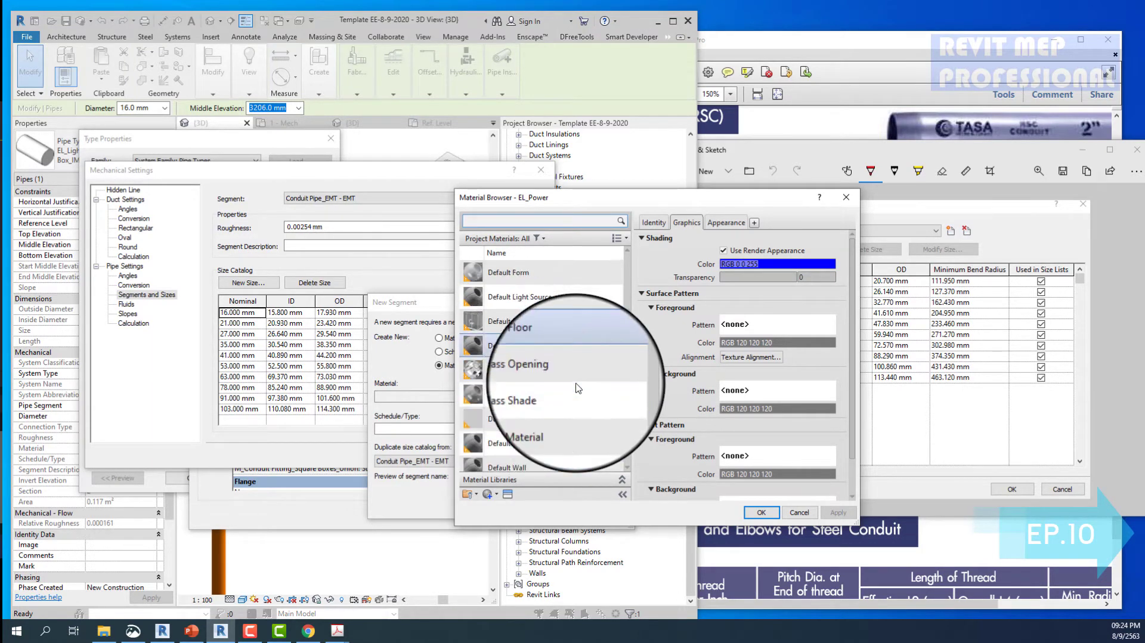
scroll(576, 391, "up", 2)
scroll(573, 393, "up", 1)
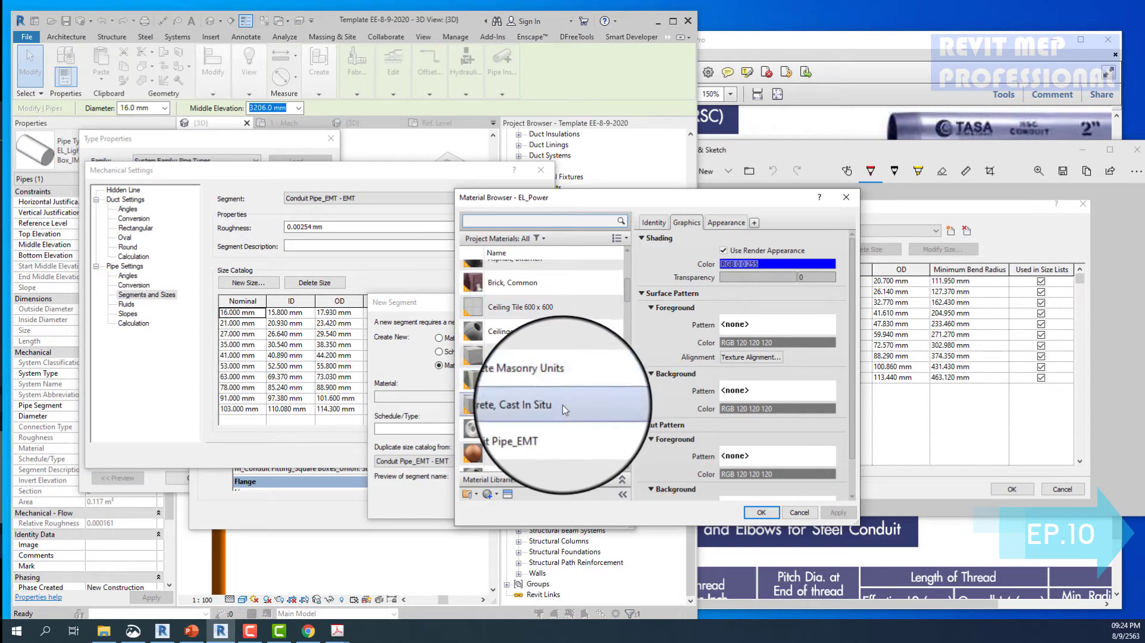
left_click(557, 430)
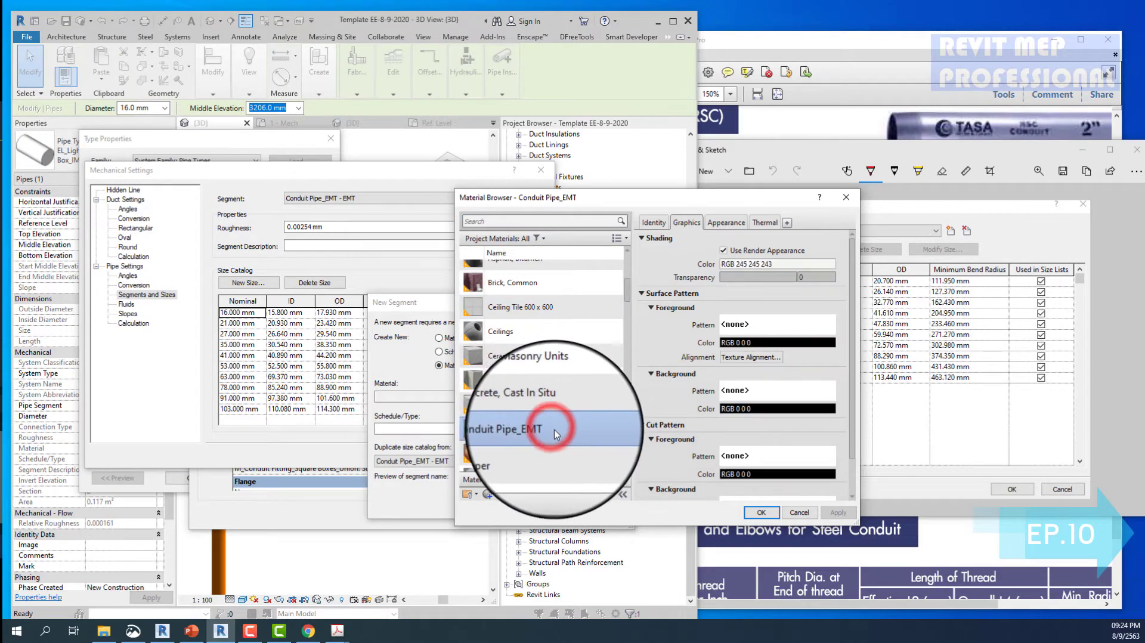
right_click(558, 433)
left_click(569, 452)
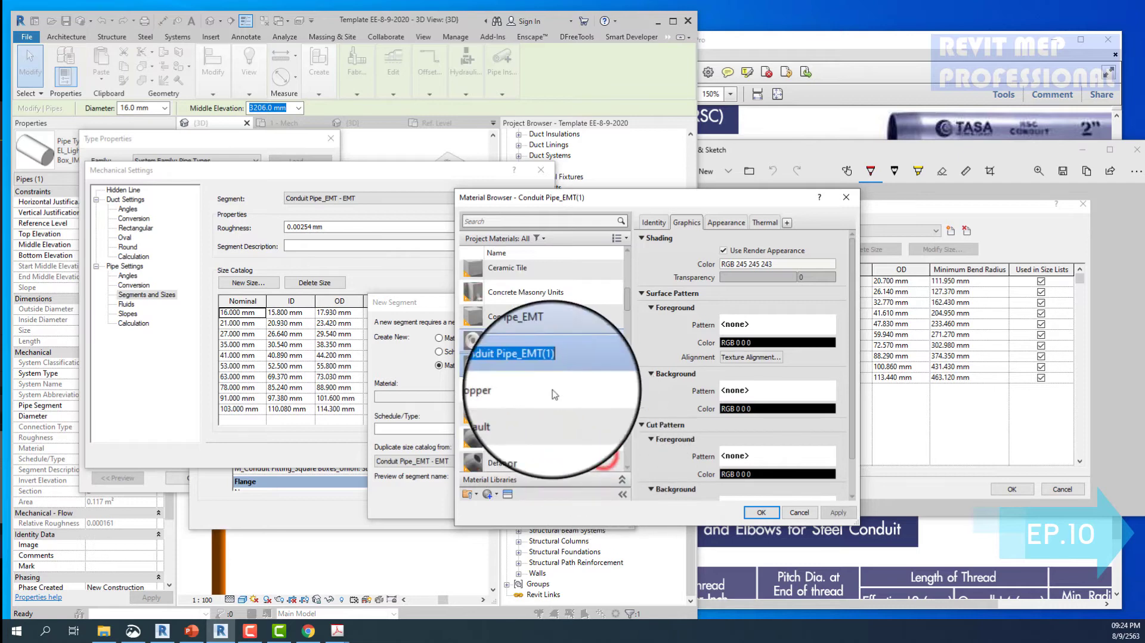
- Rename the copy to Conduit Pipe_IMC and apply it as the segment material
left_click_drag(534, 366, 573, 368)
type("e_IMC")
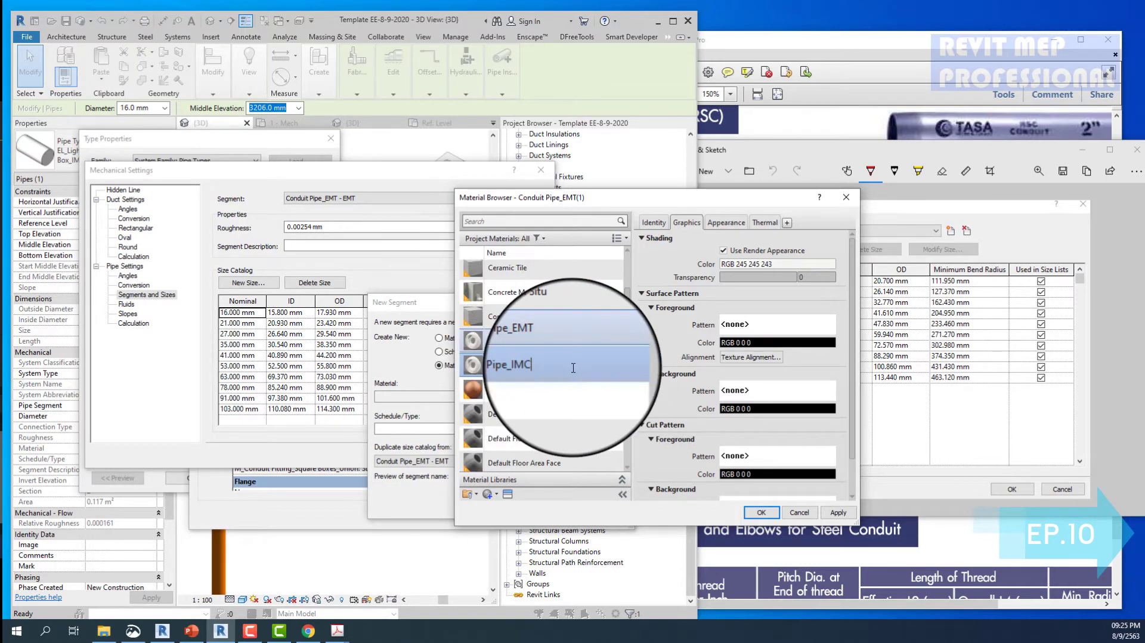
key("Return")
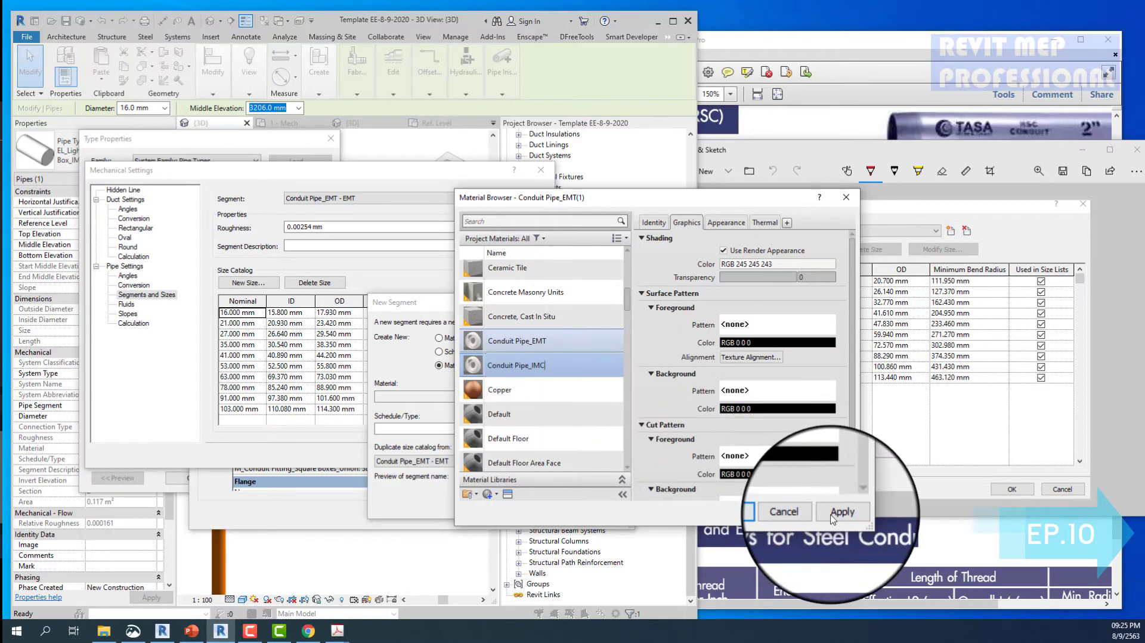
left_click(834, 513)
left_click(763, 514)
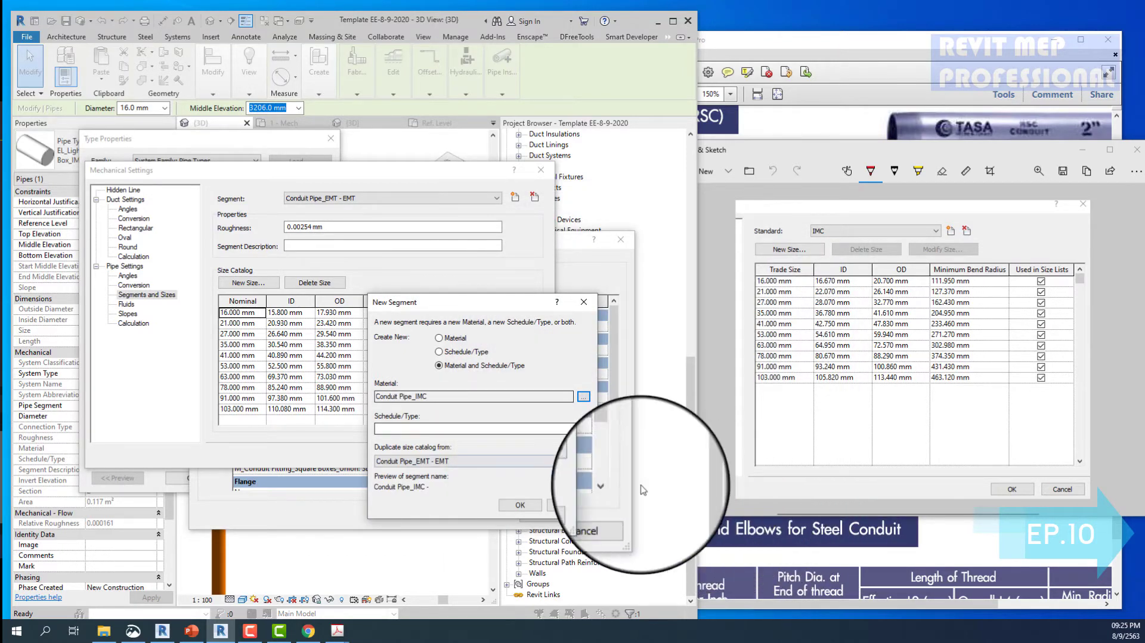
- Enter IMC as the schedule/type to create the Conduit Pipe_IMC - IMC segment
left_click(438, 429)
type("IMC")
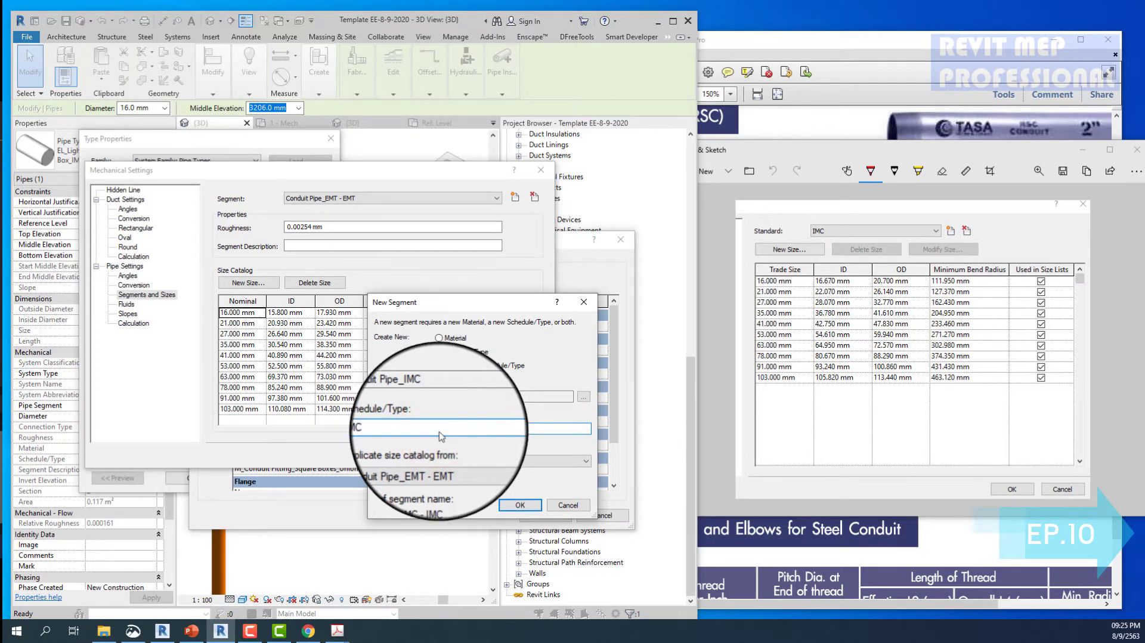
left_click(520, 505)
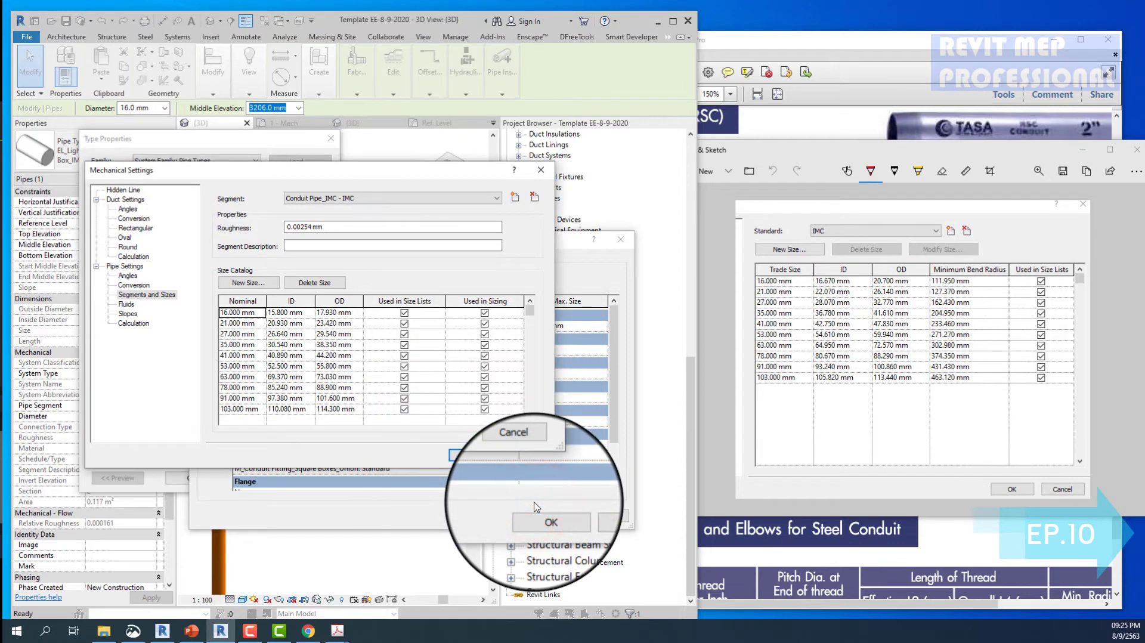
- Delete the copied EMT sizes from the Conduit Pipe_IMC catalog until only one remains
left_click(293, 312)
left_click(349, 312)
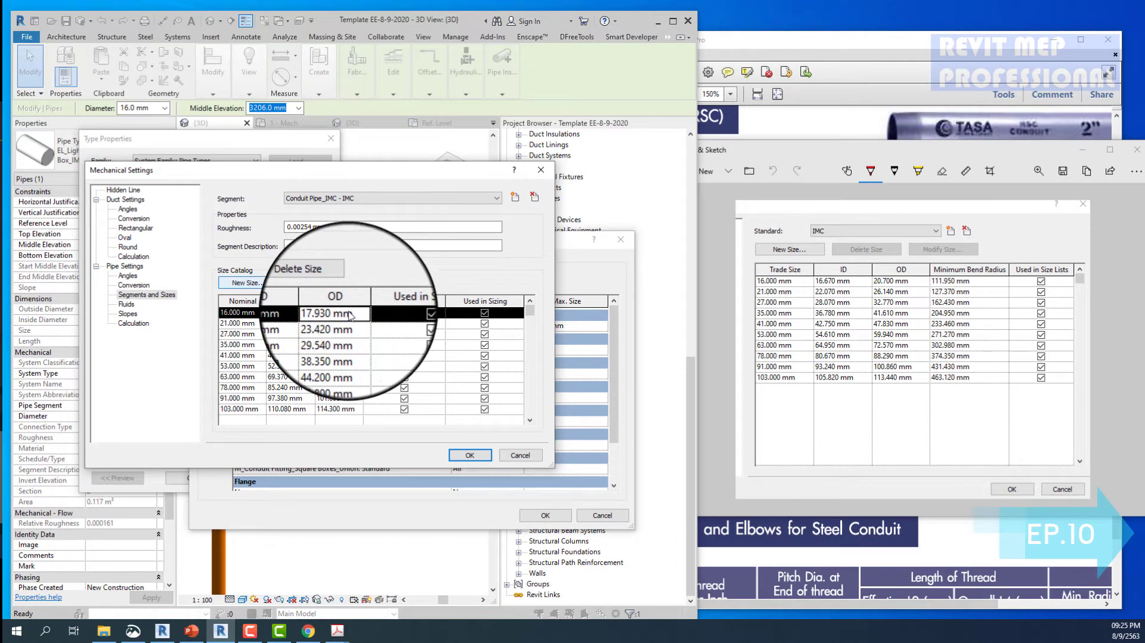
left_click(320, 284)
left_click(321, 285)
left_click(321, 286)
left_click(320, 286)
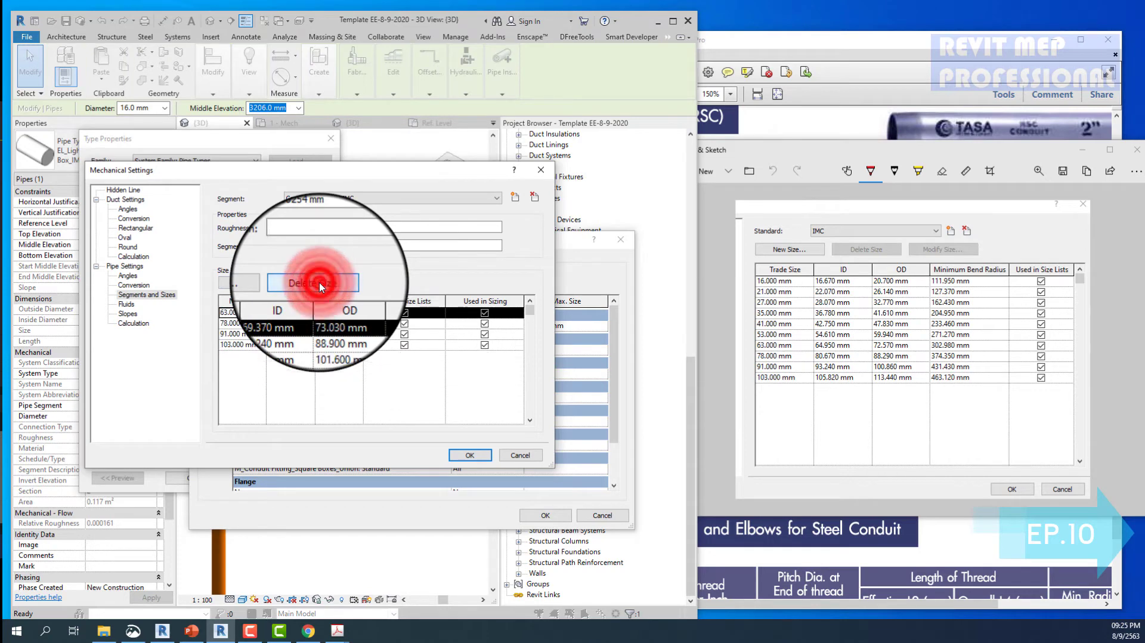
left_click(320, 285)
left_click(320, 286)
left_click(320, 285)
left_click(321, 286)
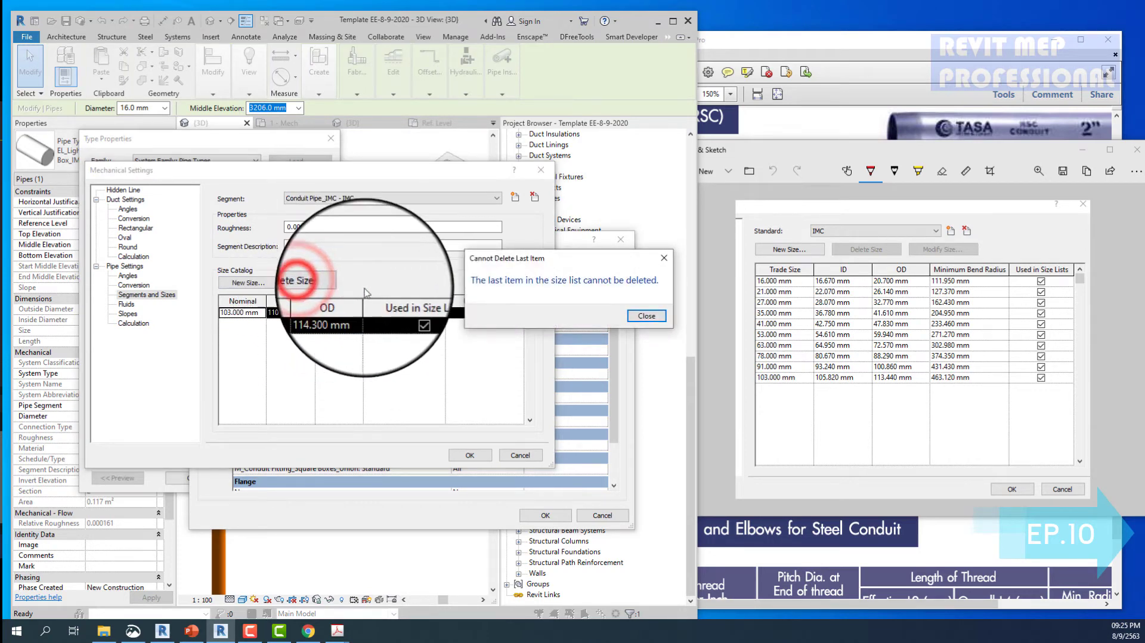
left_click(646, 315)
- Add a 16 mm size to the IMC segment catalog
left_click(257, 284)
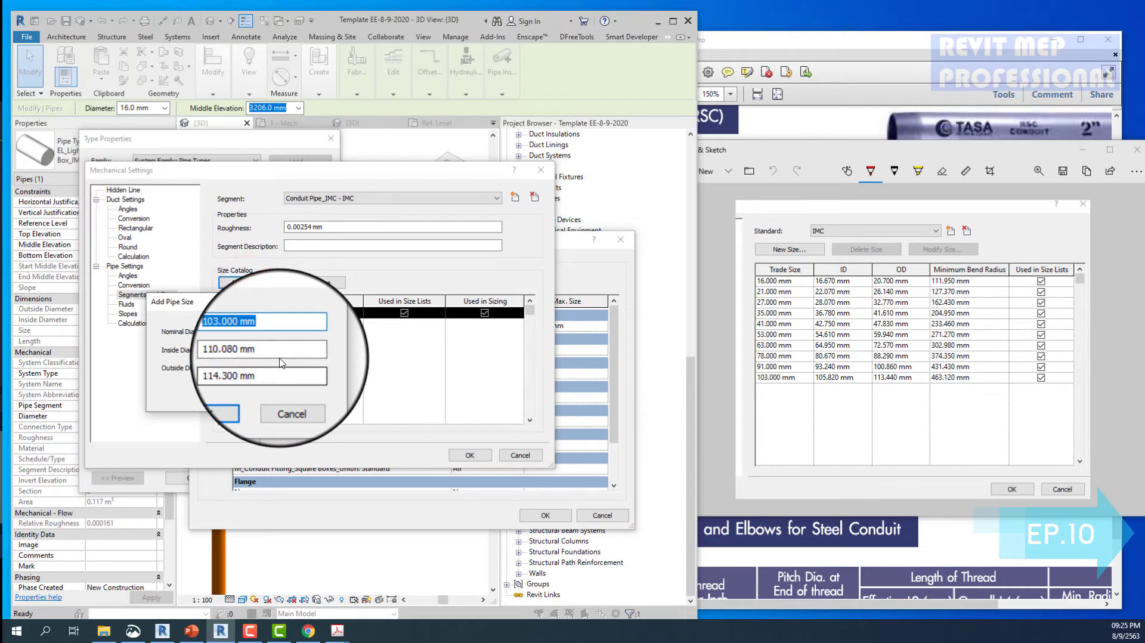
type("16")
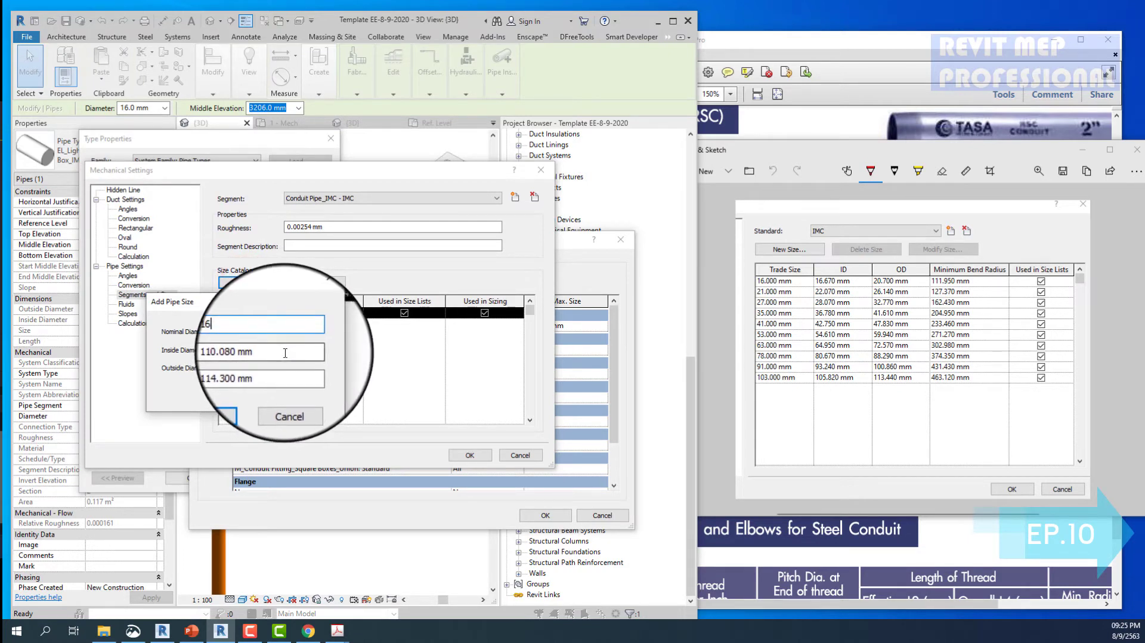
left_click(280, 351)
type("16.67")
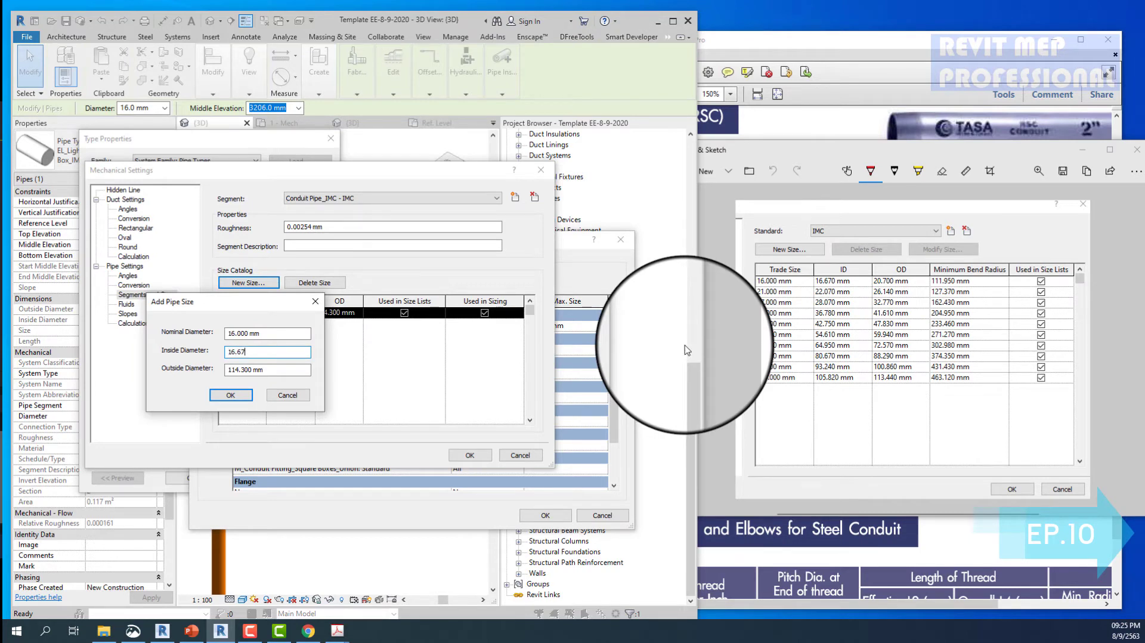
left_click(284, 369)
type("20.7")
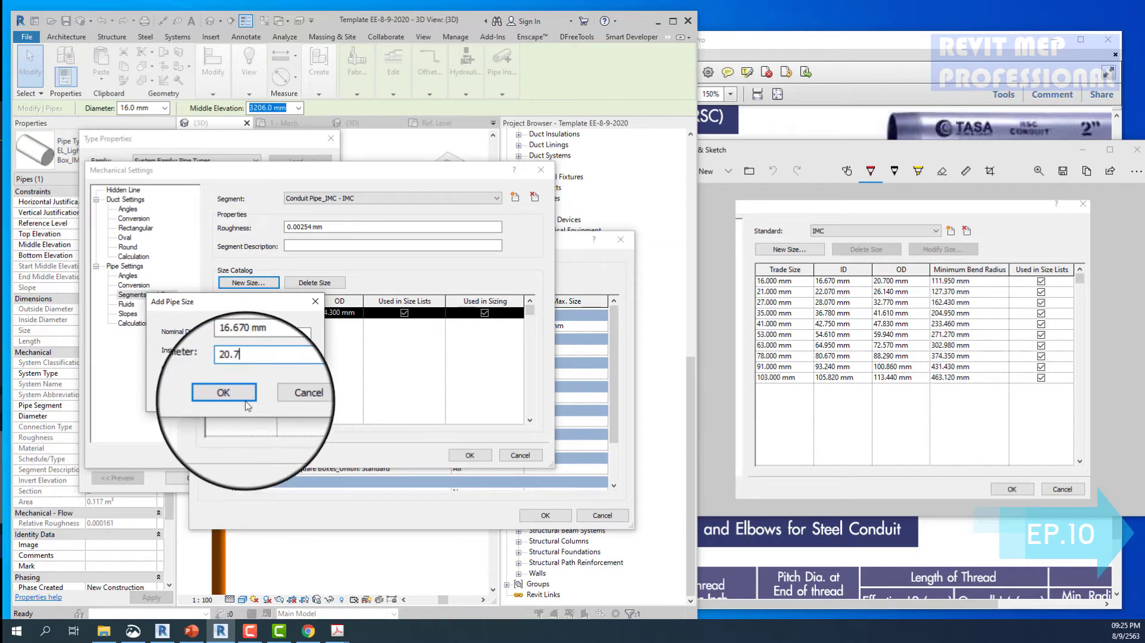
left_click(214, 382)
- Remove the leftover 103 mm size and add 21 mm with 22.07 ID and 26.14 OD
left_click(239, 323)
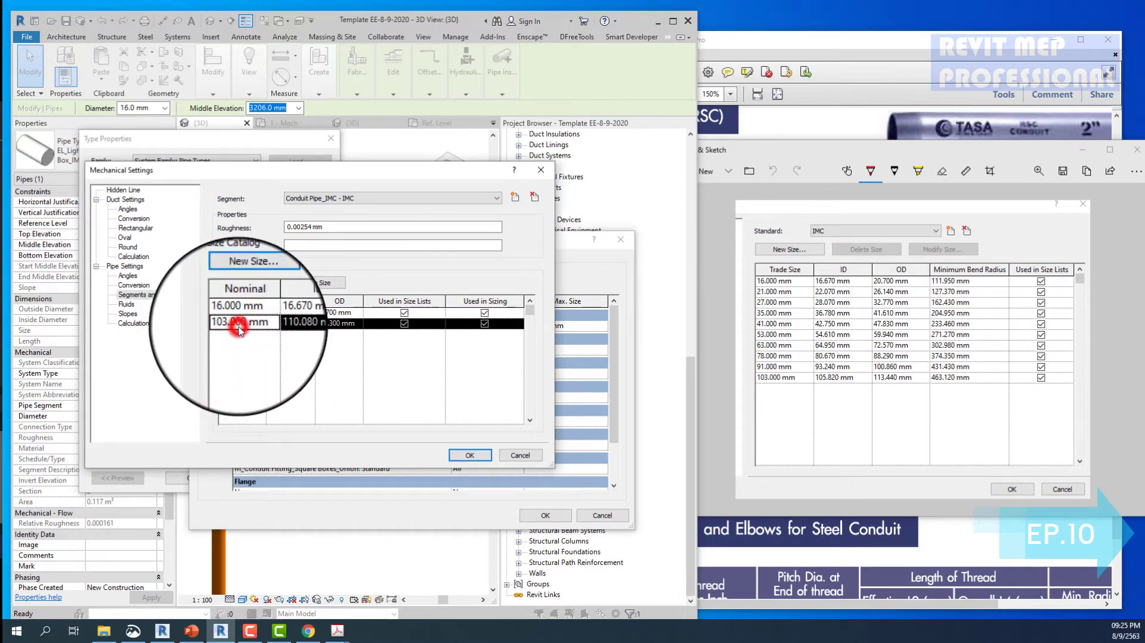
left_click(316, 282)
left_click(246, 284)
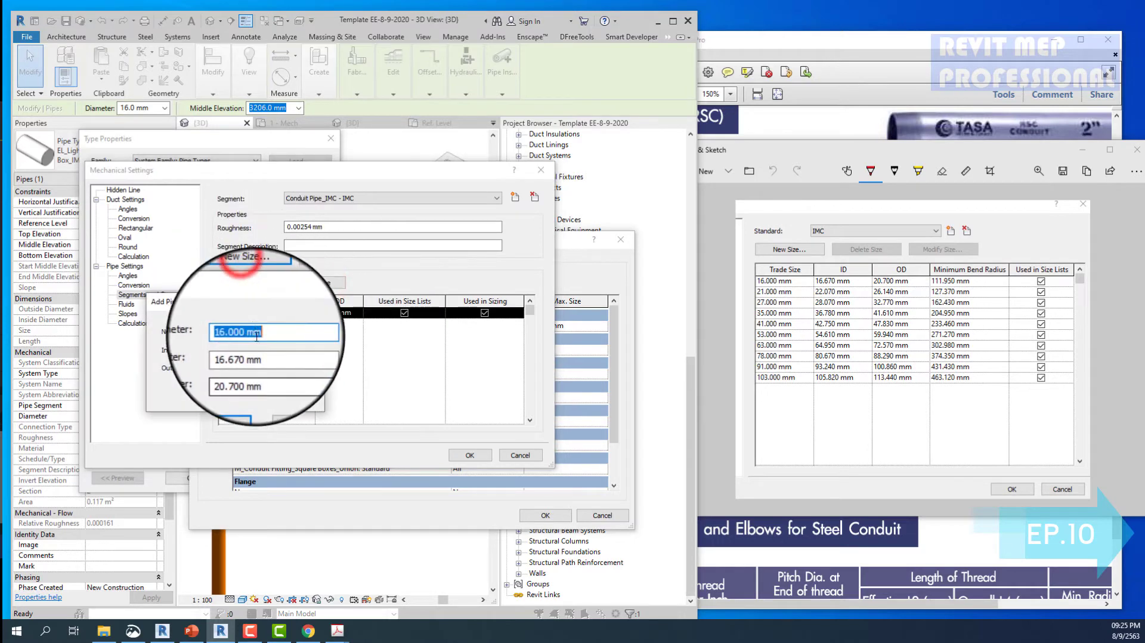
type("21")
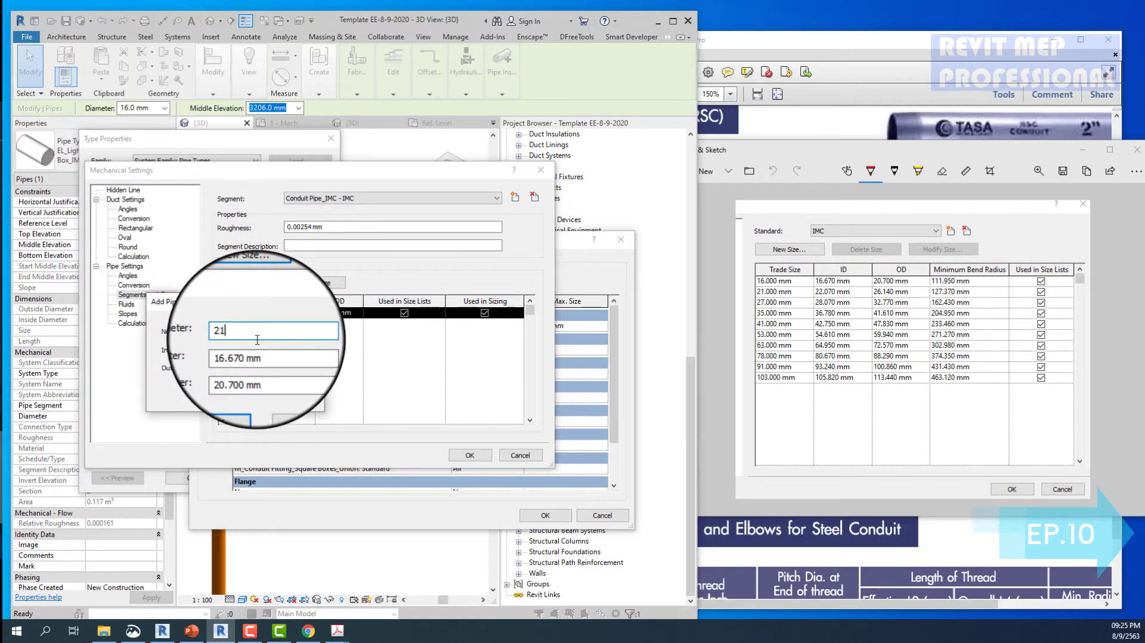
left_click(268, 350)
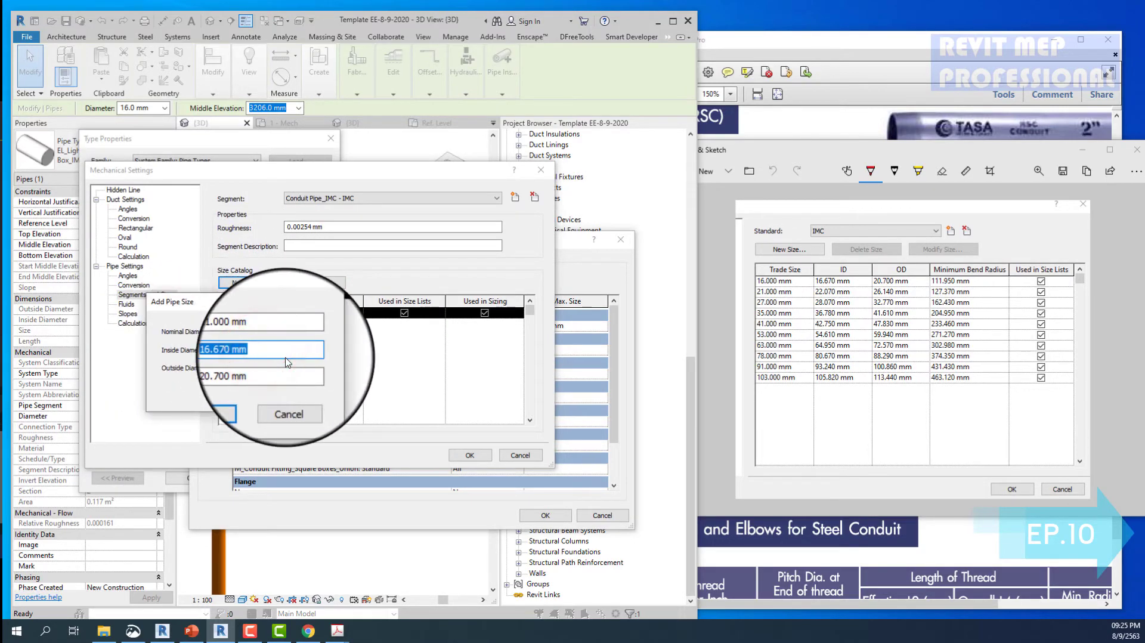
type("22.07")
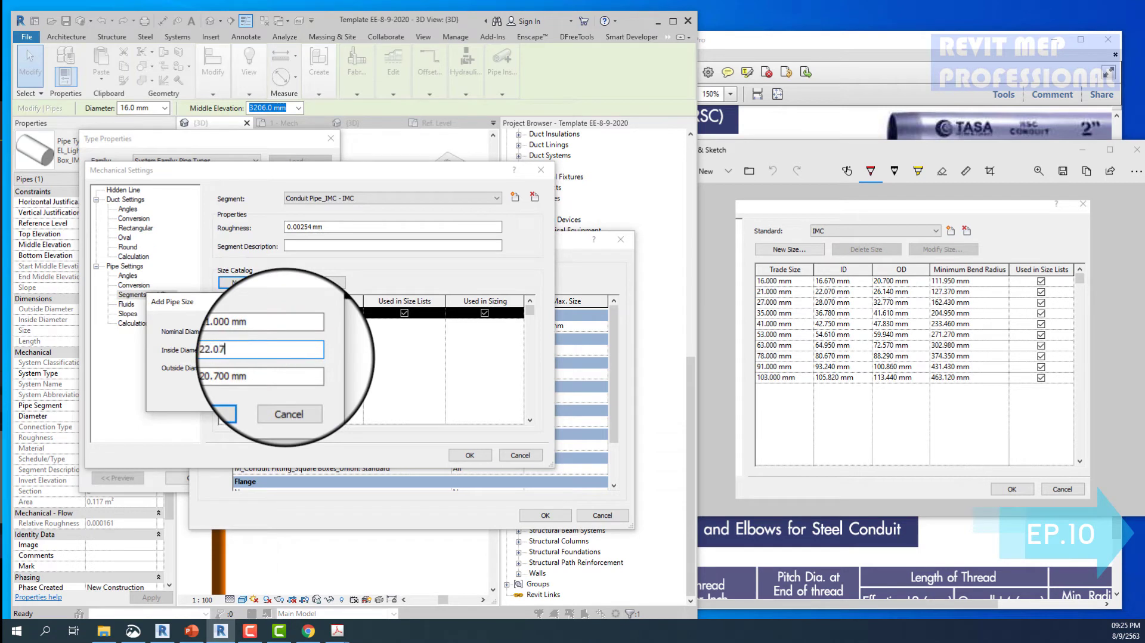
type("0")
left_click(262, 367)
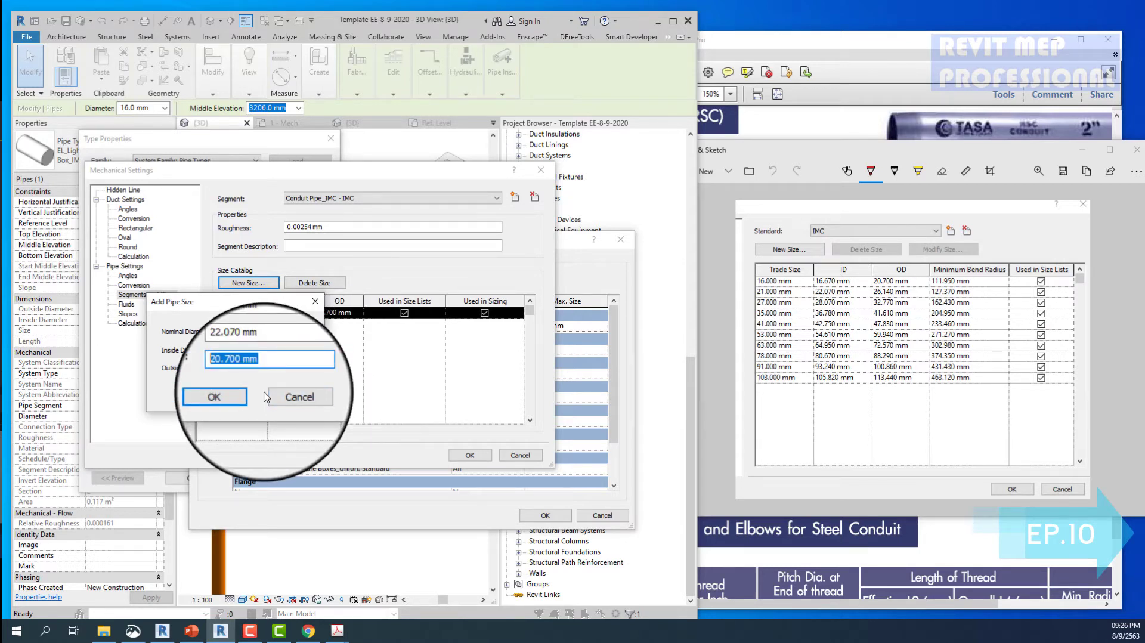
type("26.140")
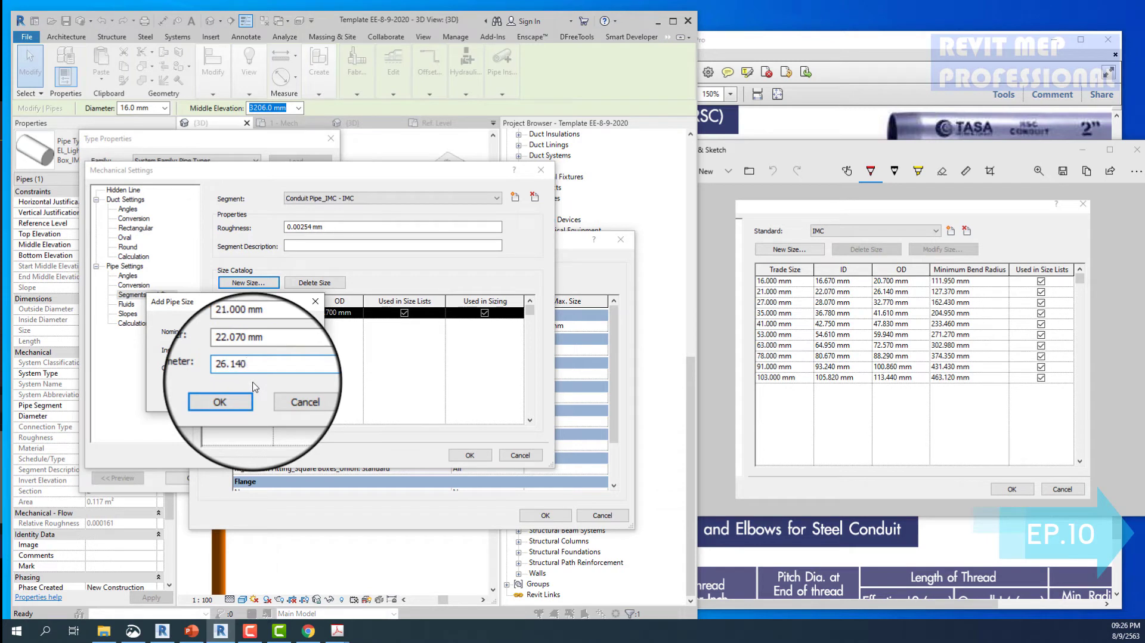
left_click(241, 390)
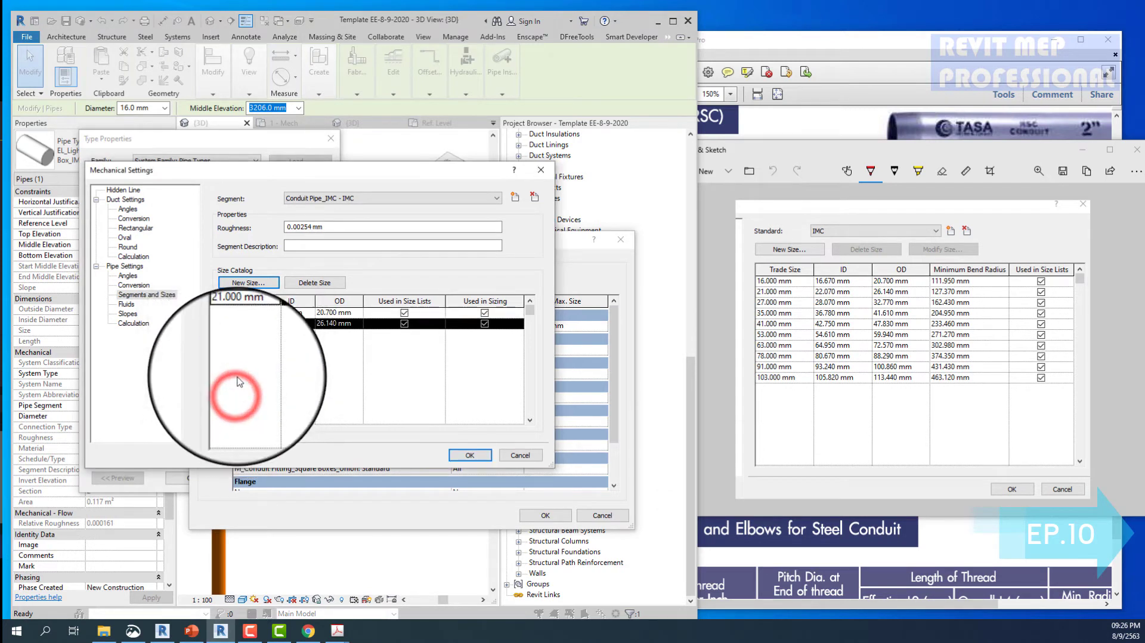
- Add the 27 mm size with 28.070 mm ID and 32.770 mm OD
left_click(247, 284)
type("27")
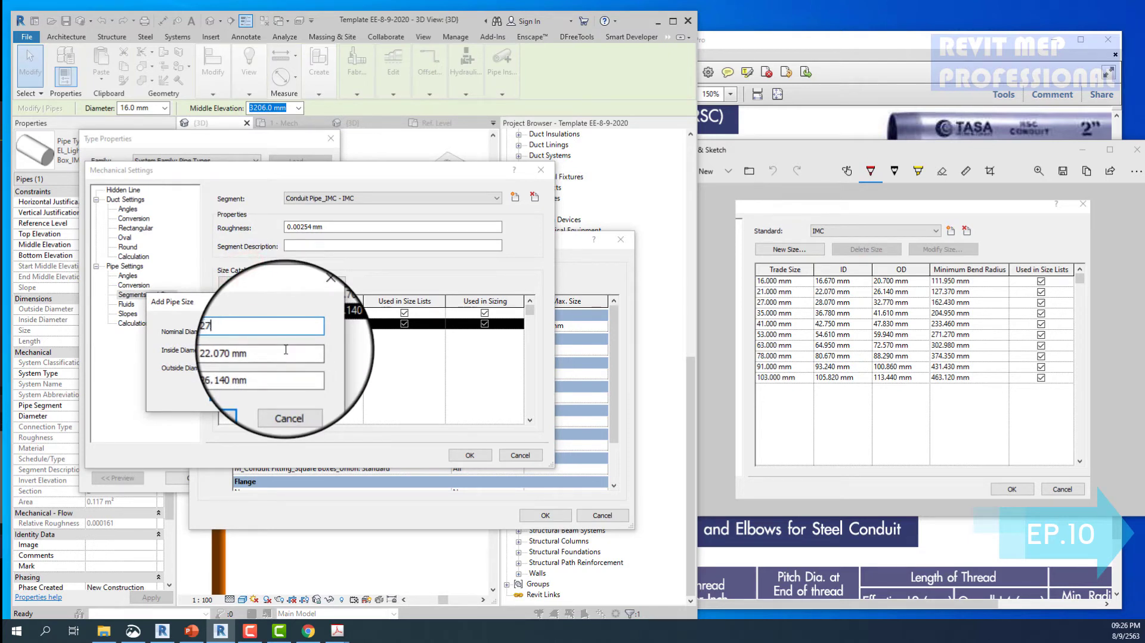
key("Tab")
type("28.07")
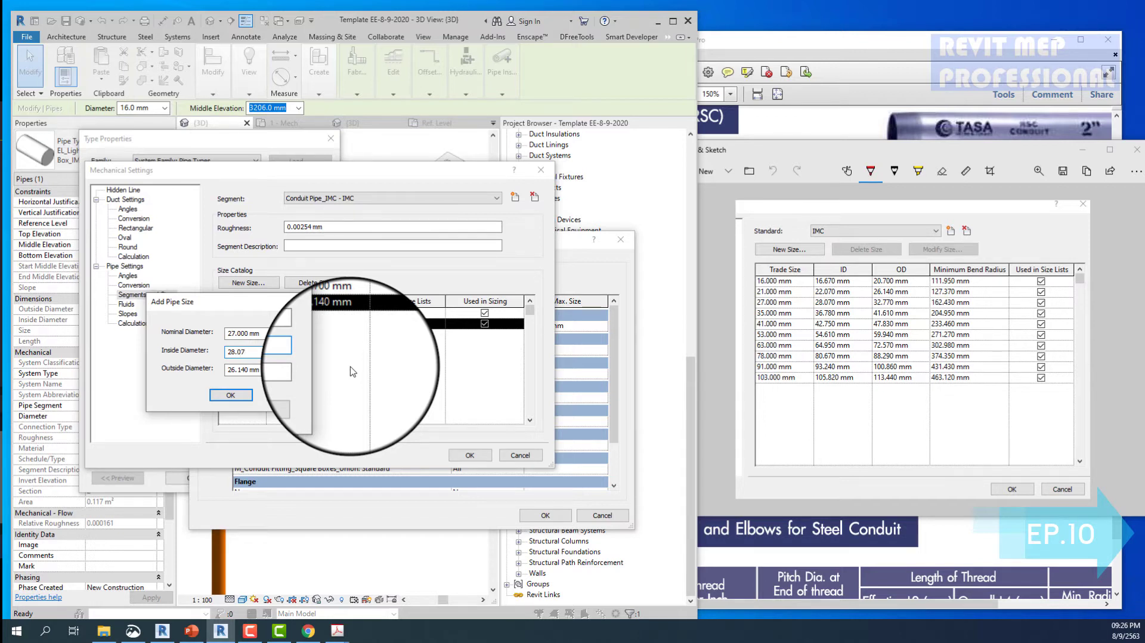
left_click(269, 369)
type("32.77")
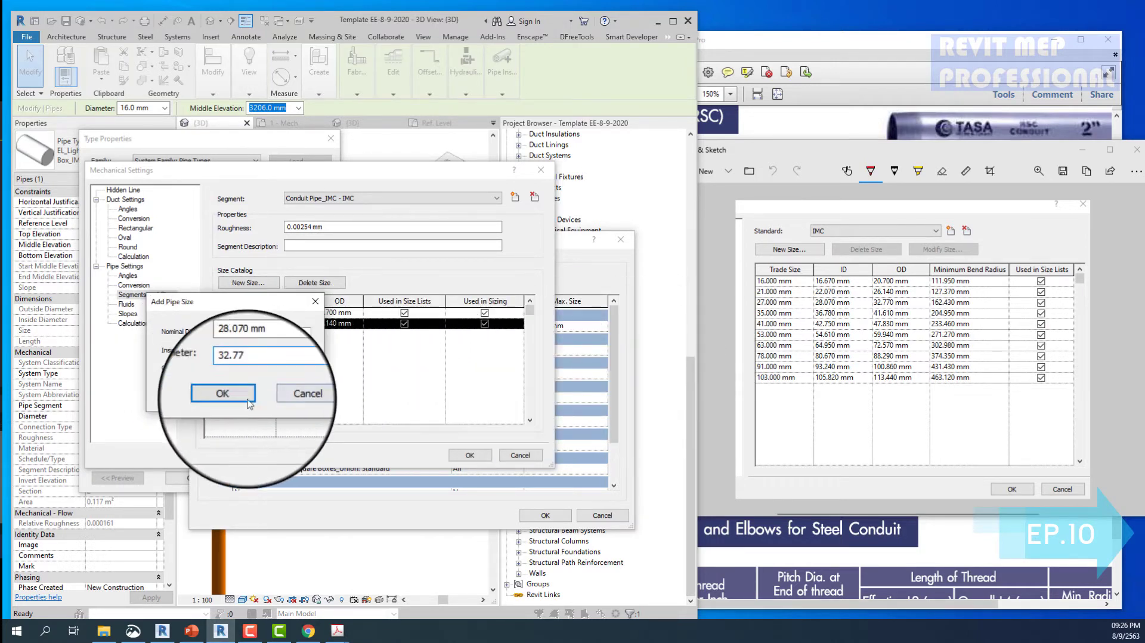
left_click(230, 395)
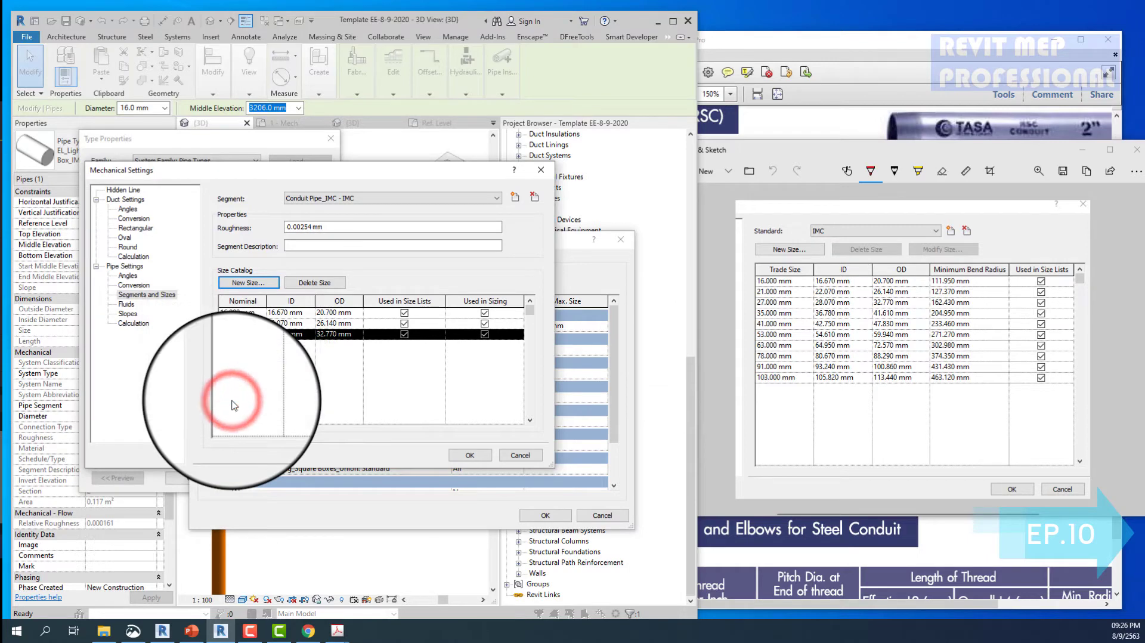
- Add the 35 mm size with 36.780 mm ID and 41.610 mm OD
left_click(248, 282)
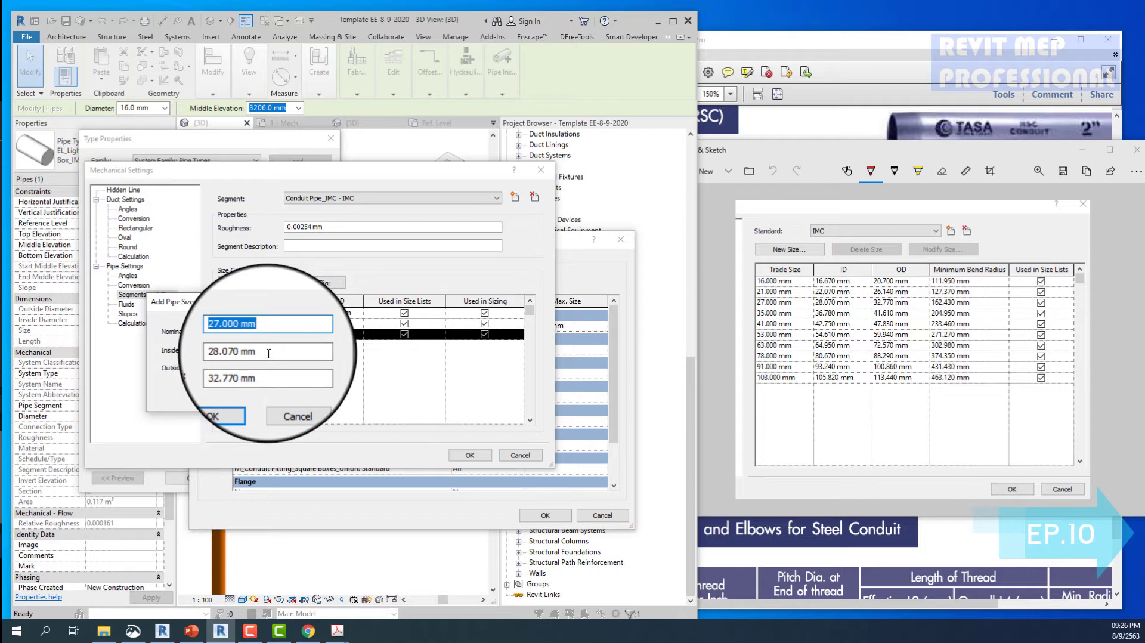
type("35")
key("Tab")
type("36.7")
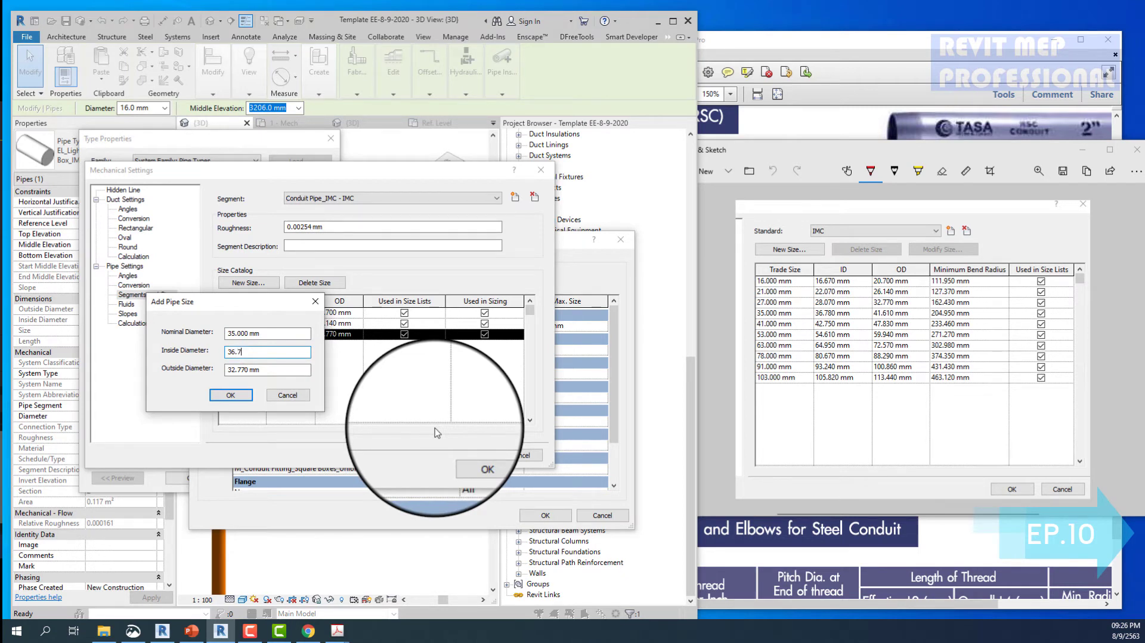
type("8")
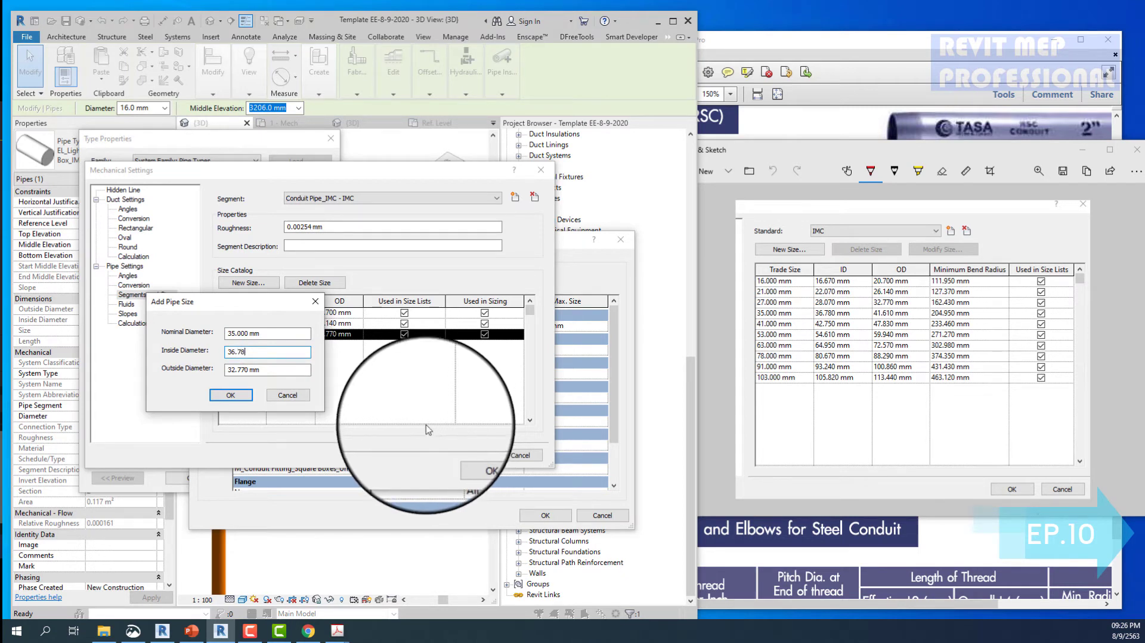
left_click(276, 369)
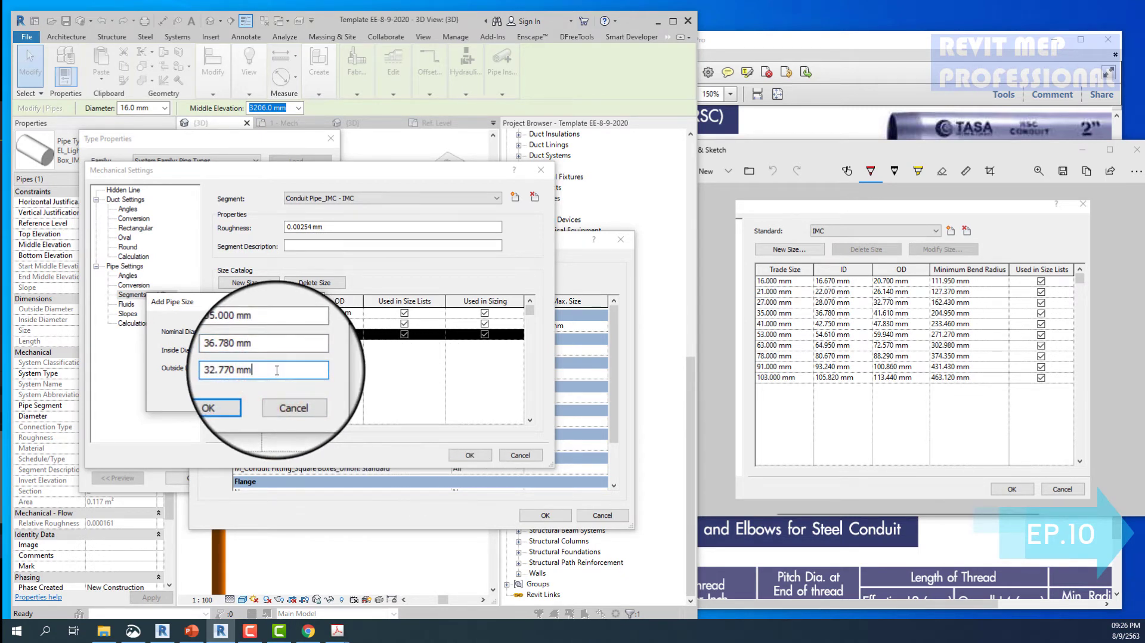
double_click(276, 369)
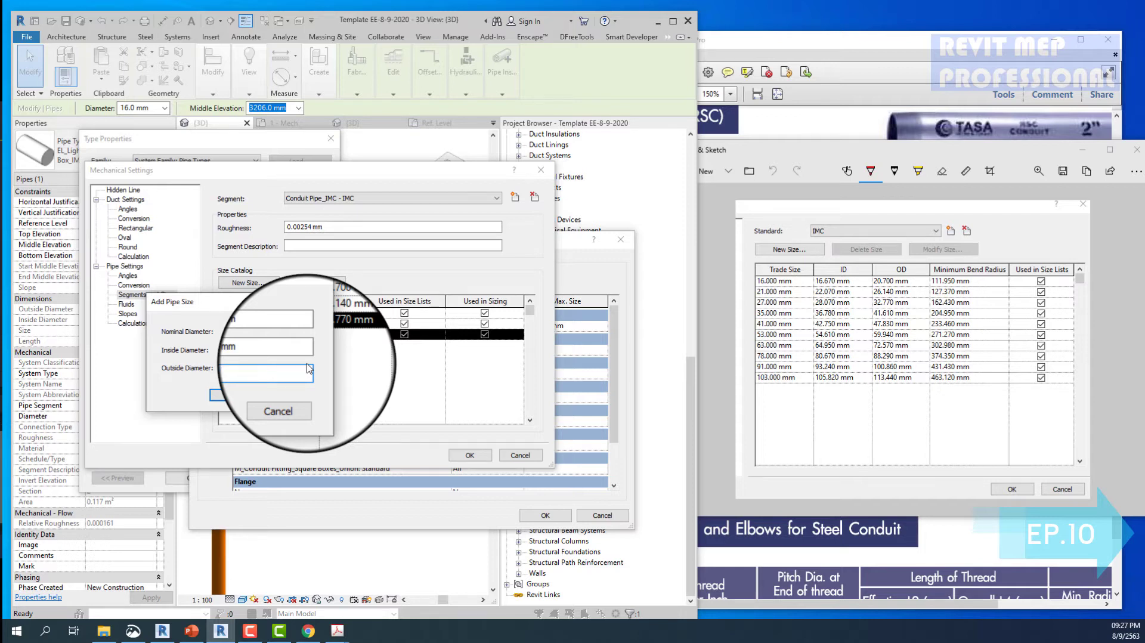
type("41.610")
left_click(230, 395)
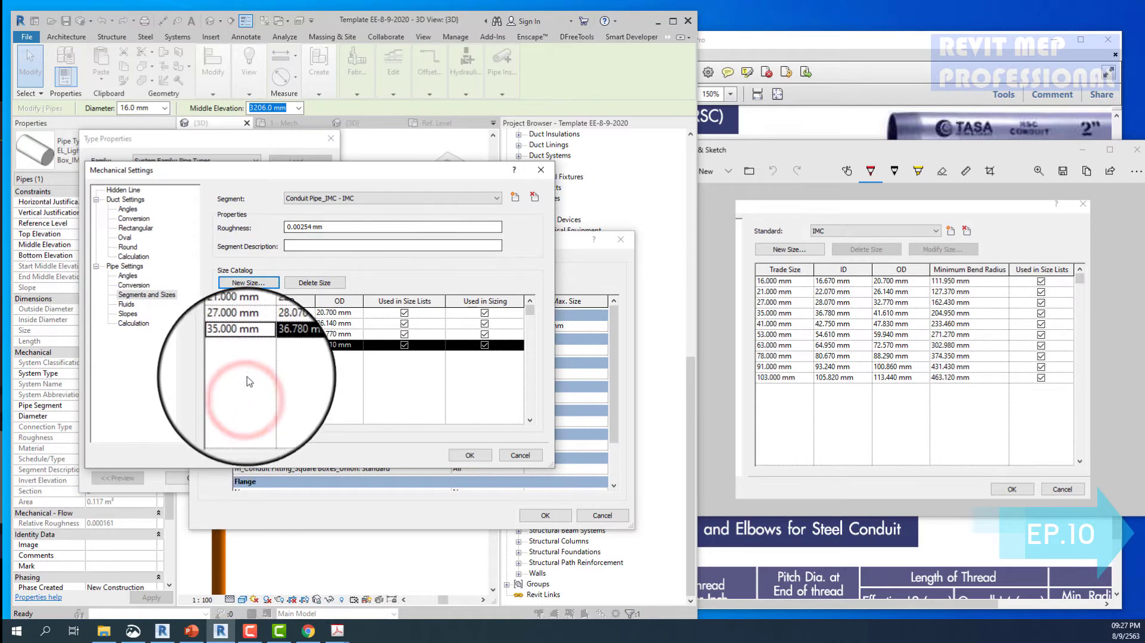
- Add the 41 mm size with 42.750 mm ID and 47.830 mm OD
left_click(253, 278)
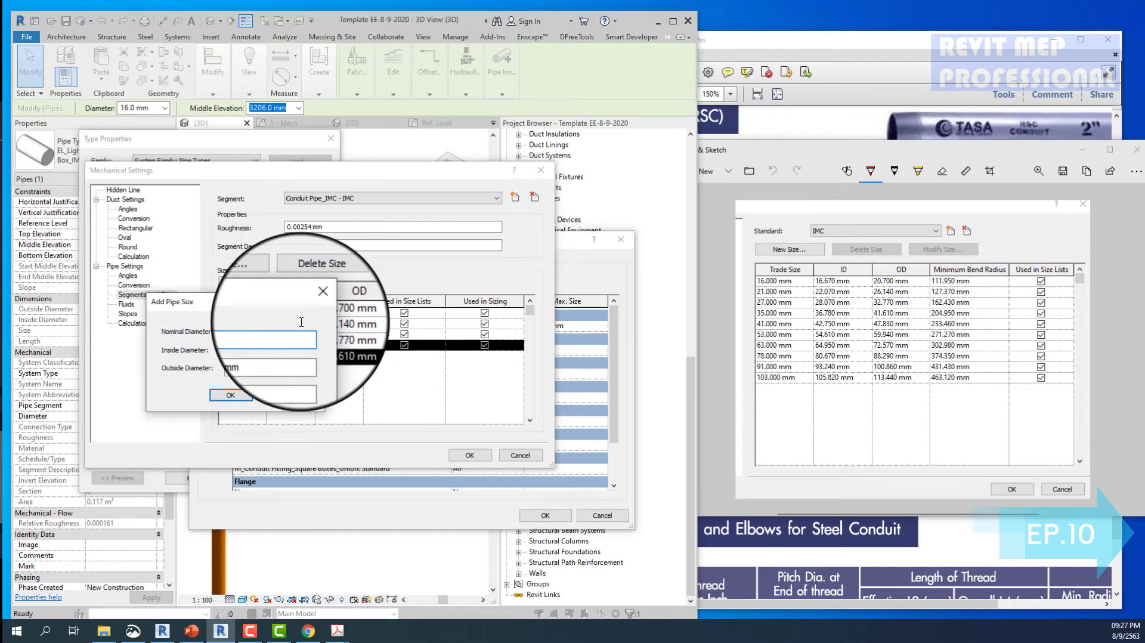
type("41")
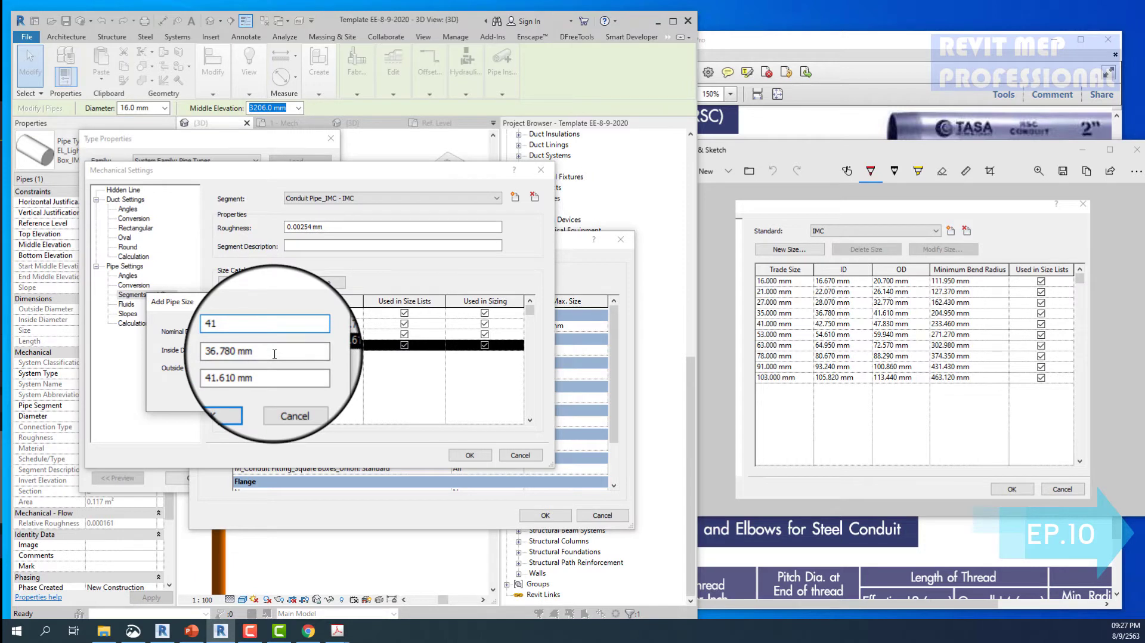
left_click(275, 352)
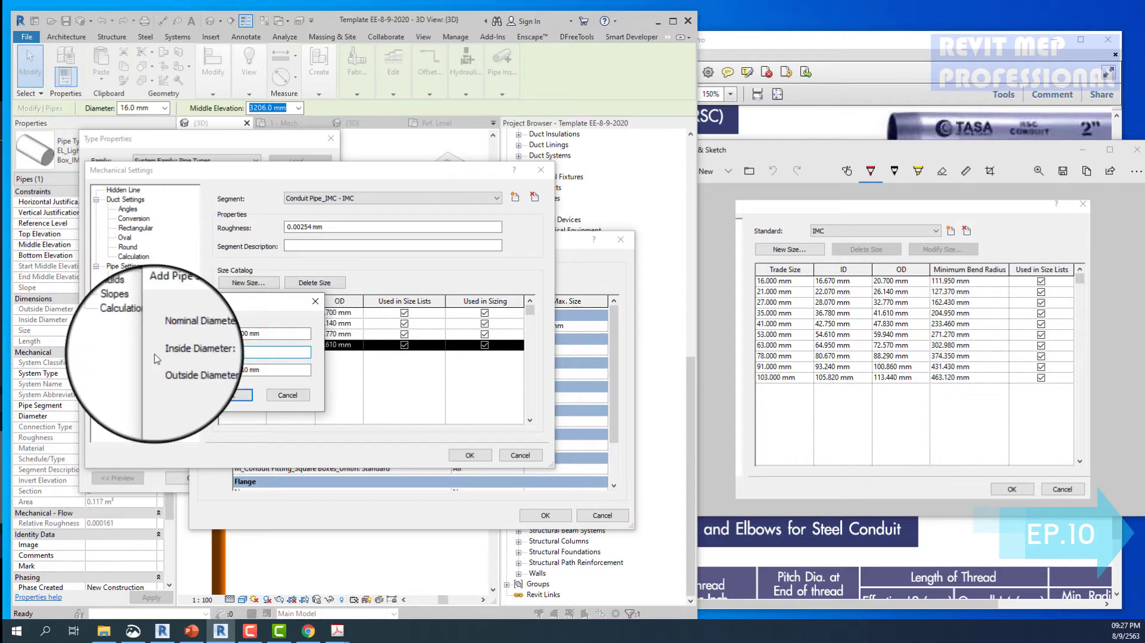
type("42.75")
key("Tab")
type("47.83")
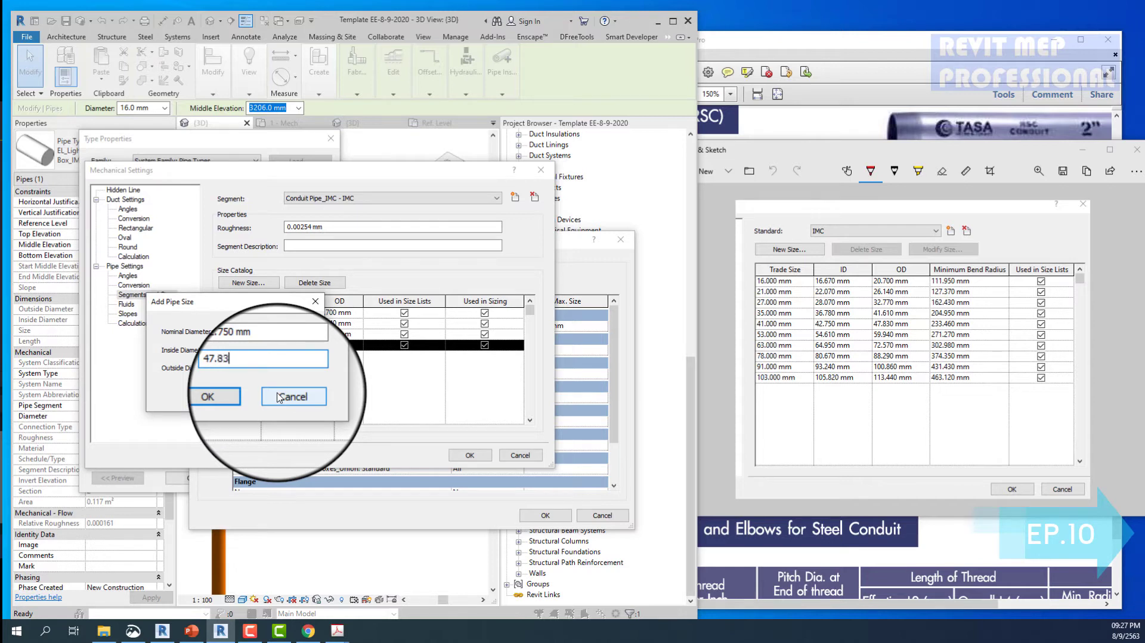
left_click(230, 395)
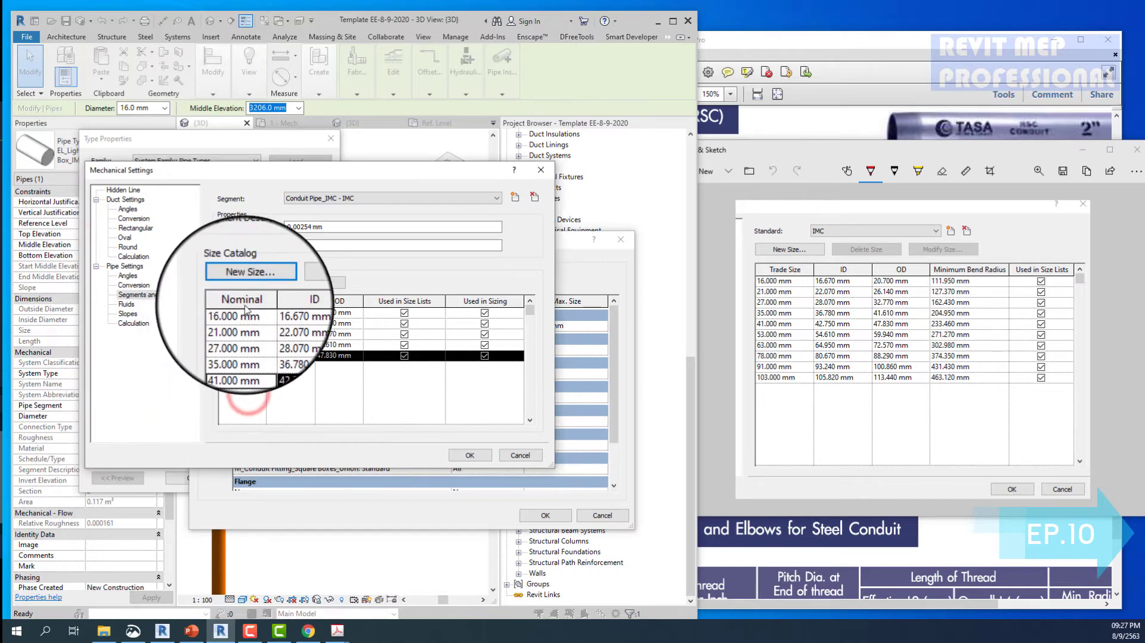
- Add the 53 mm size with 54.610 mm ID and 59.940 mm OD
left_click(248, 283)
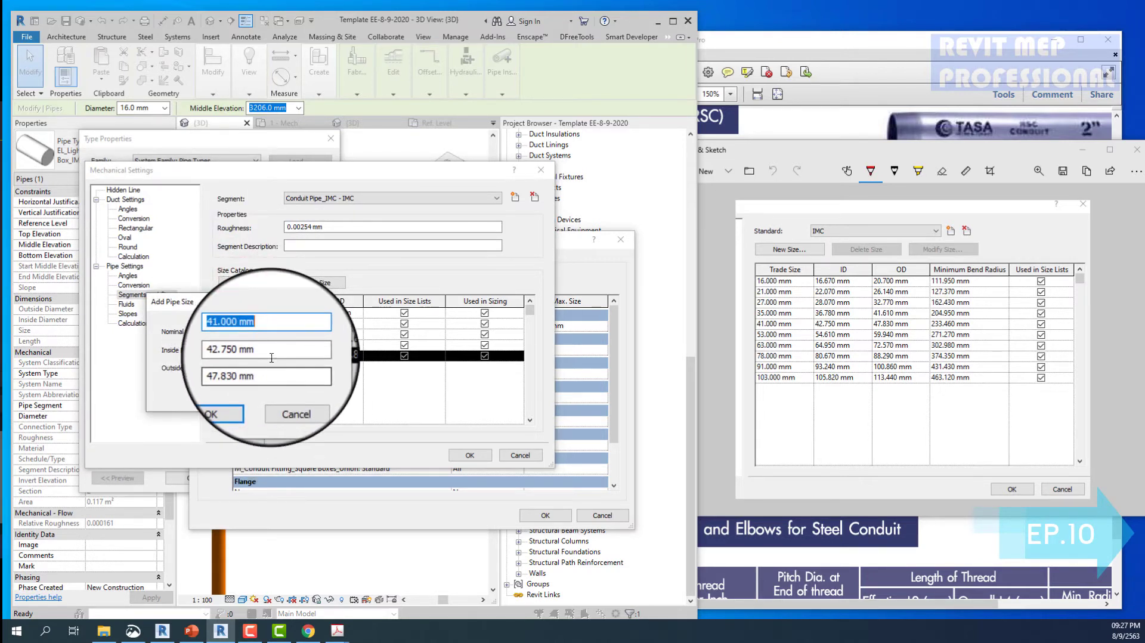
type("53")
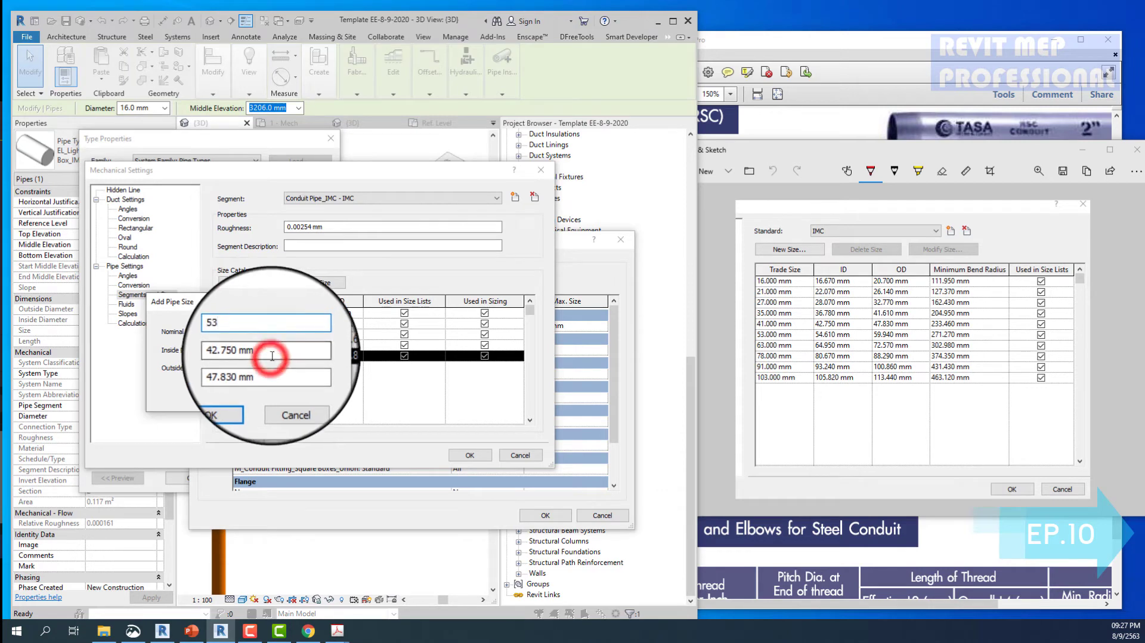
key("Tab")
type("54.61")
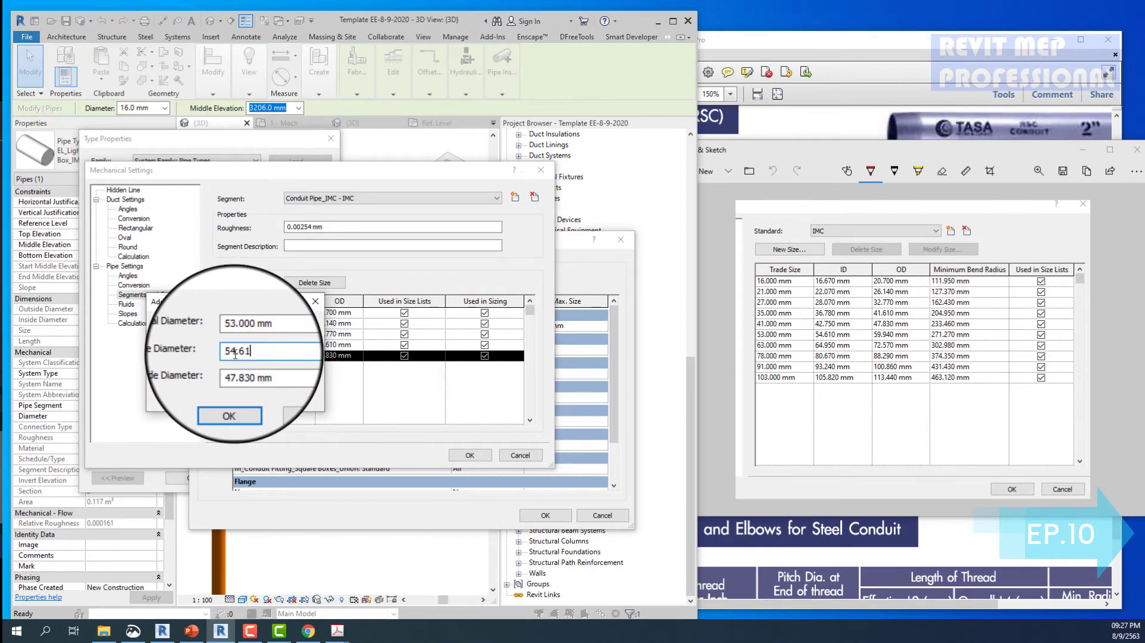
key("Tab")
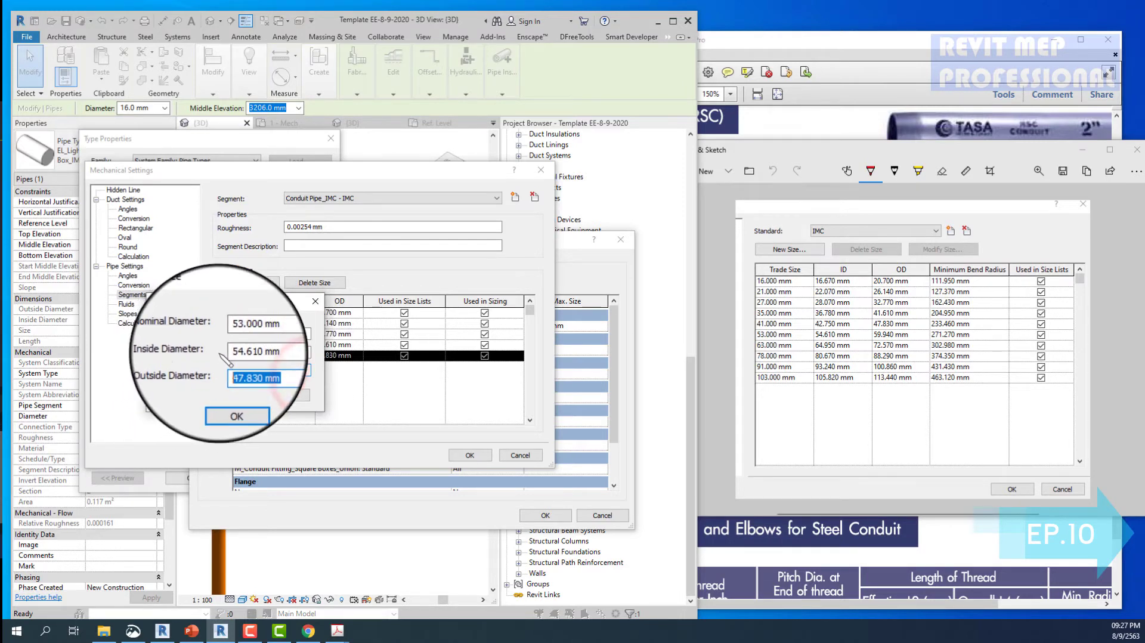
type("59.94")
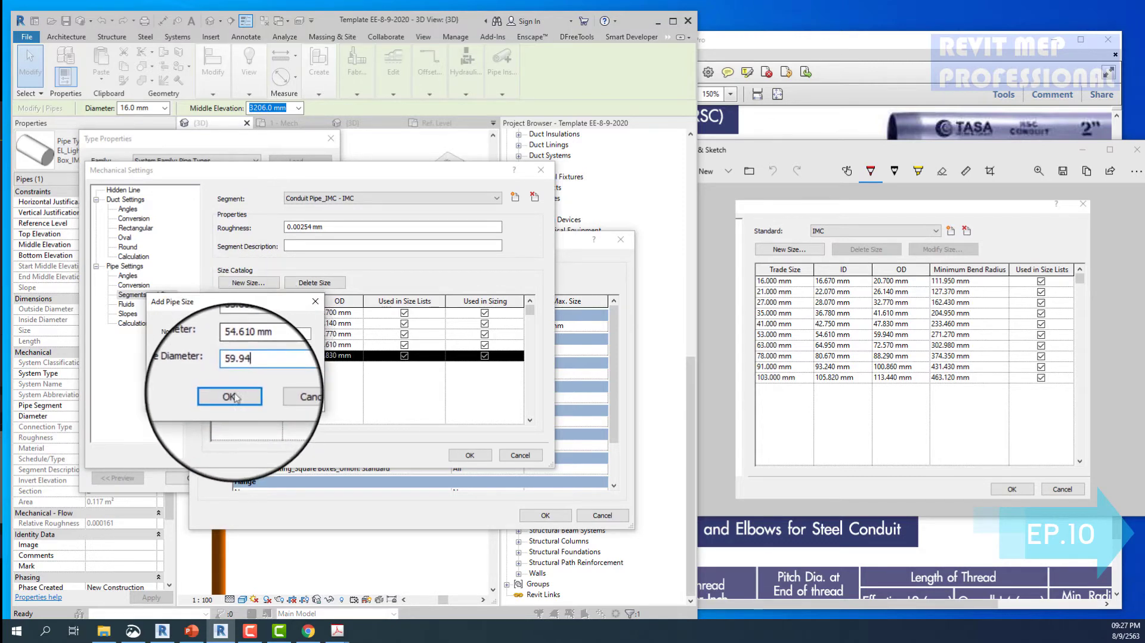
left_click(226, 396)
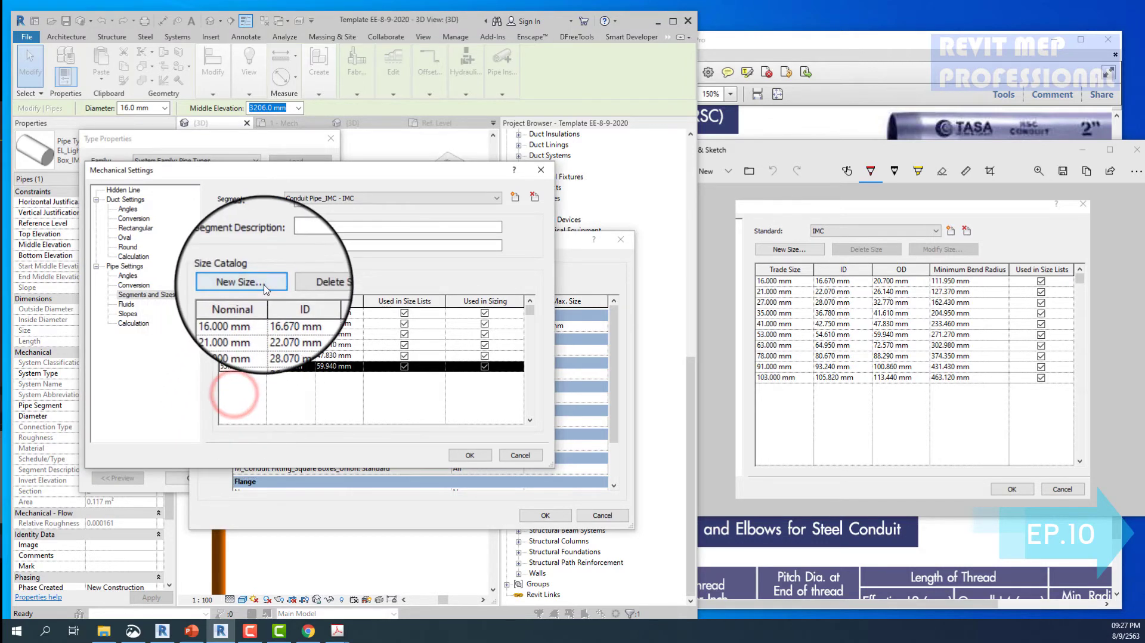
- Add the 63 mm size with its reference-table inside and outside diameters
left_click(265, 287)
type("53")
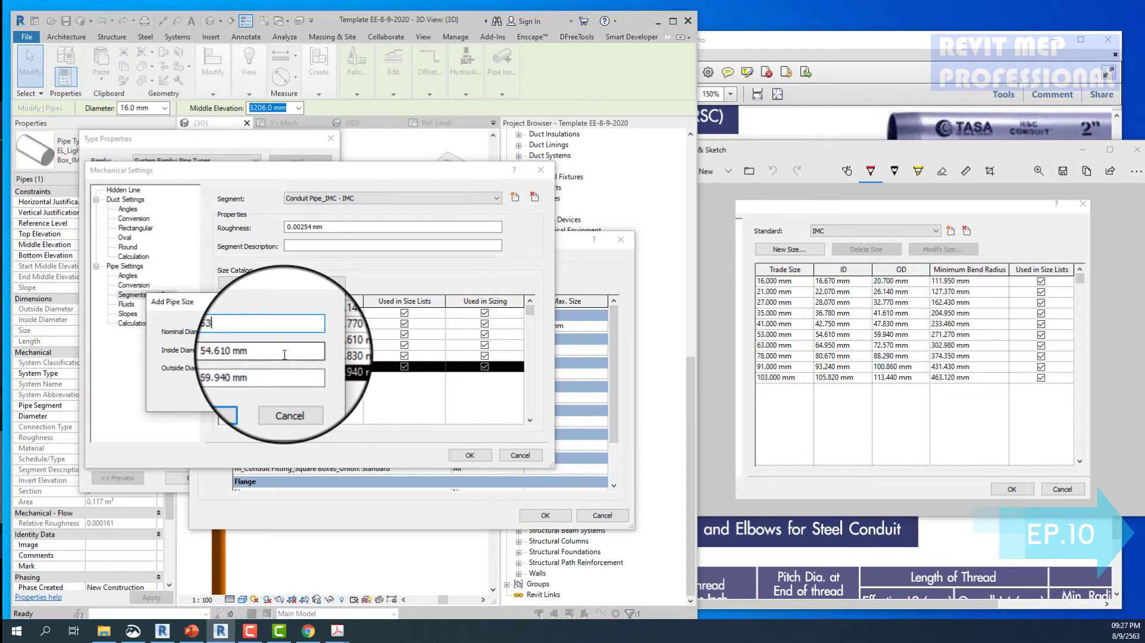
left_click(265, 358)
type("64.")
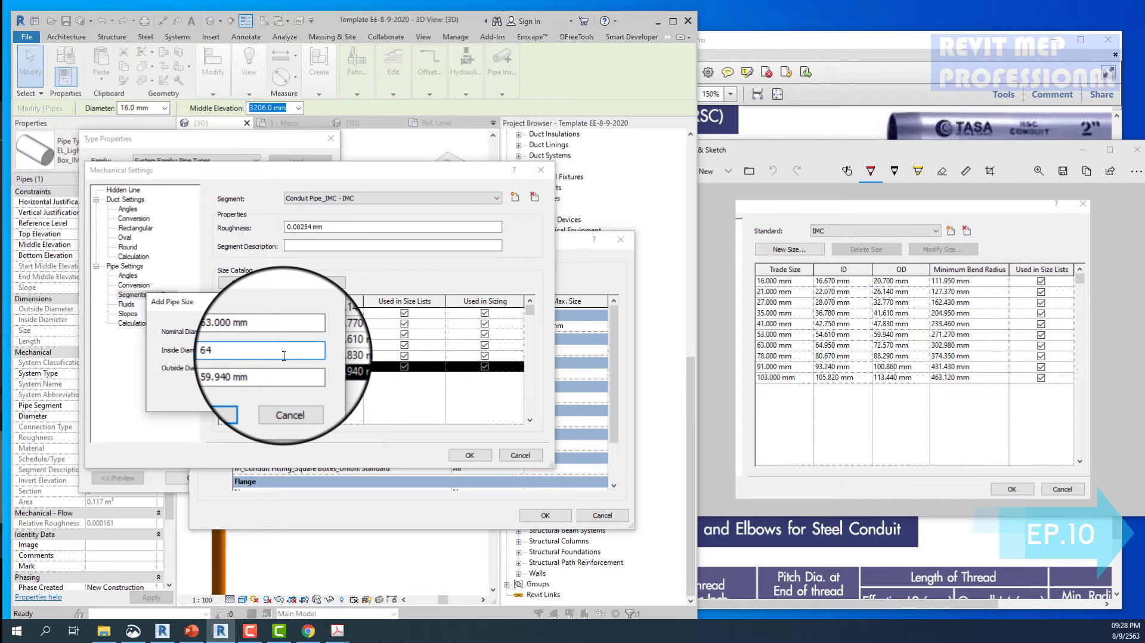
type("950")
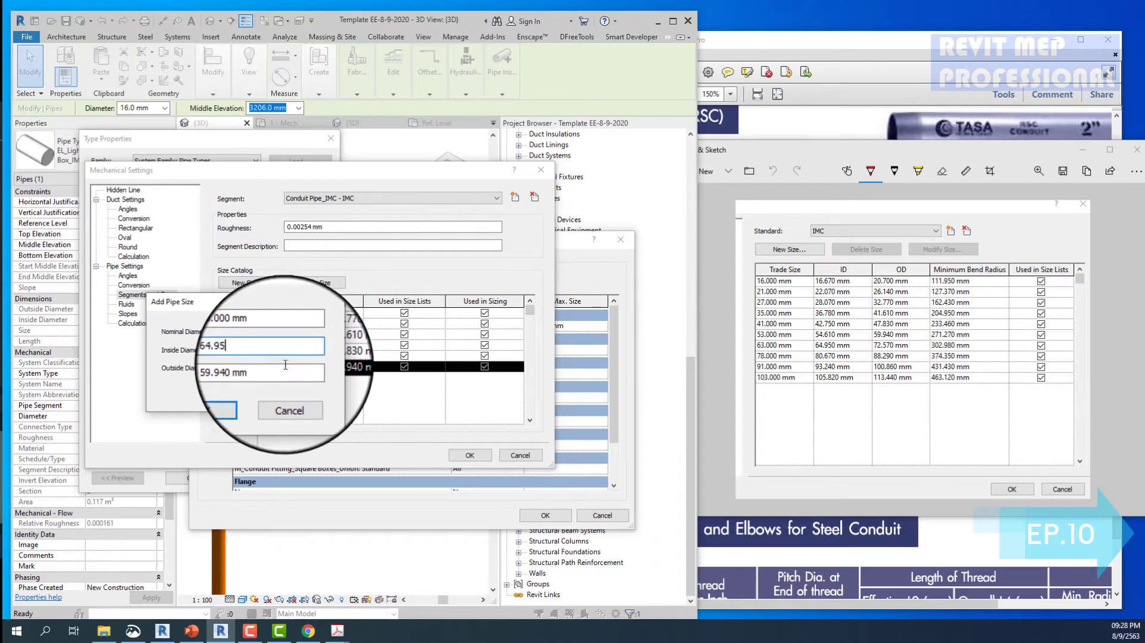
left_click(251, 366)
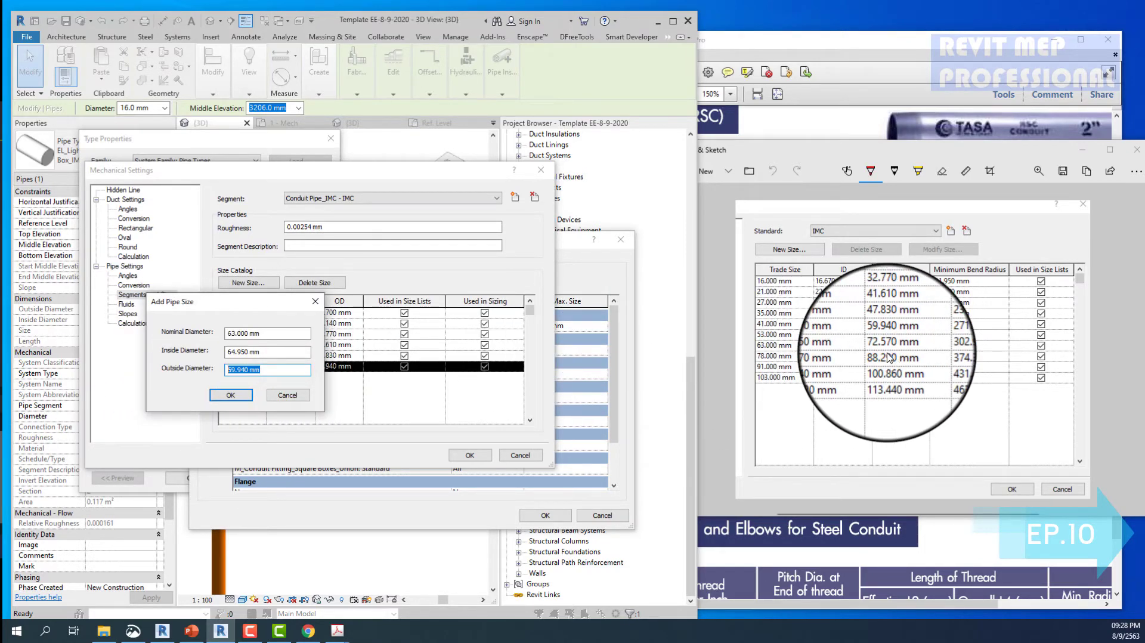
left_click(442, 429)
type("9")
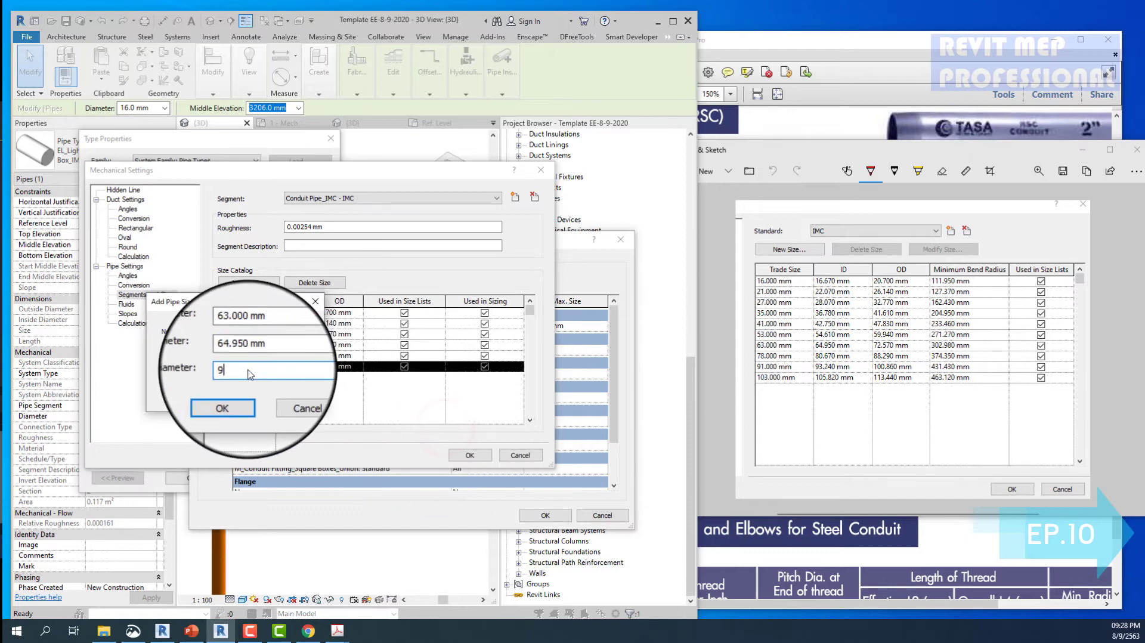
double_click(250, 374)
type("72.57")
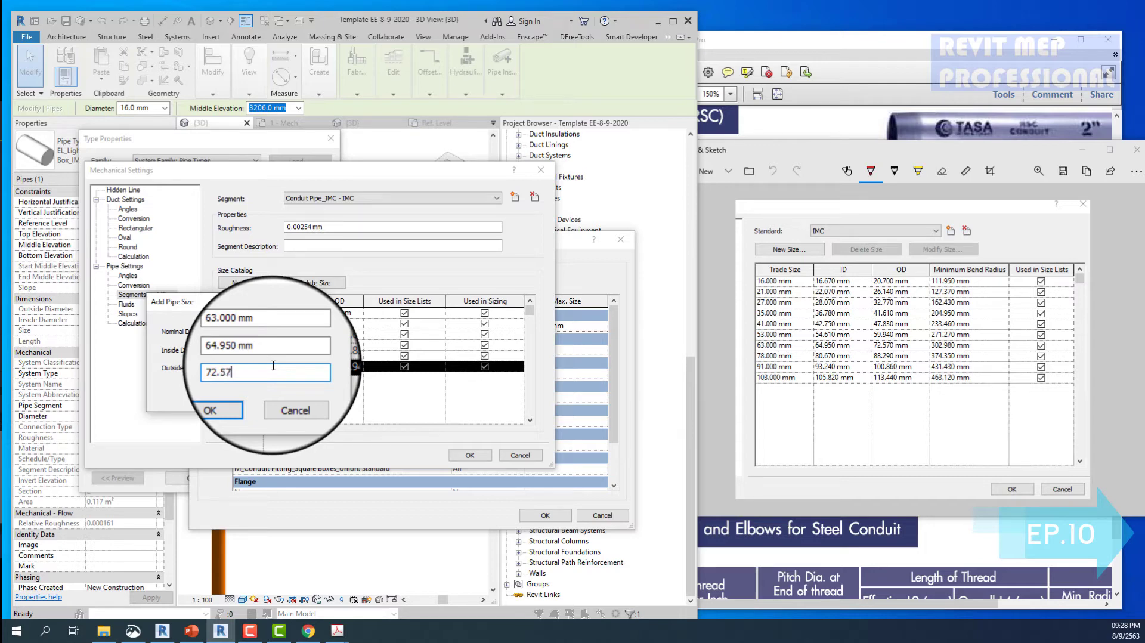
left_click(235, 396)
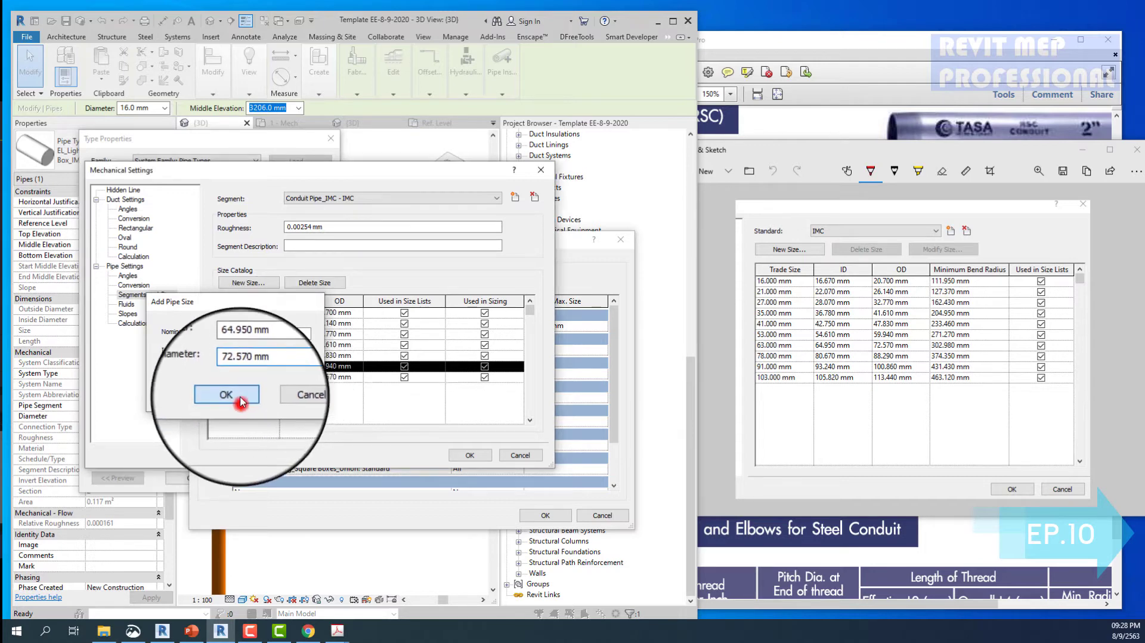
- Add the 78 mm size, reading its diameters from the reference table
left_click(263, 280)
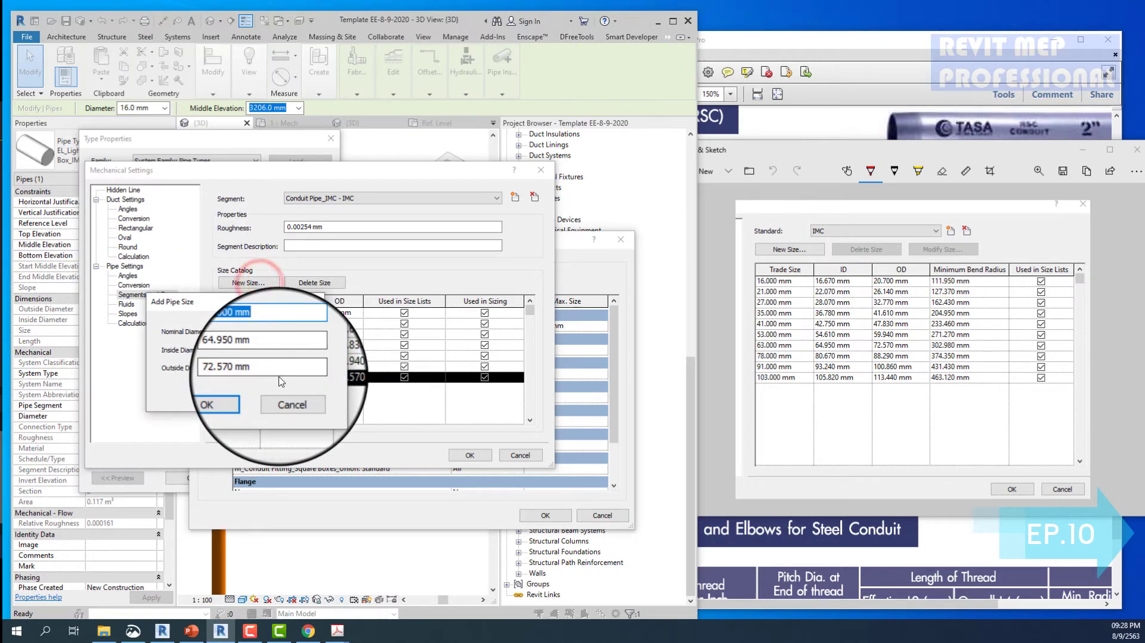
type("78")
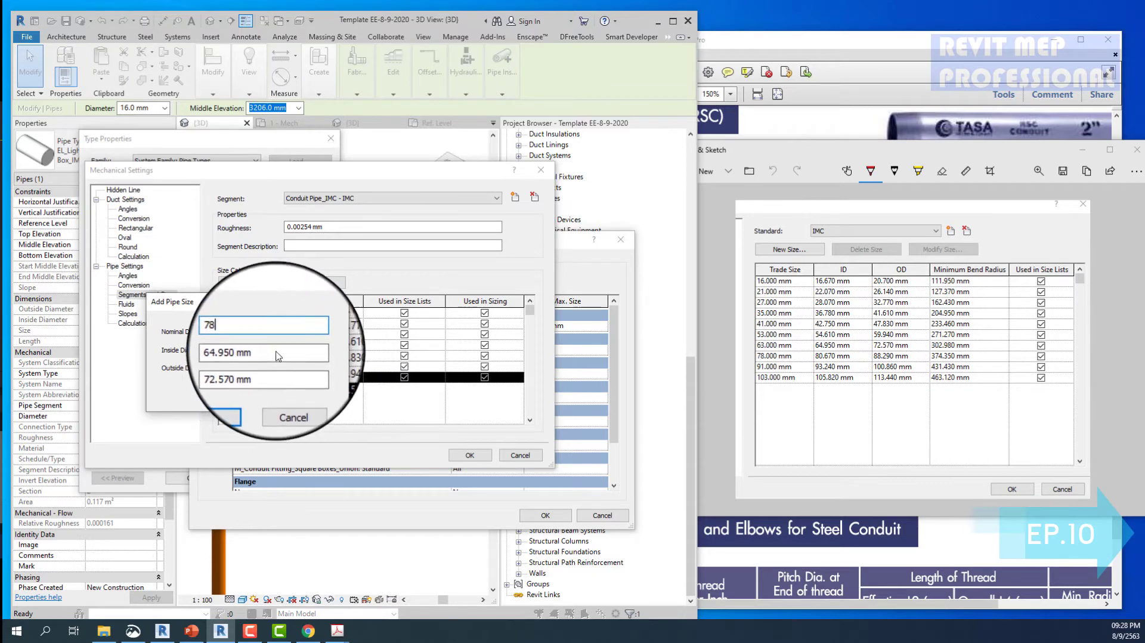
double_click(276, 351)
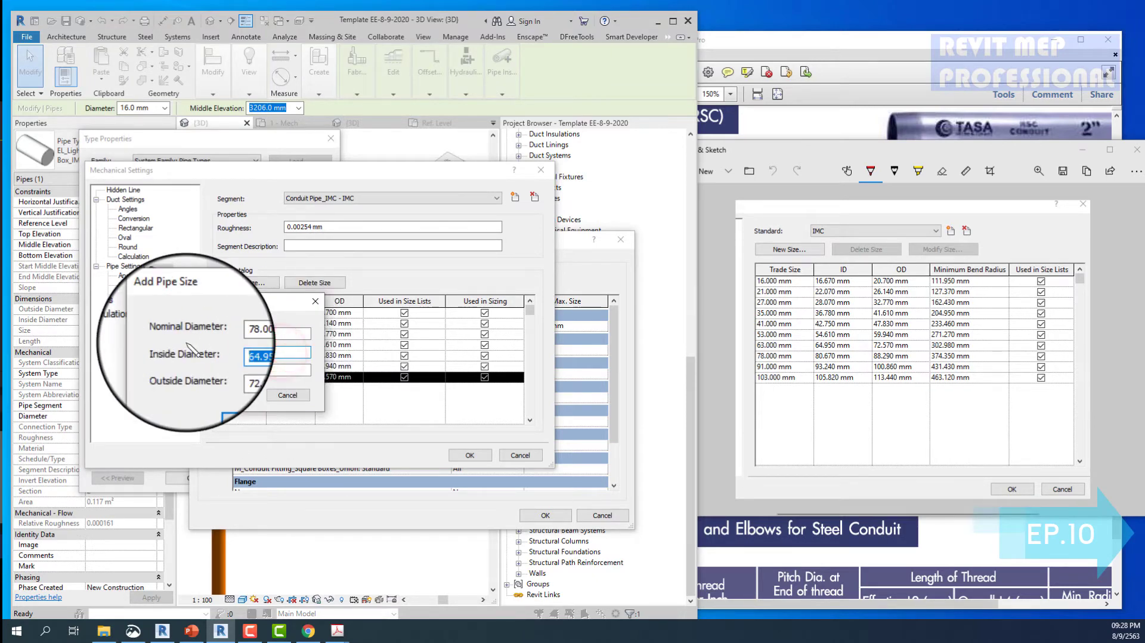
left_click(852, 360)
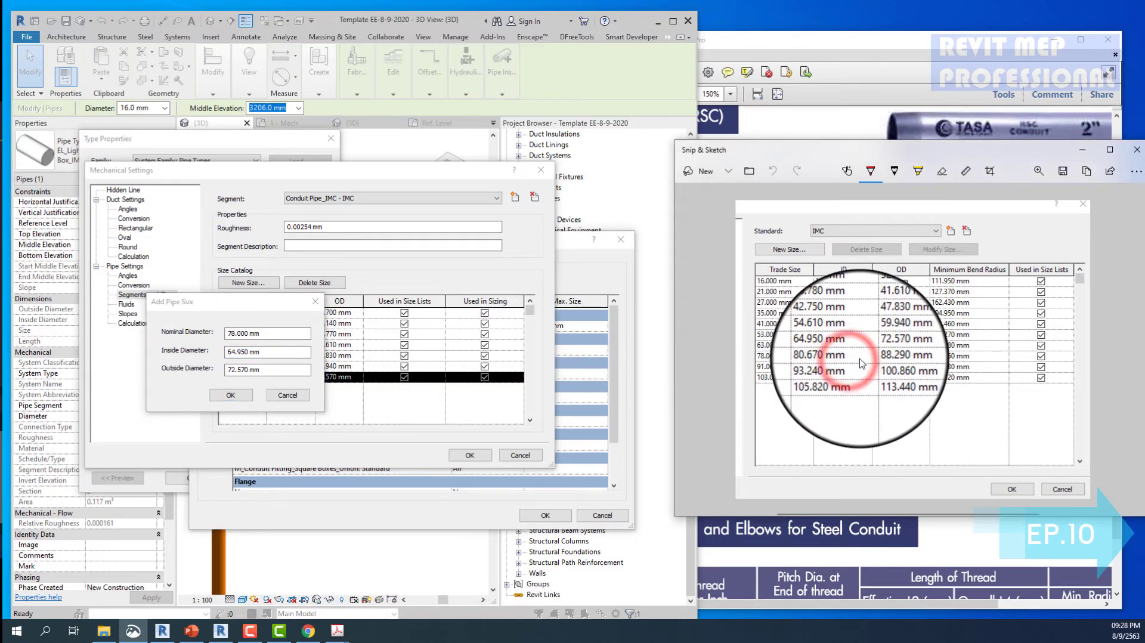
left_click(286, 361)
type("80.6")
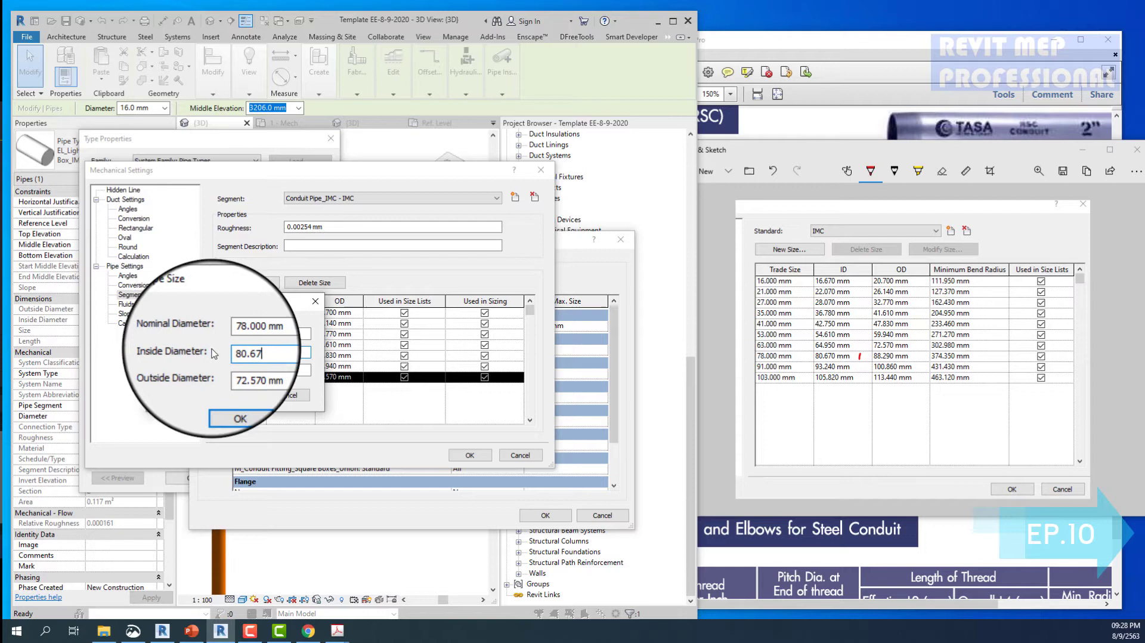
type("70")
left_click(292, 370)
type("88.29")
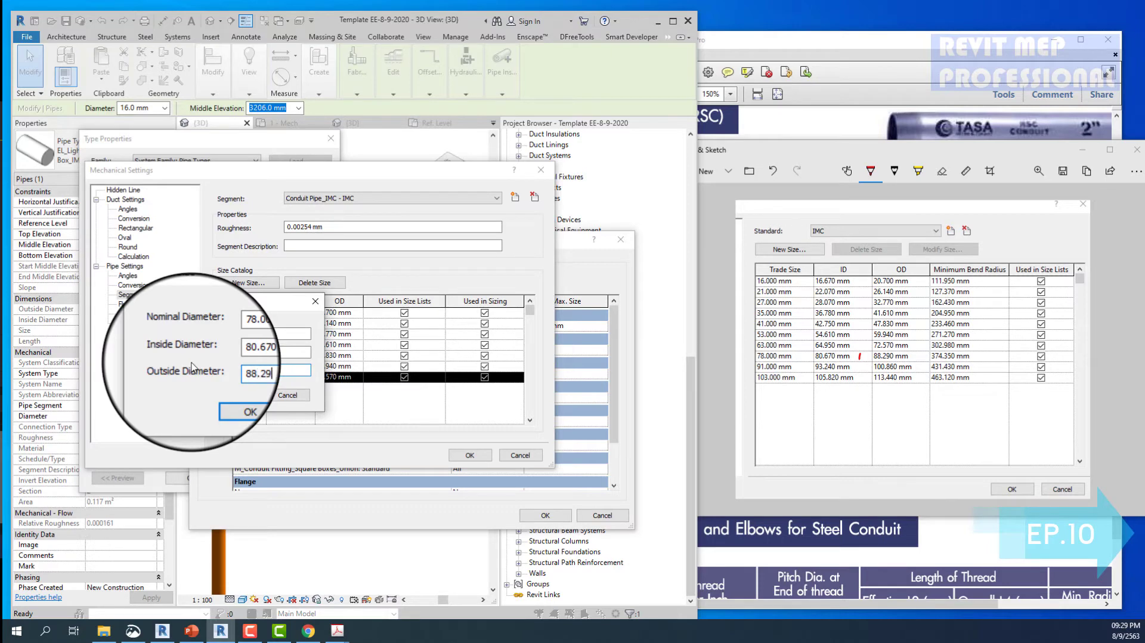
left_click(230, 395)
- Add the 91 mm size with its inside and outside diameters
left_click(253, 286)
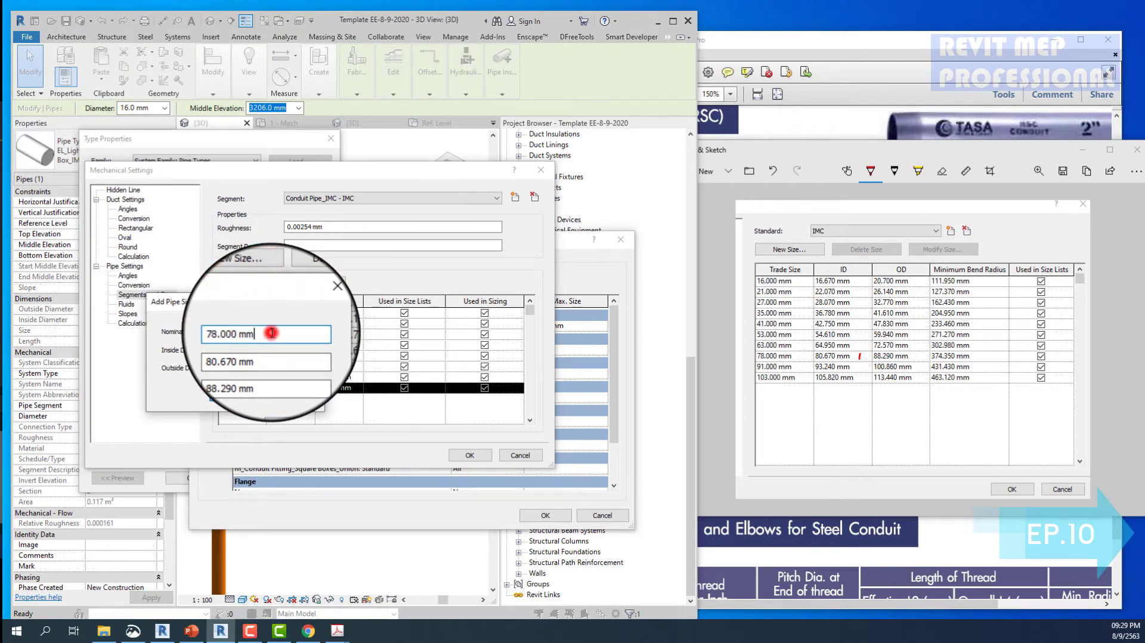
double_click(272, 333)
type("1")
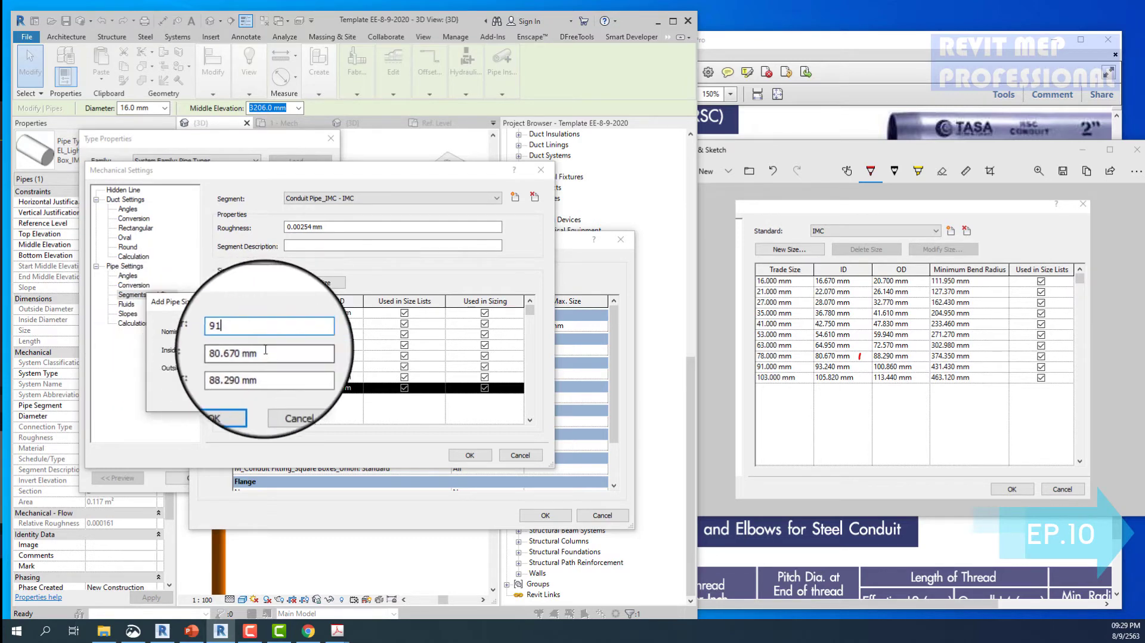
double_click(239, 351)
type("93.24")
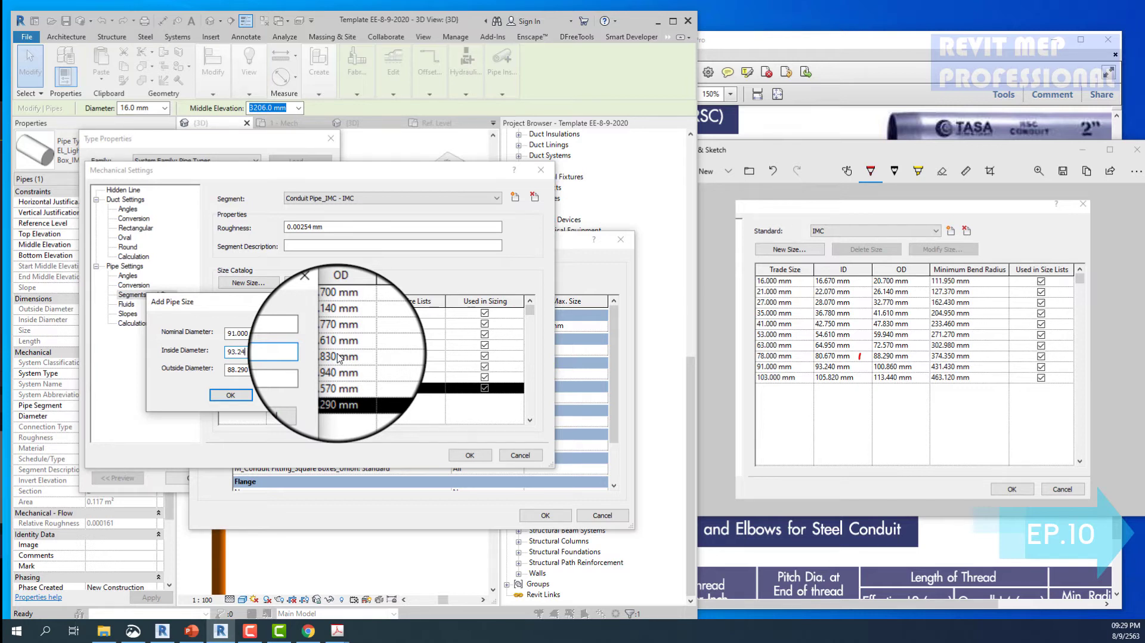
double_click(305, 374)
type("100.86")
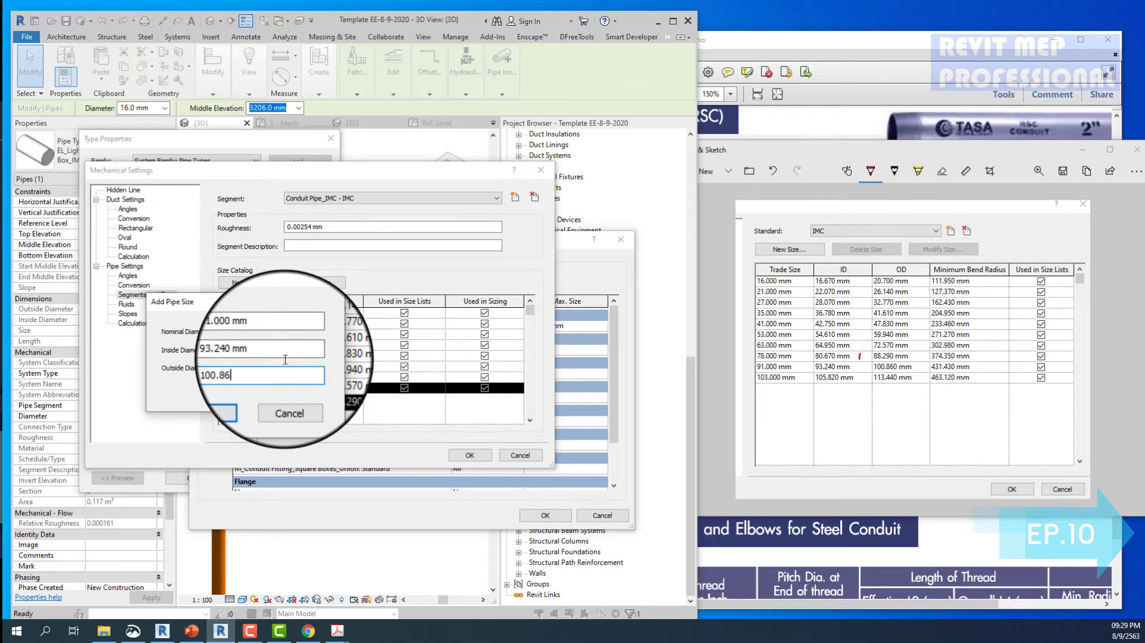
left_click(231, 394)
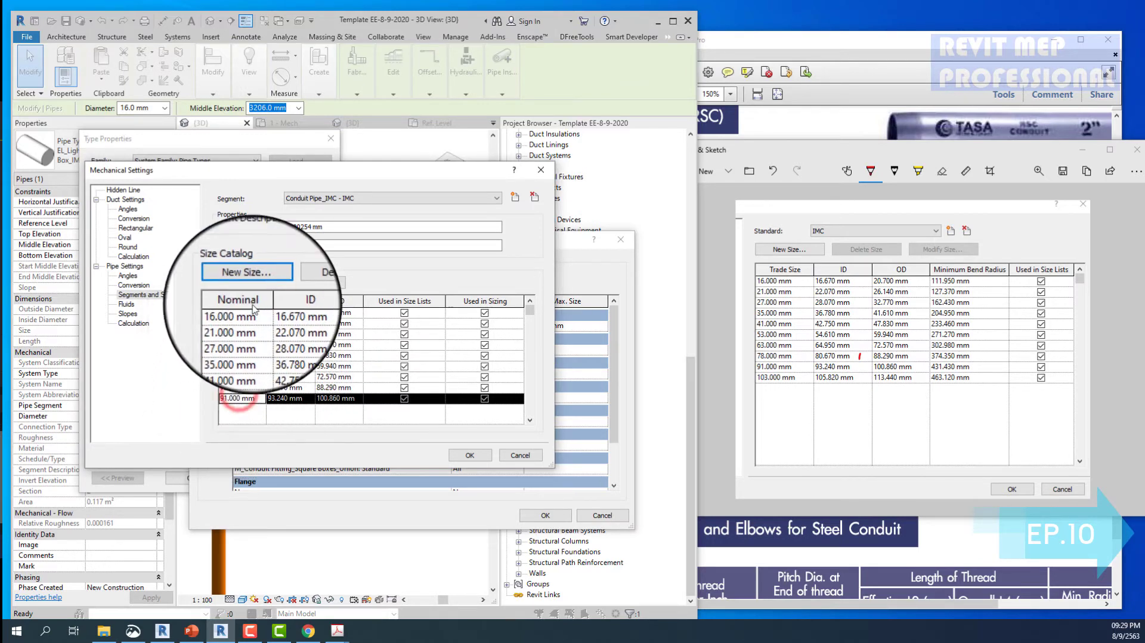
- Add the 103 mm size with its inside and outside diameters
left_click(244, 282)
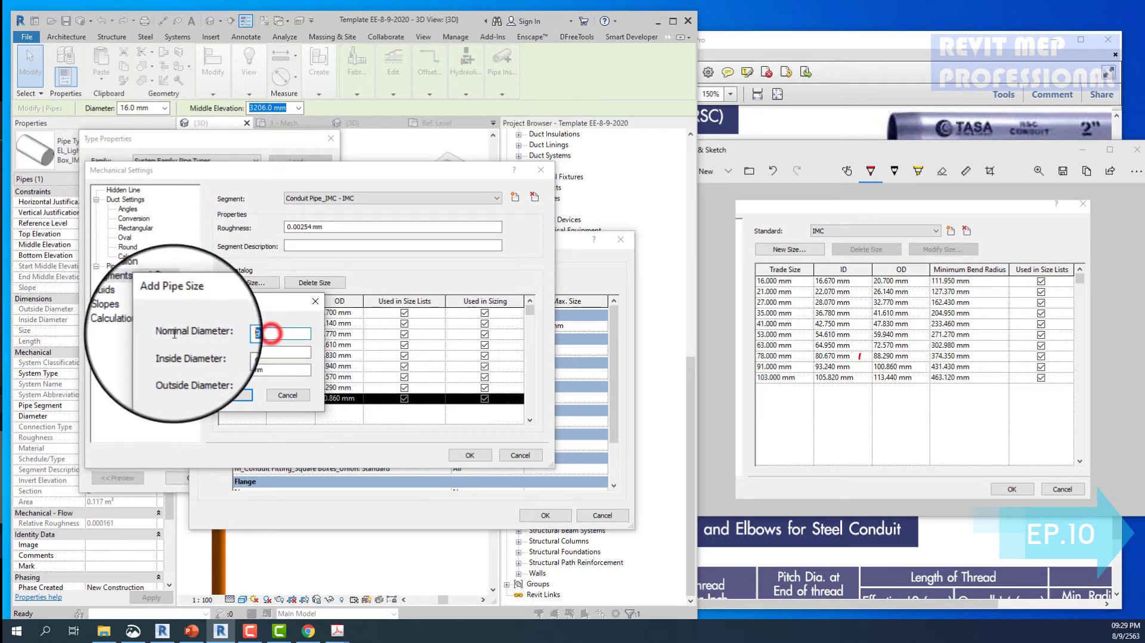
type("103.")
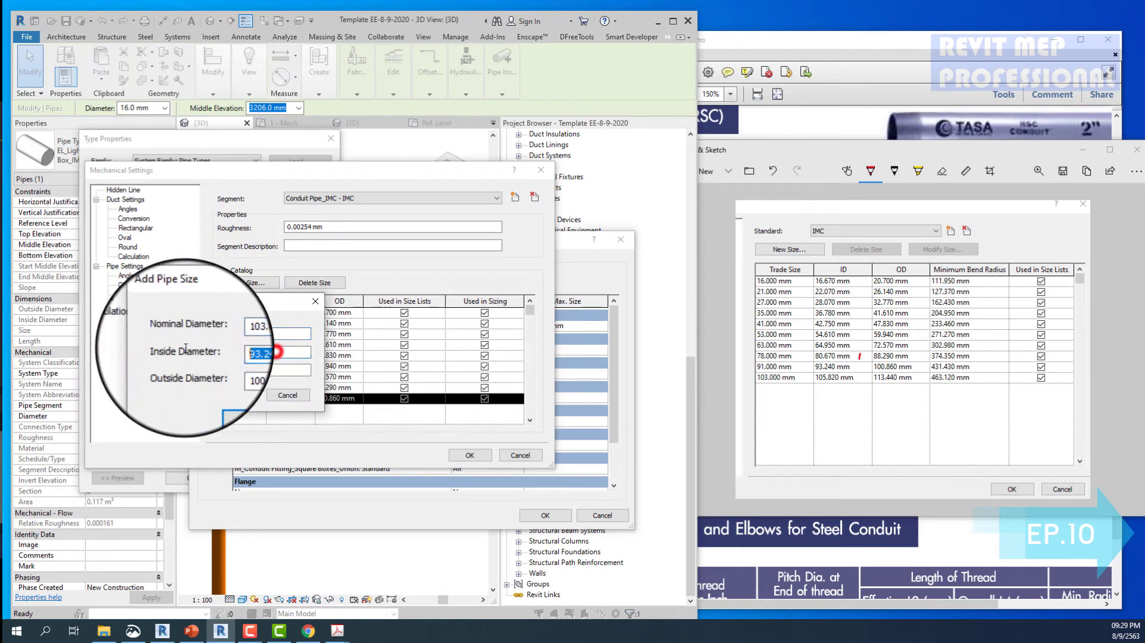
double_click(275, 351)
type("105.82")
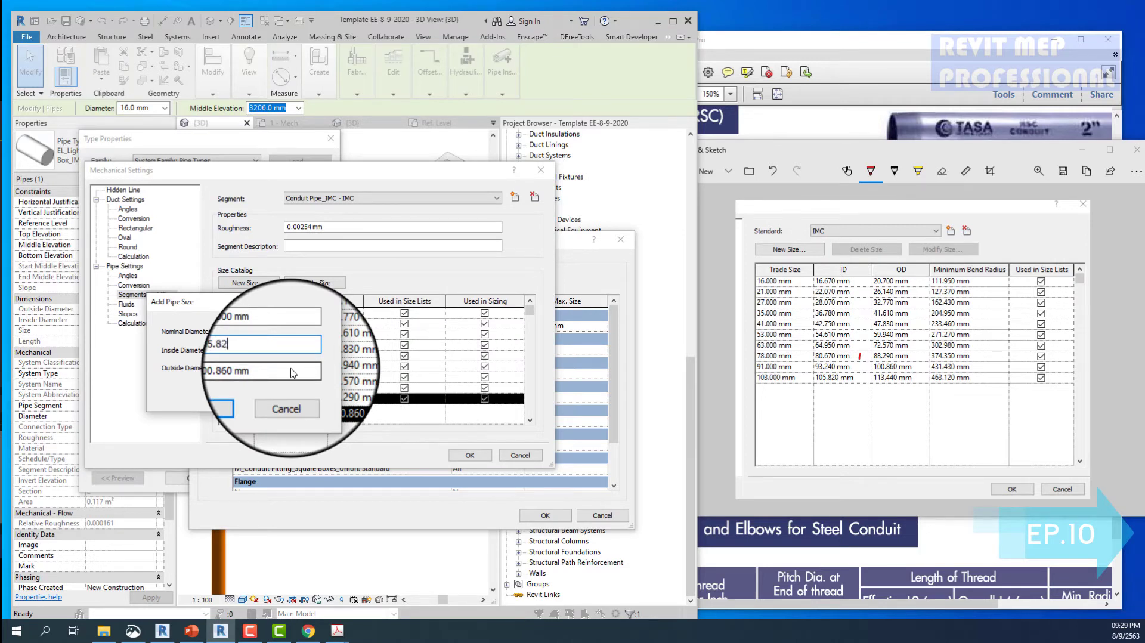
double_click(262, 369)
type("113.44")
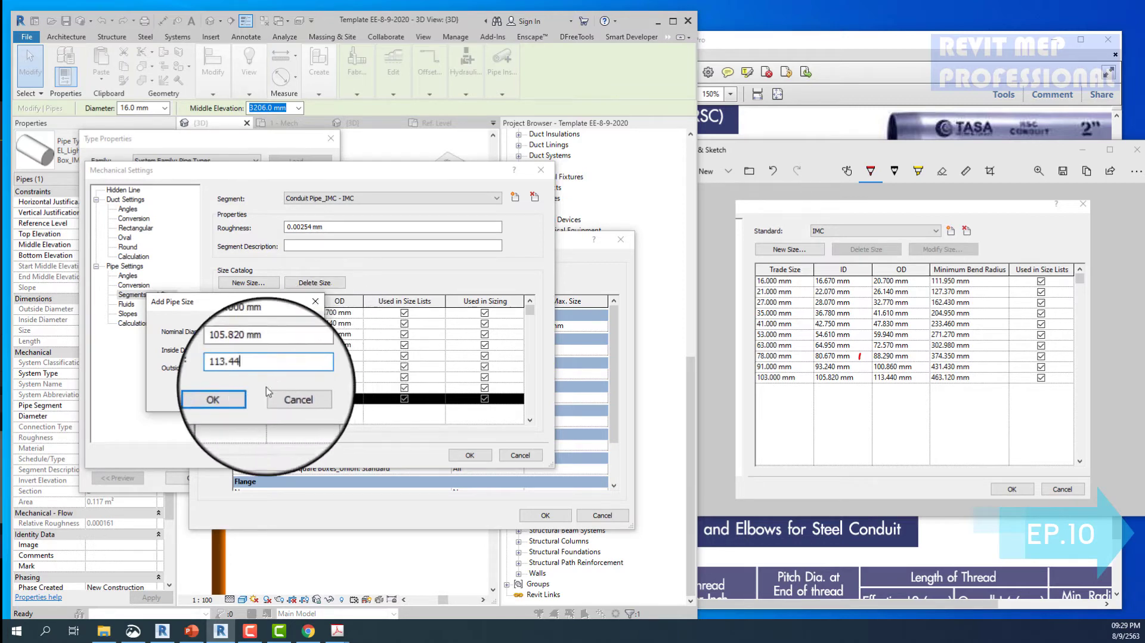
left_click(230, 395)
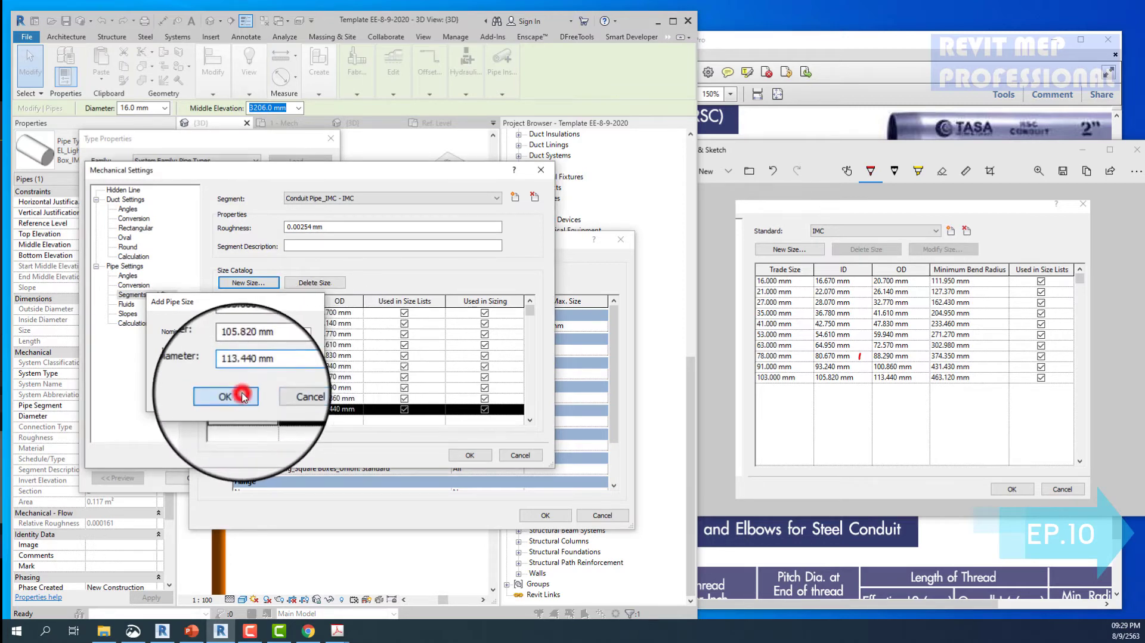
- Route the IMC pipe type with the Conduit Pipe_IMC - IMC segment, 16–103 mm
left_click(471, 455)
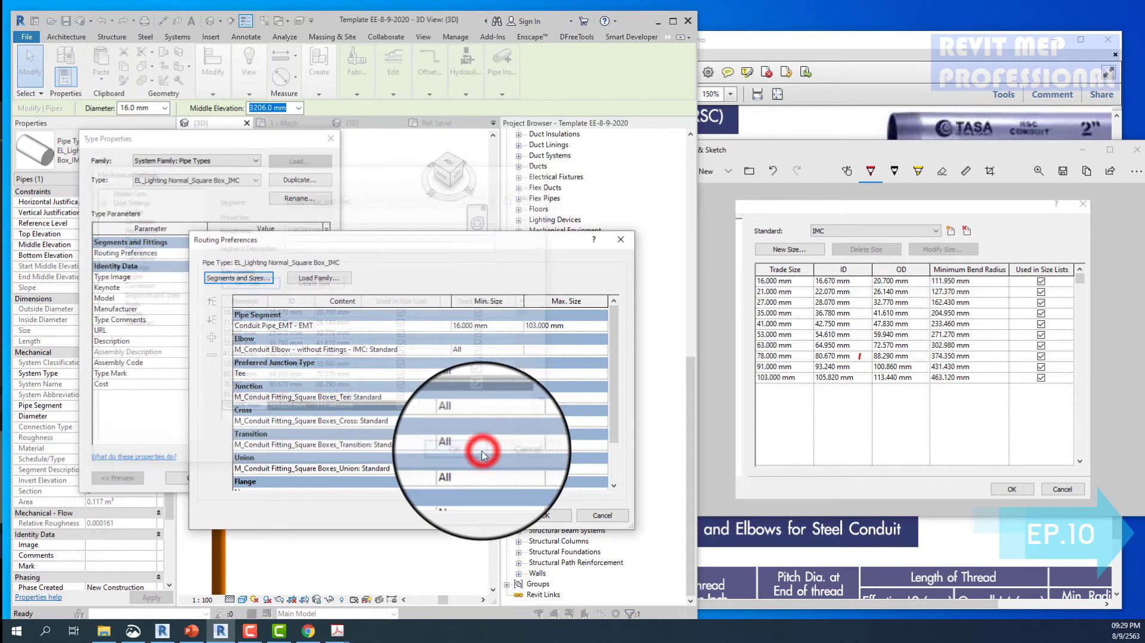
left_click(446, 325)
left_click(320, 345)
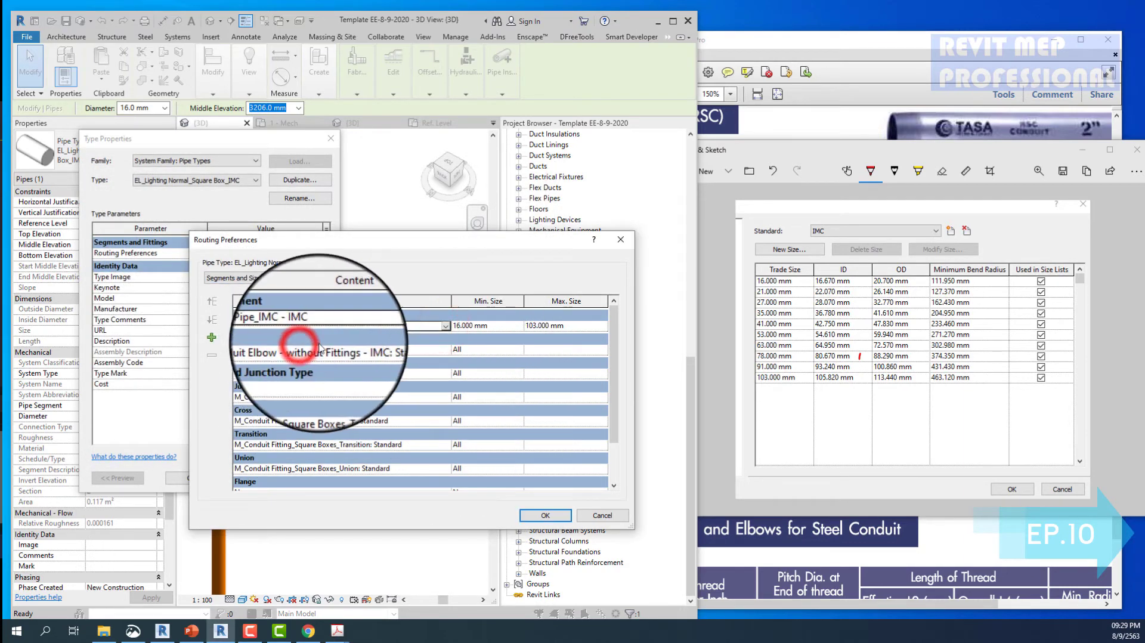
left_click(518, 326)
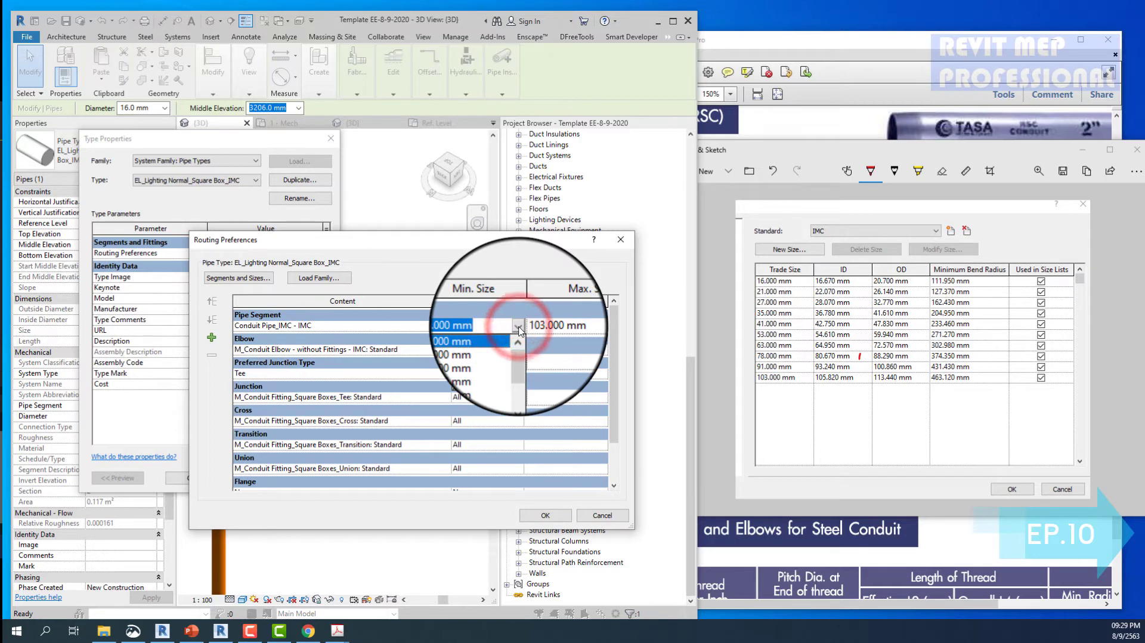
left_click(544, 515)
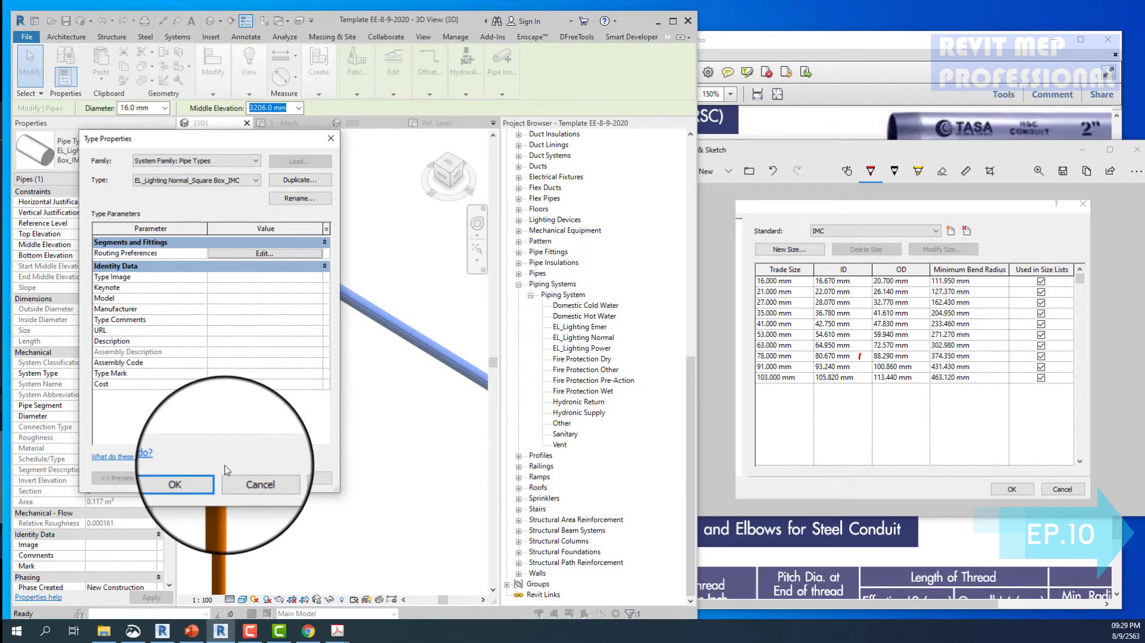
left_click(187, 482)
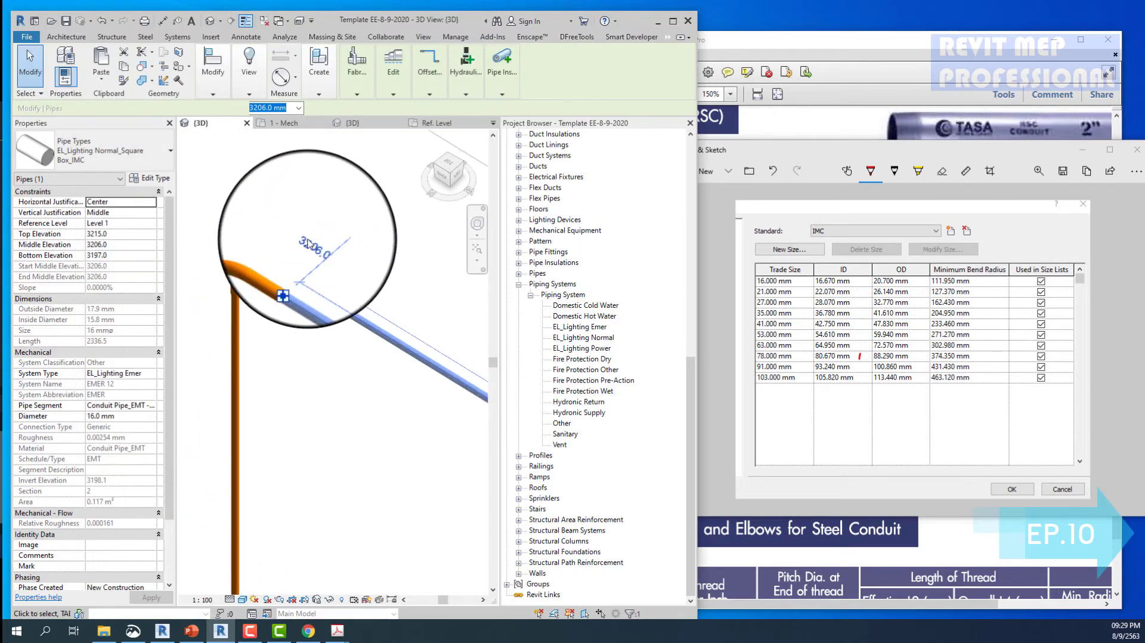
scroll(280, 294, "down", 3)
left_click(332, 306)
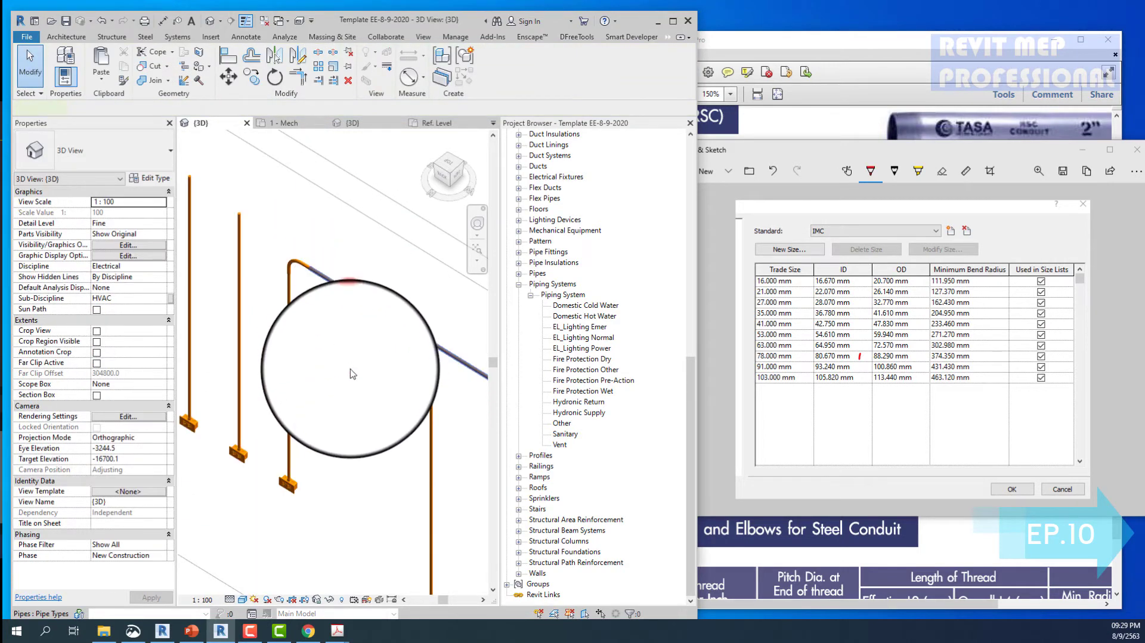
scroll(366, 357, "down", 3)
scroll(367, 320, "up", 3)
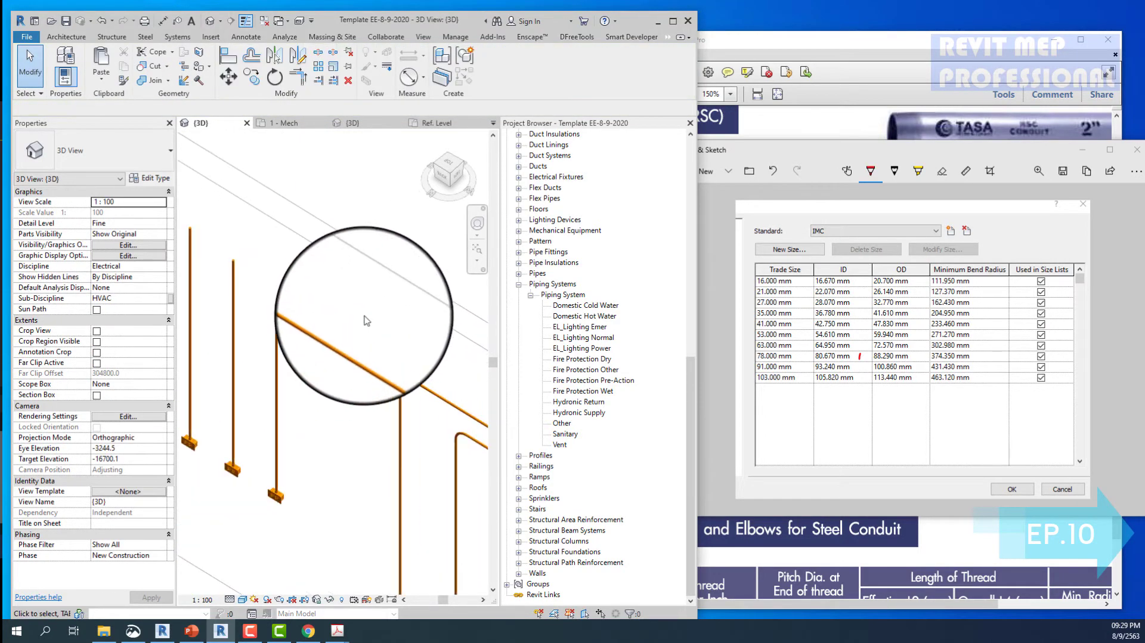
left_click(325, 329)
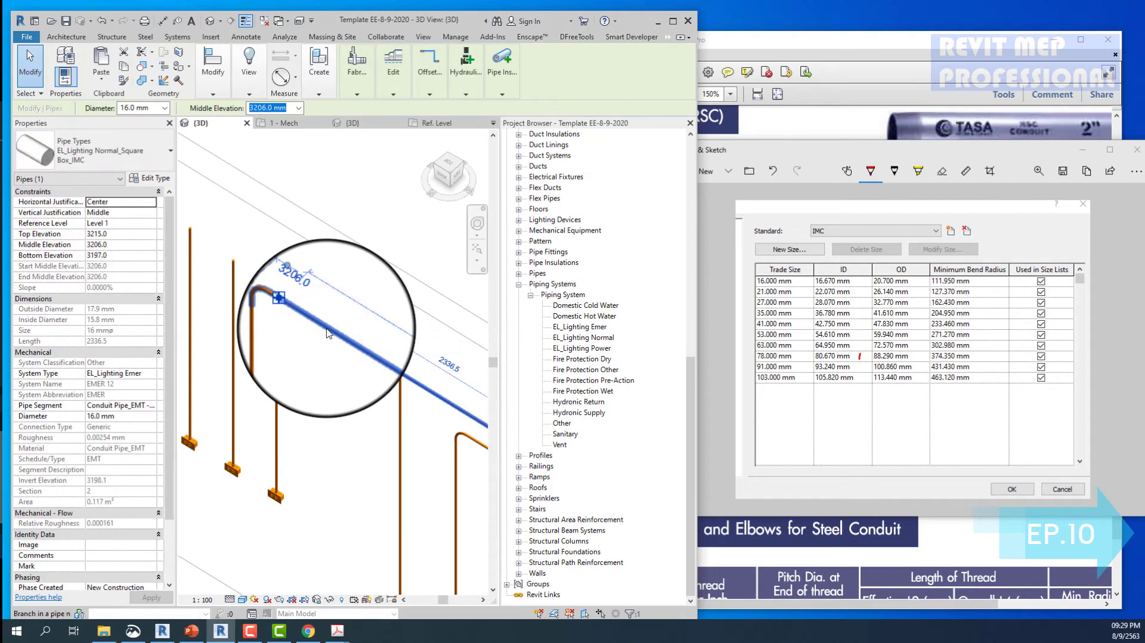
key("Tab")
left_click(327, 333)
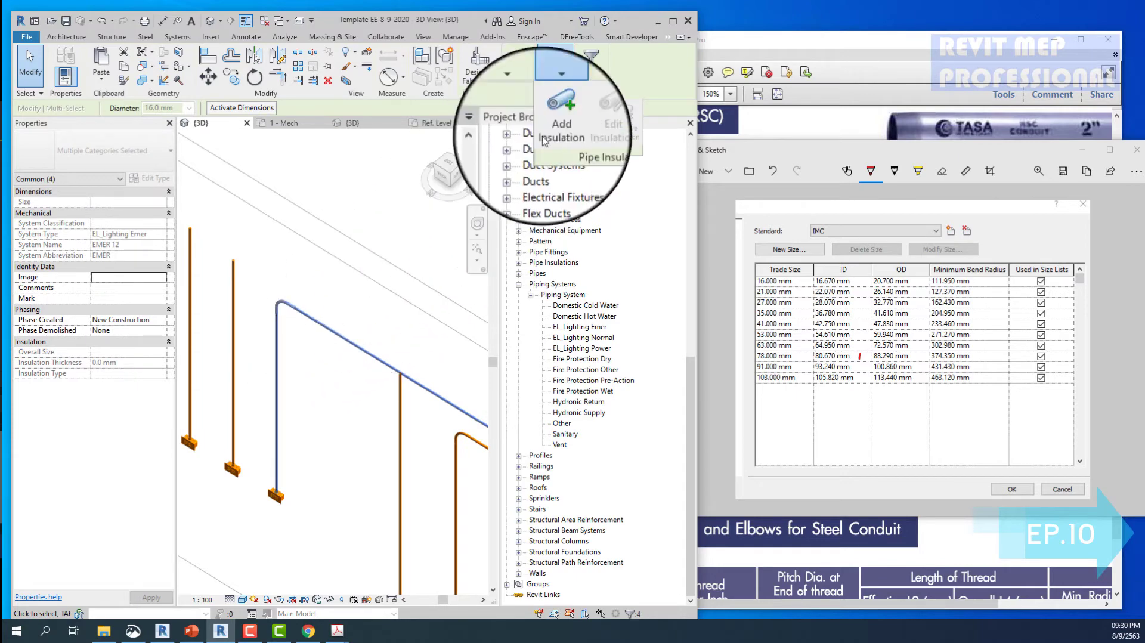
left_click(673, 24)
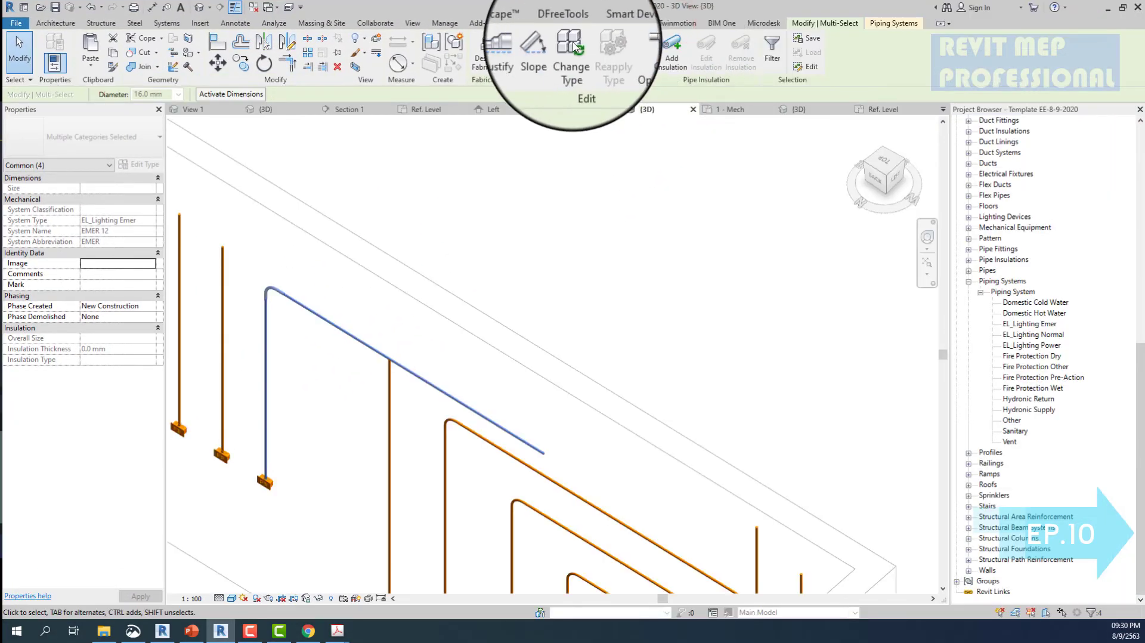
left_click(574, 42)
left_click(124, 139)
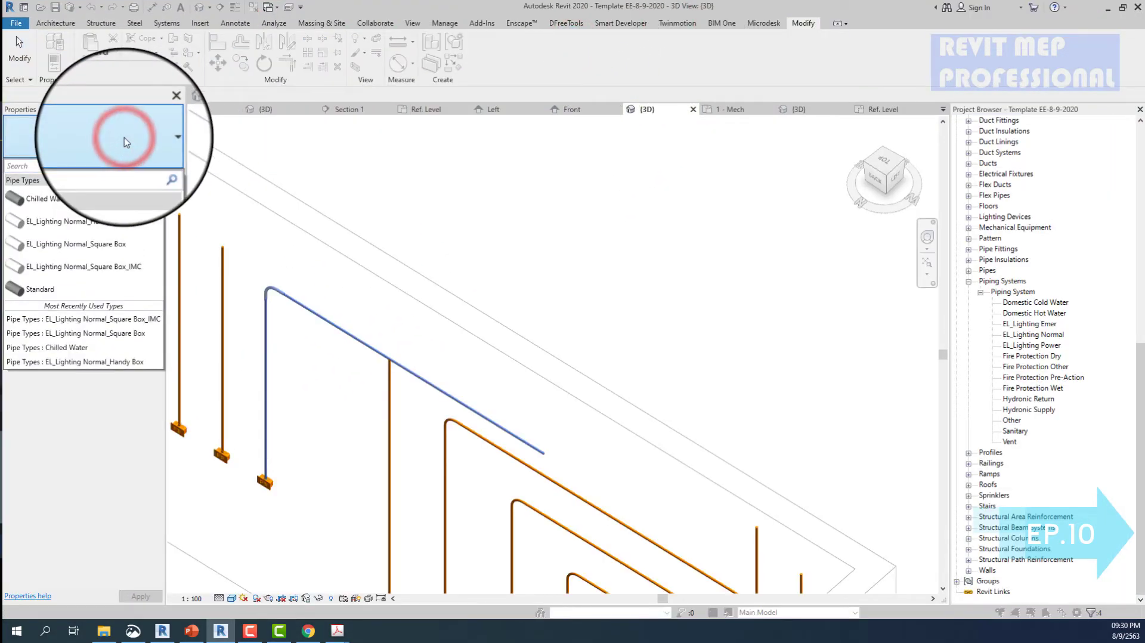
left_click(95, 267)
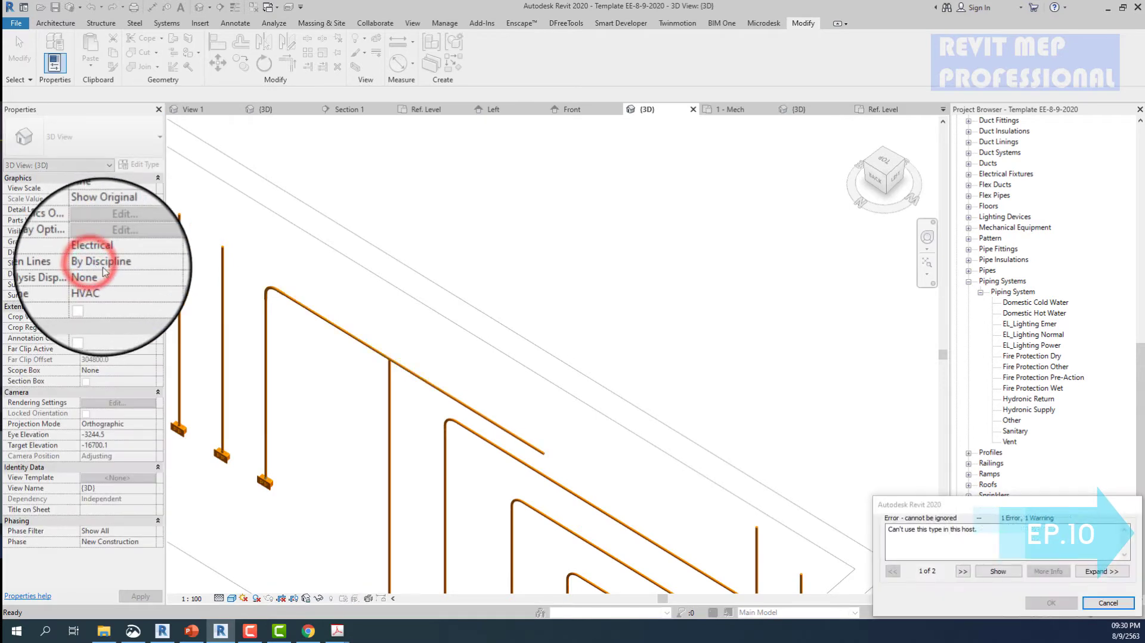
left_click(1107, 599)
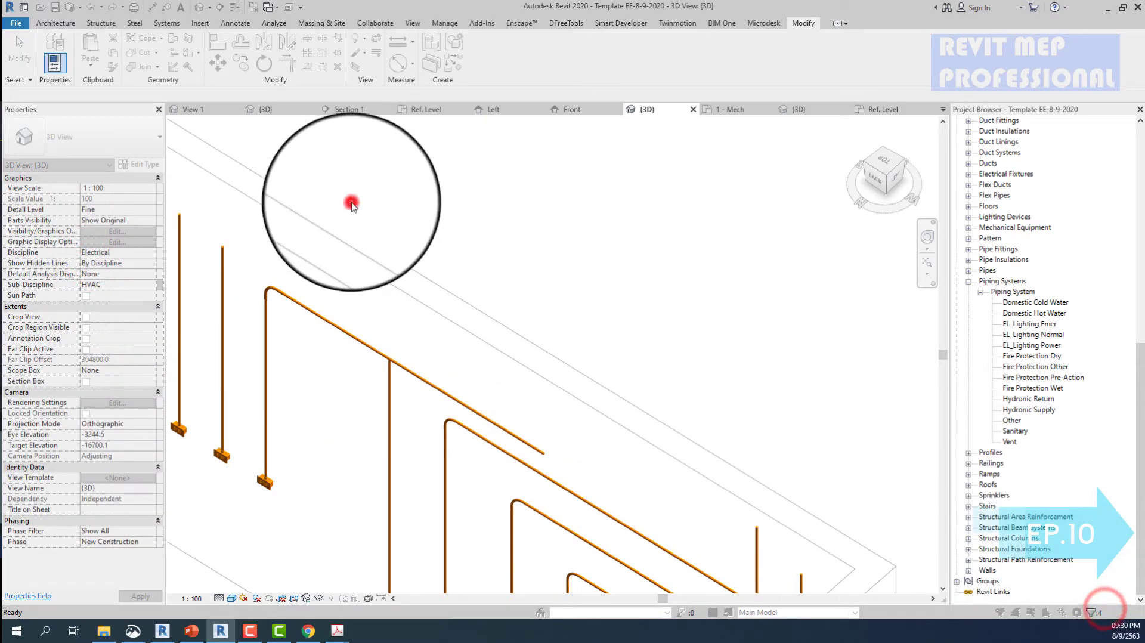
scroll(365, 288, "up", 3)
scroll(368, 304, "up", 3)
left_click(369, 315)
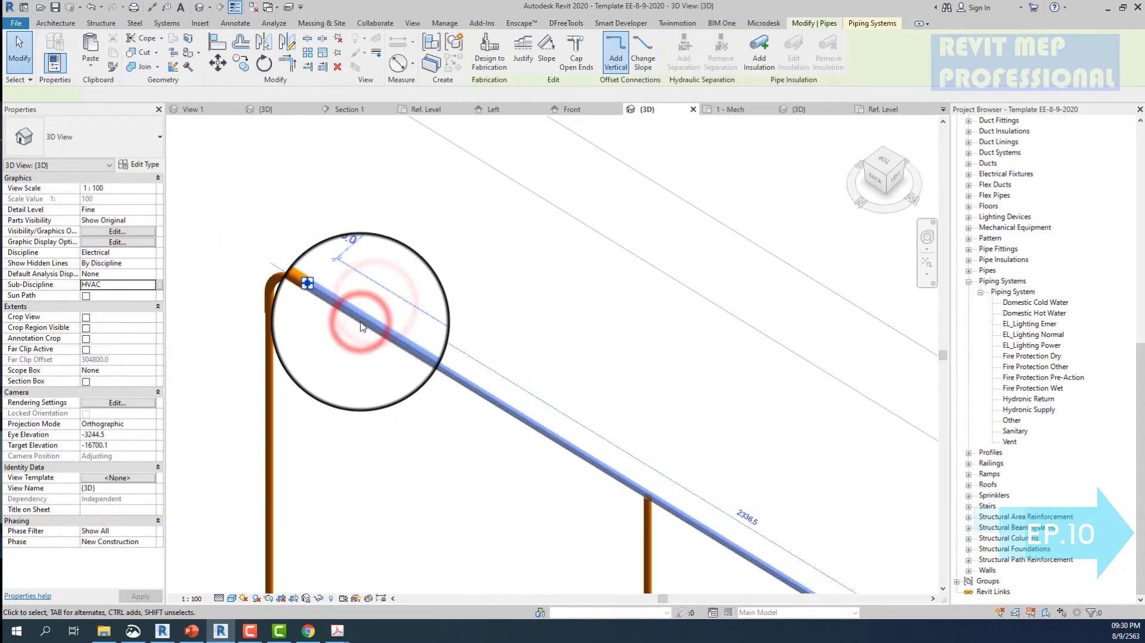
- Extend the run from the existing pipe end with several IMC pipe segments joined by elbows
scroll(368, 313, "down", 5)
left_click(370, 249)
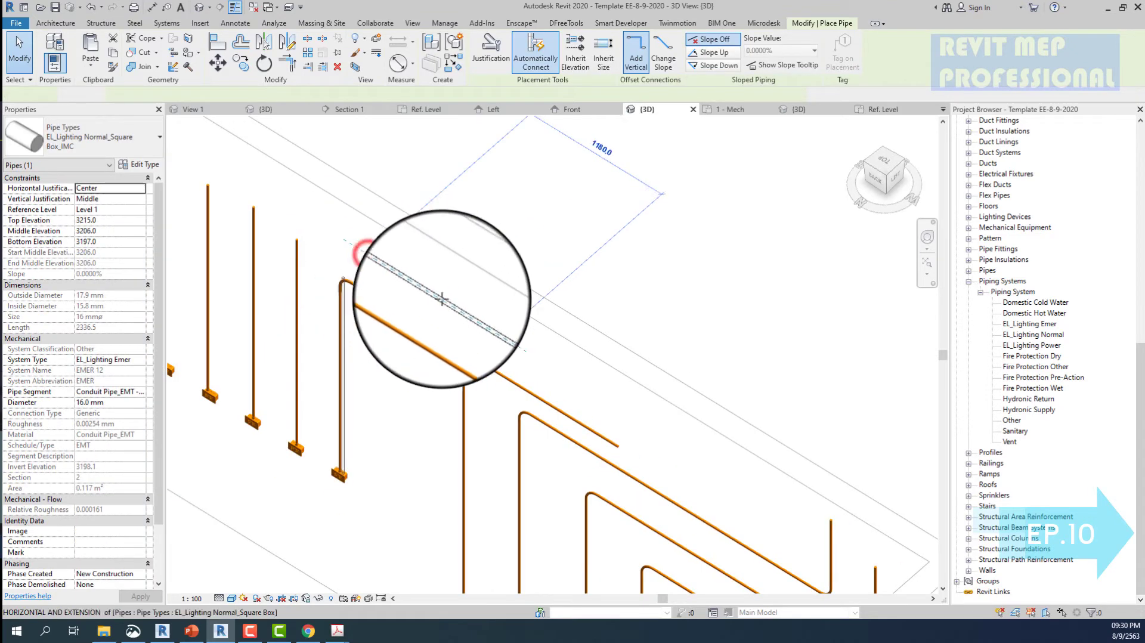
left_click(535, 351)
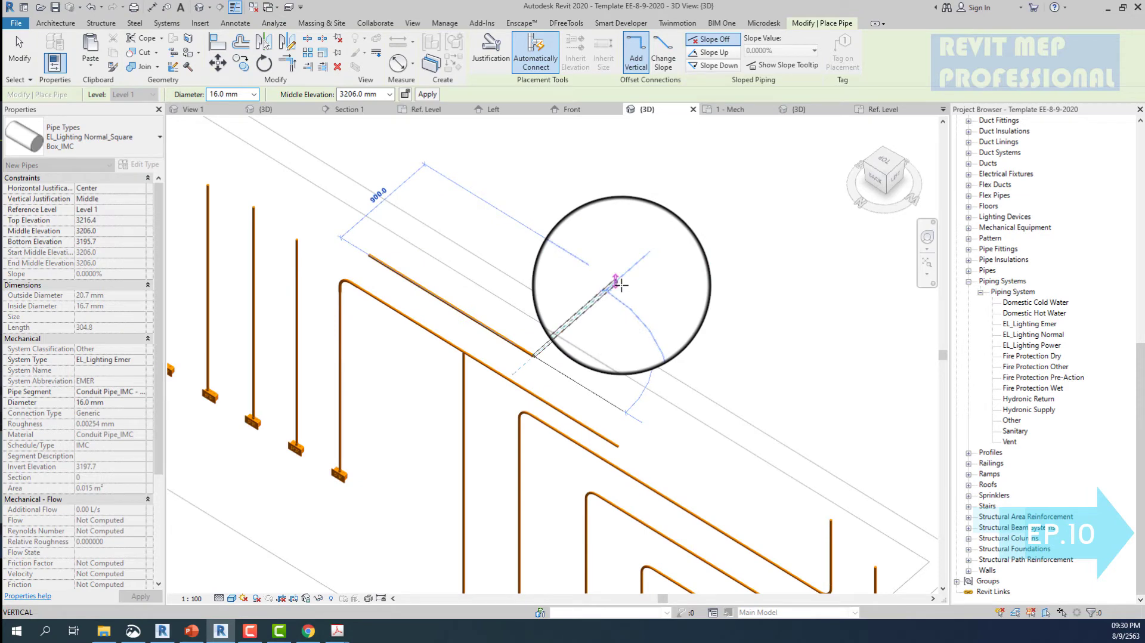
left_click(621, 285)
scroll(614, 276, "up", 4)
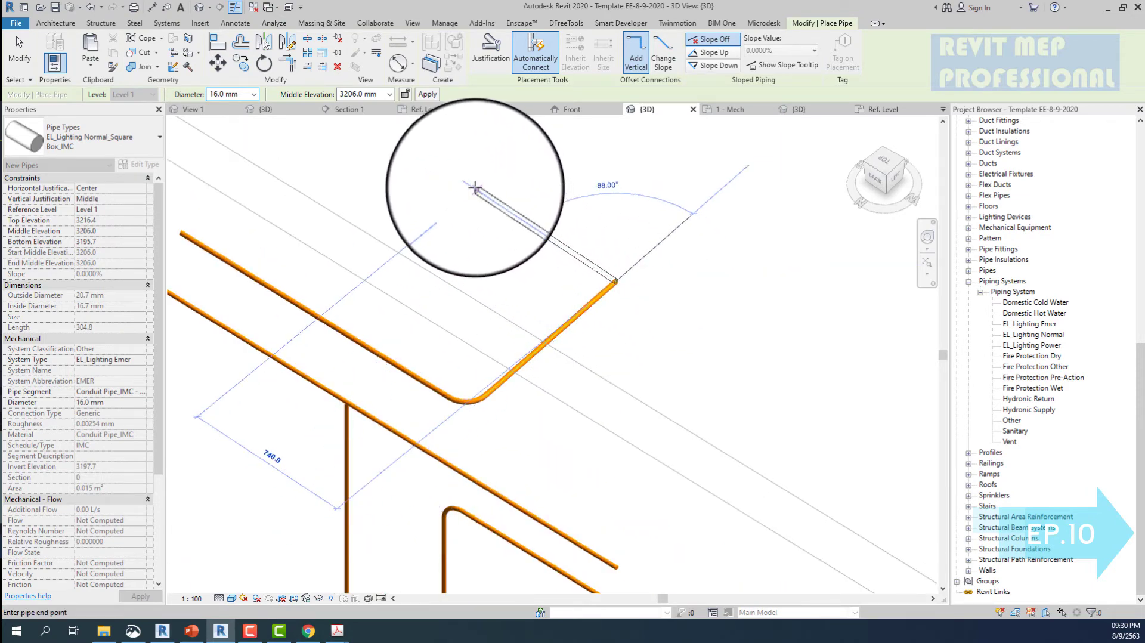
left_click(475, 188)
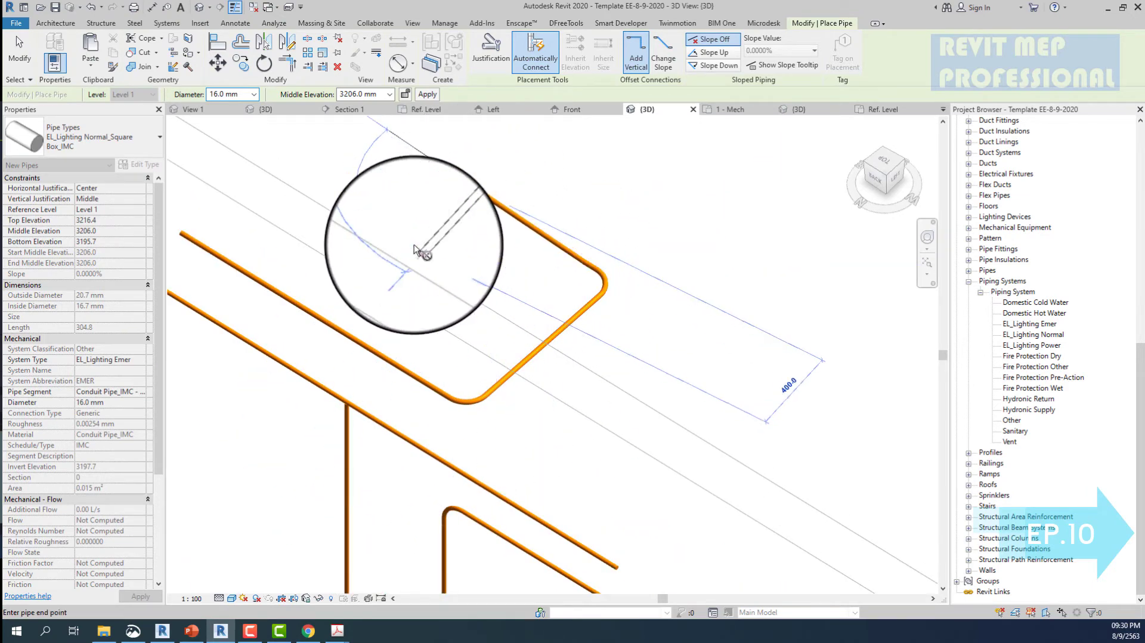
left_click(415, 247)
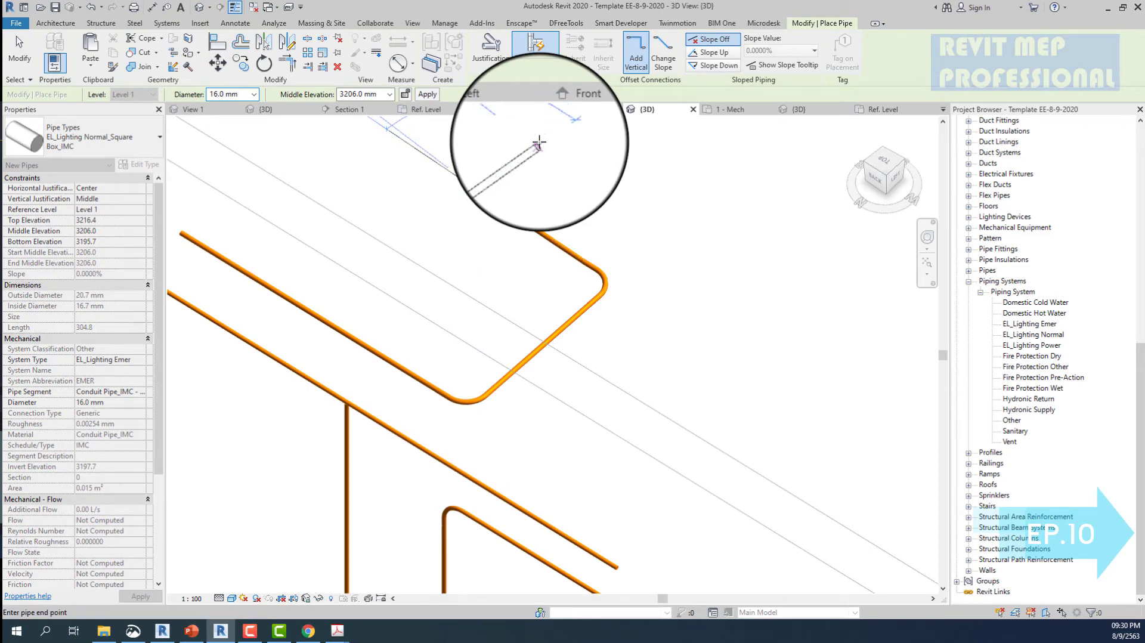
left_click(539, 140)
scroll(539, 141, "down", 3)
scroll(503, 206, "up", 3)
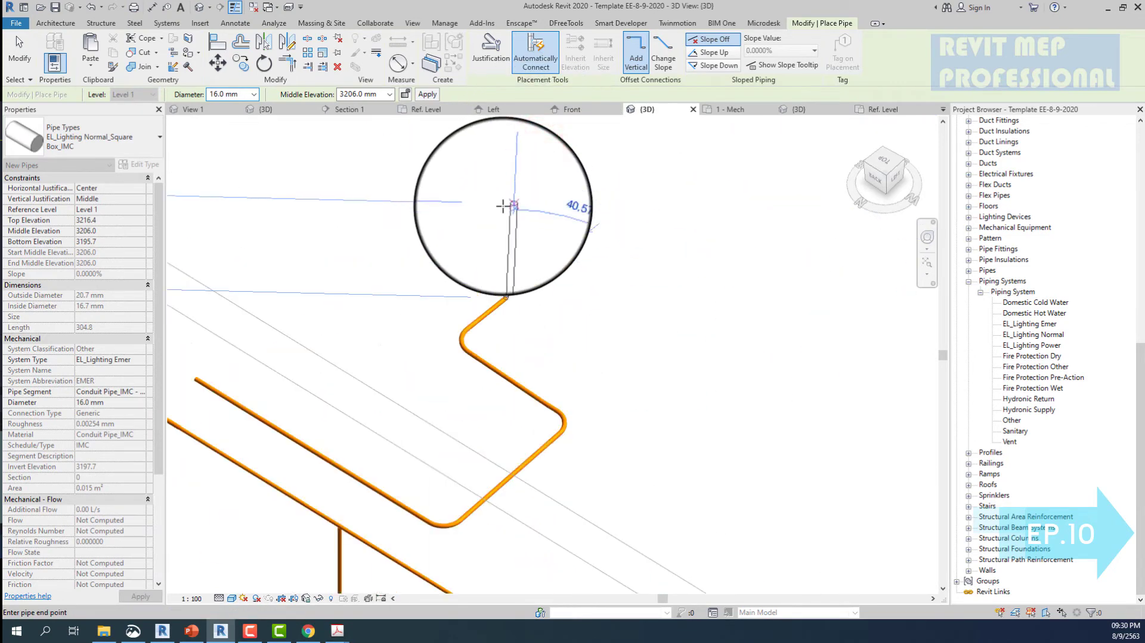
left_click(503, 205)
scroll(501, 204, "up", 2)
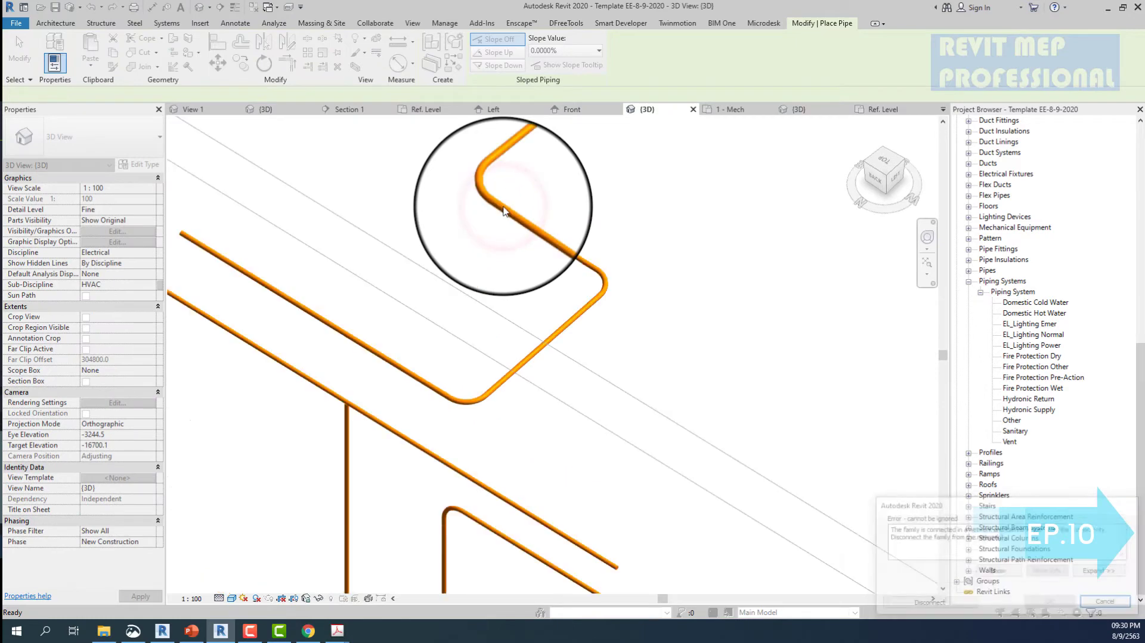
key("Escape")
key("Escape")
- Continue from the short pipe's open end with one more IMC segment to the snap point
scroll(533, 225, "up", 2)
left_click(530, 224)
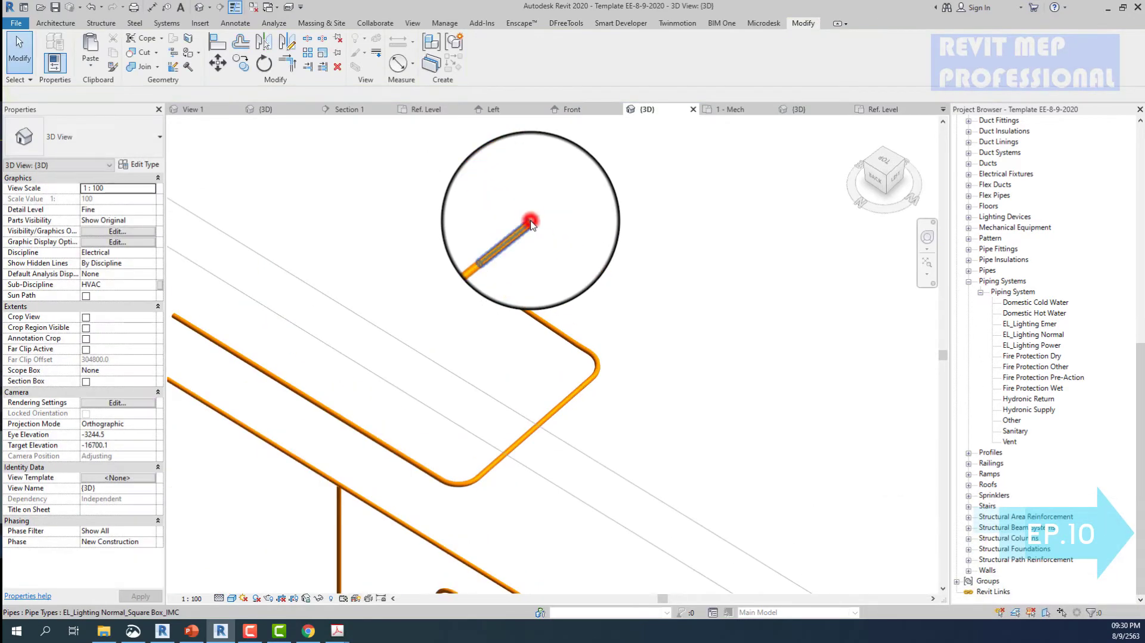
key("p")
key("i")
left_click(529, 225)
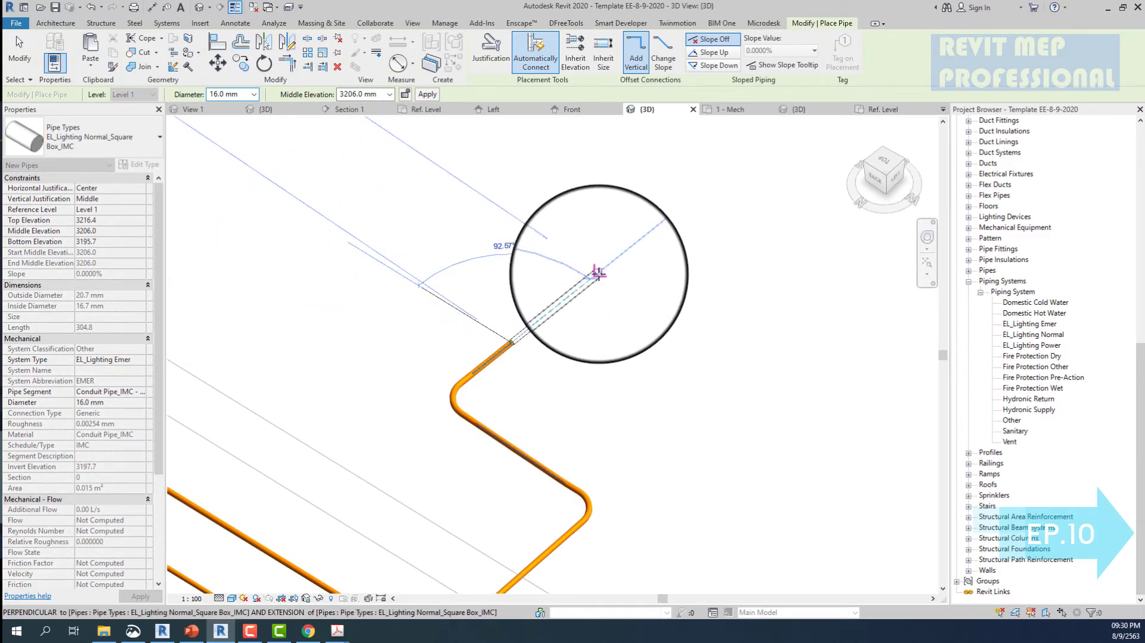
left_click(598, 273)
key("Escape")
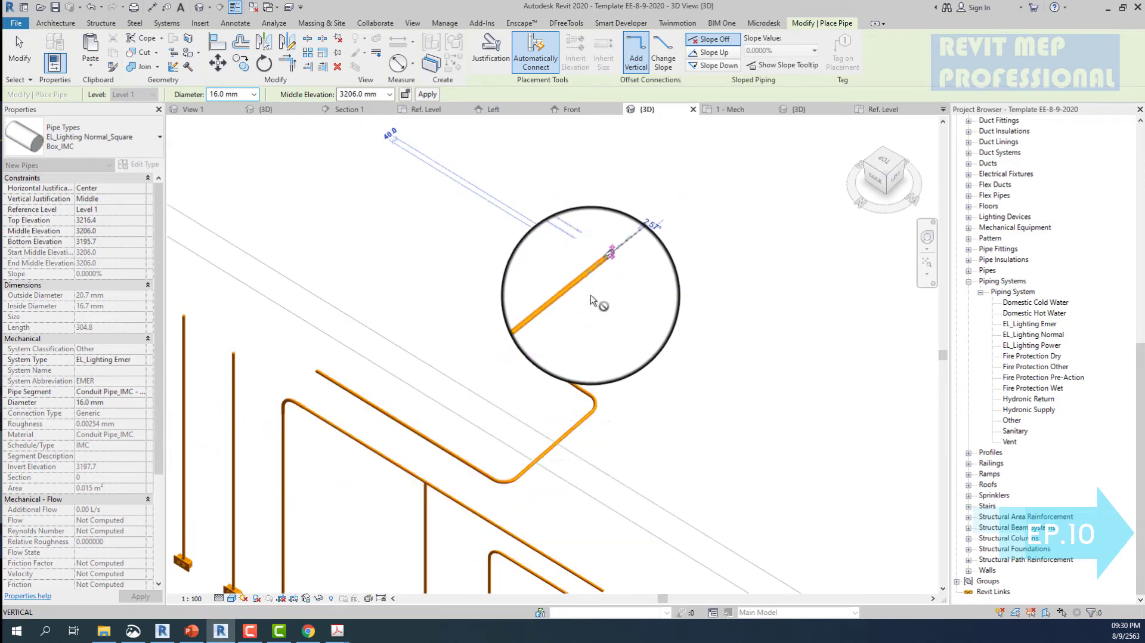
key("Escape")
- Select the new pipe segments to check the open end, cancelling the extra pipe
left_click(557, 478)
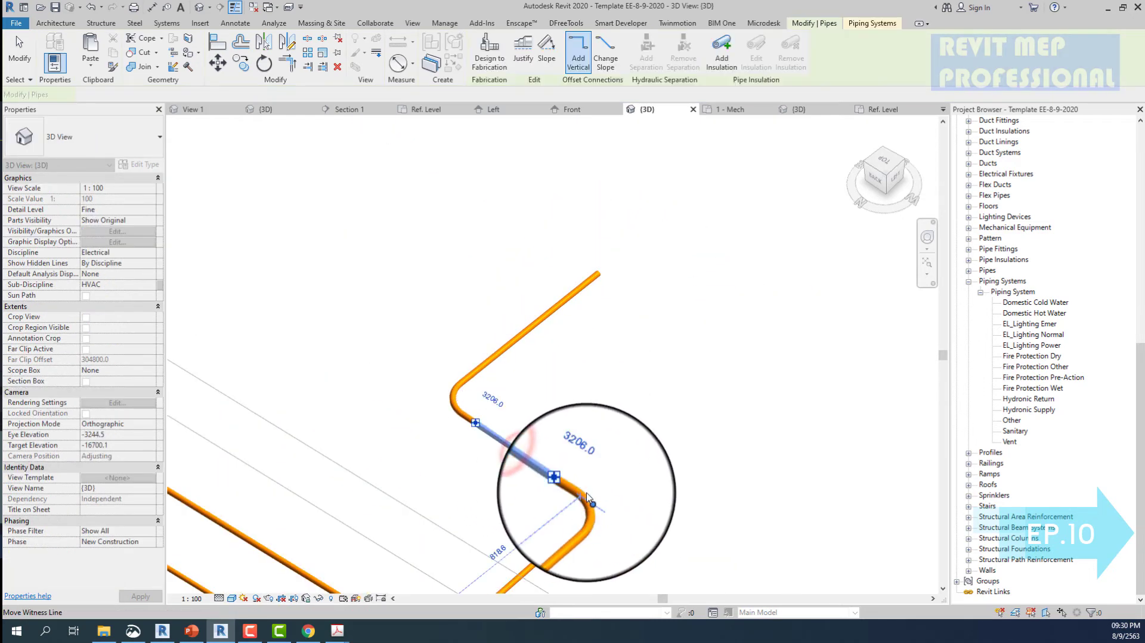
left_click_drag(633, 297, 446, 412)
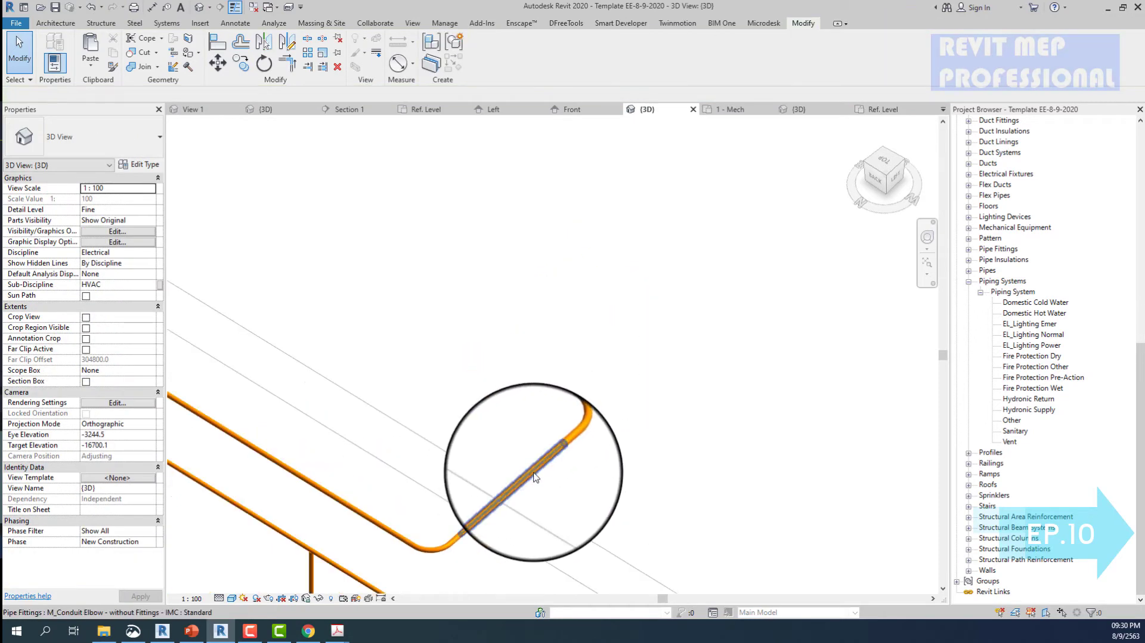
left_click(536, 465)
left_click(548, 408)
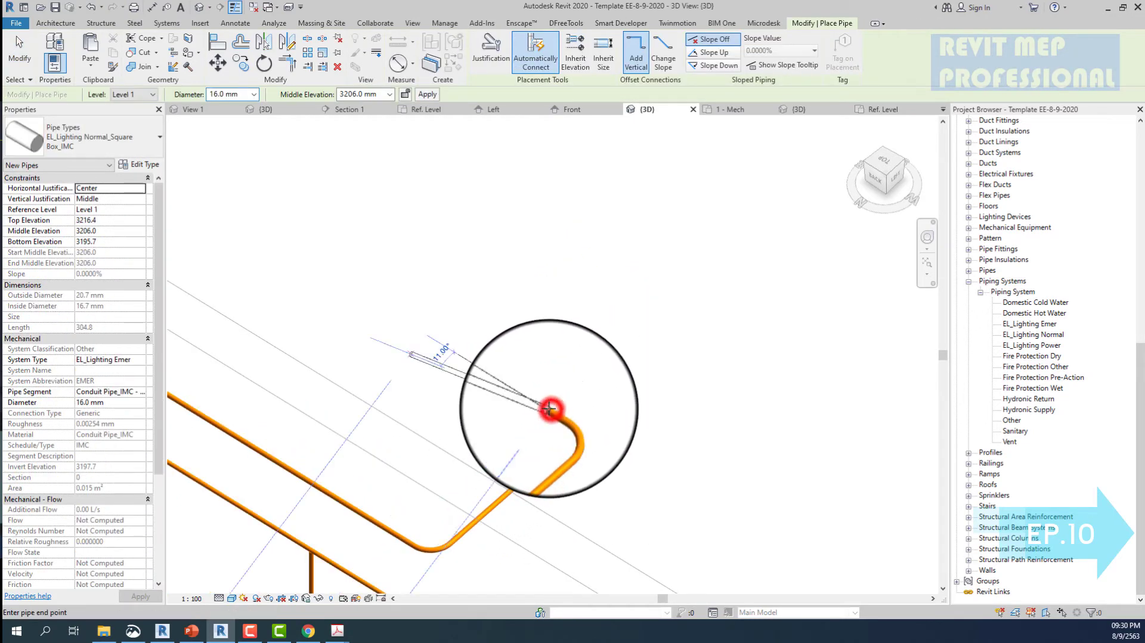
key("Escape")
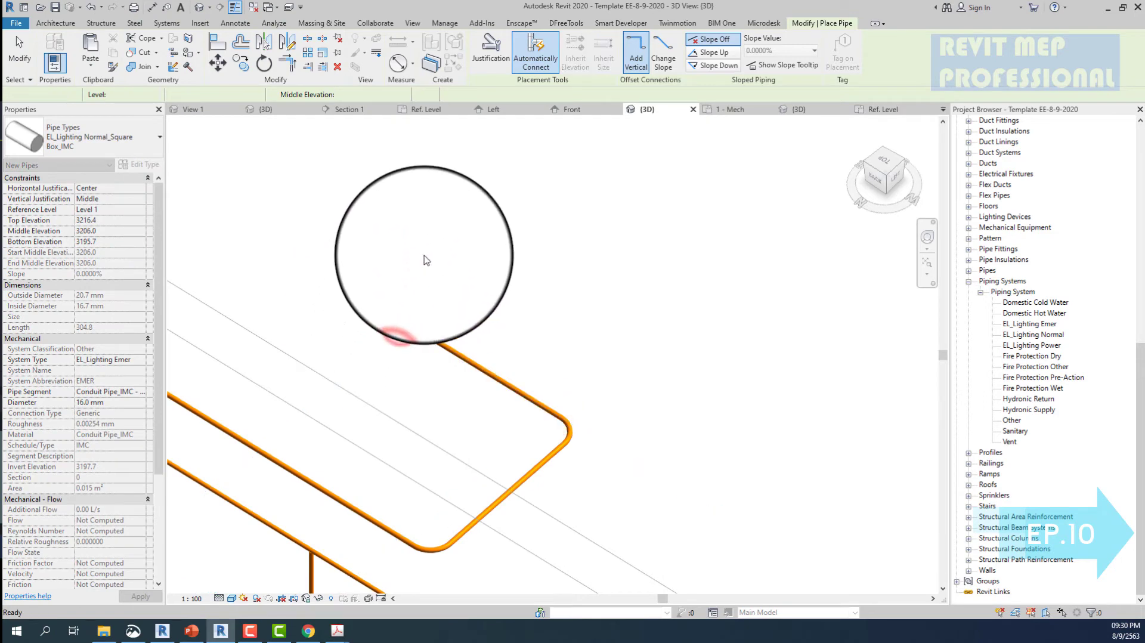
key("Escape")
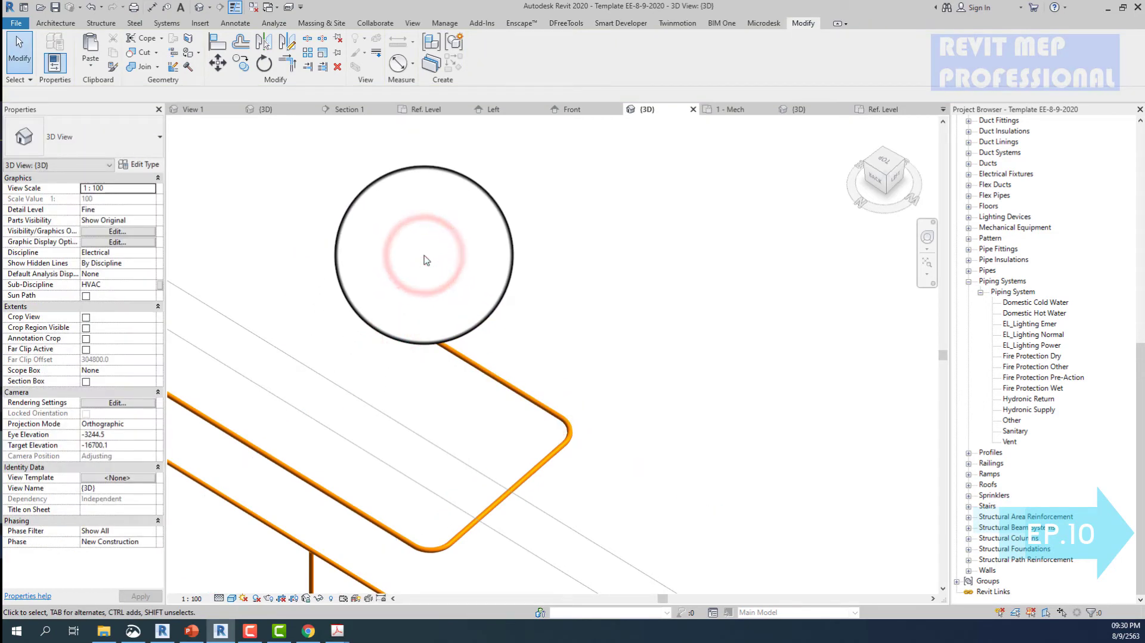
- Create a new project from the Electrical-Default_Metric template
left_click(17, 25)
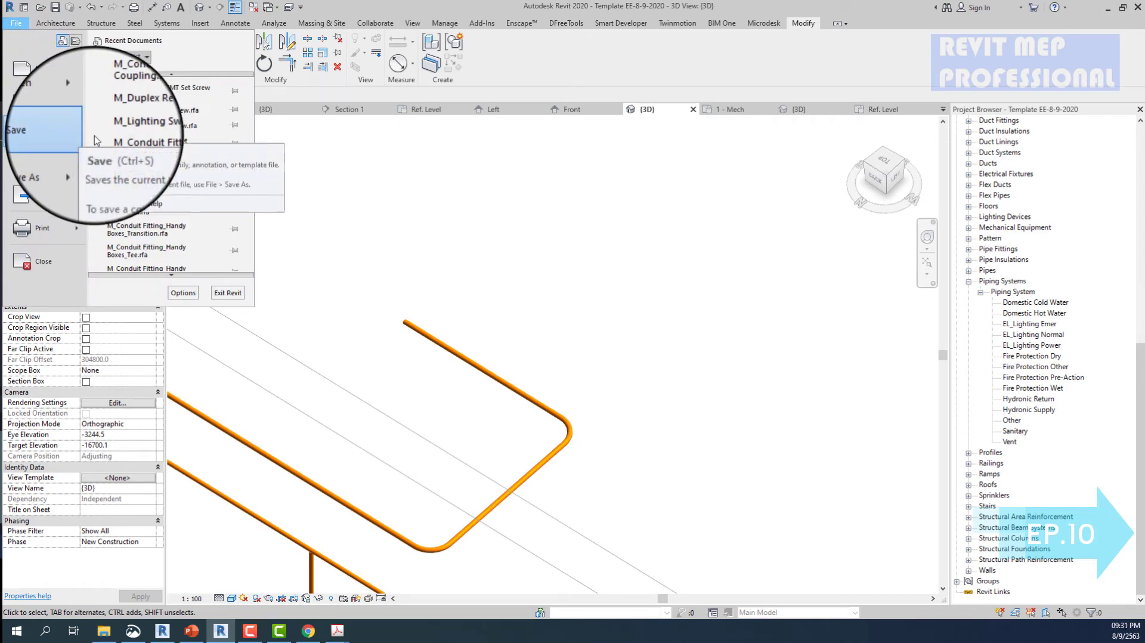
left_click(80, 77)
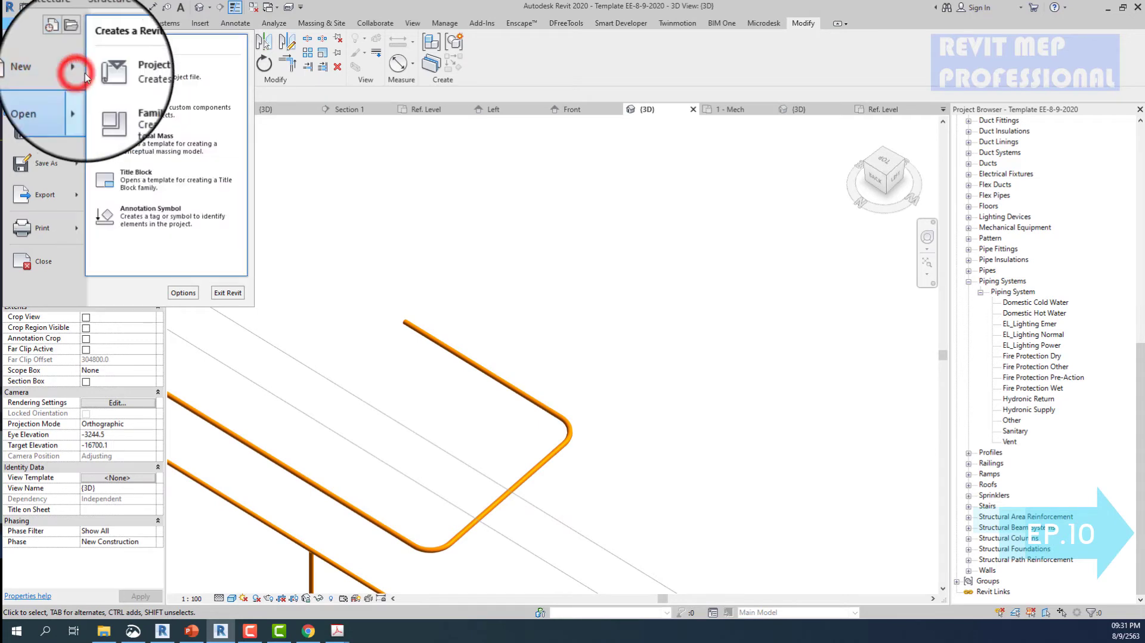
left_click(160, 74)
left_click(537, 290)
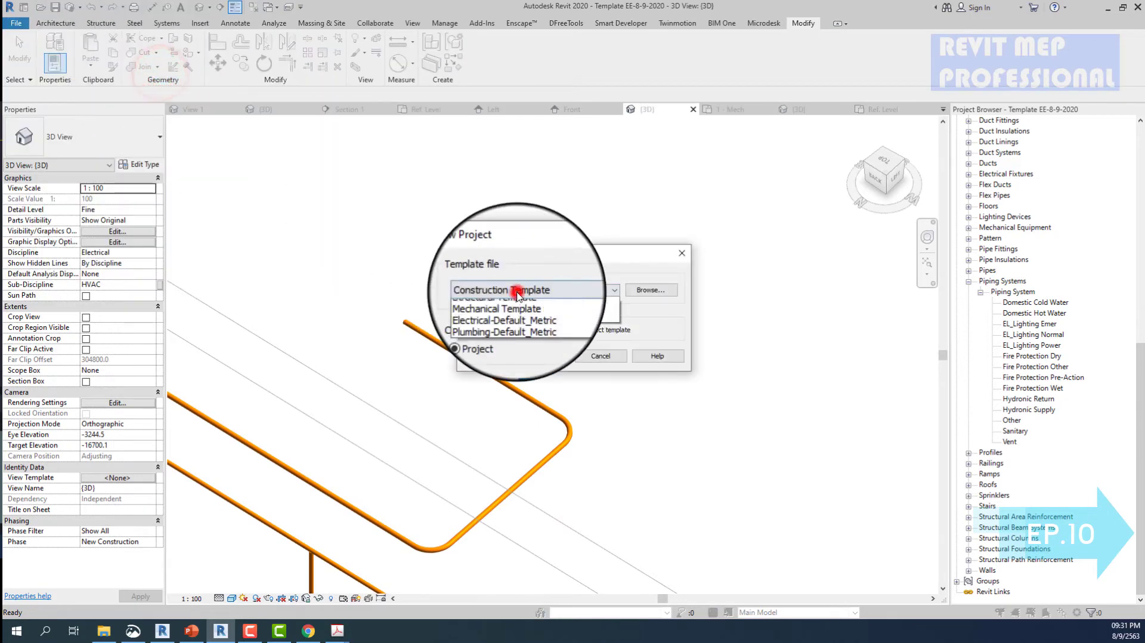
left_click(524, 334)
left_click(544, 358)
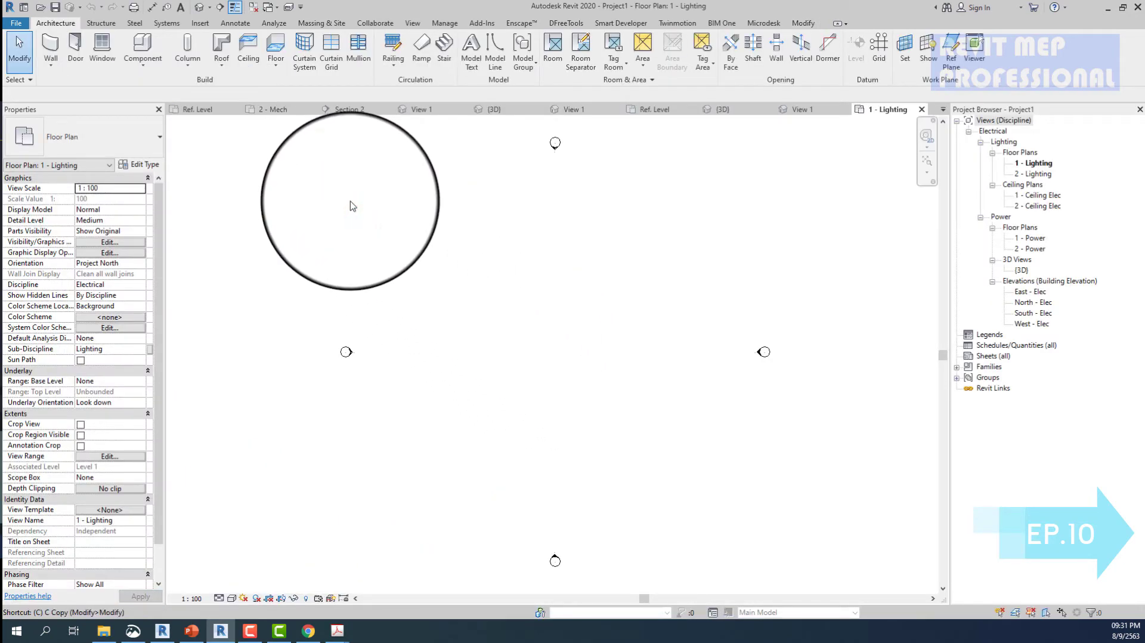
- Draw a short vertical conduit using the EMT with fittings conduit type
key("n")
left_click(102, 141)
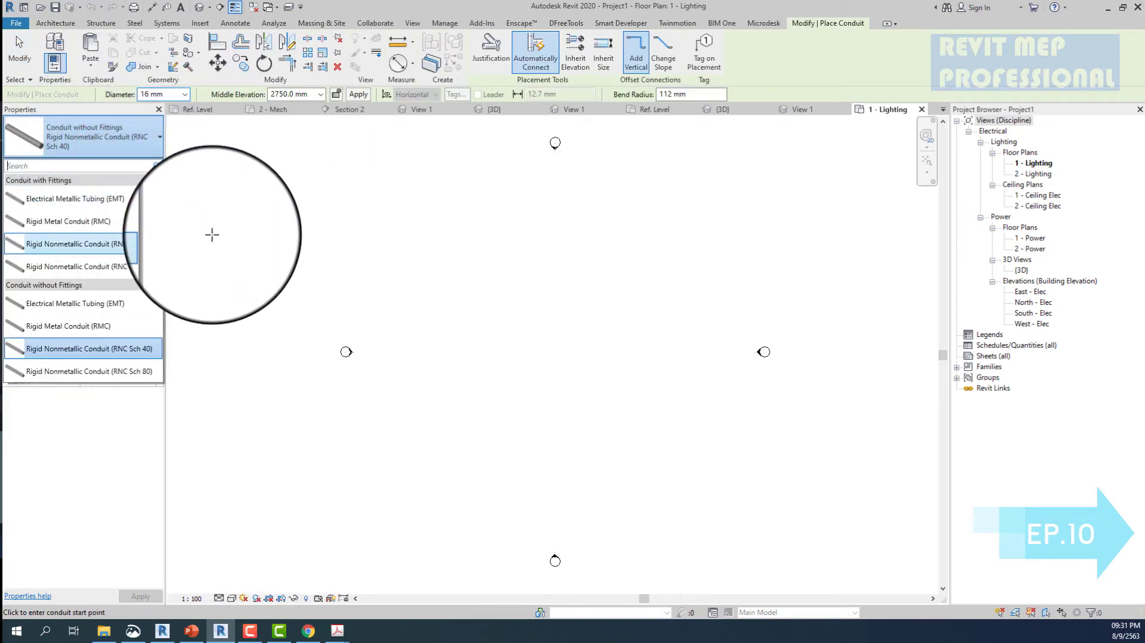
left_click(115, 198)
left_click(528, 395)
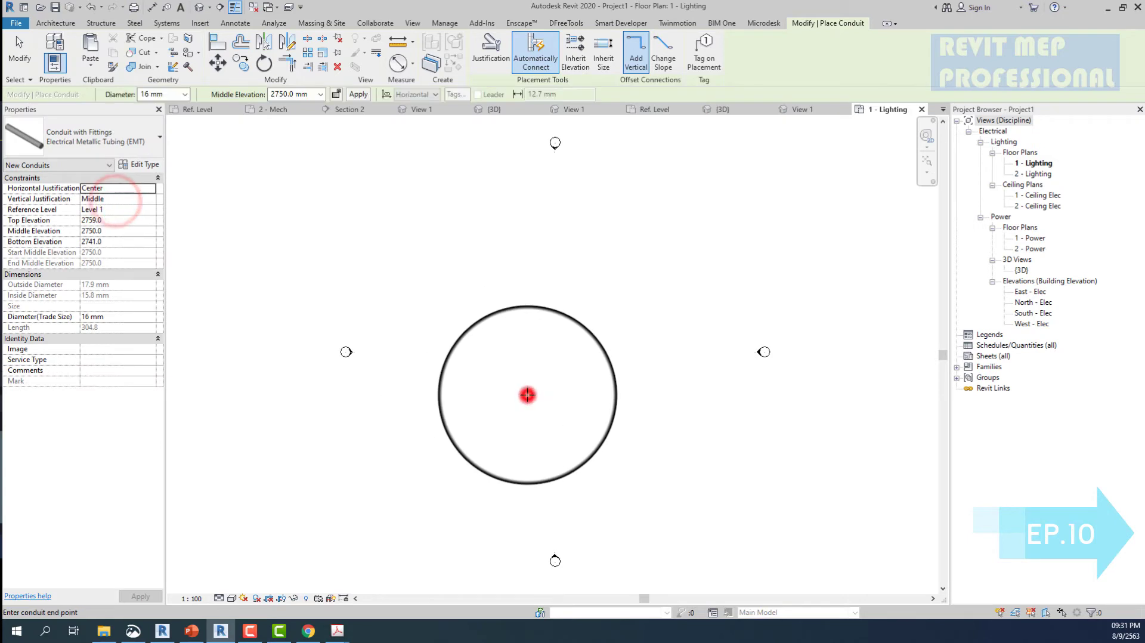
left_click(527, 302)
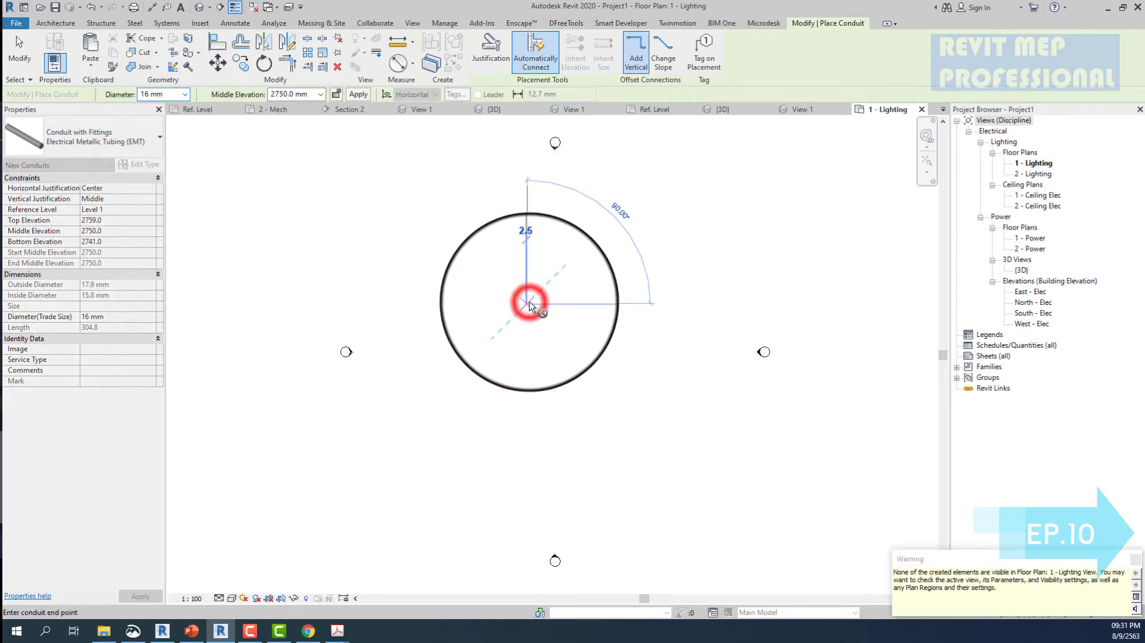
key("Escape")
key("Escape")
- Make Conduit Fittings visible in the plan's visibility settings
key("v")
key("v")
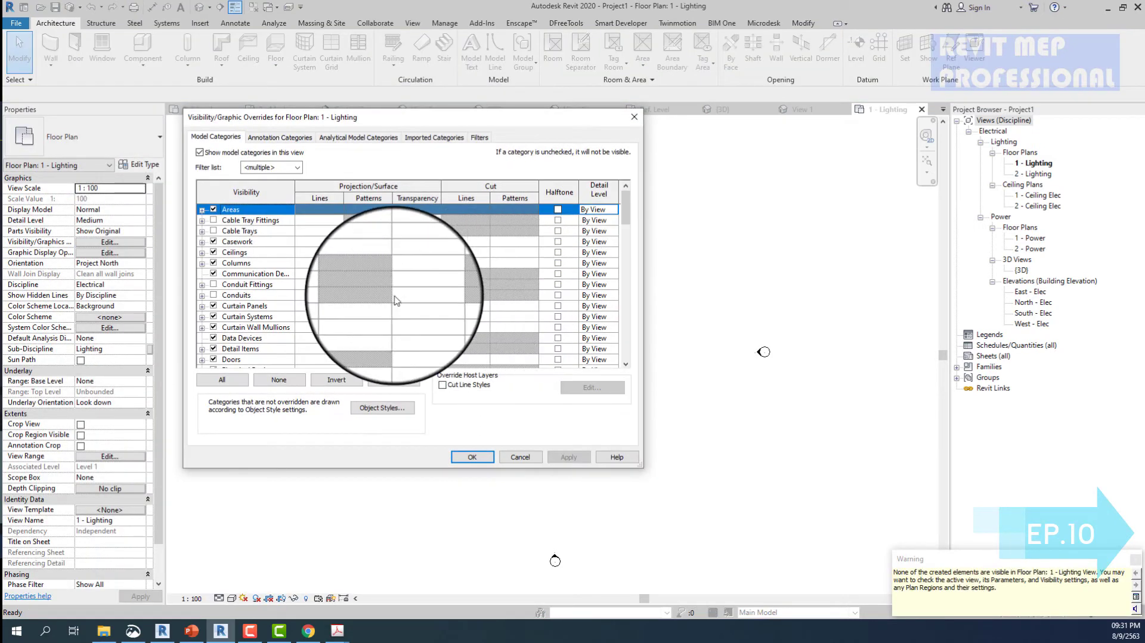
left_click(213, 287)
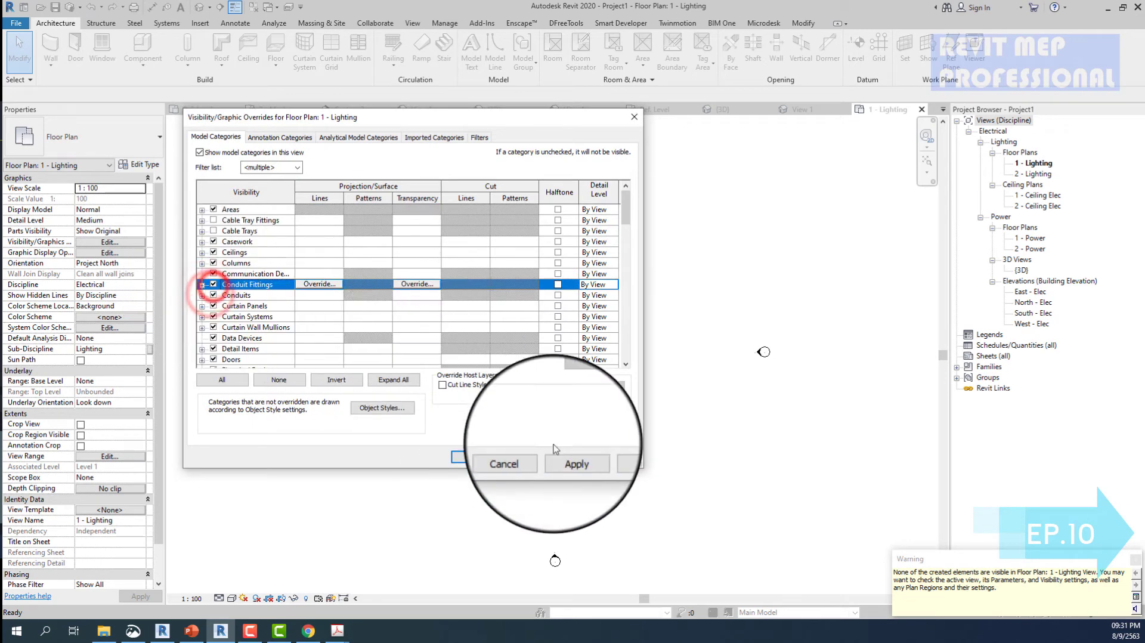
left_click(487, 458)
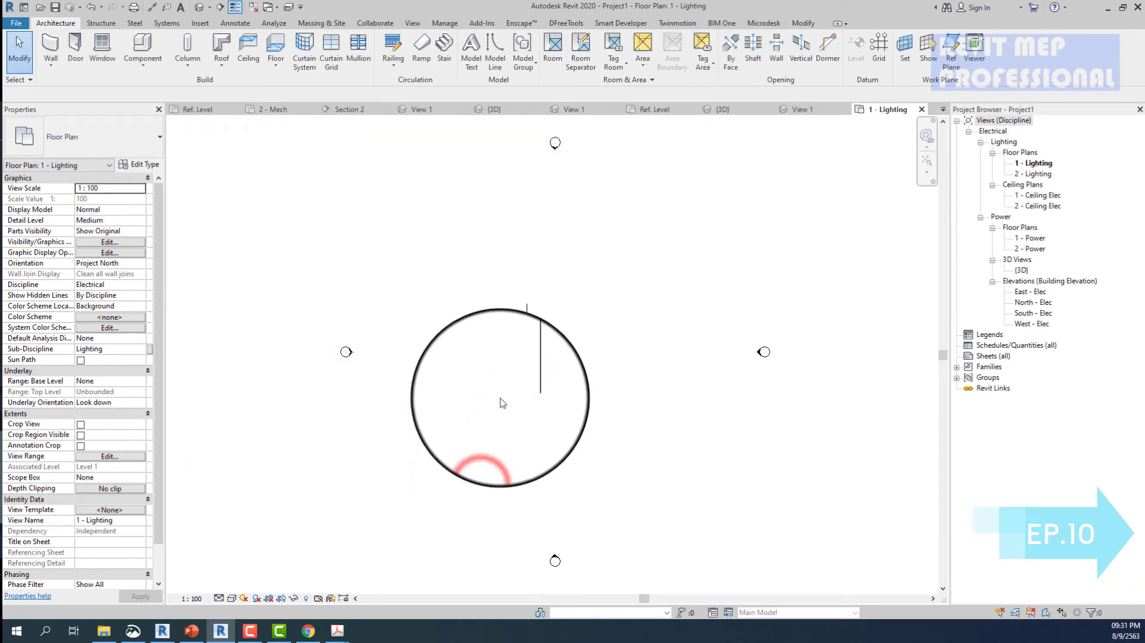
- Continue the conduit diagonally, then upward, and select the new elbow
left_click(523, 305)
key("c")
key("s")
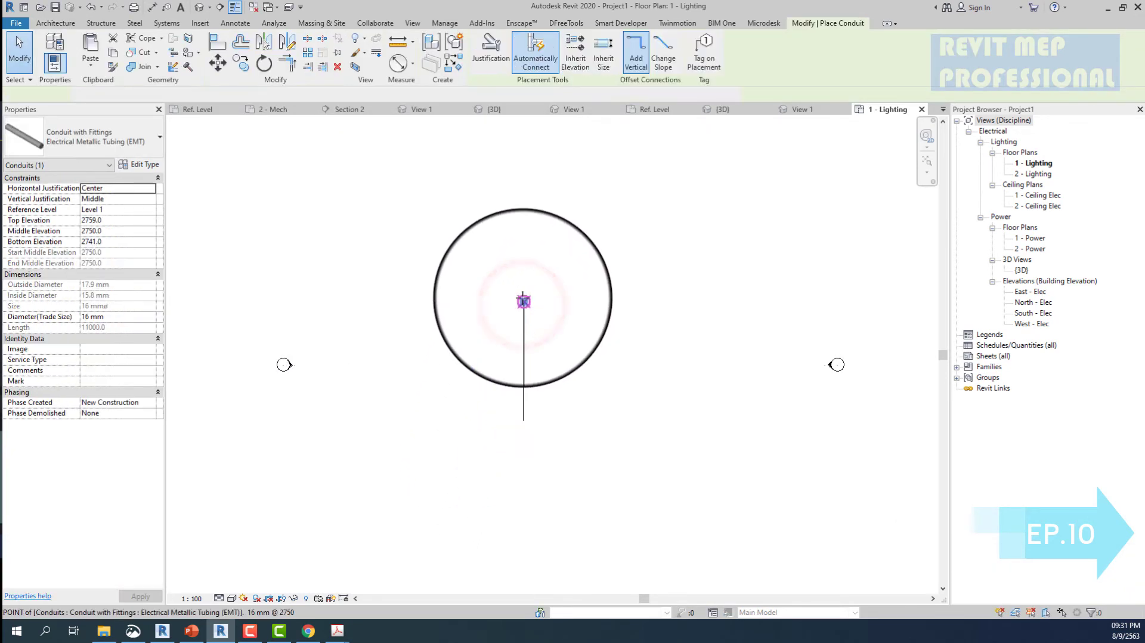
left_click(522, 301)
left_click(595, 233)
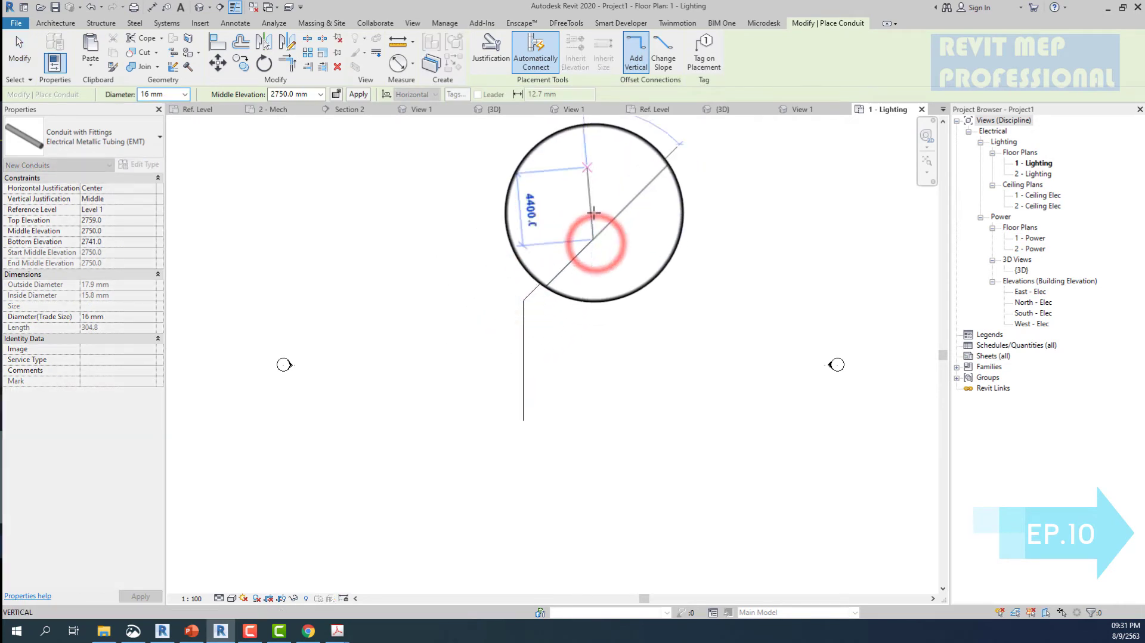
left_click(588, 142)
key("Escape")
key("Escape")
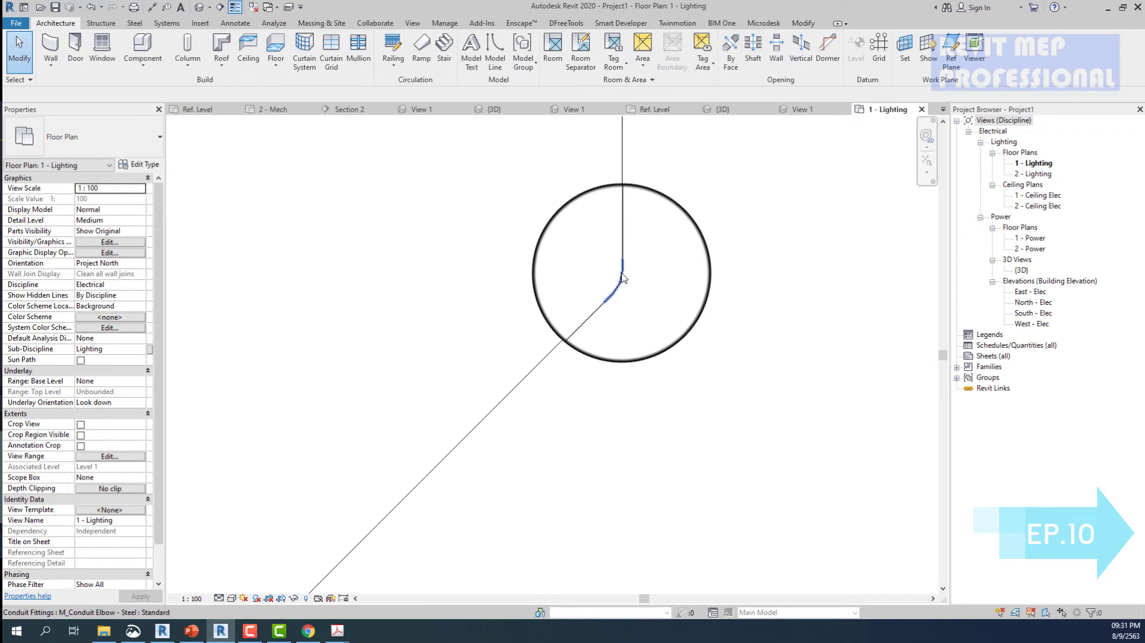
left_click(621, 275)
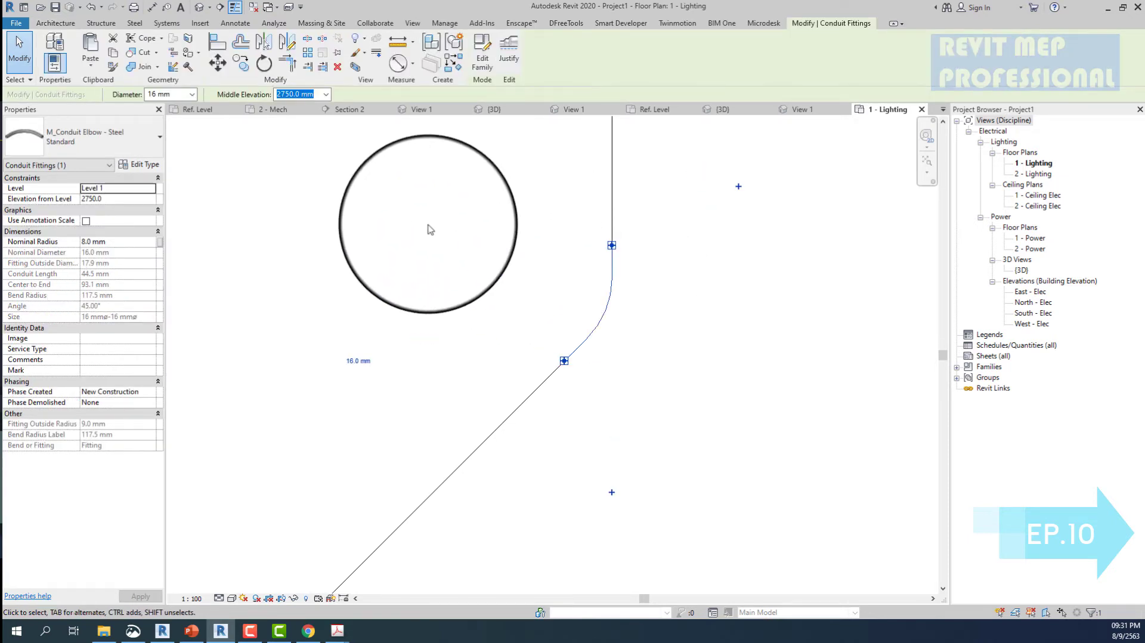
- Change the elbow to the M_Conduit Elbow - without Fittings - EMT Standard type
left_click(87, 137)
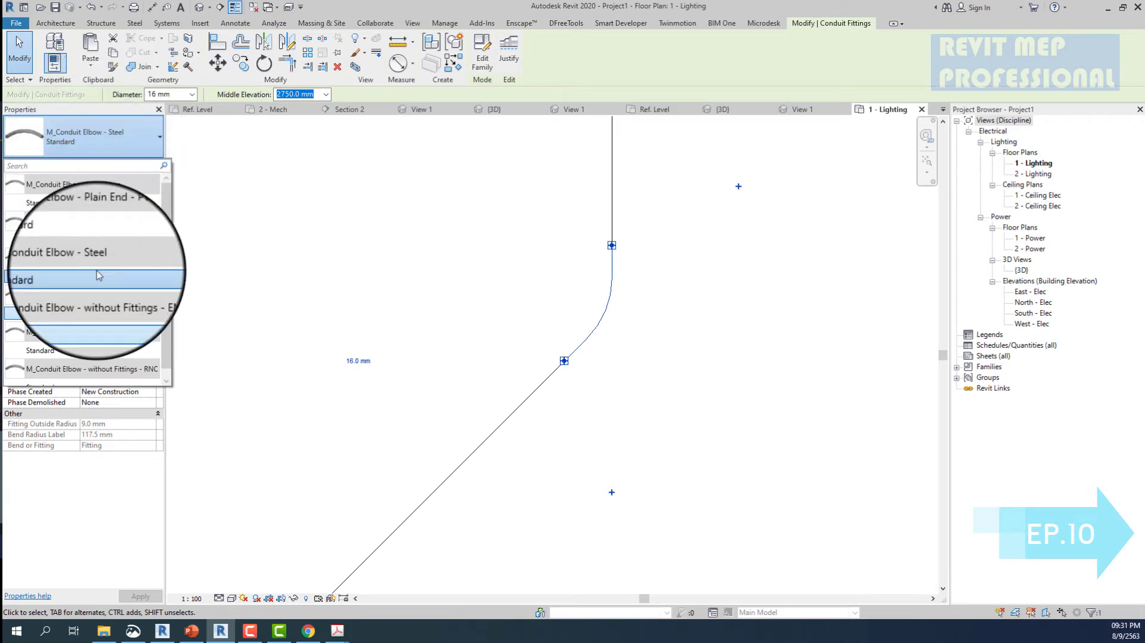
left_click(77, 292)
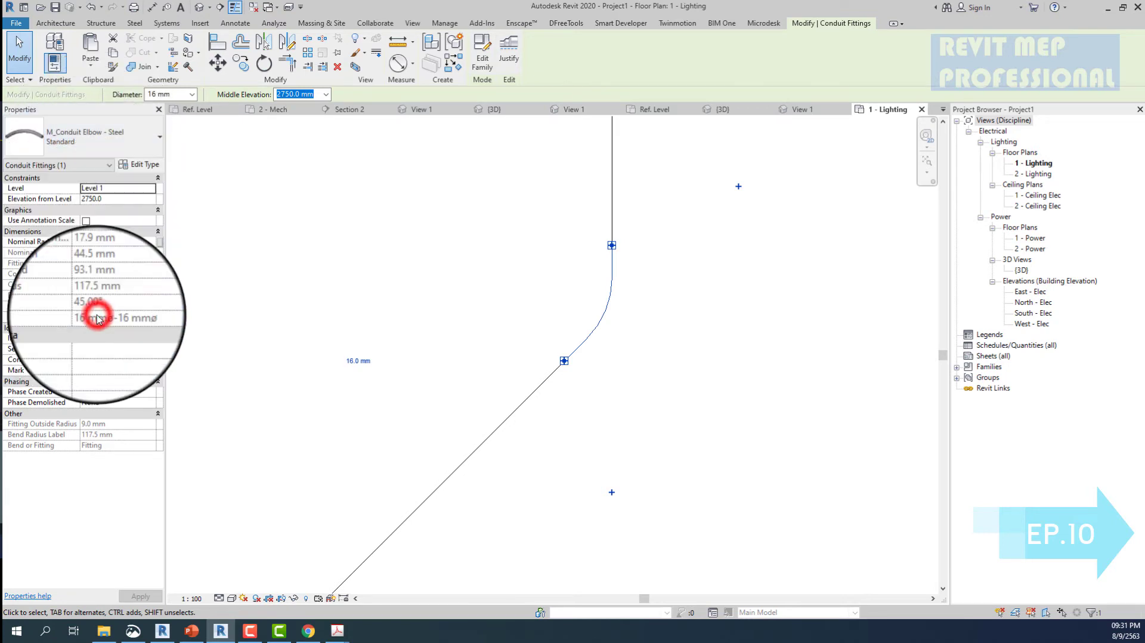
left_click(591, 350)
left_click(576, 325)
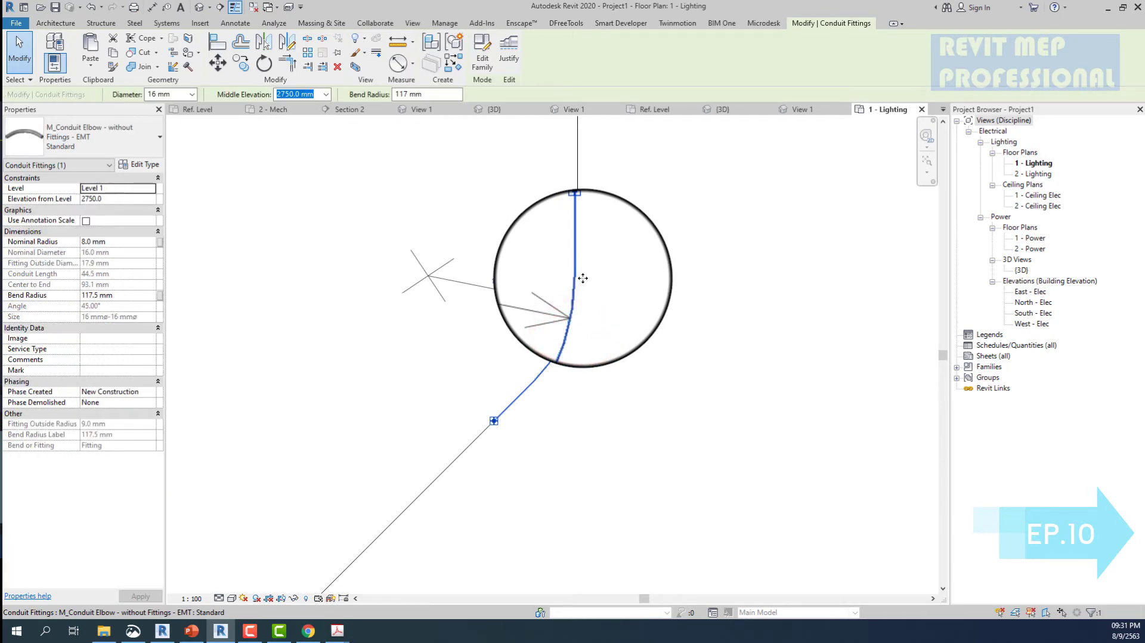
- Edit the elbow's family, orbit it, and bring up Family Category and Parameters
left_click(575, 242)
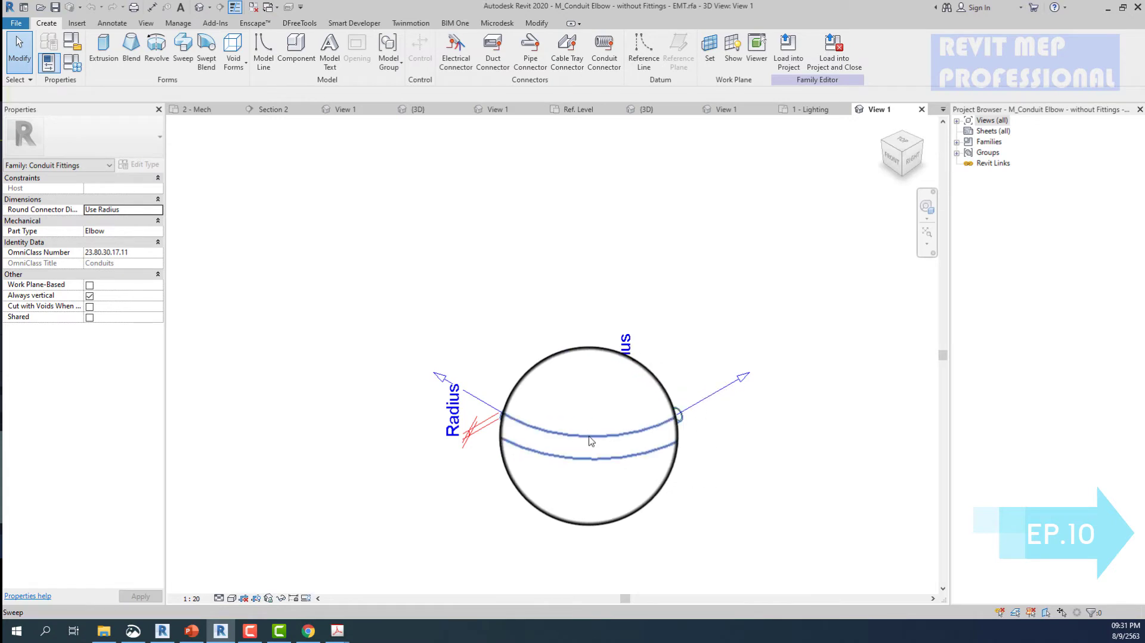
scroll(590, 440, "up", 2)
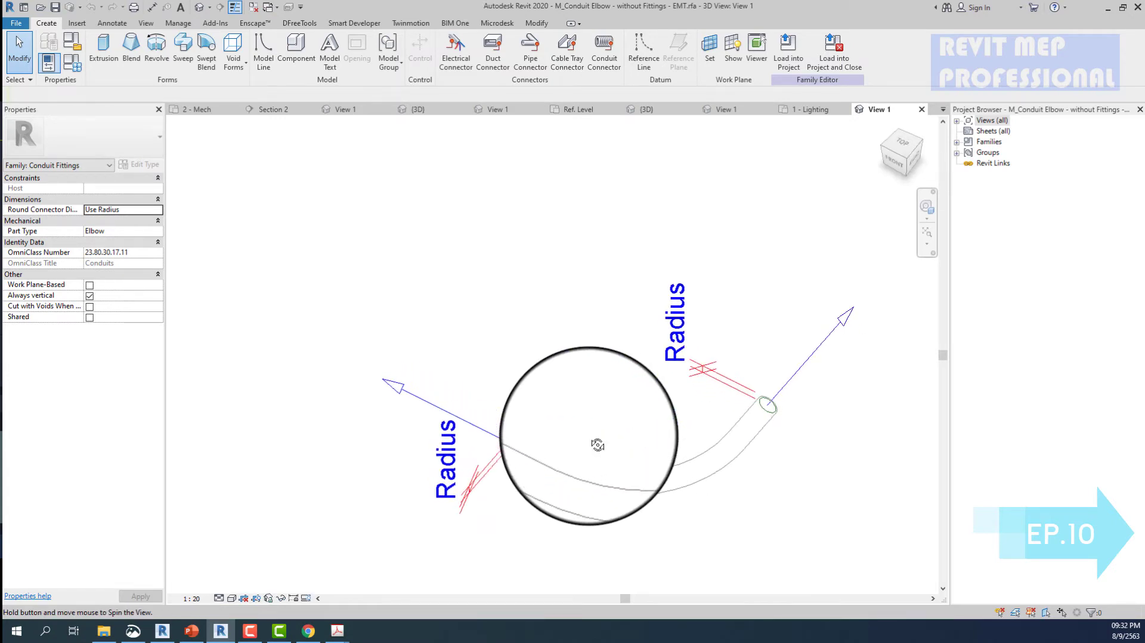
middle_click_drag(590, 442, 590, 441, "shift")
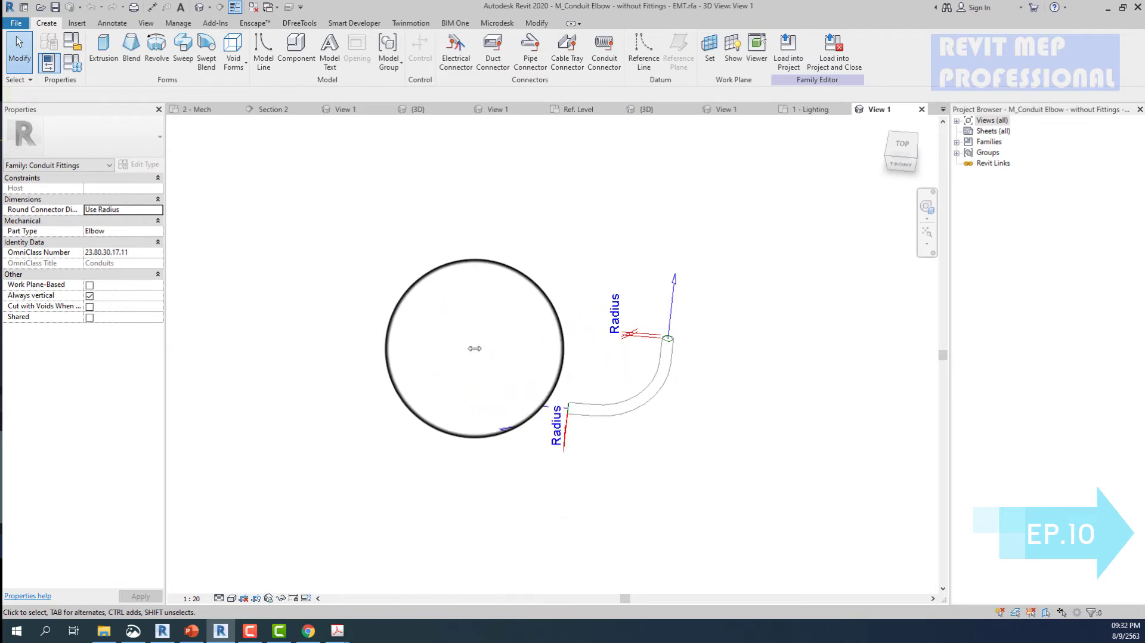
left_click(72, 41)
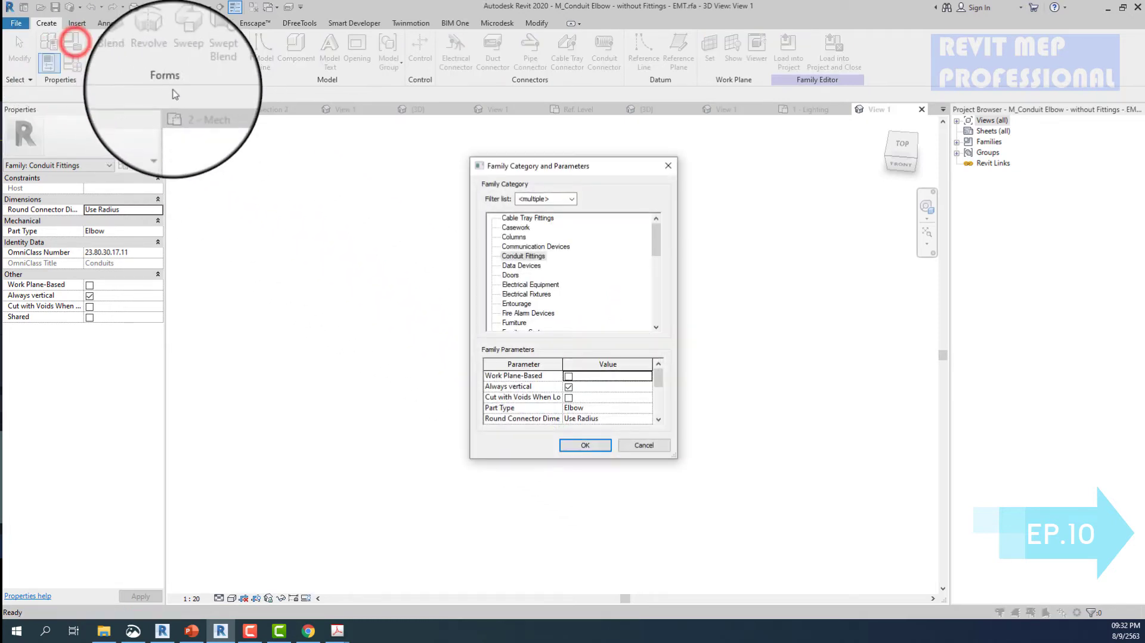
- Set the elbow family's category to Pipe Fittings
left_click(519, 256)
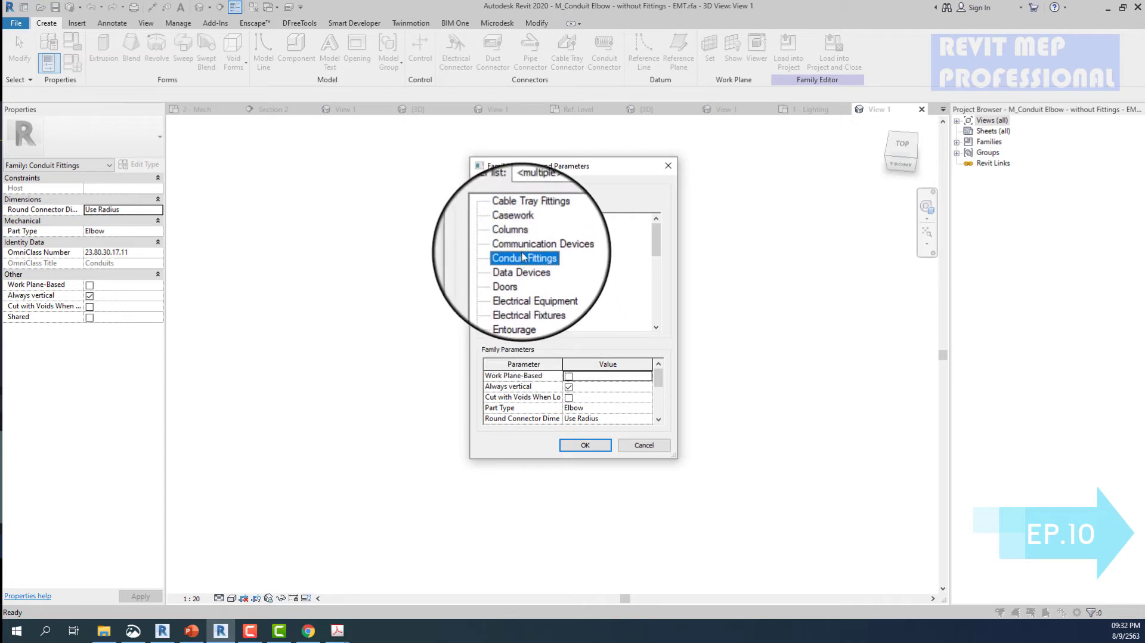
left_click(485, 245)
key("p")
left_click(518, 294)
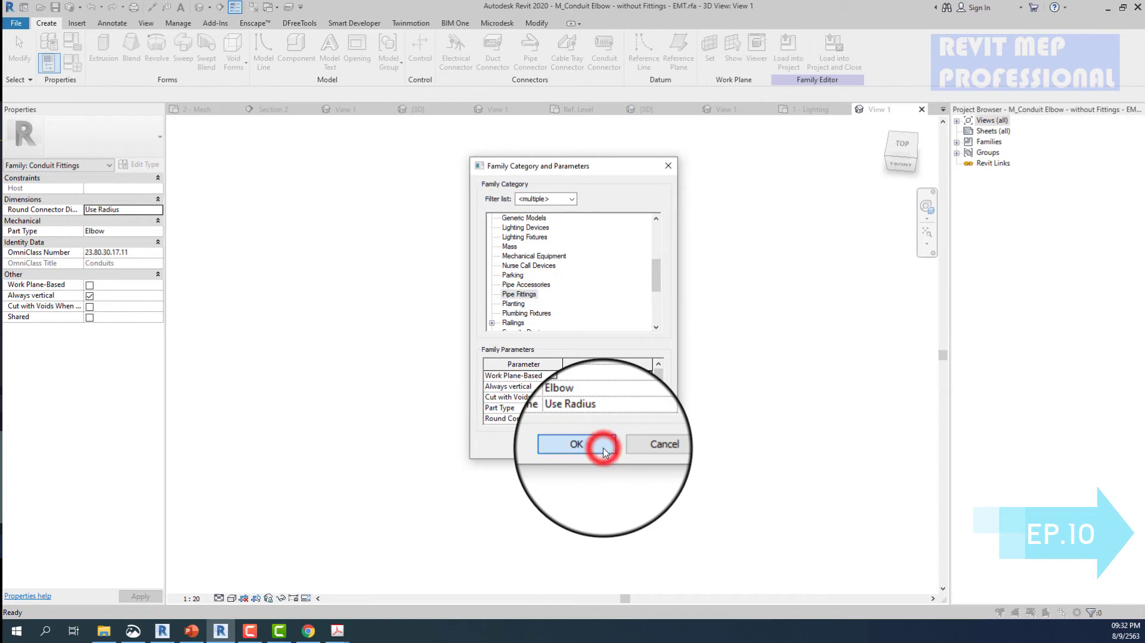
left_click(603, 452)
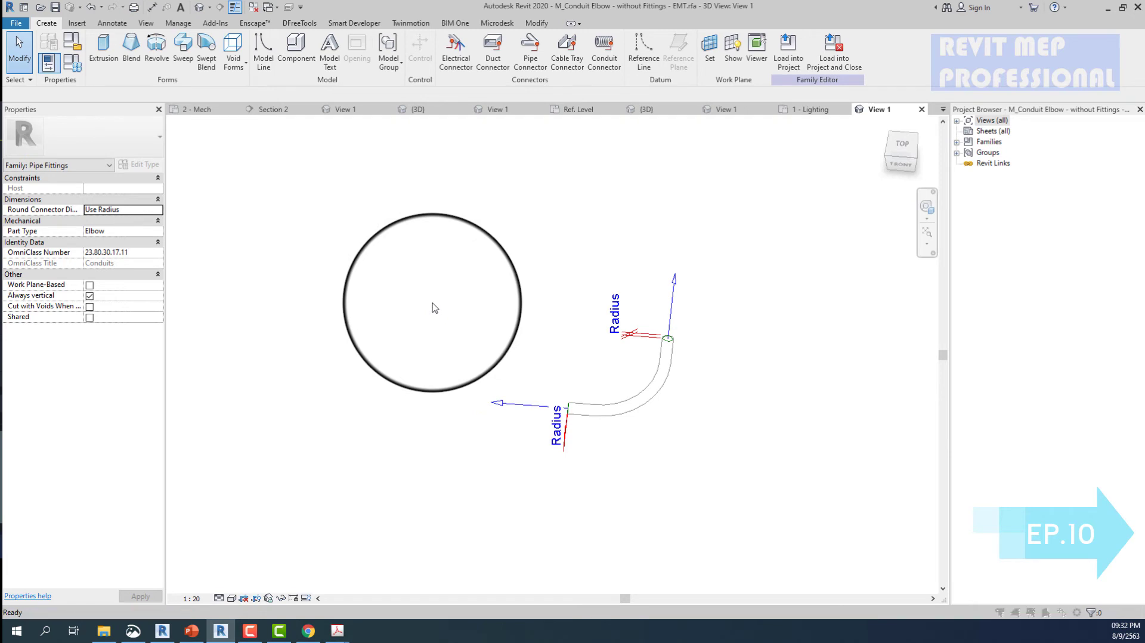
- Save the family over the existing file and load it into the template project
key("ctrl+s")
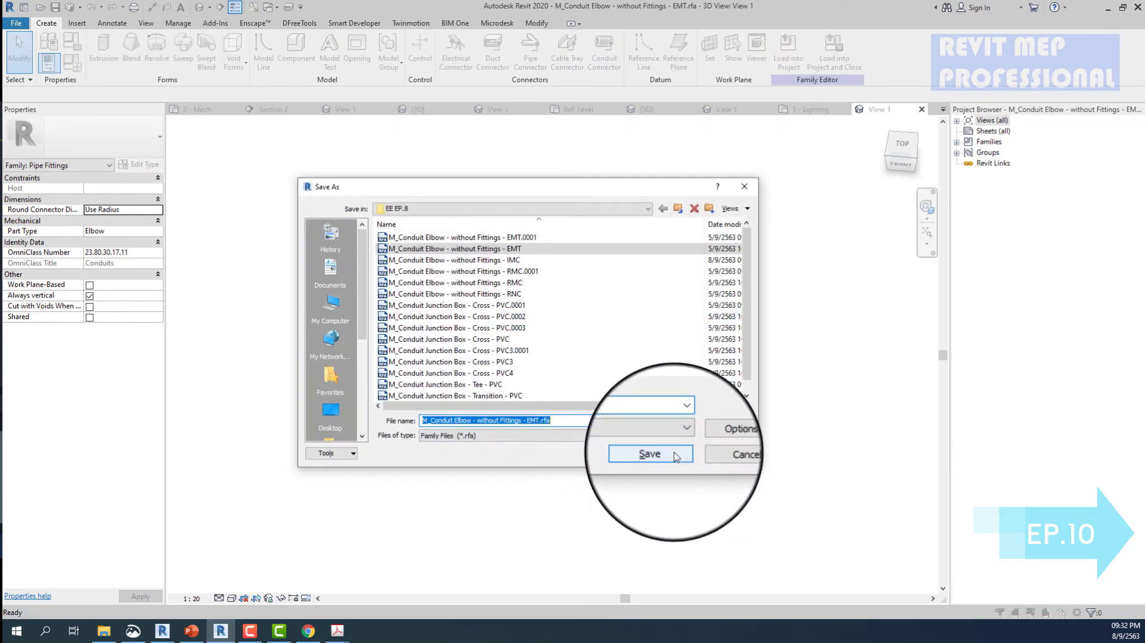
left_click(675, 454)
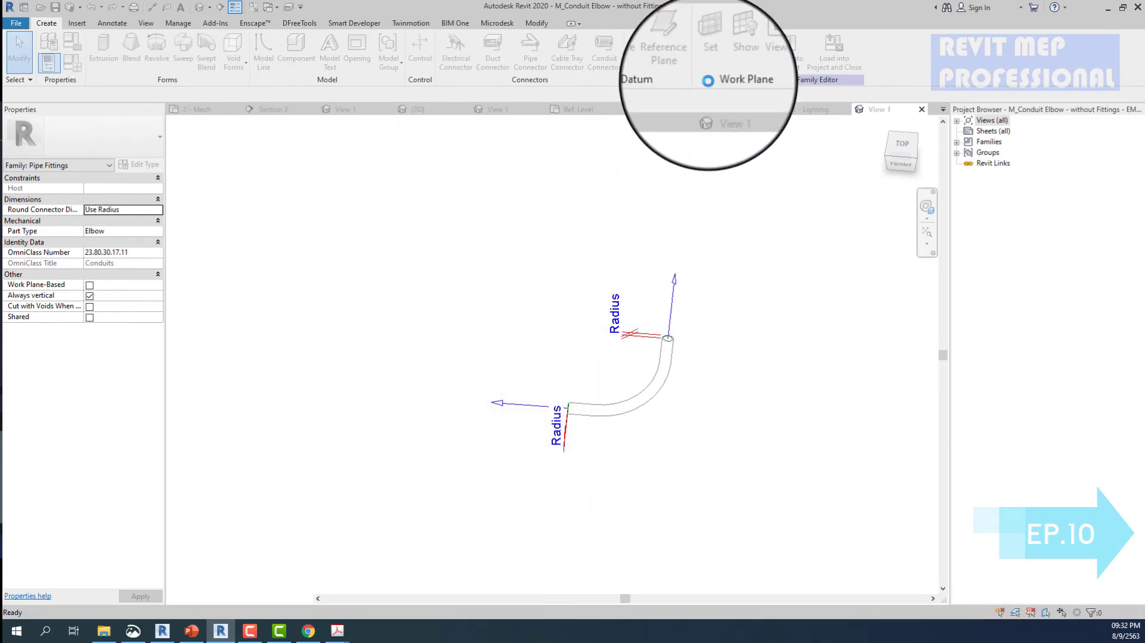
left_click(550, 328)
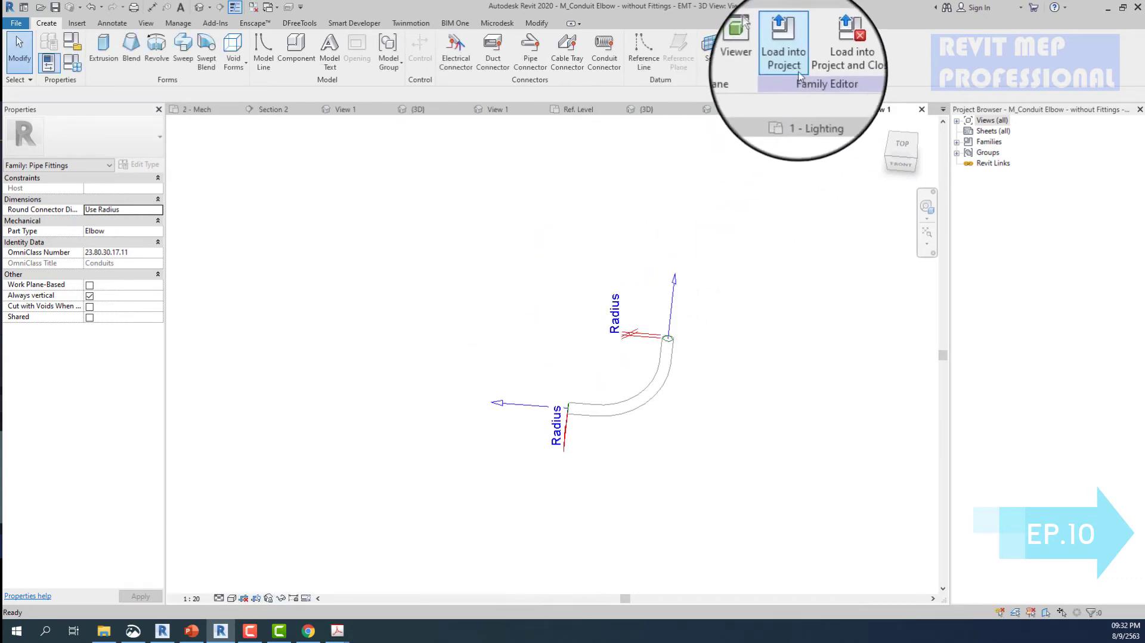
left_click(788, 49)
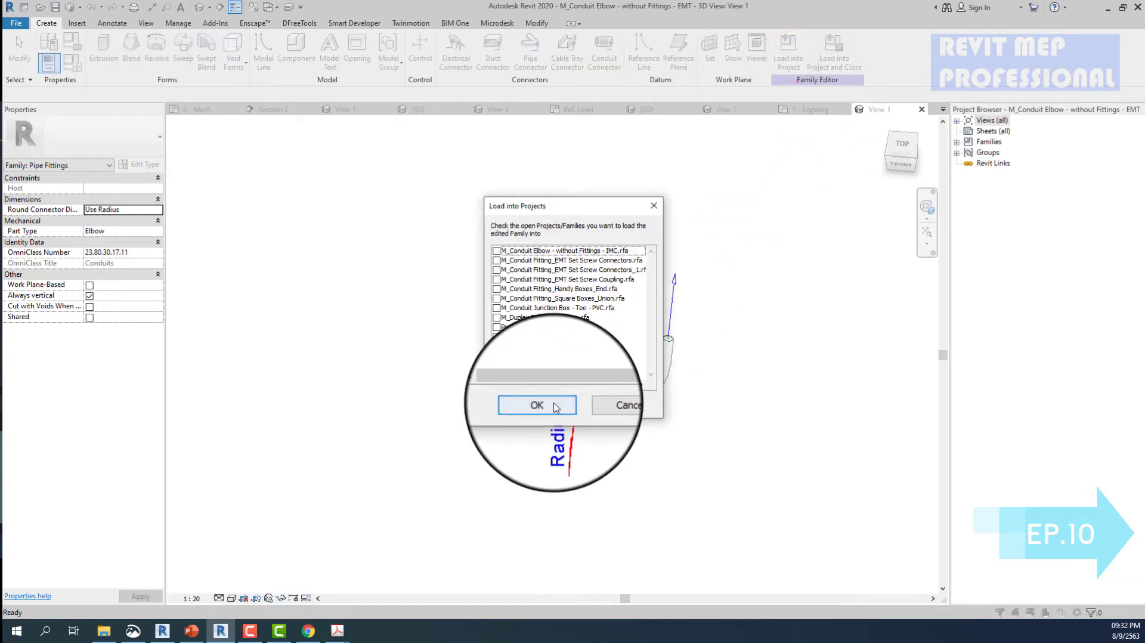
left_click(542, 403)
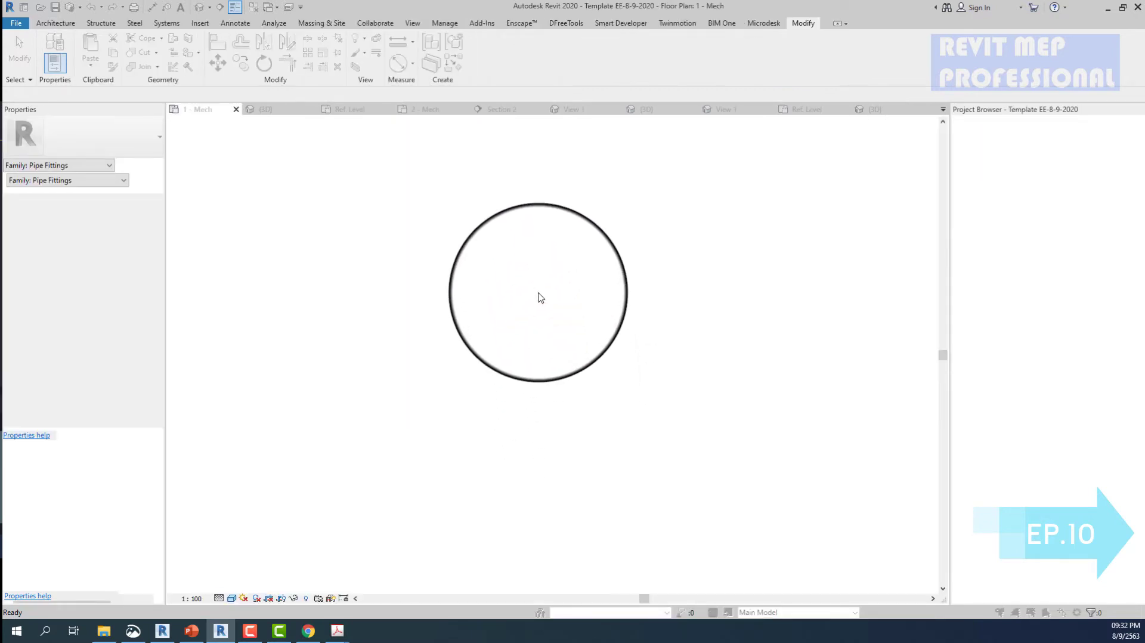
- Overwrite the existing elbow family, disconnect affected conduits, and check an elbow's category
left_click(547, 325)
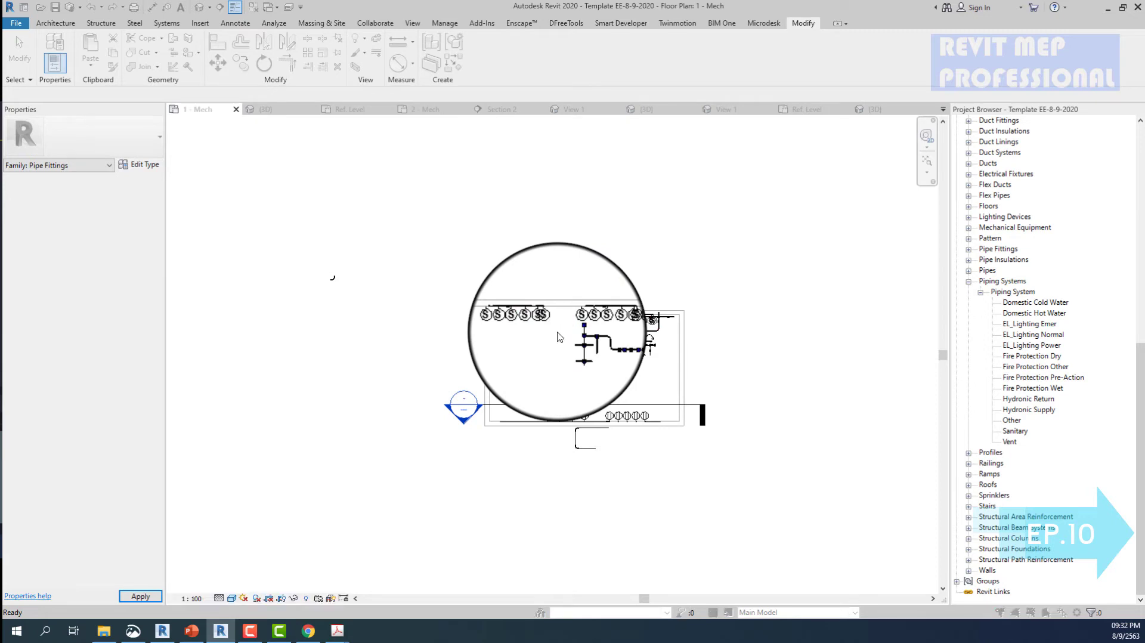
left_click(514, 359)
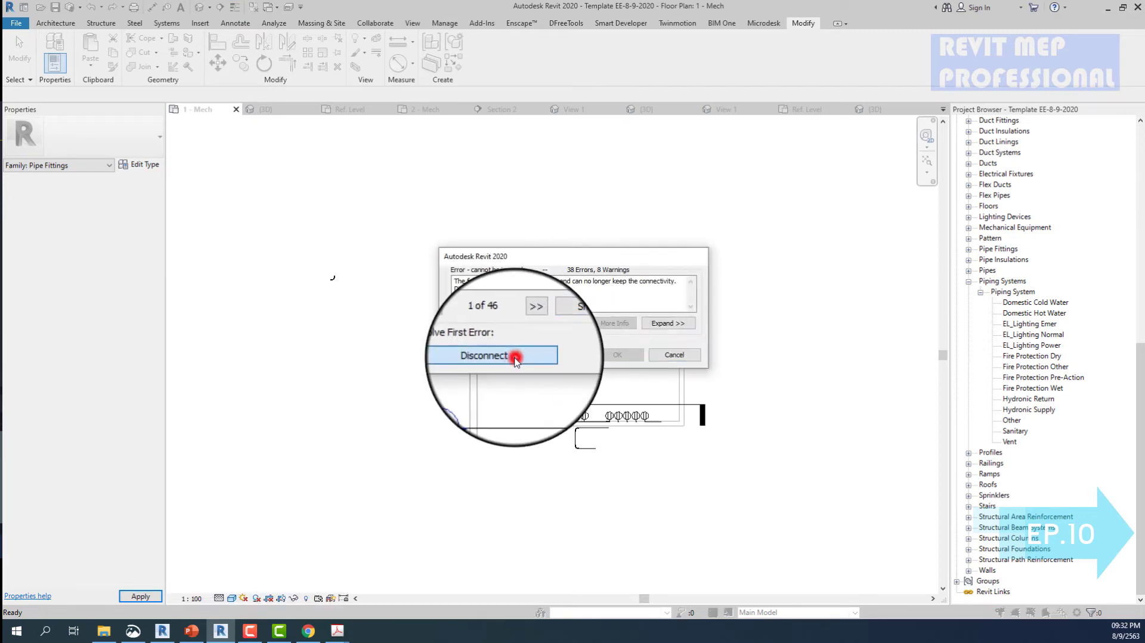
scroll(337, 281, "up", 5)
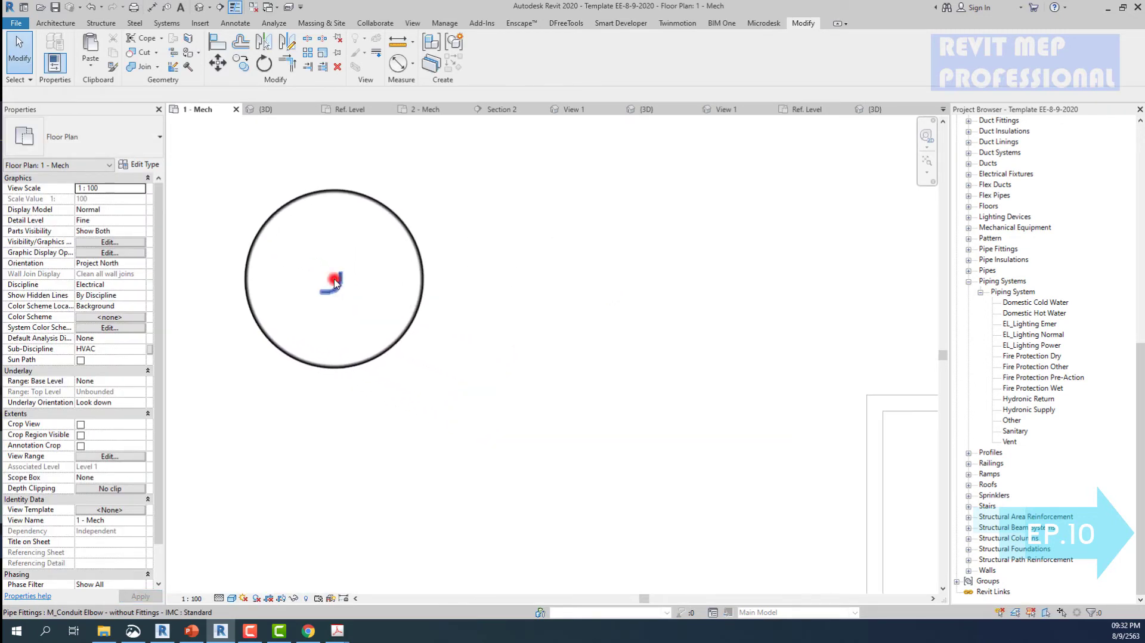
left_click(336, 284)
left_click(378, 245)
- Select another elbow to confirm it is a Pipe Fitting, then zoom to fit
scroll(381, 248, "down", 5)
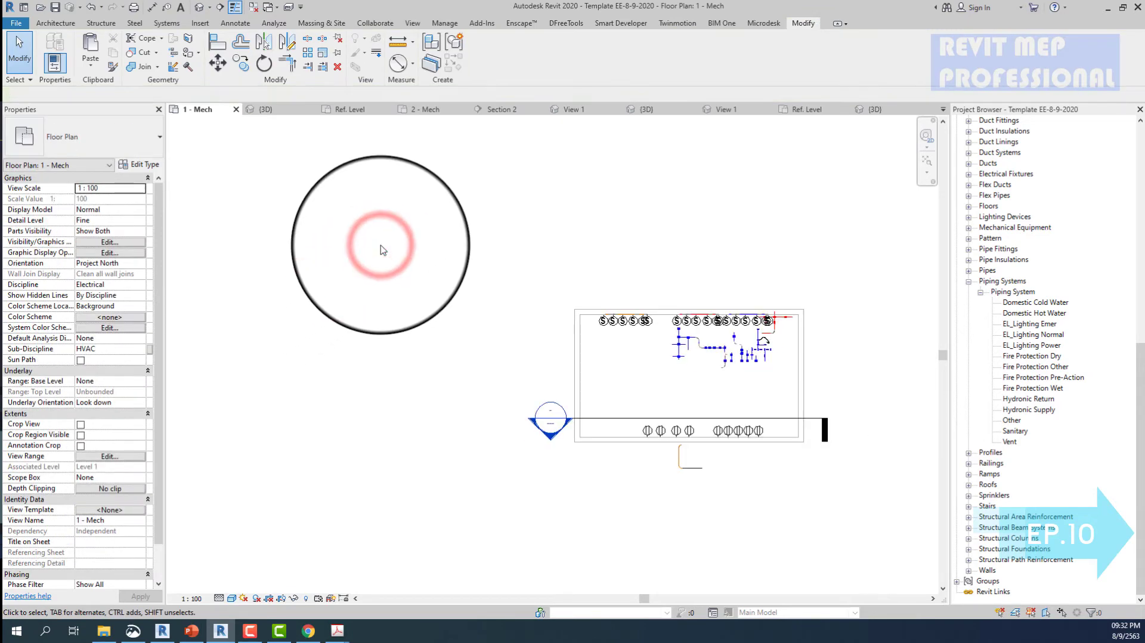
scroll(654, 337, "up", 5)
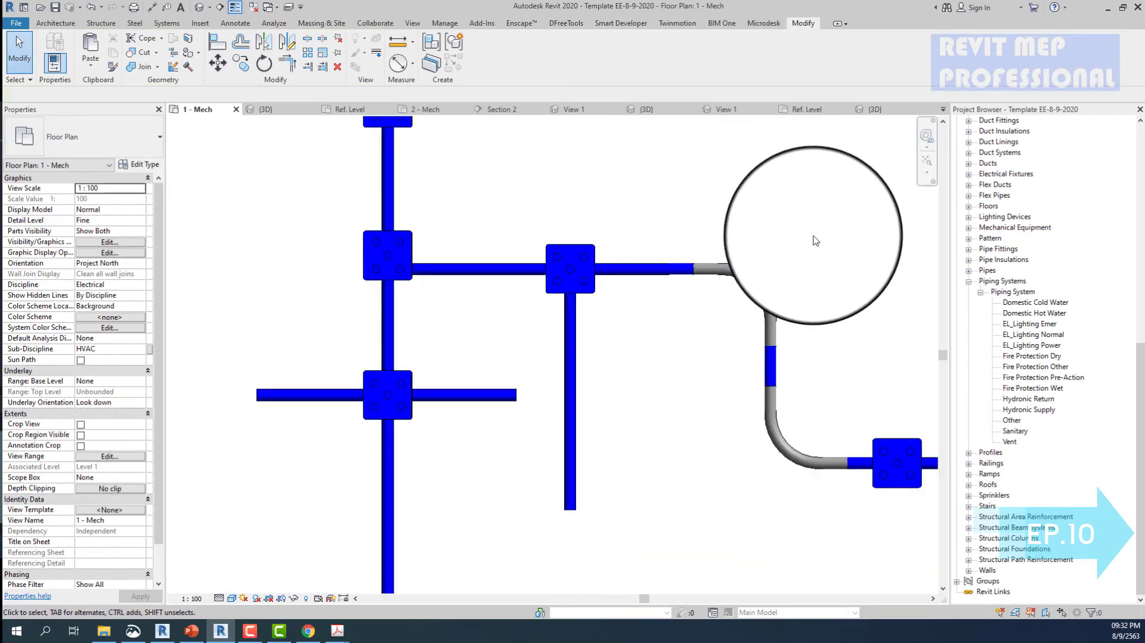
left_click(828, 227)
left_click(750, 273)
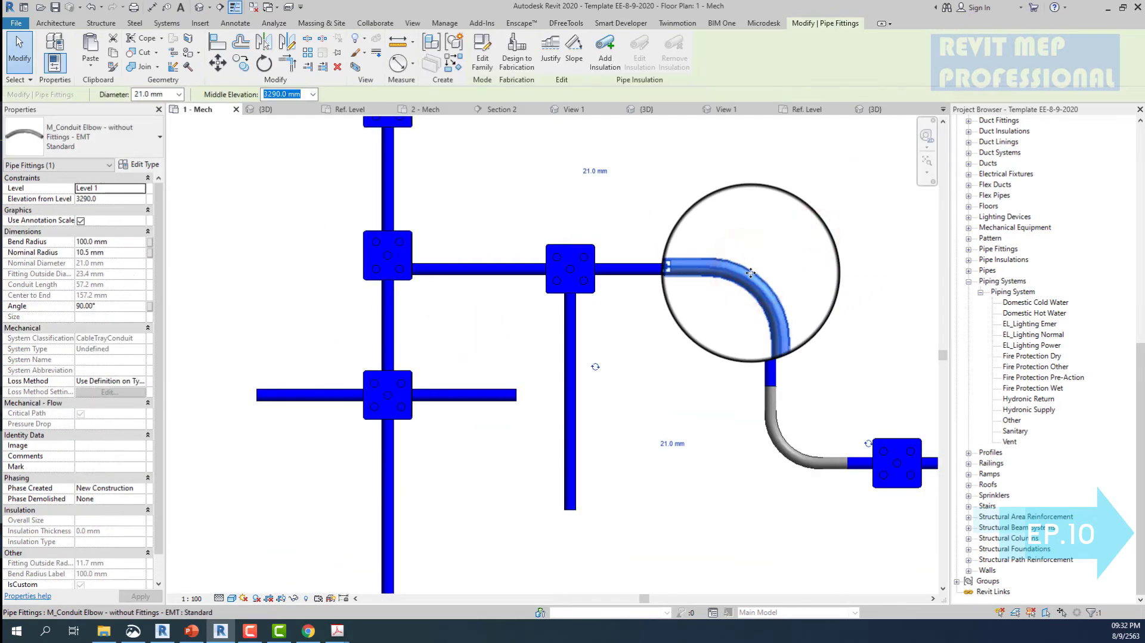
left_click(772, 216)
scroll(773, 216, "down", 5)
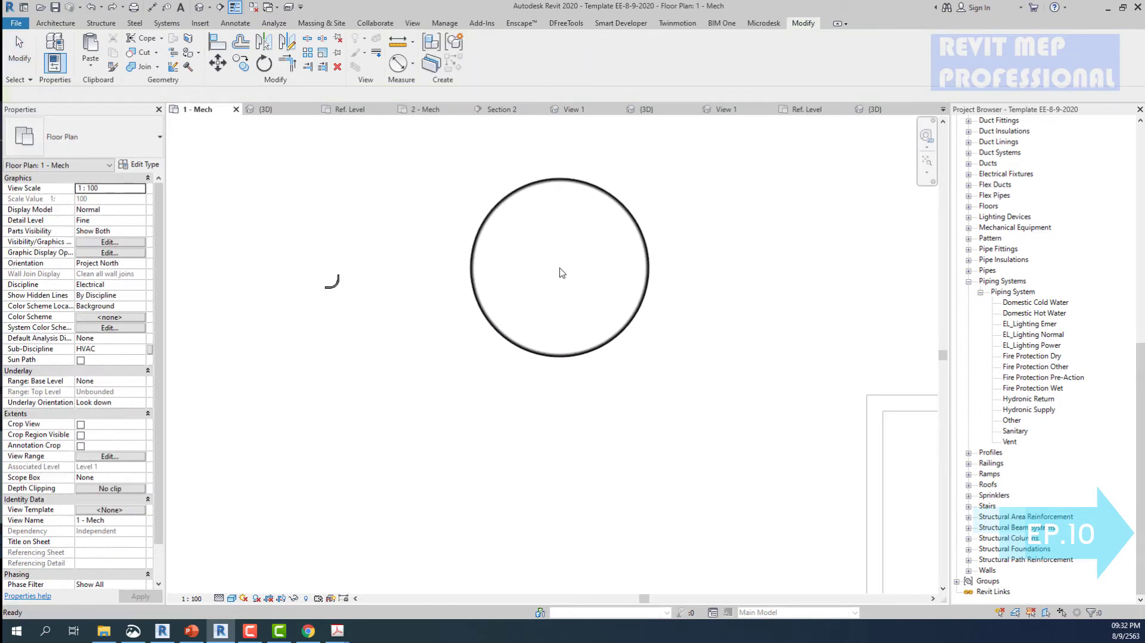
middle_click(418, 224)
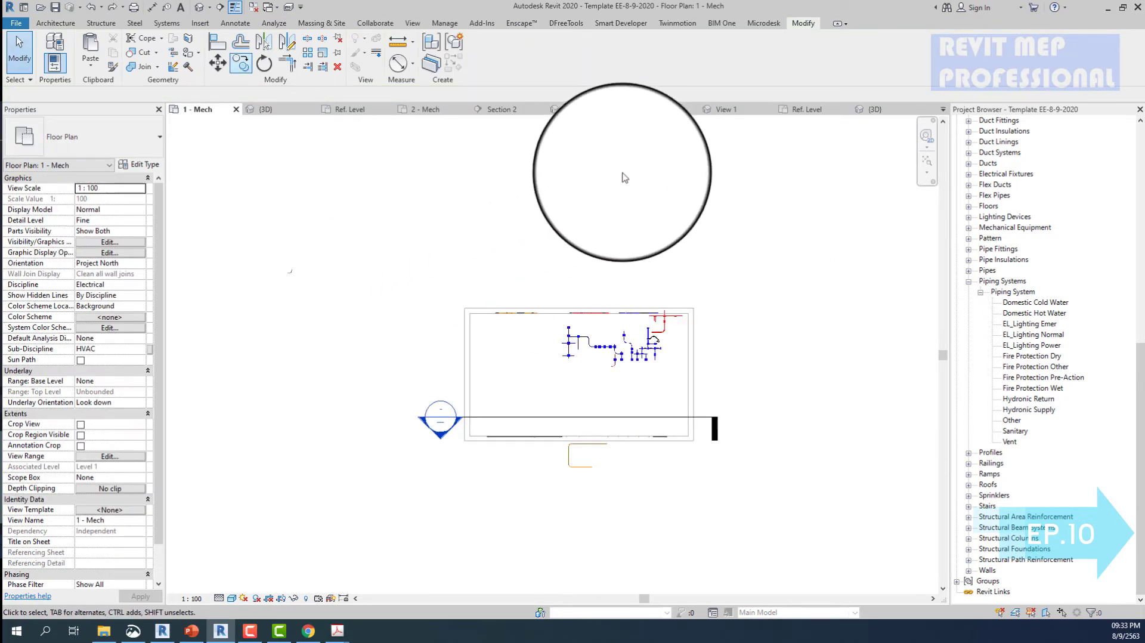
- Switch to the IMC without-fittings elbow family's 3D view and select one of its connectors
left_click(890, 110)
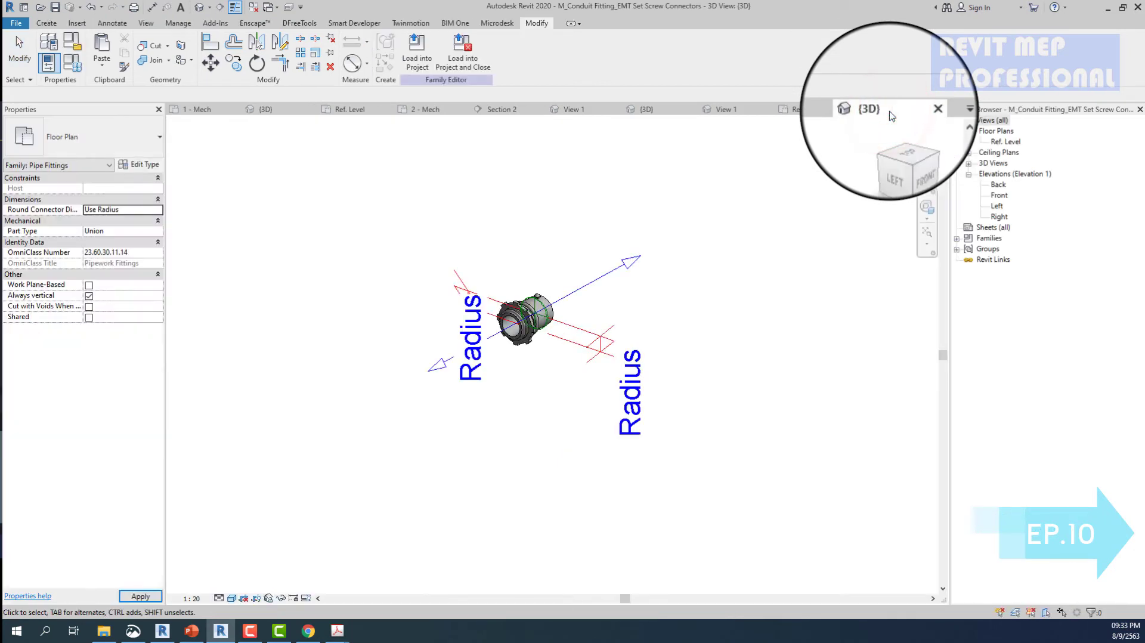
left_click(744, 112)
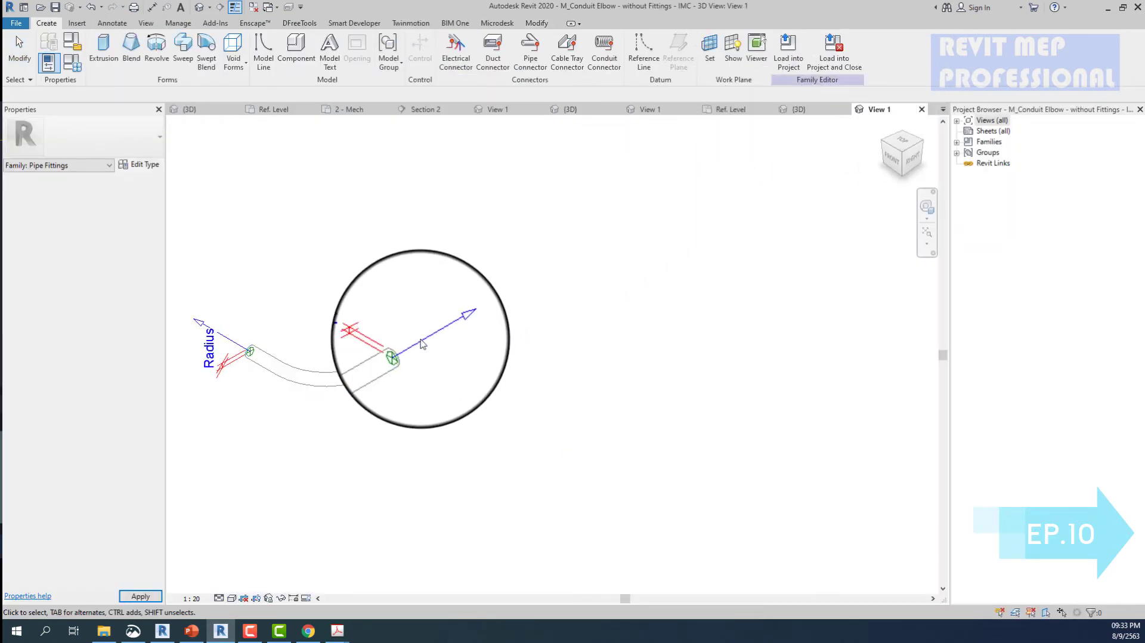
left_click(421, 344)
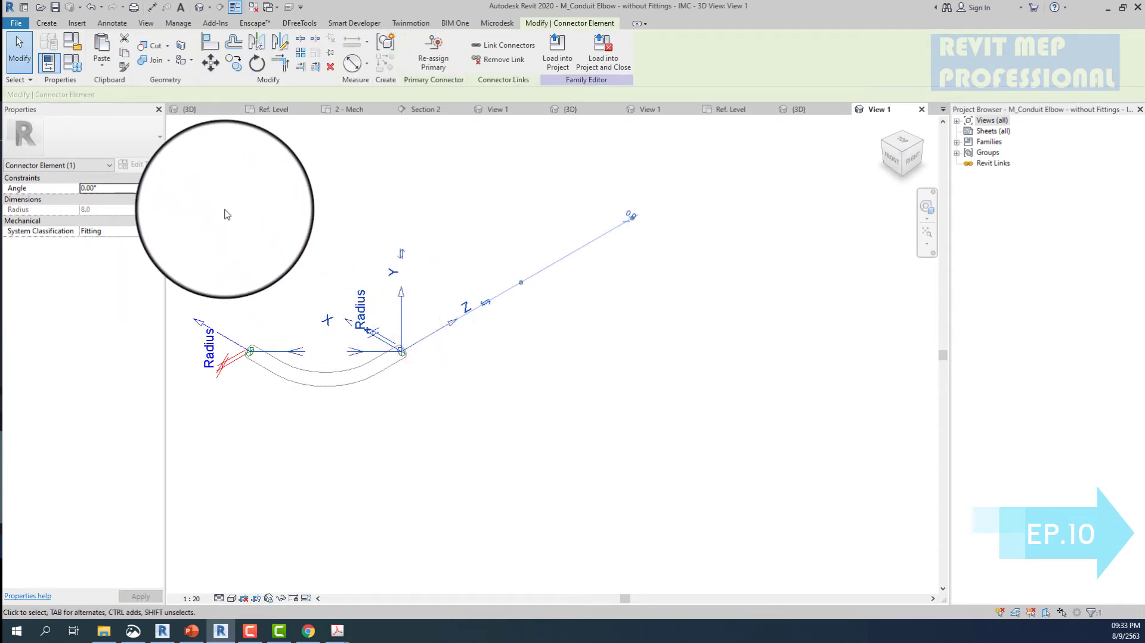
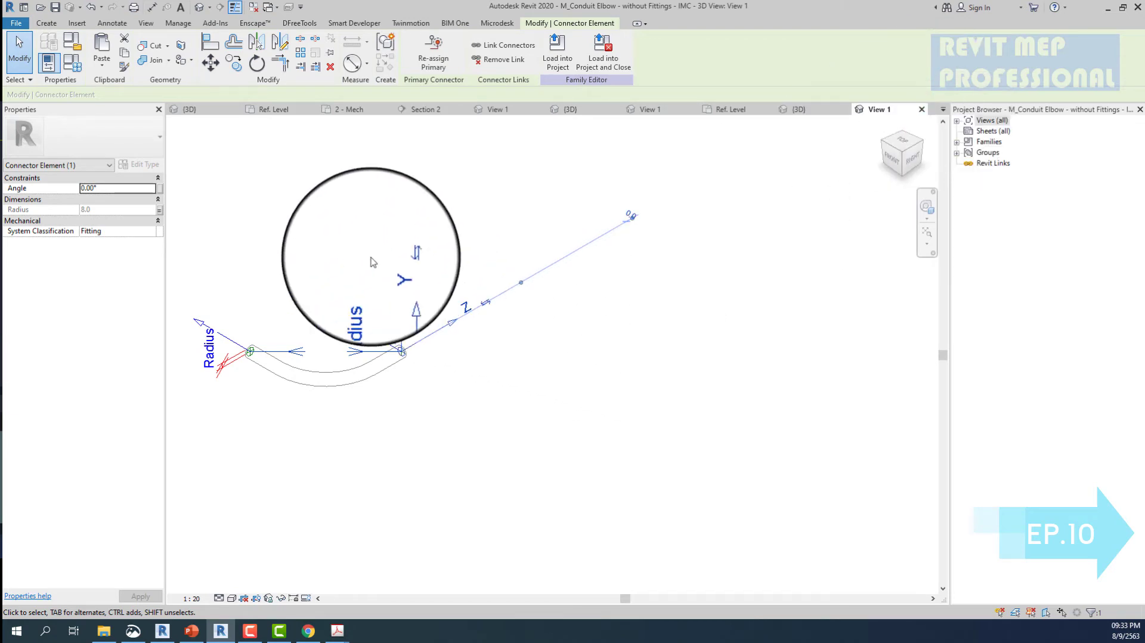
- Tie the IMC elbow connector's angle to the family Angle parameter
left_click(161, 193)
left_click(492, 279)
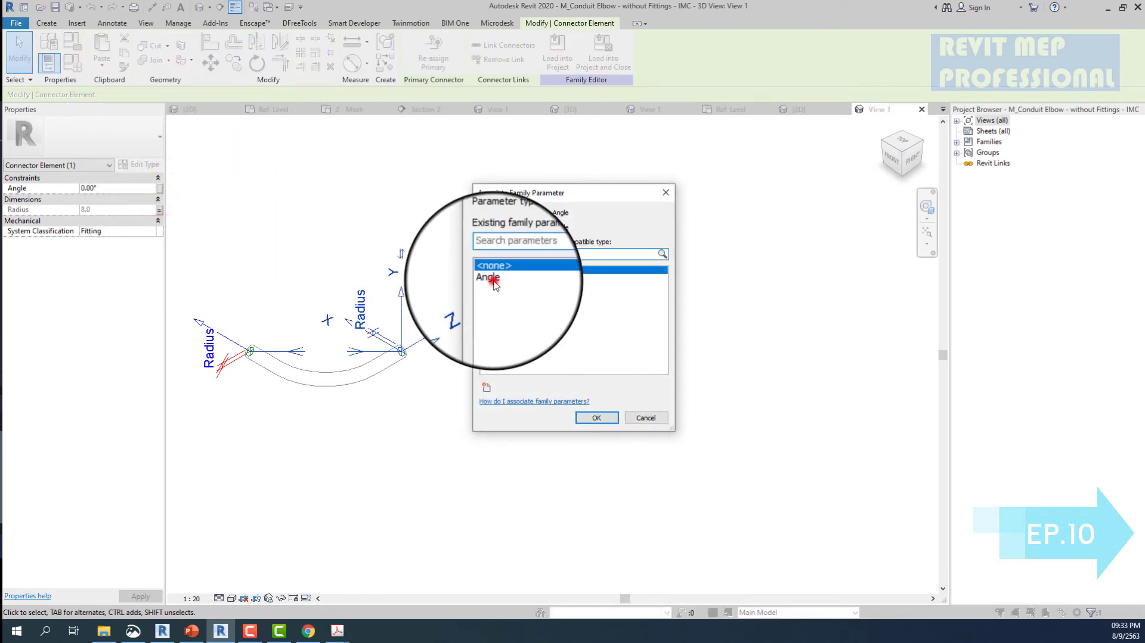
left_click(607, 417)
left_click(612, 418)
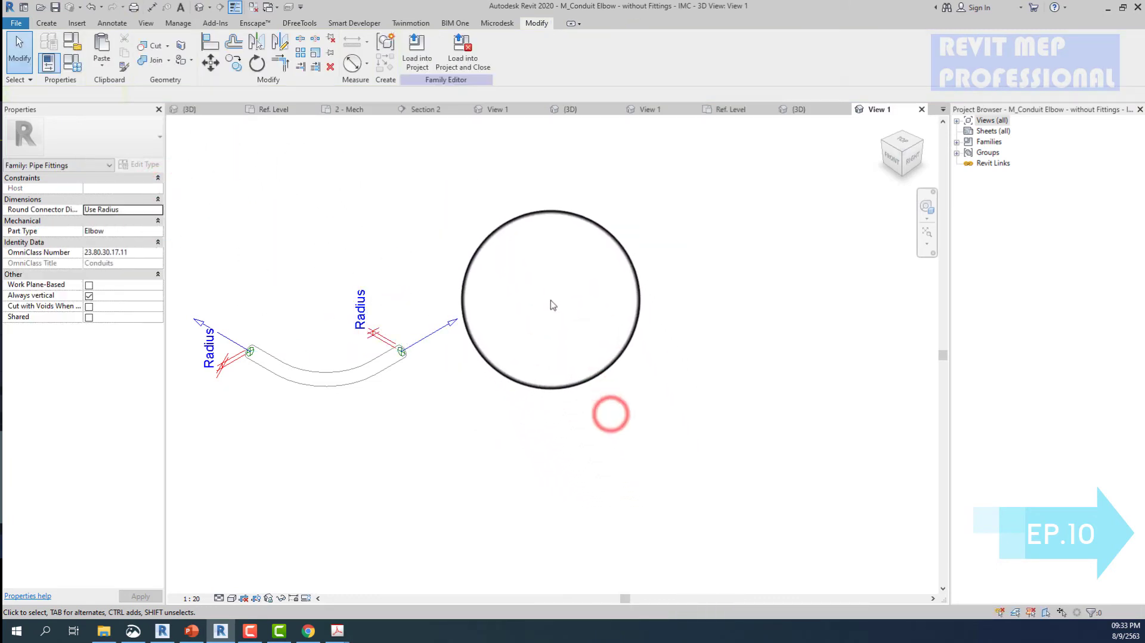
- Load the elbow into the project, overwrite the existing version, and select it in the plan
left_click(417, 50)
left_click(534, 400)
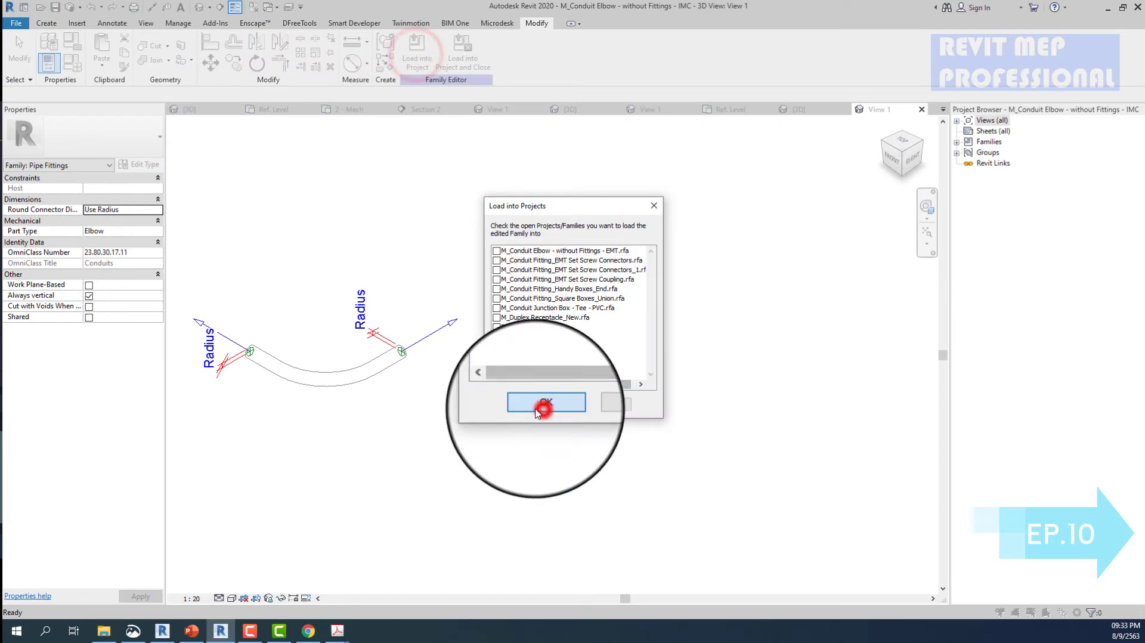
left_click(537, 321)
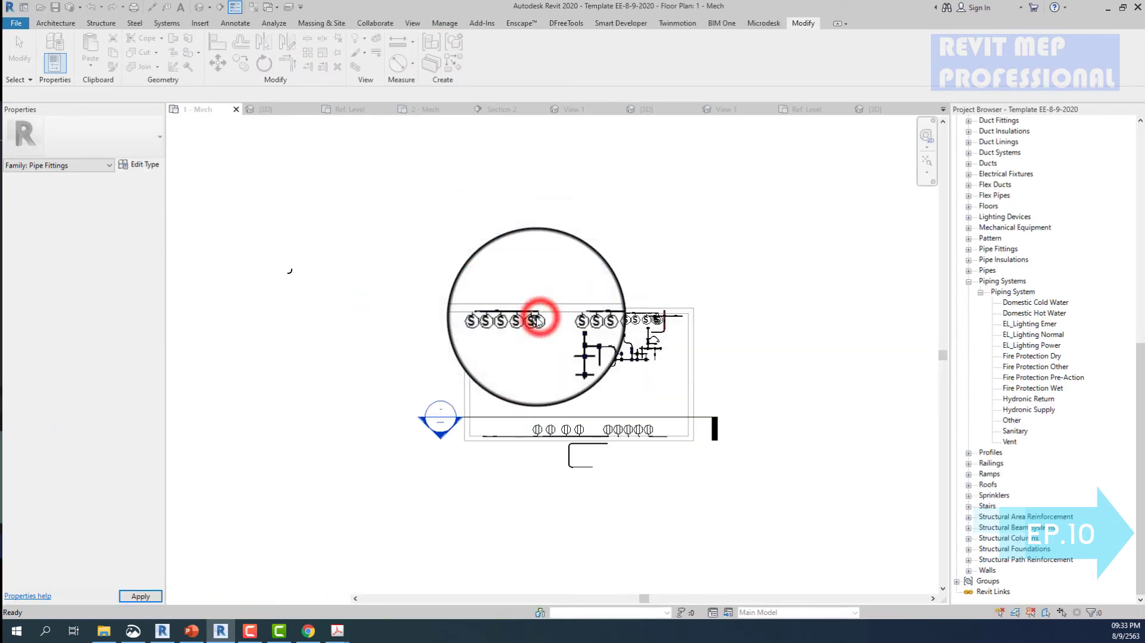
scroll(599, 346, "up", 5)
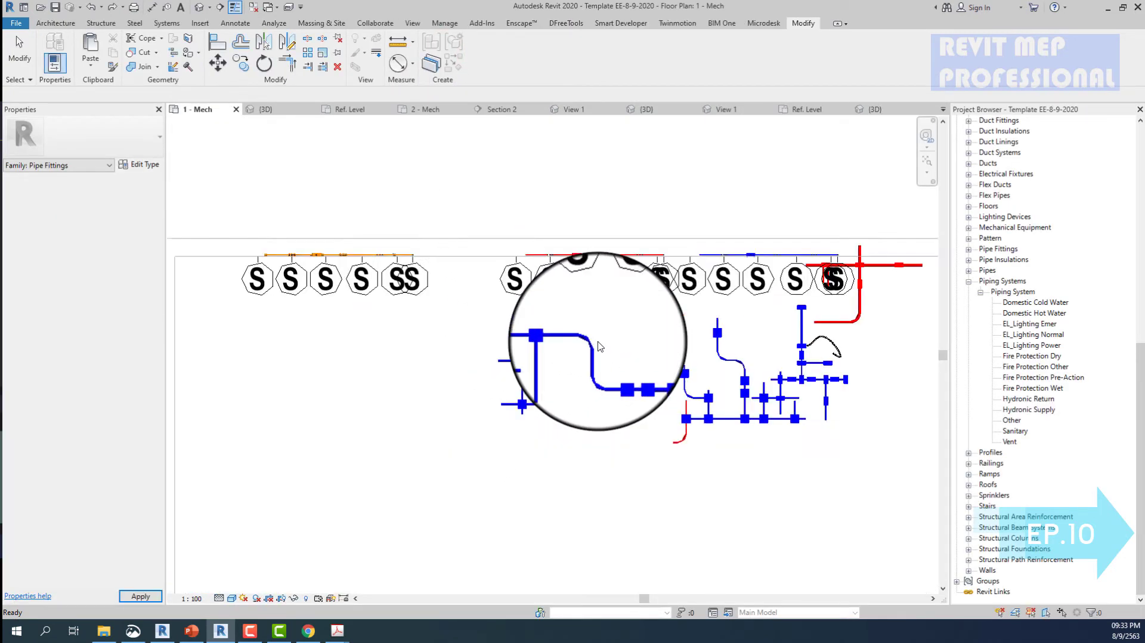
left_click(539, 316)
scroll(535, 310, "up", 3)
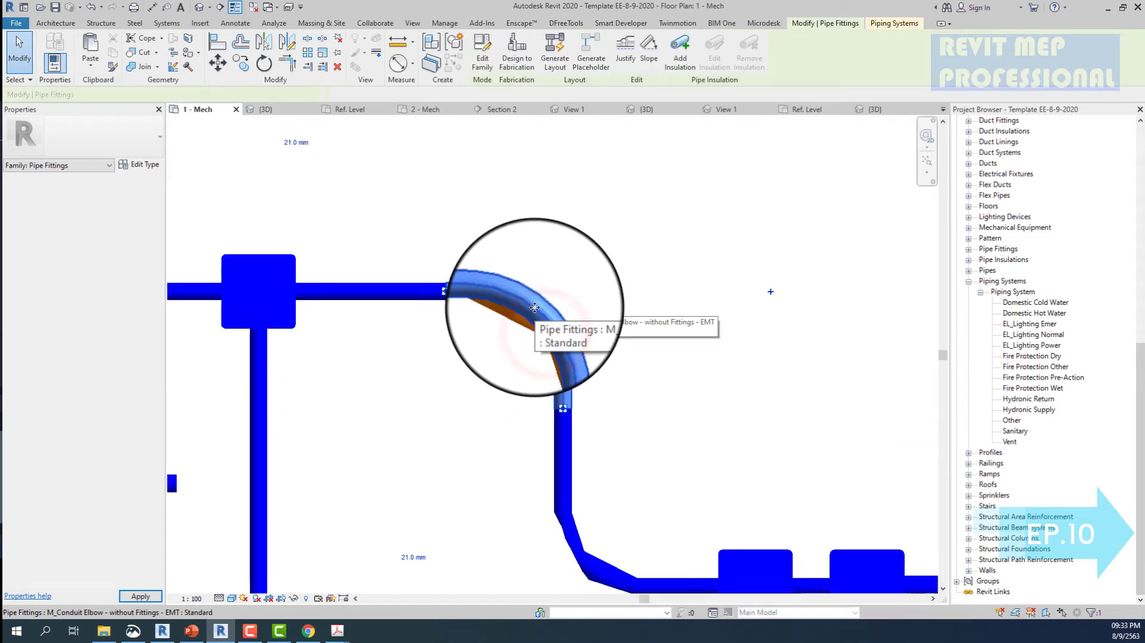
- Open the EMT elbow family from the plan and inspect its connectors
double_click(535, 306)
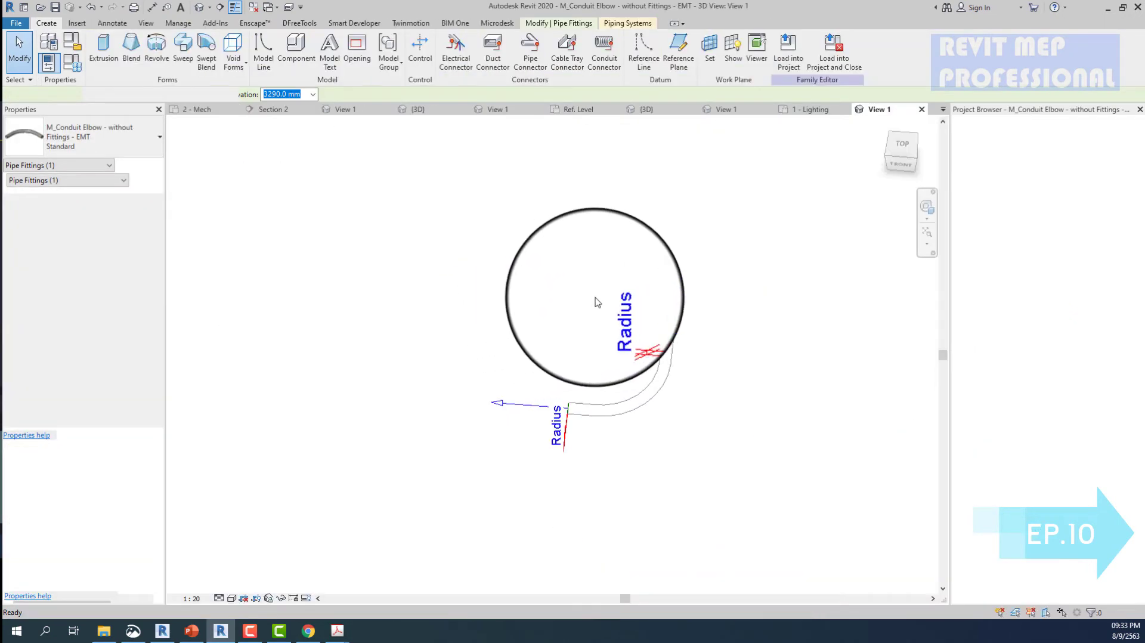
left_click(677, 274)
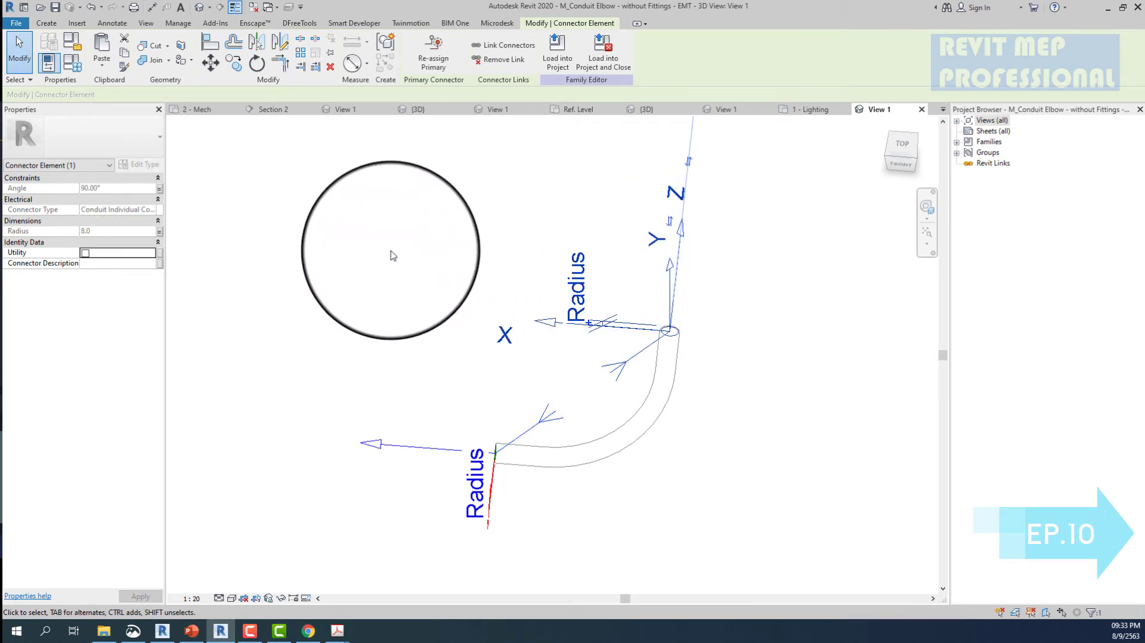
left_click(384, 252)
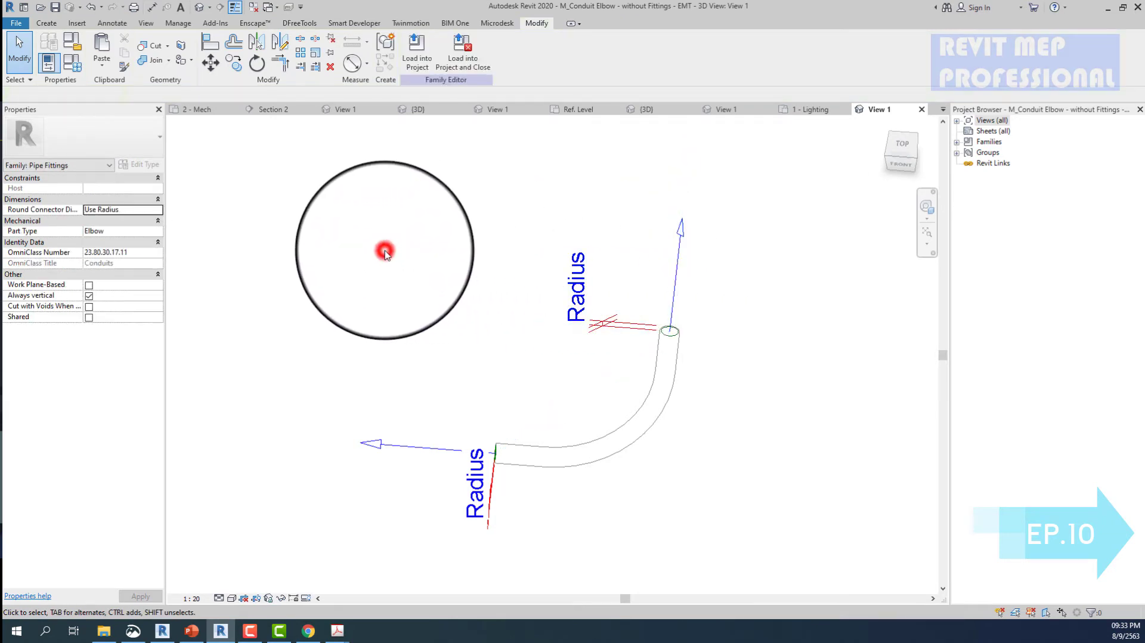
- Delete the elbow's conduit connectors and start placing a Pipe Connector
left_click(424, 452)
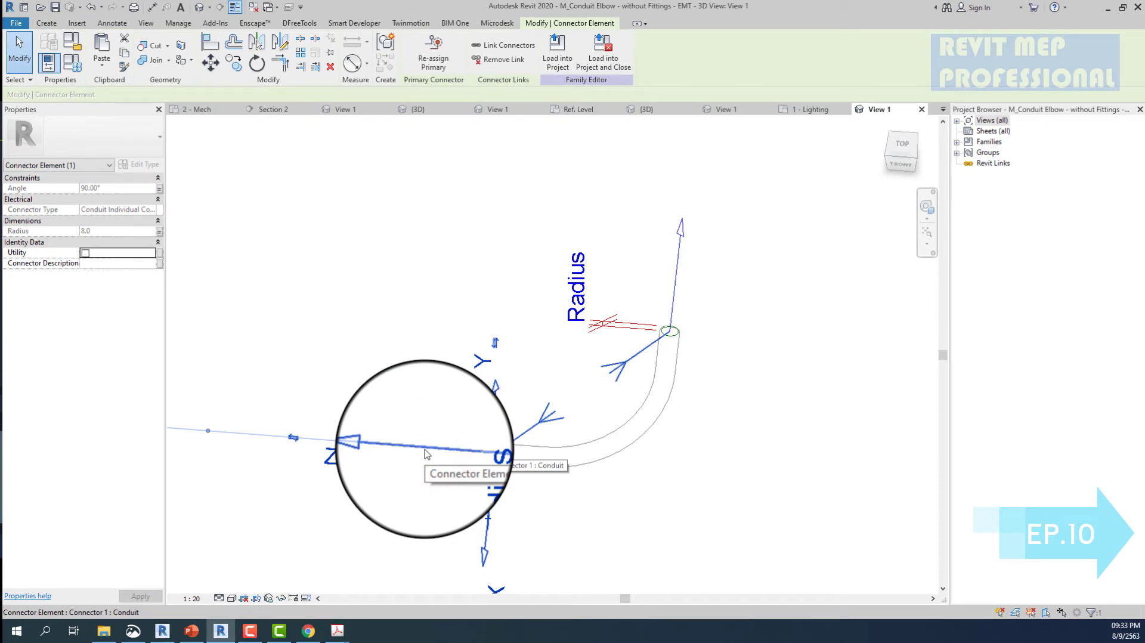
left_click(416, 362)
left_click(401, 449)
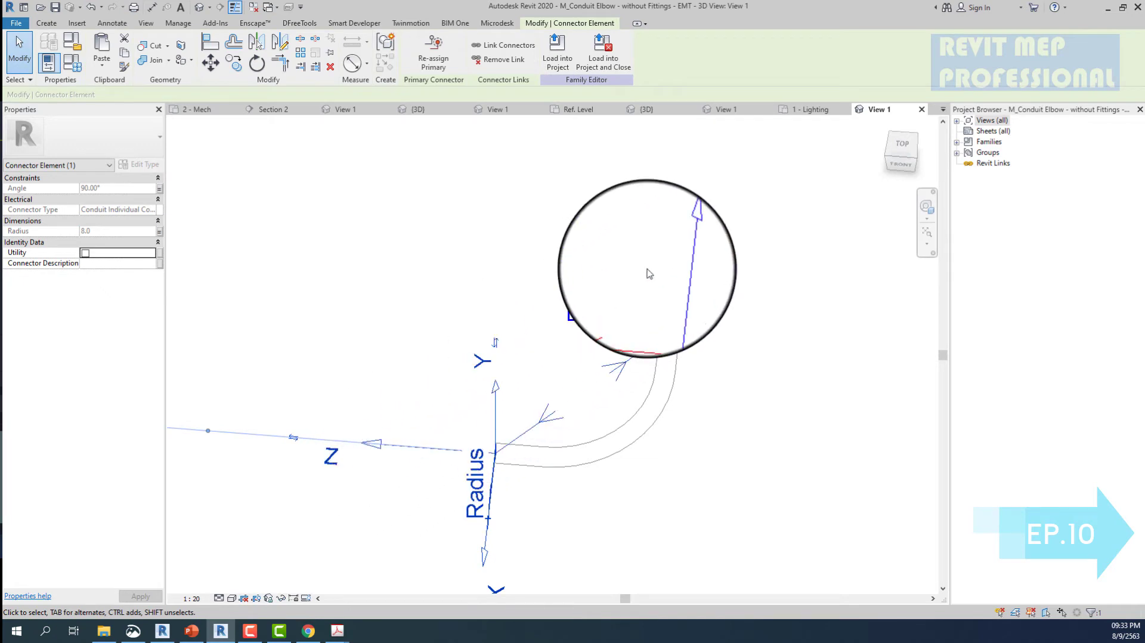
left_click(677, 245)
left_click(552, 275)
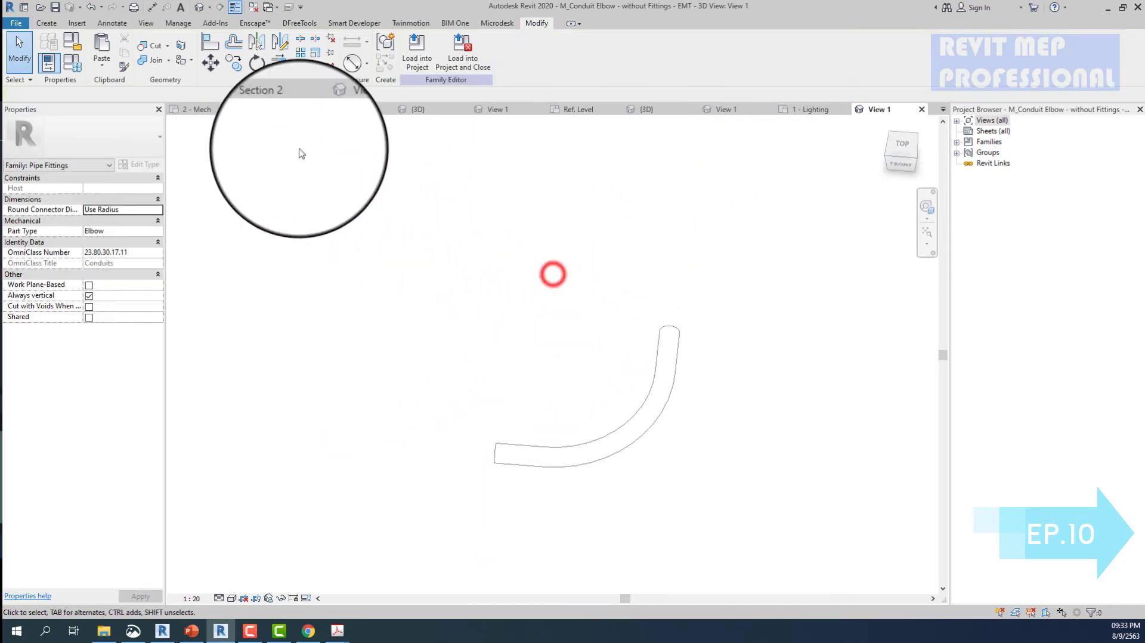
left_click(46, 23)
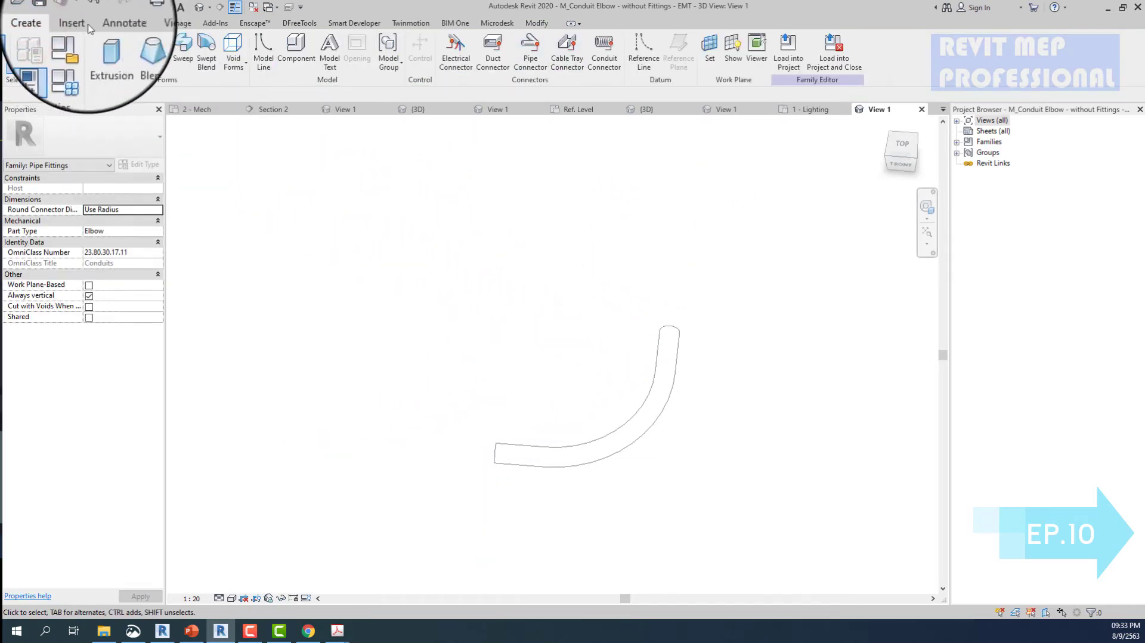
left_click(529, 45)
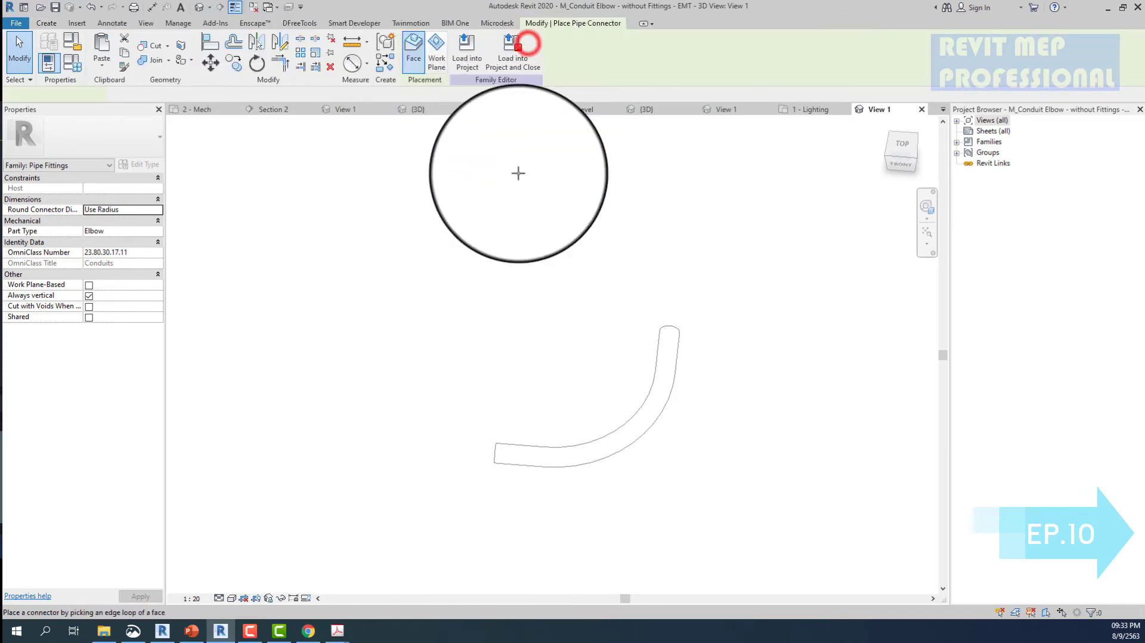
- Place pipe connectors on both elbow ends and tie their radius to Nominal Radius
left_click(495, 453)
left_click(670, 325)
key("Escape")
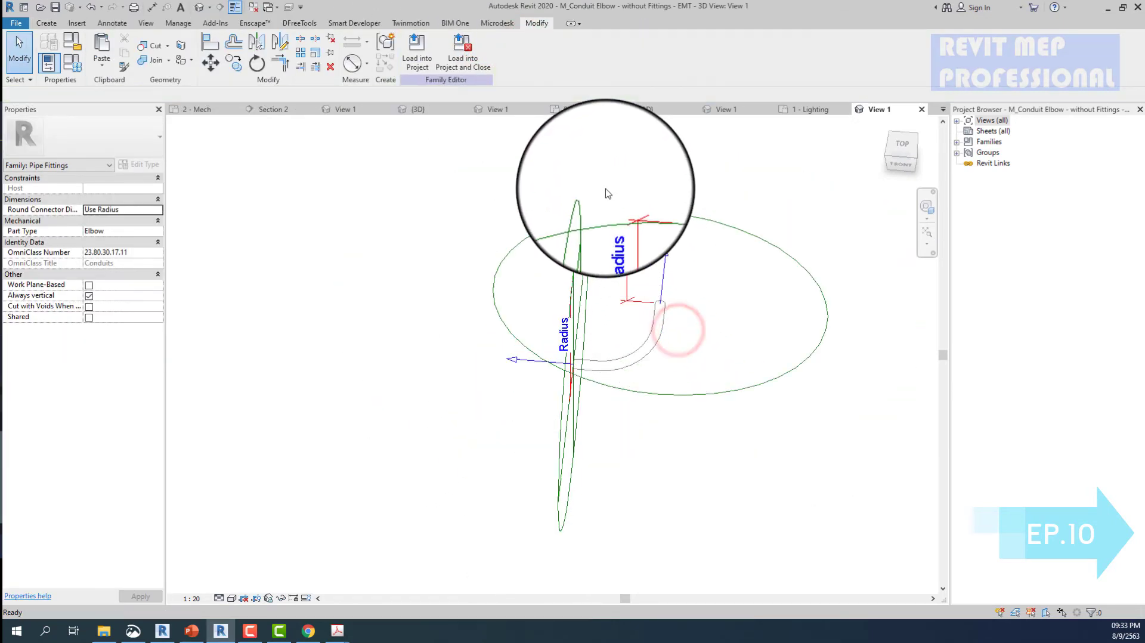
left_click_drag(605, 190, 462, 253)
left_click(159, 188)
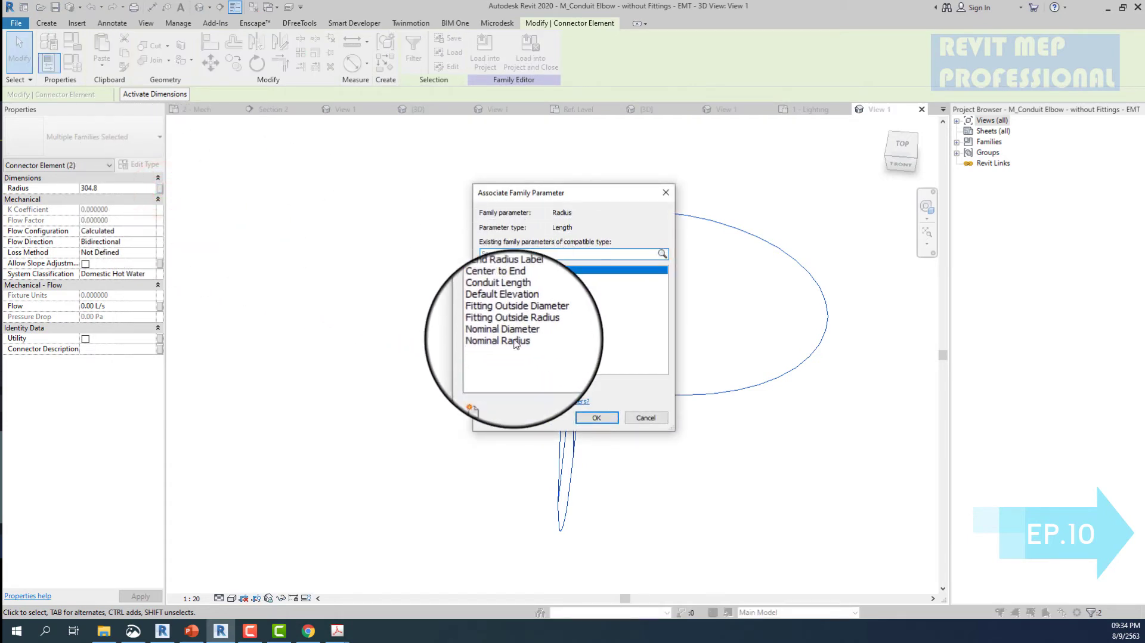
left_click(504, 340)
left_click(599, 418)
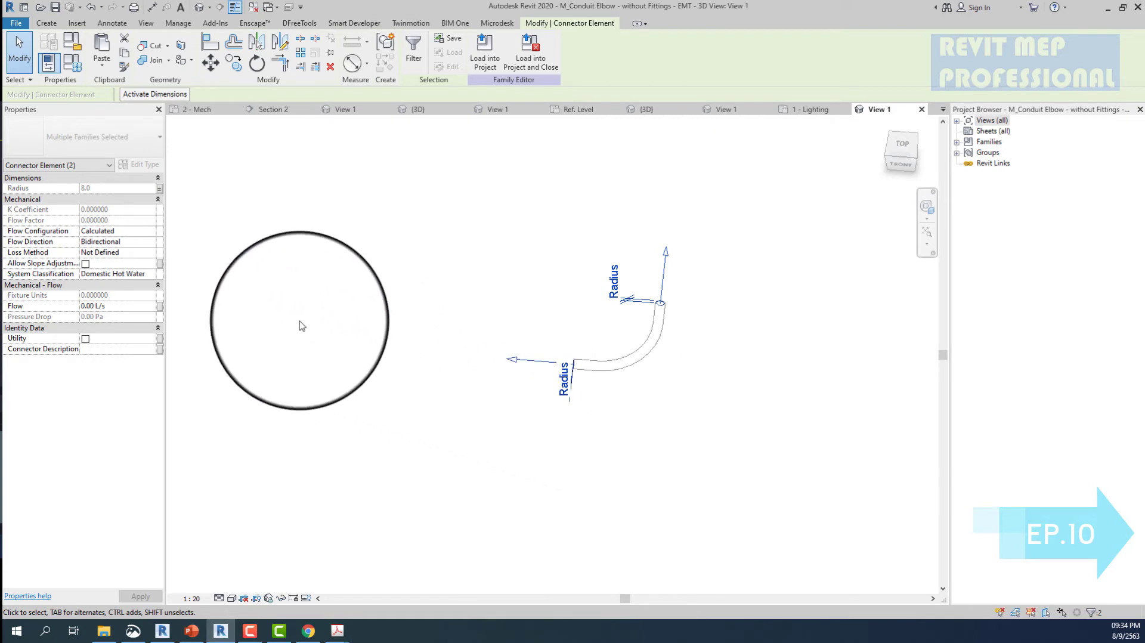
- Set the connectors' System Classification to Fitting and tie their angle to Angle
left_click(154, 274)
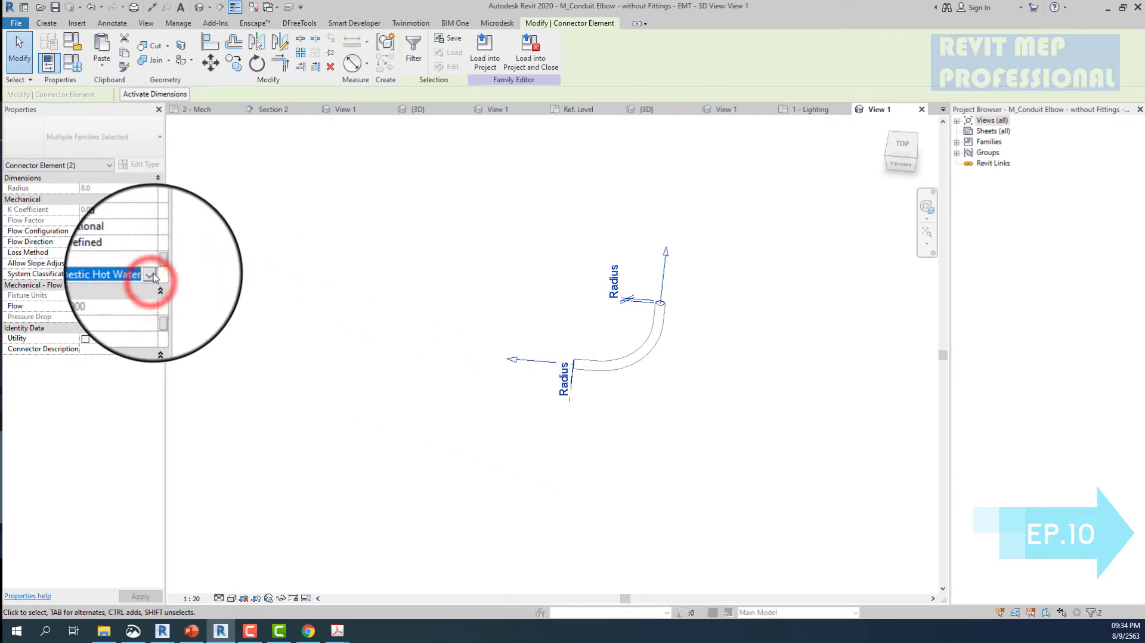
left_click(153, 275)
scroll(111, 316, "down", 2)
left_click(100, 320)
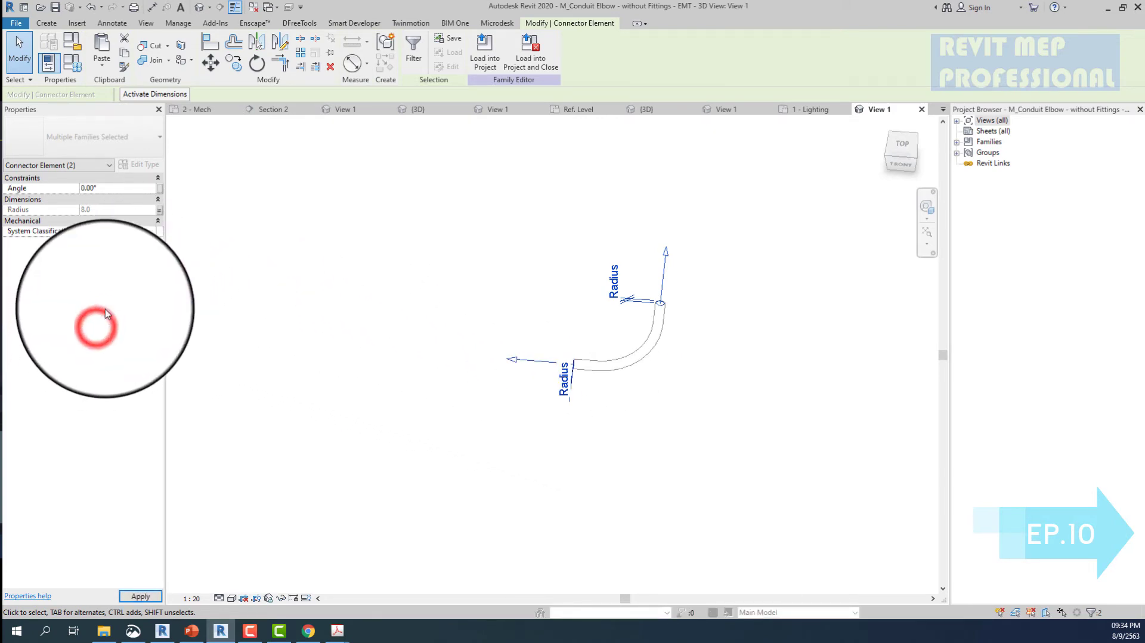
left_click(160, 189)
left_click(494, 278)
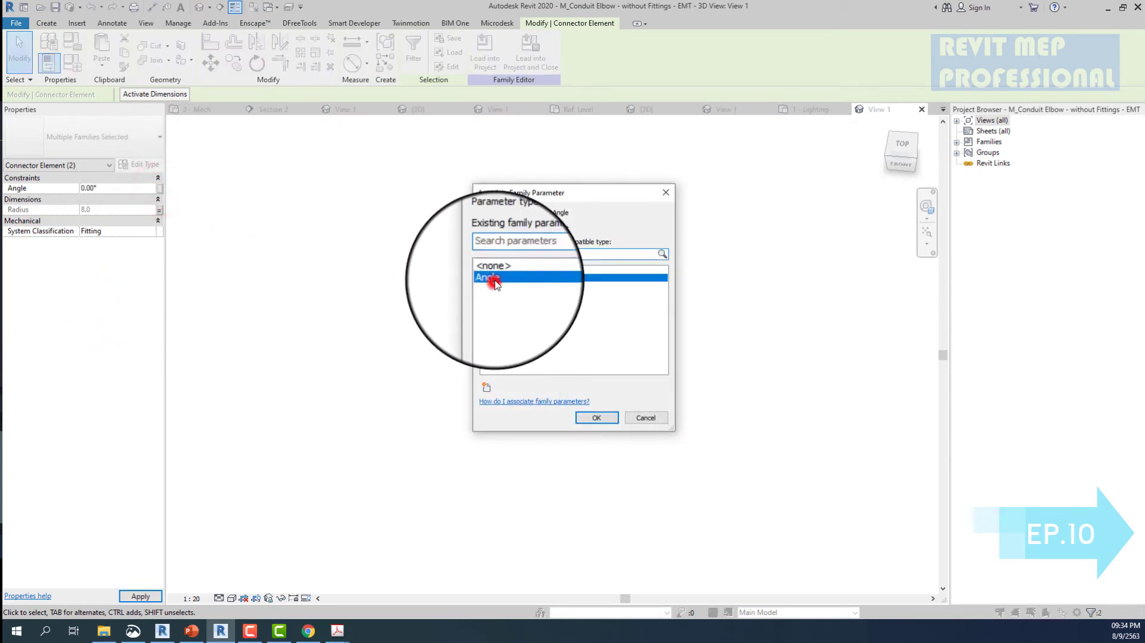
left_click(607, 427)
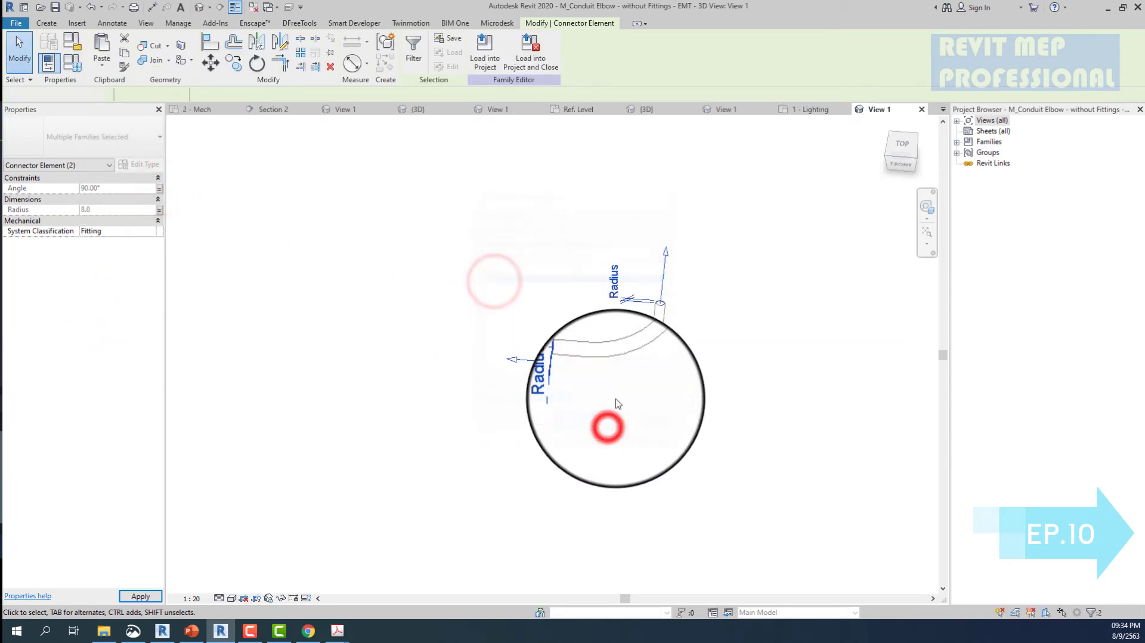
- Link the two pipe connectors together
left_click(663, 264)
left_click(495, 45)
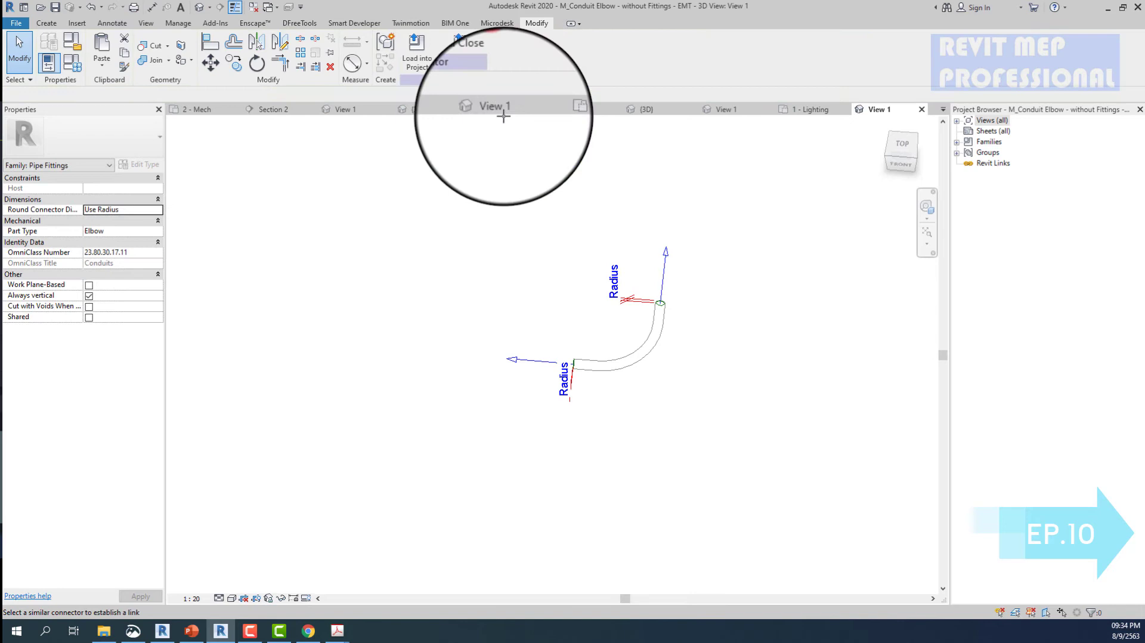
left_click(534, 359)
left_click(666, 271)
left_click(742, 310)
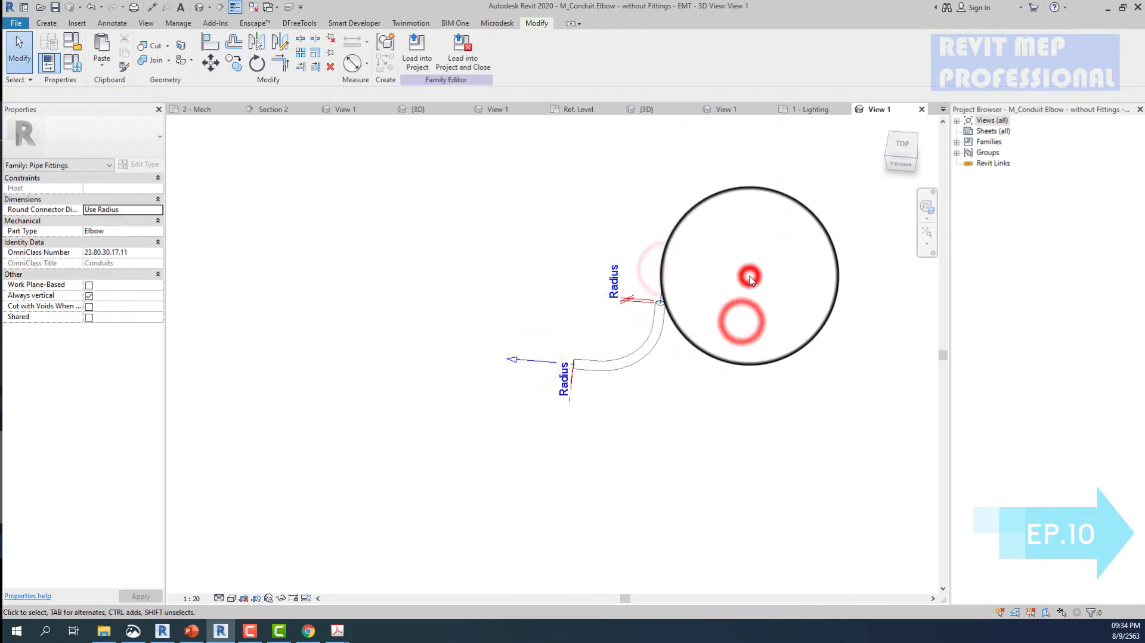
left_click(478, 246)
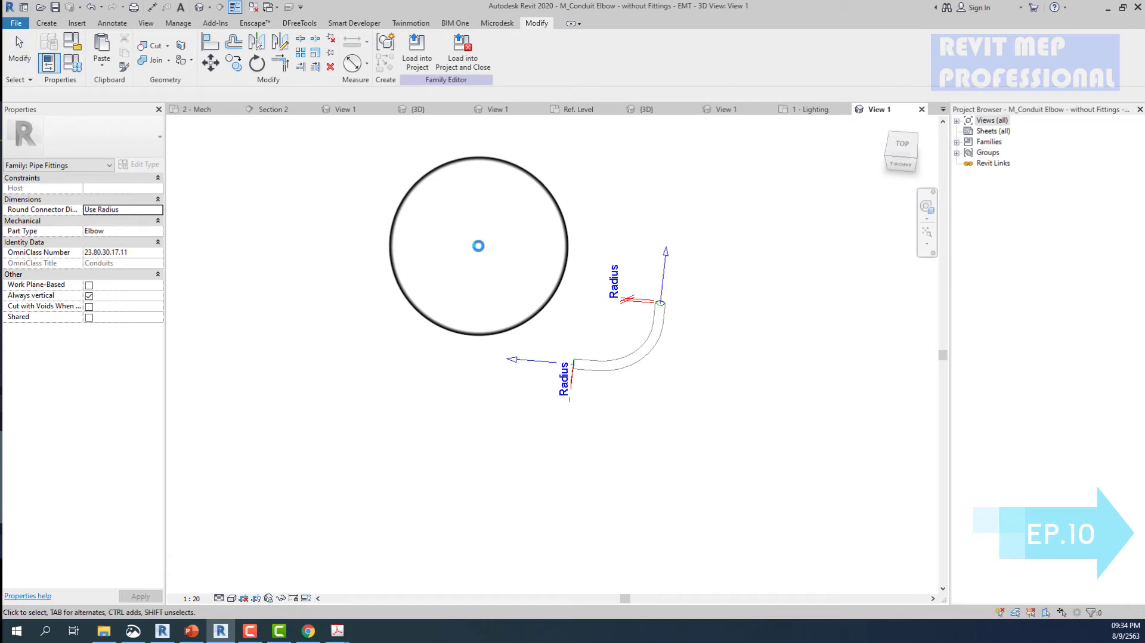
- Reload the EMT elbow into the project, overwriting it and disconnecting the conflicting elbows
left_click(416, 53)
left_click(549, 405)
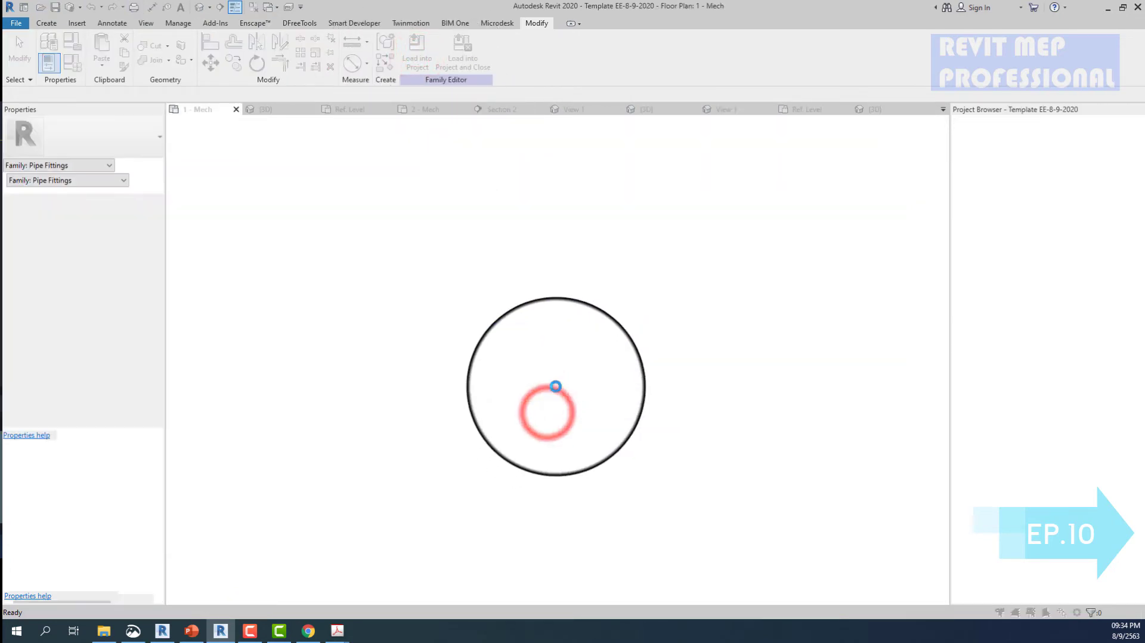
left_click(575, 326)
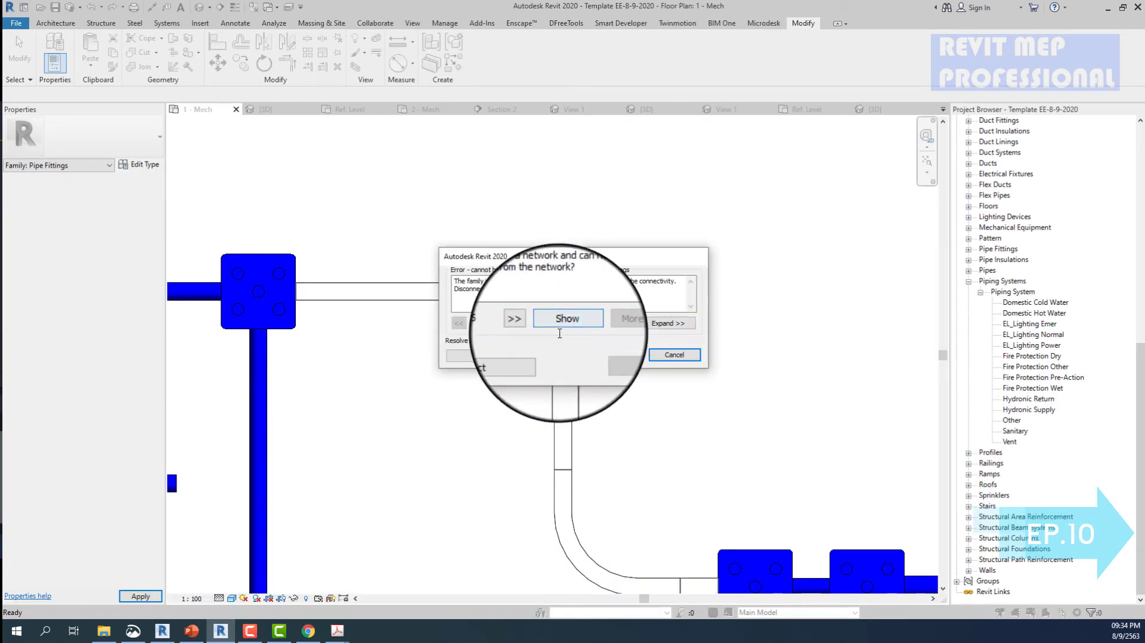
left_click(511, 356)
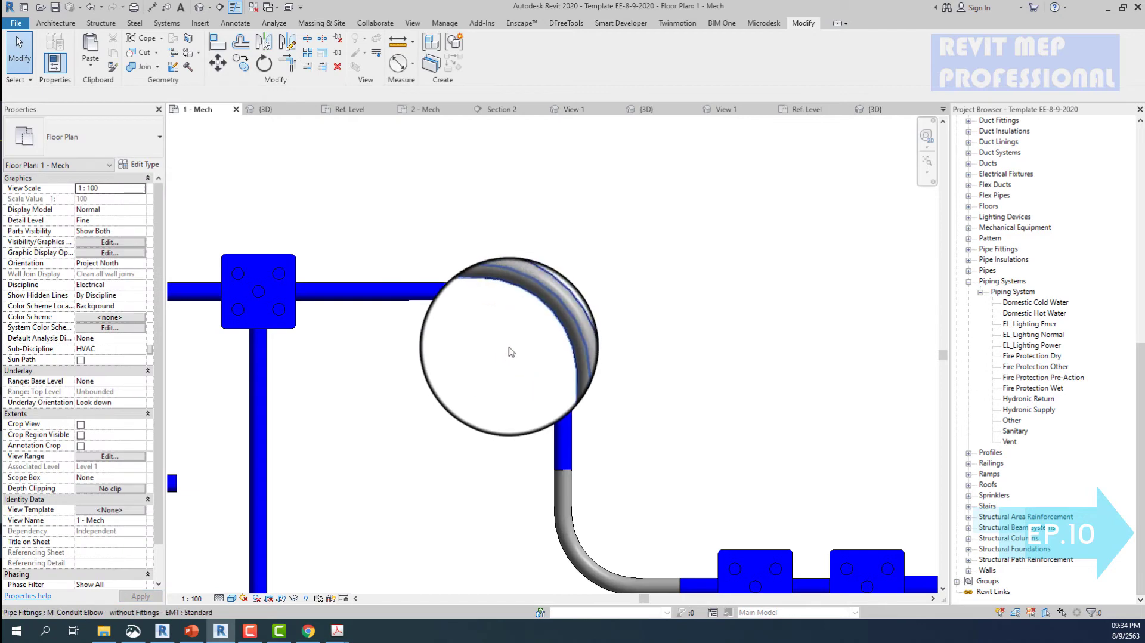
- Inspect the updated grey elbow fitting and the horizontal pipe run
scroll(511, 351, "down", 3)
left_click(486, 294)
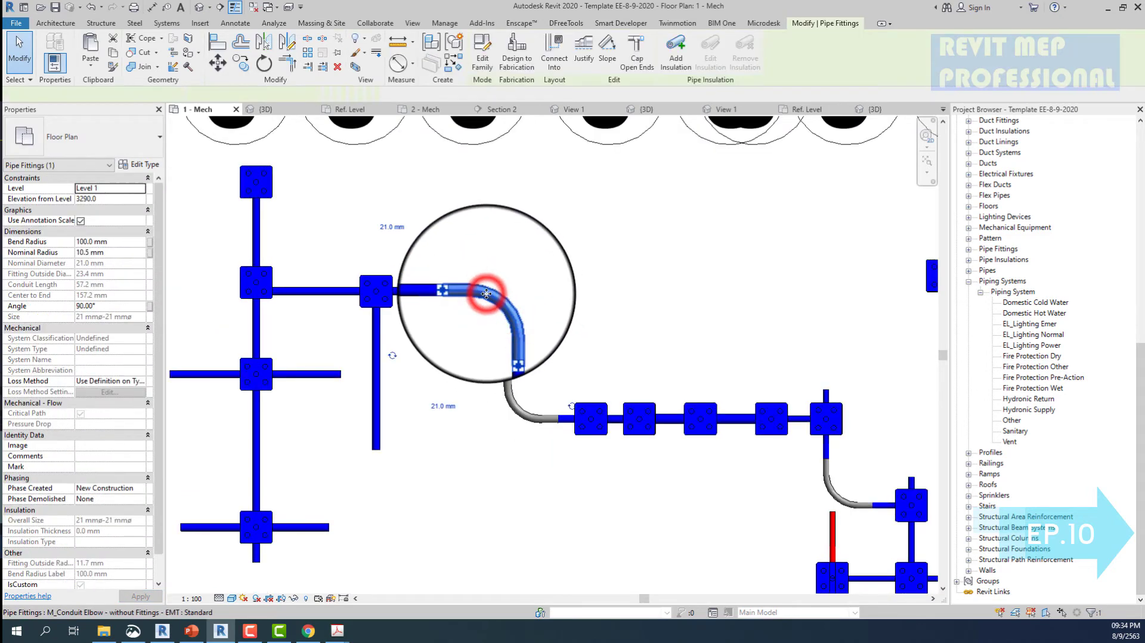
scroll(487, 293, "down", 1)
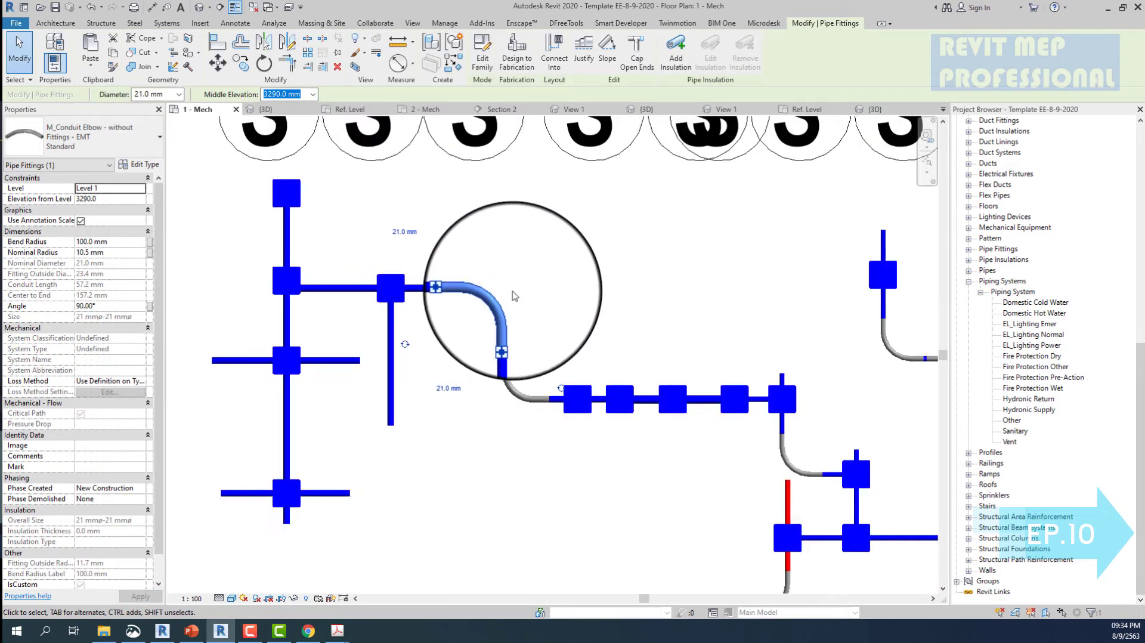
scroll(494, 292, "down", 1)
left_click(386, 283)
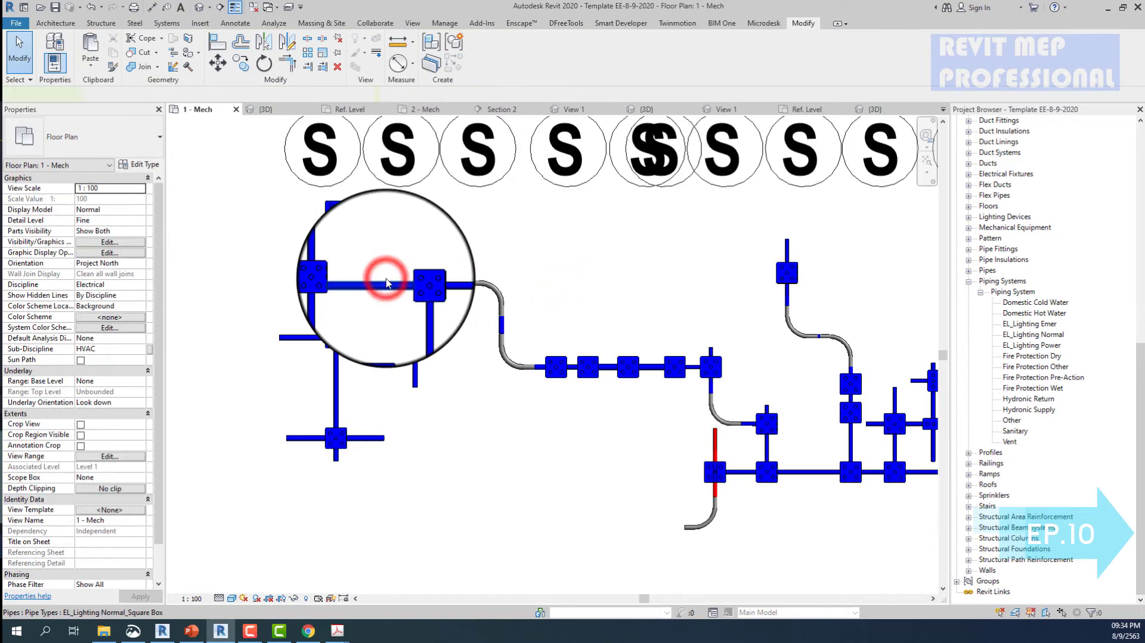
scroll(385, 279, "down", 3)
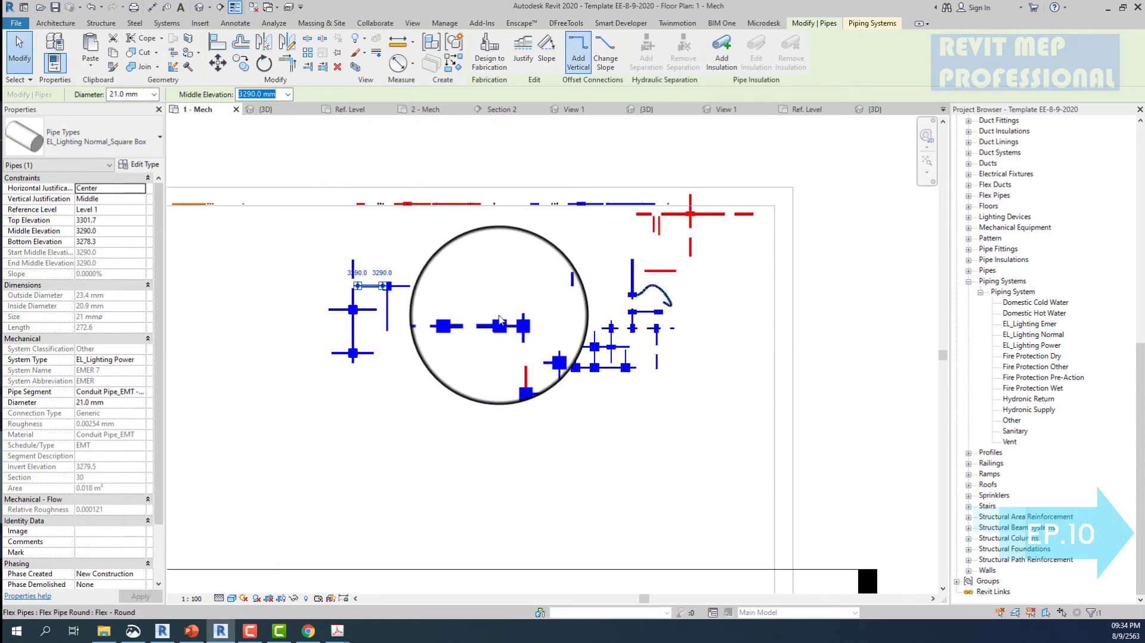
scroll(504, 316, "up", 4)
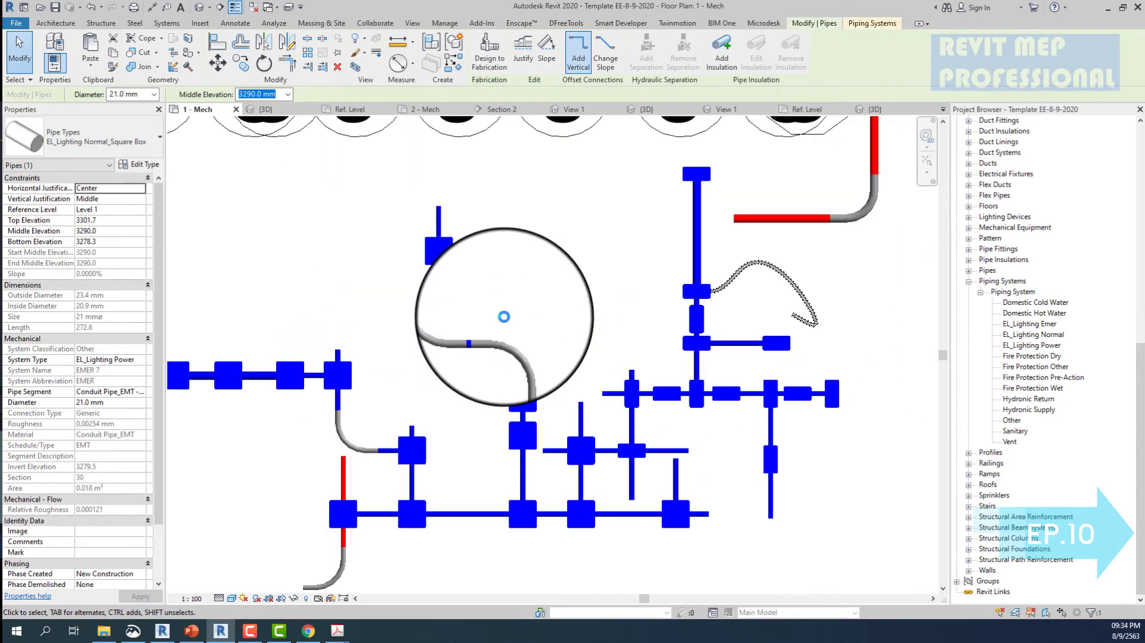
scroll(505, 323, "up", 2)
- Delete the lower conduit elbow along with its downward run
left_click(523, 334)
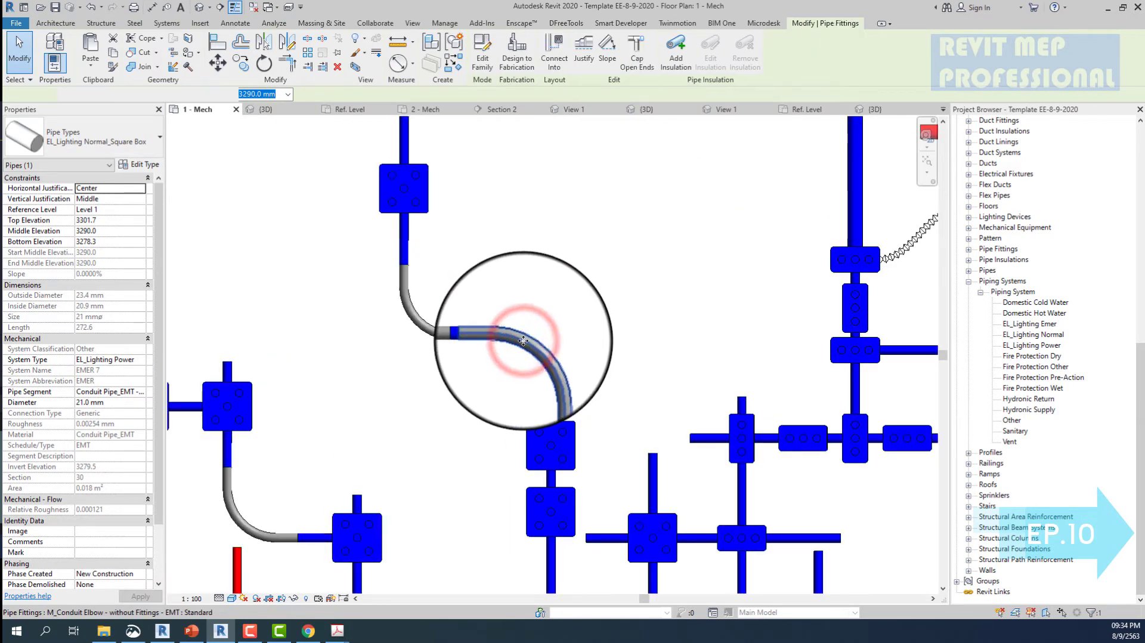
scroll(523, 340, "up", 2)
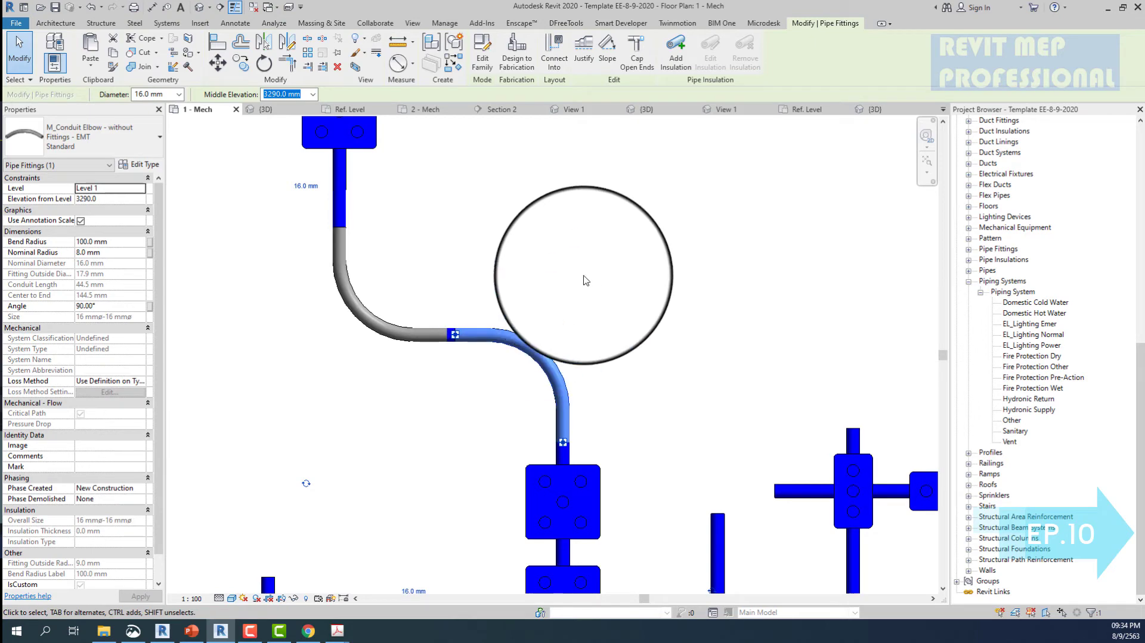
left_click(492, 263)
left_click(376, 327)
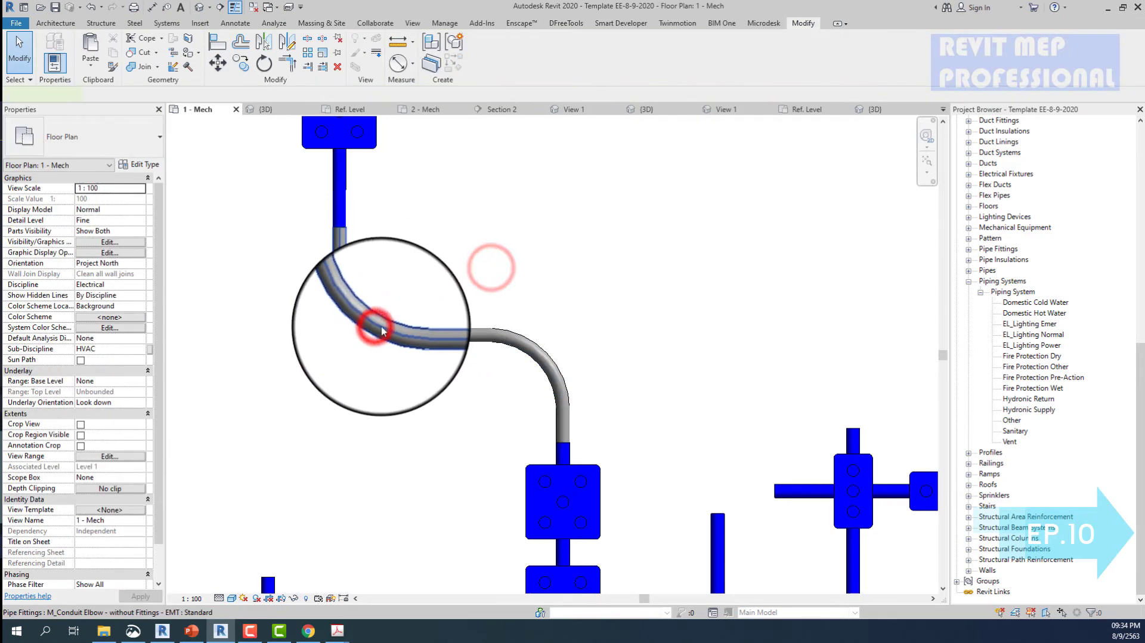
left_click(495, 336)
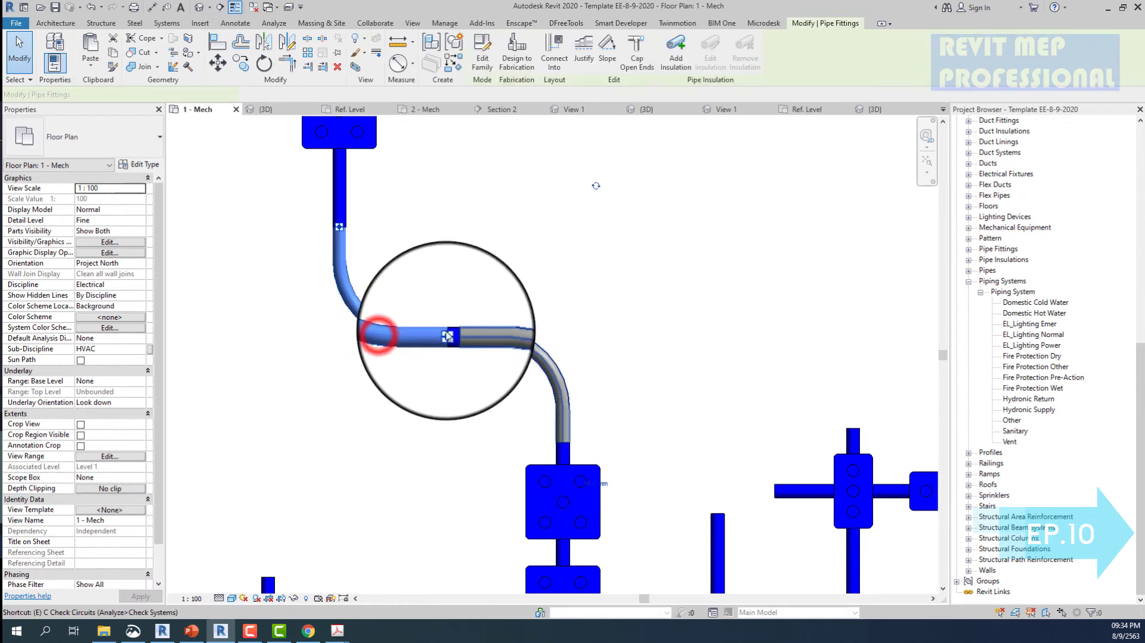
left_click(504, 332)
key("Delete")
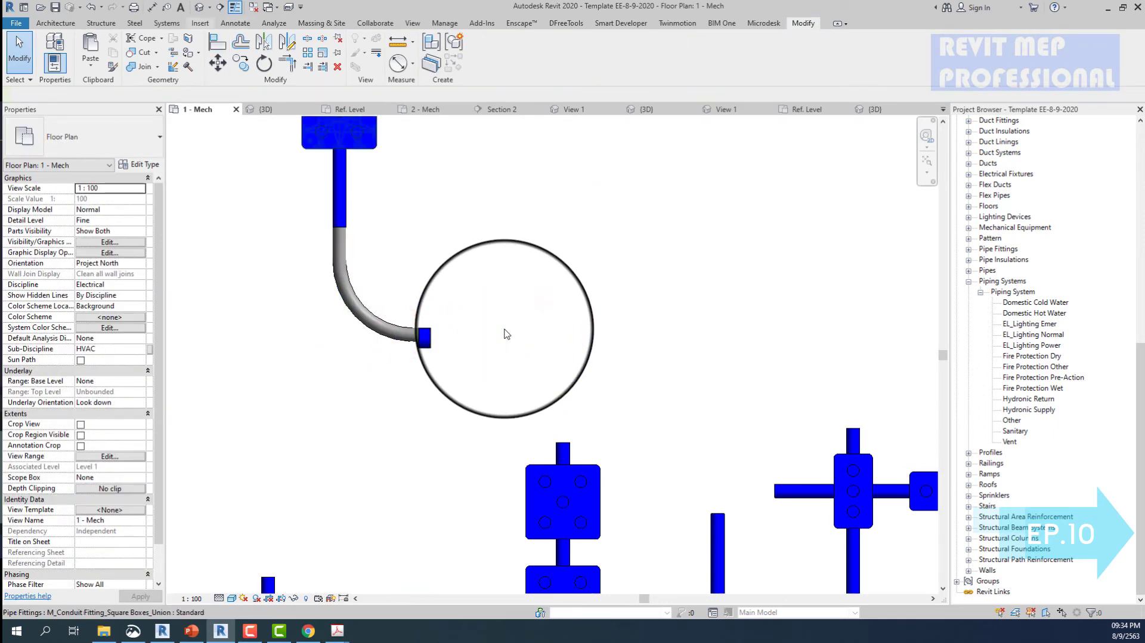
- Switch to the 3D view and locate the grey conduit elbows
left_click(200, 8)
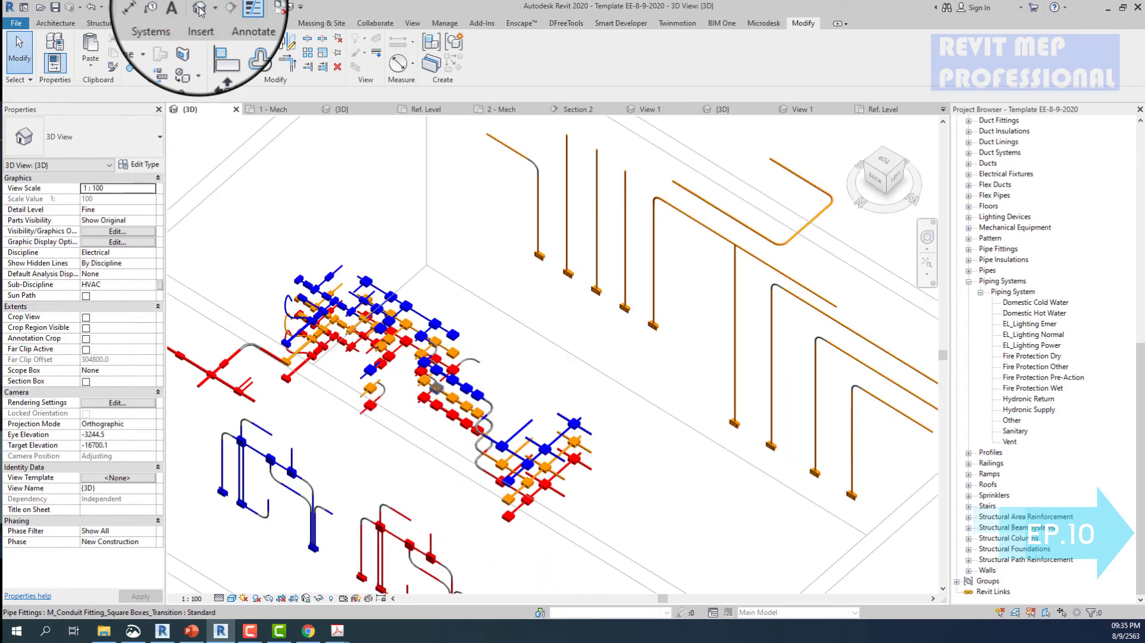
middle_click_drag(497, 290, 633, 294)
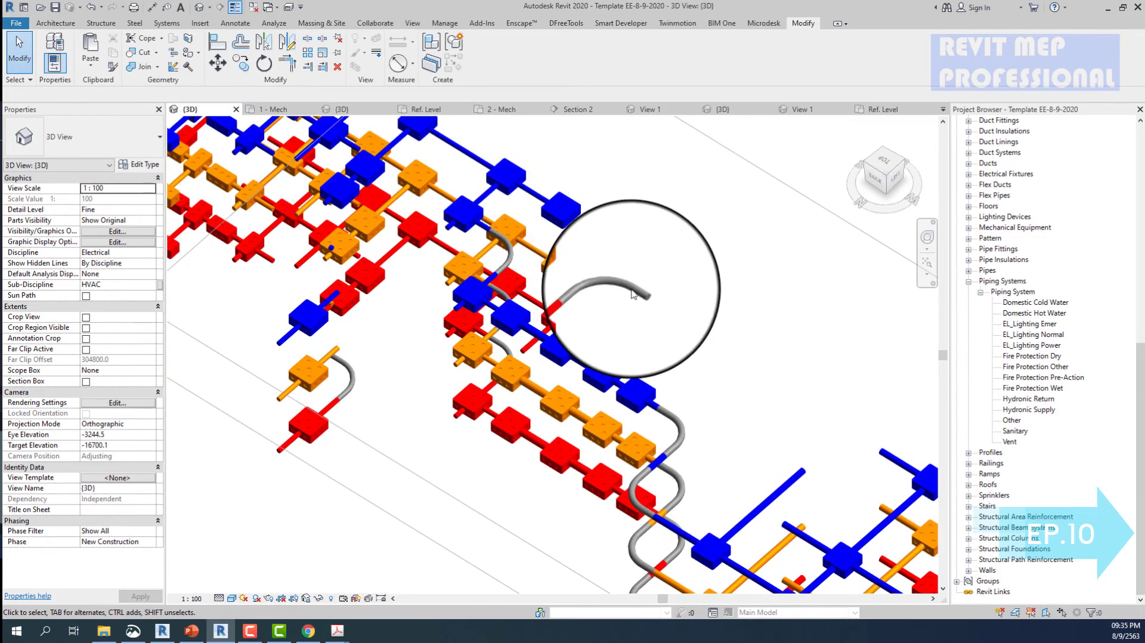
left_click(633, 293)
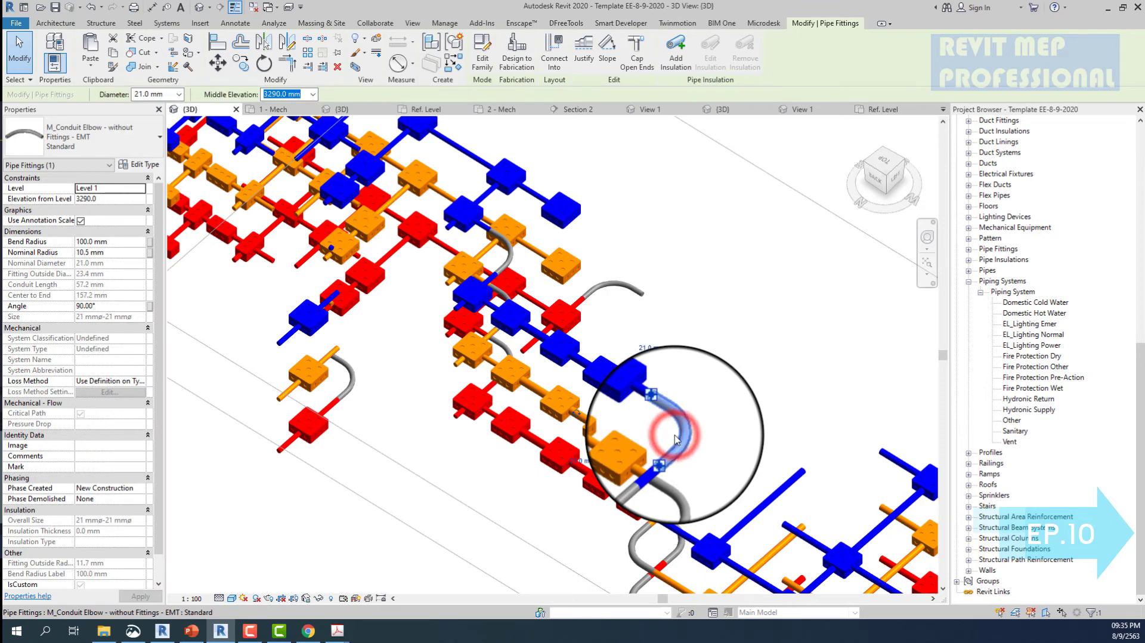
left_click(675, 439)
scroll(668, 471, "up", 3)
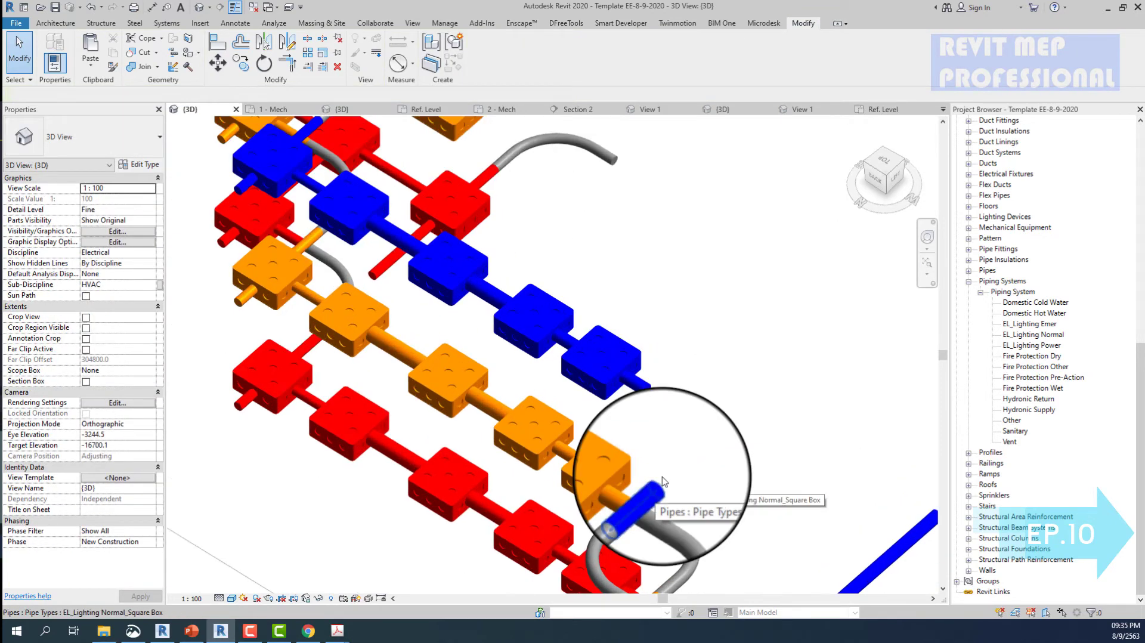
- Corner-join the upper blue pipe to the short stub with Trim/Extend (TR)
key("t")
key("r")
left_click(641, 384)
left_click(661, 494)
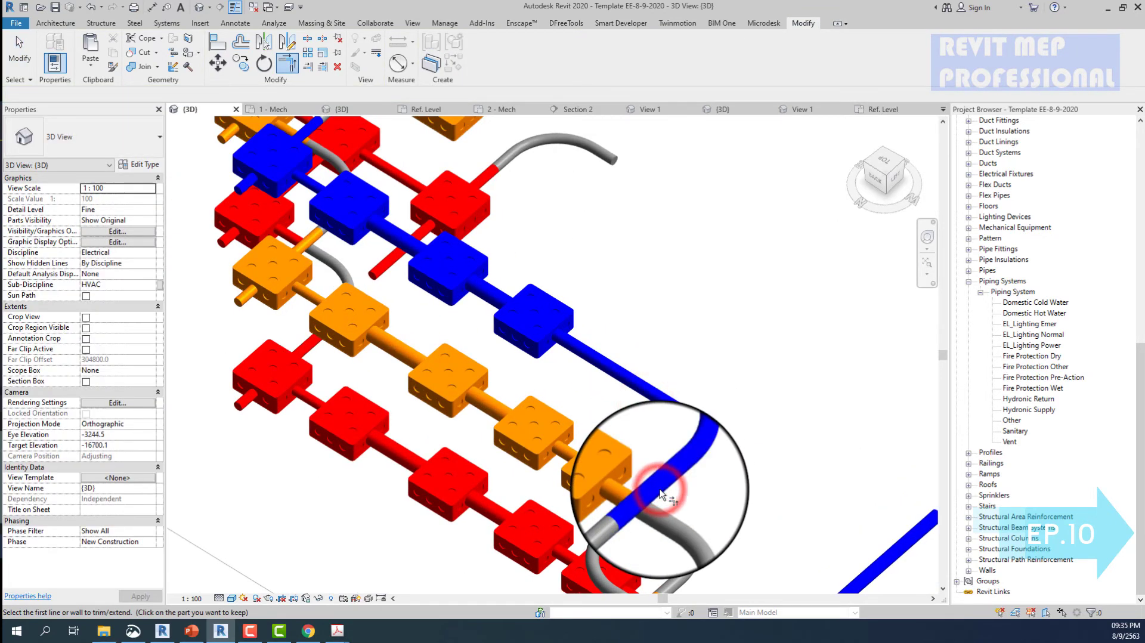
scroll(660, 494, "down", 3)
scroll(686, 393, "up", 2)
key("Escape")
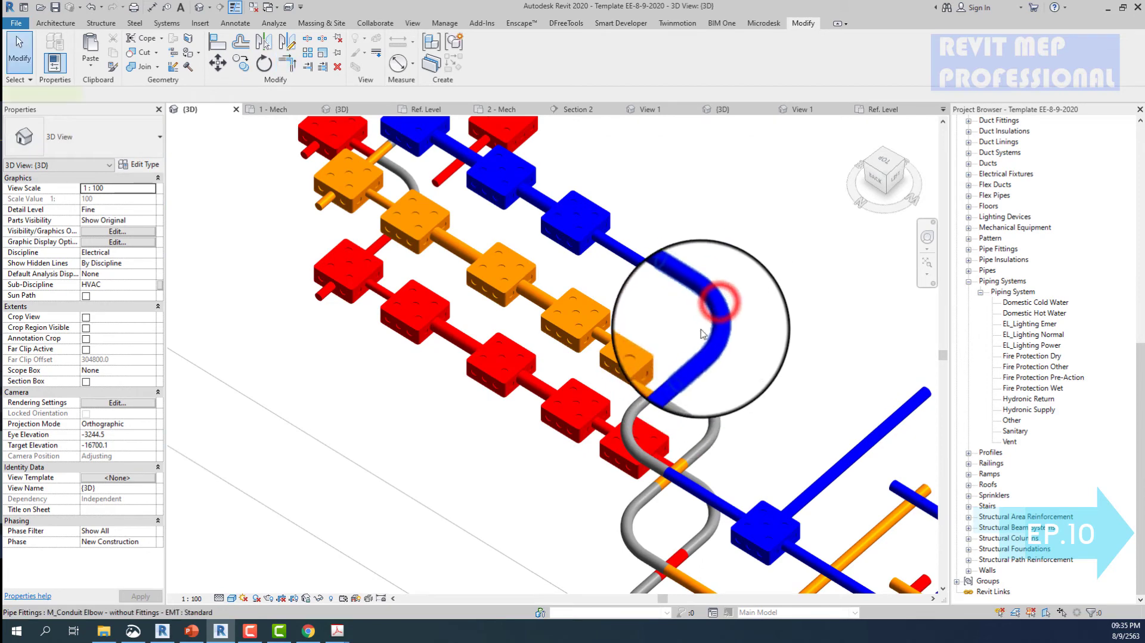
- Delete three grey conduit elbows from the model
left_click(718, 414)
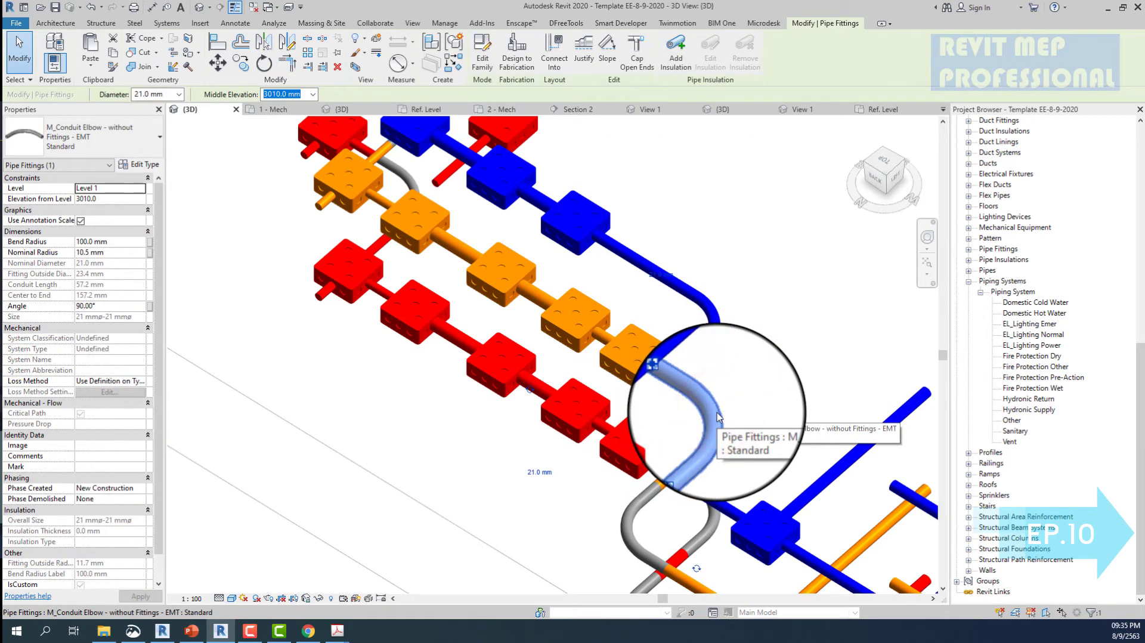
key("Delete")
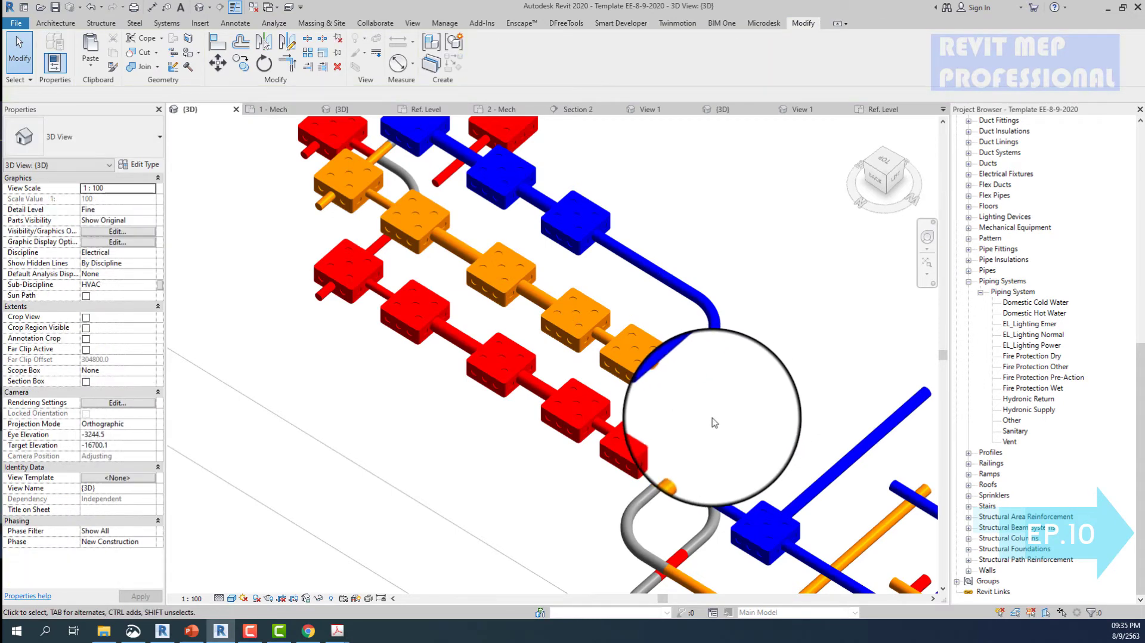
scroll(714, 422, "down", 3)
left_click(659, 530)
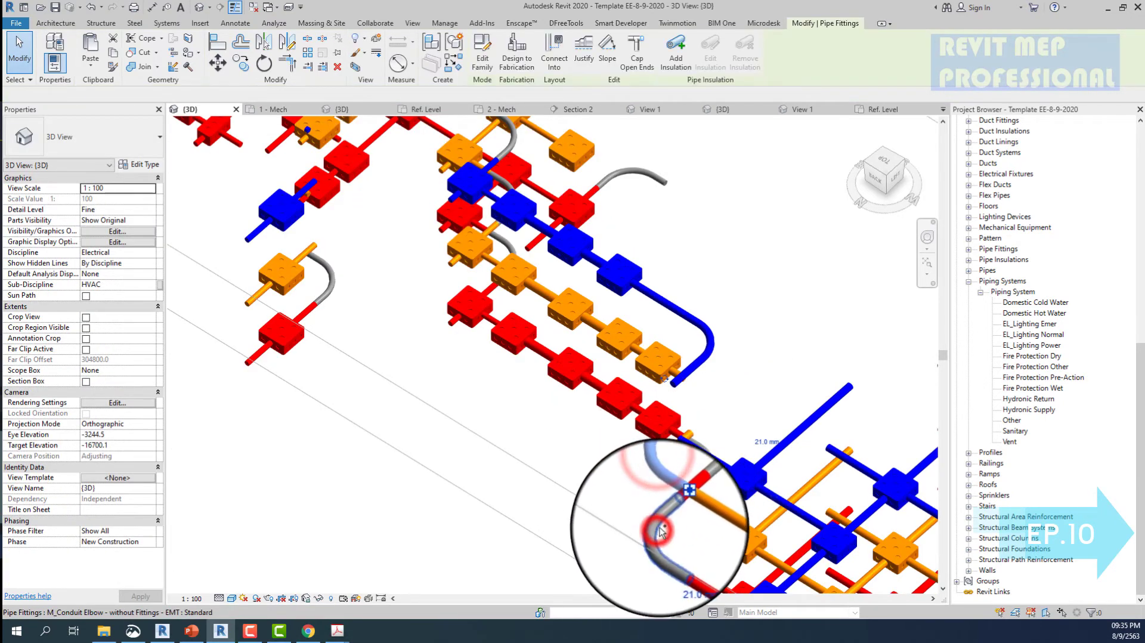
left_click(703, 482, "ctrl")
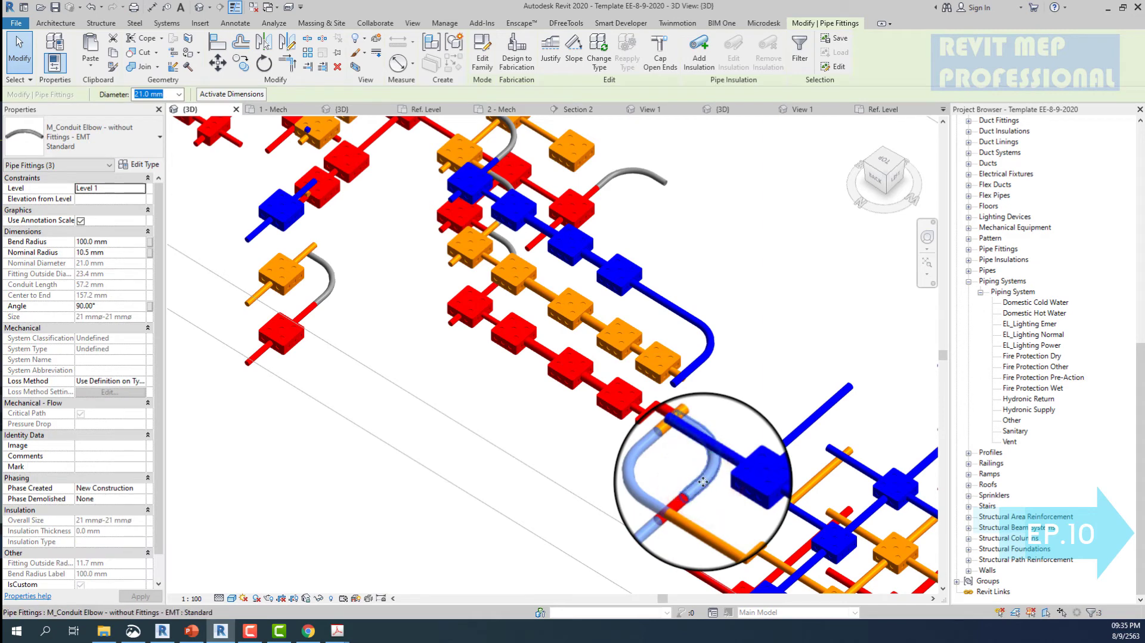
key("Delete")
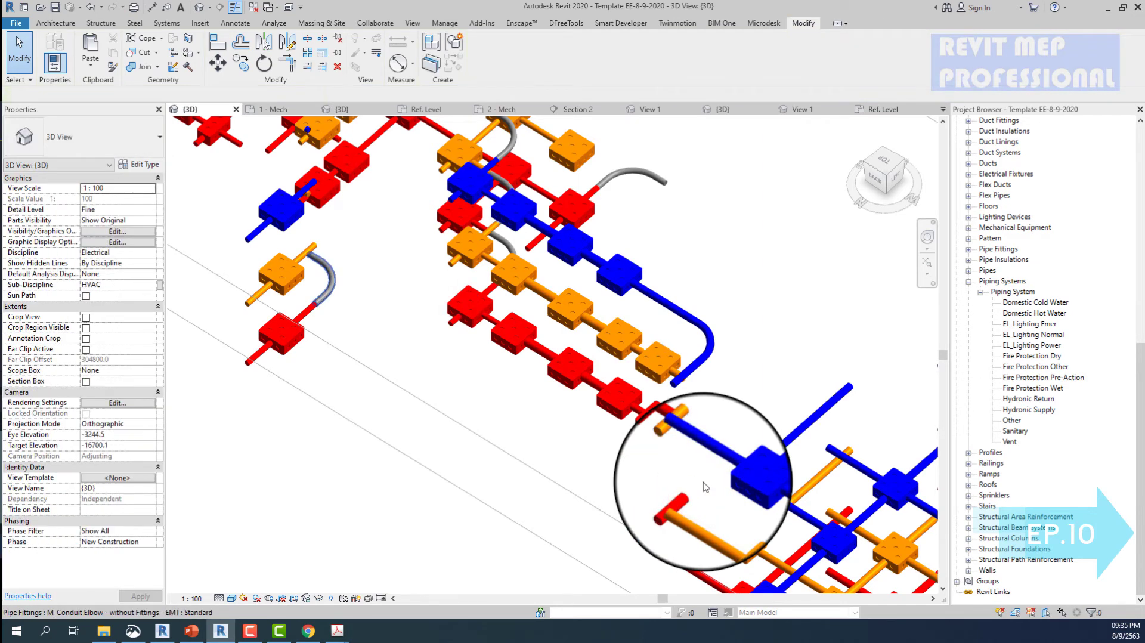
- Start another corner join, picking the blue pipe end as the first pipe
scroll(704, 486, "down", 3)
scroll(661, 437, "up", 2)
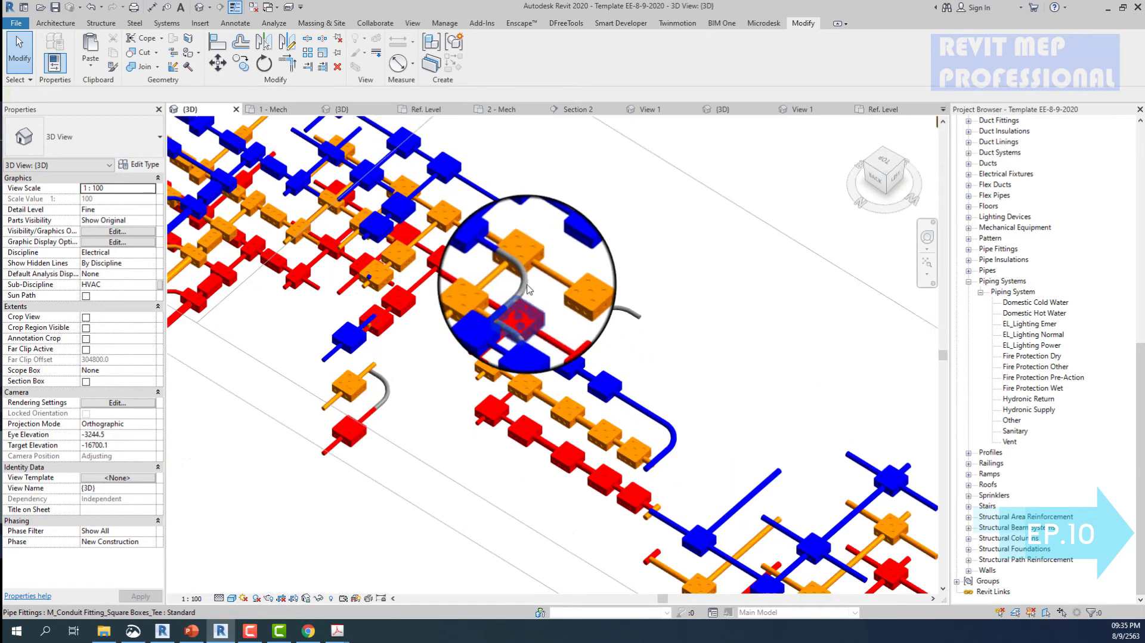
scroll(524, 320, "up", 3)
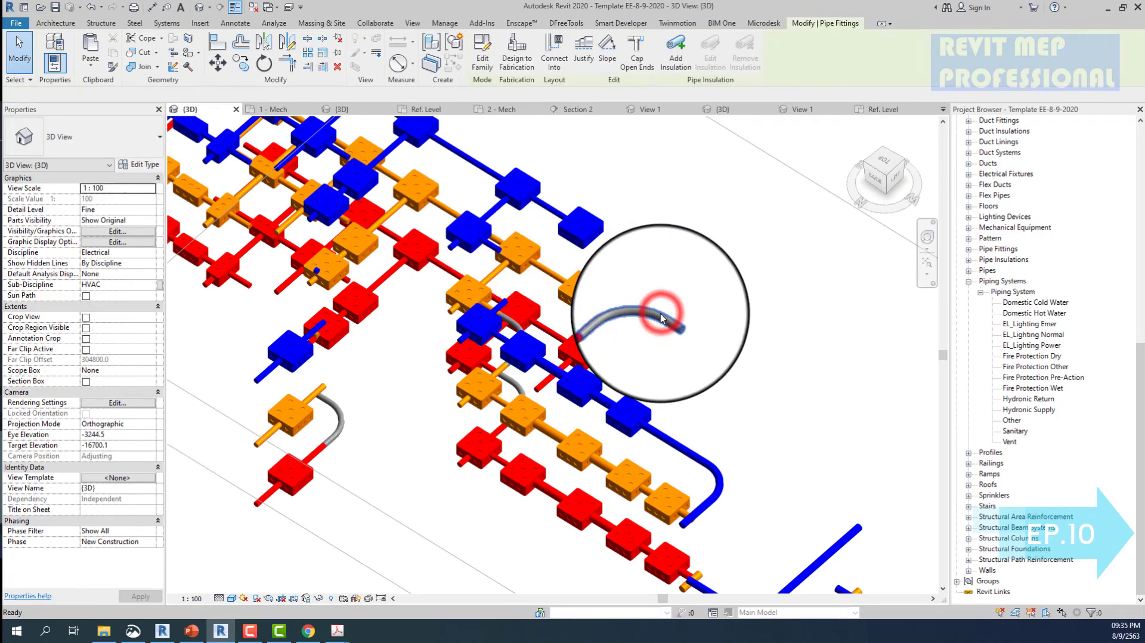
scroll(661, 318, "up", 2)
scroll(661, 318, "down", 4)
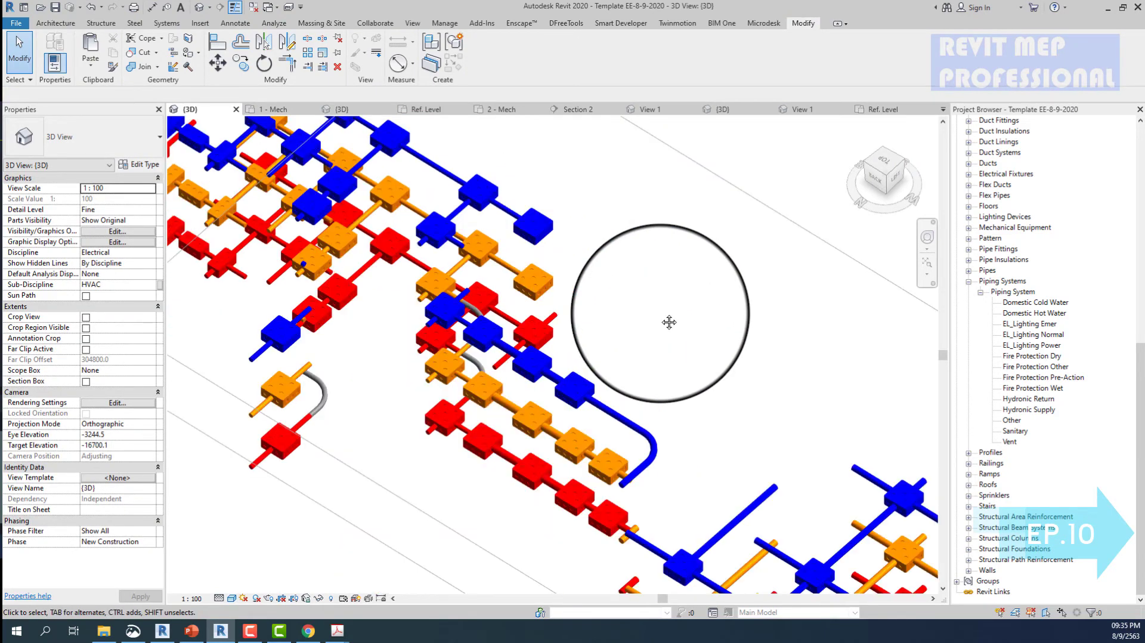
scroll(662, 317, "up", 3)
scroll(660, 320, "up", 1)
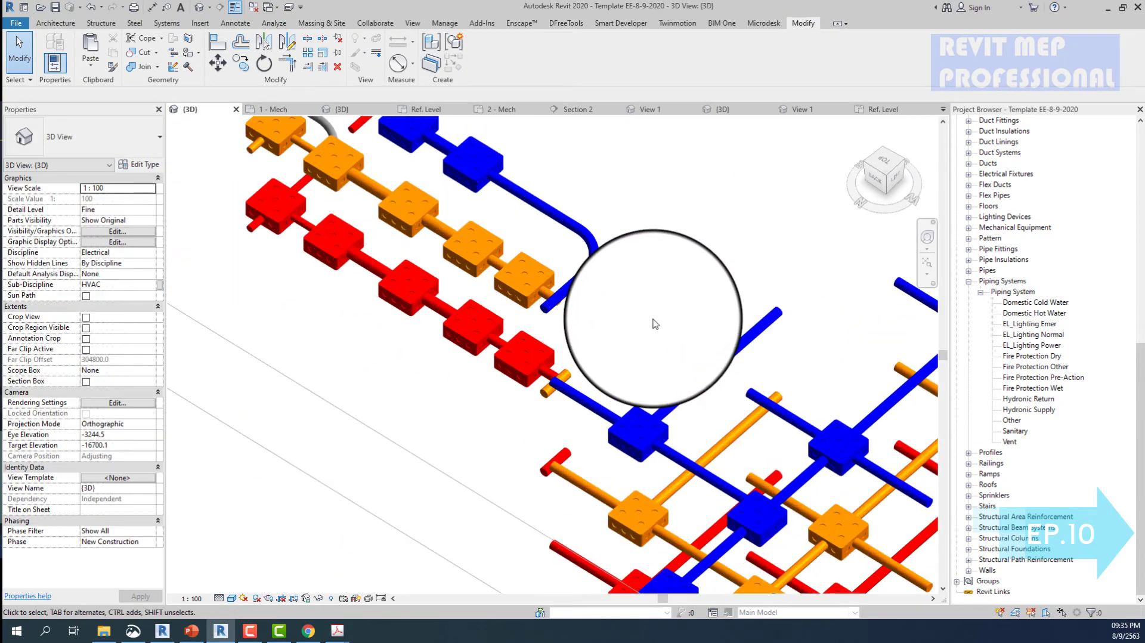
scroll(650, 325, "up", 1)
scroll(636, 331, "down", 1)
key("t")
key("r")
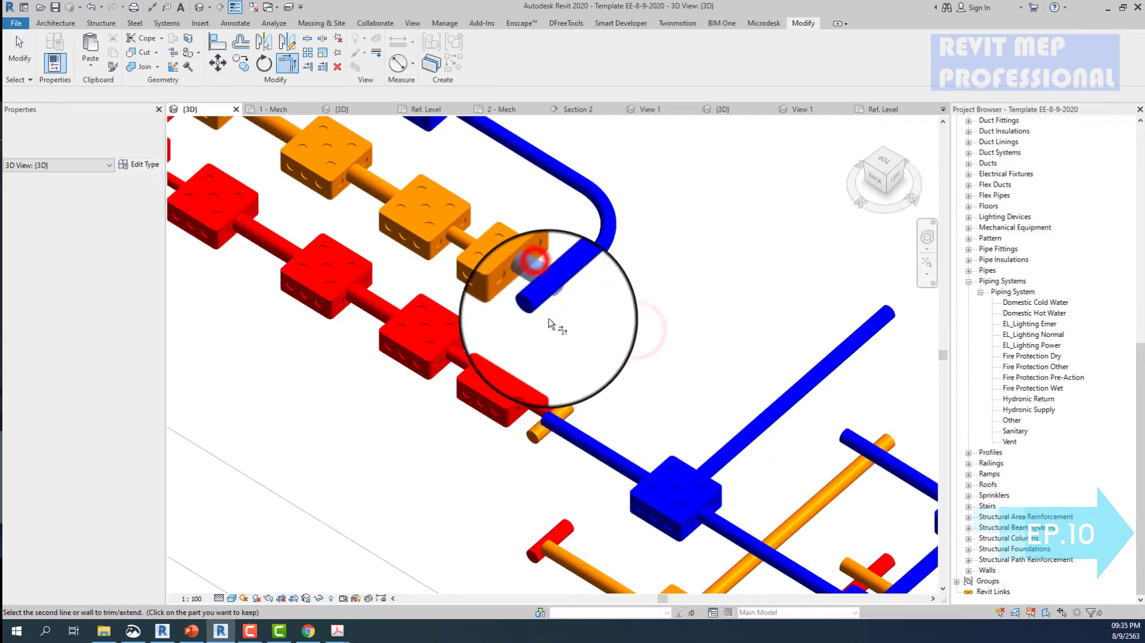
scroll(536, 321, "down", 1)
scroll(565, 396, "down", 2)
left_click(565, 395)
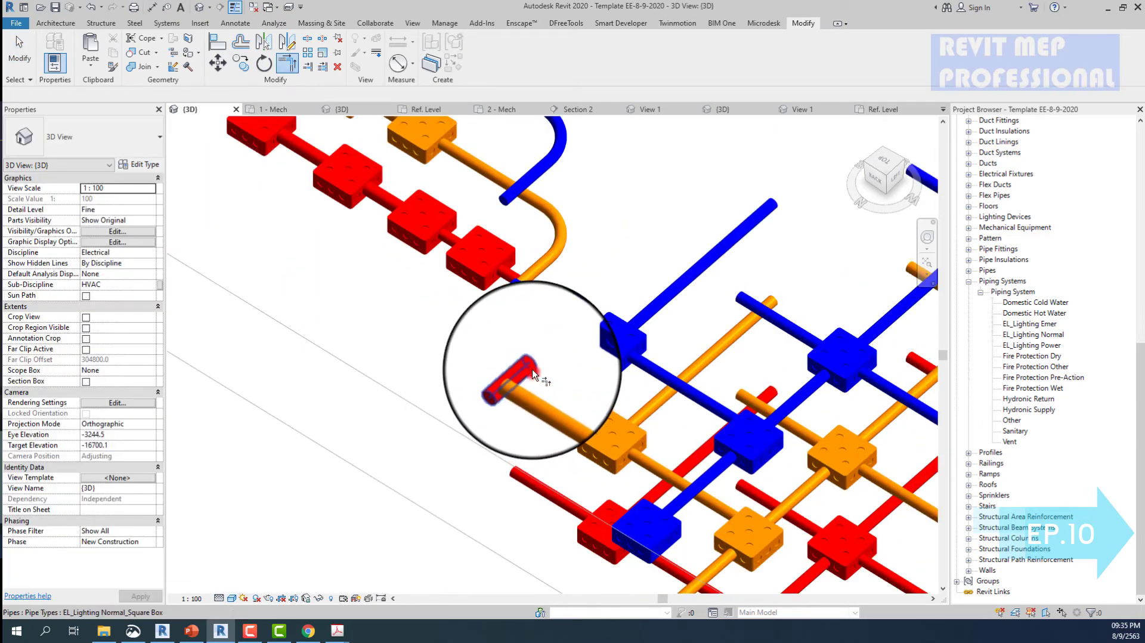
- Select the conduit elbows along the blue run, then cancel the selection
scroll(518, 328, "up", 2)
scroll(516, 272, "up", 1)
scroll(516, 272, "down", 1)
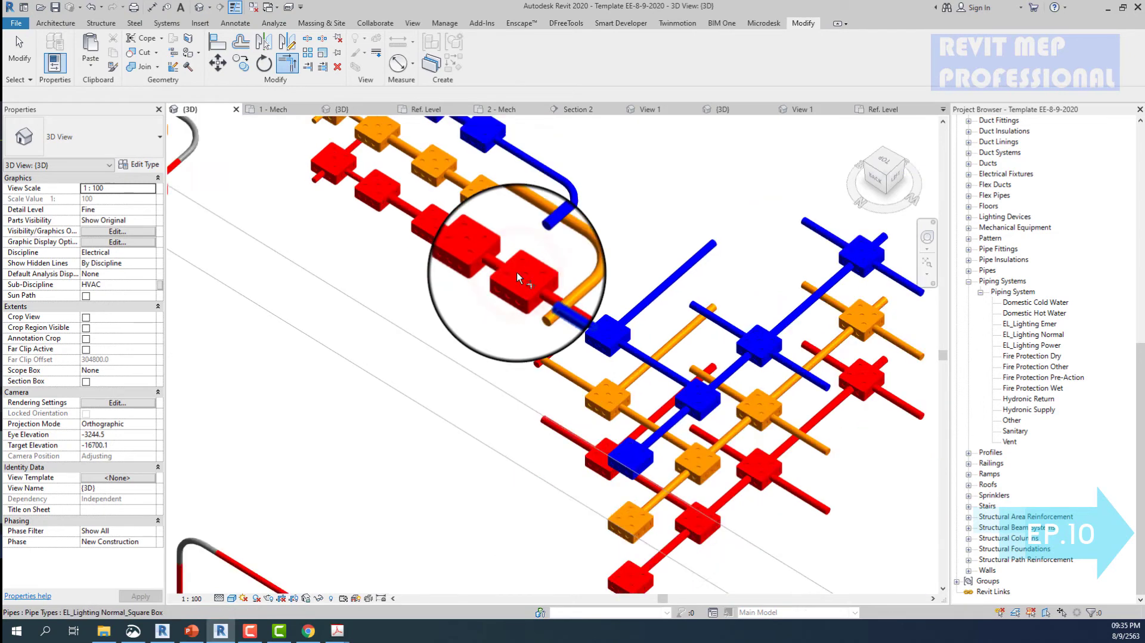
scroll(516, 272, "down", 1)
scroll(517, 271, "down", 1)
scroll(516, 272, "down", 1)
scroll(528, 295, "up", 2)
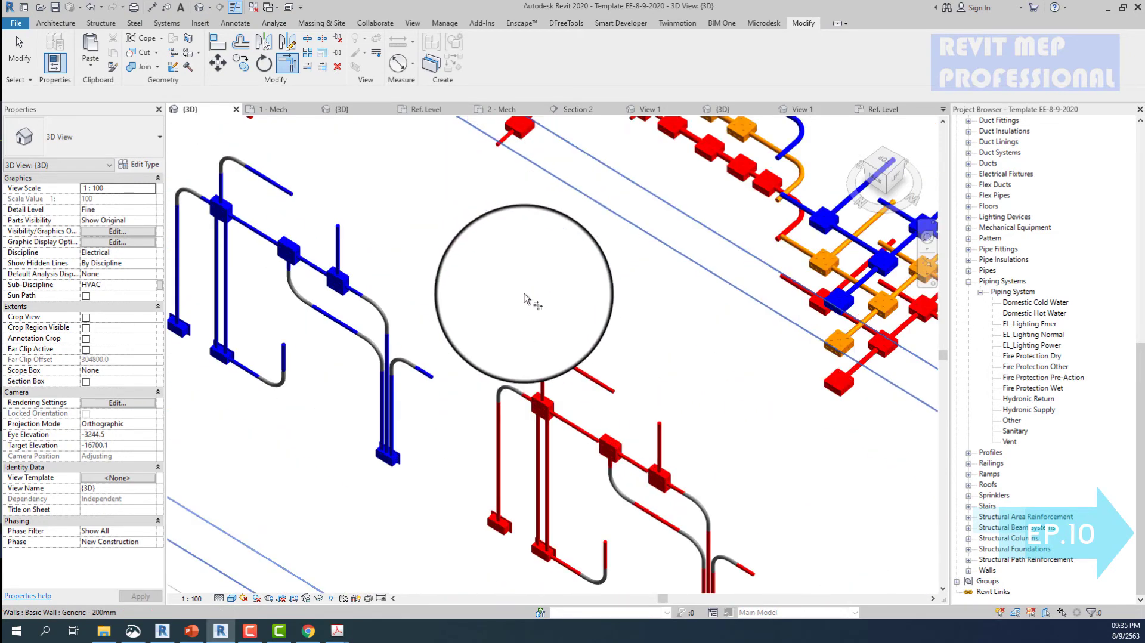
scroll(539, 341, "up", 1)
left_click(538, 341)
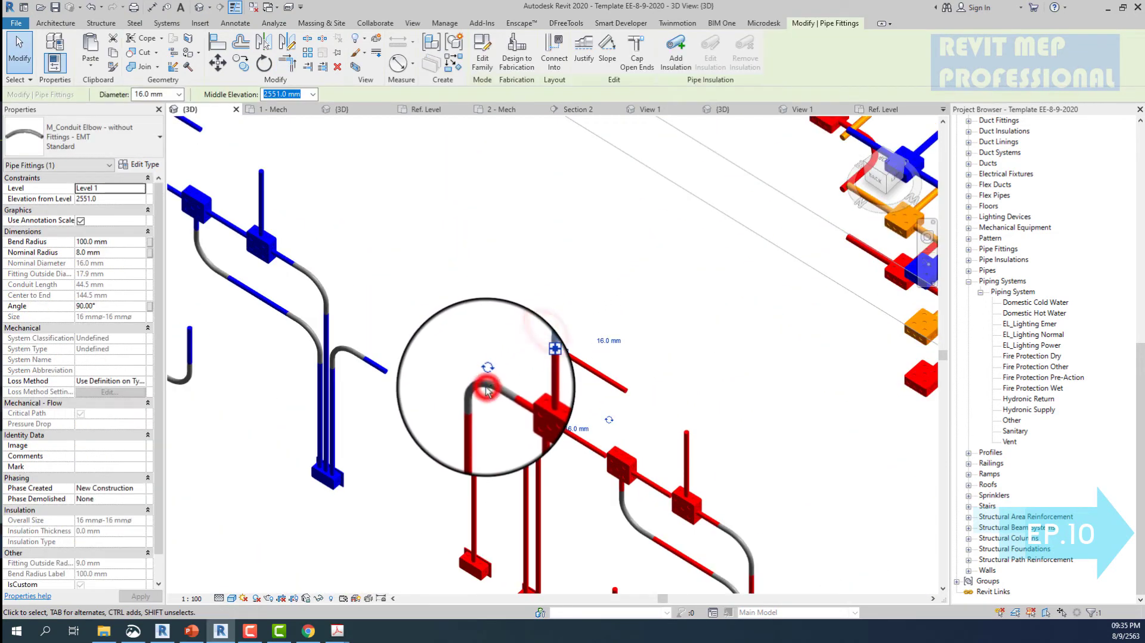
left_click(319, 279, "ctrl")
left_click(298, 320, "ctrl")
left_click(205, 263, "ctrl")
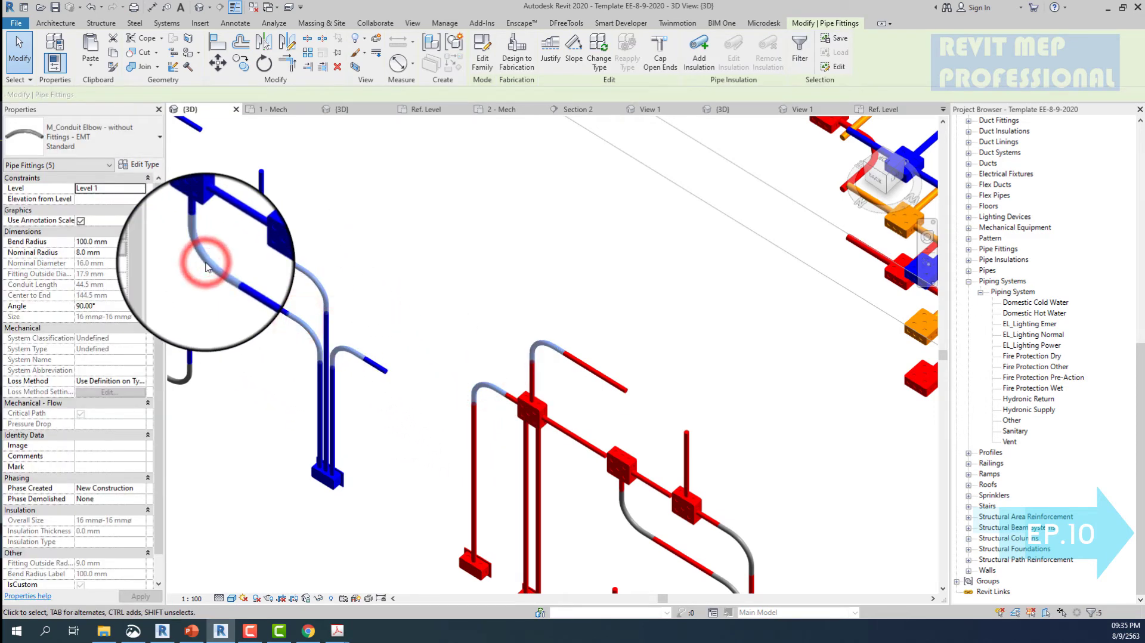
scroll(215, 268, "down", 3)
key("Escape")
scroll(369, 360, "up", 3)
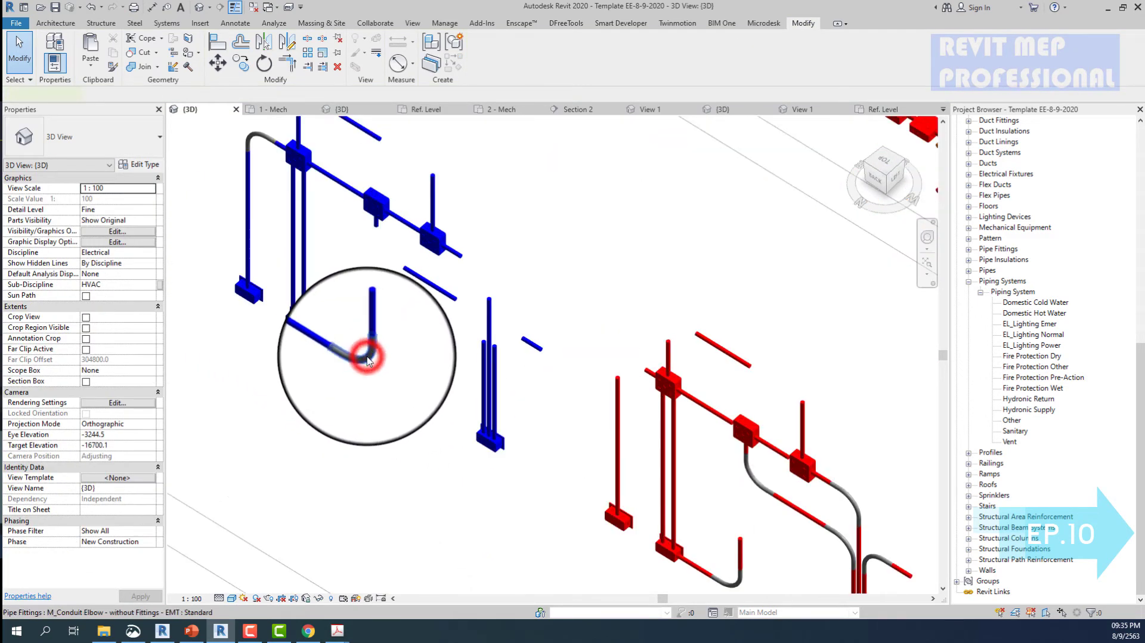
- Select two more conduit elbows and pan toward the top elbow
left_click(368, 358)
left_click(255, 125)
middle_click_drag(255, 125, 336, 205)
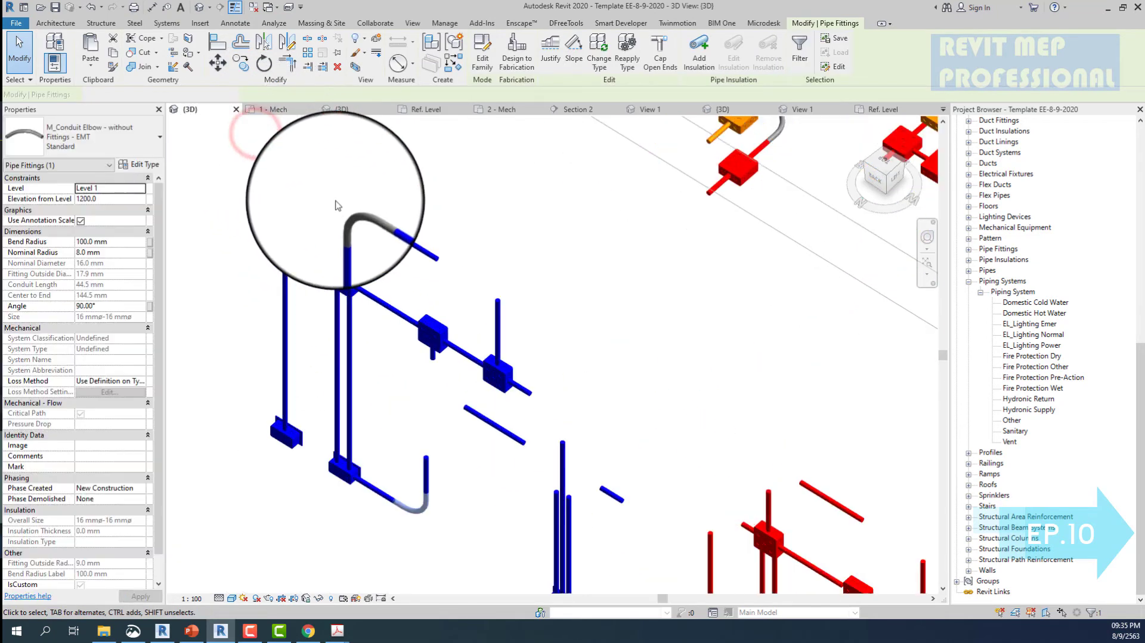
scroll(345, 212, "down", 3)
left_click(556, 285)
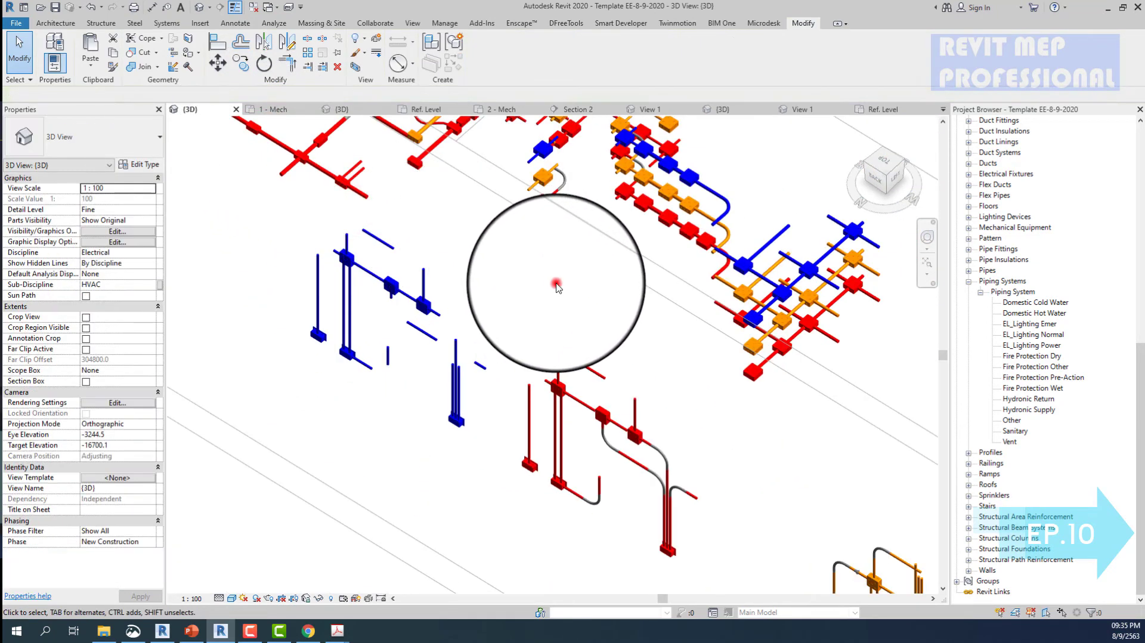
scroll(557, 286, "up", 3)
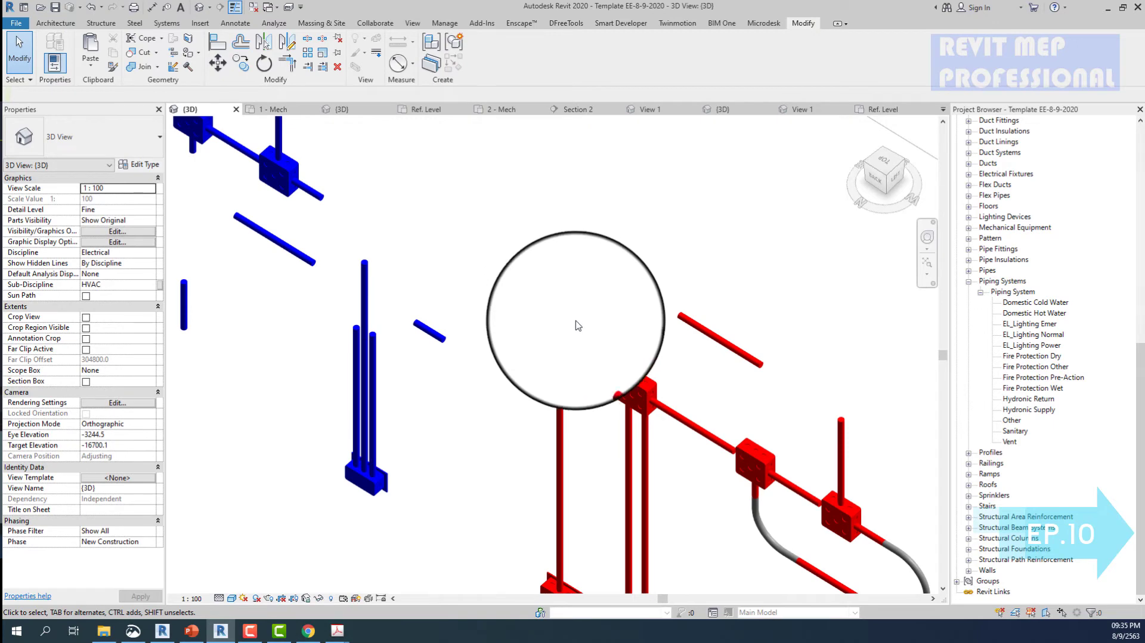
- Corner-join the vertical red pipe to the horizontal pipe
key("t")
key("r")
left_click(608, 374)
left_click(559, 405)
- Join the horizontal and vertical blue pipes with a new elbow
left_click(429, 330)
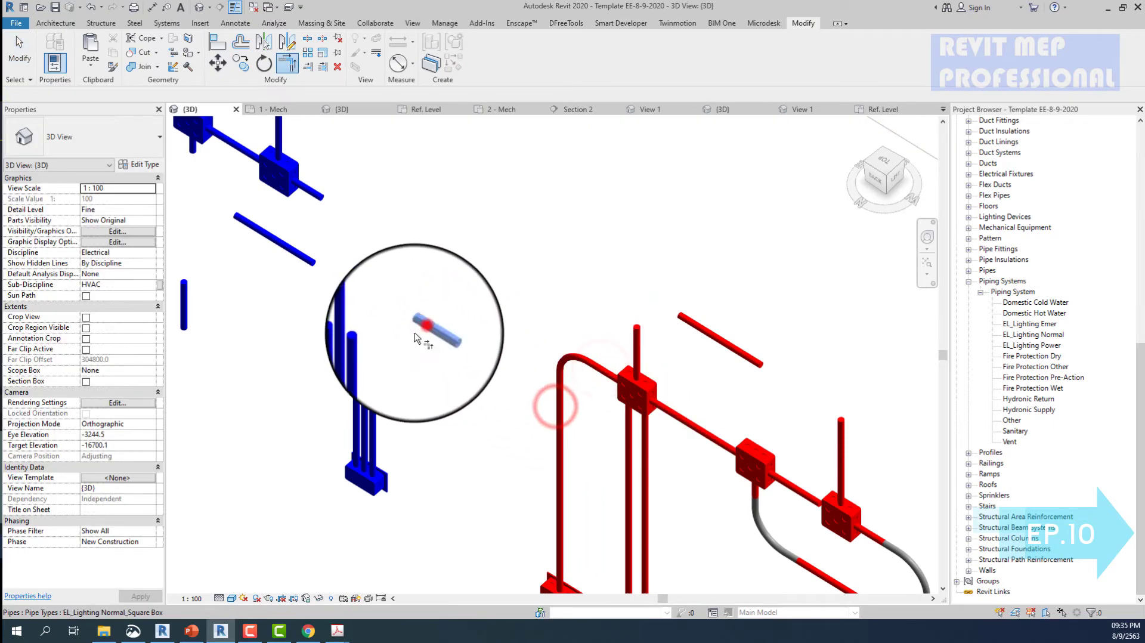
scroll(377, 351, "down", 2)
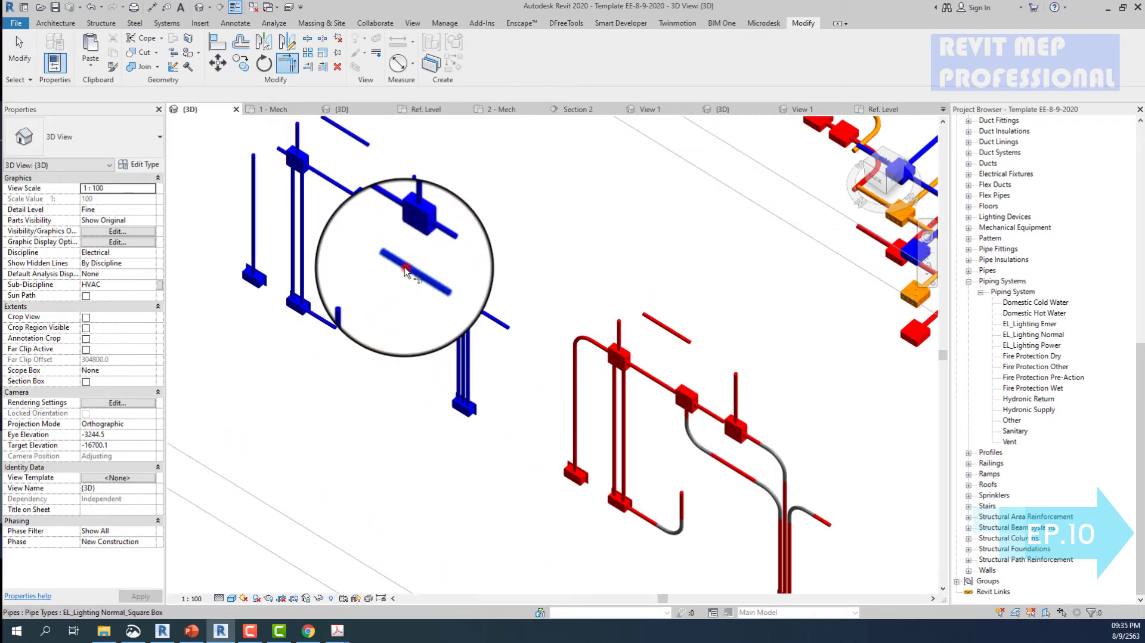
left_click(414, 242)
left_click(361, 304)
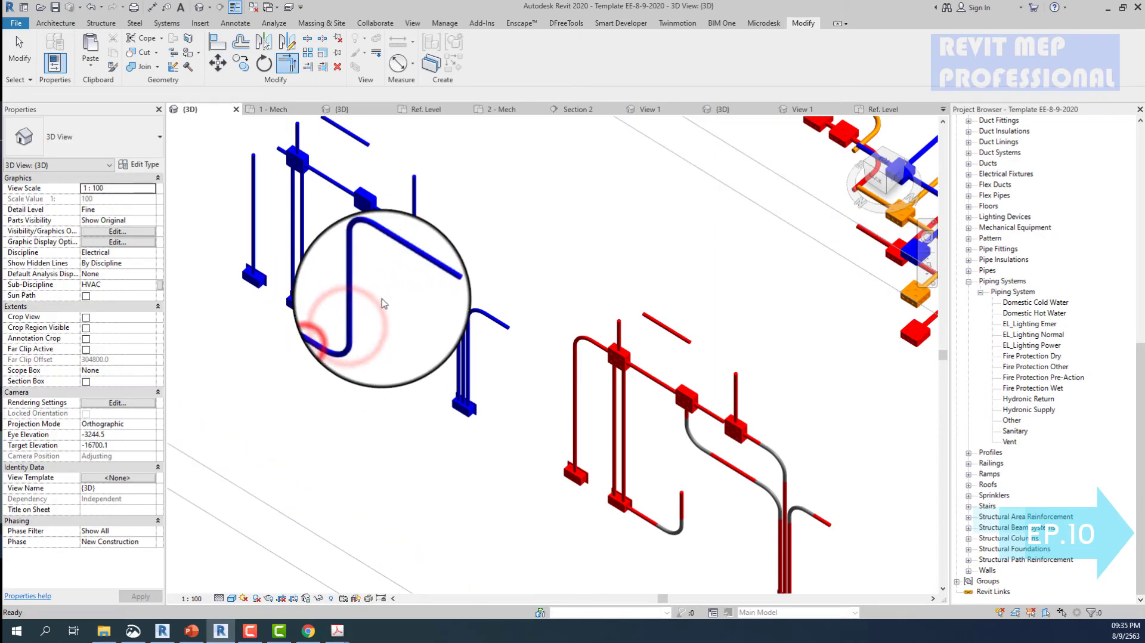
left_click(405, 268)
key("Escape")
left_click(506, 243)
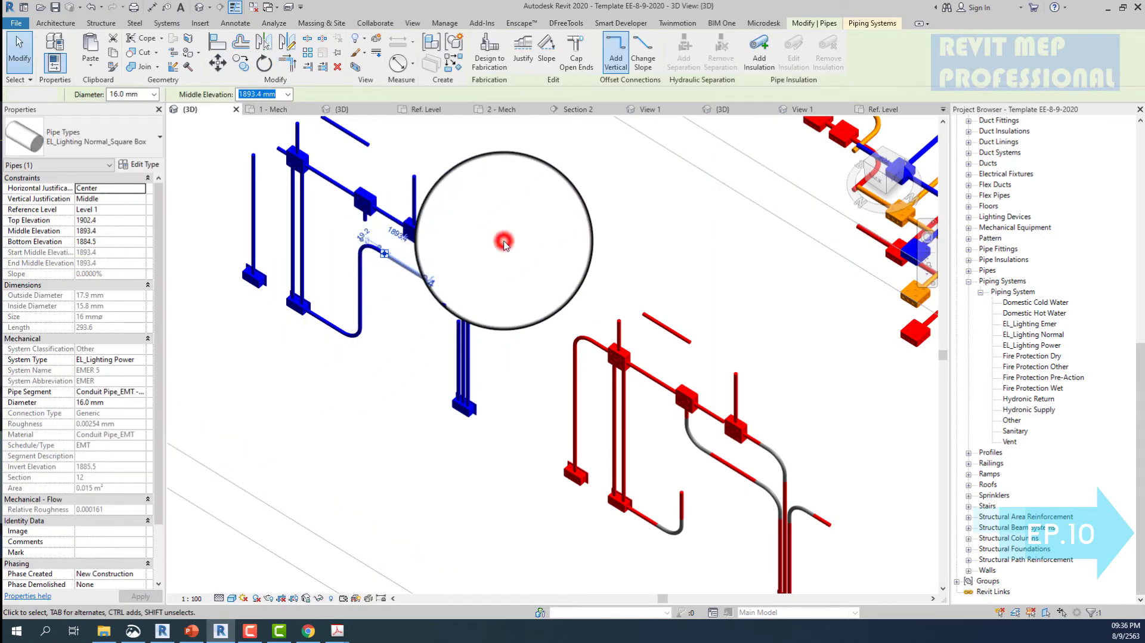
scroll(459, 272, "down", 3)
- Switch to the 1 - Mech plan and delete the conduit elbow
left_click(285, 111)
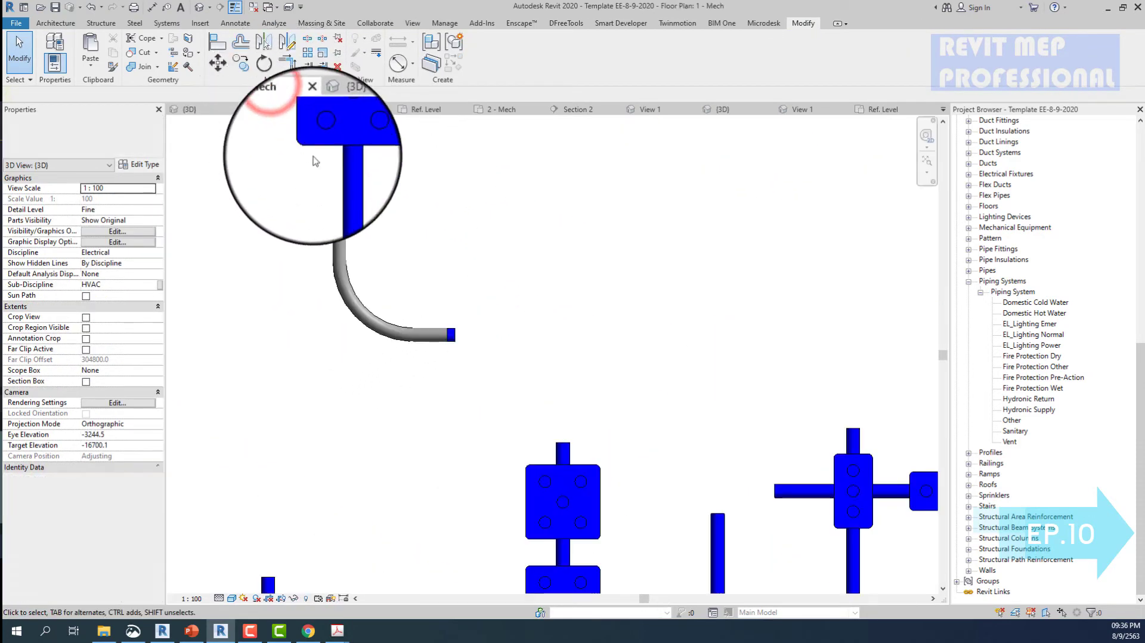
left_click(414, 327)
key("Delete")
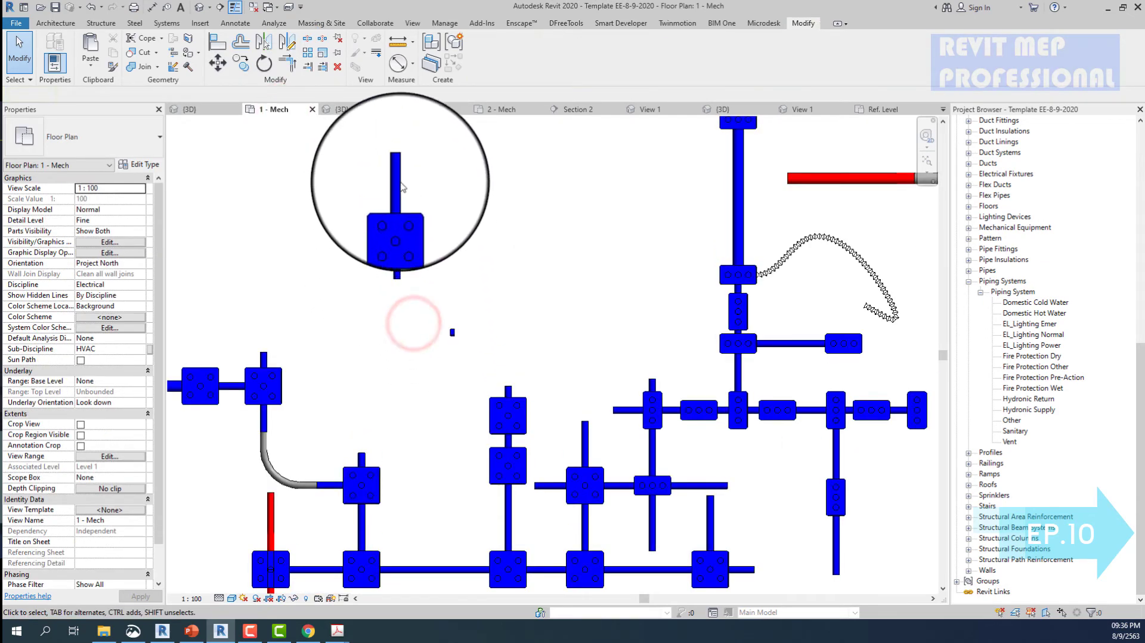
- Start a new pipe from the end of the vertical blue pipe
left_click(398, 179)
right_click(398, 165)
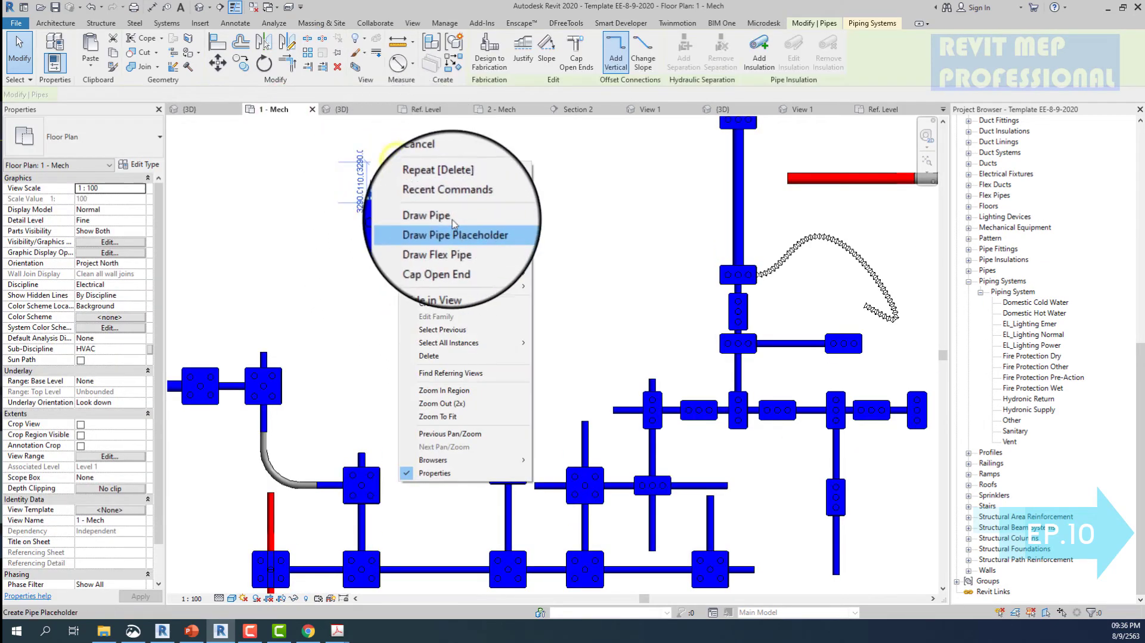
left_click(420, 182)
left_click(454, 224)
scroll(453, 222, "down", 1)
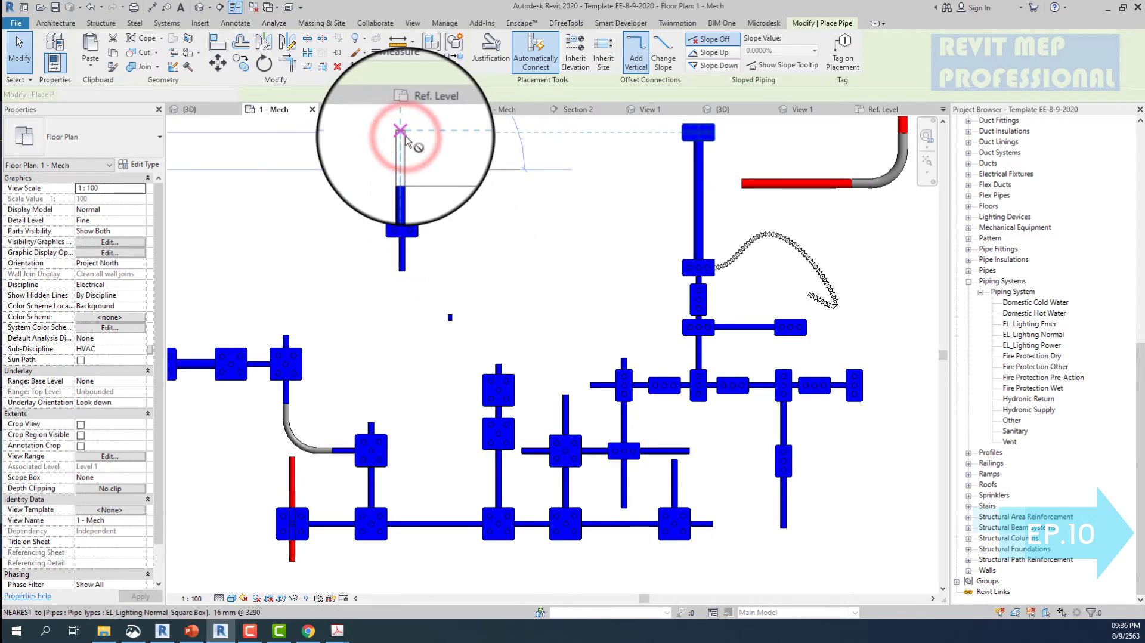
middle_click_drag(383, 212, 350, 274)
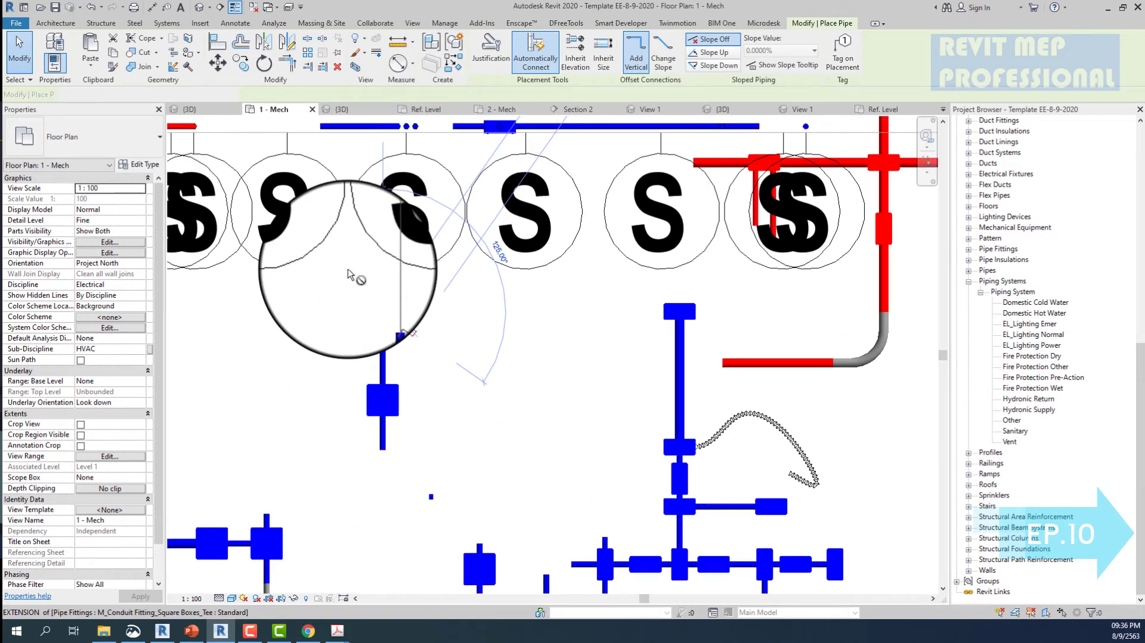
- Add diagonal and horizontal pipe segments running toward the switch symbols
left_click(347, 270)
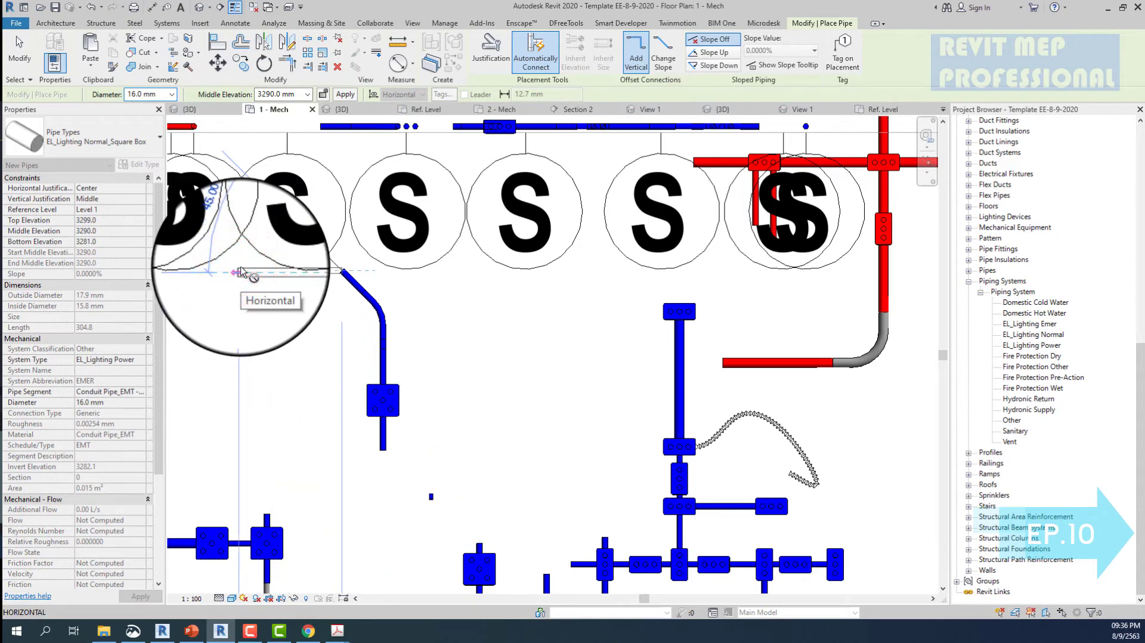
left_click(301, 228)
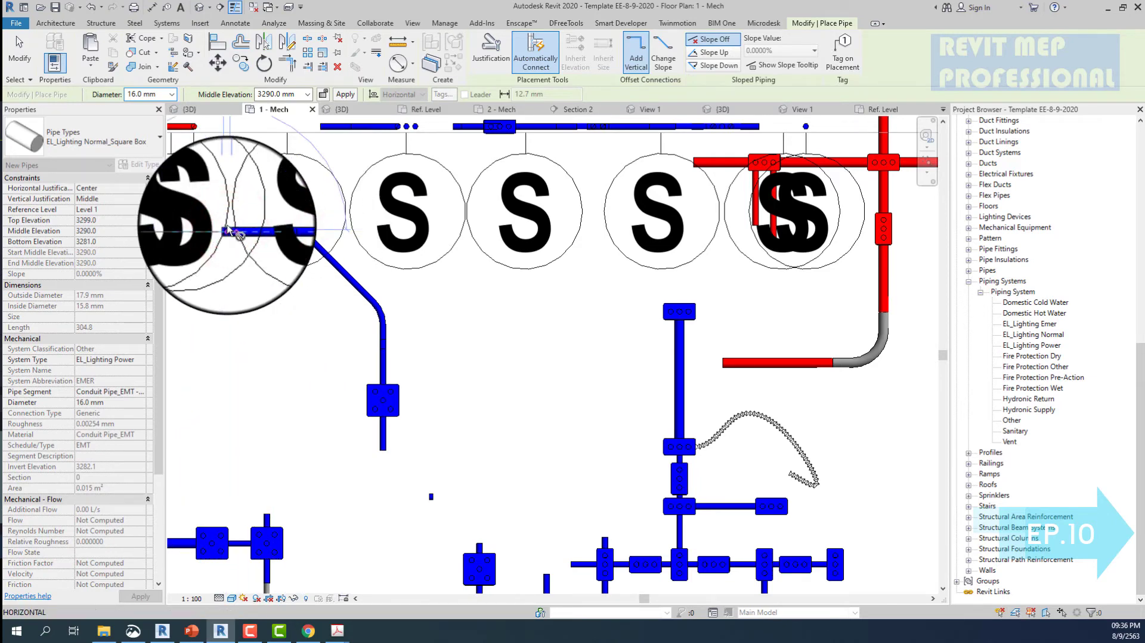
left_click(225, 230)
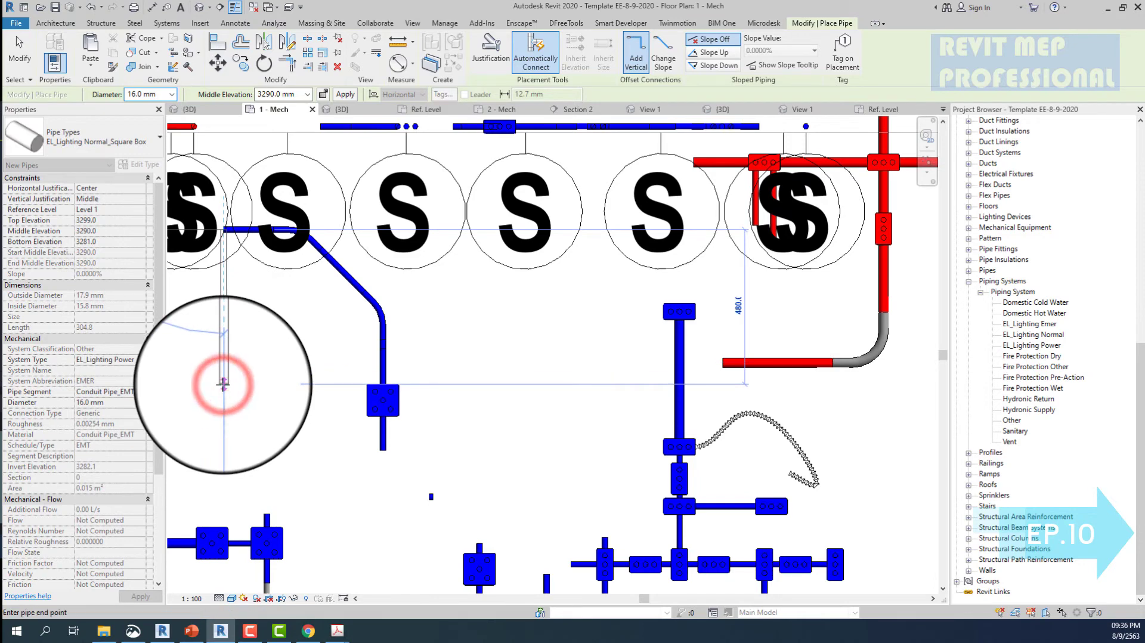
key("Escape")
scroll(310, 224, "up", 5)
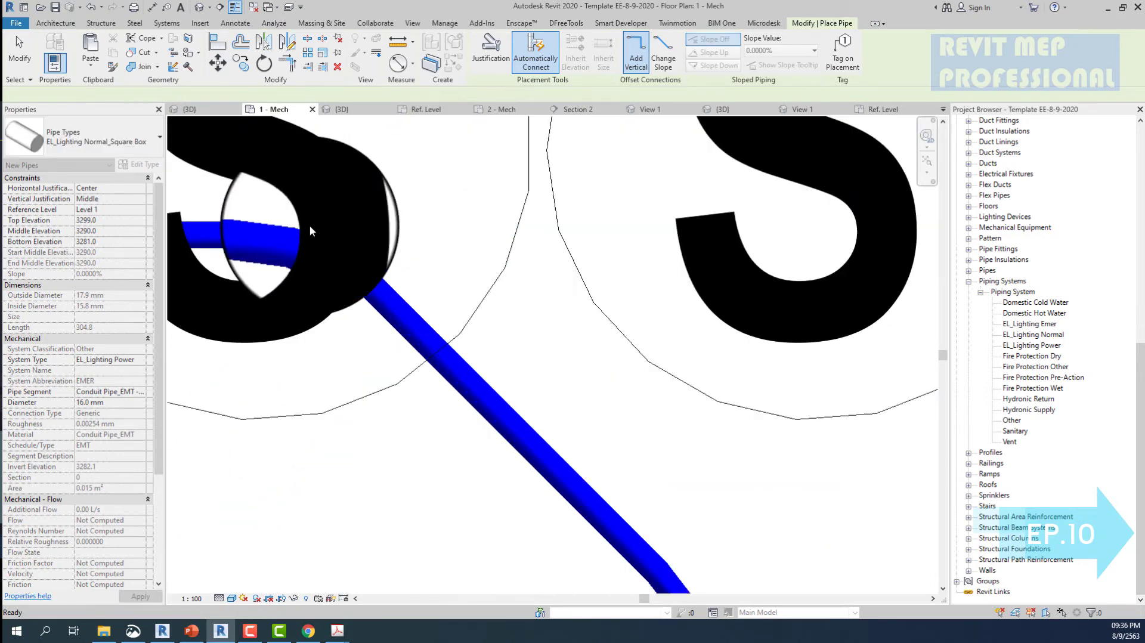
key("Escape")
scroll(309, 224, "down", 2)
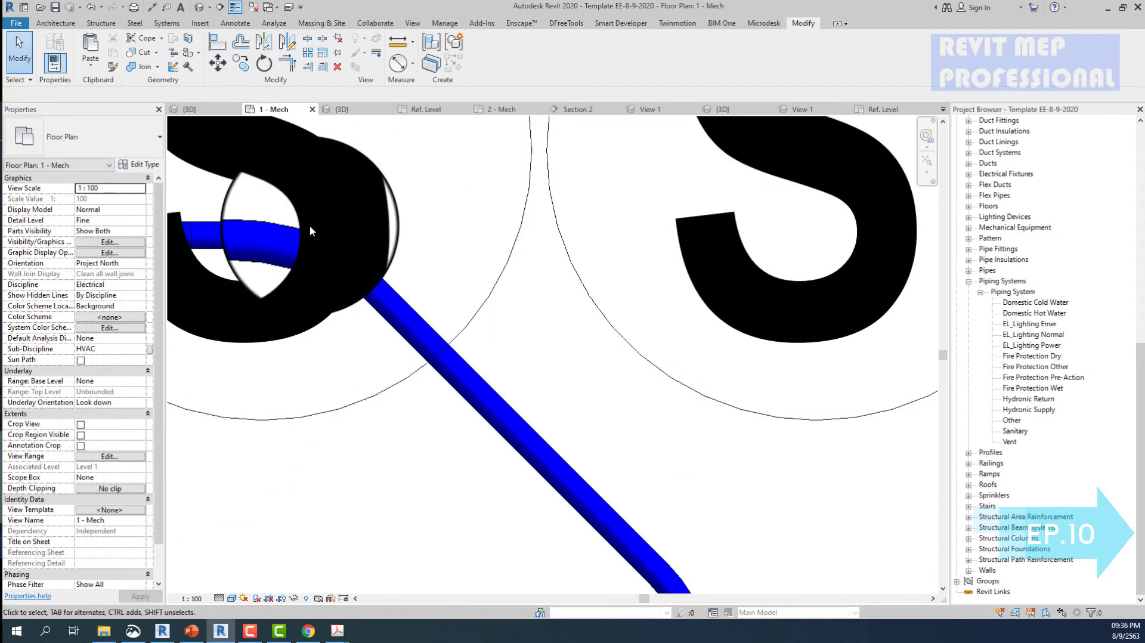
scroll(310, 224, "down", 3)
scroll(311, 231, "down", 3)
scroll(504, 418, "up", 5)
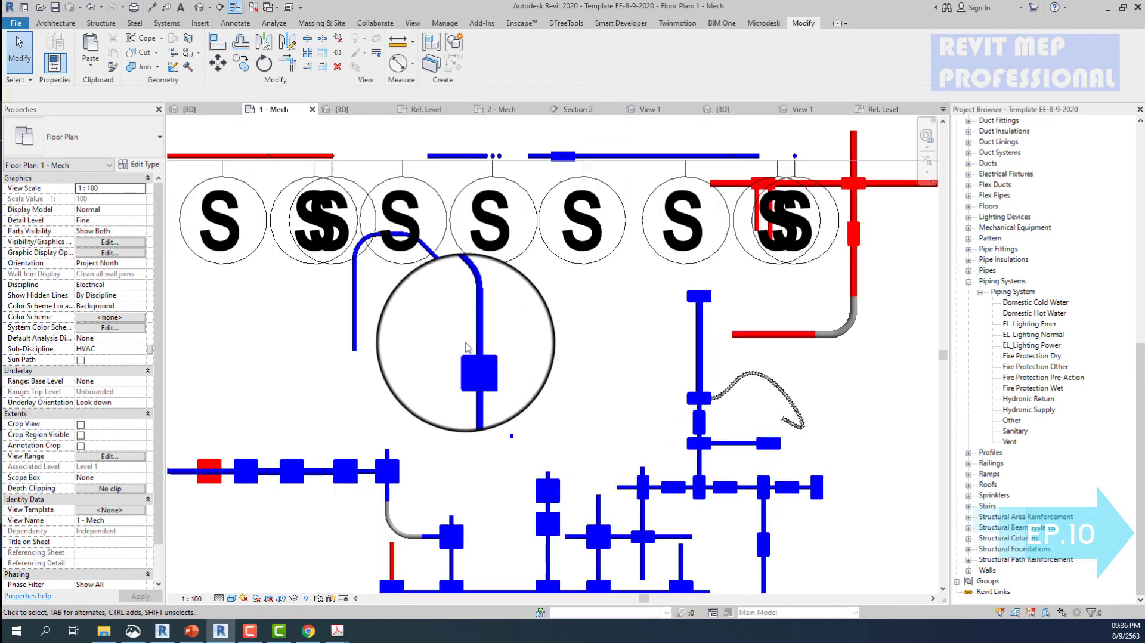
- Join the vertical pipe to the short stub with an elbow using TR
left_click(524, 412)
left_click(576, 358)
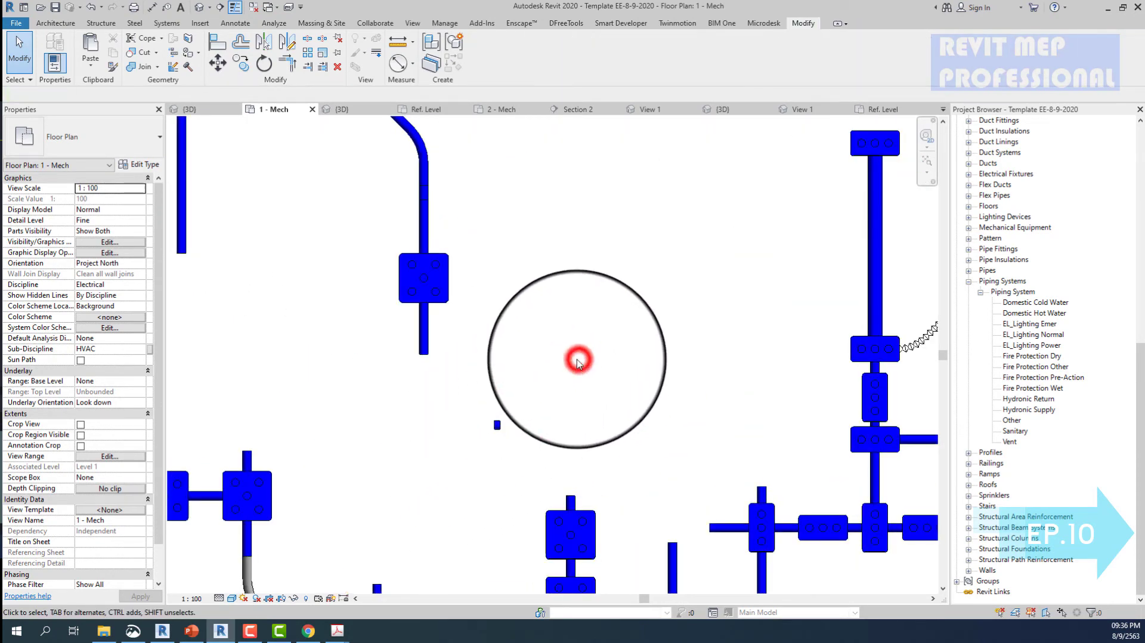
key("tr")
left_click(424, 344)
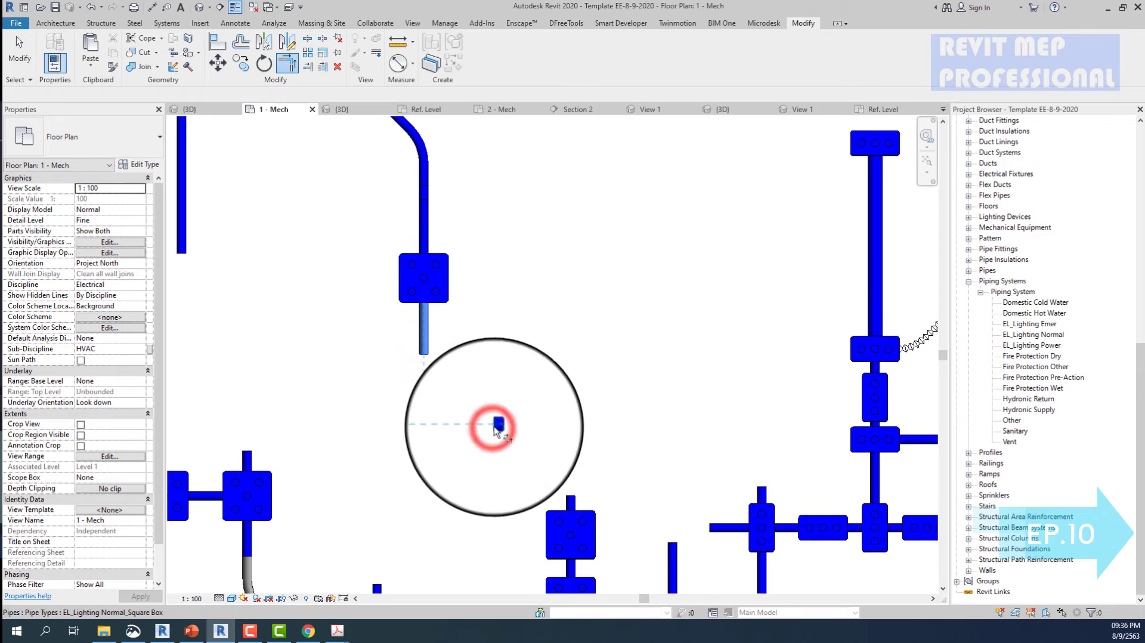
left_click(498, 427)
- Draw a new pipe run from the stub end, rising and angling toward the switches
left_click(500, 426)
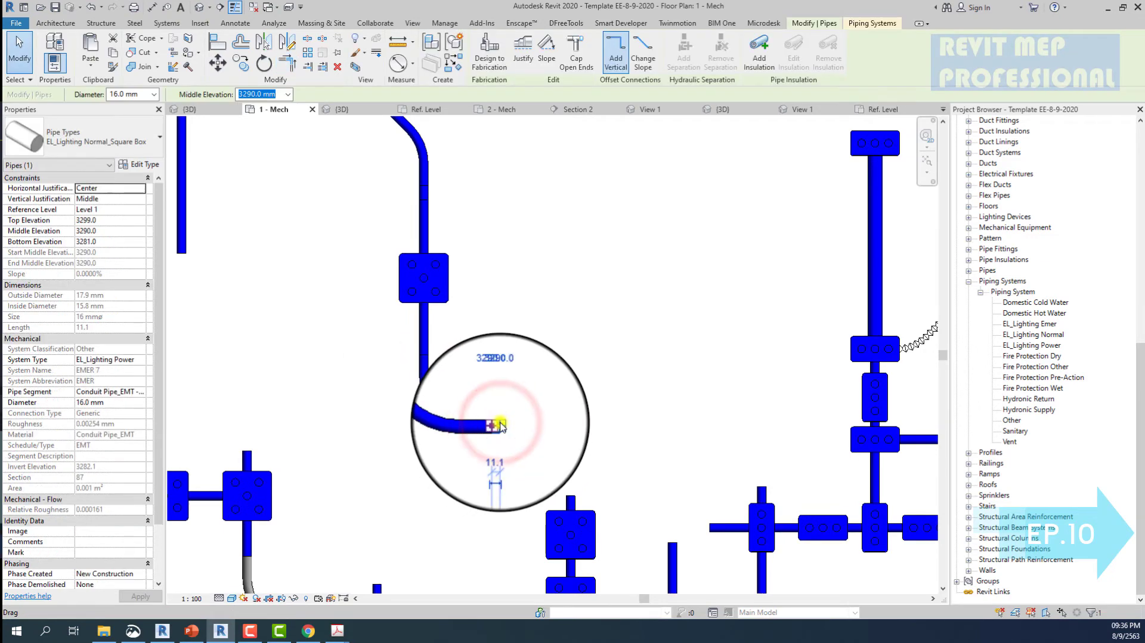
right_click(499, 425)
key("Escape")
scroll(499, 427, "up", 3)
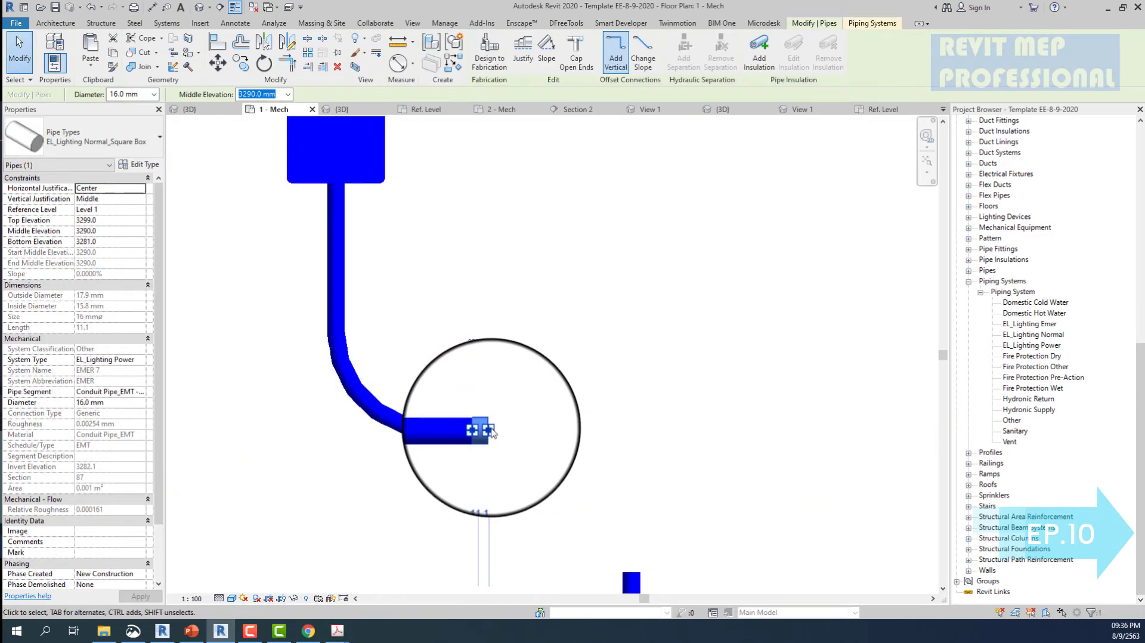
right_click(490, 431)
left_click(548, 161)
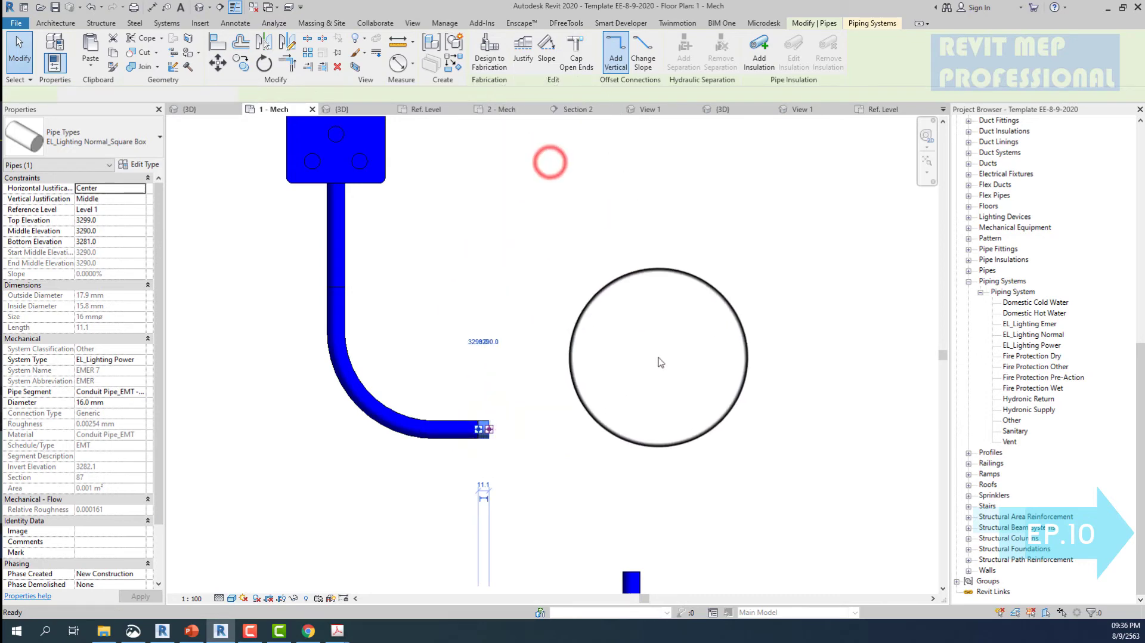
scroll(675, 390, "down", 3)
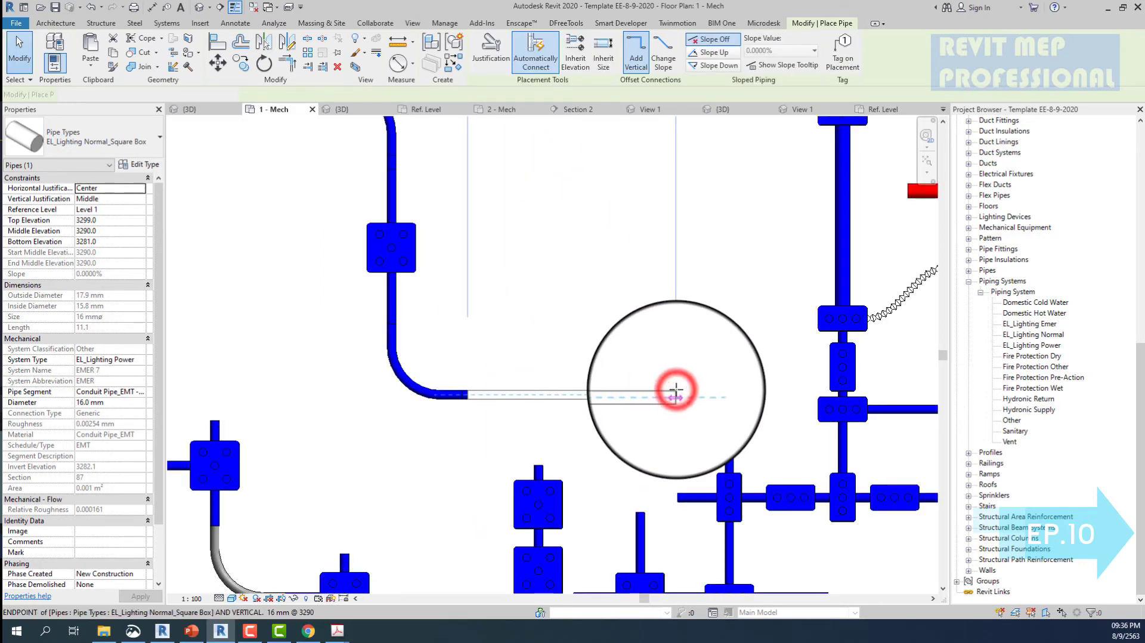
left_click(676, 395)
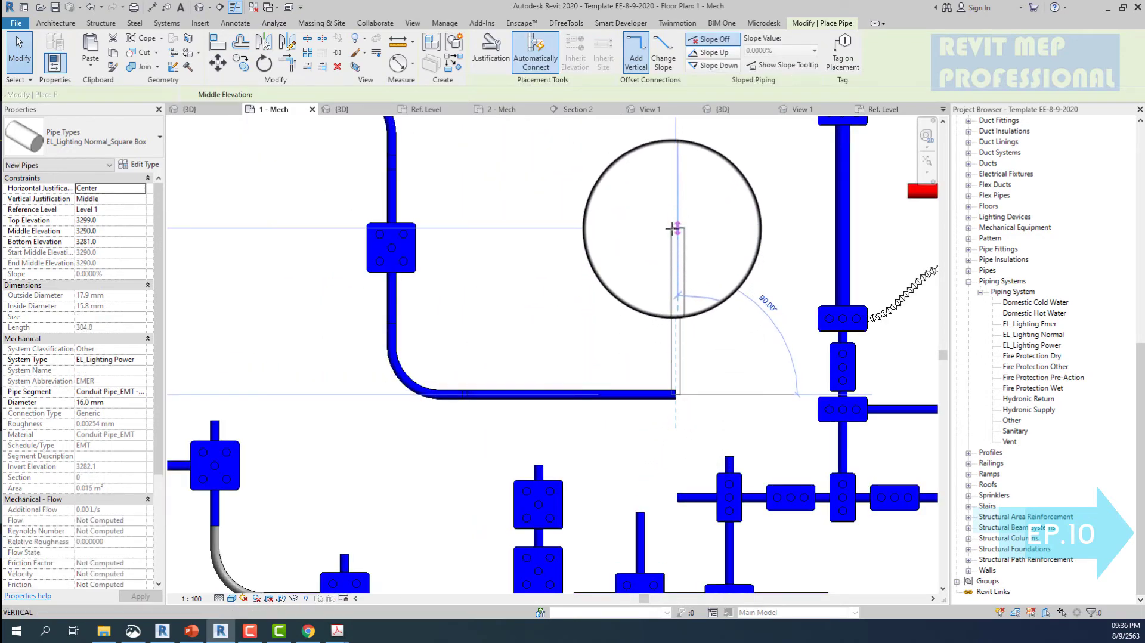
left_click(672, 228)
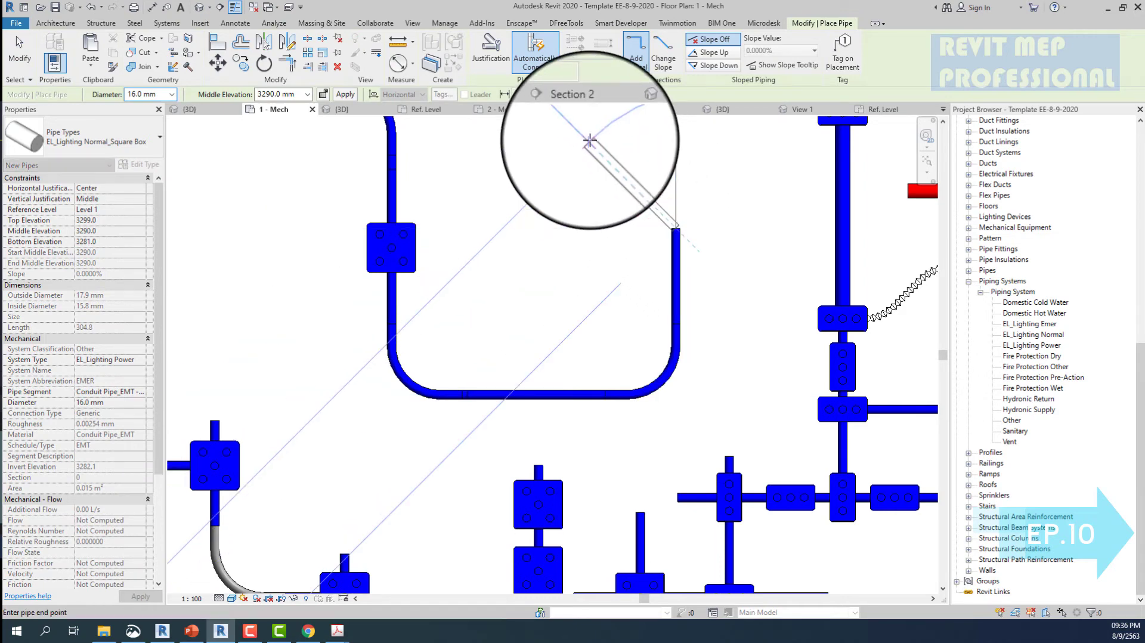
left_click(589, 140)
scroll(604, 229, "down", 3)
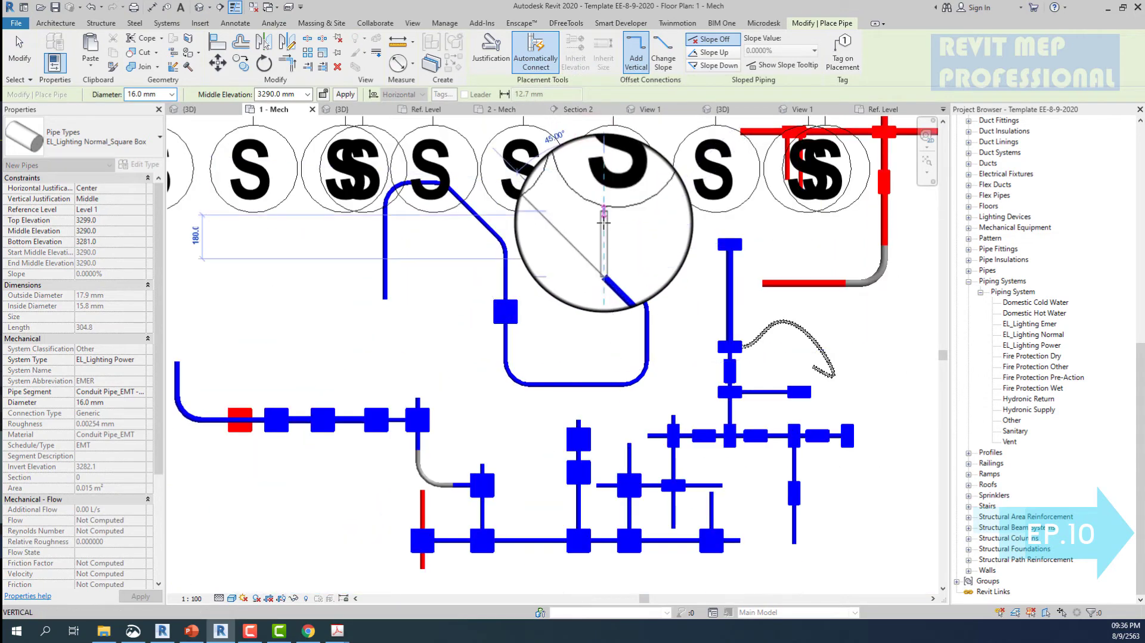
scroll(603, 221, "up", 2)
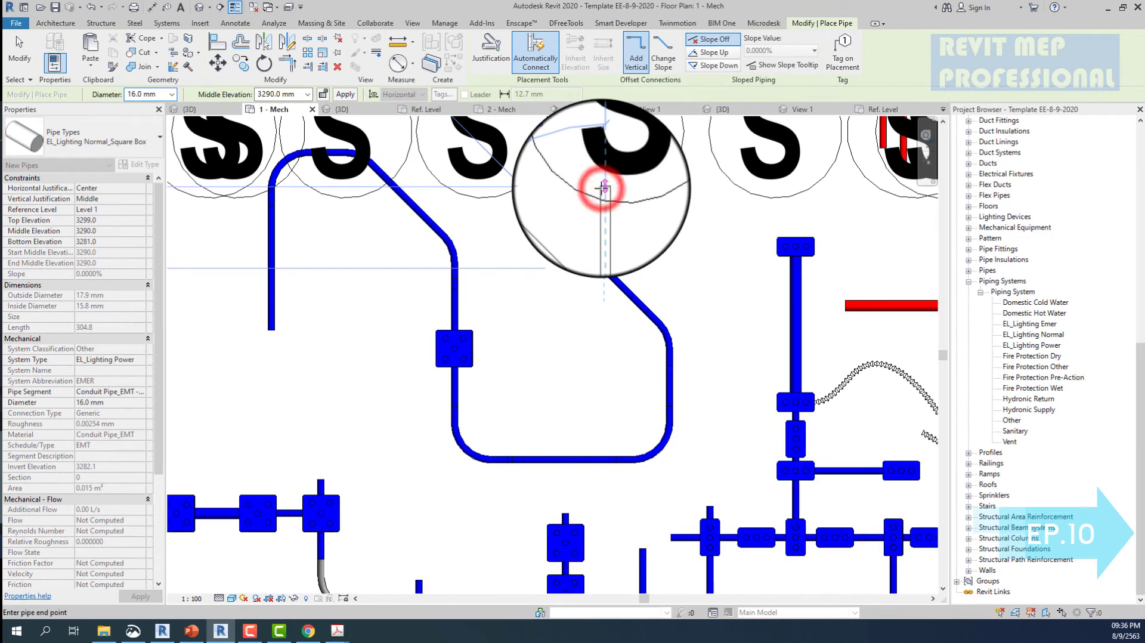
left_click(603, 188)
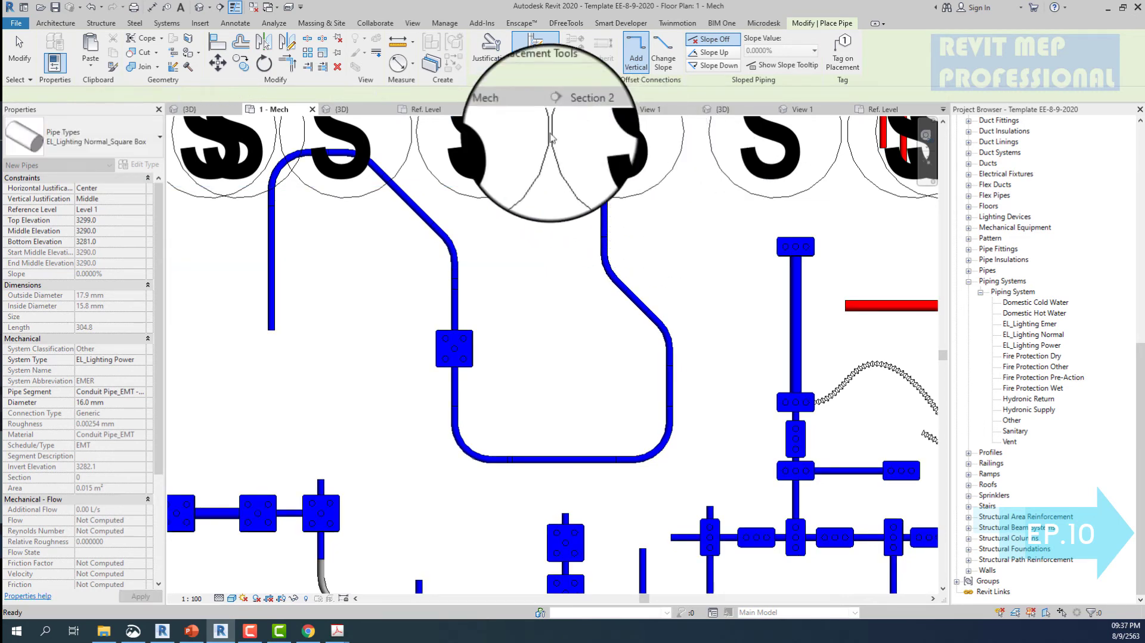
key("Escape")
key("Escape")
- Delete the conduit elbow near the red pipe and corner-join the vertical and horizontal pipes
left_click(307, 37)
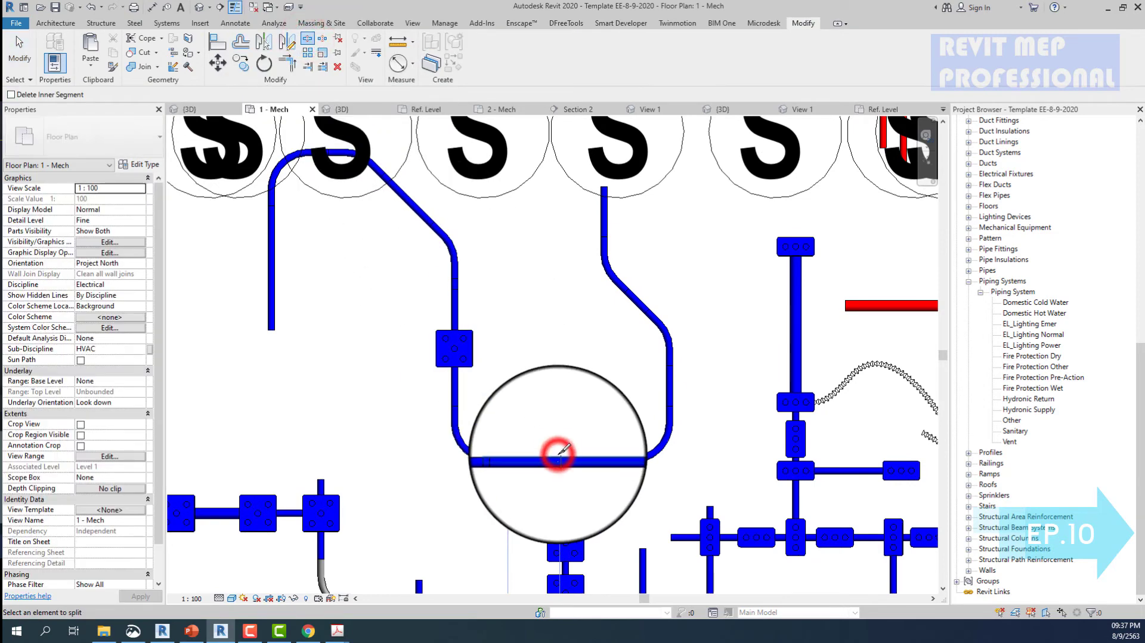
scroll(557, 456, "up", 2)
scroll(558, 456, "up", 2)
scroll(558, 456, "up", 2)
scroll(559, 458, "up", 2)
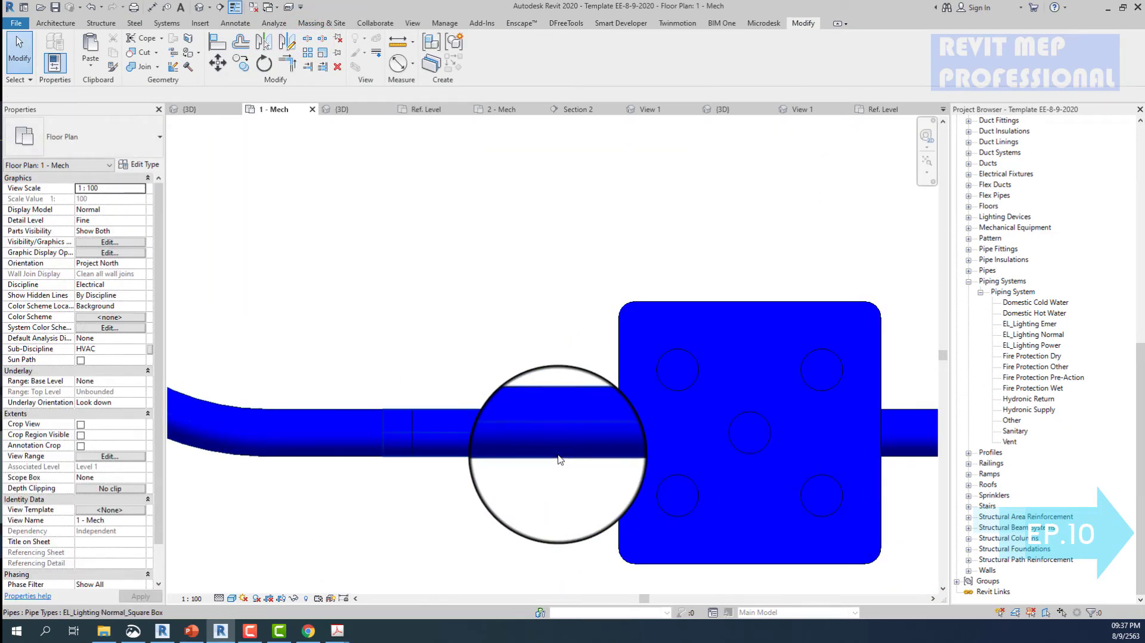
scroll(558, 458, "down", 2)
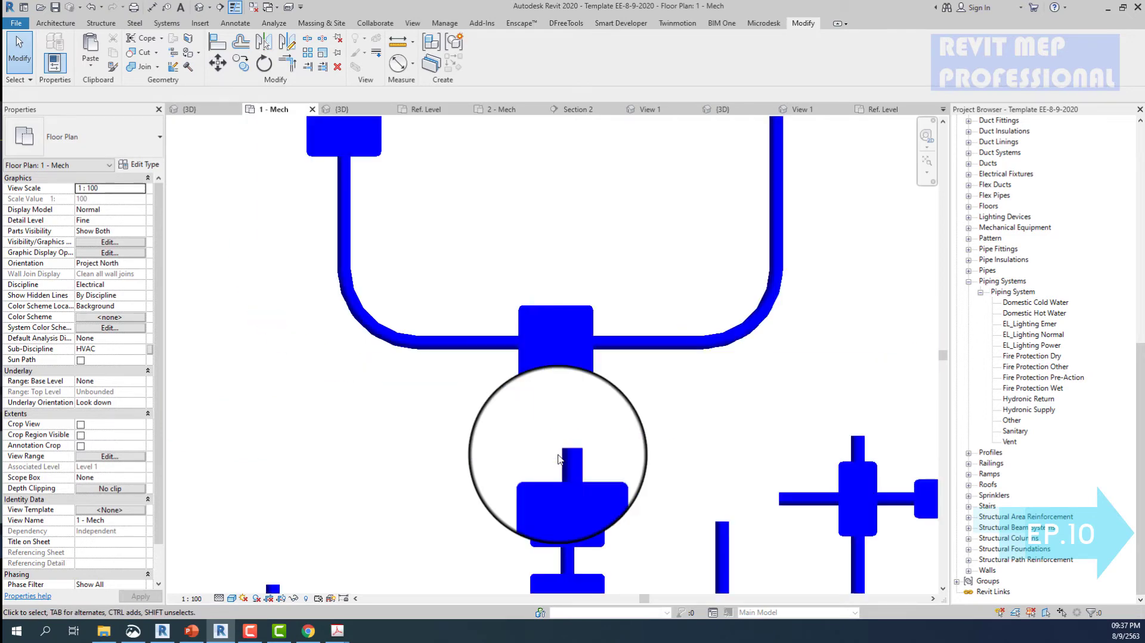
scroll(559, 459, "down", 2)
scroll(536, 441, "down", 2)
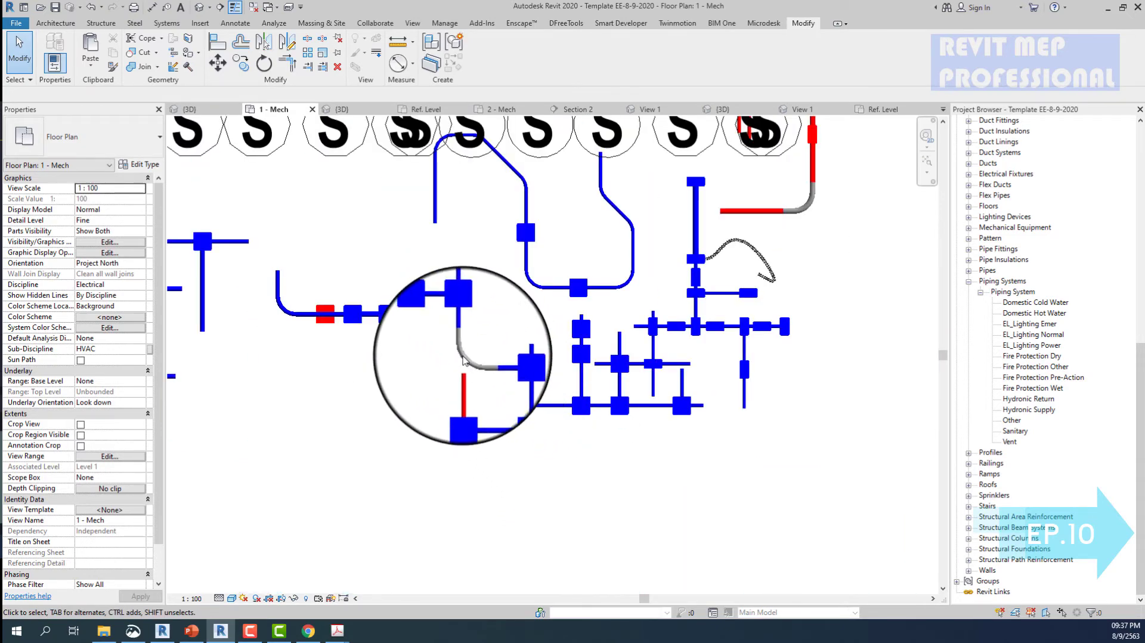
scroll(463, 359, "up", 2)
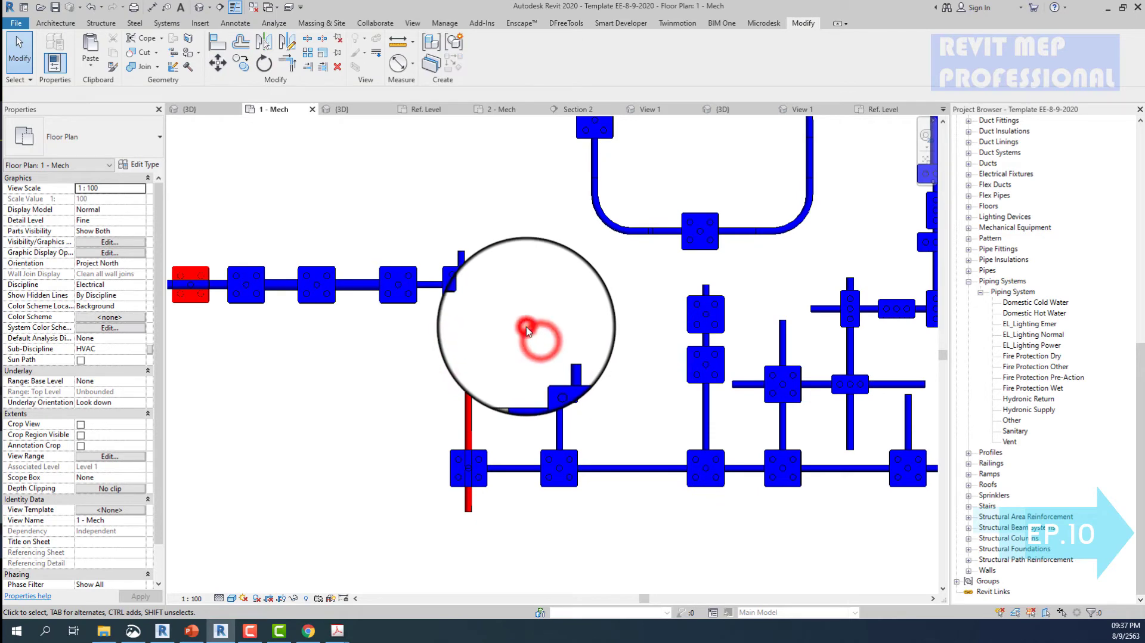
left_click(468, 373)
key("Delete")
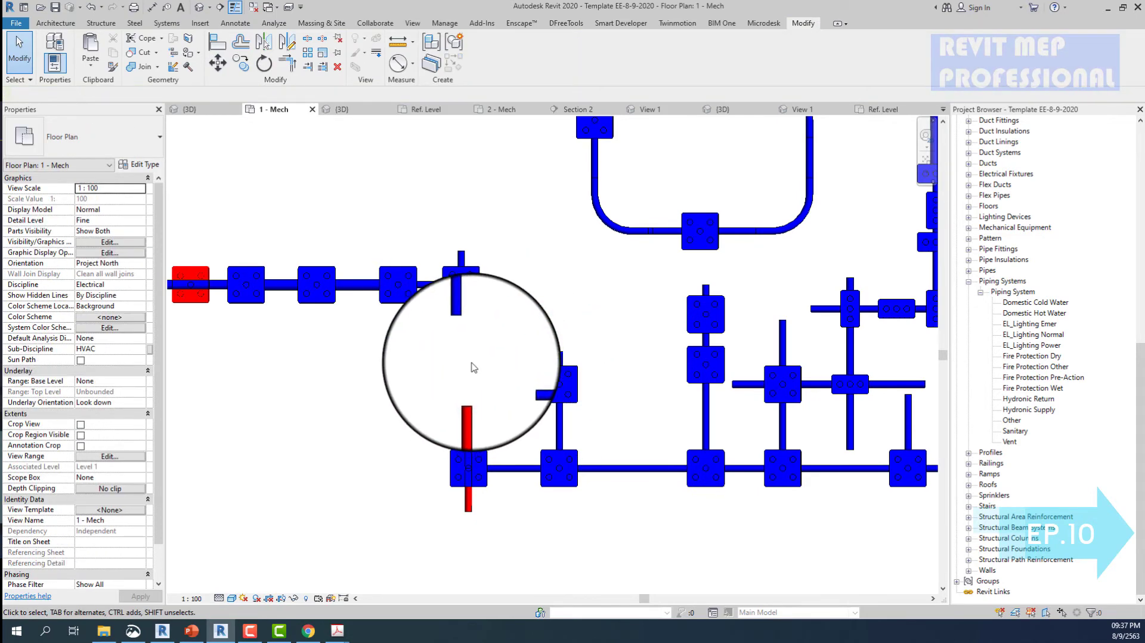
key("t")
key("r")
left_click(459, 316)
left_click(514, 384)
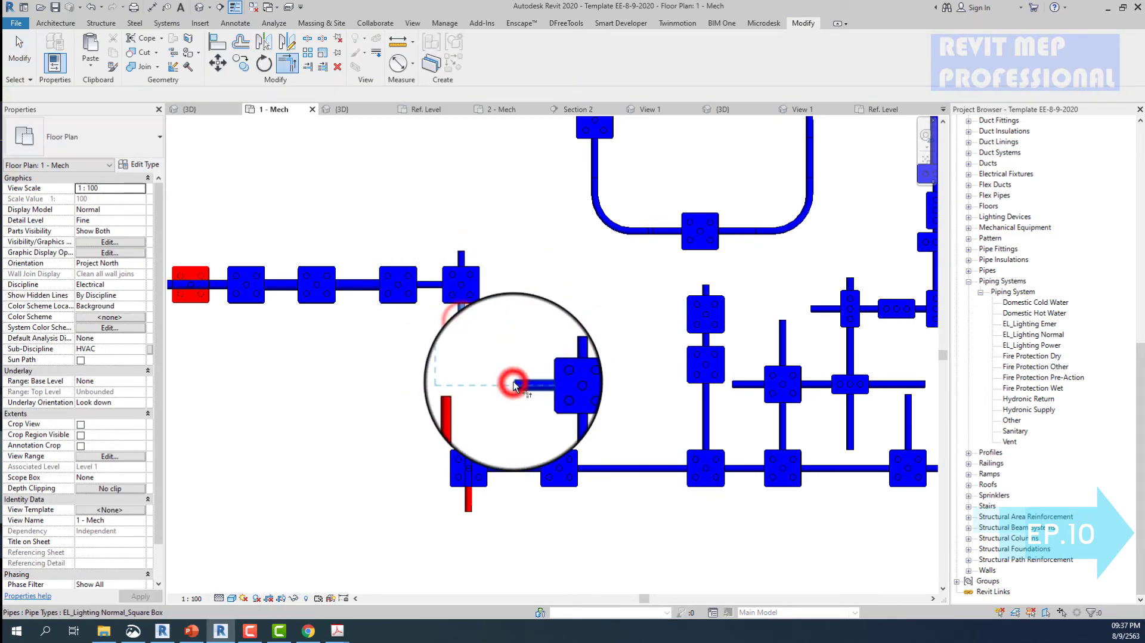
scroll(516, 388, "down", 5)
- In the Default 3D View, delete the three conduit elbows on the red run
scroll(518, 396, "up", 3)
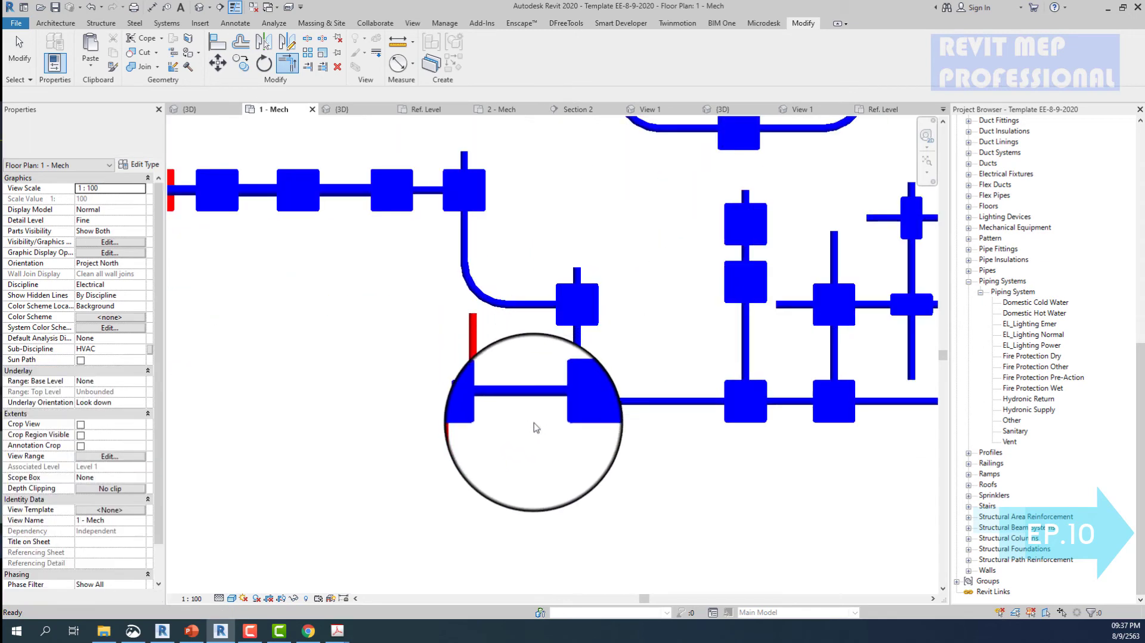
scroll(531, 425, "down", 3)
scroll(551, 458, "down", 5)
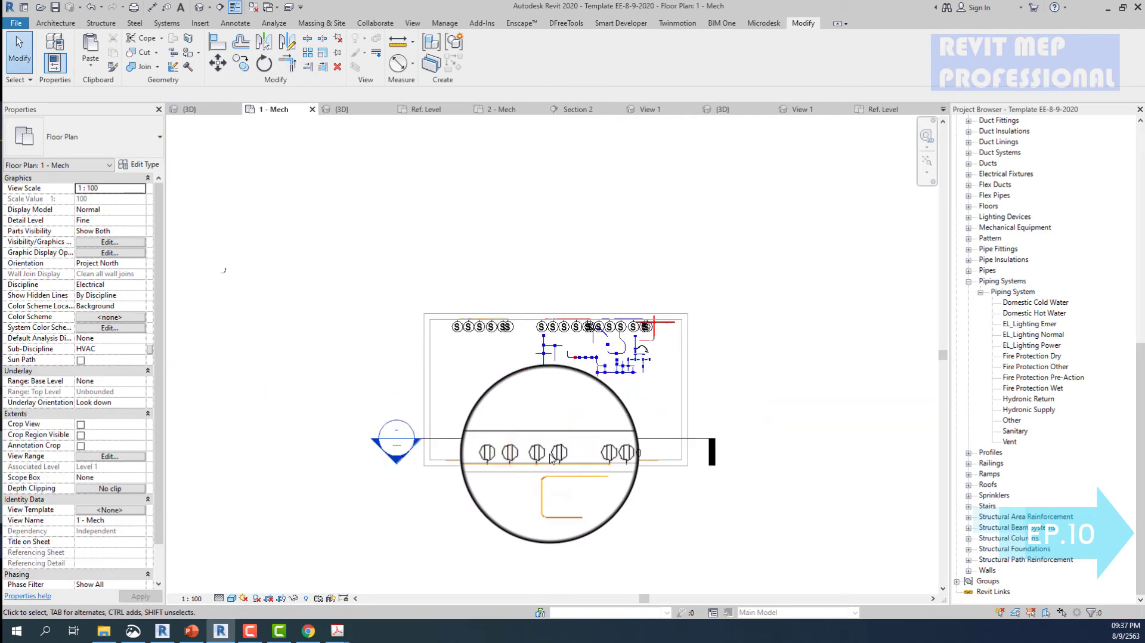
left_click(202, 9)
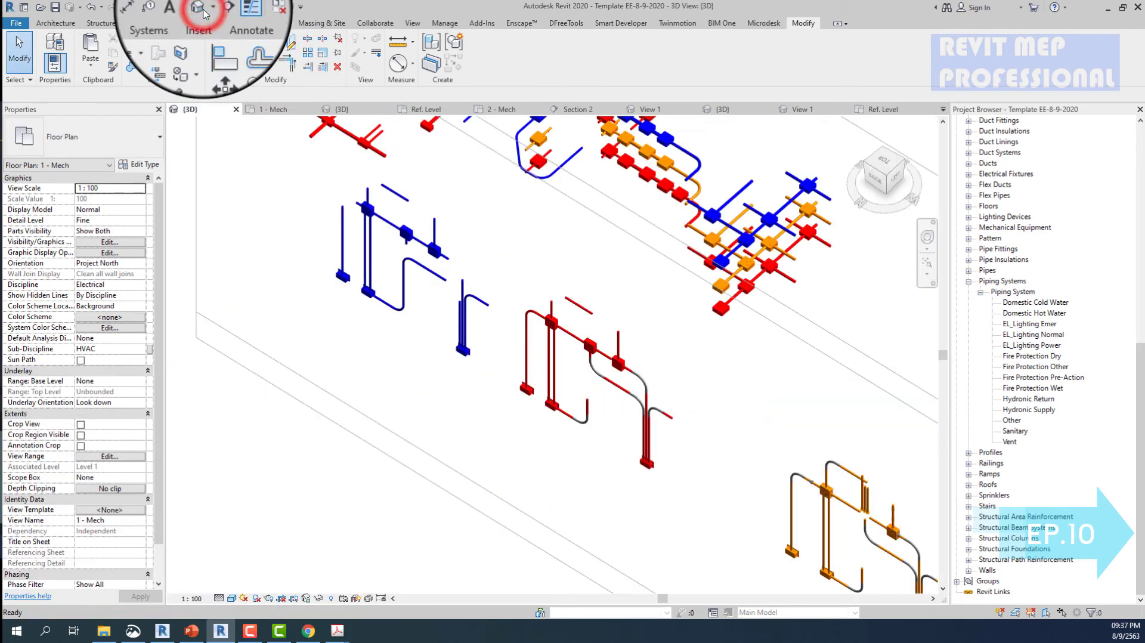
scroll(358, 119, "up", 2)
scroll(514, 346, "up", 3)
left_click(517, 349)
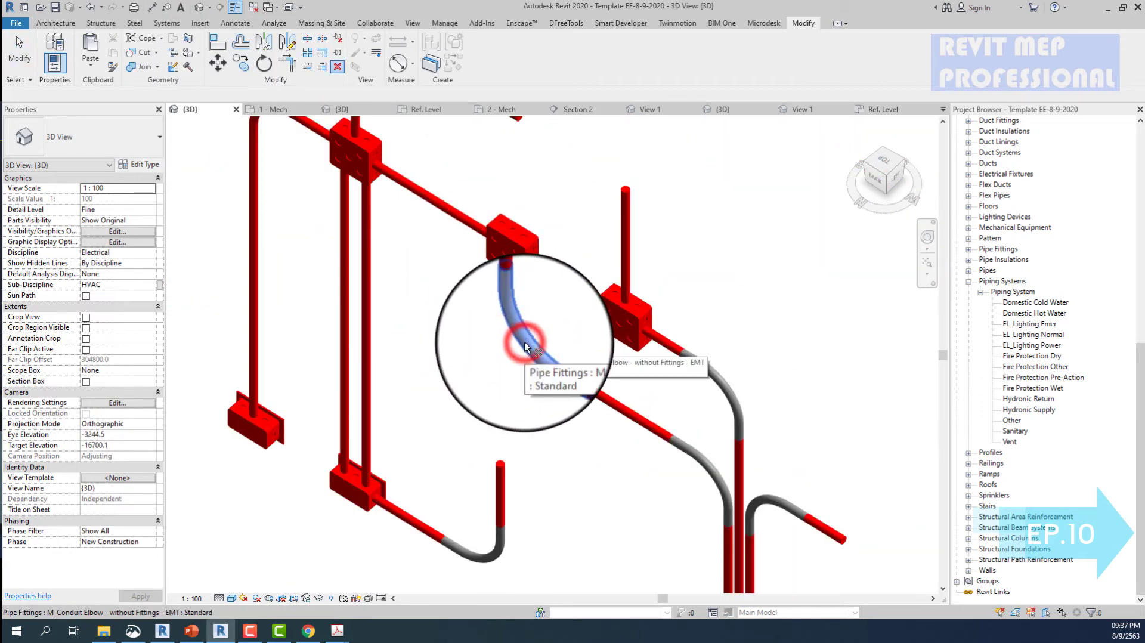
left_click(525, 346)
key("Delete")
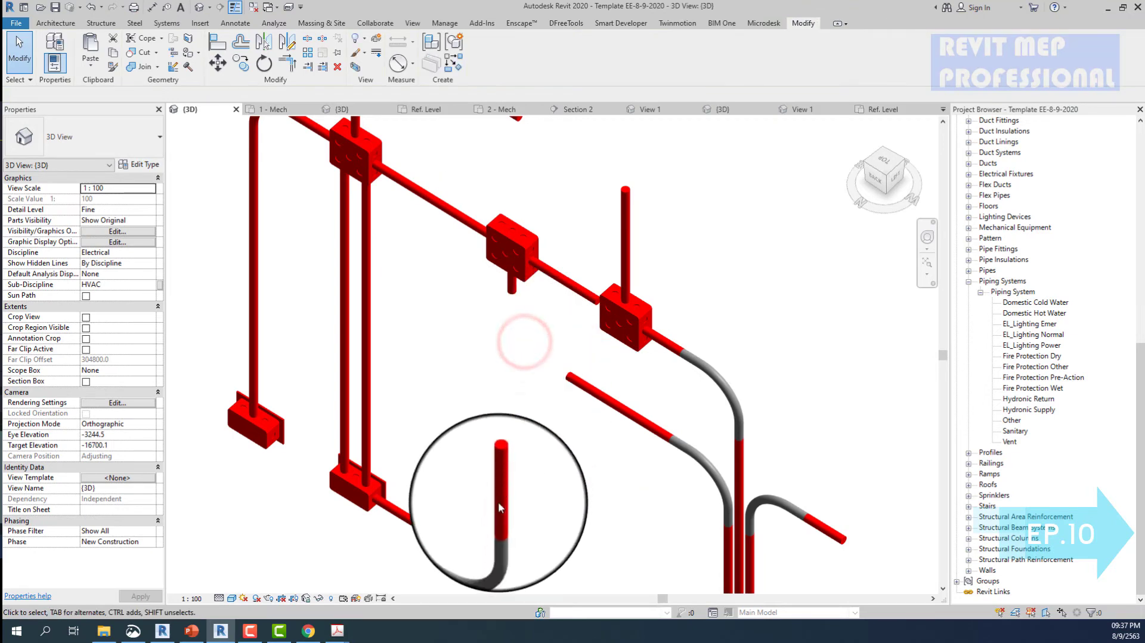
left_click(468, 570)
key("Delete")
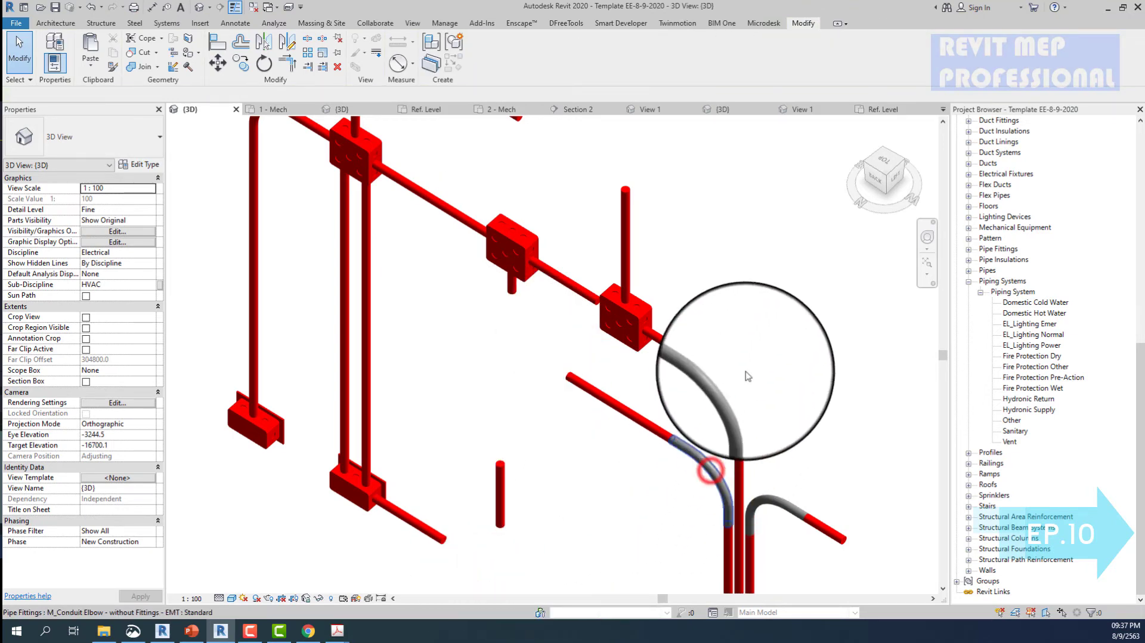
left_click(751, 353)
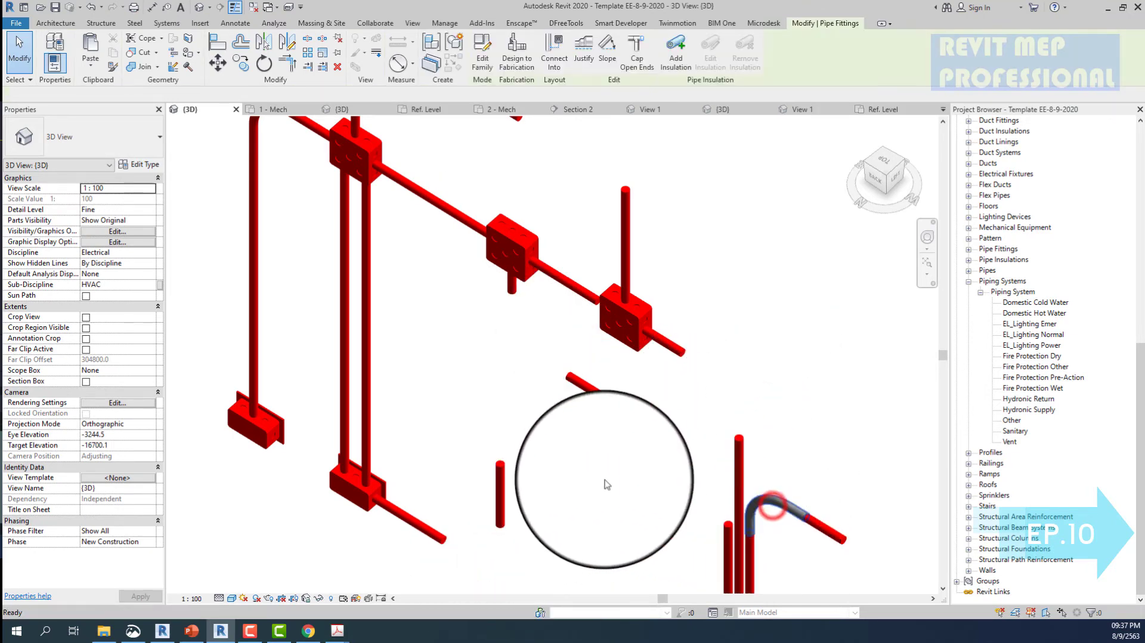
key("Delete")
- Join the diagonal, vertical and lower red pipes into elbowed corners with TR
left_click(565, 381)
key("t")
key("r")
left_click(565, 381)
left_click(500, 479)
left_click(434, 535)
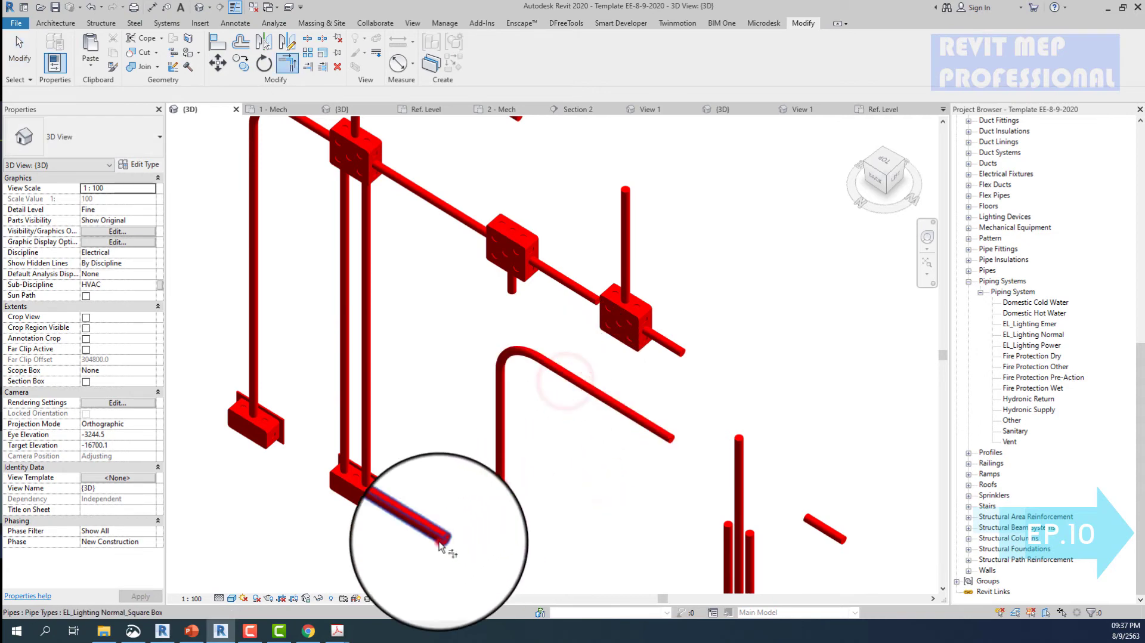
left_click(500, 486)
scroll(503, 514, "down", 1)
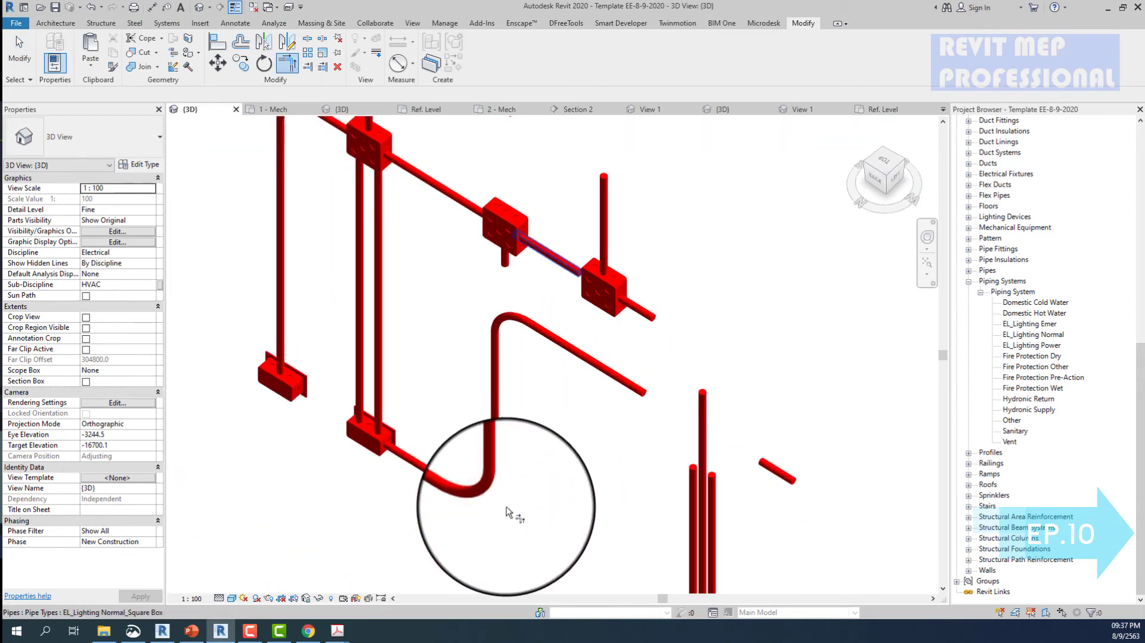
scroll(674, 465, "down", 2)
scroll(663, 394, "up", 1)
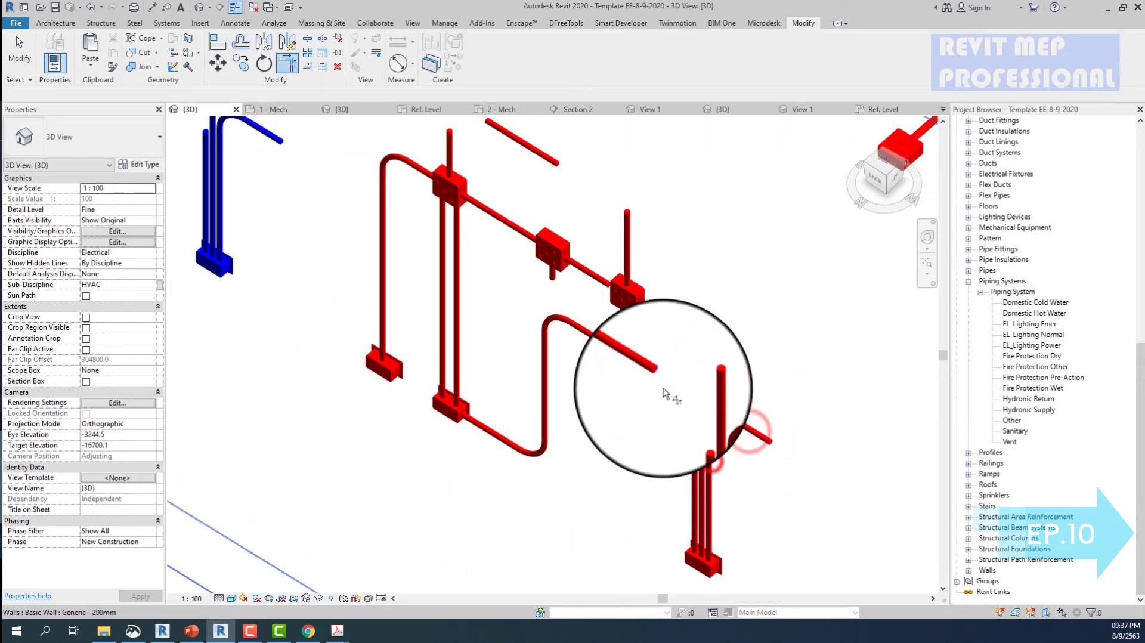
- Connect the lower and short upper diagonal pipes to the vertical pipes at corners
left_click(652, 364)
left_click(718, 429)
left_click(653, 309)
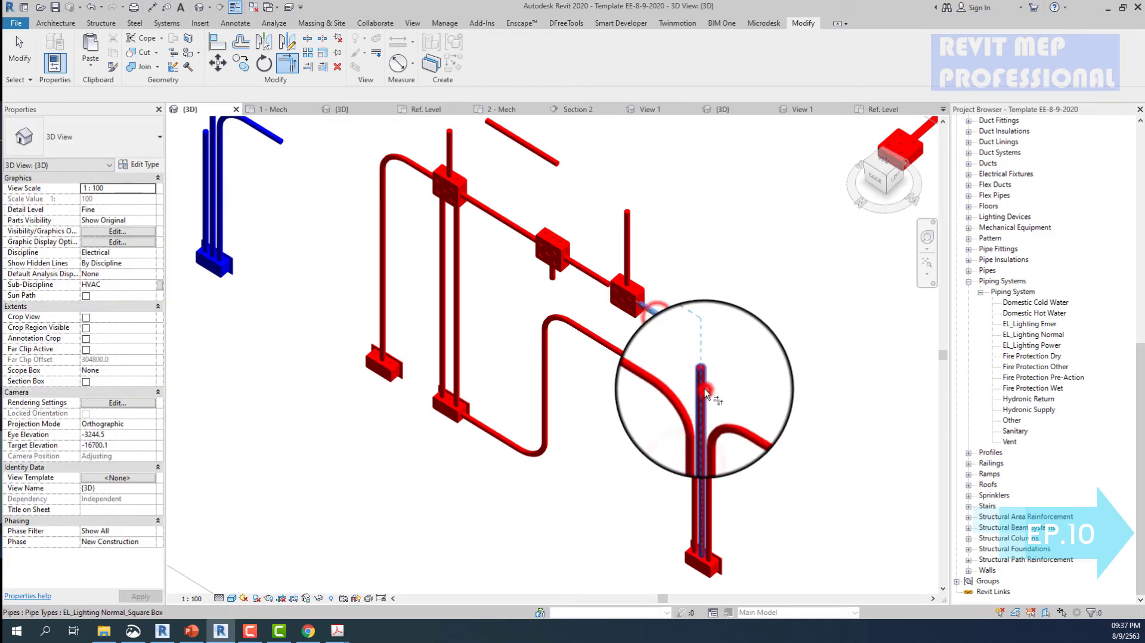
scroll(707, 393, "down", 3)
left_click(590, 225)
left_click(541, 233)
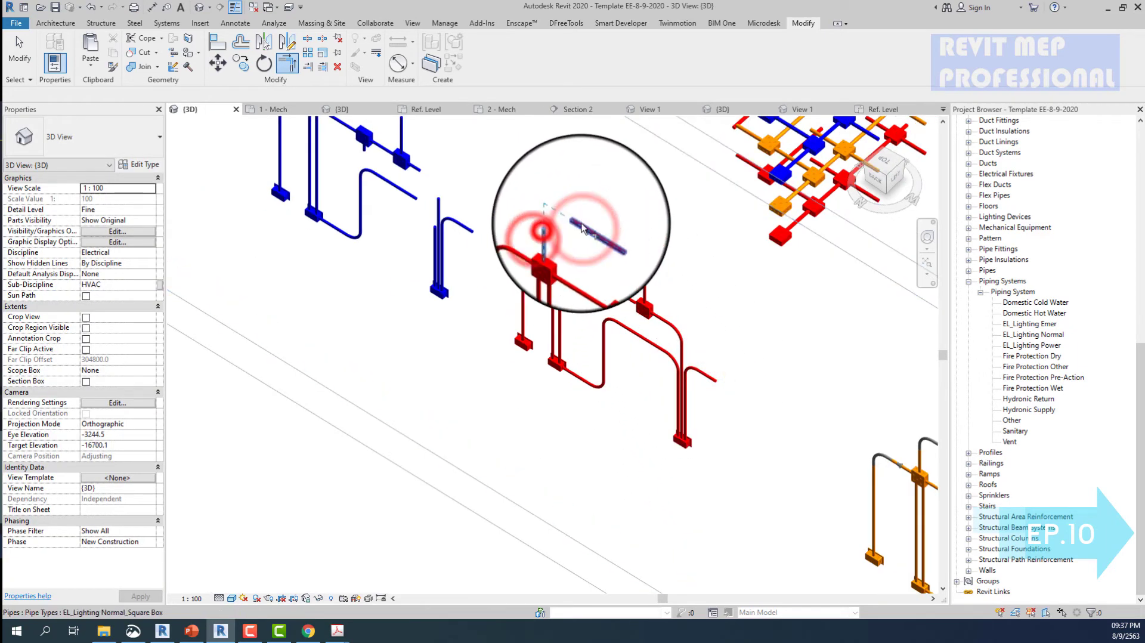
- Join the short blue pipe to the vertical blue pipe with an elbow
middle_click_drag(599, 232, 554, 212, "shift")
left_click(435, 153)
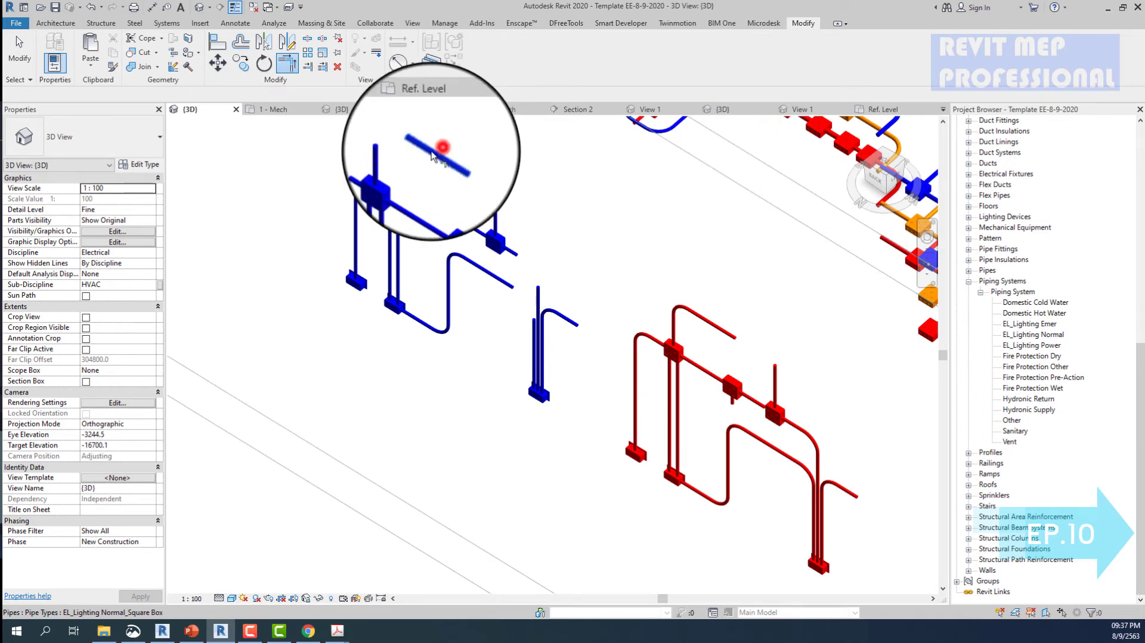
left_click(460, 141)
left_click(533, 337)
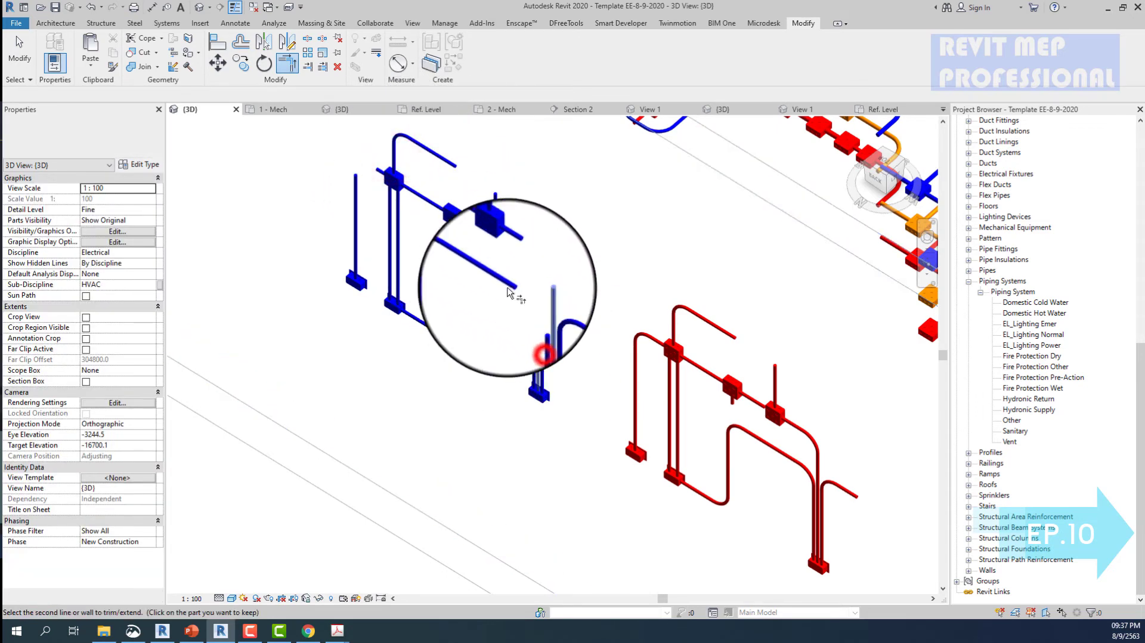
scroll(509, 292, "up", 3)
left_click(490, 275)
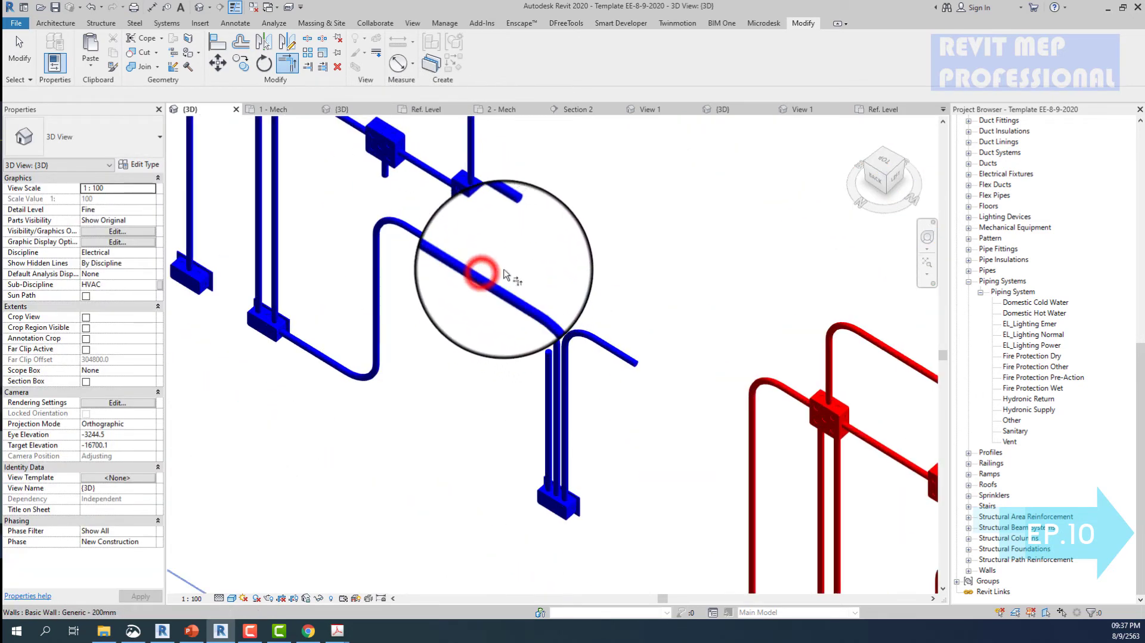
scroll(645, 269, "down", 2)
- Delete the leftover elbow from the red pipe run
scroll(645, 269, "down", 3)
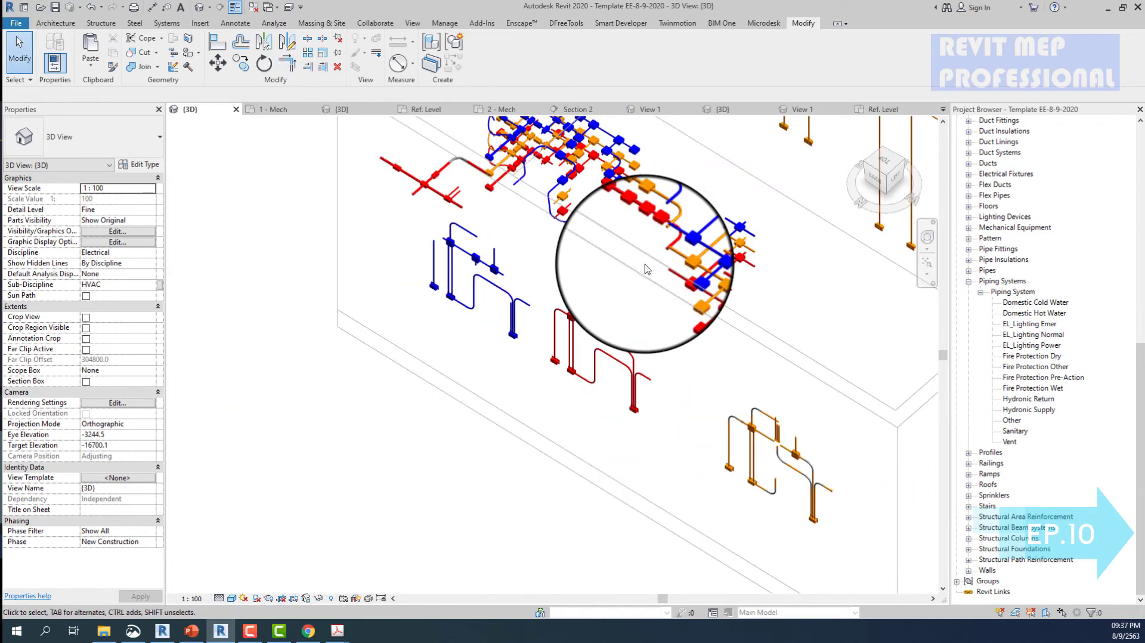
scroll(473, 204, "up", 2)
scroll(381, 212, "up", 3)
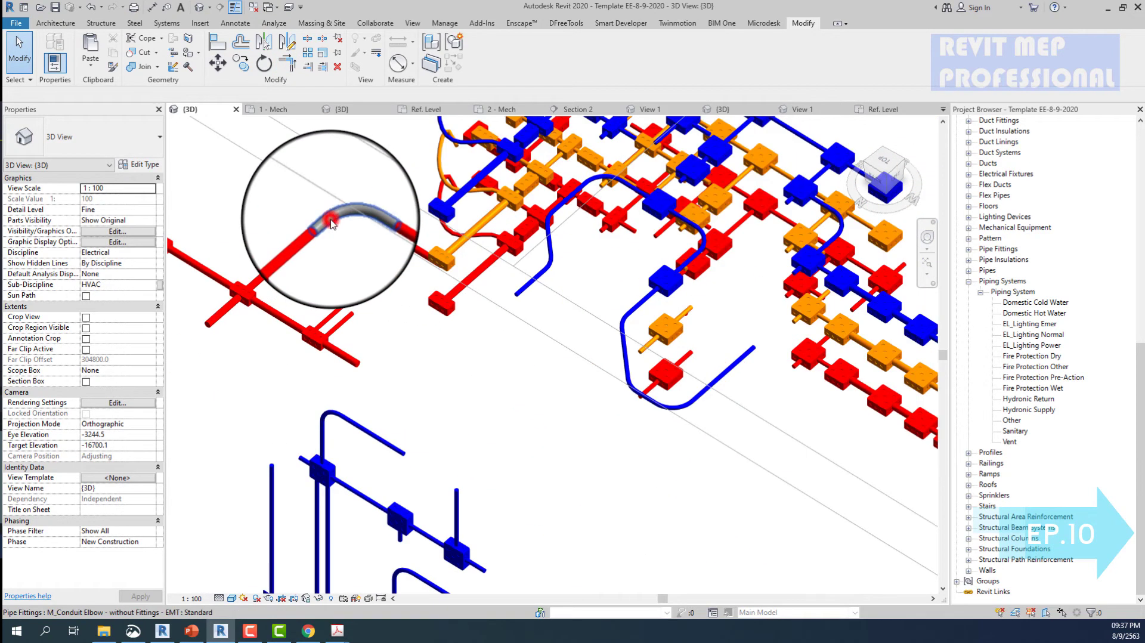
left_click(332, 224)
key("Delete")
scroll(329, 227, "up", 2)
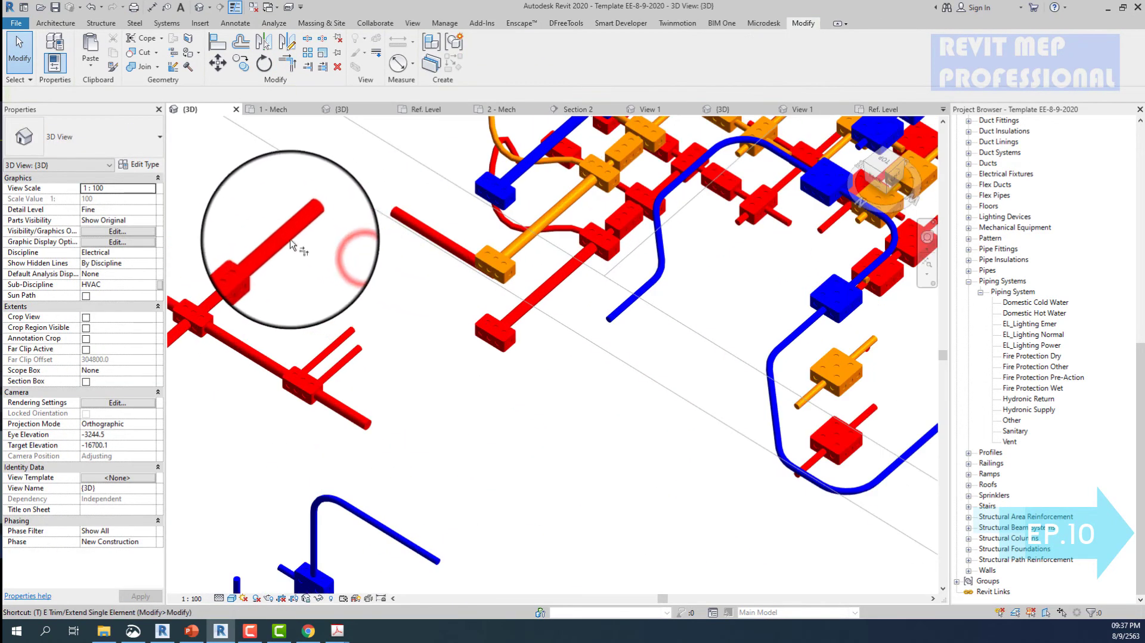
scroll(324, 231, "up", 1)
scroll(383, 214, "down", 3)
scroll(383, 196, "down", 2)
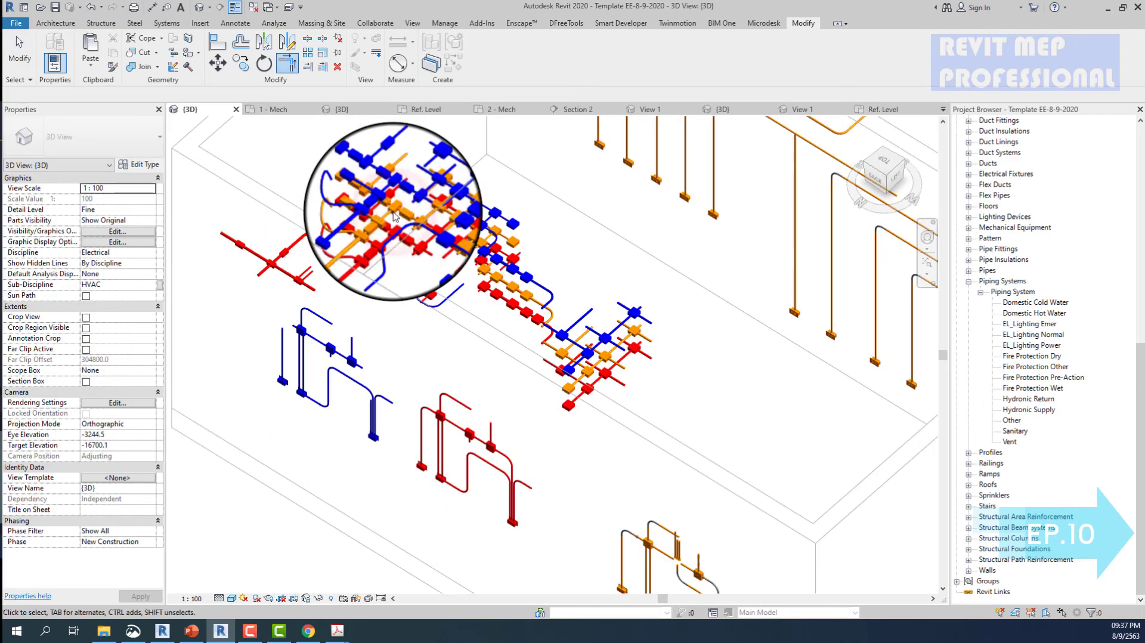
scroll(393, 216, "down", 2)
scroll(393, 216, "up", 2)
scroll(485, 263, "up", 2)
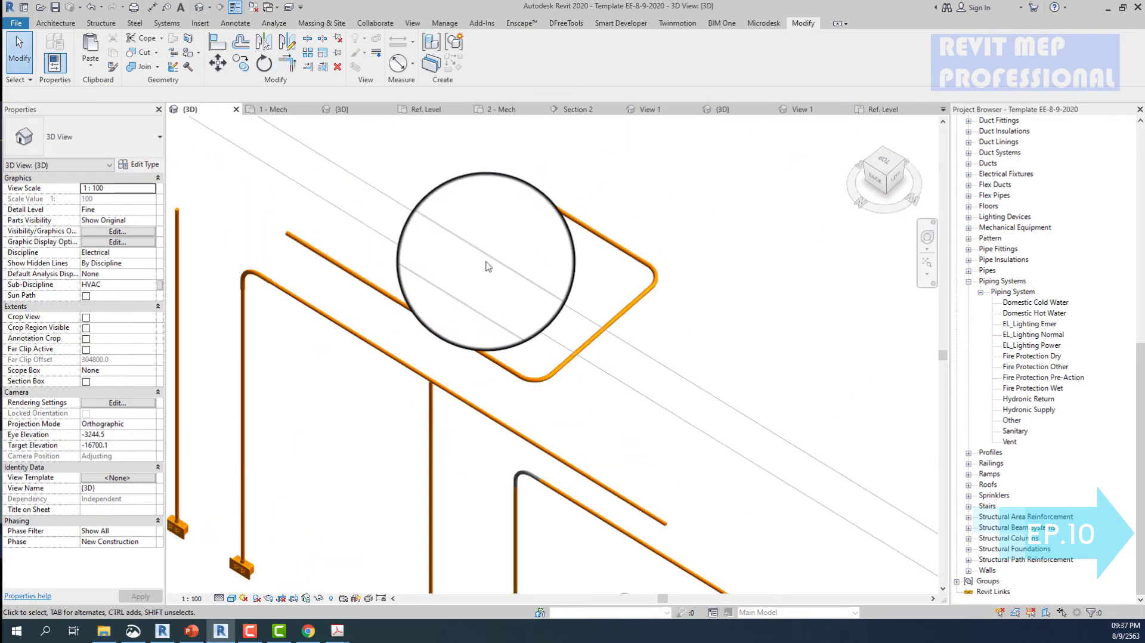
- Attempt a vertical pipe from the orange pipe end with PI, dismissing the connection error
left_click(606, 328)
left_click(595, 237)
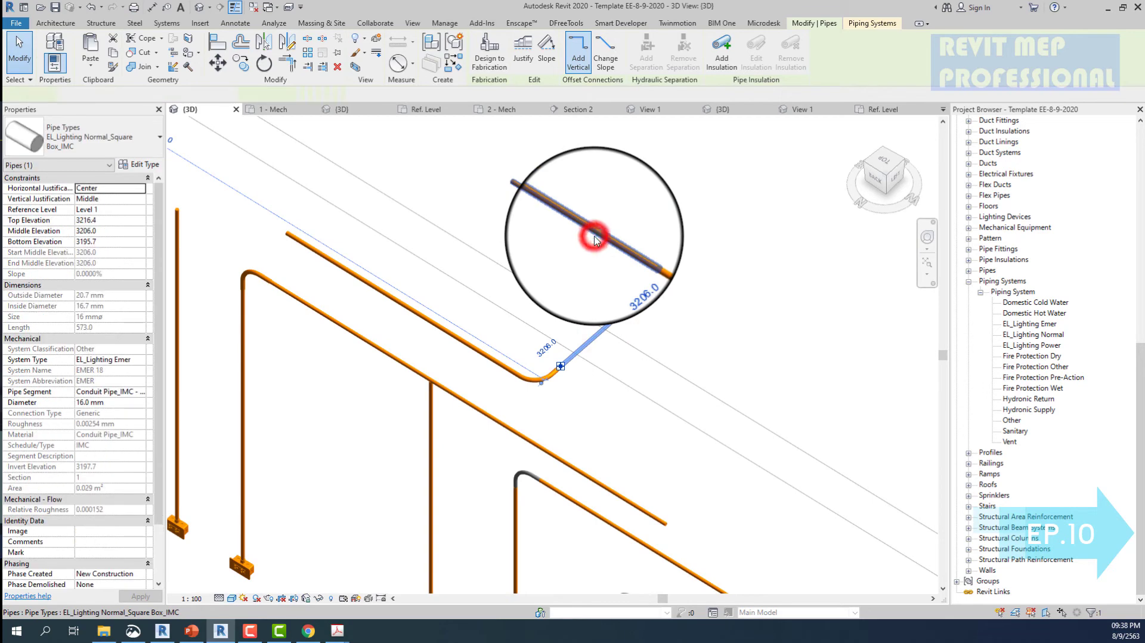
key("p")
key("i")
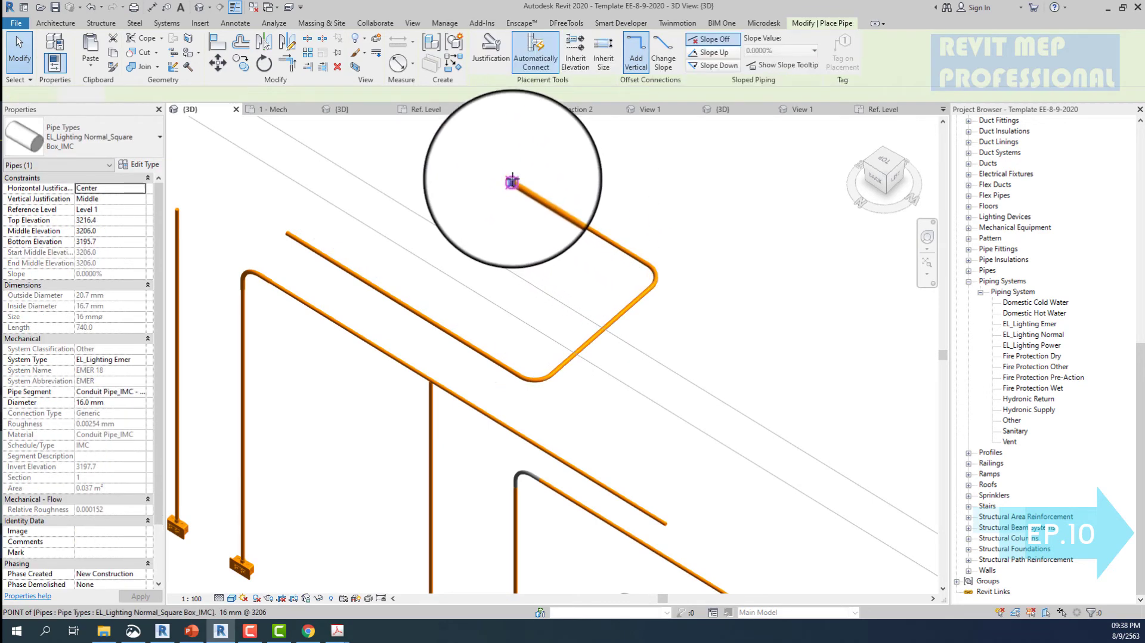
left_click(511, 178)
left_click(507, 134)
key("Escape")
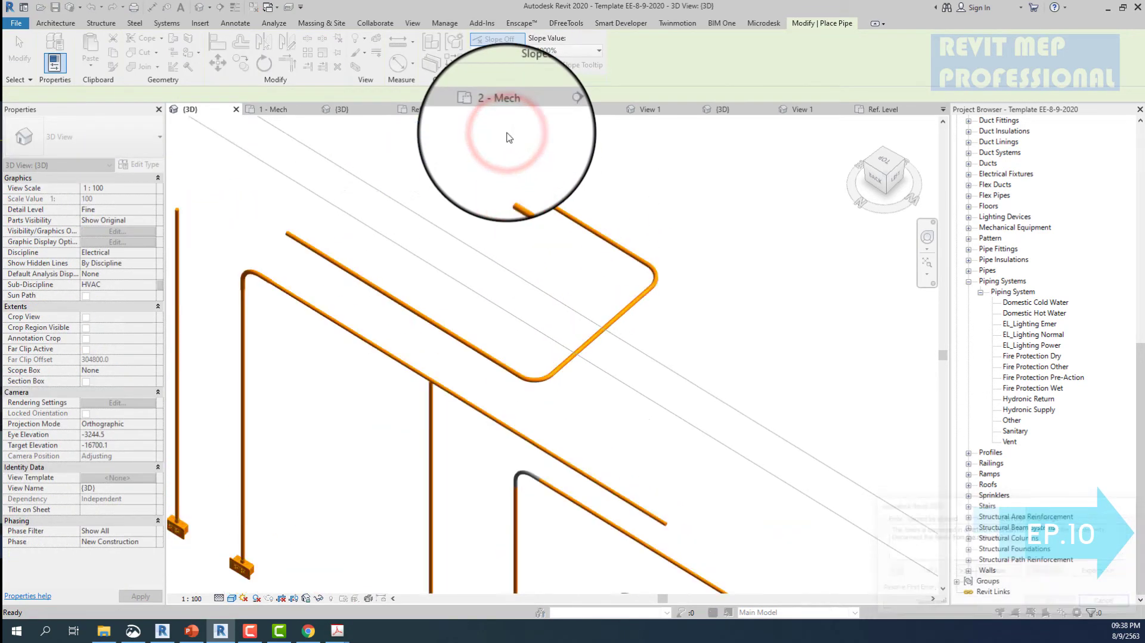
scroll(507, 137, "up", 3)
key("Escape")
- Select the elbow and the short pipe on the orange run
left_click(720, 291)
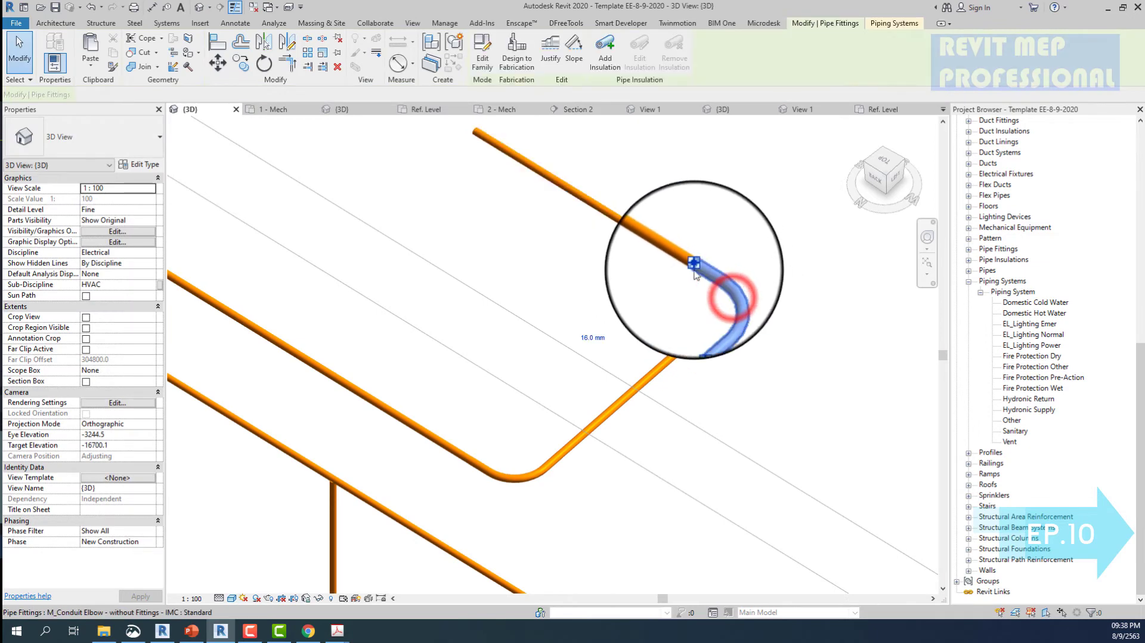
left_click(604, 209)
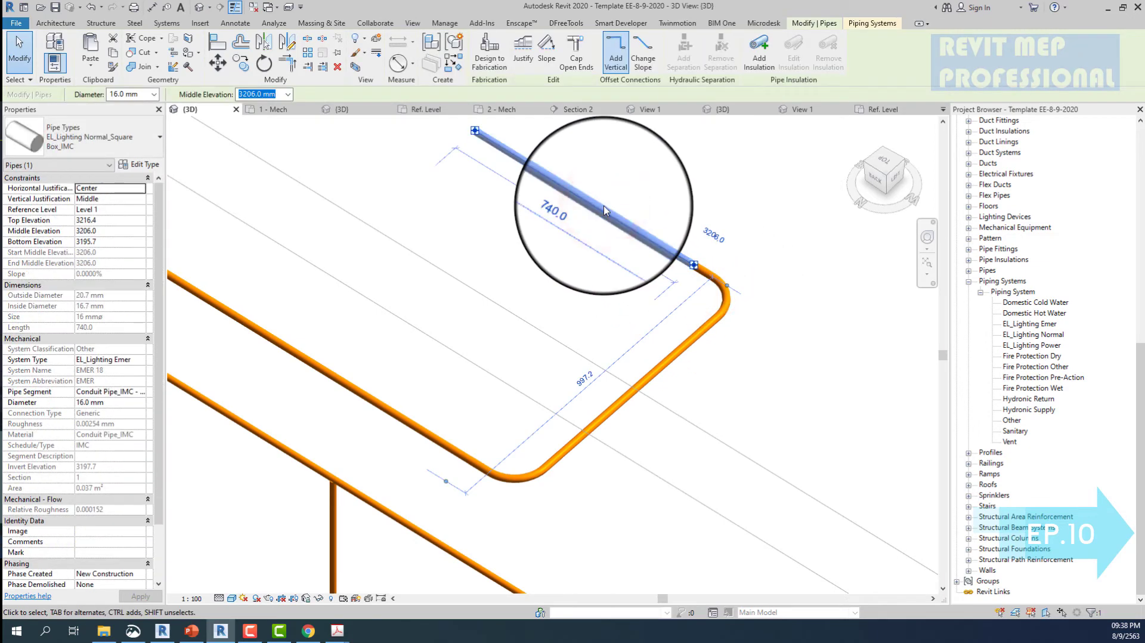
scroll(606, 215, "down", 2)
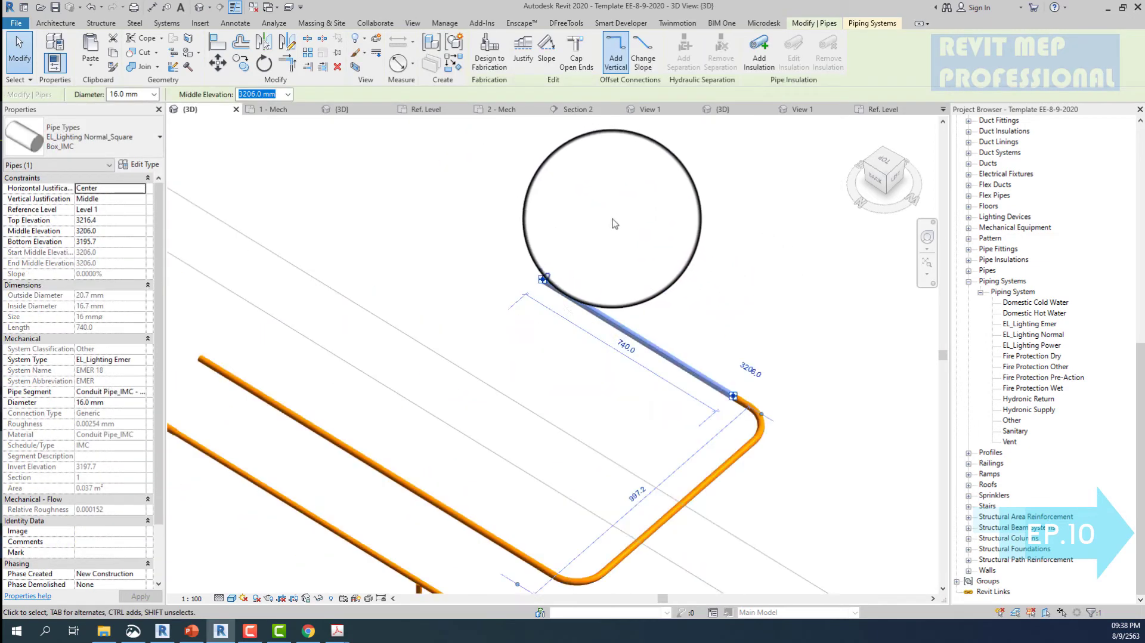
- Open the M_Conduit Elbow - without Fittings - IMC family, inspect both connectors, and load it back
double_click(760, 438)
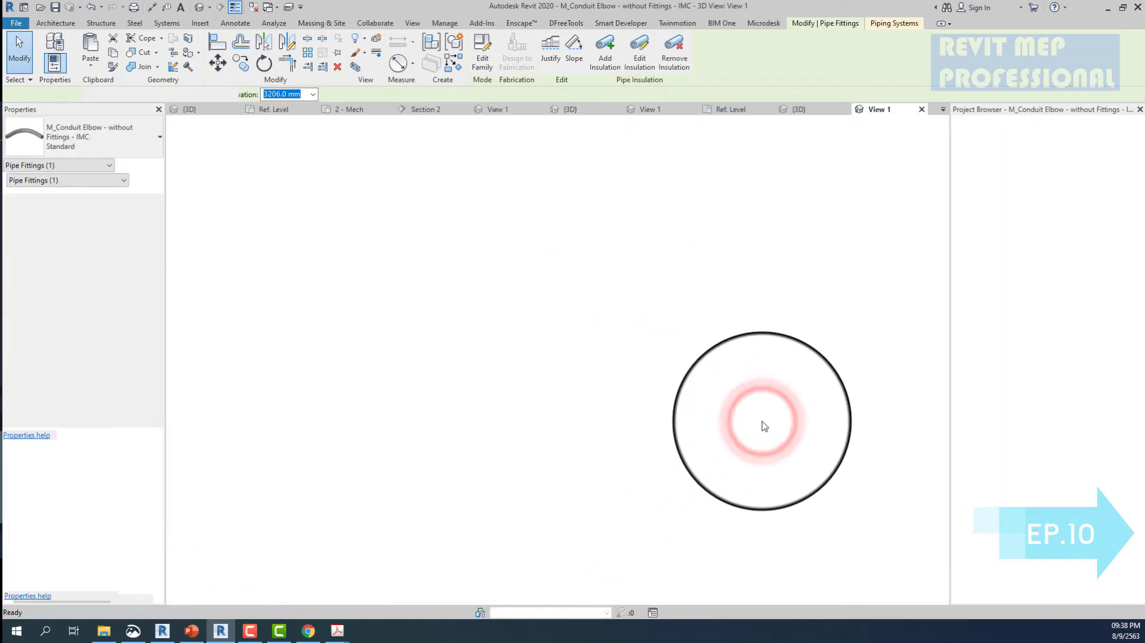
left_click(420, 339)
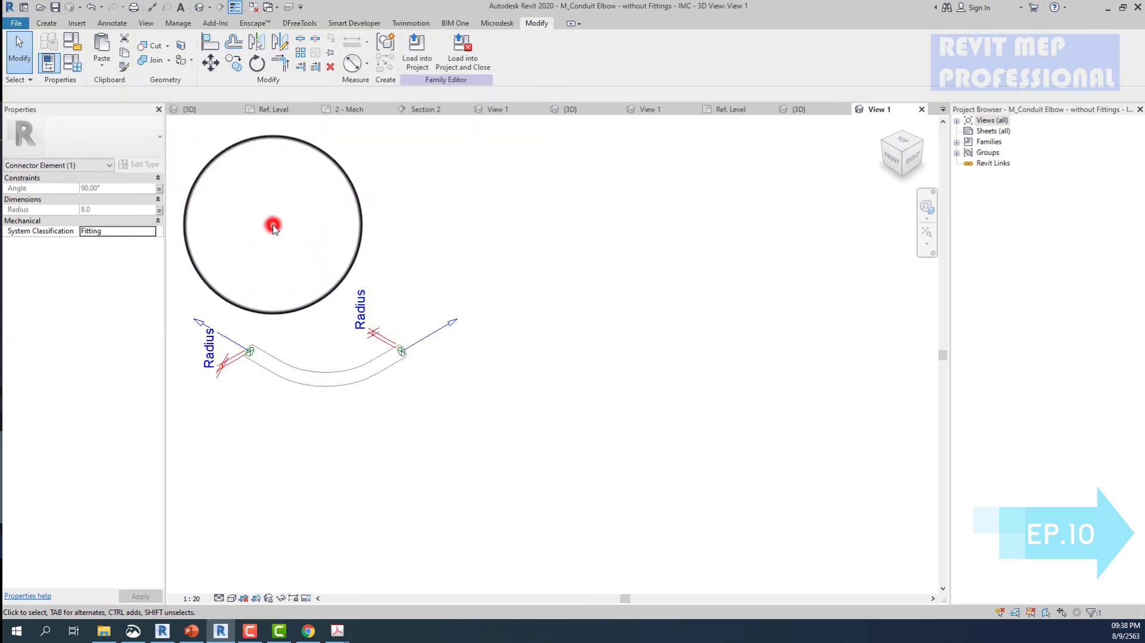
left_click(273, 228)
left_click(435, 327)
left_click(294, 259)
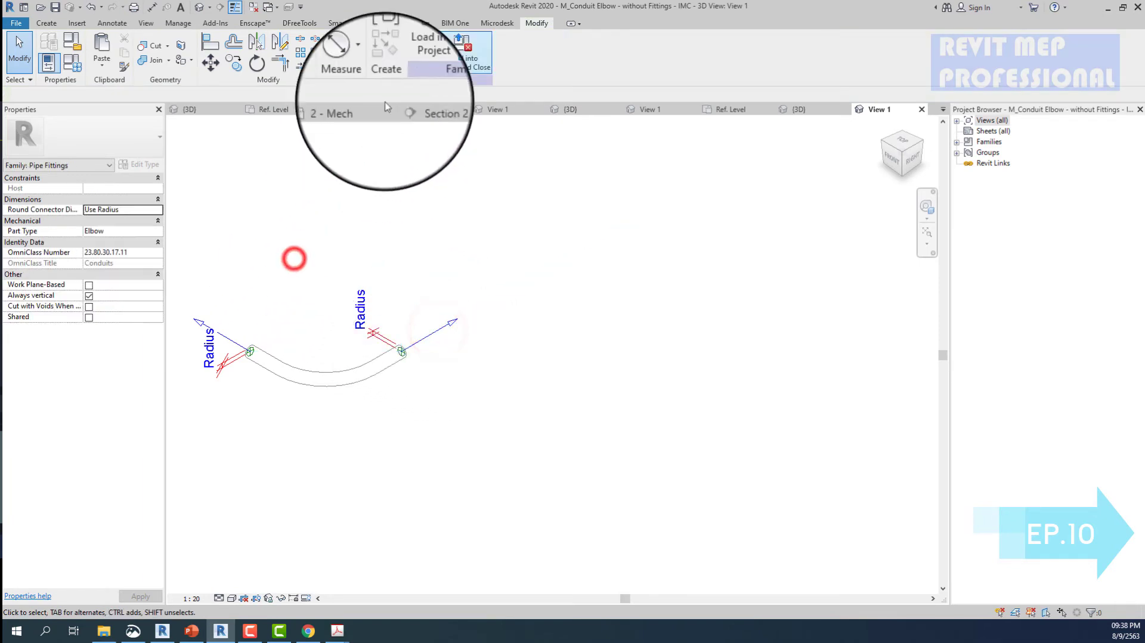
left_click(411, 49)
left_click(537, 404)
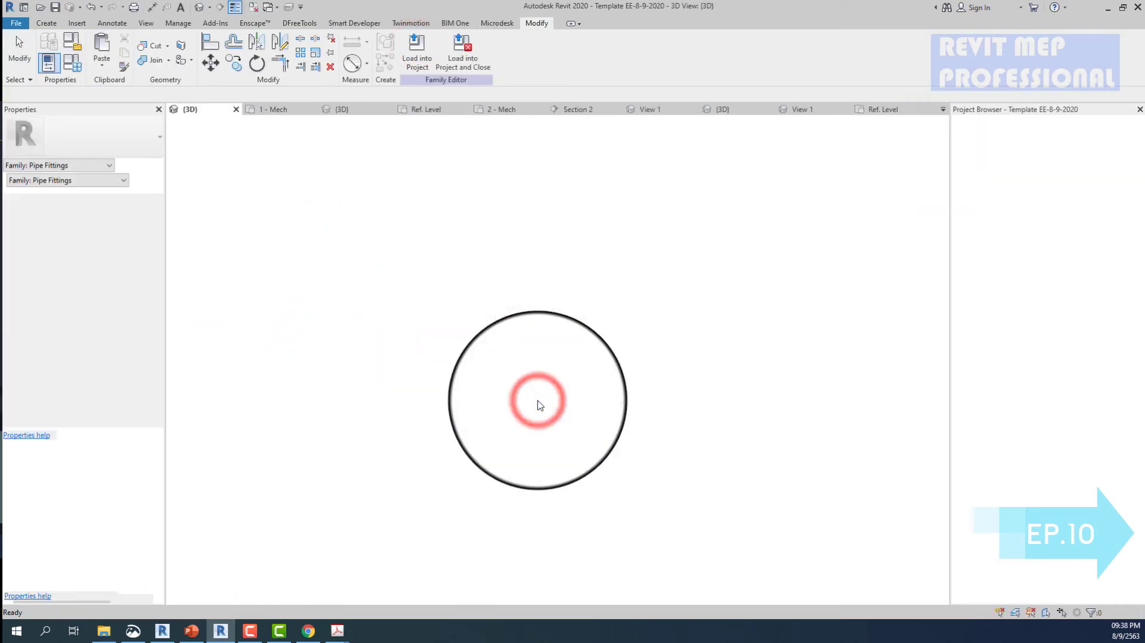
- Try extending the short orange pipe from its end, abandoning it after the error
left_click(638, 291)
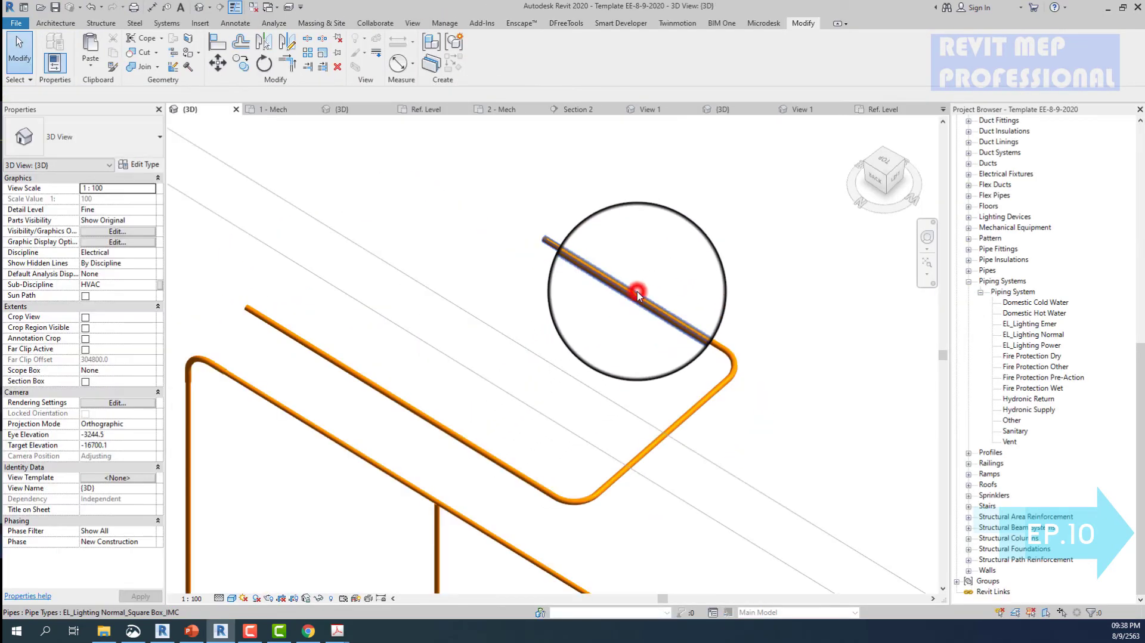
left_click(540, 237)
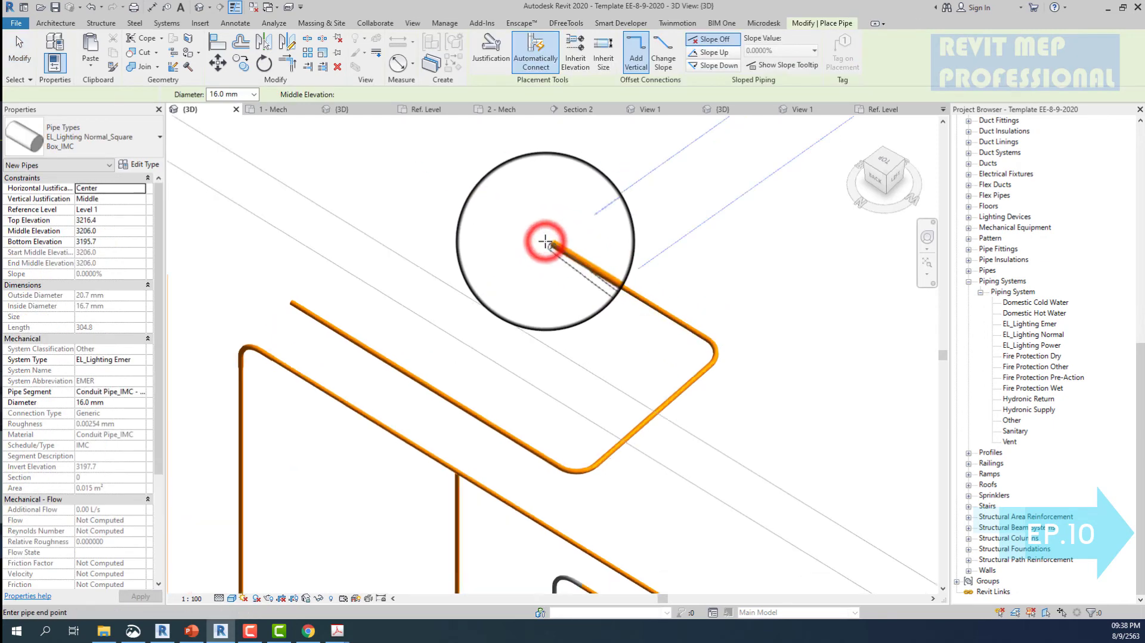
key("Escape")
key("Escape")
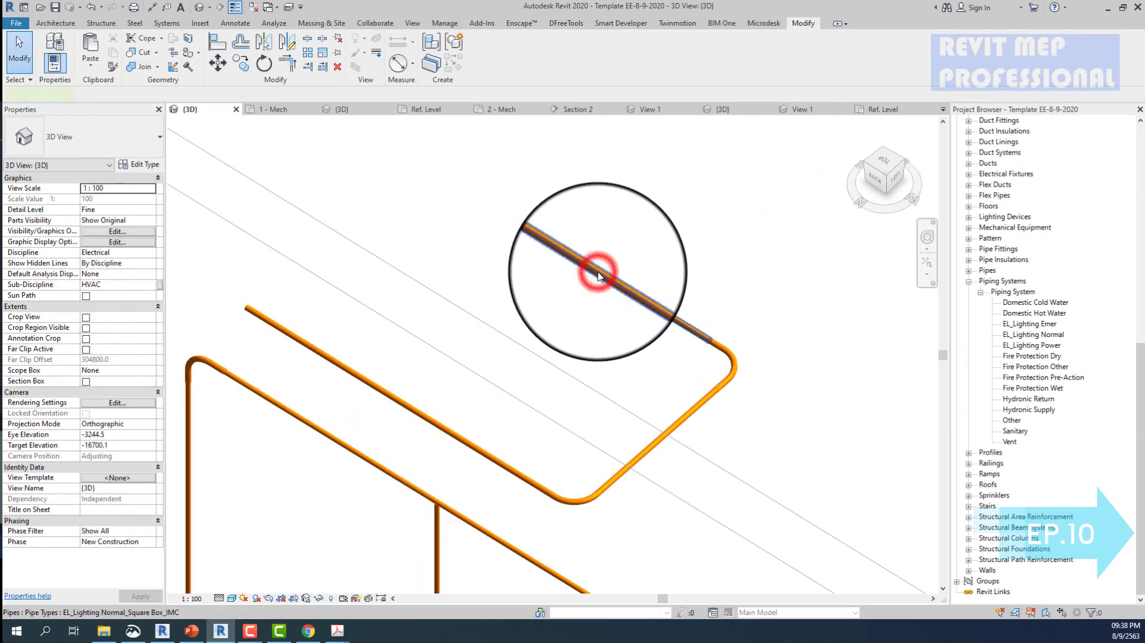
left_click(598, 275)
left_click(543, 237)
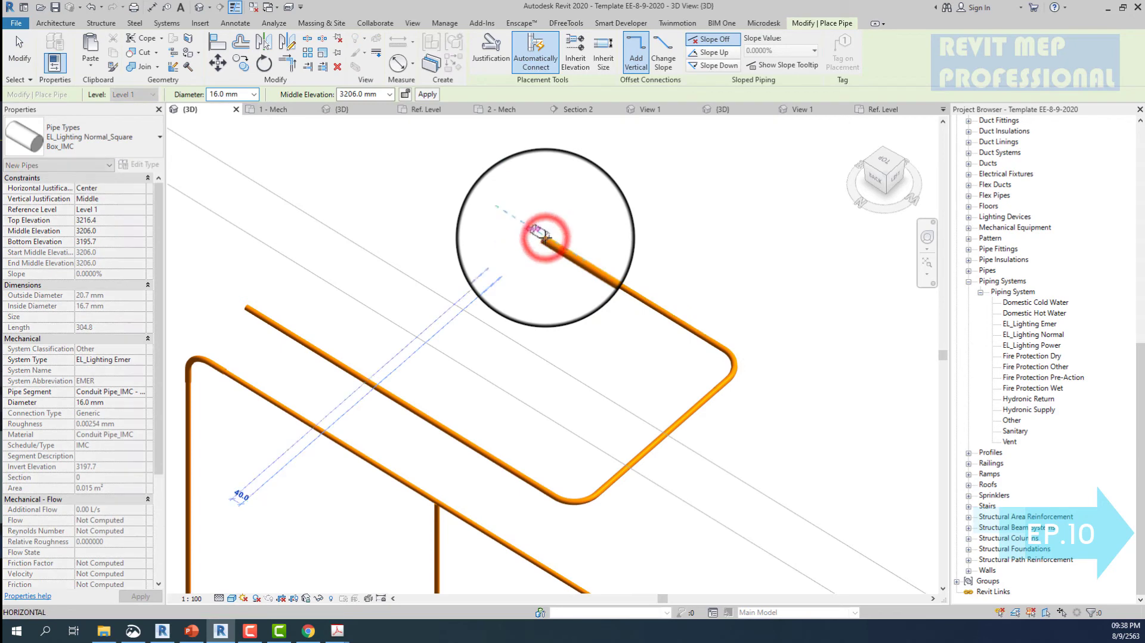
key("Escape")
left_click(542, 241)
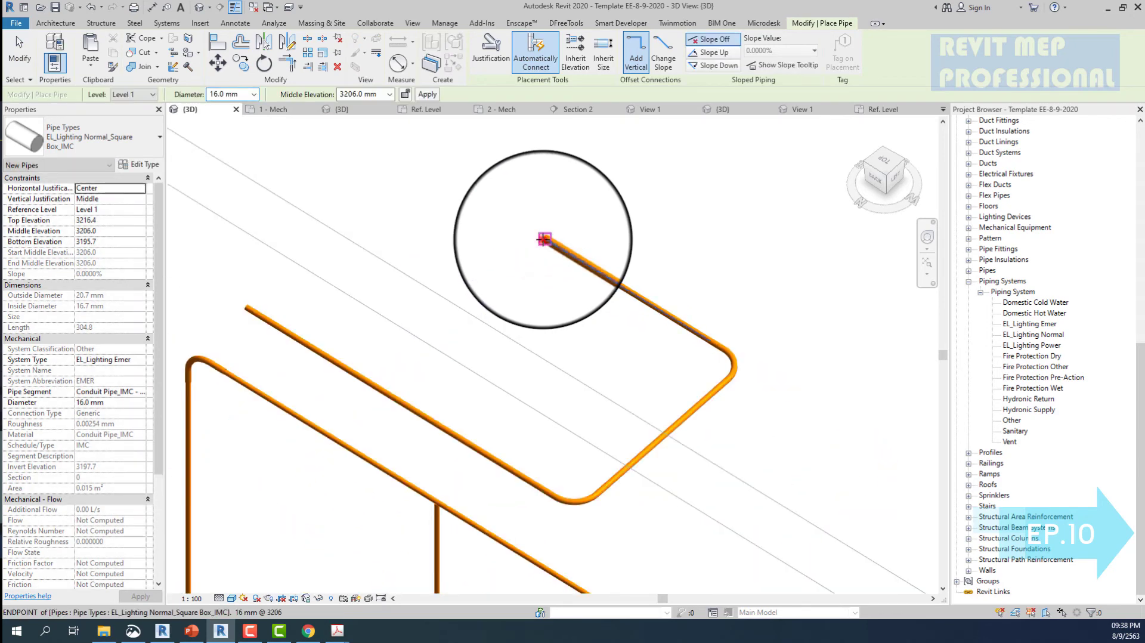
left_click(479, 192)
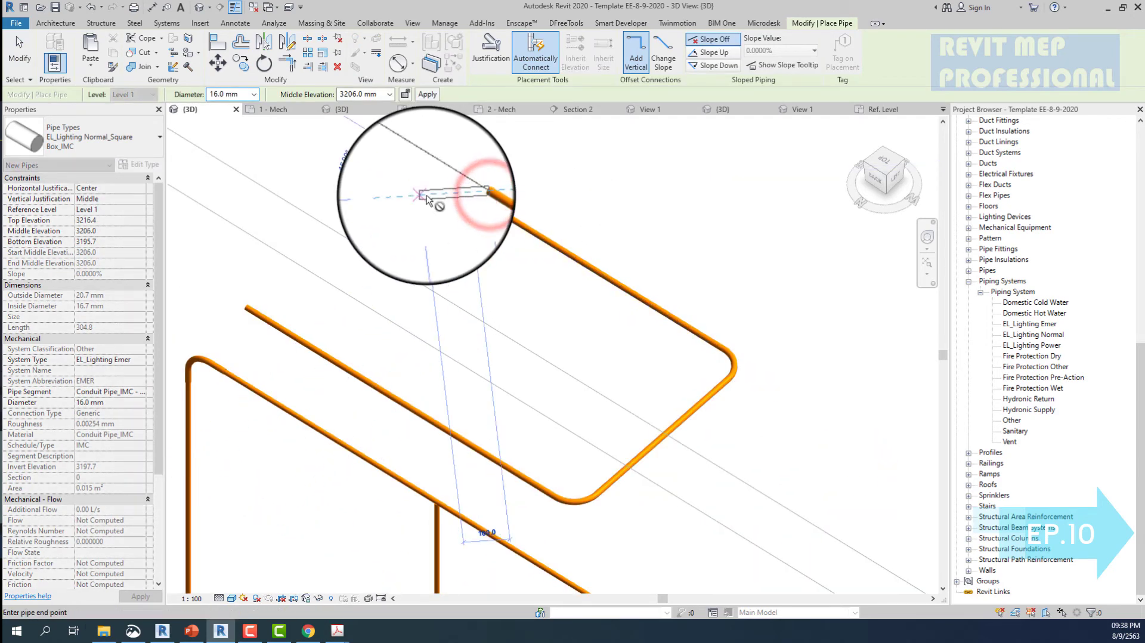
left_click(358, 198)
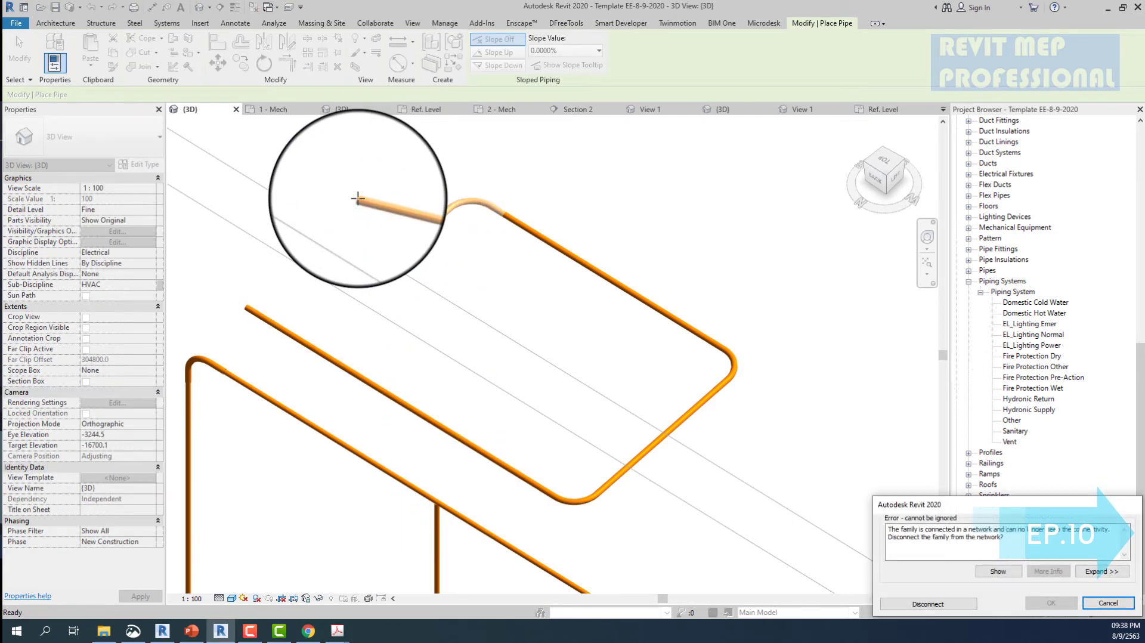
key("Escape")
key("Escape")
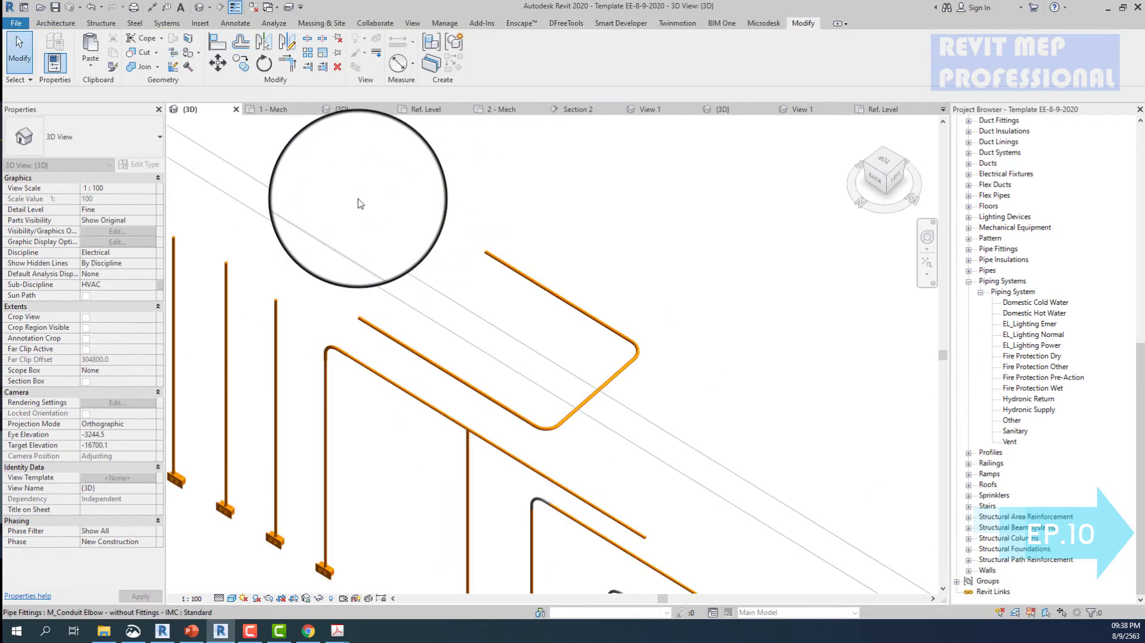
- Delete the faulty conduit elbow and rebuild the corner with Trim/Extend to Corner (TR) on both pipes
scroll(506, 441, "up", 3)
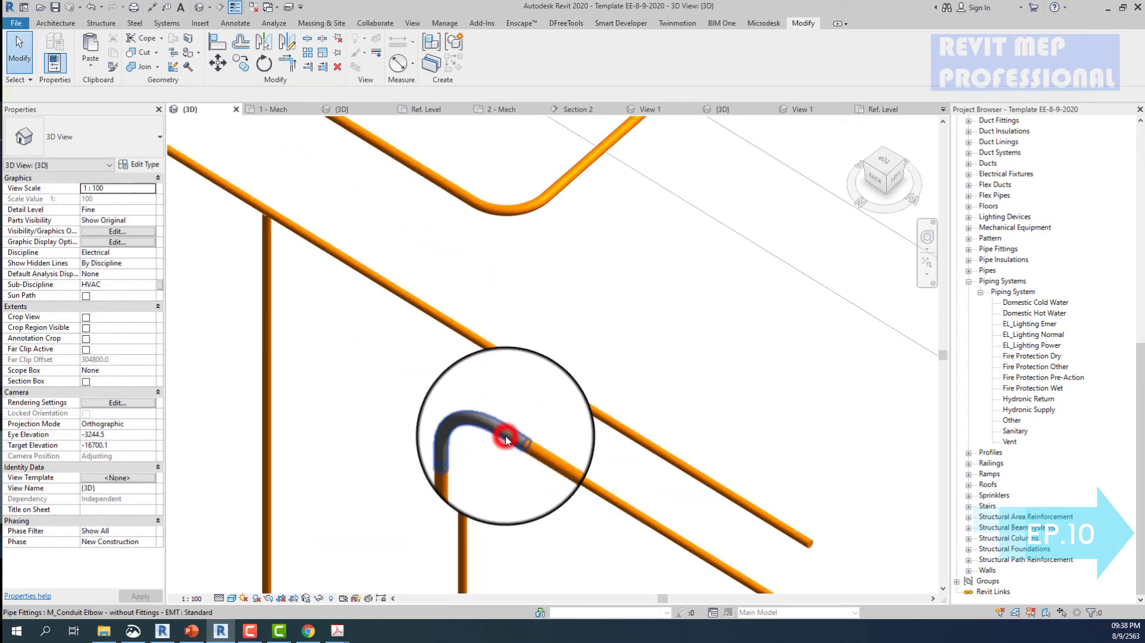
key("Delete")
key("t")
key("r")
left_click(486, 471)
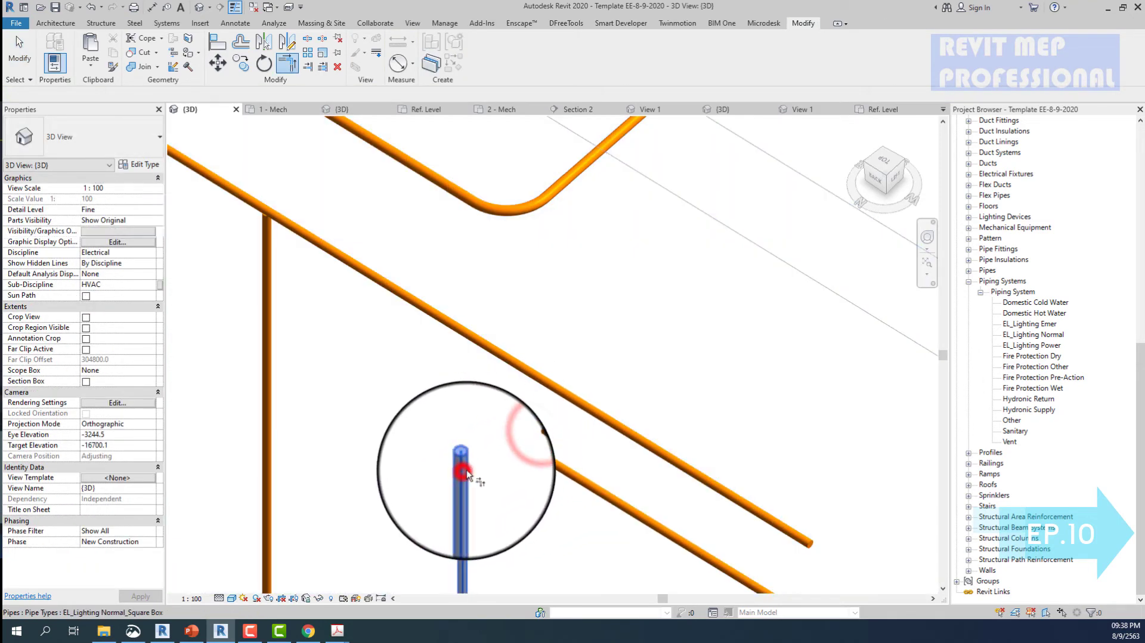
left_click(527, 450)
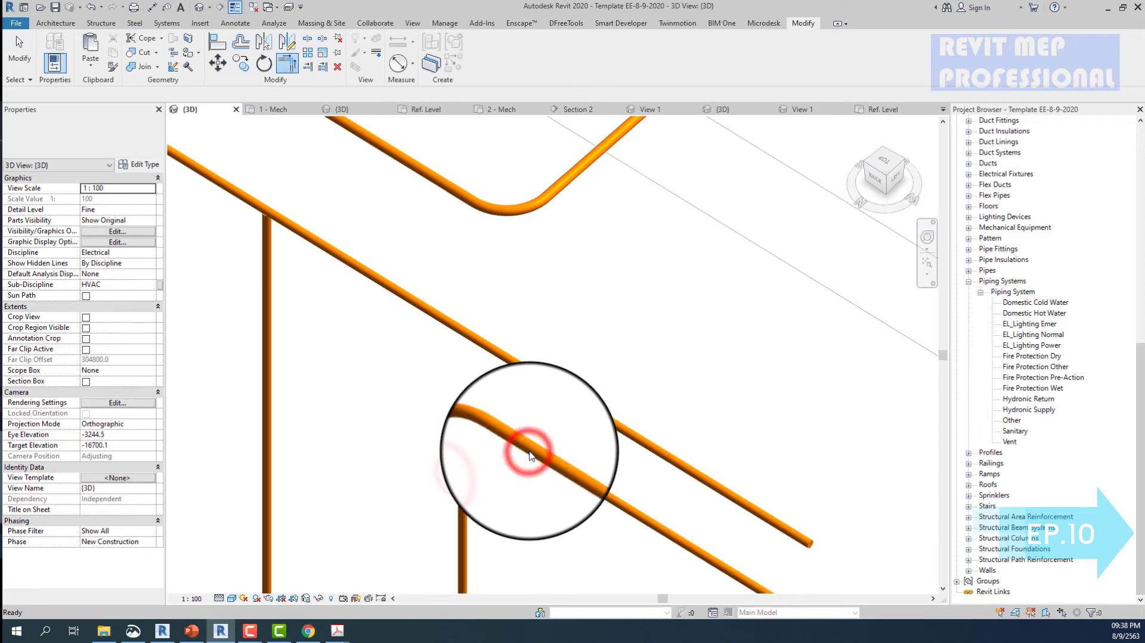
key("Escape")
scroll(529, 455, "down", 4)
scroll(531, 459, "up", 3)
scroll(529, 460, "up", 1)
scroll(581, 408, "up", 2)
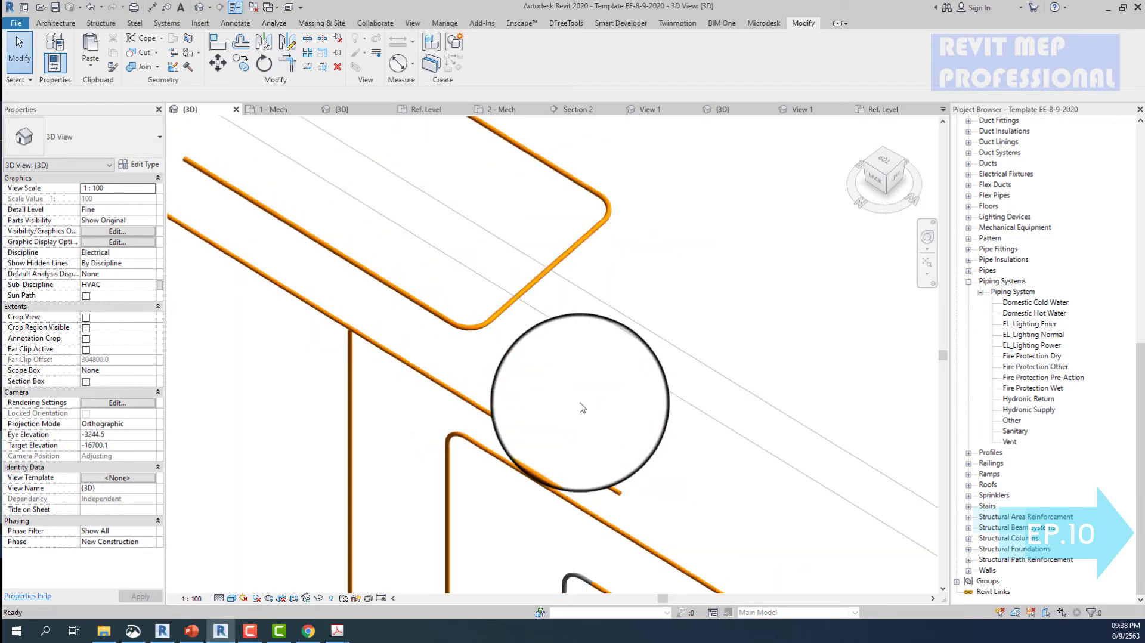
- Close the coupling, square box and Ref. Level family views, discarding the square boxes family changes
left_click(883, 109)
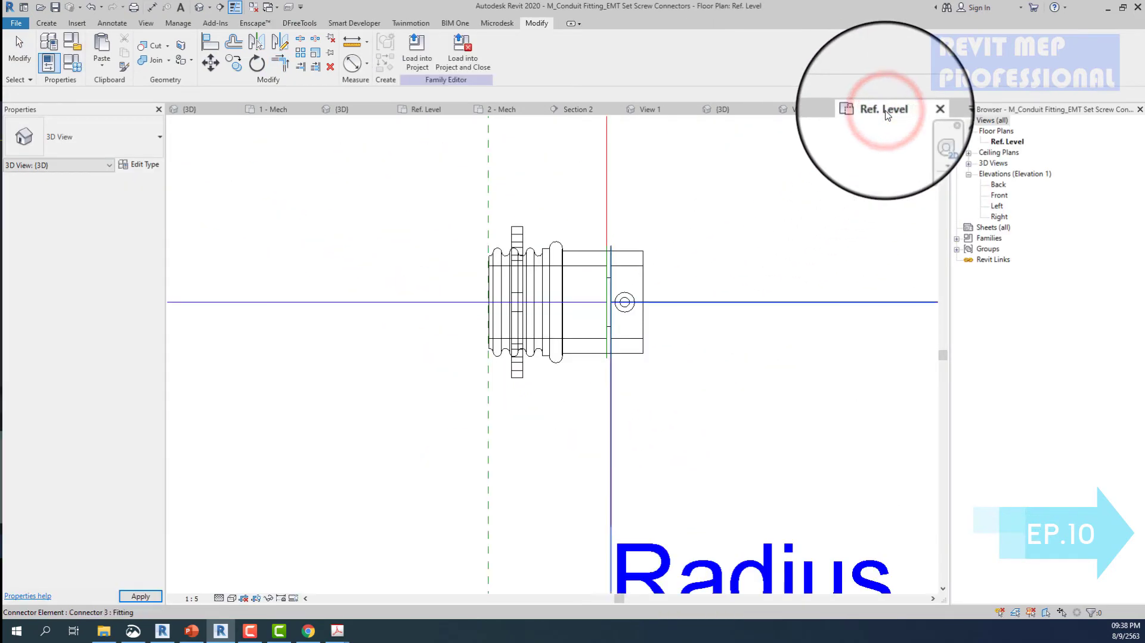
left_click(928, 109)
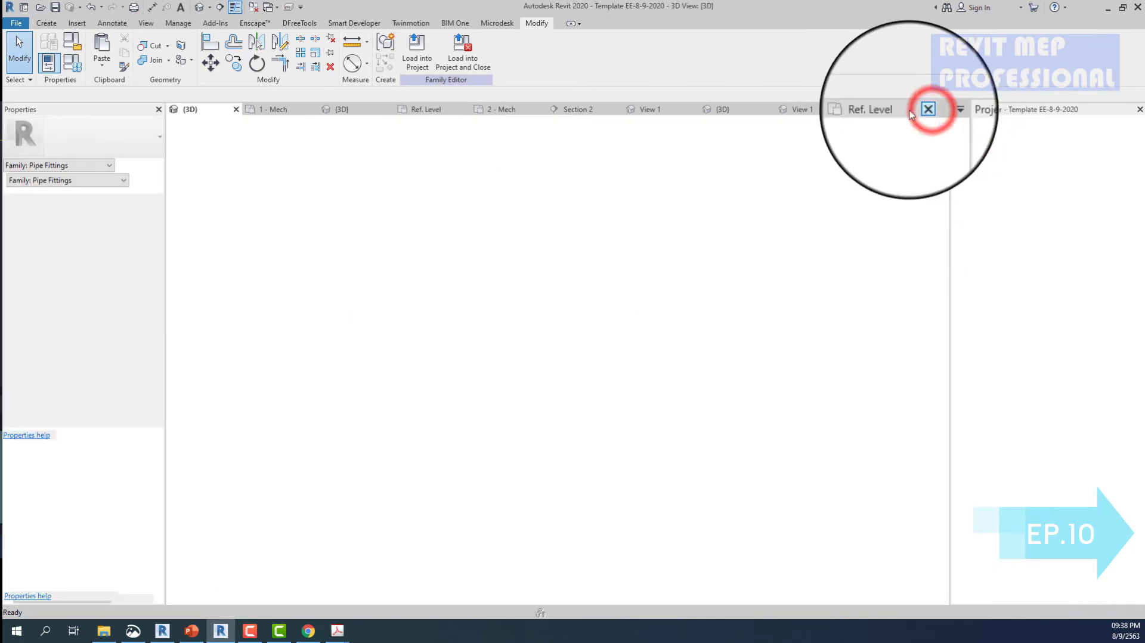
left_click(179, 109)
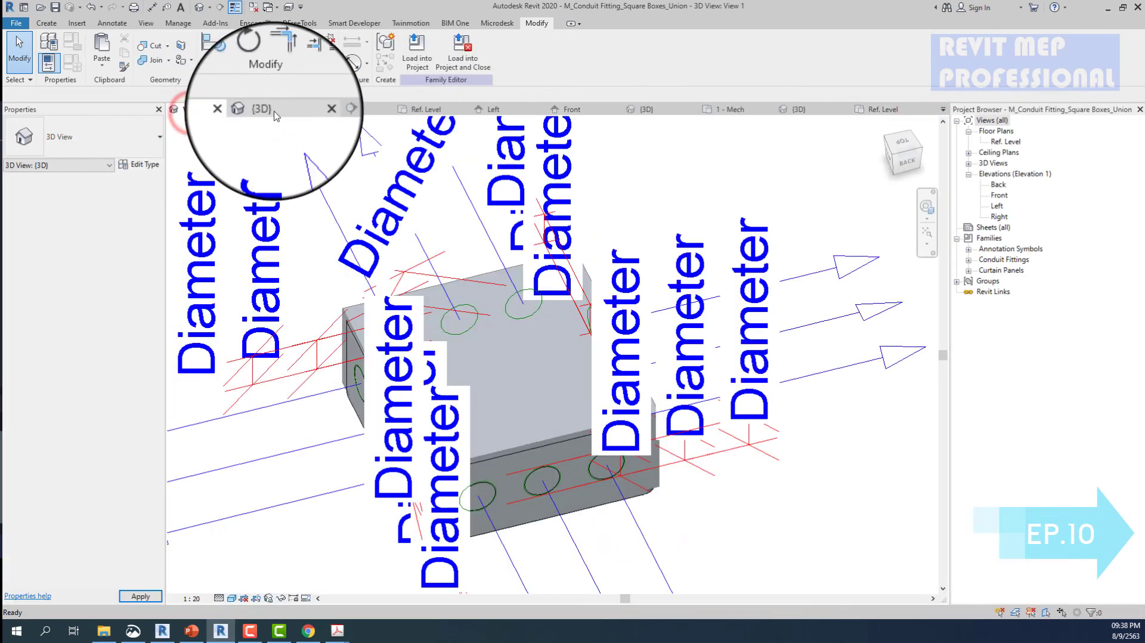
left_click(276, 114)
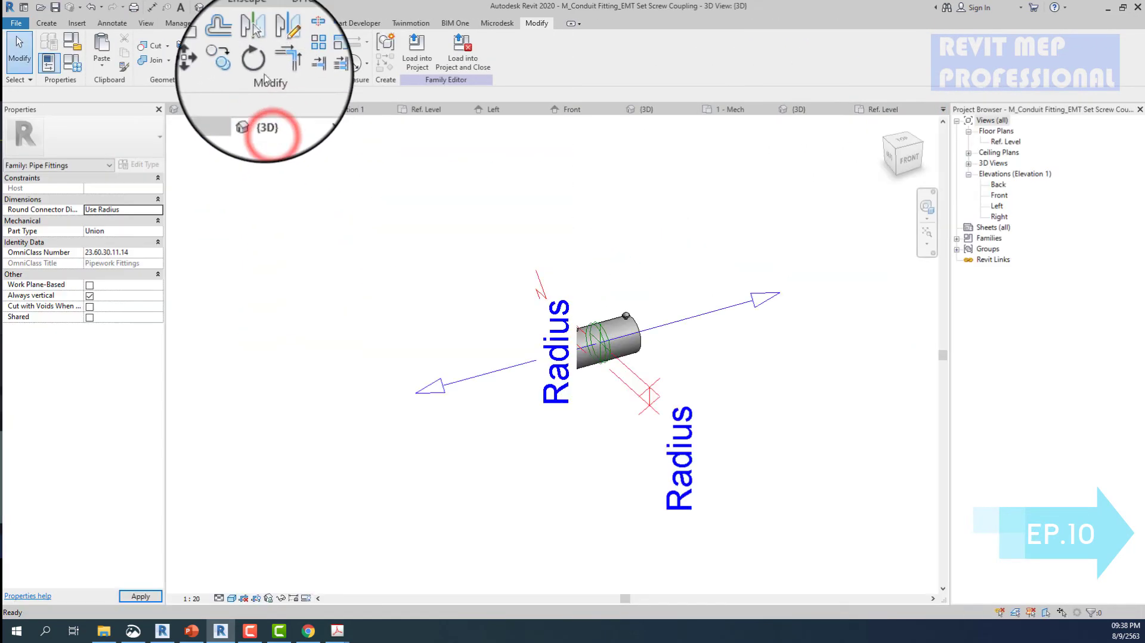
left_click(254, 7)
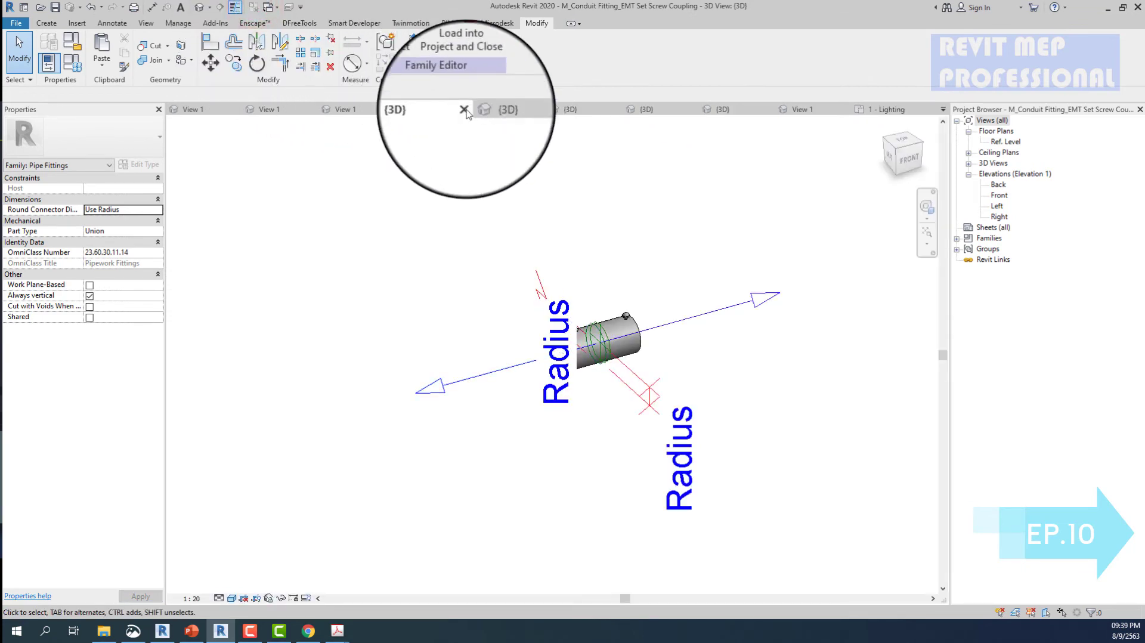
left_click(464, 109)
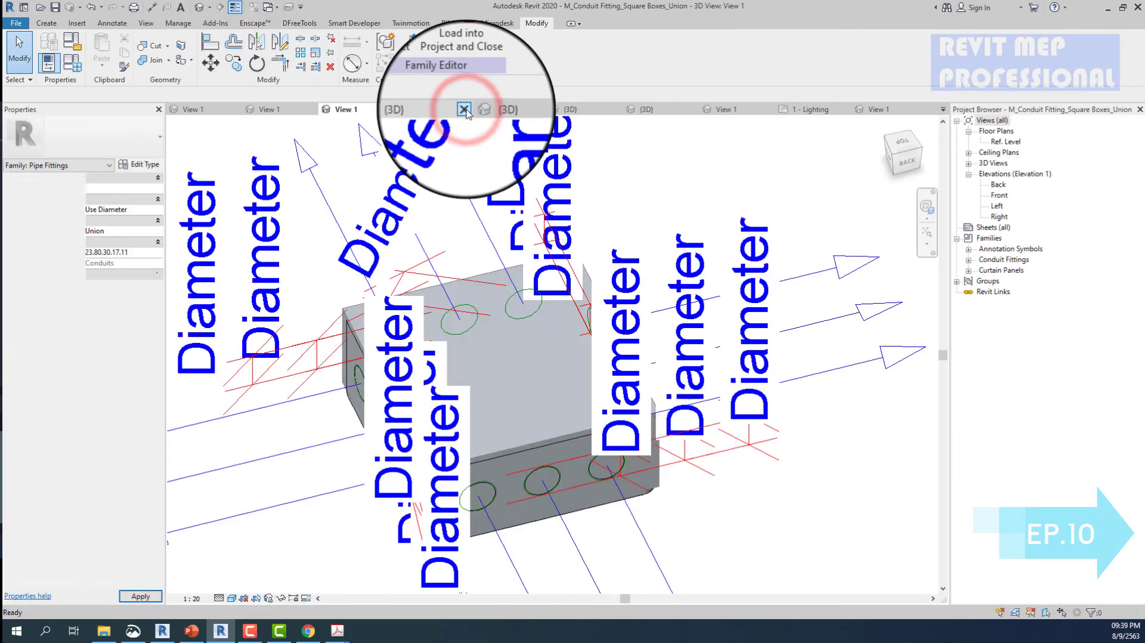
left_click(388, 110)
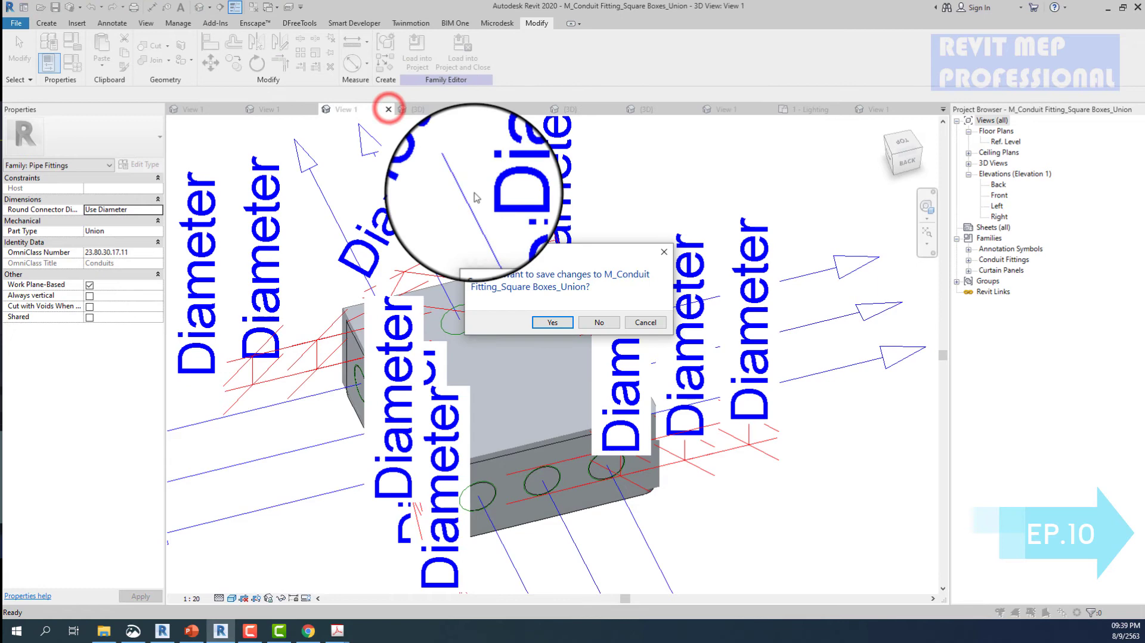
left_click(599, 317)
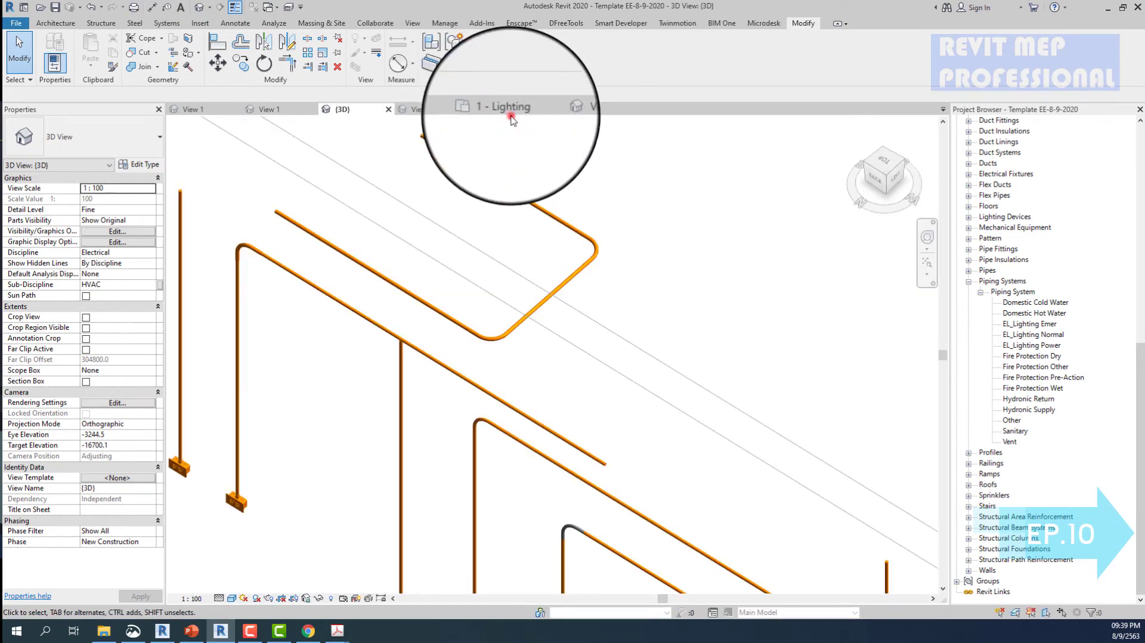
- In 1 - Lighting, change the corner elbow to M_Conduit Elbow - without Fittings - RMC
left_click(512, 111)
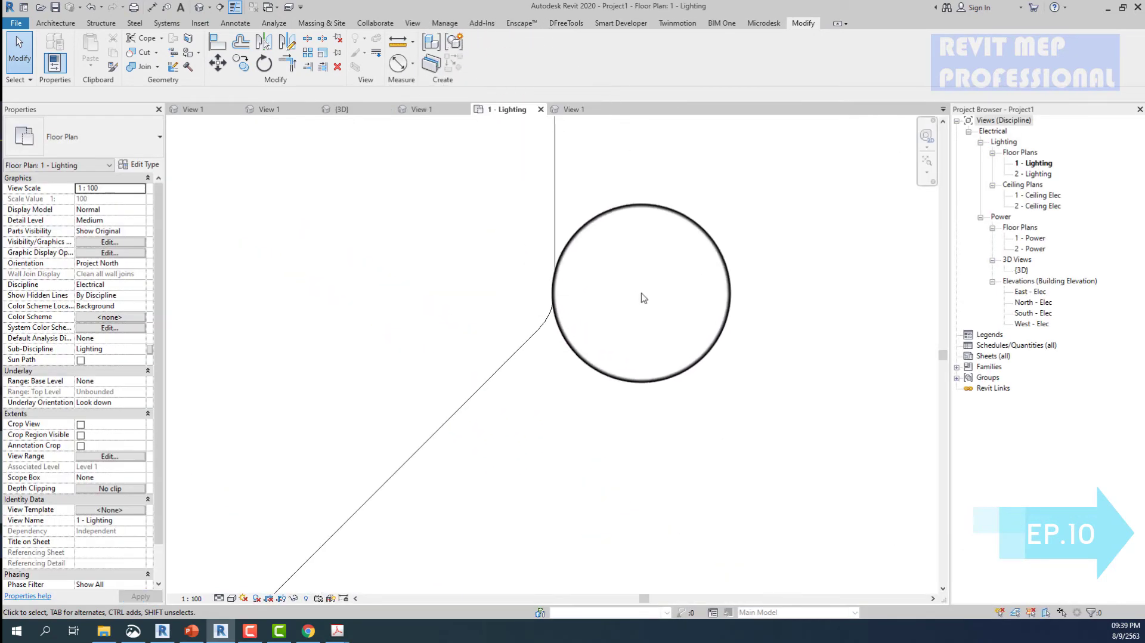
left_click(646, 301)
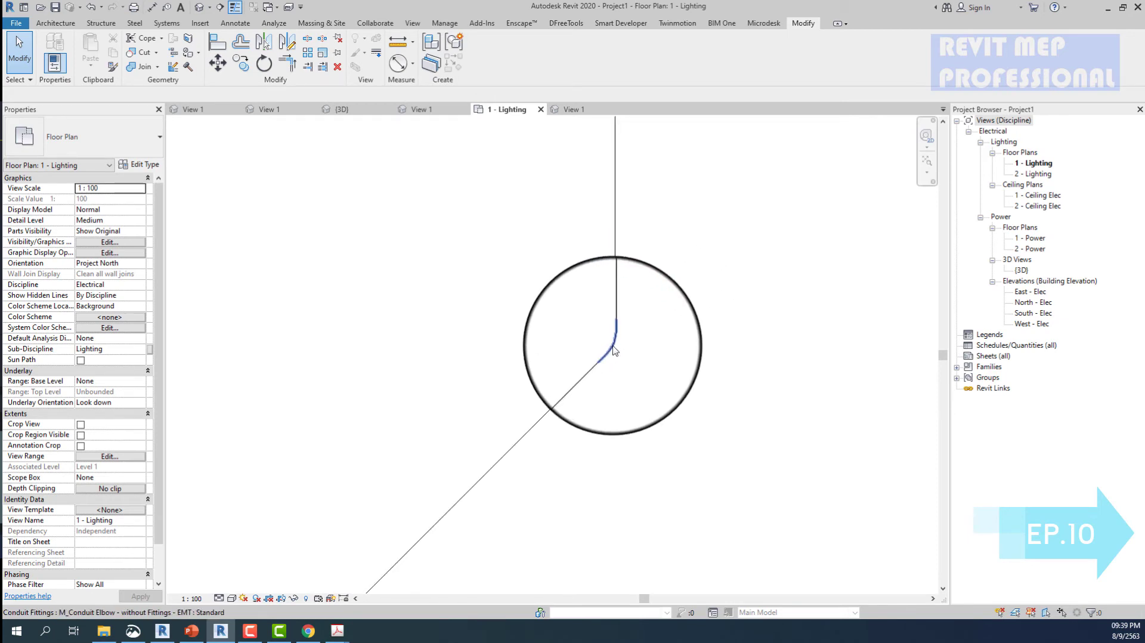
left_click(615, 351)
left_click(131, 144)
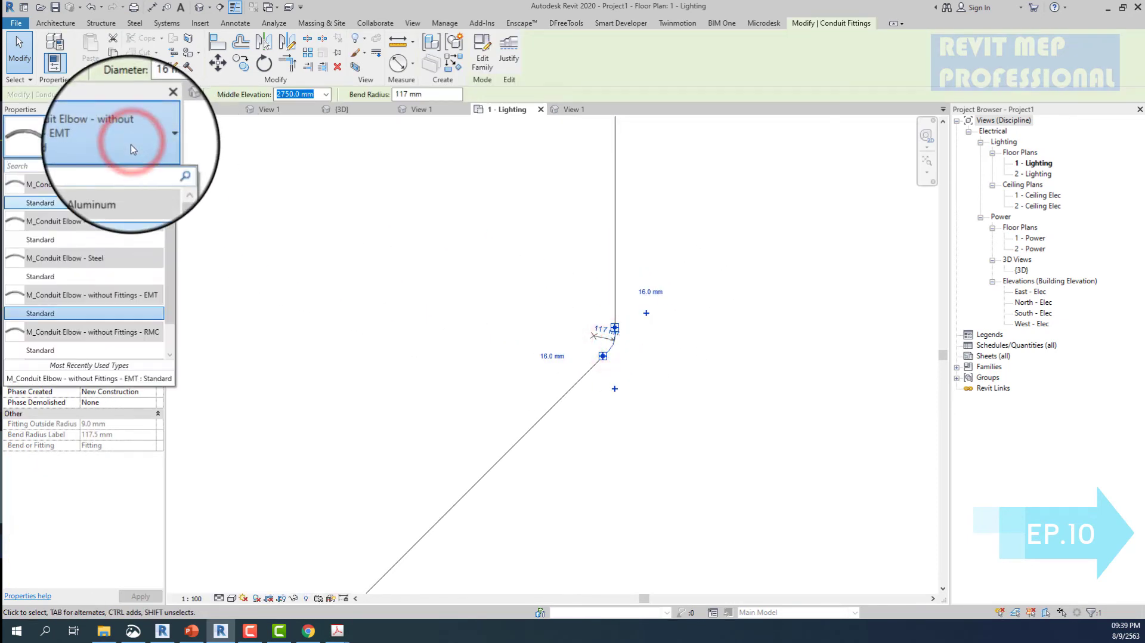
left_click(84, 352)
- Reselect the RMC elbow and open its family for editing
left_click(677, 348)
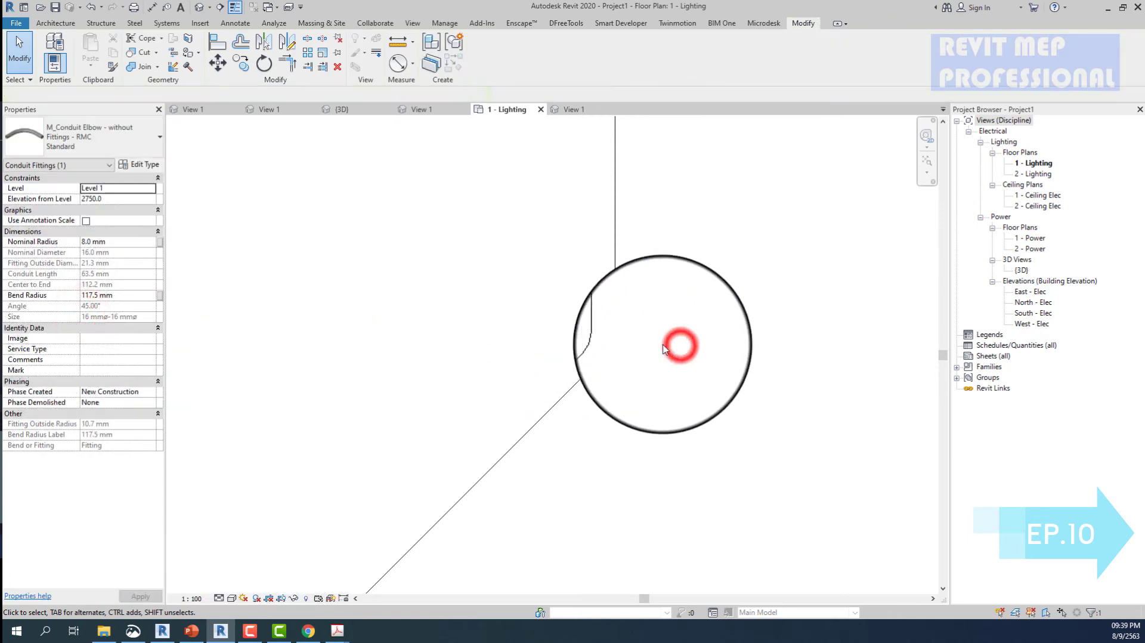
left_click(579, 347)
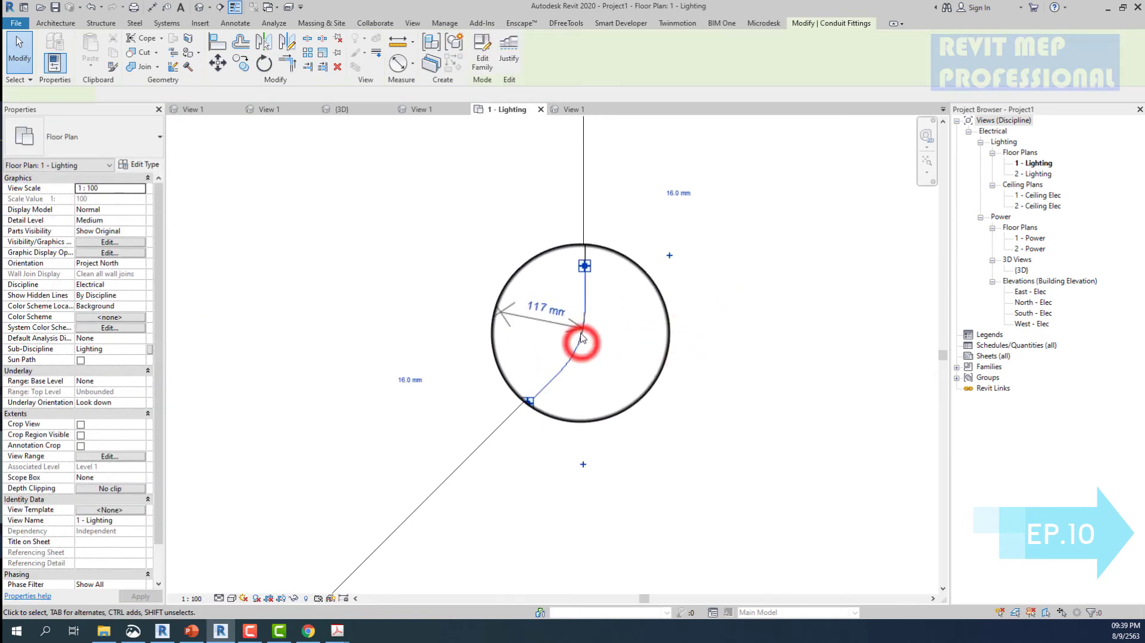
double_click(576, 292)
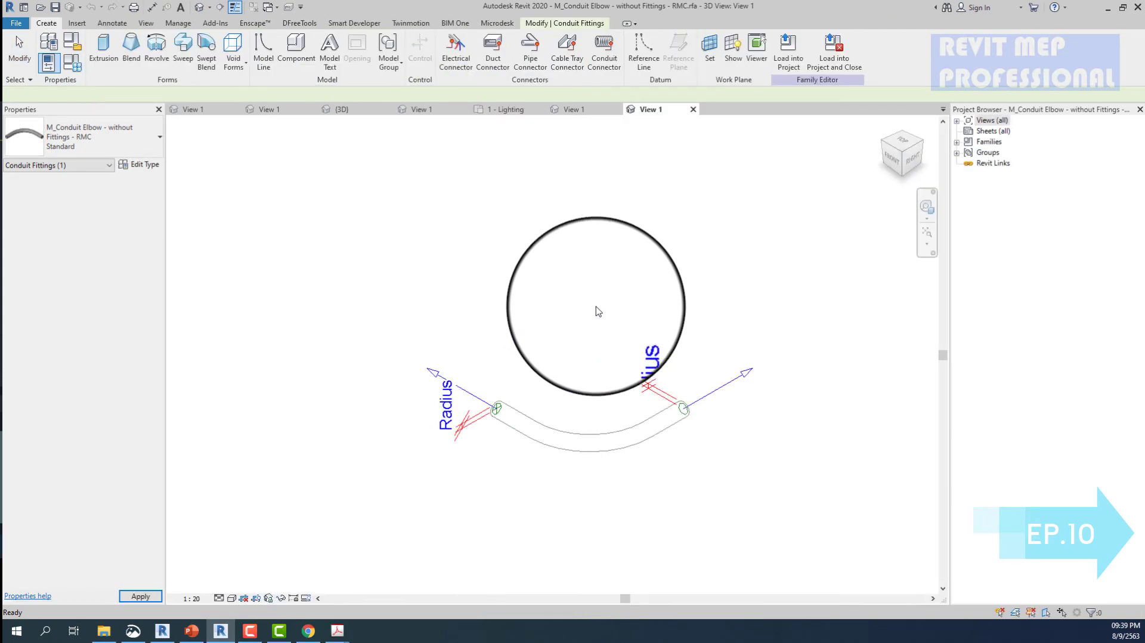
- Place a pipe connector on the elbow's left end and select both connectors
left_click(716, 390)
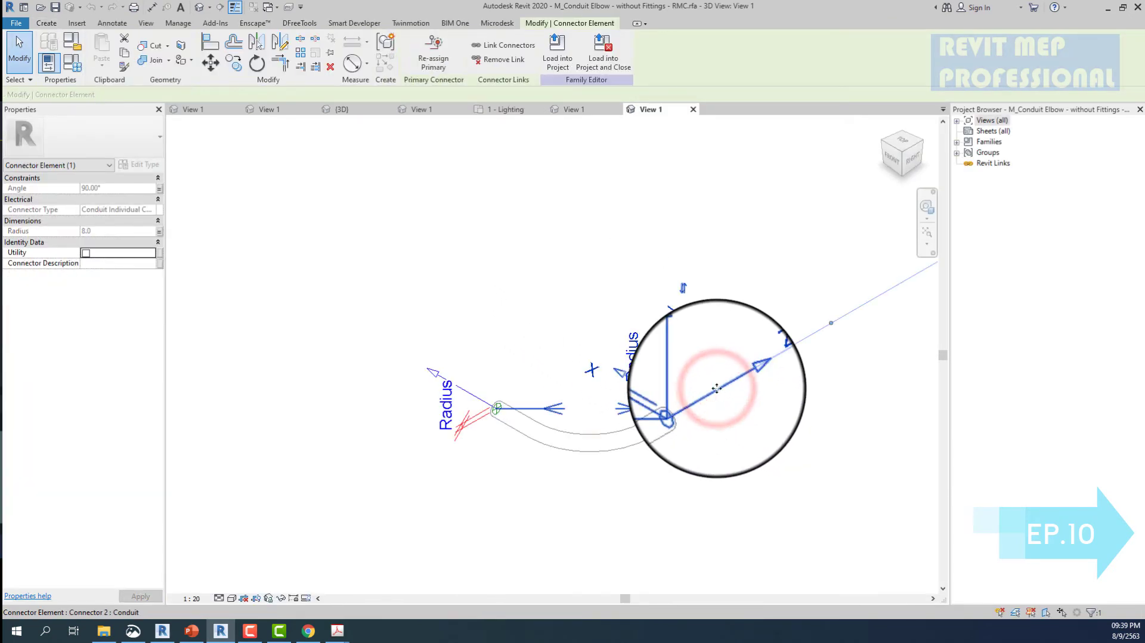
left_click(469, 388)
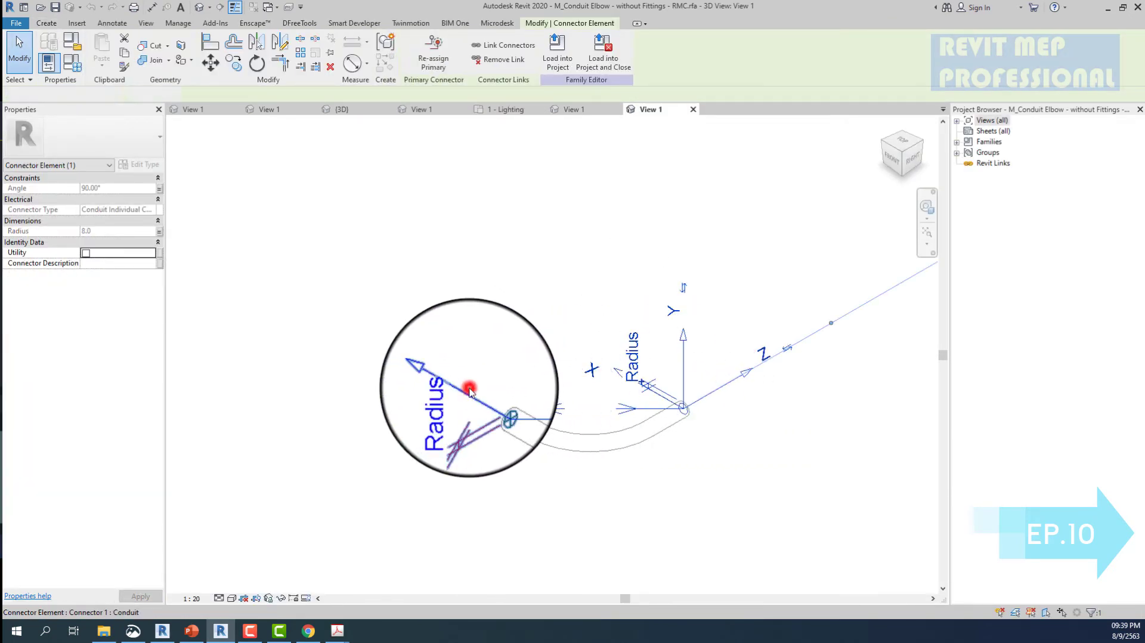
left_click(723, 383)
left_click(626, 357)
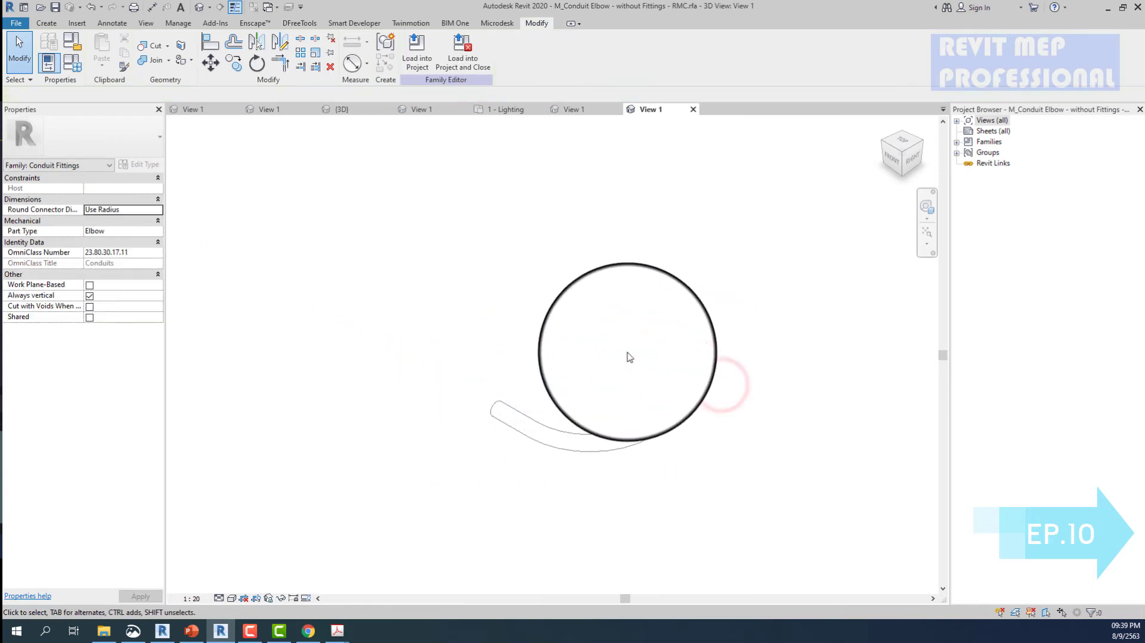
middle_click_drag(625, 358, 524, 316, "shift")
left_click(51, 25)
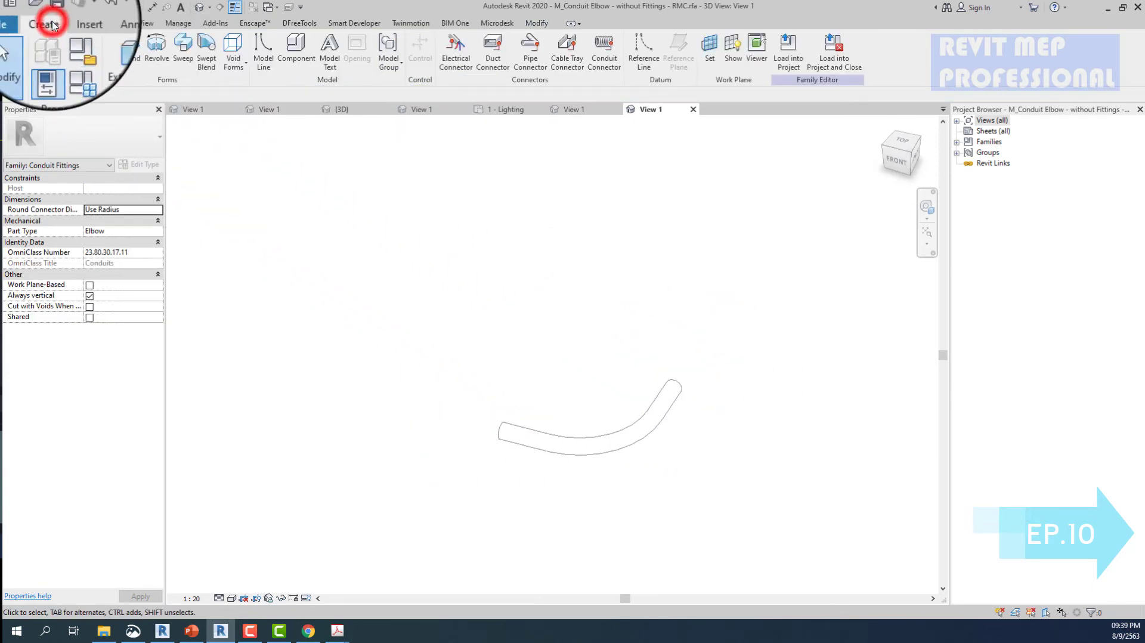
left_click(530, 46)
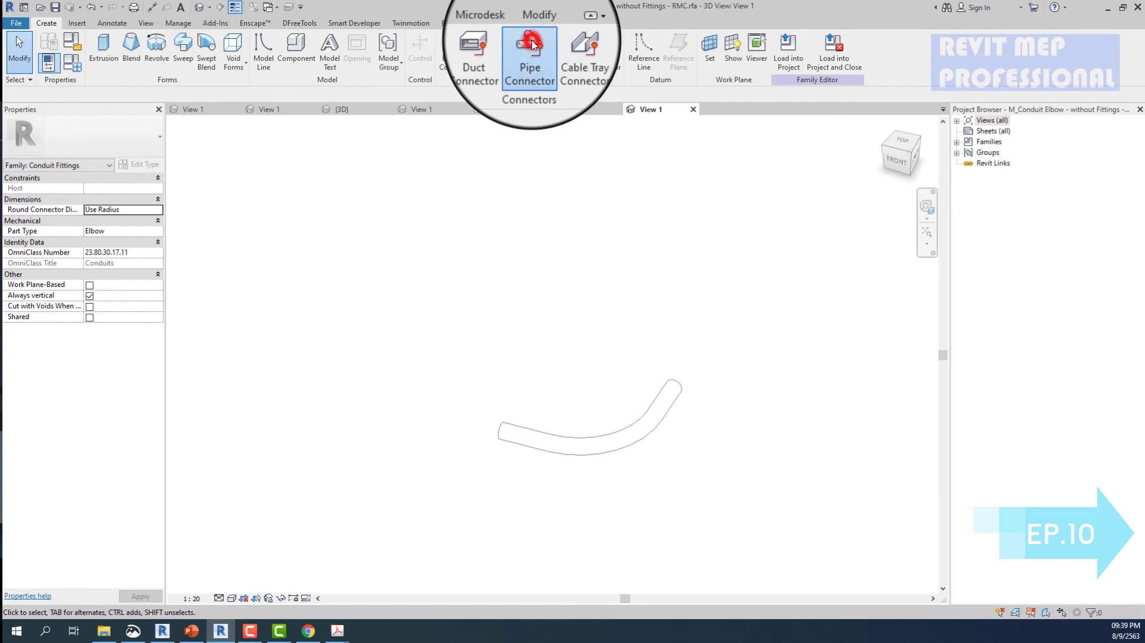
left_click(501, 428)
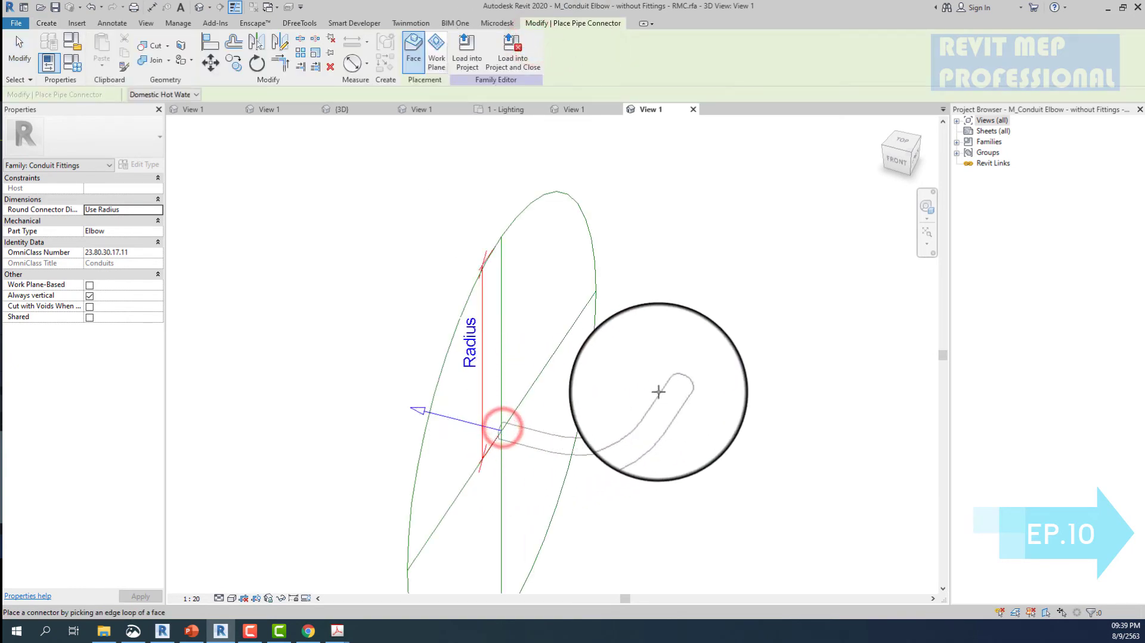
left_click(606, 167)
key("Escape")
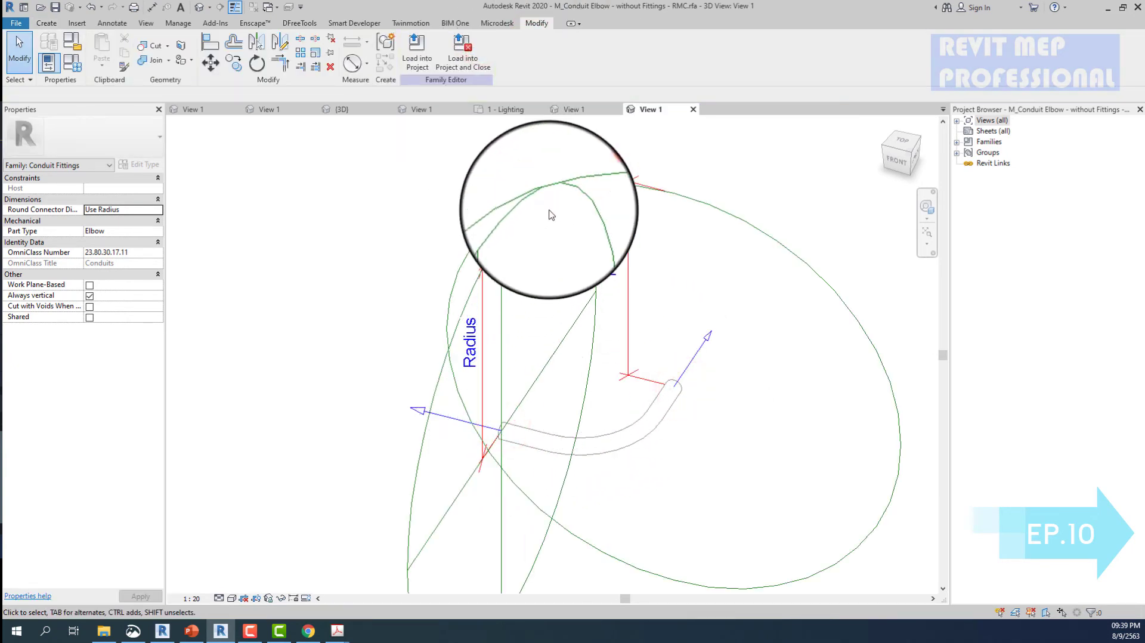
left_click_drag(568, 157, 510, 279)
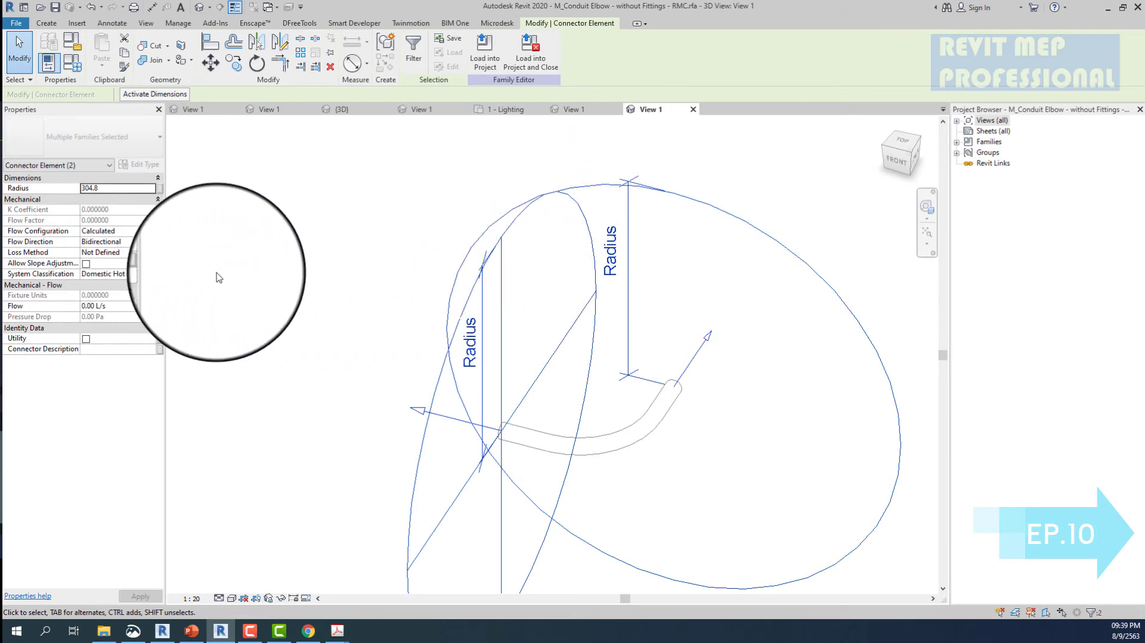
- Classify the connectors as Fitting, link radius to Nominal Radius and angle to Angle
left_click(119, 274)
left_click(153, 274)
scroll(113, 310, "down", 3)
left_click(103, 324)
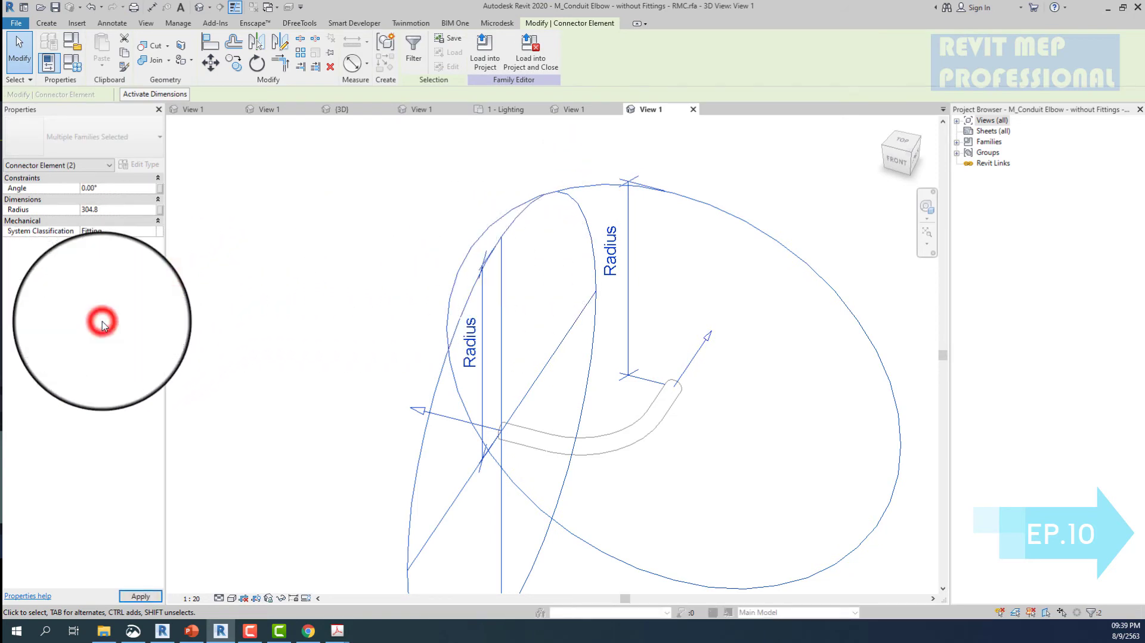
left_click(160, 210)
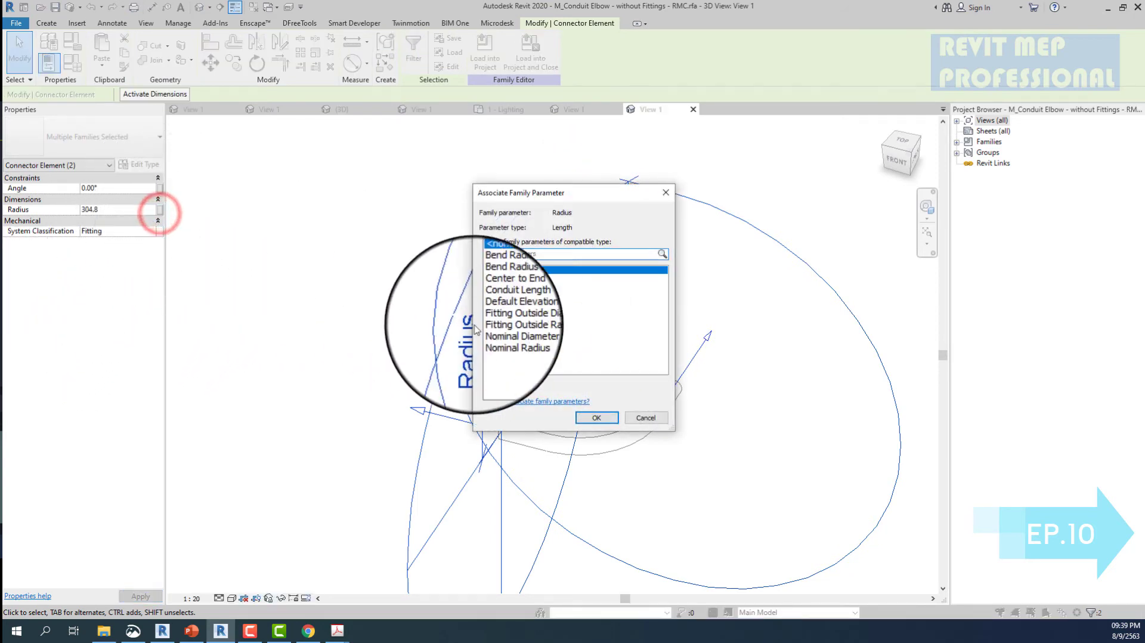
left_click(523, 335)
left_click(596, 418)
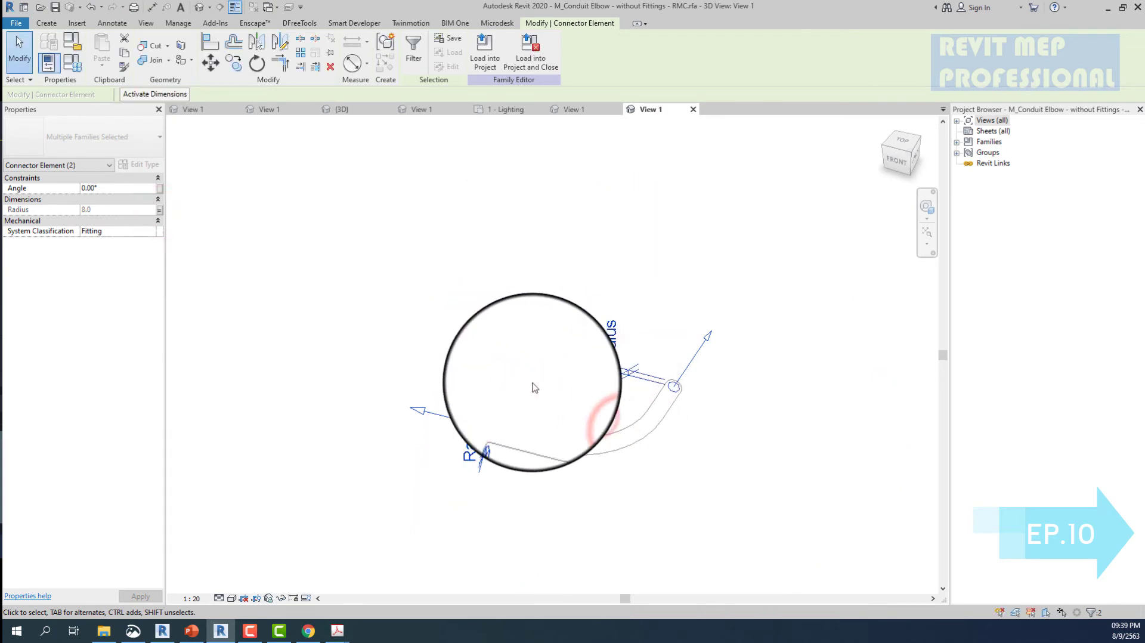
left_click(159, 188)
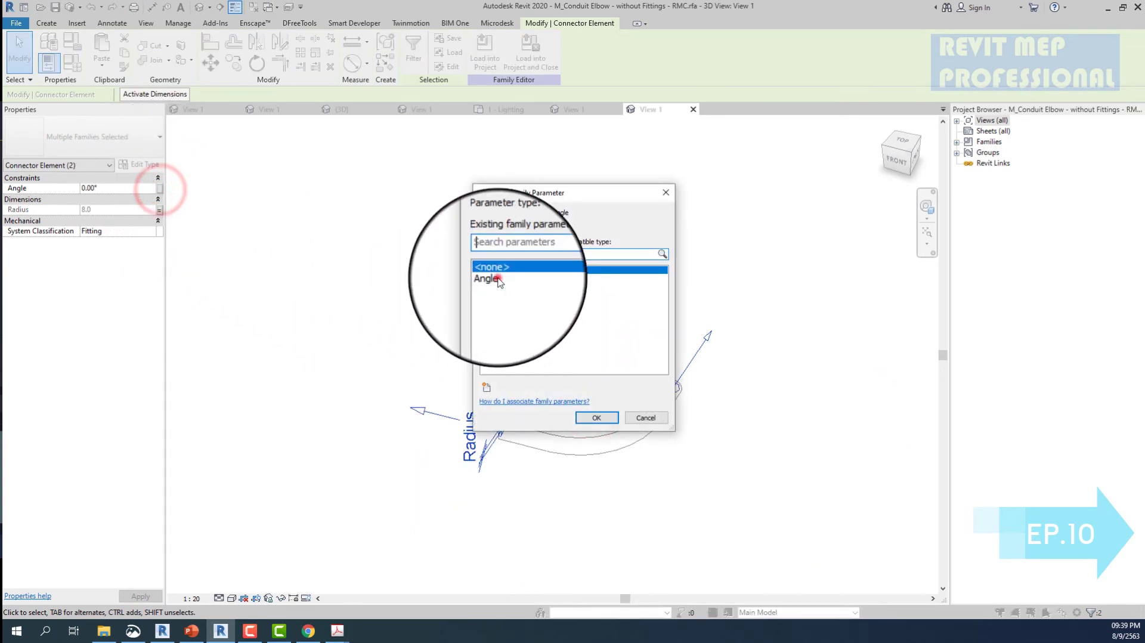
left_click(497, 277)
left_click(596, 417)
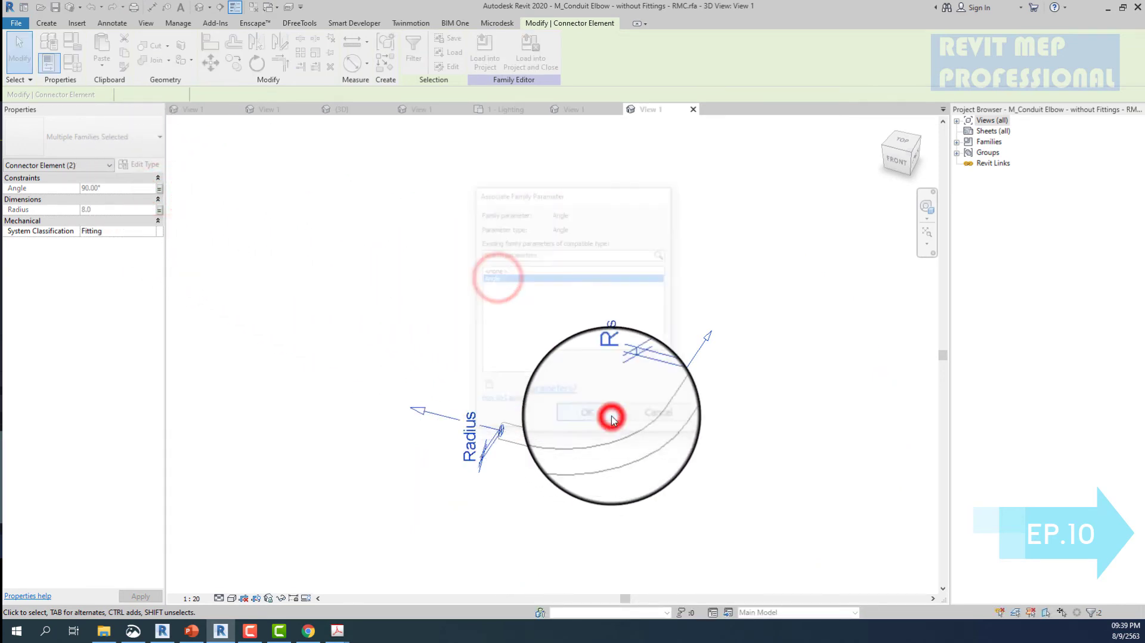
left_click(73, 42)
left_click(523, 256)
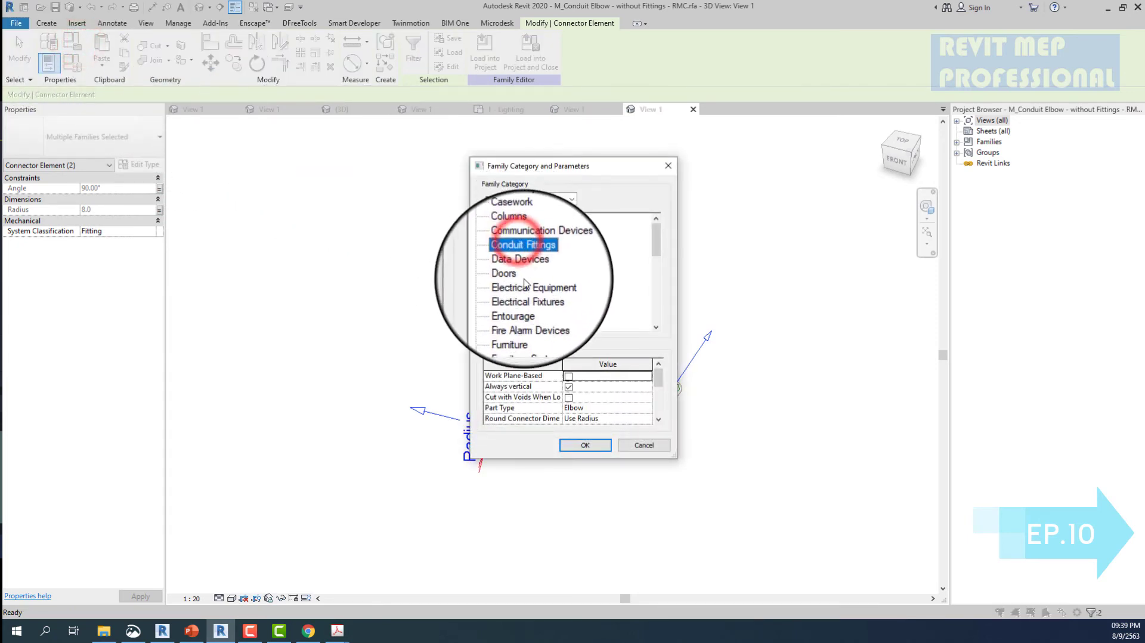
- Make the family a Pipe Fittings category, link connector 2 to connector 1, and start Save As
scroll(526, 284, "down", 2)
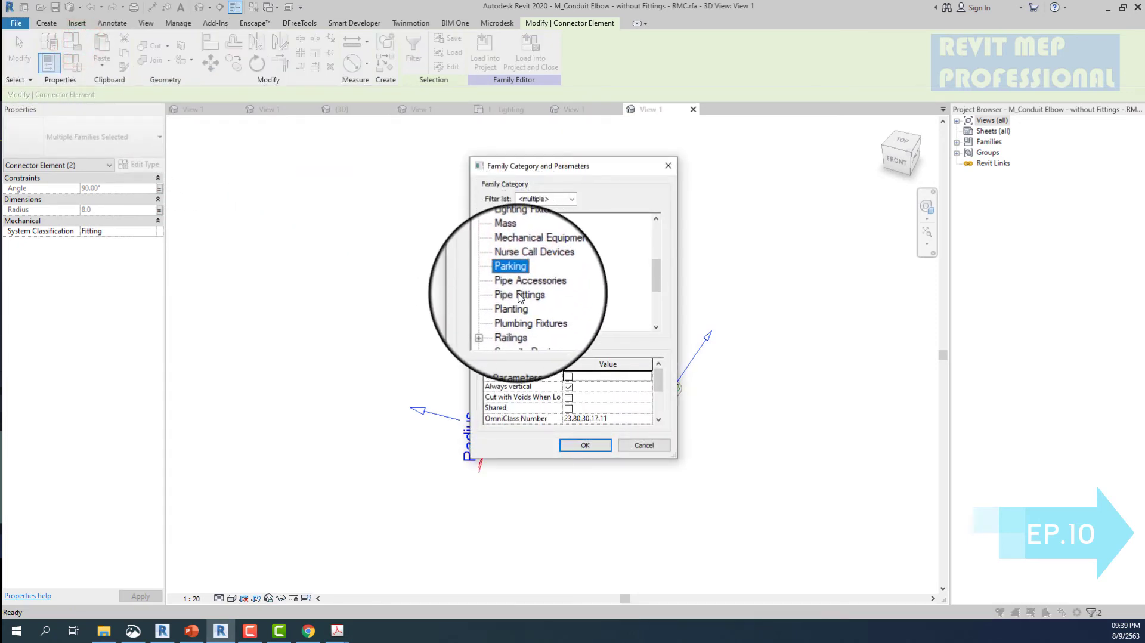
left_click(599, 447)
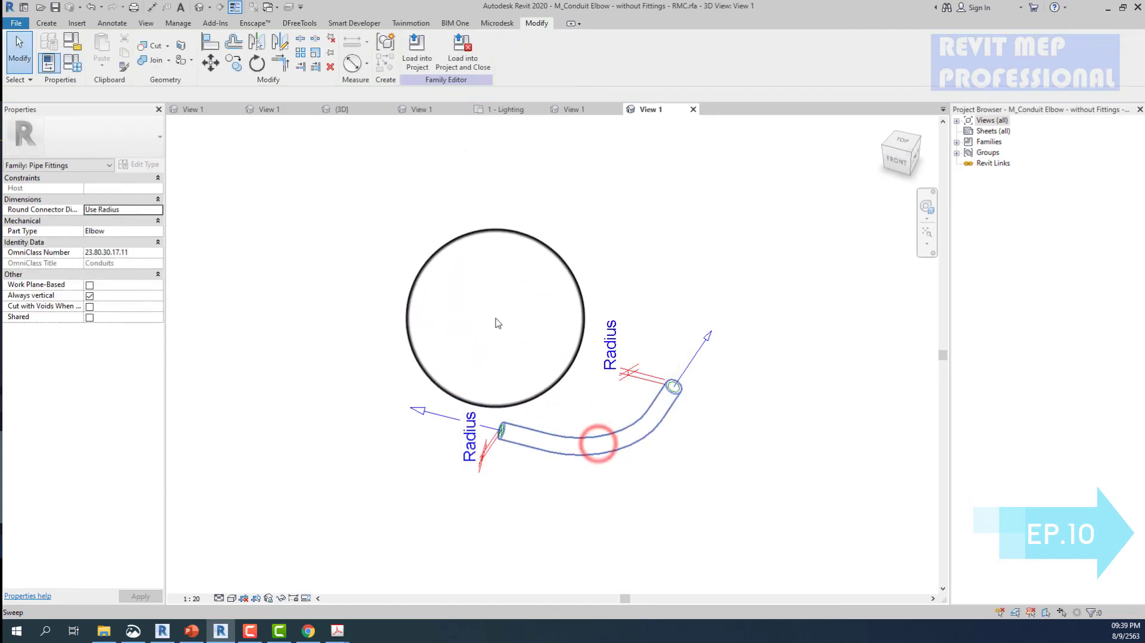
left_click(695, 359)
left_click(488, 39)
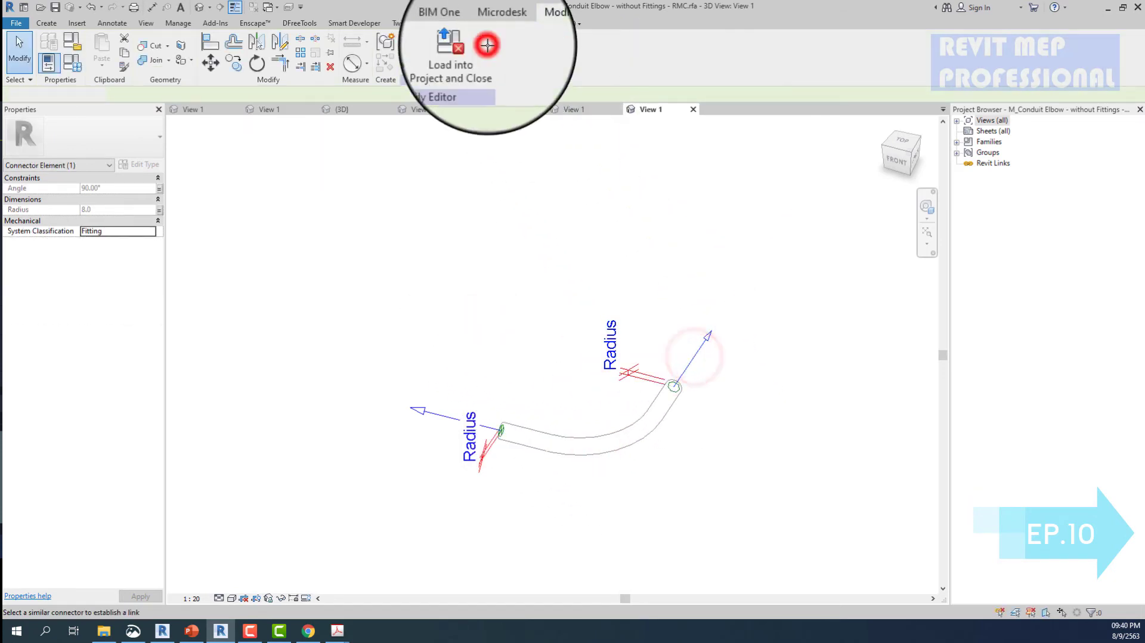
left_click(457, 415)
left_click(698, 358)
left_click(773, 434)
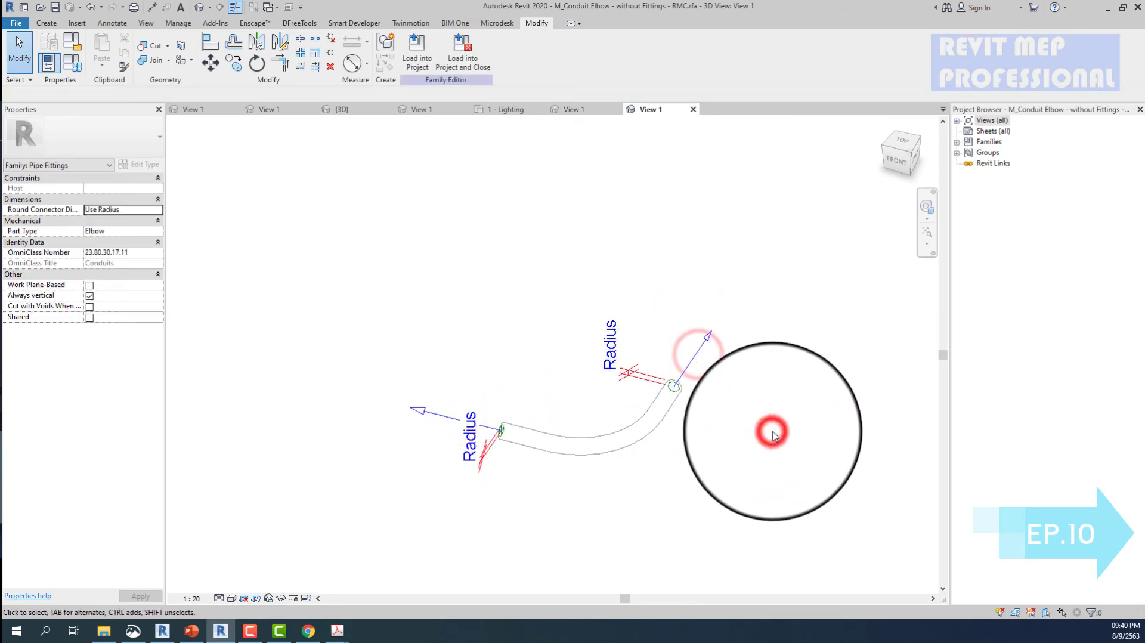
key("ctrl+s")
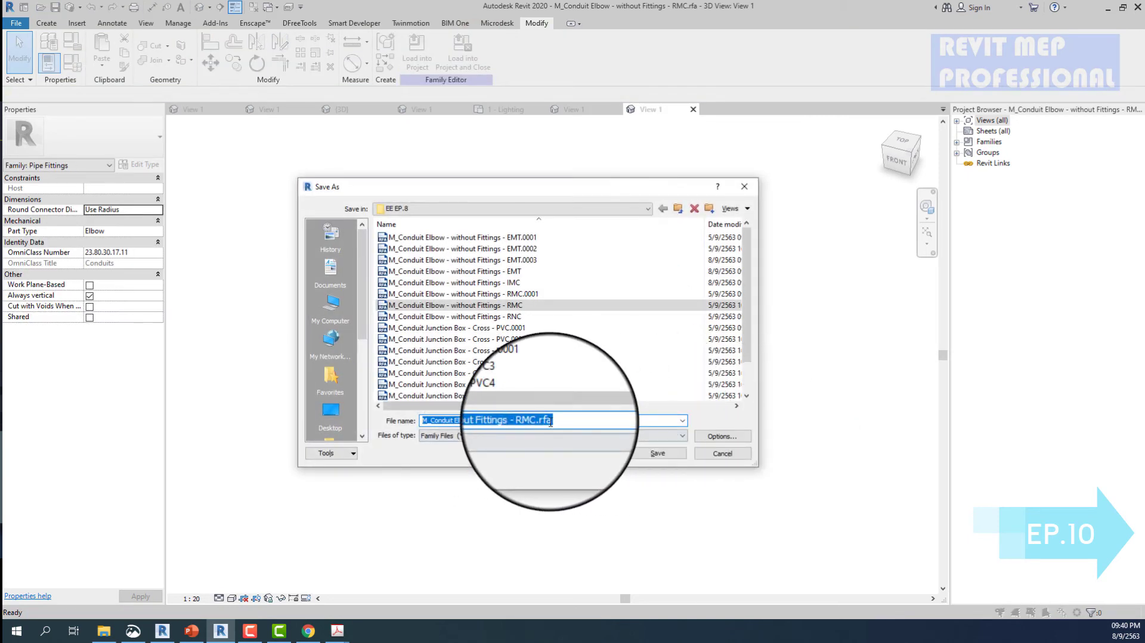
- Save the elbow over the RMC file and as the IMC file, then load it into Template EE-8-9-2020
left_click(661, 453)
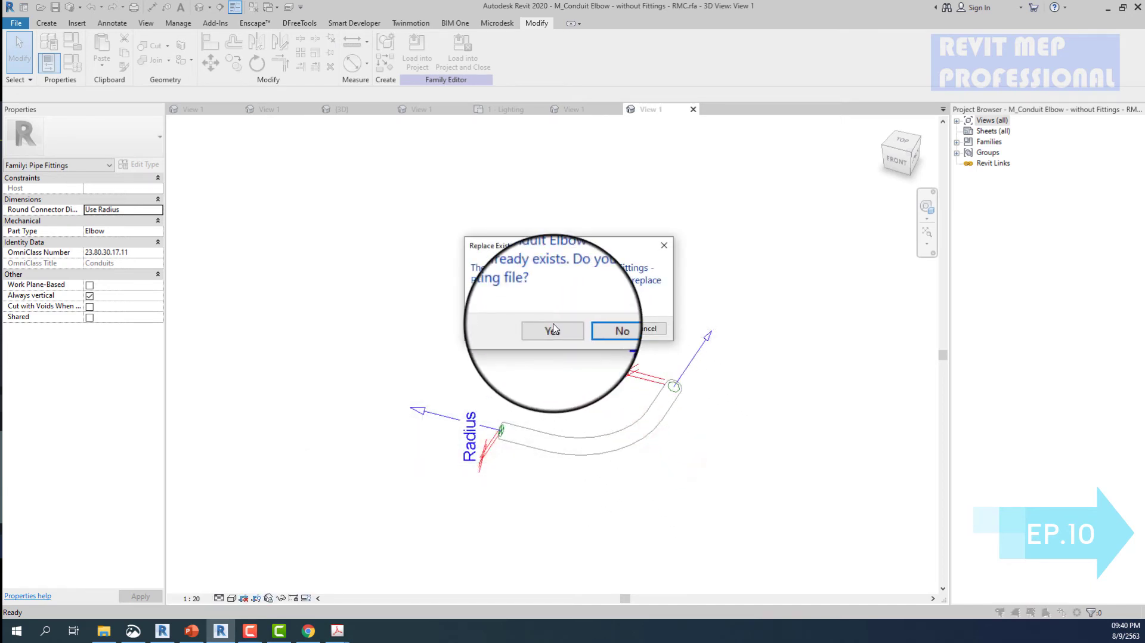
left_click(553, 329)
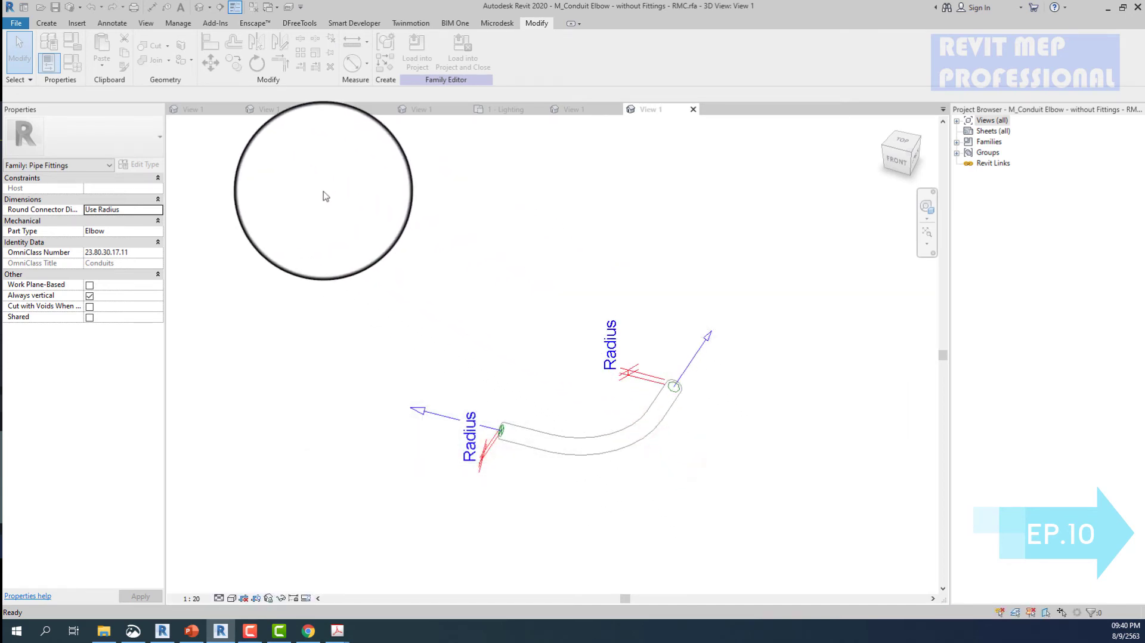
left_click(17, 24)
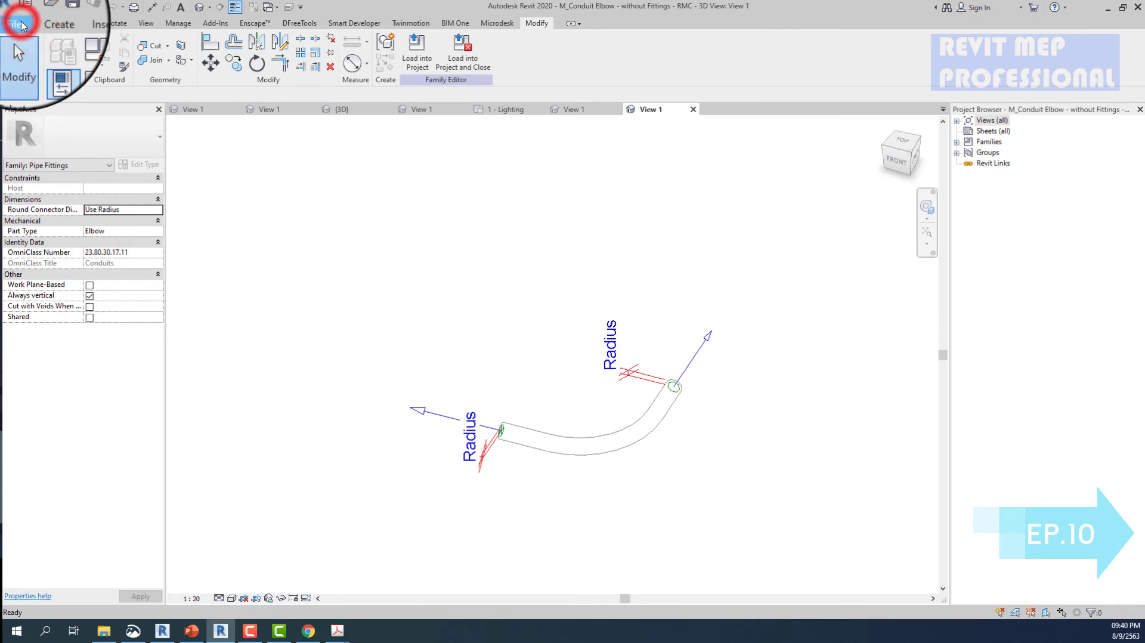
left_click(123, 164)
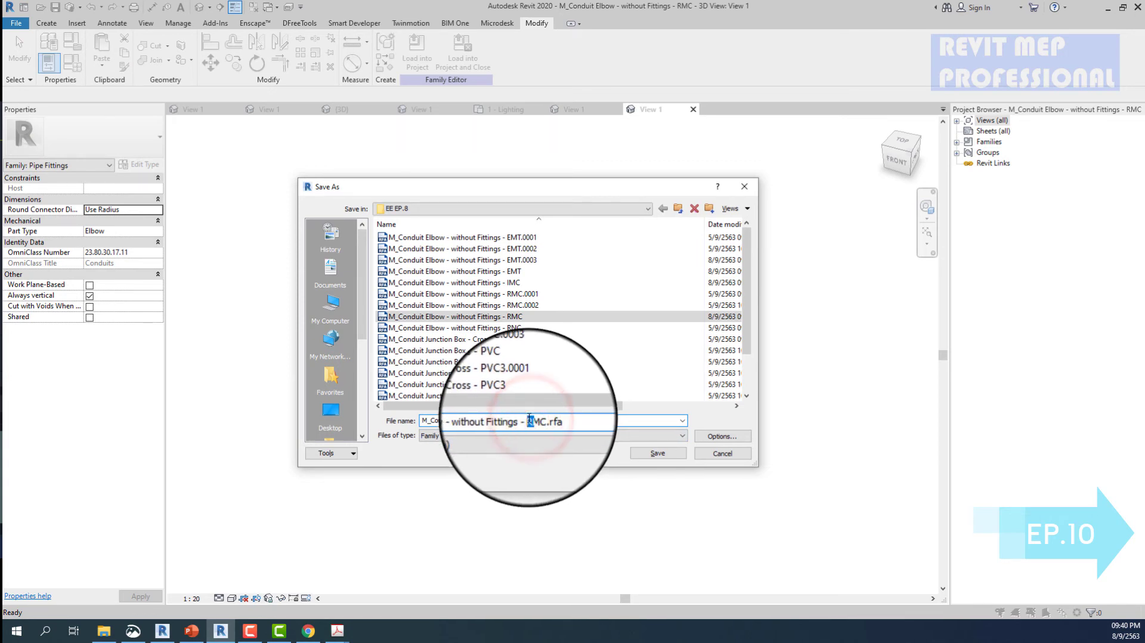
left_click(658, 453)
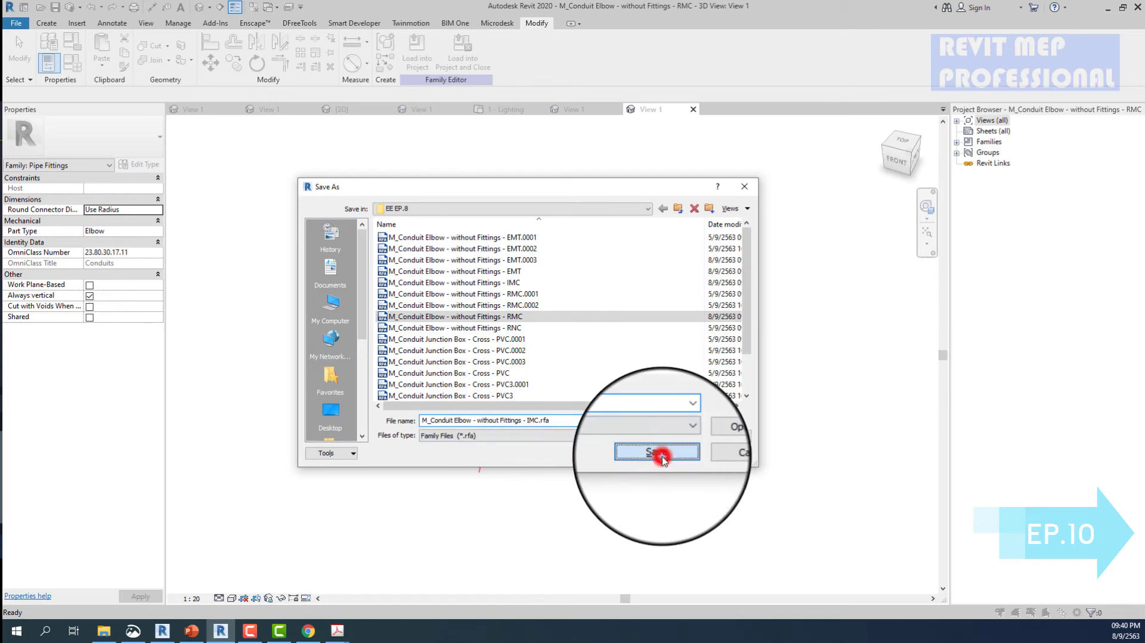
left_click(554, 329)
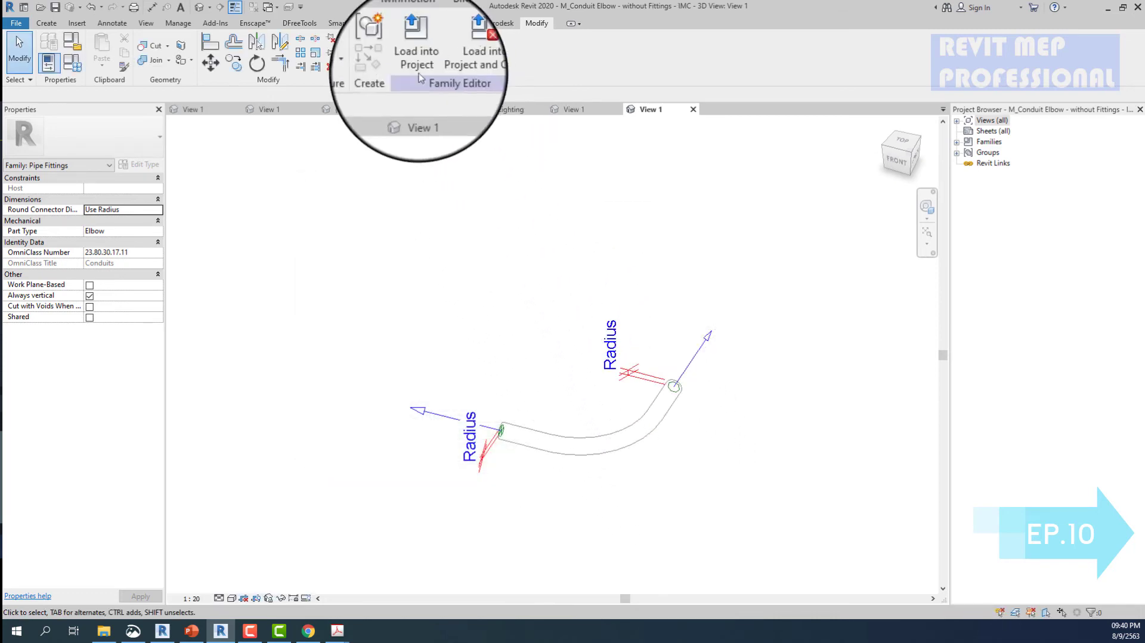
left_click(416, 51)
left_click(545, 392)
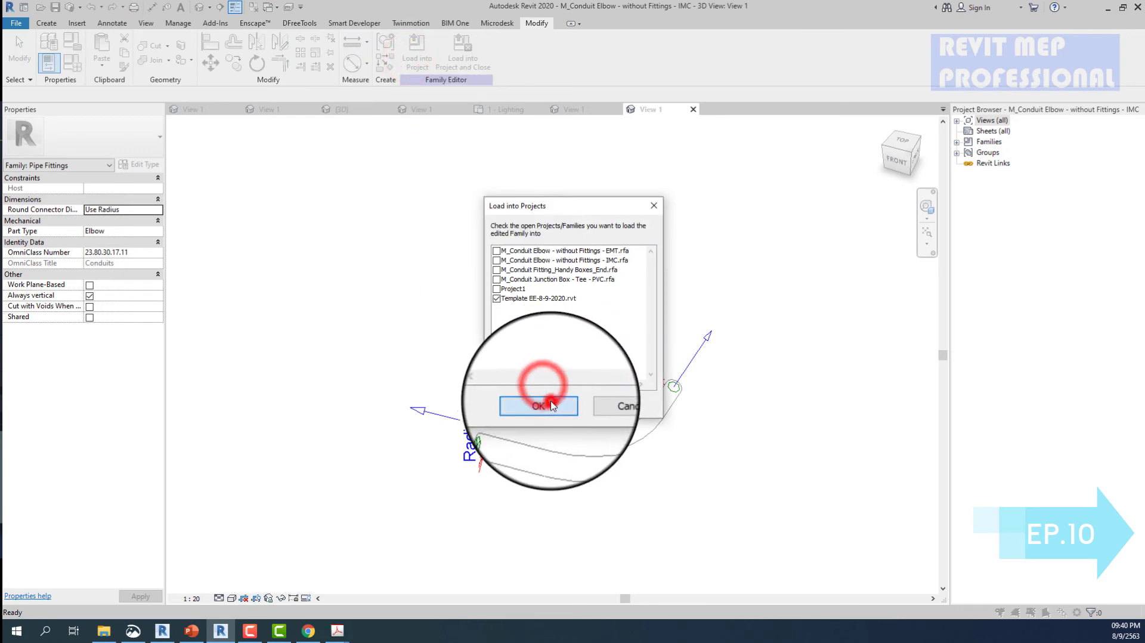
- Overwrite the family in the project, then join the long and short pipes at a corner with TR
left_click(547, 323)
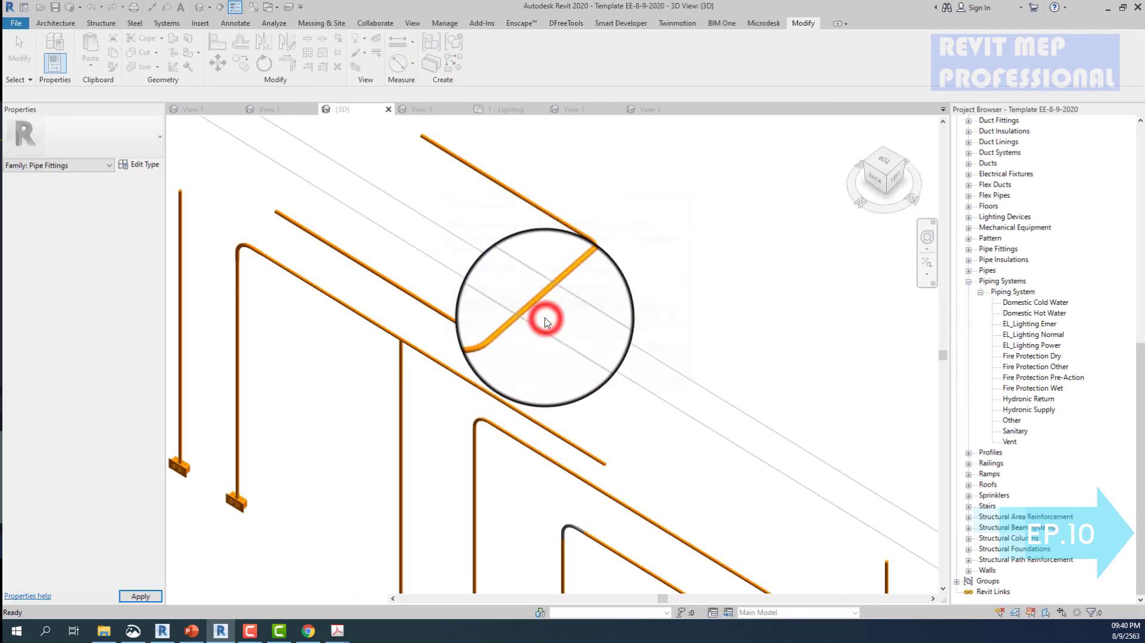
left_click(505, 355)
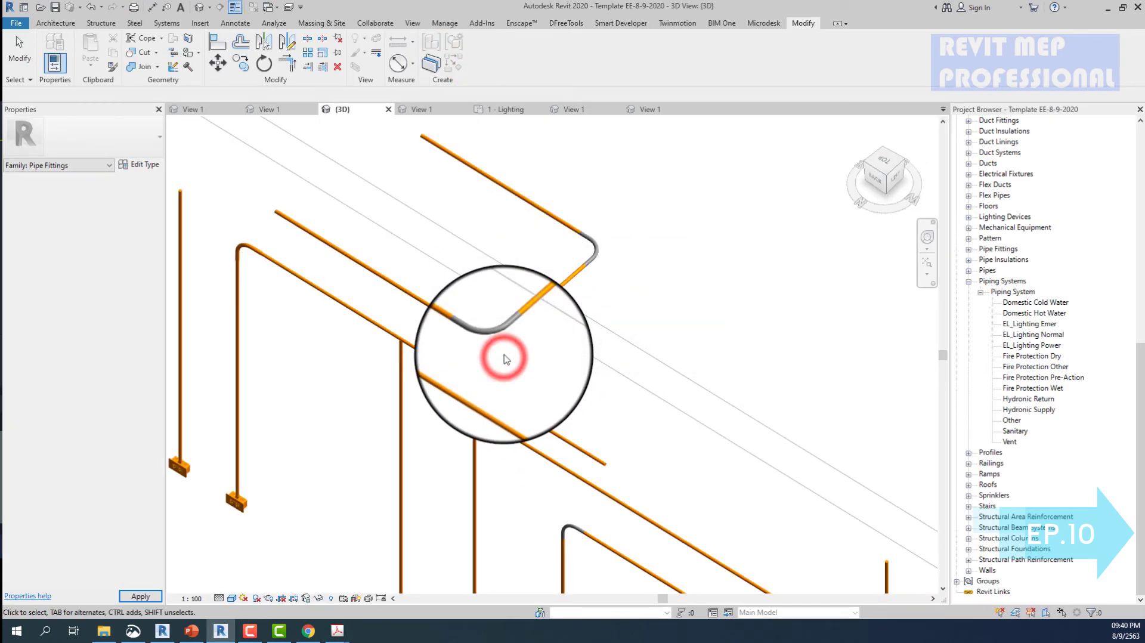
left_click(506, 340)
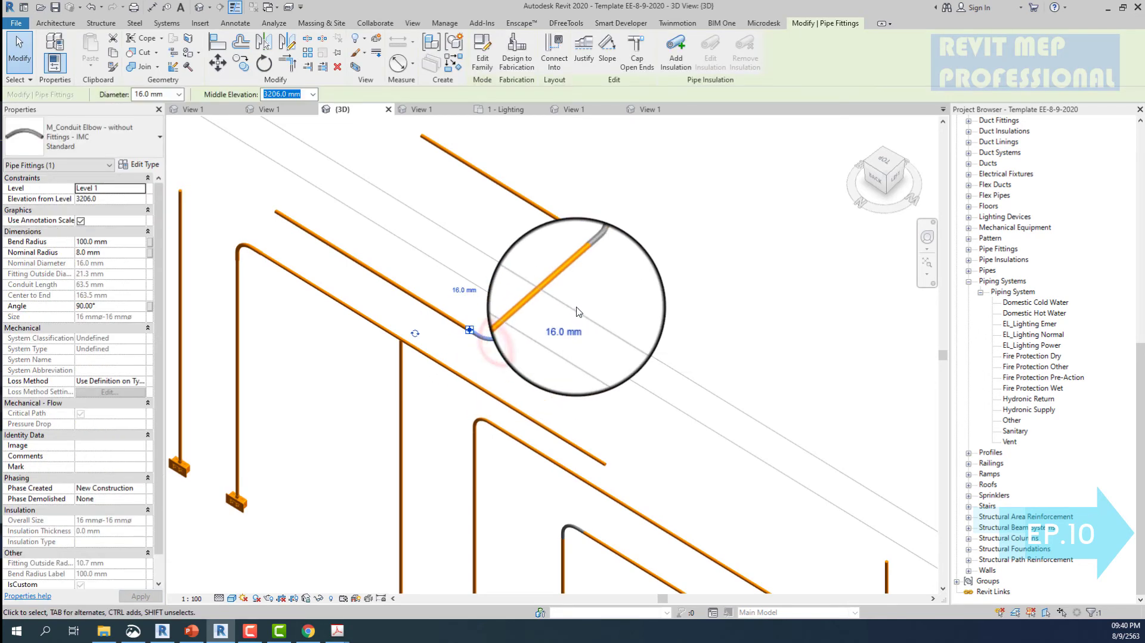
left_click(594, 262)
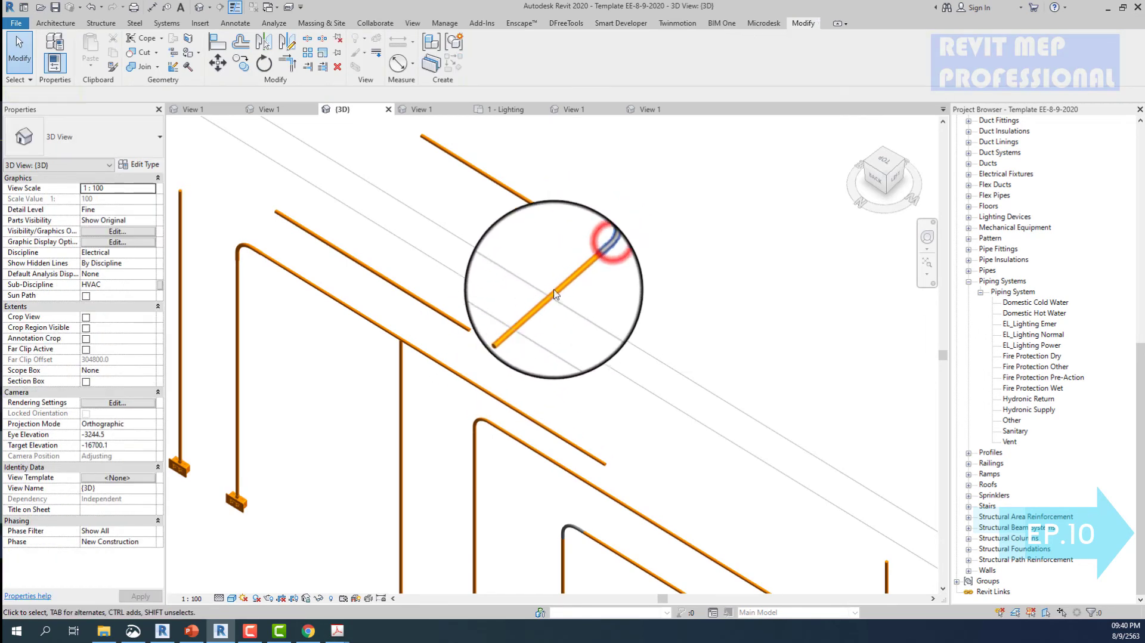
key("t")
key("r")
left_click(542, 316)
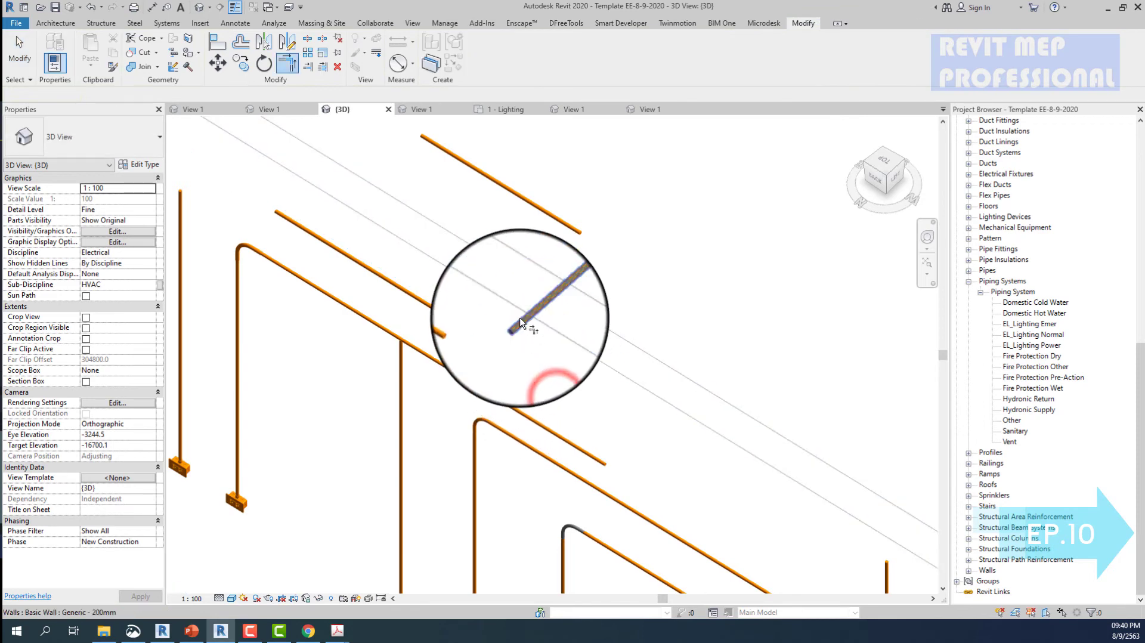
left_click(471, 329)
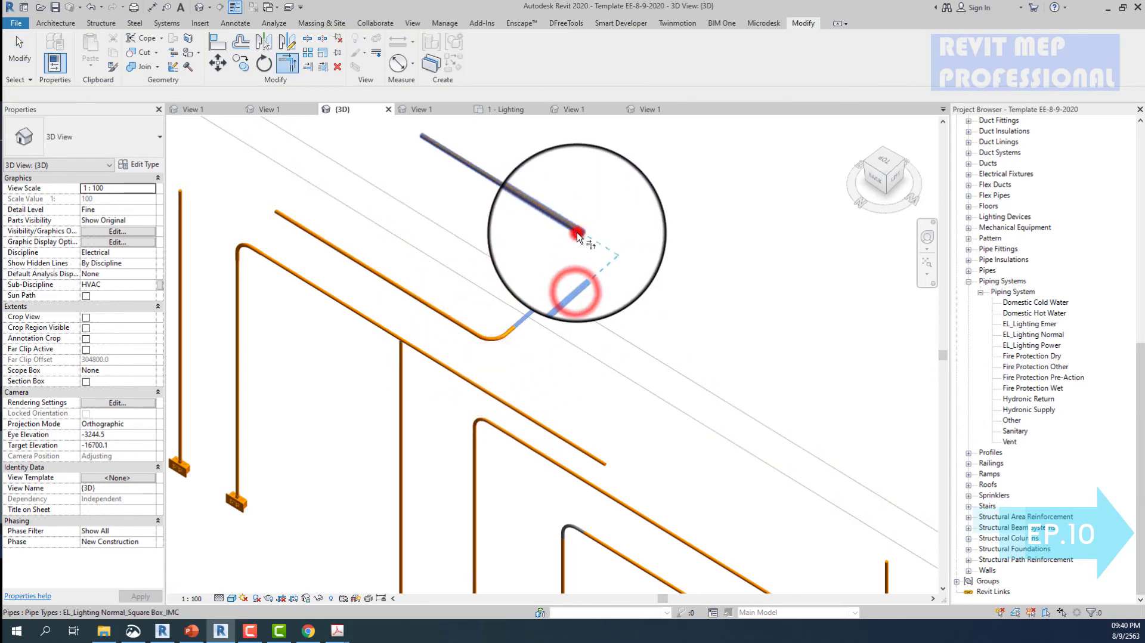
- Draw a bent 16 mm pipe run with several elbows from the existing pipe end
left_click(532, 205)
scroll(549, 277, "down", 5)
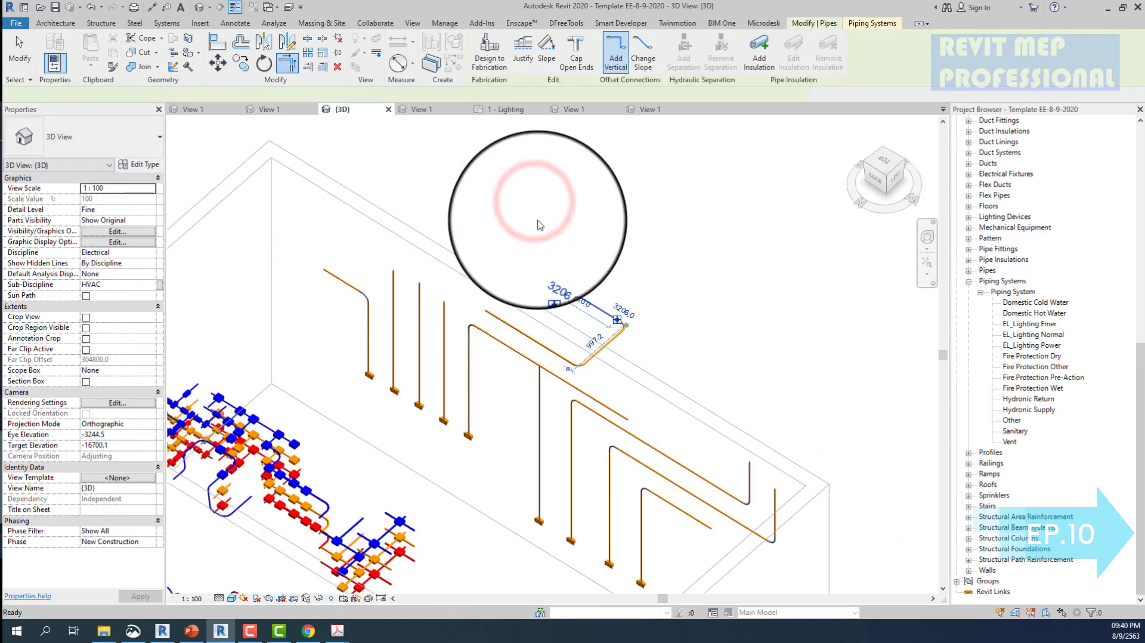
key("p")
key("i")
left_click(551, 304)
scroll(550, 304, "up", 3)
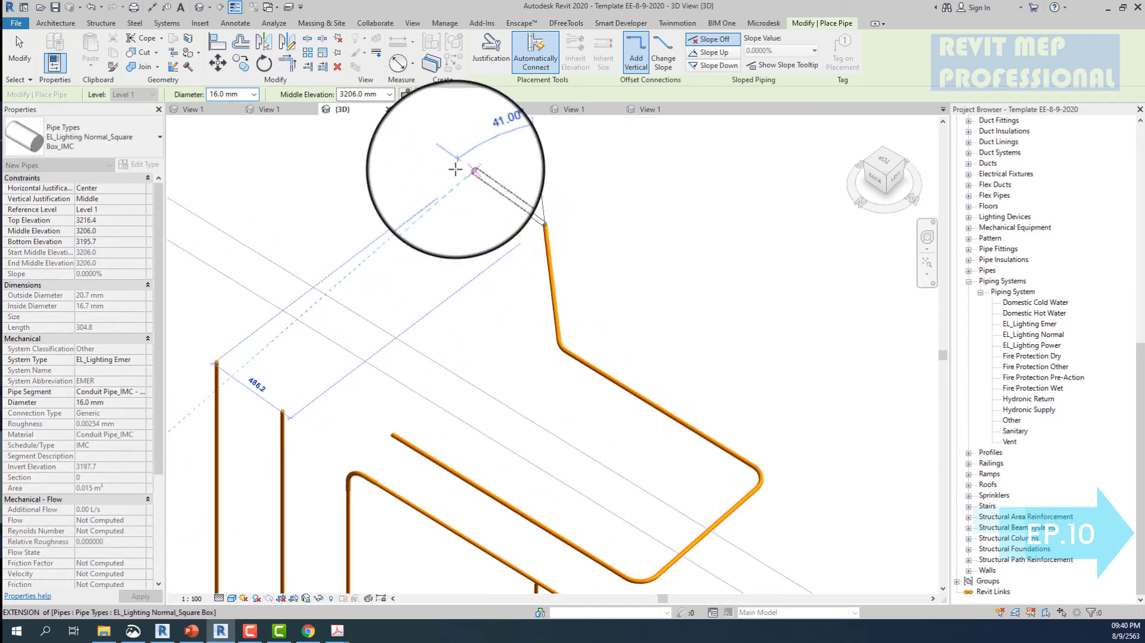
left_click(456, 170)
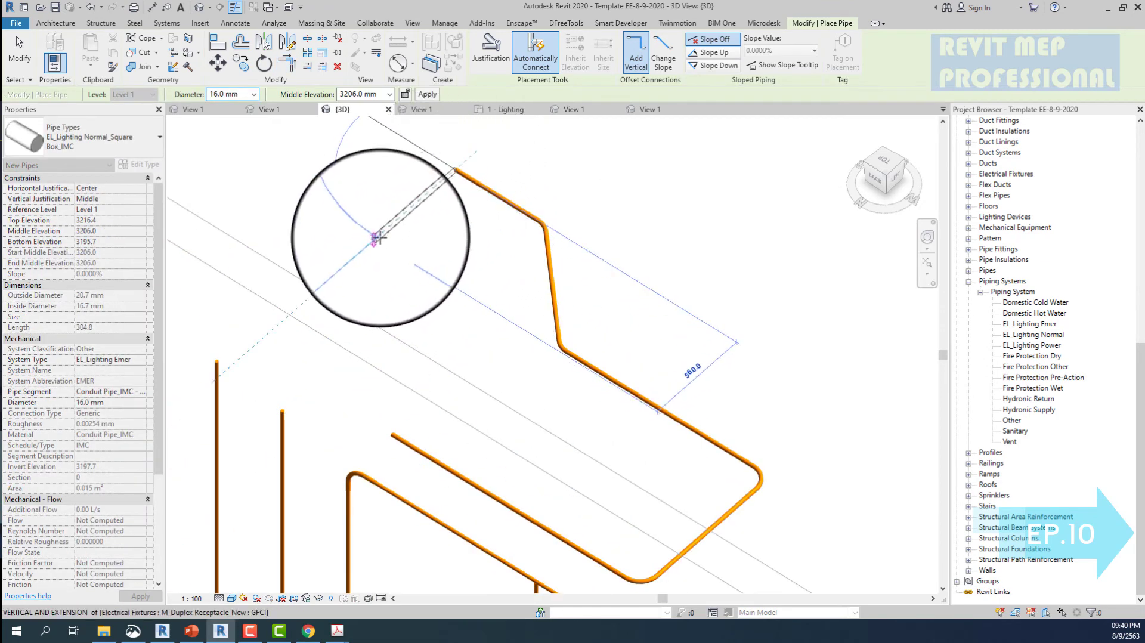
left_click(376, 238)
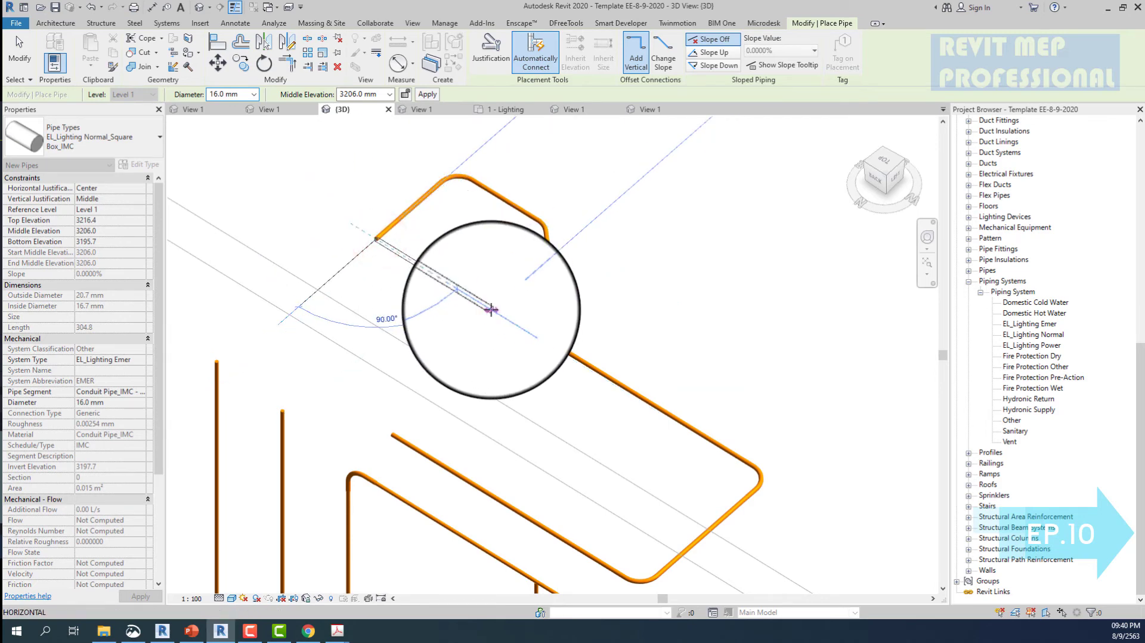
left_click(490, 309)
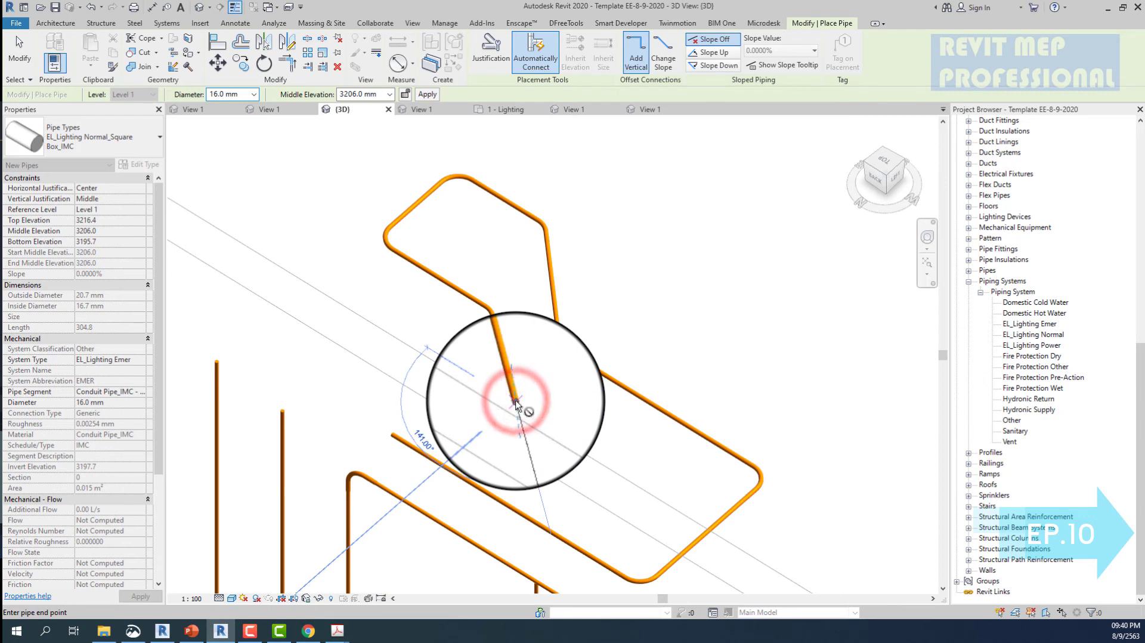
left_click(516, 405)
left_click(586, 453)
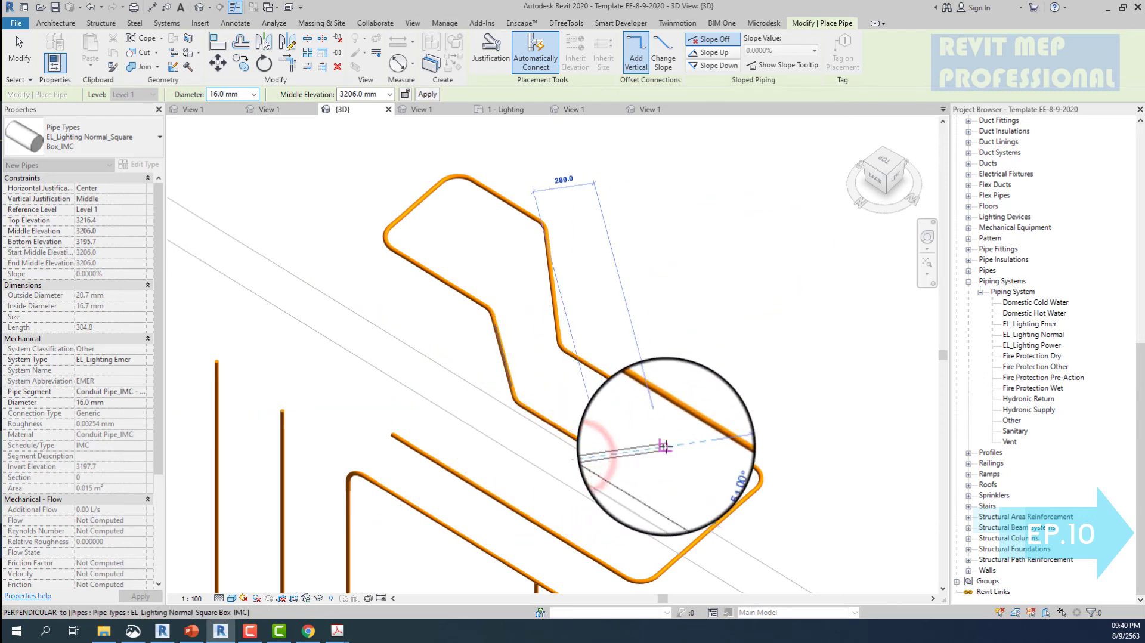
left_click(664, 446)
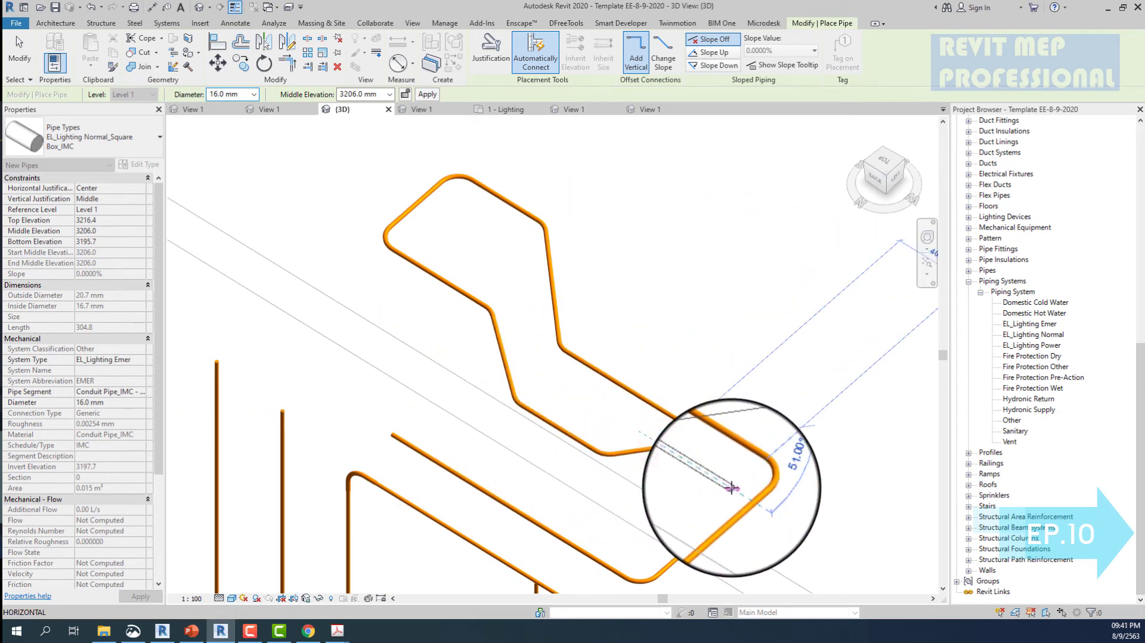
left_click(732, 489)
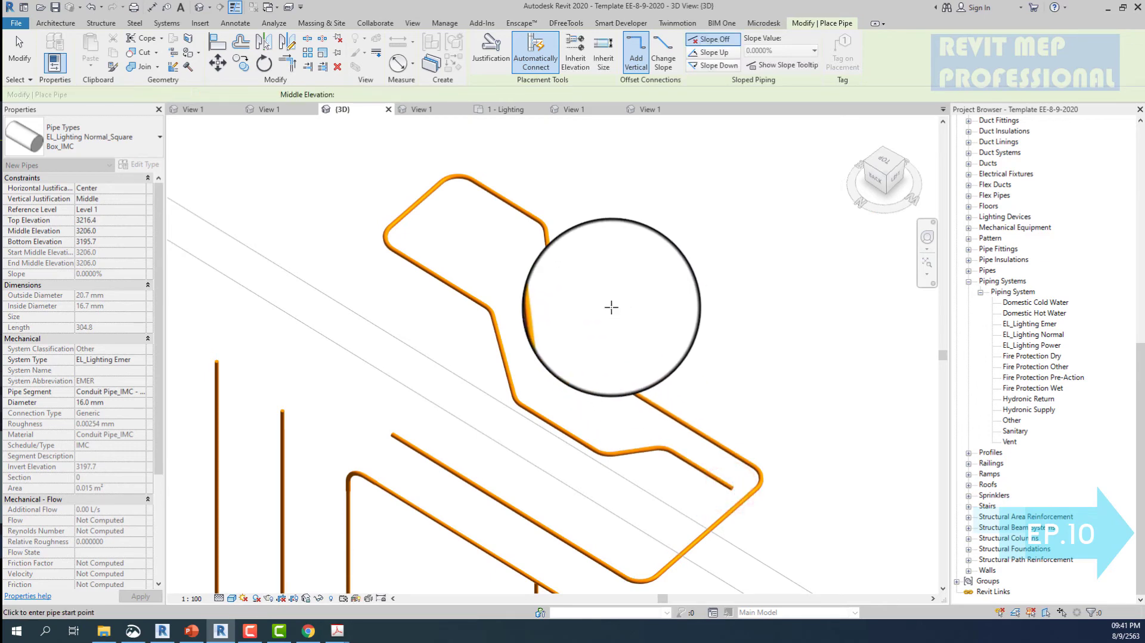
- Draw another bent pipe run leftward, finish placing pipes, then open the Conduit & Fitting folder
left_click(611, 307)
left_click(588, 157)
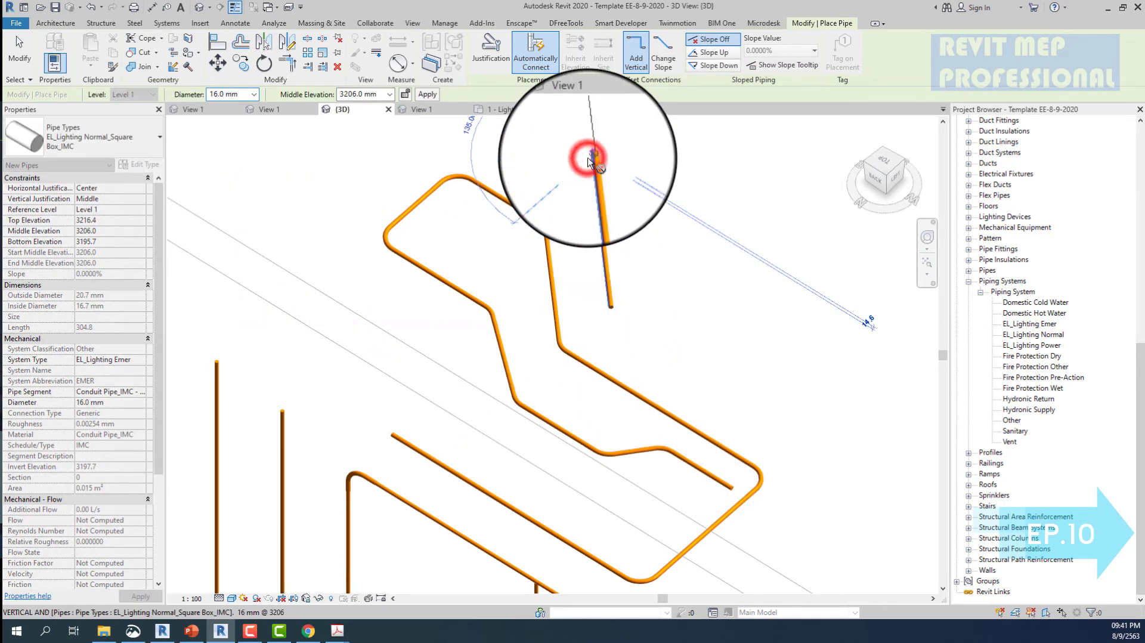
middle_click_drag(585, 159, 548, 210, "shift")
scroll(548, 210, "up", 1)
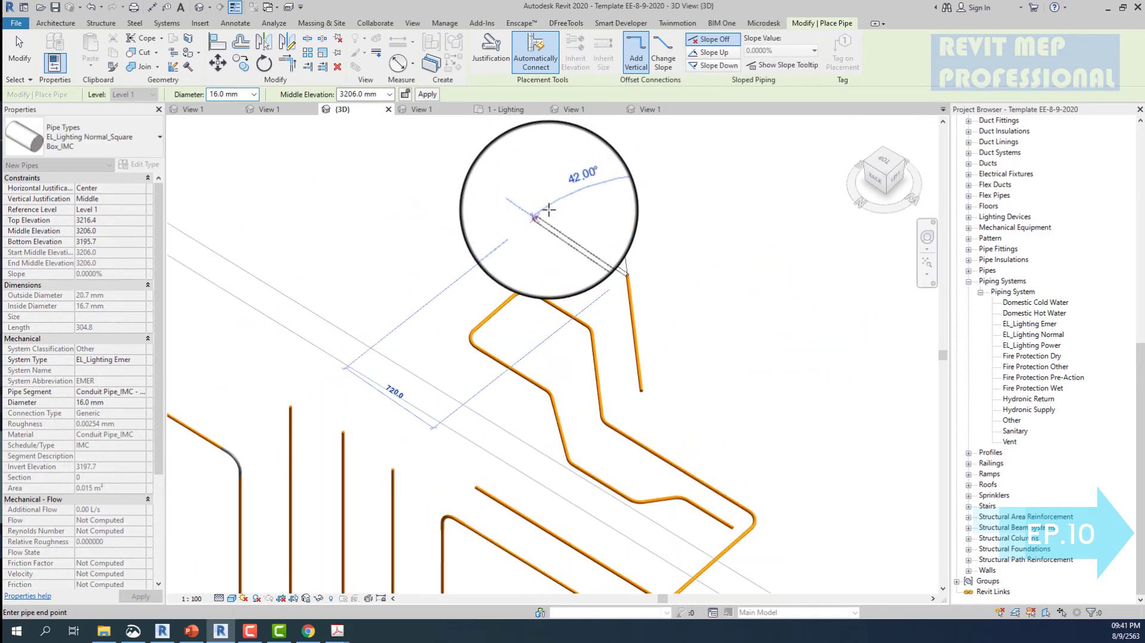
left_click(530, 213)
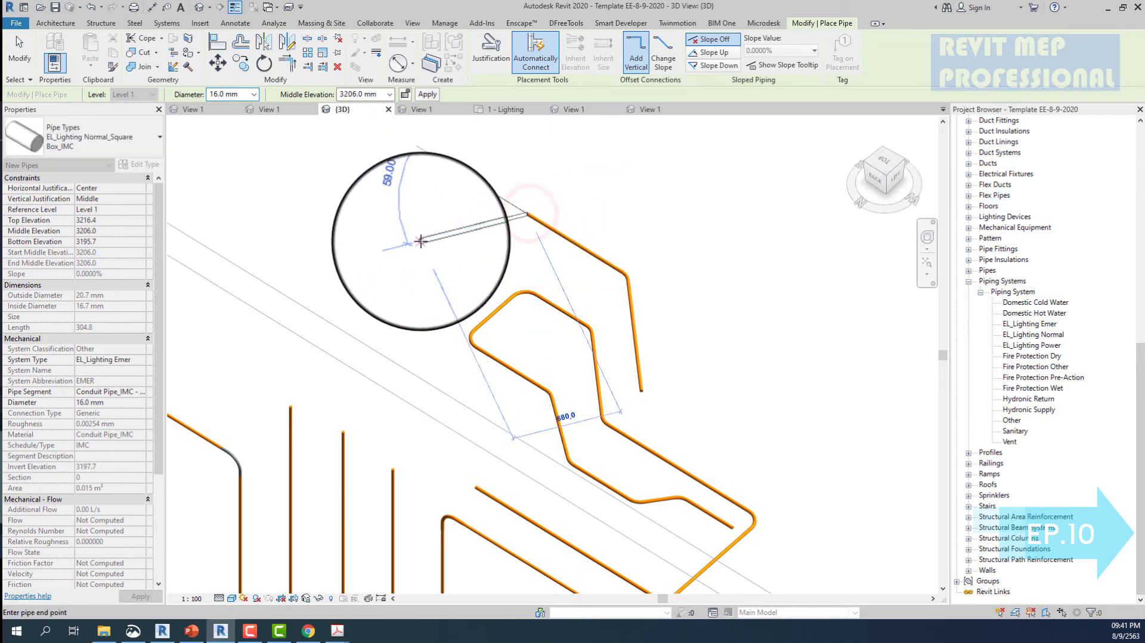
left_click(421, 241)
left_click(319, 205)
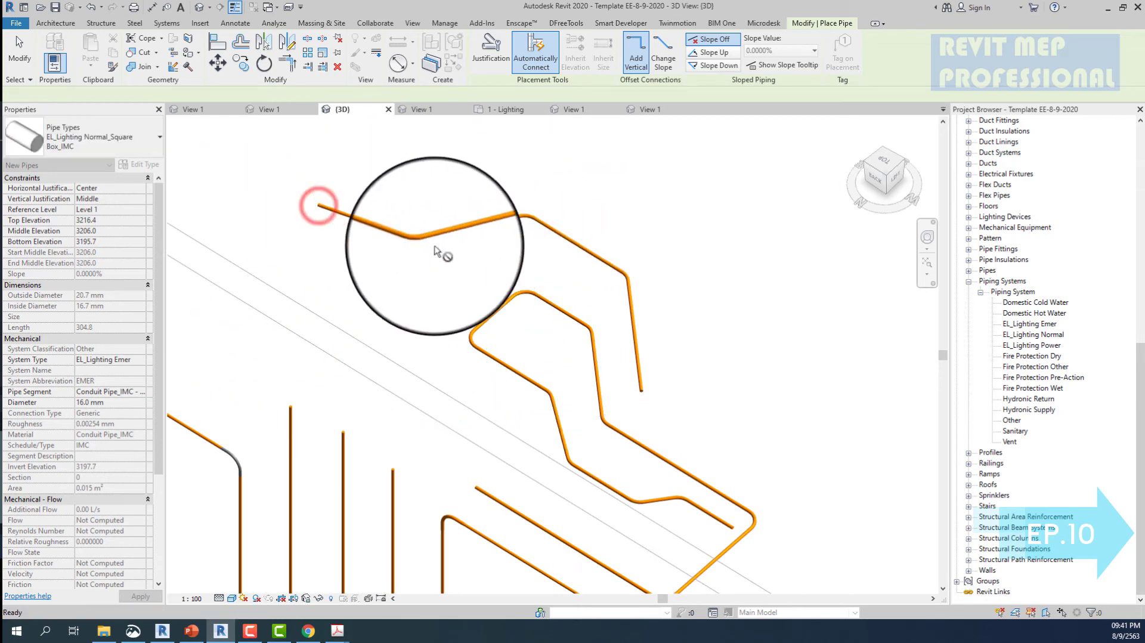
scroll(529, 285, "down", 2)
scroll(529, 285, "down", 2)
key("Escape")
key("Escape")
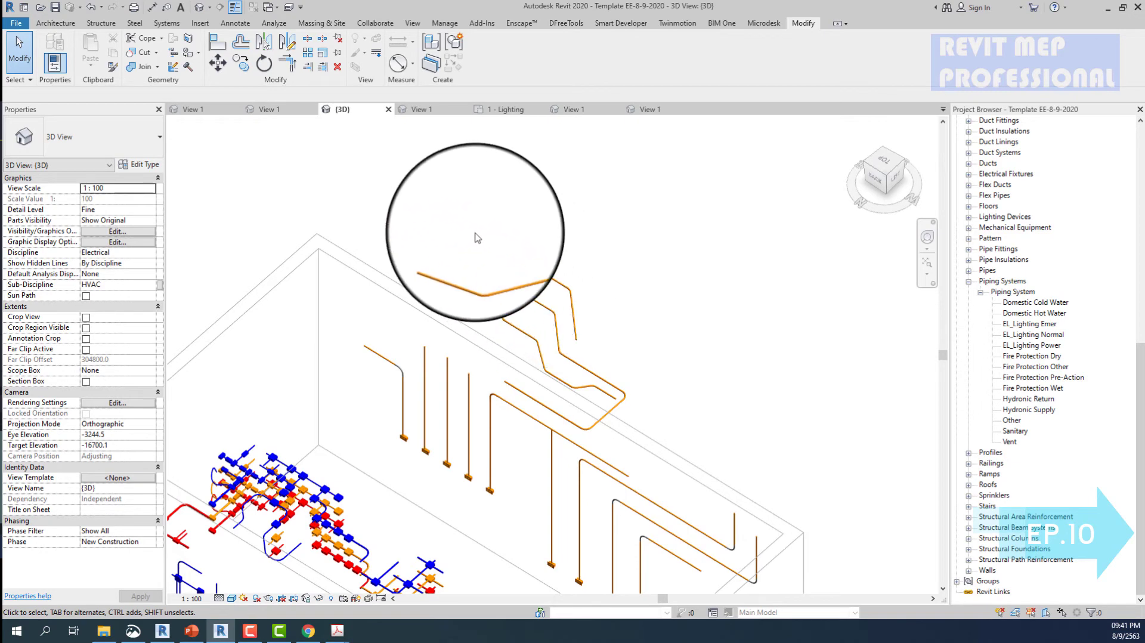
scroll(474, 232, "up", 2)
left_click(111, 634)
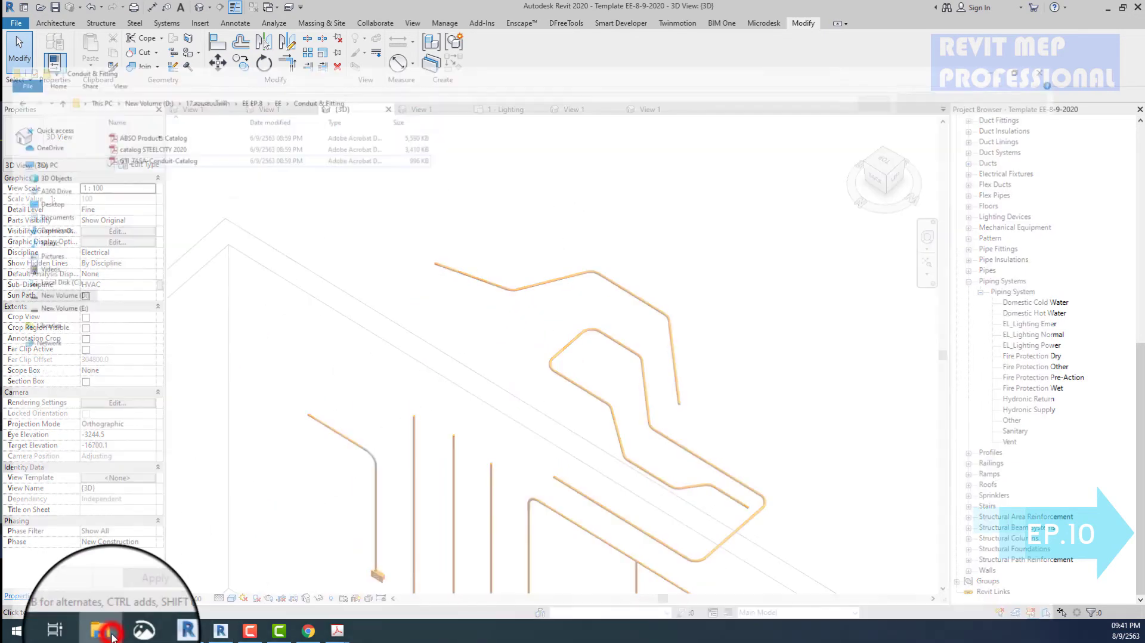
- Back in Revit, browse the Open dialog to the 17.สอนระบบไฟฟ้า folder on drive D:
left_click(221, 630)
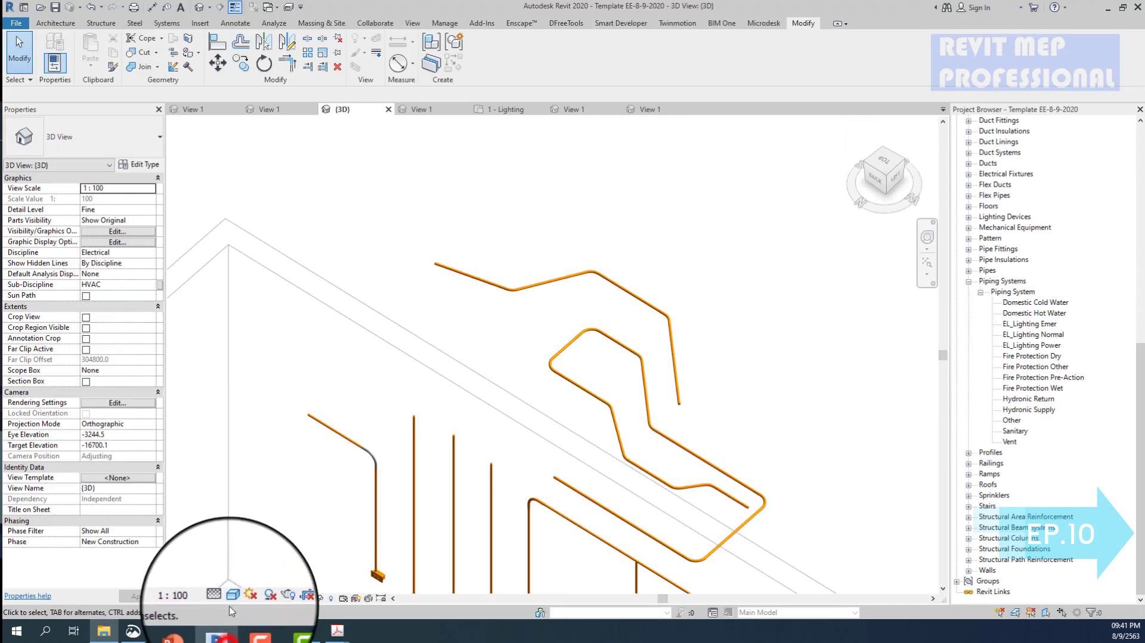
left_click(40, 7)
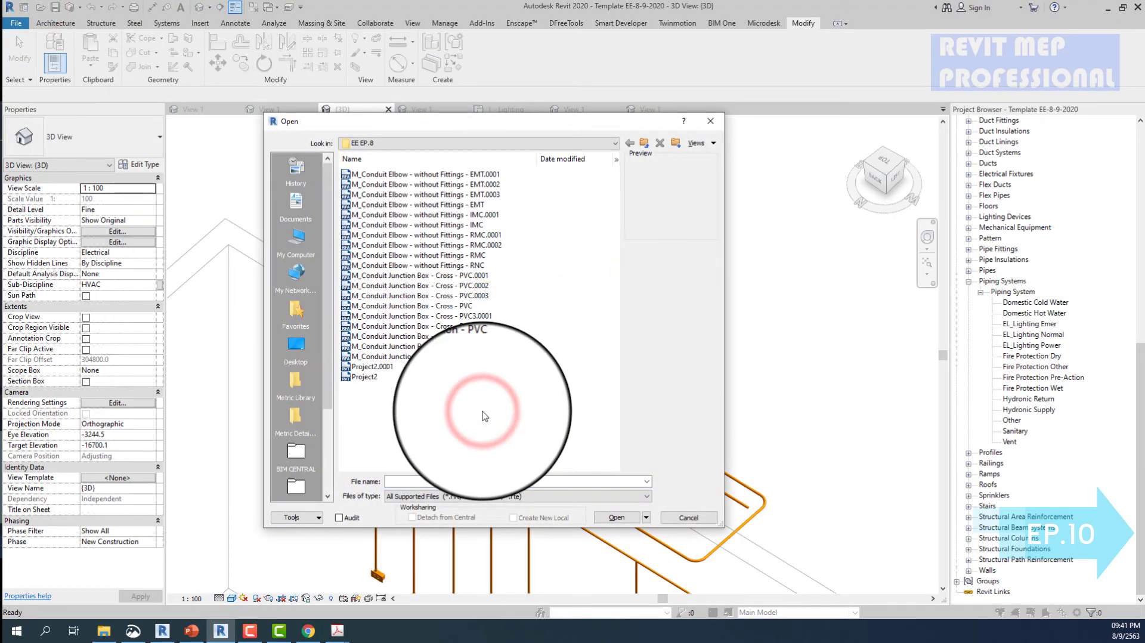
key("BackSpace")
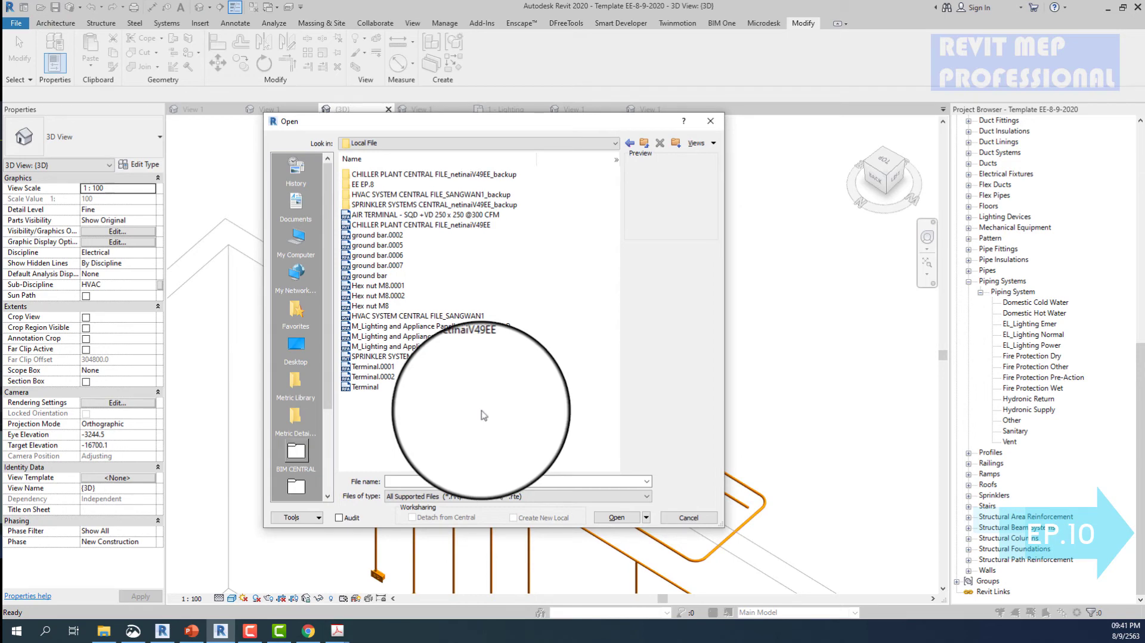
left_click(295, 242)
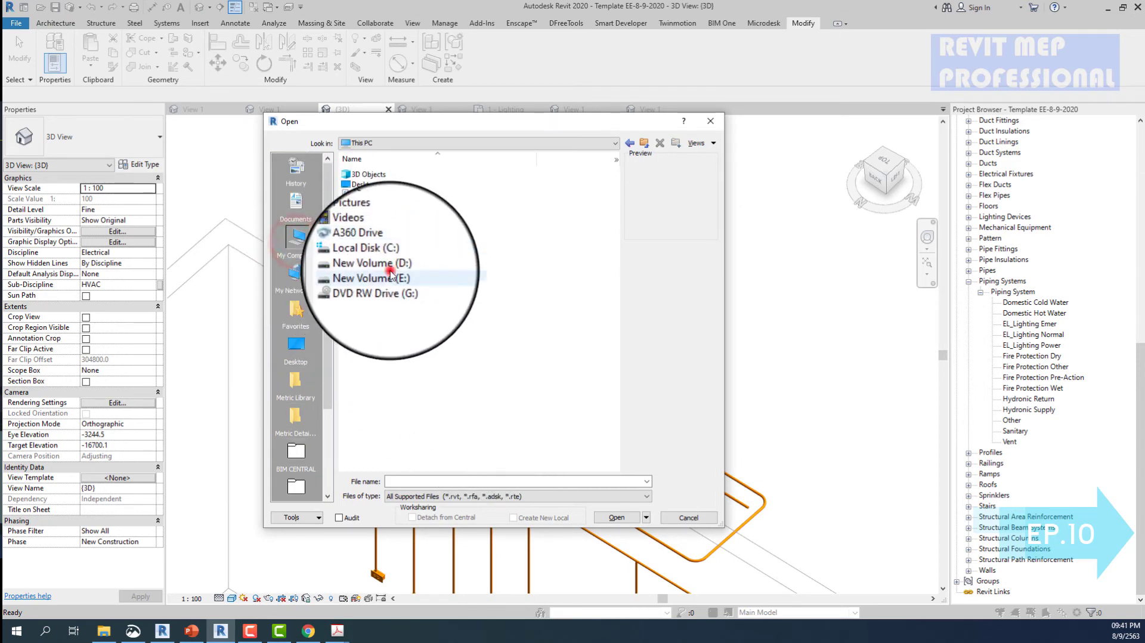
double_click(365, 265)
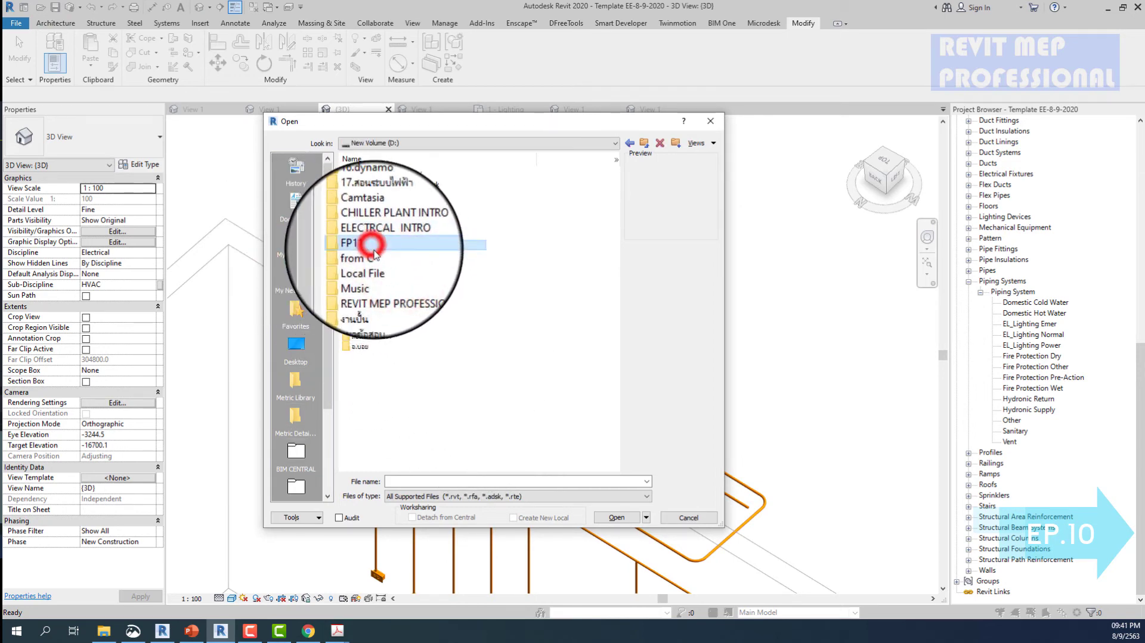
left_click(395, 207)
double_click(395, 205)
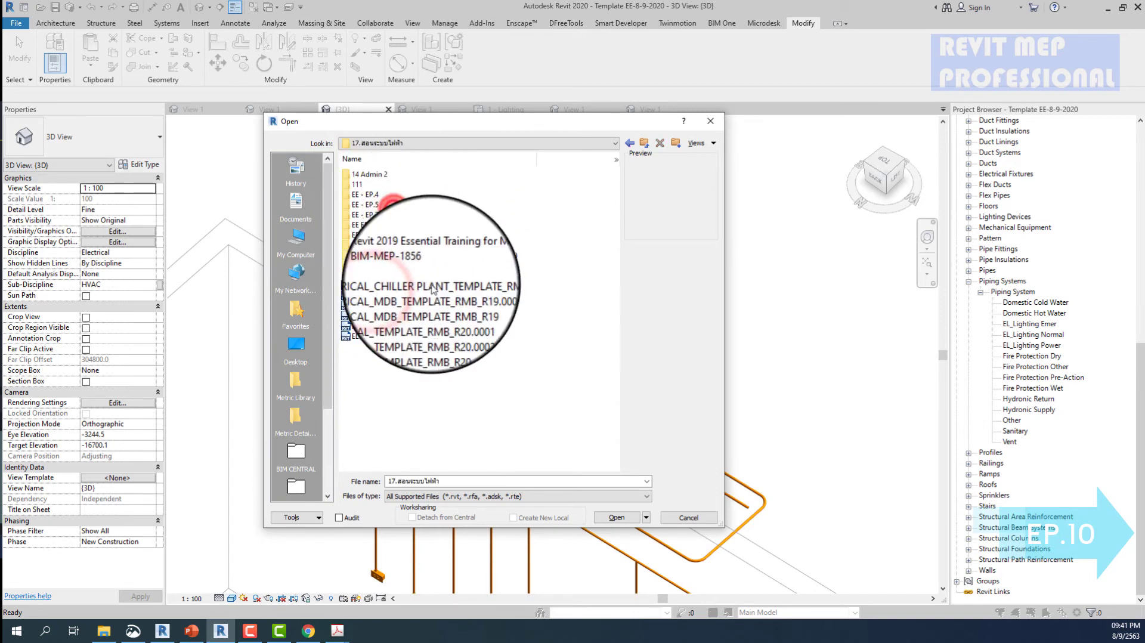
left_click(449, 337)
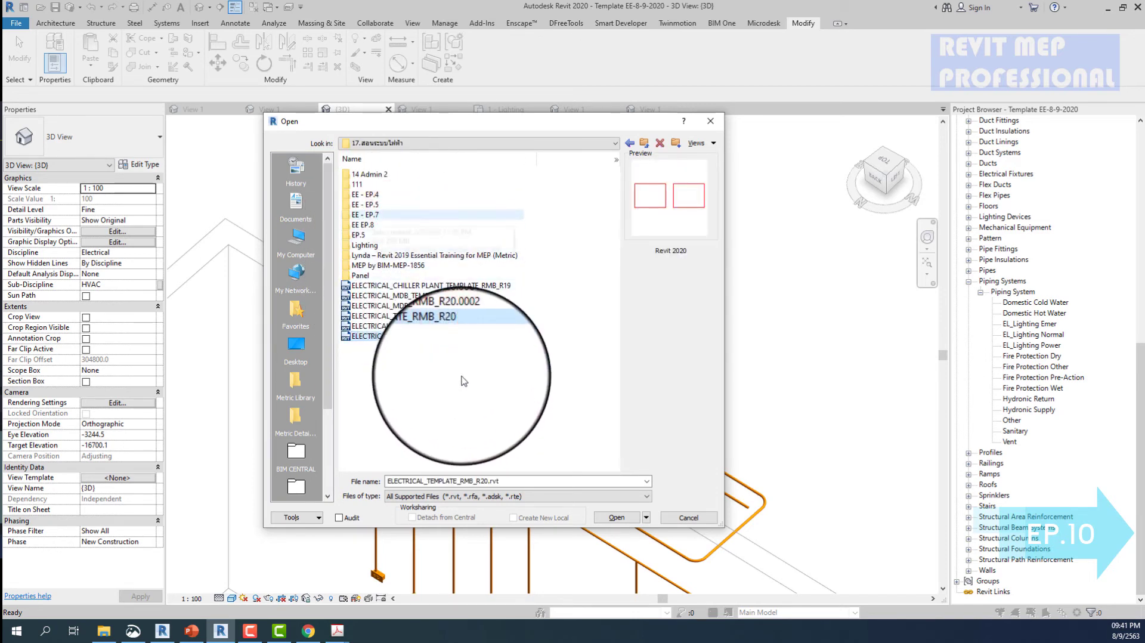
- Open B14-EE.rvt from the EE - EP.5 folder with Detach from Central ticked
double_click(381, 216)
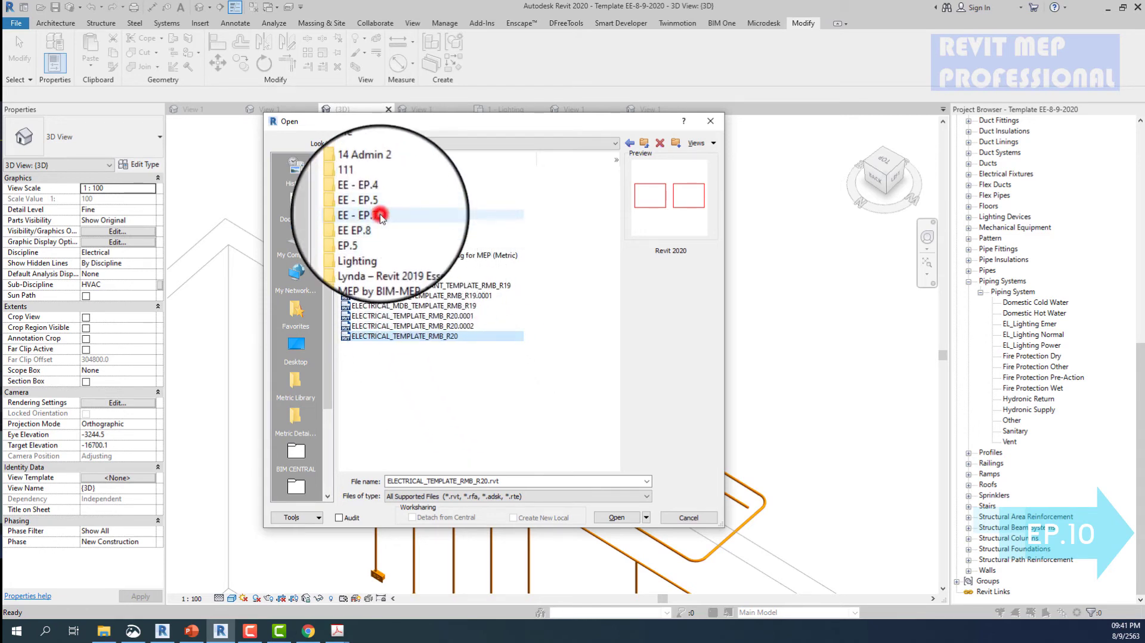
left_click(507, 380)
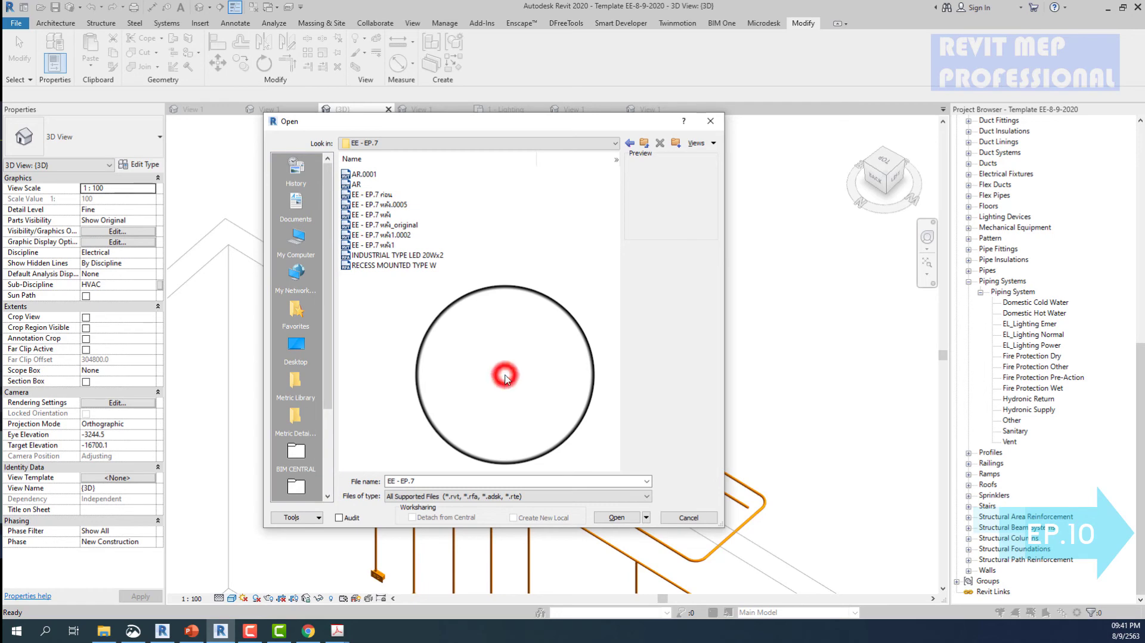
double_click(382, 201)
key("BackSpace")
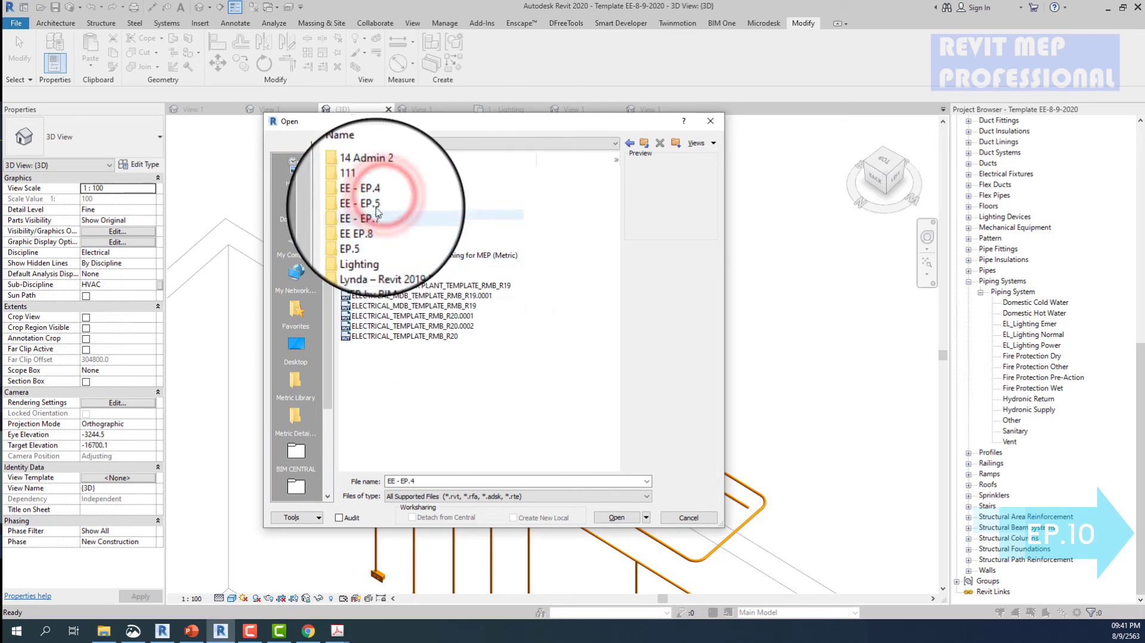
double_click(380, 211)
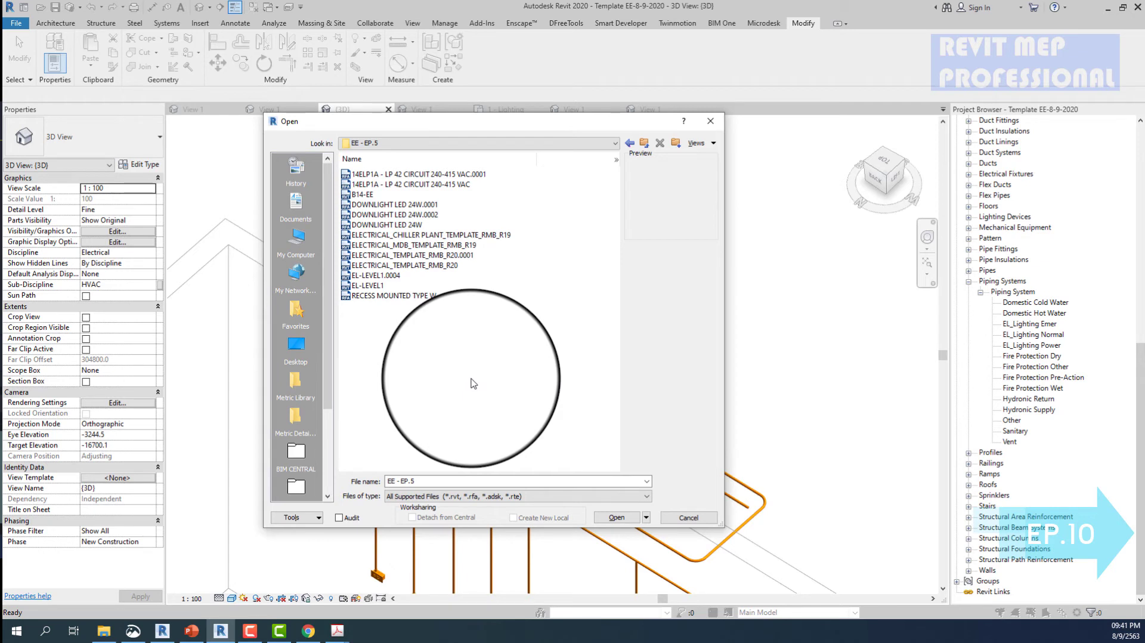
left_click(365, 195)
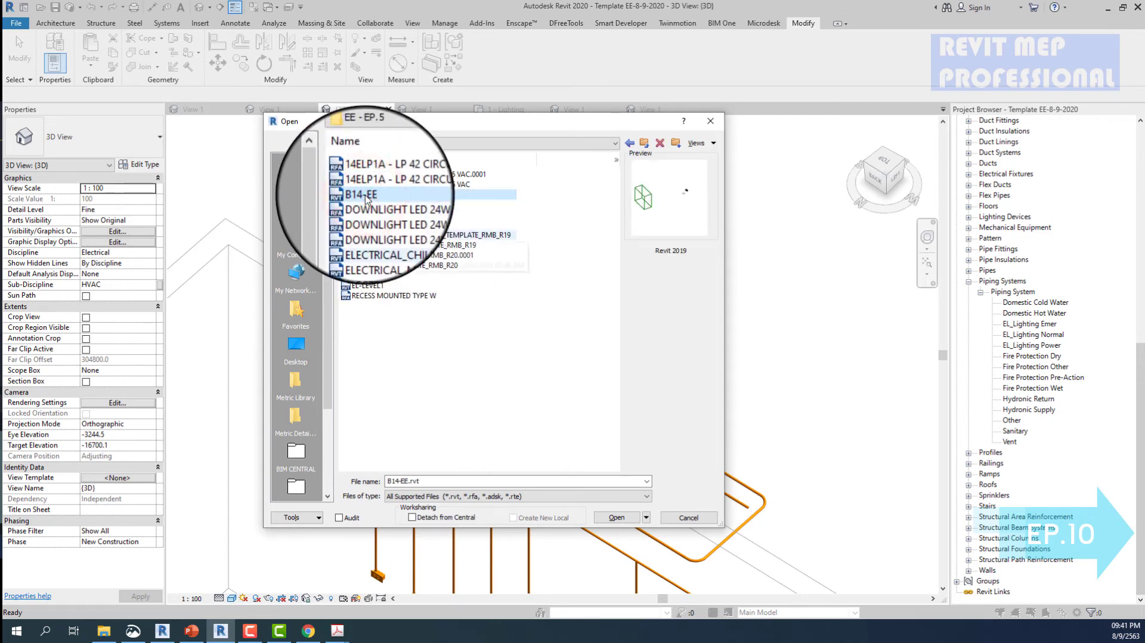
left_click(442, 516)
left_click(619, 517)
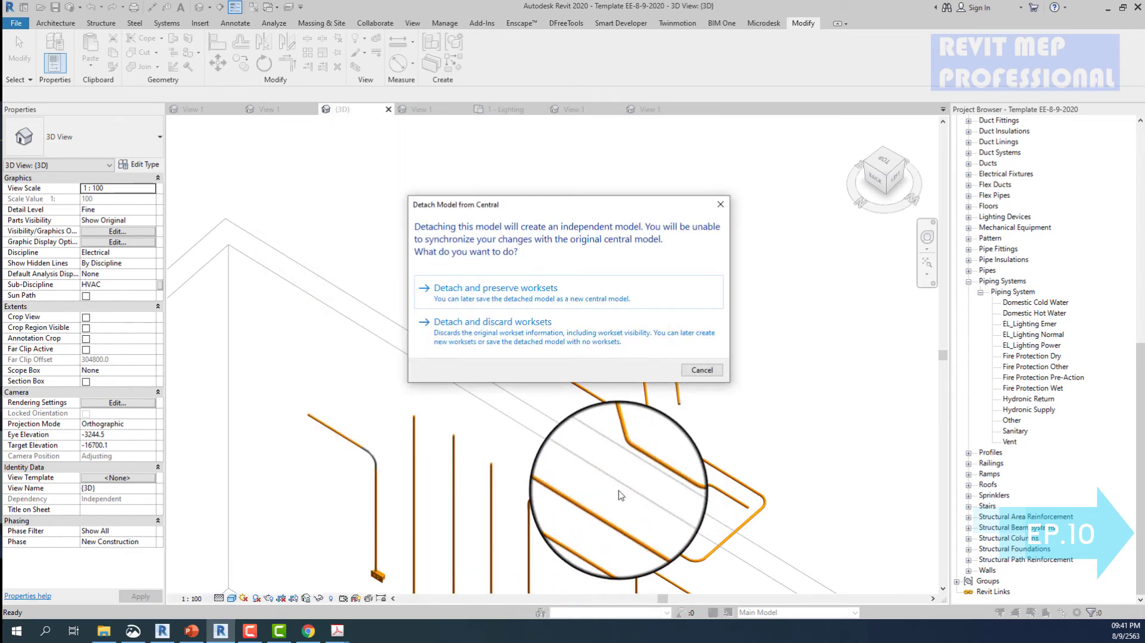
- Detach B14-EE discarding worksets, then bring up the Start menu while it upgrades
left_click(590, 326)
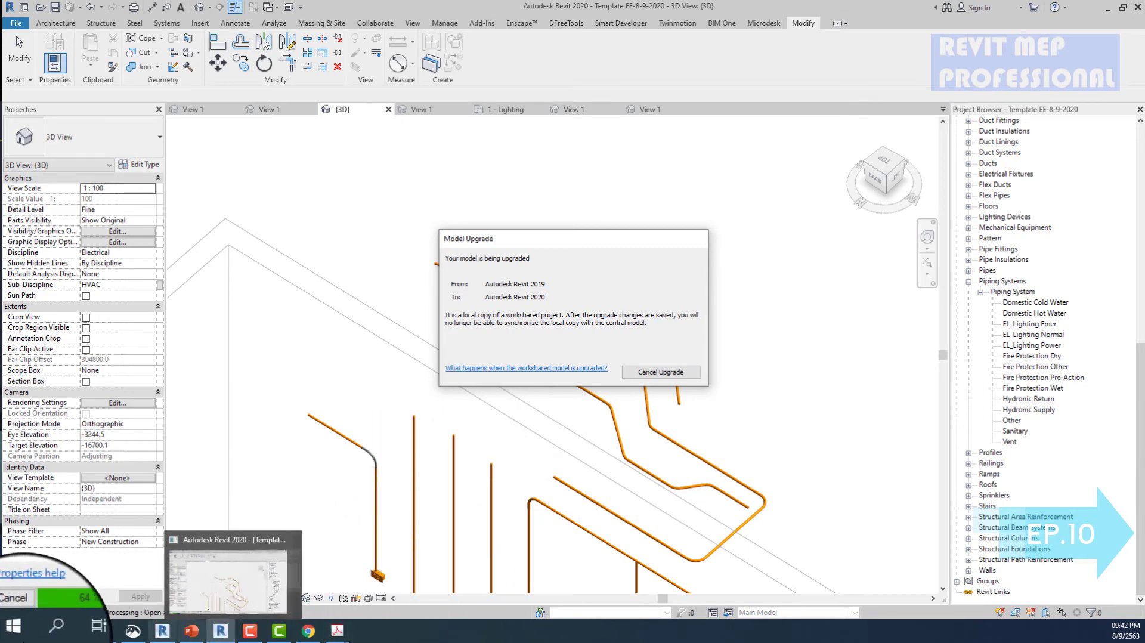
left_click(16, 631)
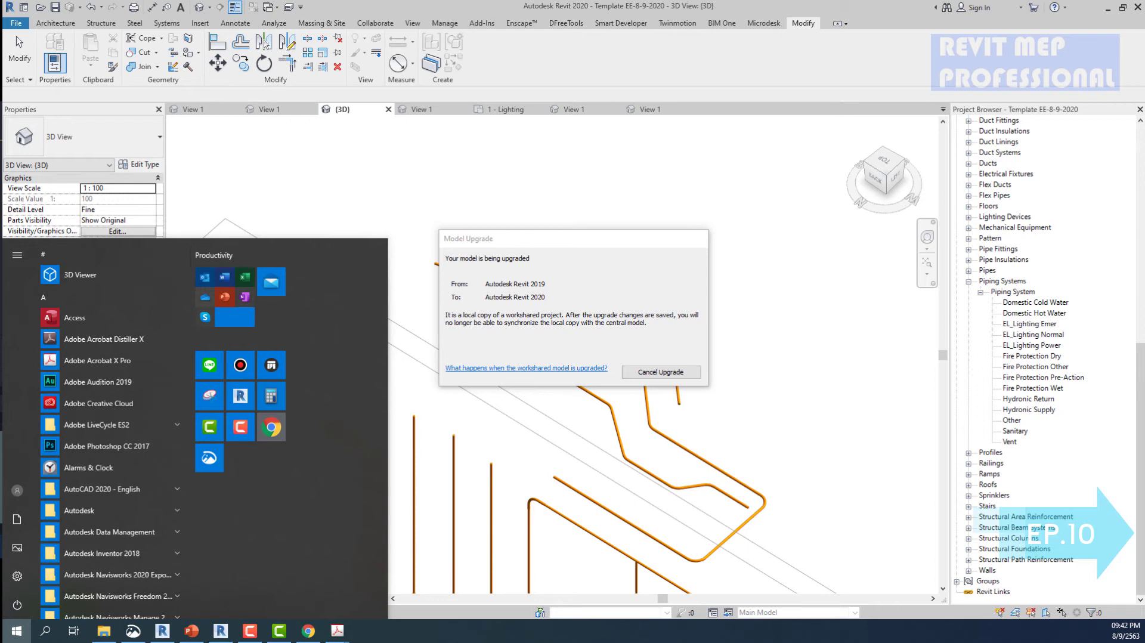
- In PowerPoint, review slides 5, 9 and 10 on lighting switches and conduit boxes
left_click(192, 630)
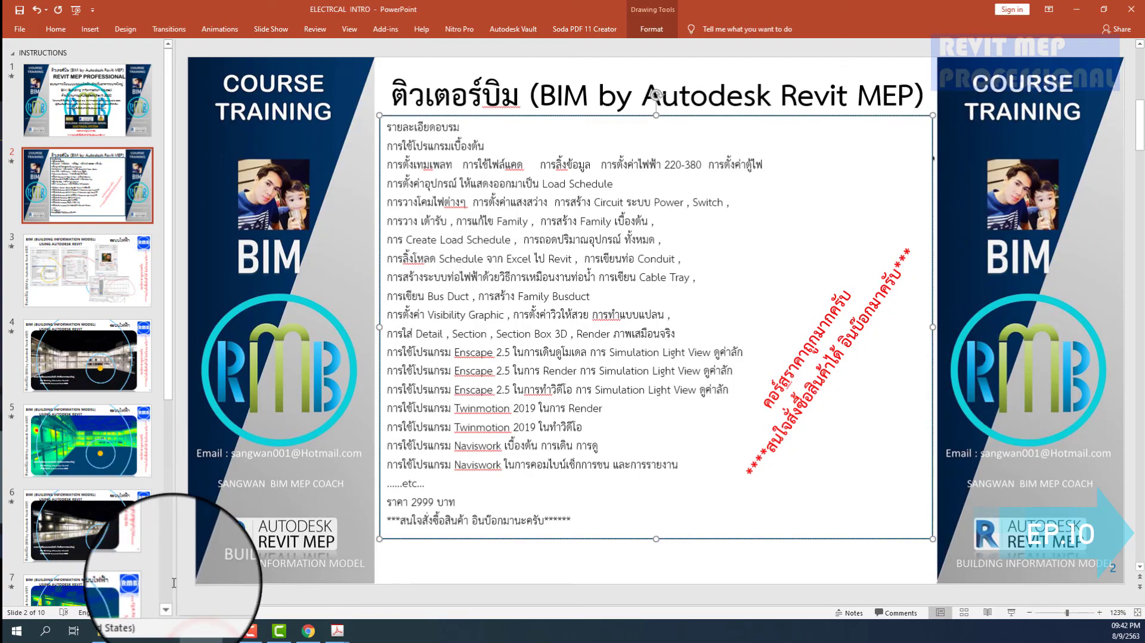
left_click(80, 438)
scroll(116, 438, "down", 4)
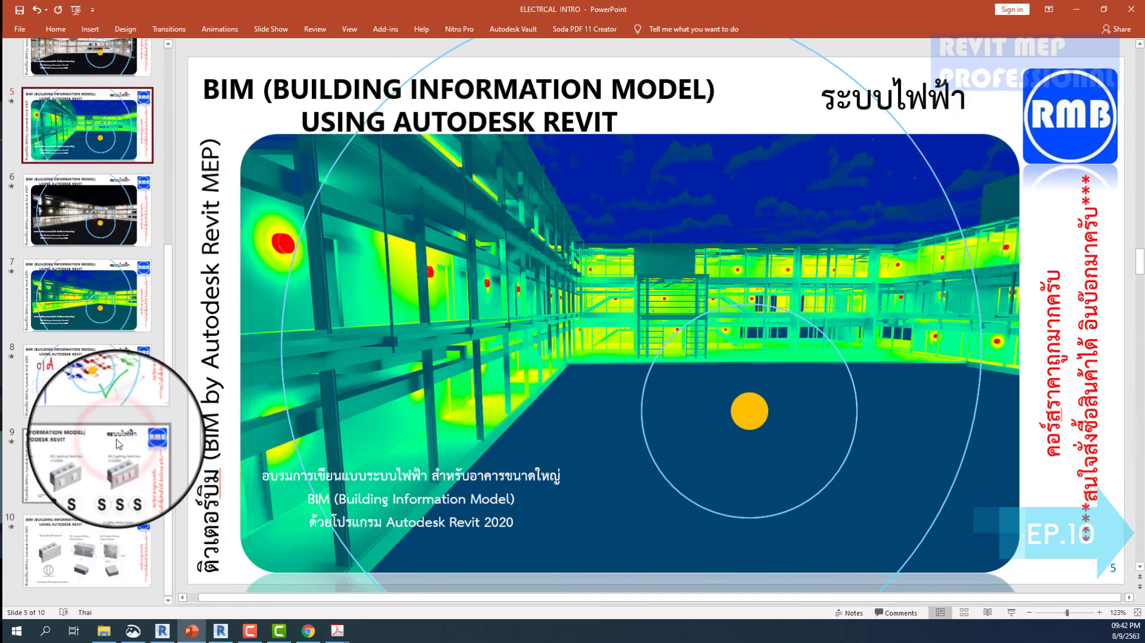
left_click(113, 459)
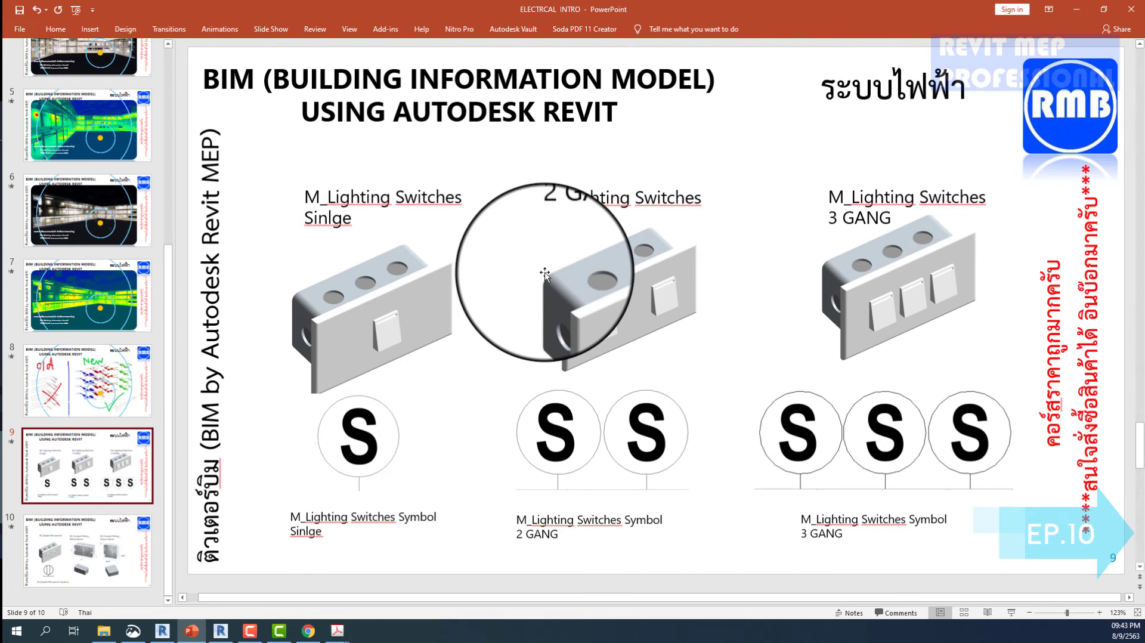
left_click(114, 547)
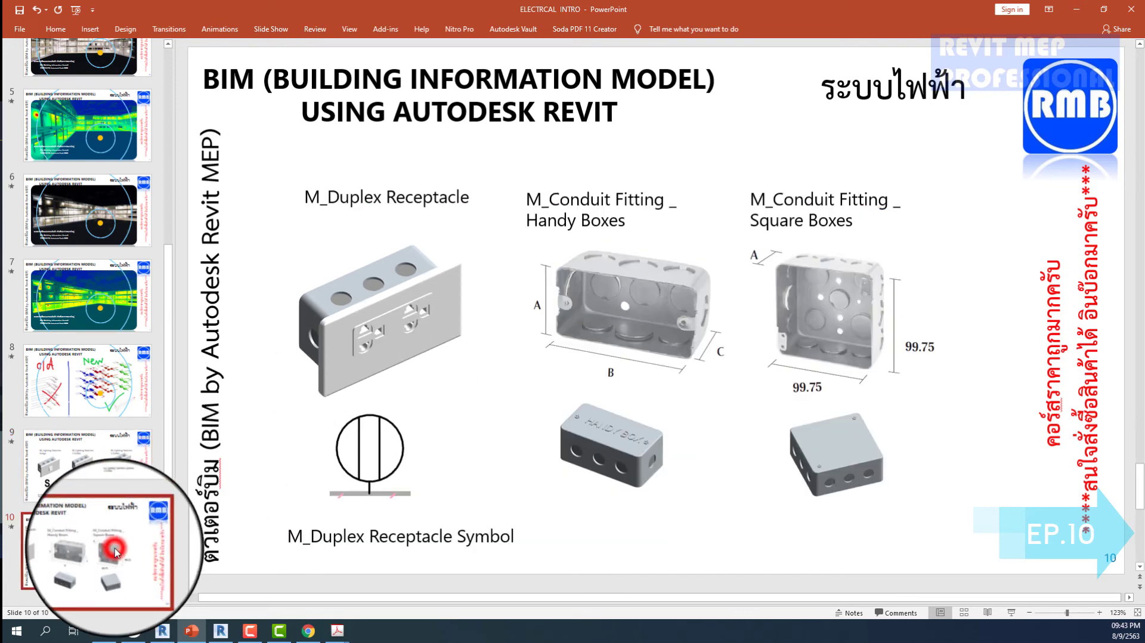
left_click(83, 465)
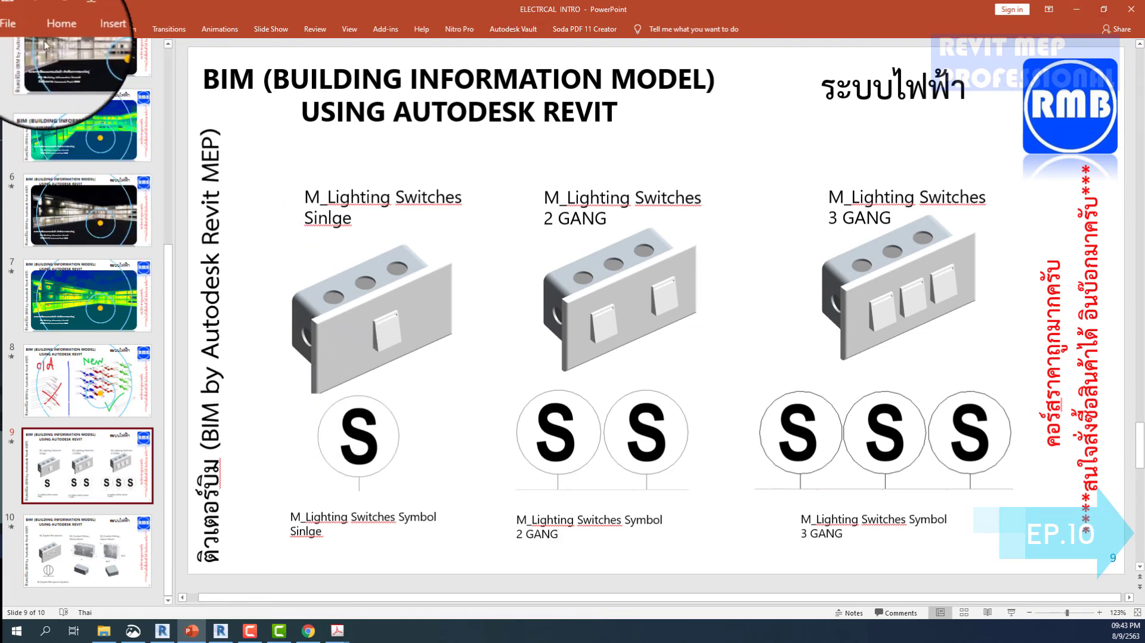
- Save the ELECTRCAL INTRO deck, minimize PowerPoint, and bring up the ABSO Products Catalog PDF
left_click(20, 11)
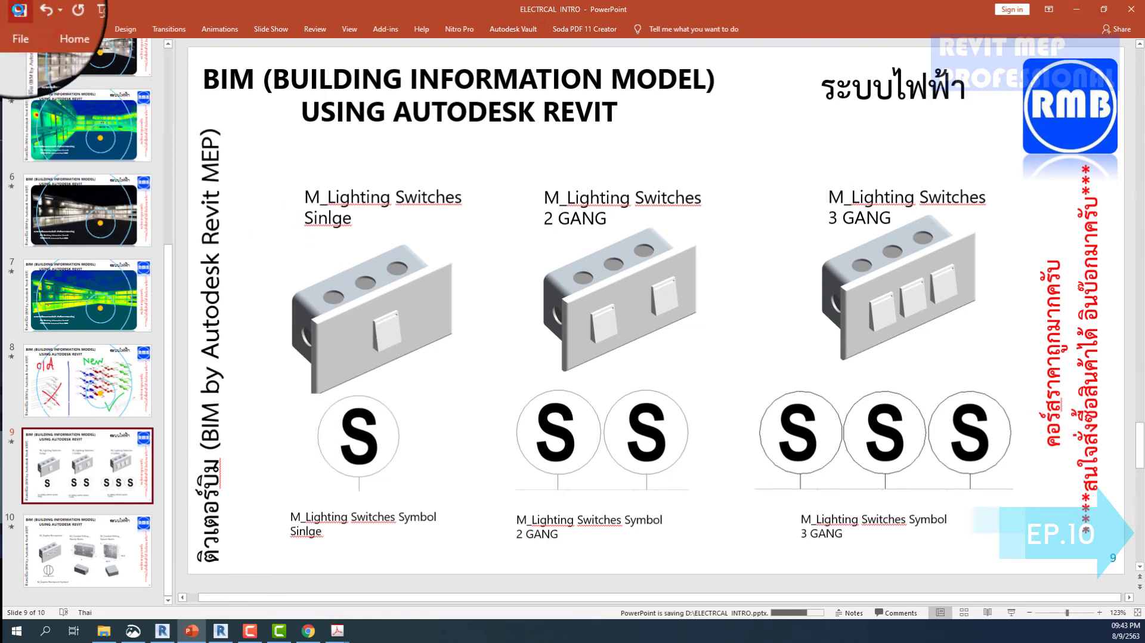
left_click(1076, 10)
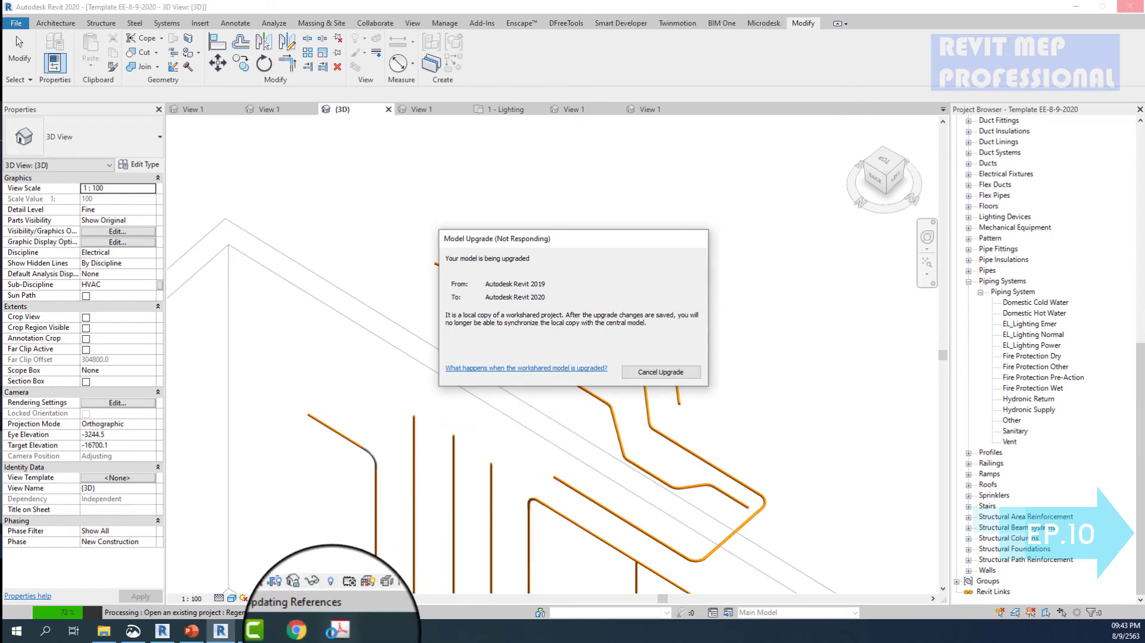
mouse_move(336, 631)
left_click(288, 572)
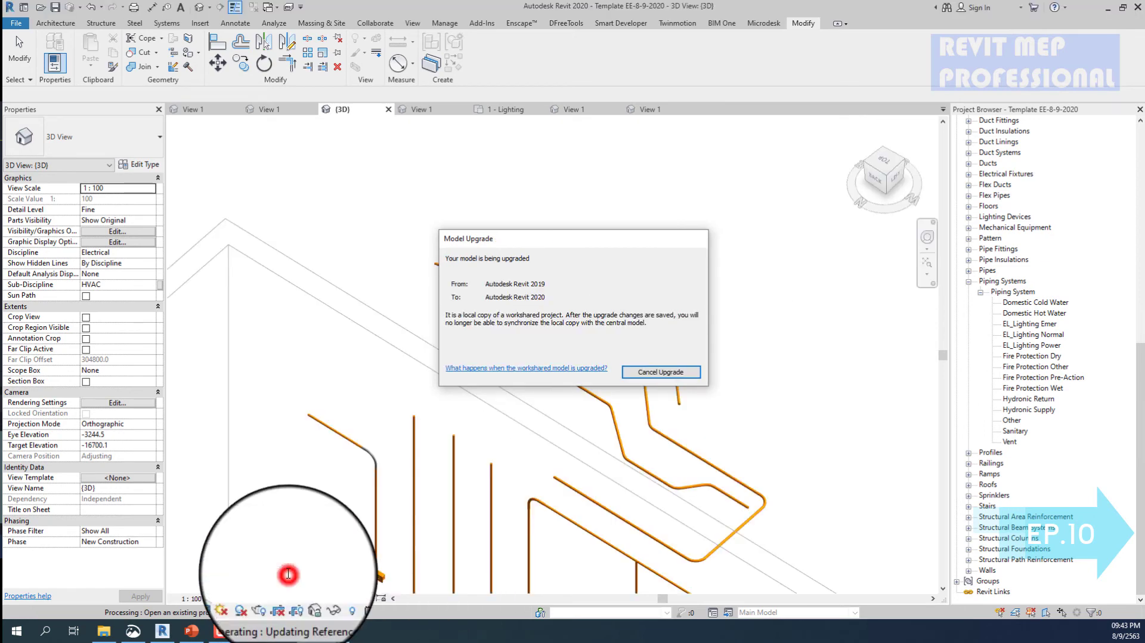
- Browse the ABSO Products Catalog down to page 38, showing pull box and handy box sizes
scroll(474, 330, "down", 5)
scroll(477, 328, "down", 4)
scroll(480, 322, "down", 5)
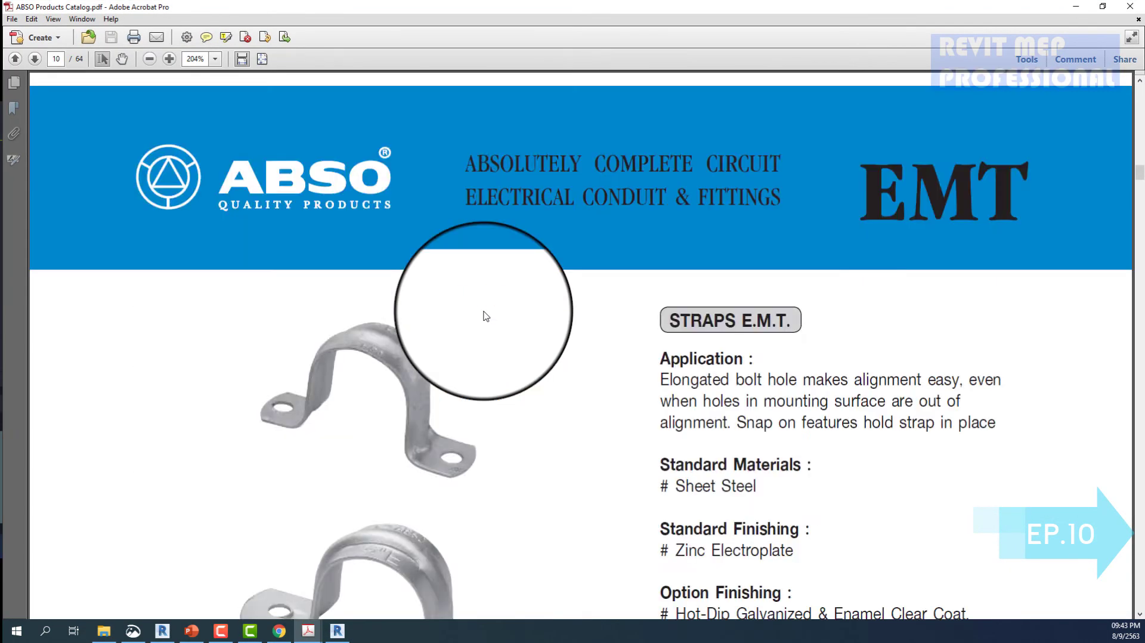
scroll(483, 319, "down", 10)
scroll(484, 314, "up", 10)
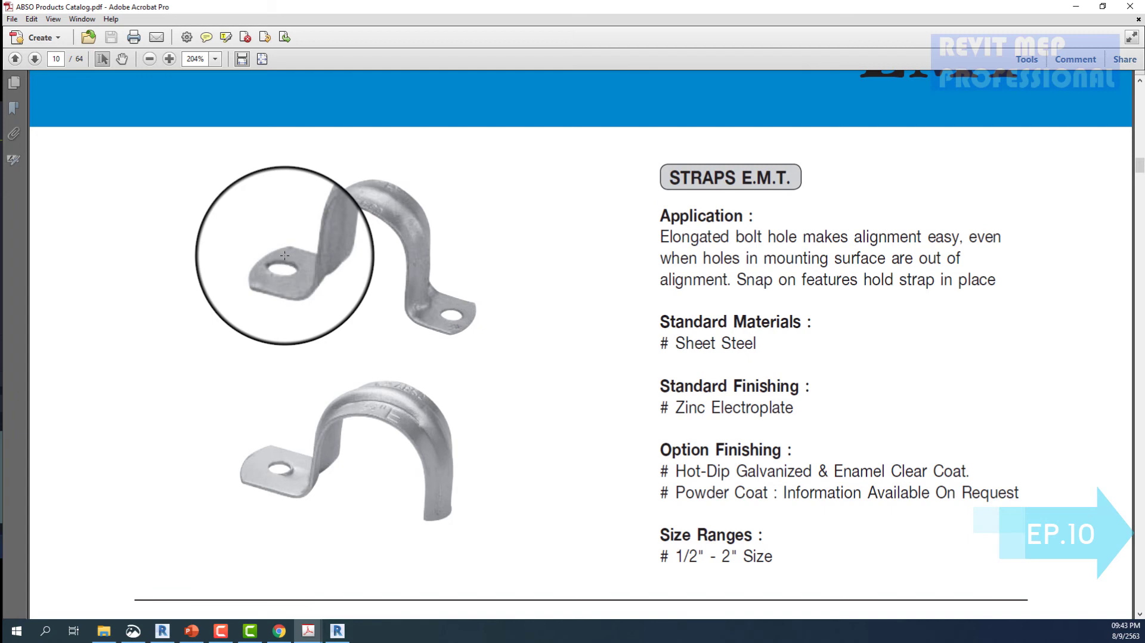
scroll(530, 358, "down", 3)
scroll(542, 362, "down", 2)
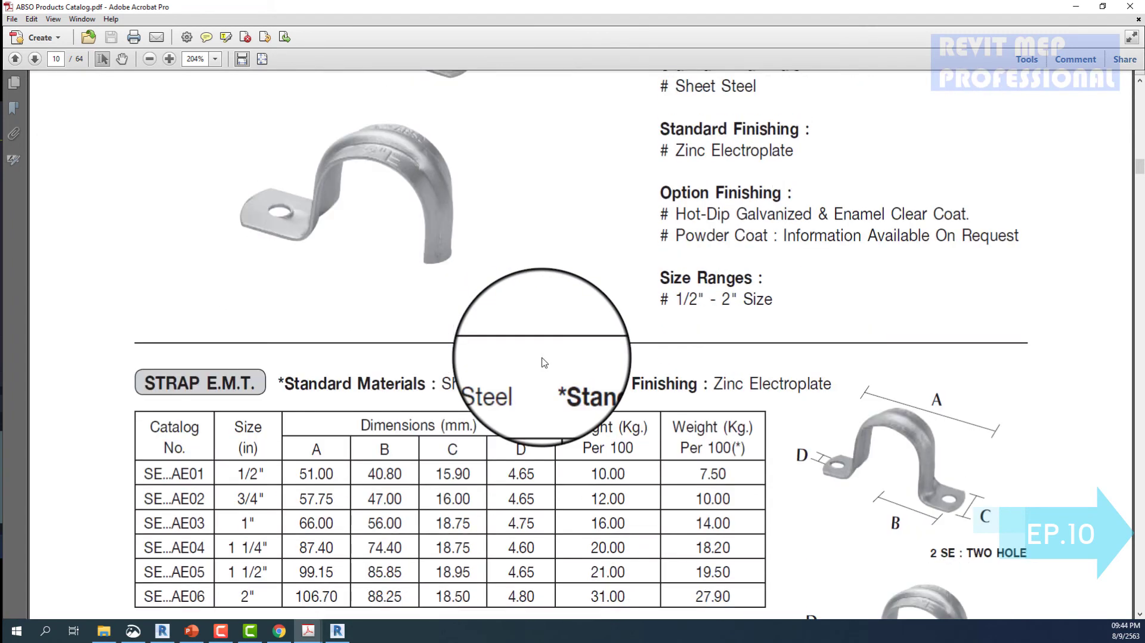
scroll(543, 362, "down", 3)
scroll(849, 329, "down", 3)
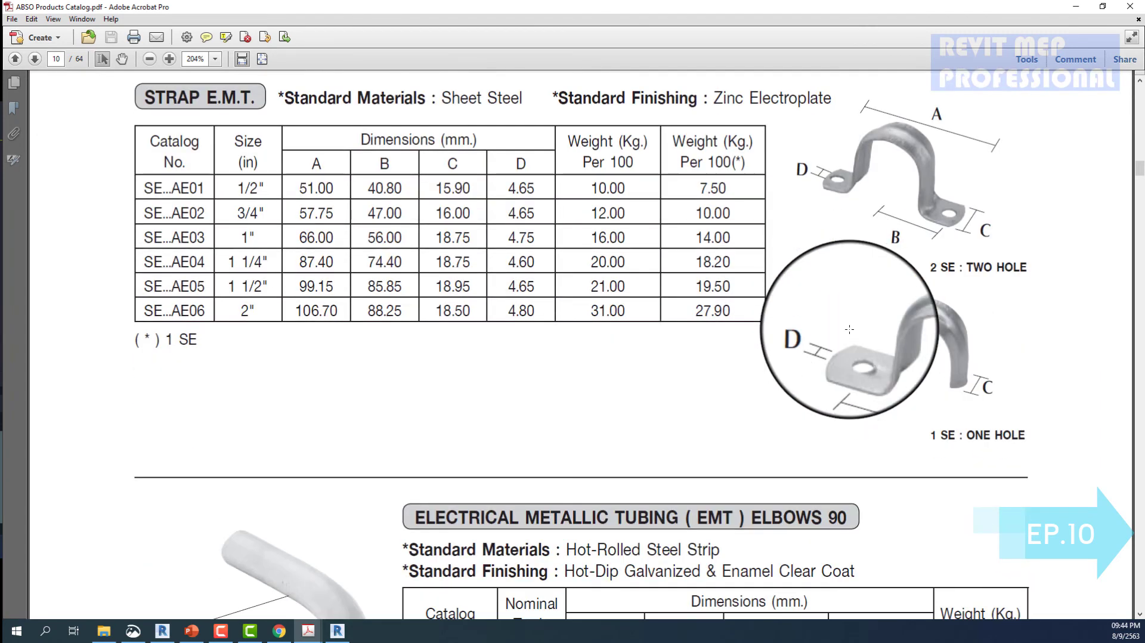
scroll(849, 329, "down", 2)
scroll(848, 329, "down", 6)
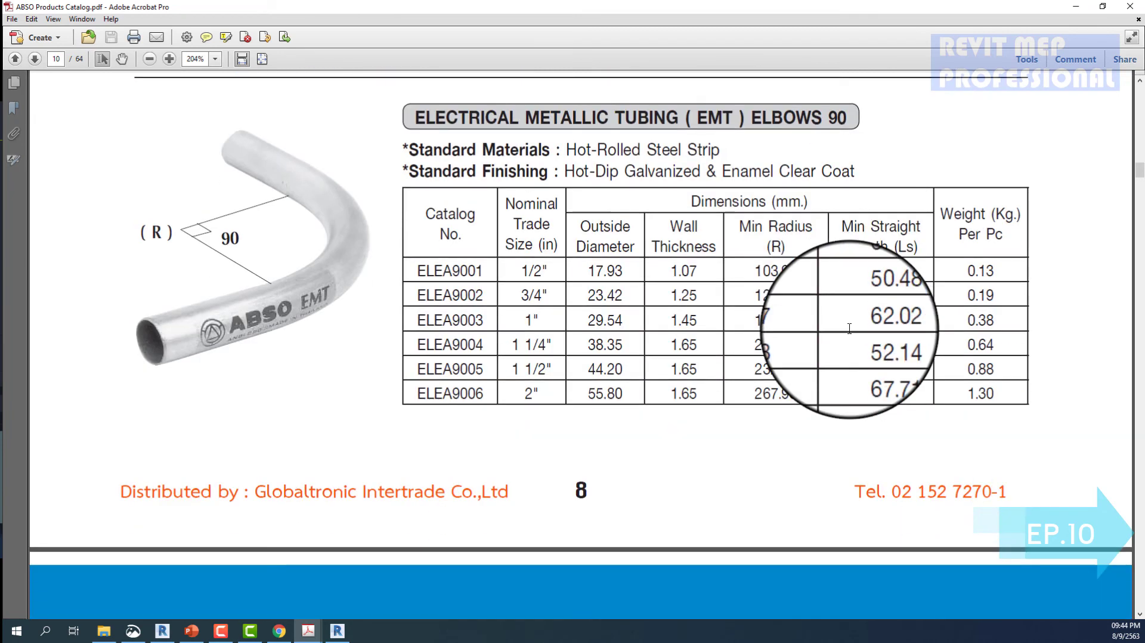
scroll(849, 329, "down", 10)
scroll(849, 326, "down", 4)
scroll(829, 417, "down", 6)
scroll(799, 382, "down", 5)
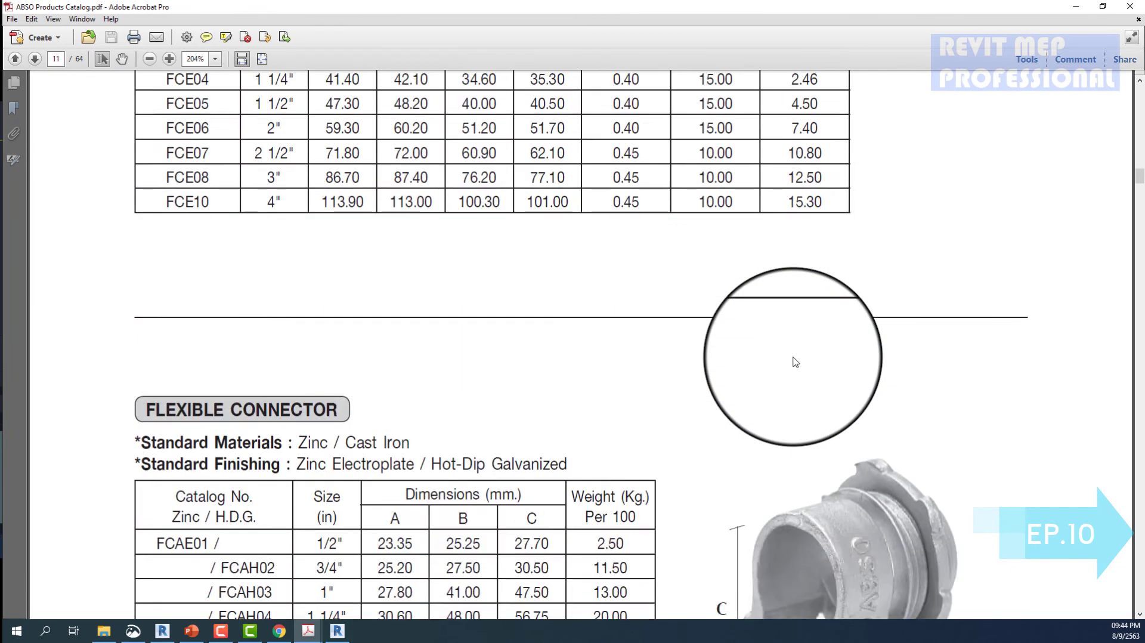
scroll(795, 361, "down", 5)
scroll(793, 357, "down", 1)
scroll(792, 356, "up", 4)
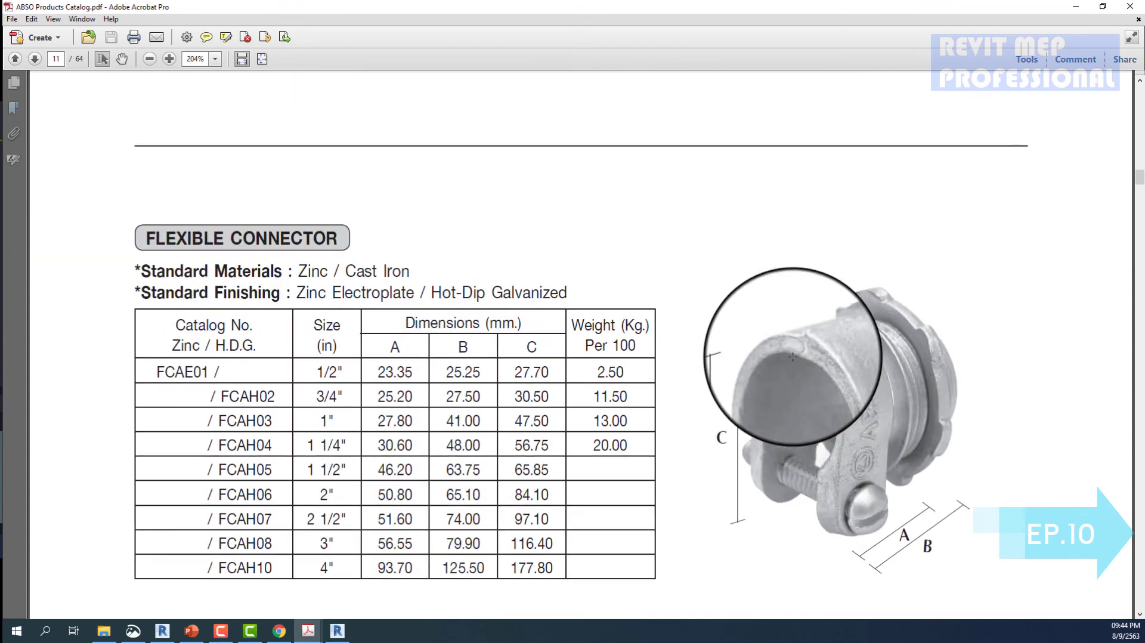
scroll(792, 376, "down", 3)
scroll(805, 370, "down", 1)
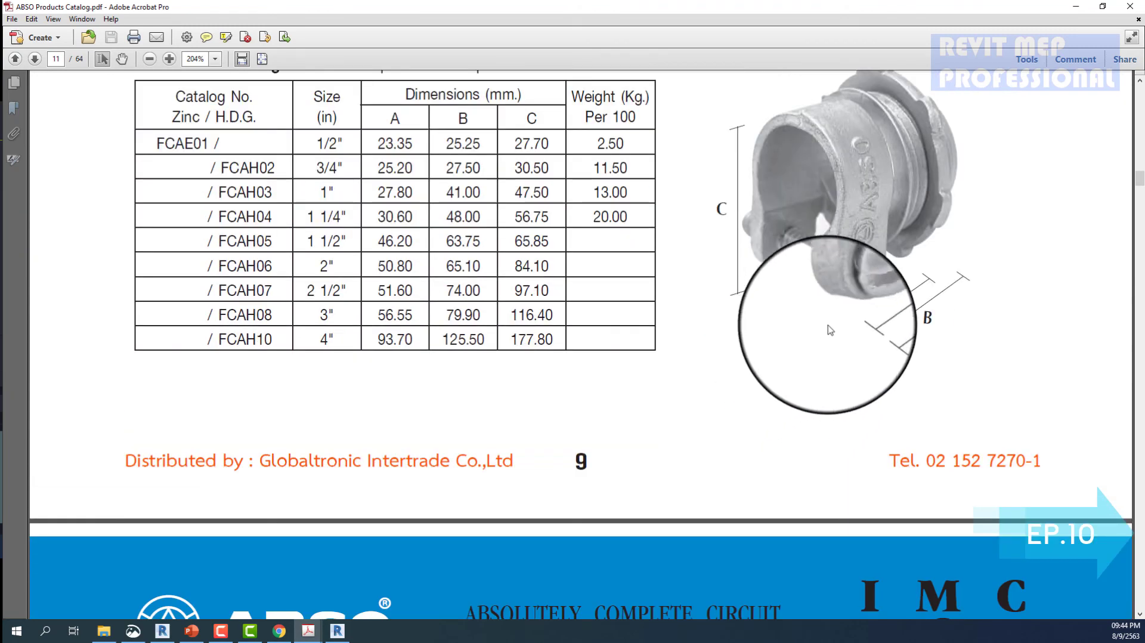
scroll(832, 328, "up", 3)
scroll(841, 316, "down", 4)
scroll(843, 314, "down", 5)
scroll(846, 315, "up", 4)
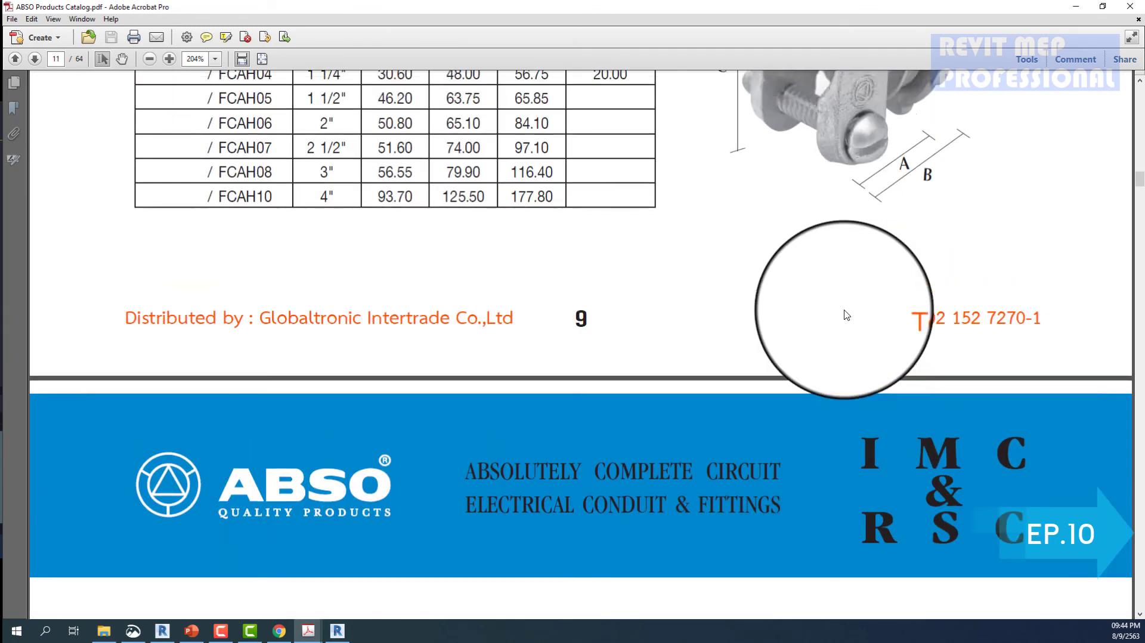
scroll(845, 314, "down", 6)
scroll(775, 304, "down", 3)
scroll(674, 292, "down", 5)
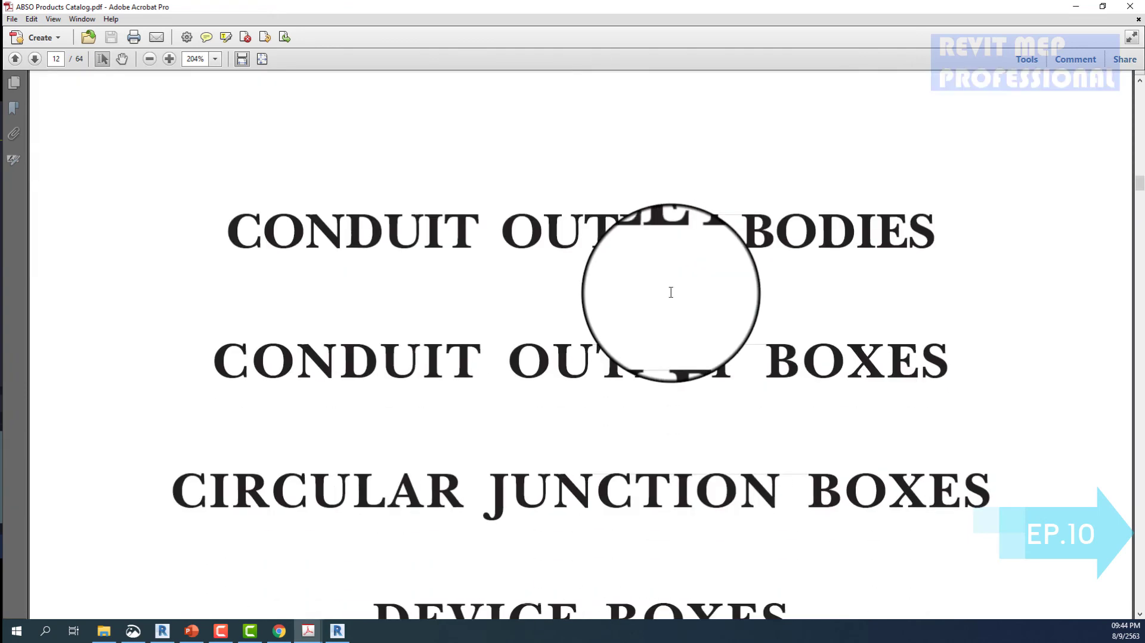
scroll(670, 292, "down", 5)
scroll(671, 292, "down", 4)
scroll(670, 292, "down", 2)
scroll(671, 292, "down", 4)
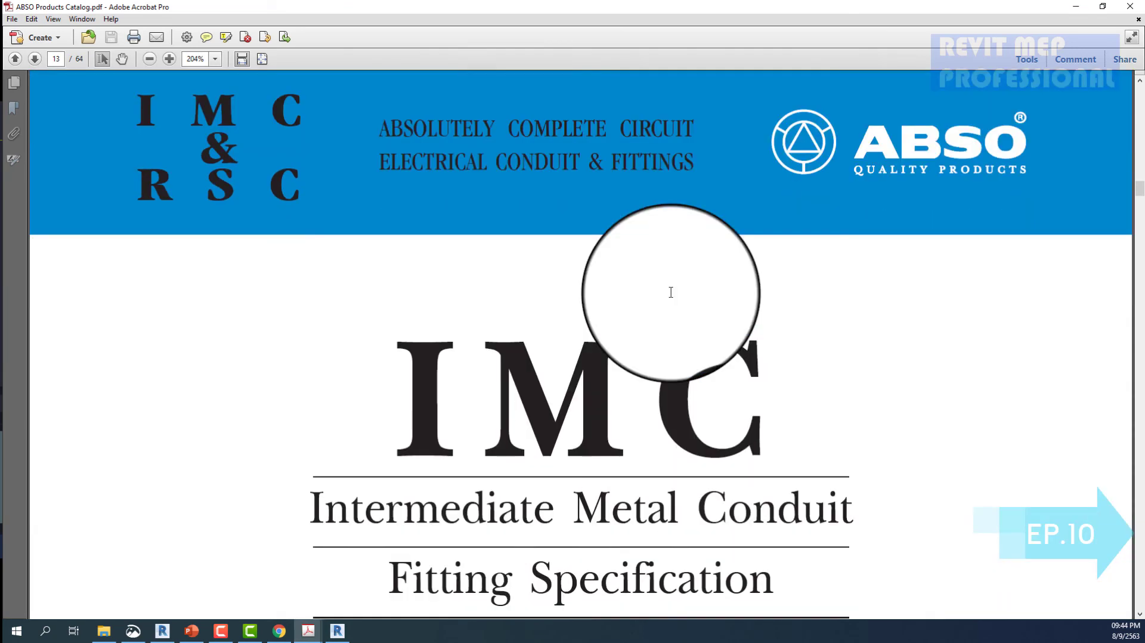
scroll(671, 292, "down", 5)
scroll(670, 292, "up", 3)
scroll(671, 295, "down", 2)
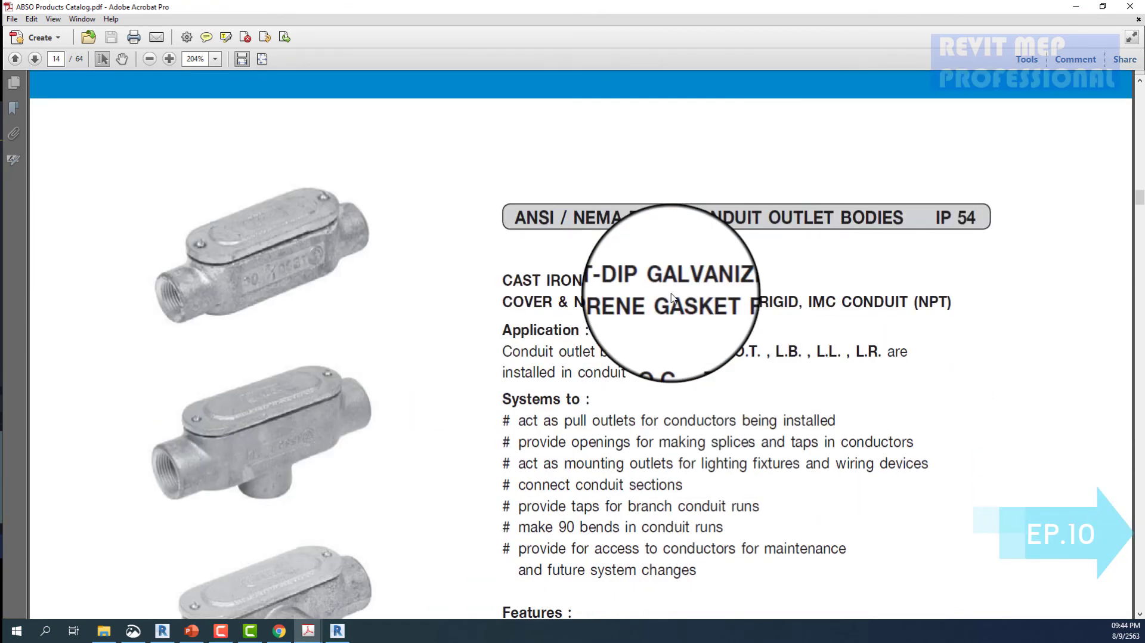
scroll(671, 296, "up", 5)
scroll(671, 296, "down", 4)
scroll(671, 293, "up", 4)
scroll(671, 292, "down", 1)
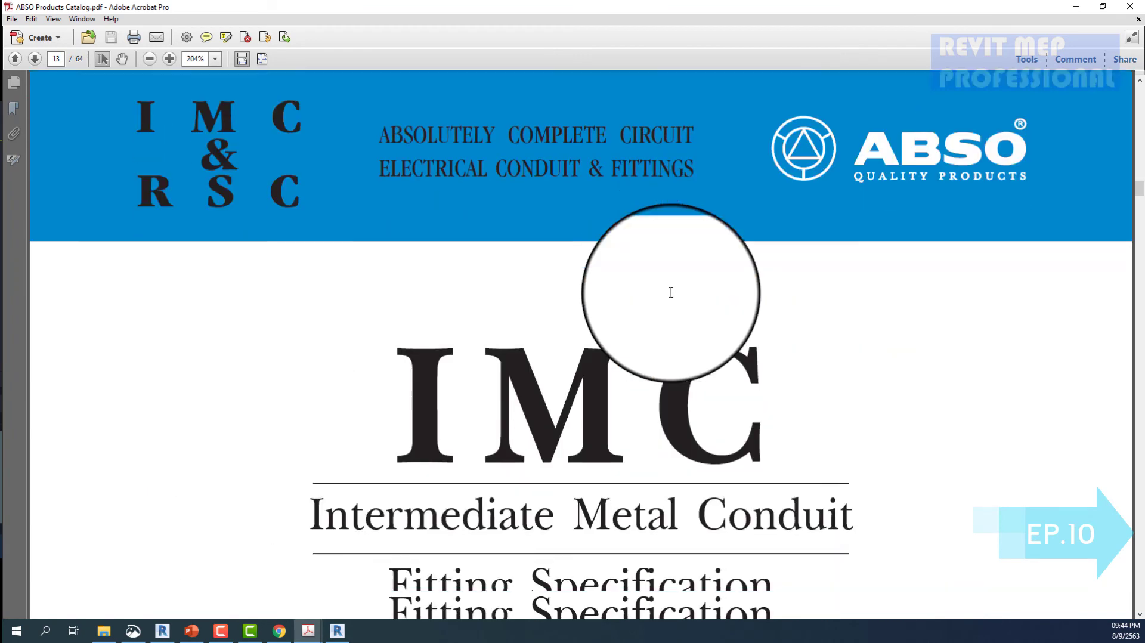
scroll(671, 292, "down", 5)
scroll(671, 292, "down", 2)
scroll(671, 295, "down", 3)
scroll(673, 298, "up", 1)
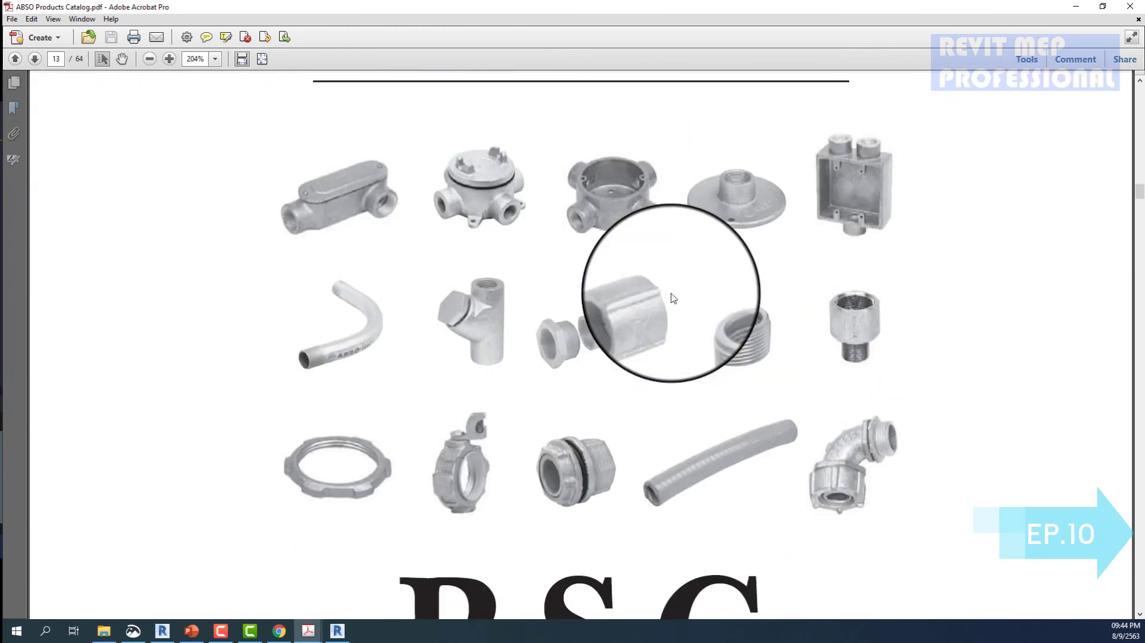
scroll(672, 295, "up", 3)
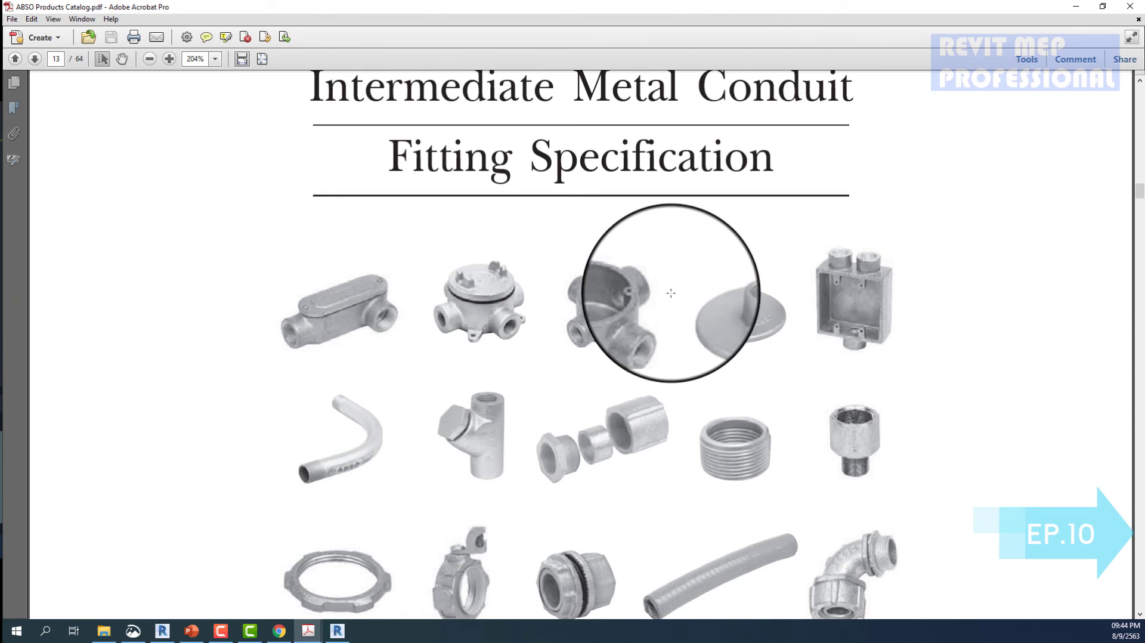
scroll(670, 292, "down", 3)
scroll(673, 286, "down", 3)
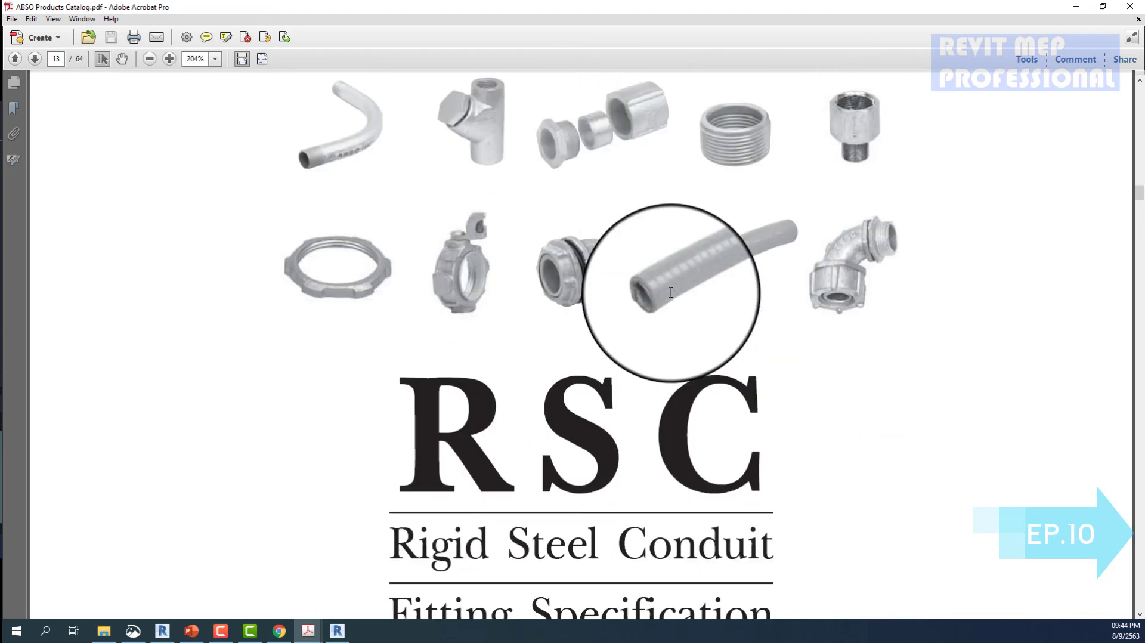
scroll(677, 331, "down", 3)
scroll(686, 382, "down", 5)
scroll(688, 394, "down", 5)
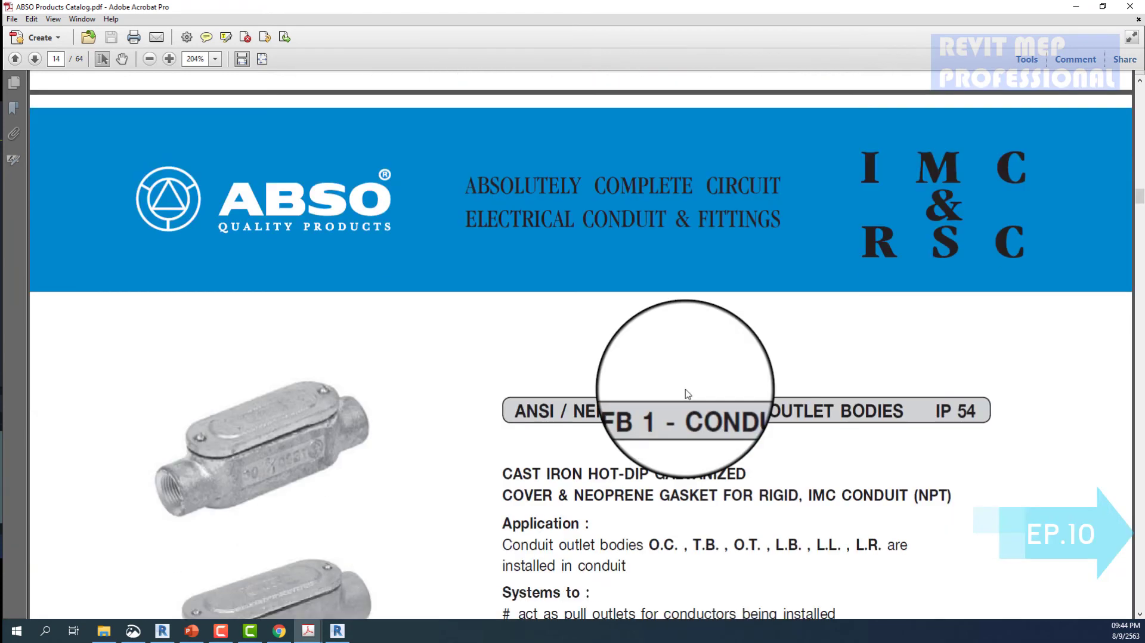
scroll(687, 394, "down", 7)
scroll(687, 394, "down", 7)
scroll(688, 393, "down", 5)
scroll(687, 393, "down", 3)
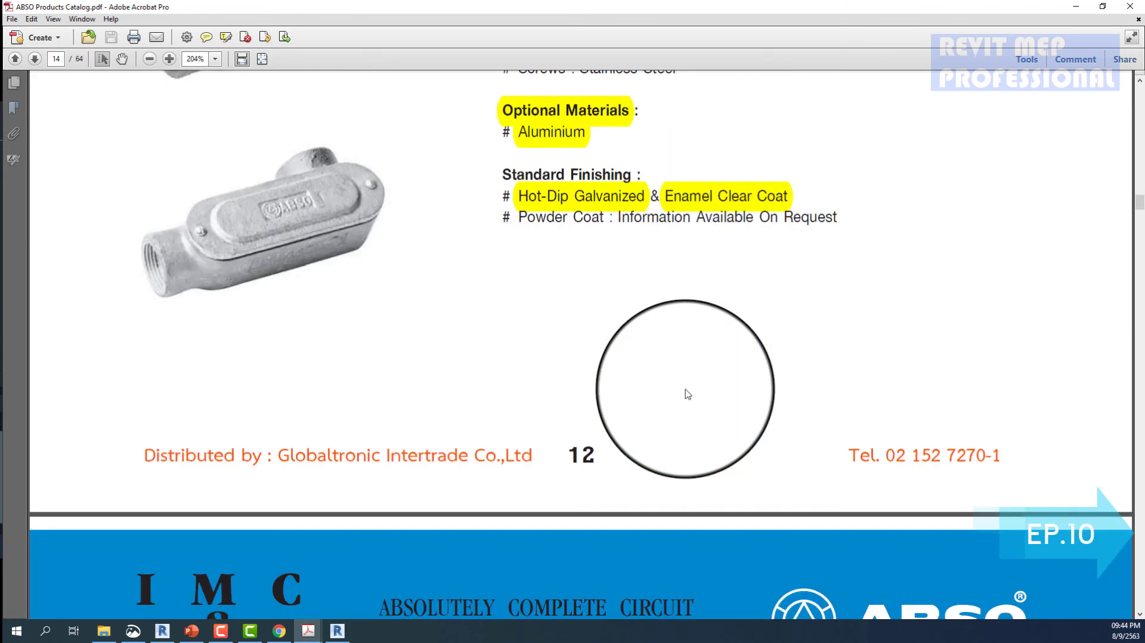
scroll(688, 393, "down", 6)
scroll(686, 391, "down", 6)
scroll(685, 388, "down", 5)
scroll(684, 388, "down", 2)
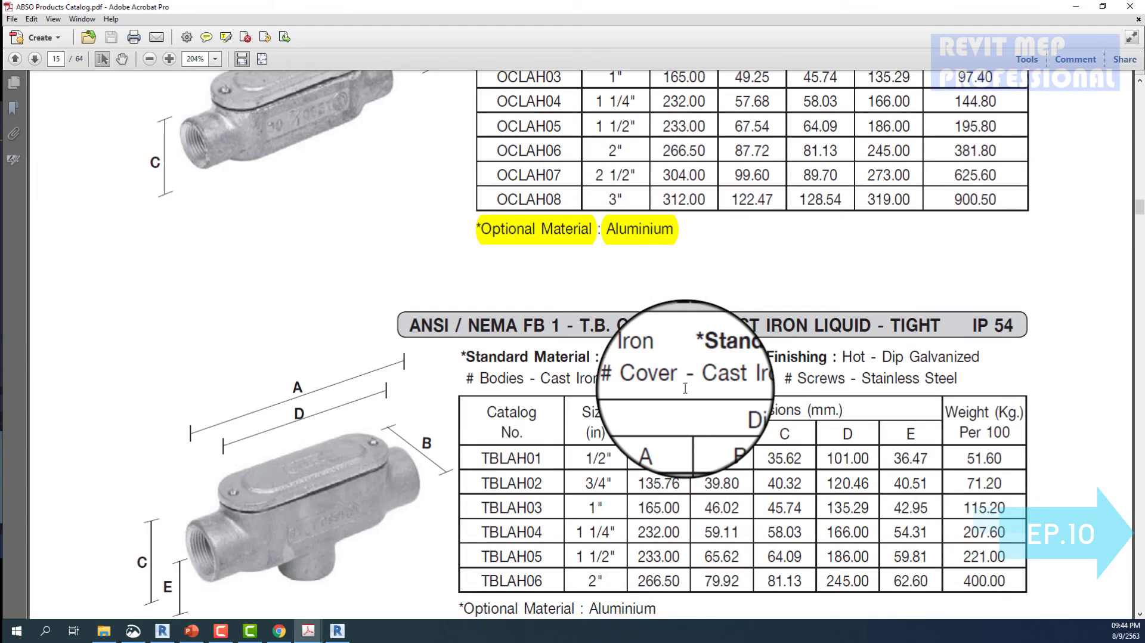
scroll(685, 388, "down", 5)
scroll(685, 388, "down", 6)
scroll(685, 388, "down", 5)
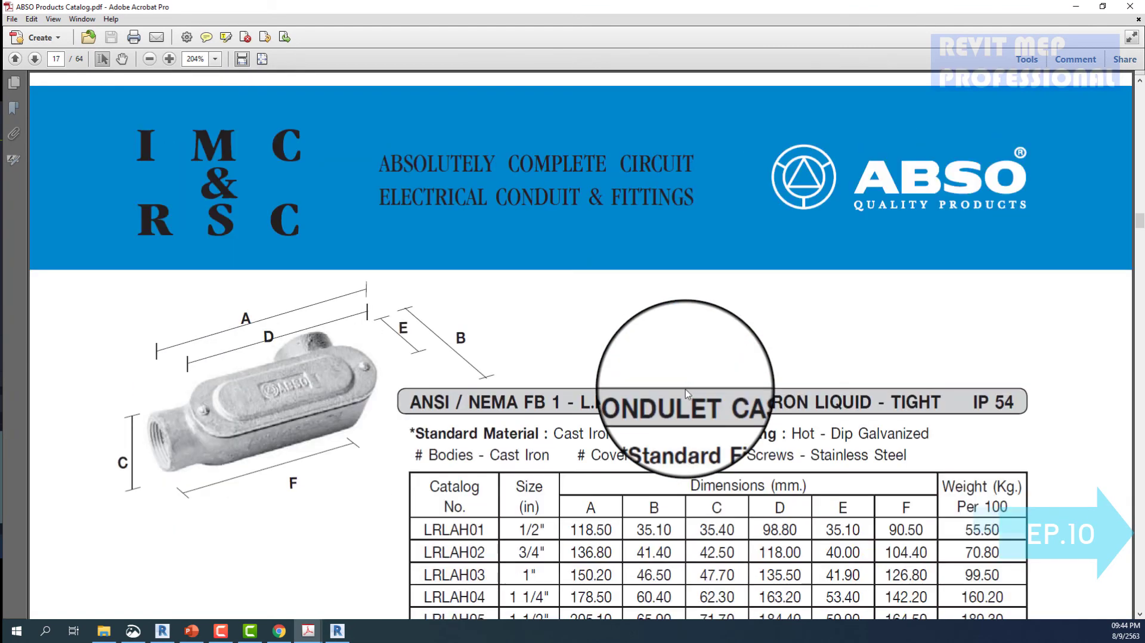
scroll(452, 310, "down", 10)
scroll(442, 345, "down", 2)
scroll(454, 351, "down", 4)
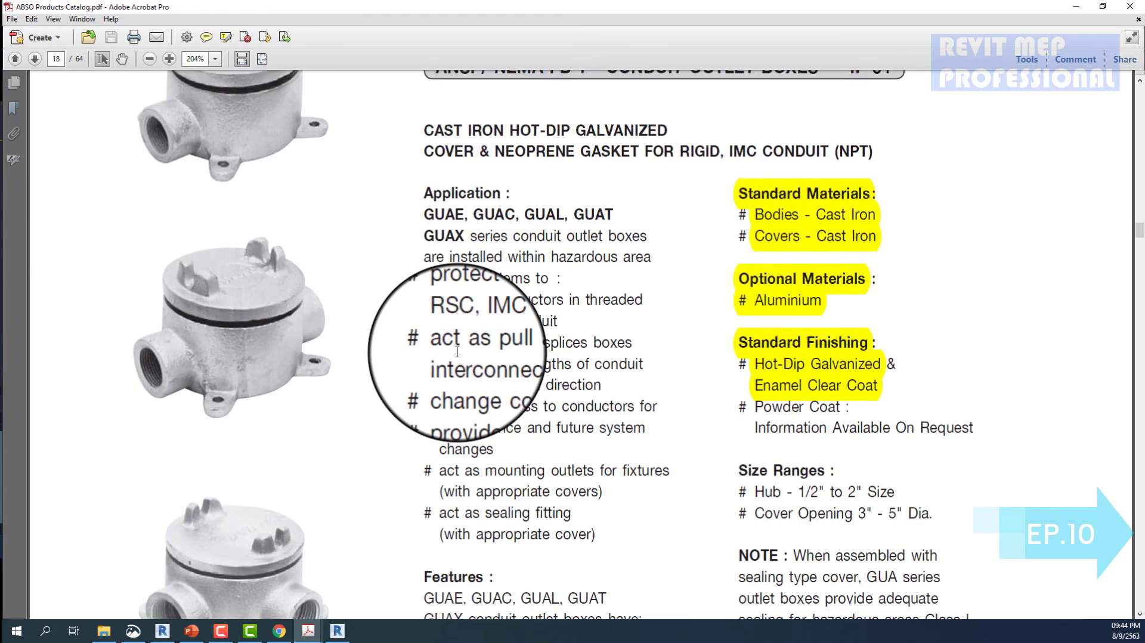
scroll(457, 352, "down", 3)
scroll(468, 358, "down", 6)
scroll(459, 357, "down", 5)
scroll(497, 365, "down", 3)
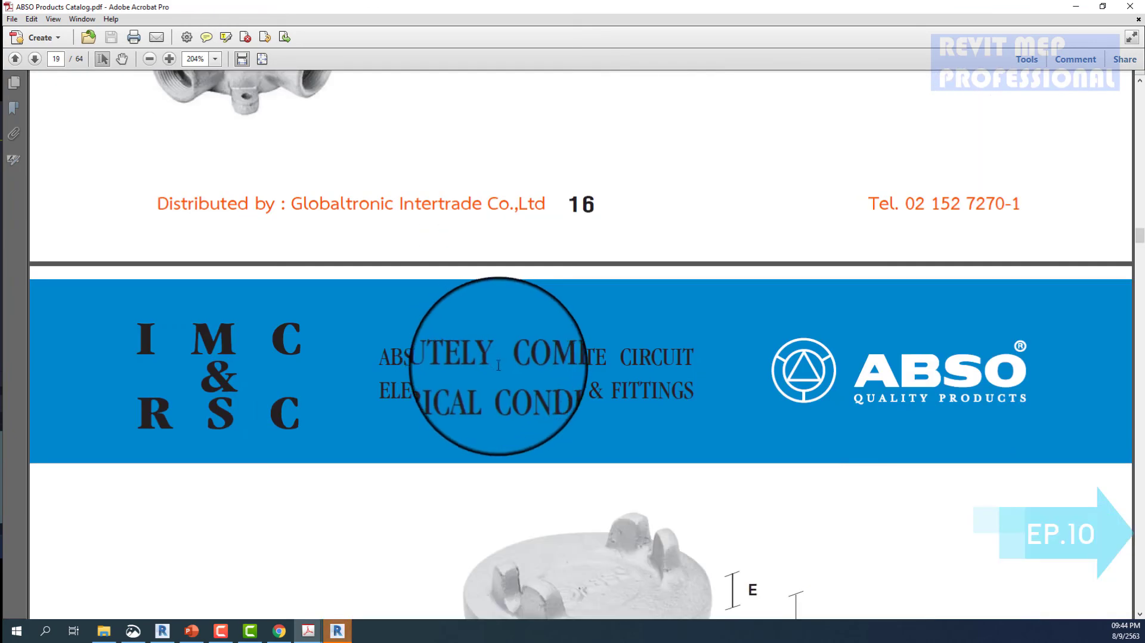
scroll(497, 365, "down", 4)
scroll(506, 358, "down", 12)
scroll(512, 374, "down", 3)
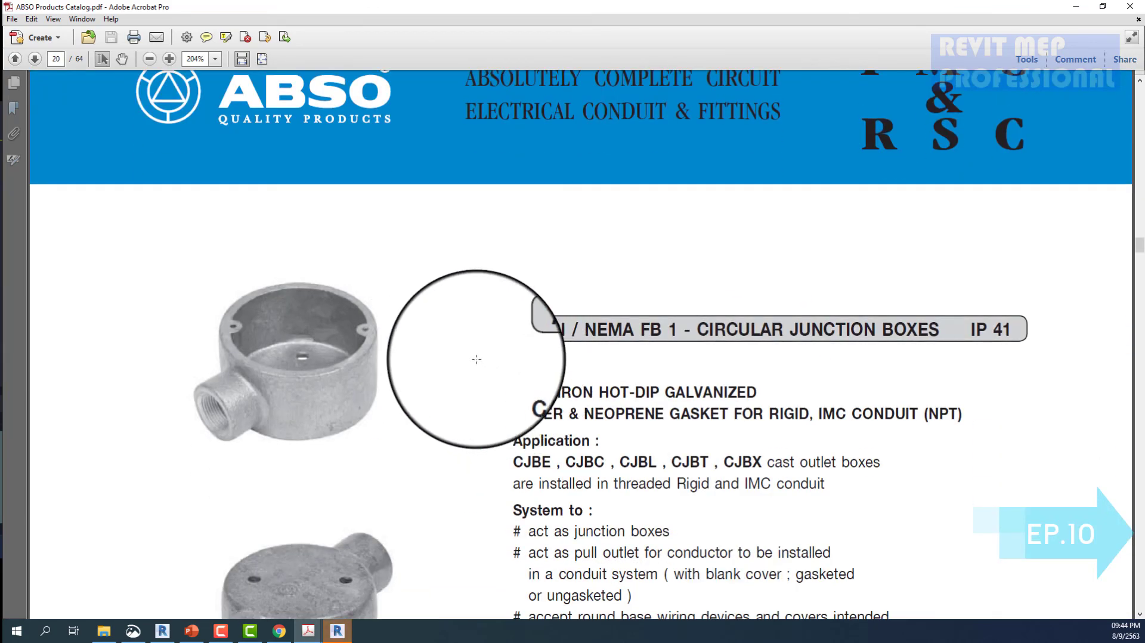
scroll(475, 357, "down", 4)
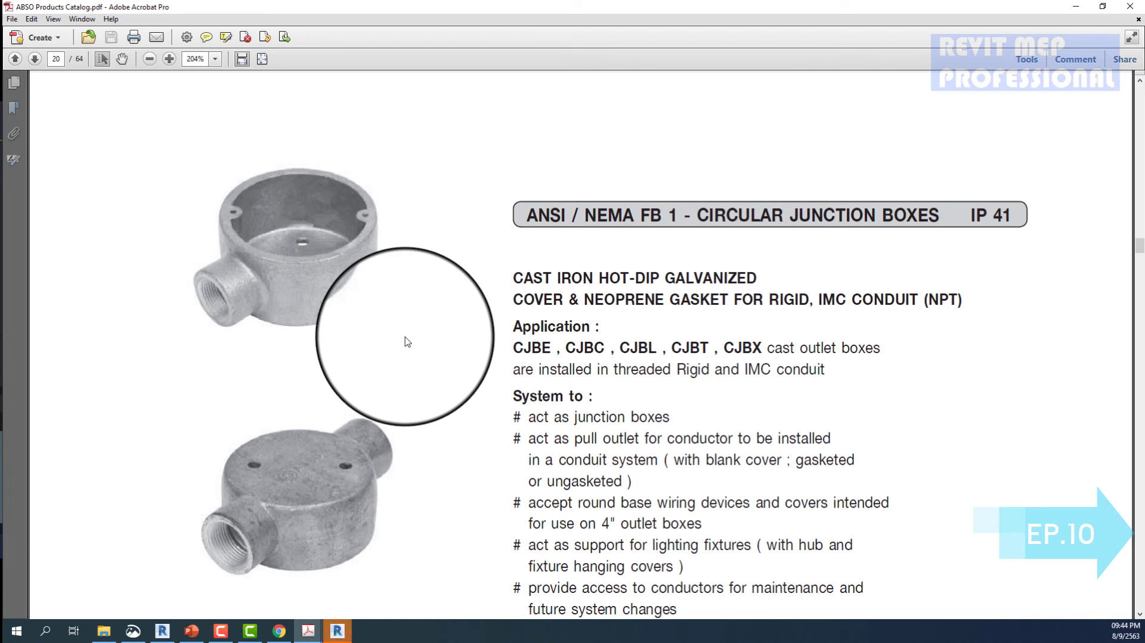
scroll(405, 338, "down", 4)
scroll(405, 338, "down", 4)
scroll(405, 339, "down", 4)
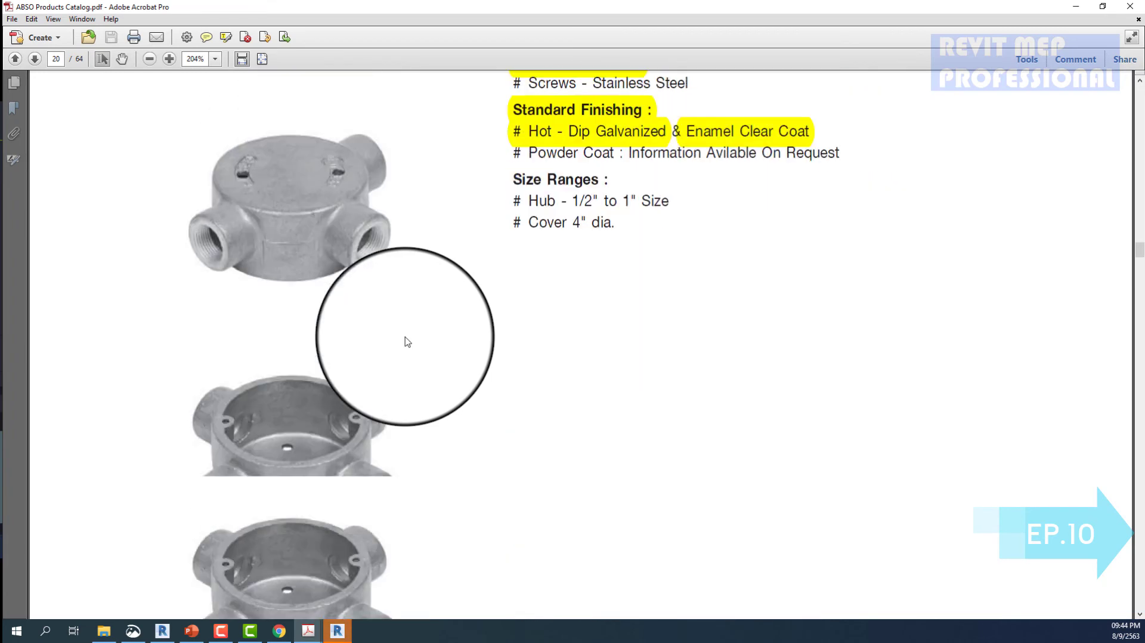
scroll(404, 336, "down", 4)
scroll(405, 337, "down", 4)
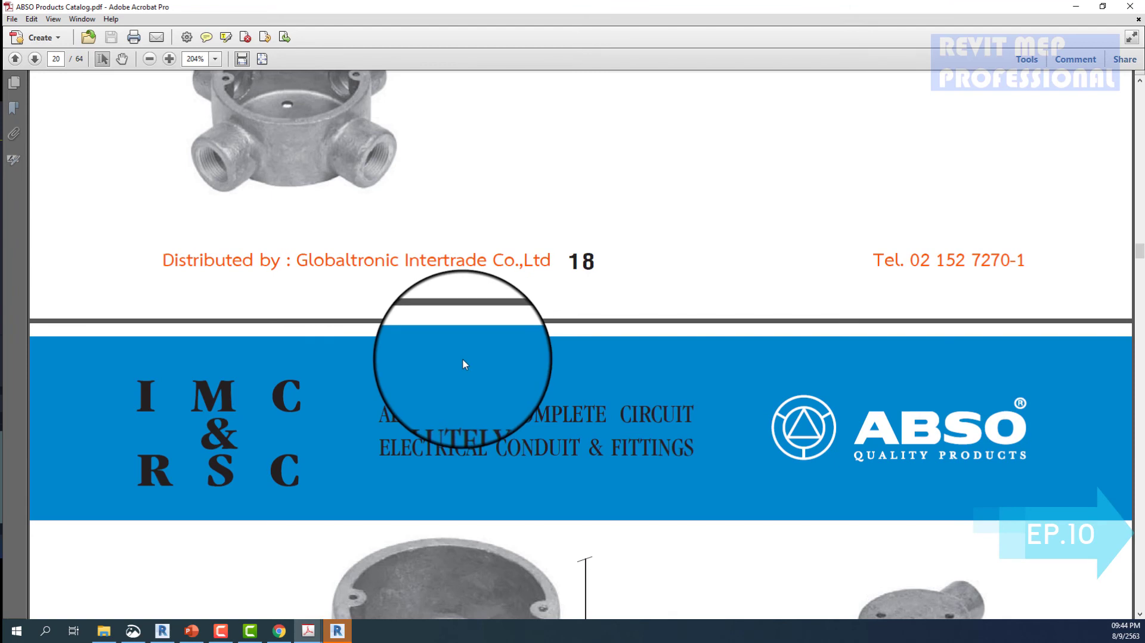
scroll(462, 358, "down", 10)
scroll(463, 358, "down", 5)
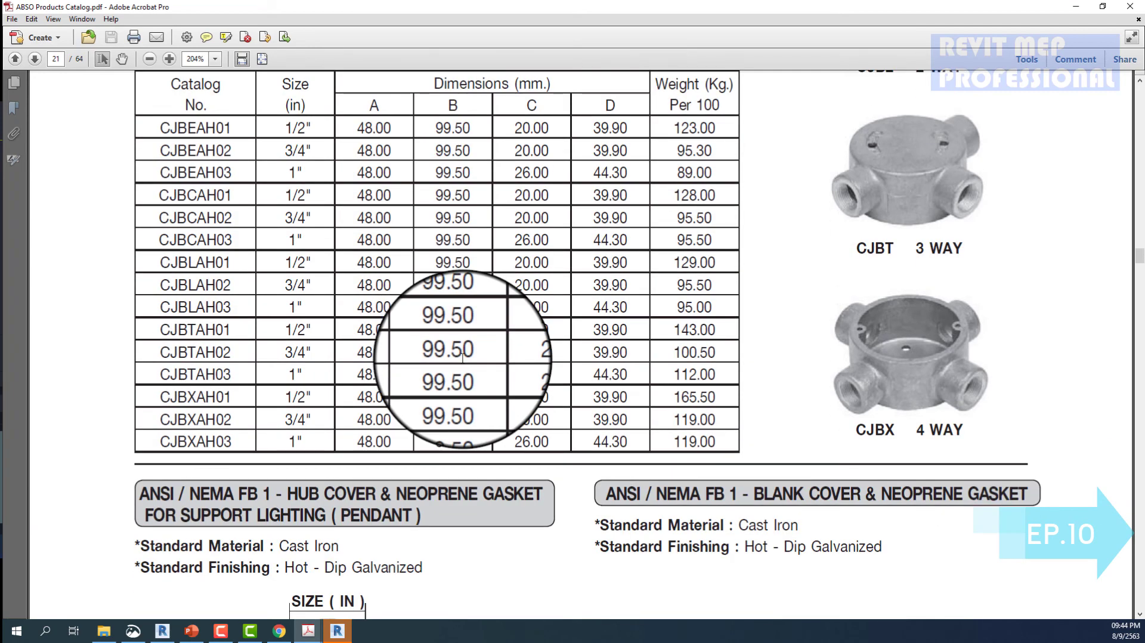
scroll(462, 357, "up", 8)
scroll(501, 366, "up", 4)
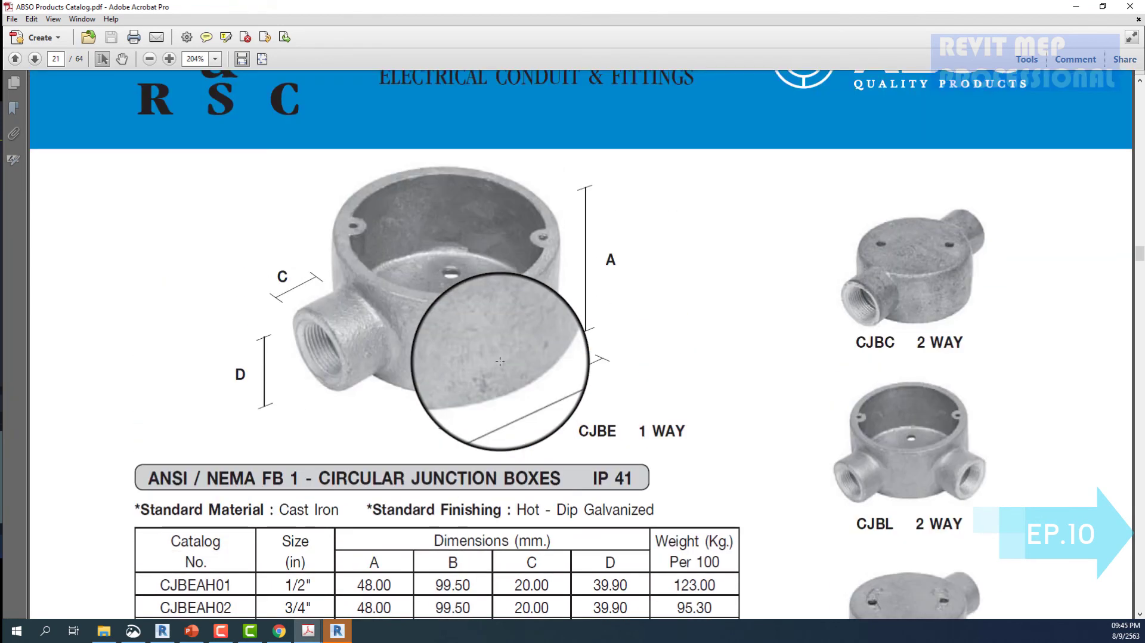
scroll(500, 361, "down", 8)
scroll(536, 370, "down", 4)
scroll(595, 388, "down", 12)
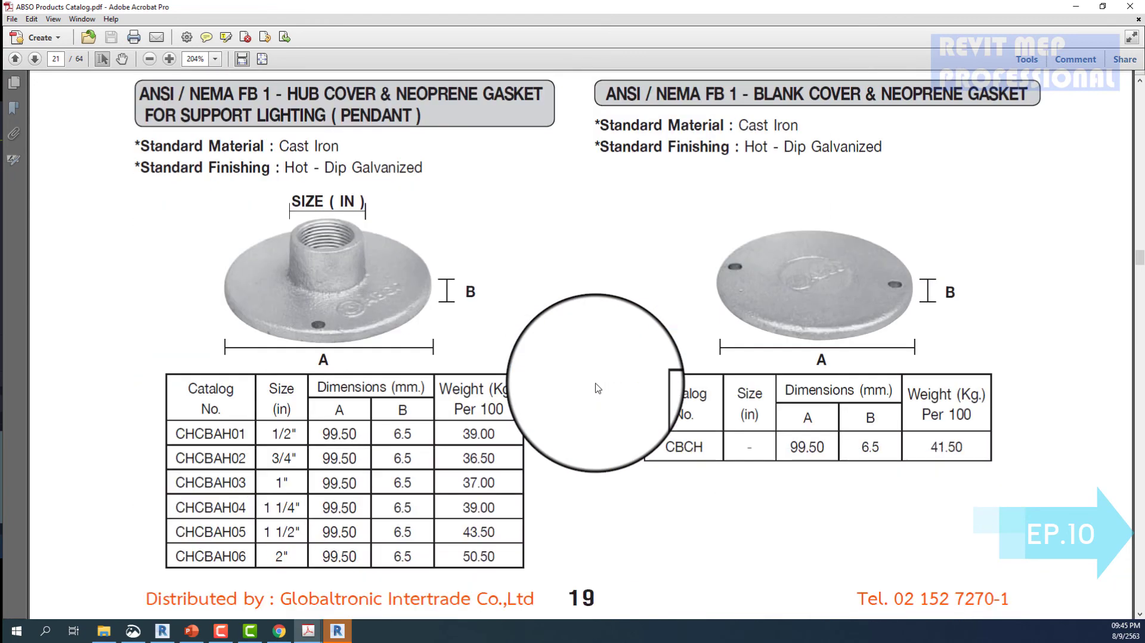
scroll(597, 388, "down", 6)
scroll(596, 385, "down", 5)
scroll(595, 382, "down", 2)
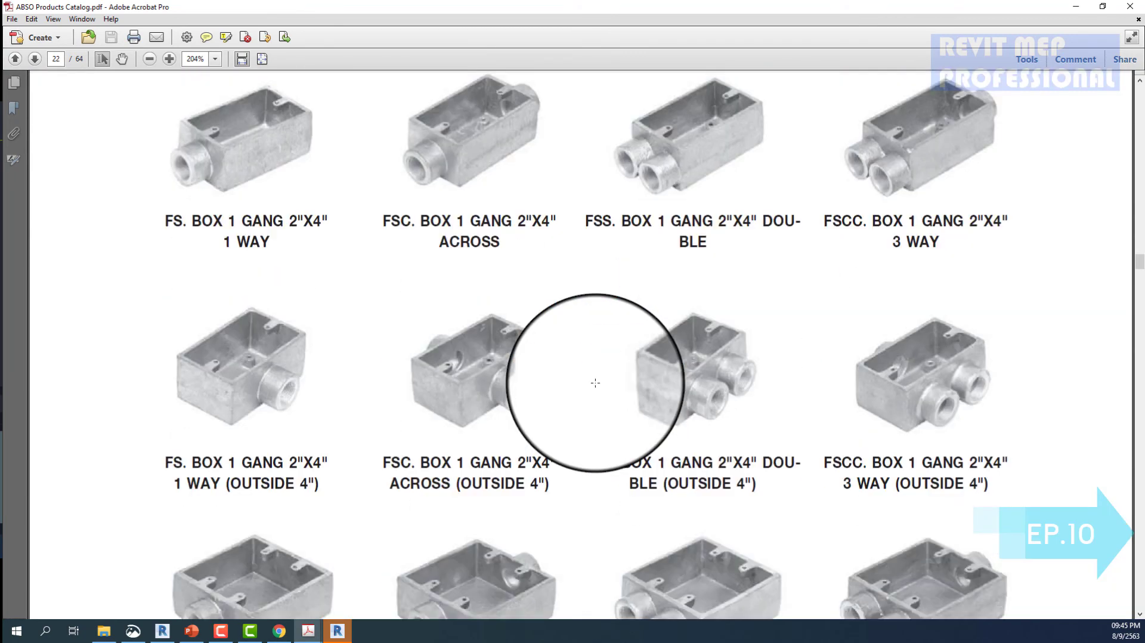
scroll(595, 382, "down", 4)
scroll(594, 383, "up", 10)
scroll(594, 382, "up", 3)
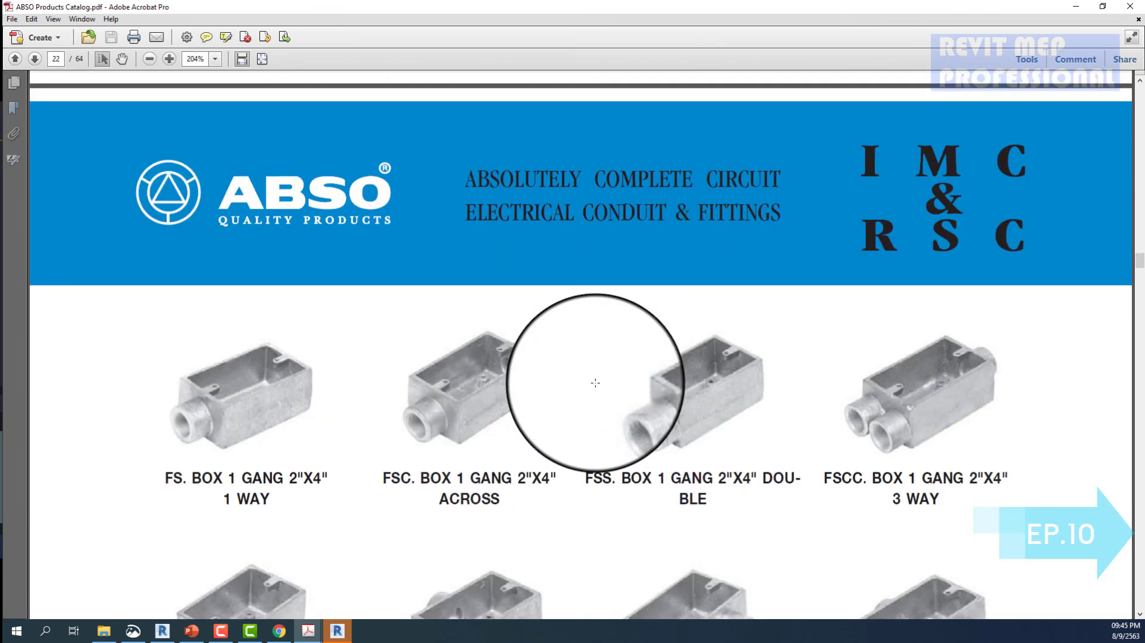
scroll(596, 386, "down", 6)
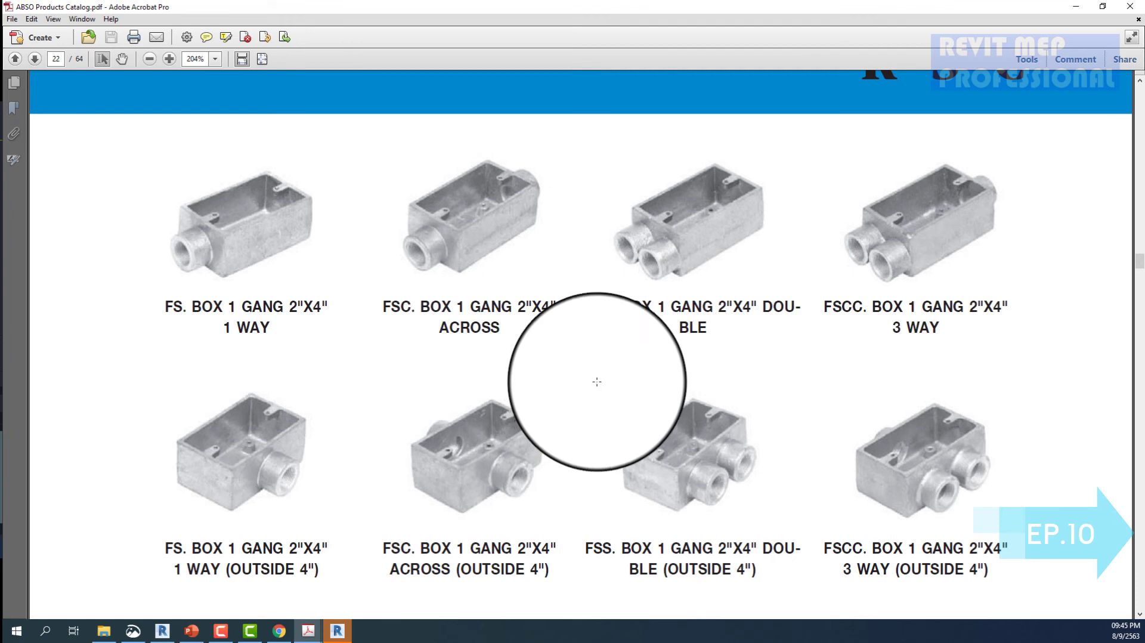
scroll(638, 340, "down", 1)
scroll(668, 331, "down", 2)
scroll(676, 344, "down", 5)
scroll(671, 320, "down", 3)
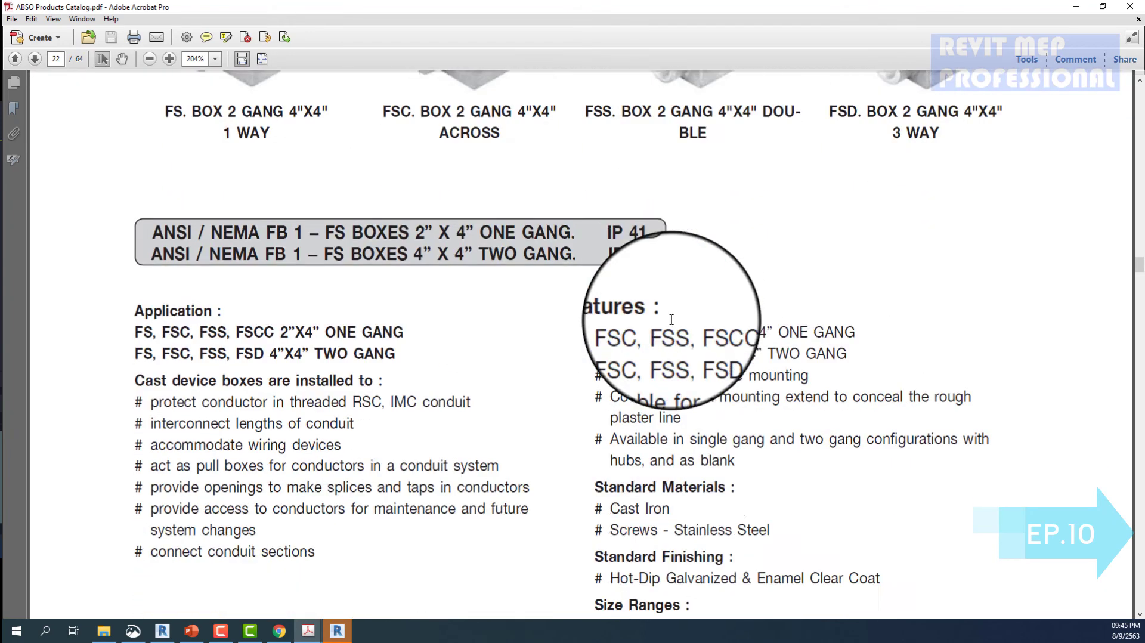
scroll(671, 319, "down", 5)
scroll(671, 320, "down", 5)
scroll(671, 320, "down", 5)
scroll(671, 319, "down", 2)
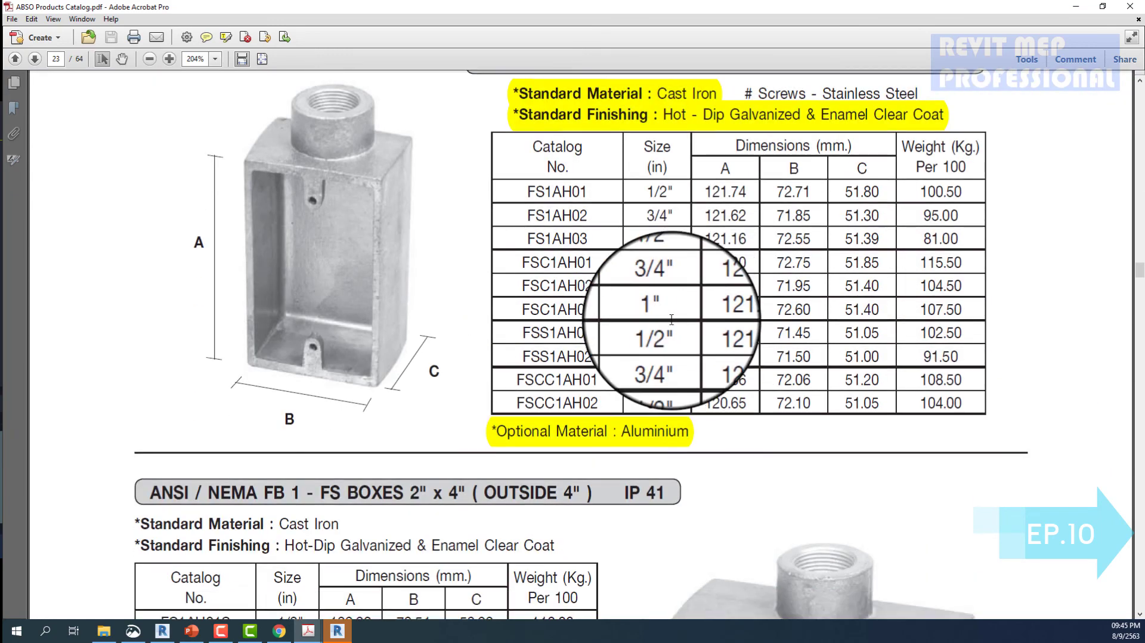
scroll(672, 320, "down", 1)
scroll(671, 319, "down", 4)
scroll(671, 320, "down", 2)
scroll(671, 319, "down", 5)
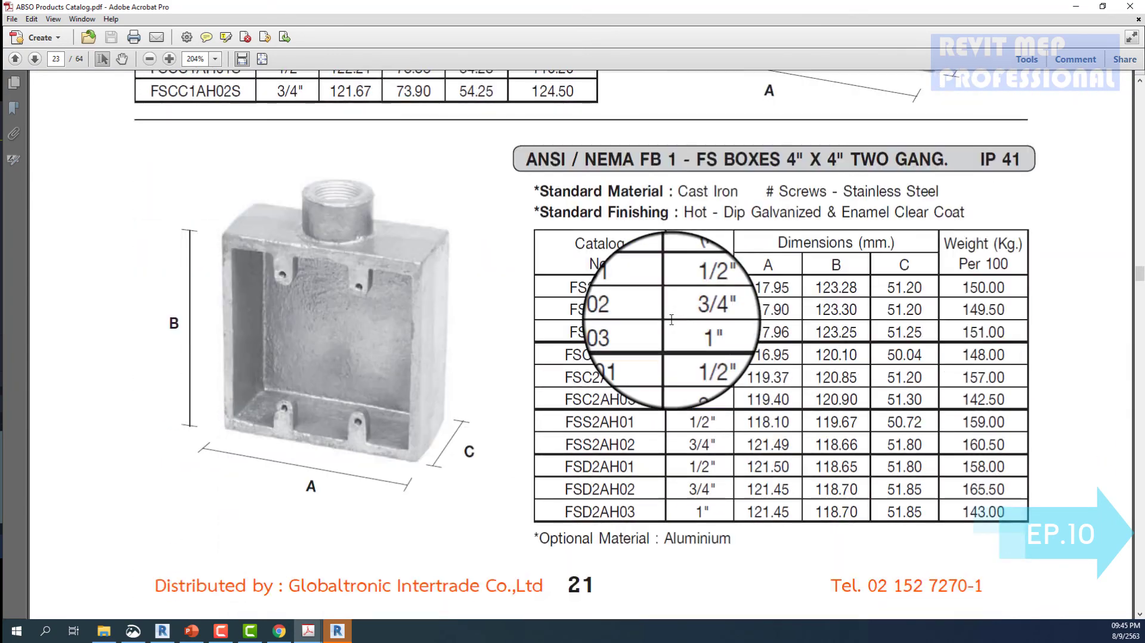
scroll(671, 320, "down", 5)
scroll(671, 320, "down", 10)
scroll(671, 320, "down", 5)
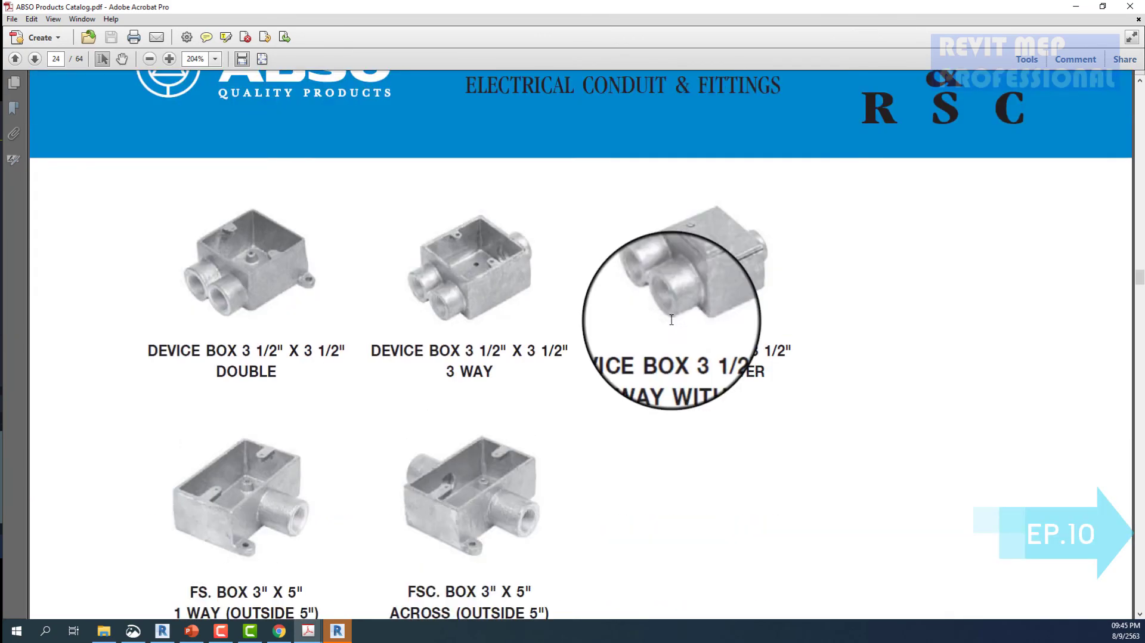
scroll(674, 324, "down", 4)
scroll(674, 325, "down", 5)
scroll(674, 325, "down", 5)
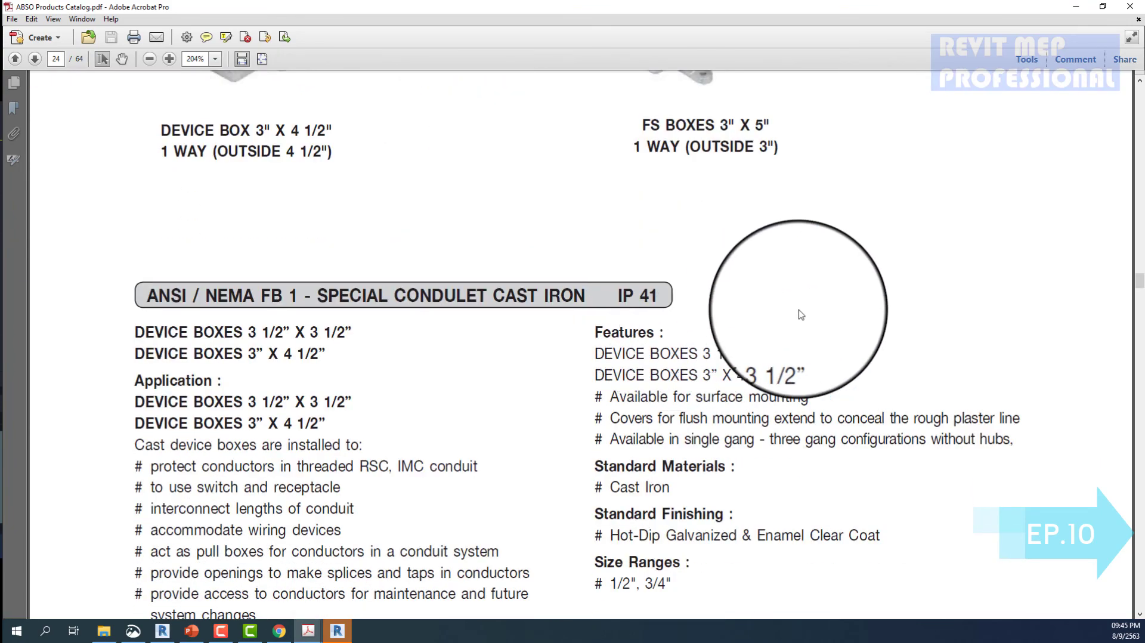
left_click_drag(1137, 283, 1138, 390)
- Scroll the ABSO catalog from page 38 to page 51, the Support System channels section
scroll(763, 234, "down", 1)
scroll(763, 235, "down", 6)
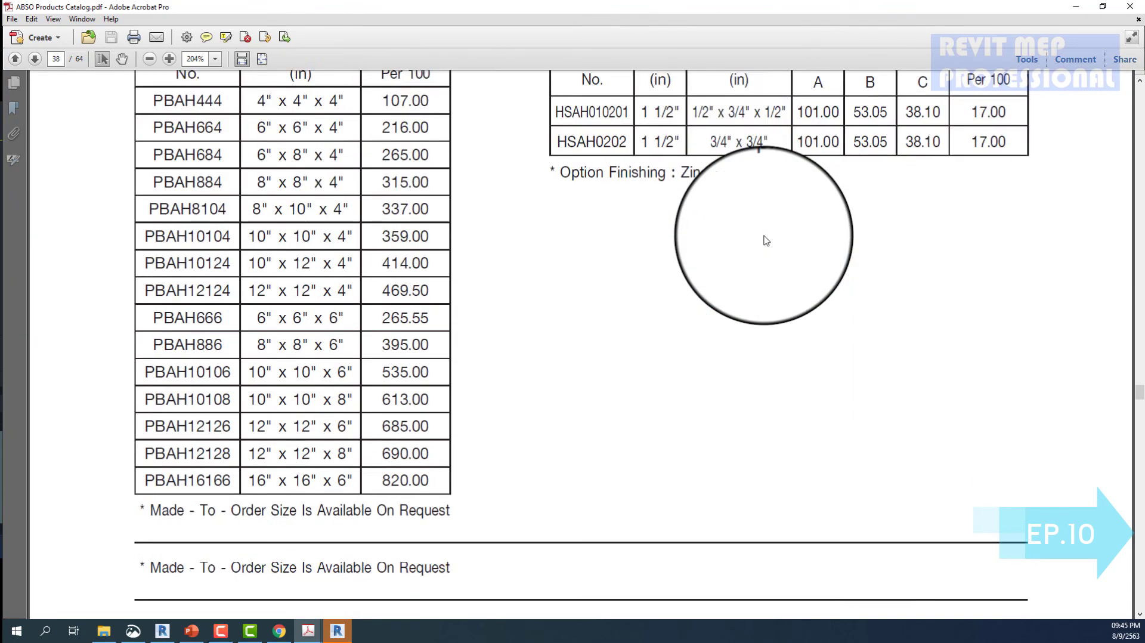
scroll(763, 237, "down", 3)
scroll(764, 238, "down", 2)
scroll(766, 240, "down", 5)
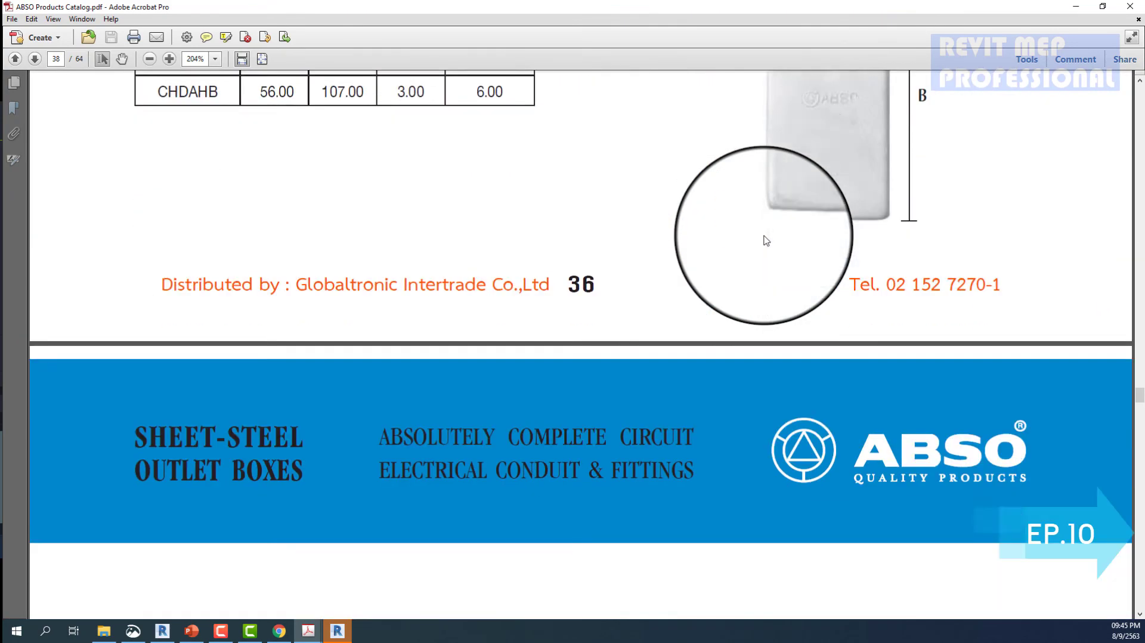
scroll(765, 240, "down", 5)
scroll(766, 240, "down", 5)
scroll(765, 240, "down", 5)
scroll(765, 240, "down", 5)
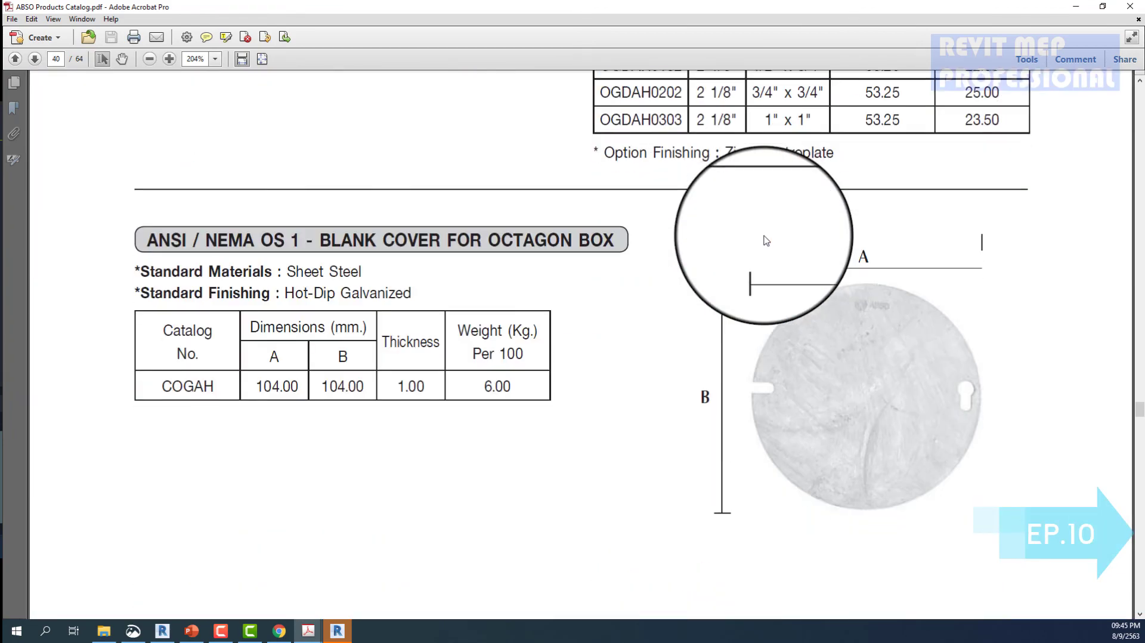
scroll(766, 240, "up", 5)
scroll(769, 245, "up", 5)
scroll(781, 256, "up", 3)
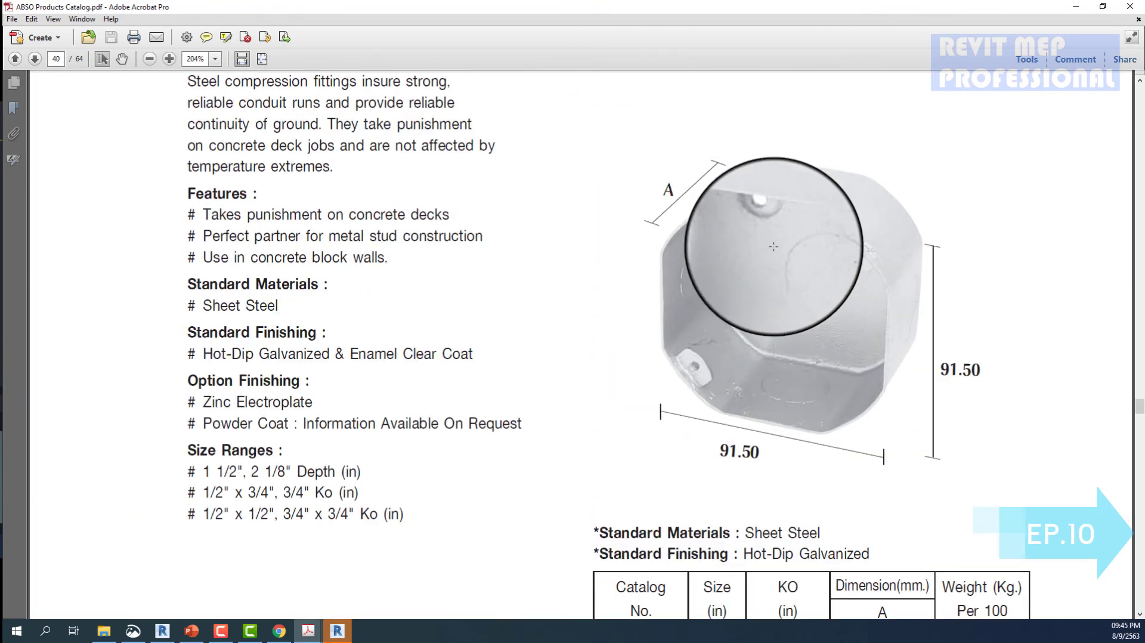
scroll(791, 270, "down", 5)
scroll(792, 270, "down", 5)
scroll(792, 270, "down", 5)
scroll(792, 270, "down", 1)
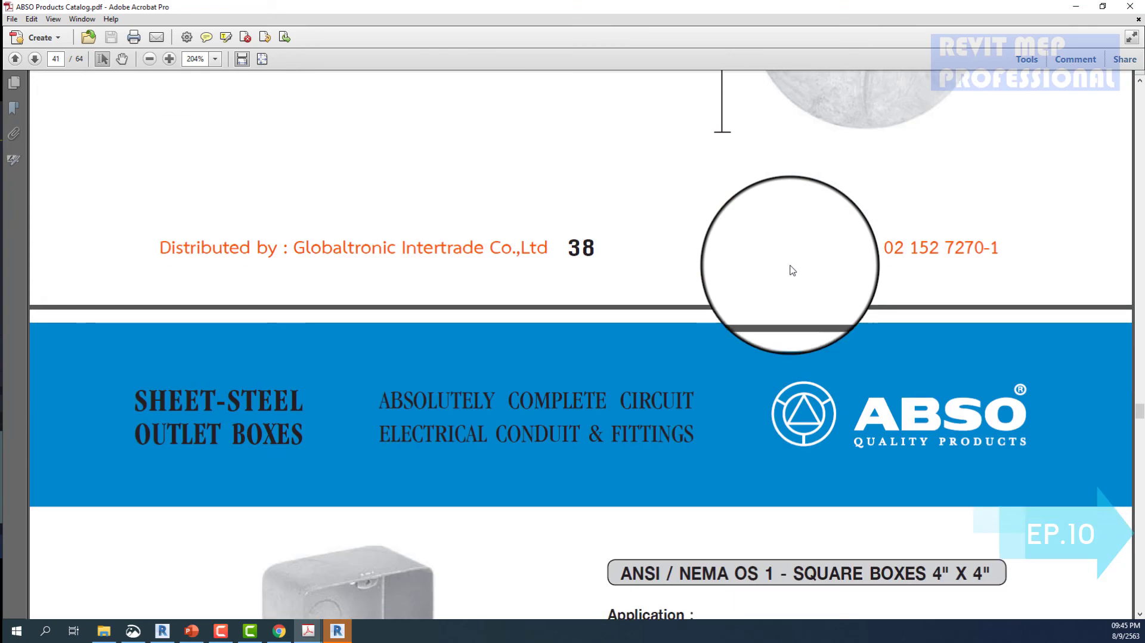
scroll(791, 270, "down", 3)
scroll(791, 270, "down", 5)
scroll(792, 270, "down", 5)
scroll(792, 270, "down", 5)
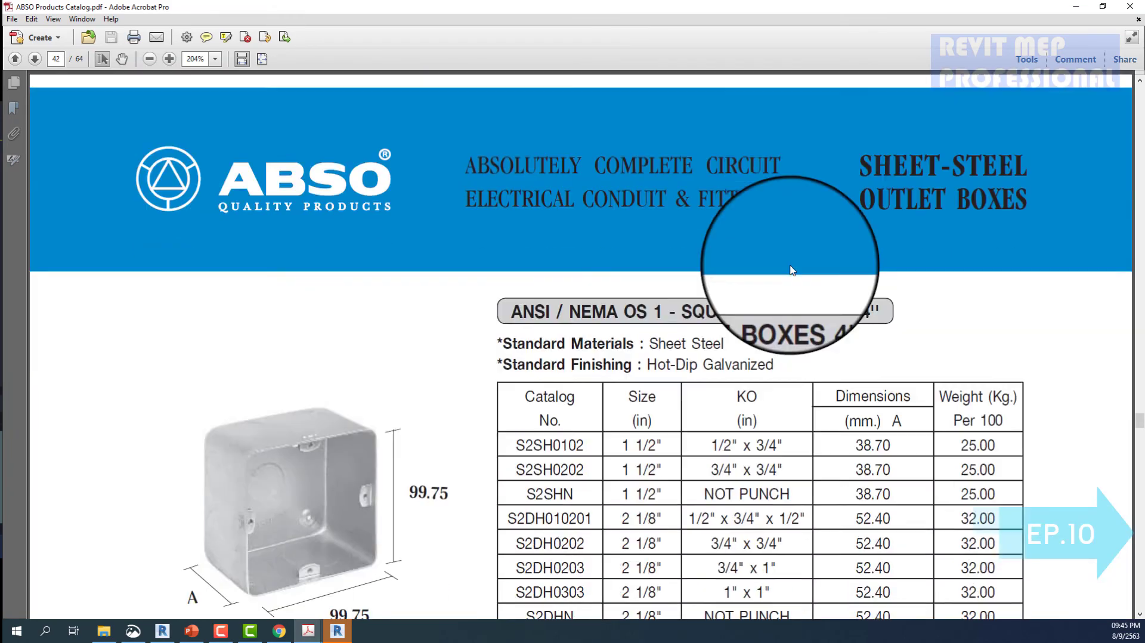
scroll(792, 270, "down", 5)
scroll(792, 270, "down", 5)
scroll(791, 270, "down", 2)
scroll(792, 270, "down", 1)
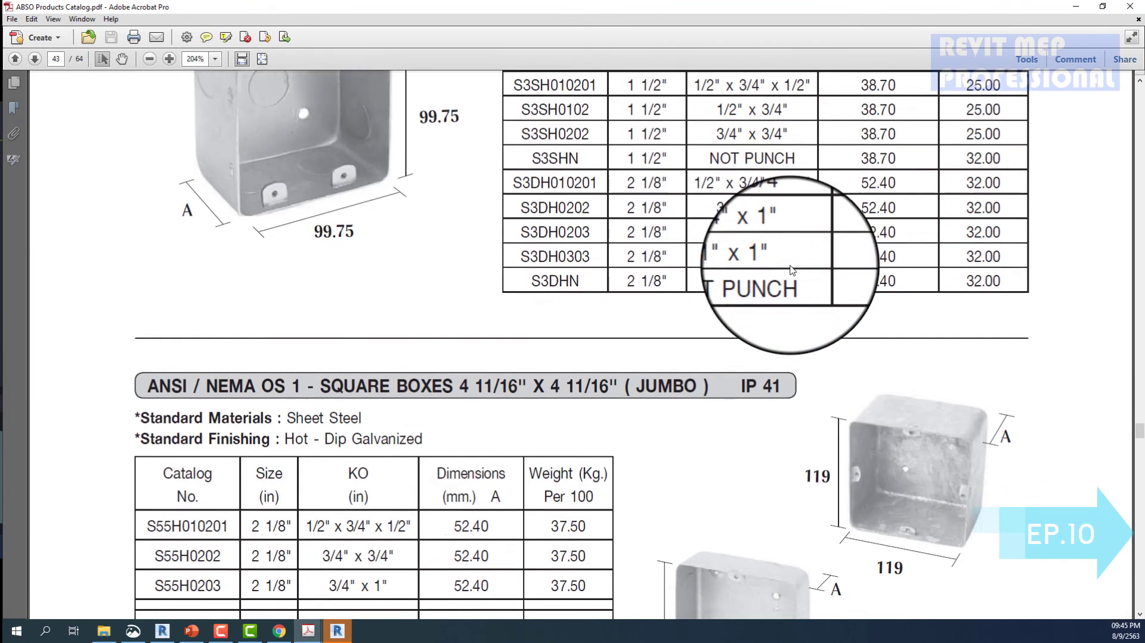
scroll(792, 270, "down", 2)
scroll(792, 270, "down", 5)
scroll(792, 270, "down", 2)
scroll(792, 270, "down", 1)
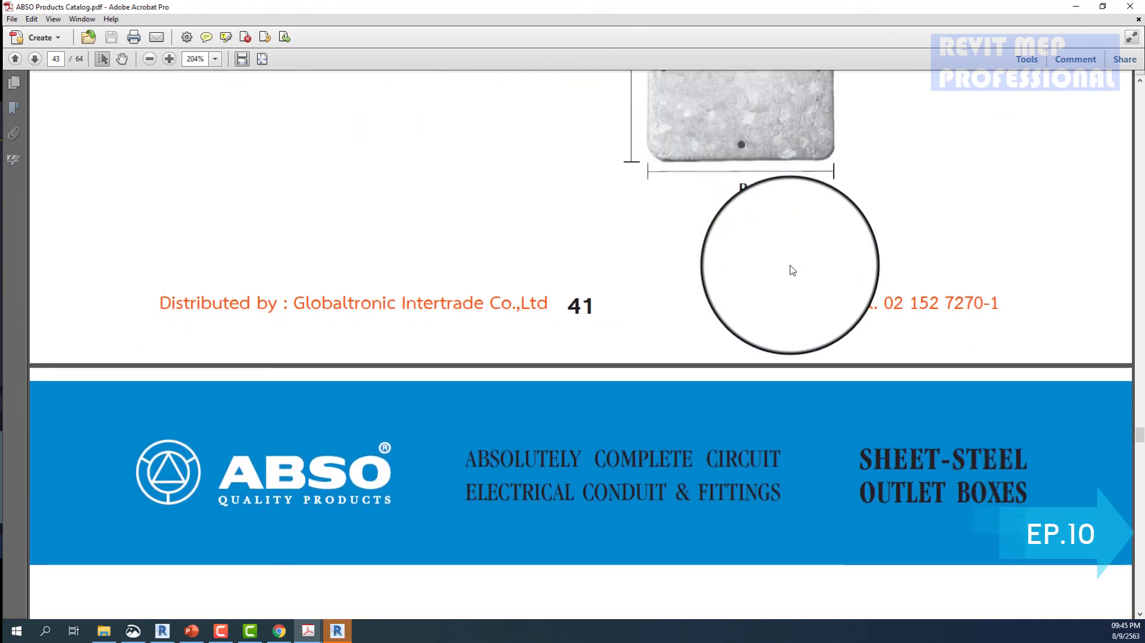
scroll(730, 294, "down", 4)
scroll(730, 294, "down", 5)
scroll(730, 295, "down", 5)
scroll(729, 295, "down", 3)
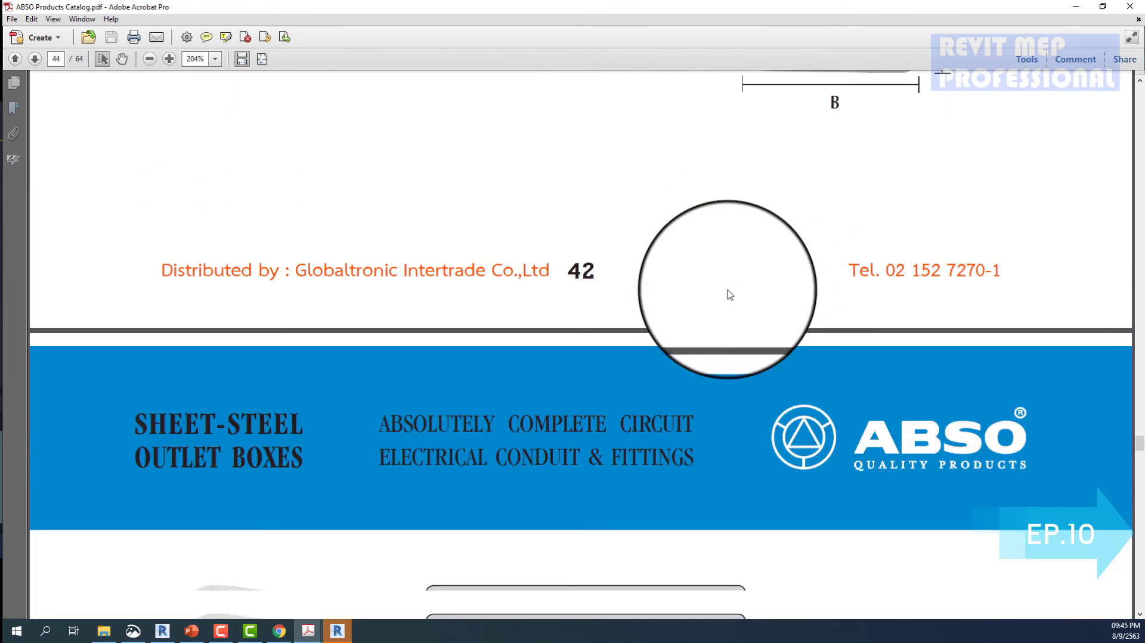
scroll(730, 294, "down", 3)
scroll(728, 292, "down", 3)
scroll(728, 288, "down", 5)
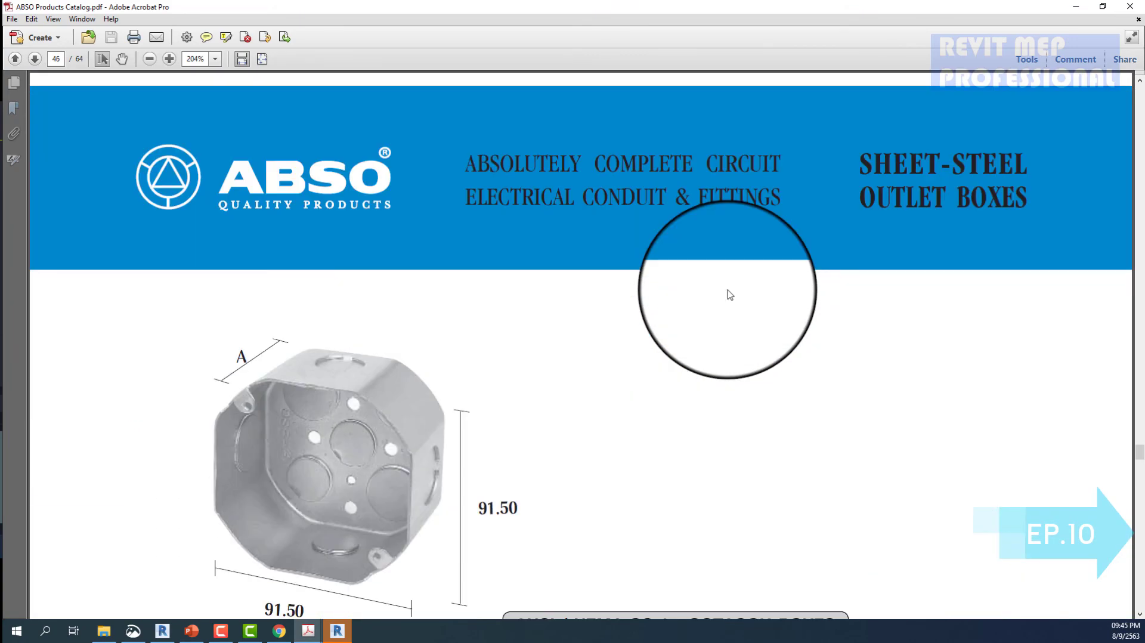
scroll(730, 295, "down", 8)
scroll(730, 294, "down", 2)
scroll(728, 292, "down", 8)
scroll(728, 288, "down", 3)
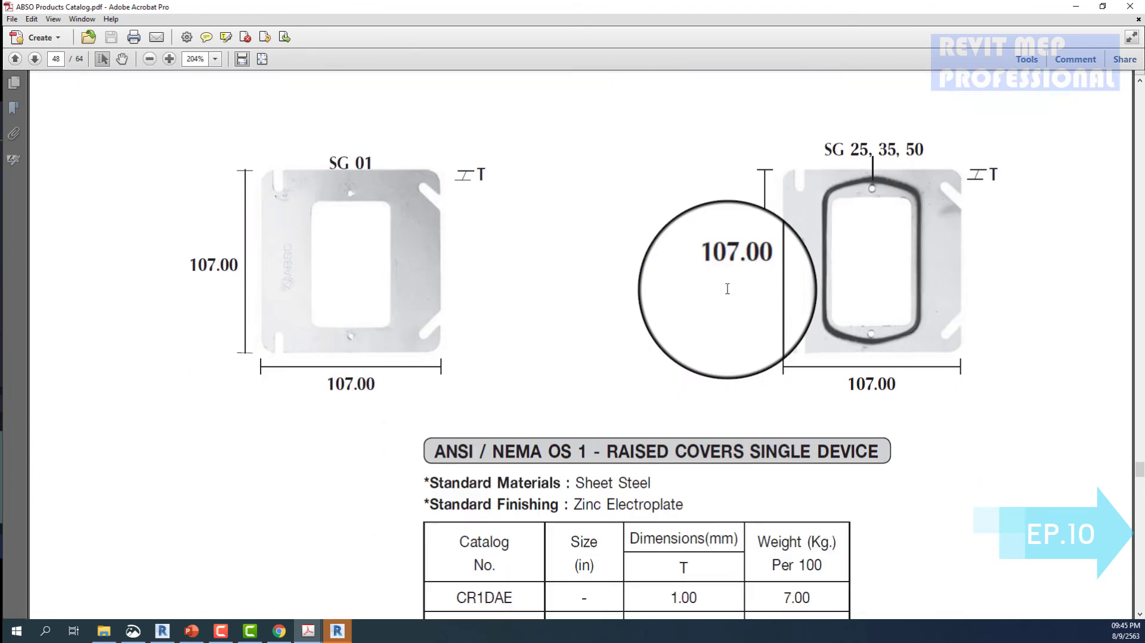
scroll(727, 289, "down", 8)
scroll(729, 292, "down", 8)
scroll(728, 292, "down", 5)
- Scroll through catalog pages 51–58 covering channel, clamp and clip specifications
scroll(729, 295, "down", 5)
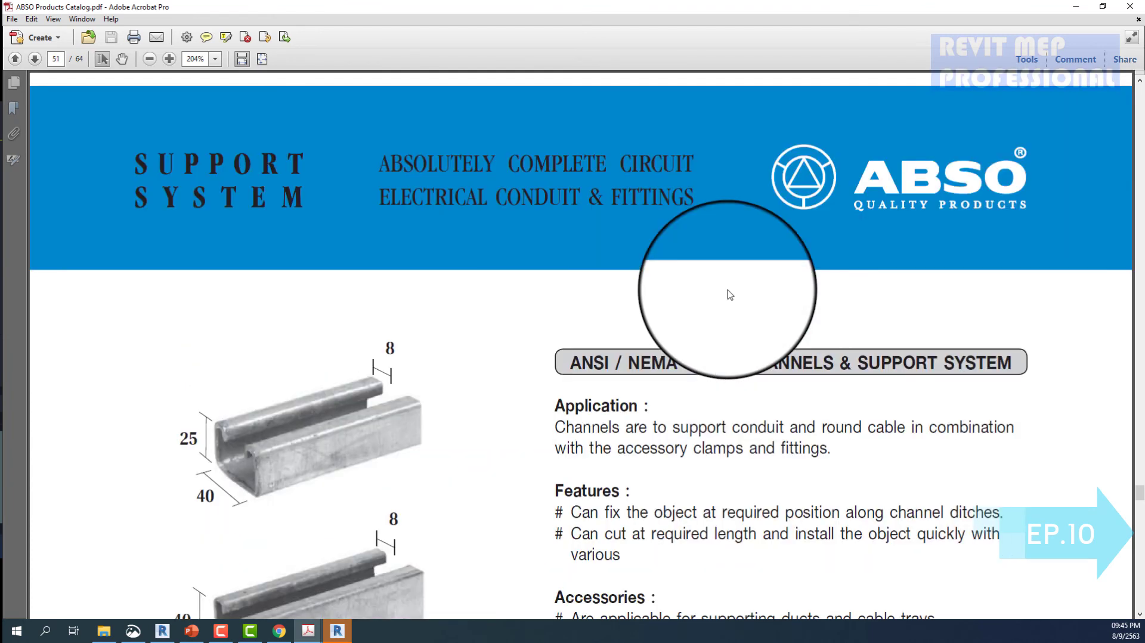
scroll(729, 295, "down", 5)
scroll(729, 294, "down", 6)
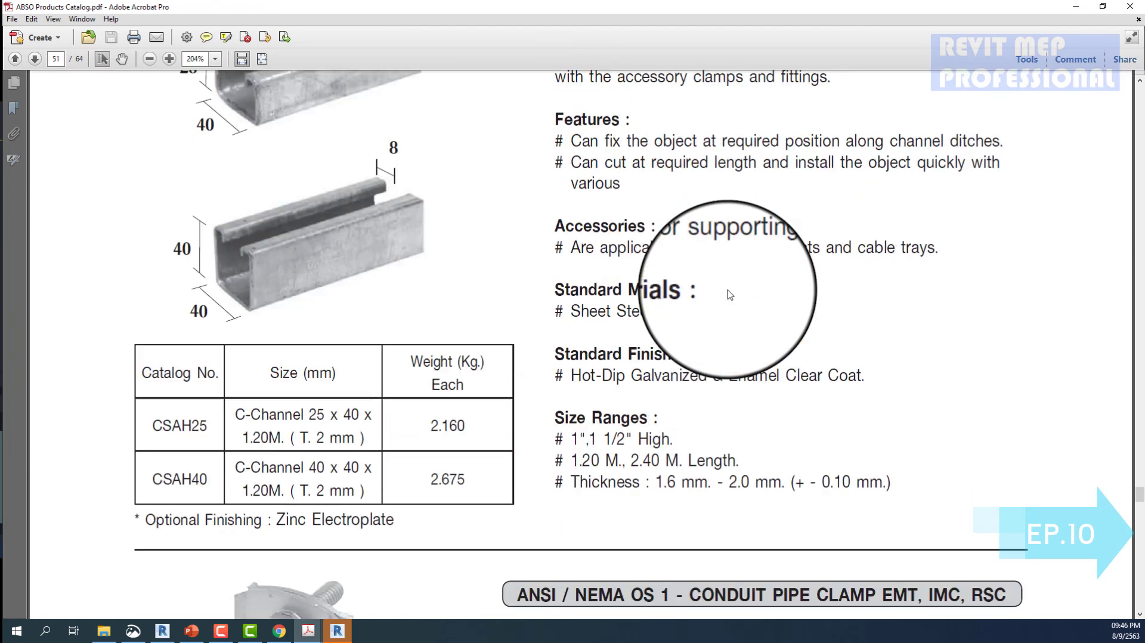
scroll(730, 295, "up", 3)
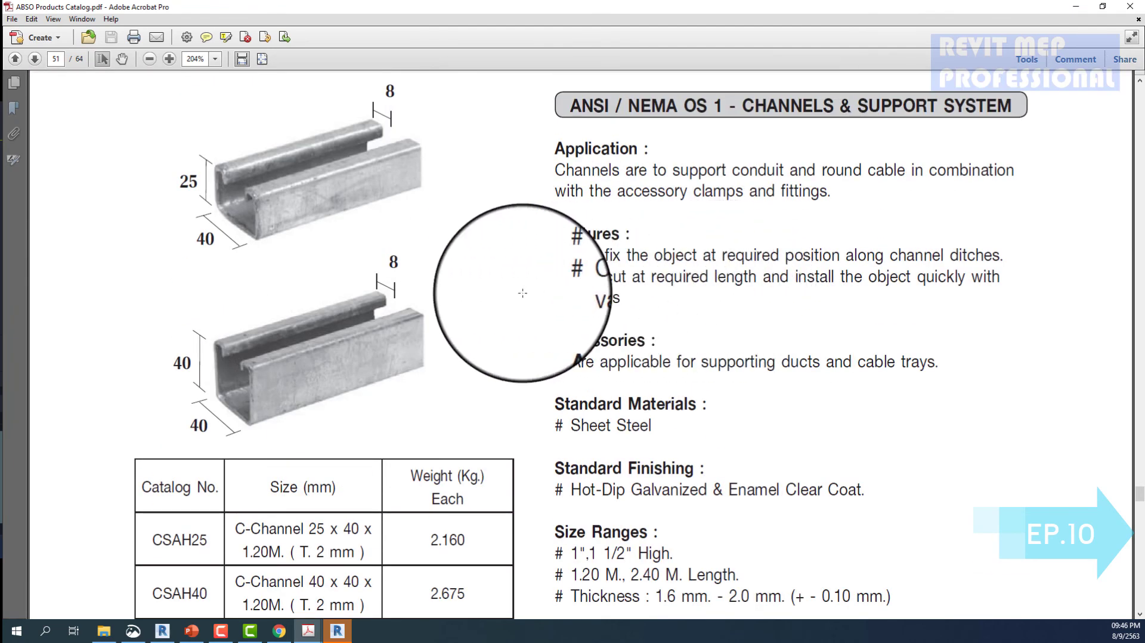
scroll(428, 299, "down", 3)
scroll(428, 299, "up", 6)
scroll(428, 299, "down", 4)
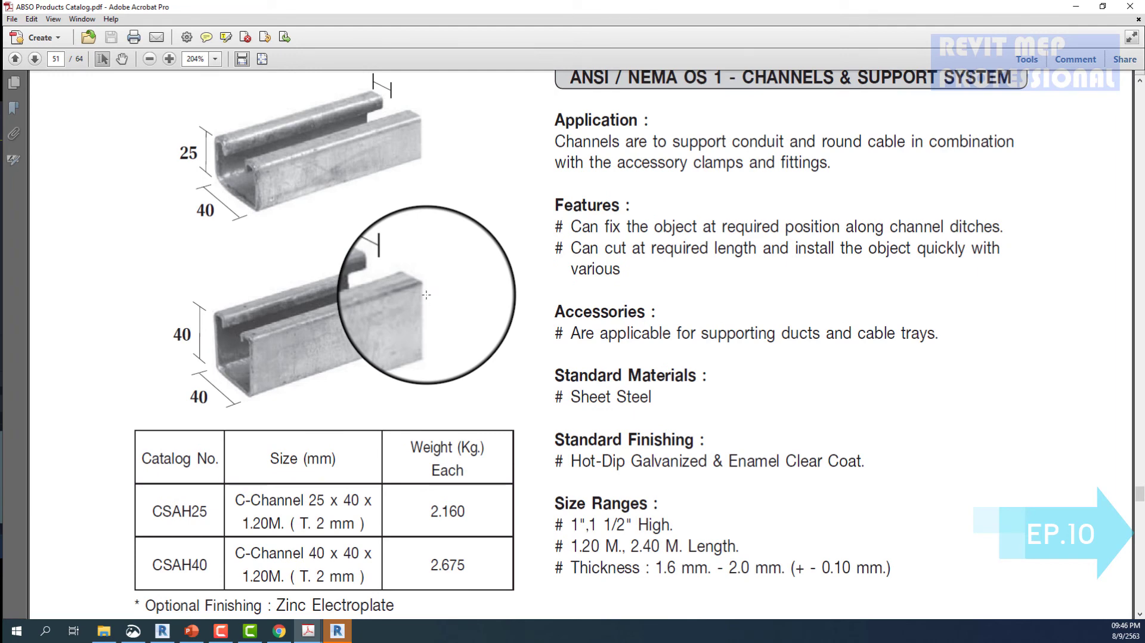
scroll(427, 294, "down", 5)
scroll(427, 297, "down", 5)
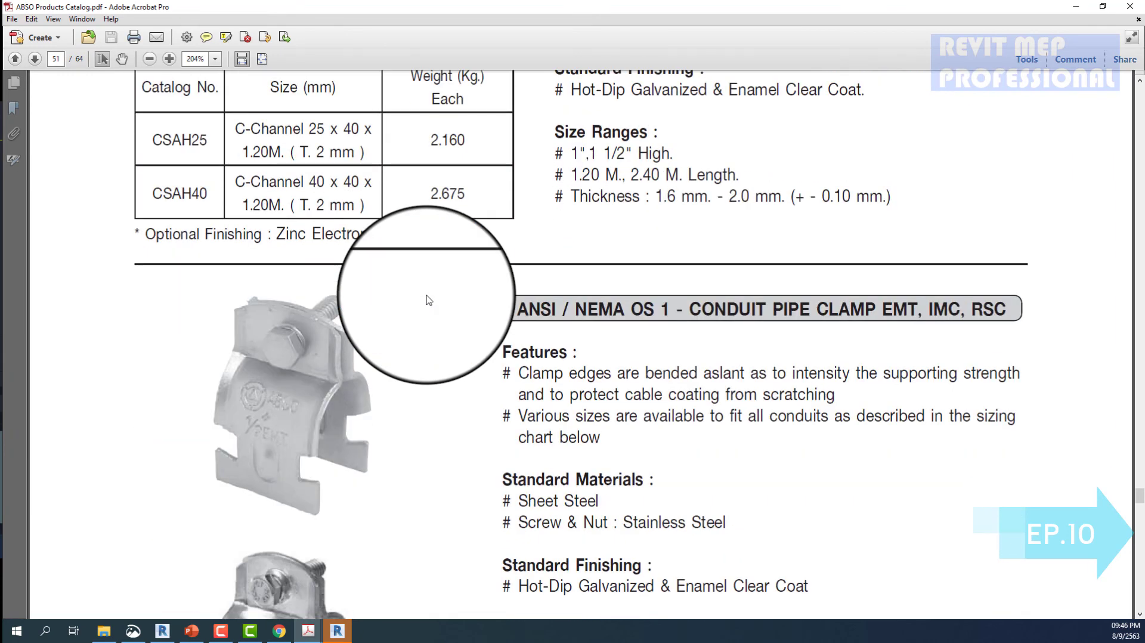
scroll(428, 300, "down", 4)
scroll(428, 299, "down", 10)
scroll(428, 299, "down", 8)
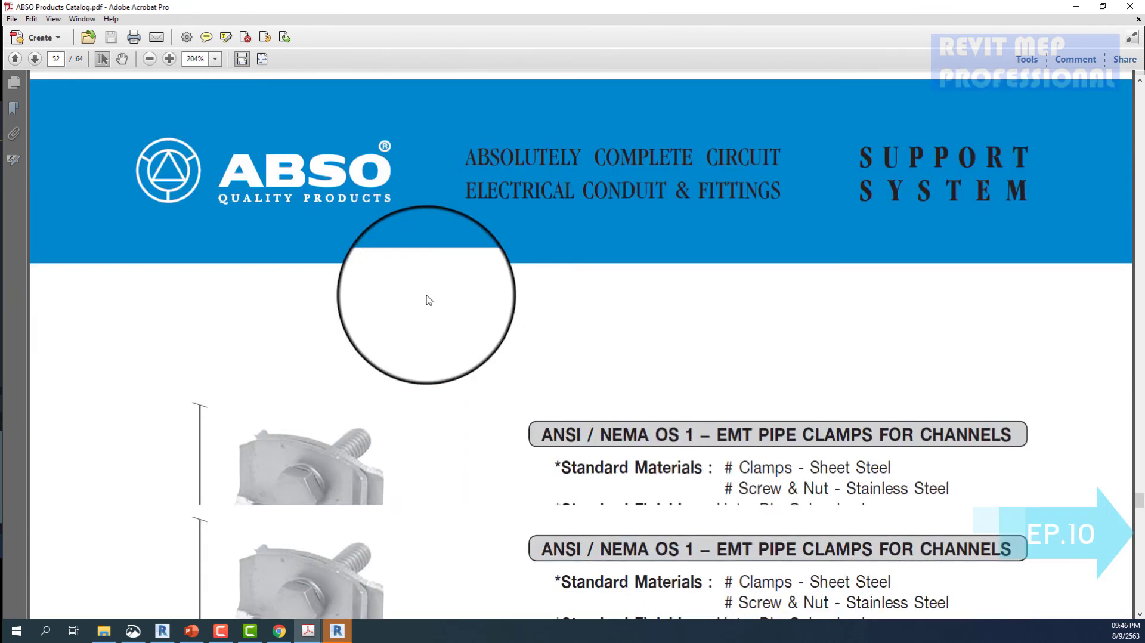
scroll(428, 299, "down", 5)
scroll(428, 299, "down", 10)
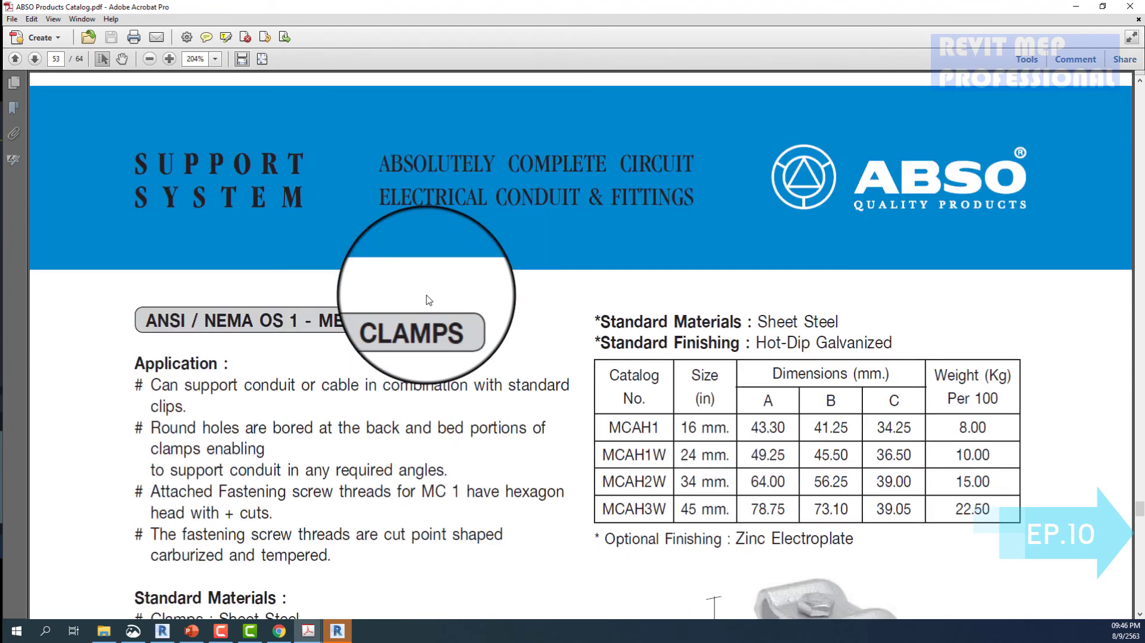
scroll(428, 299, "down", 3)
scroll(426, 296, "down", 3)
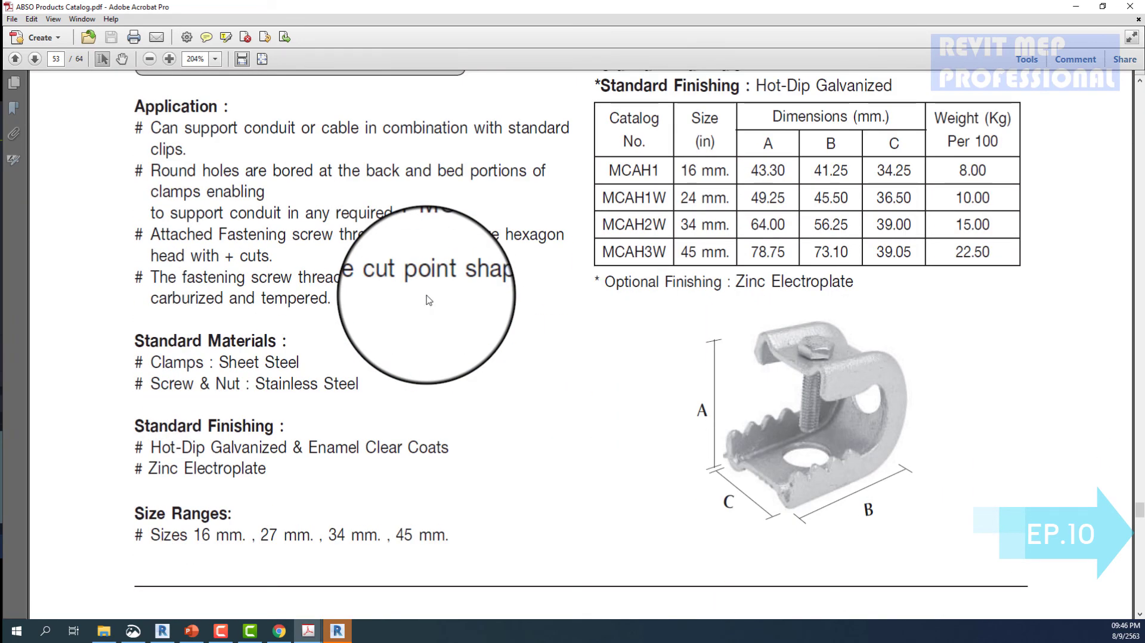
scroll(428, 299, "down", 3)
scroll(715, 257, "down", 3)
scroll(850, 261, "down", 3)
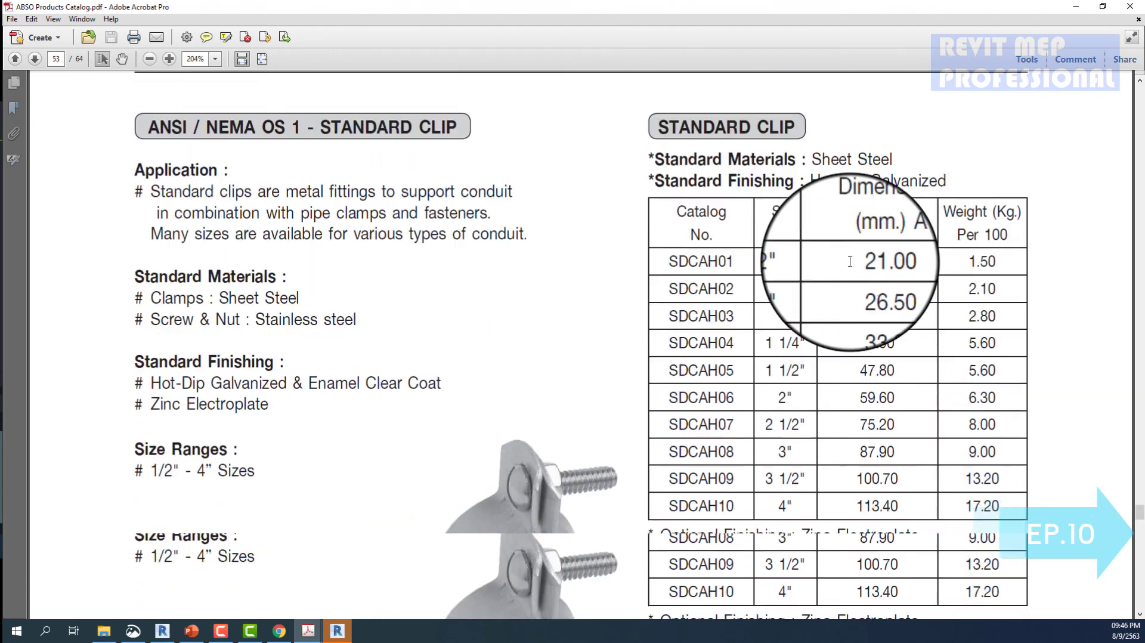
scroll(849, 262, "down", 3)
scroll(852, 267, "down", 2)
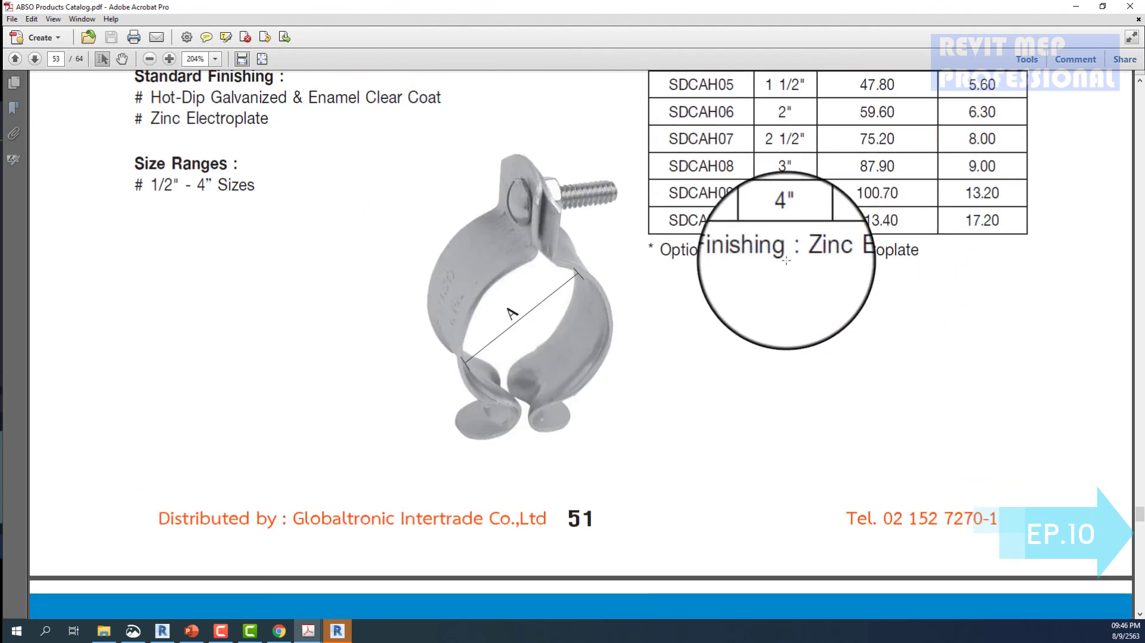
scroll(571, 254, "down", 1)
scroll(563, 254, "down", 5)
scroll(563, 254, "down", 4)
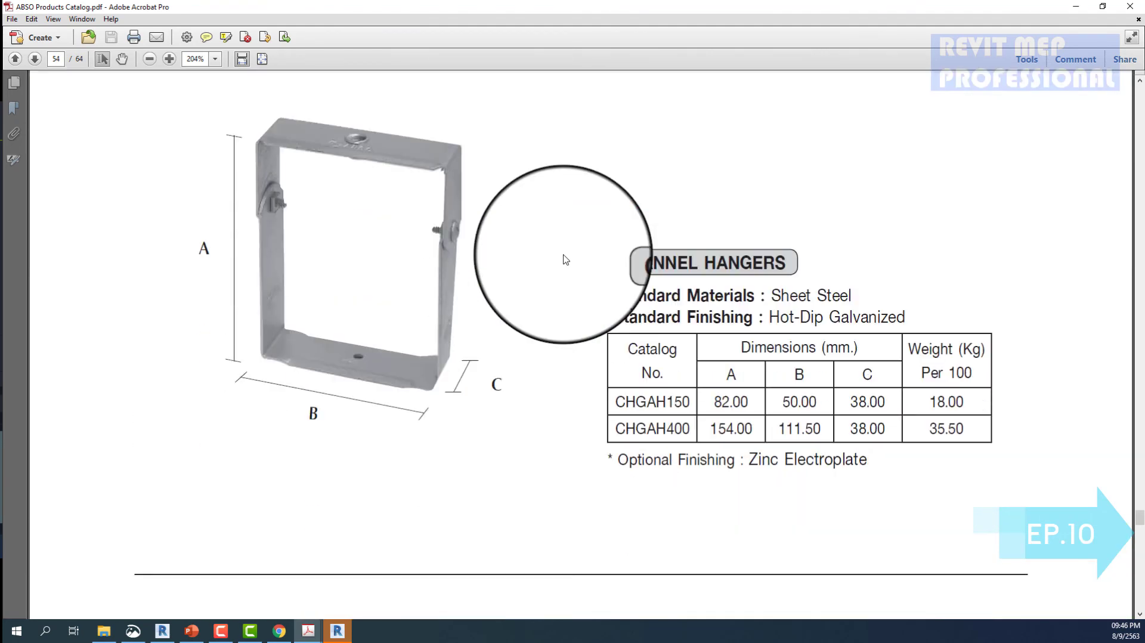
scroll(537, 268, "down", 2)
scroll(507, 286, "up", 3)
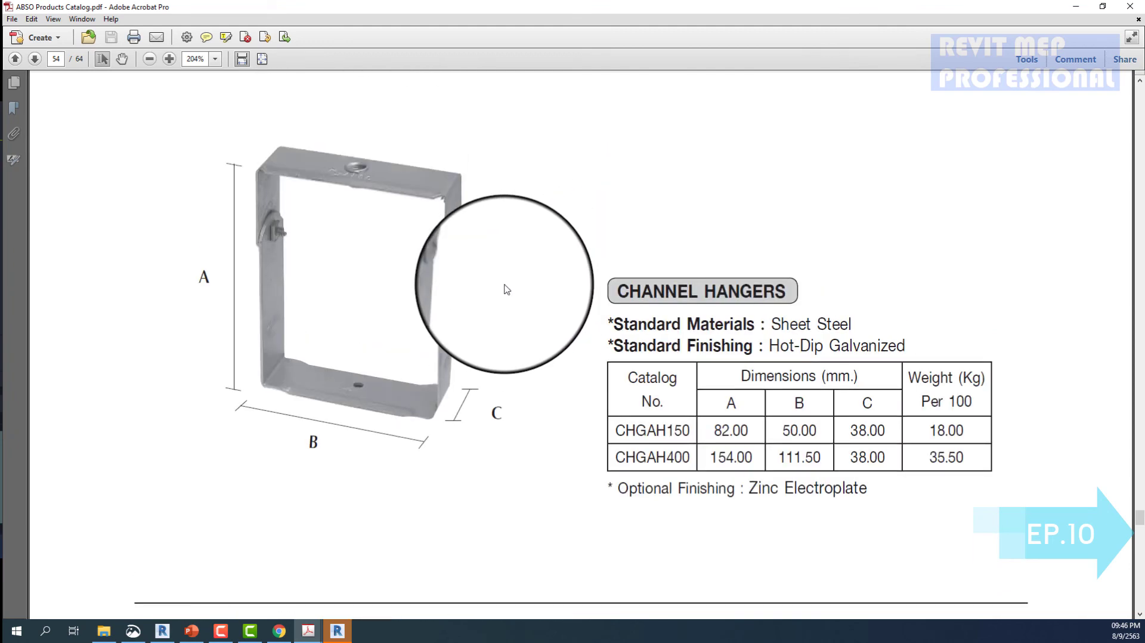
scroll(506, 289, "down", 9)
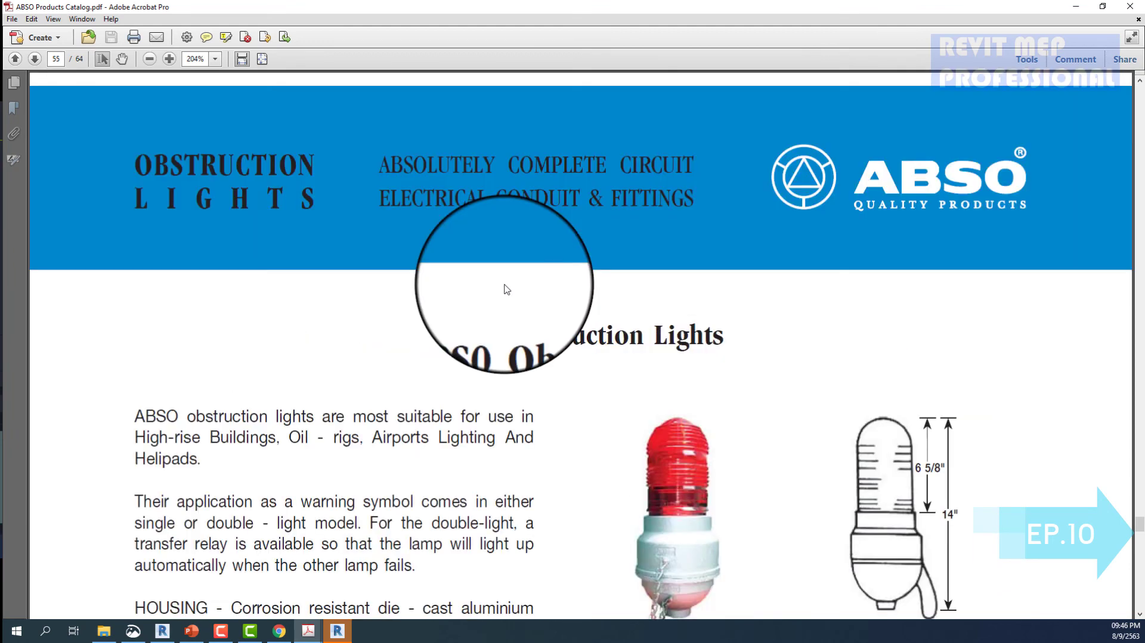
scroll(506, 289, "down", 10)
scroll(506, 290, "down", 20)
scroll(506, 289, "down", 1)
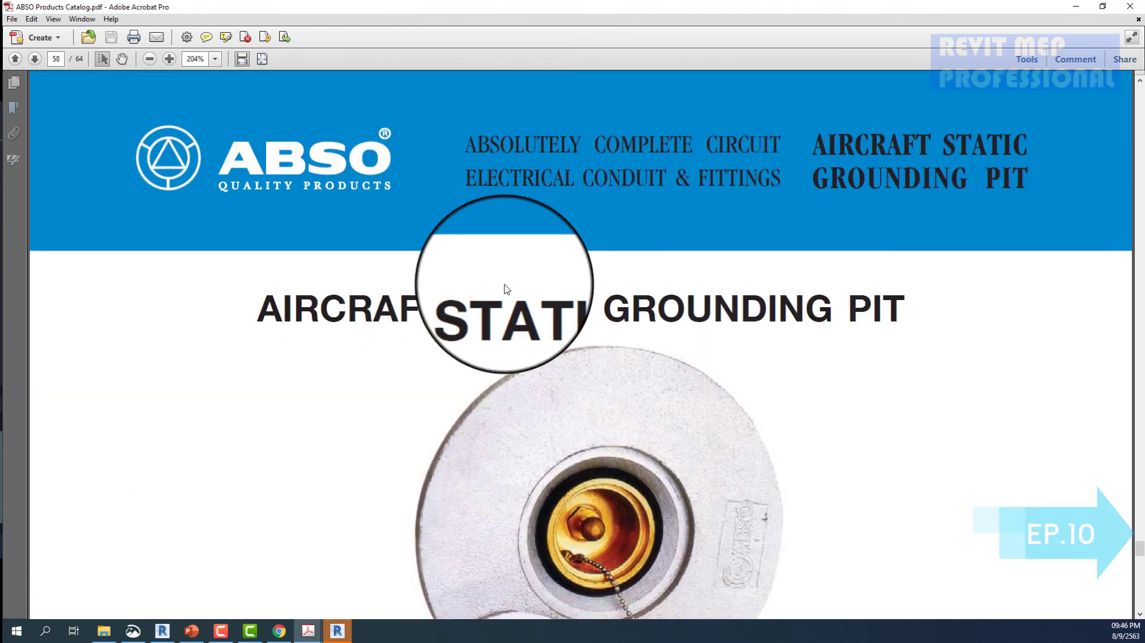
- Go back to page 54's Channel Hangers table listing CHGAH150 and CHGAH400 dimensions
scroll(503, 288, "up", 15)
scroll(506, 289, "up", 15)
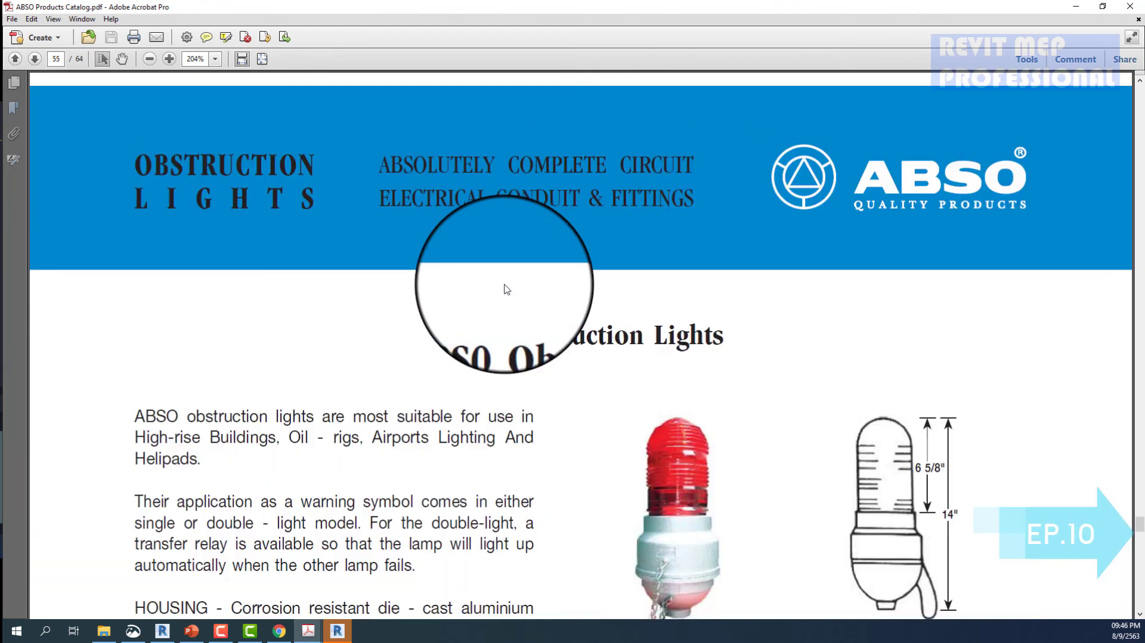
scroll(506, 289, "up", 12)
scroll(506, 289, "down", 3)
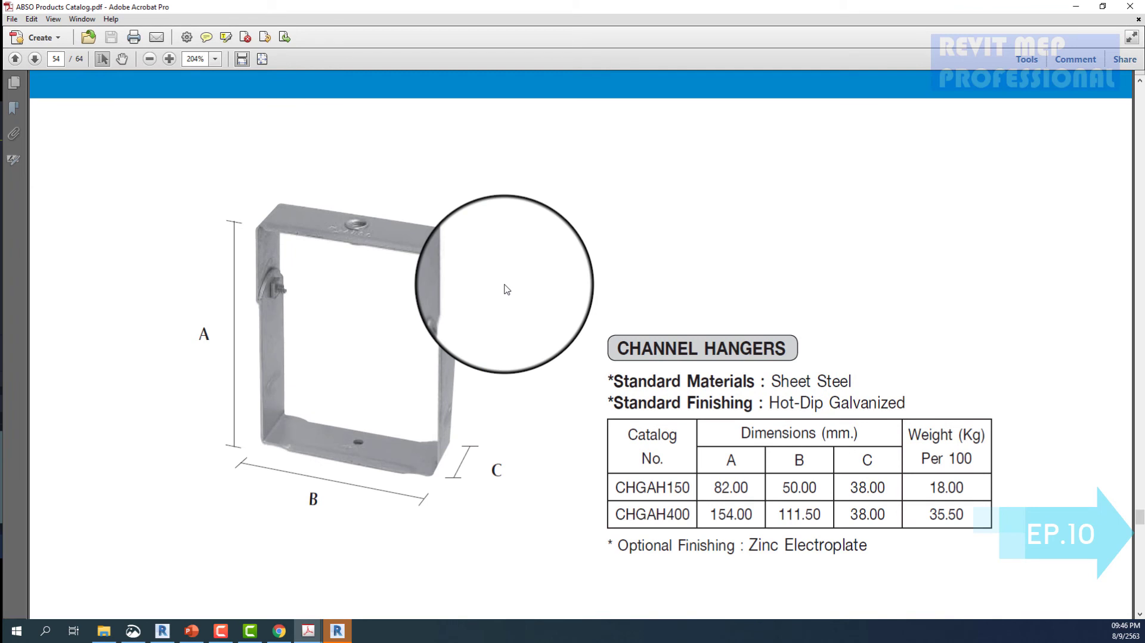
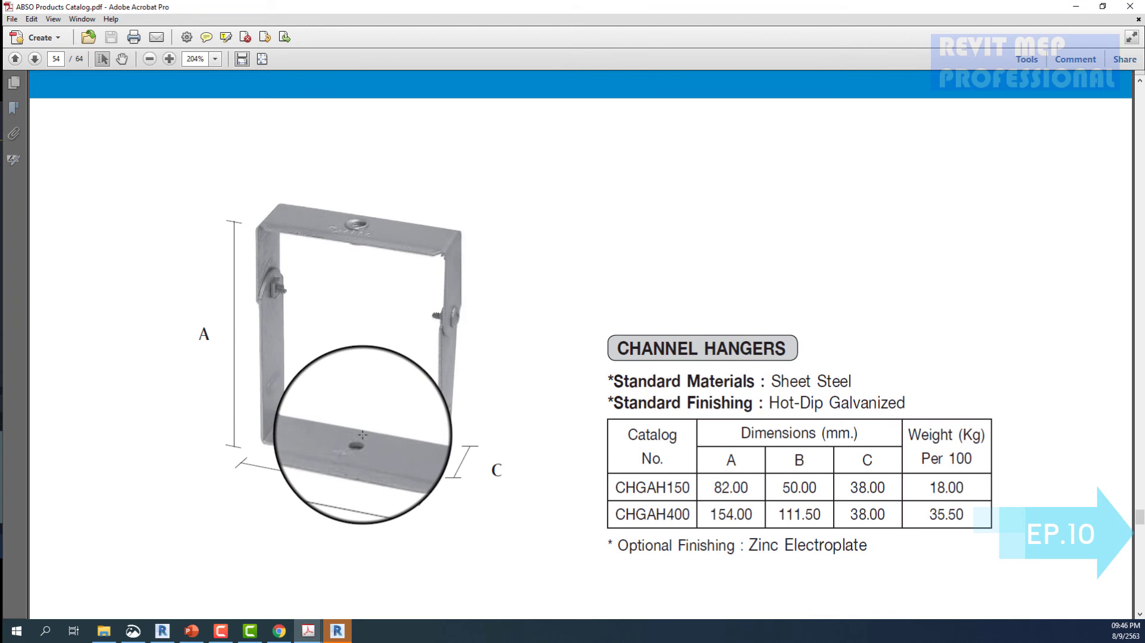
- Scroll the ABSO catalog from page 54 up to the page 52 Conduit Pipe Clamps table, then return to Revit
scroll(375, 348, "up", 3)
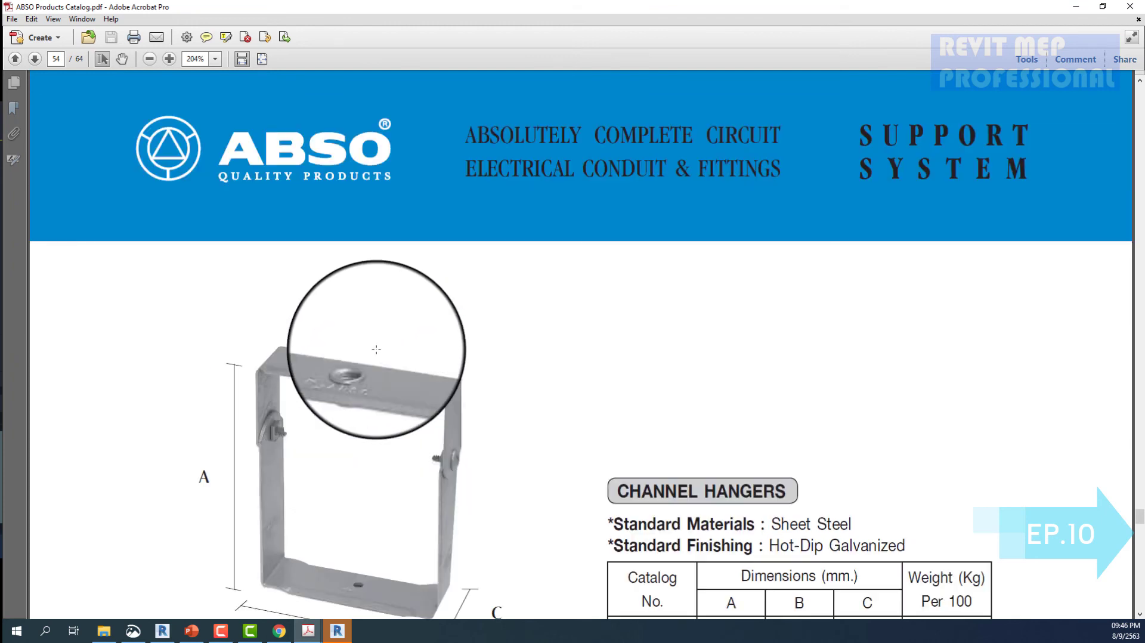
scroll(376, 348, "down", 6)
scroll(377, 349, "down", 5)
scroll(376, 349, "down", 2)
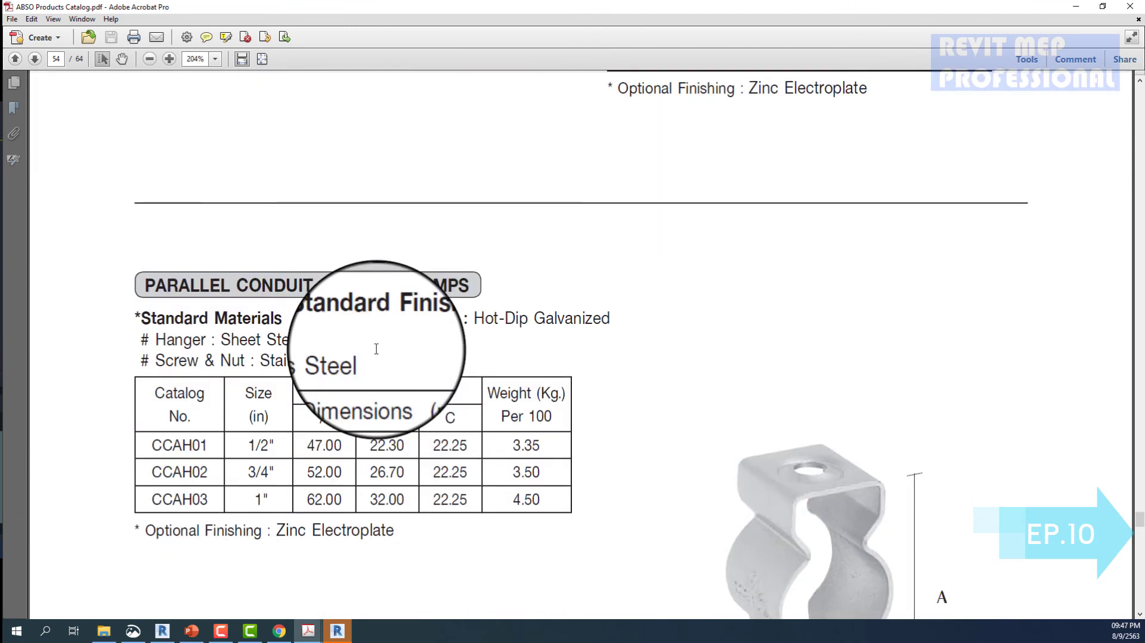
scroll(376, 349, "down", 3)
scroll(376, 349, "up", 2)
scroll(376, 349, "up", 3)
scroll(376, 349, "up", 4)
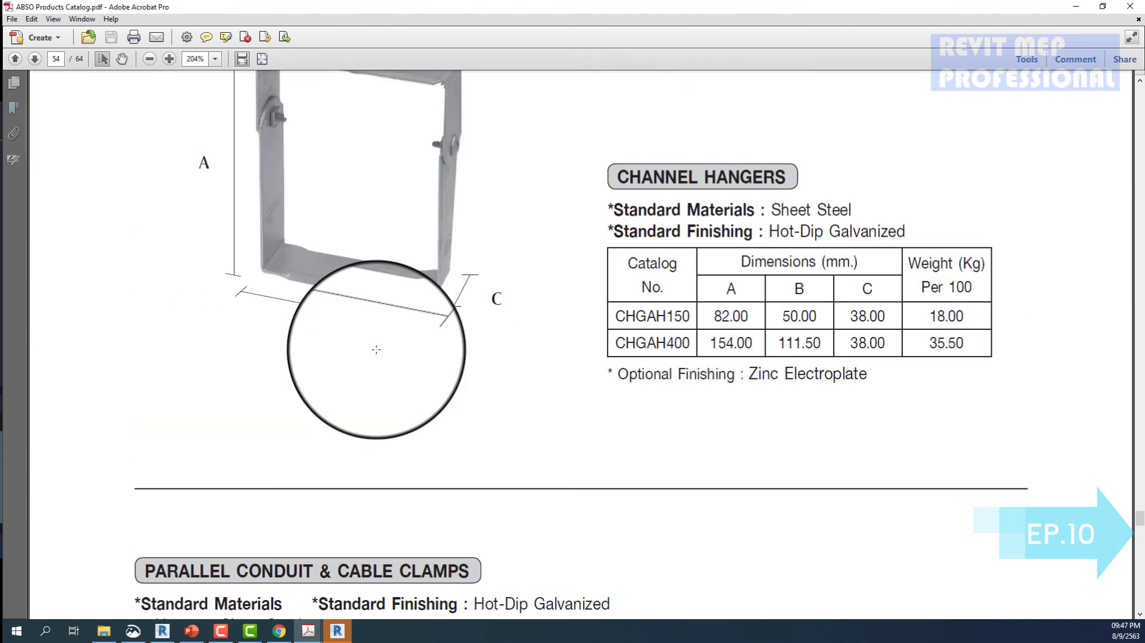
scroll(378, 355, "up", 3)
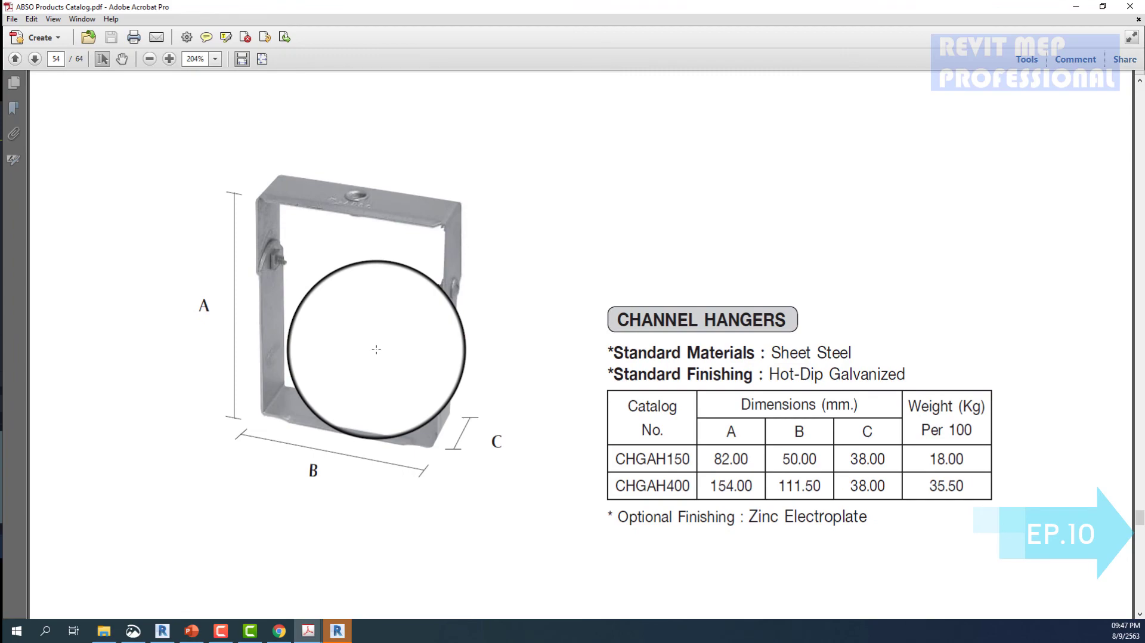
scroll(377, 348, "up", 8)
scroll(384, 438, "up", 7)
scroll(385, 445, "up", 8)
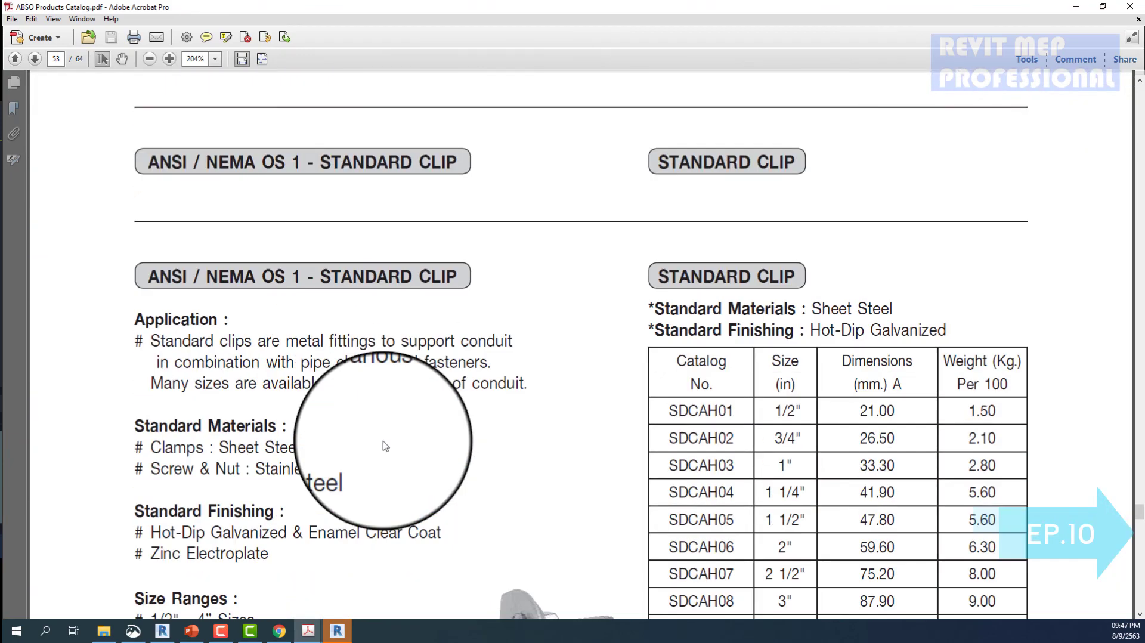
scroll(385, 445, "up", 5)
scroll(385, 445, "up", 10)
scroll(386, 445, "up", 8)
scroll(385, 446, "up", 8)
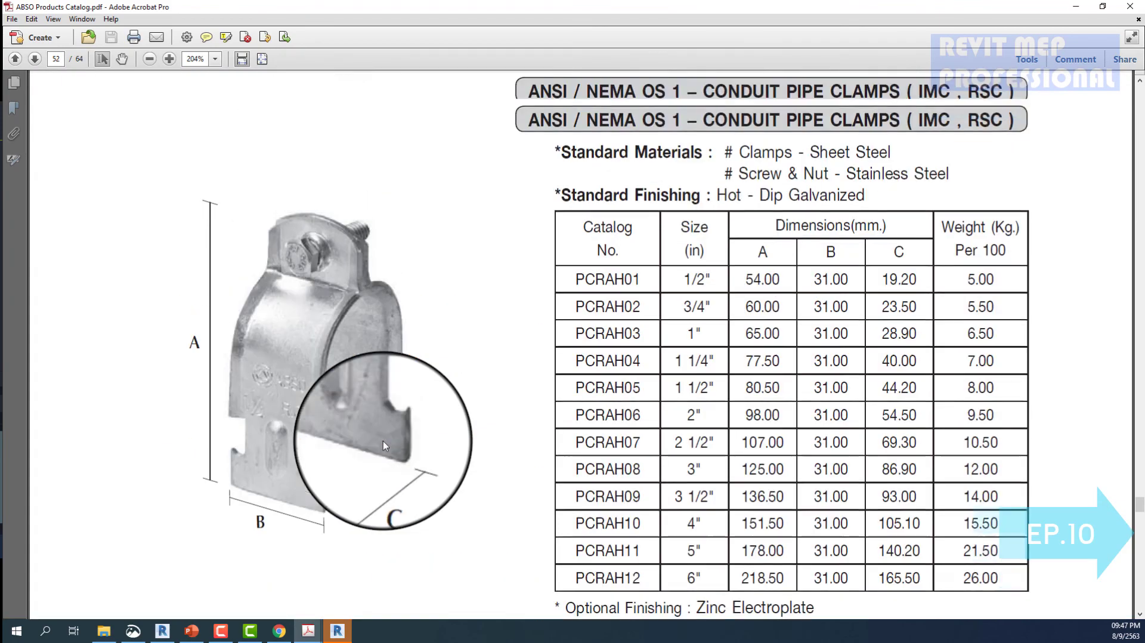
scroll(383, 441, "up", 8)
scroll(383, 441, "up", 2)
scroll(382, 441, "down", 8)
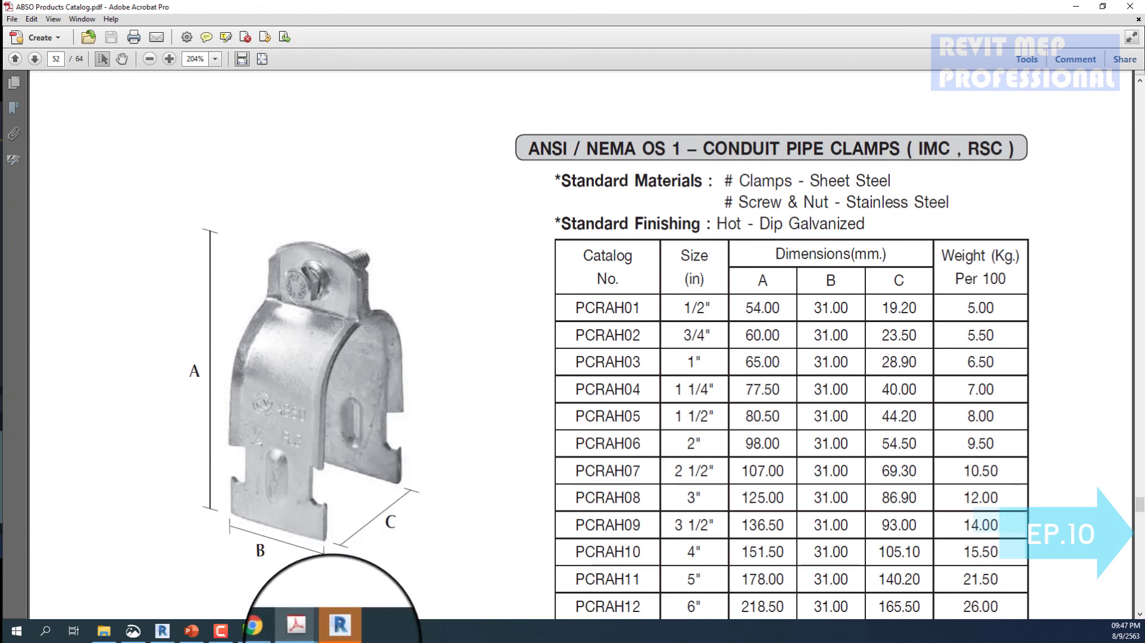
left_click(338, 631)
- Dismiss the Unresolved References warning and zoom the 3D view onto the conduit bundle
left_click(526, 327)
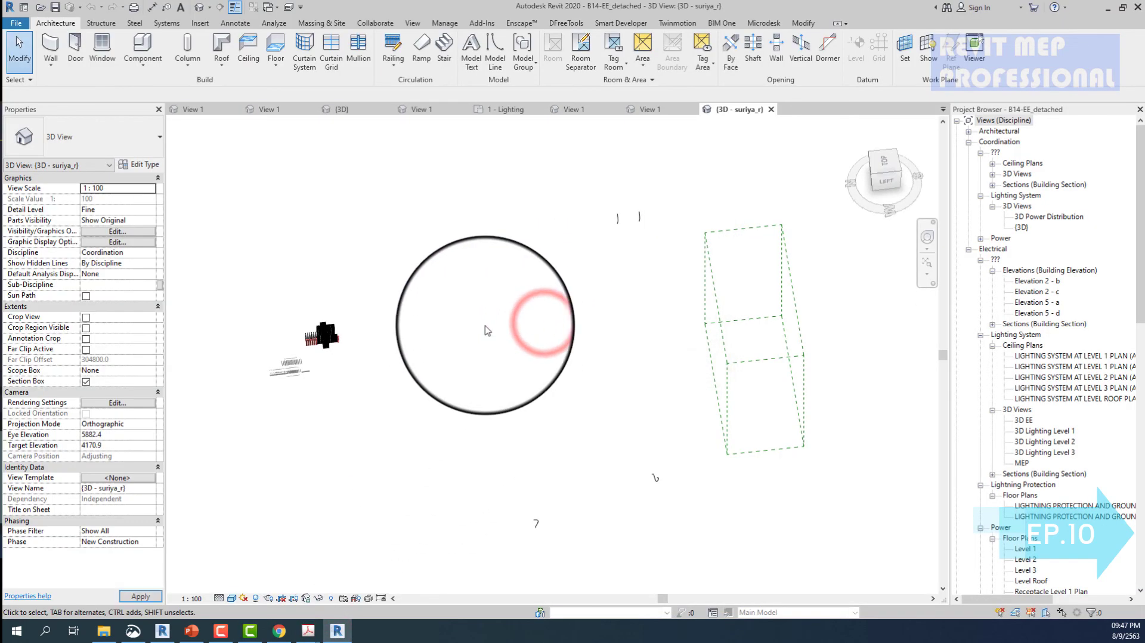
scroll(305, 337, "up", 3)
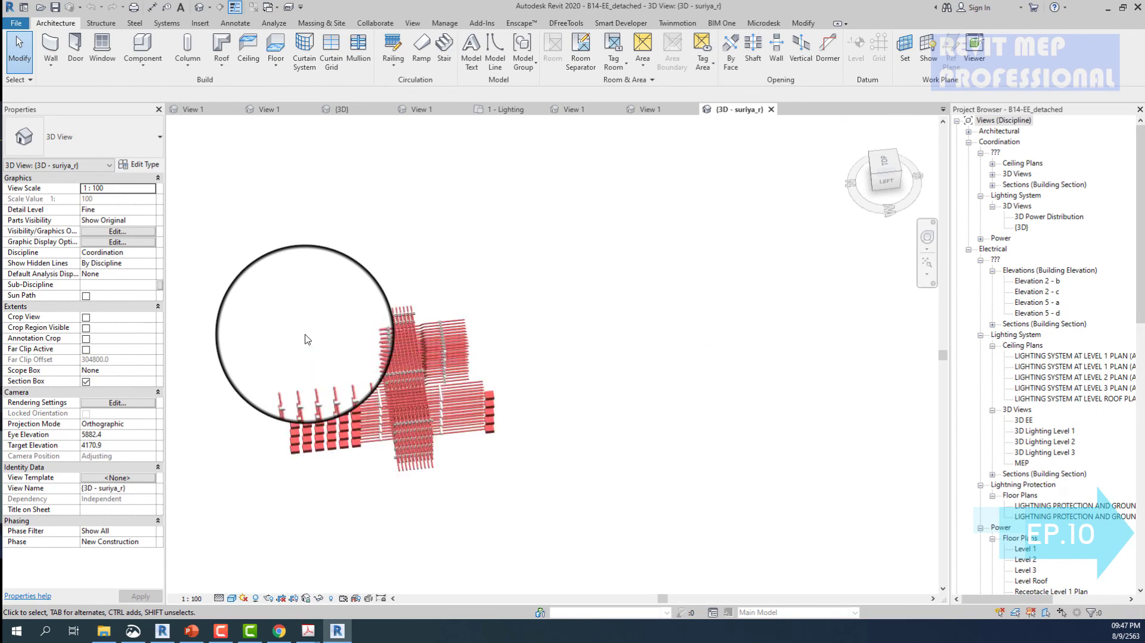
scroll(305, 337, "up", 2)
scroll(715, 461, "down", 2)
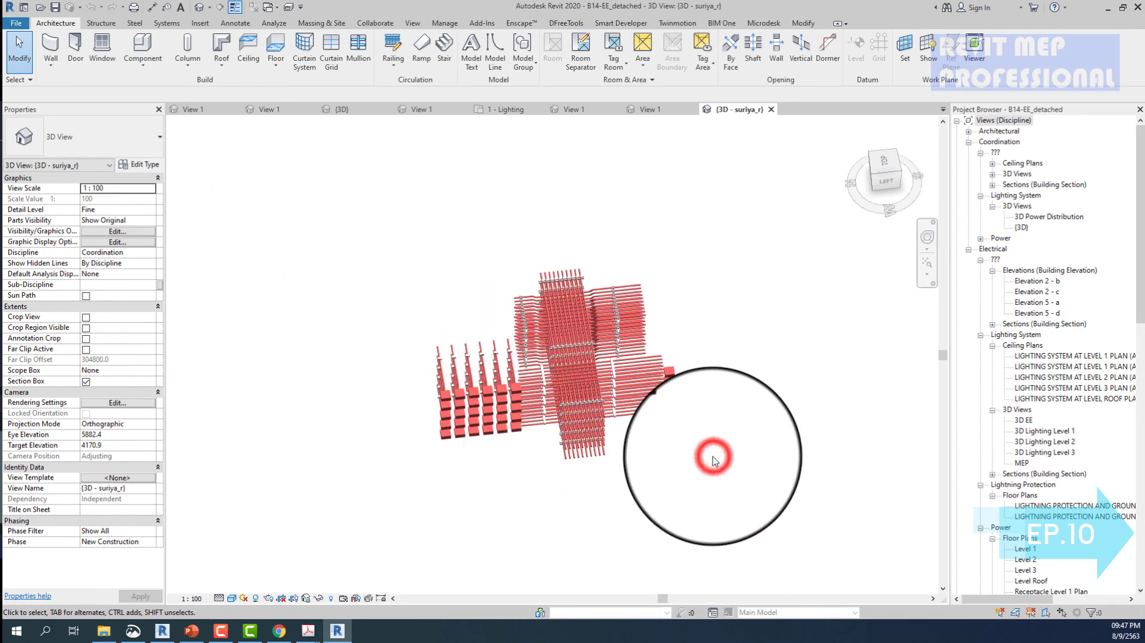
scroll(713, 460, "down", 2)
scroll(714, 460, "down", 2)
scroll(656, 477, "up", 3)
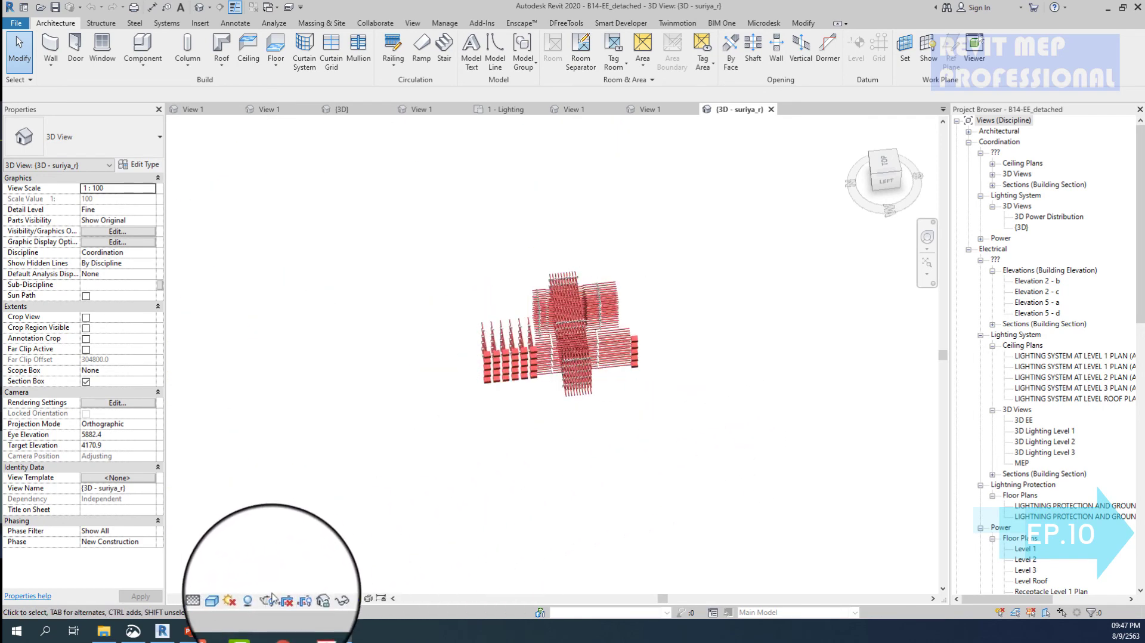
scroll(524, 411, "up", 3)
scroll(572, 273, "up", 2)
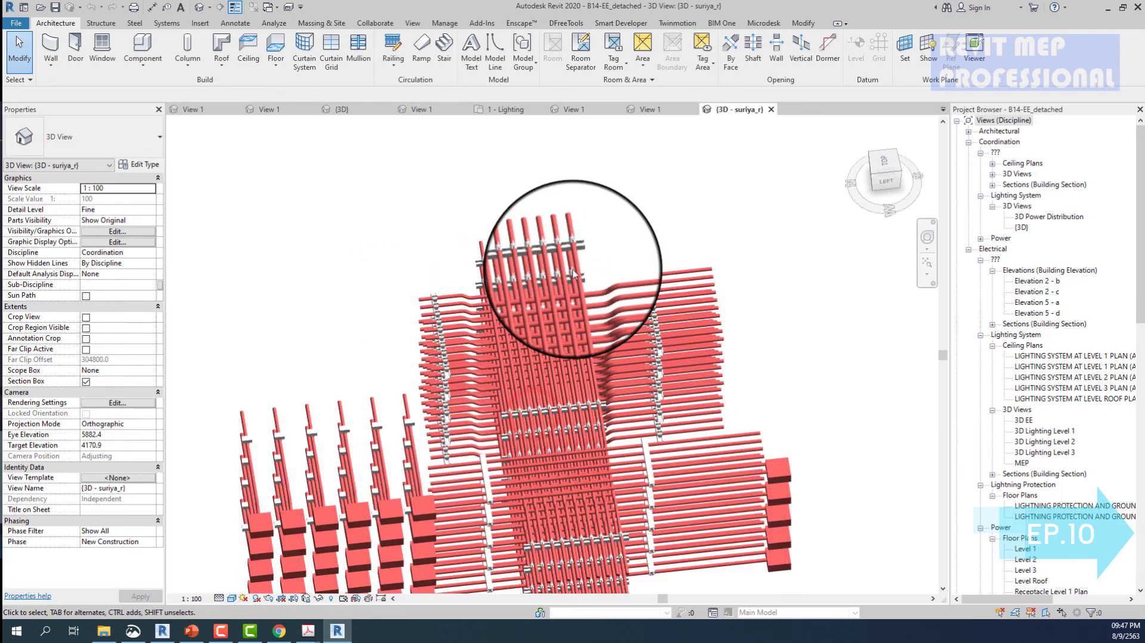
scroll(575, 265, "up", 3)
scroll(581, 250, "up", 3)
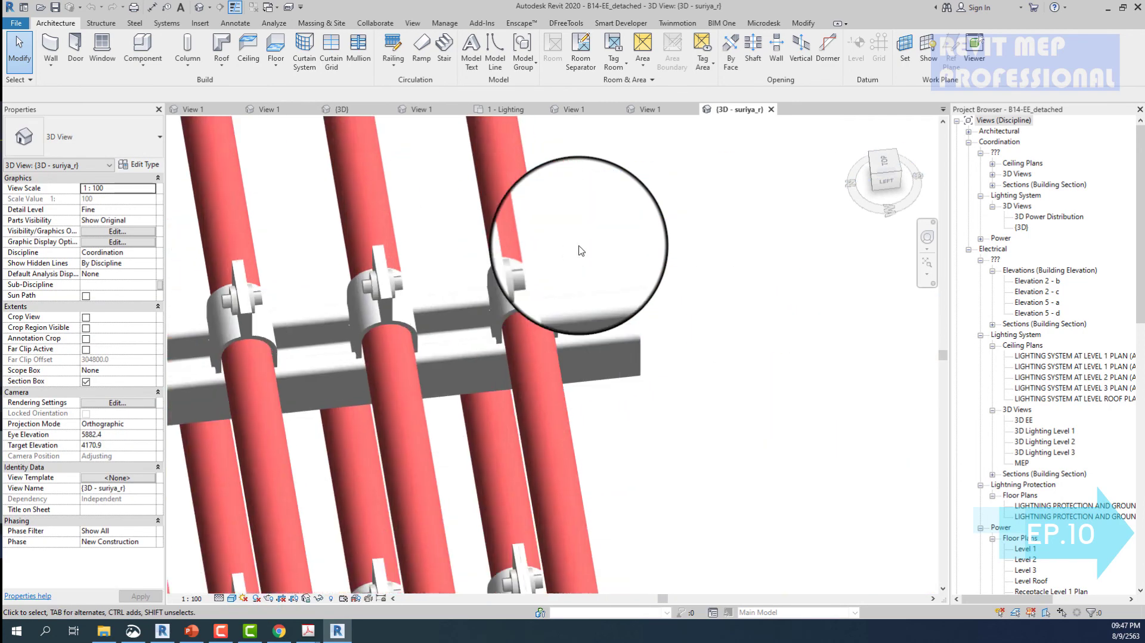
- Orbit the model and select the Array Group 1 model group of conduits, hangers and clamps
left_click(496, 332)
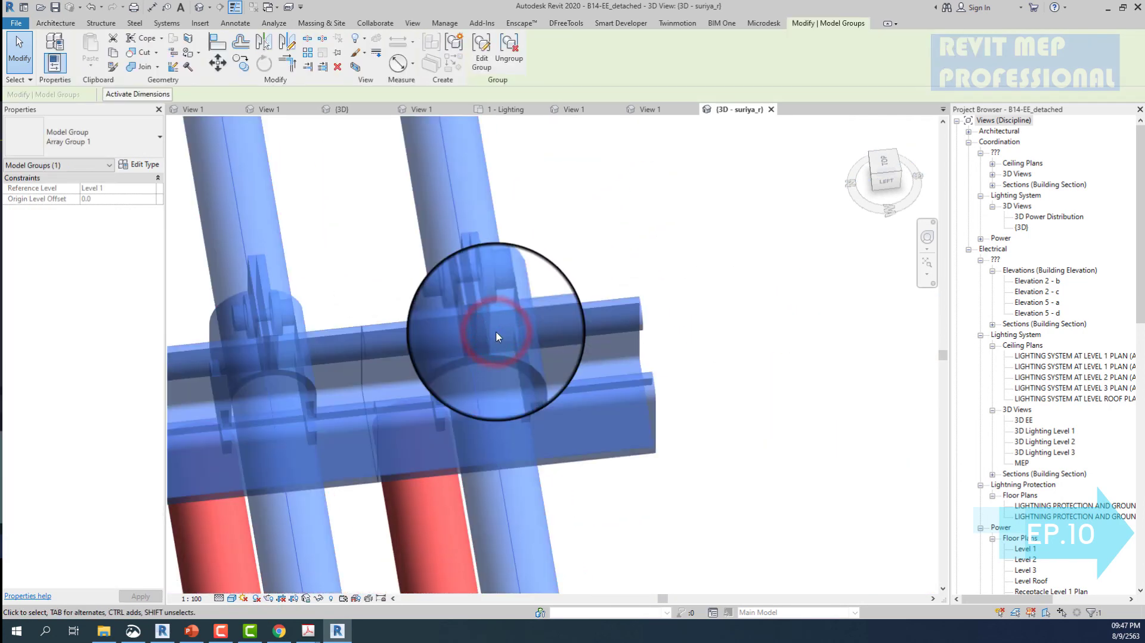
scroll(496, 335, "down", 5)
middle_click_drag(474, 319, 481, 203, "shift")
left_click(474, 199)
scroll(471, 185, "down", 2)
scroll(498, 249, "up", 2)
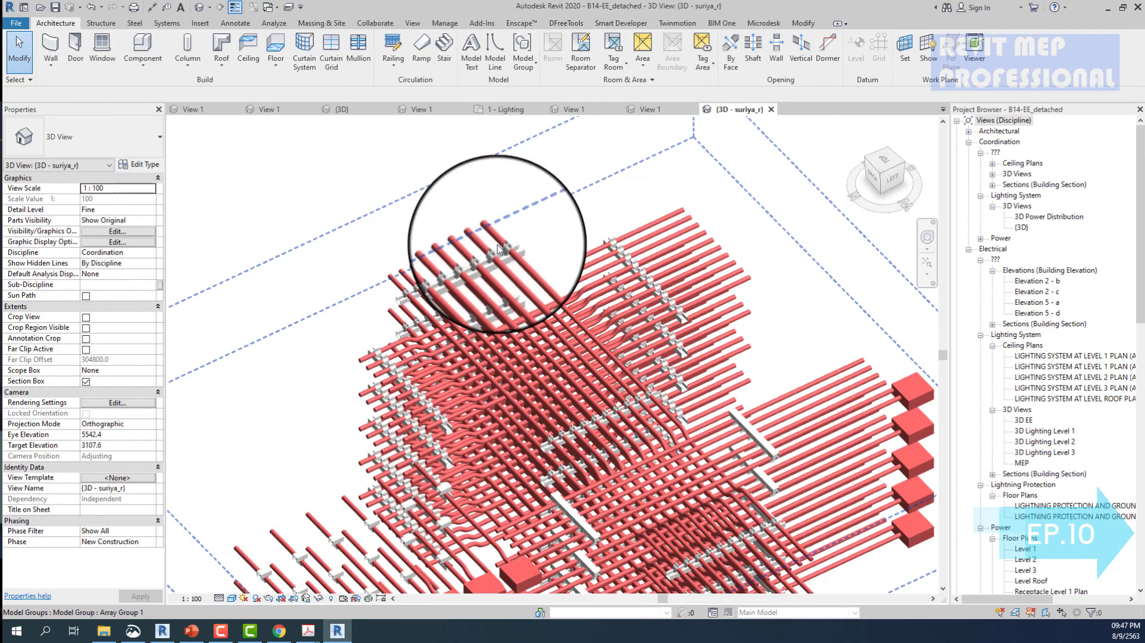
left_click(499, 249)
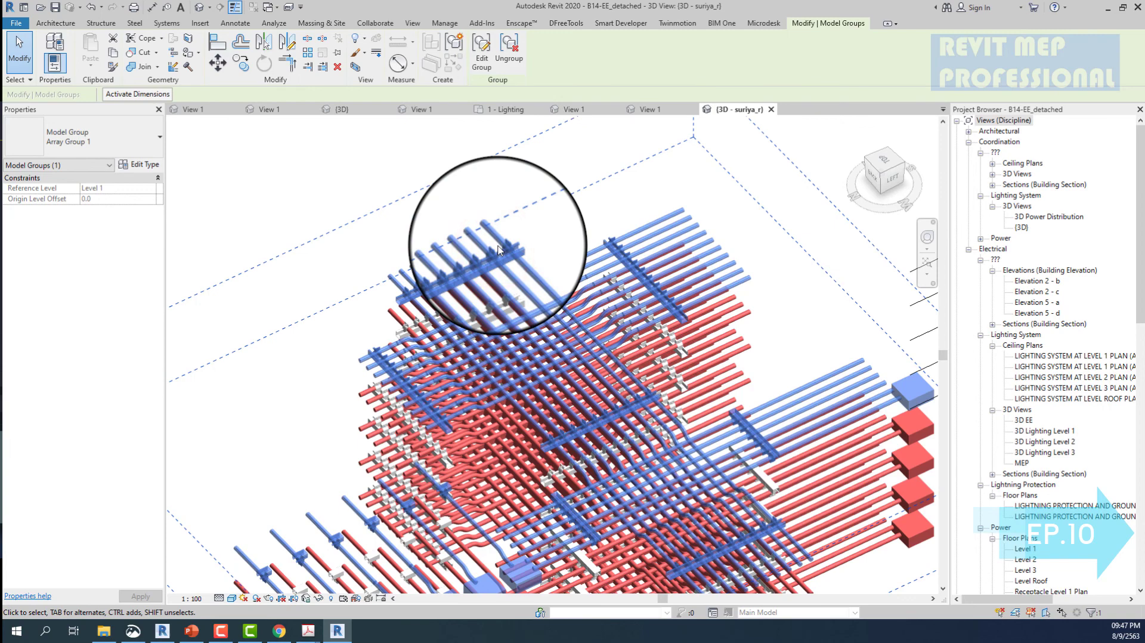
scroll(498, 250, "down", 2)
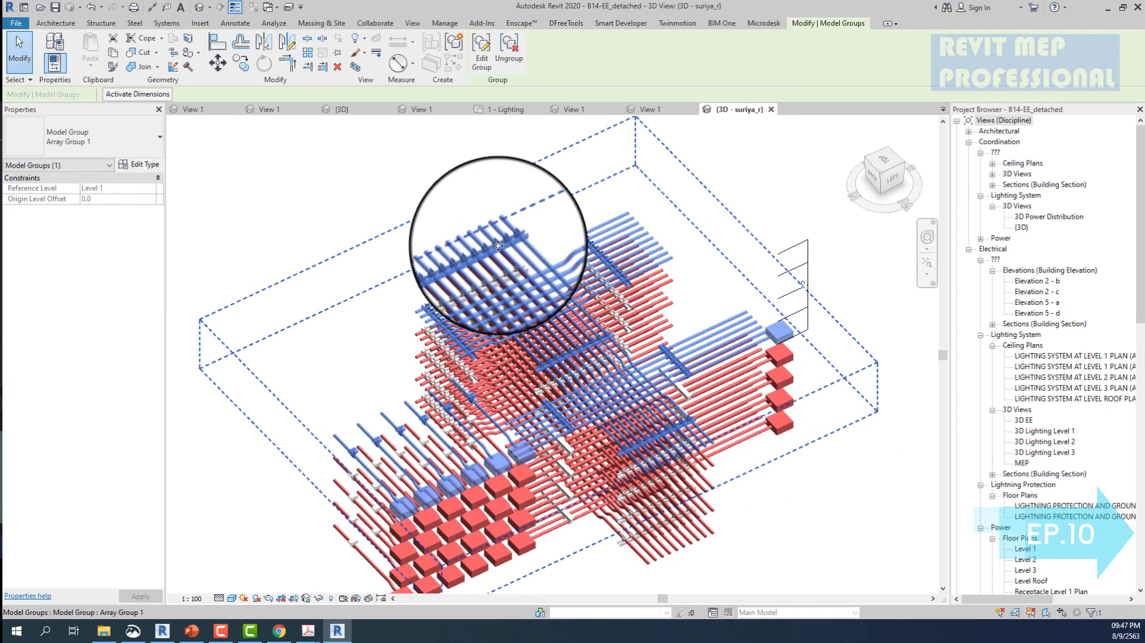
scroll(608, 280, "up", 3)
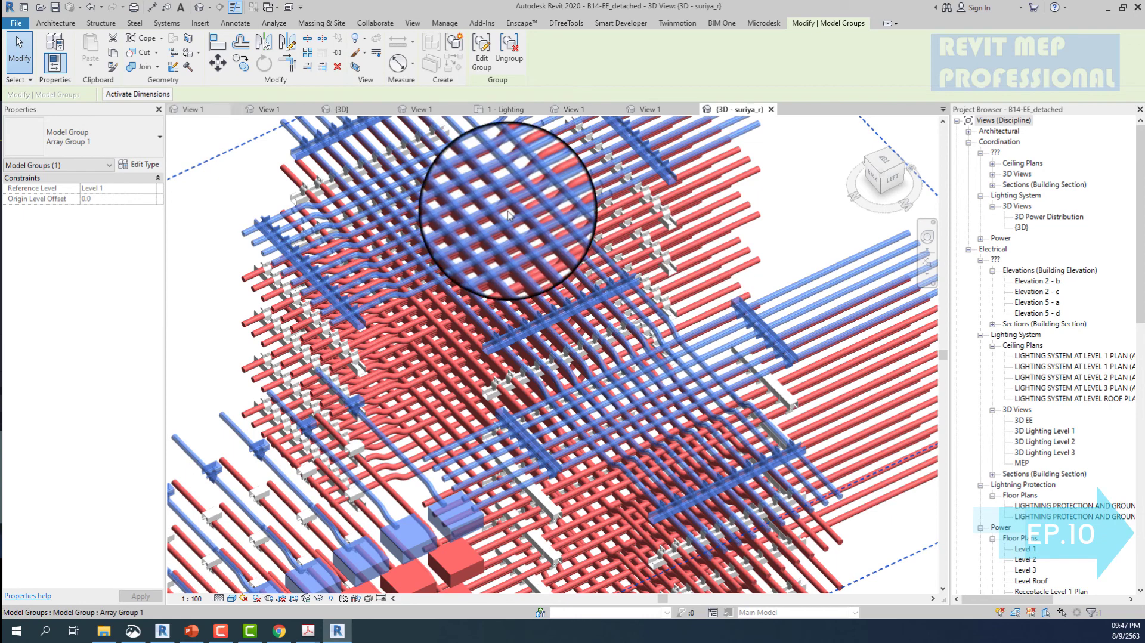
- Paste Array Group 1 into the template's {3D} view, accepting duplicate types and finishing placement
left_click(354, 109)
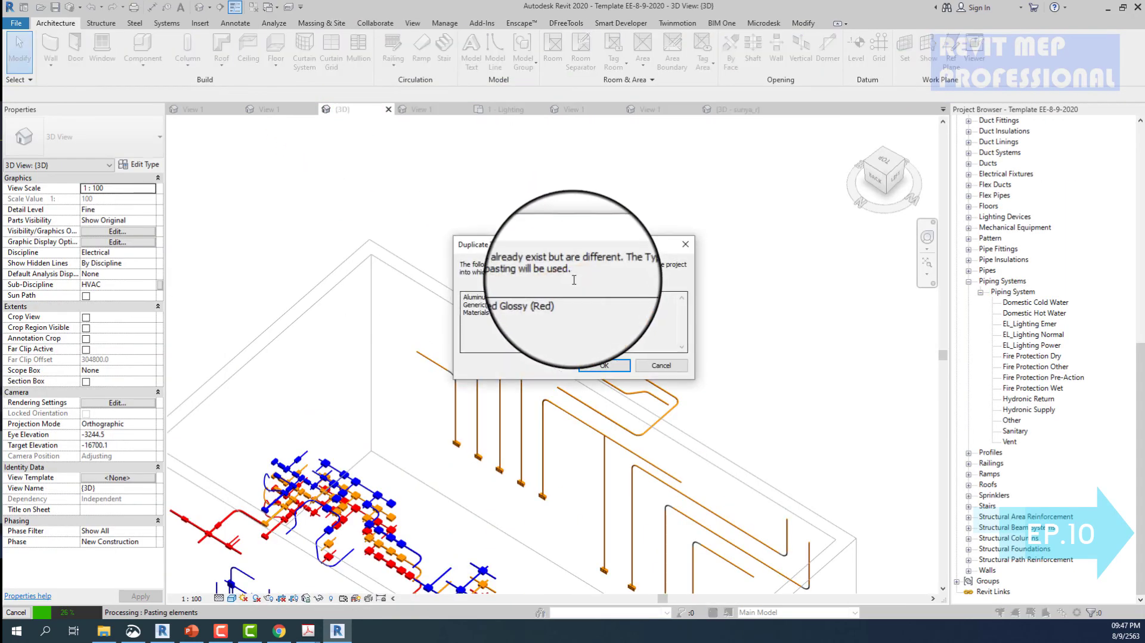
left_click(609, 368)
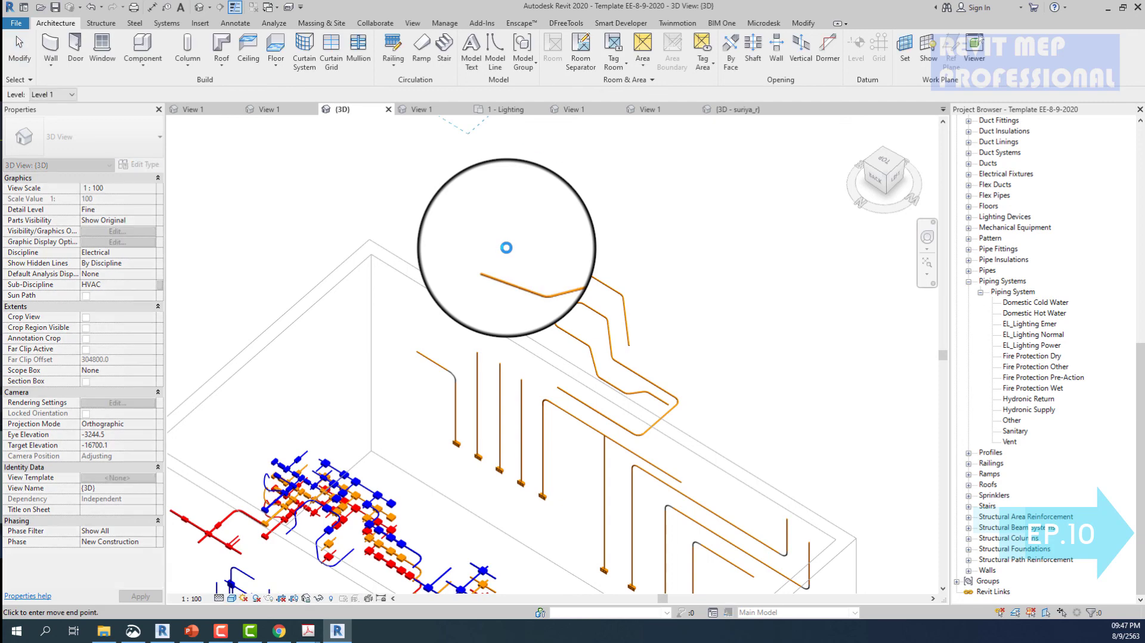
left_click(464, 240)
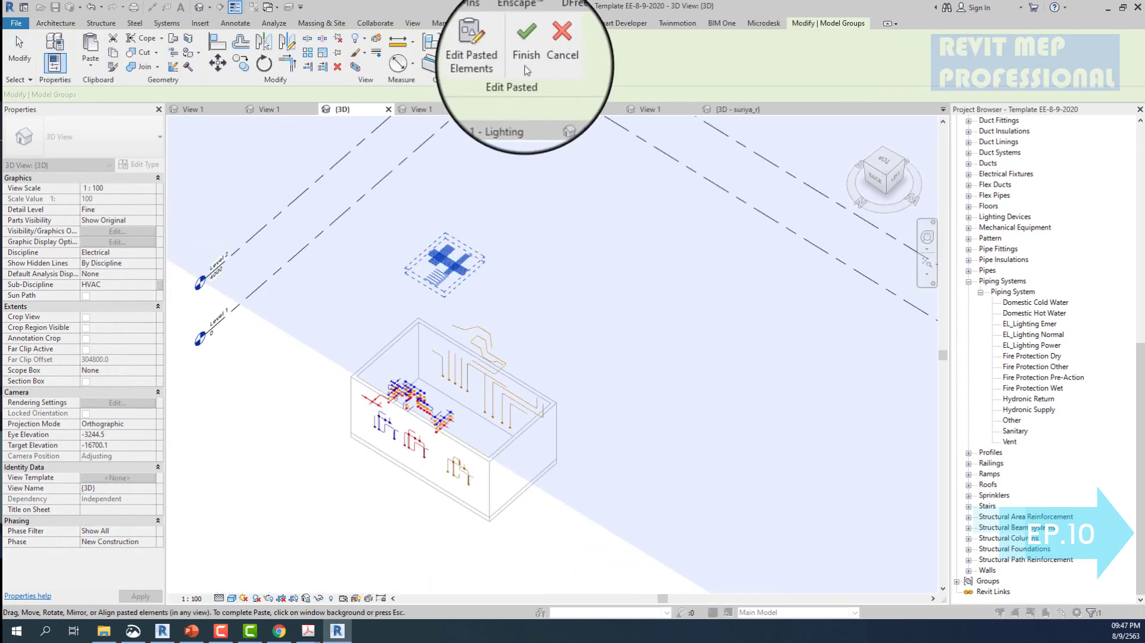
left_click(528, 55)
- Zoom in and select the pasted conduit group
scroll(466, 232, "up", 2)
scroll(466, 233, "up", 3)
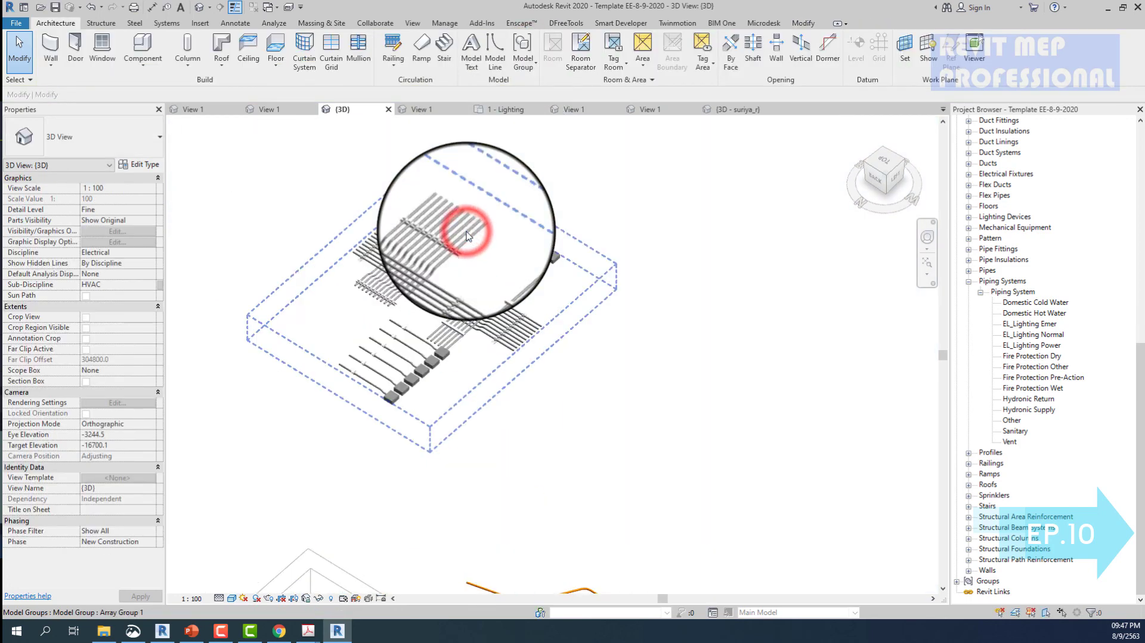
scroll(466, 234, "up", 2)
scroll(465, 235, "up", 3)
left_click(462, 226)
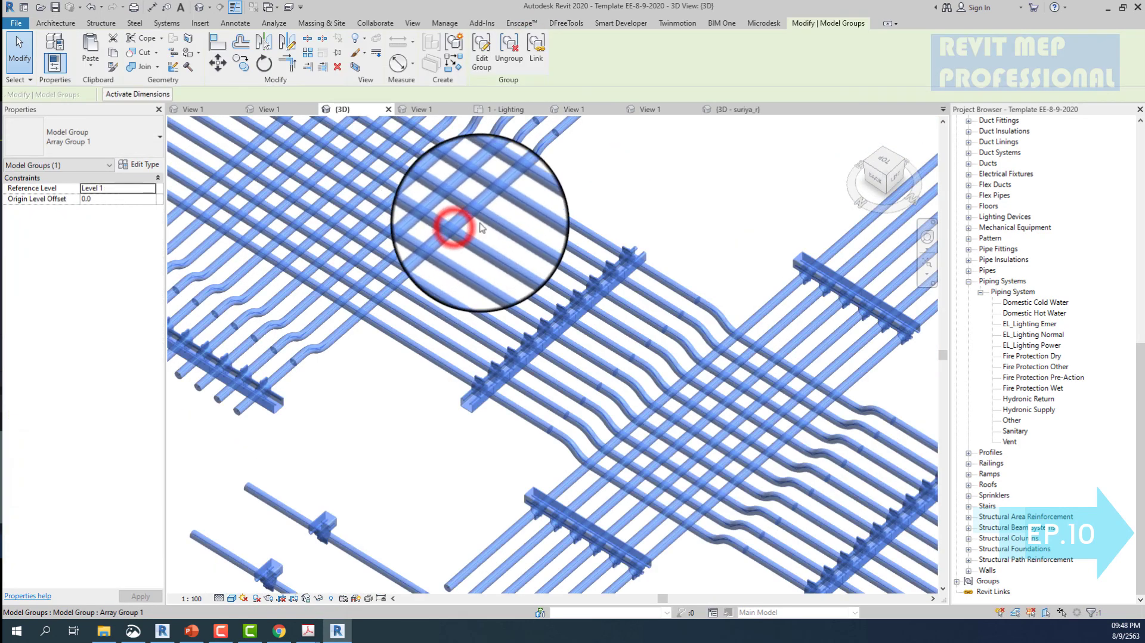
- Zoom around the pipe rack and select the pasted conduit array group
left_click(654, 188)
scroll(620, 248, "up", 3)
scroll(619, 248, "up", 2)
left_click(619, 248)
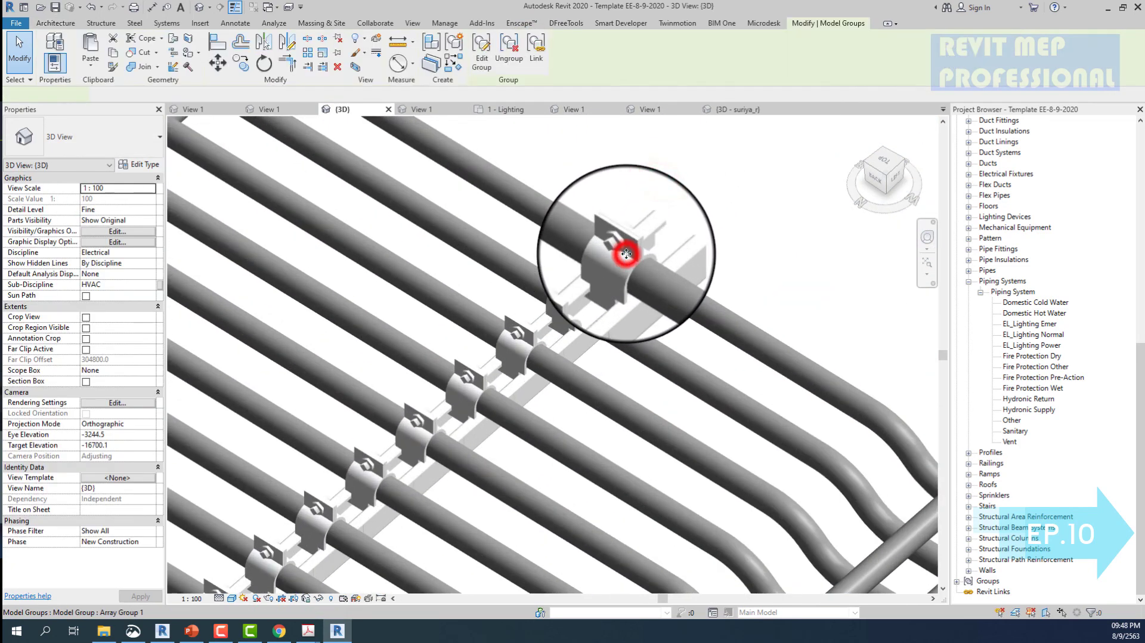
scroll(625, 253, "up", 2)
key("Escape")
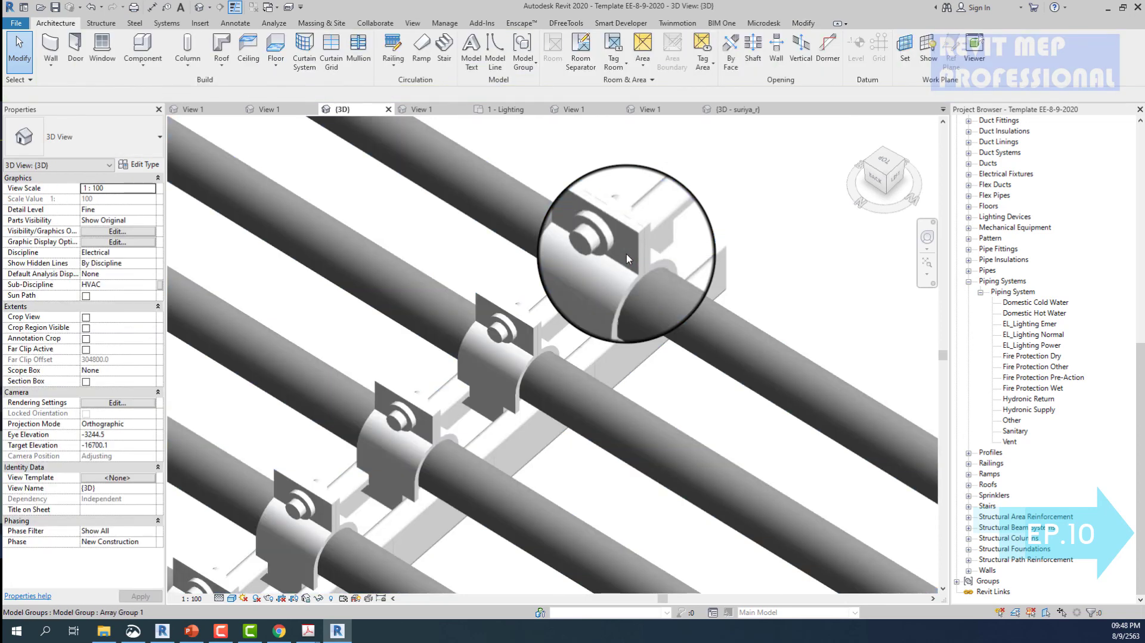
scroll(626, 258, "down", 3)
scroll(627, 258, "up", 1)
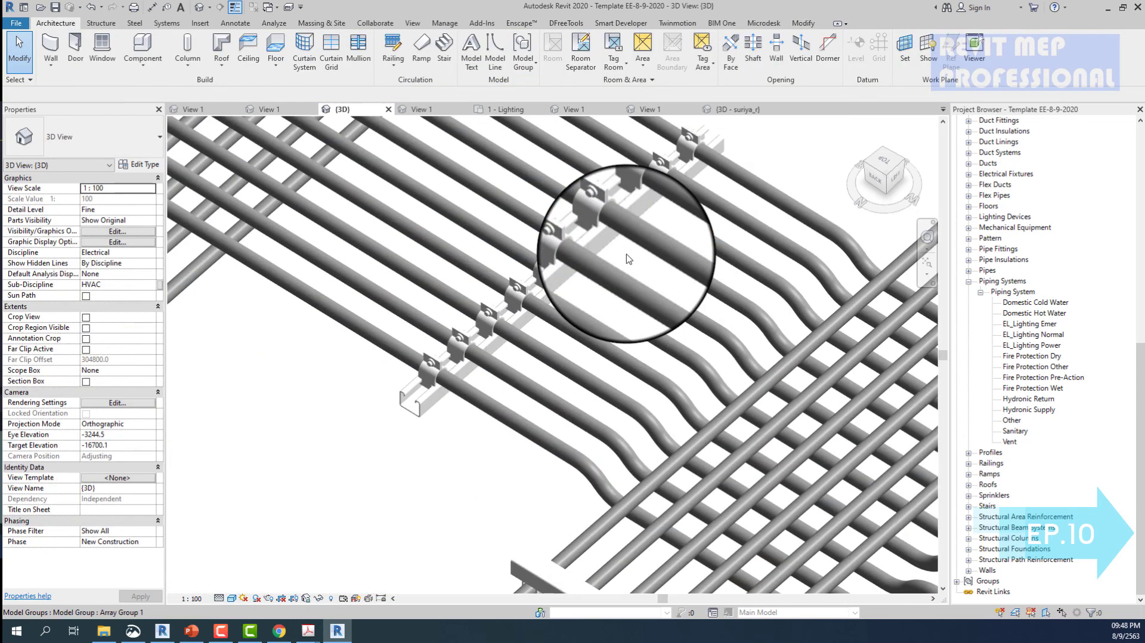
scroll(628, 258, "down", 3)
scroll(626, 511, "up", 2)
scroll(635, 510, "up", 1)
left_click(638, 511)
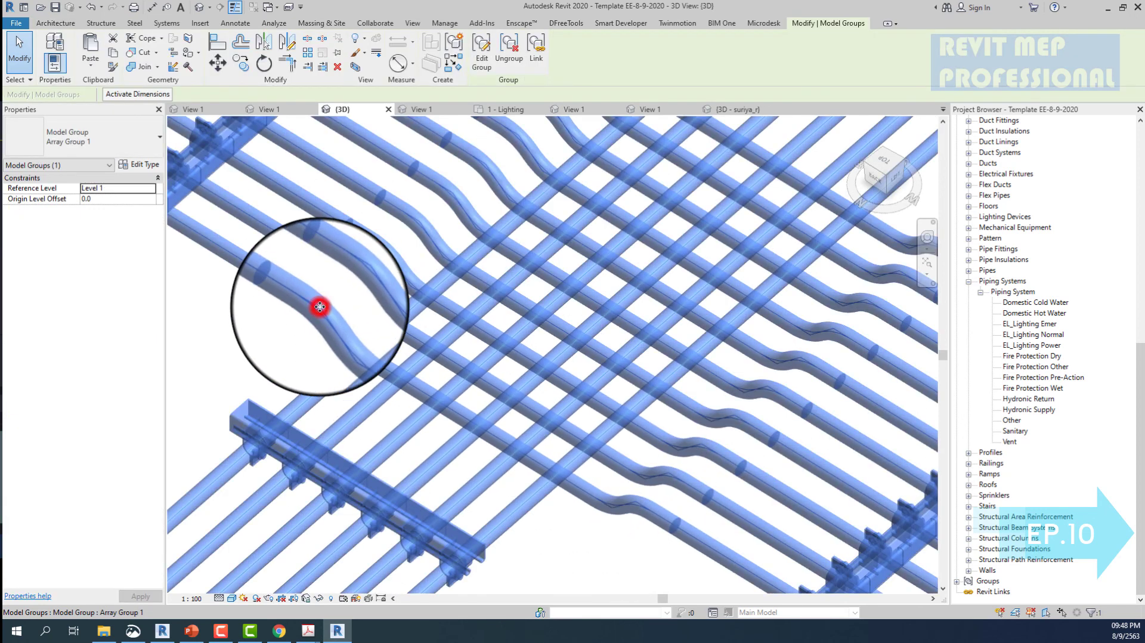
- Edit the group to inspect a U offset fitting inside it, then finish the group edit
double_click(303, 295)
left_click(296, 290)
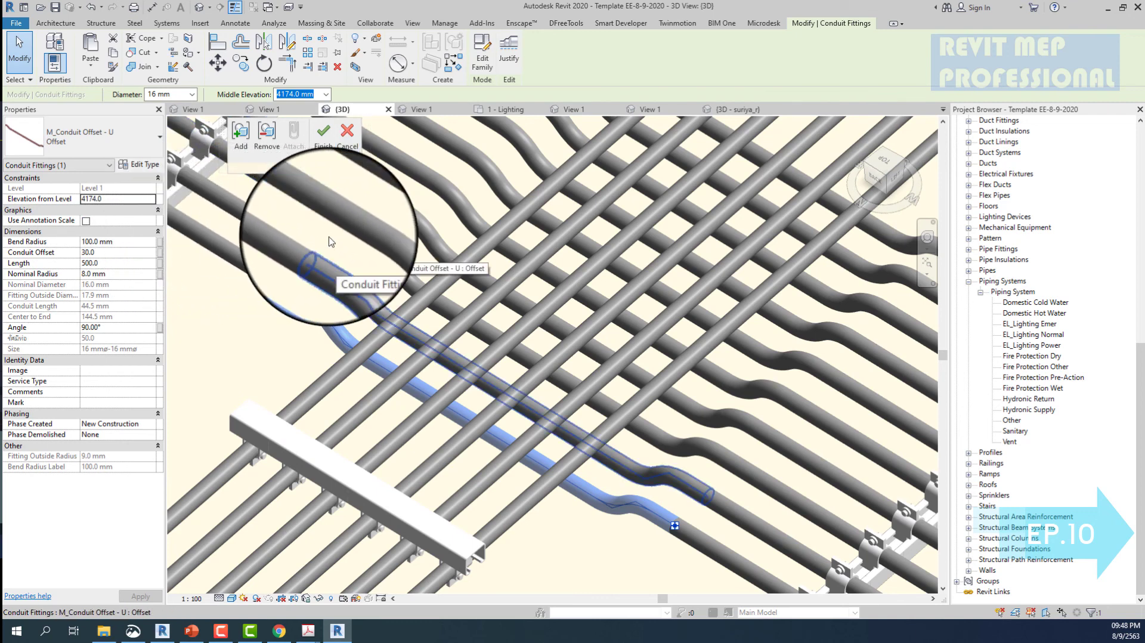
scroll(545, 358, "down", 5)
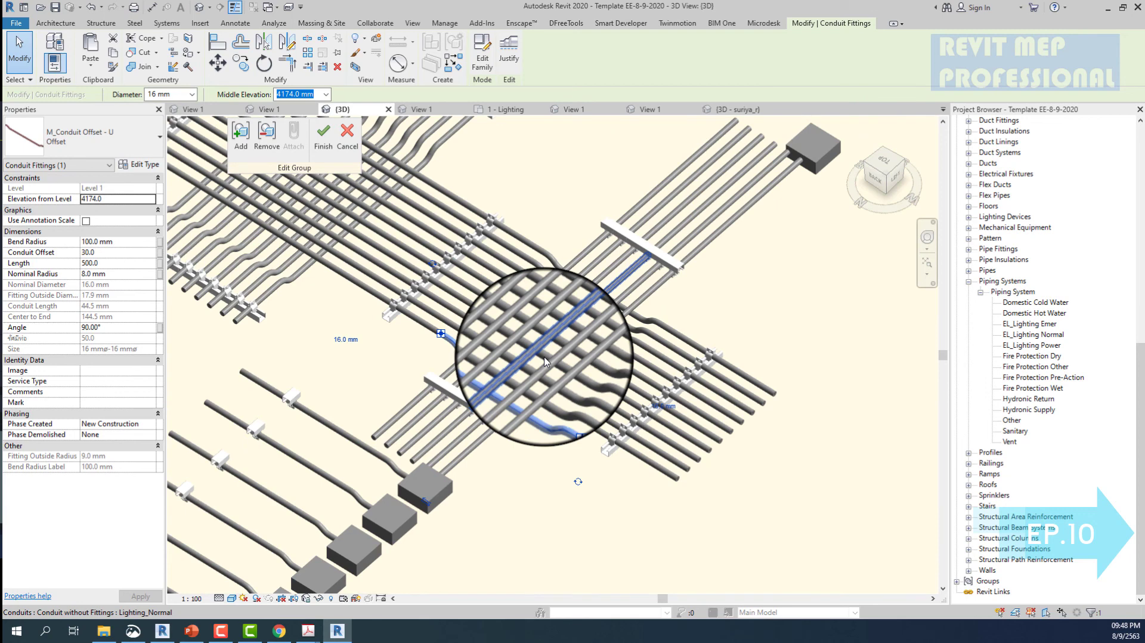
left_click(321, 136)
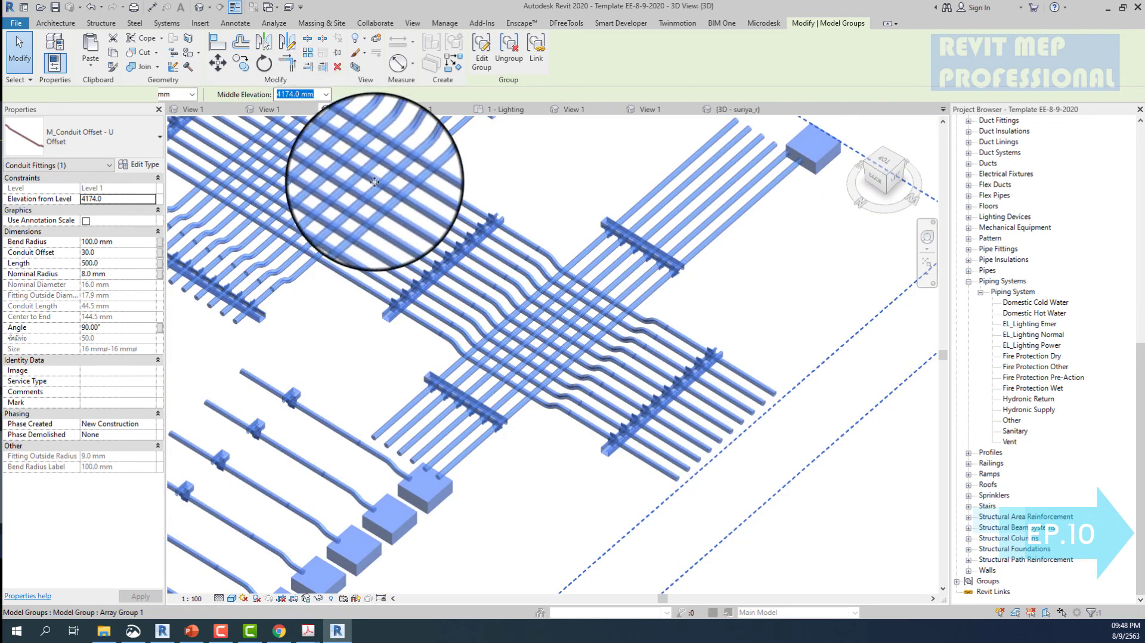
key("Escape")
- Select Array Group 1 and ungroup it into individual conduits, hangers and fittings
scroll(568, 347, "down", 5)
left_click(568, 346)
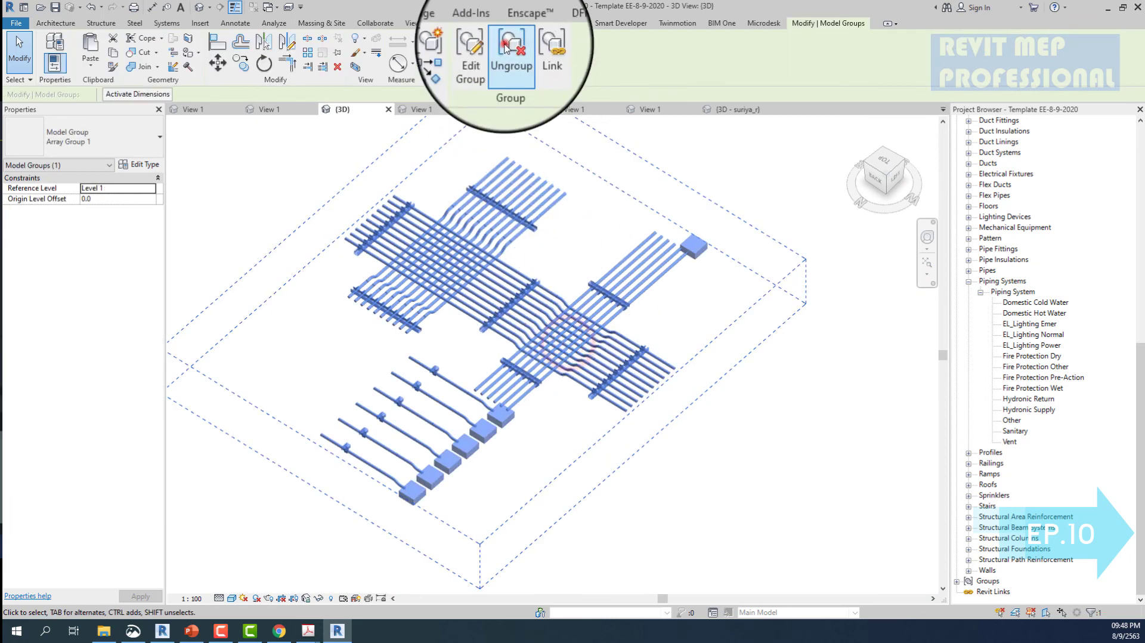
left_click(505, 43)
scroll(759, 439, "up", 2)
scroll(757, 437, "up", 3)
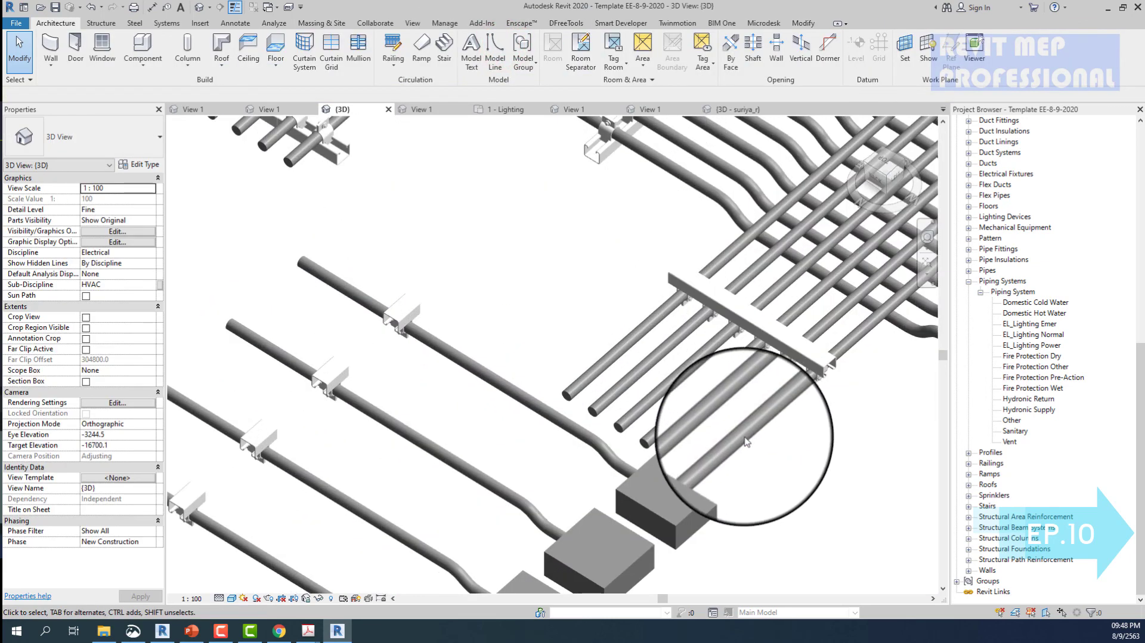
- Select the S offset fitting and adjacent conduit and review the conduit type list
scroll(599, 448, "up", 2)
left_click(599, 448)
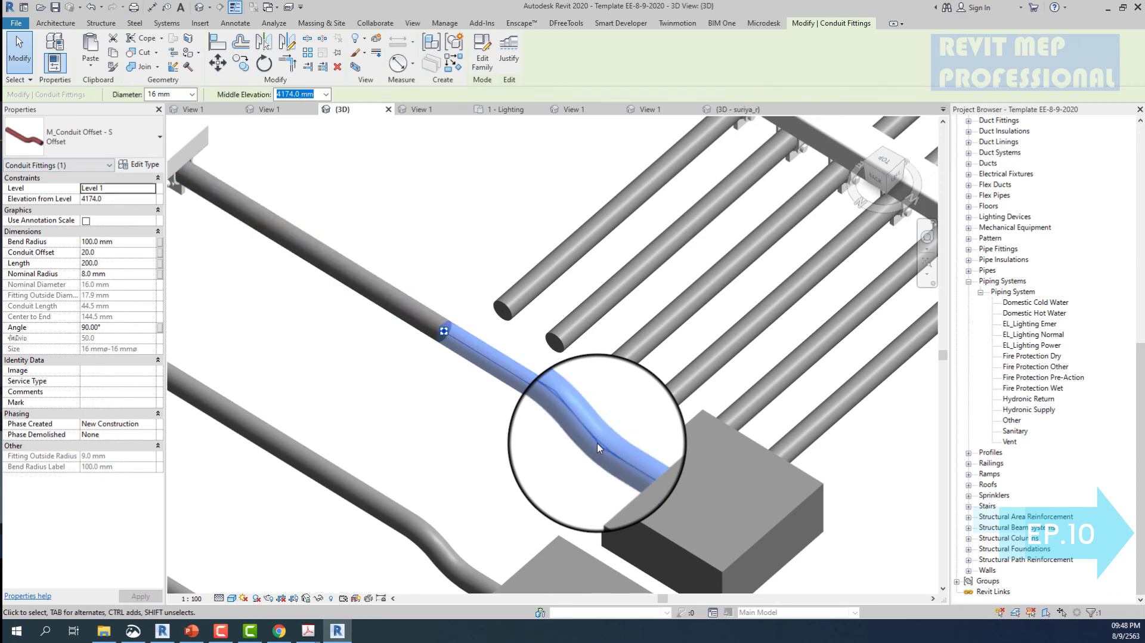
left_click(589, 240)
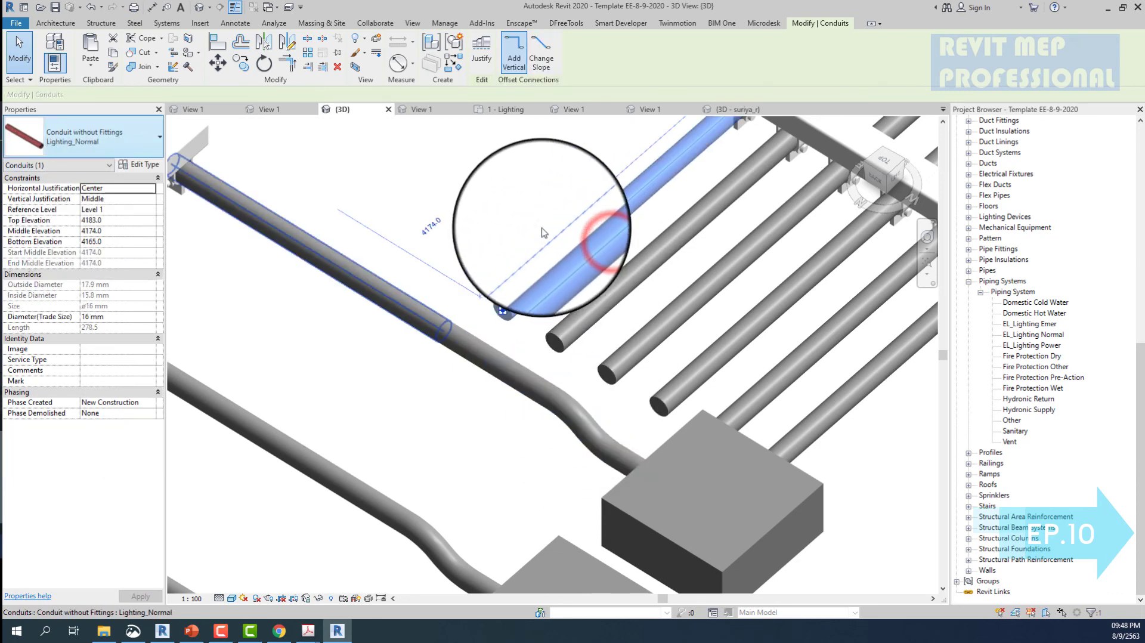
left_click(155, 149)
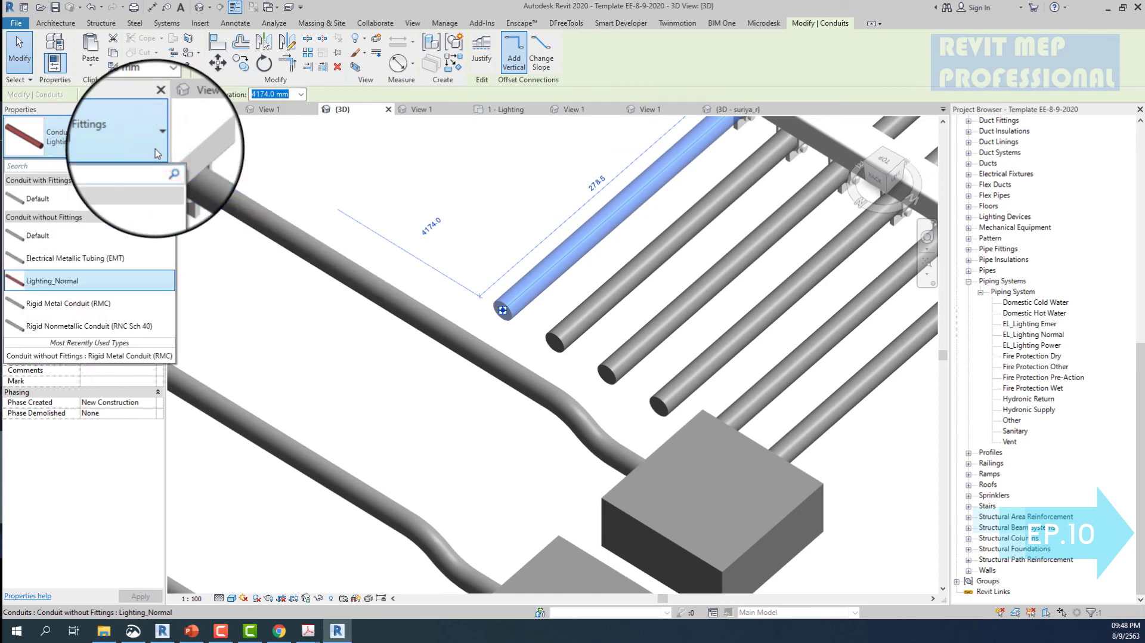
left_click(155, 154)
- Try a 27 mm diameter on the S offset fitting, then open its M_Conduit Offset - S family
left_click(571, 409)
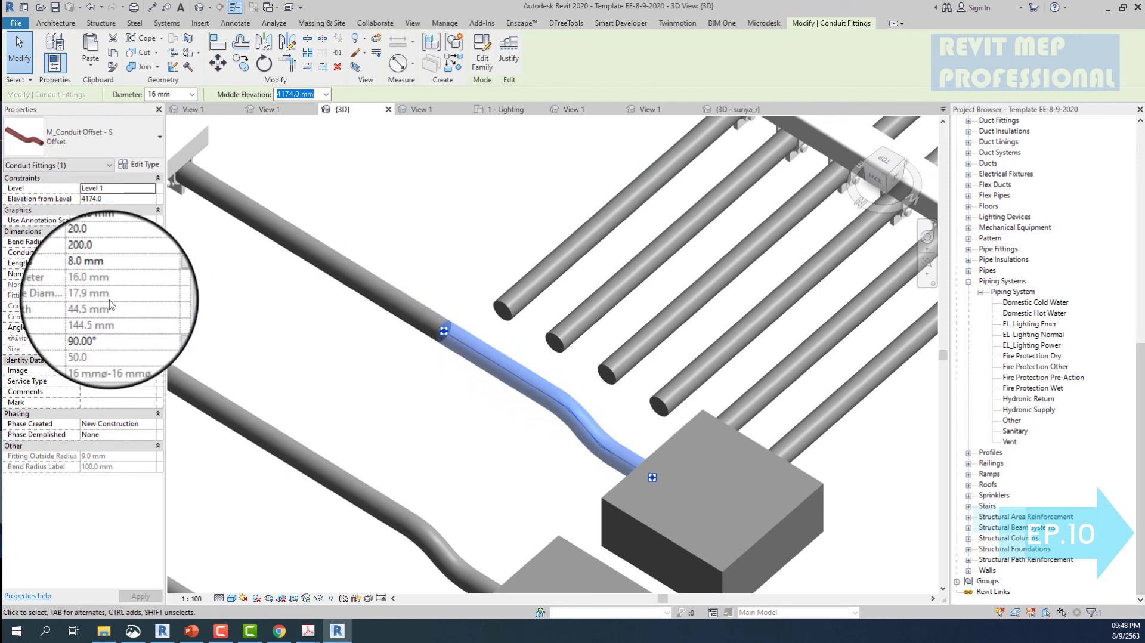
left_click(191, 94)
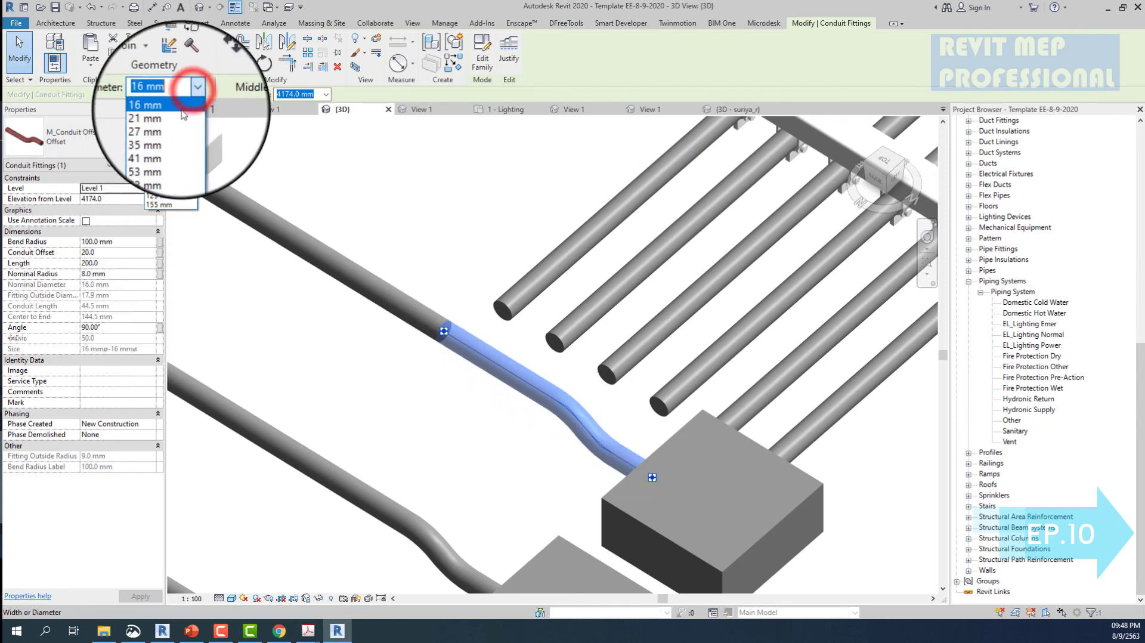
left_click(169, 130)
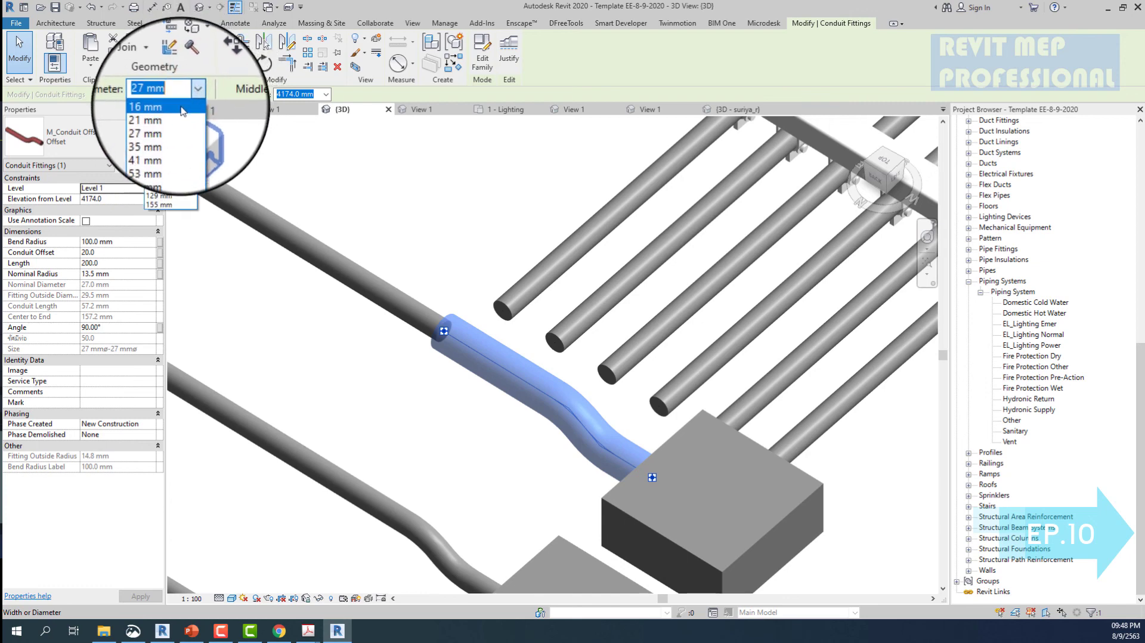
left_click(438, 242)
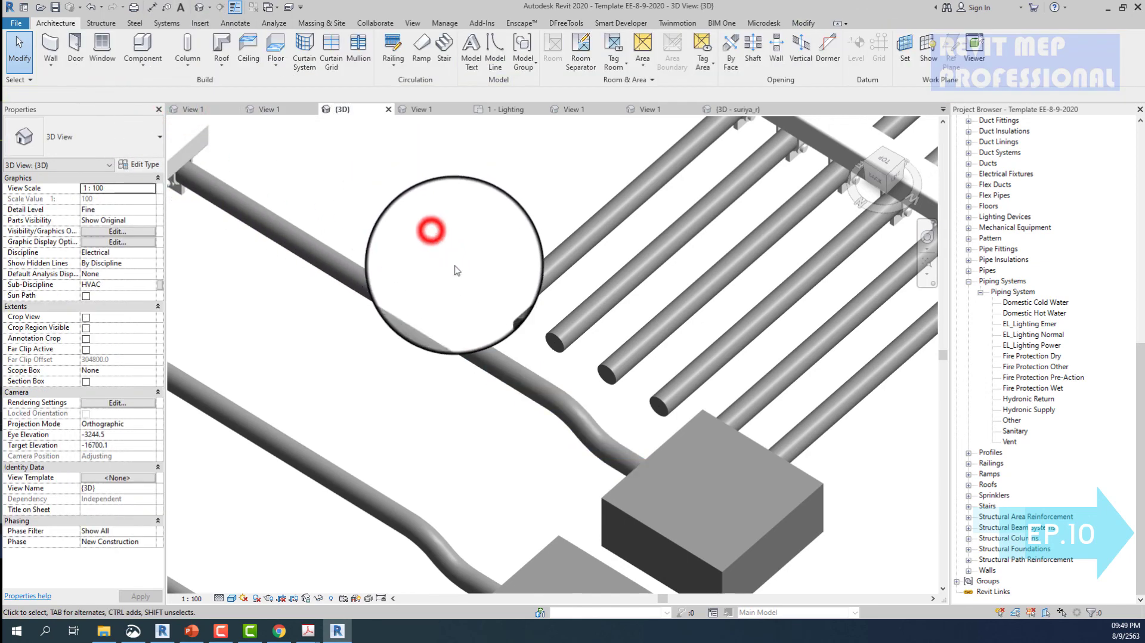
left_click(549, 407)
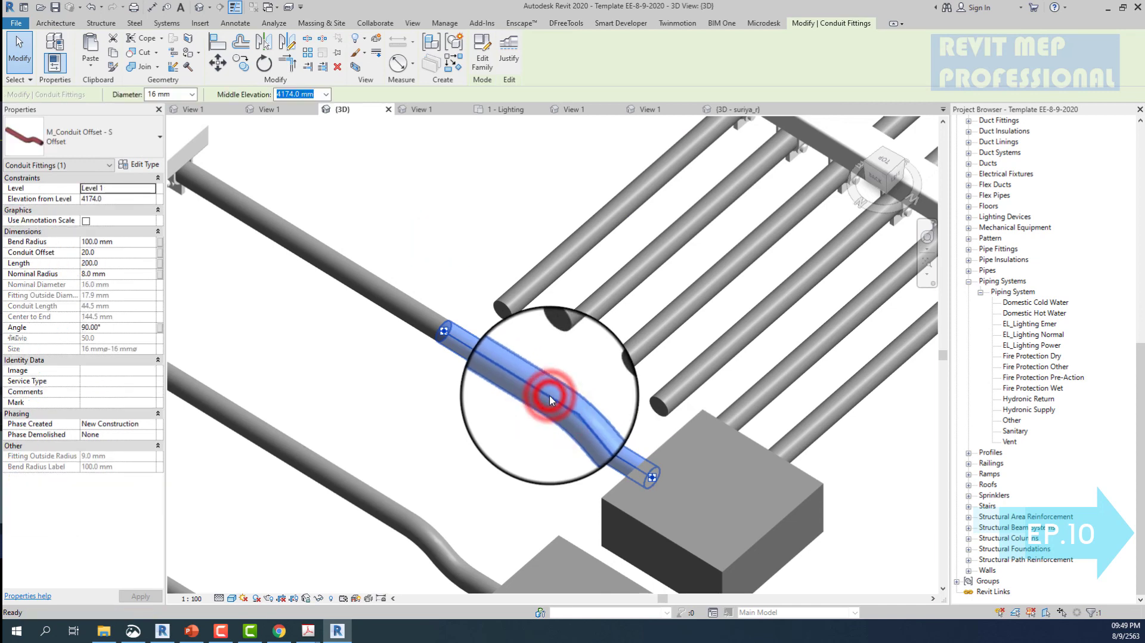
double_click(550, 400)
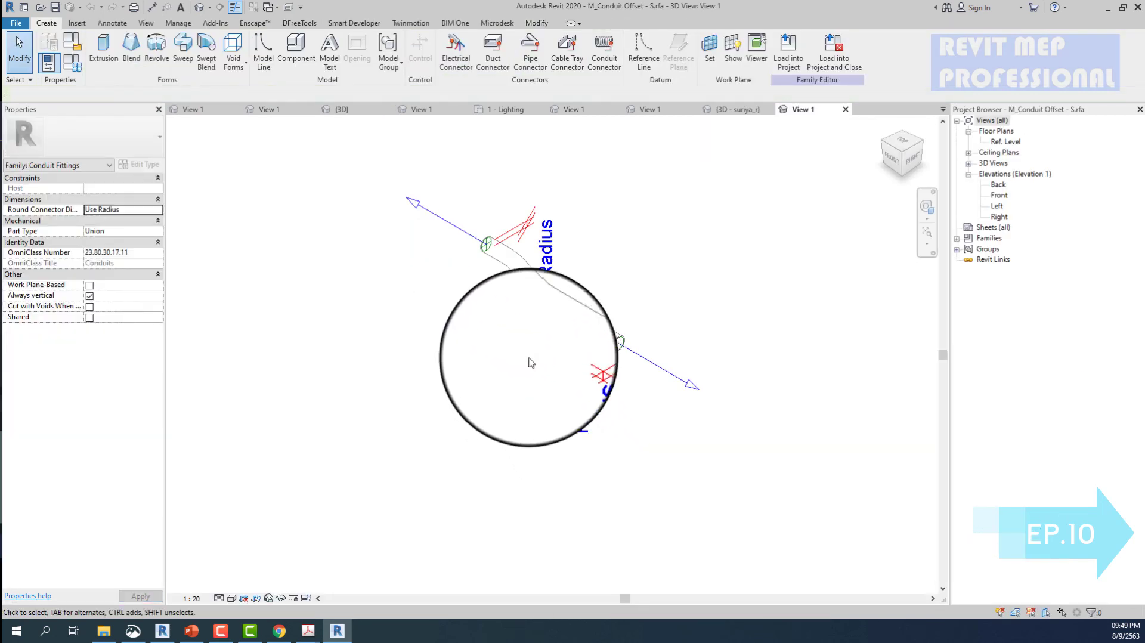
- Zoom in and select both end conduit connectors of the S offset sweep to inspect them
scroll(453, 227, "up", 3)
left_click(448, 204)
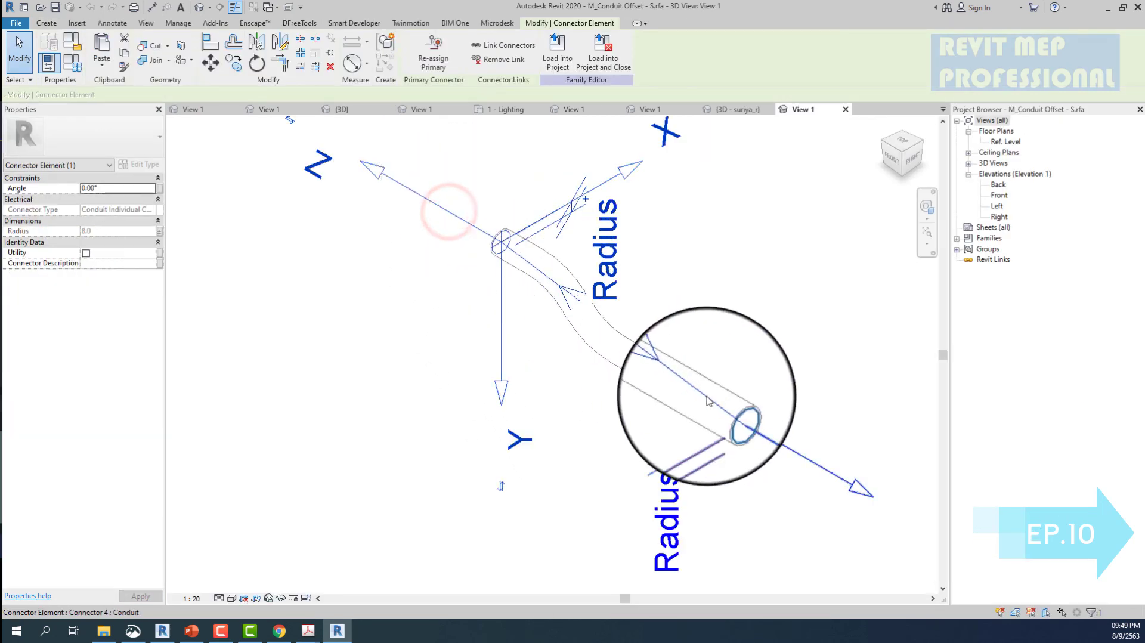
left_click(763, 437, "ctrl")
key("Escape")
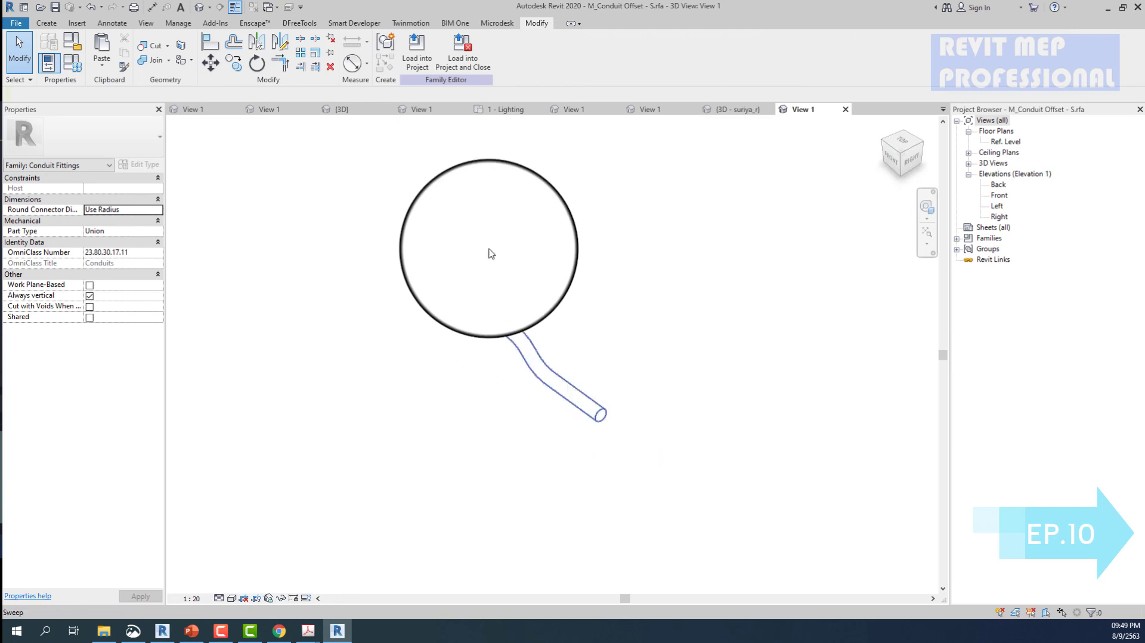
left_click(488, 248)
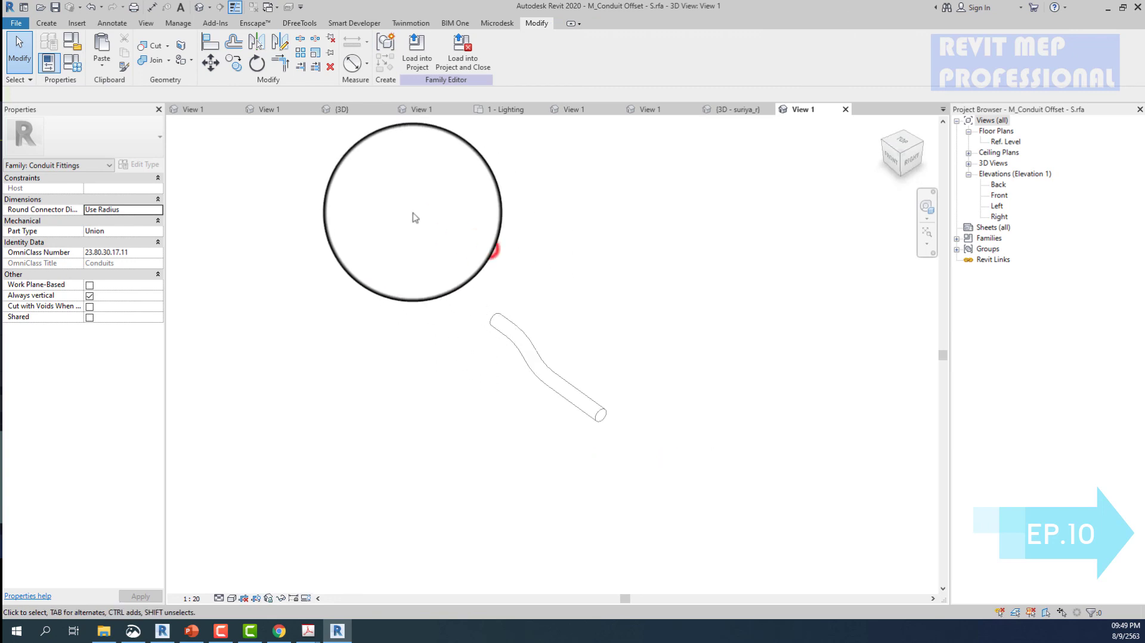
- Recategorize the S offset family as Pipe Fittings, keeping Union as the part type
left_click(72, 40)
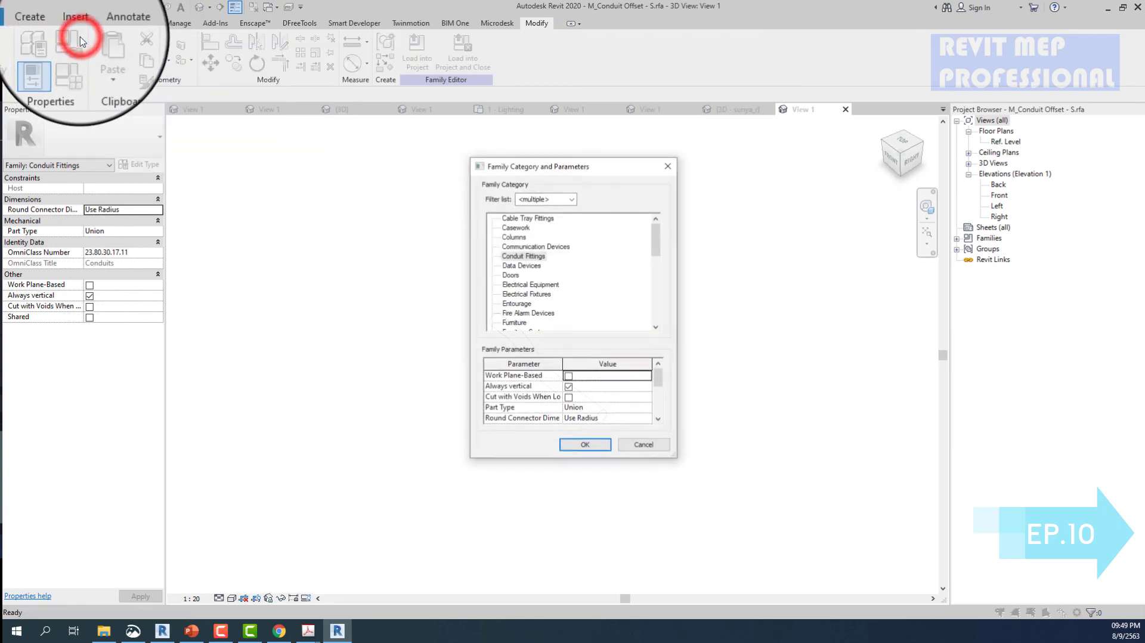
left_click(522, 255)
left_click(528, 305)
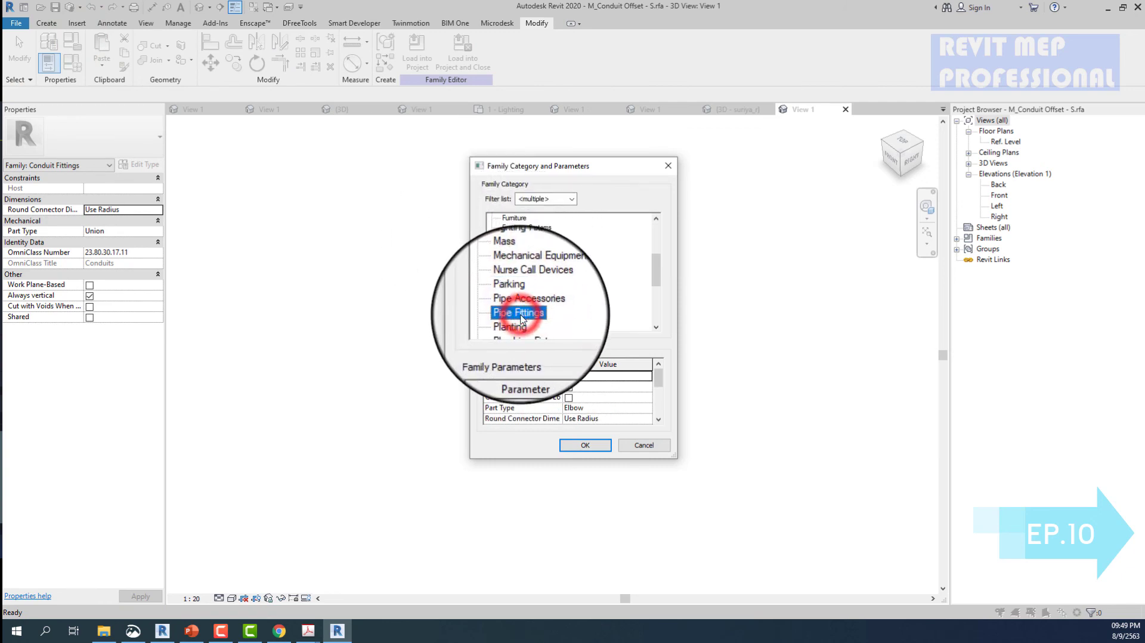
left_click(647, 409)
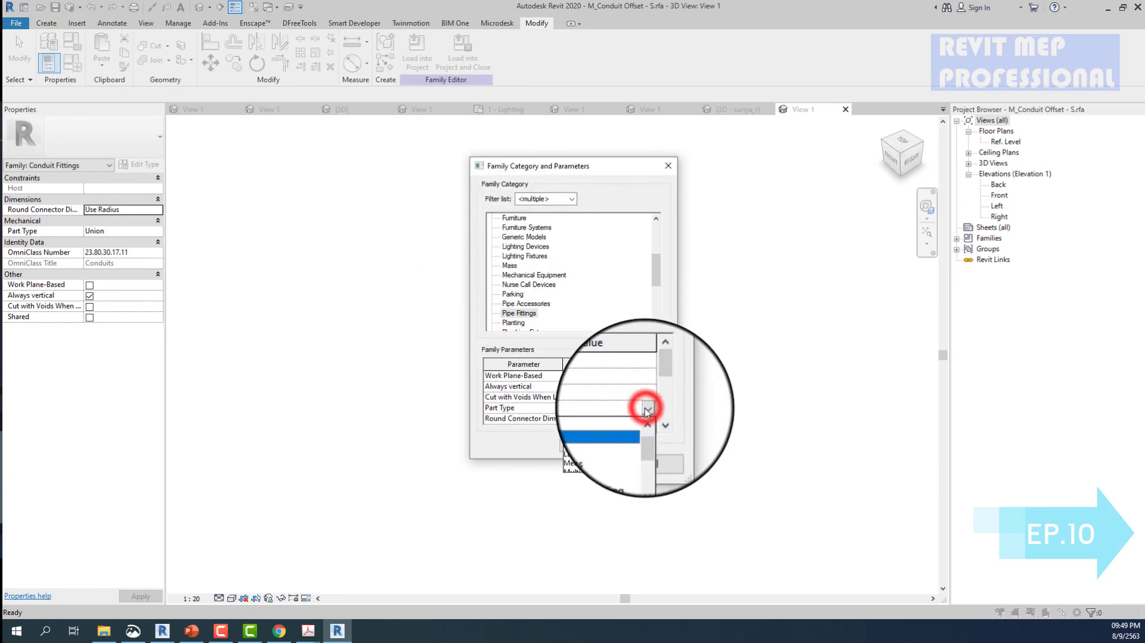
left_click(586, 447)
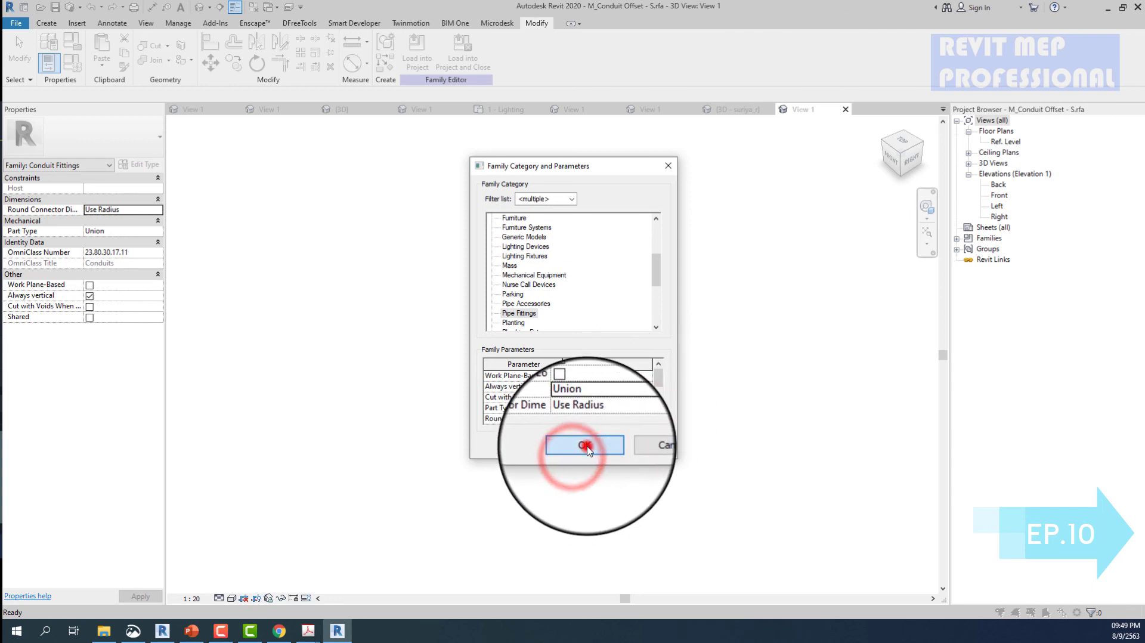
left_click(46, 22)
- Add pipe connectors with radius linked to Nominal Radius and system classification set to Fitting
left_click(529, 48)
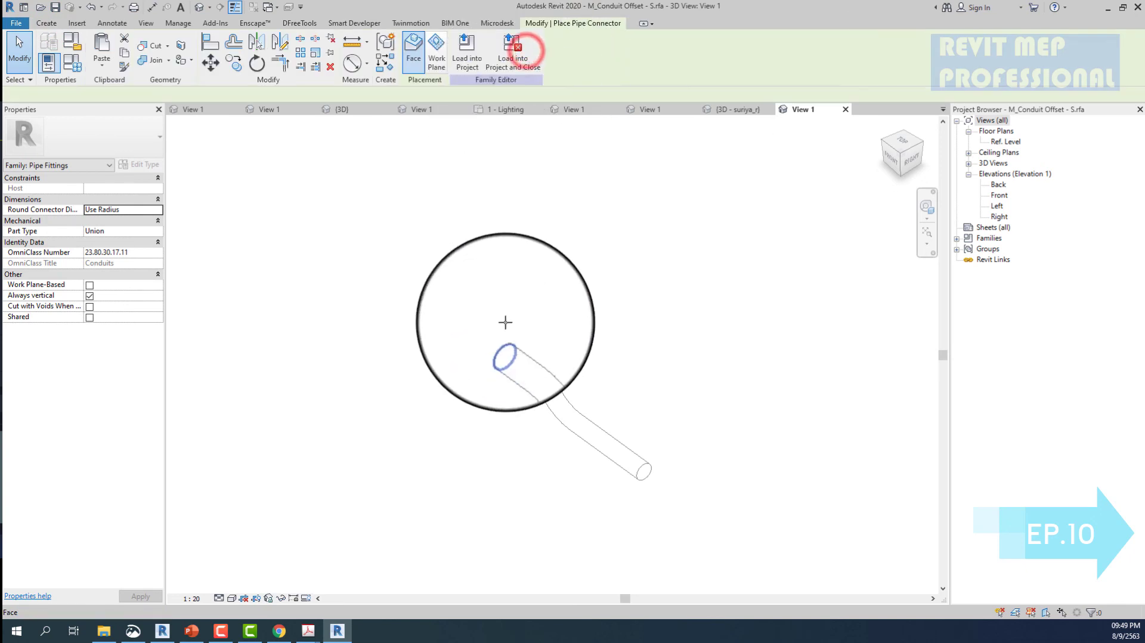
left_click(506, 342)
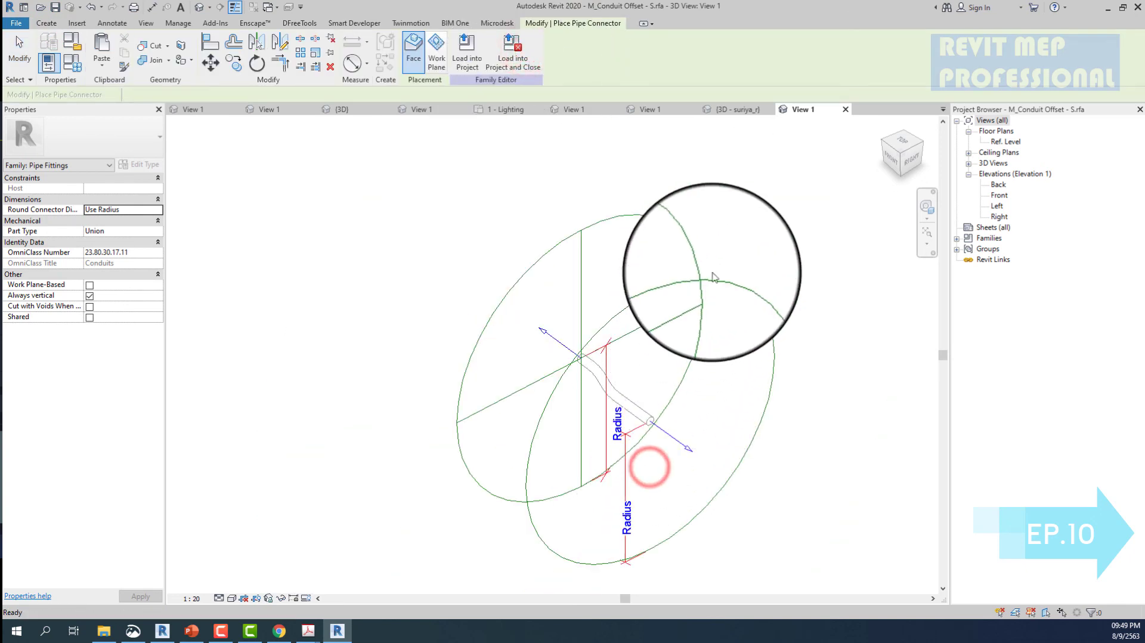
left_click(718, 250)
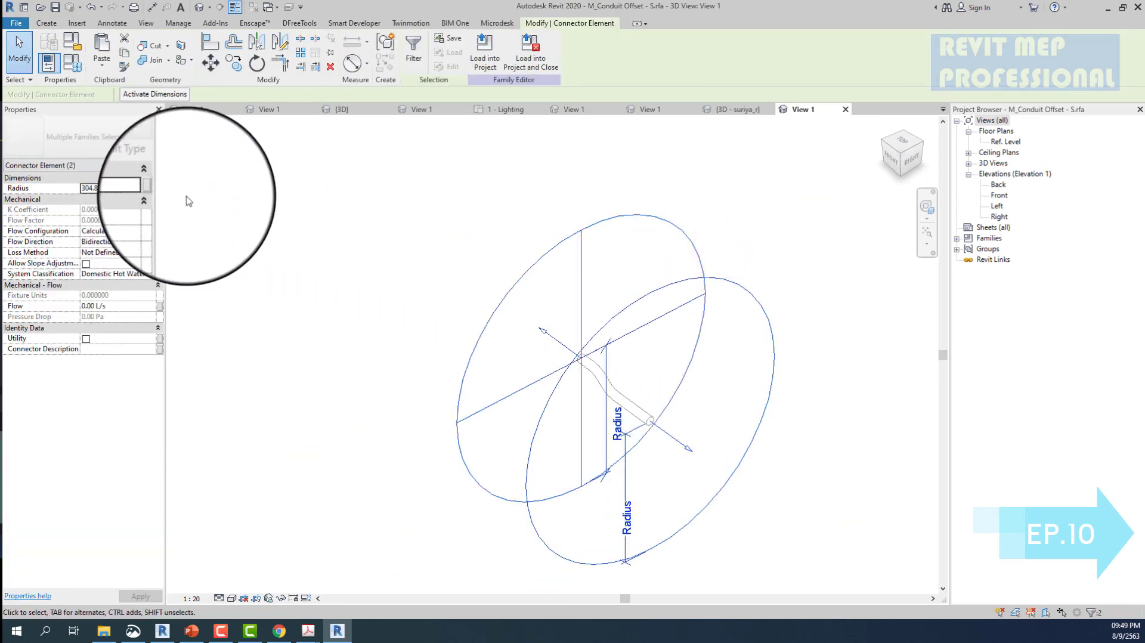
left_click(160, 188)
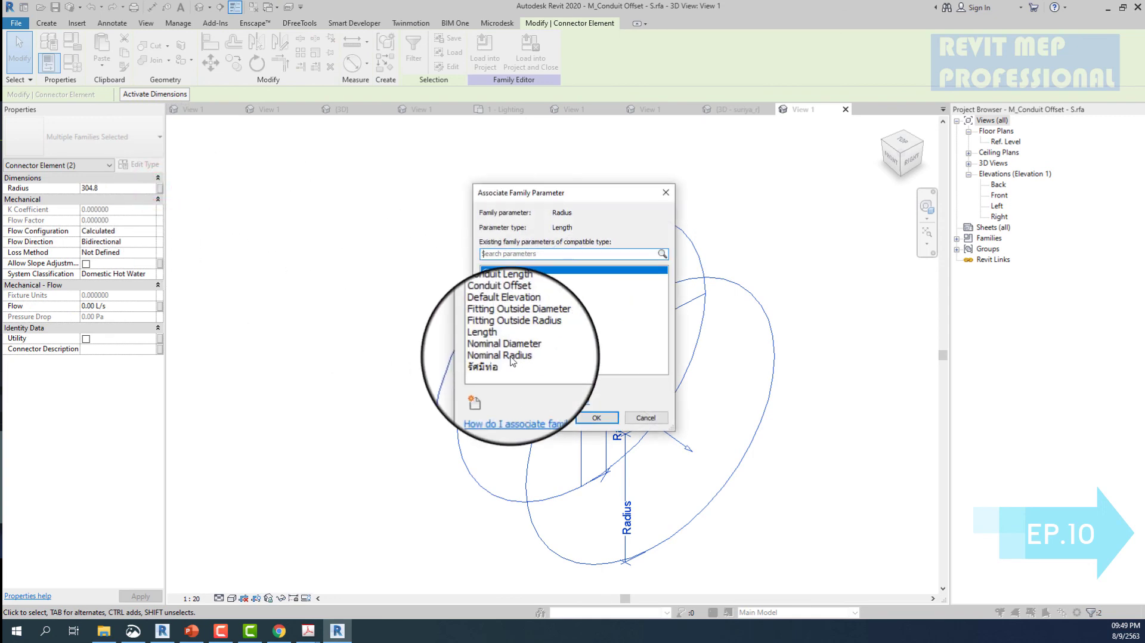
left_click(511, 357)
left_click(596, 417)
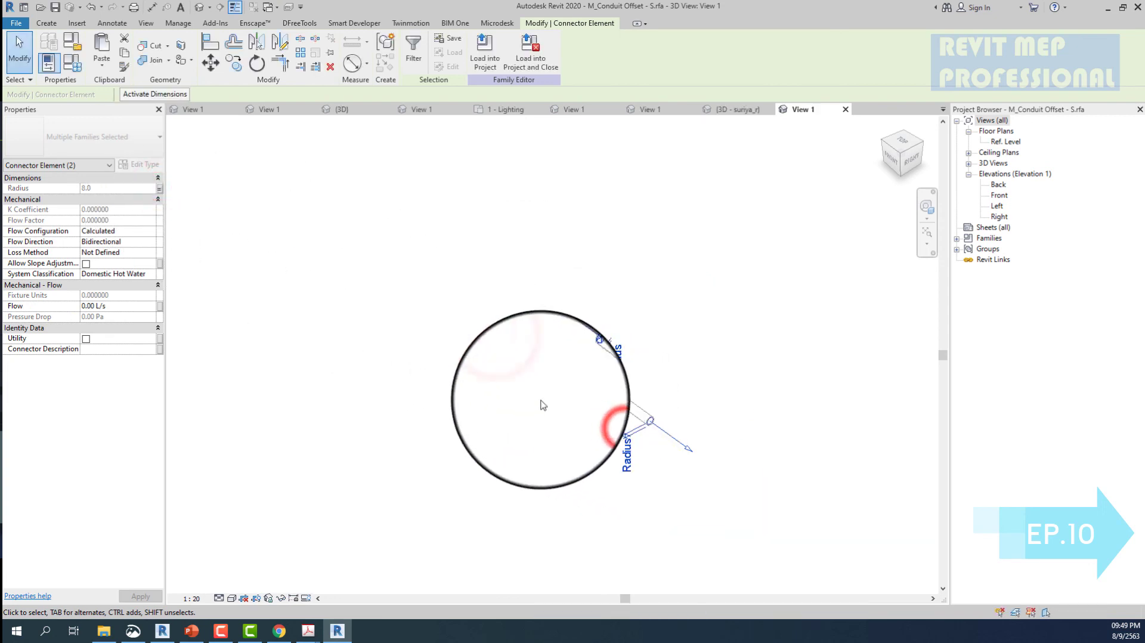
left_click(143, 273)
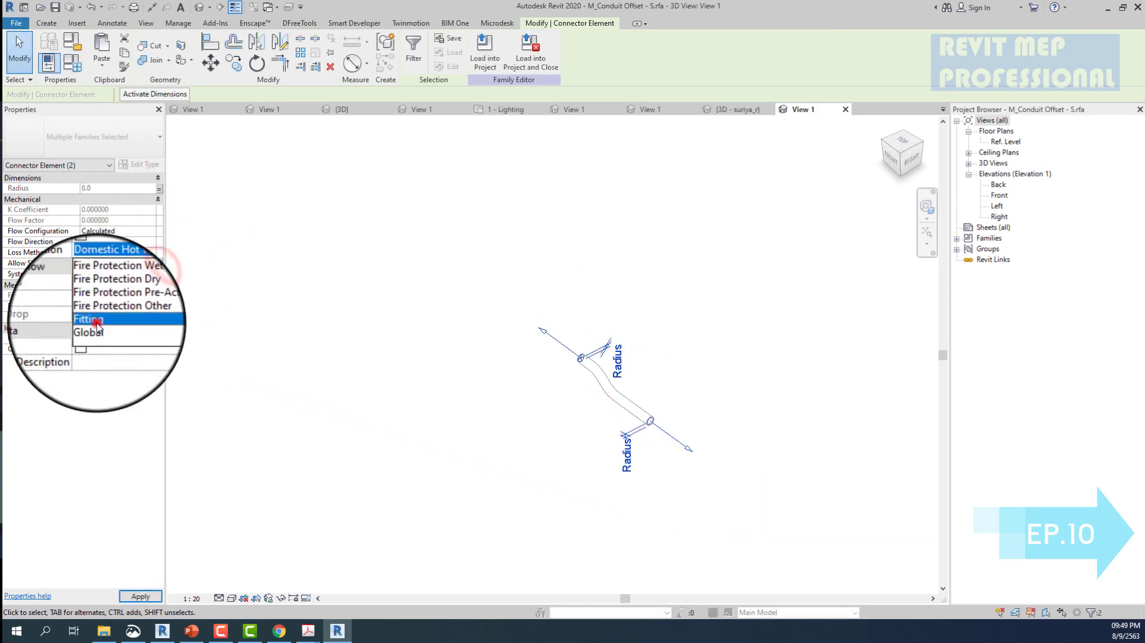
left_click(97, 323)
left_click(413, 162)
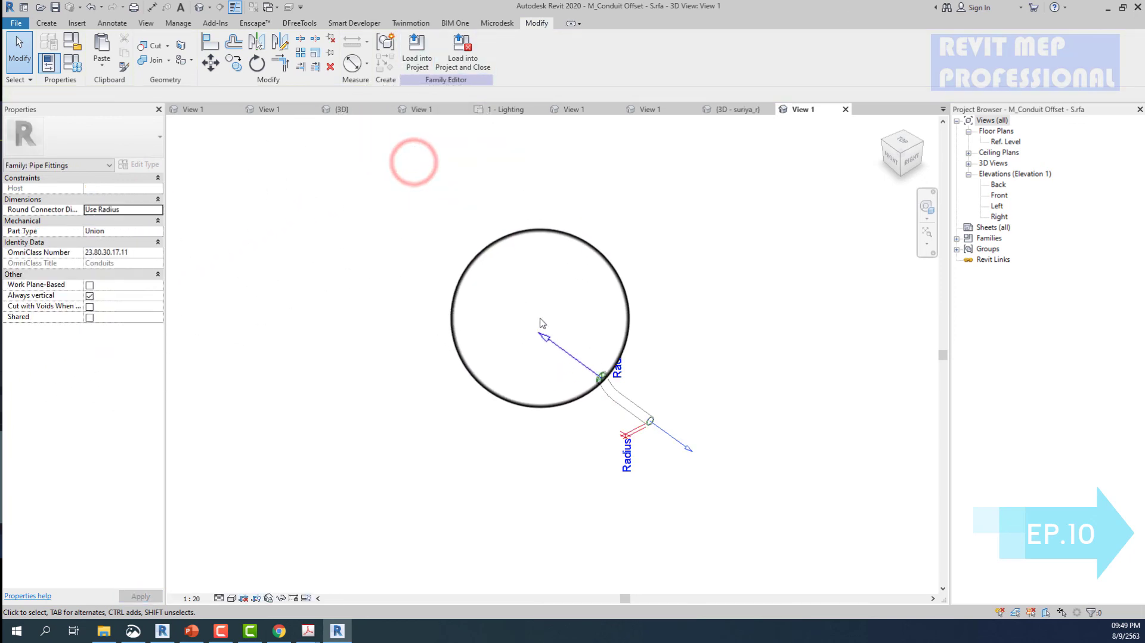
- Link the two pipe connectors to each other and orbit to check the fitting
left_click(553, 337)
left_click(516, 42)
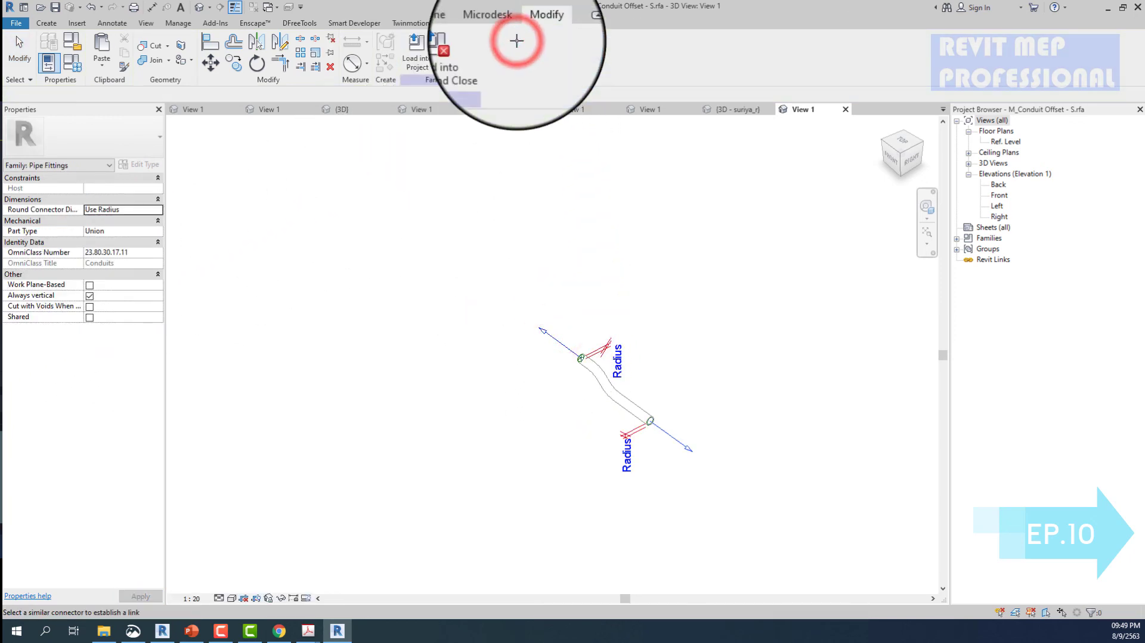
left_click(666, 436)
left_click(542, 387)
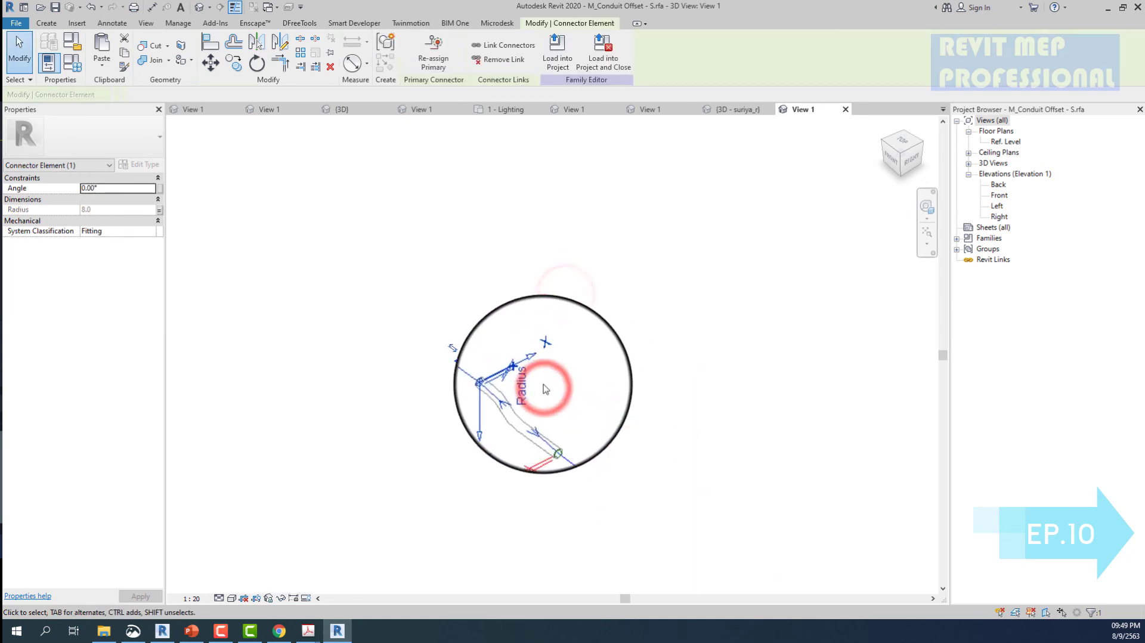
mouse_move(545, 385)
middle_mouse_down("shift")
mouse_move(534, 315)
mouse_move(494, 267)
middle_mouse_up("shift")
left_click(534, 315)
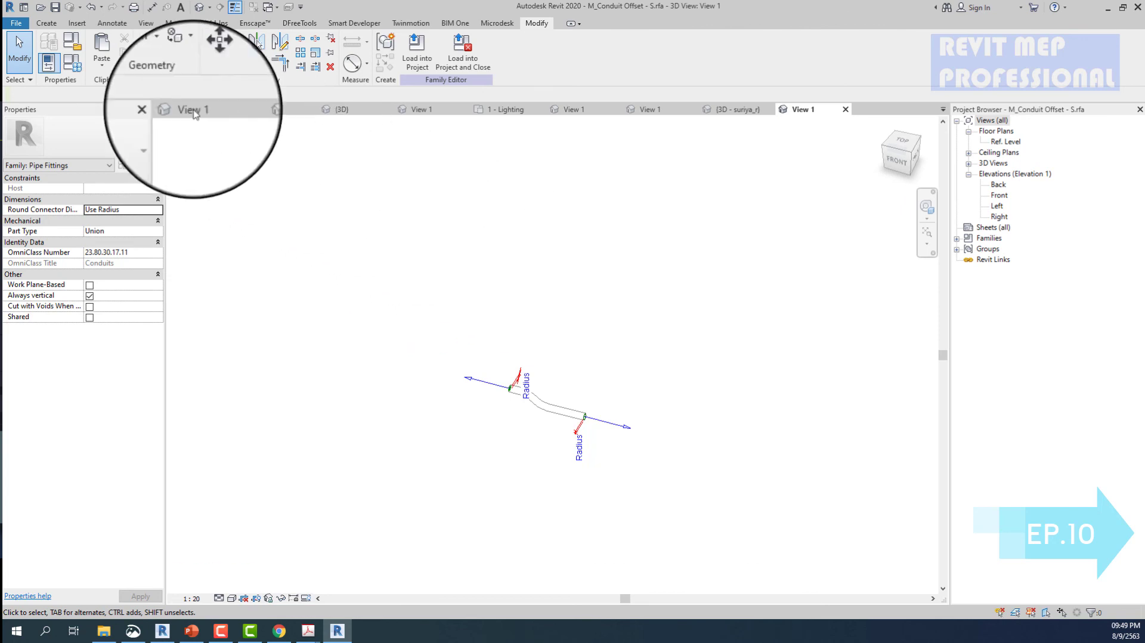
- Load the S offset family into the template project, overwriting the existing version
left_click(16, 23)
left_click(465, 250)
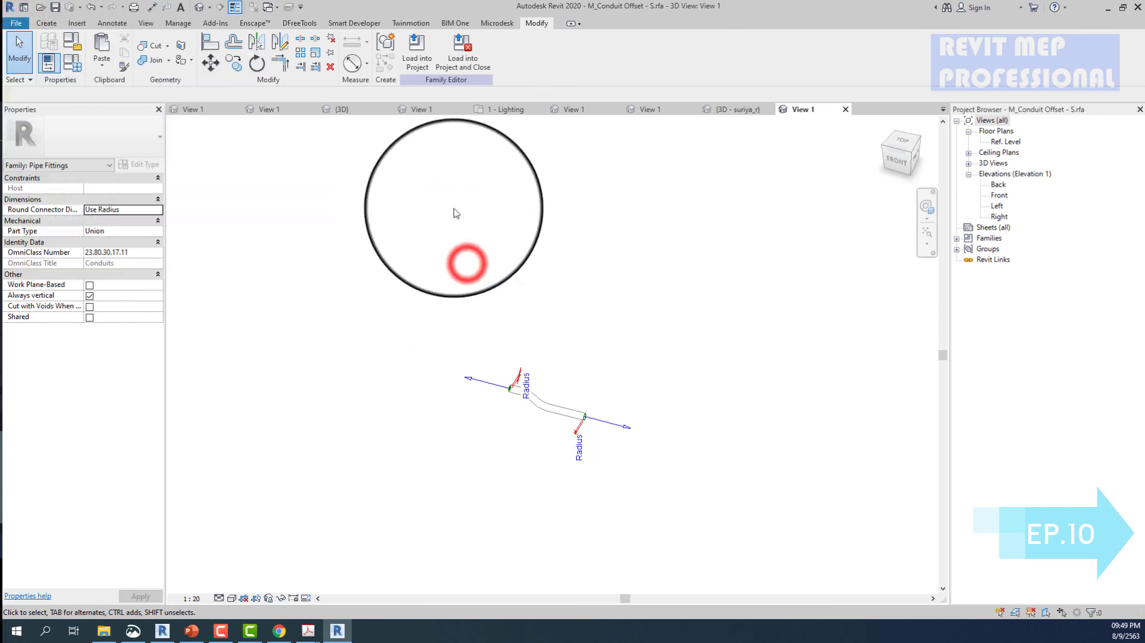
left_click(417, 45)
left_click(543, 404)
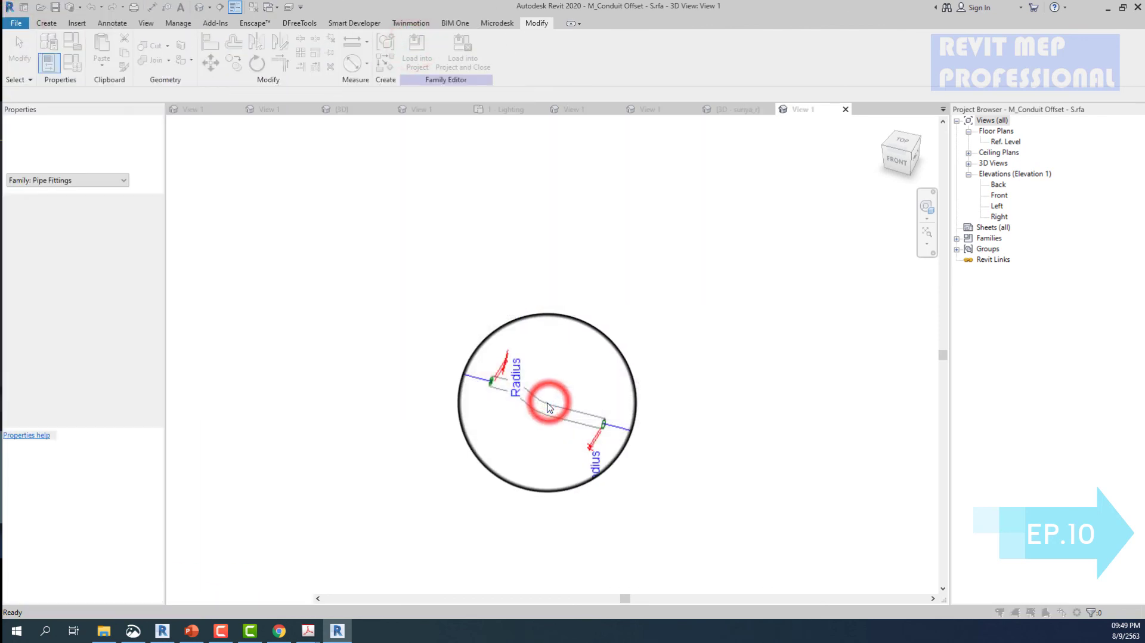
left_click(503, 317)
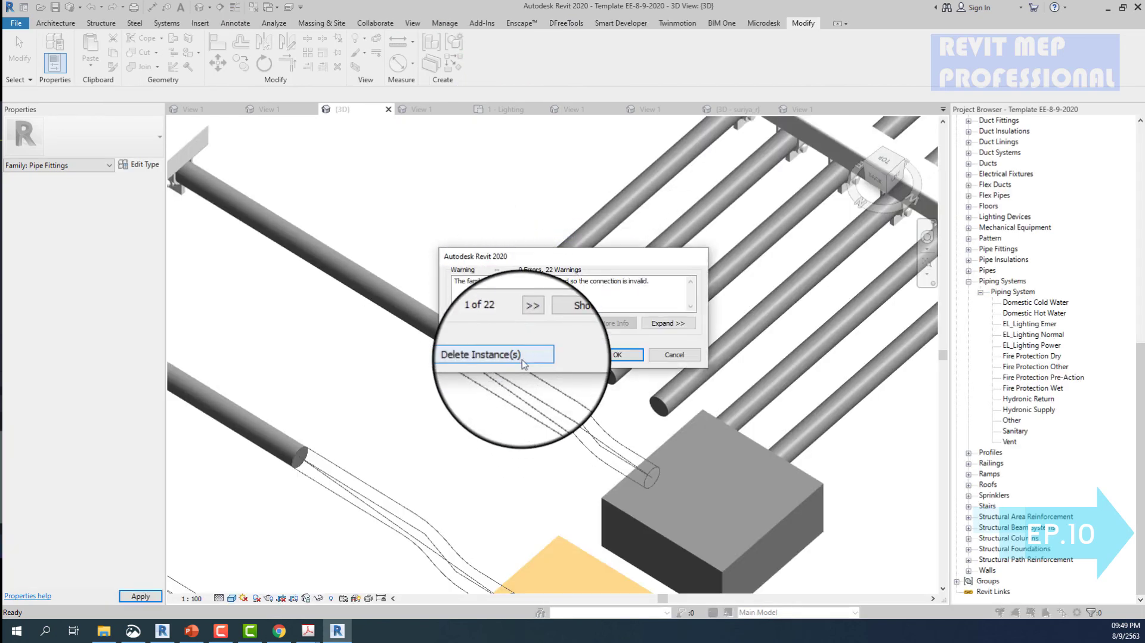
- Delete the fitting instances whose connections became invalid
left_click(522, 362)
scroll(524, 366, "down", 3)
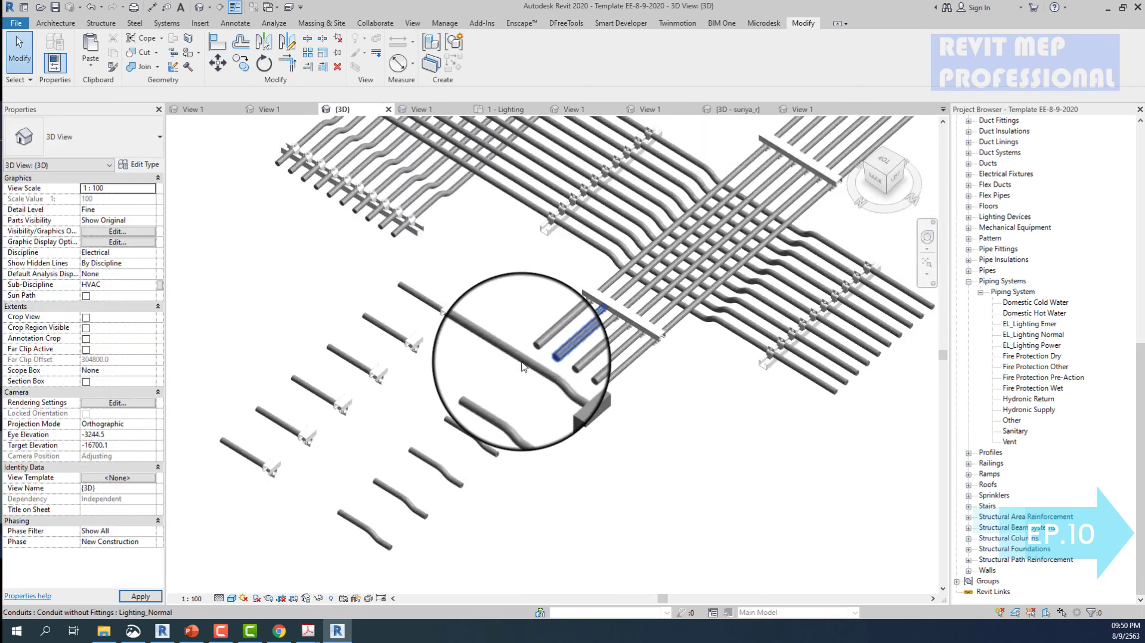
scroll(600, 319, "up", 3)
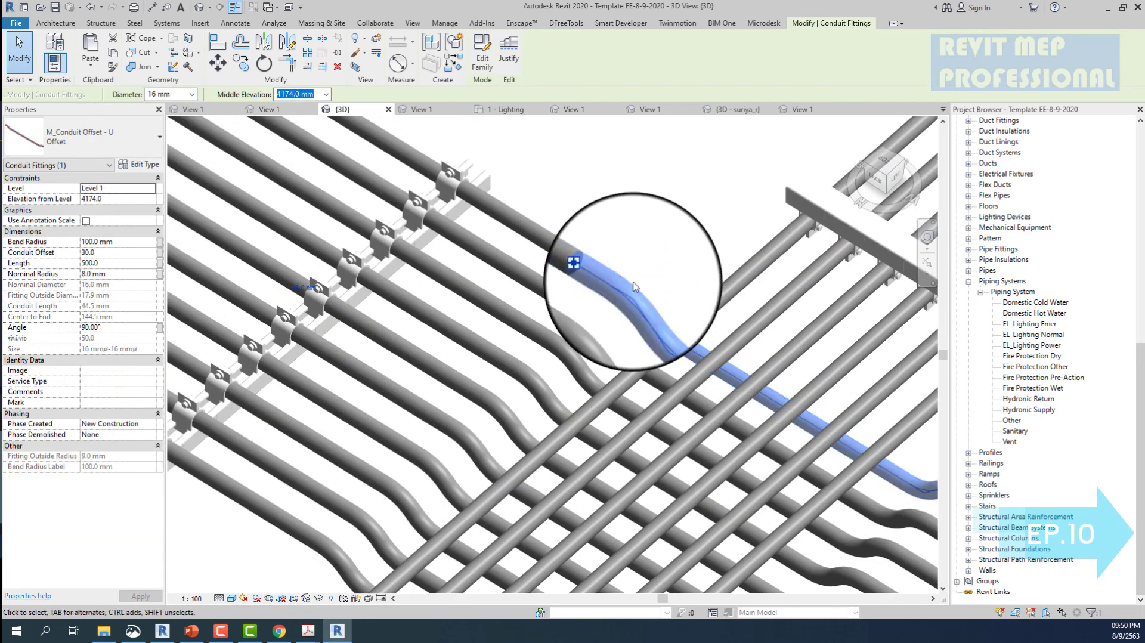
- Select an M_Conduit Offset - U fitting and open its family for editing
left_click(541, 244)
left_click(628, 187)
left_click(619, 273)
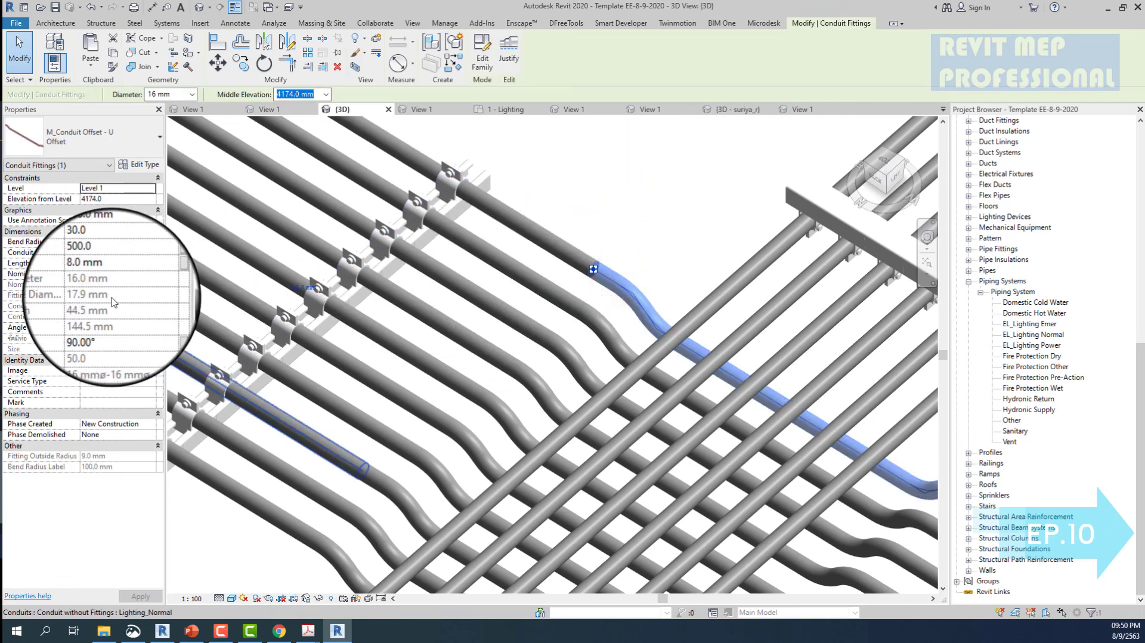
double_click(608, 279)
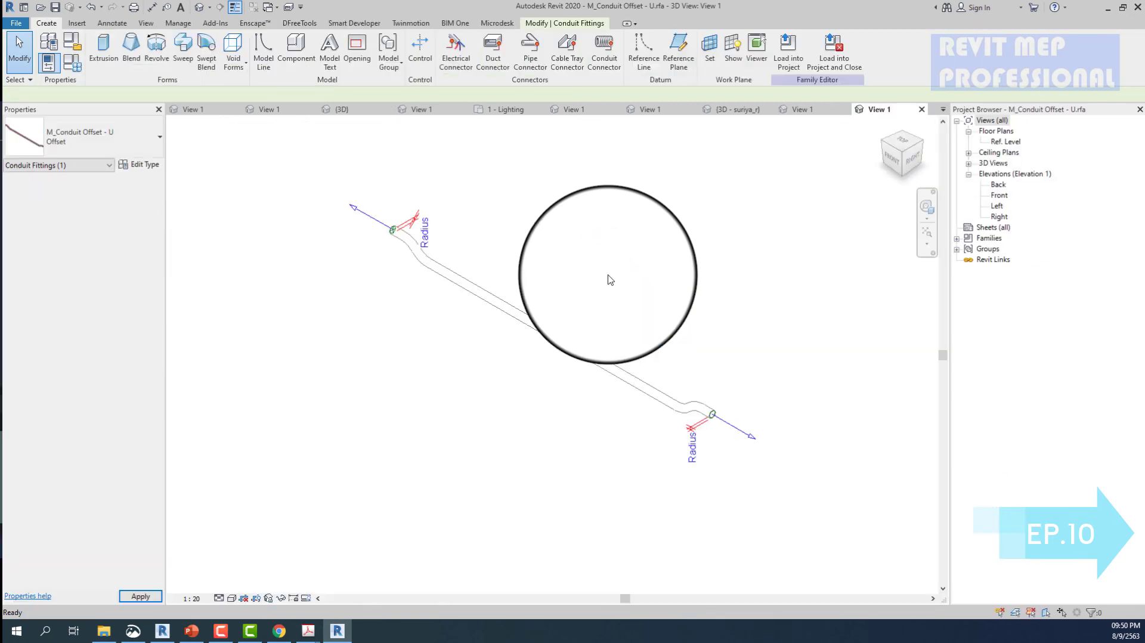
- Zoom in and inspect the U offset family's two end connectors and swept body
scroll(608, 279, "up", 2)
scroll(702, 395, "up", 2)
scroll(741, 409, "up", 2)
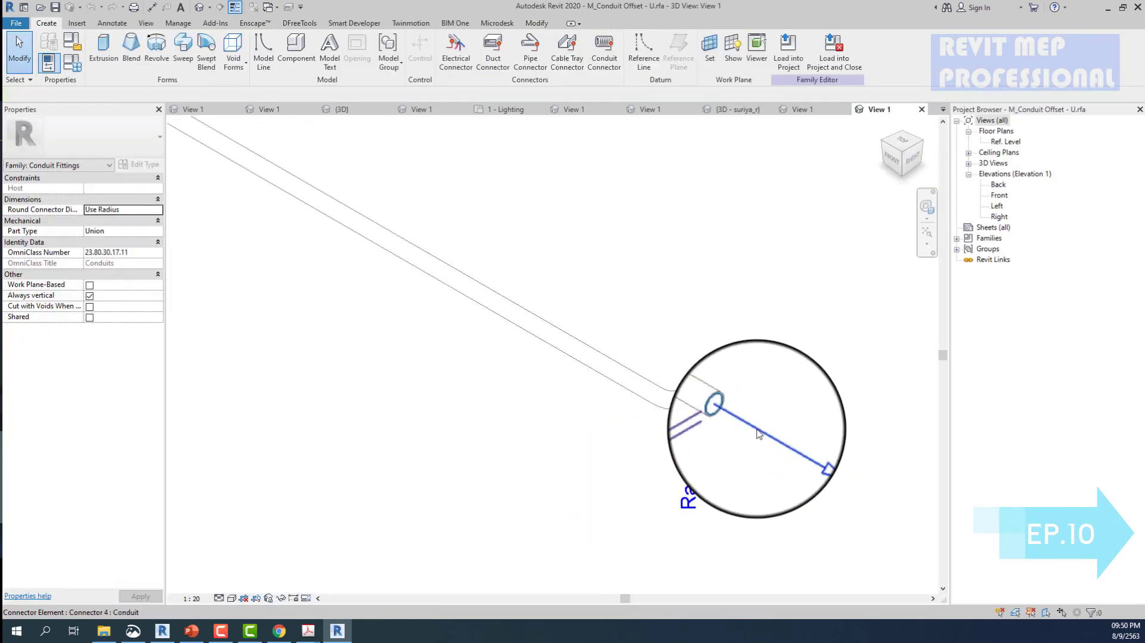
left_click(757, 430)
scroll(757, 430, "down", 4)
left_click(364, 203)
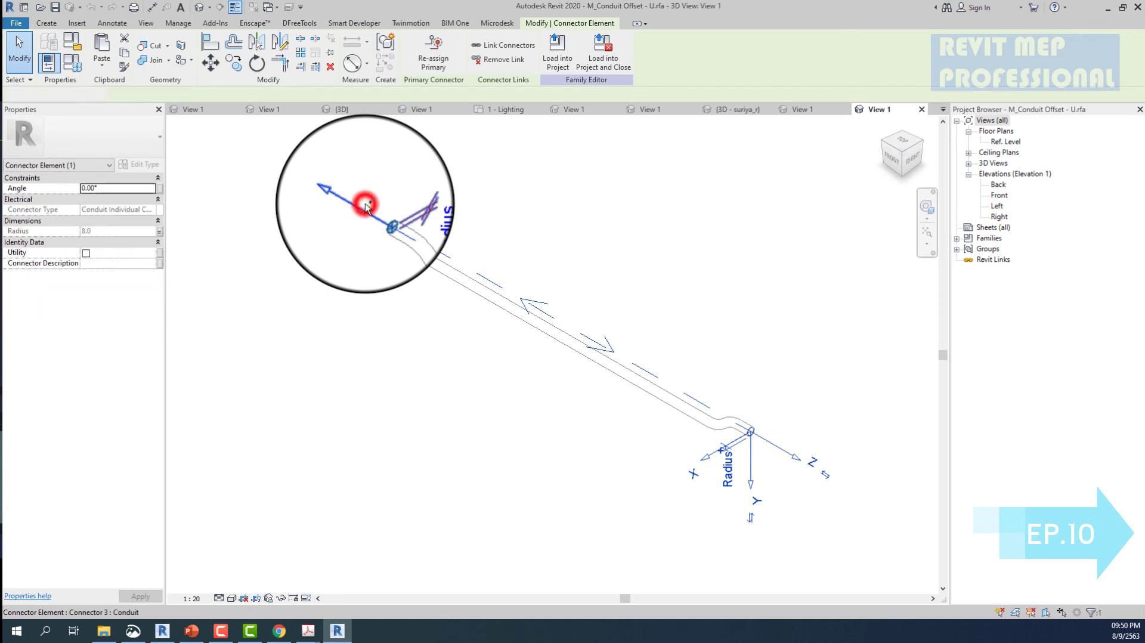
left_click(649, 306)
left_click(437, 266)
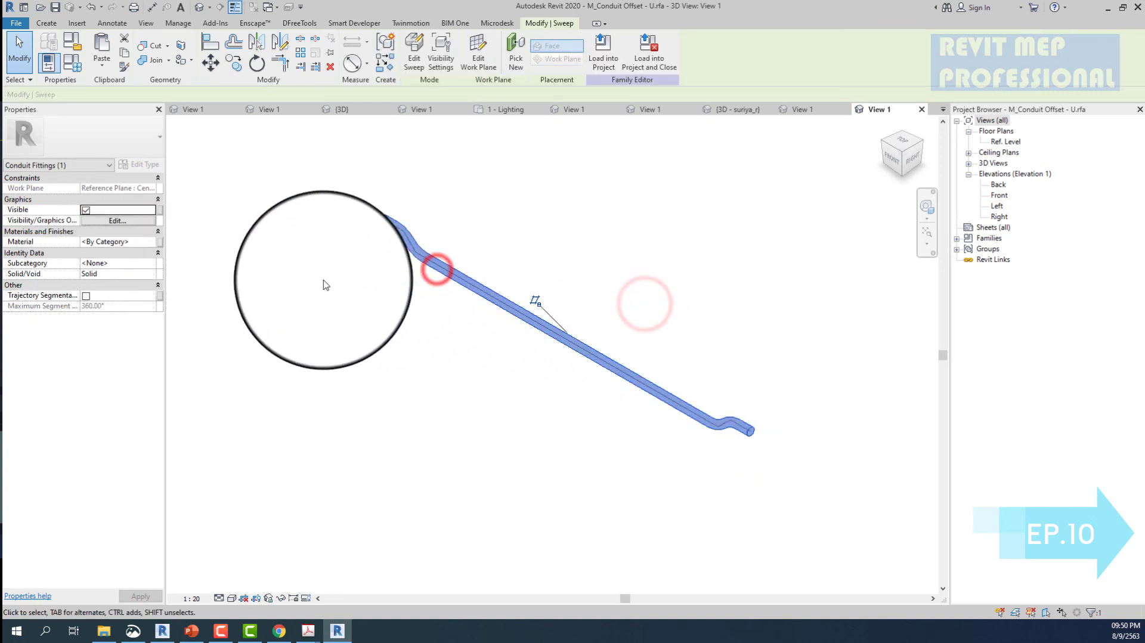
left_click(321, 280)
- In Family Category and Parameters, switch Conduit Fittings to Pipe Fittings, keeping Union part type
left_click(71, 40)
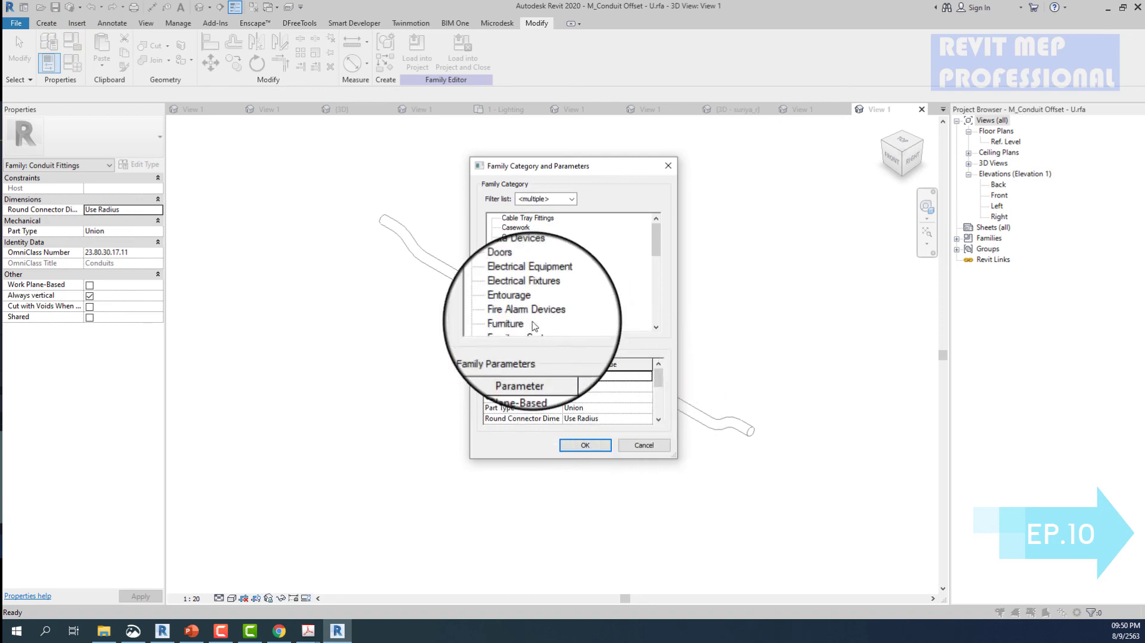
left_click(517, 303)
scroll(517, 304, "down", 5)
left_click(513, 266)
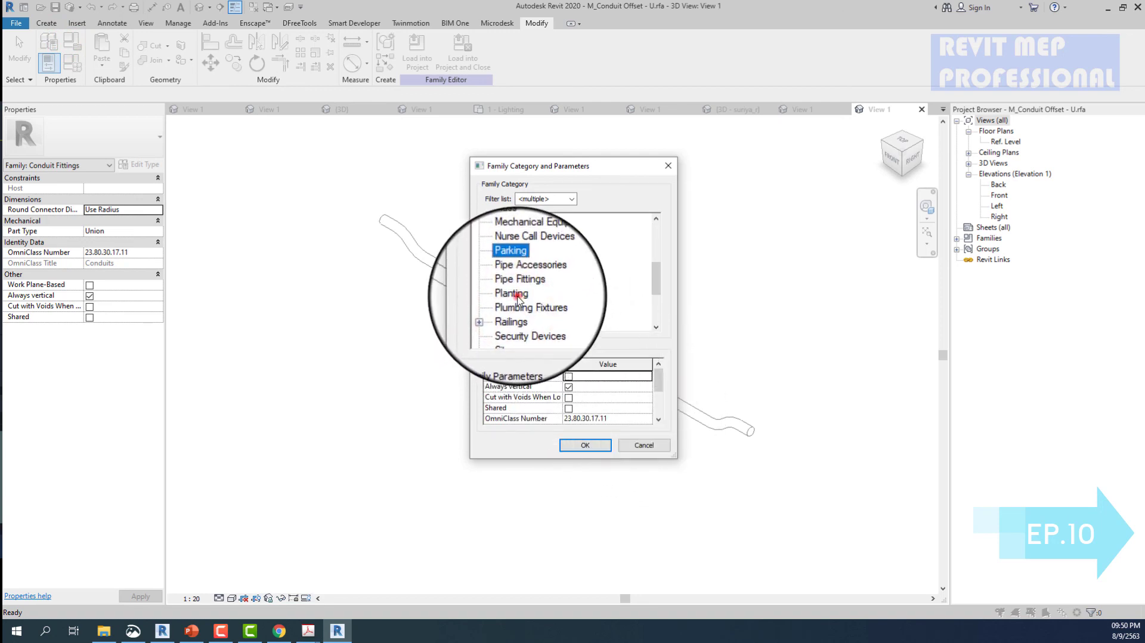
scroll(519, 295, "up", 1)
left_click(528, 272)
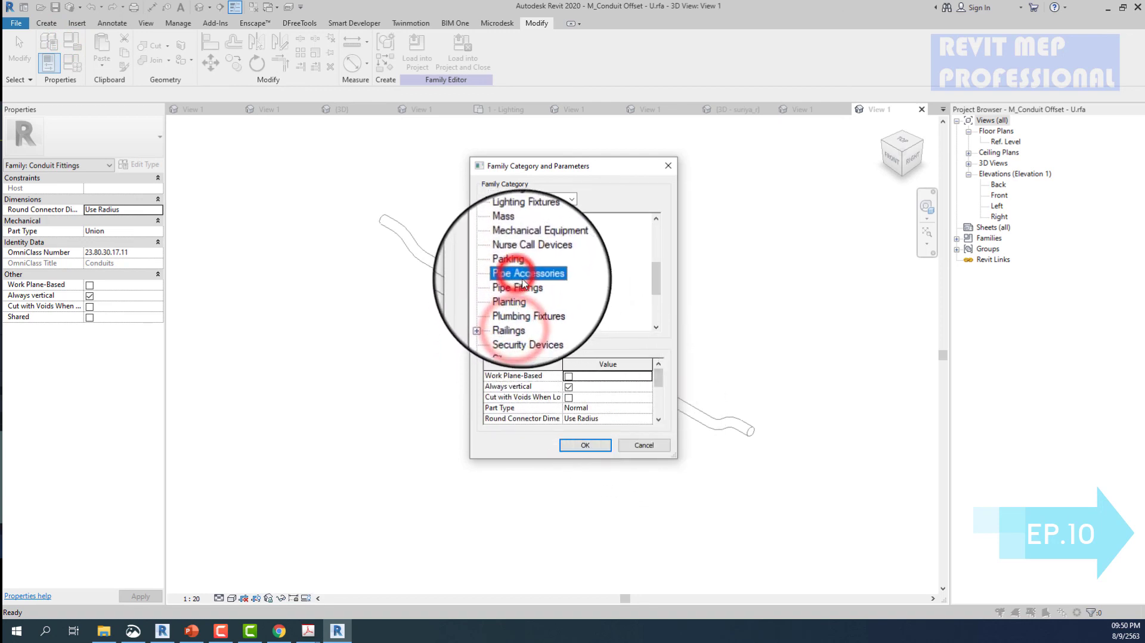
left_click(520, 284)
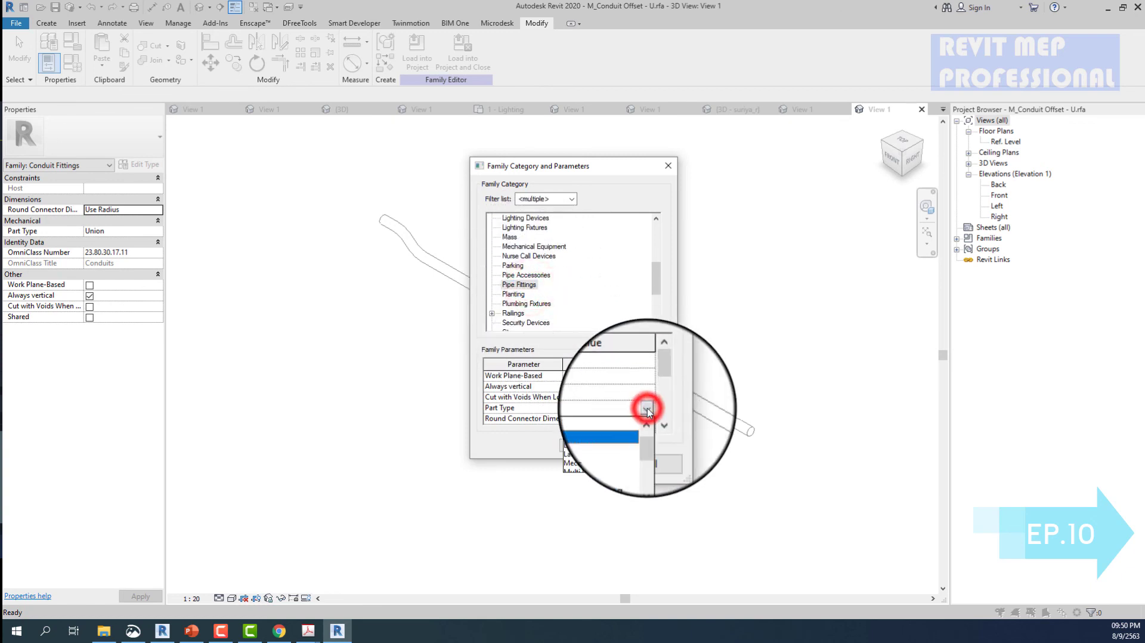
left_click(590, 450)
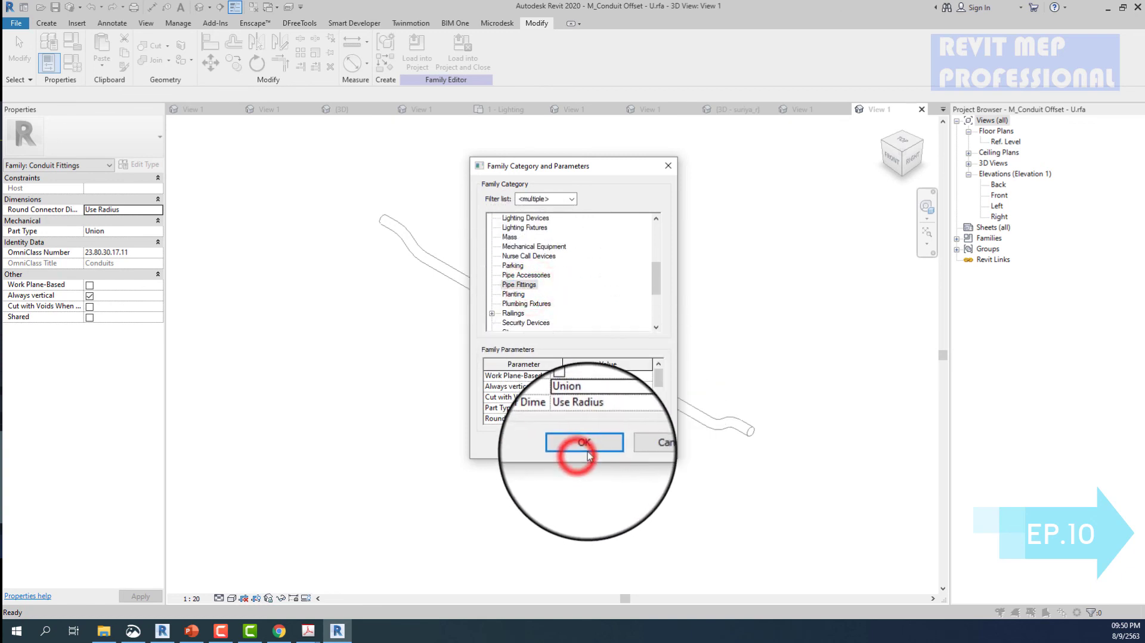
left_click(590, 450)
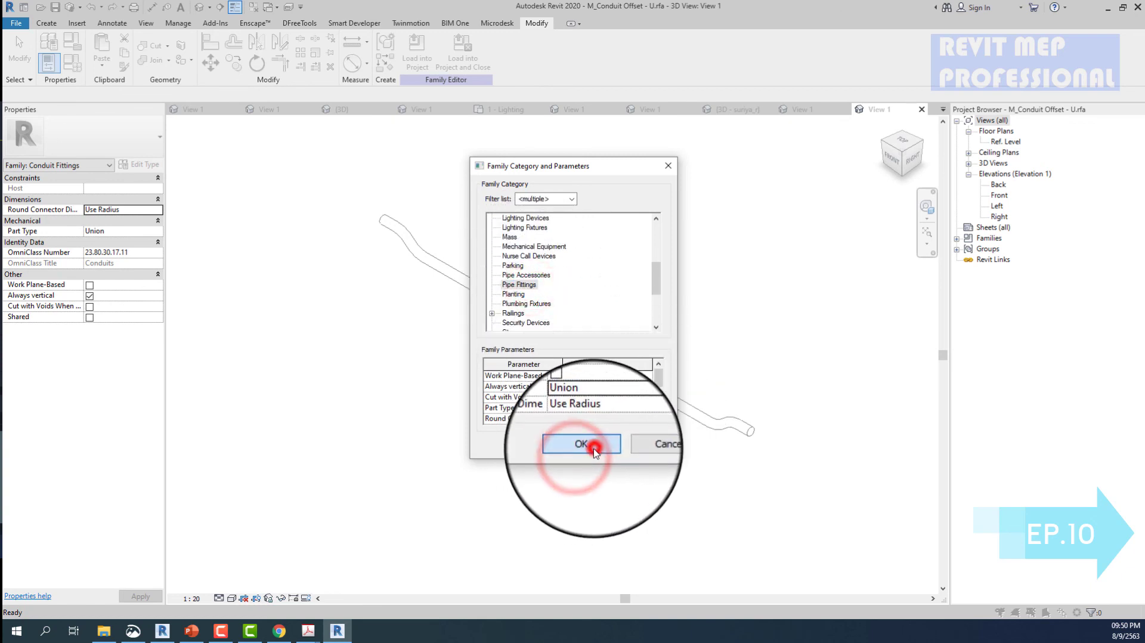
- Place pipe connectors at the upper-left and lower-right ends of the U offset
left_click(45, 24)
left_click(530, 48)
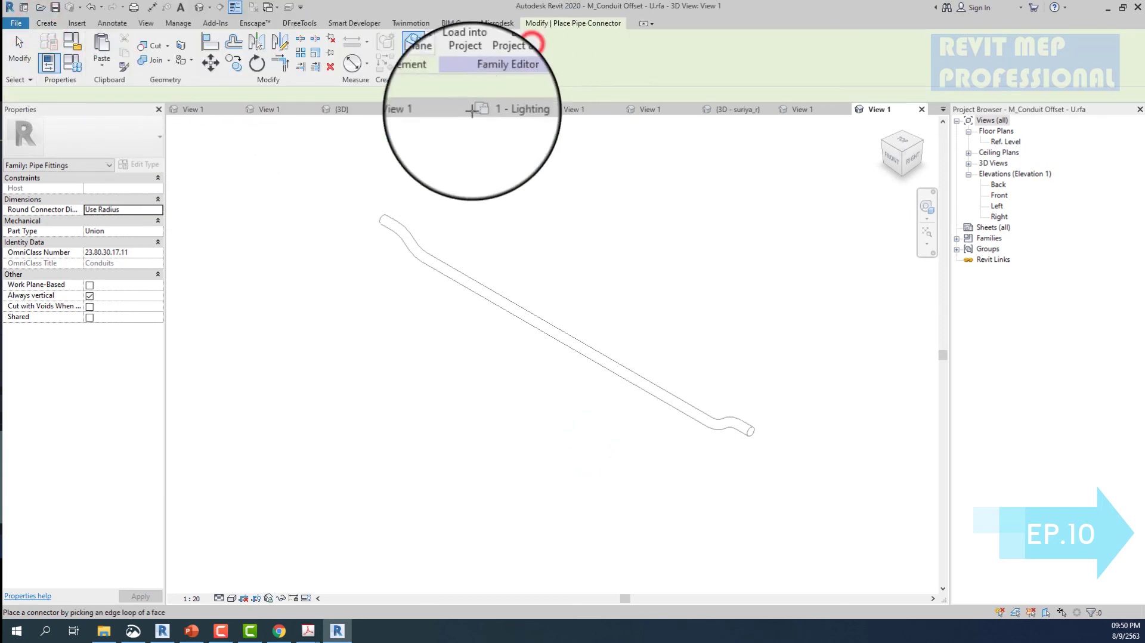
left_click(377, 222)
left_click(751, 431)
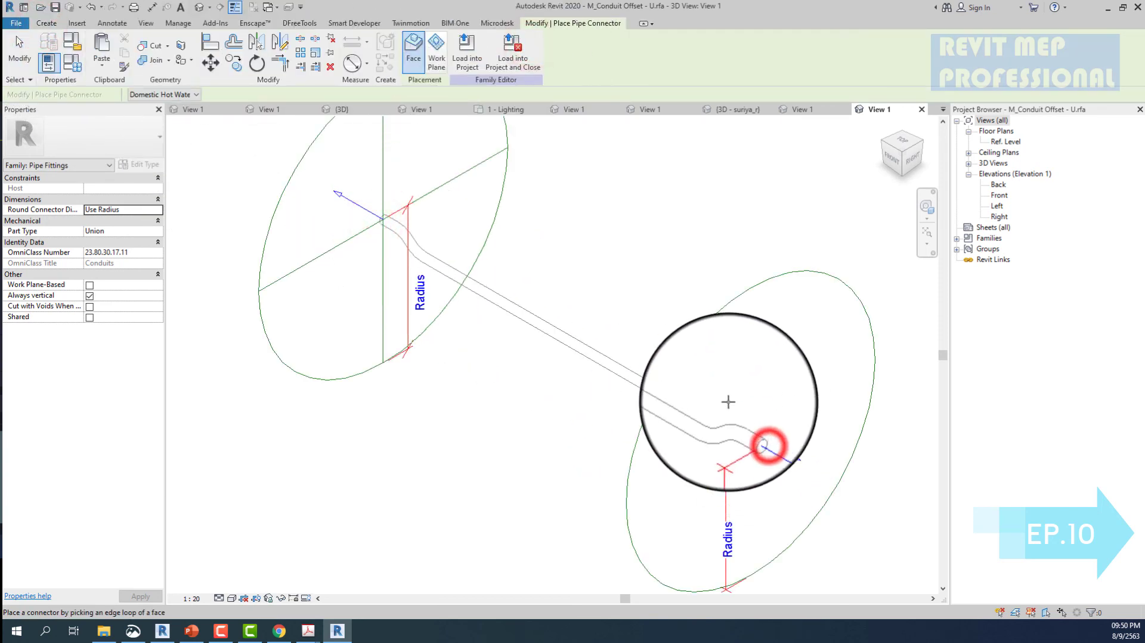
key("Escape")
- Associate both connectors' radius with the Nominal Radius family parameter
left_click(506, 152)
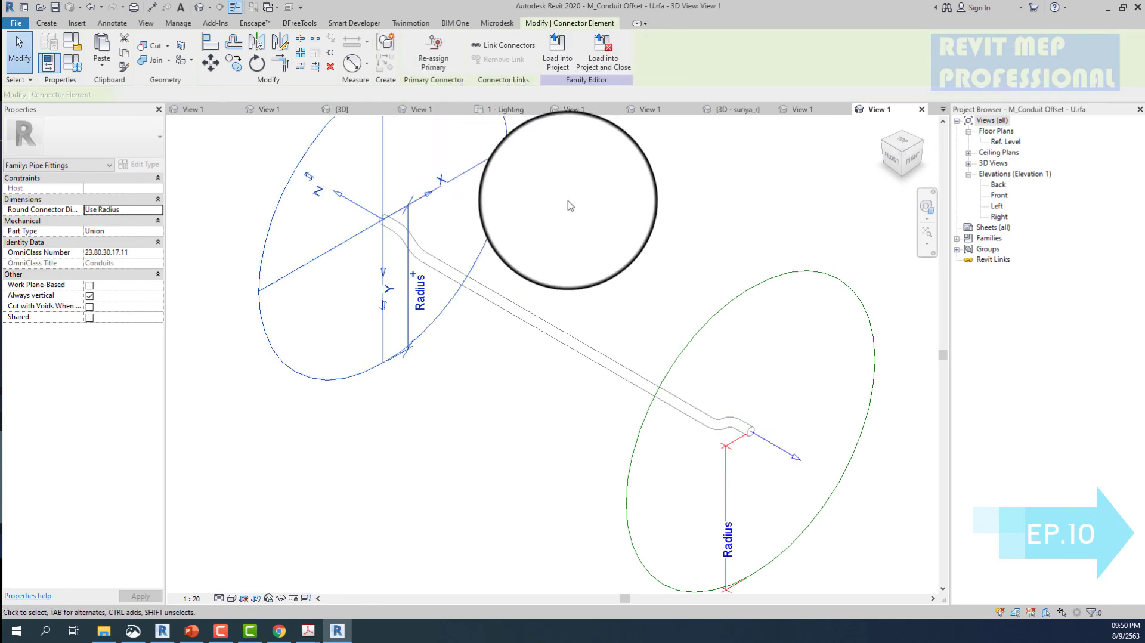
left_click(725, 304, "ctrl")
left_click(160, 188)
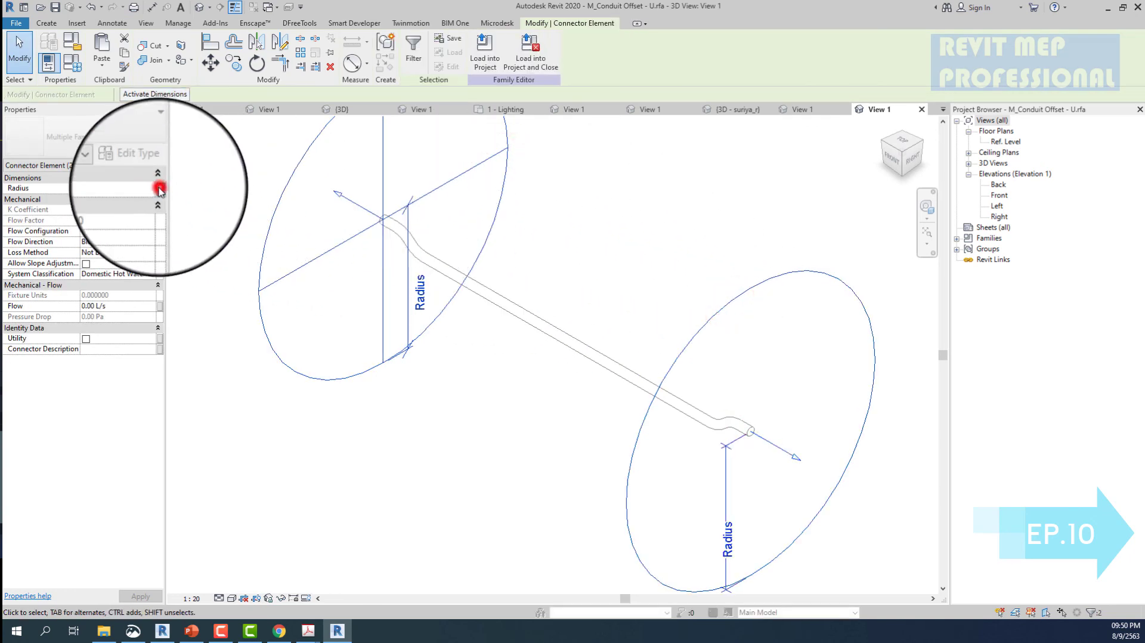
left_click(515, 357)
left_click(597, 417)
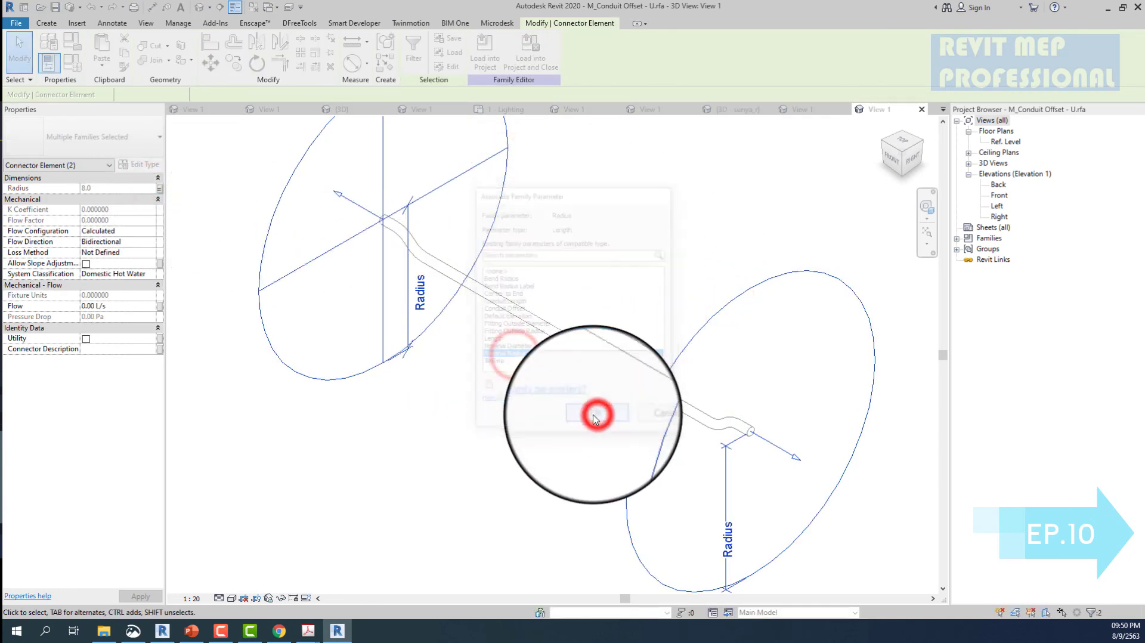
- Set both connectors' System Classification to Fitting
left_click(147, 274)
left_click(152, 274)
scroll(119, 322, "down", 3)
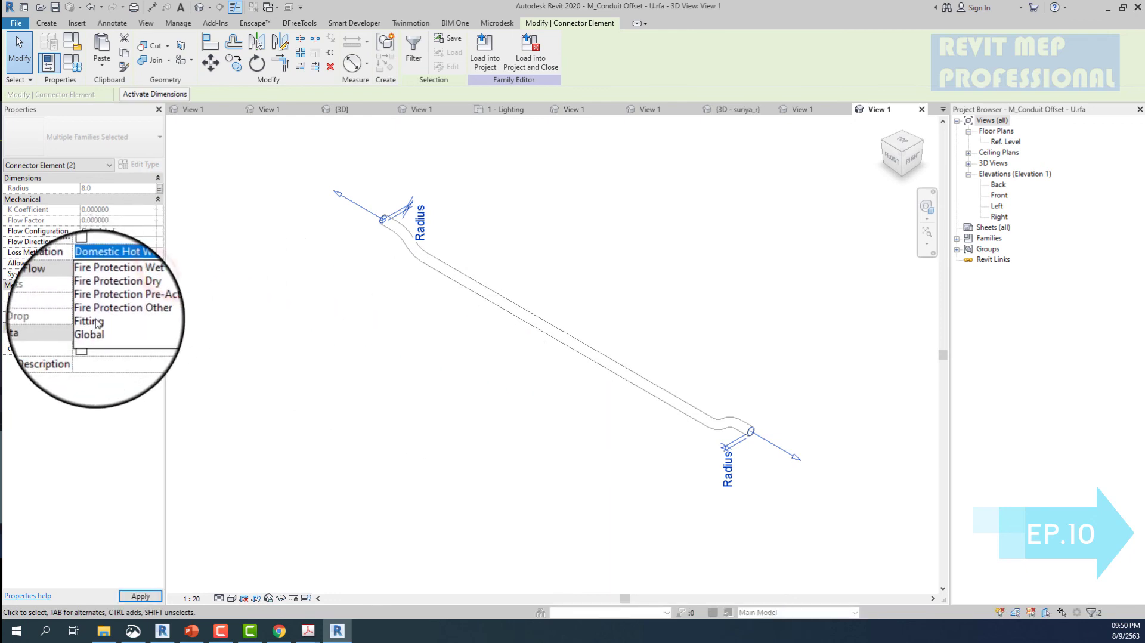
left_click(94, 319)
- Link the upper-left pipe connector to the lower-right connector
left_click(456, 361)
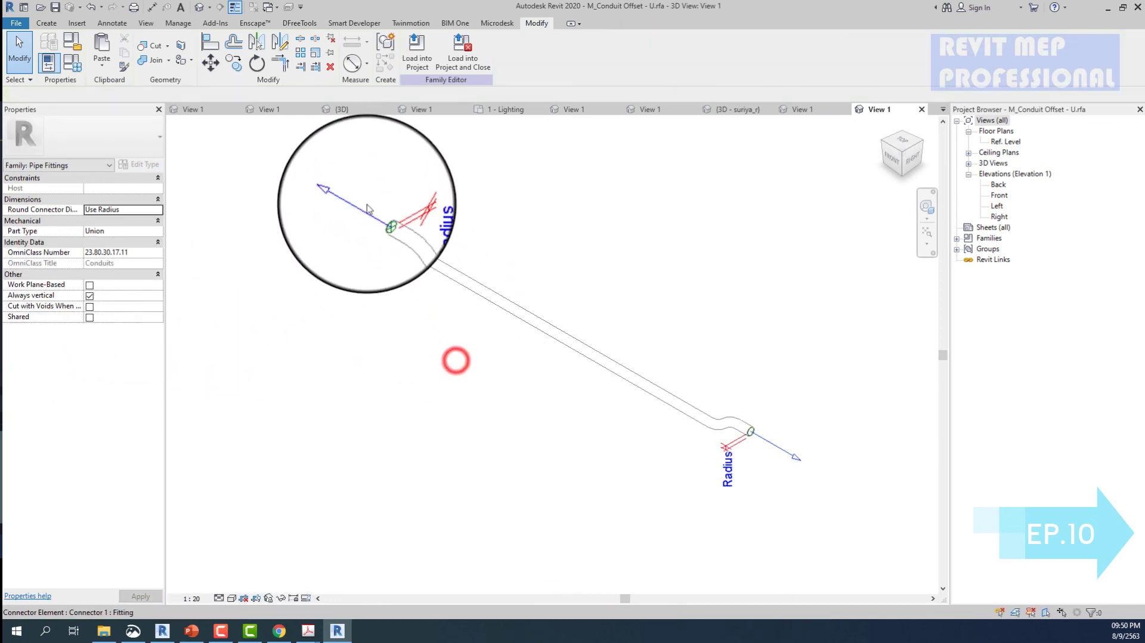
left_click(360, 199)
left_click(504, 44)
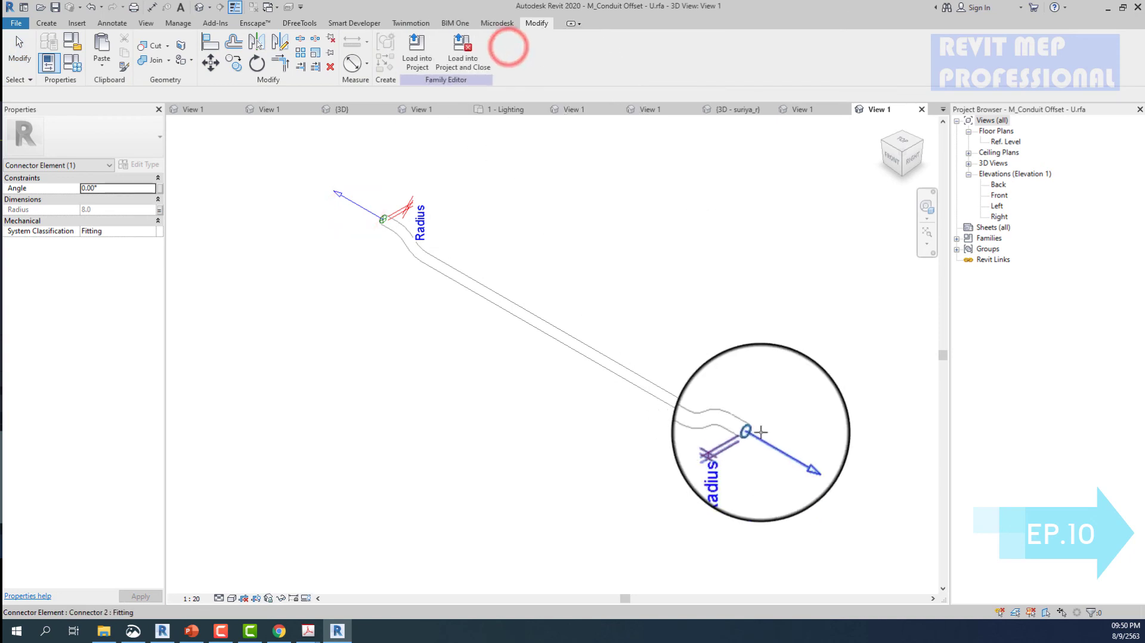
left_click(764, 440)
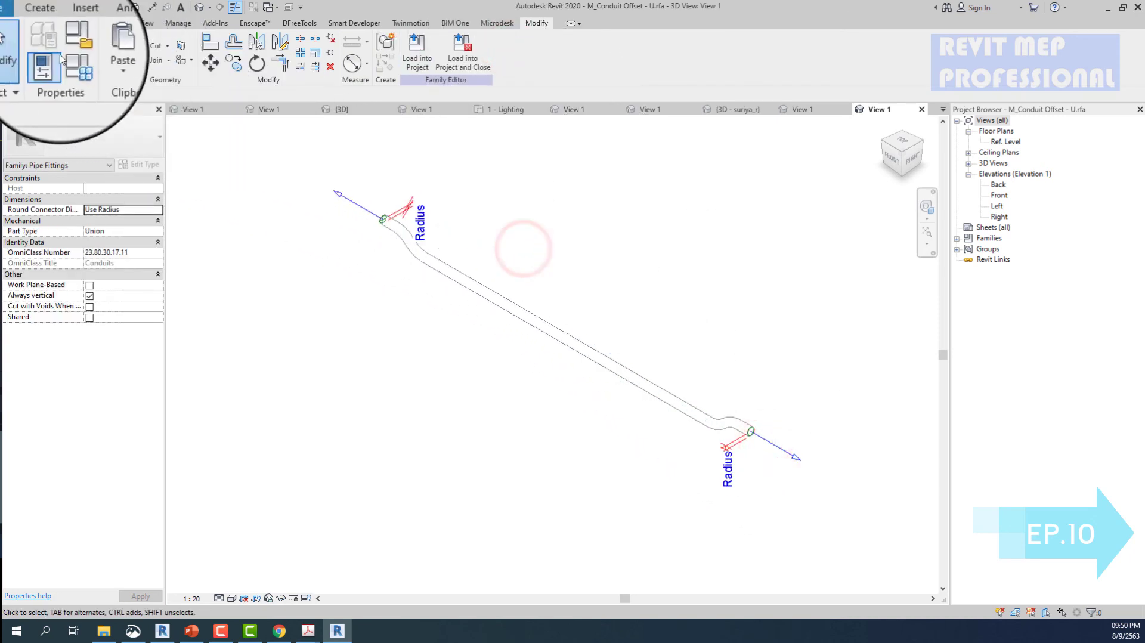
- Review the family parameters in the Family Types dialog
left_click(49, 63)
left_click(69, 65)
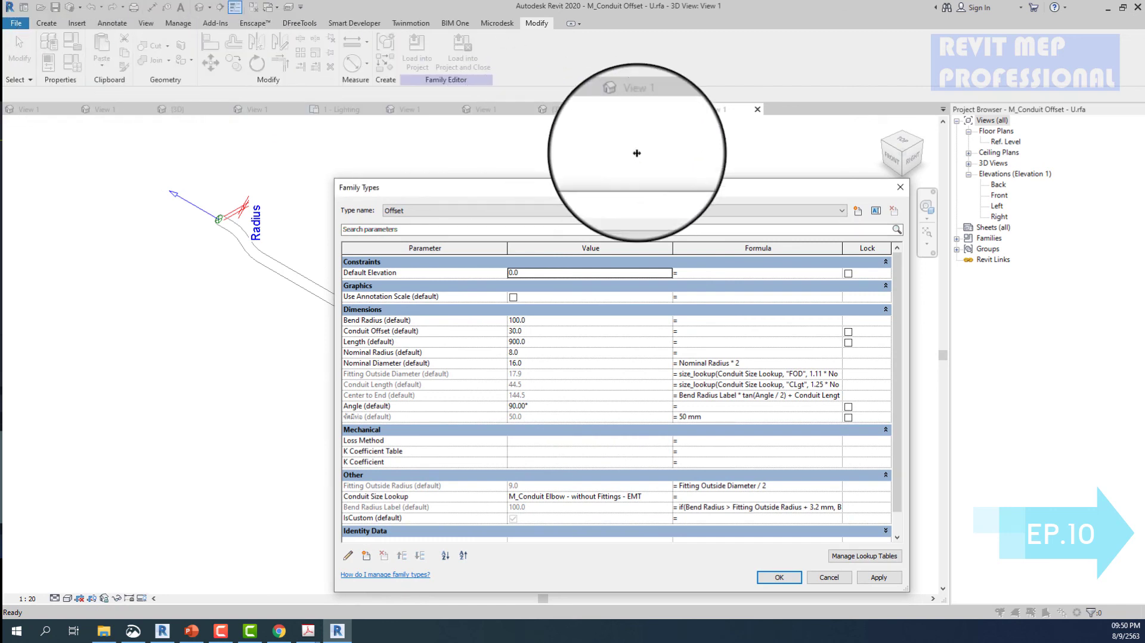
left_click_drag(895, 193, 901, 198)
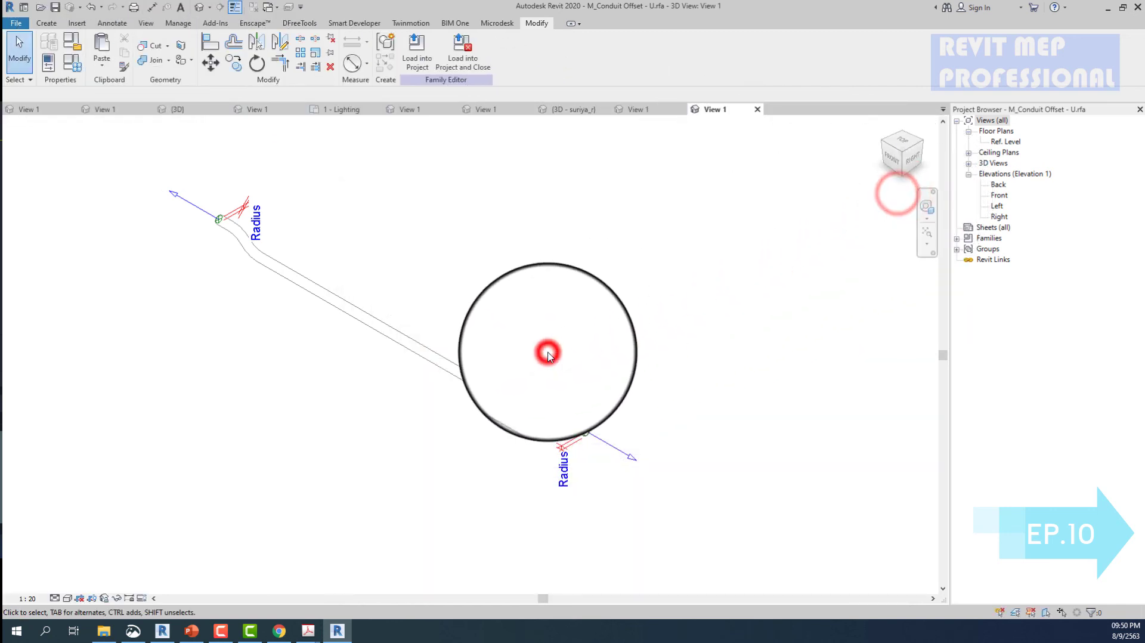
scroll(547, 351, "down", 3)
- Save the family as M_Conduit Offset - U.rfa
key("ctrl+1")
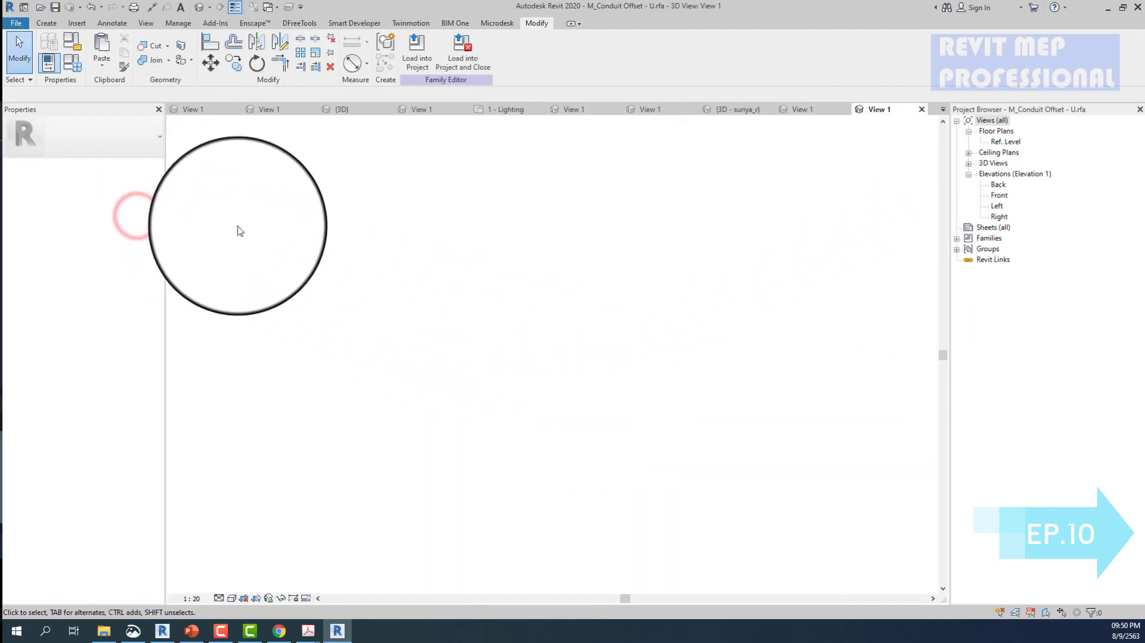
key("ctrl+s")
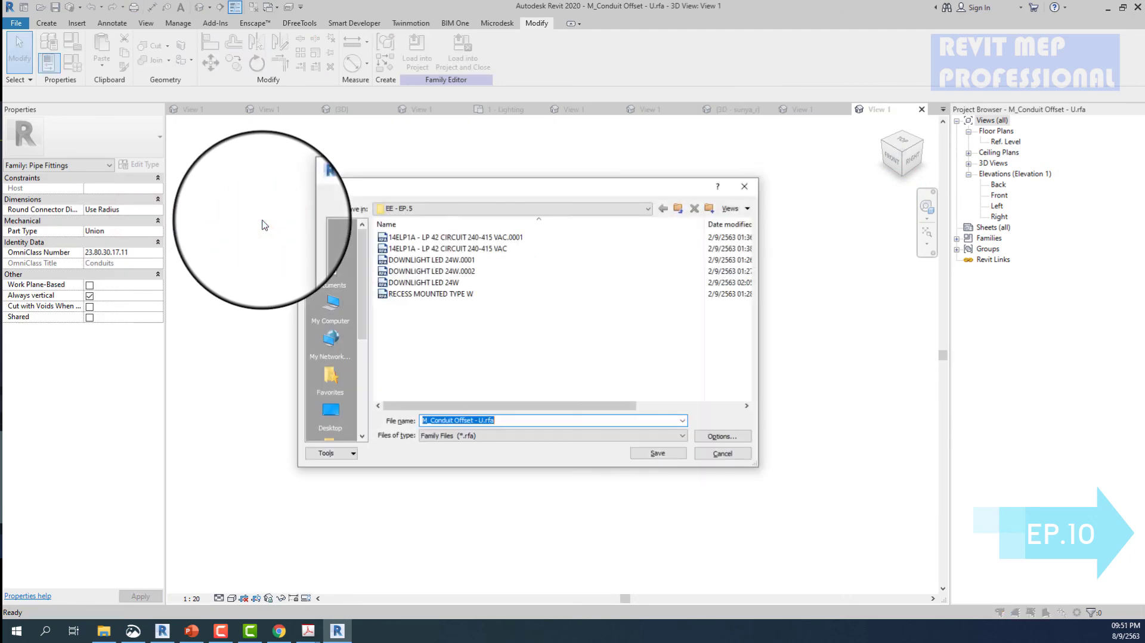
left_click(663, 455)
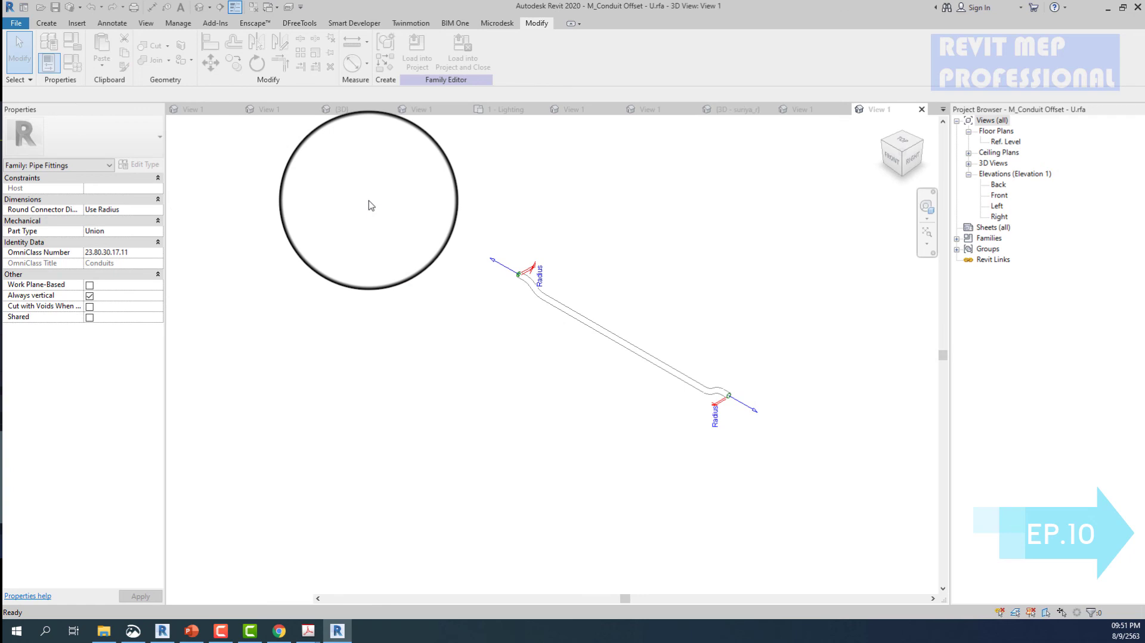